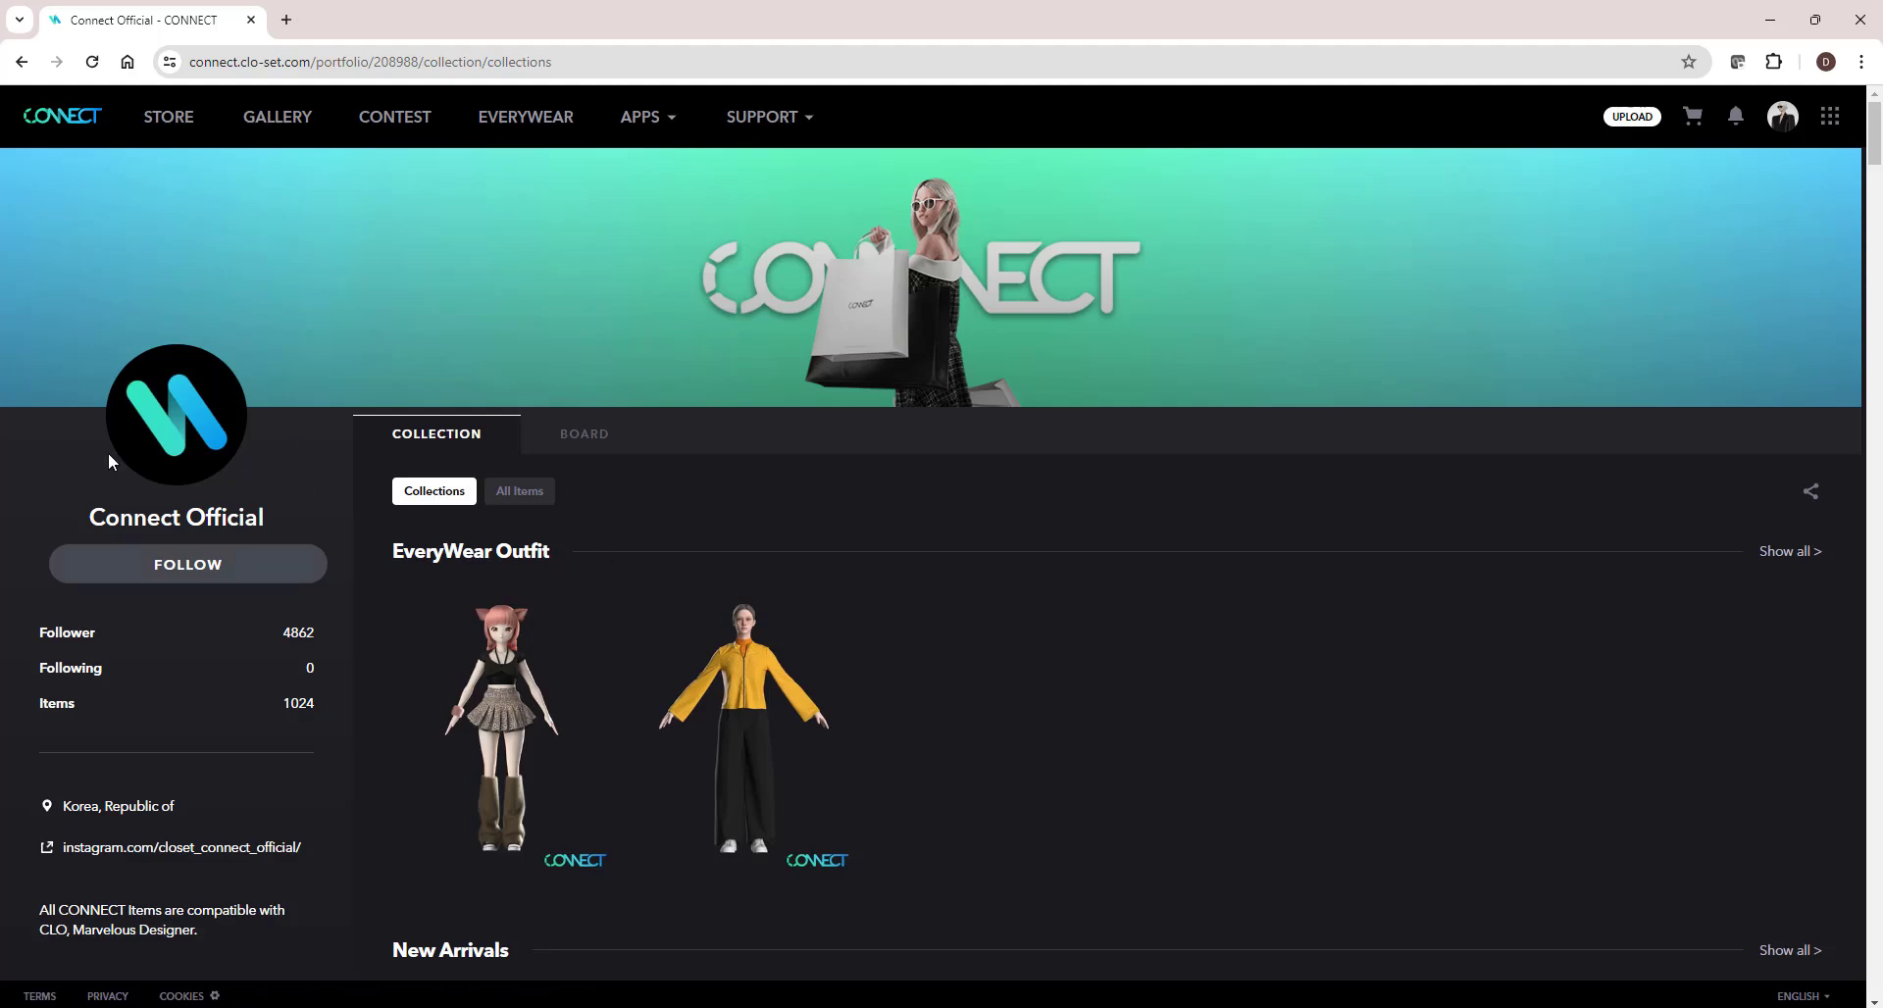
# - Browse the Connect Official collections for the FV2_Double-Breasted Jacket
pyautogui.scroll(-18, 959, 602)
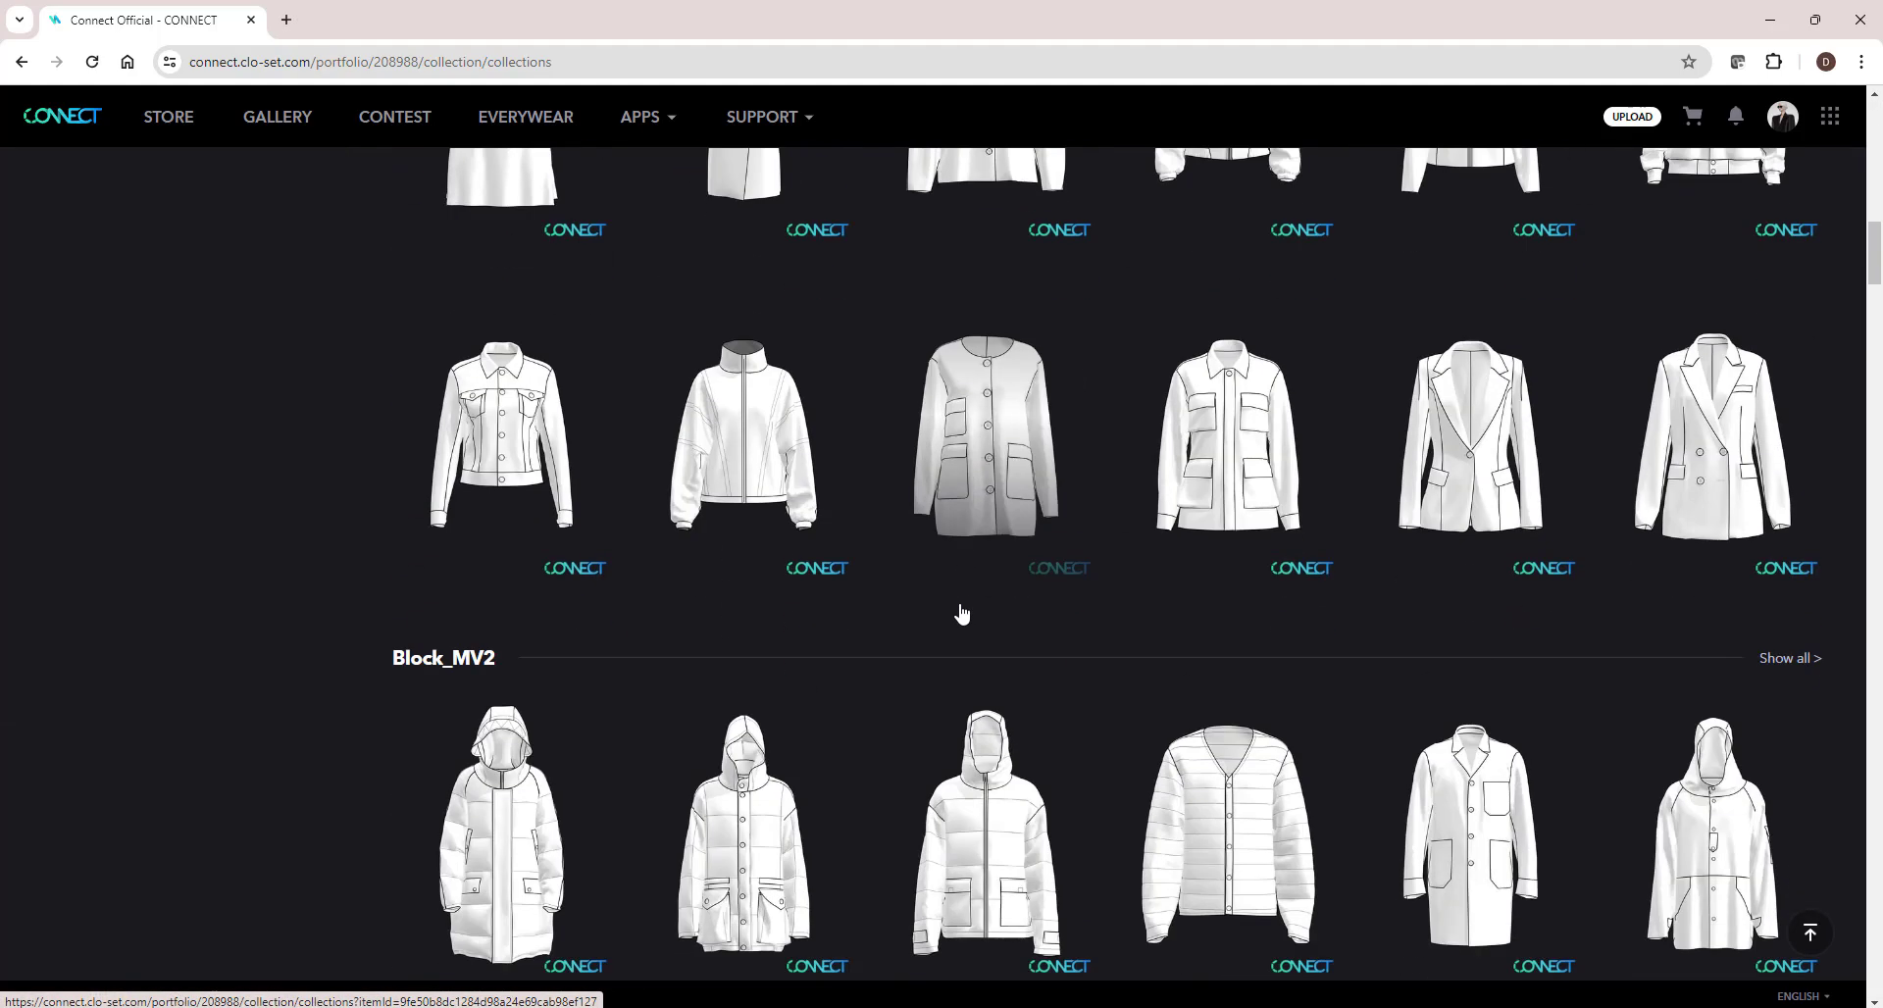
pyautogui.moveTo(1679, 509)
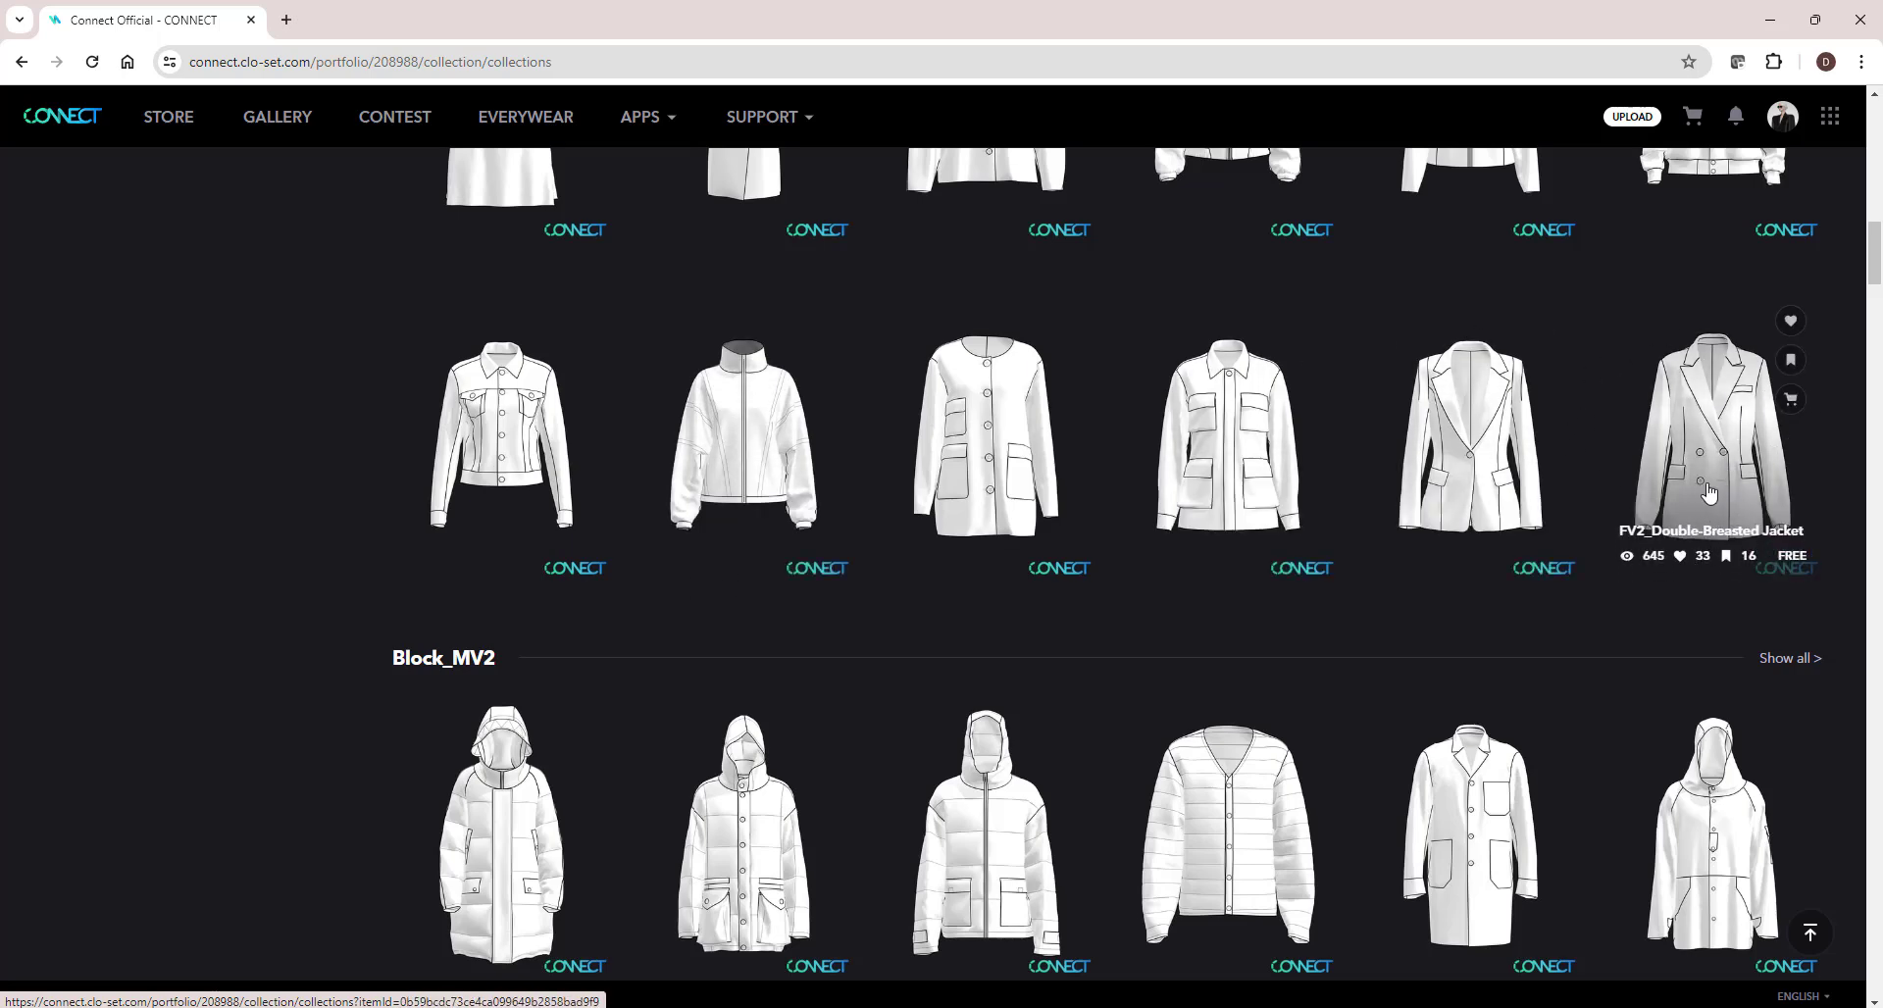
pyautogui.scroll(10, 1134, 515)
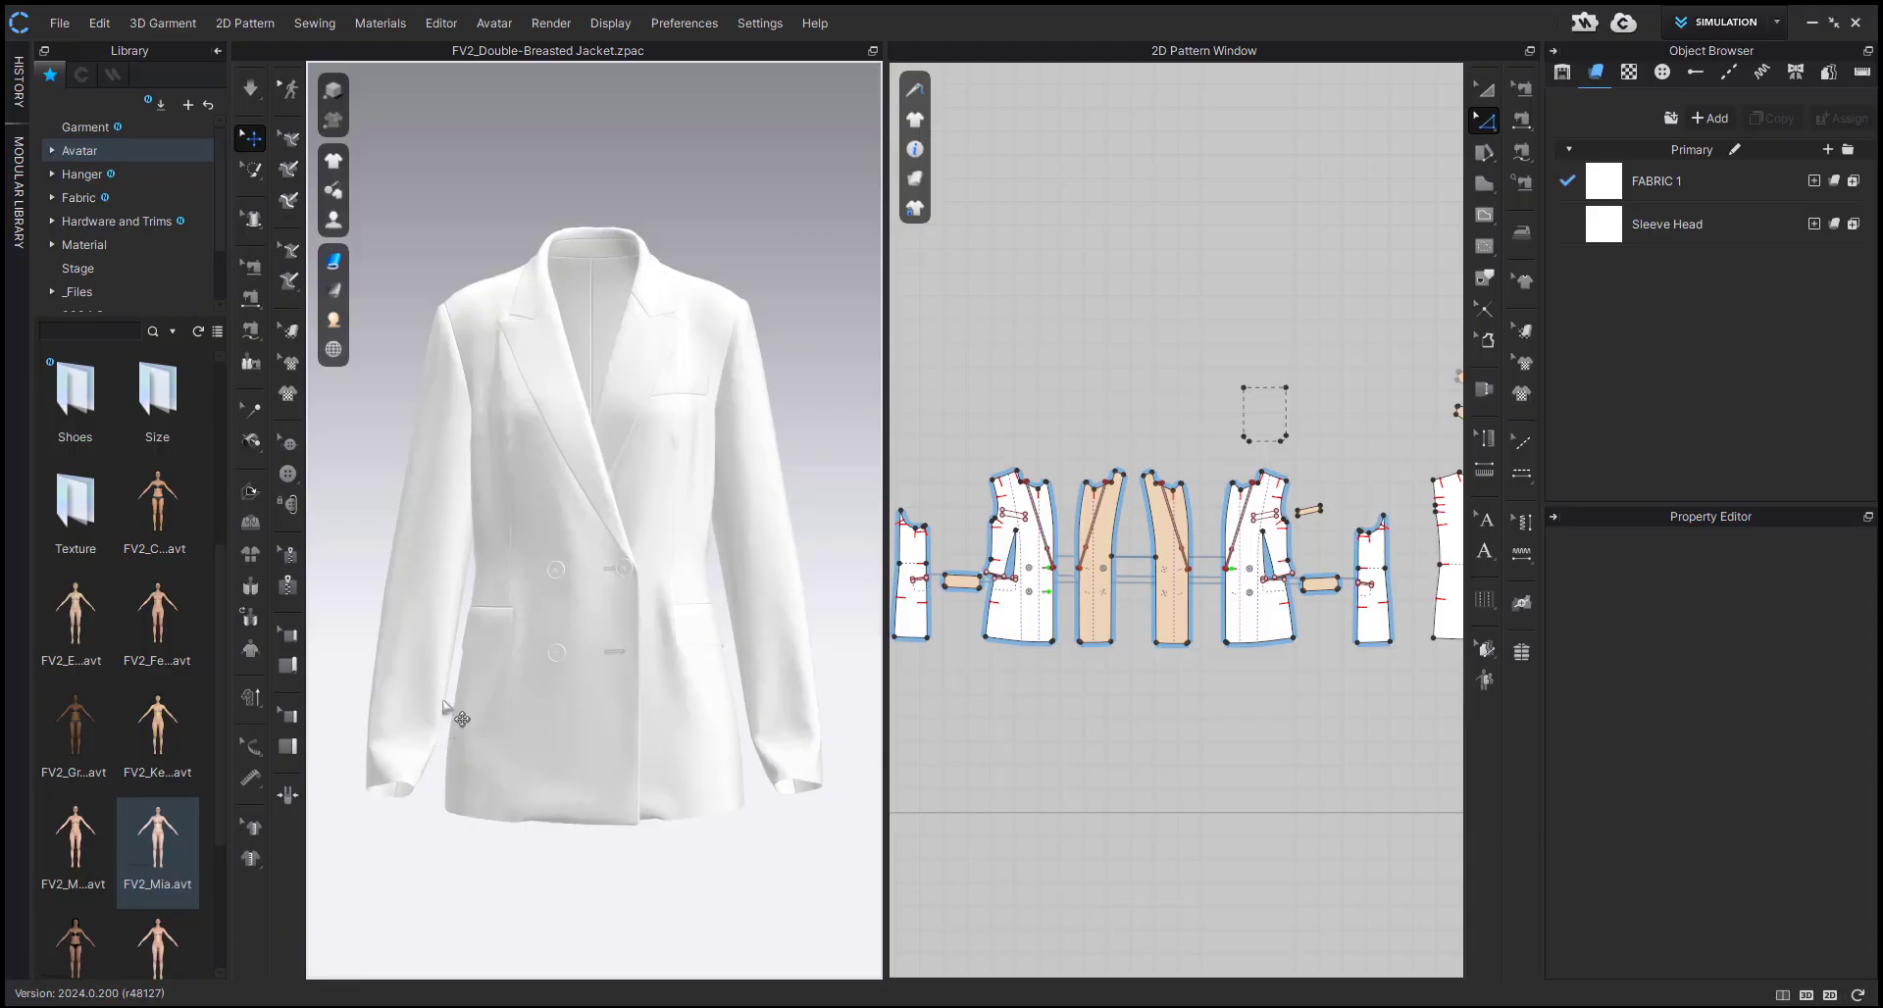
# - In CLO, load the FV2_Mia avatar into the jacket project, using the size and pose from the garment file
pyautogui.moveTo(461, 719); pyautogui.dragTo(535, 691, button='right')
pyautogui.doubleClick(160, 841)
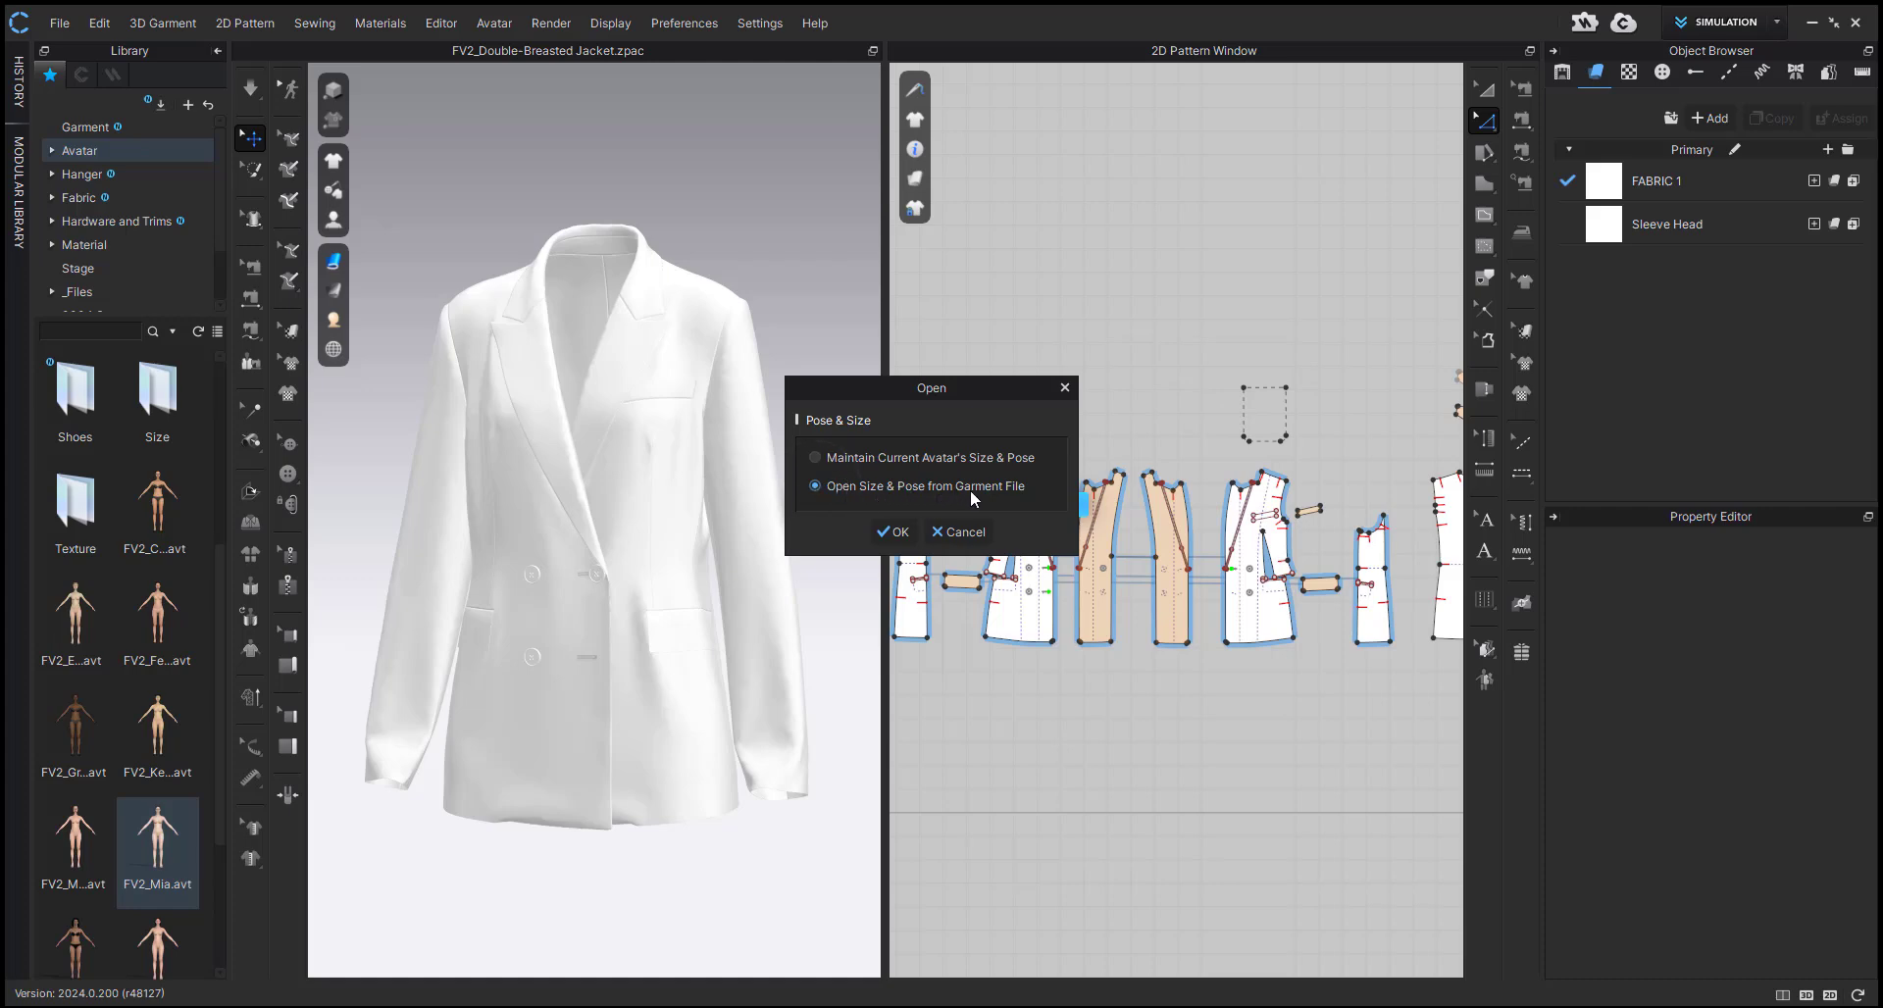
pyautogui.click(894, 532)
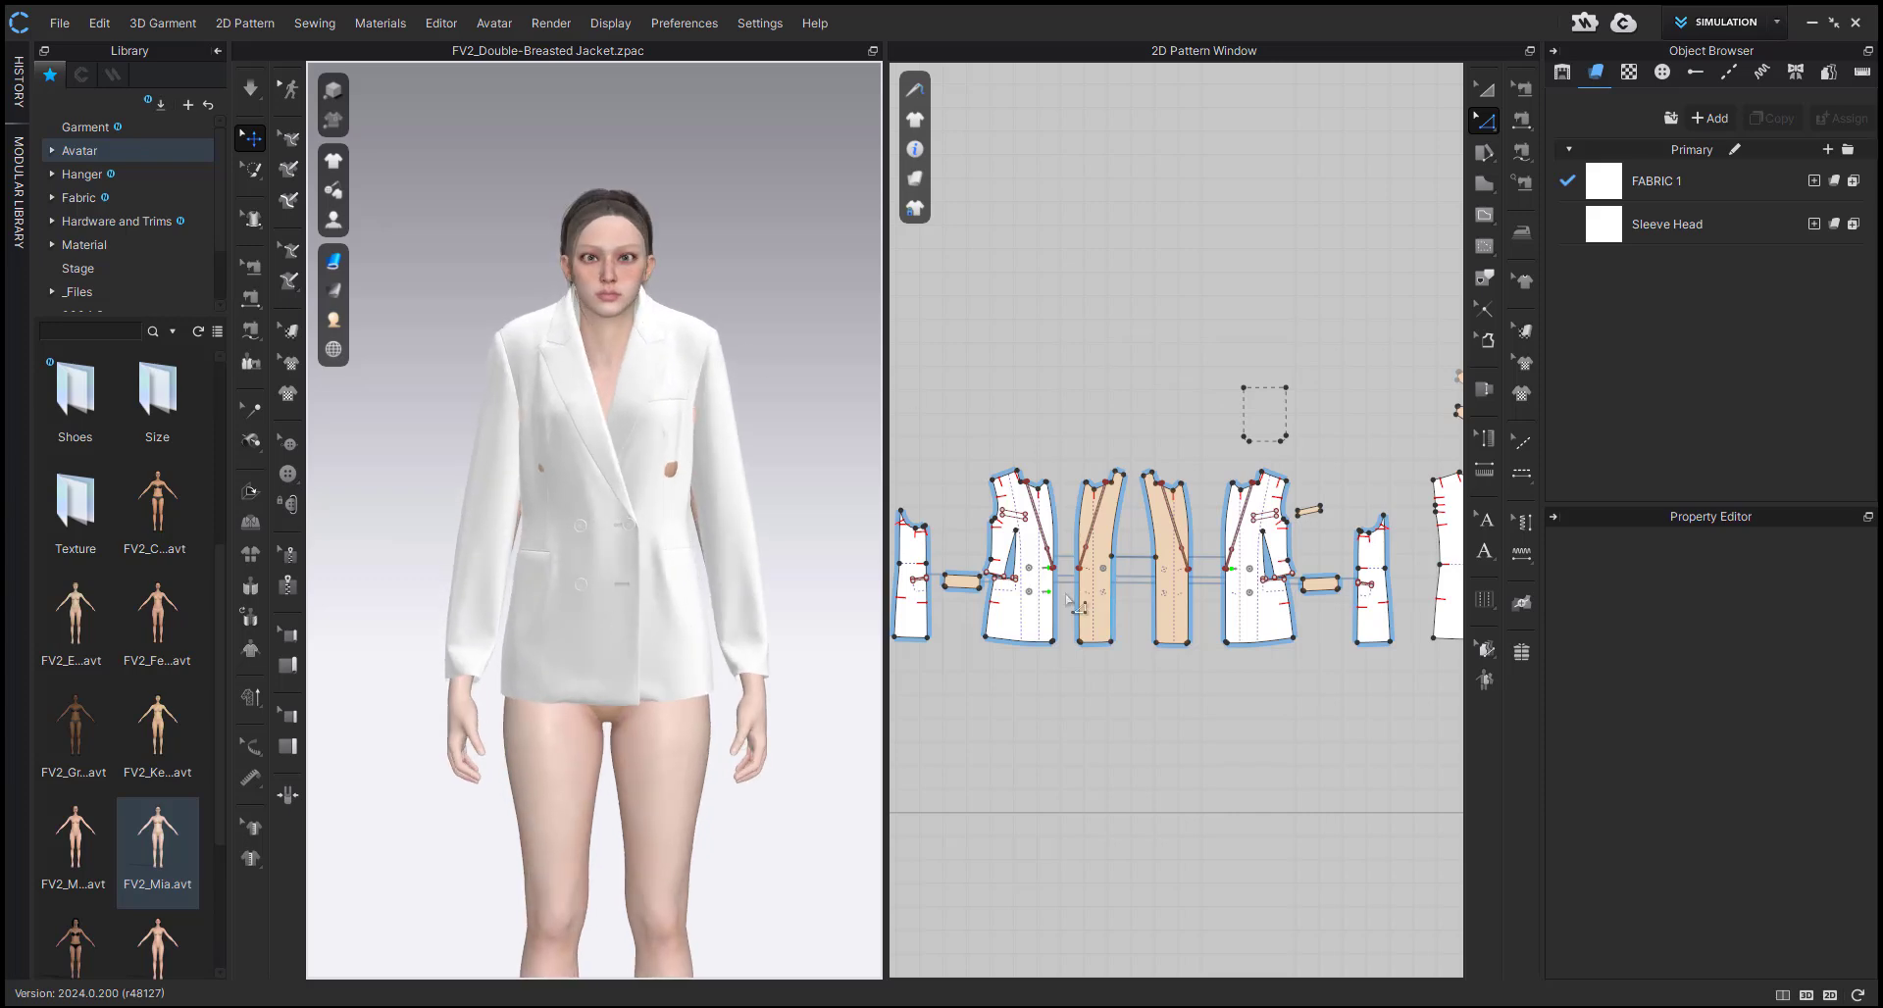
# - Select all jacket pattern pieces and lower the whole garment until it sits on the avatar's shoulders
pyautogui.scroll(-5, 1069, 602)
pyautogui.hotkey('ctrl', 'a')
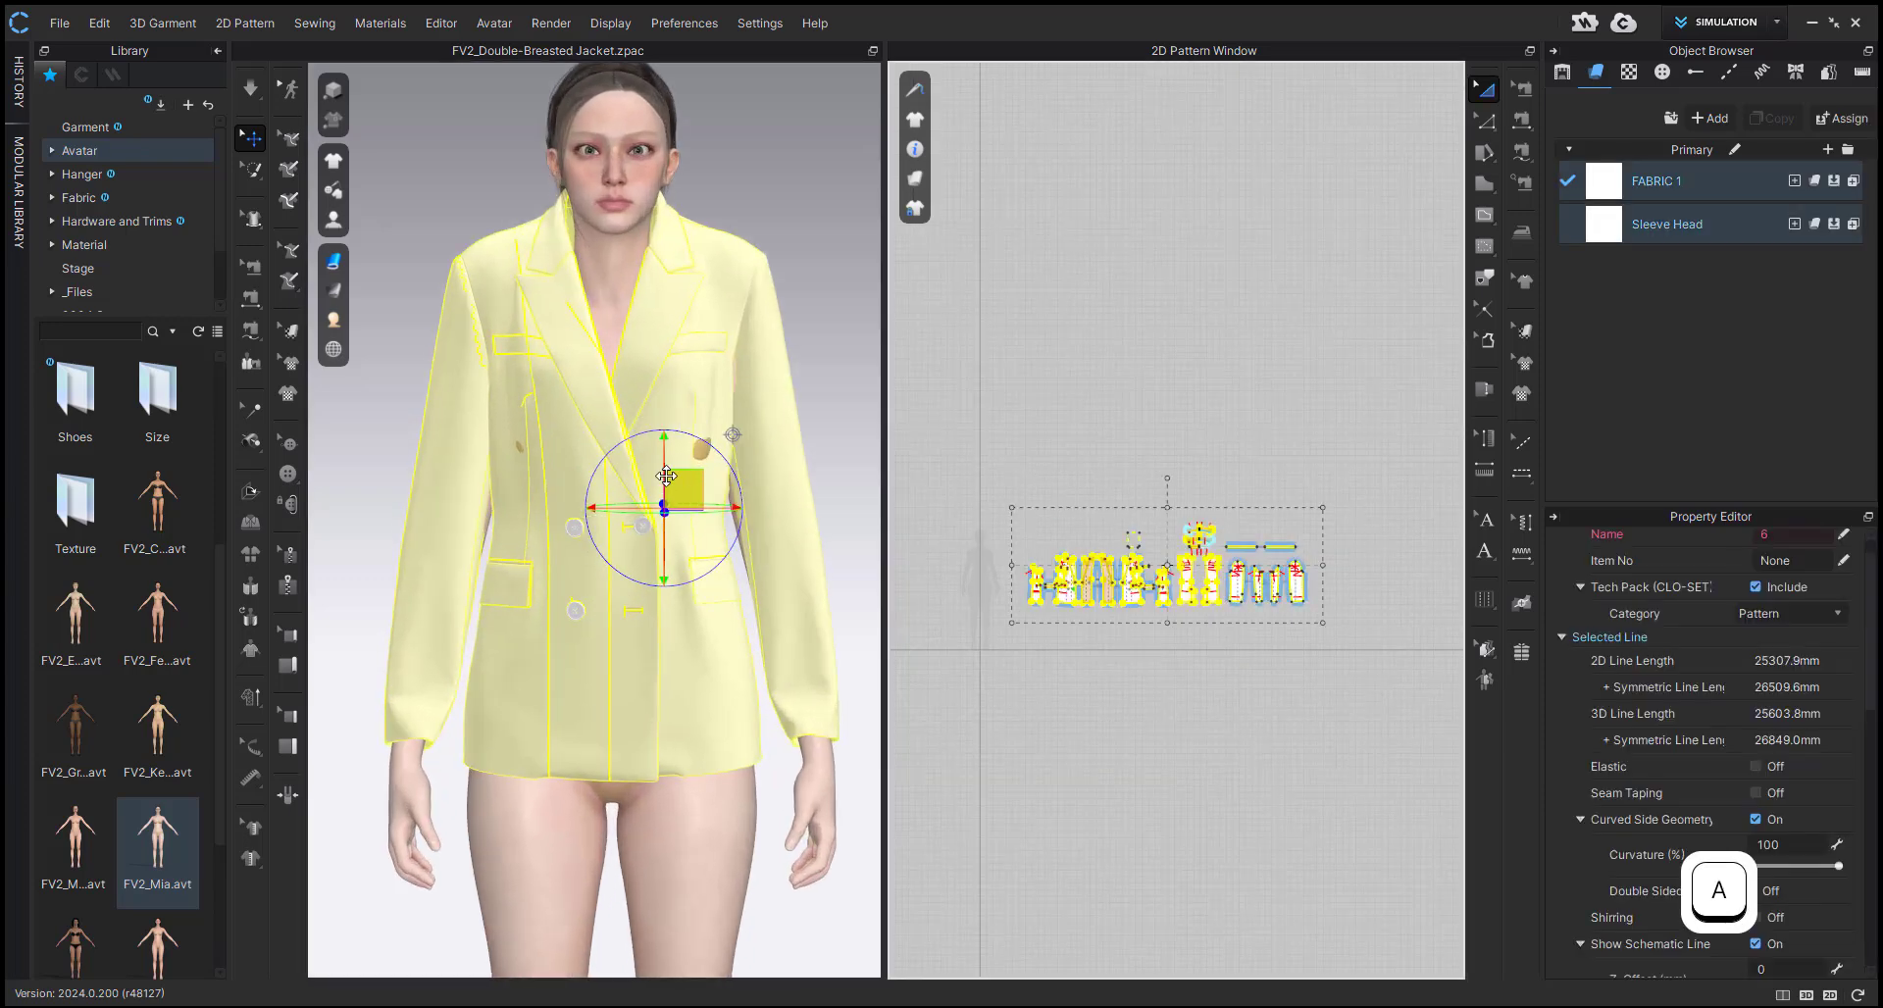
pyautogui.moveTo(670, 463); pyautogui.dragTo(678, 508)
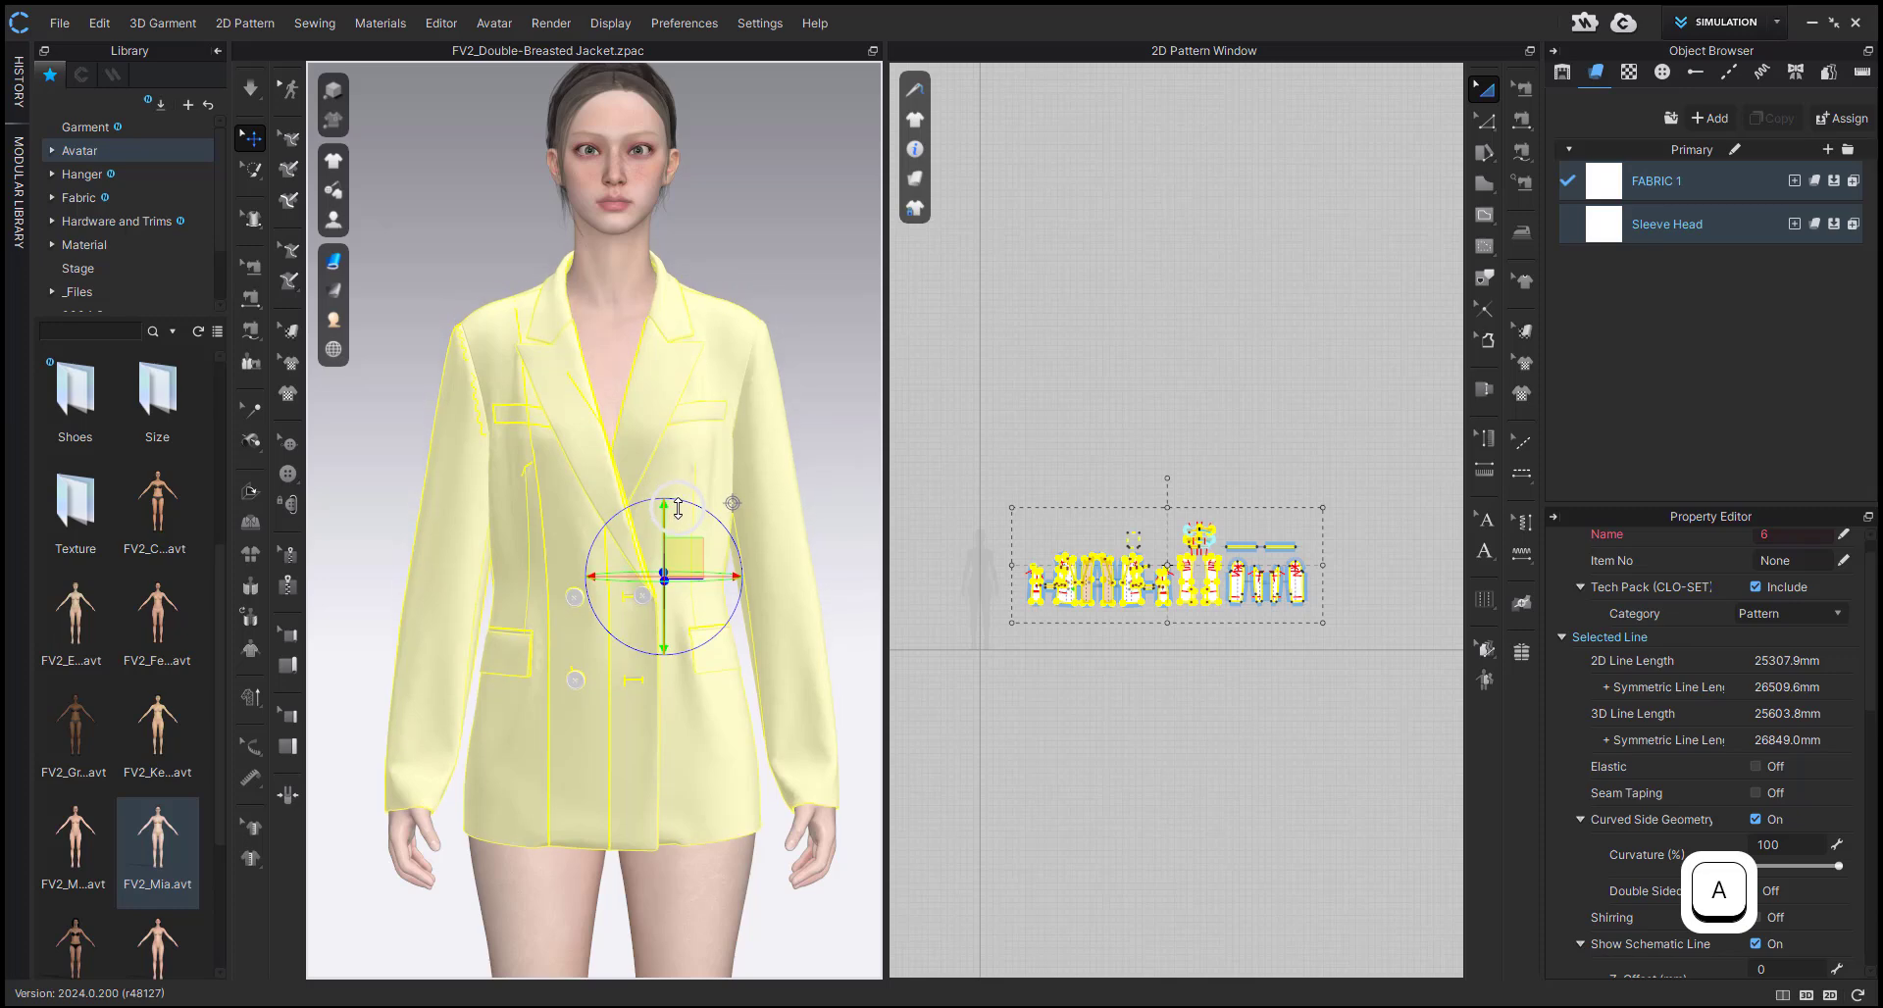
pyautogui.moveTo(677, 508); pyautogui.dragTo(466, 520, button='right')
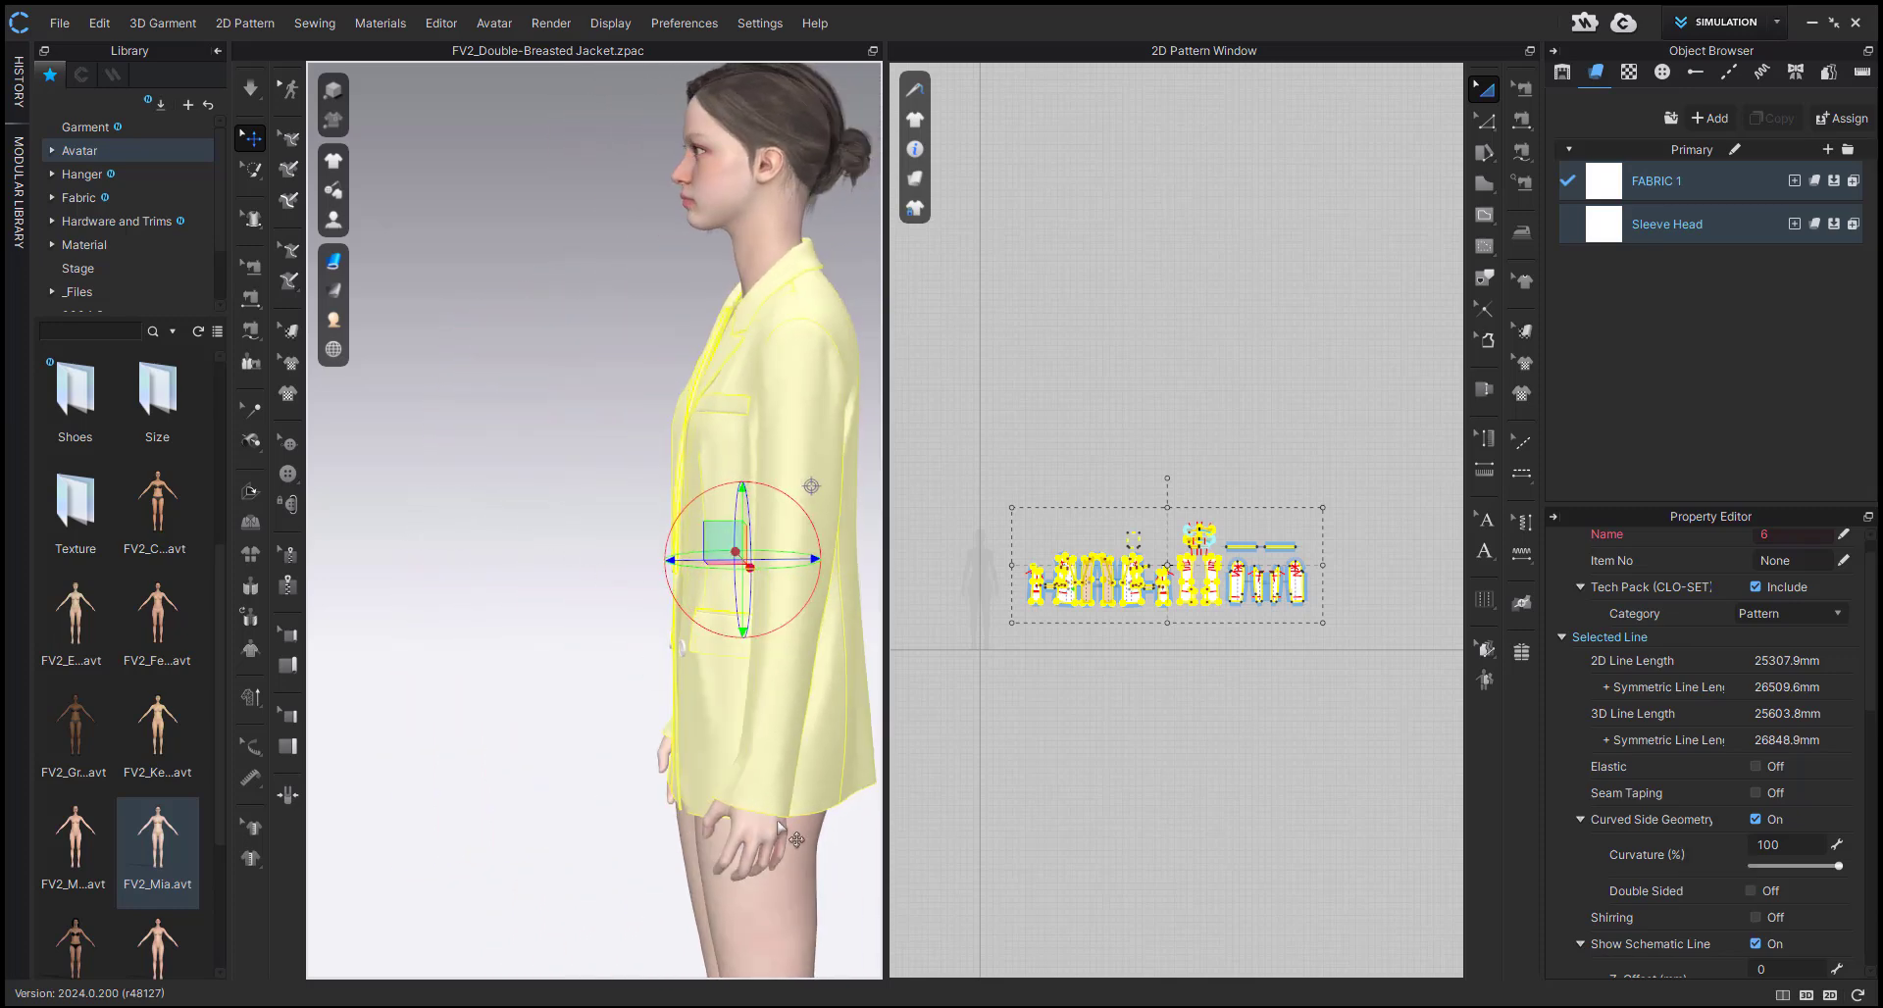
# - Deselect the garment and simulate it so the jacket drapes on the avatar
pyautogui.press('2')
pyautogui.click(670, 697)
pyautogui.scroll(5, 651, 727)
pyautogui.press('space')
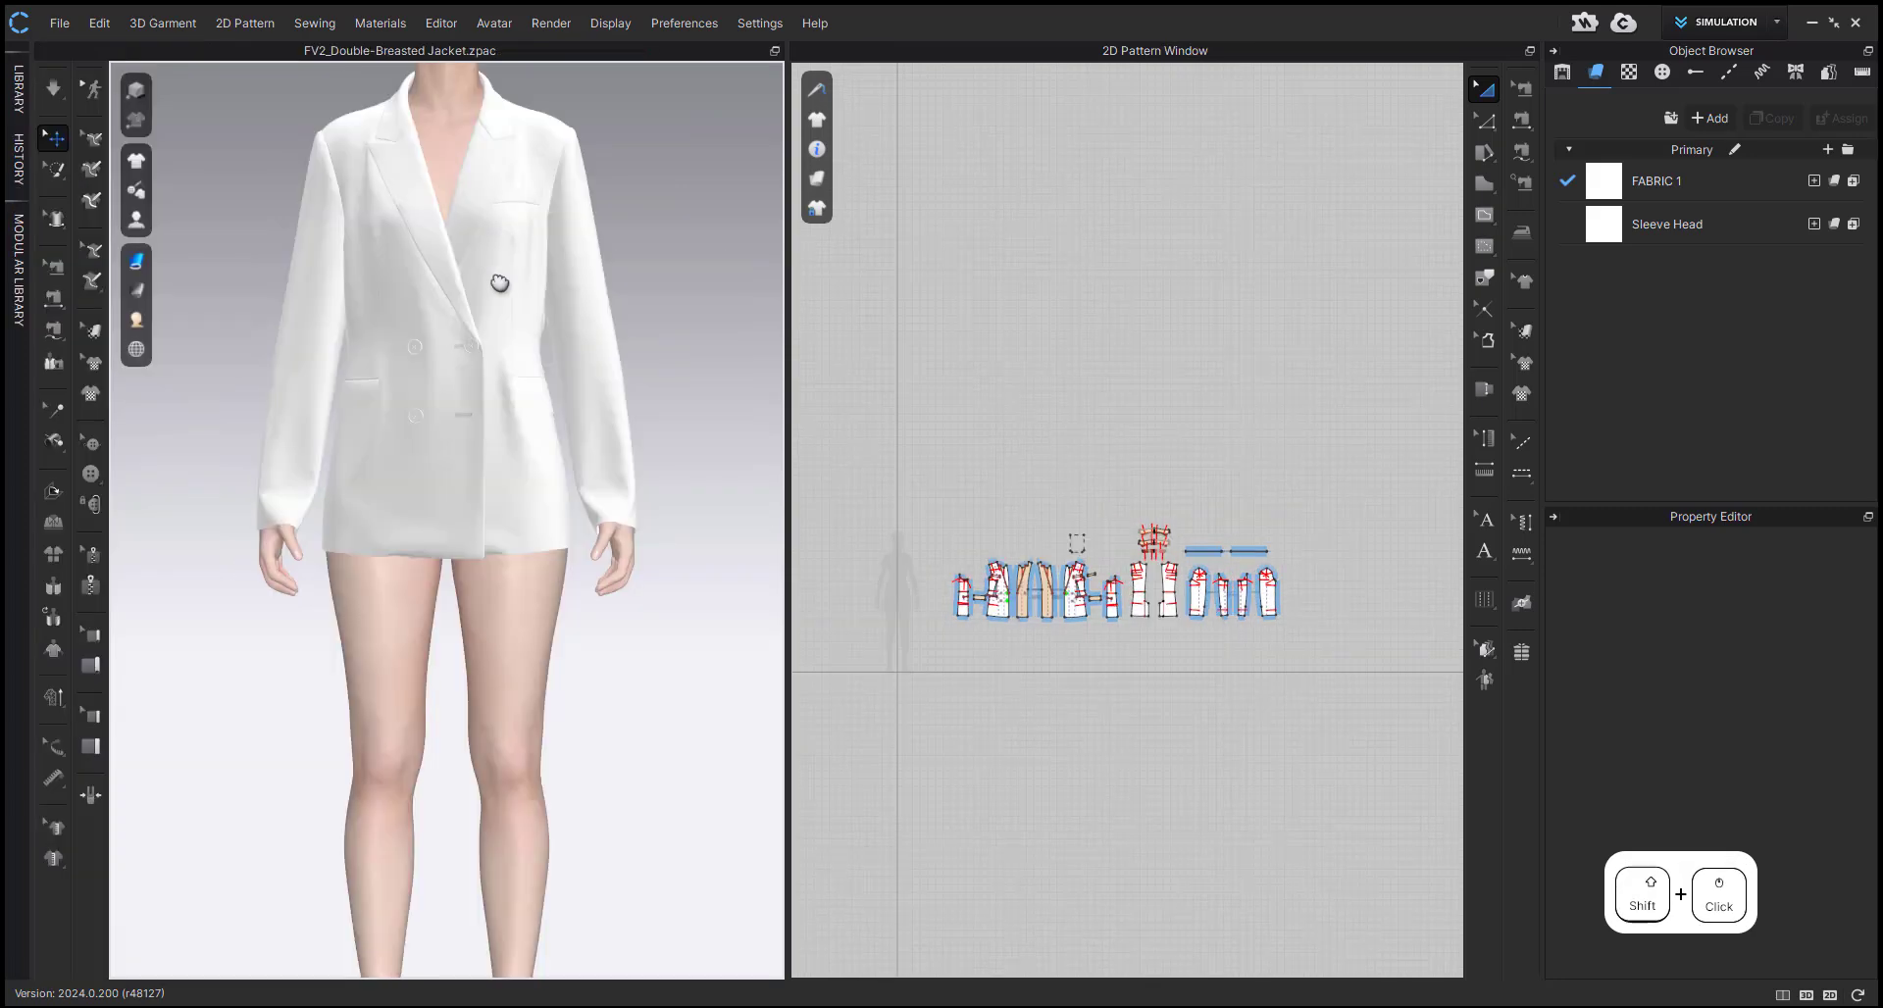
# - Examine how the front bodice and front facing patterns correspond to the lapels and front panels of the 3D jacket
pyautogui.keyDown('shift'); pyautogui.moveTo(491, 285); pyautogui.dragTo(490, 409, button='right'); pyautogui.keyUp('shift')
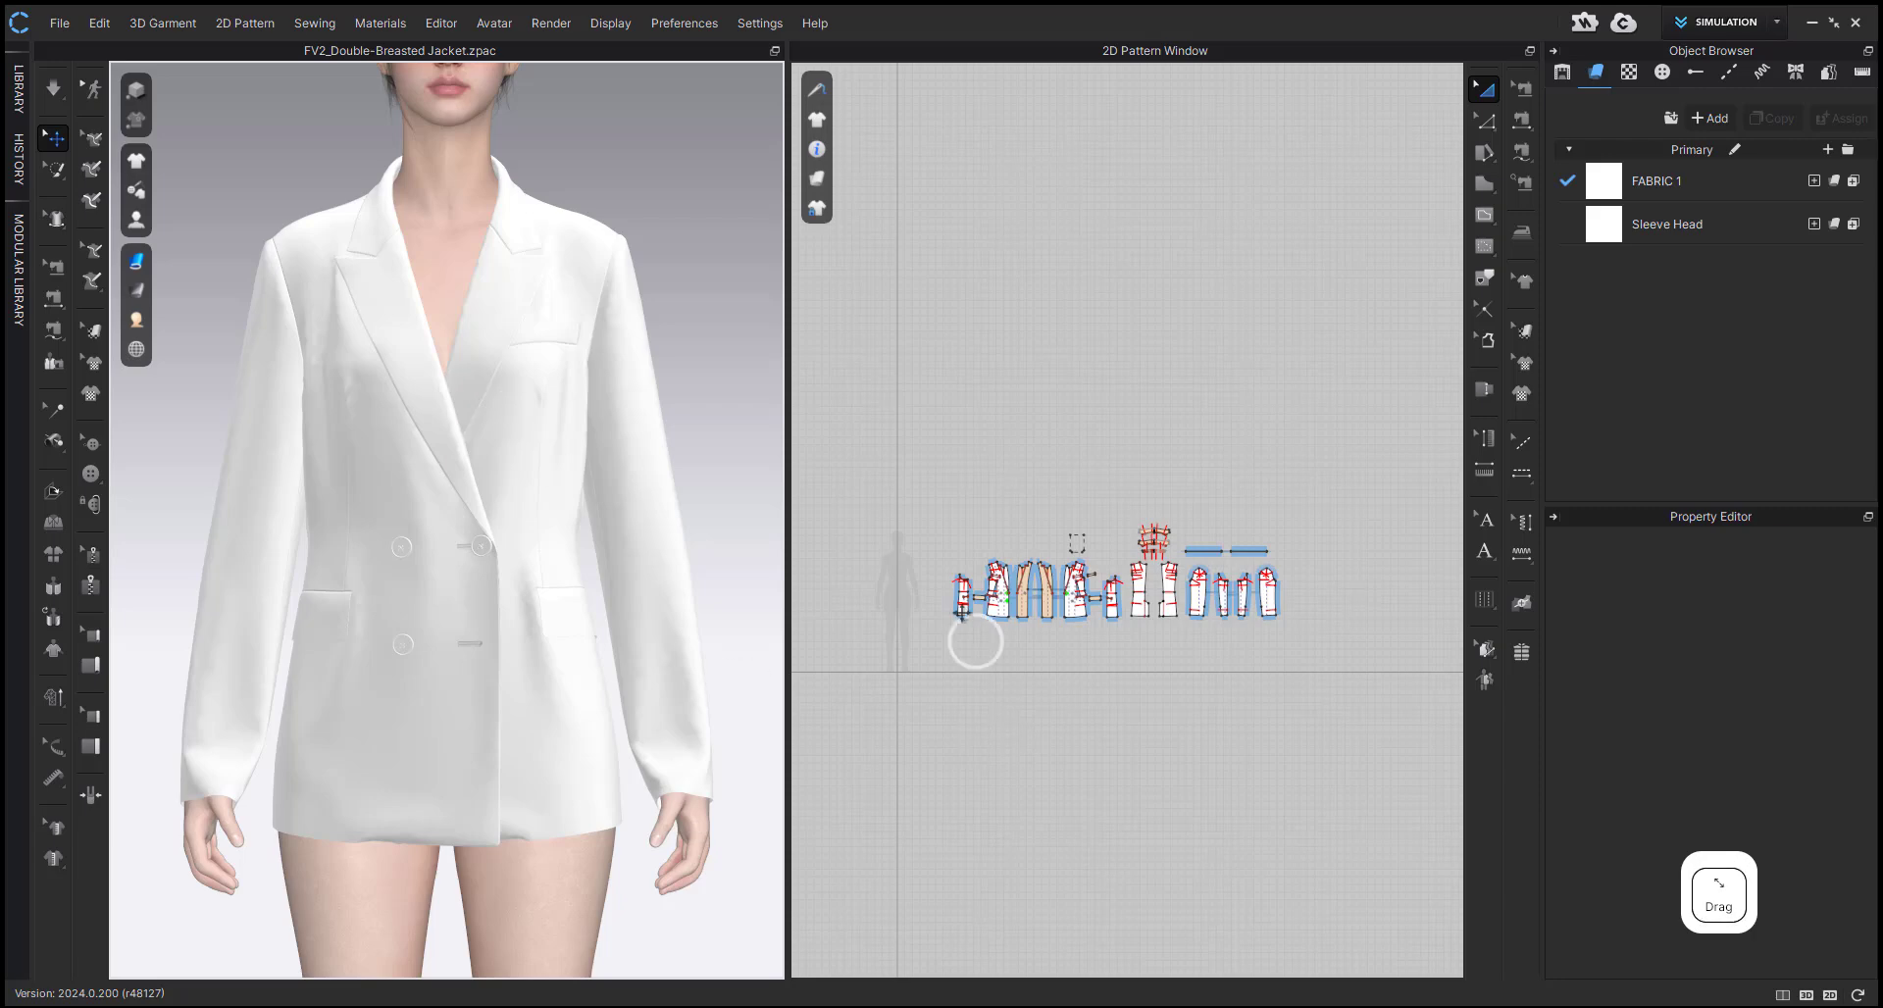
pyautogui.scroll(5, 1015, 588)
pyautogui.scroll(3, 1052, 569)
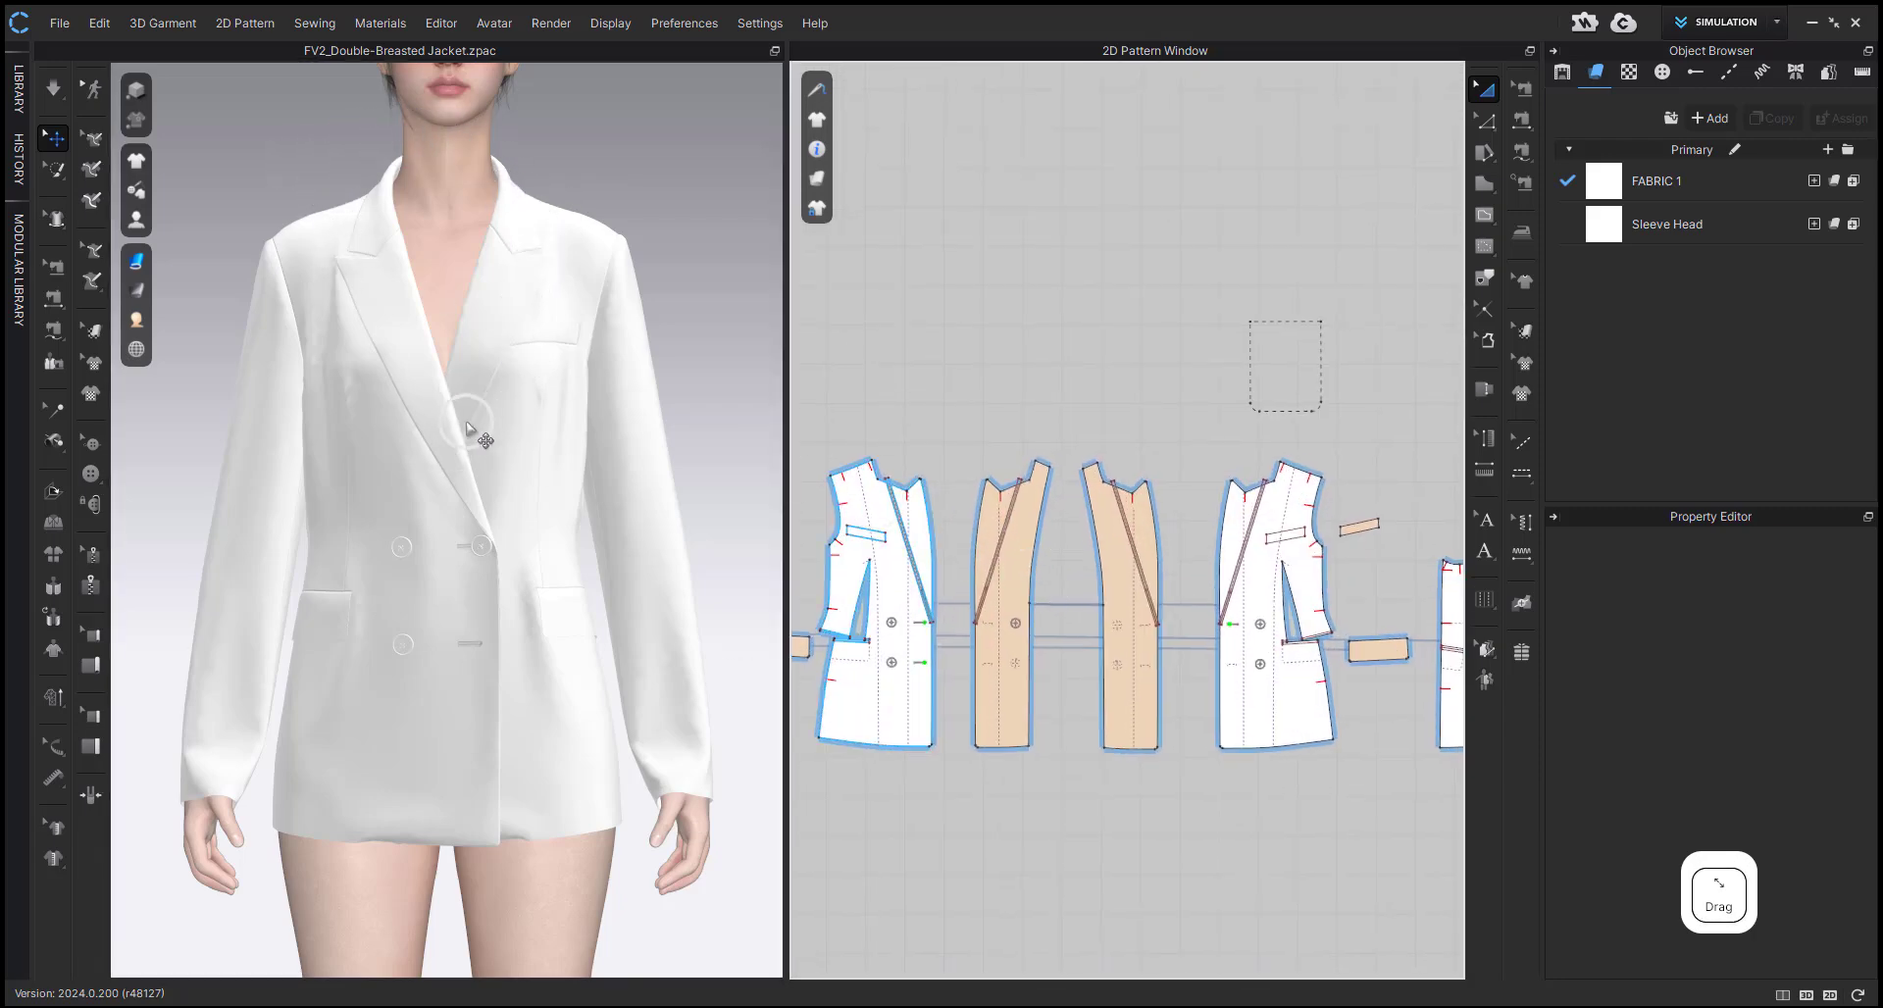
pyautogui.click(1029, 722)
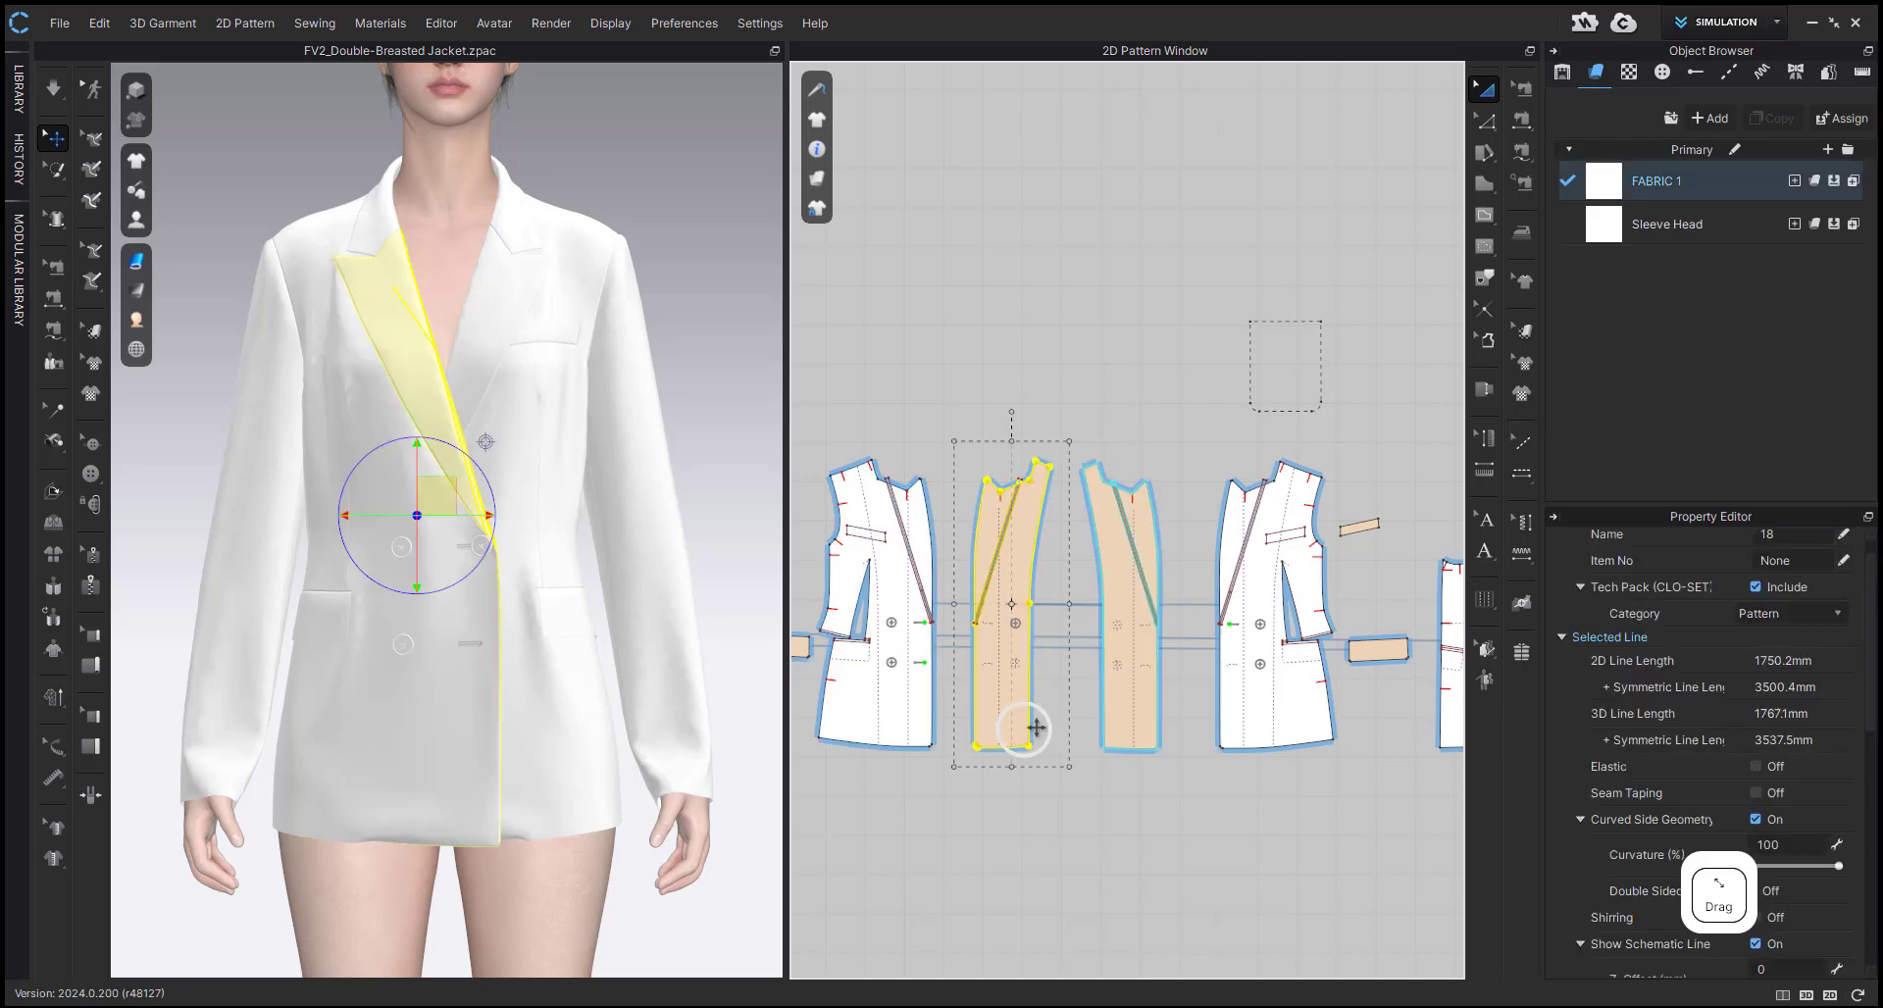
pyautogui.click(1125, 711)
pyautogui.click(1260, 701)
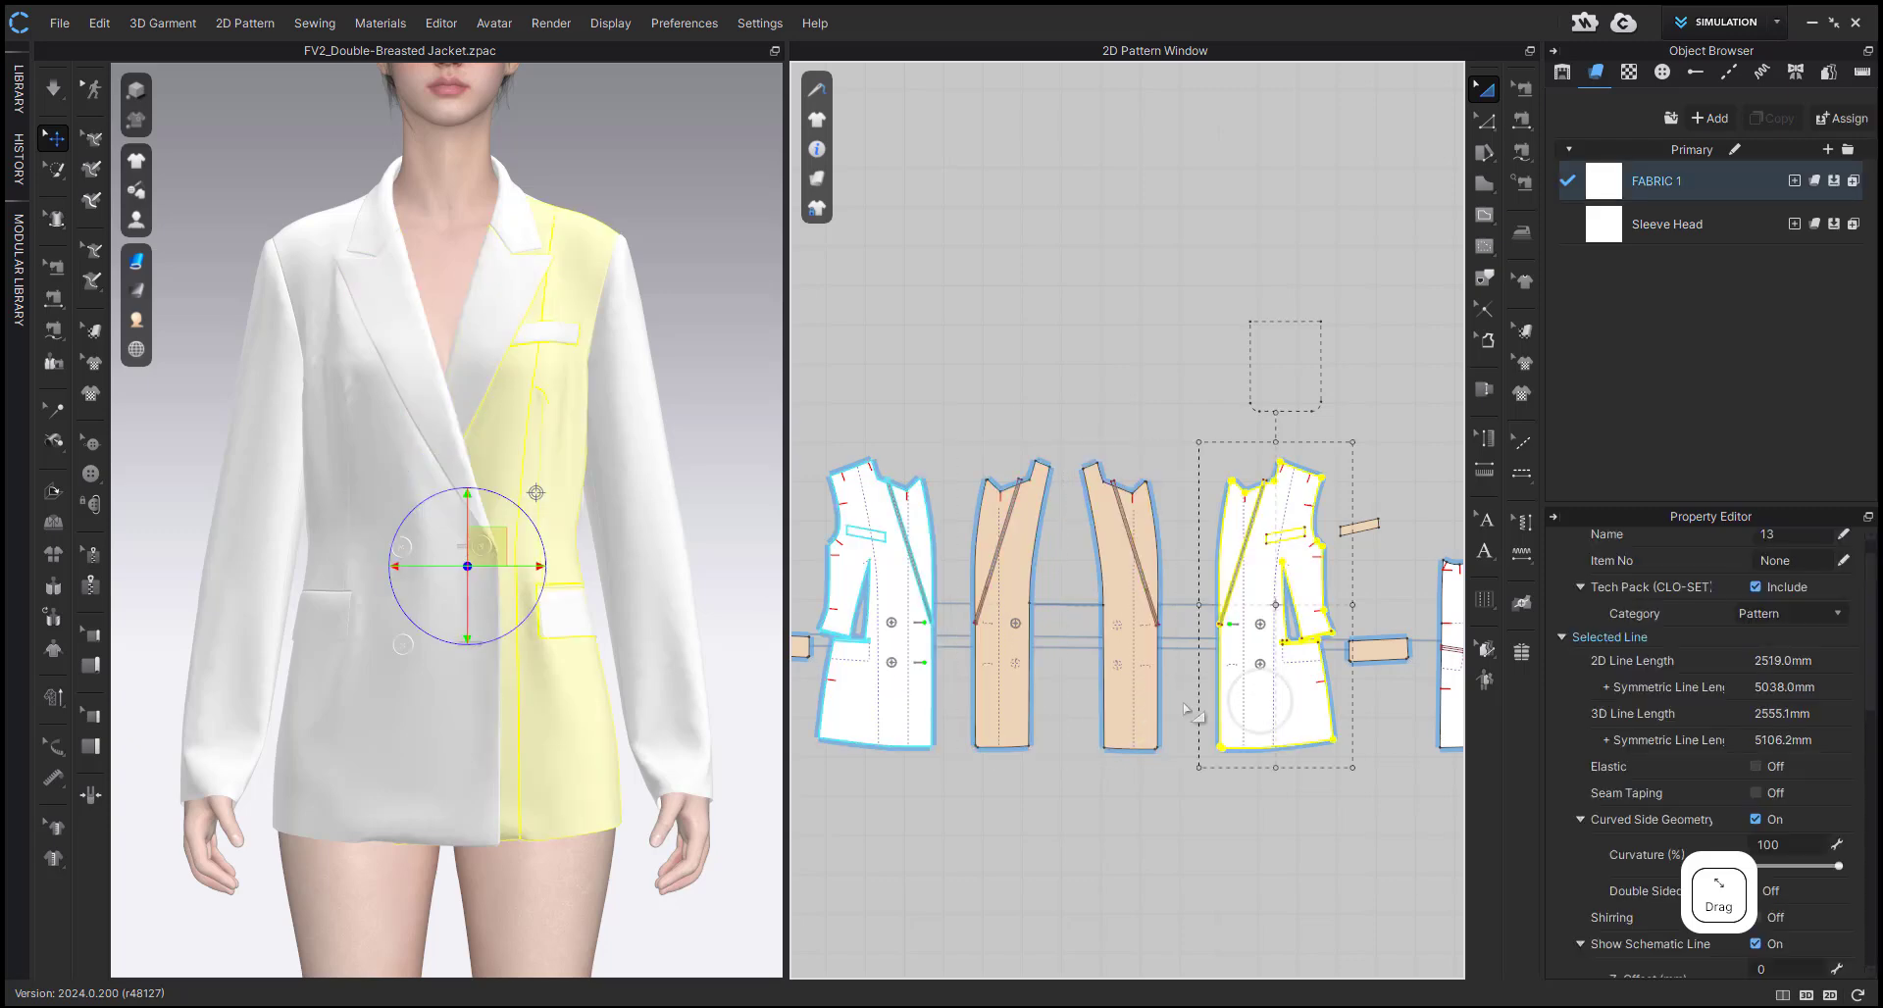
pyautogui.click(1133, 707)
pyautogui.scroll(3, 1247, 654)
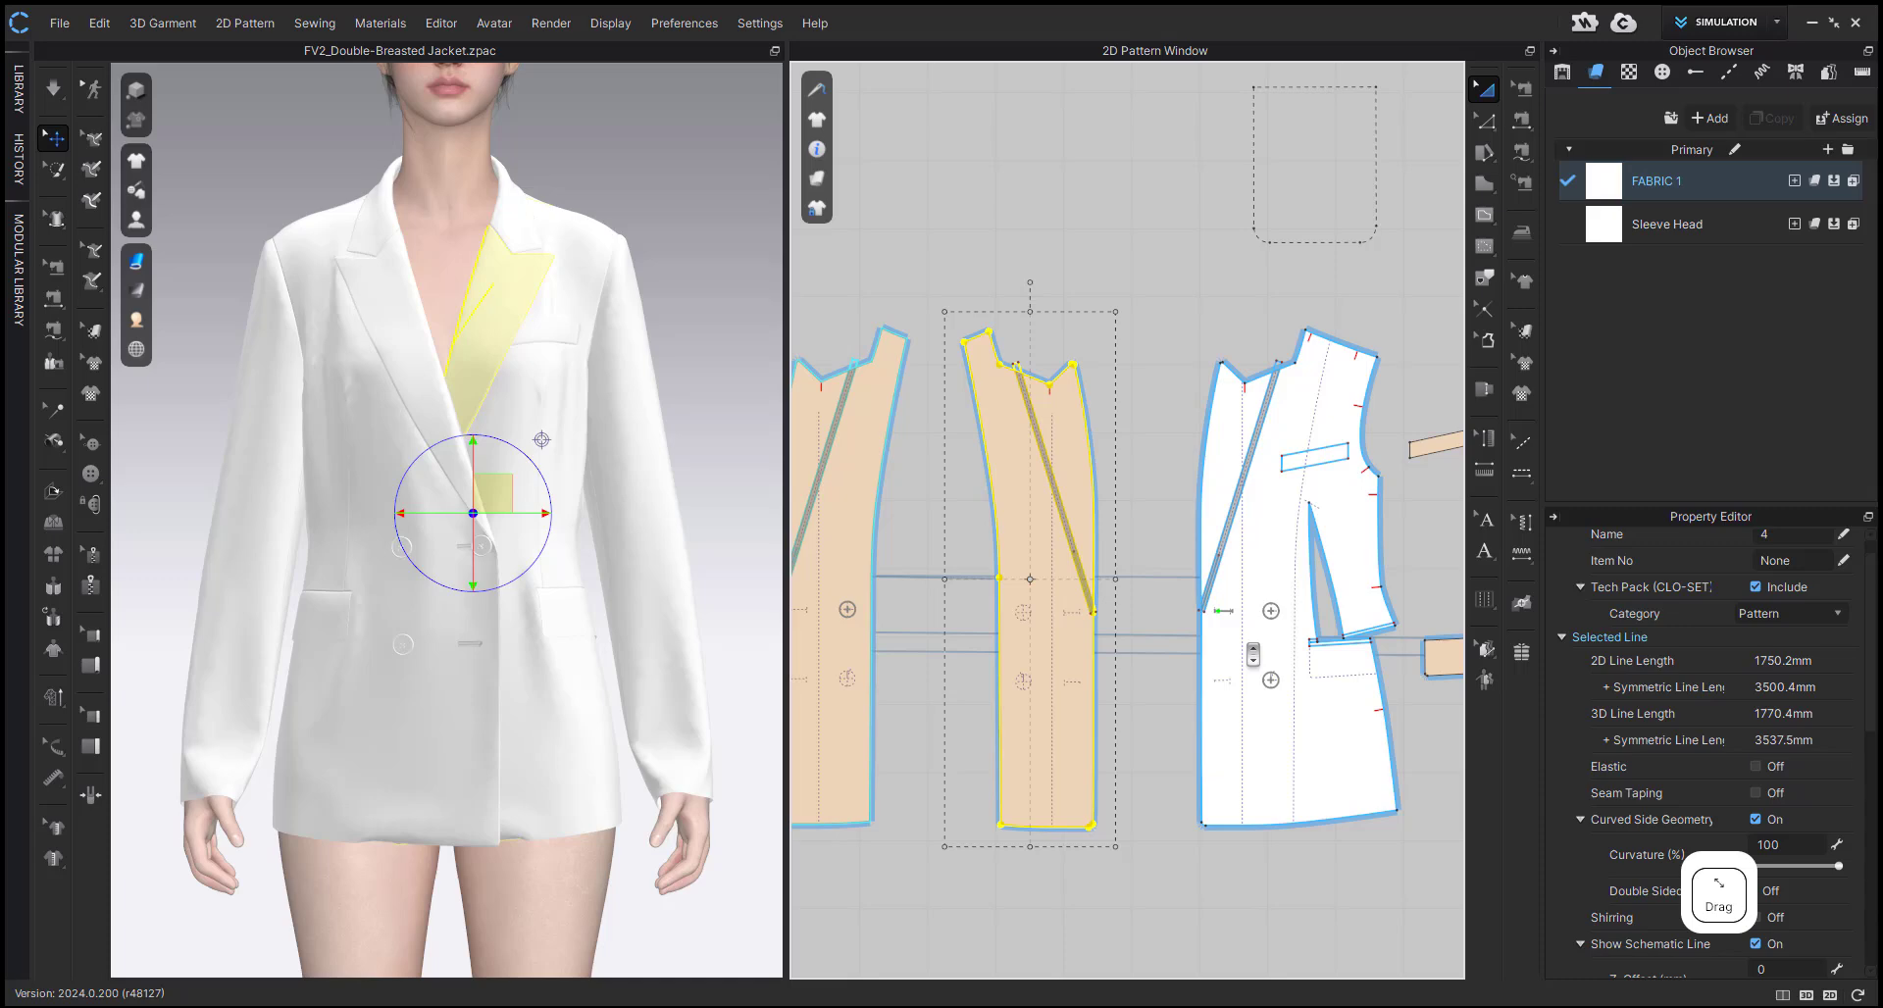
pyautogui.moveTo(1252, 654); pyautogui.dragTo(1211, 636, button='middle')
# - Hide the avatar to inspect the jacket's neckline and inner collar, and show the avatar again
pyautogui.hotkey('shift', 'a')
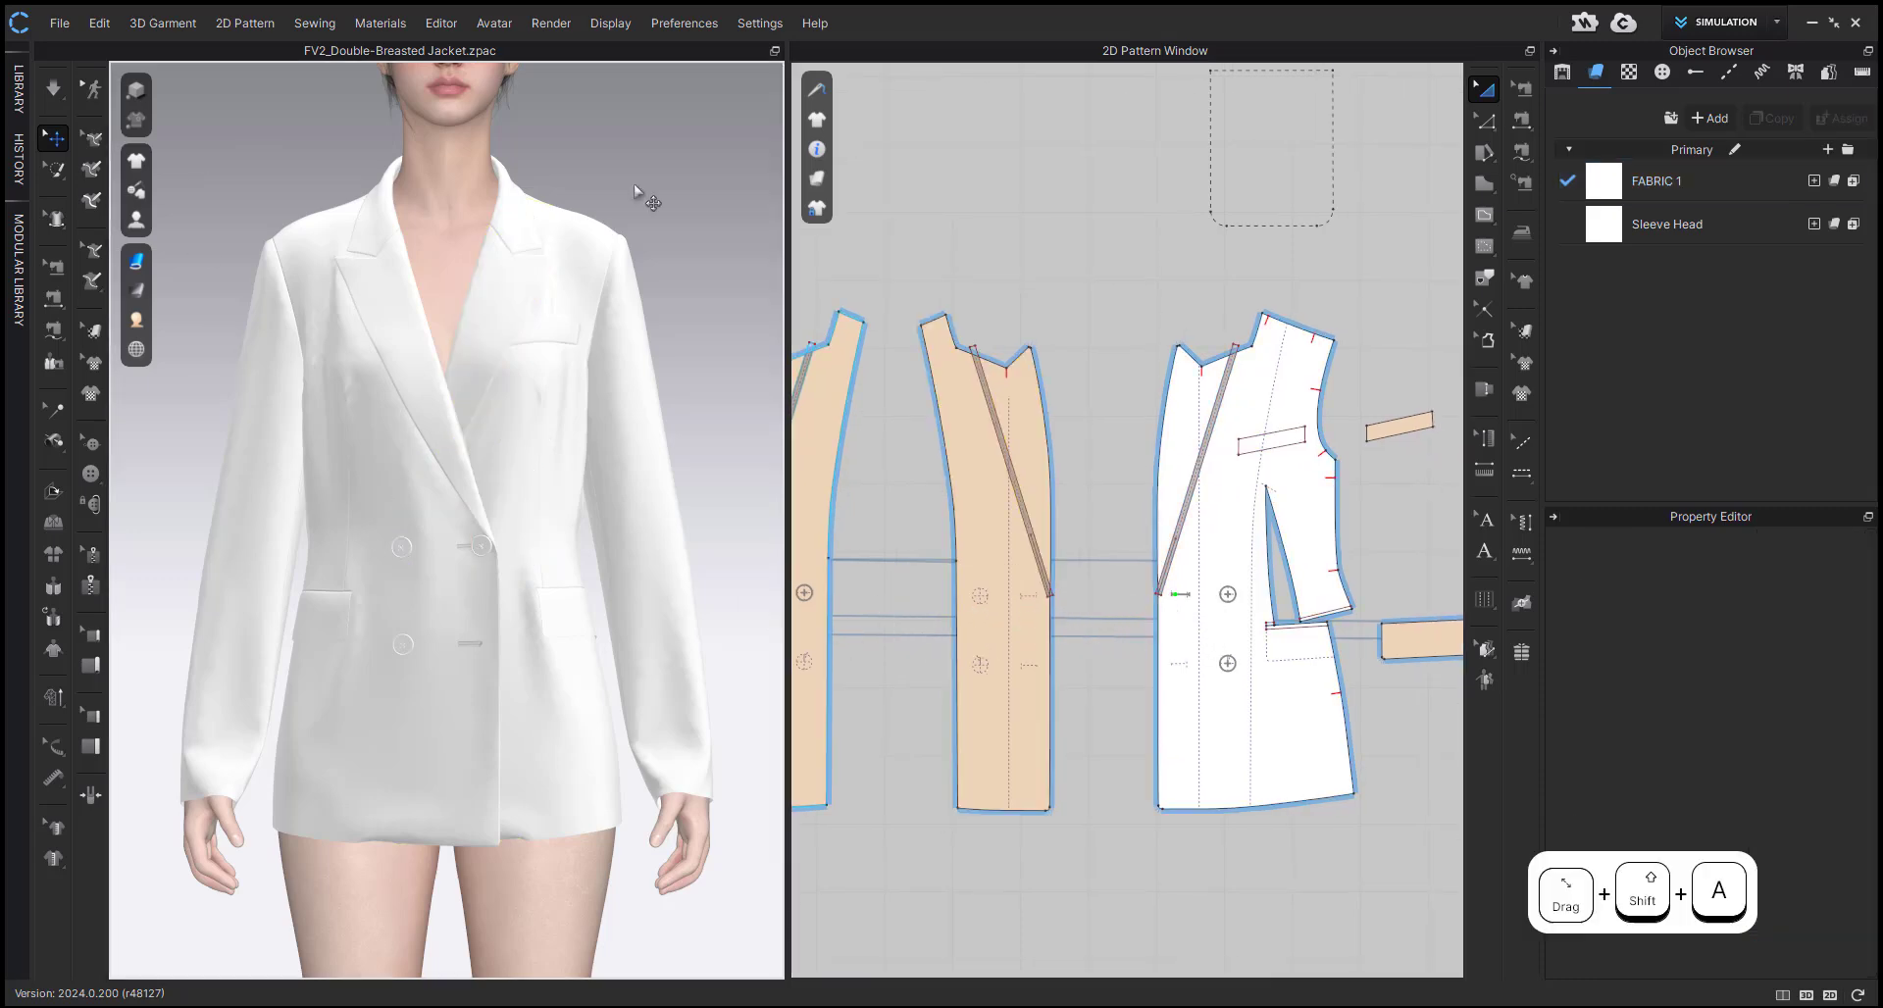
pyautogui.hotkey('shift', 'a')
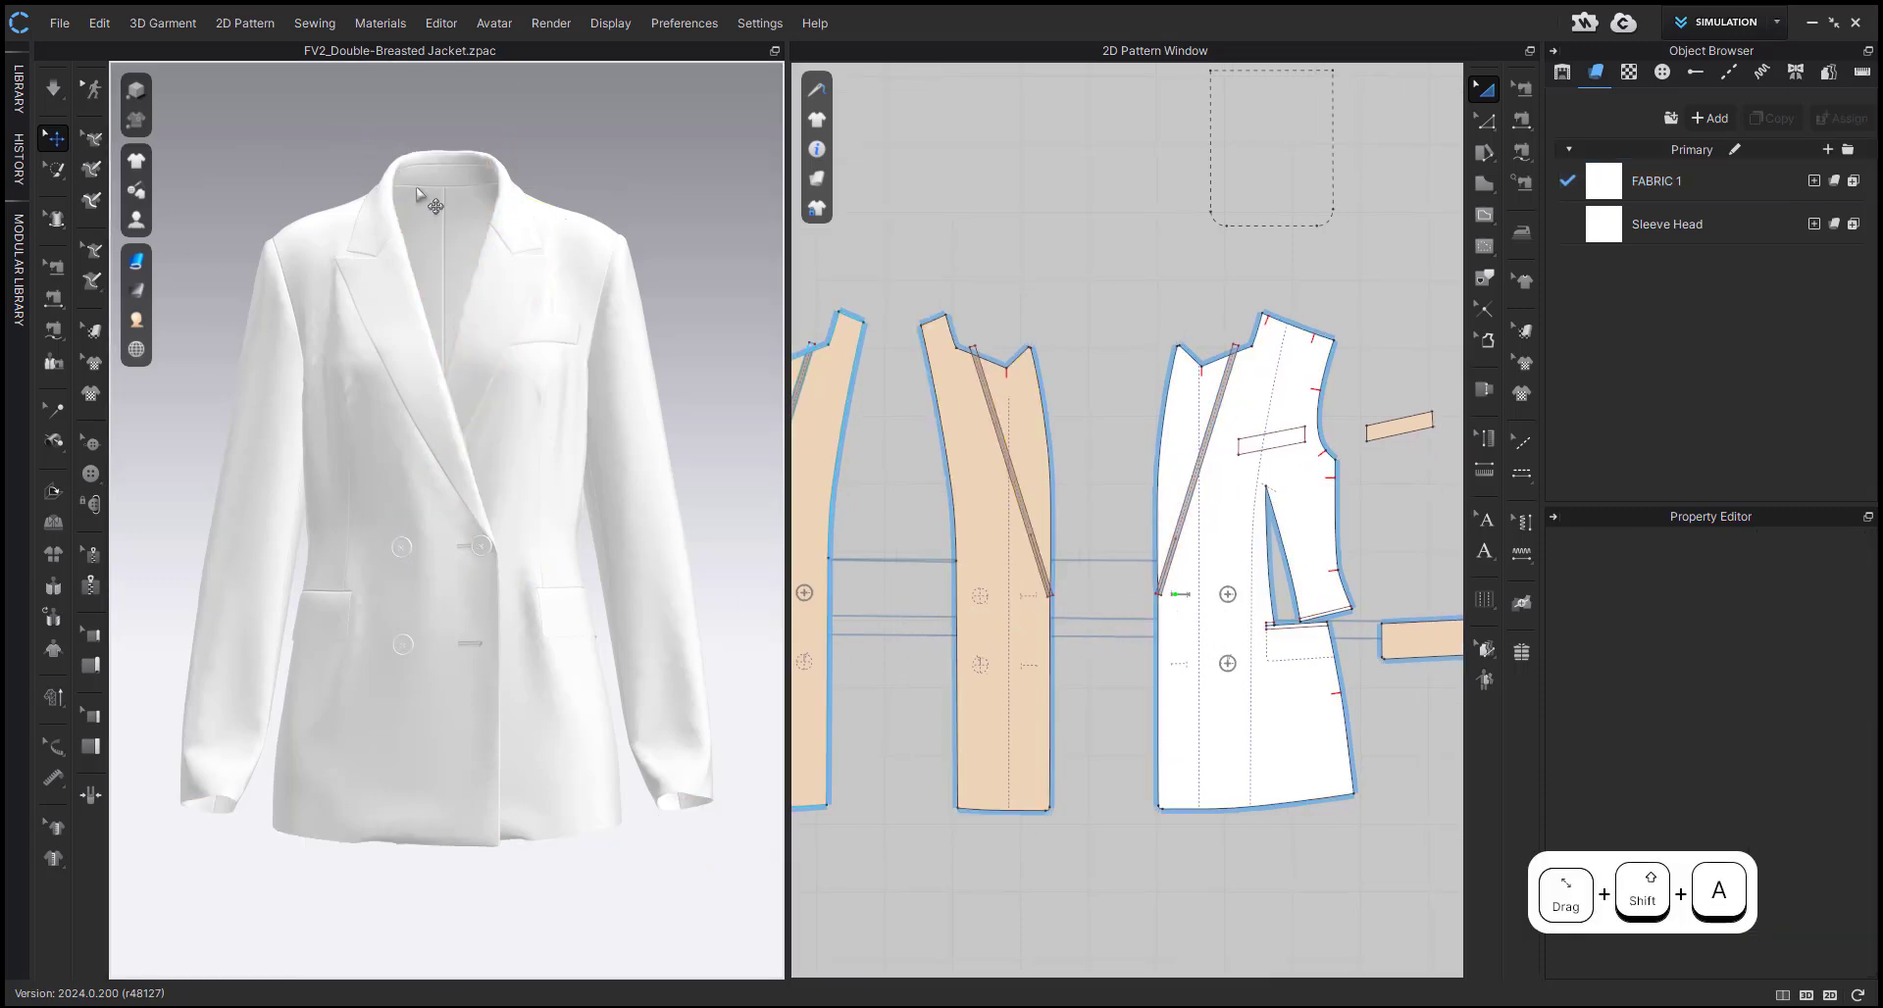
pyautogui.moveTo(512, 369)
pyautogui.mouseDown(button='right')
pyautogui.moveTo(379, 315)
pyautogui.moveTo(601, 314)
pyautogui.moveTo(513, 391)
pyautogui.mouseUp(button='right')
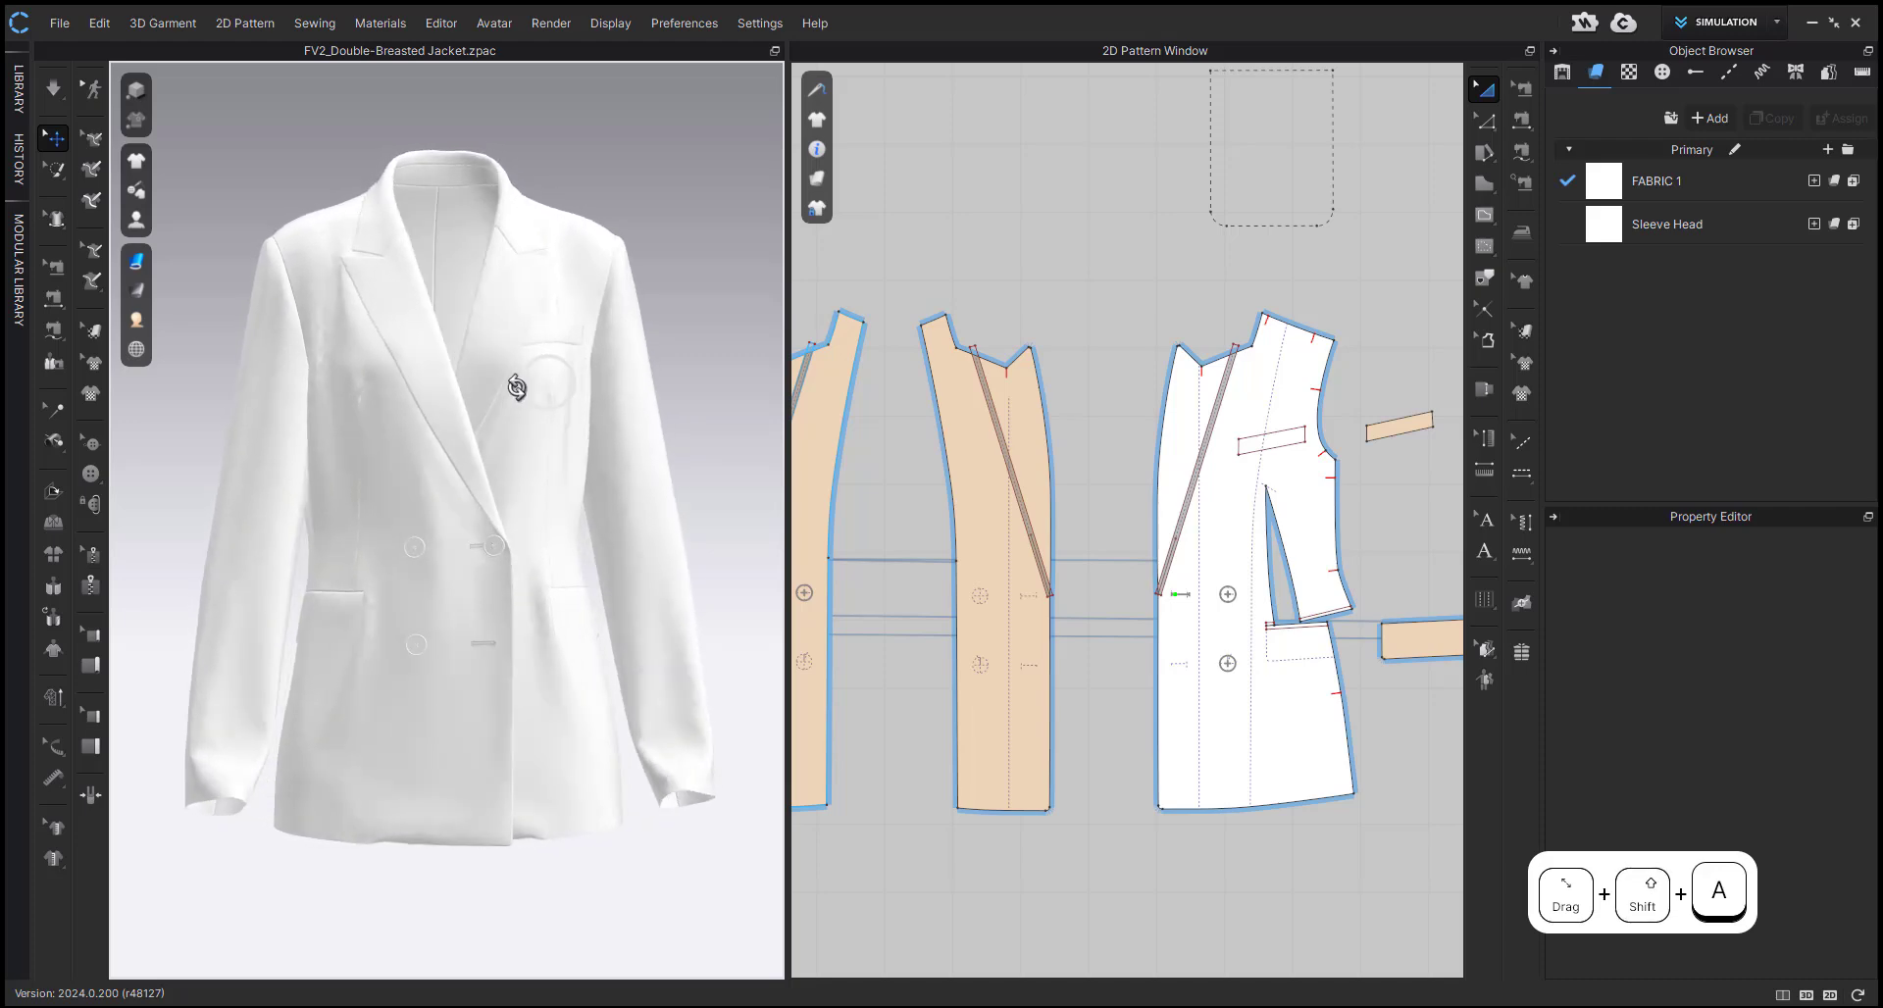
pyautogui.press('2')
pyautogui.scroll(5, 632, 348)
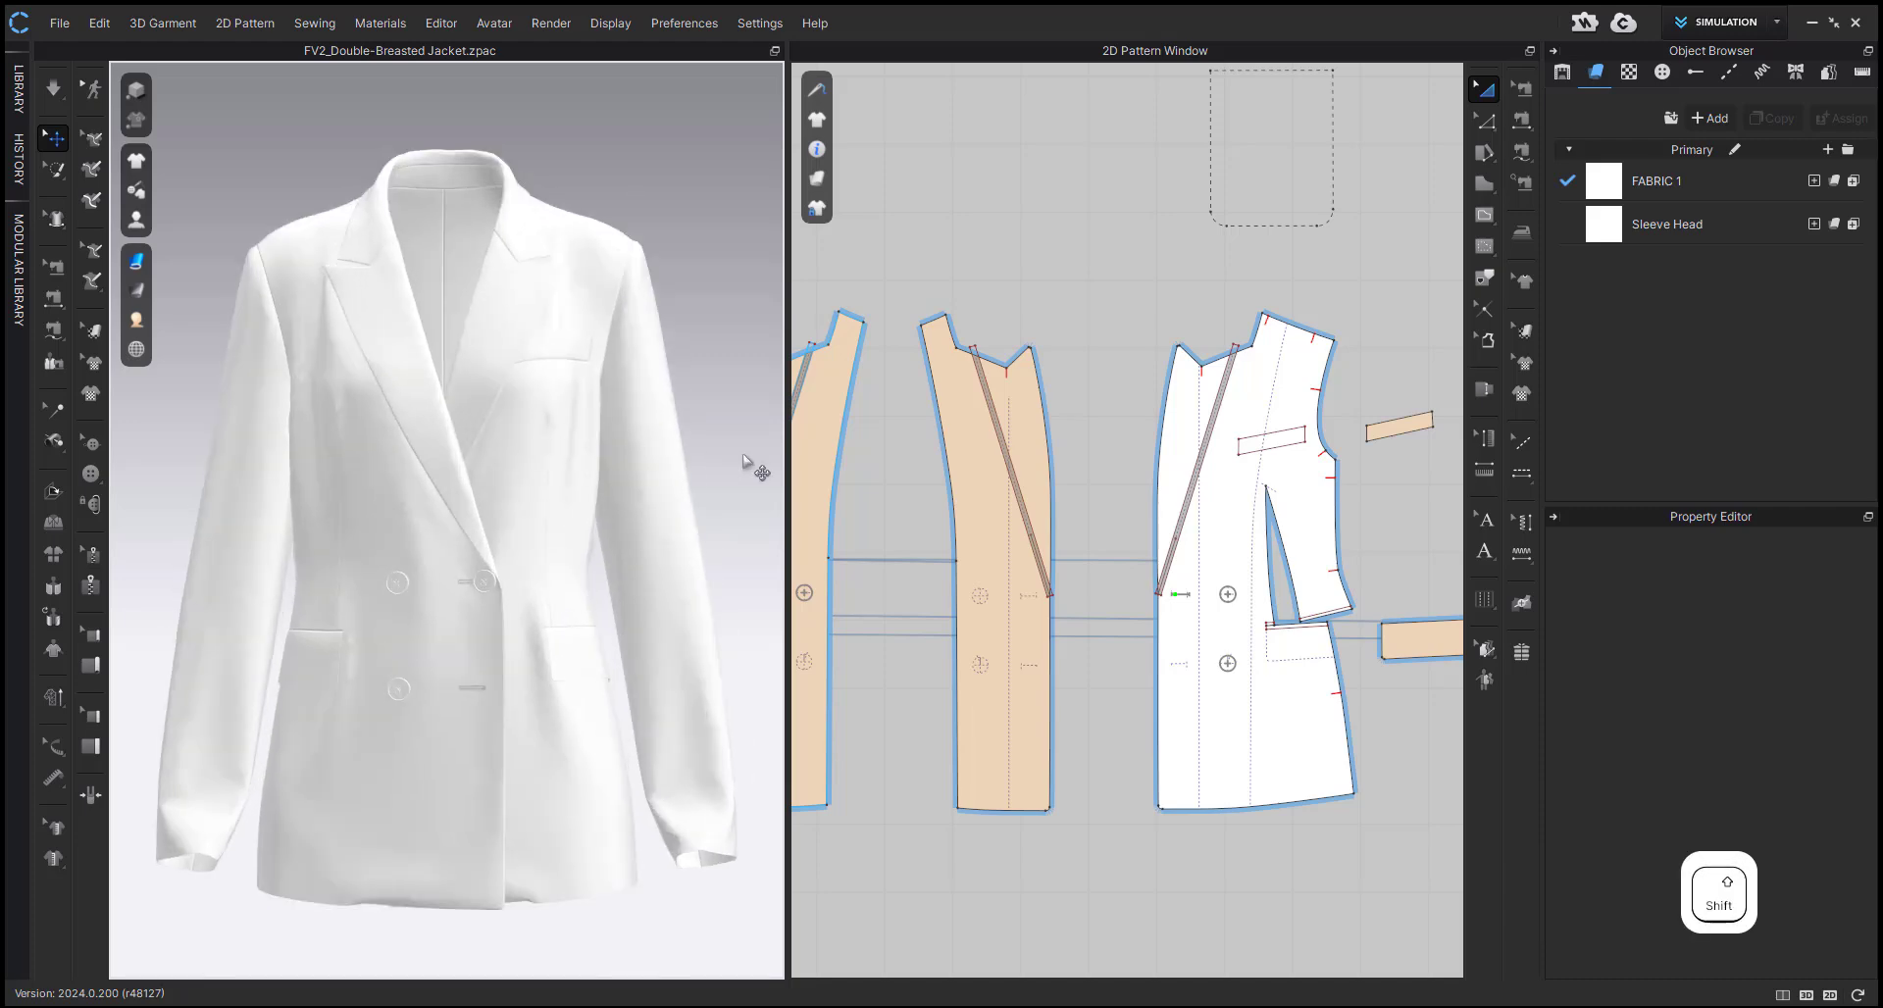
pyautogui.hotkey('shift', 'a')
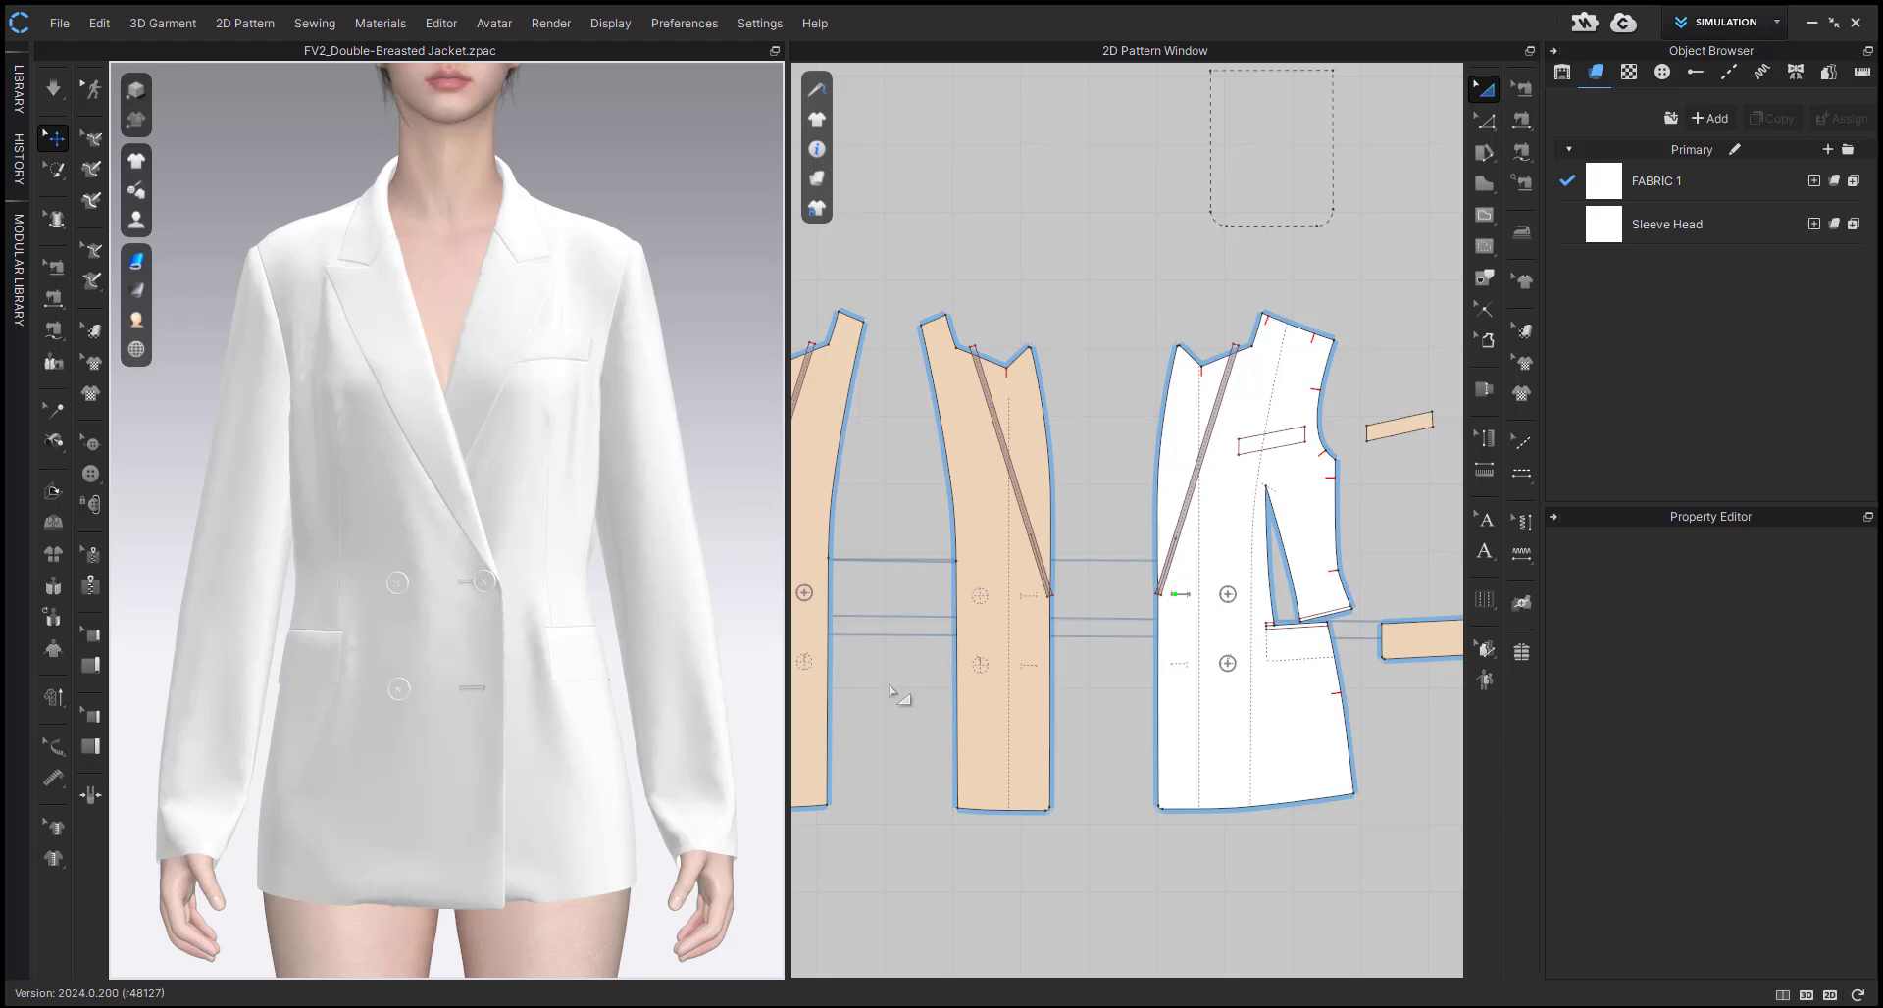
# - Examine the fold and skive settings of the diagonal lapel roll strip on the front bodice pattern
pyautogui.scroll(-2, 917, 687)
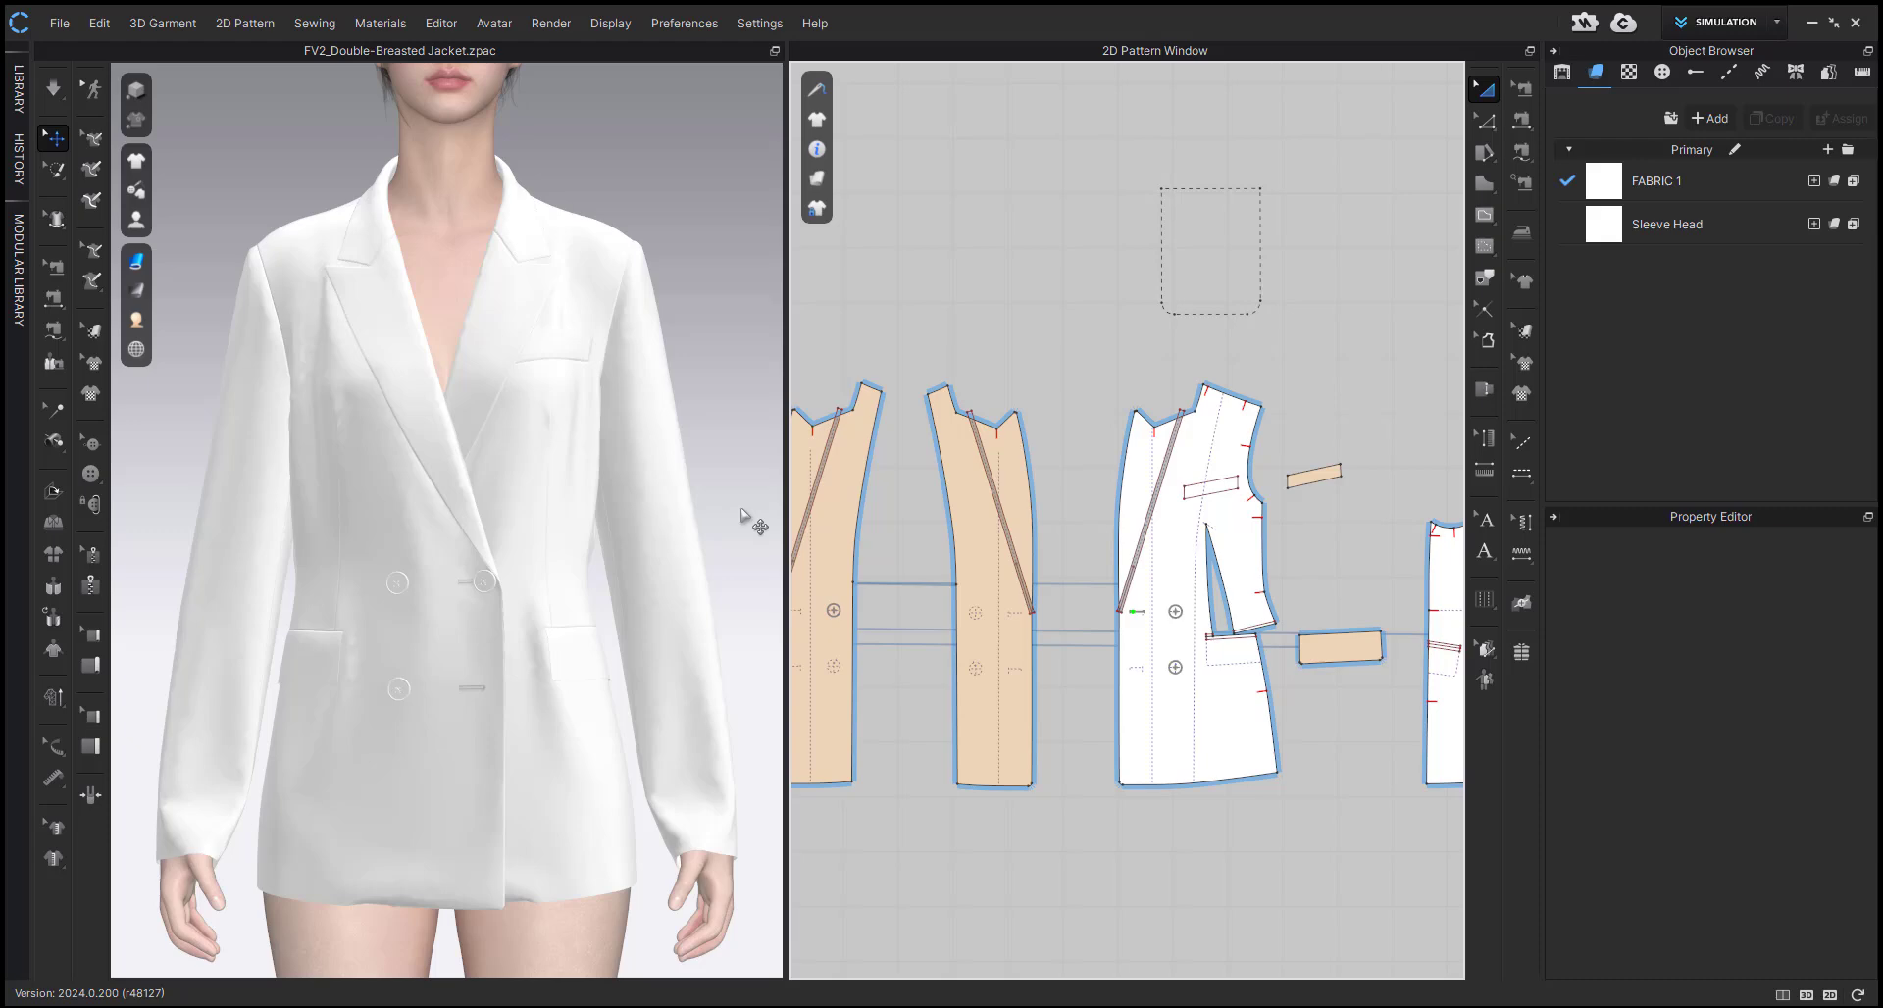
pyautogui.scroll(2, 898, 698)
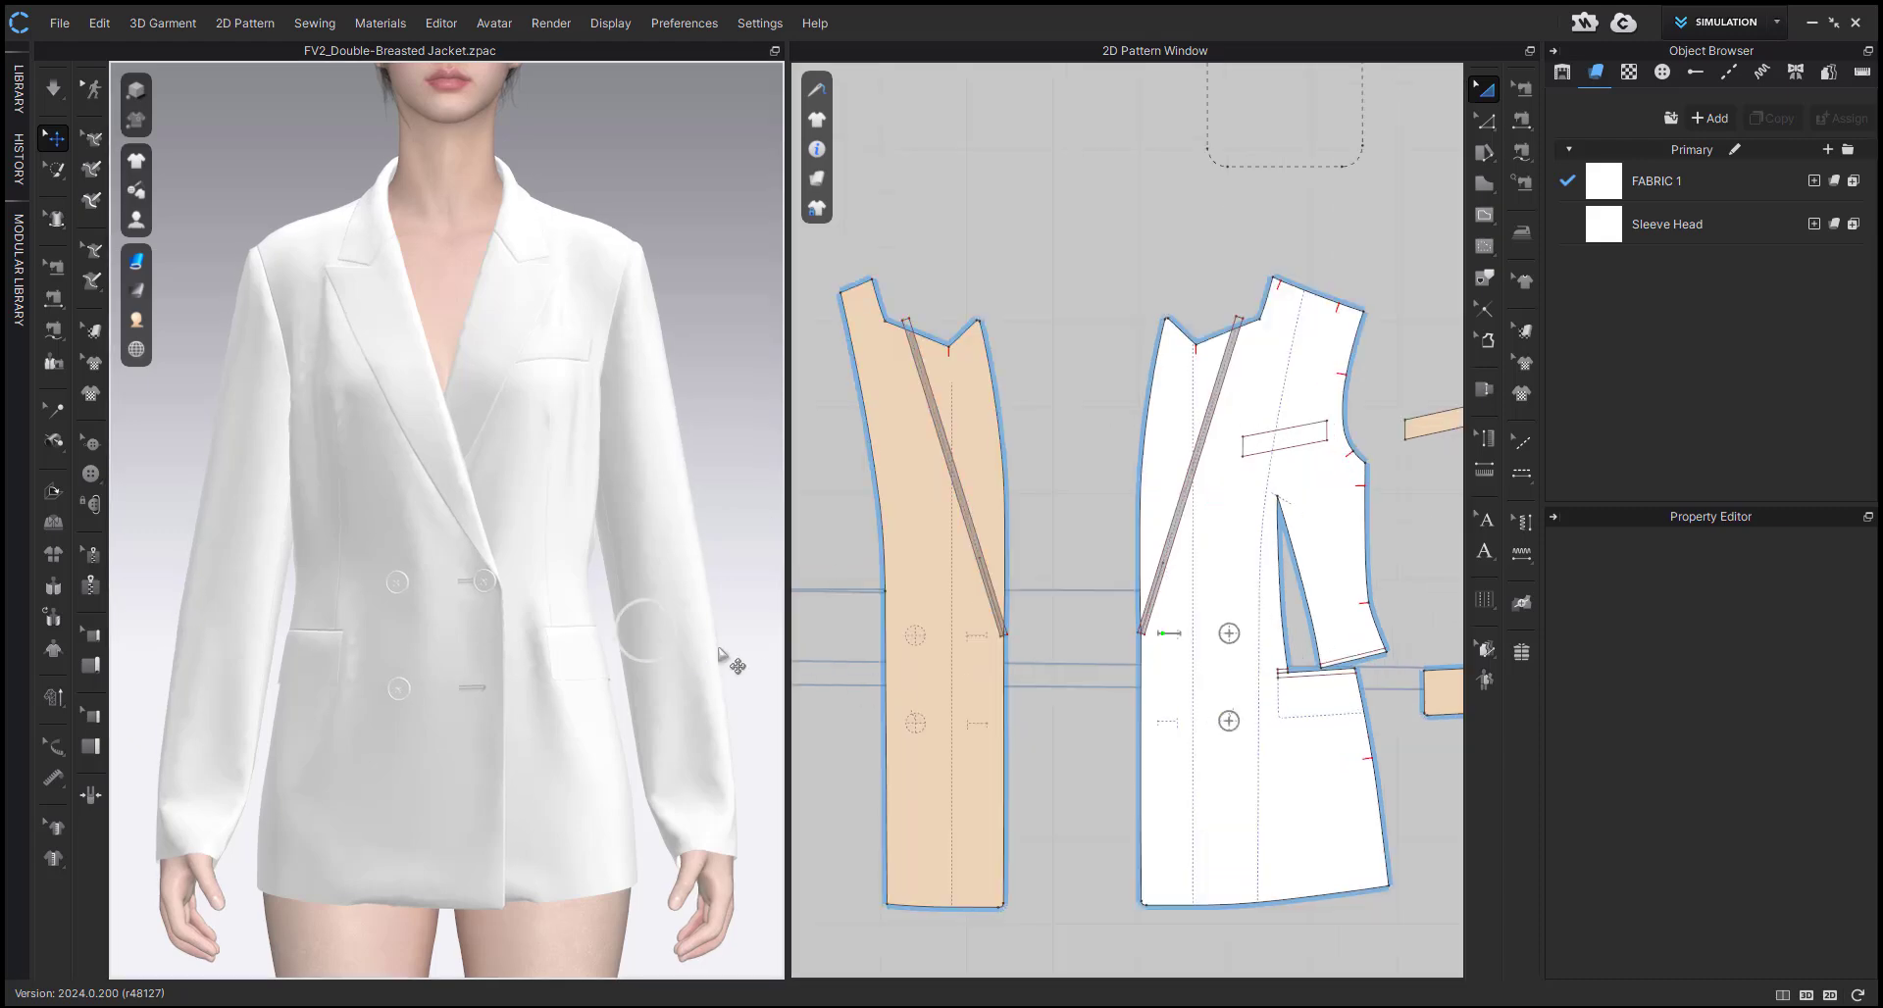
pyautogui.scroll(-3, 1059, 704)
pyautogui.scroll(-2, 1015, 675)
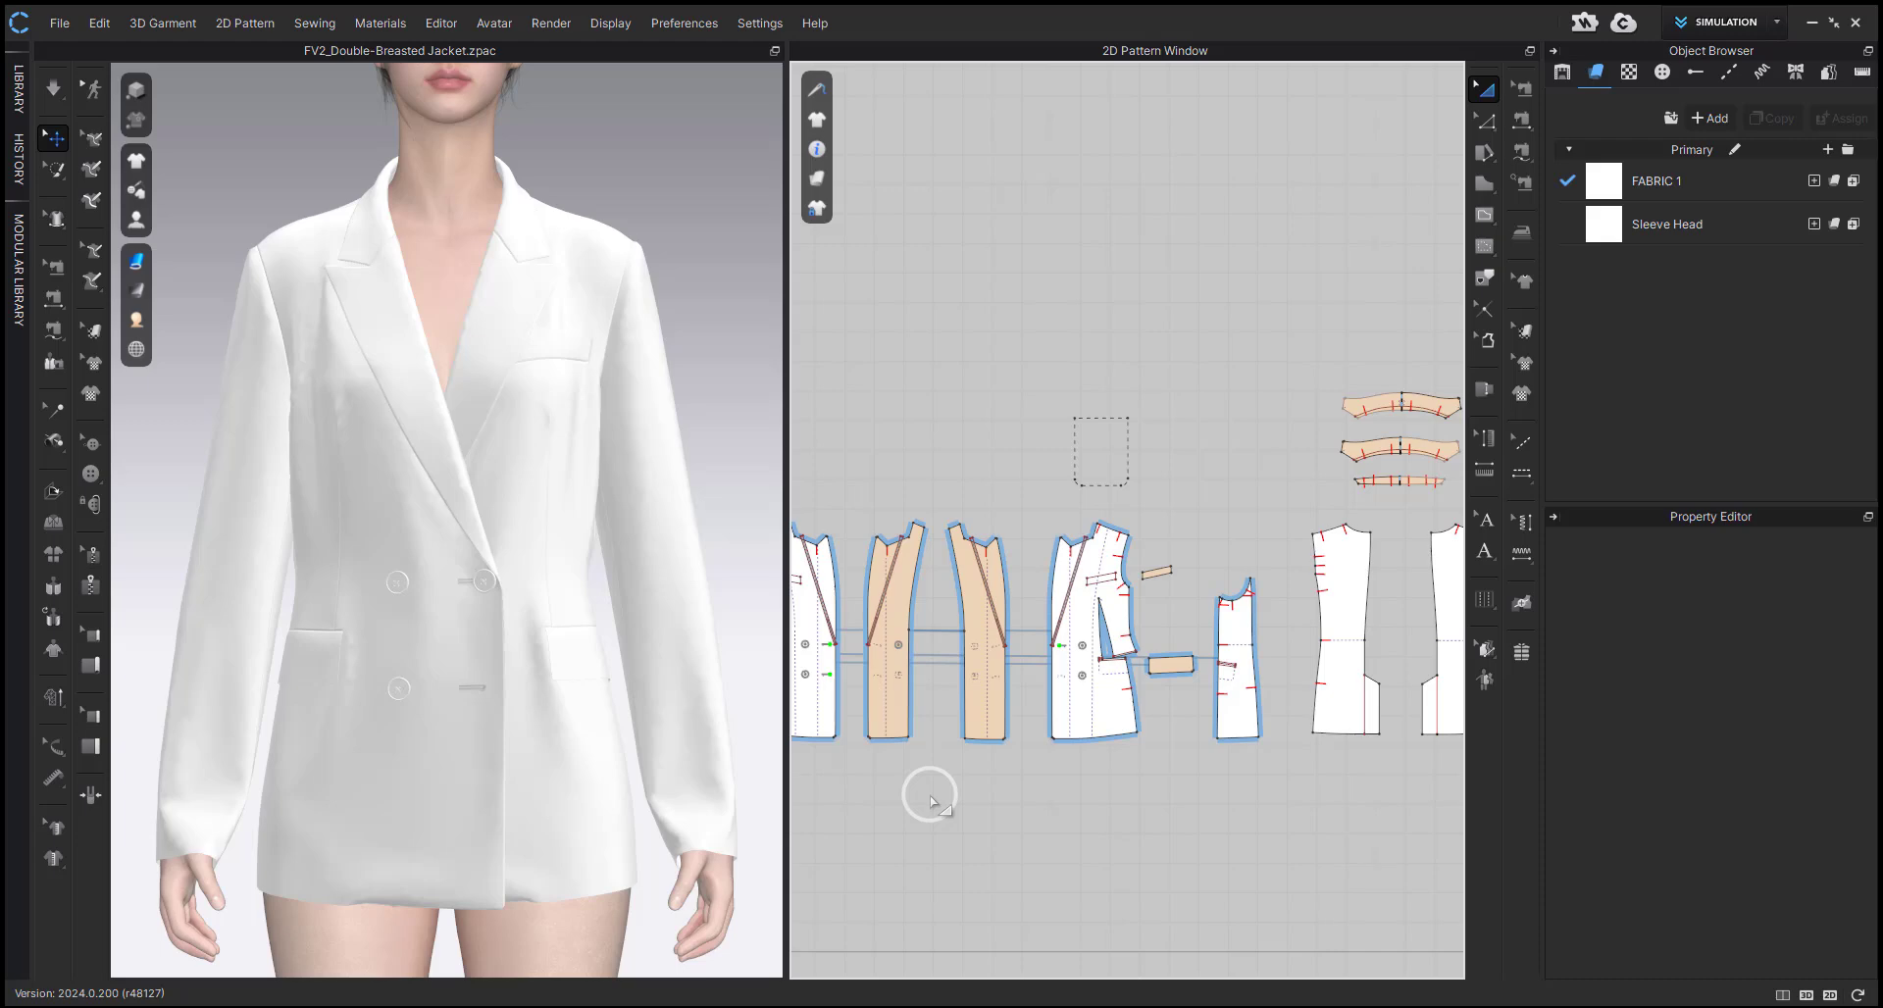
pyautogui.scroll(5, 1000, 861)
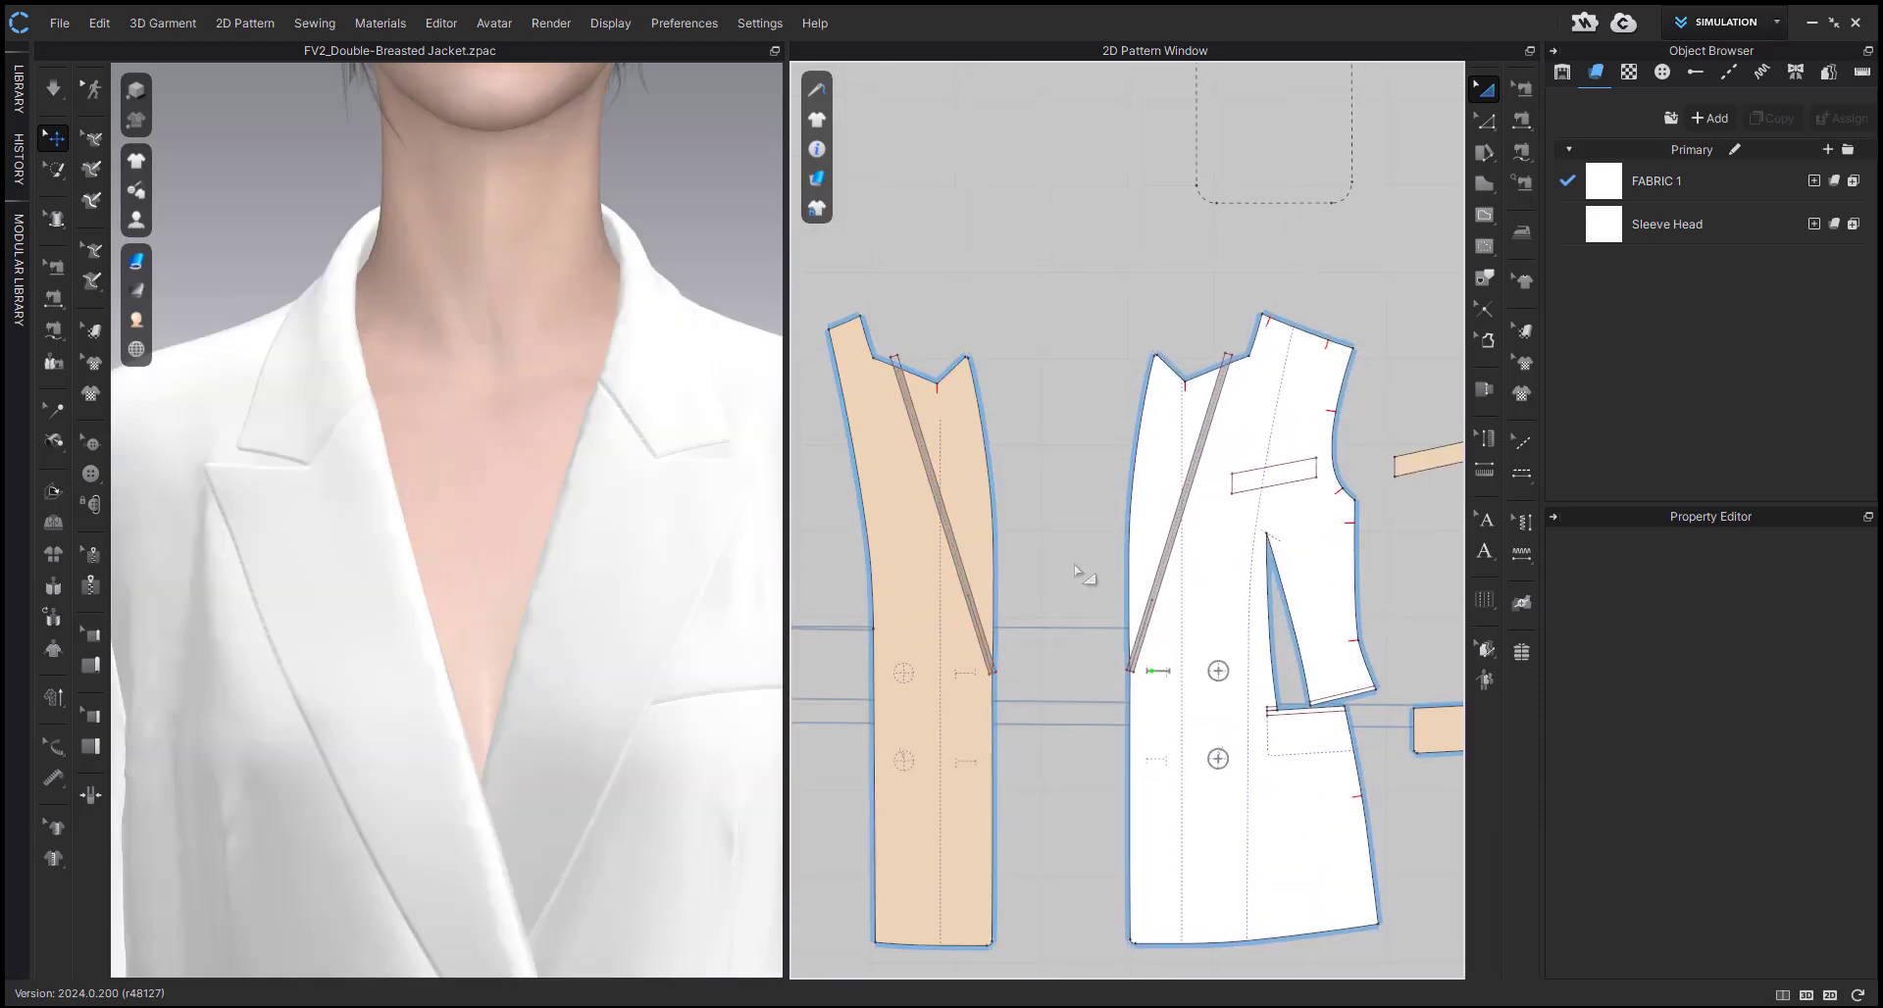
pyautogui.scroll(4, 1192, 498)
pyautogui.click(1174, 495)
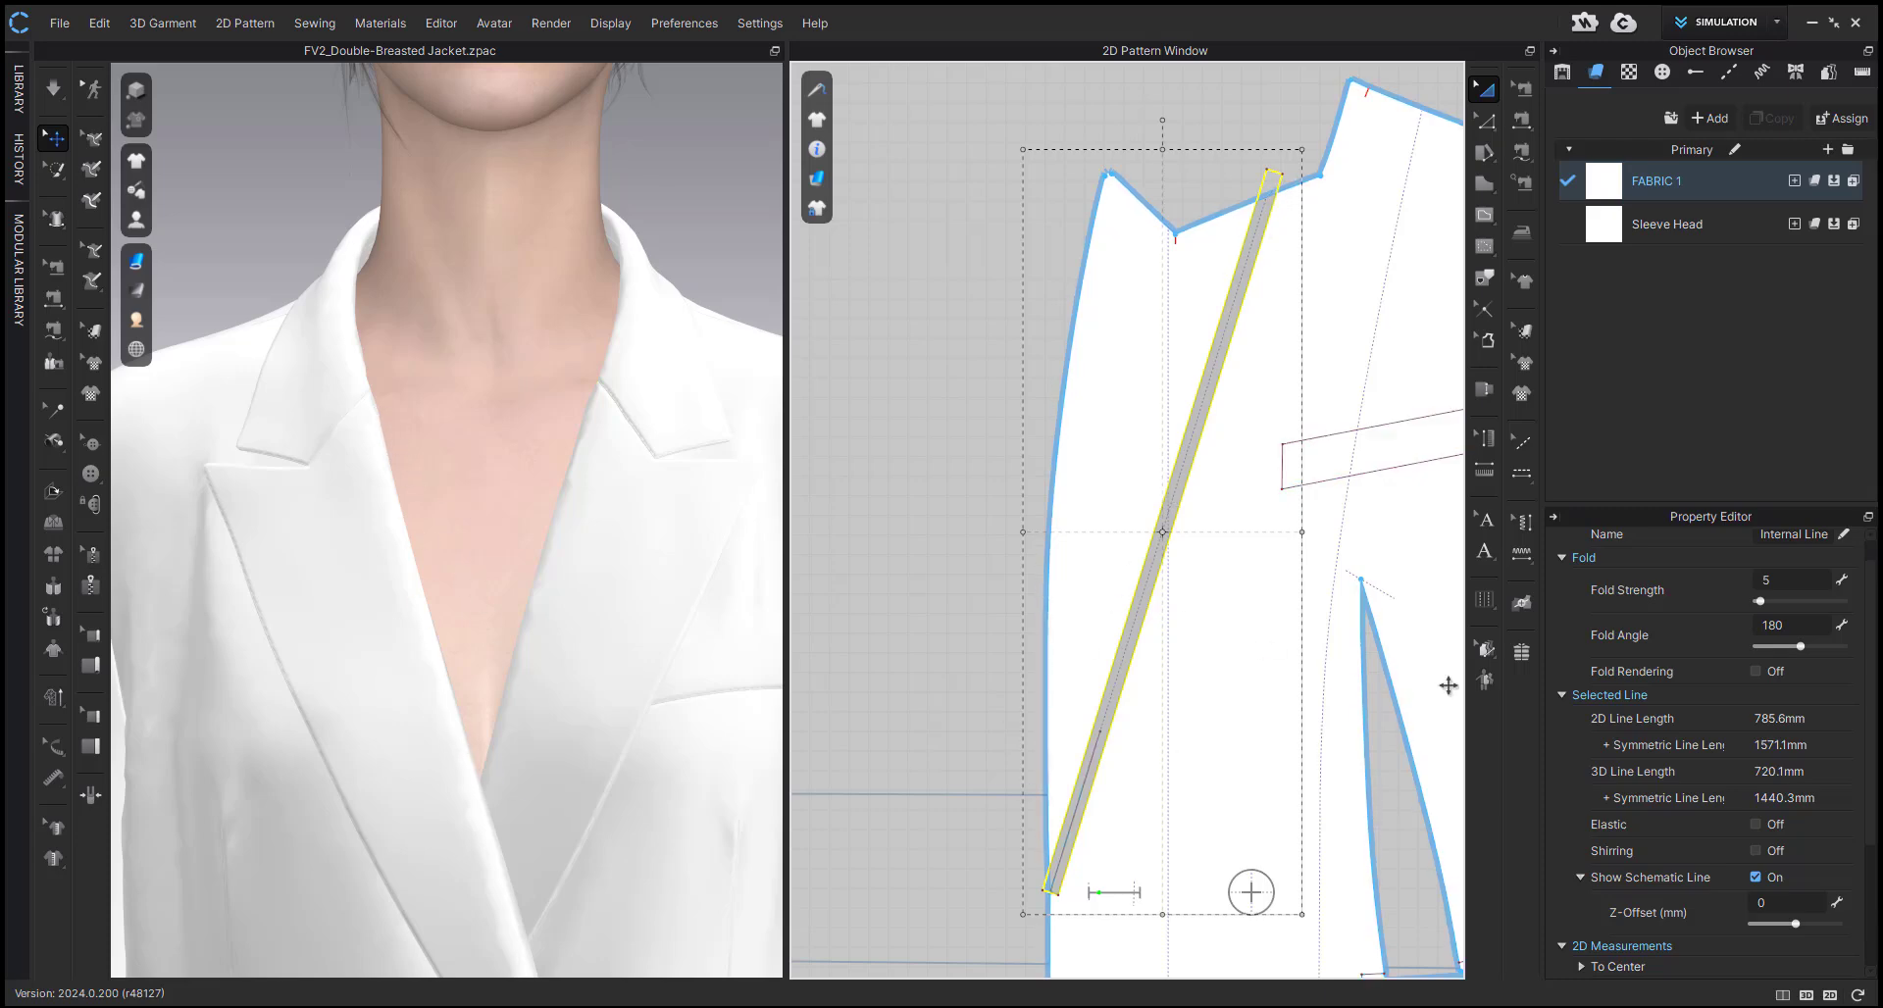
pyautogui.scroll(-3, 1653, 899)
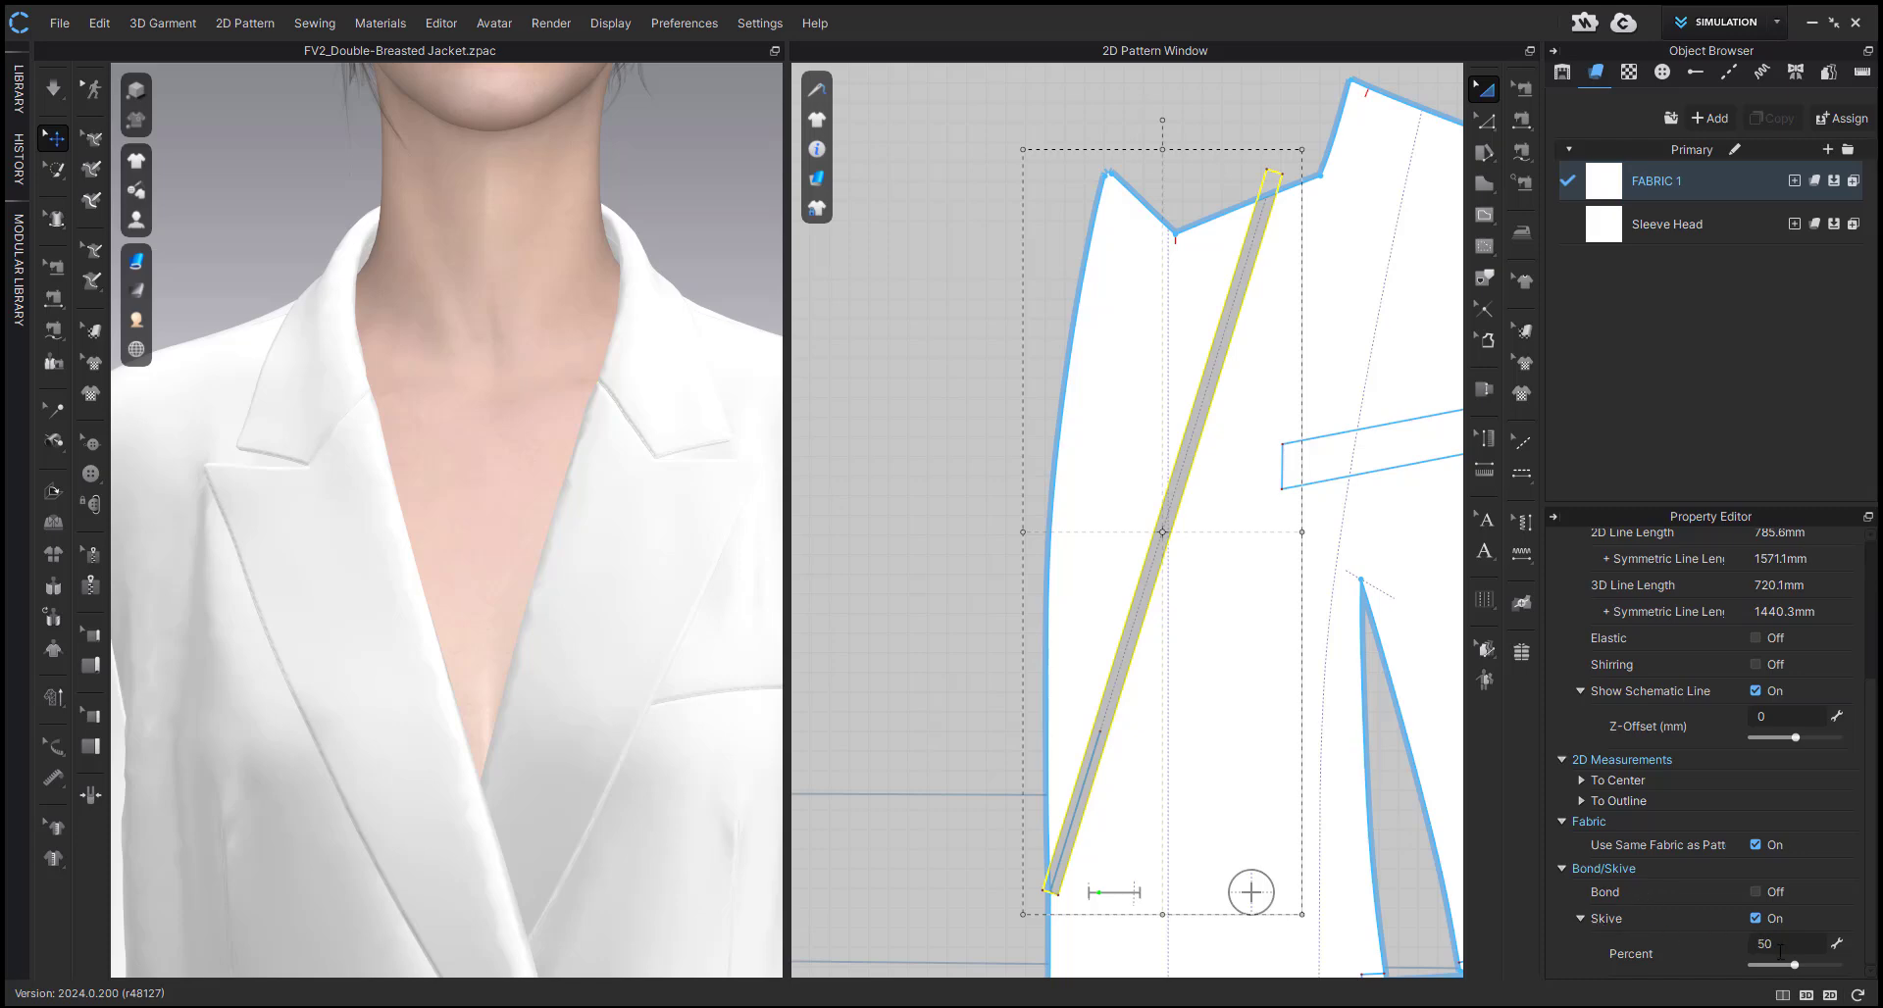
pyautogui.press('Return')
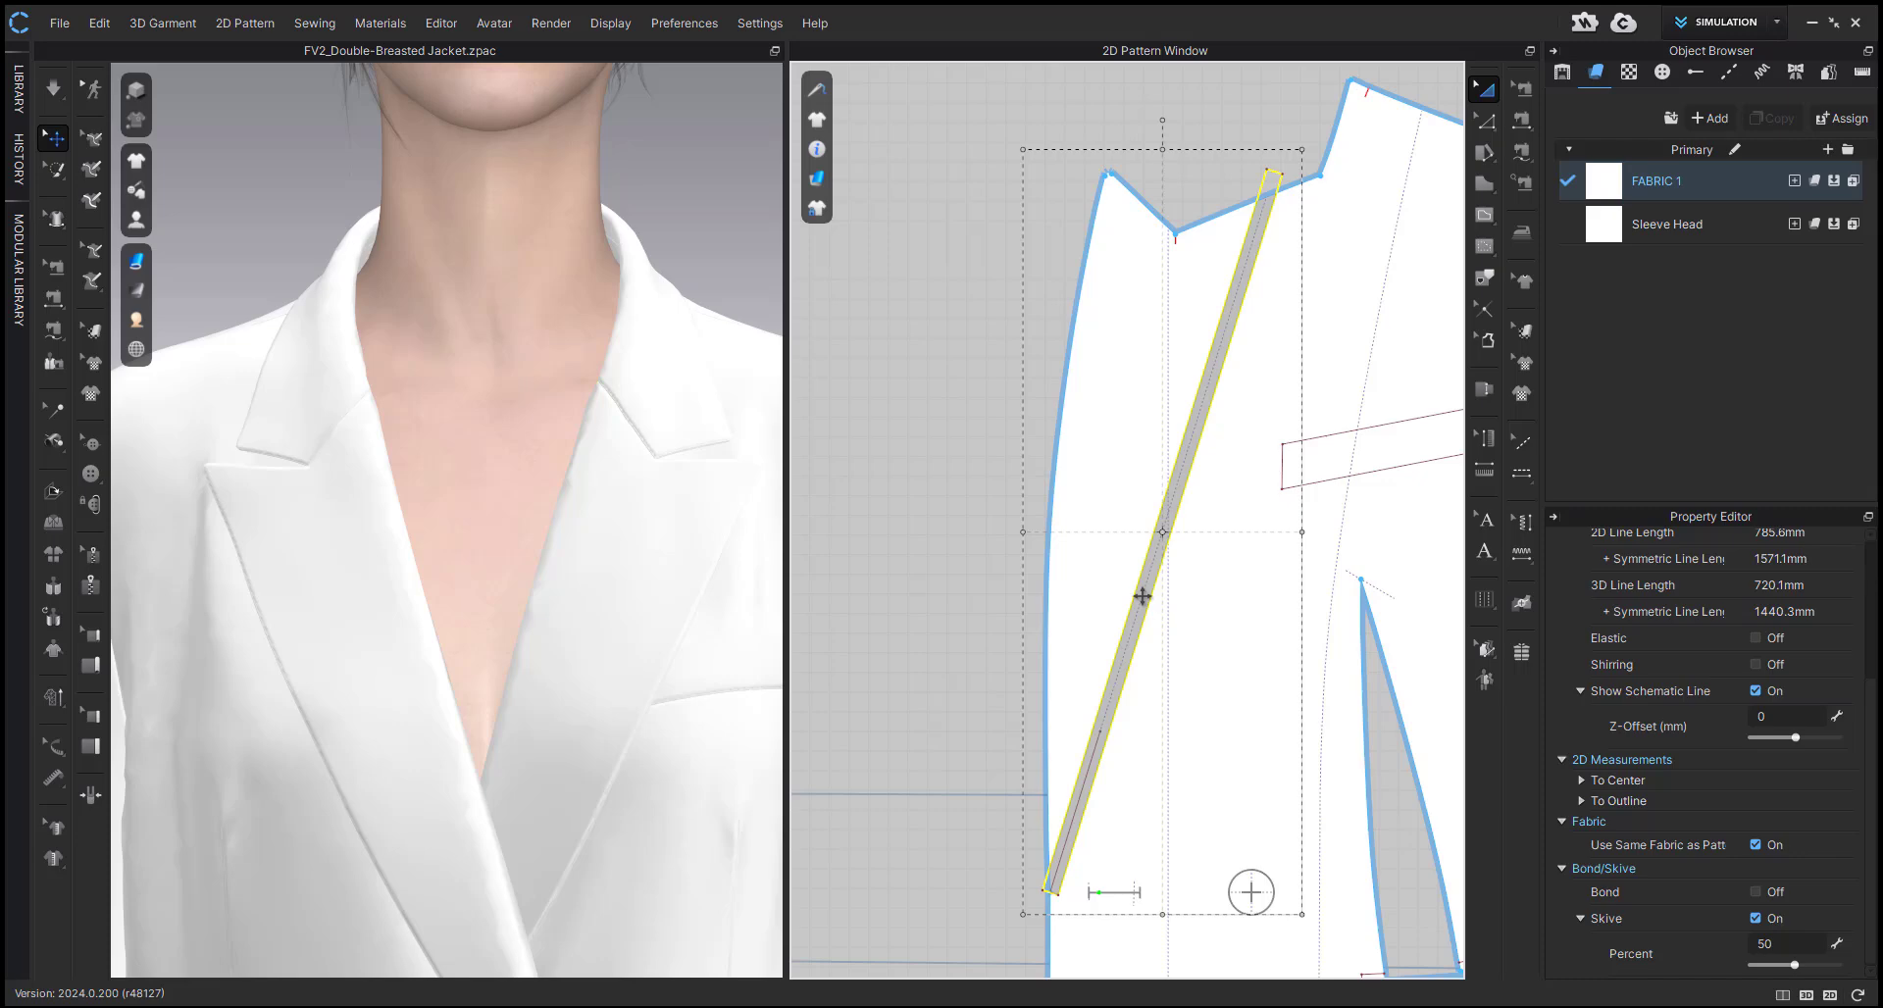
# - Inspect the lapel's roll in 3D with the facing selected, from the front and the side, and clear the selection
pyautogui.scroll(3, 307, 555)
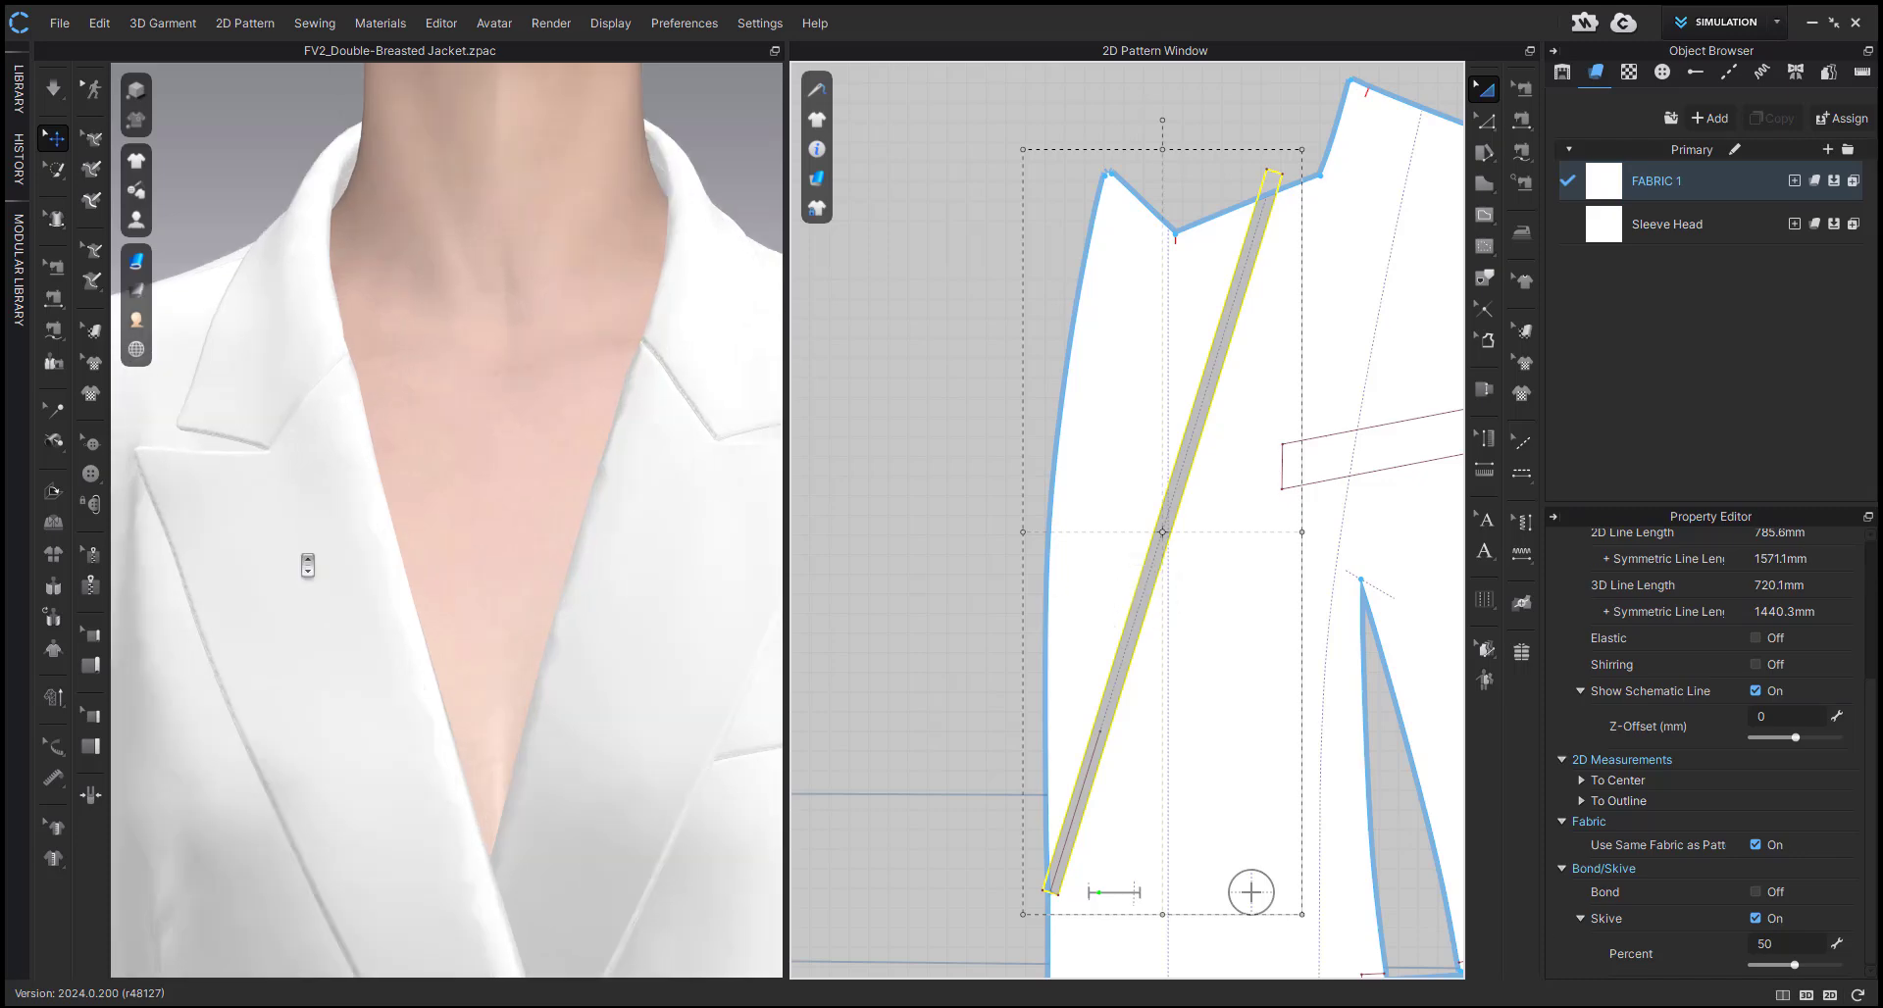
pyautogui.click(261, 546)
pyautogui.moveTo(261, 546); pyautogui.dragTo(324, 509, button='right')
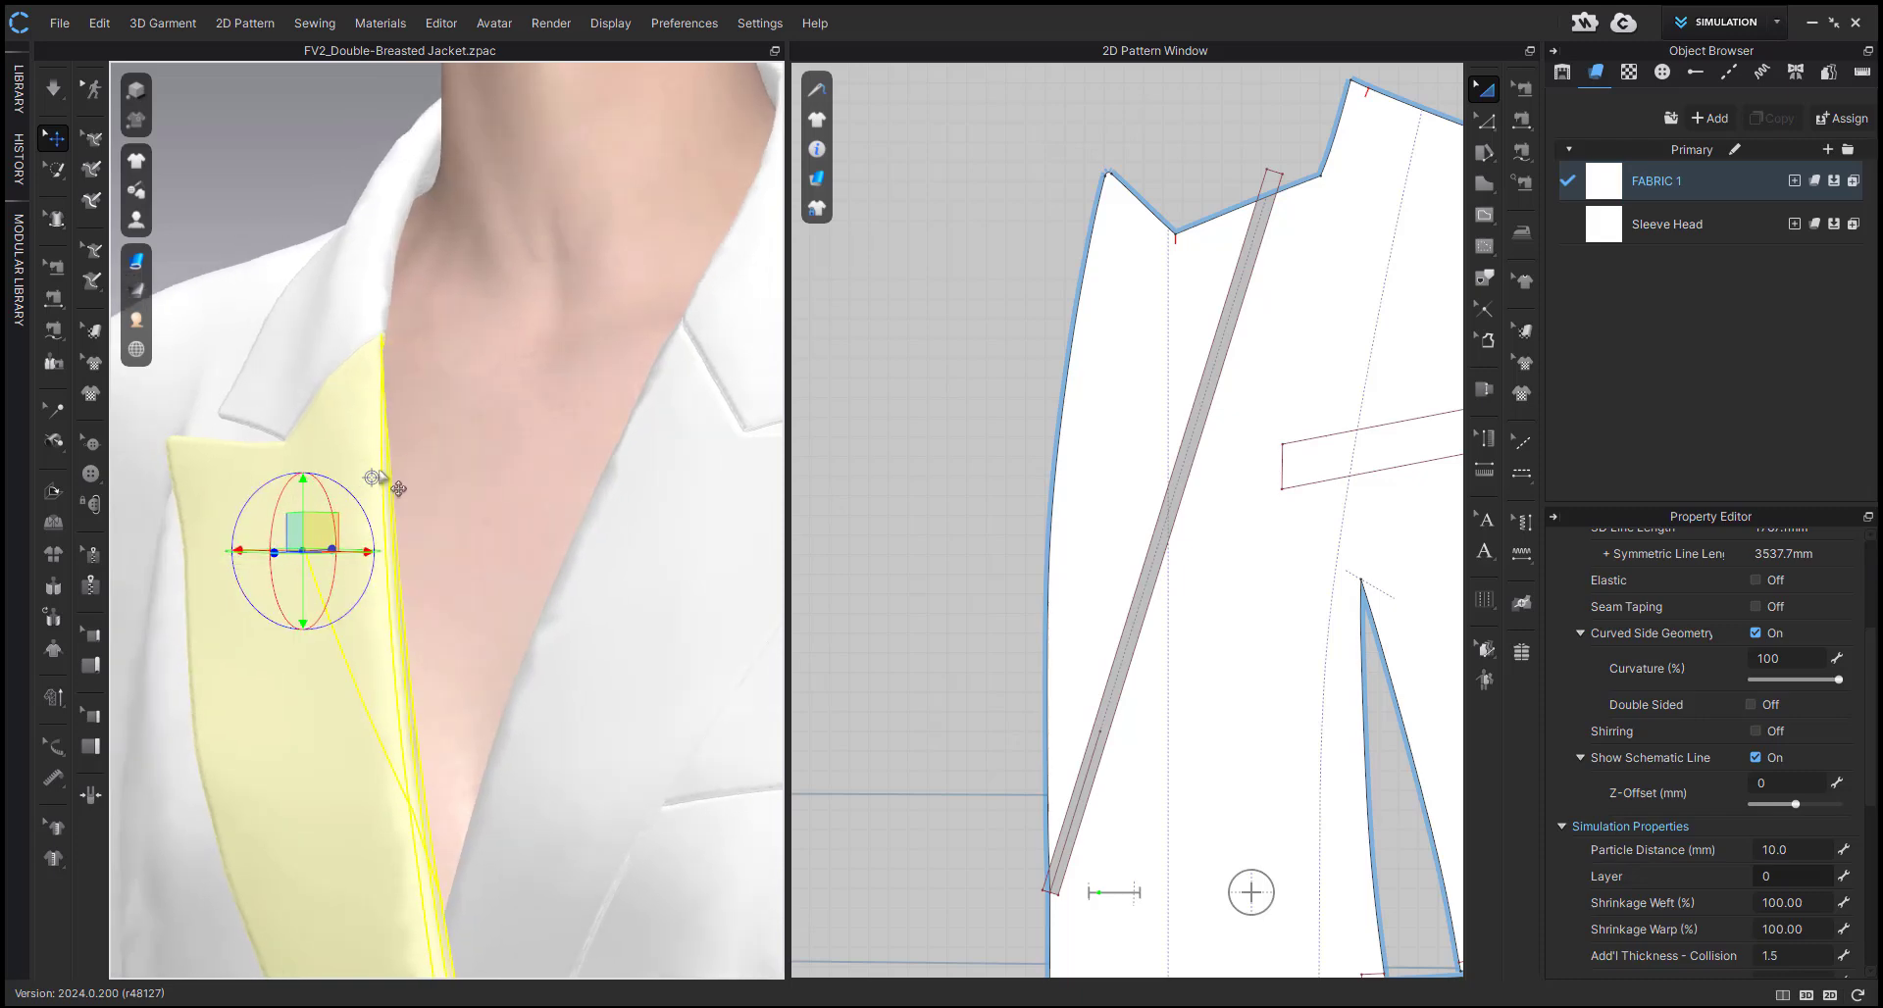
pyautogui.moveTo(407, 735); pyautogui.dragTo(539, 412, button='right')
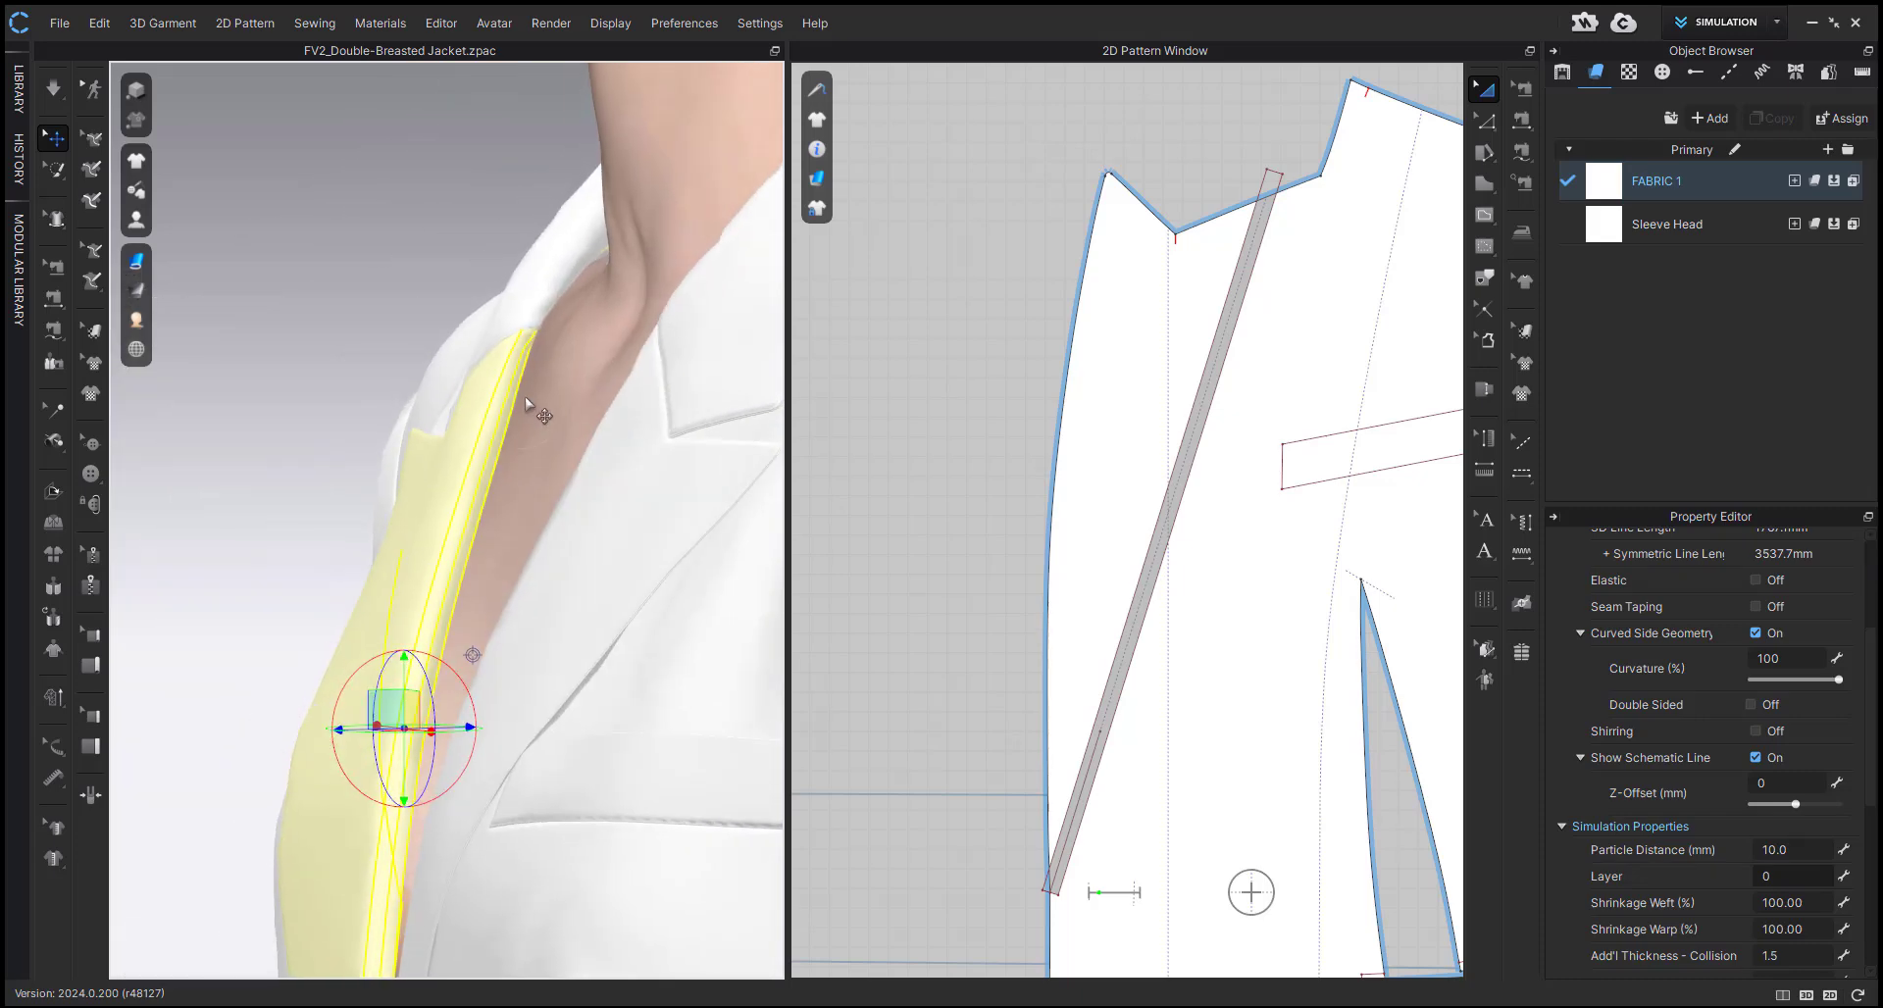
pyautogui.moveTo(437, 620); pyautogui.dragTo(584, 600, button='right')
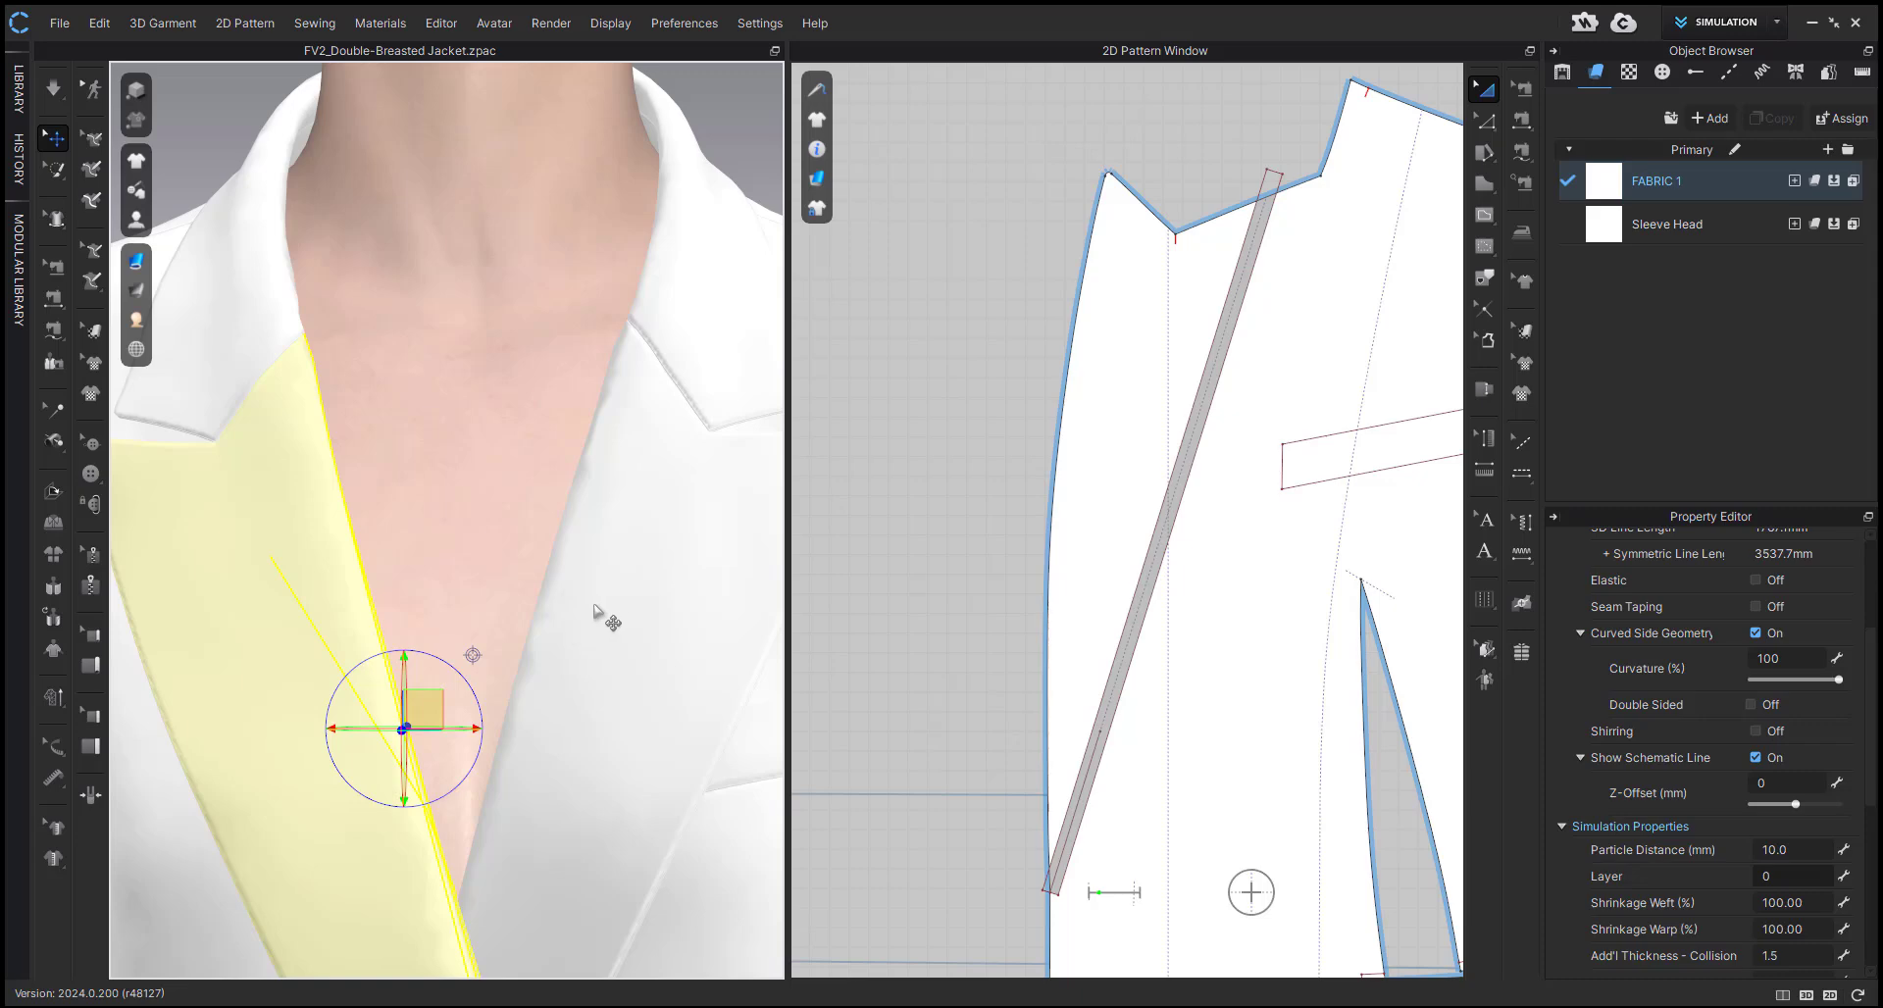
pyautogui.scroll(-4, 613, 633)
pyautogui.moveTo(613, 612); pyautogui.dragTo(626, 548, button='middle')
pyautogui.click(660, 202)
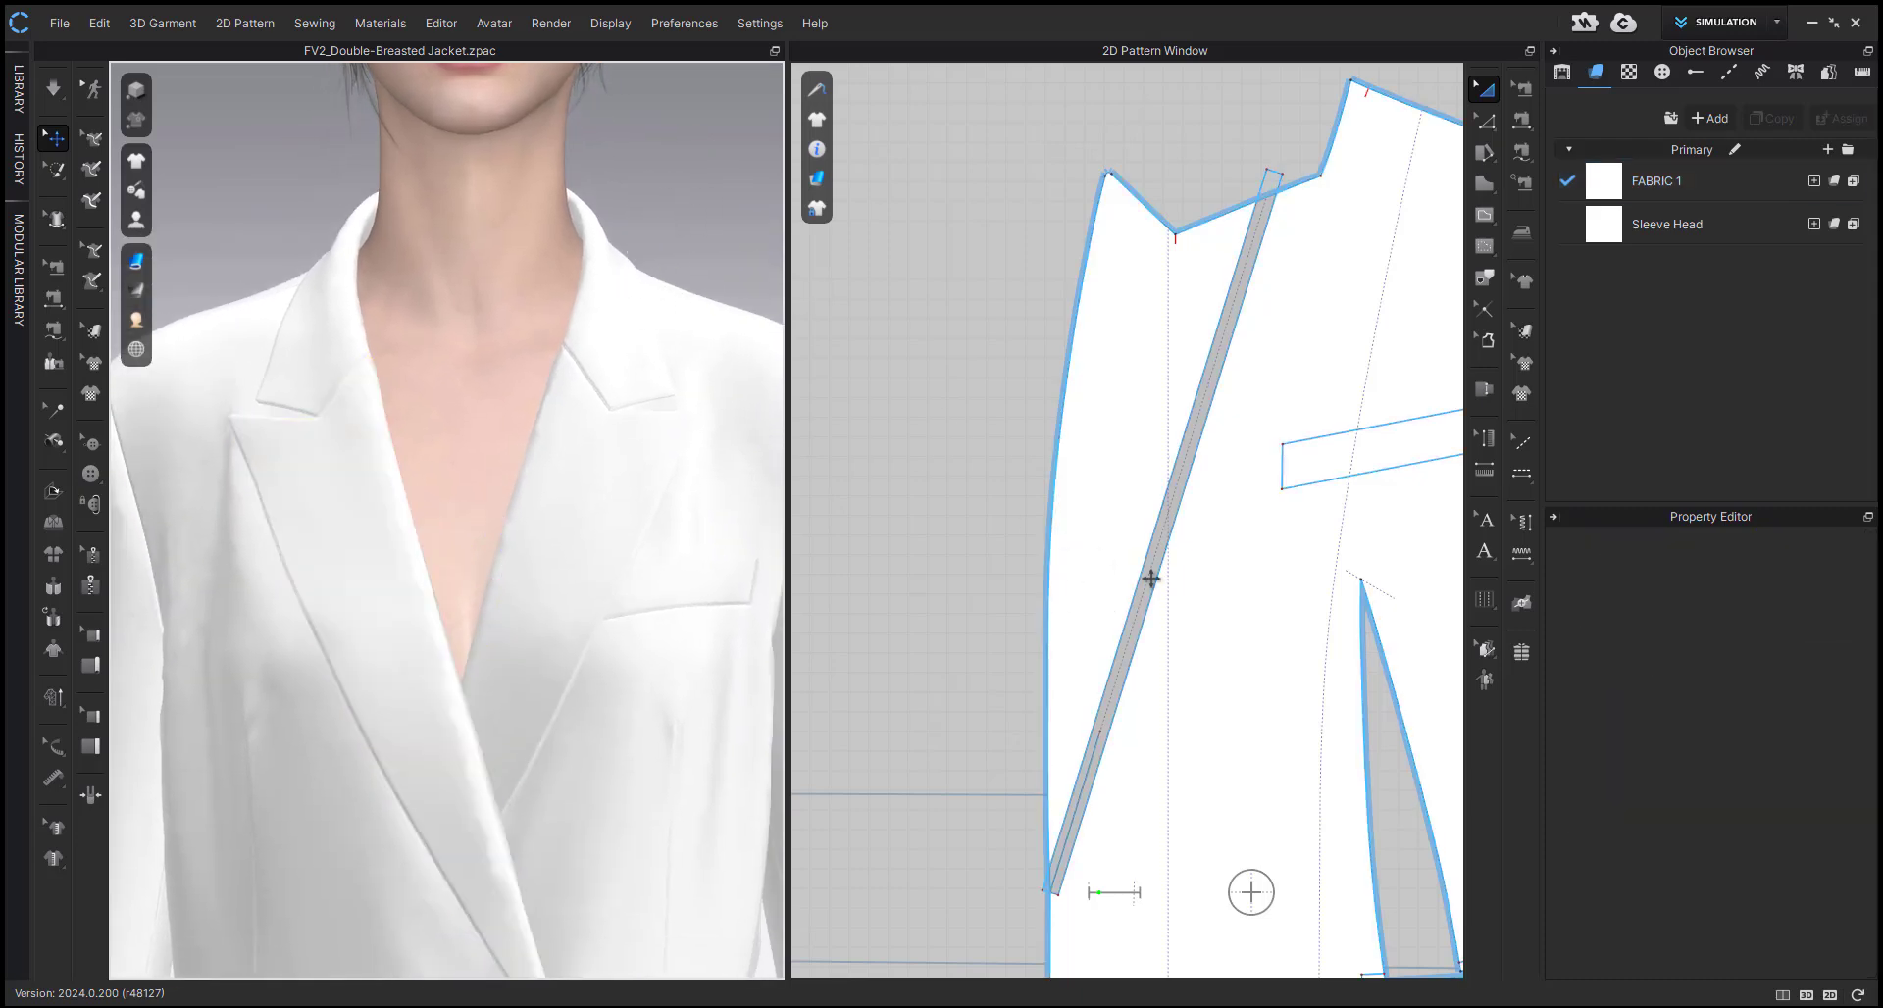
# - Select the short internal line at the lower end of the lapel roll strip and examine the matching lapel fold in 3D
pyautogui.scroll(5, 1127, 559)
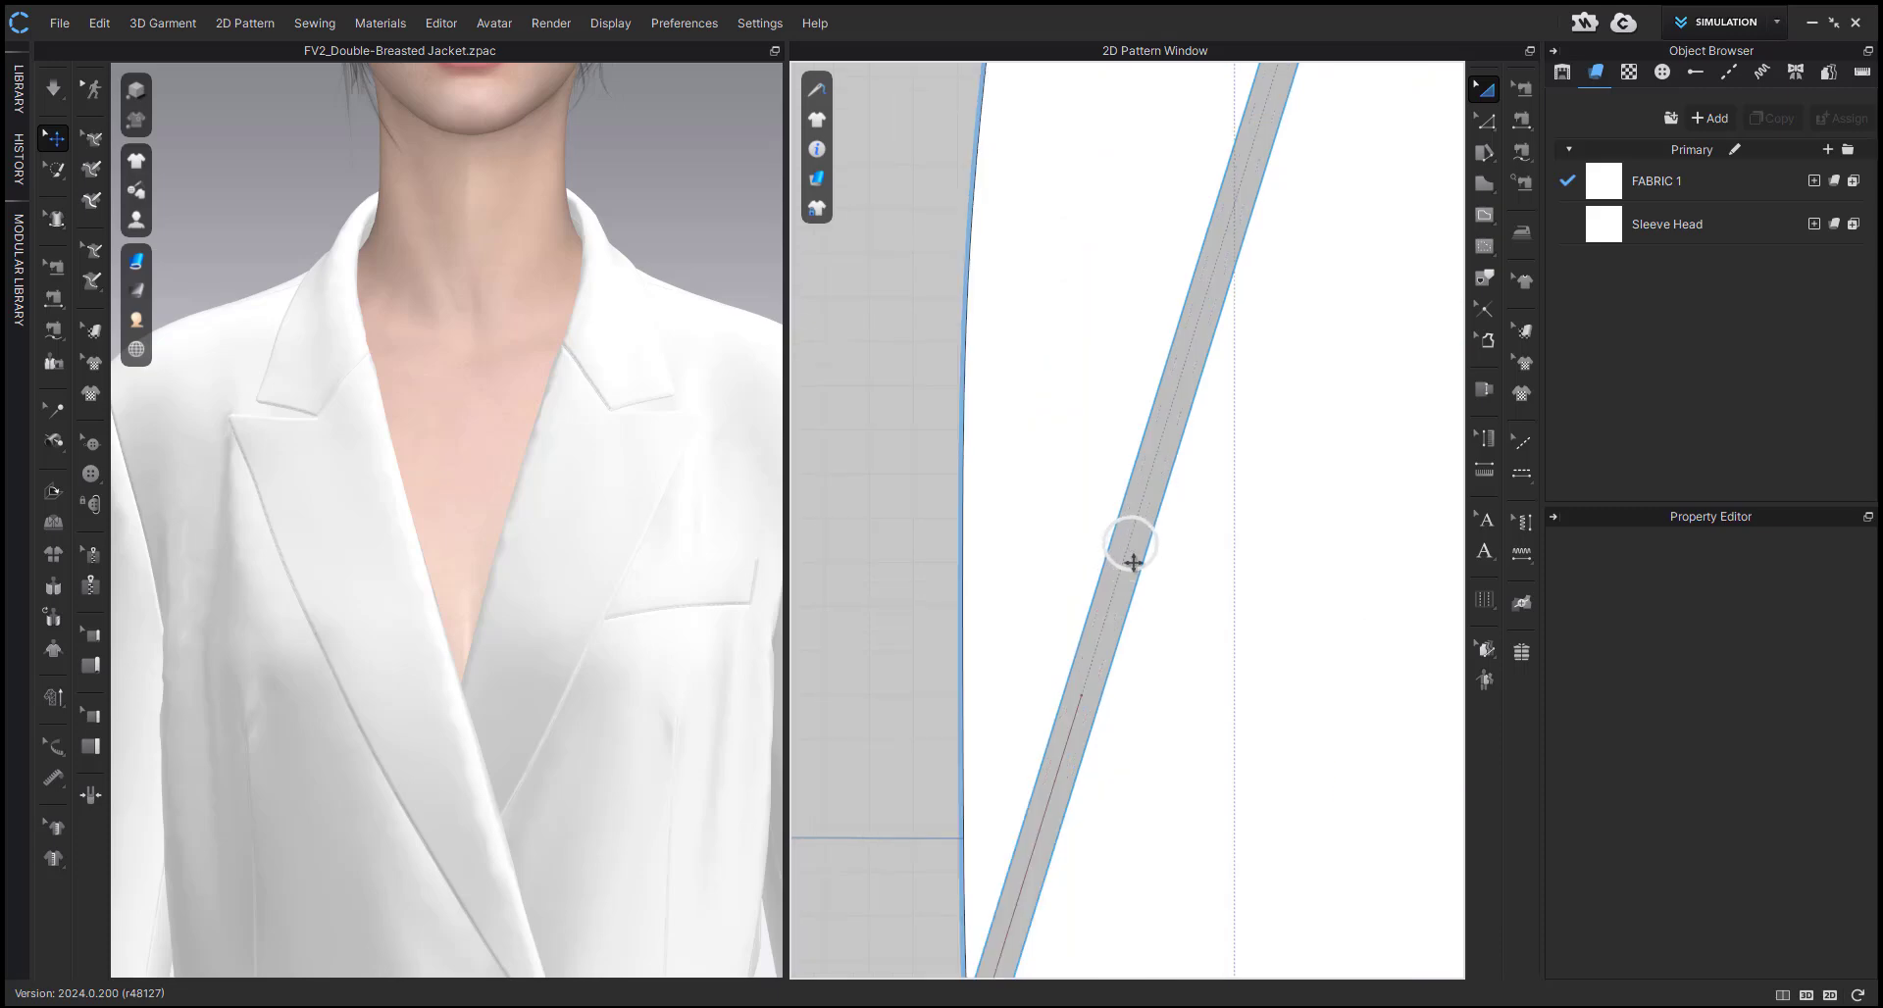
pyautogui.click(404, 702)
pyautogui.moveTo(400, 703)
pyautogui.mouseDown(button='right')
pyautogui.moveTo(252, 706)
pyautogui.moveTo(377, 706)
pyautogui.mouseUp(button='right')
pyautogui.scroll(-3, 1122, 773)
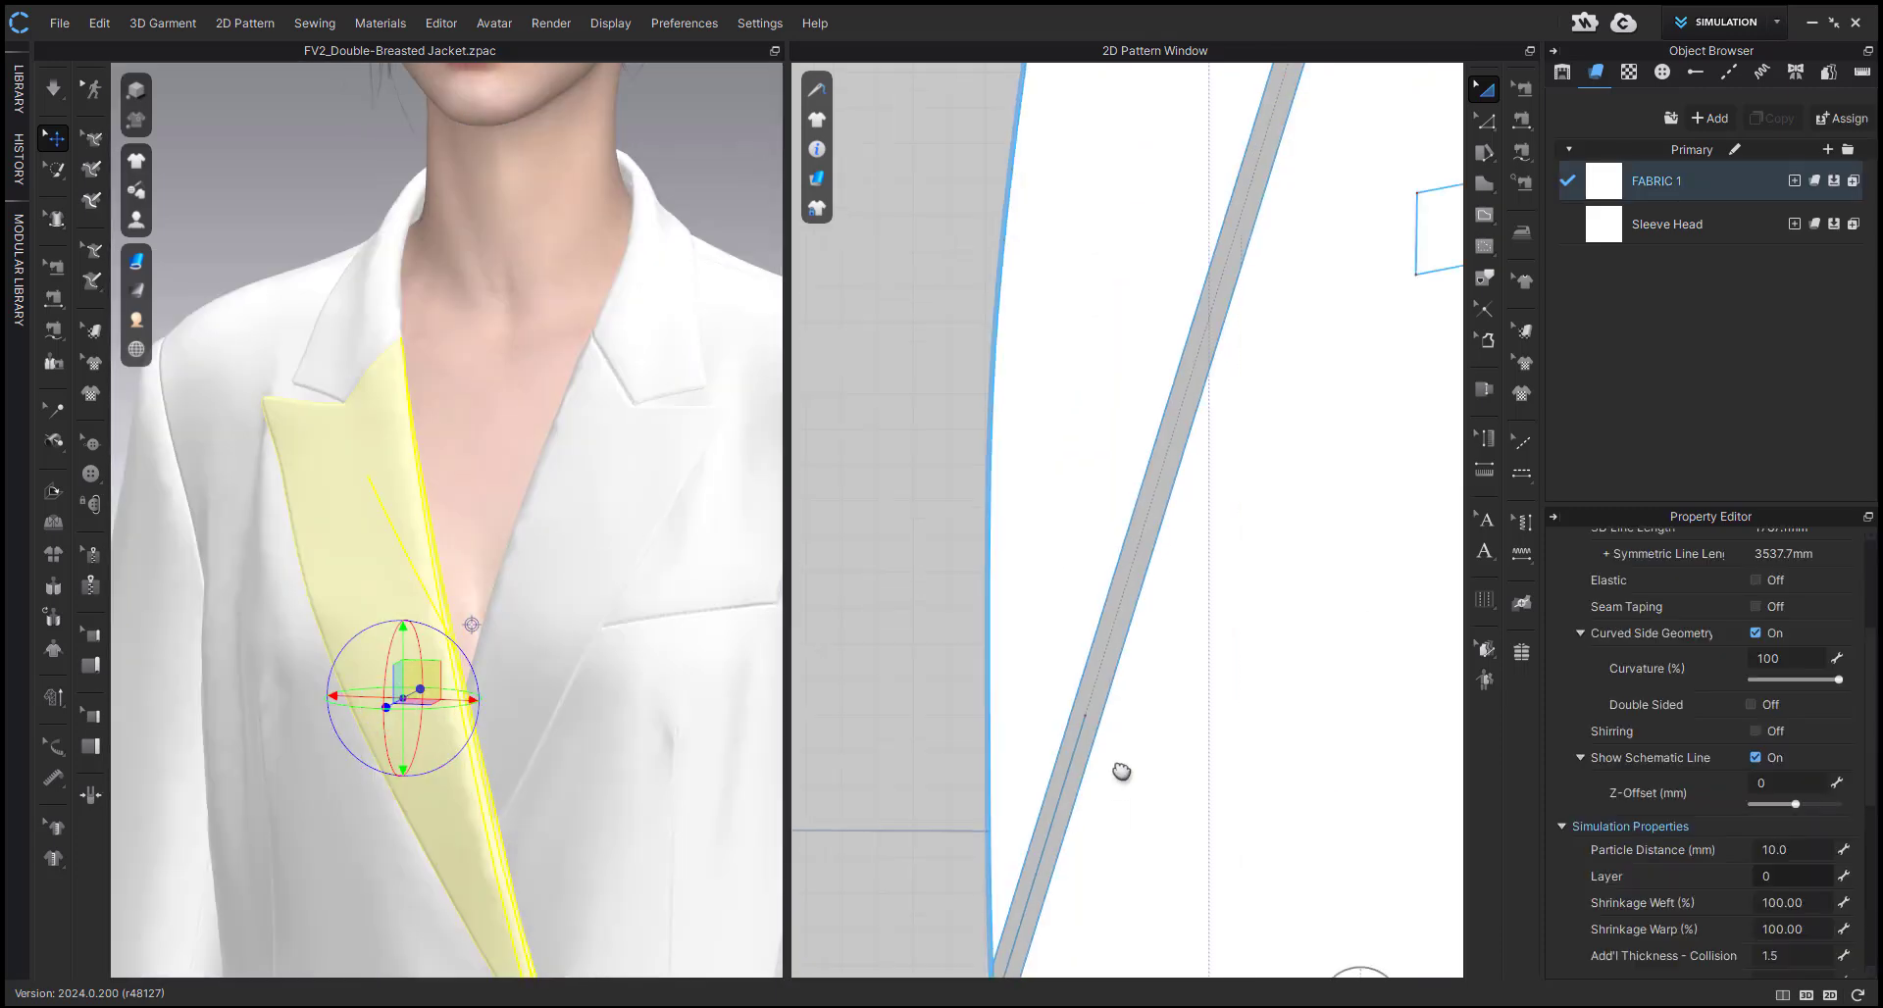
pyautogui.moveTo(1080, 836); pyautogui.dragTo(1110, 712, button='middle')
pyautogui.scroll(2, 1089, 726)
pyautogui.press('z')
pyautogui.click(1073, 793)
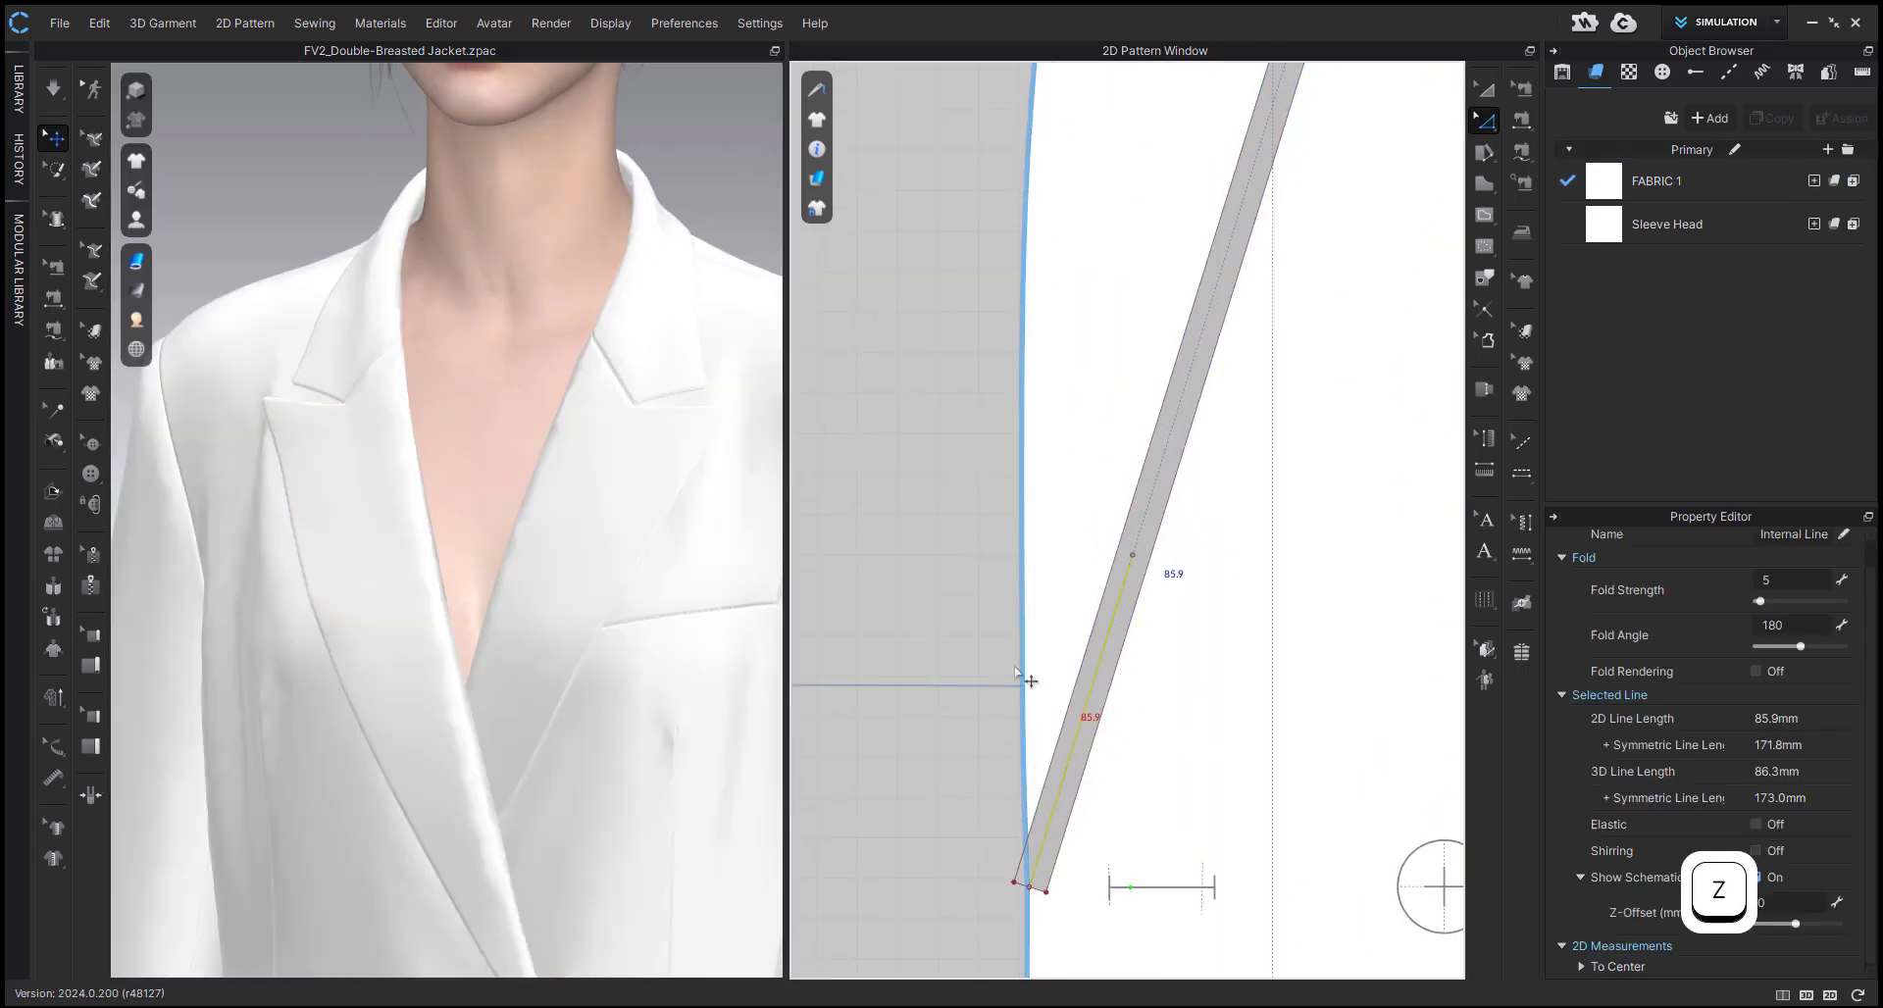
pyautogui.scroll(5, 628, 546)
pyautogui.scroll(3, 629, 546)
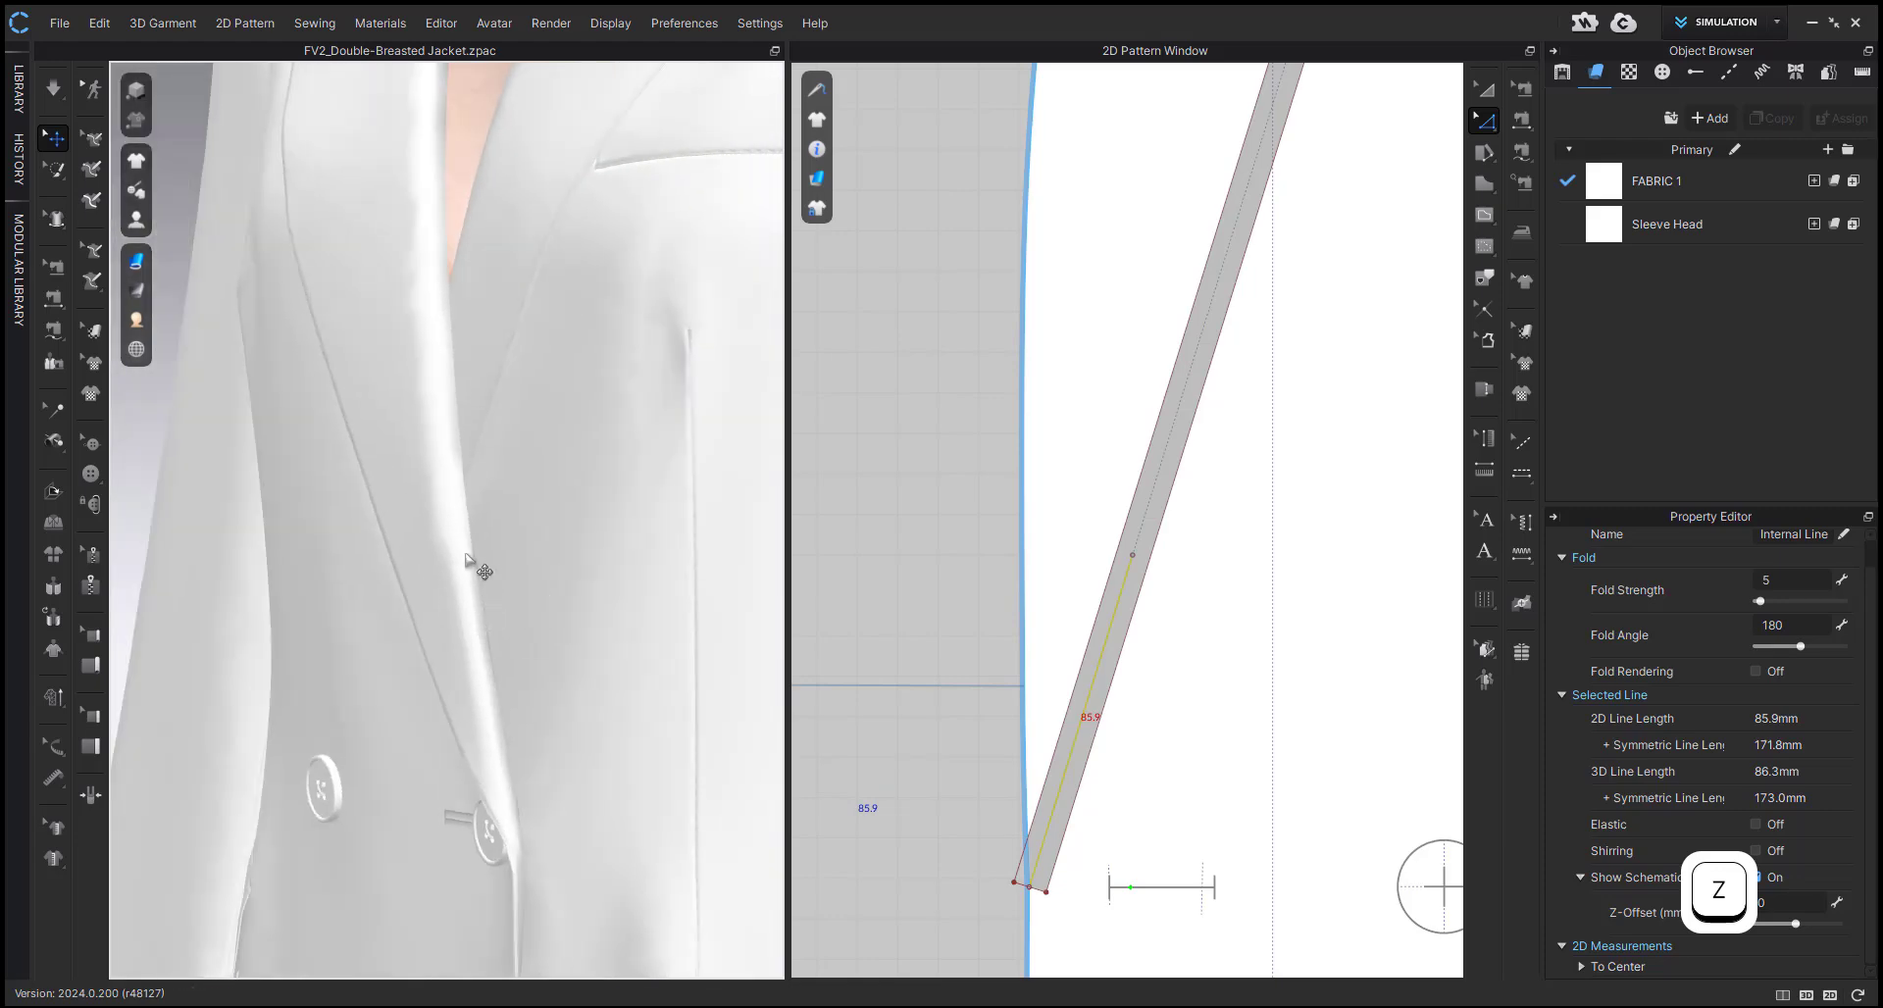
# - Select the lapel facing in 3D, examine how it folds from the closing button up to the collar, and clear the selection
pyautogui.click(468, 561)
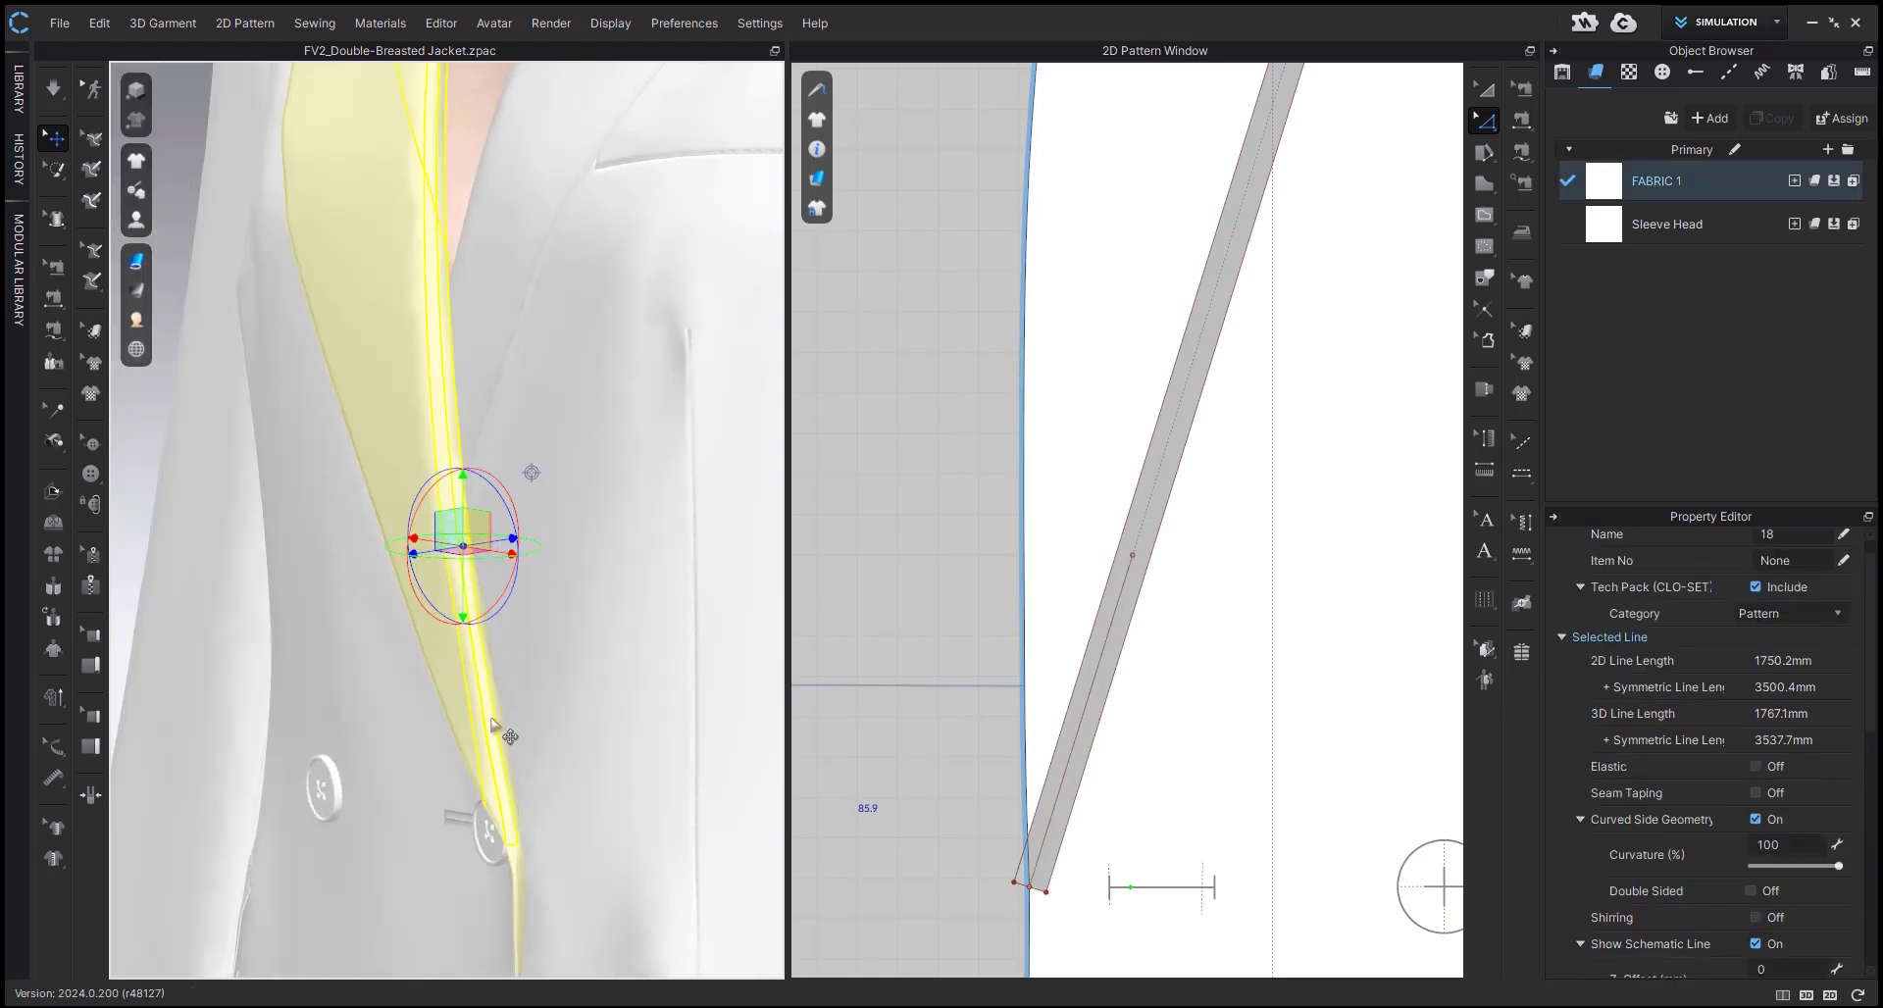
pyautogui.moveTo(437, 724); pyautogui.dragTo(506, 701, button='right')
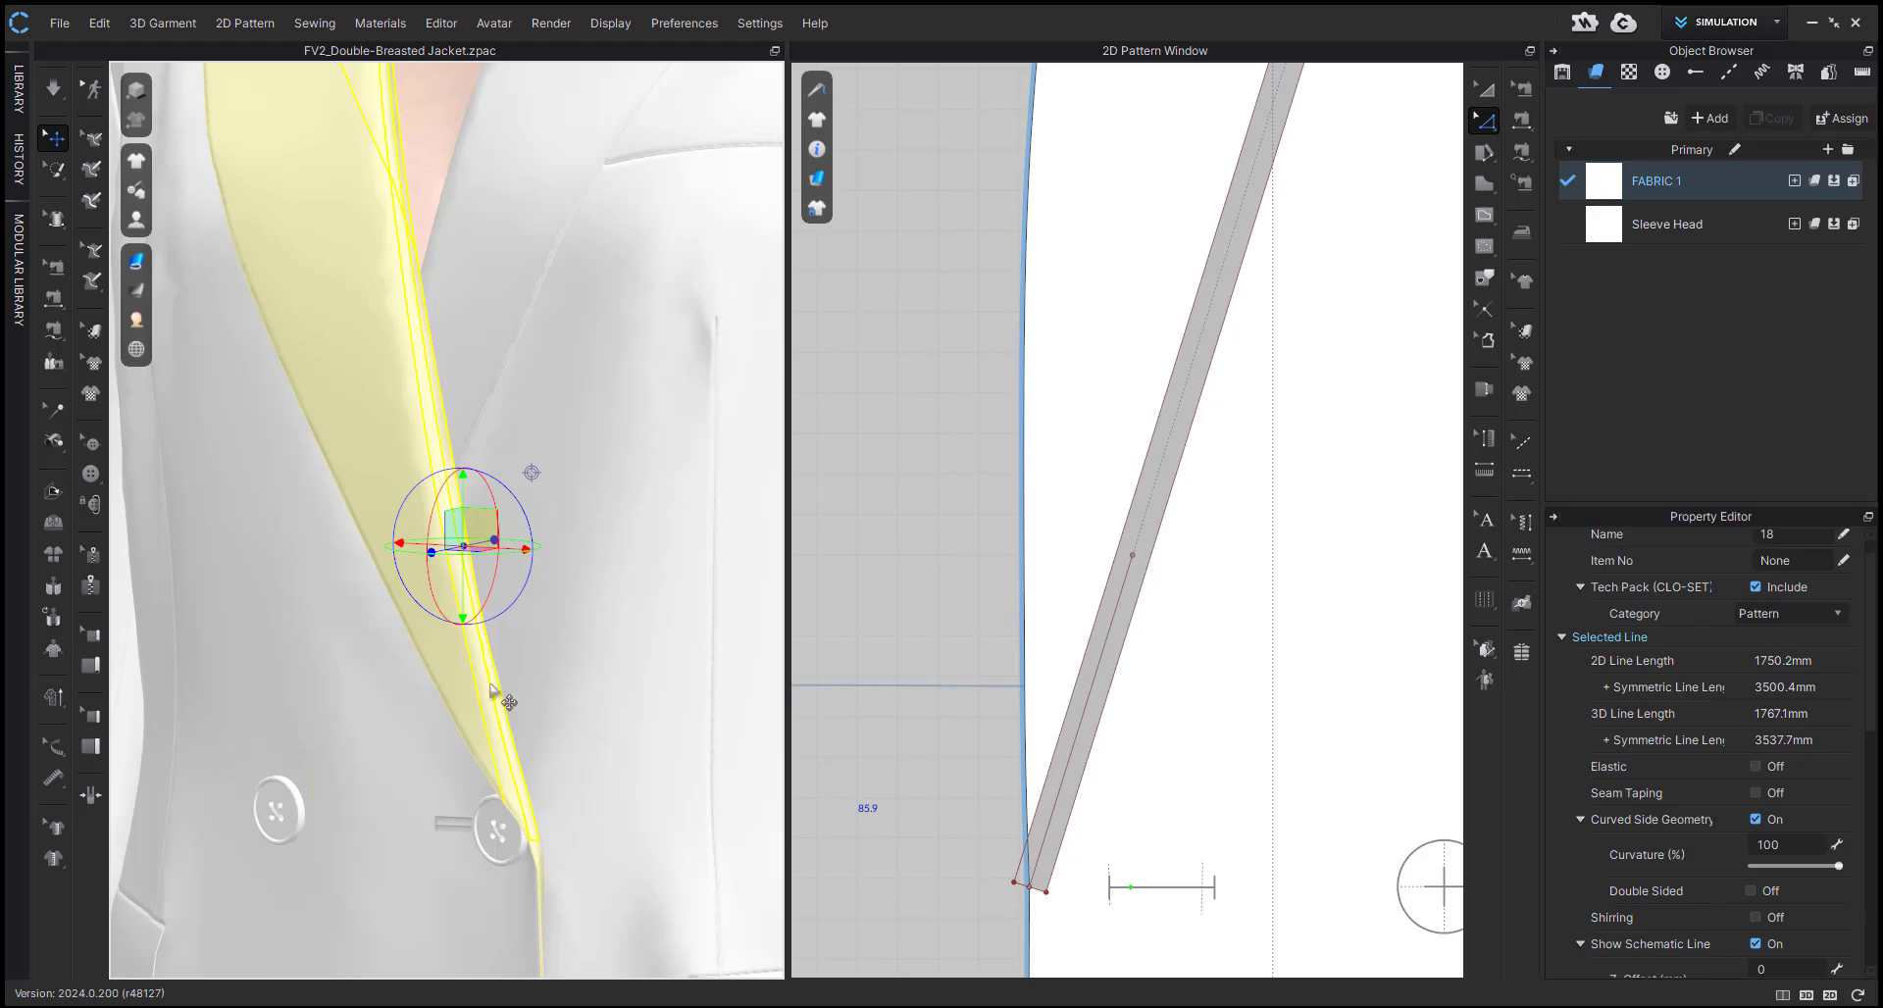
pyautogui.scroll(-3, 498, 706)
pyautogui.moveTo(498, 706); pyautogui.dragTo(498, 965, button='middle')
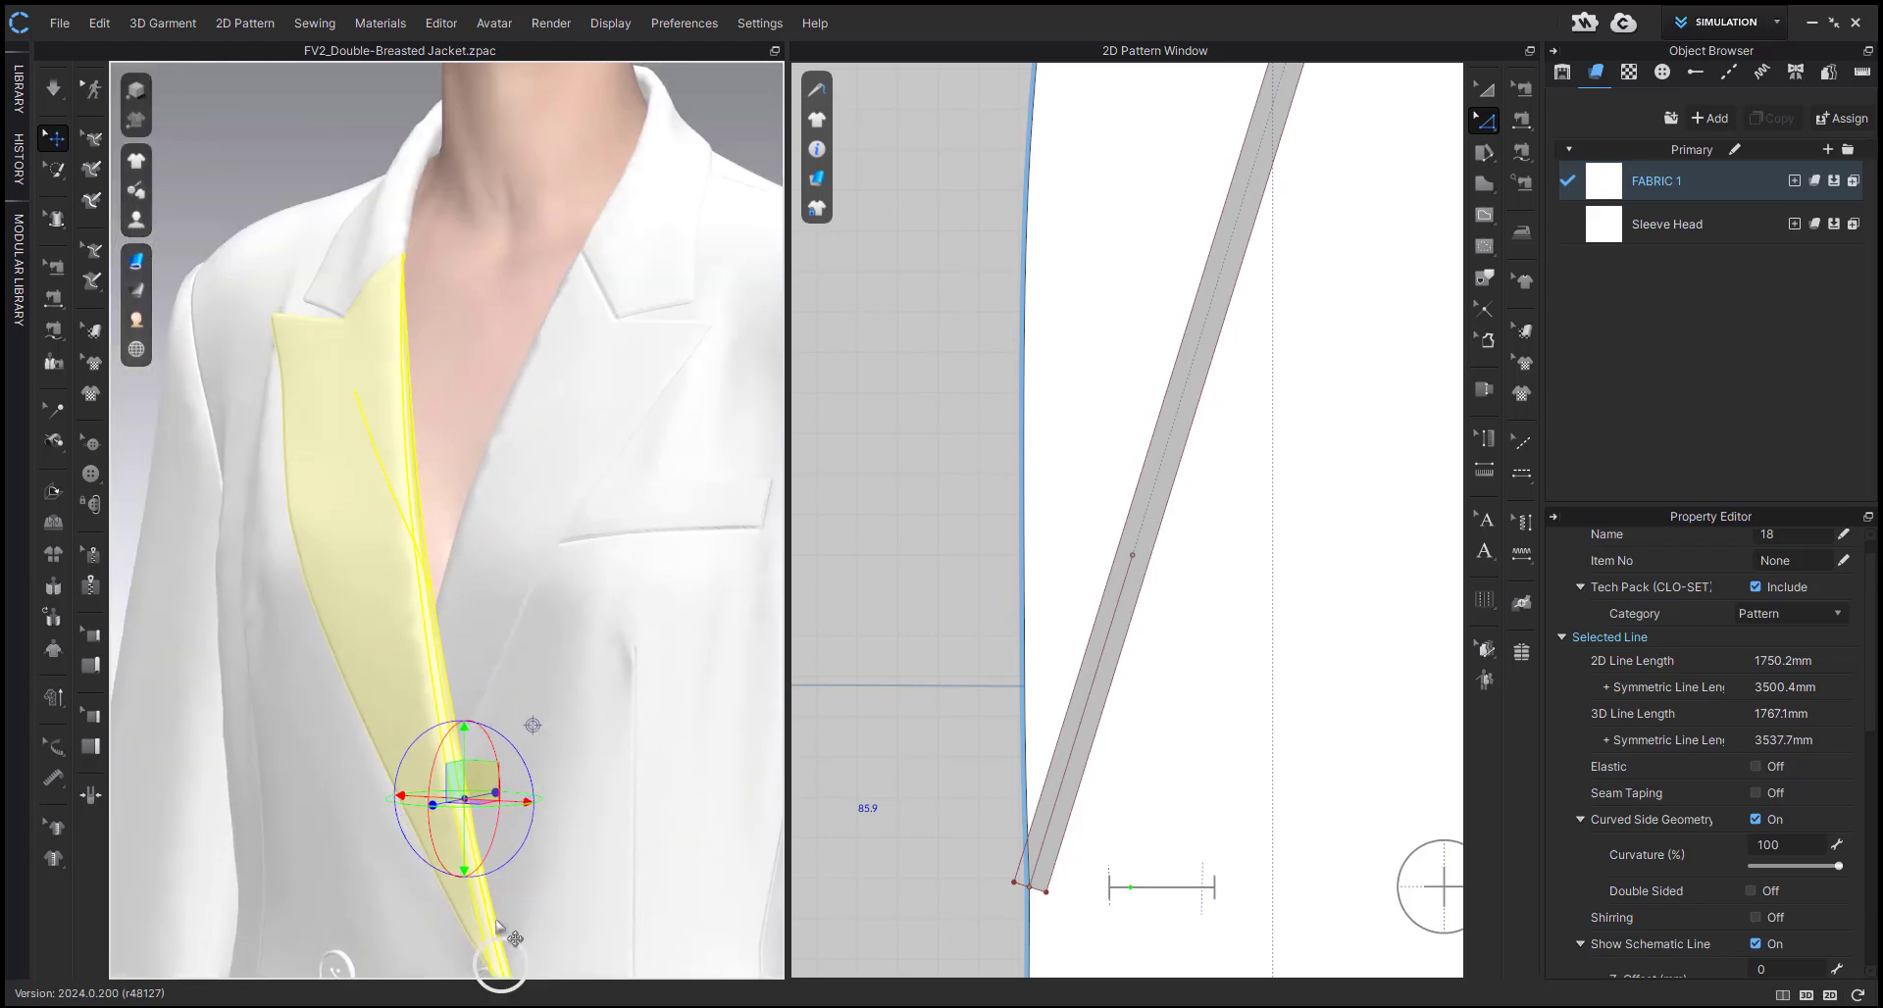
pyautogui.moveTo(498, 966); pyautogui.dragTo(723, 827, button='right')
pyautogui.click(951, 704)
# - Select the whole diagonal lapel roll strip on the front bodice pattern
pyautogui.scroll(-3, 953, 721)
pyautogui.press('a')
pyautogui.click(1103, 559)
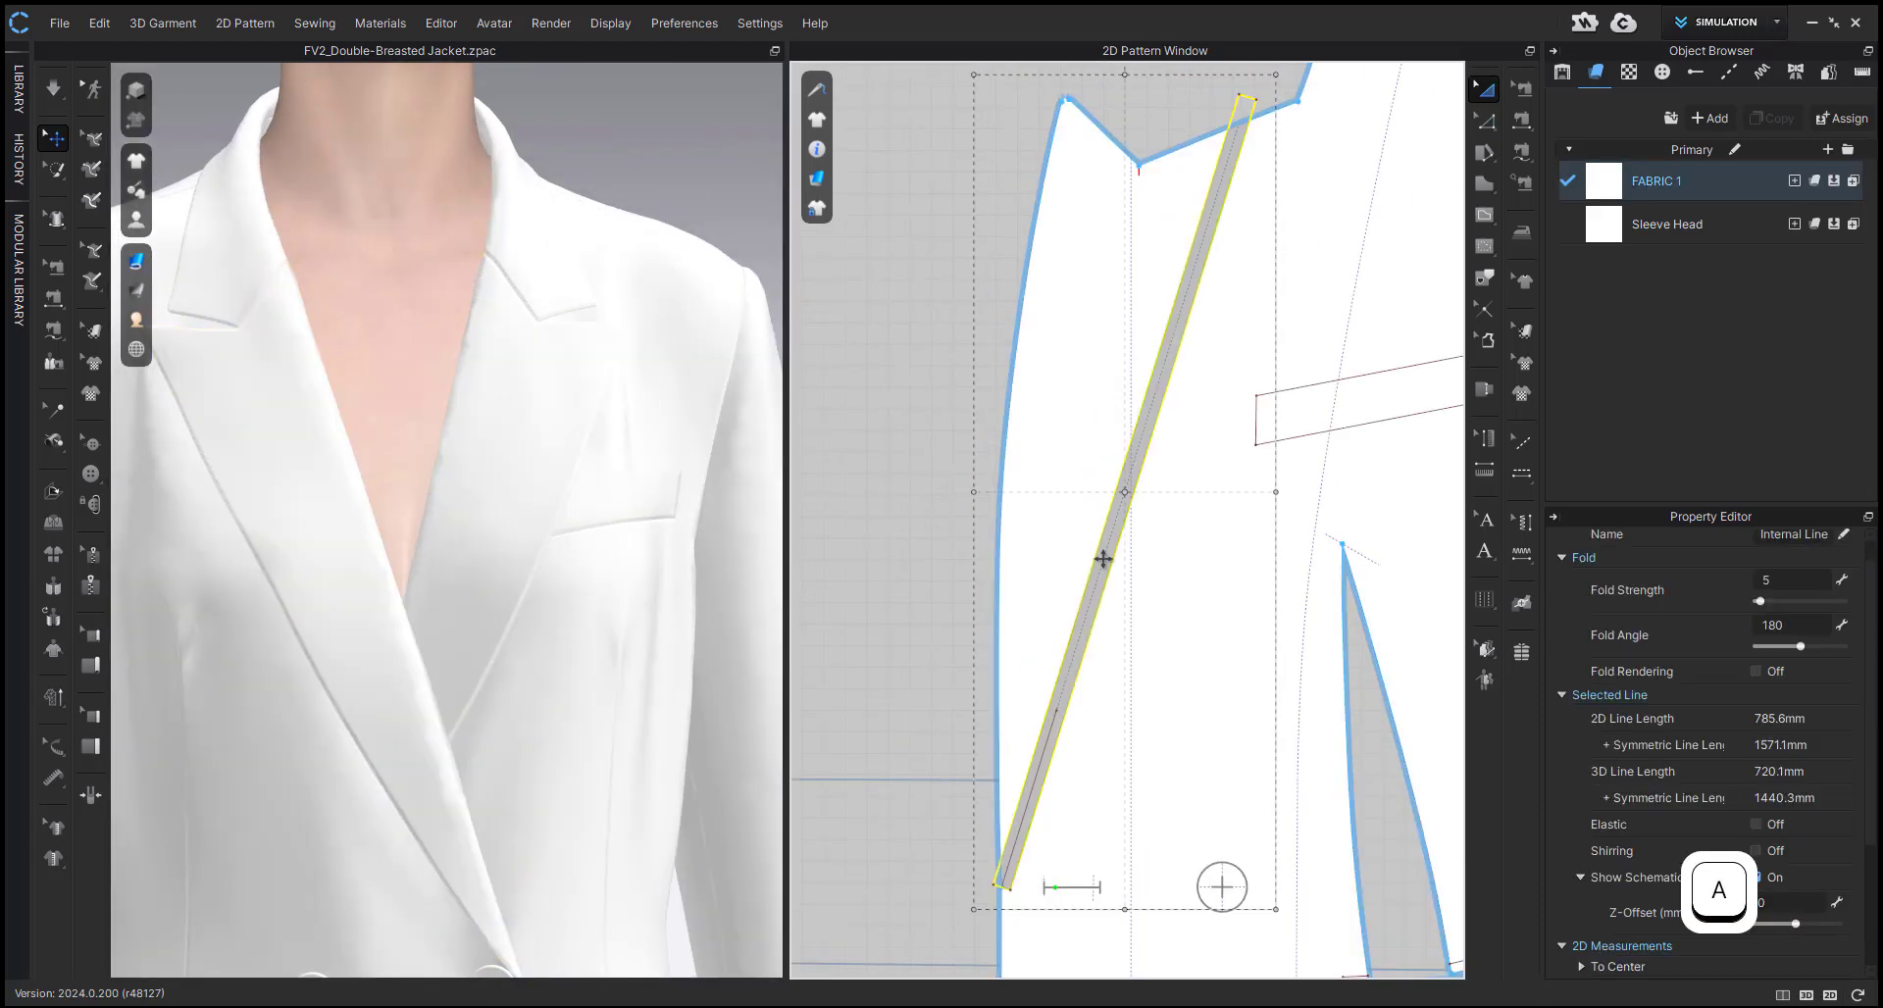
pyautogui.click(902, 652)
pyautogui.click(1100, 562)
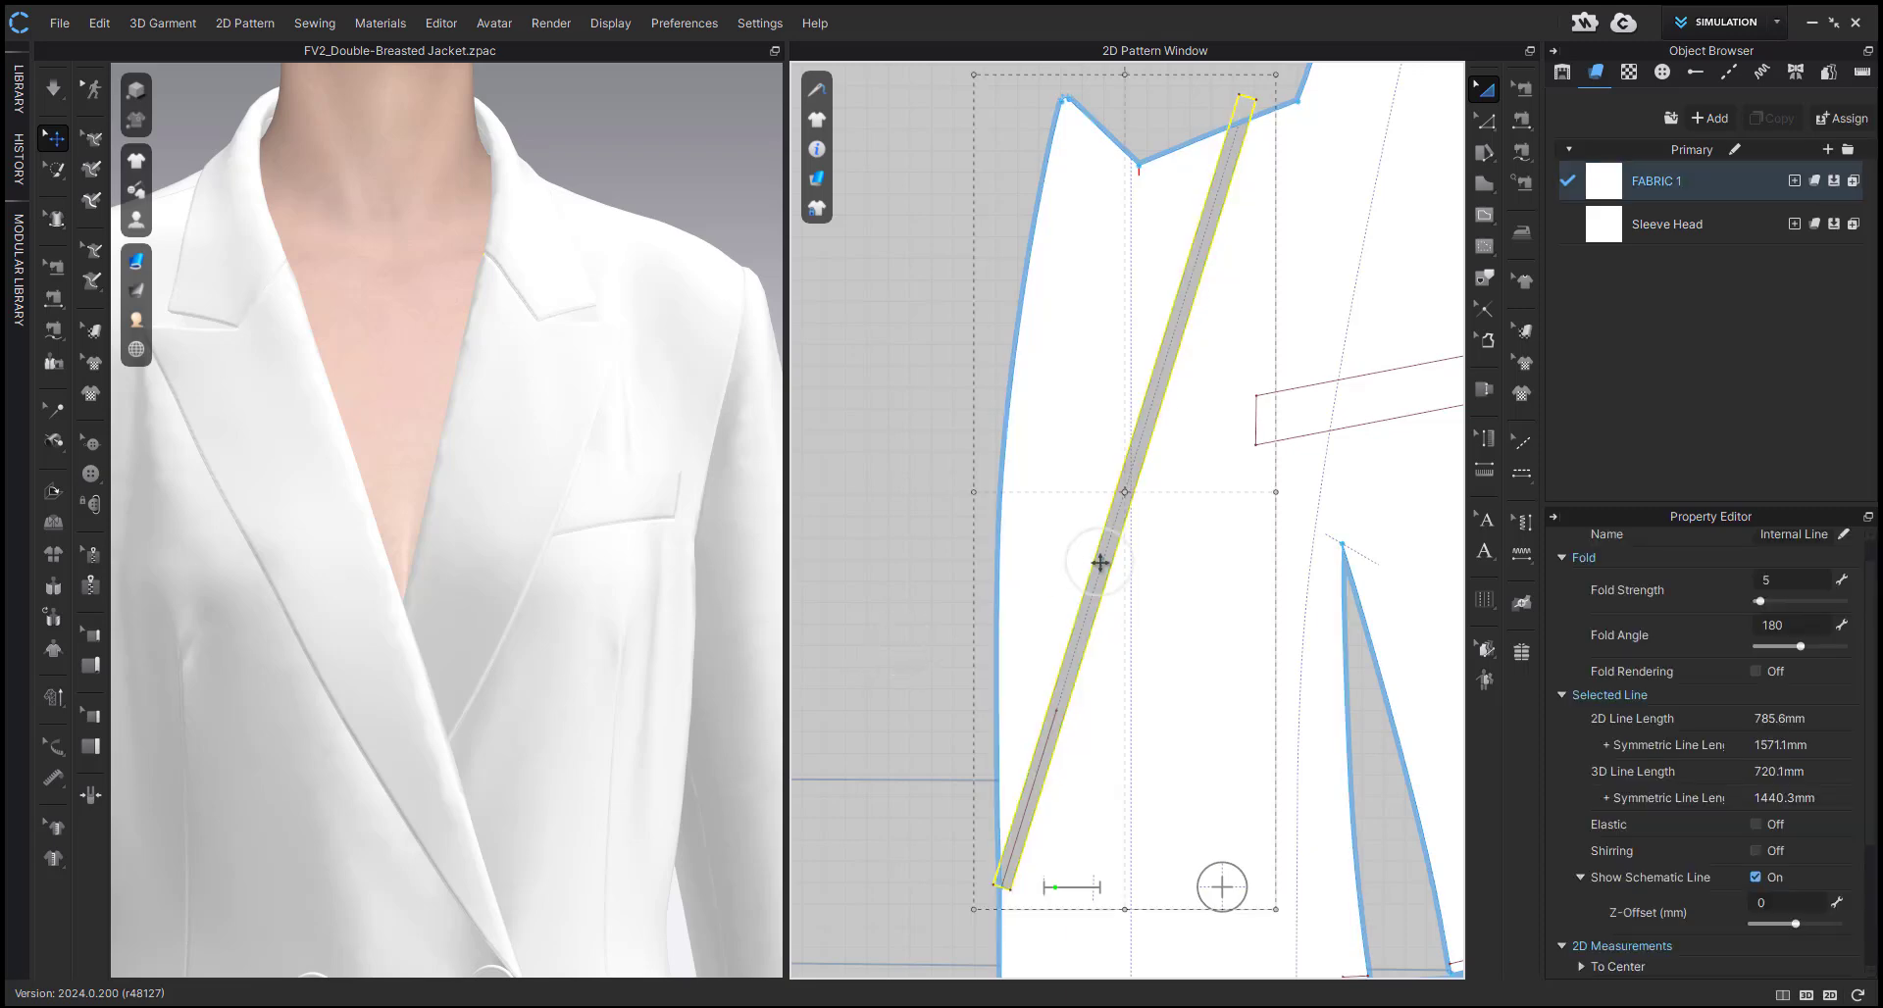
# - Compare the roll strips on the front bodice and facing patterns with the lapel in 3D, and clear the selection
pyautogui.scroll(-2, 1101, 562)
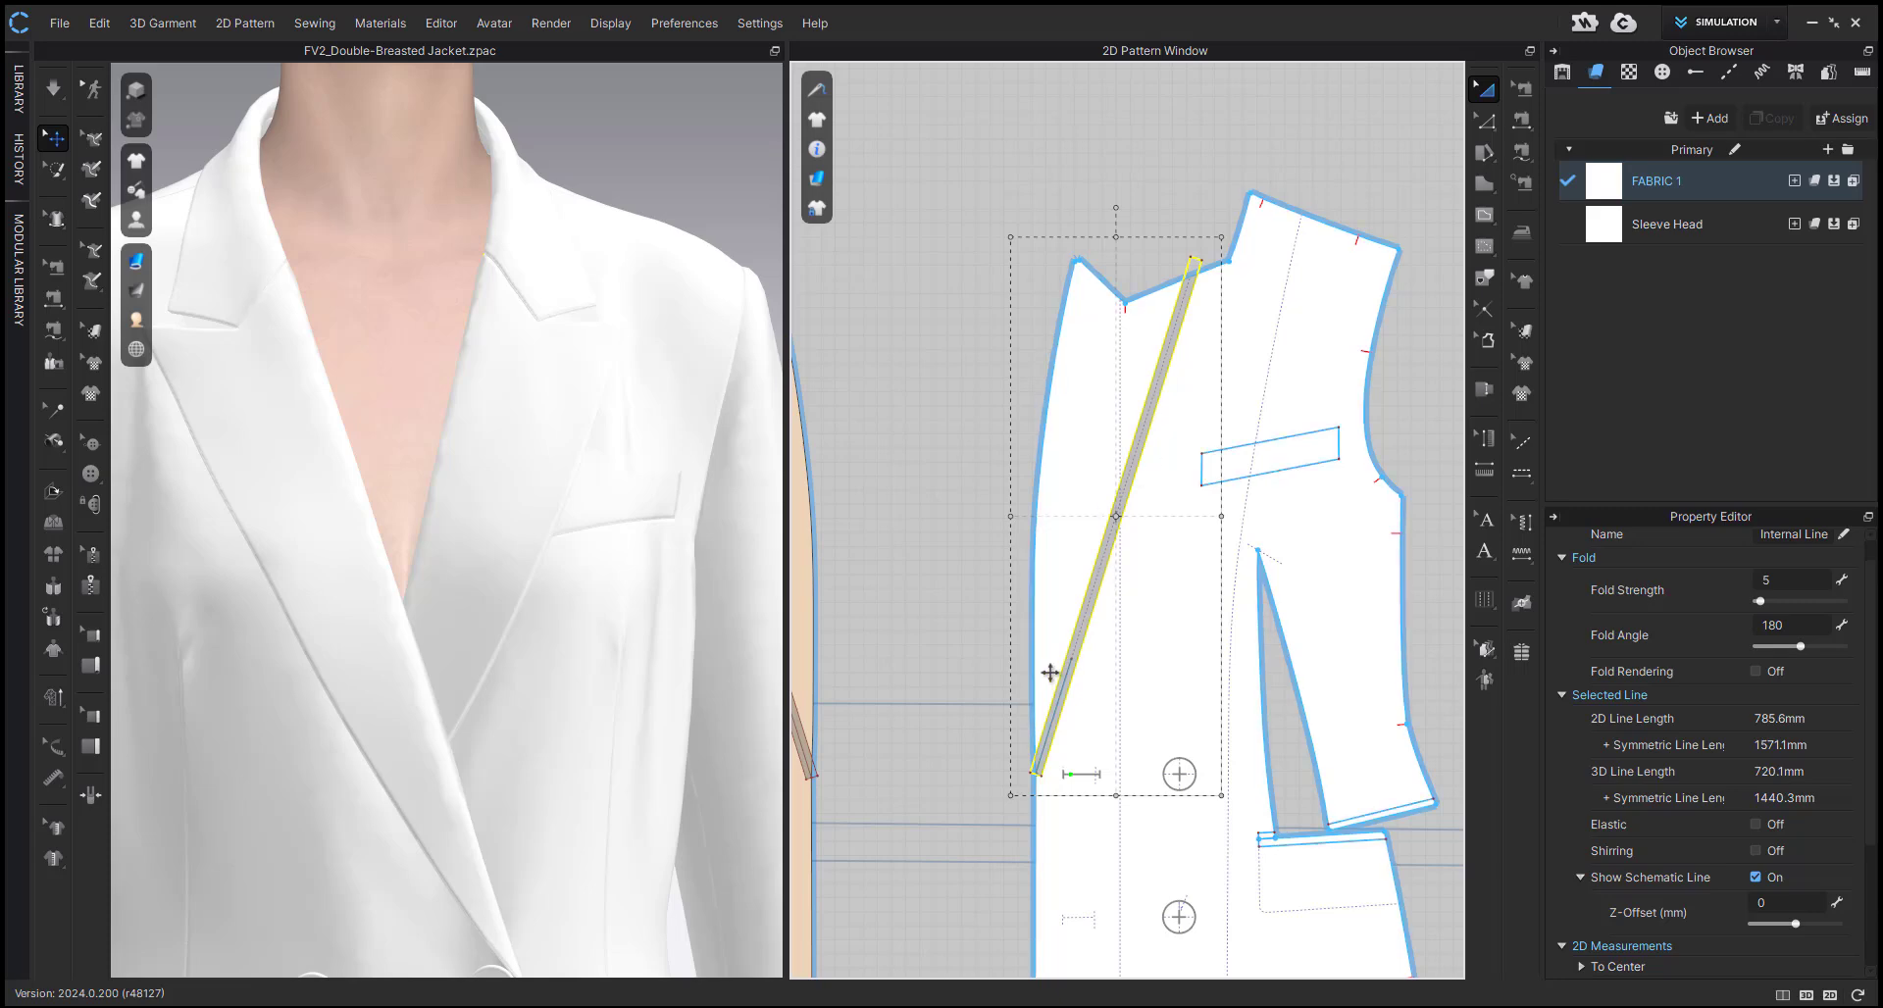
pyautogui.scroll(-1, 619, 730)
pyautogui.moveTo(619, 730); pyautogui.dragTo(621, 733, button='middle')
pyautogui.scroll(3, 621, 737)
pyautogui.moveTo(621, 739); pyautogui.dragTo(573, 737, button='right')
pyautogui.scroll(-4, 1001, 659)
pyautogui.moveTo(999, 659); pyautogui.dragTo(1077, 637, button='middle')
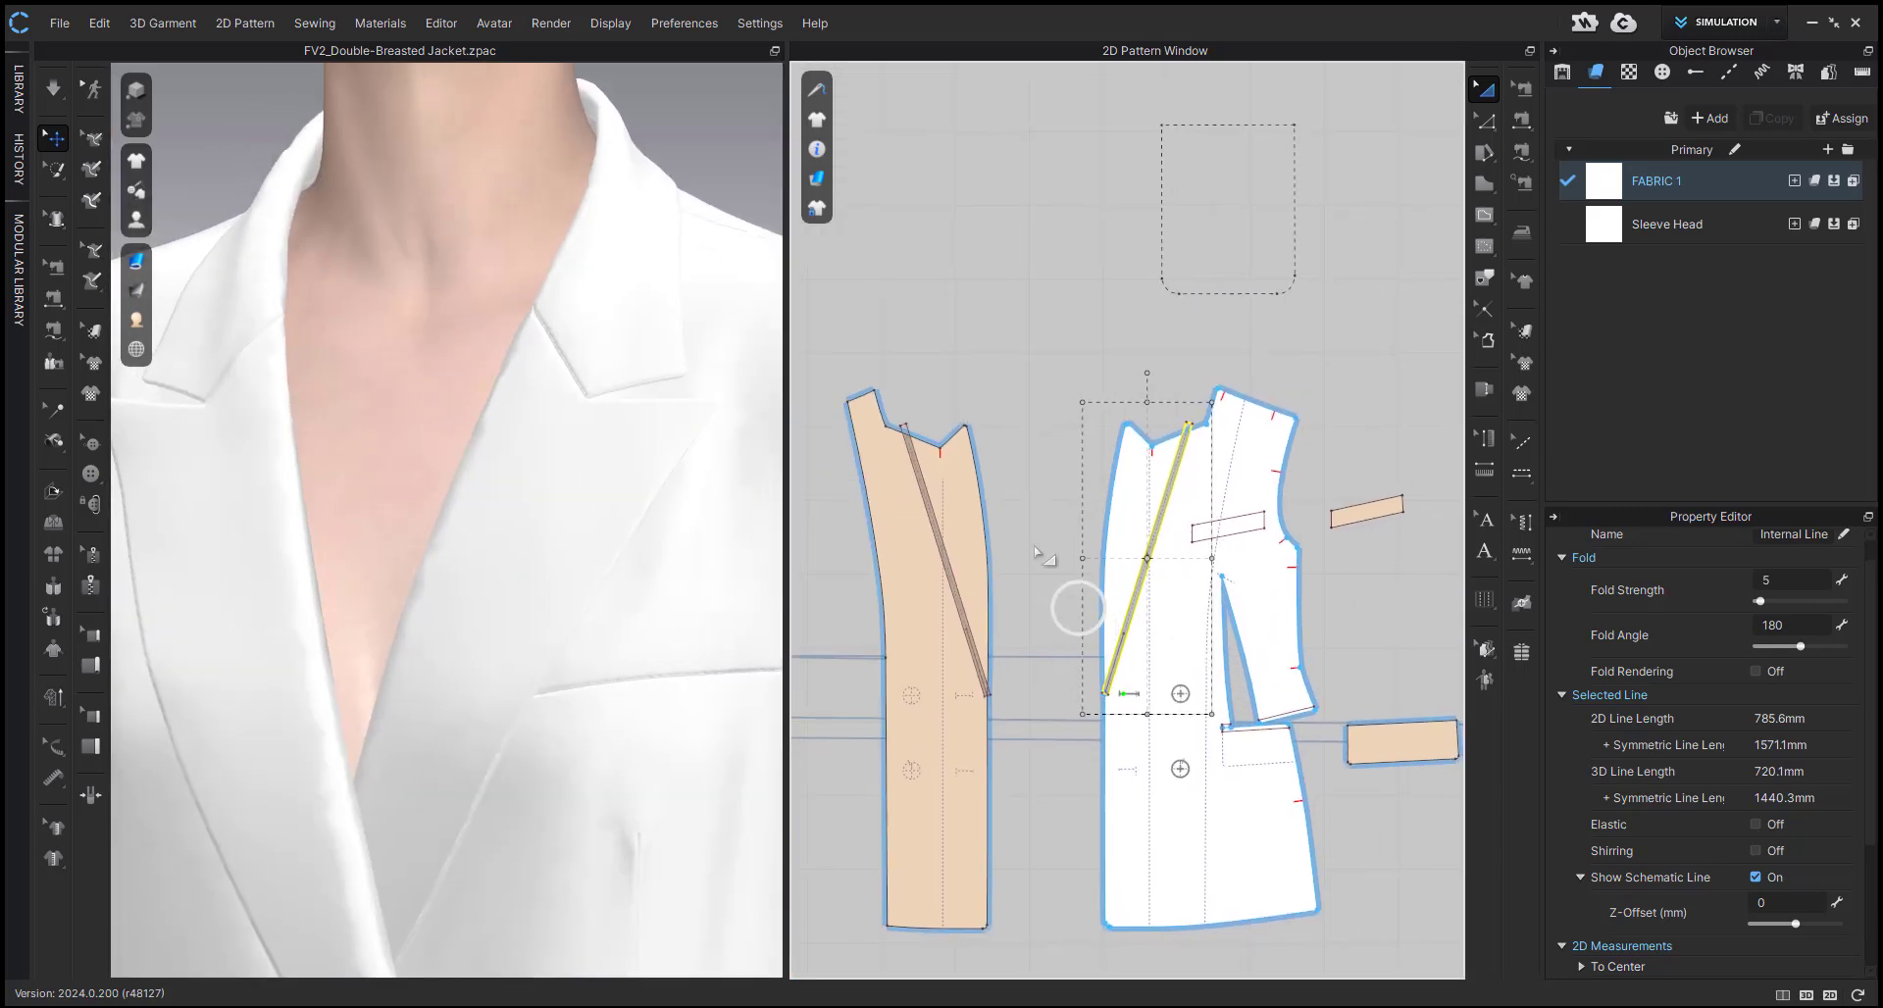
pyautogui.moveTo(533, 539); pyautogui.dragTo(622, 550, button='right')
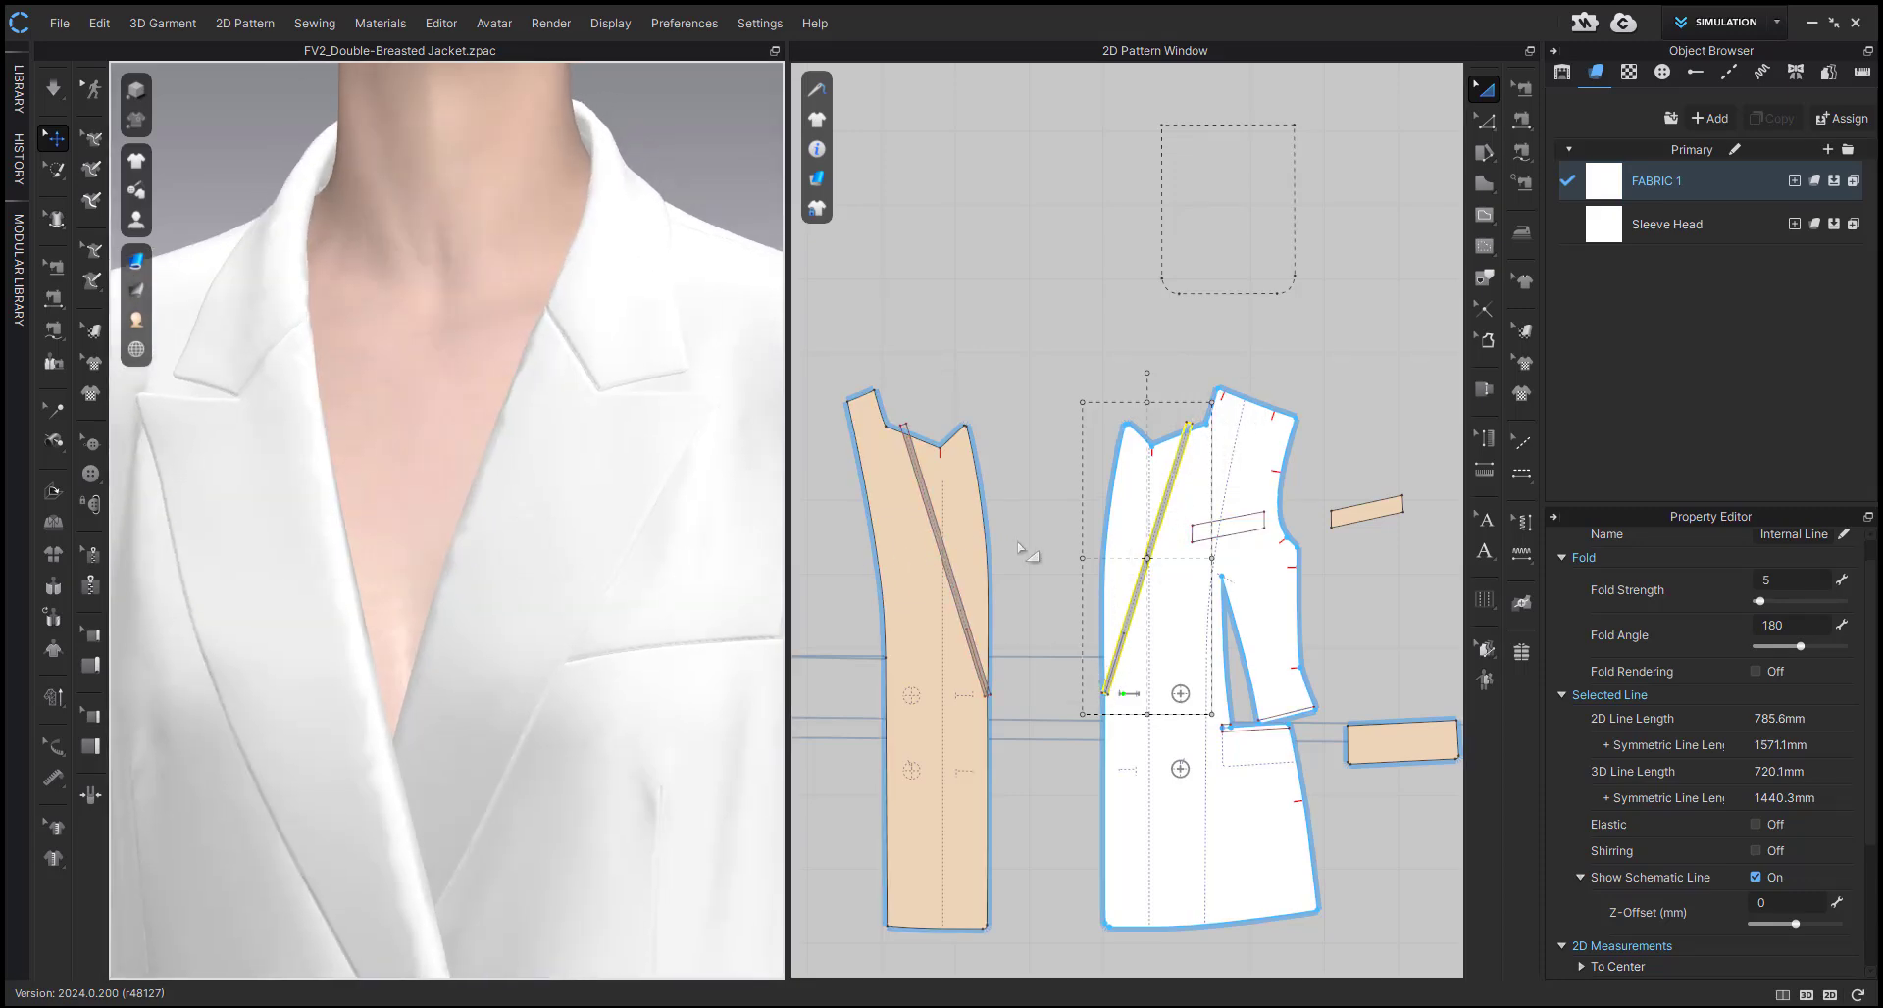
pyautogui.click(1079, 562)
# - Move the under collar pattern up onto the top collar pattern to compare their shapes
pyautogui.scroll(3, 1107, 569)
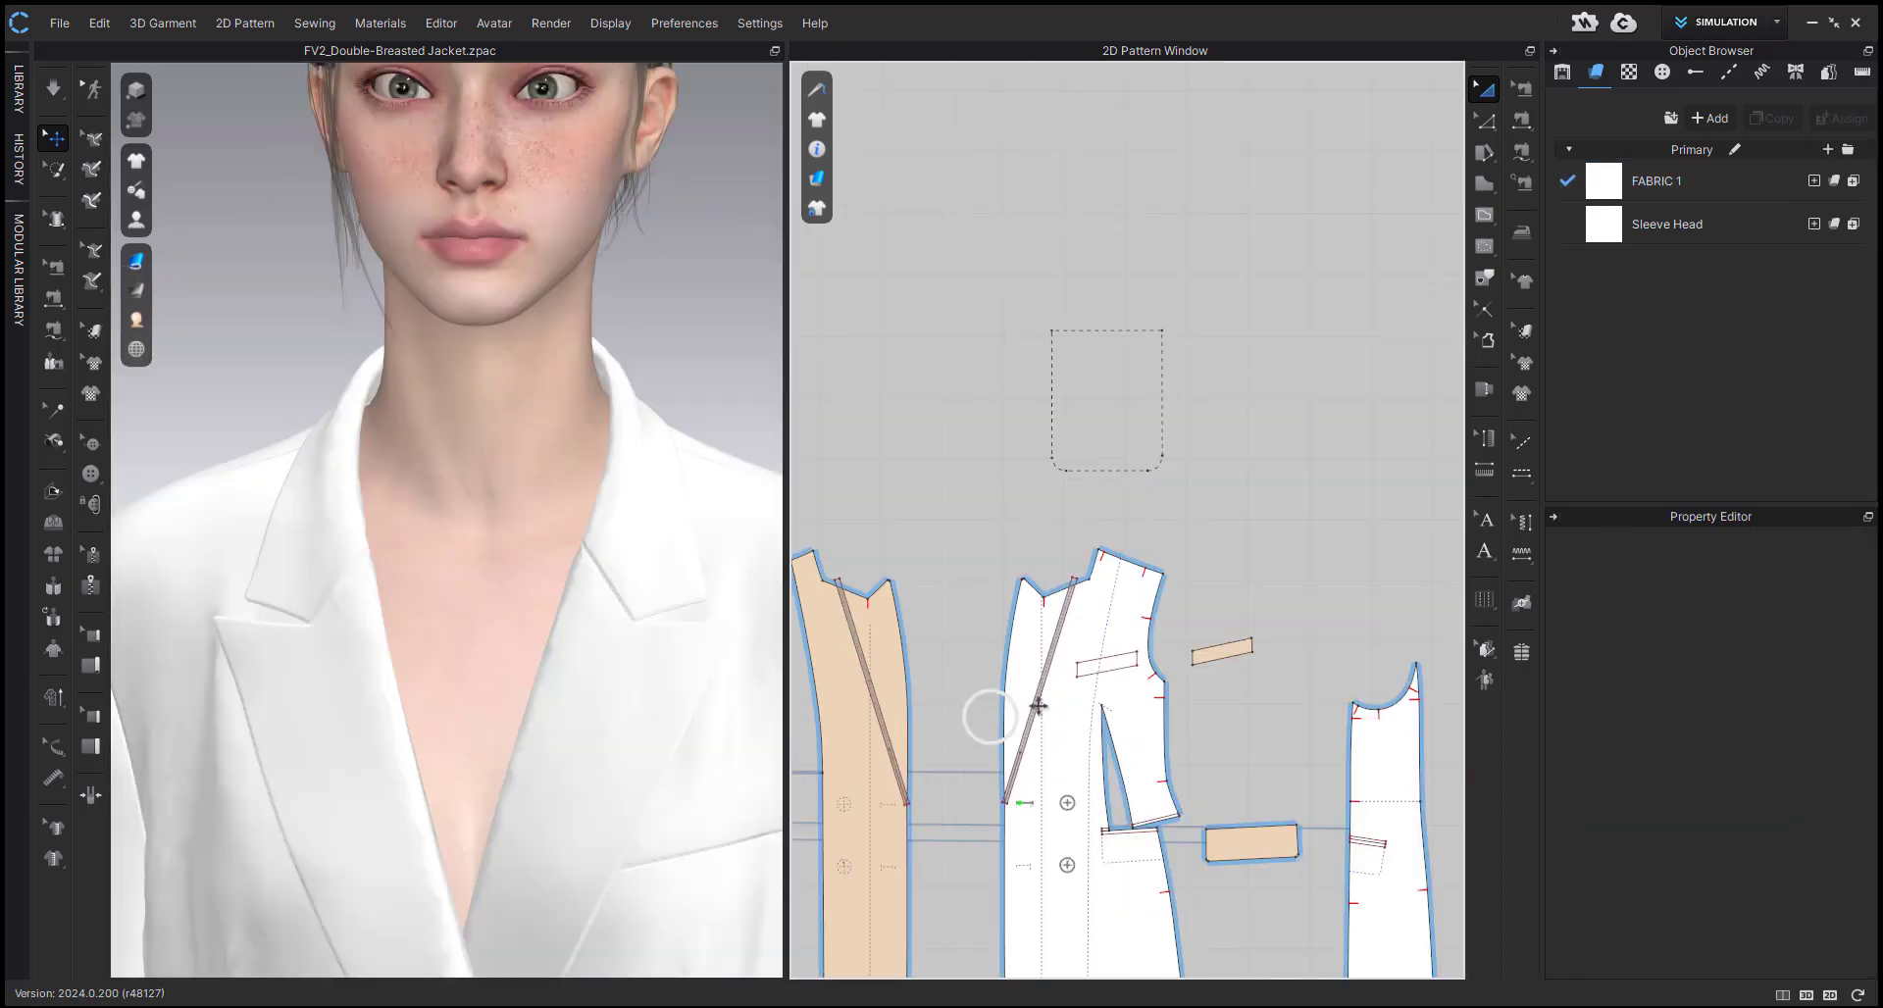
pyautogui.scroll(-3, 987, 715)
pyautogui.moveTo(988, 716); pyautogui.dragTo(796, 749, button='middle')
pyautogui.scroll(8, 1167, 579)
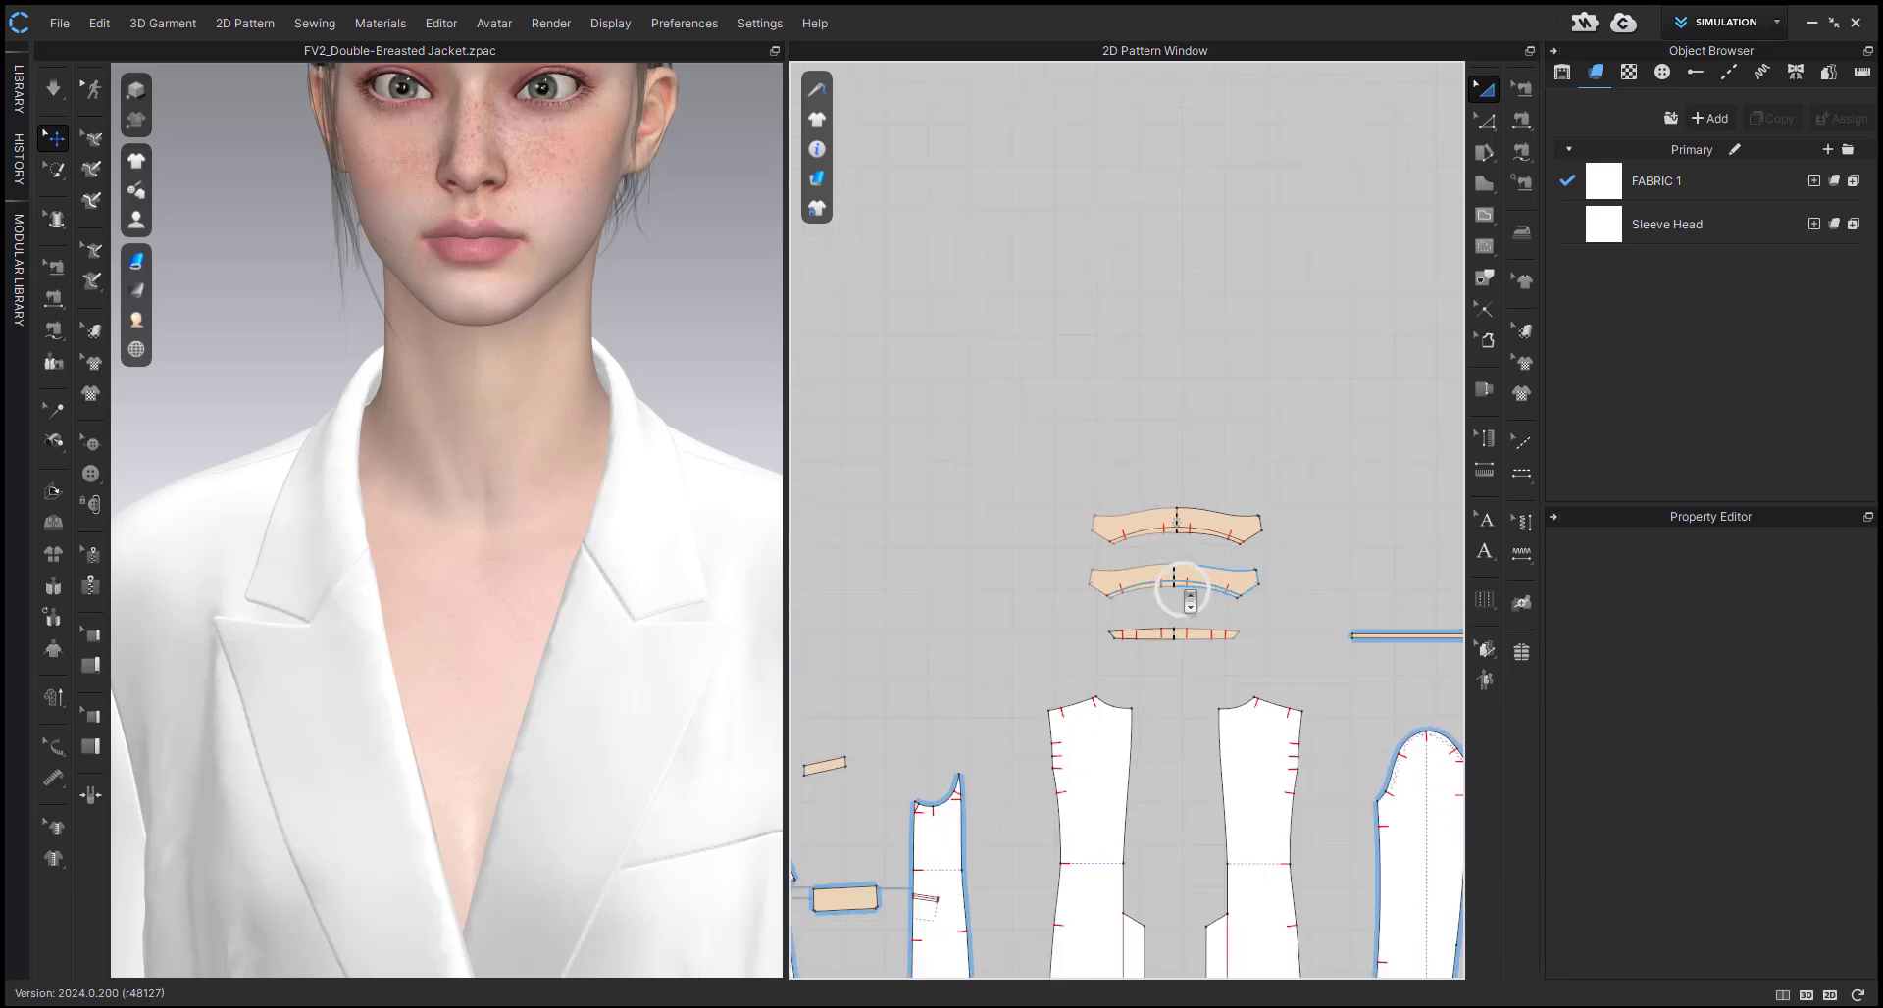
pyautogui.moveTo(1153, 561); pyautogui.dragTo(1122, 660, button='middle')
pyautogui.click(1042, 353)
pyautogui.click(1122, 660)
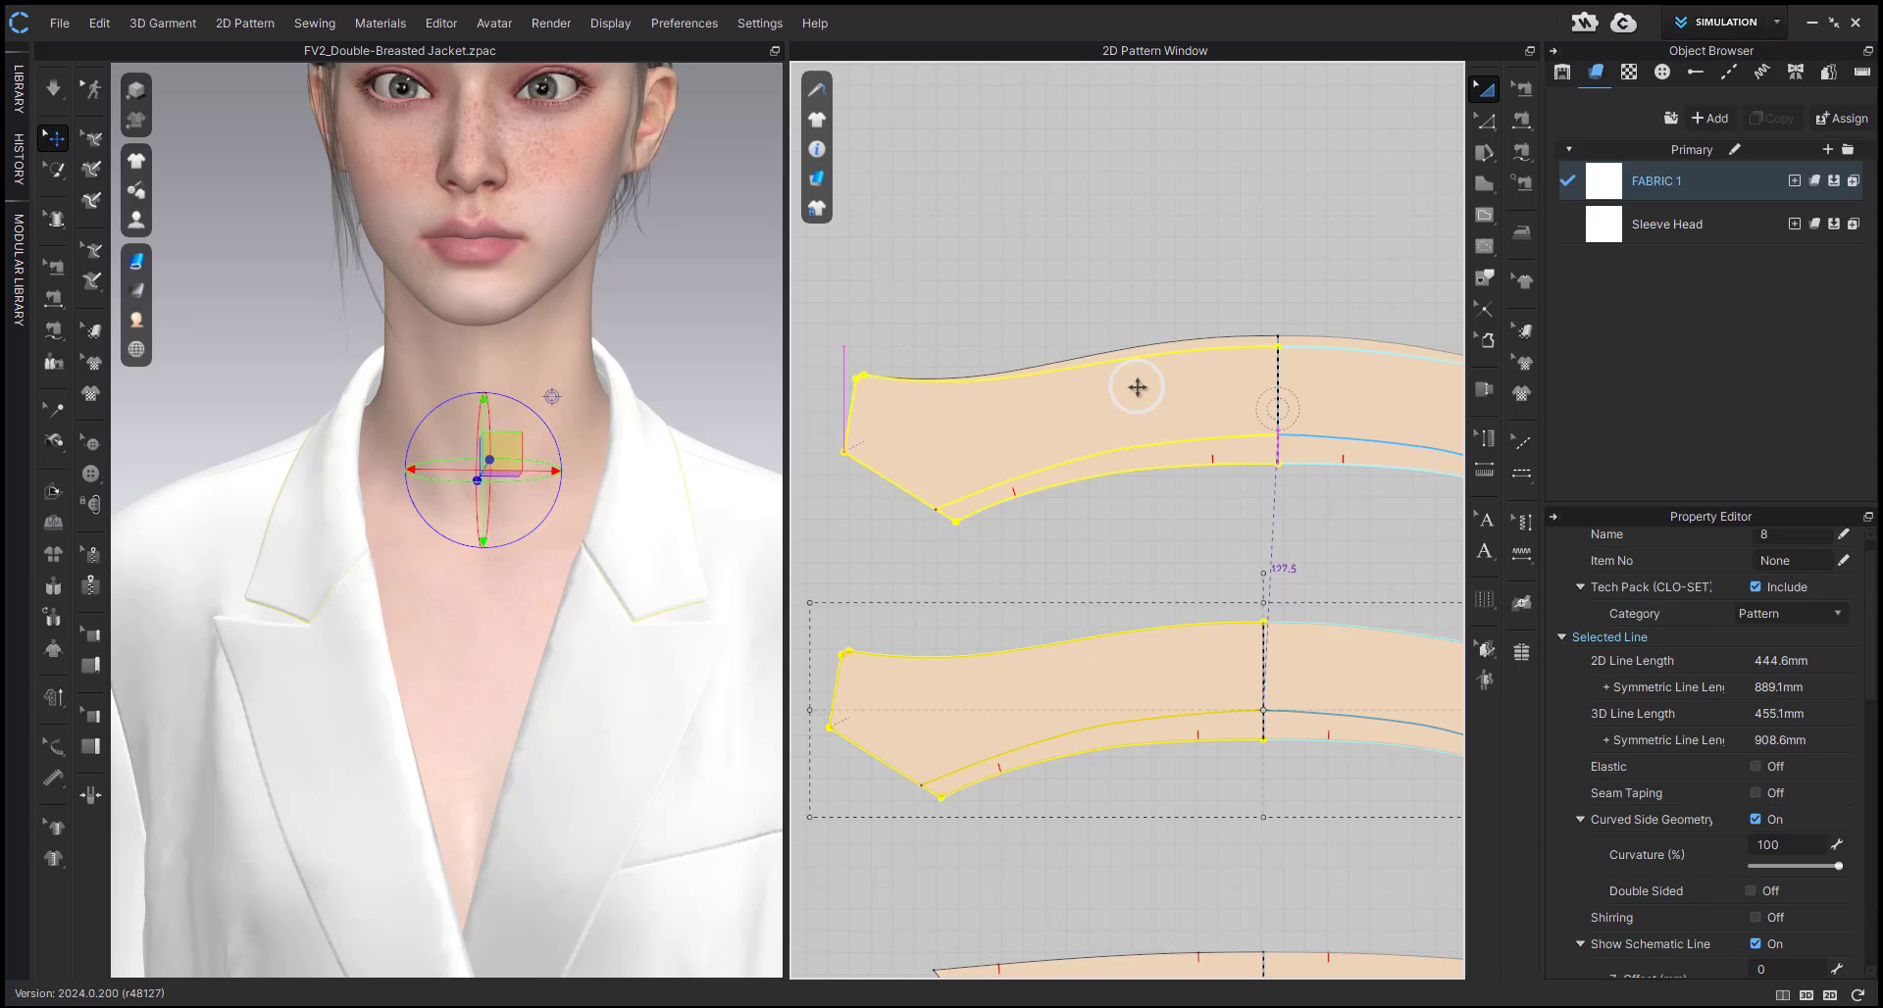
pyautogui.moveTo(1137, 387); pyautogui.dragTo(1138, 388)
# - Hide the top collar in 3D and select the under collar beneath it
pyautogui.click(639, 549)
pyautogui.hotkey('shift', 'q')
pyautogui.click(640, 548)
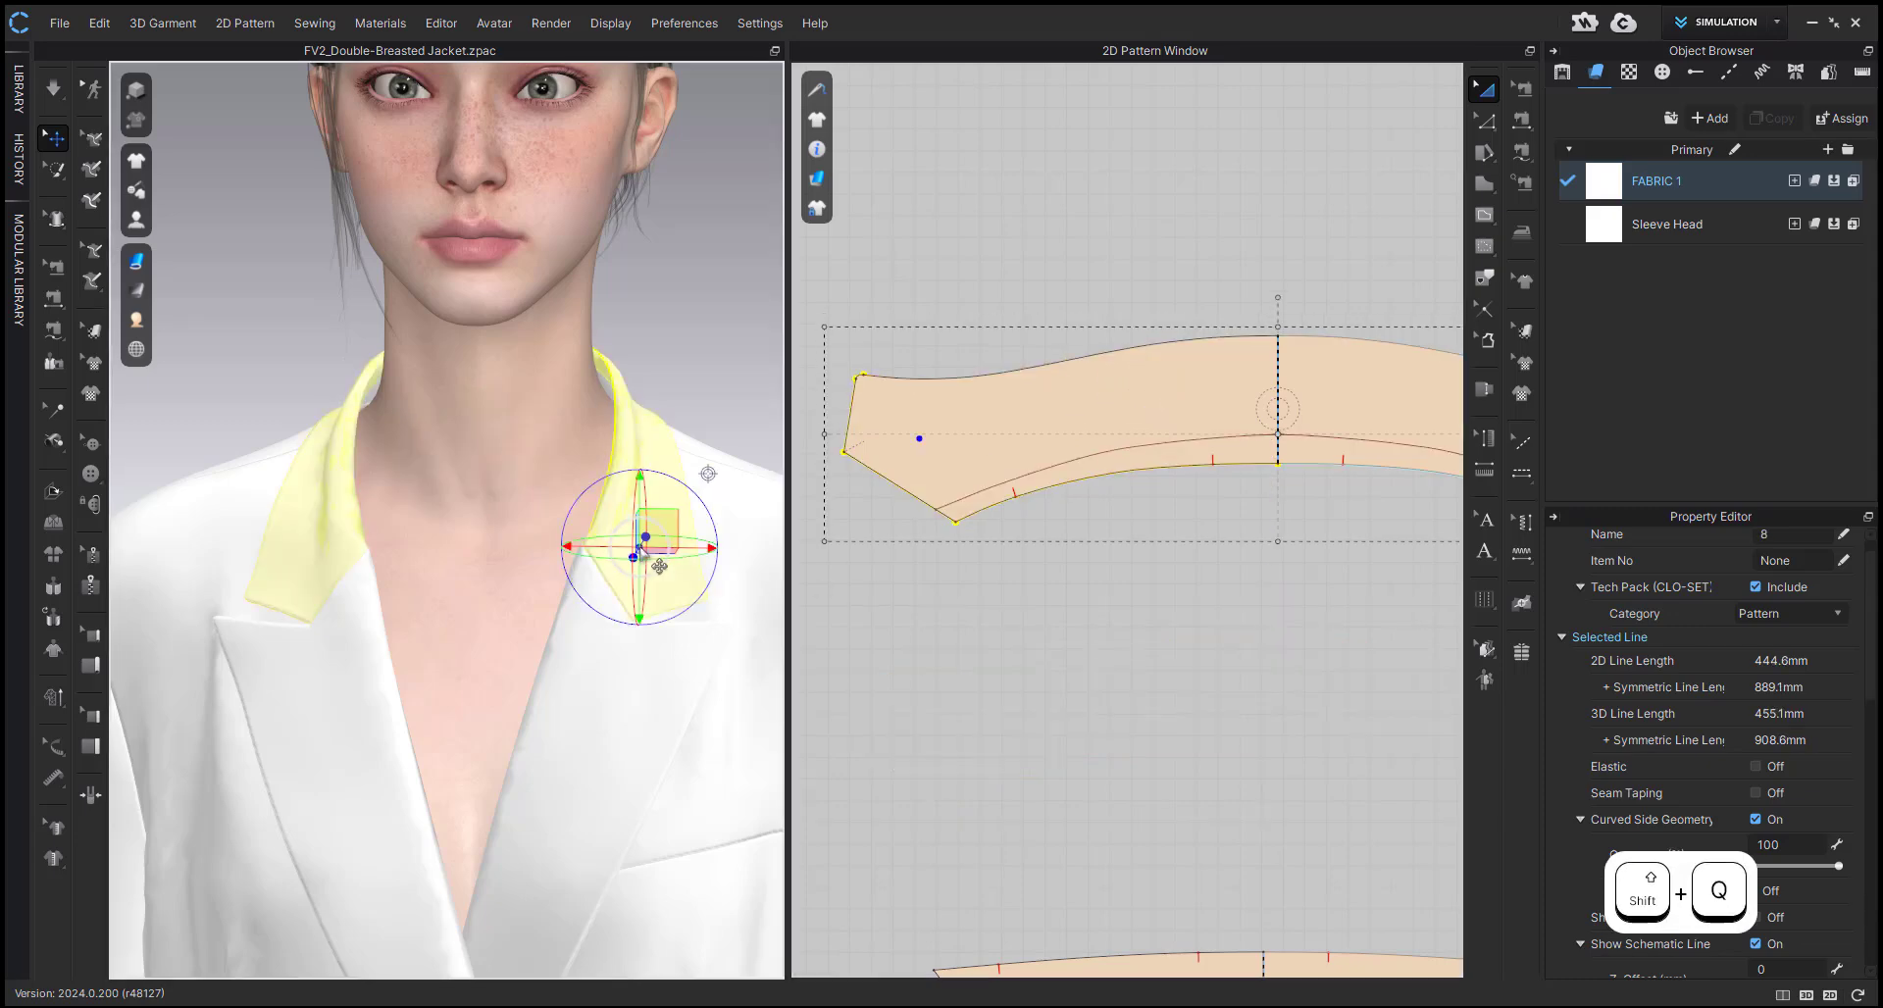
# - Set the 2D garment rendering style to Translucent Surface and examine the overlaid collar outlines at center back
pyautogui.moveTo(820, 180)
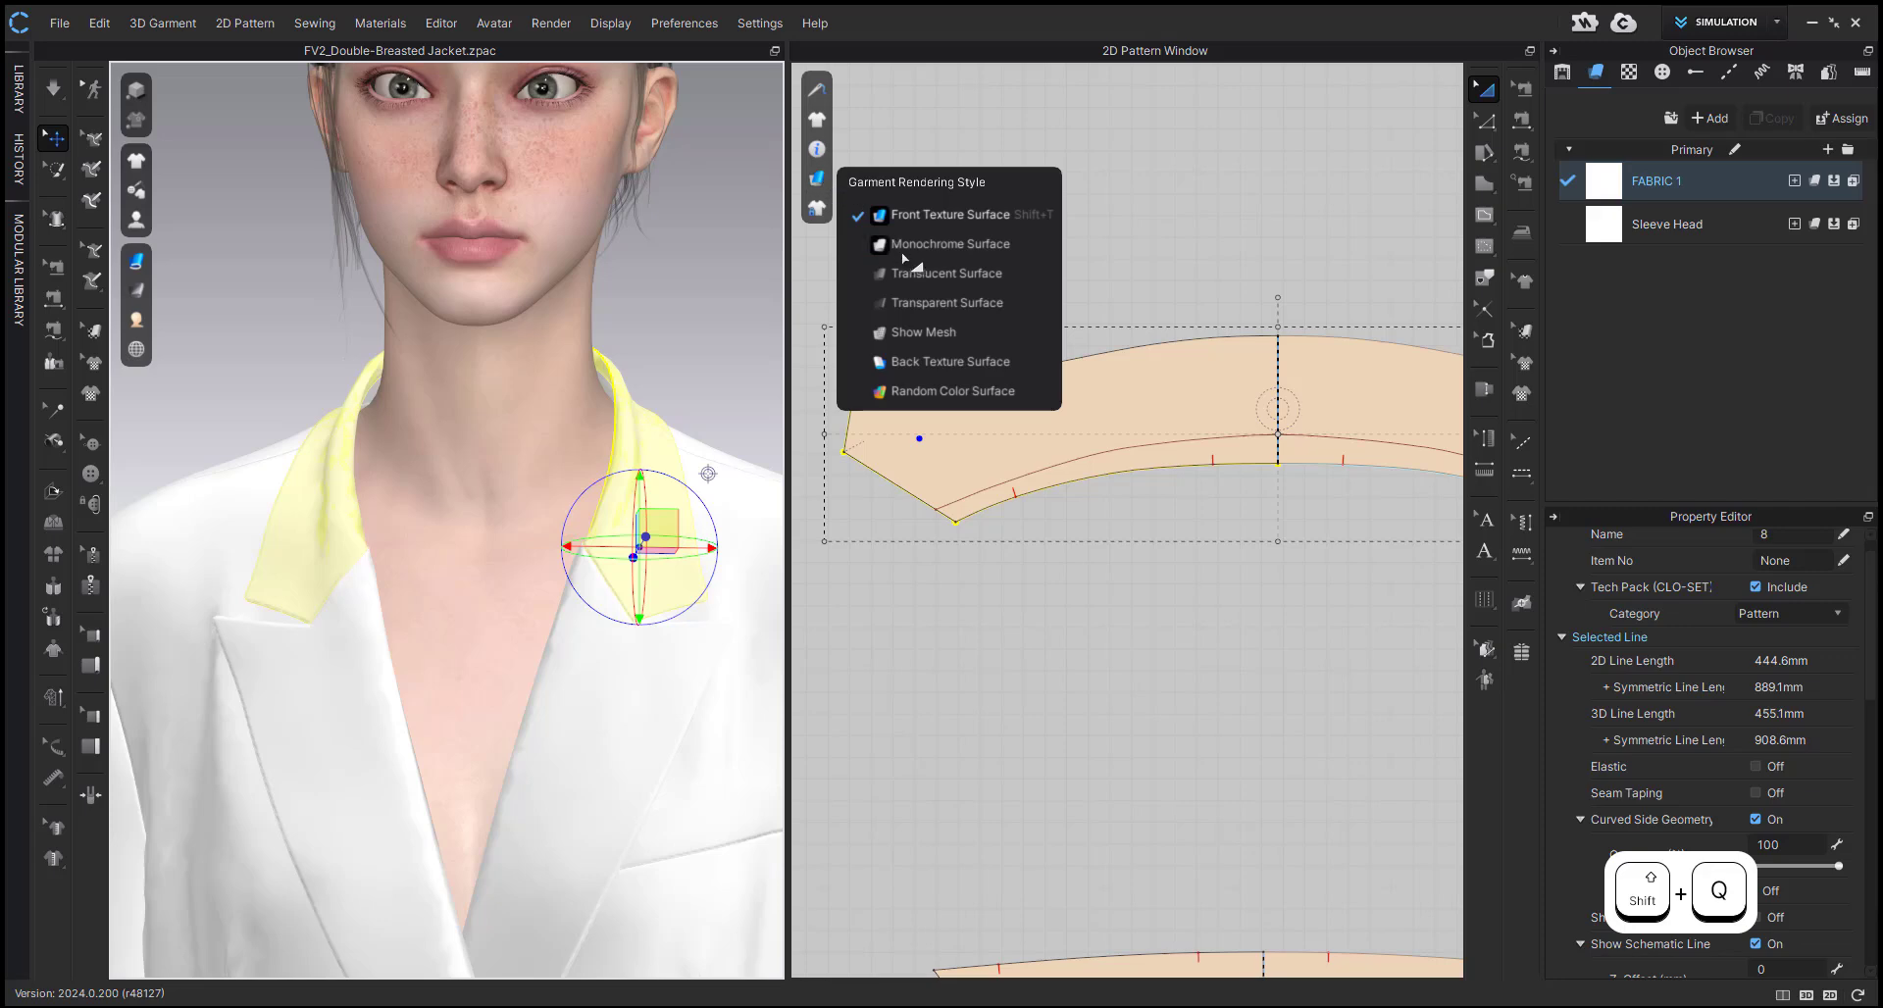
pyautogui.click(919, 302)
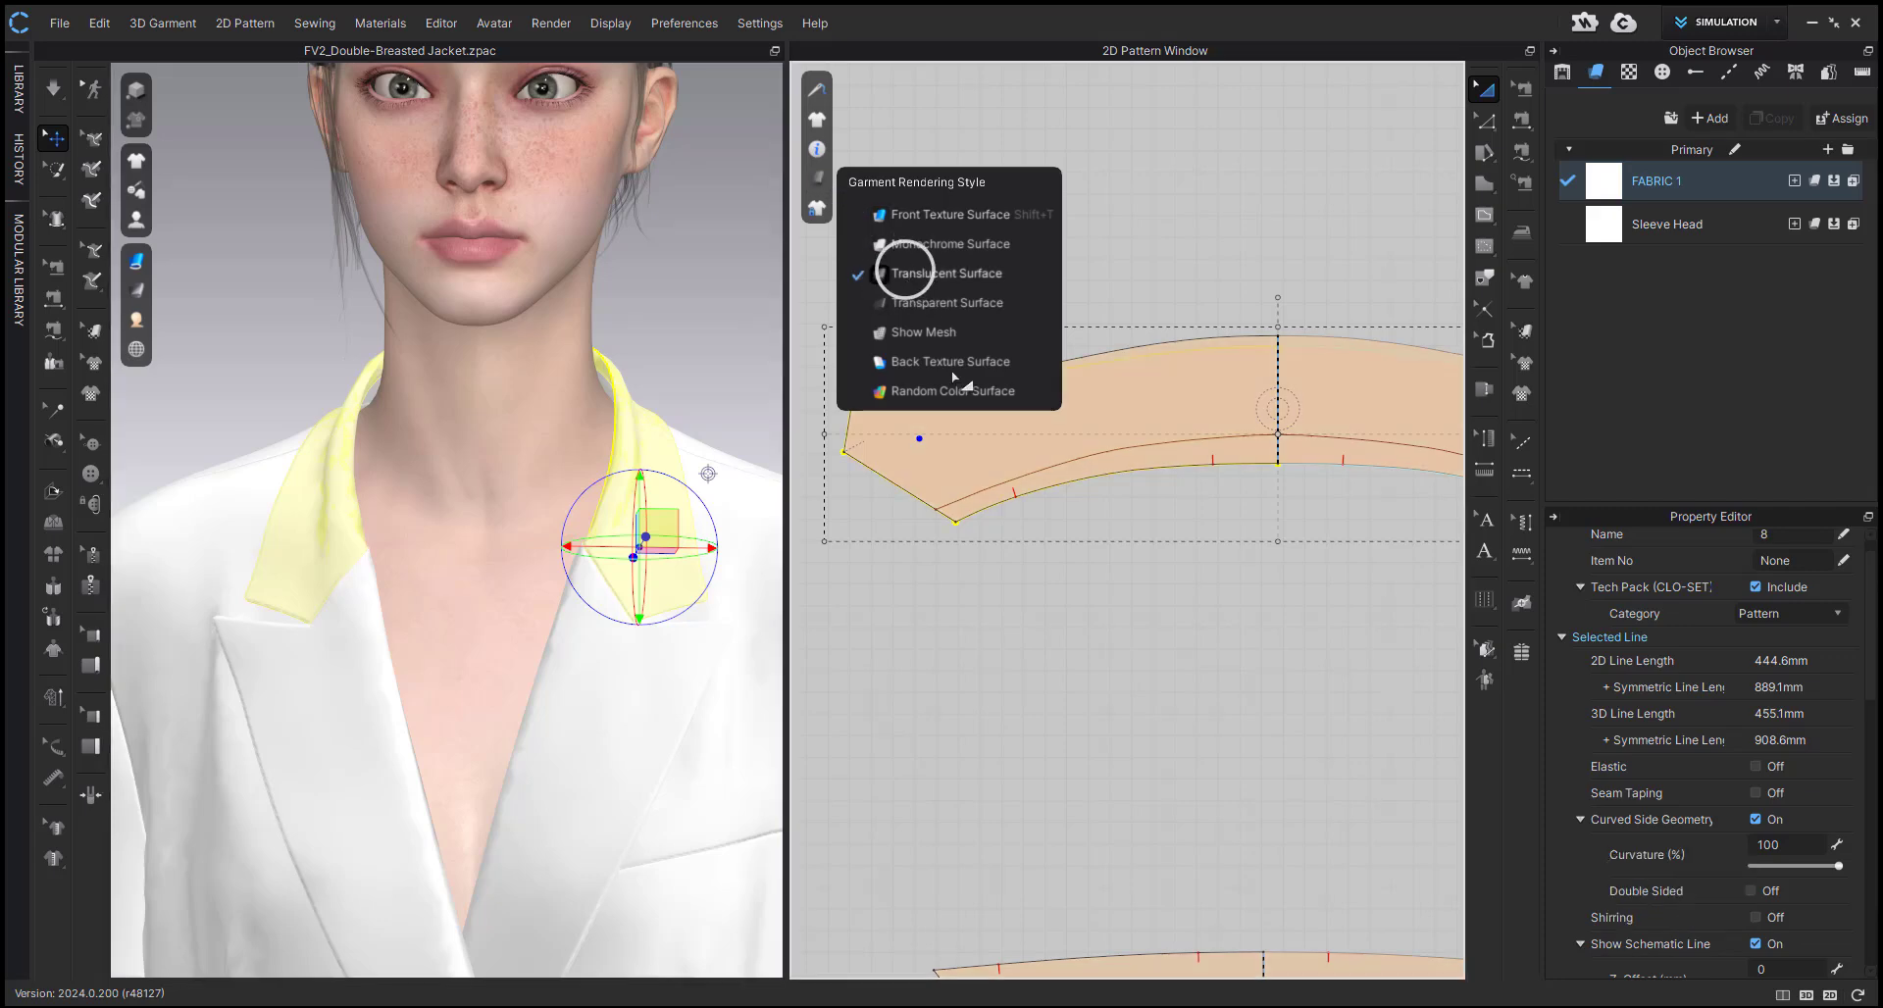
pyautogui.click(1117, 530)
pyautogui.scroll(5, 1251, 416)
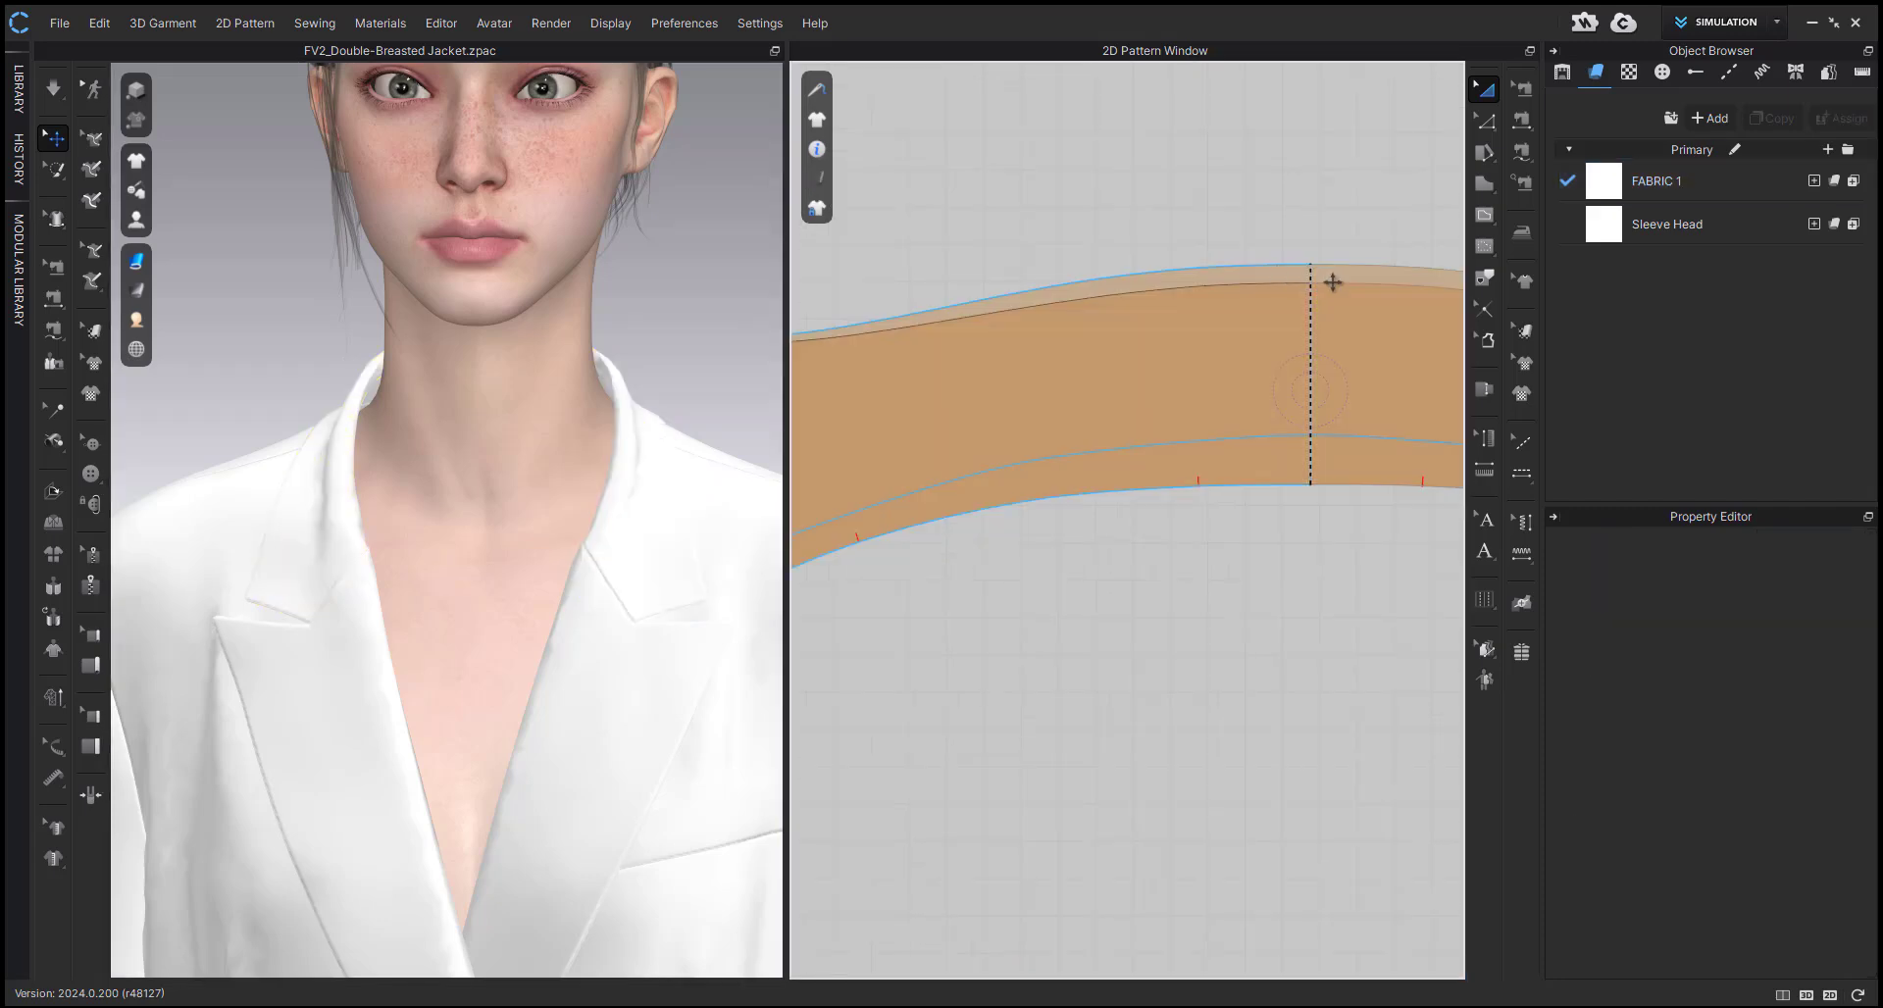
pyautogui.scroll(-5, 1299, 426)
# - Move the top collar pattern up off the under collar, and shift both collar pieces down together
pyautogui.click(1224, 448)
pyautogui.moveTo(1231, 418); pyautogui.dragTo(1230, 262)
pyautogui.click(1204, 635)
pyautogui.keyDown('shift'); pyautogui.click(1080, 441); pyautogui.keyUp('shift')
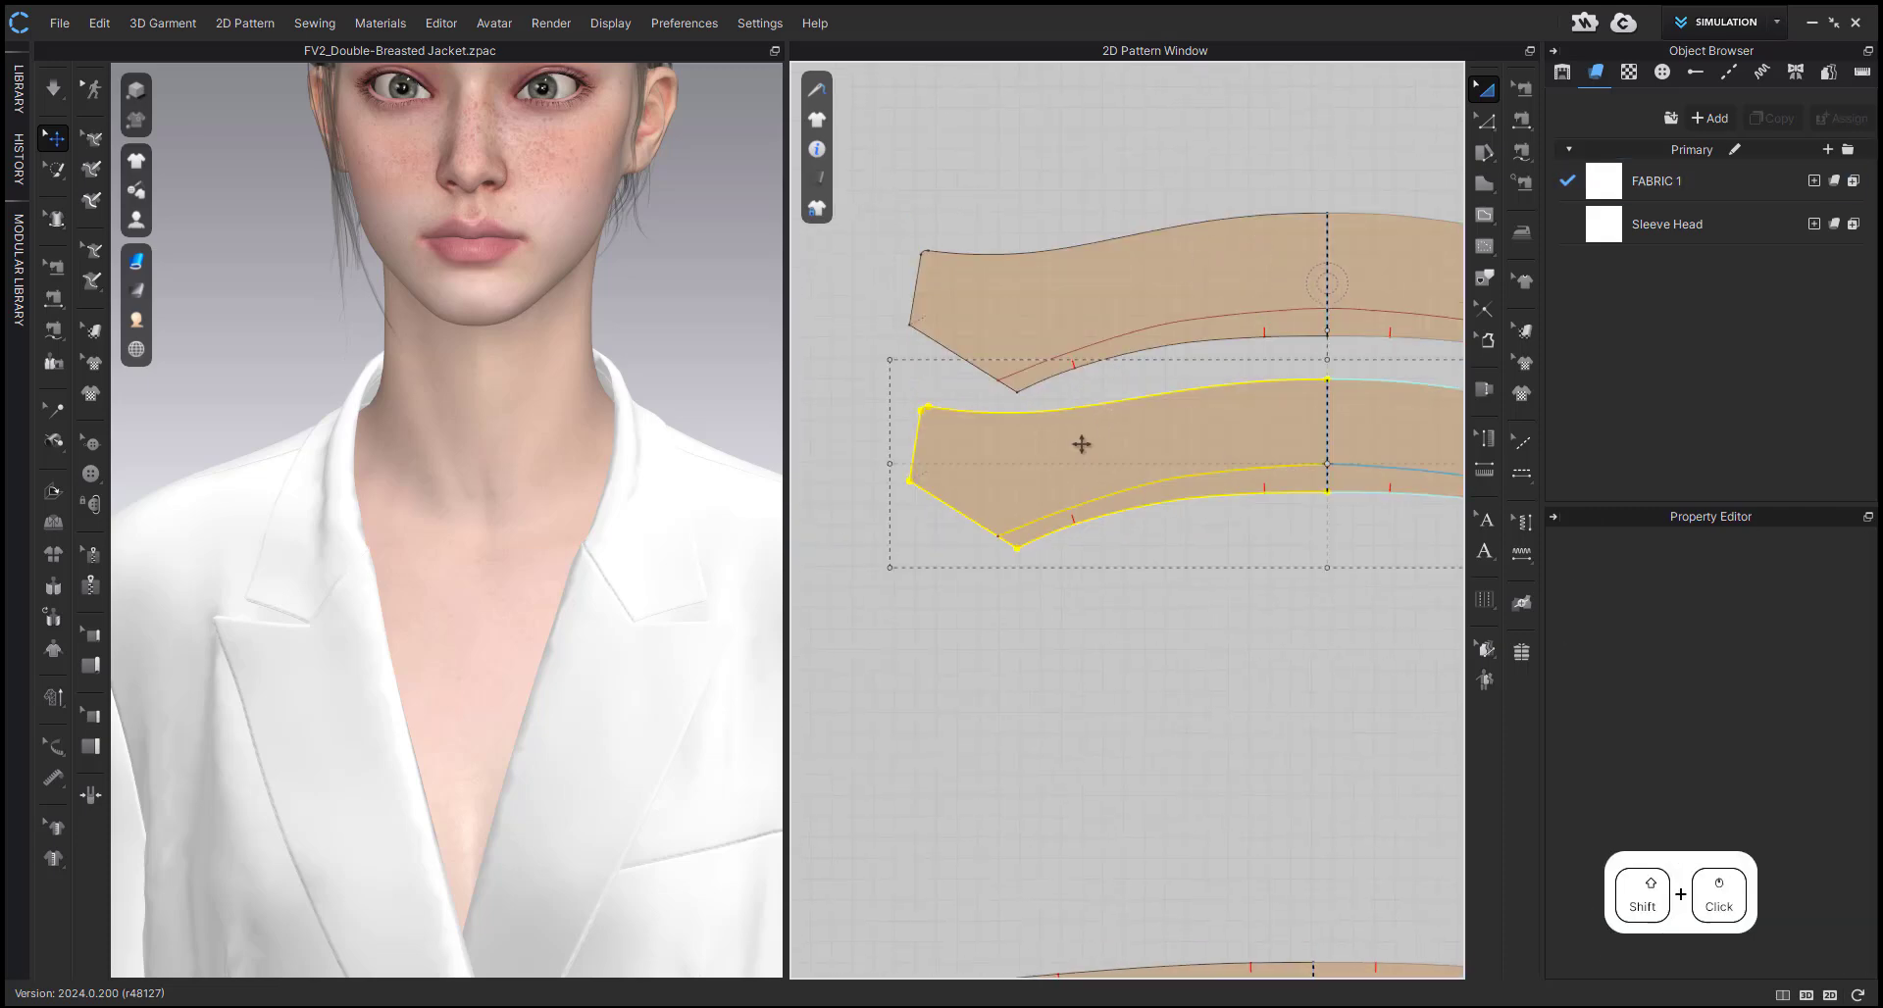
pyautogui.keyDown('shift'); pyautogui.moveTo(1049, 278); pyautogui.dragTo(1054, 561); pyautogui.keyUp('shift')
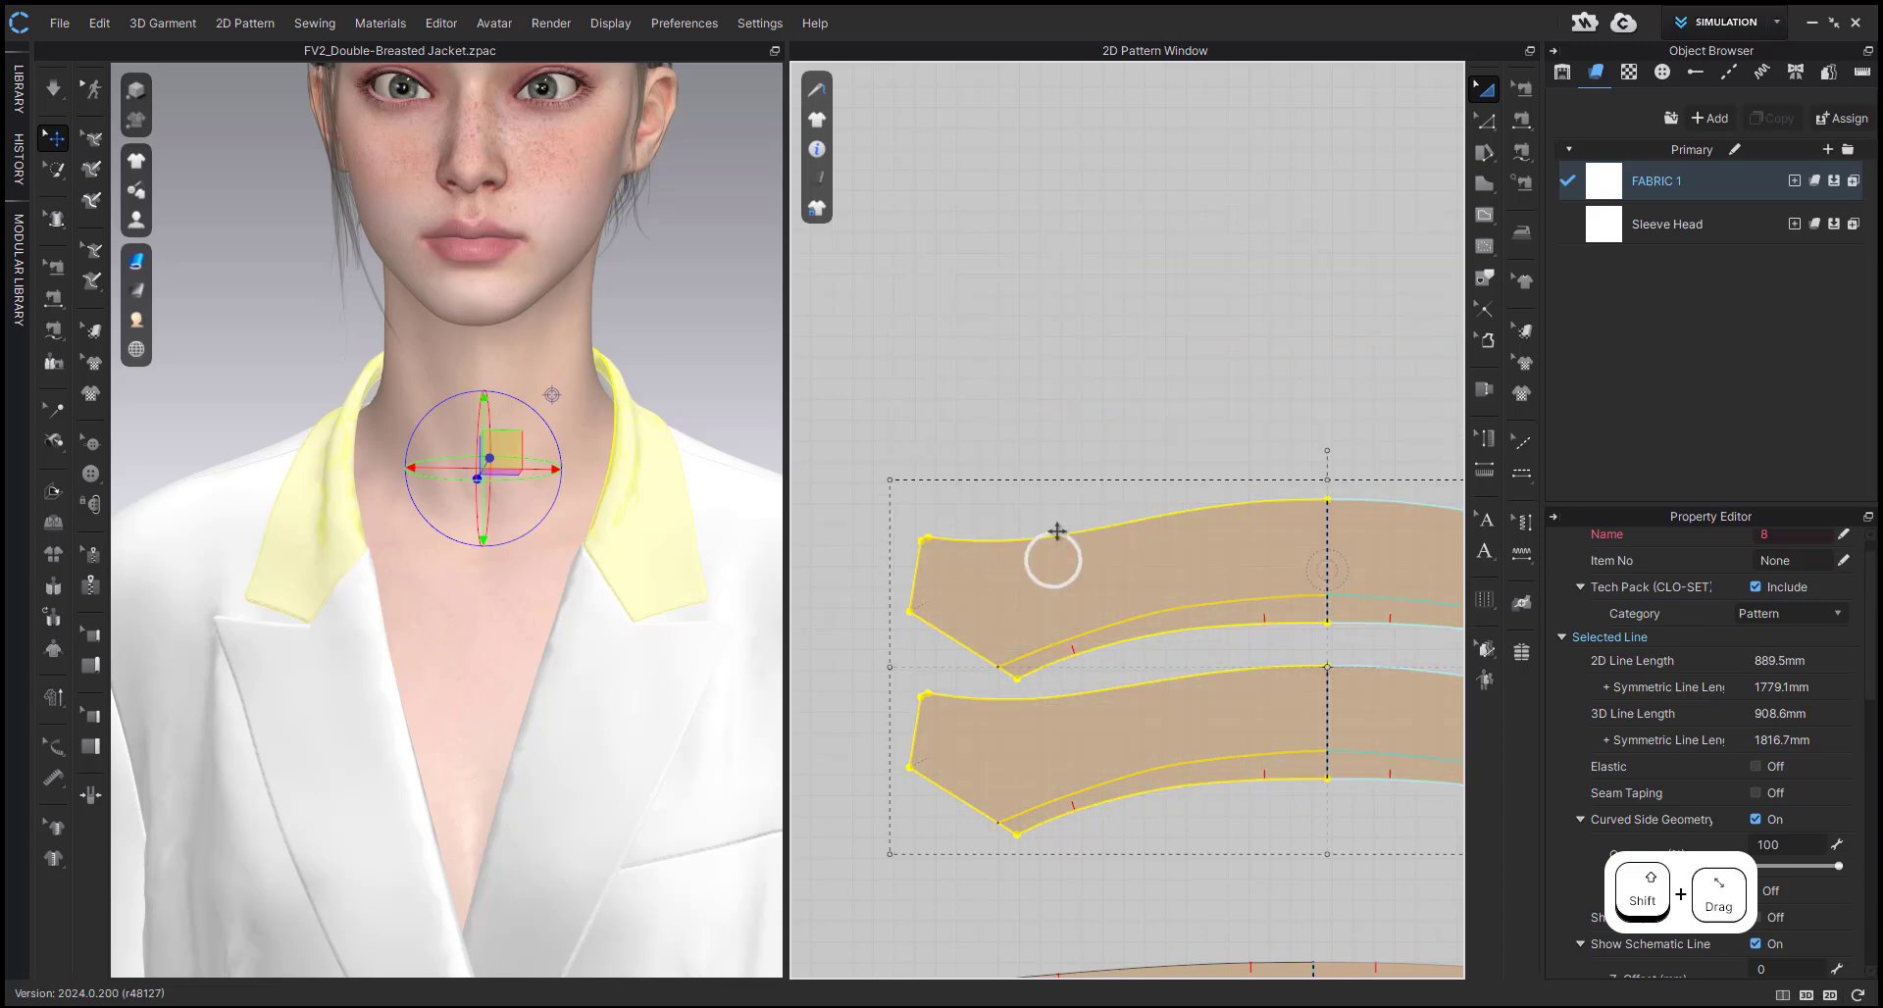
# - Select the short edge at the under collar's pointed corner with Edit Pattern to examine it, and undo the last action
pyautogui.click(1025, 353)
pyautogui.moveTo(929, 551); pyautogui.dragTo(936, 443, button='middle')
pyautogui.scroll(5, 916, 588)
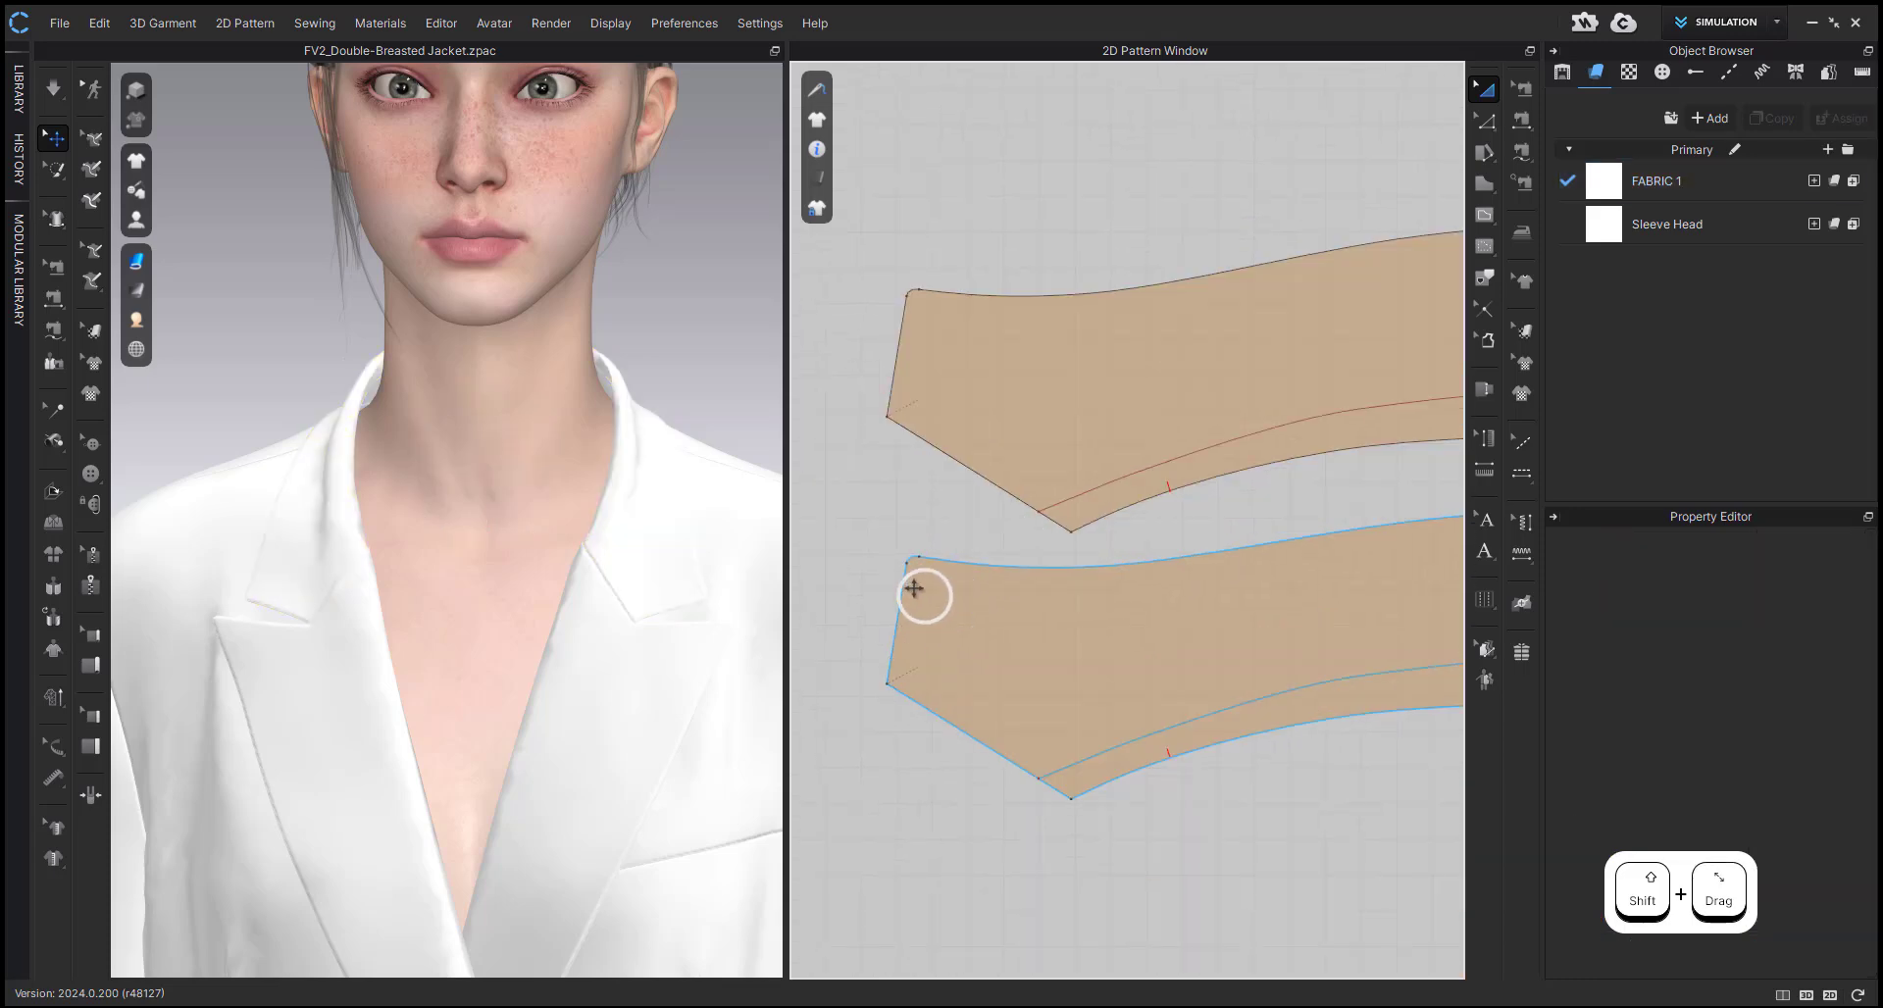
pyautogui.press('z')
pyautogui.click(920, 561)
pyautogui.moveTo(926, 566); pyautogui.dragTo(920, 567)
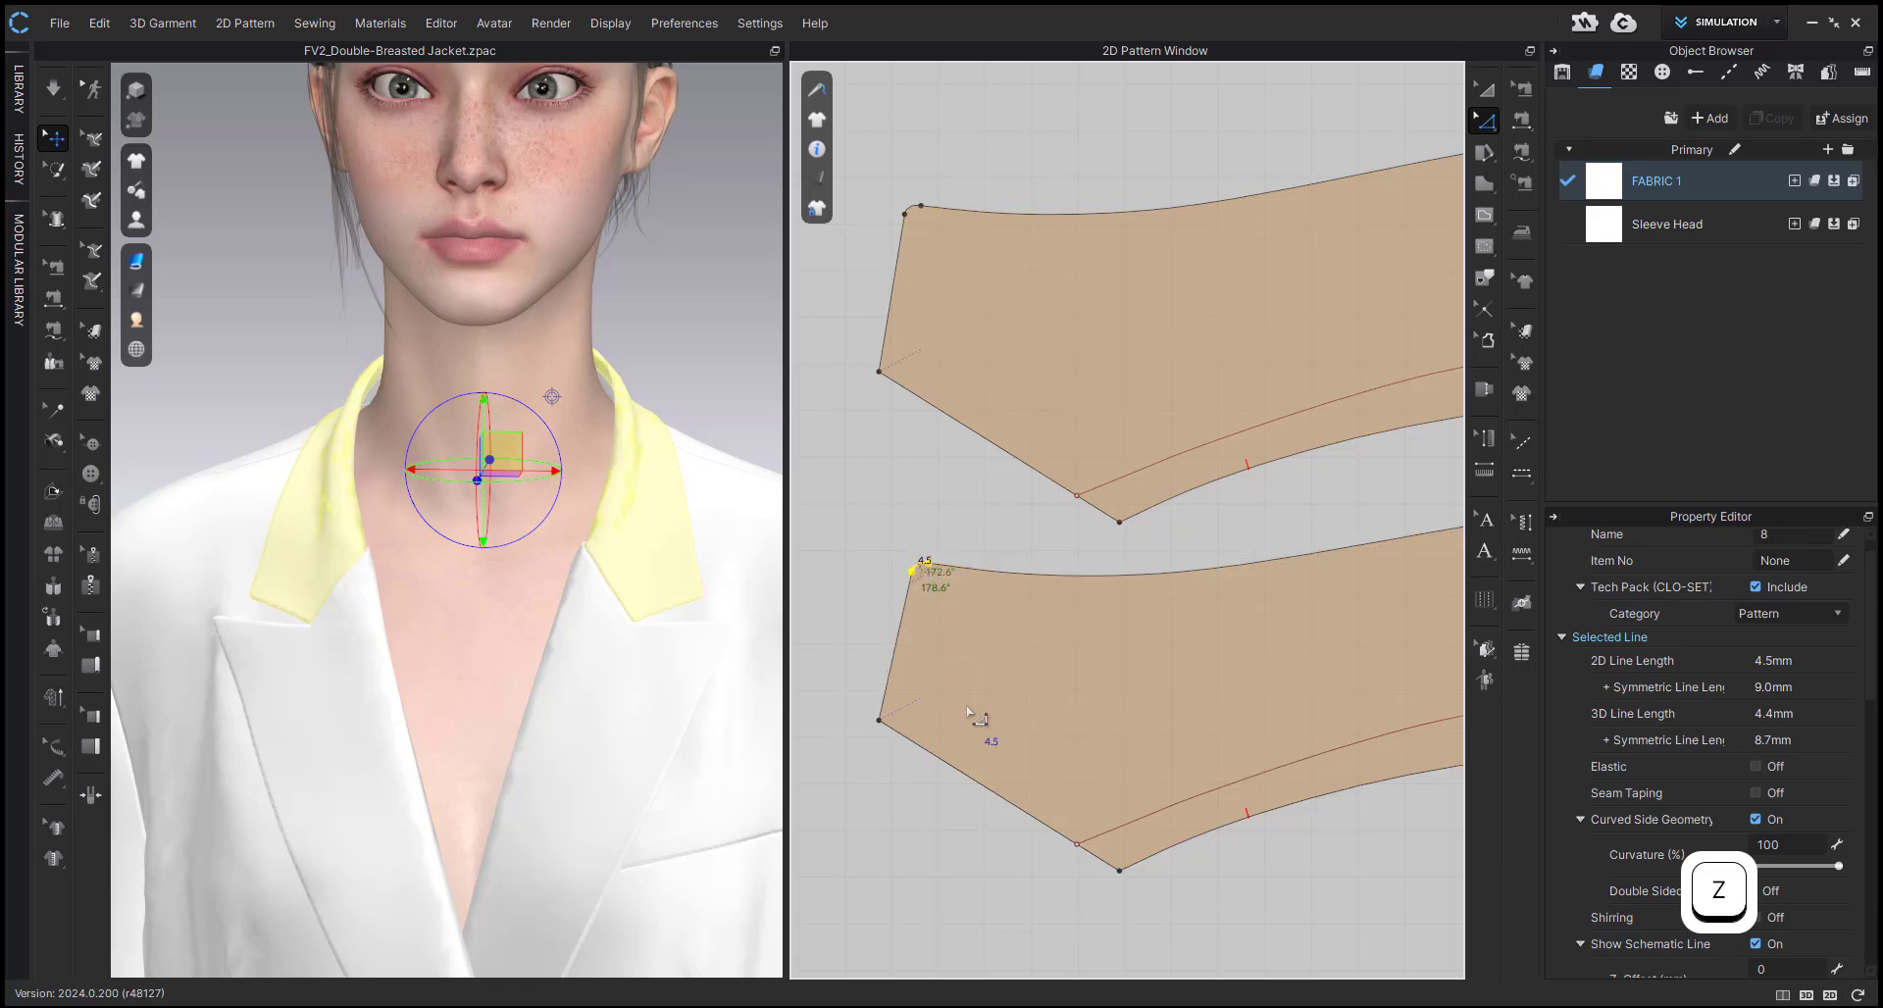
pyautogui.scroll(-3, 869, 497)
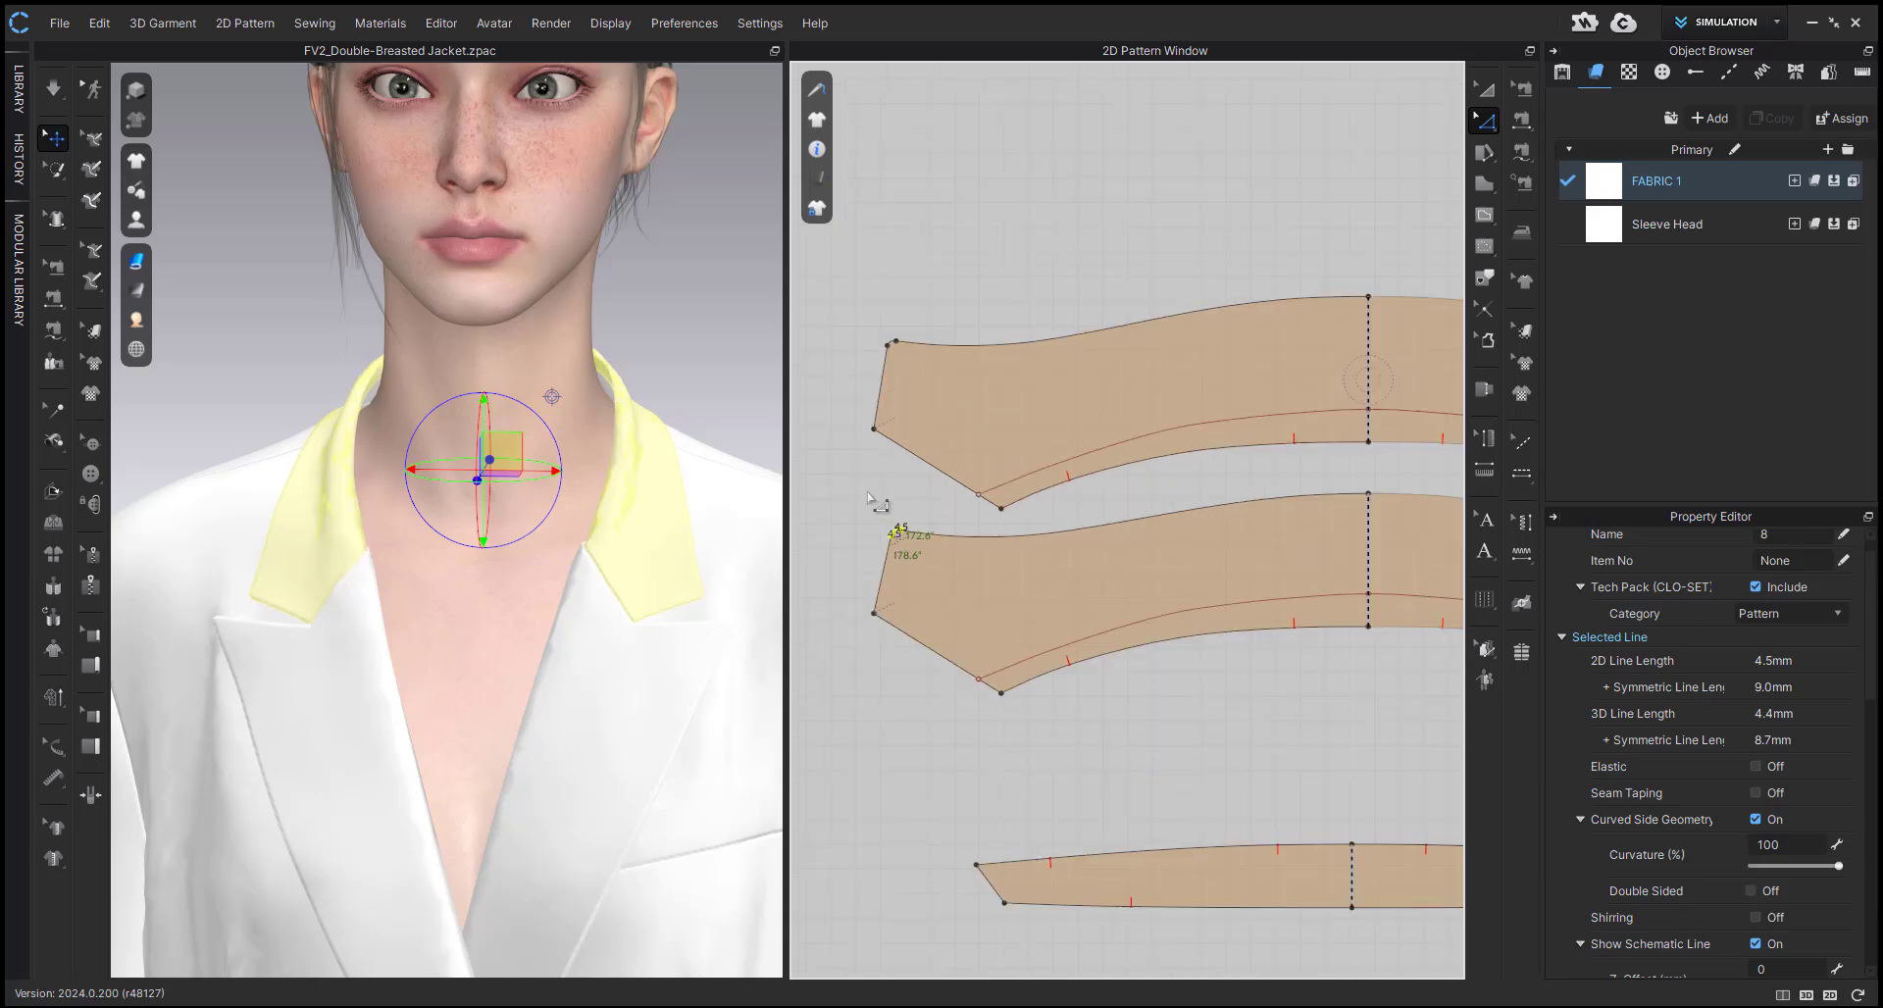
pyautogui.hotkey('ctrl', 'z')
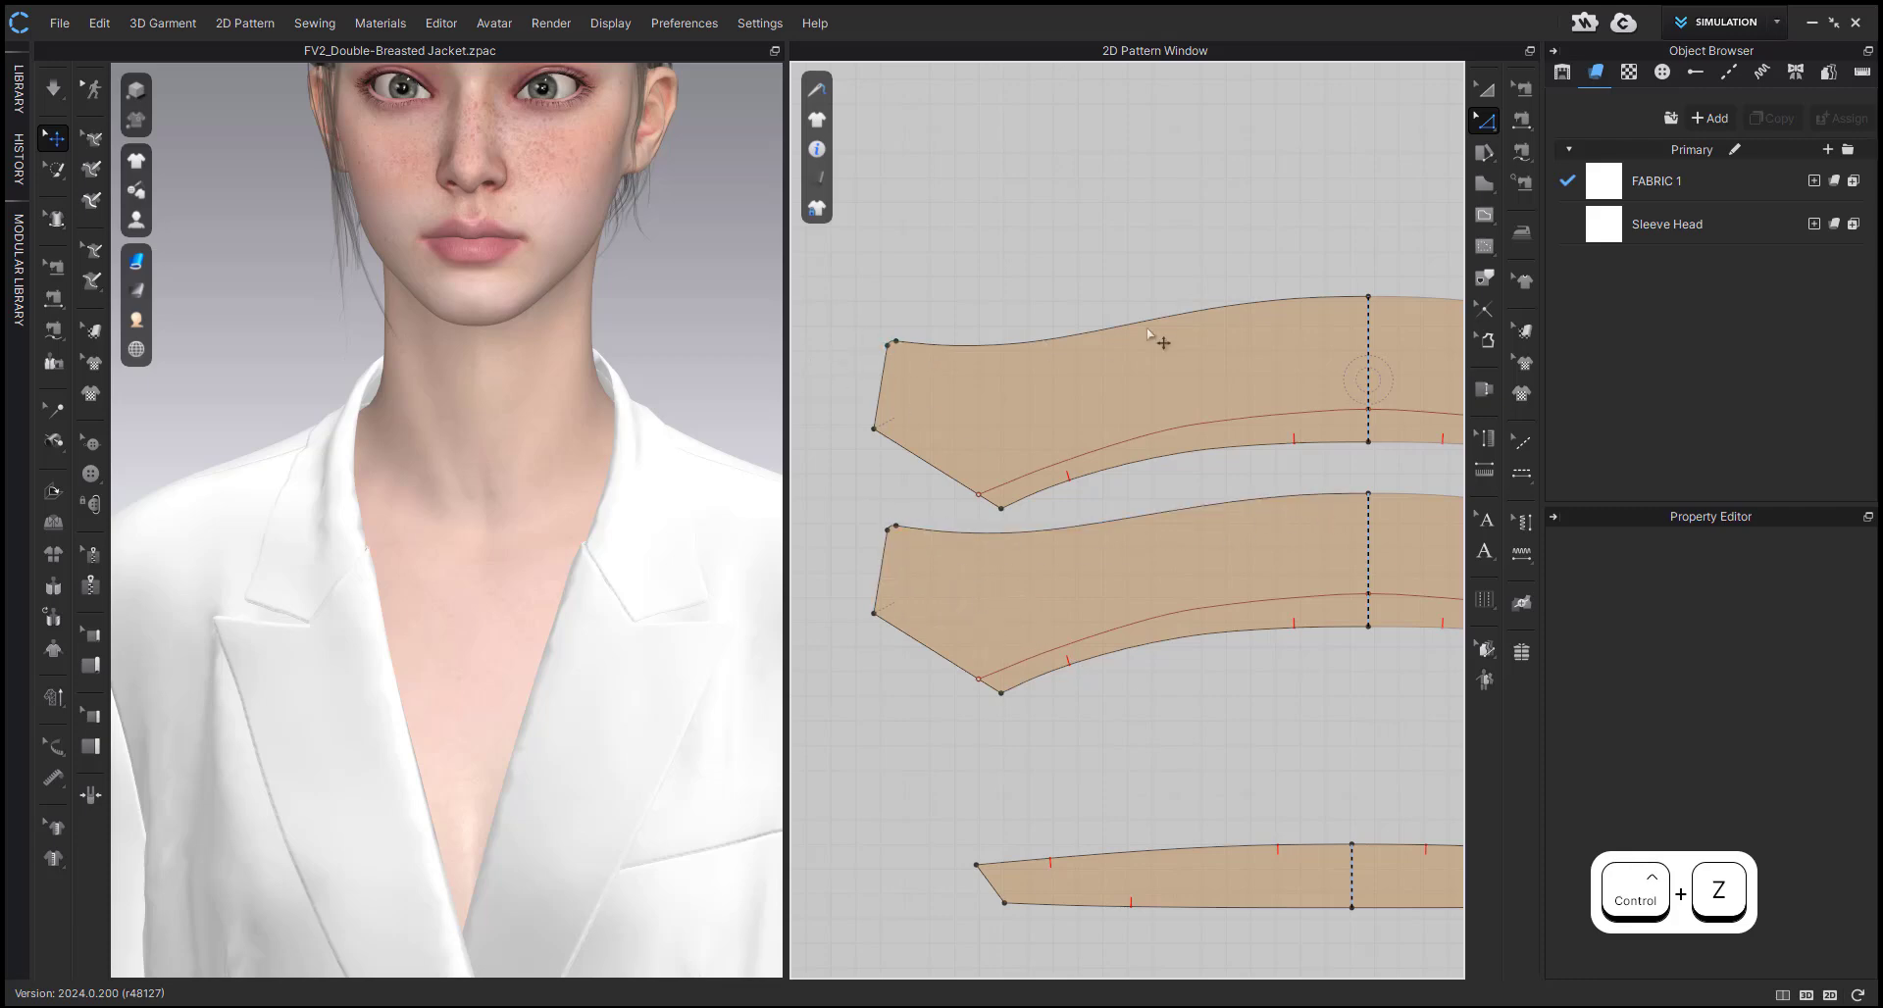
# - Select the under collar pattern to examine it in 3D, and show the hidden top collar again
pyautogui.press('a')
pyautogui.click(1010, 590)
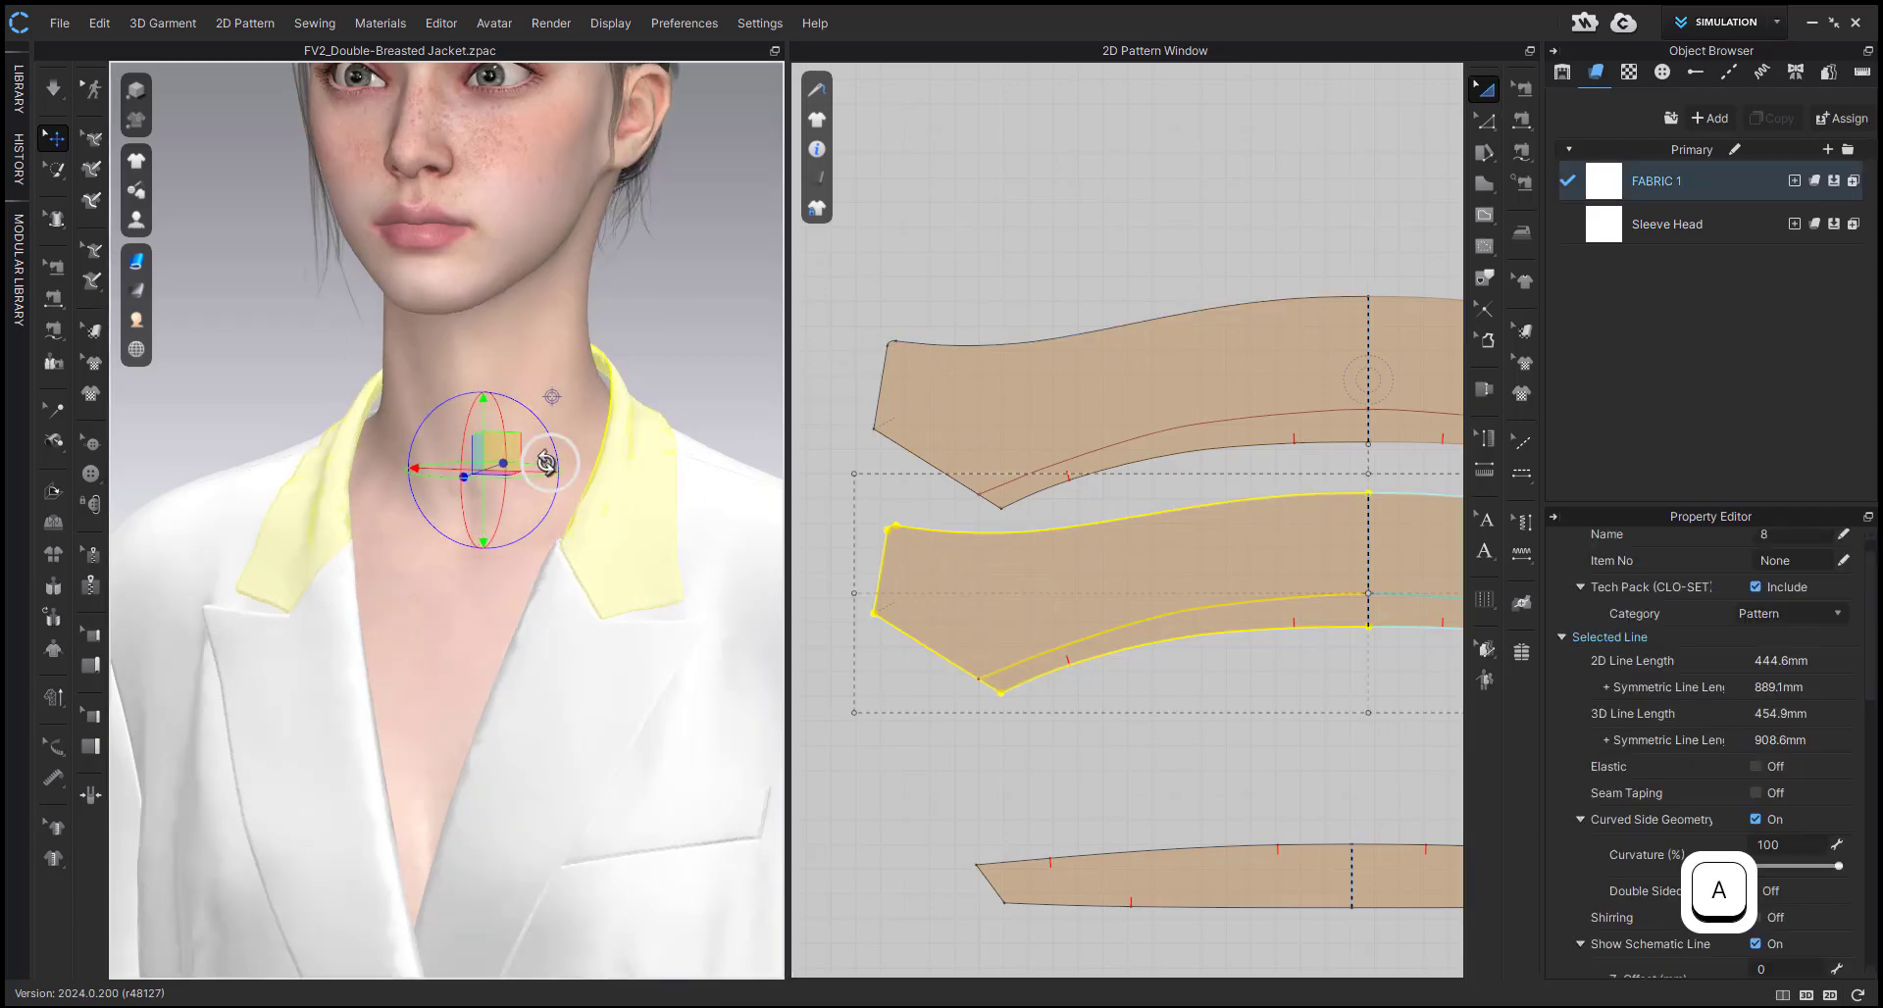
pyautogui.hotkey('shift', 'w')
# - Select the top collar in 3D and compare the collar from the side with that piece hidden and shown
pyautogui.click(640, 524)
pyautogui.moveTo(610, 439); pyautogui.dragTo(626, 351, button='right')
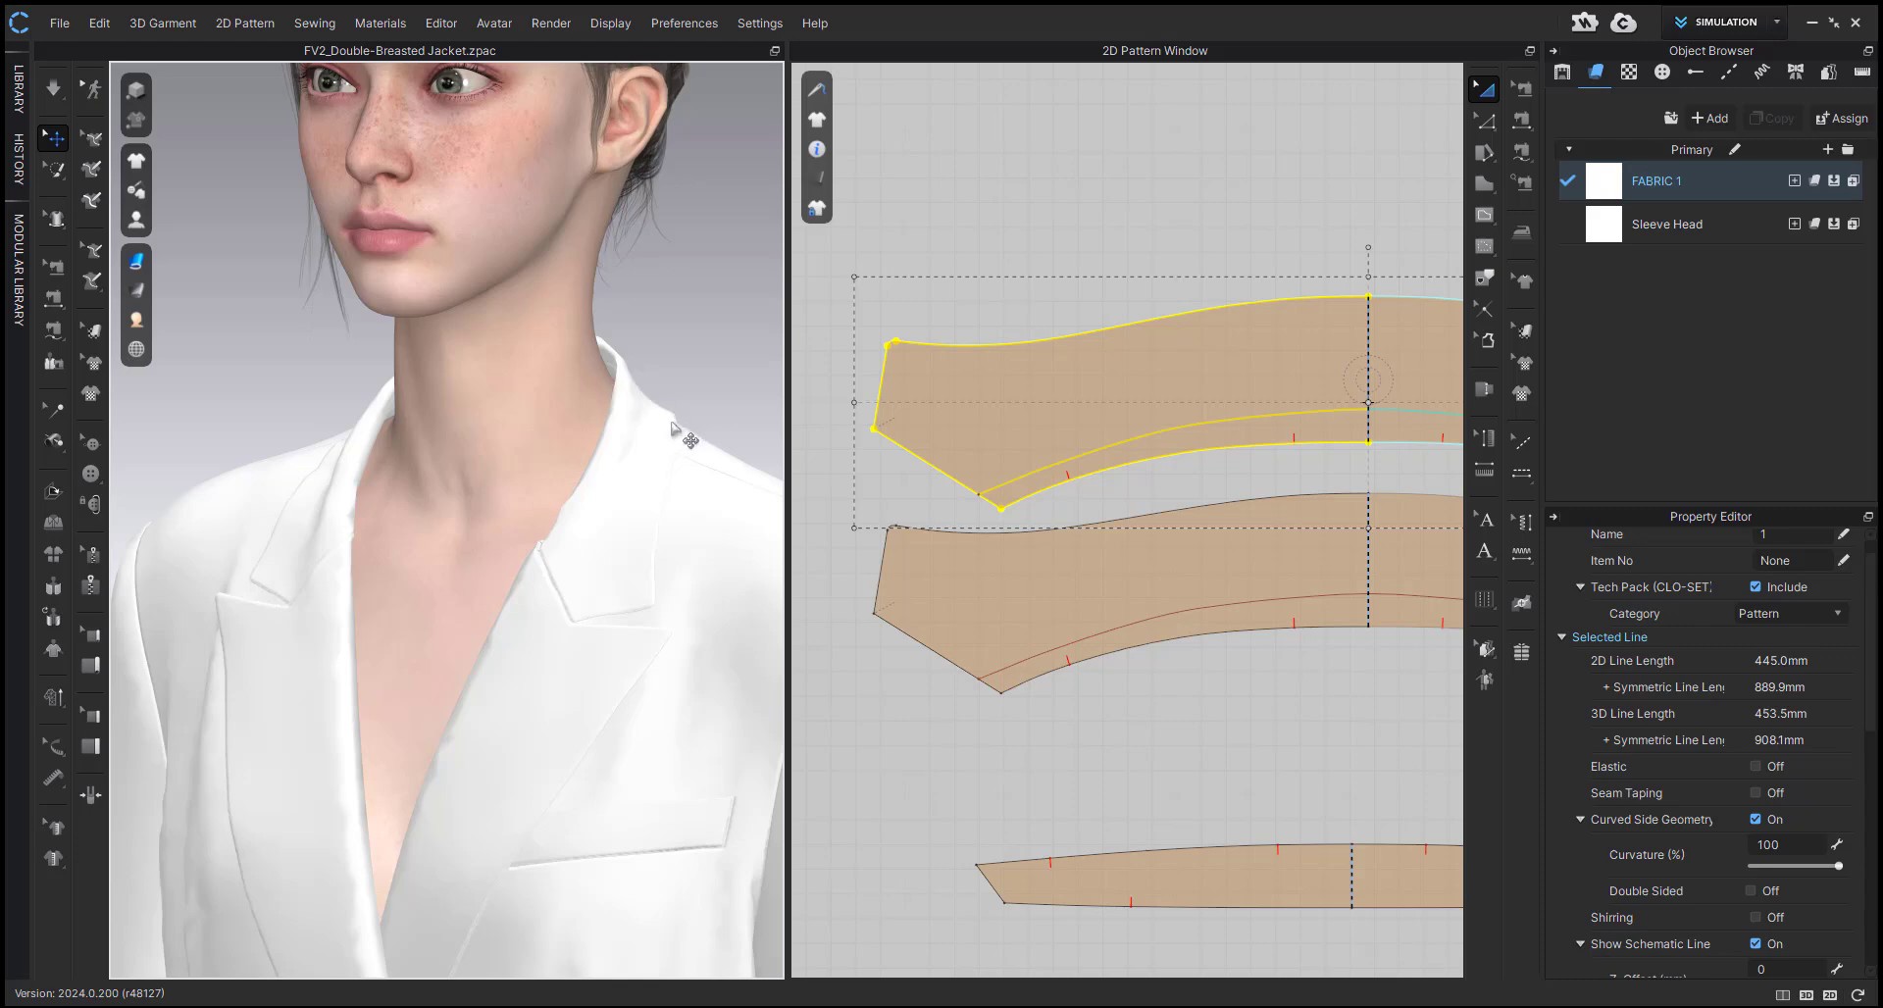
pyautogui.scroll(4, 643, 490)
pyautogui.hotkey('shift', 'w')
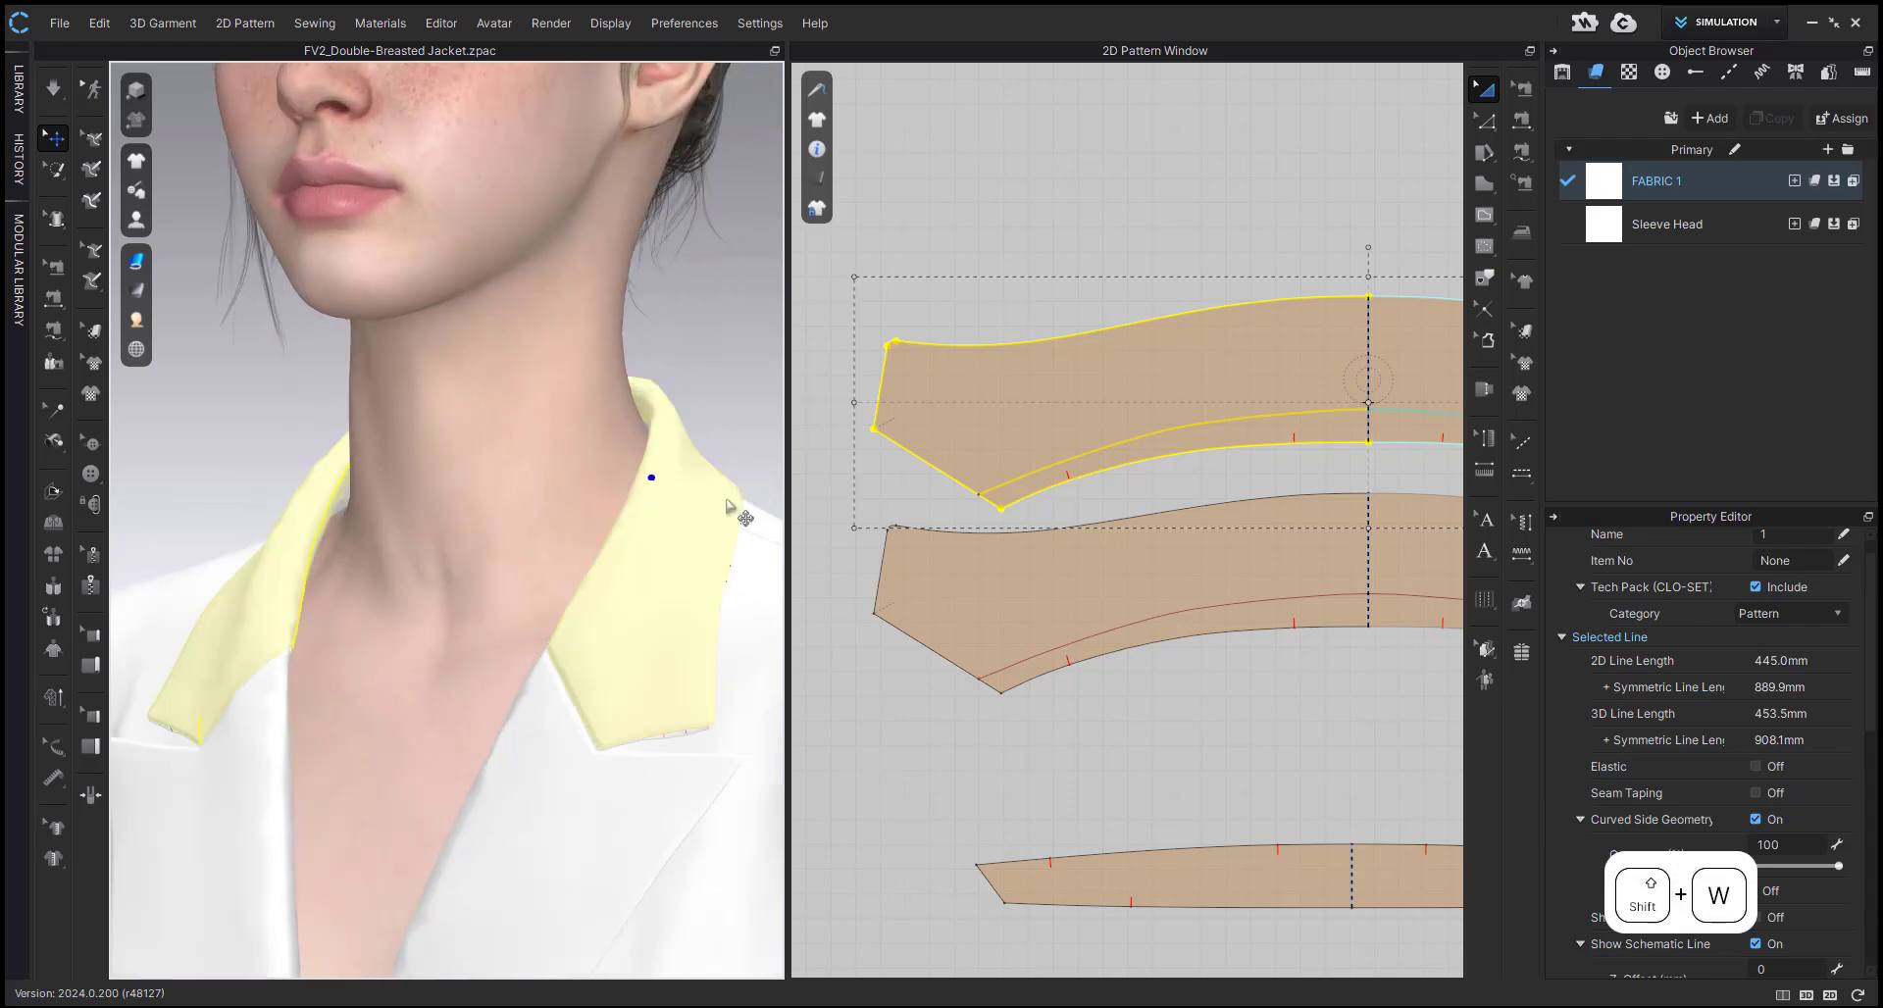
pyautogui.click(679, 393)
pyautogui.click(730, 308)
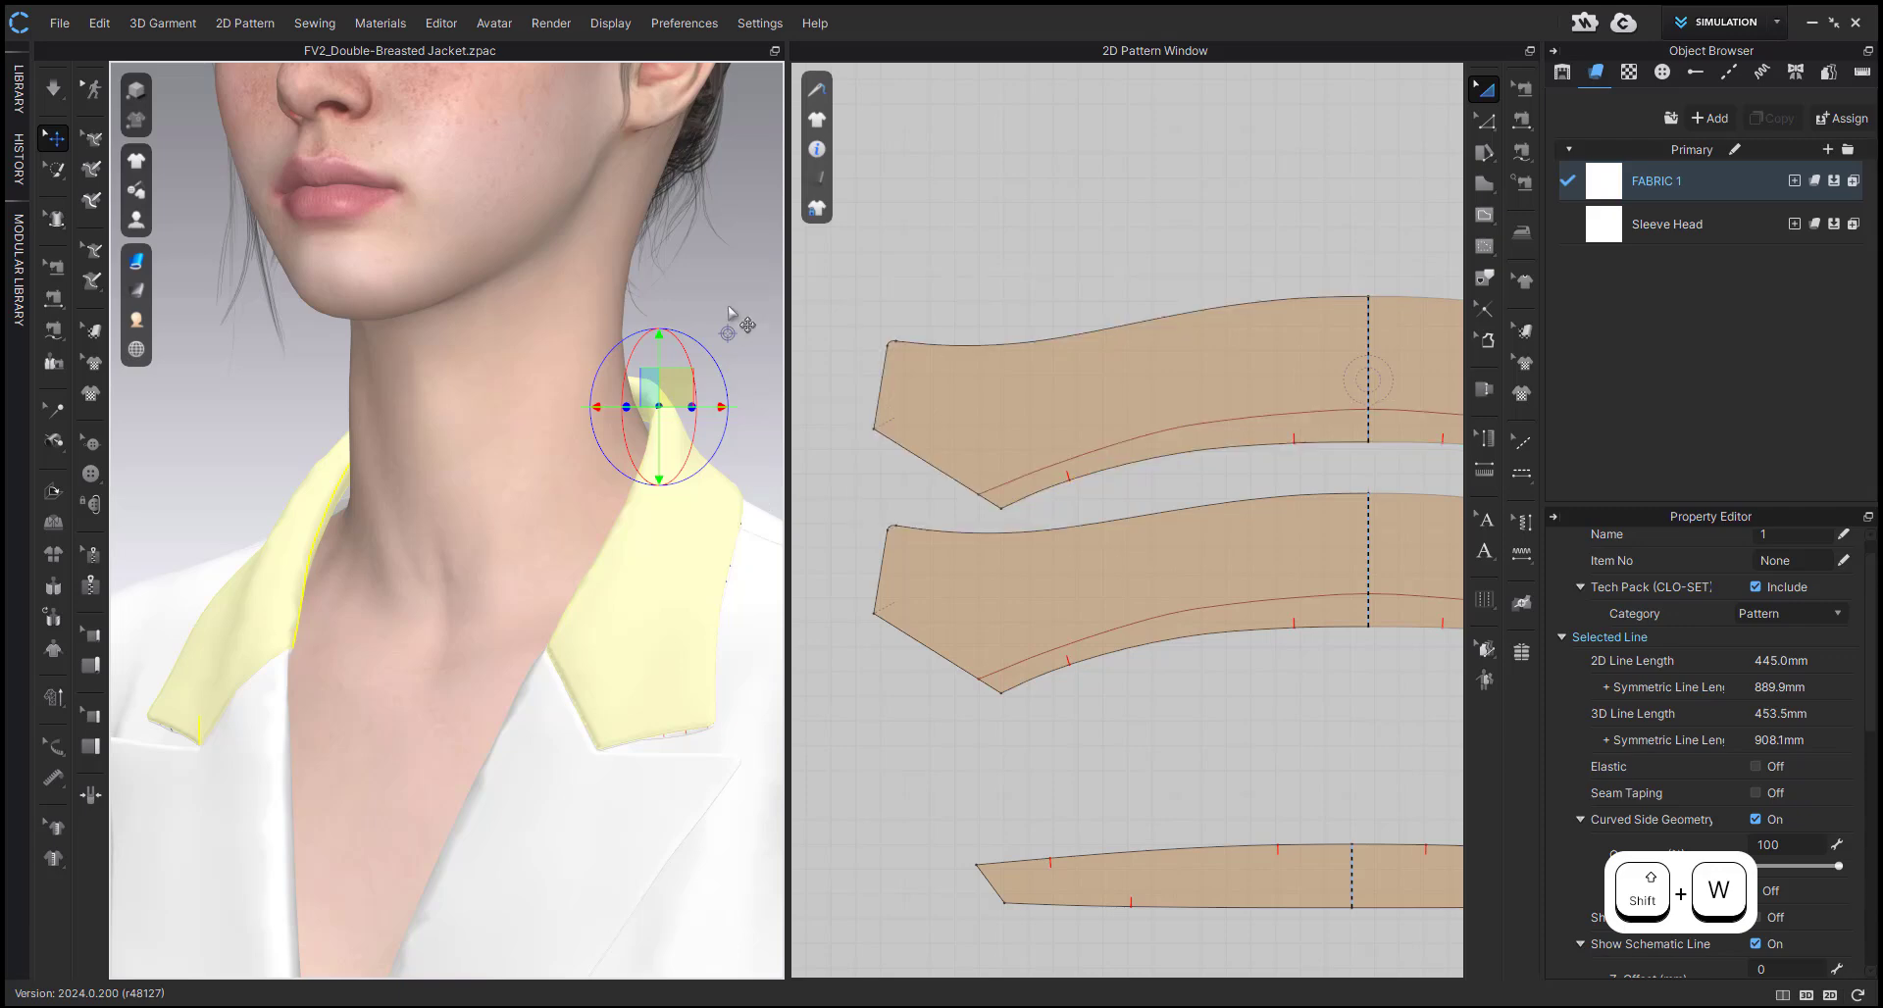
pyautogui.click(676, 459)
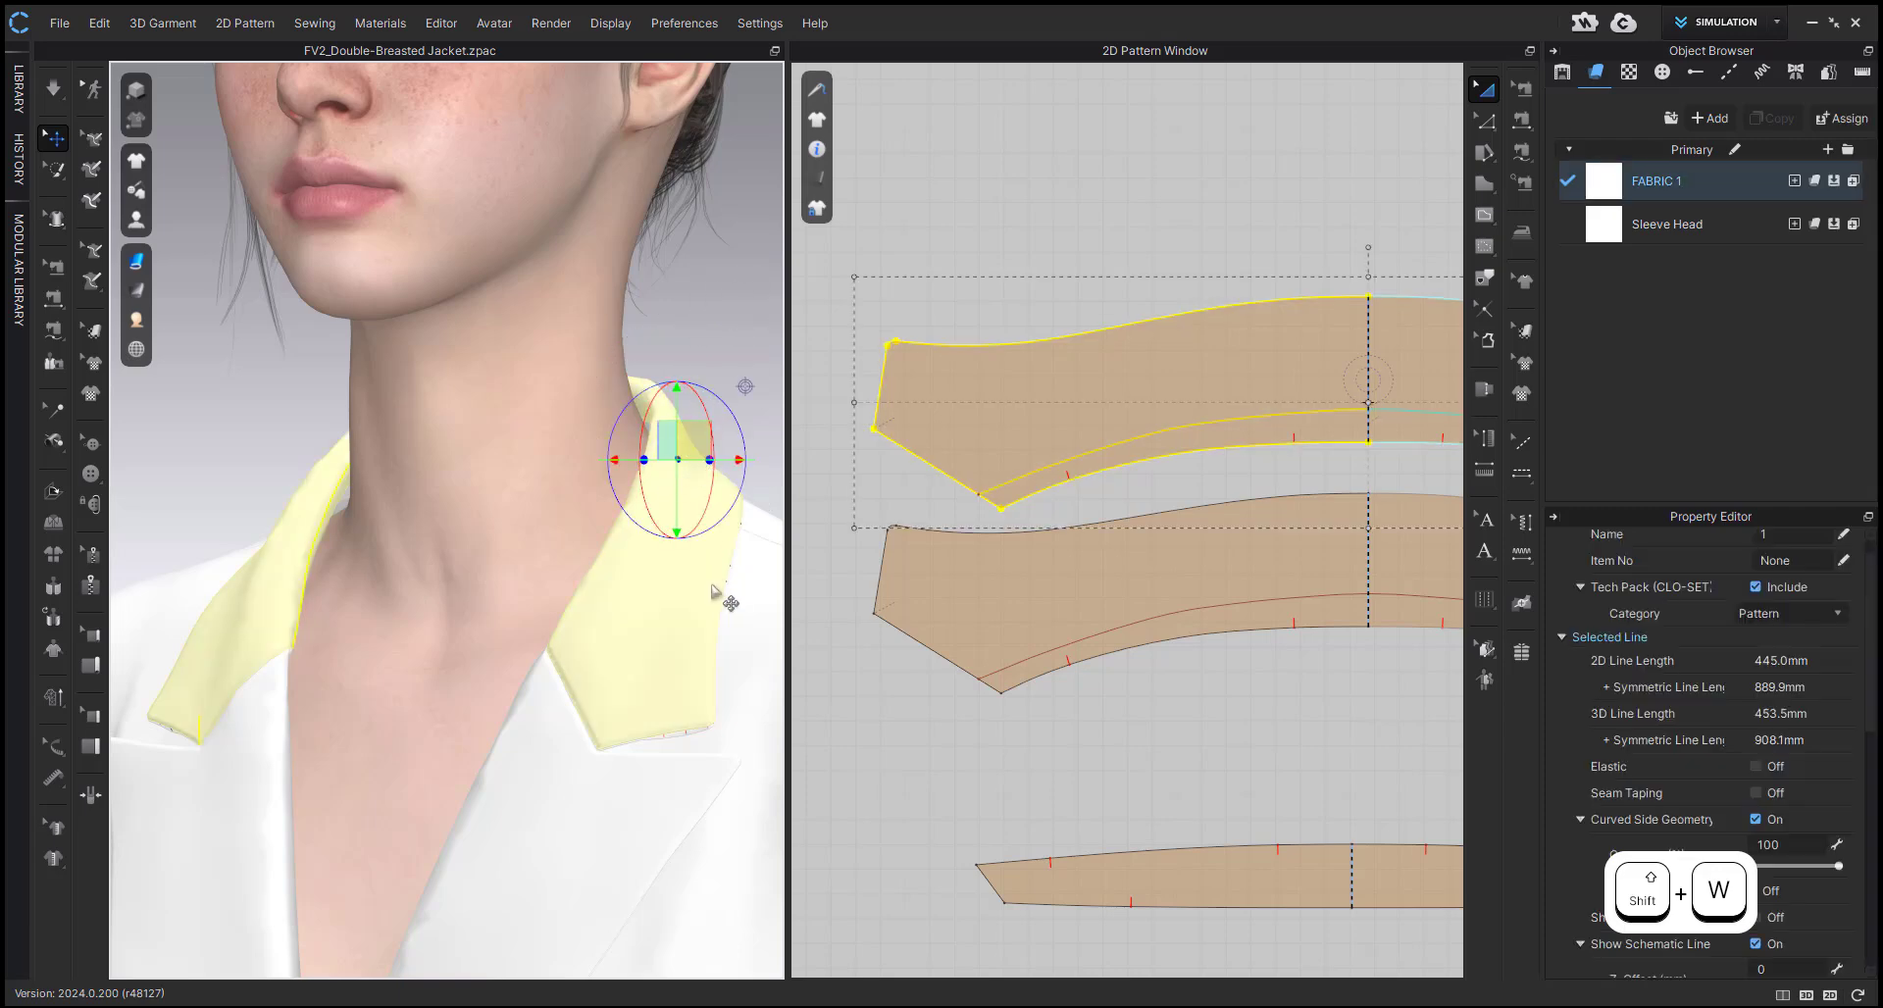
pyautogui.moveTo(713, 588); pyautogui.dragTo(672, 573, button='right')
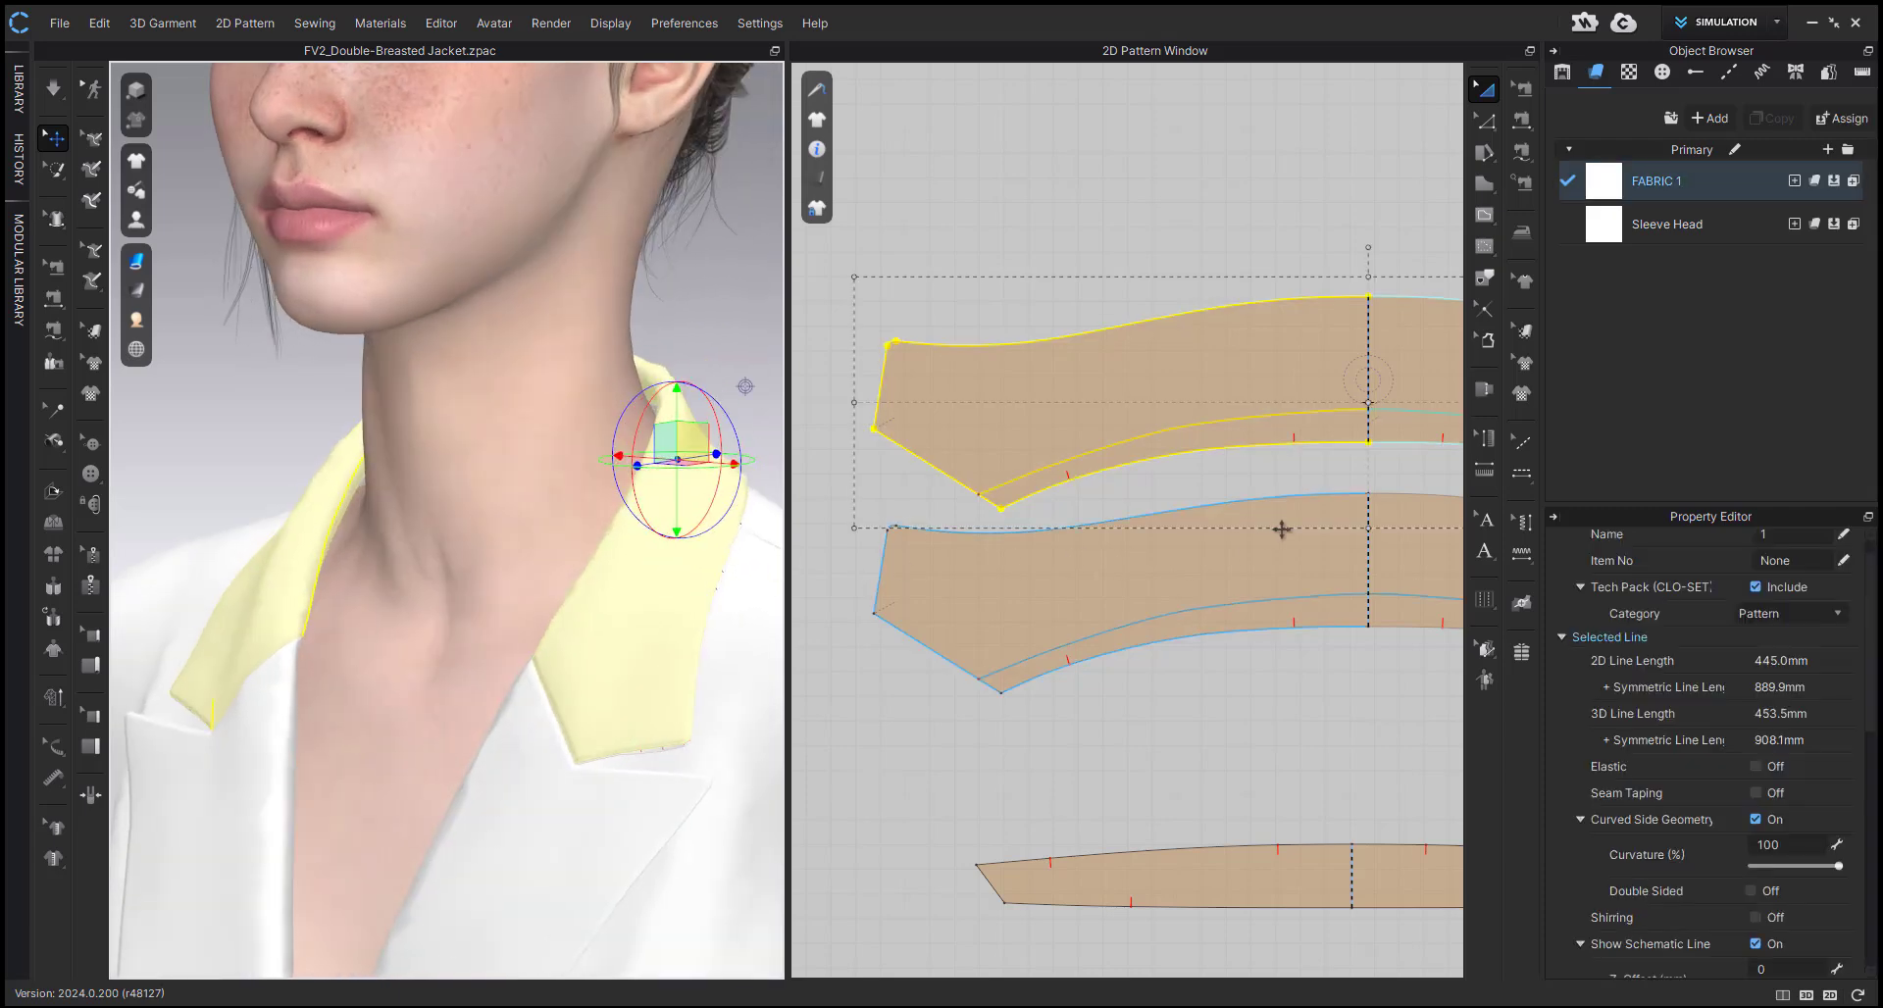
# - Examine the under collar in 3D with the top collar hidden, clear the selection, and show all pieces again
pyautogui.click(1341, 484)
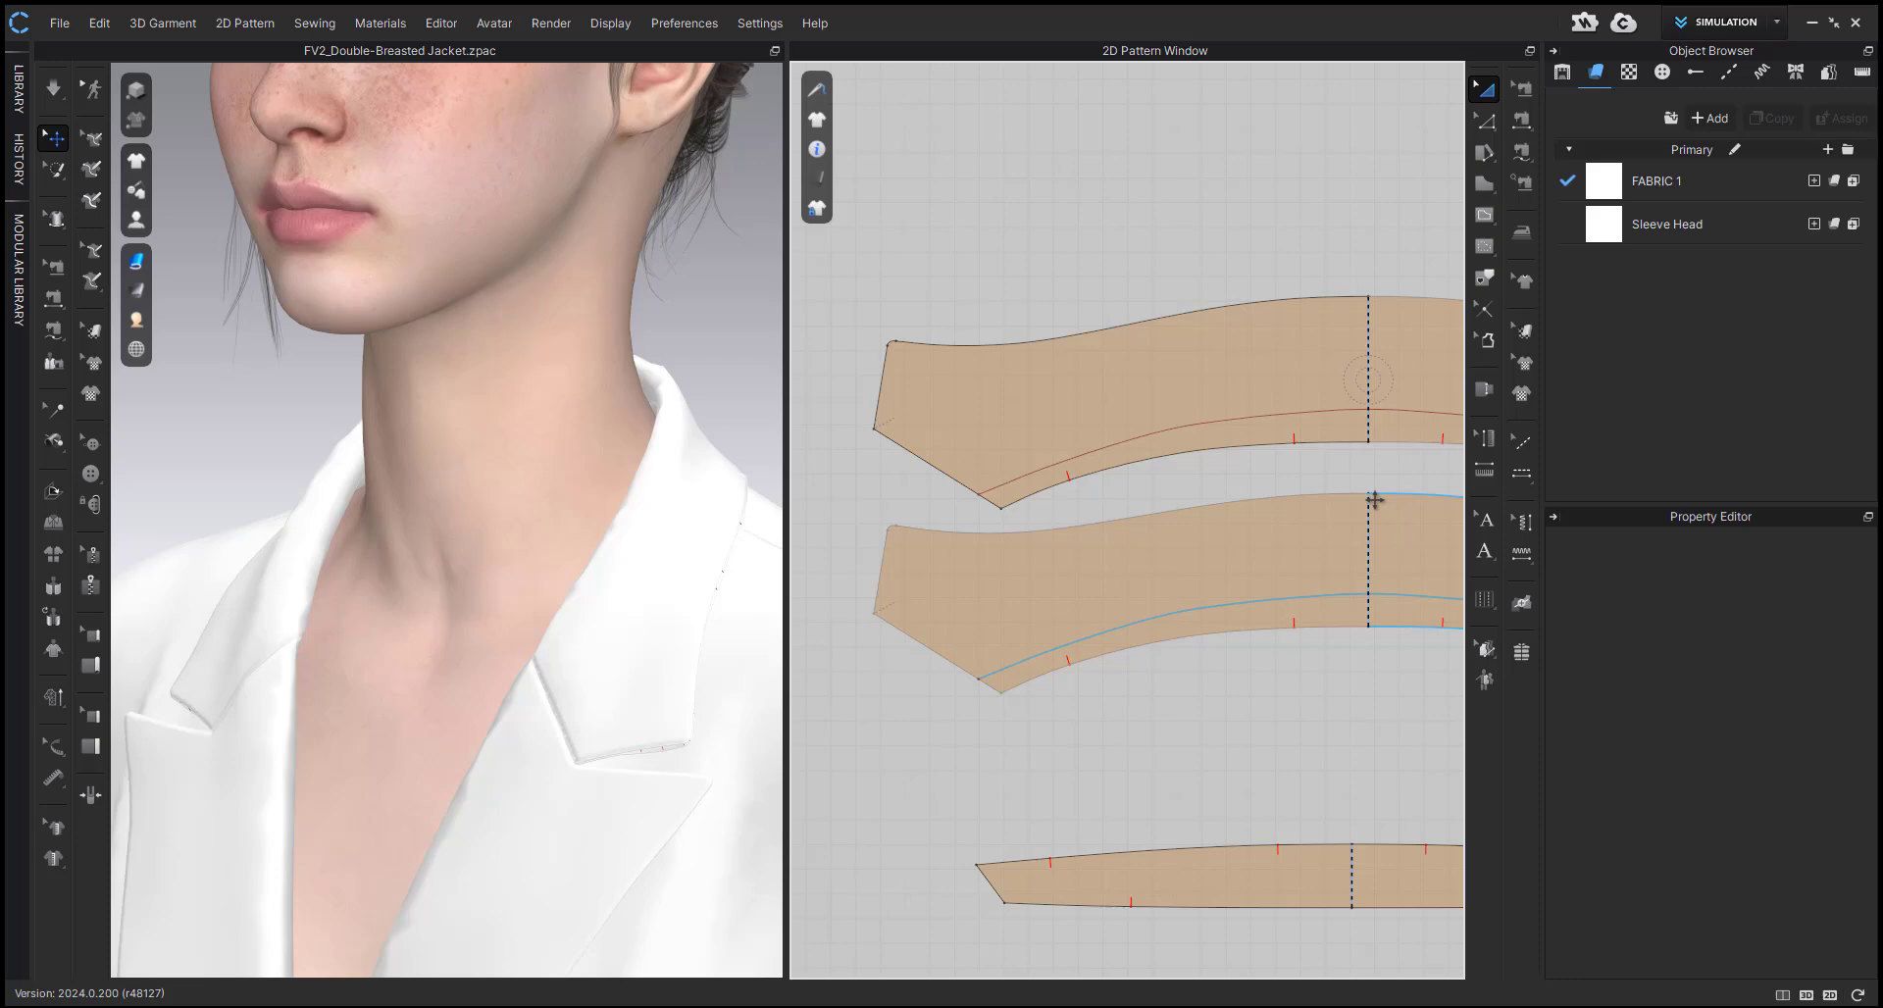
pyautogui.click(1327, 531)
pyautogui.hotkey('shift', 'q')
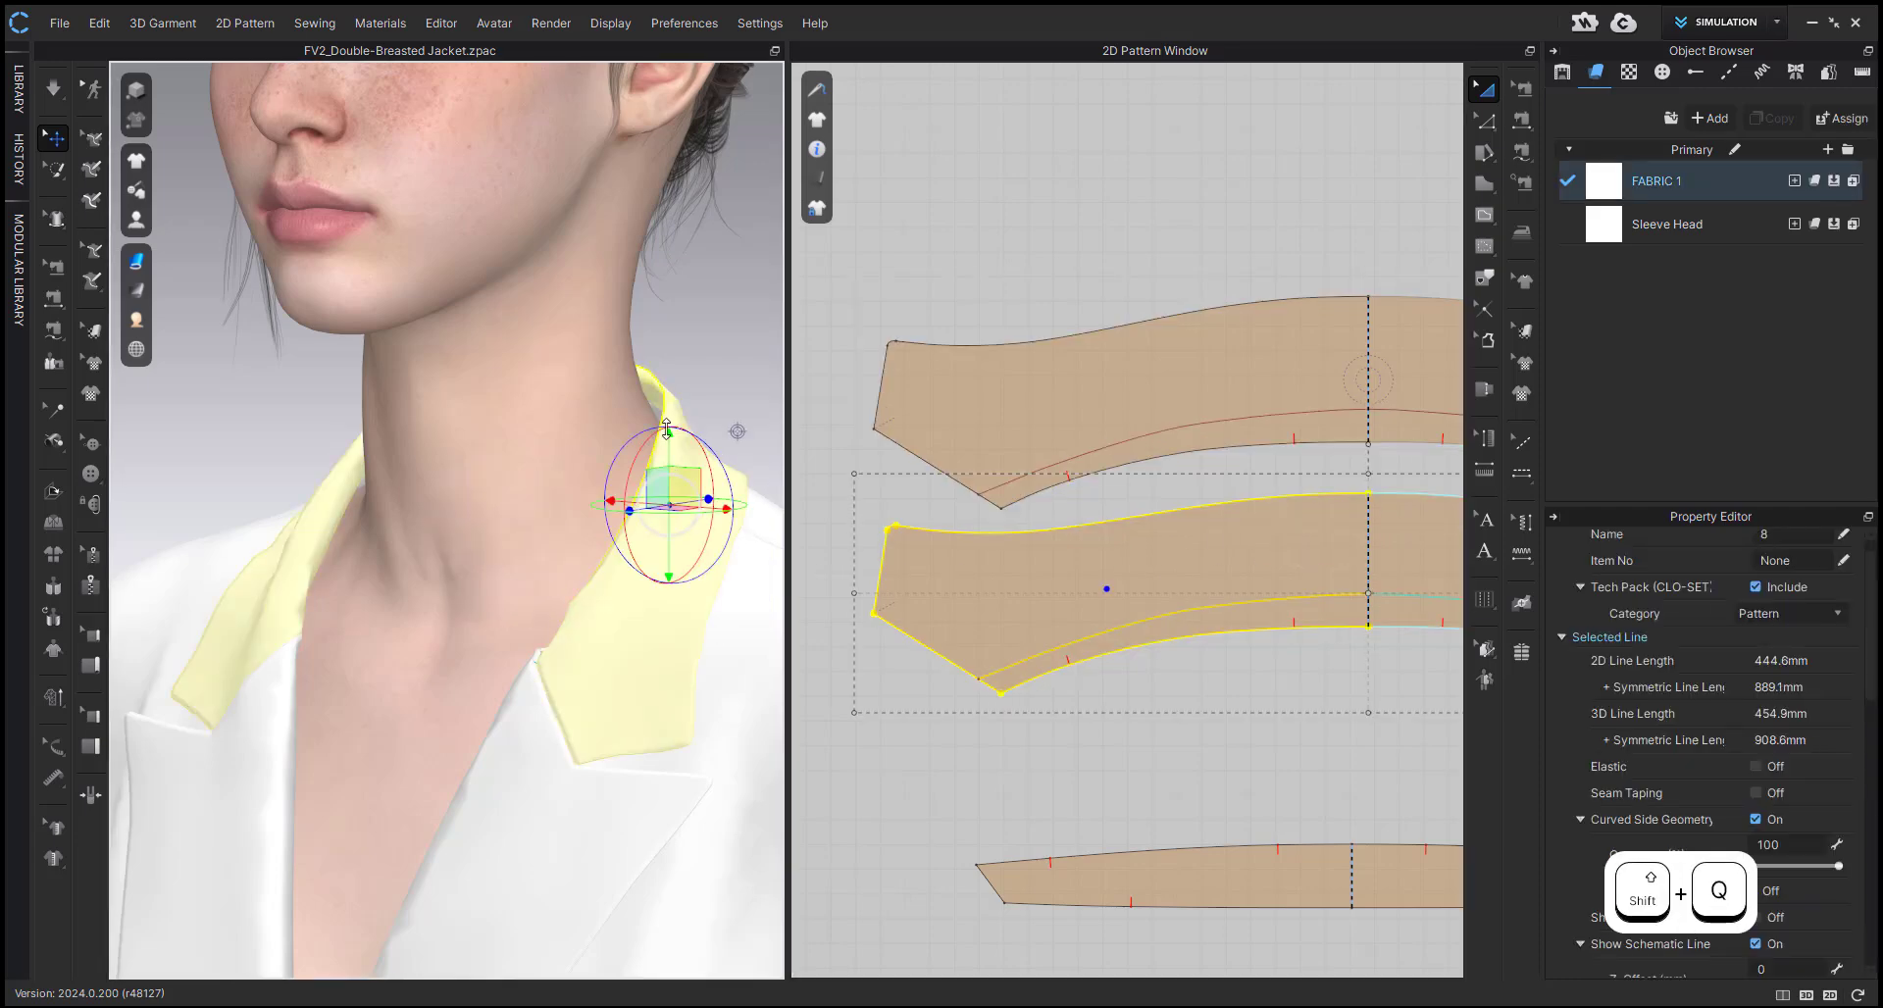
pyautogui.click(1020, 612)
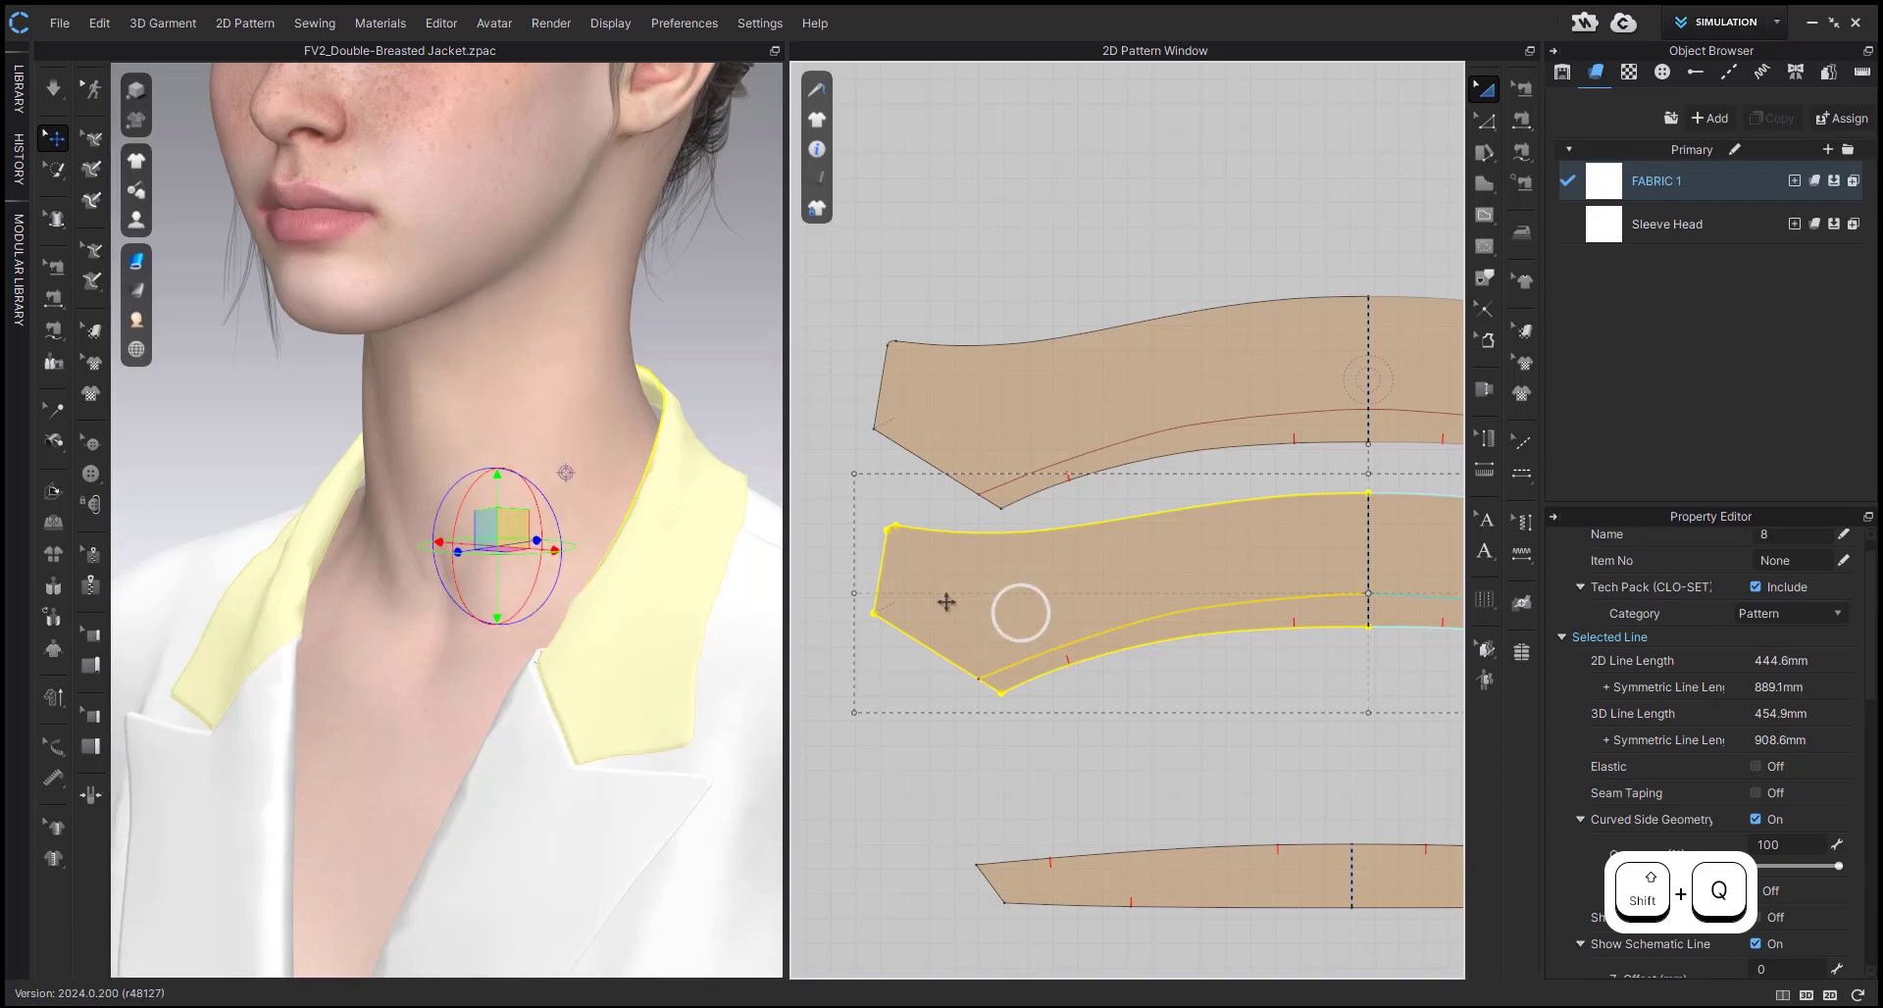
pyautogui.click(890, 753)
pyautogui.hotkey('shift', 'w')
# - Compare the under collar and top collar on the jacket by selecting each piece in turn
pyautogui.moveTo(576, 638); pyautogui.dragTo(534, 675, button='right')
pyautogui.scroll(-3, 634, 641)
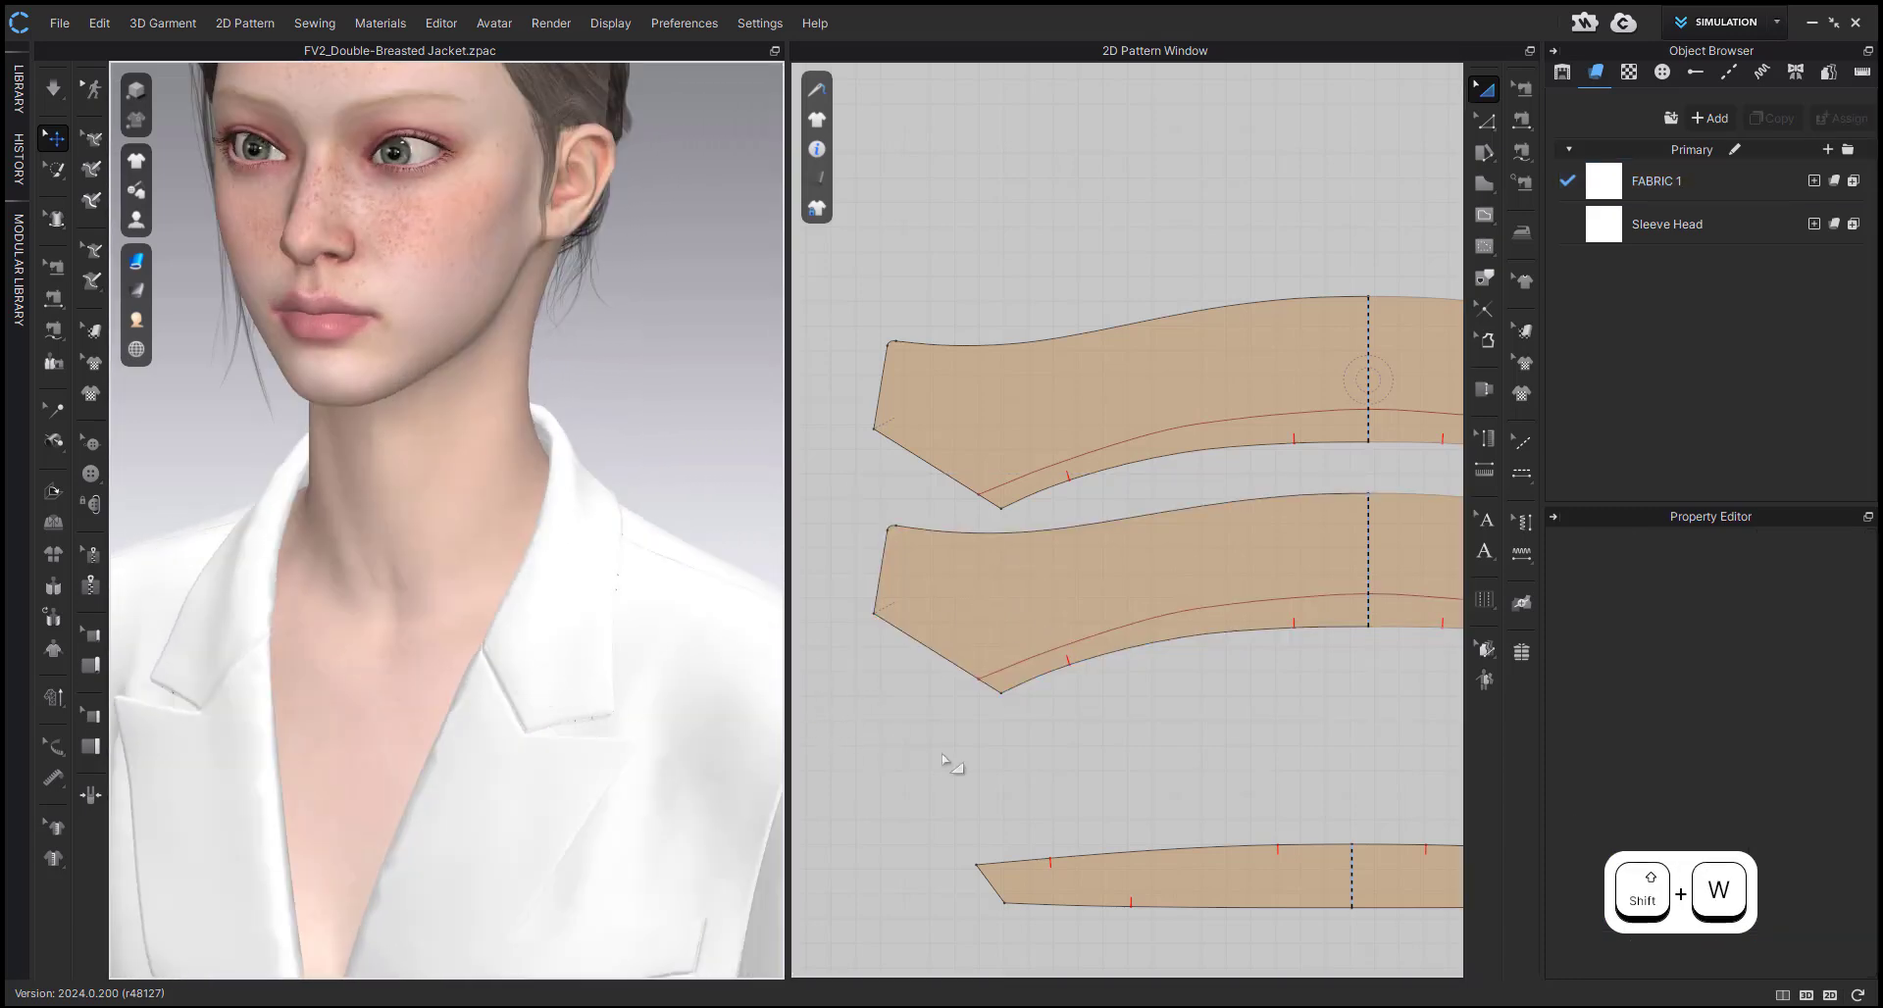
pyautogui.scroll(-3, 925, 706)
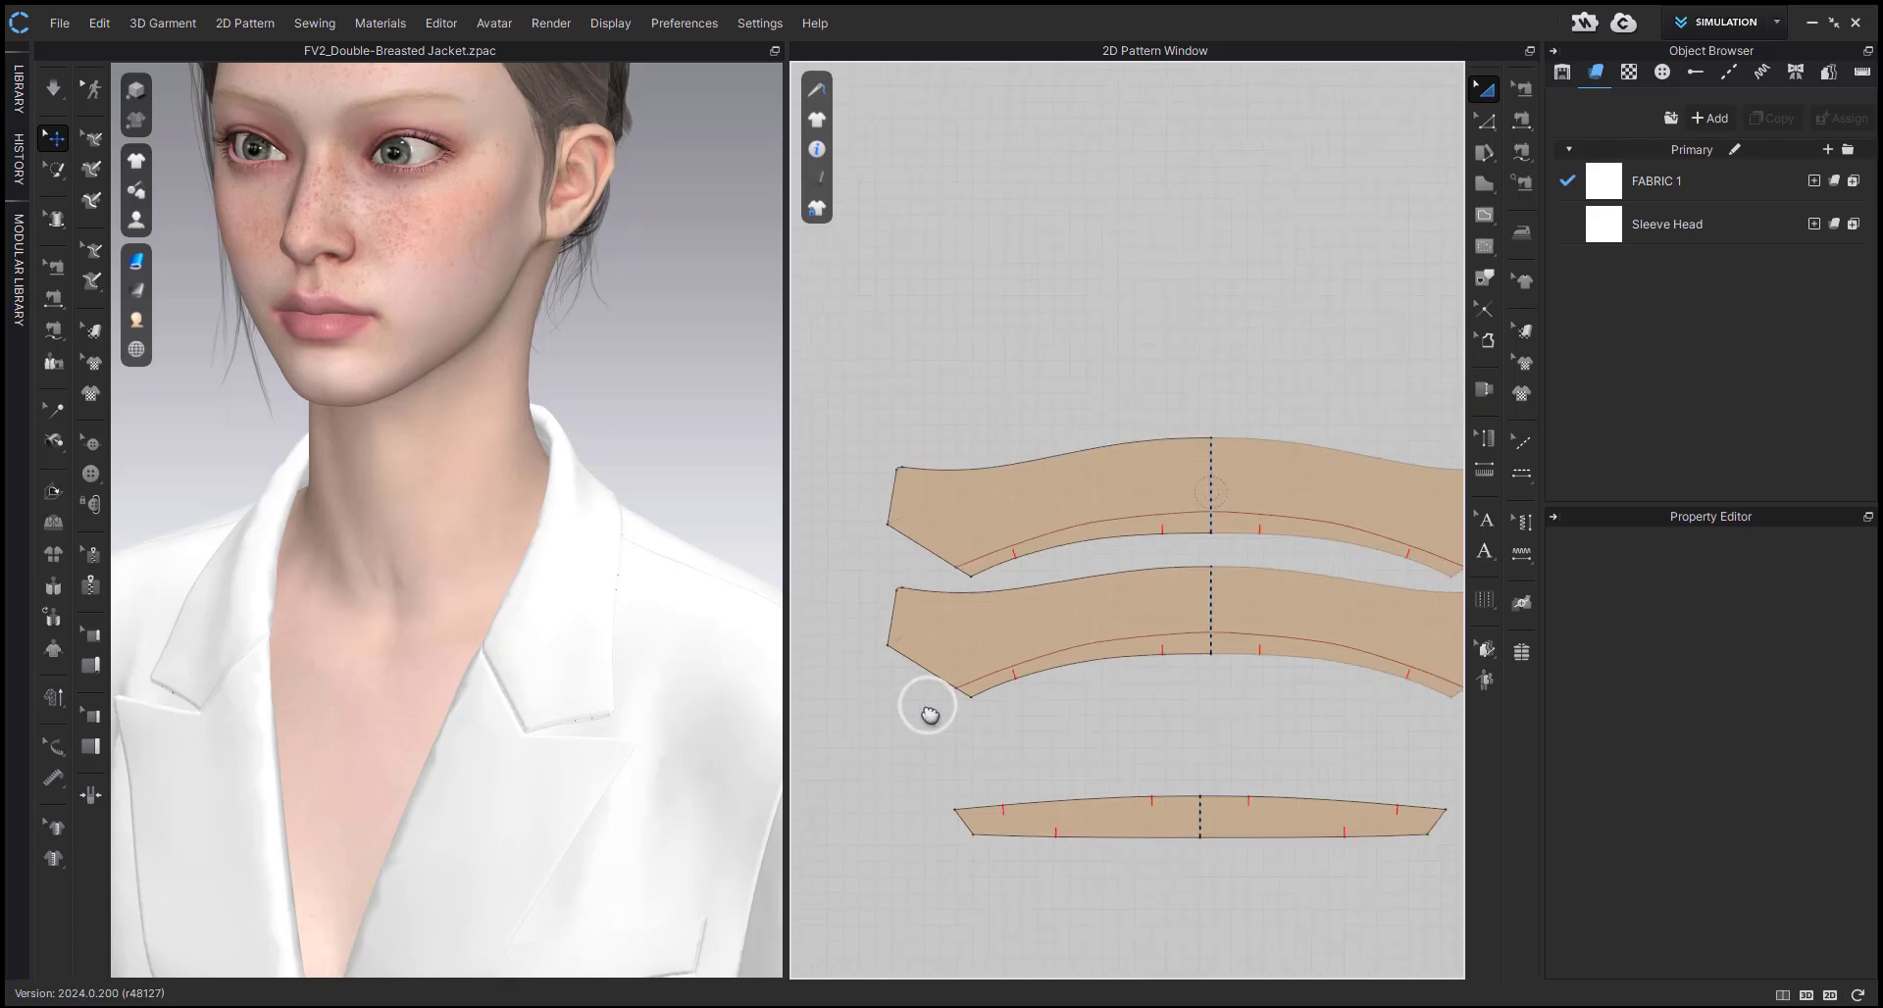
pyautogui.click(1056, 621)
pyautogui.click(1094, 614)
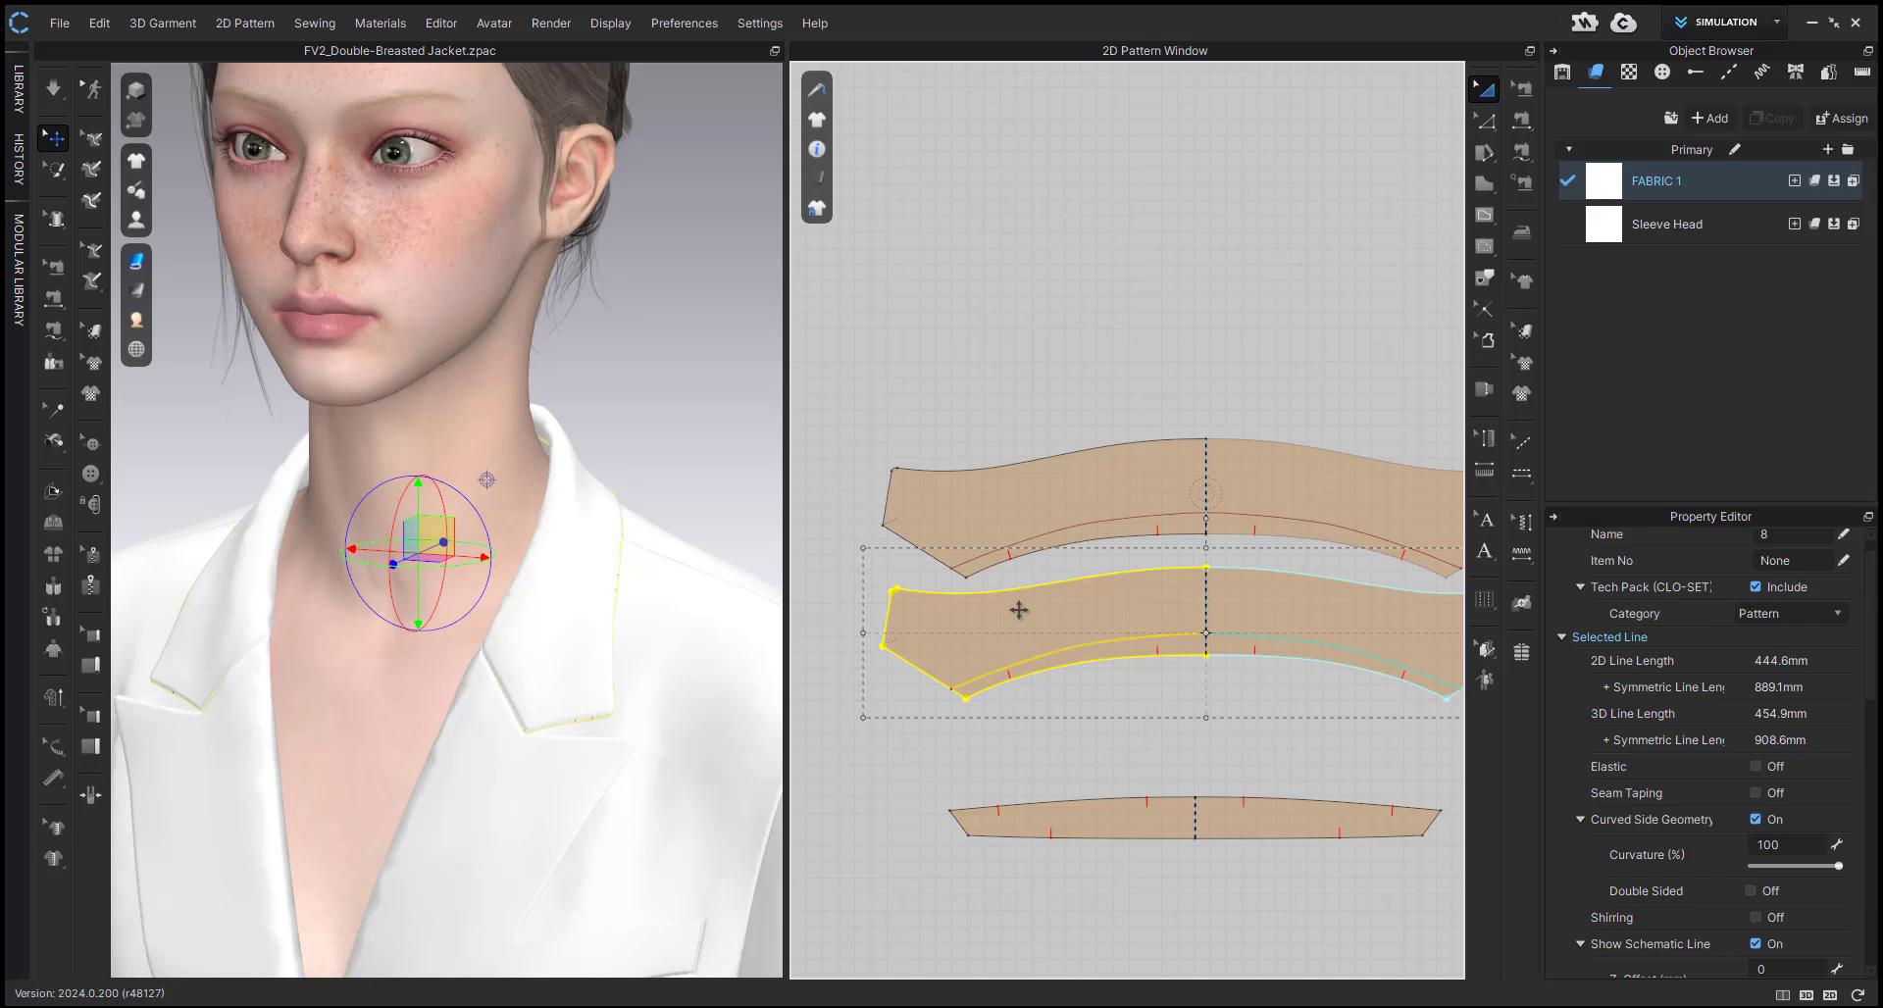
pyautogui.click(1029, 708)
pyautogui.moveTo(664, 675); pyautogui.dragTo(707, 576, button='middle')
pyautogui.click(615, 541)
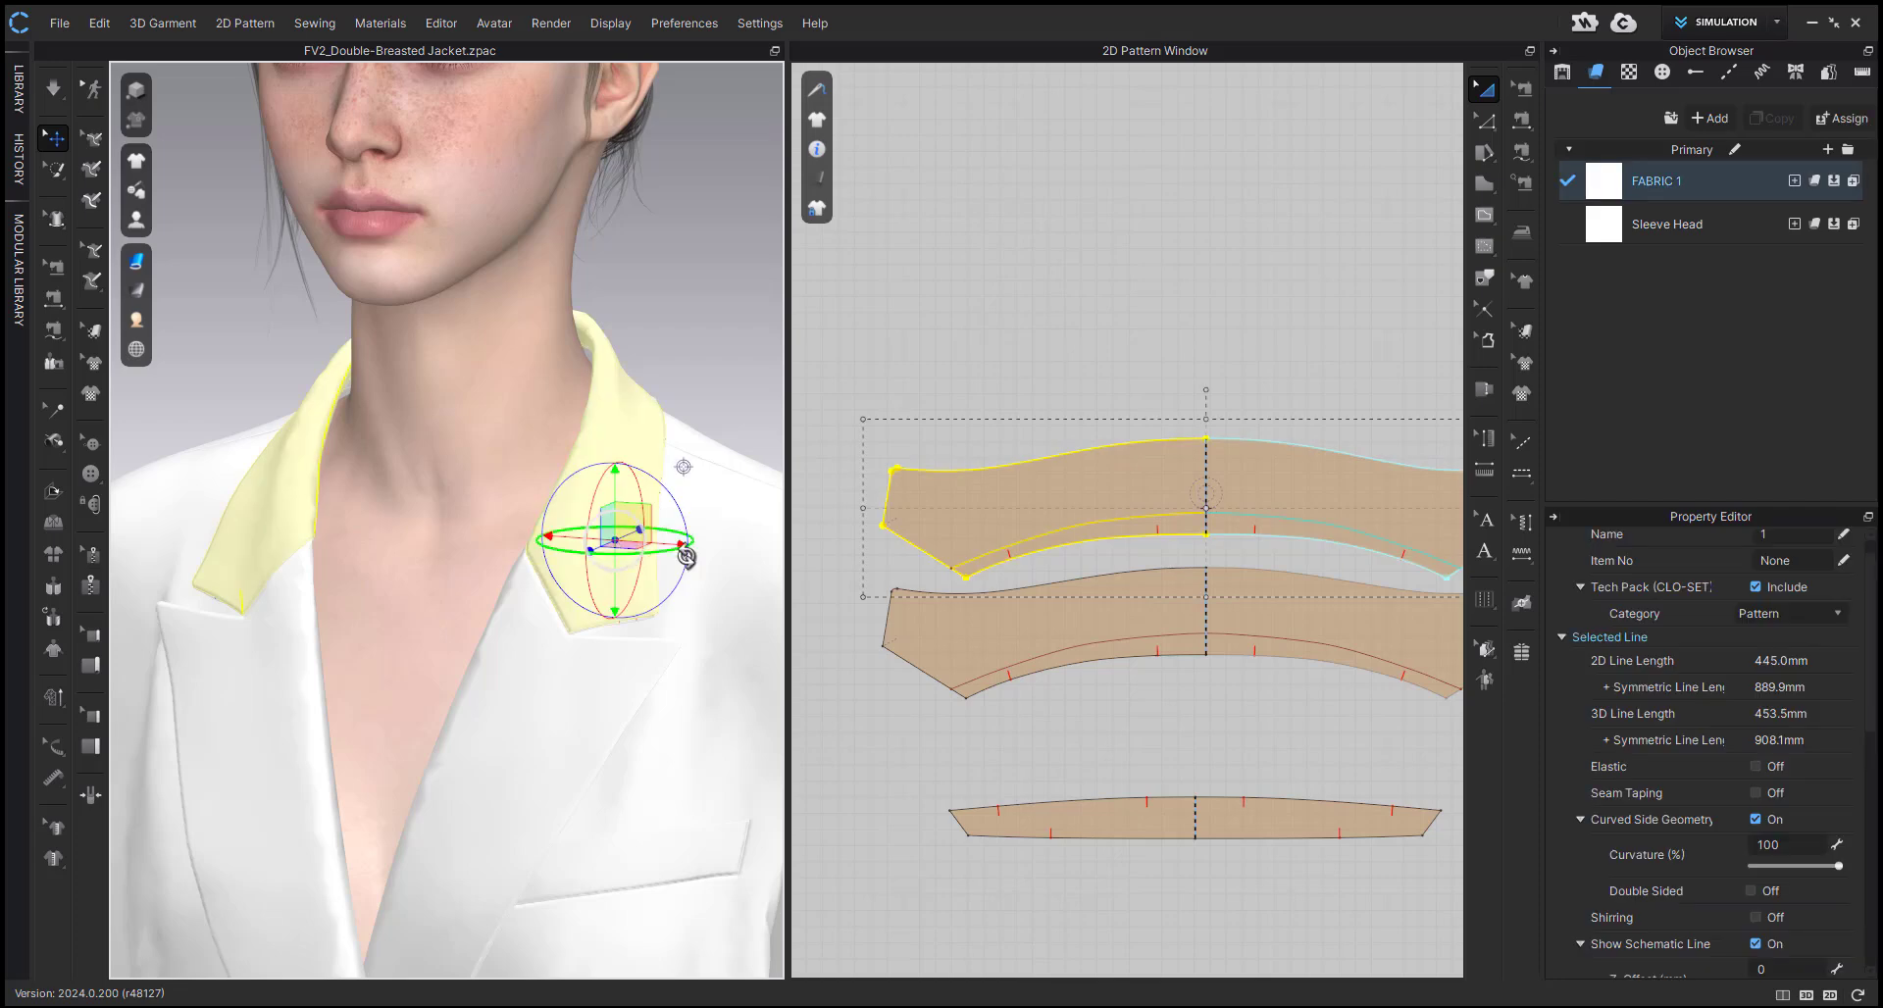
pyautogui.click(1003, 626)
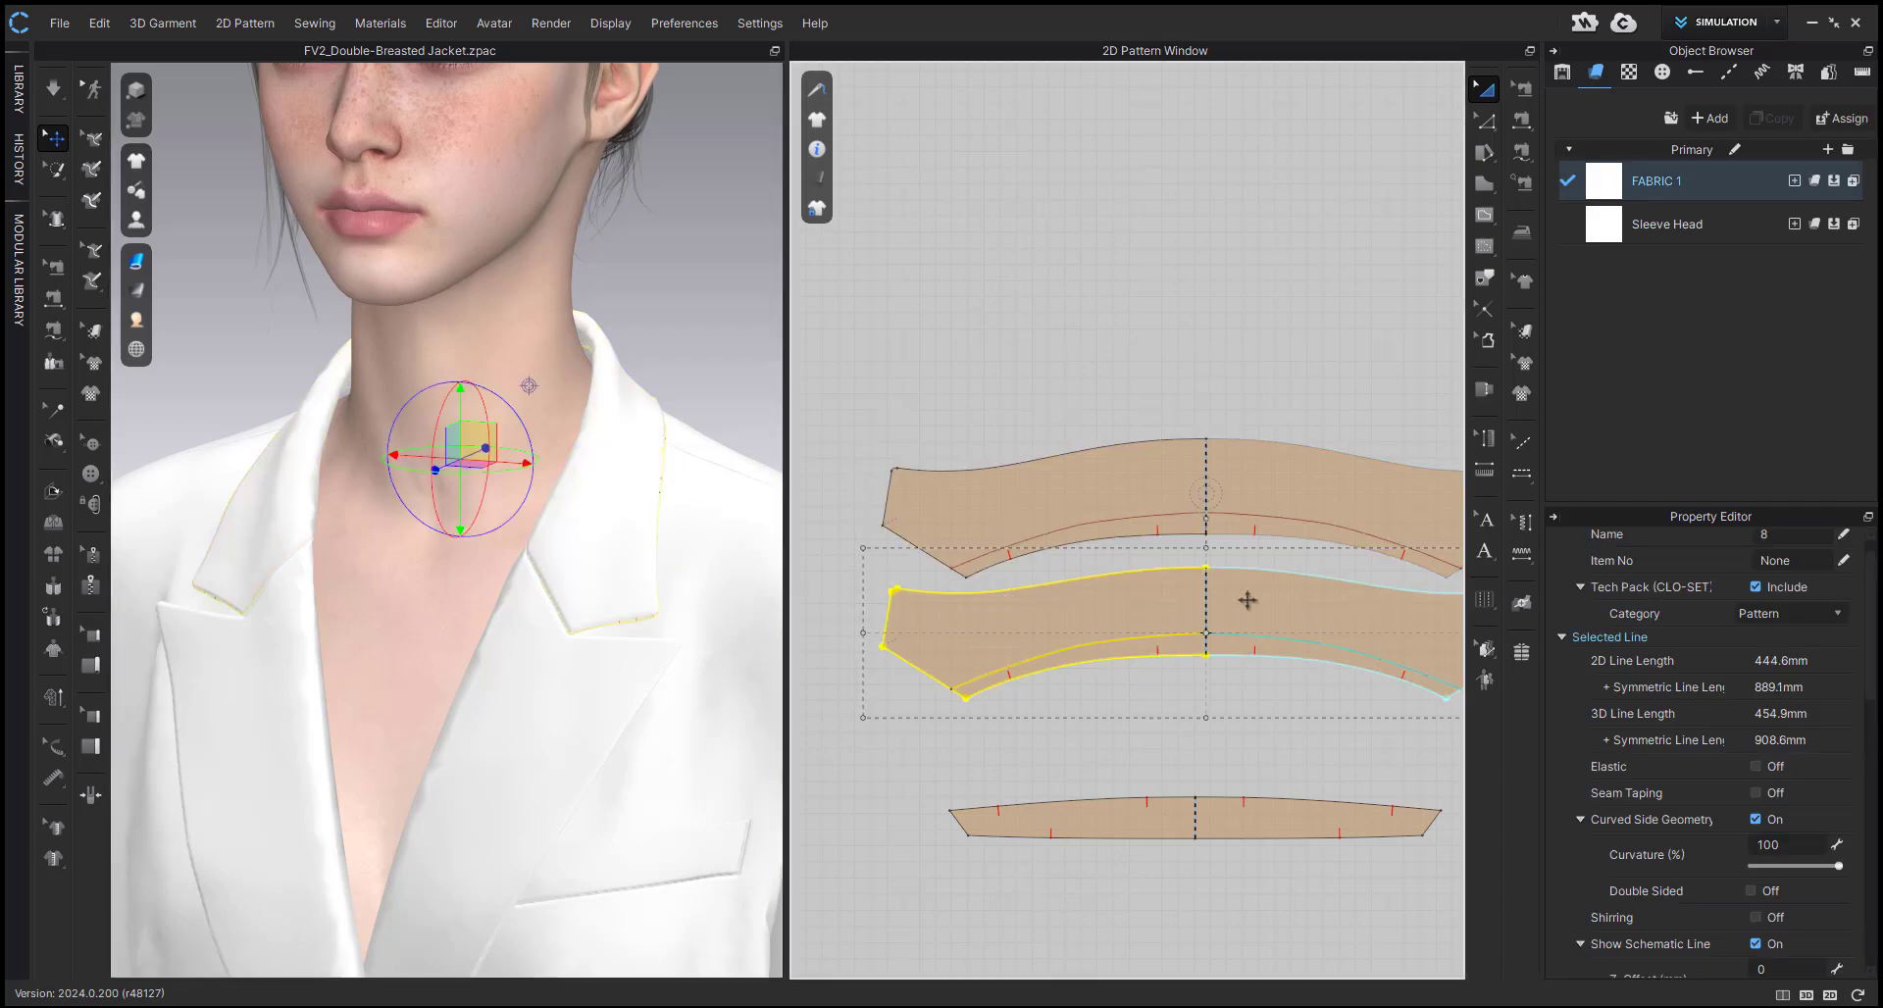
# - Delete the under collar pattern lying below the top collar
pyautogui.click(950, 484)
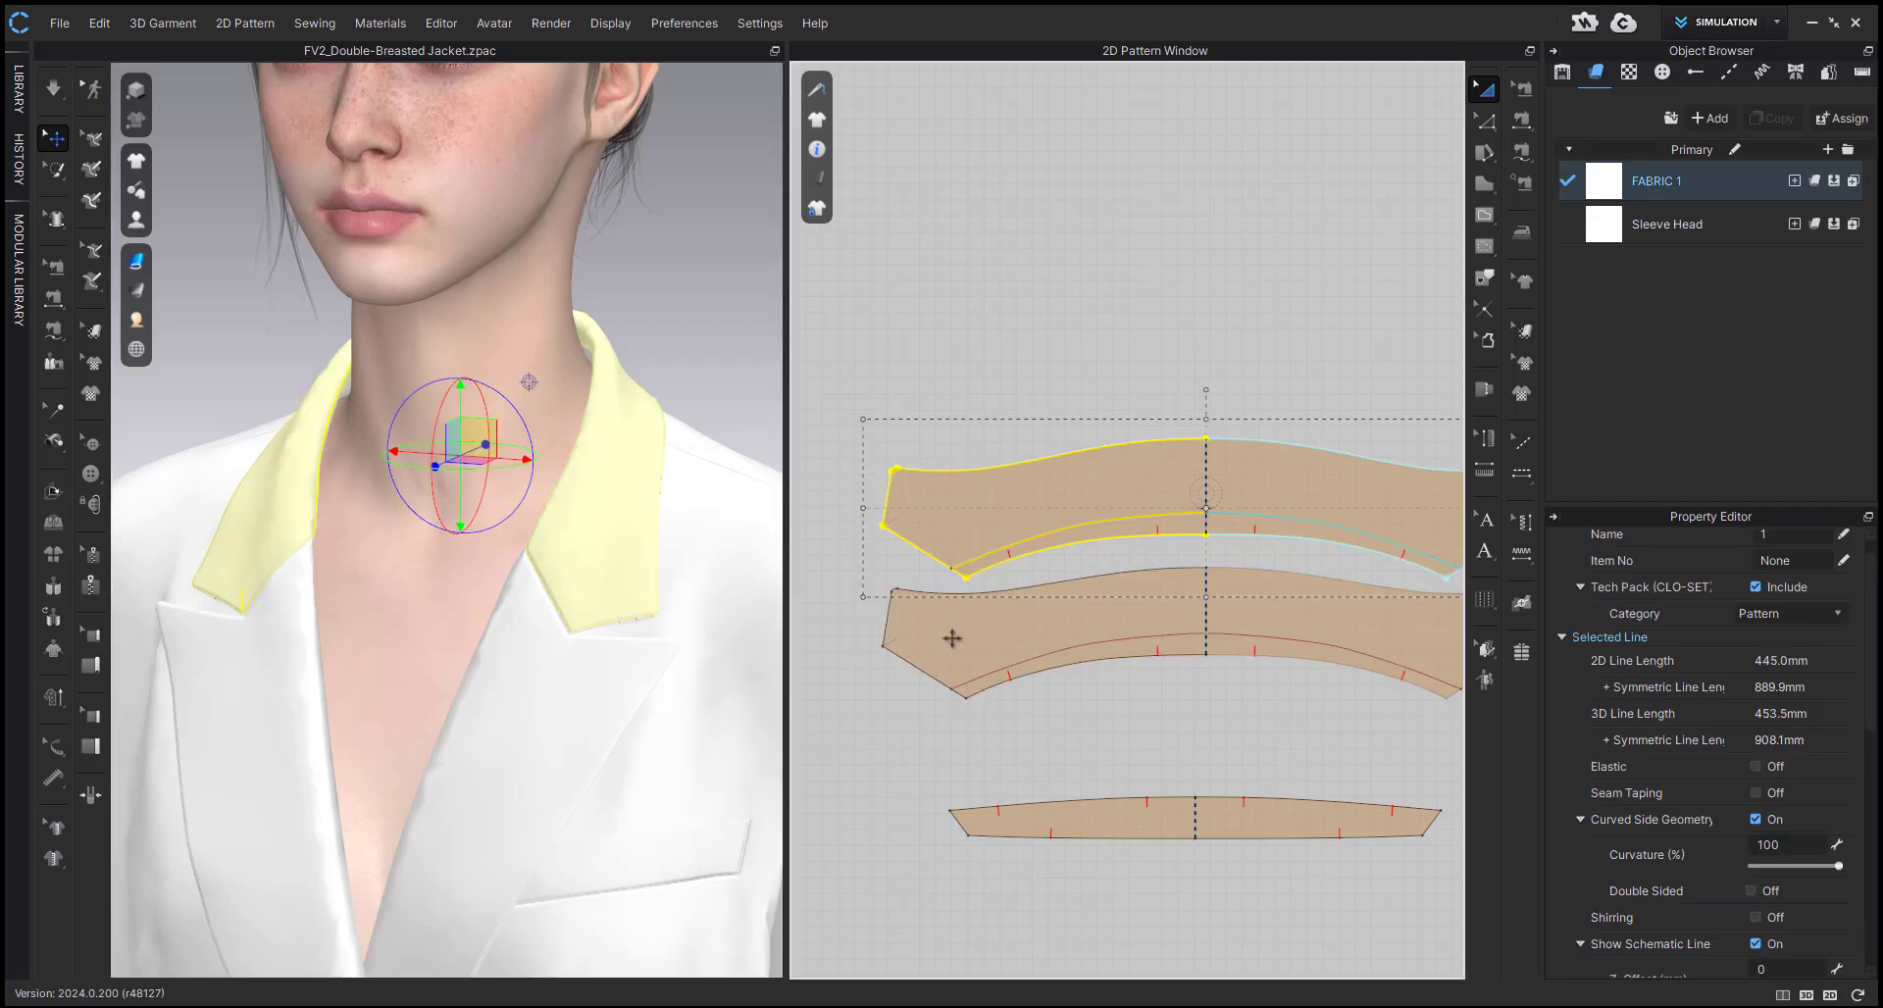
pyautogui.click(1003, 627)
pyautogui.press('Delete')
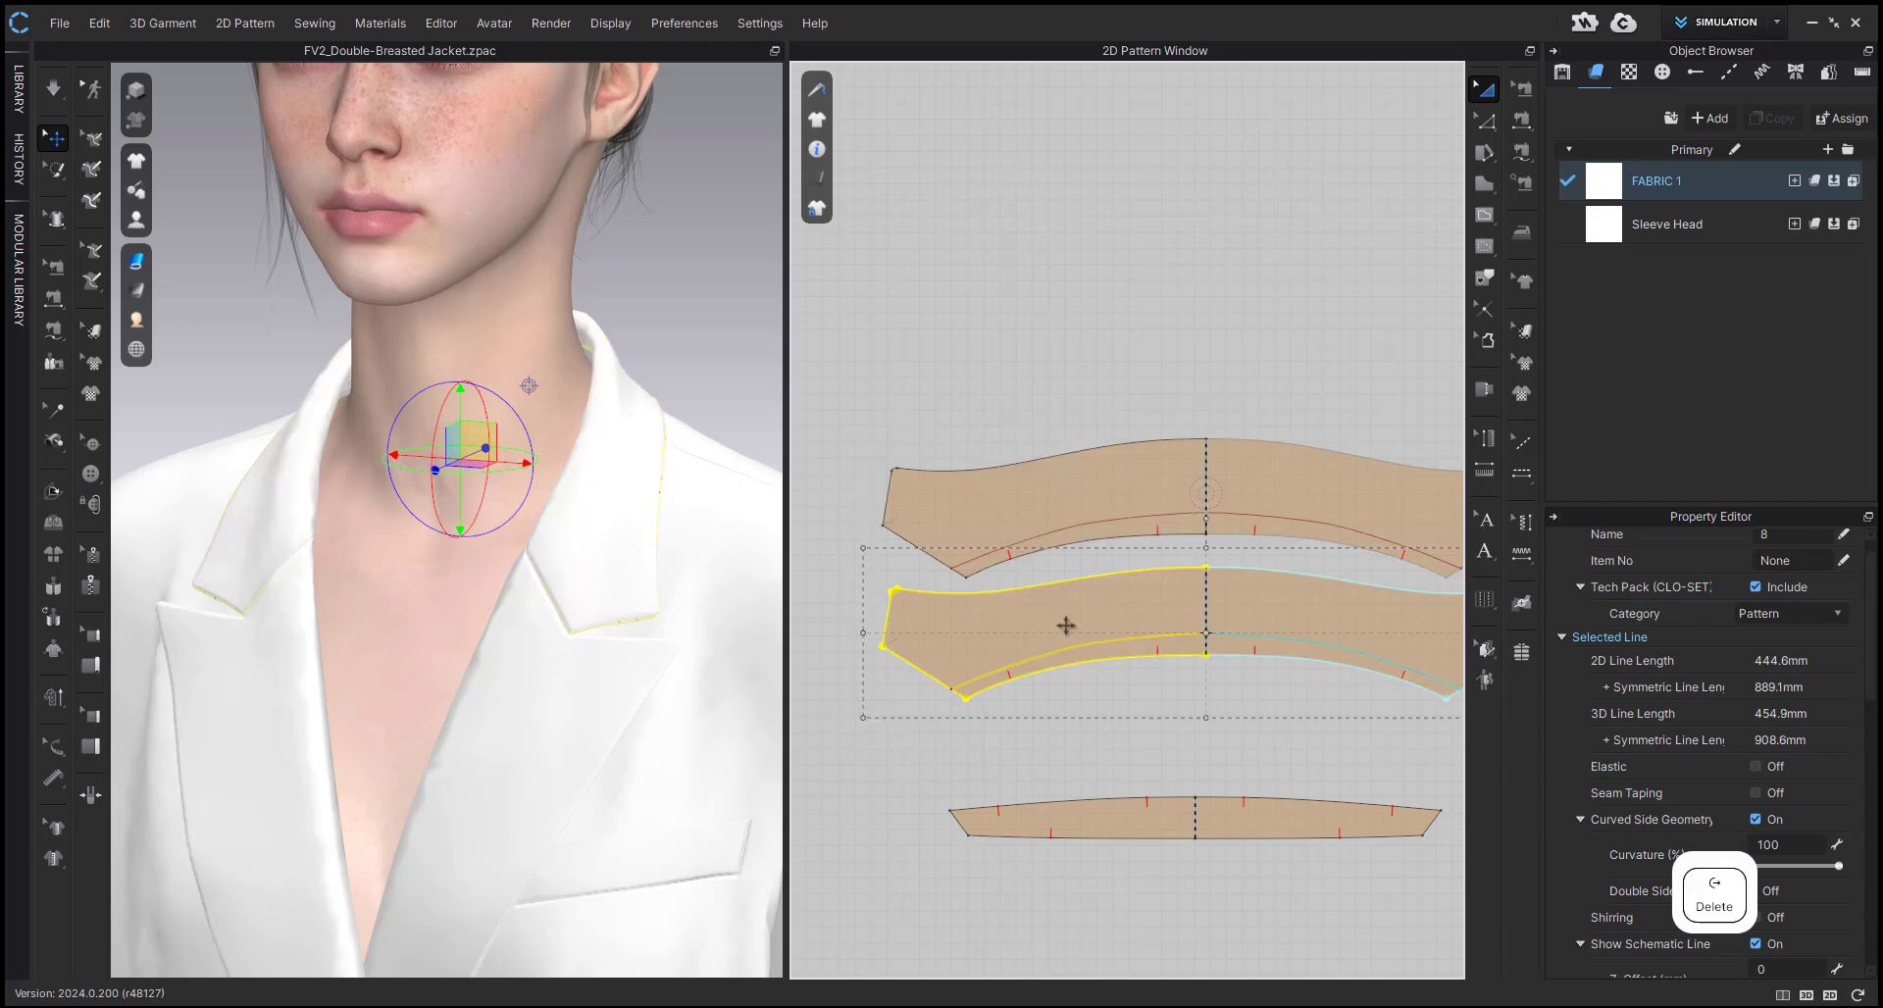
# - Create a Layer Clone (Under) of the top collar and place it just below as the new under collar
pyautogui.click(1132, 467)
pyautogui.rightClick(1133, 467)
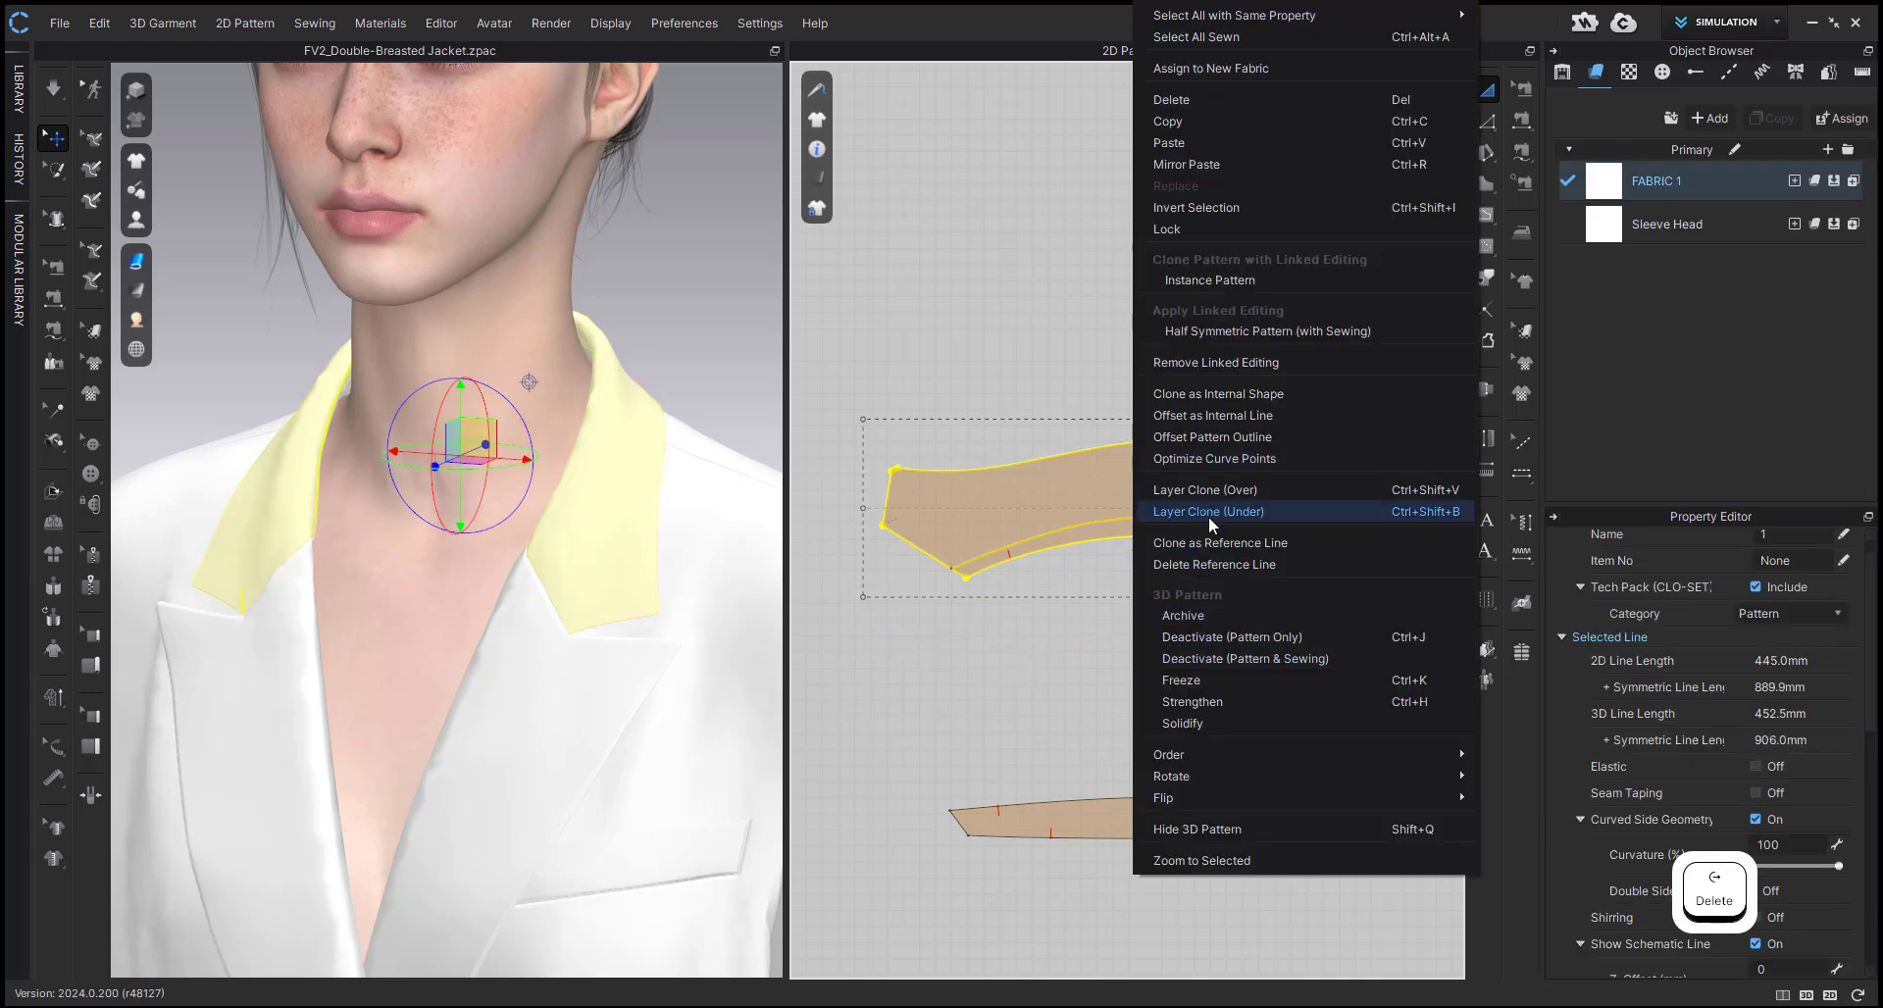
pyautogui.click(1213, 515)
pyautogui.keyDown('shift'); pyautogui.click(1180, 649); pyautogui.keyUp('shift')
pyautogui.click(1049, 629)
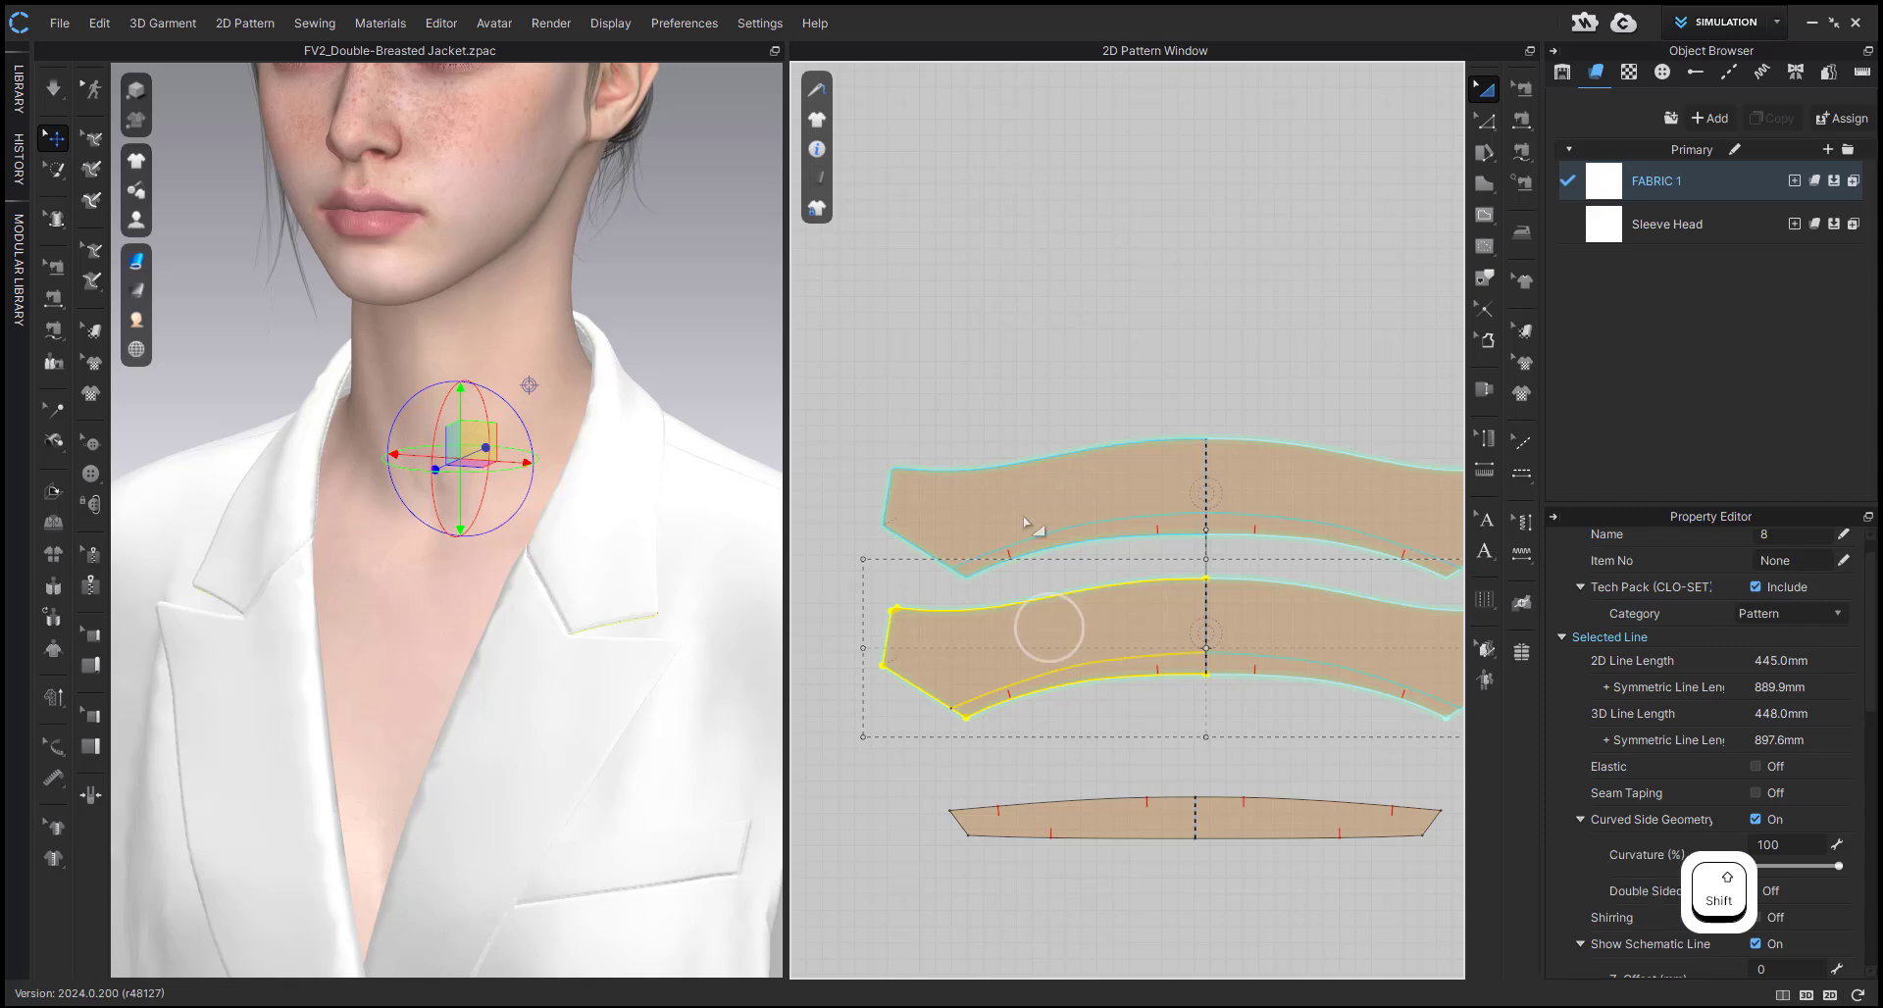
# - Examine the cloned collar in 3D from the front and select the top collar on the jacket
pyautogui.click(996, 495)
pyautogui.click(568, 440)
pyautogui.scroll(3, 568, 441)
pyautogui.moveTo(568, 529)
pyautogui.mouseDown(button='right')
pyautogui.moveTo(594, 529)
pyautogui.moveTo(566, 510)
pyautogui.mouseUp(button='right')
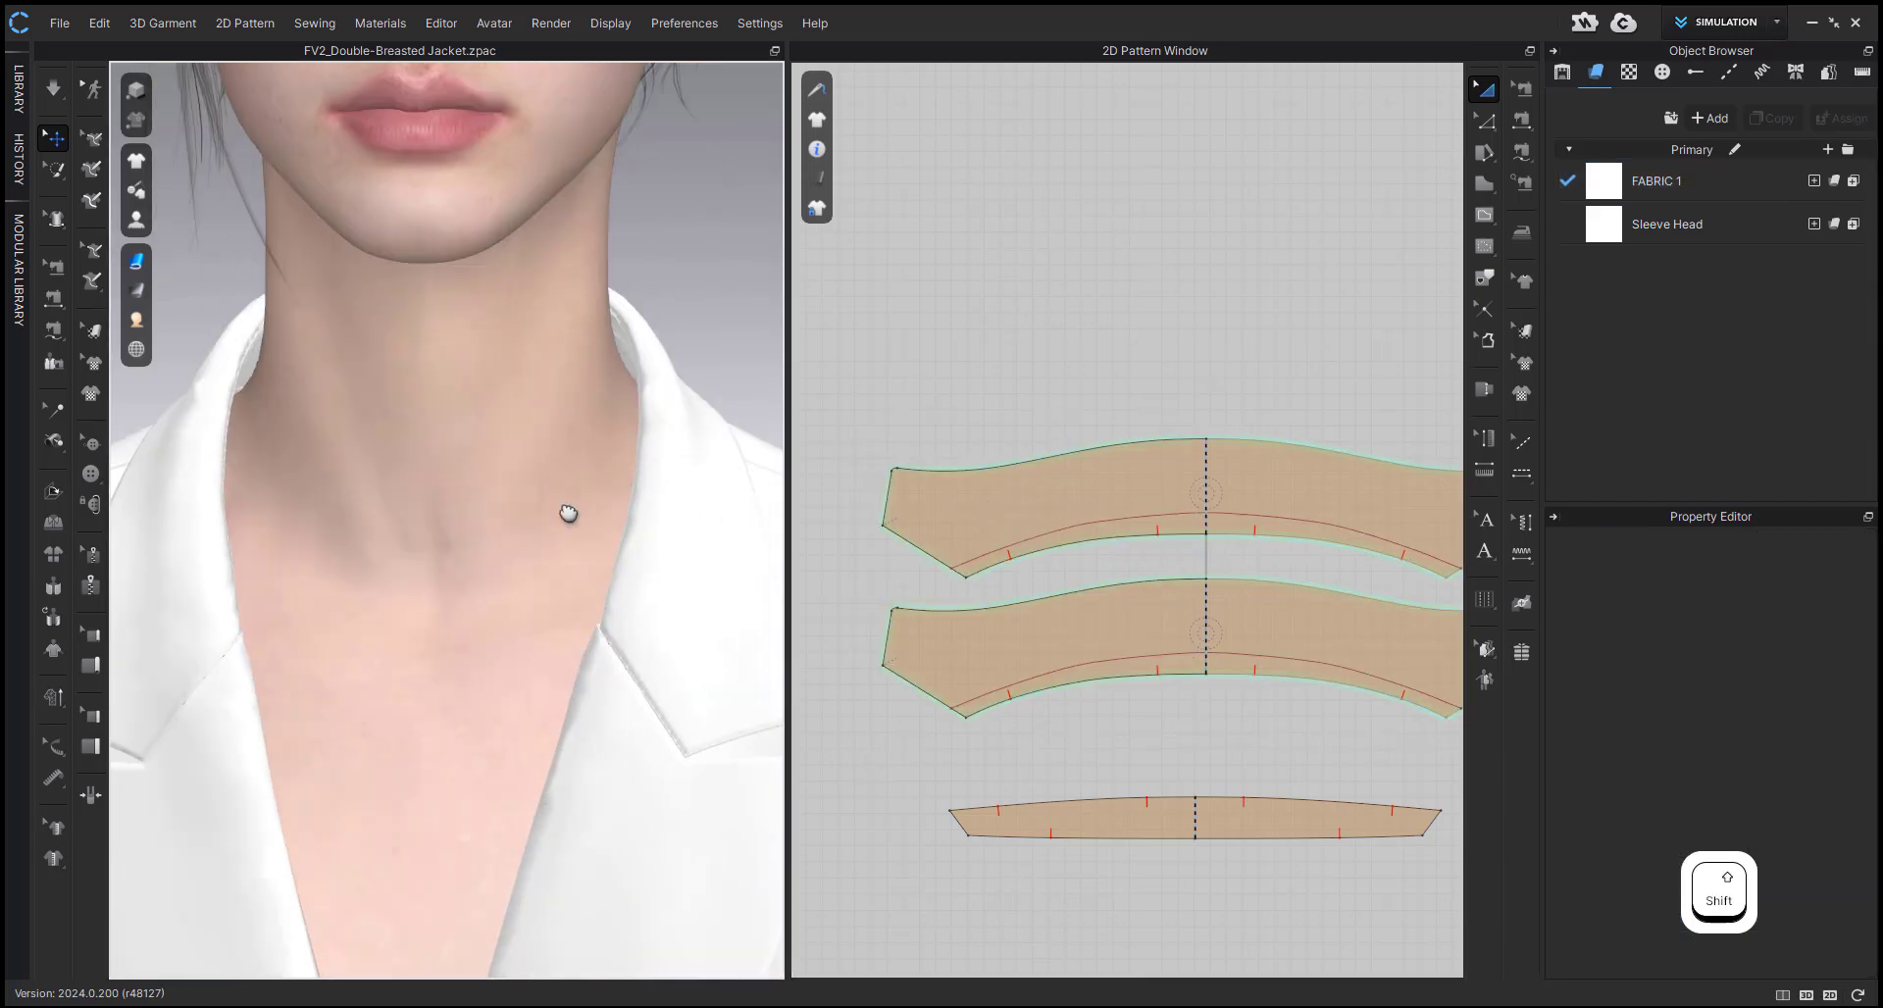
pyautogui.moveTo(566, 510); pyautogui.dragTo(538, 510, button='middle')
pyautogui.click(620, 567)
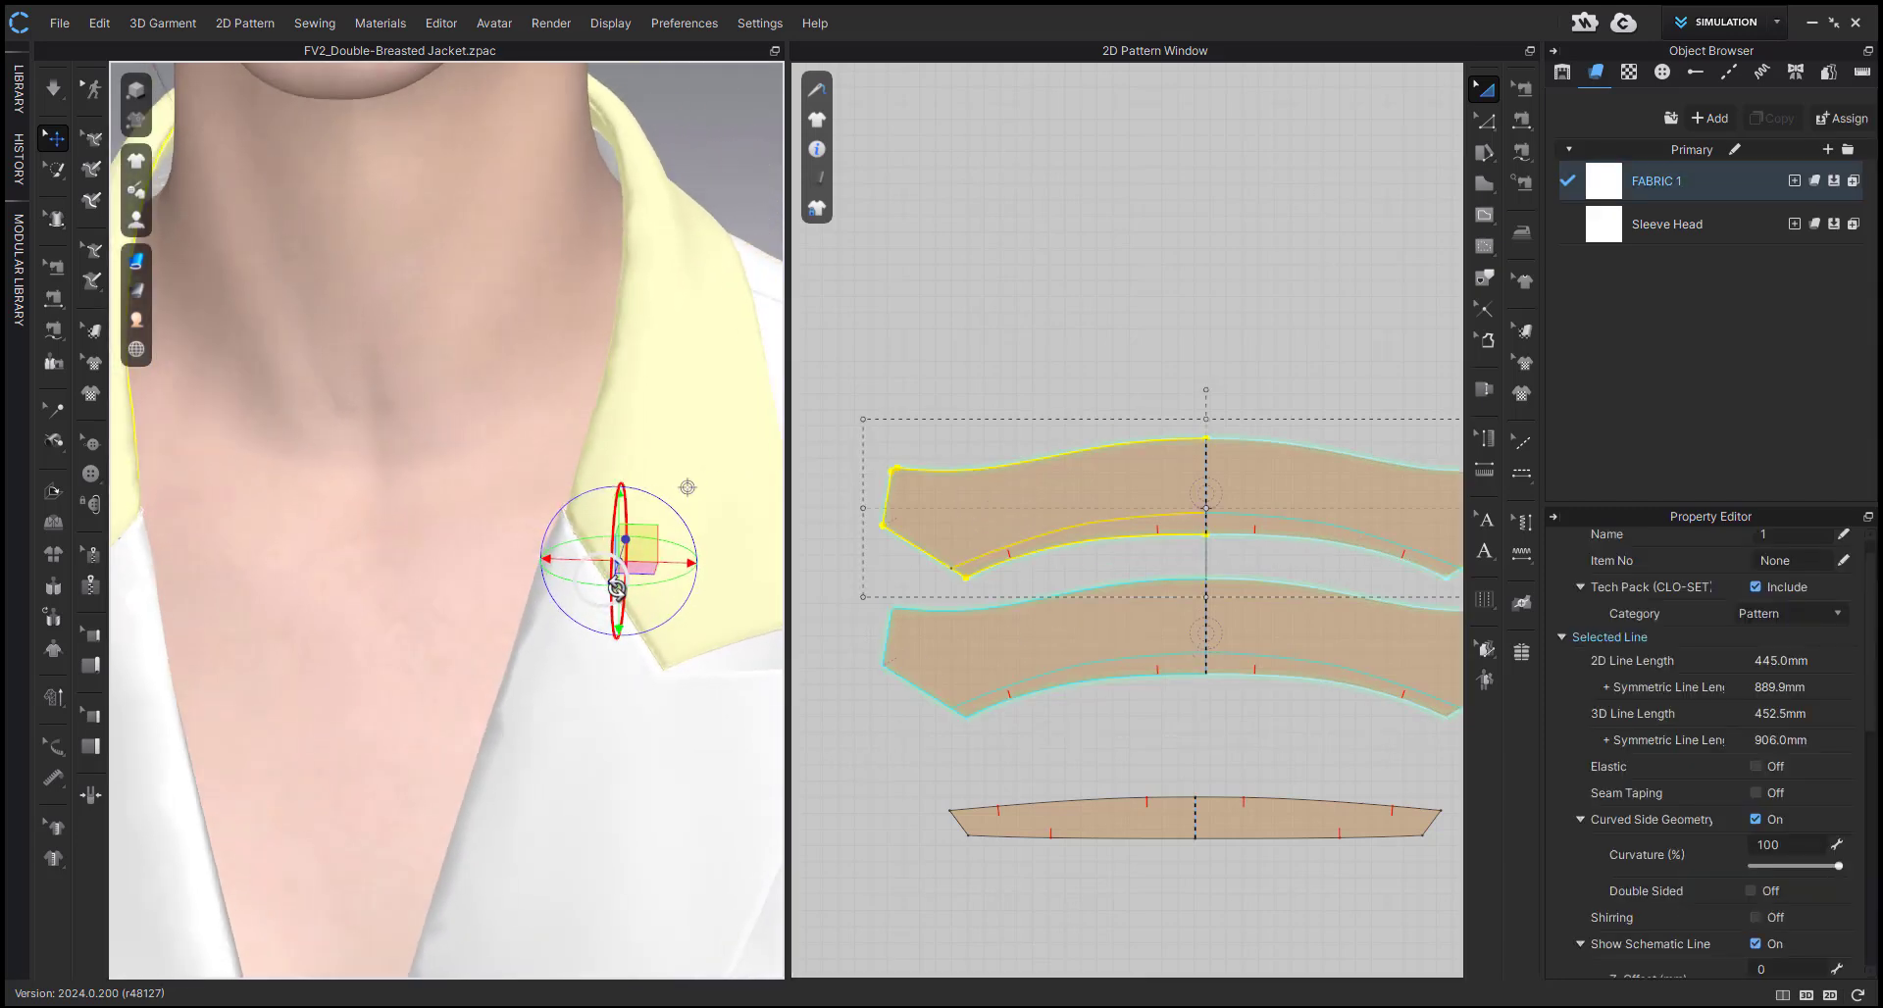
# - Move the top collar and under collar patterns together to just above the front pattern in 2D
pyautogui.scroll(-3, 863, 721)
pyautogui.moveTo(548, 654); pyautogui.dragTo(631, 649, button='middle')
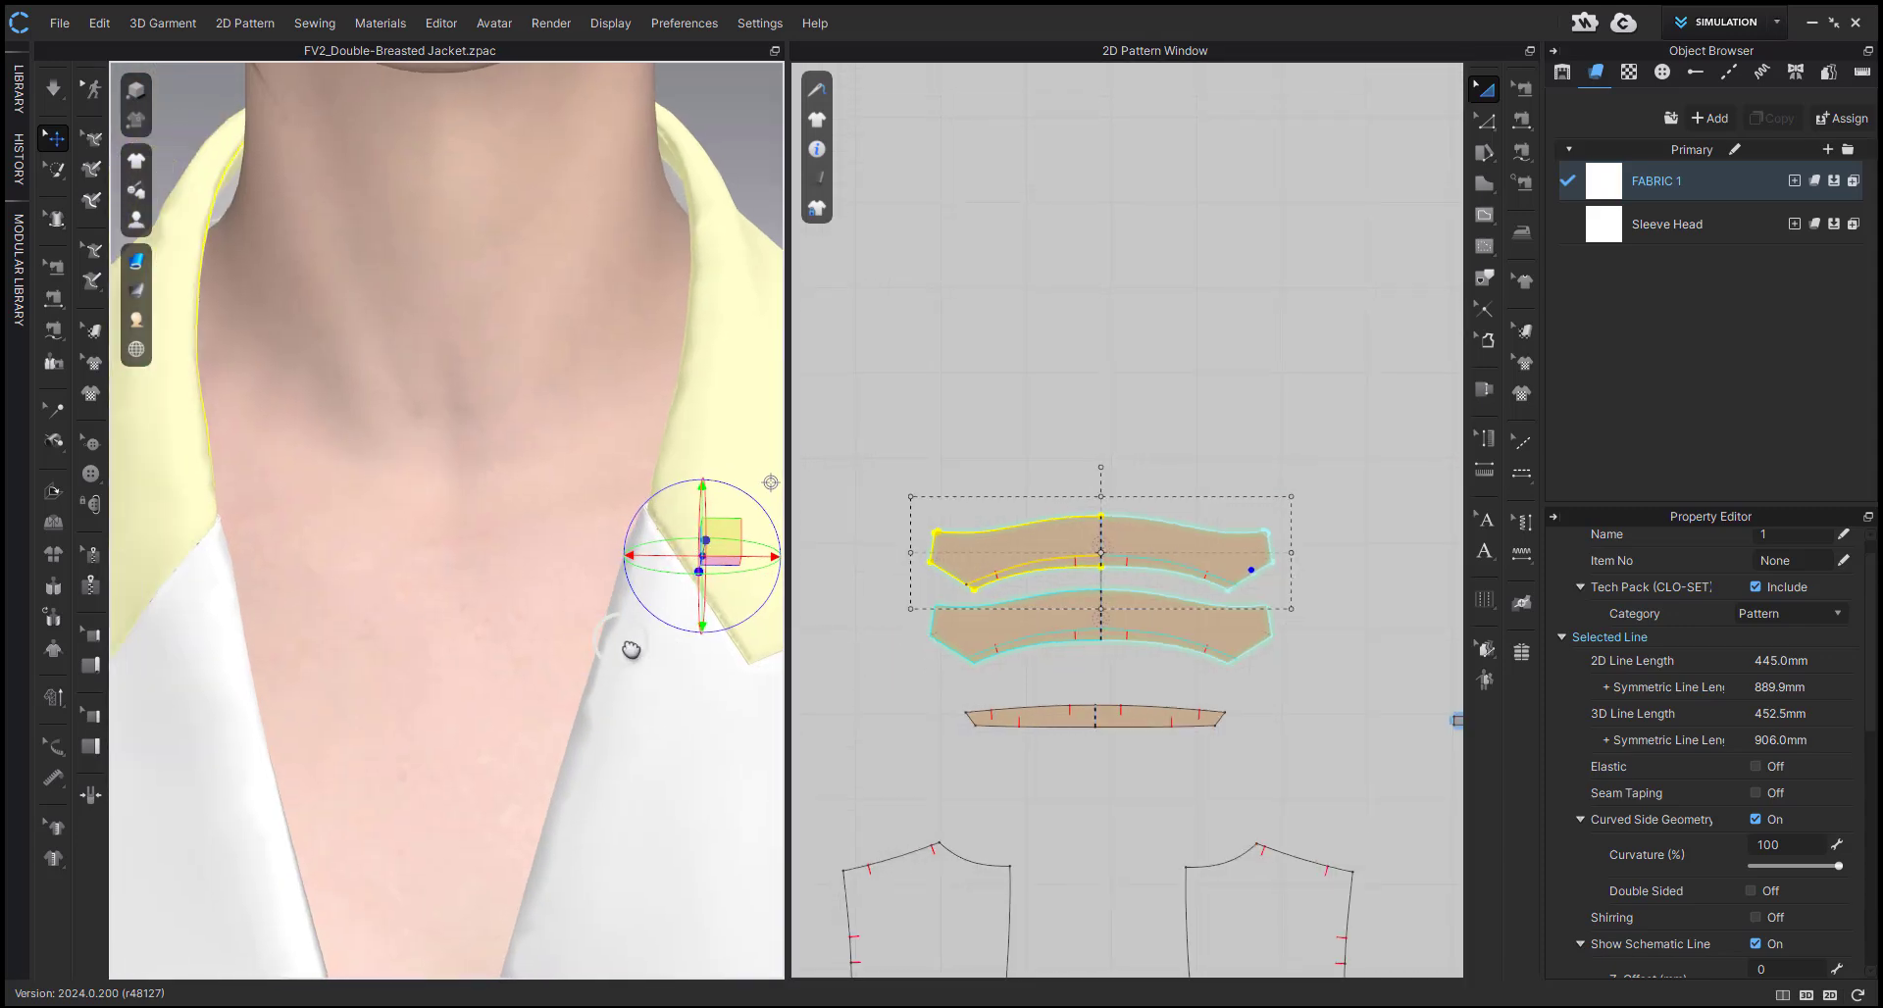
pyautogui.moveTo(915, 680); pyautogui.dragTo(1314, 488, button='middle')
pyautogui.keyDown('shift'); pyautogui.click(1196, 538); pyautogui.keyUp('shift')
pyautogui.scroll(-3, 1195, 538)
pyautogui.keyDown('shift'); pyautogui.moveTo(1328, 483); pyautogui.dragTo(903, 546); pyautogui.keyUp('shift')
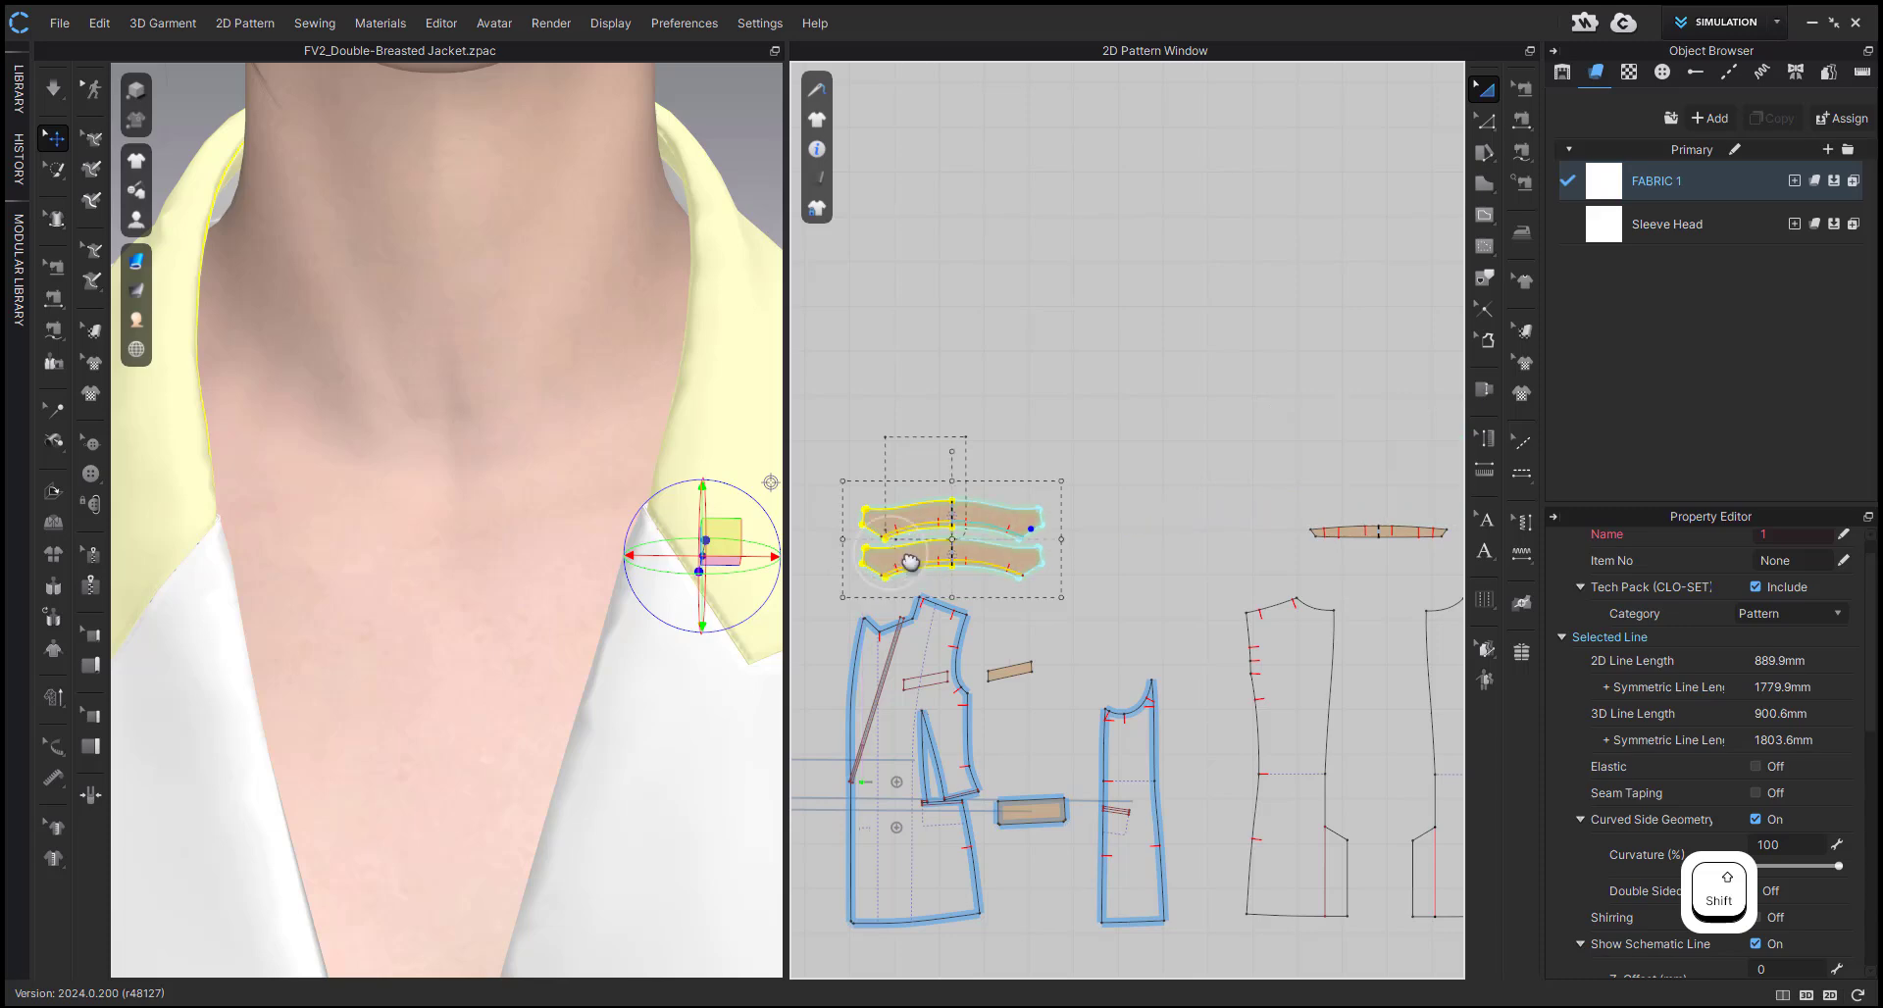
pyautogui.scroll(5, 912, 559)
pyautogui.scroll(-5, 964, 627)
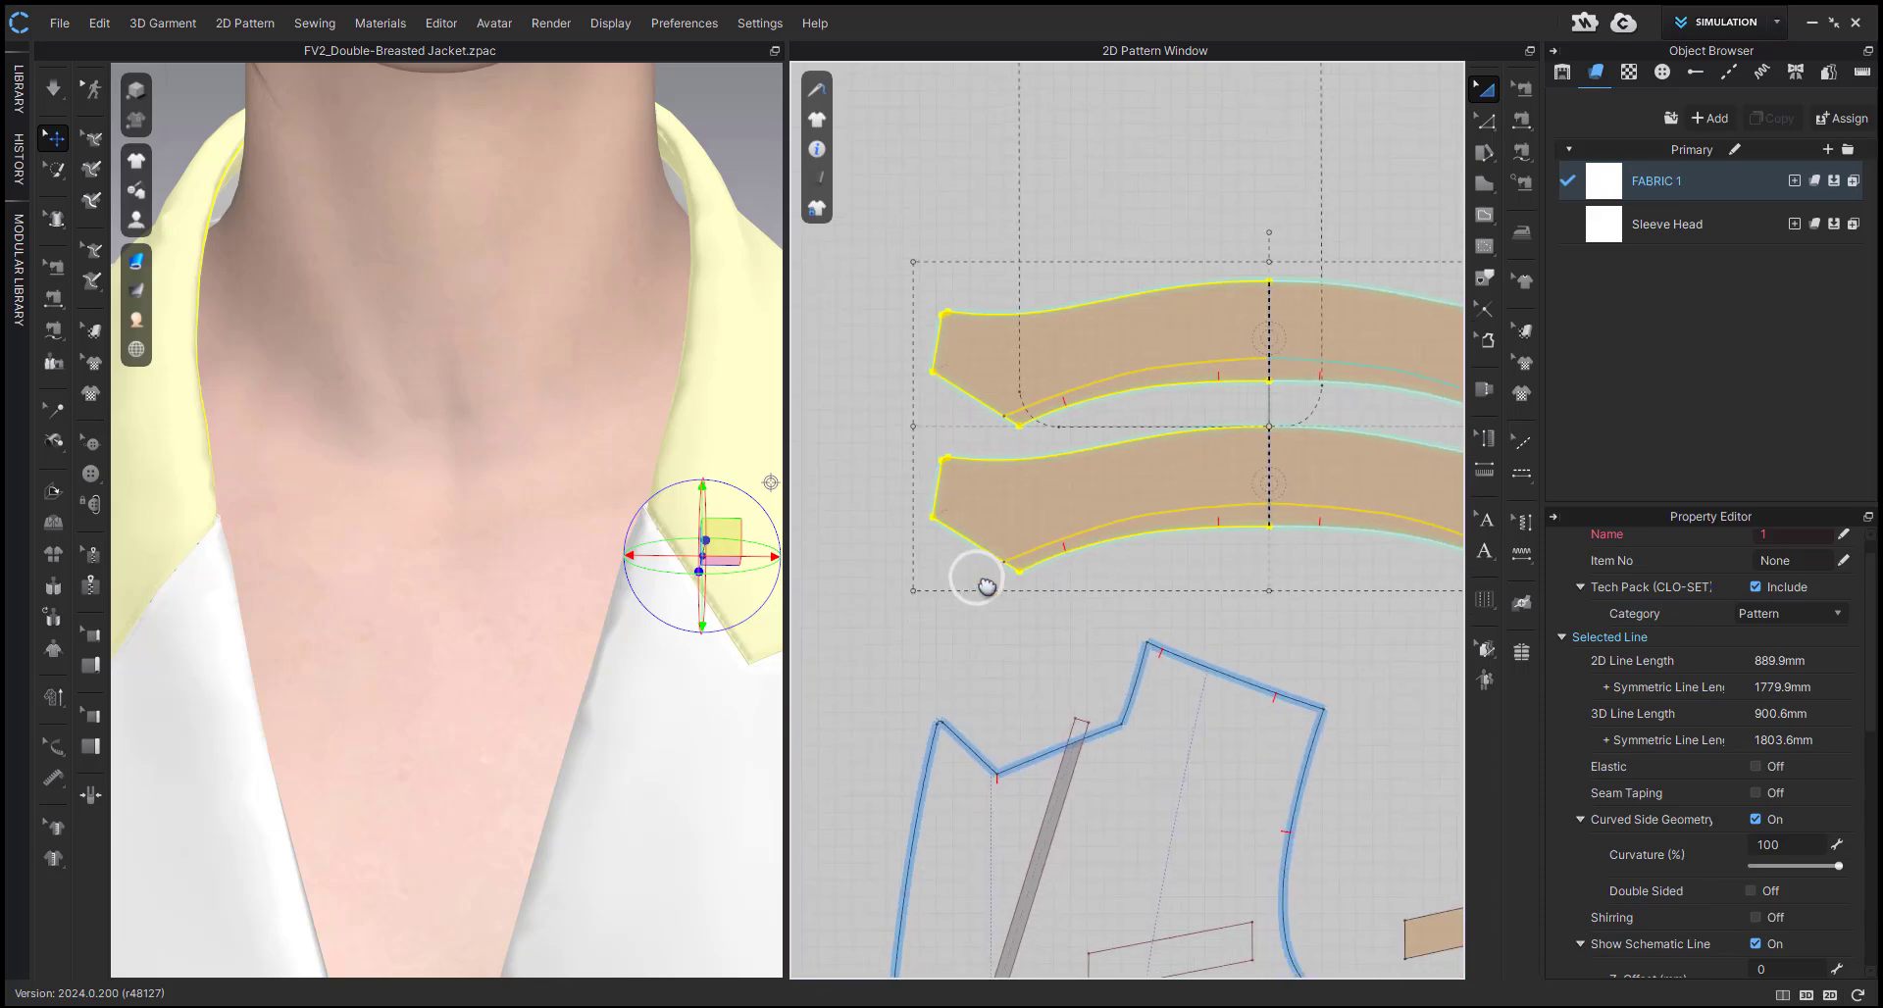
pyautogui.click(939, 632)
# - Examine the top collar from the side of the jacket in 3D by selecting it
pyautogui.moveTo(677, 542); pyautogui.dragTo(503, 509, button='right')
pyautogui.click(621, 538)
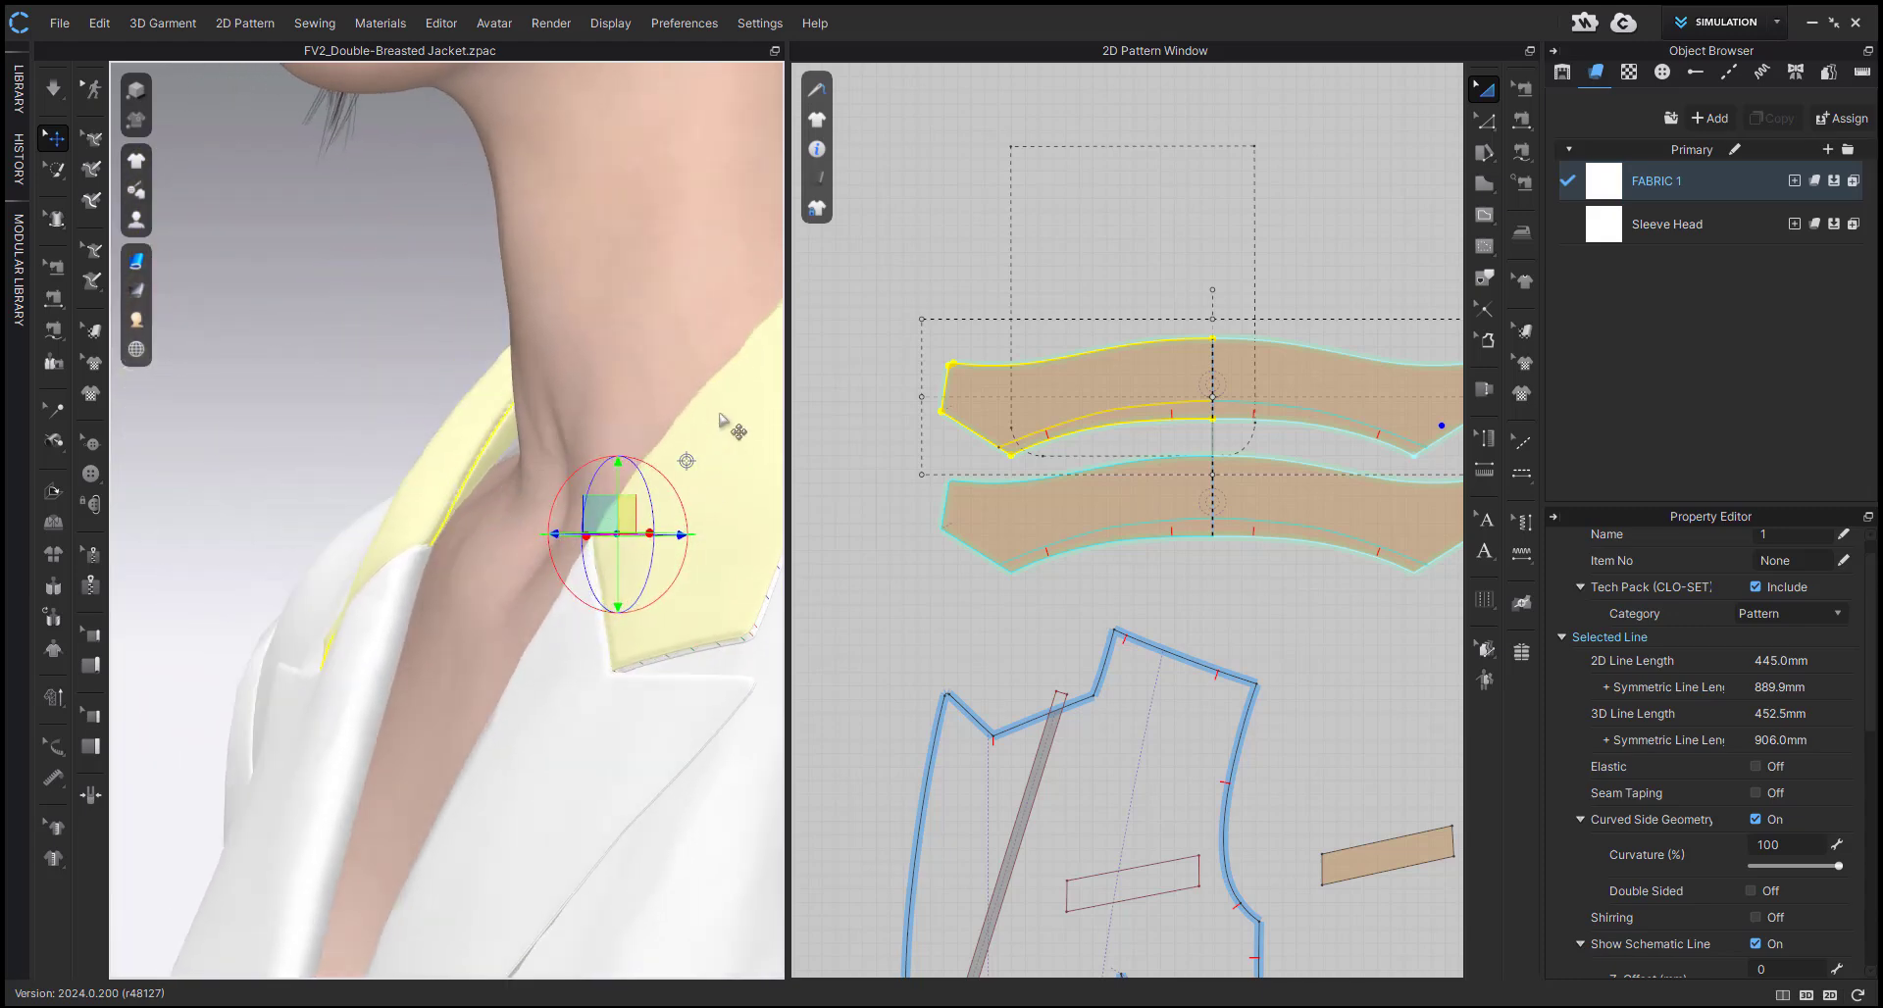
pyautogui.click(720, 420)
pyautogui.click(609, 541)
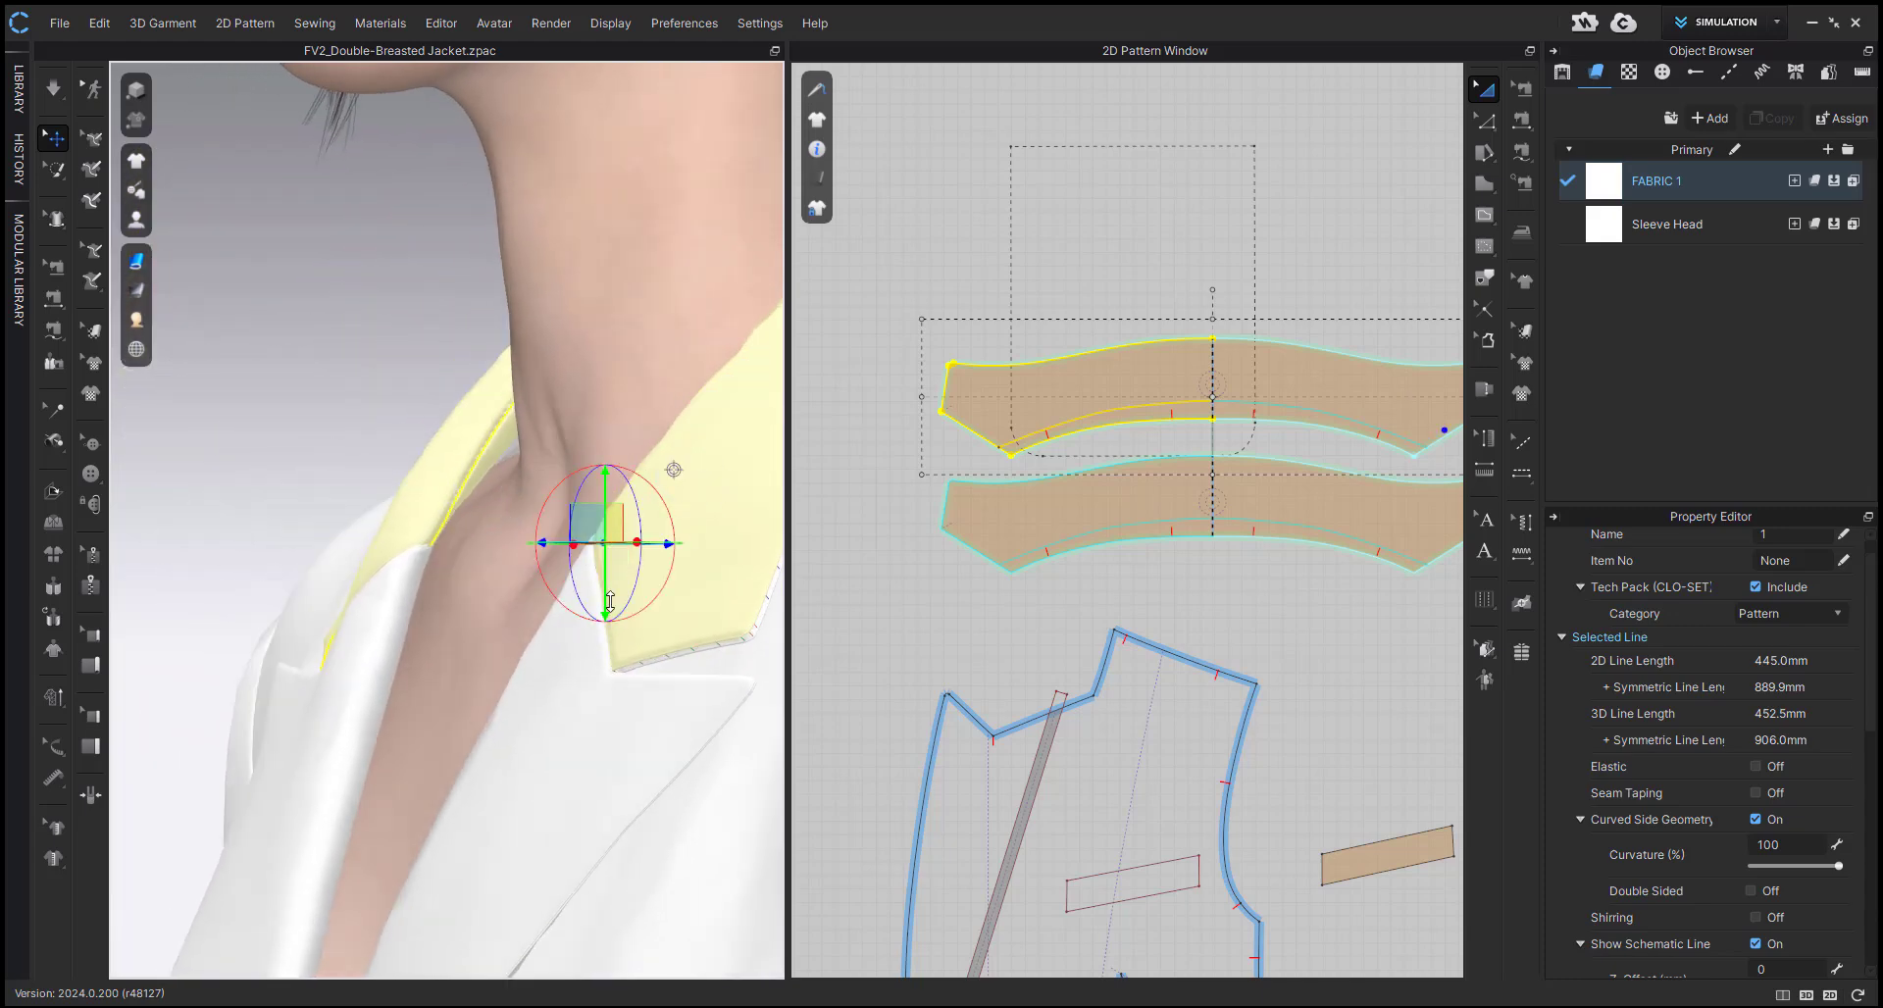
# - Hide the lapel facing and the top collar in 3D to expose the layers underneath
pyautogui.click(558, 708)
pyautogui.moveTo(599, 671); pyautogui.dragTo(605, 475, button='middle')
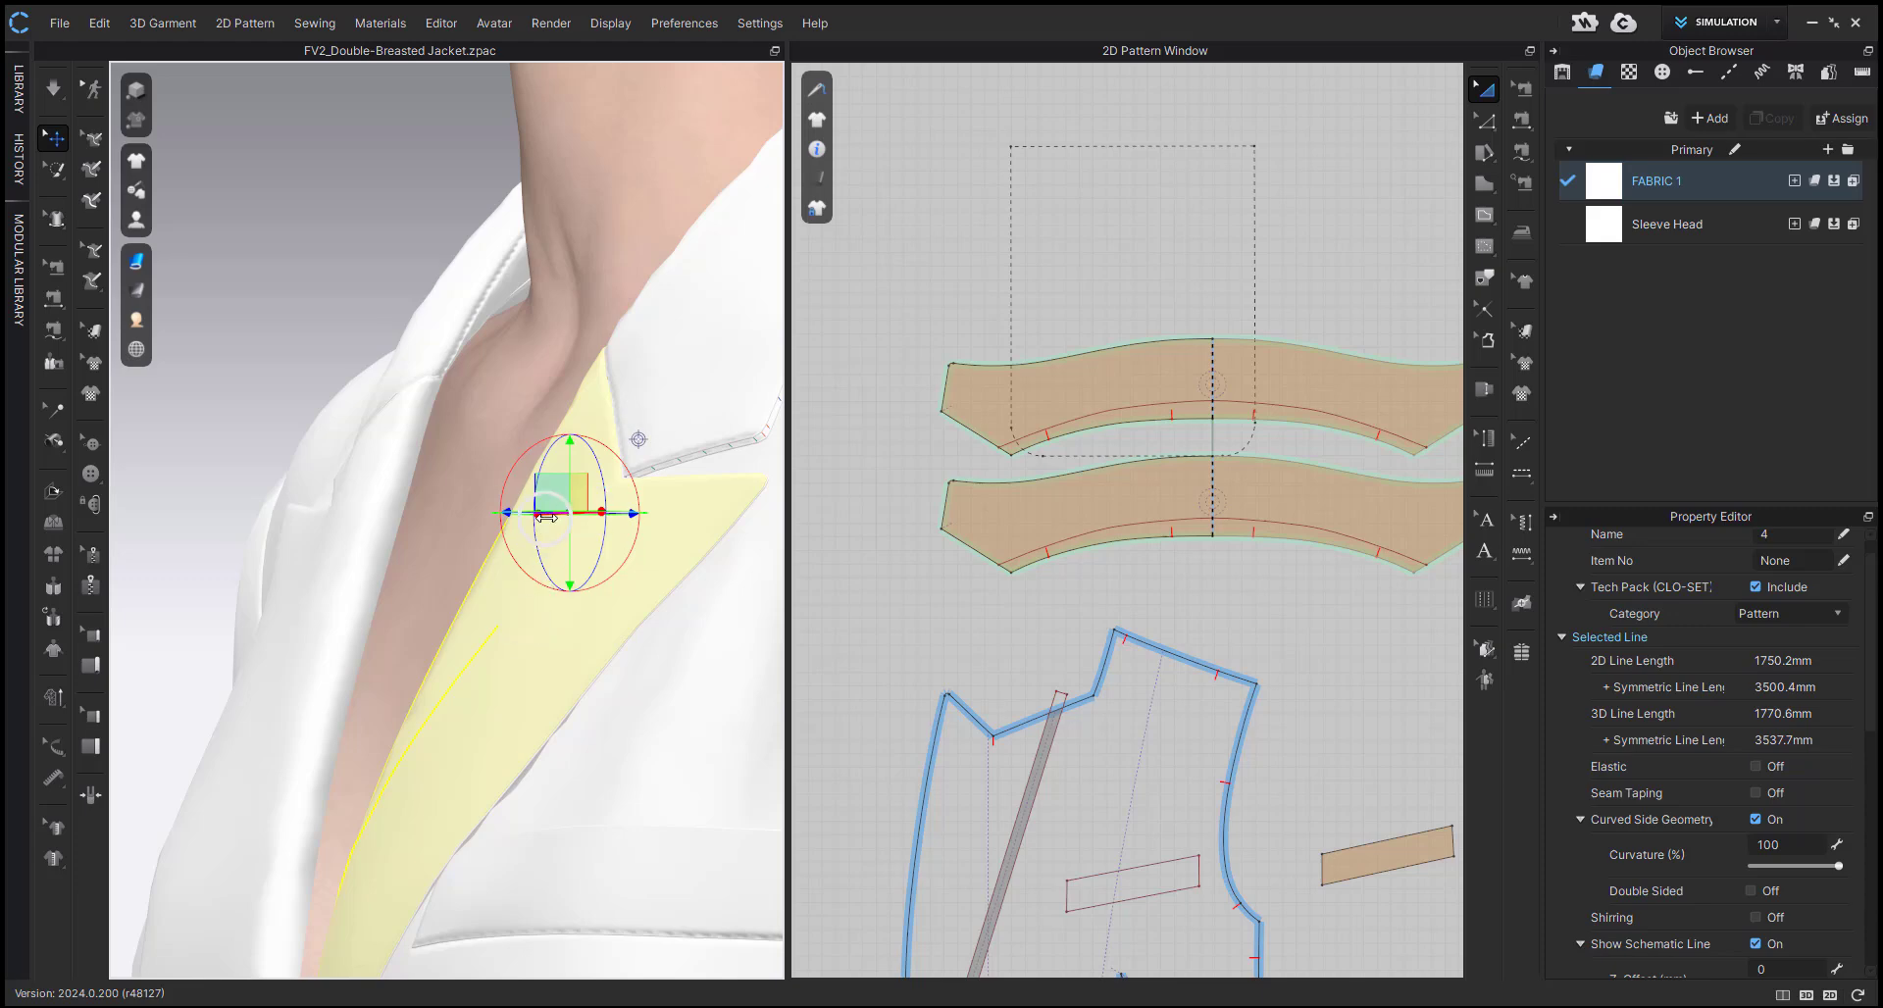
pyautogui.hotkey('shift', 'q')
pyautogui.keyDown('shift'); pyautogui.click(668, 376); pyautogui.keyUp('shift')
pyautogui.hotkey('shift', 'q')
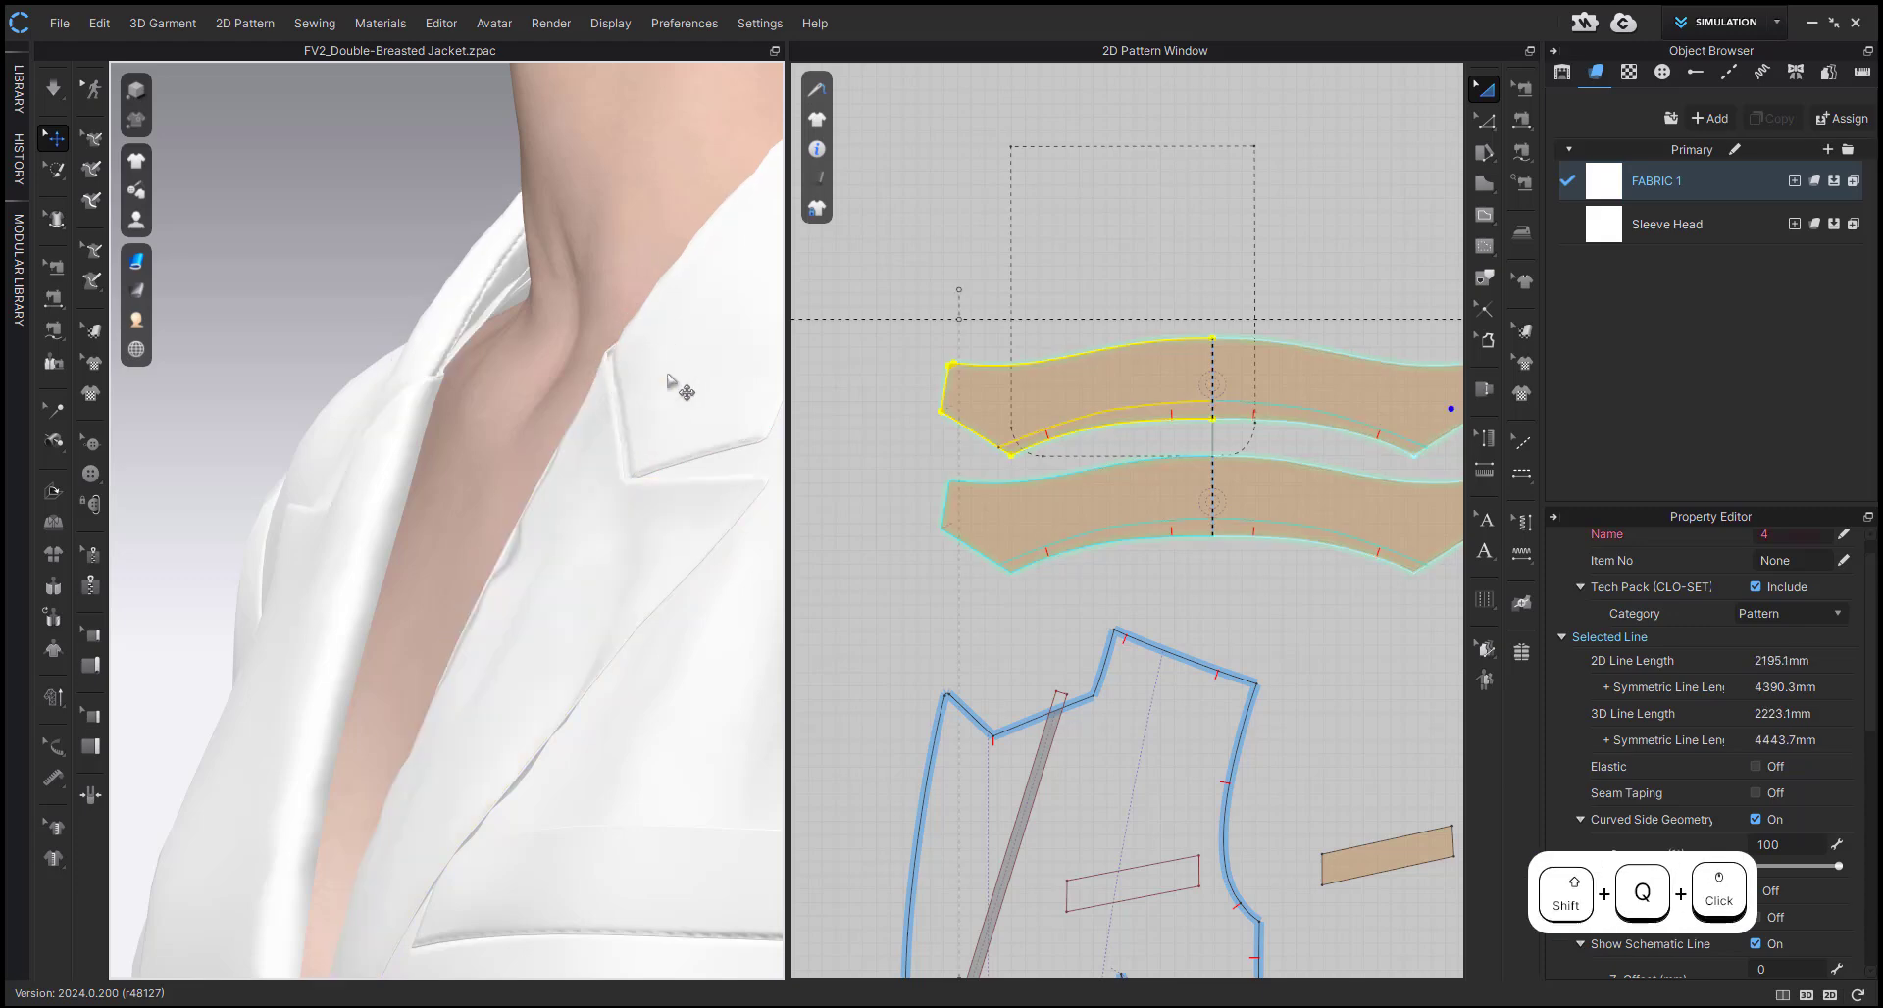
# - Examine the under collar and front pattern in 3D by selecting each, and show all hidden pieces again
pyautogui.keyDown('shift'); pyautogui.click(669, 375); pyautogui.keyUp('shift')
pyautogui.click(584, 495)
pyautogui.click(649, 398)
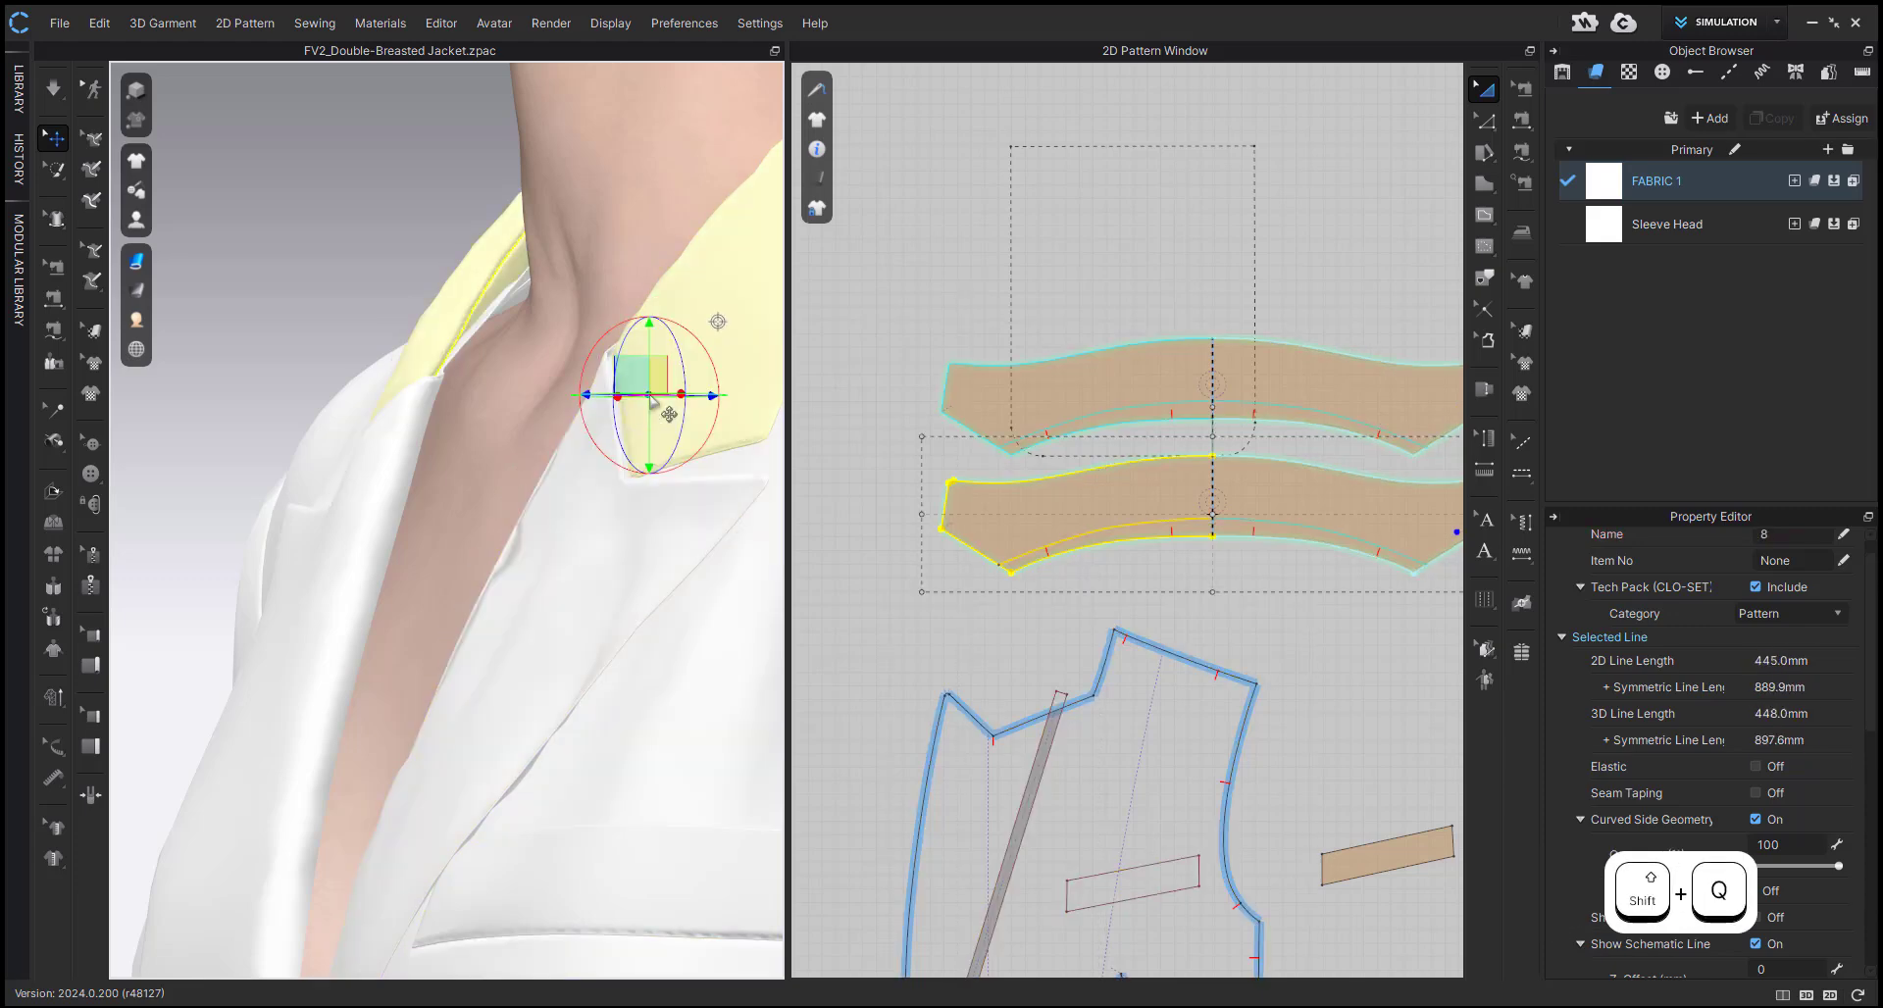
pyautogui.click(601, 601)
pyautogui.scroll(3, 601, 579)
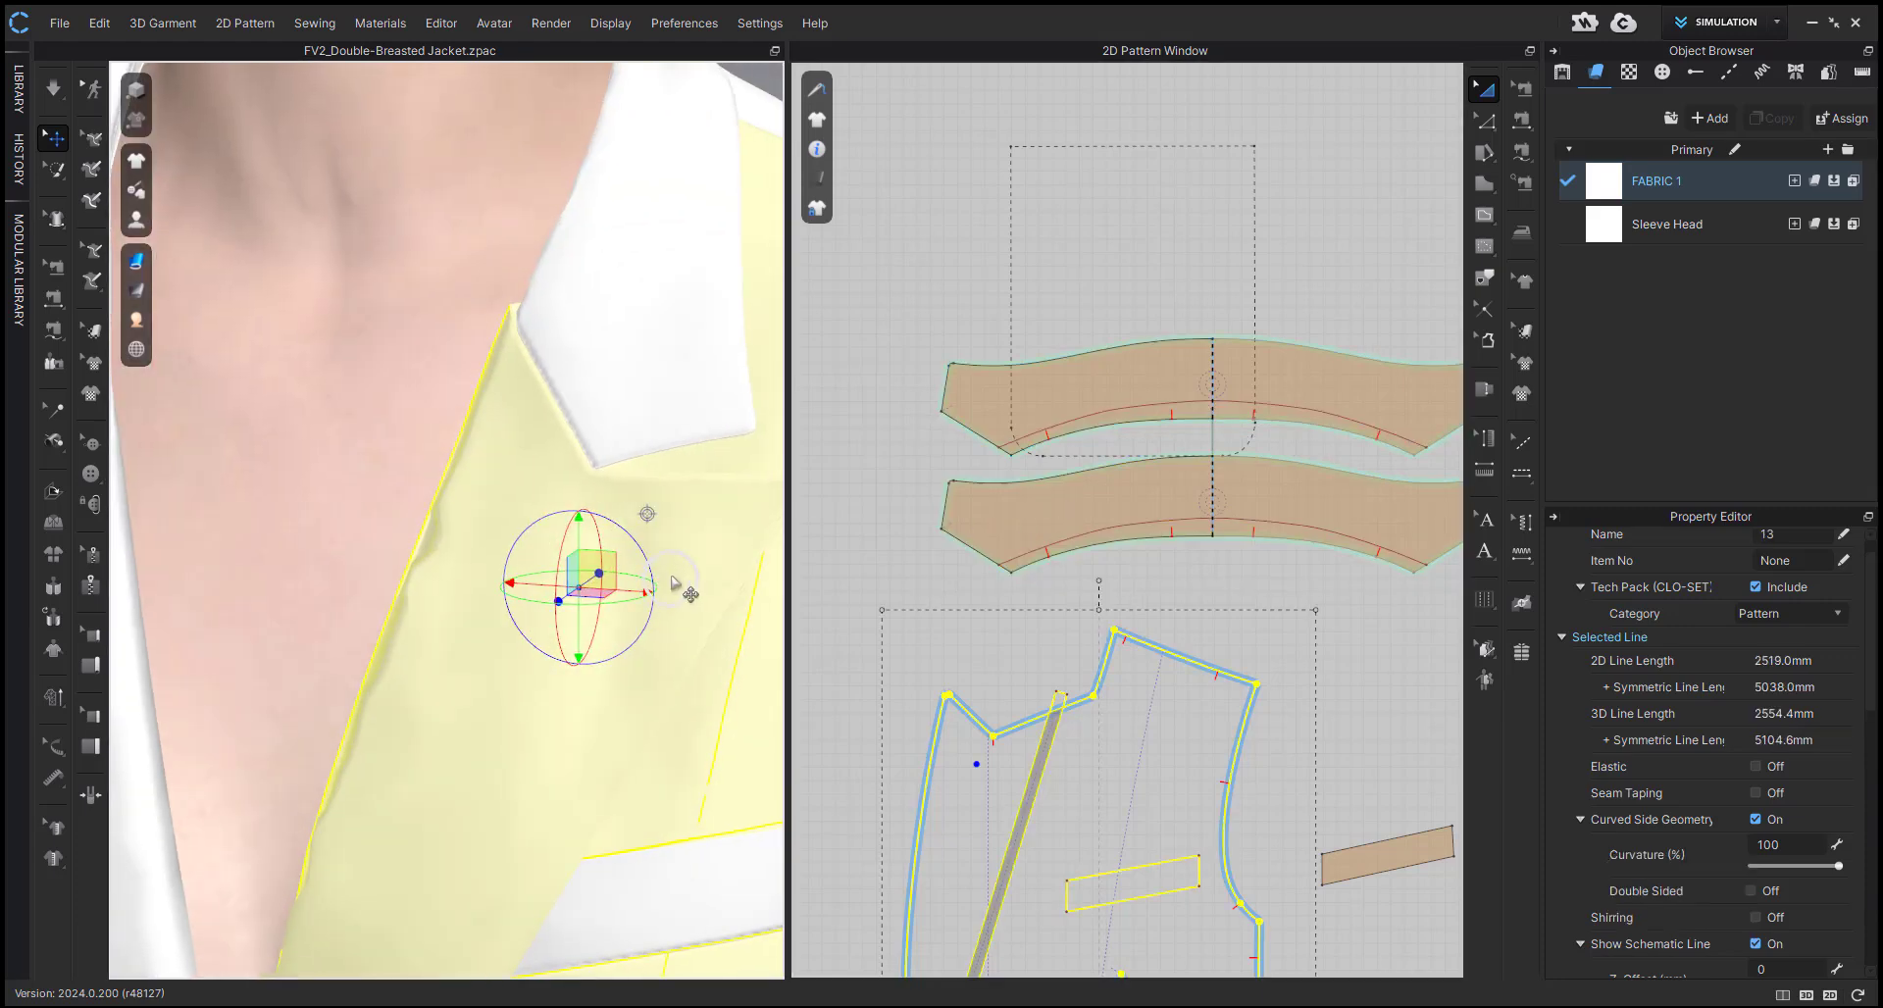
pyautogui.hotkey('shift', 'w')
# - Examine where the top collar meets the lapel in 3D, clearing and reselecting the collar
pyautogui.click(623, 503)
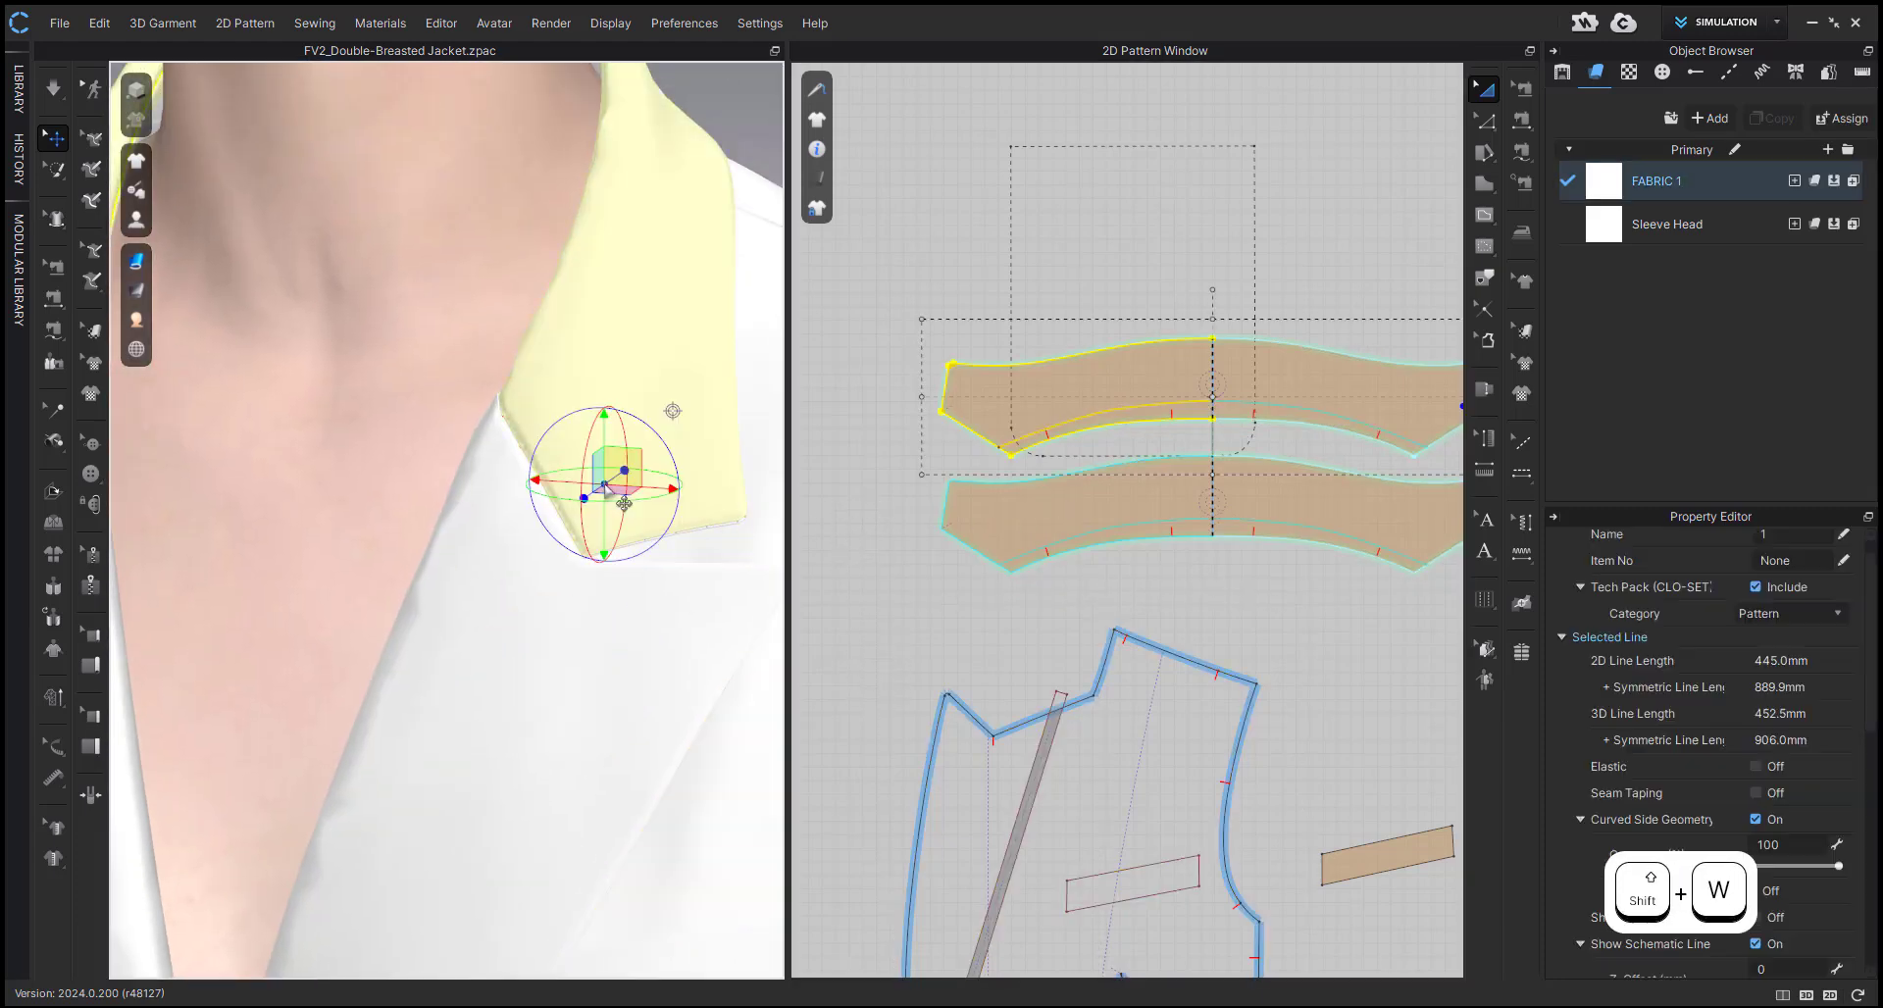
pyautogui.moveTo(604, 475); pyautogui.dragTo(630, 559, button='middle')
pyautogui.moveTo(627, 556); pyautogui.dragTo(610, 551, button='right')
pyautogui.click(919, 614)
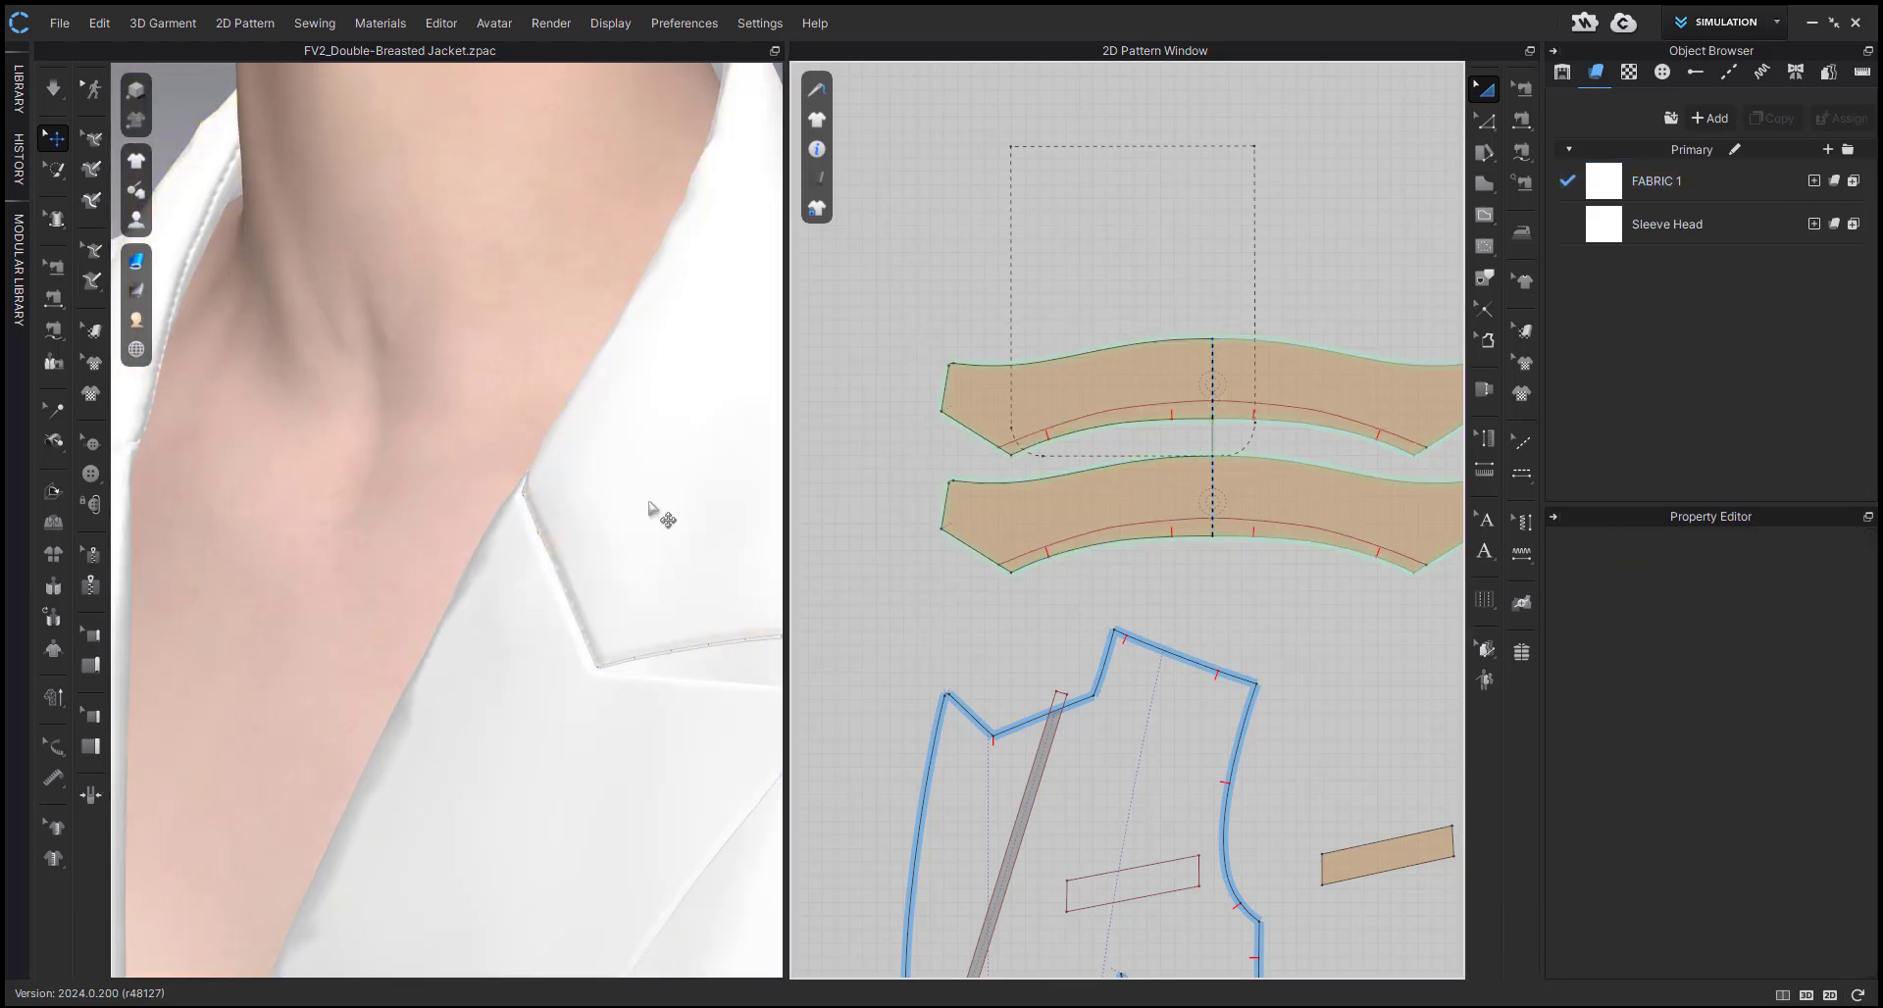
pyautogui.click(563, 554)
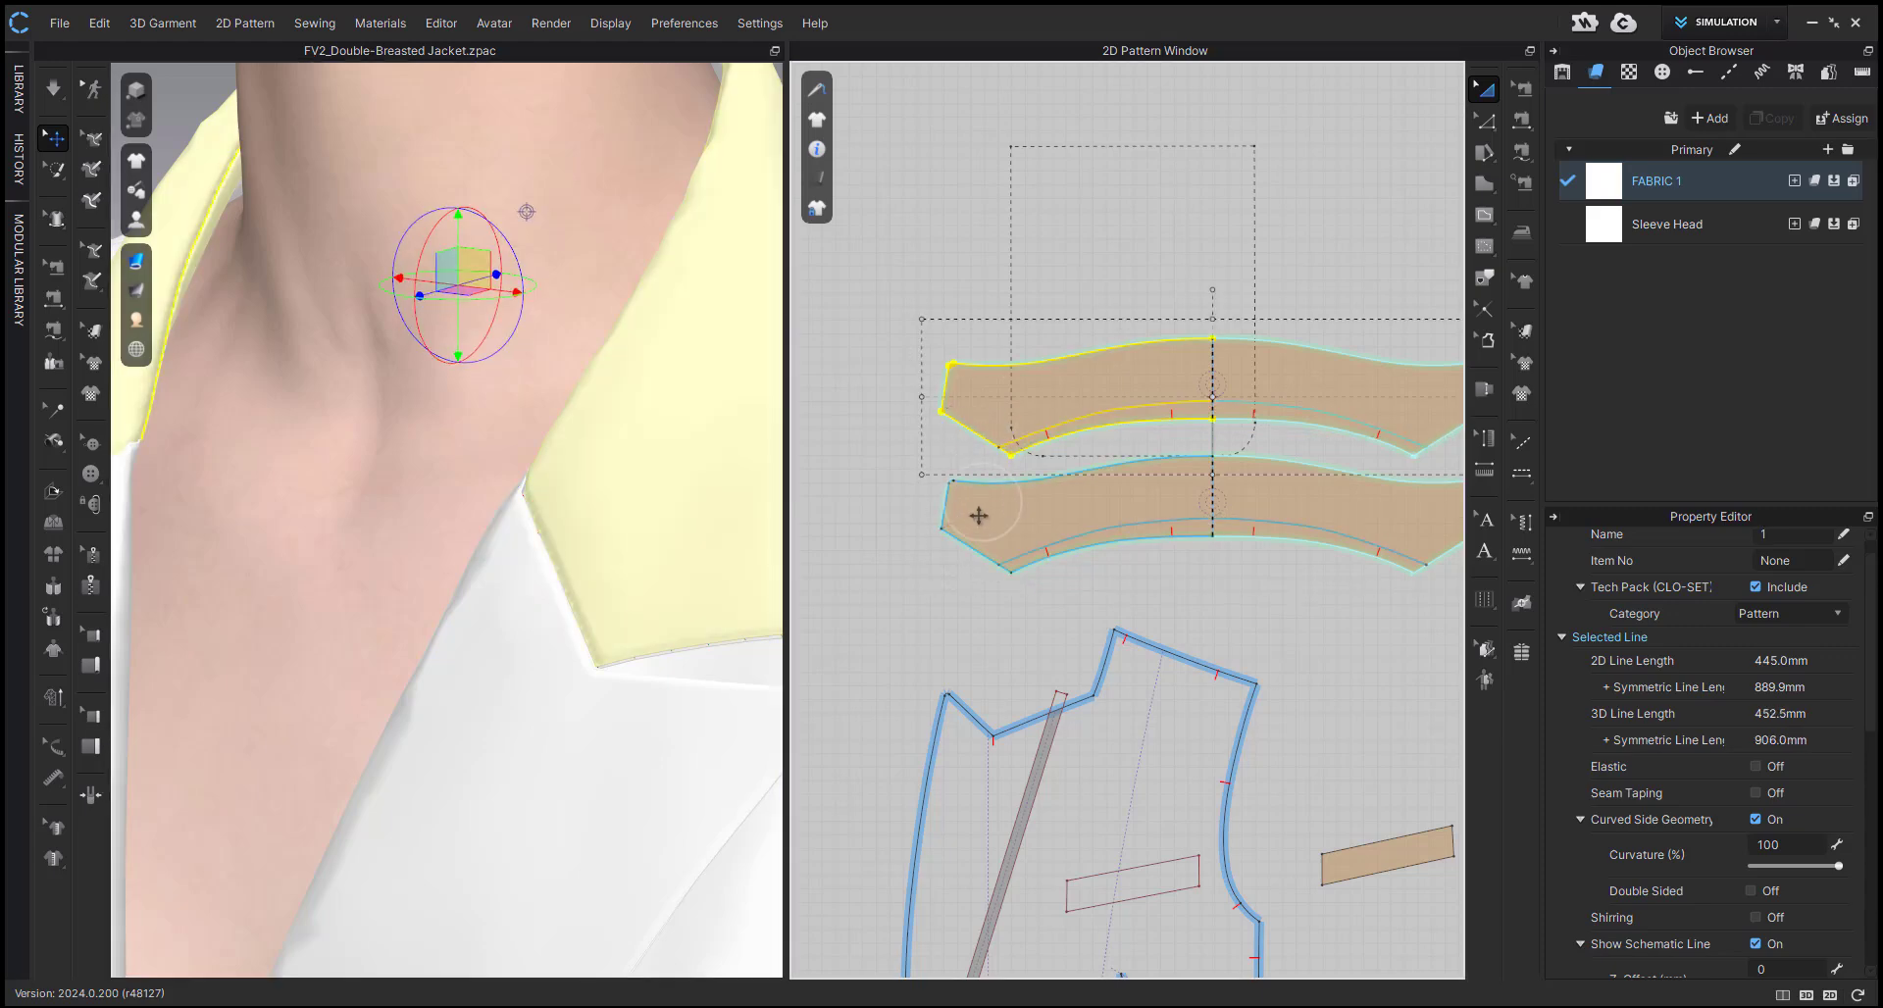
# - Inspect the seams joining the short front edges of the top and under collars, and return to pattern selection
pyautogui.press('b')
pyautogui.click(955, 539)
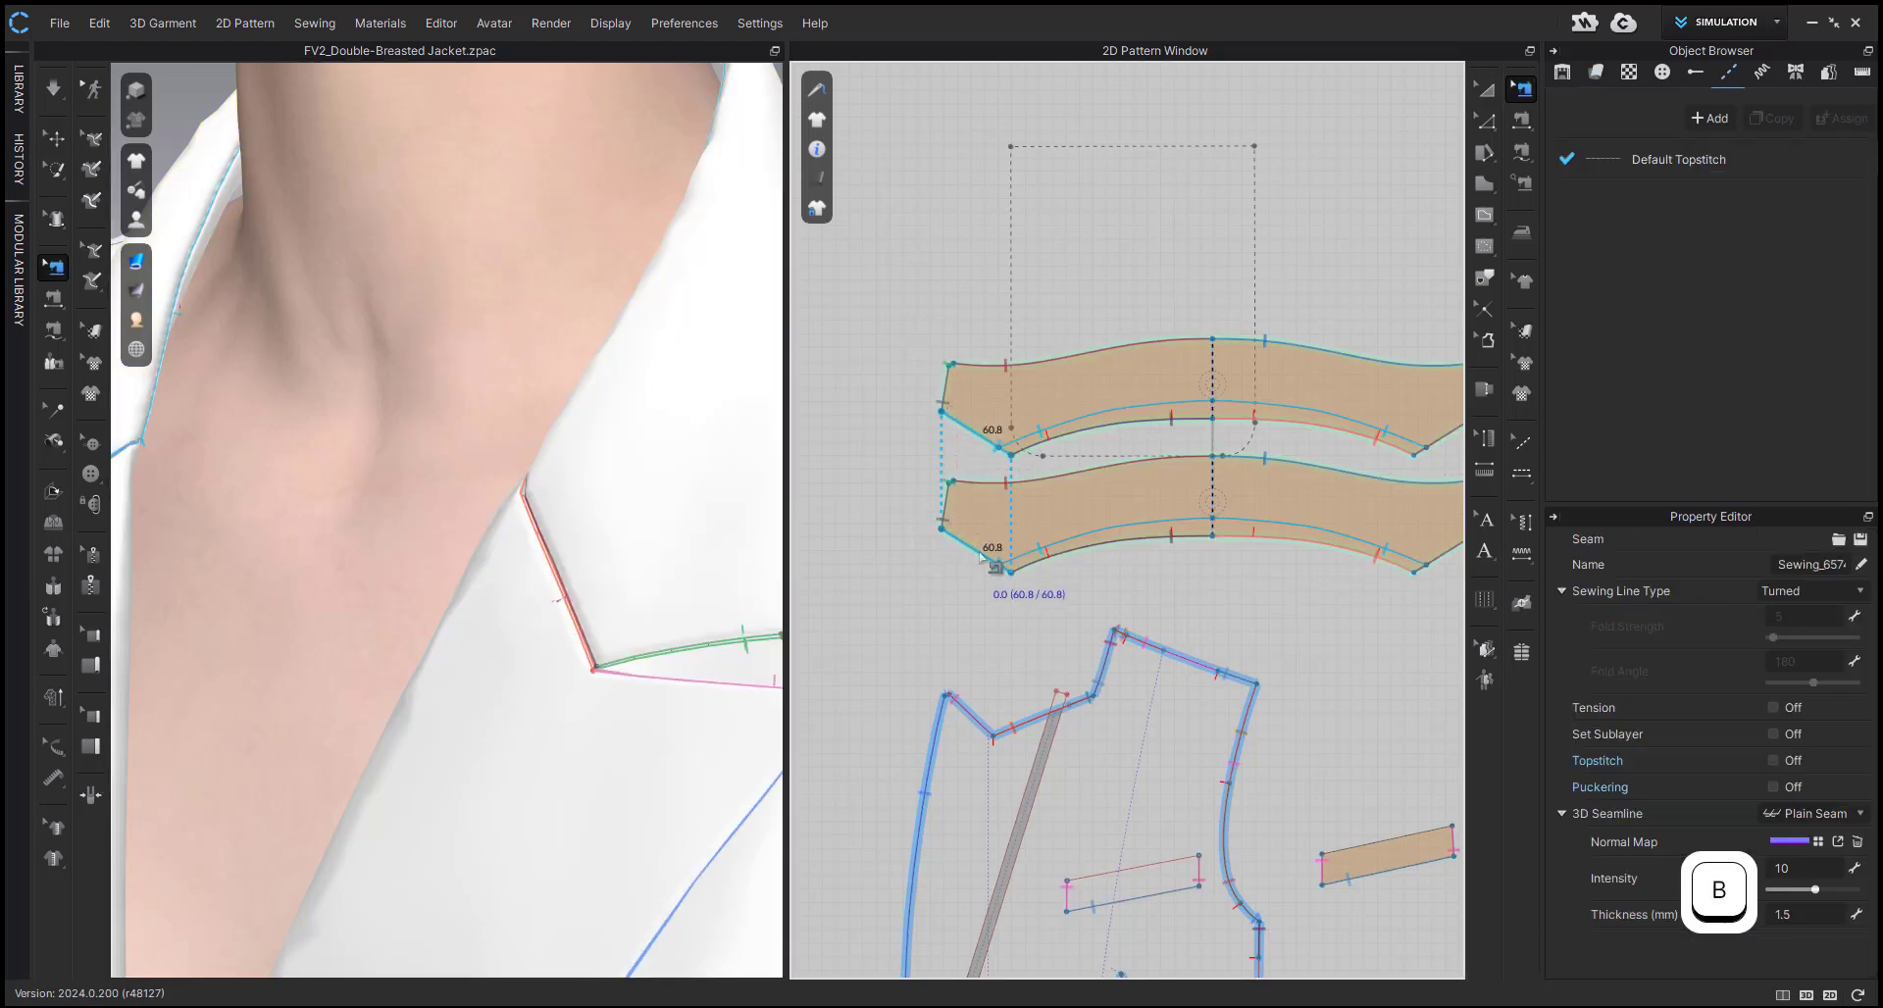
pyautogui.scroll(-2, 961, 552)
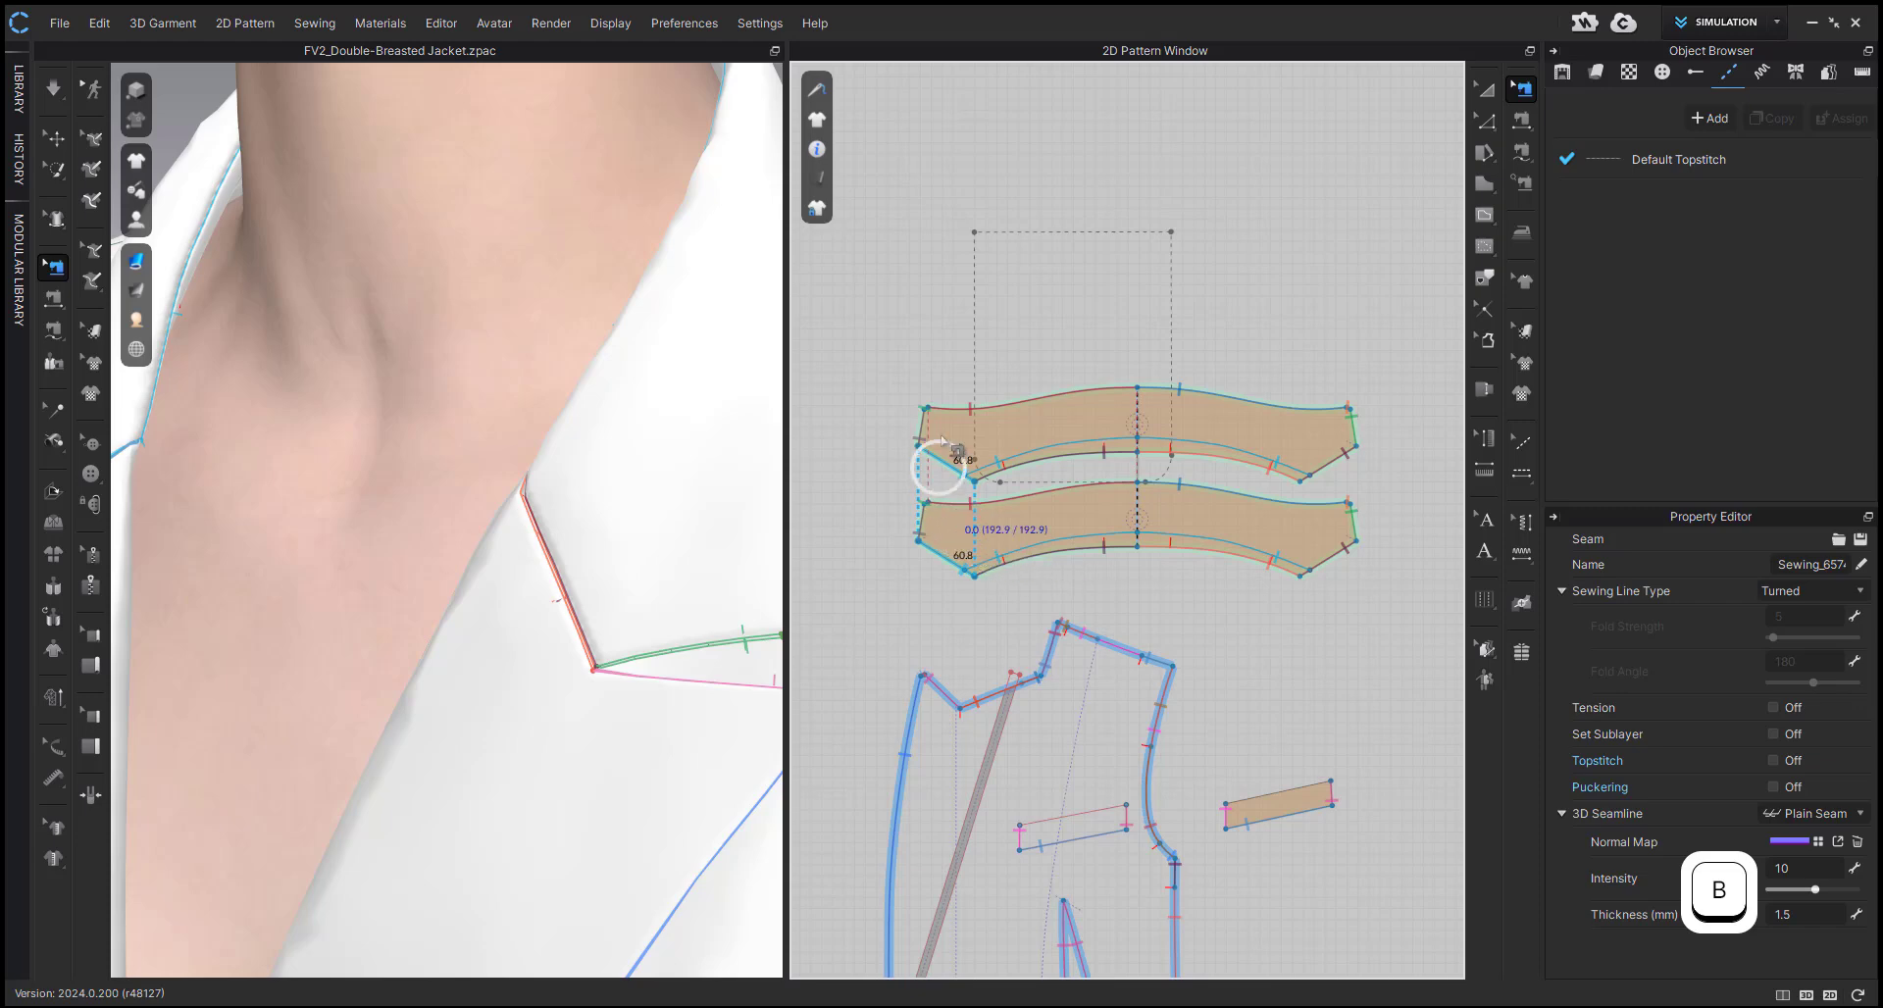
pyautogui.scroll(2, 946, 523)
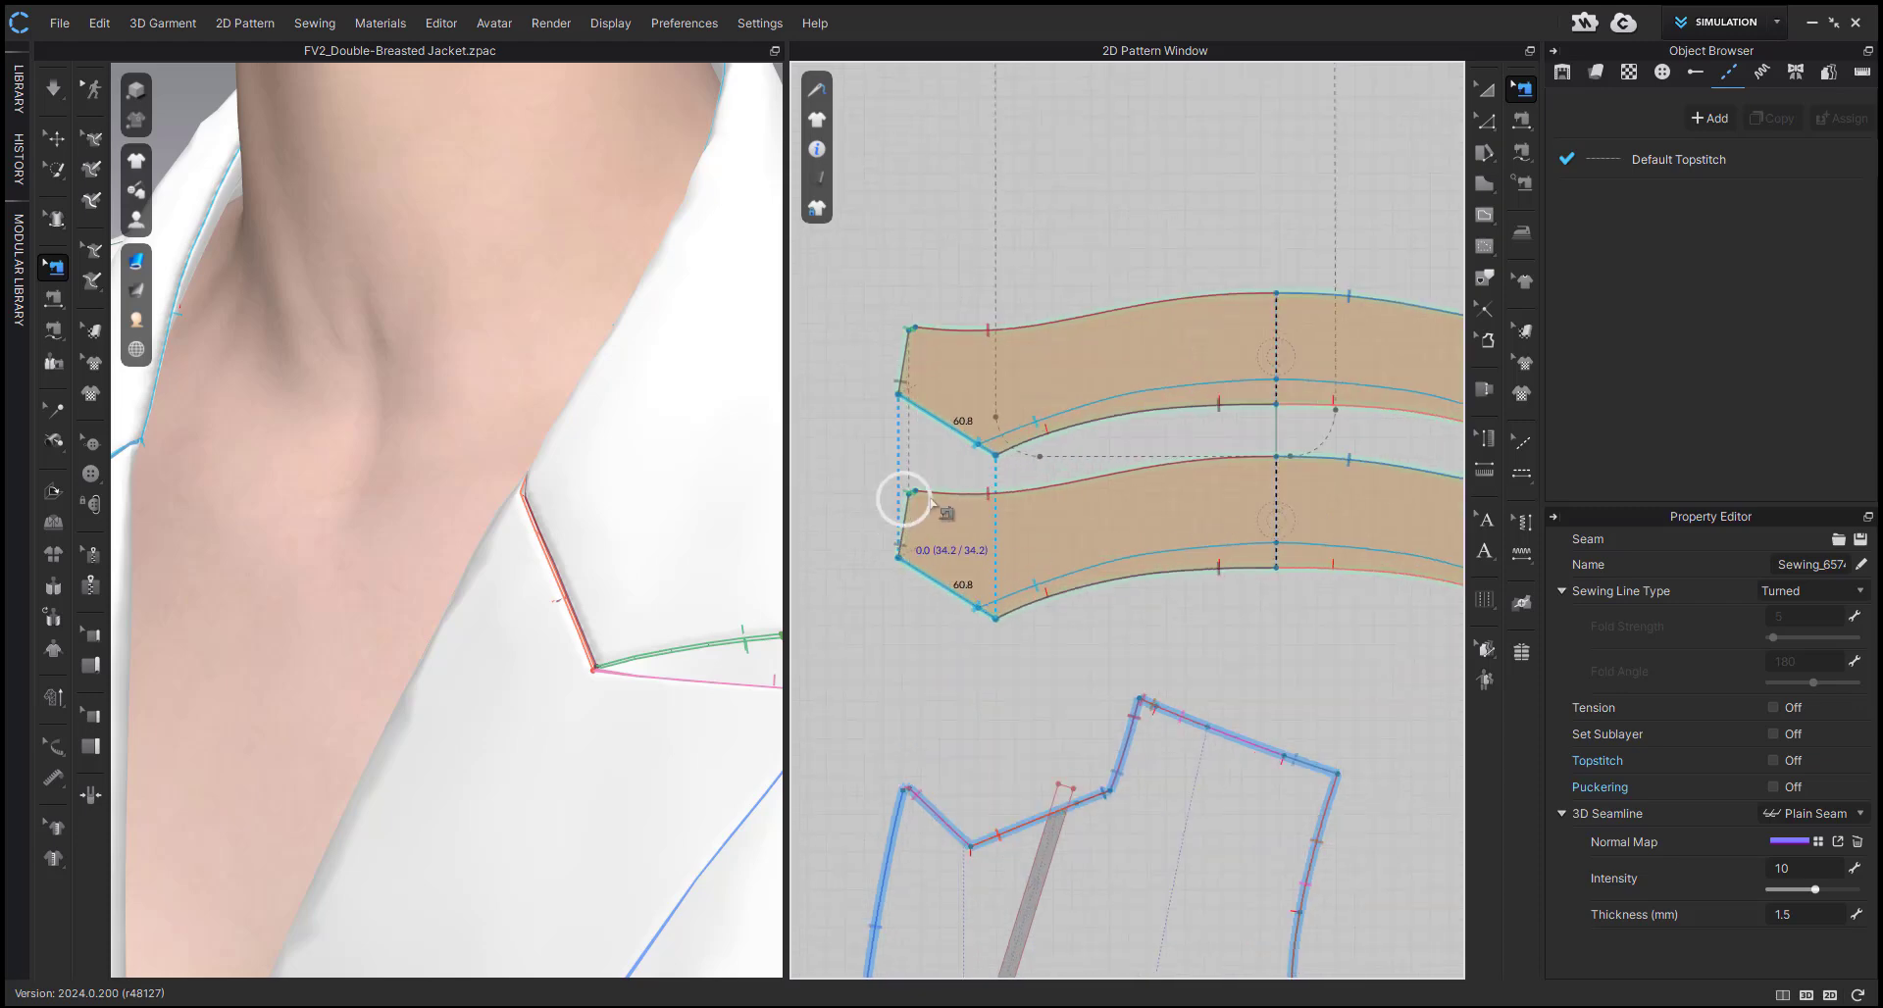
pyautogui.click(945, 566)
pyautogui.click(924, 571)
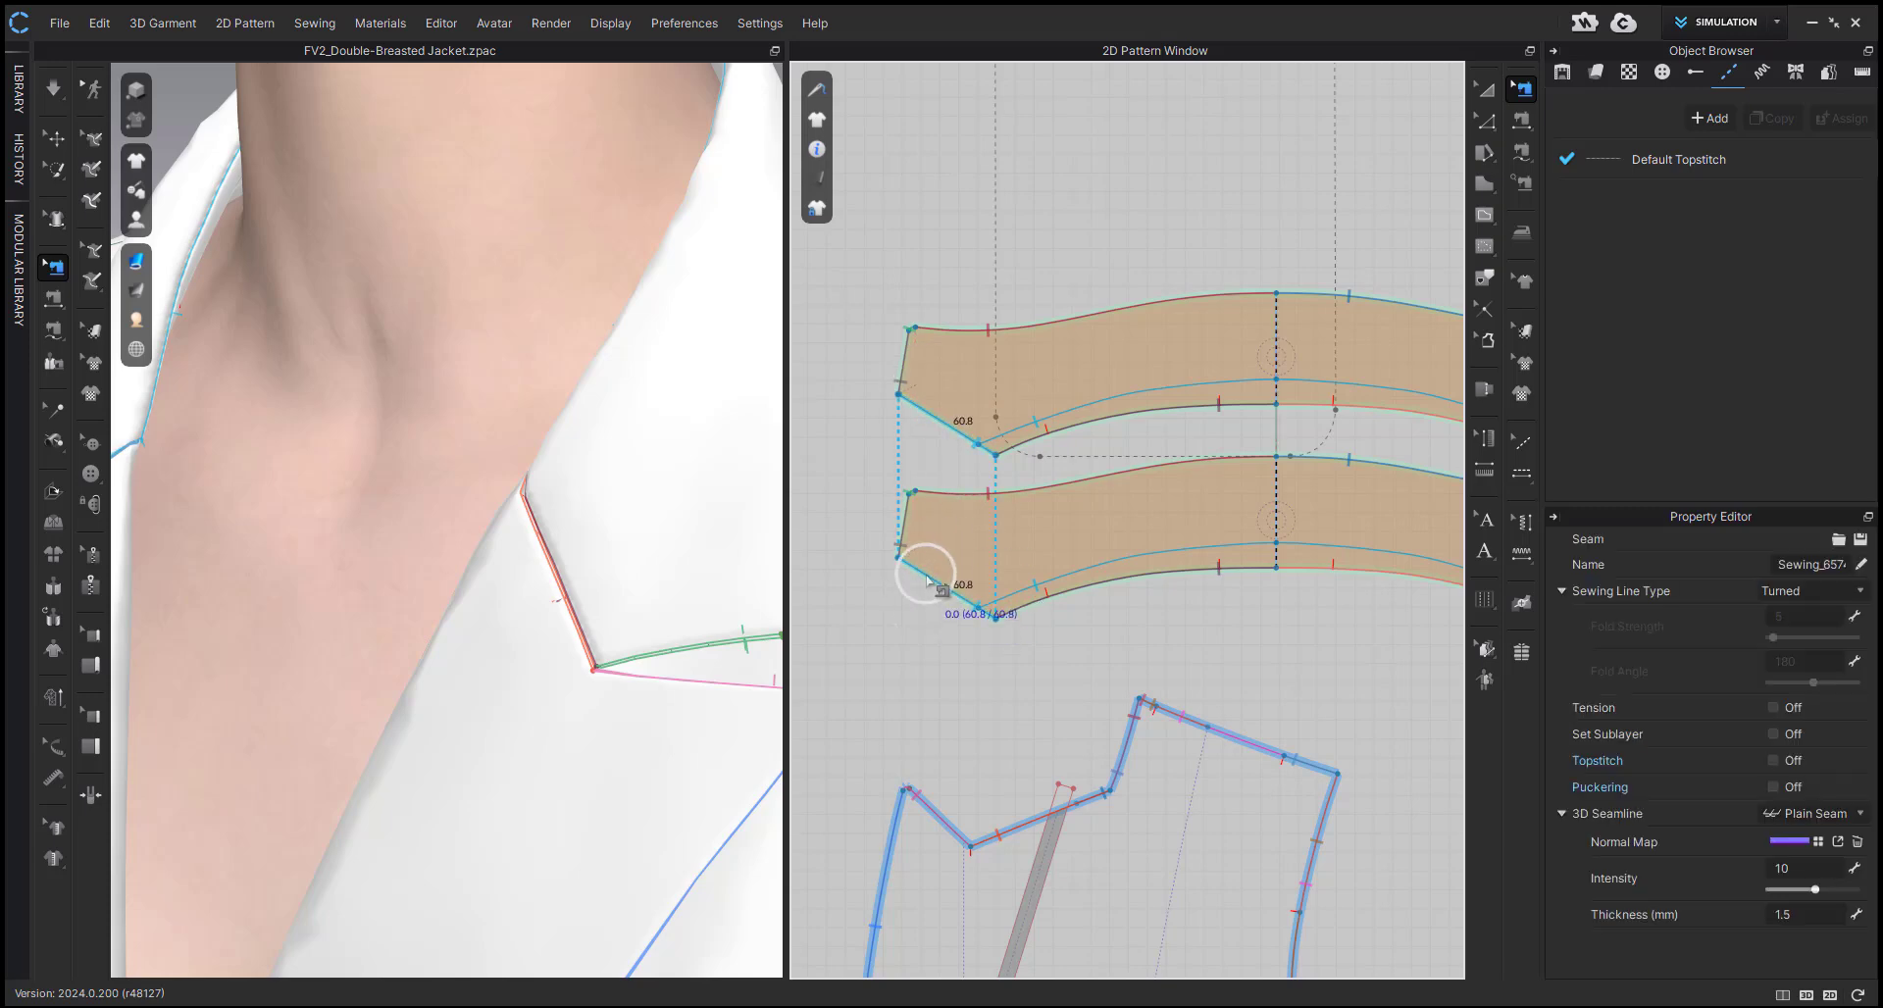
pyautogui.press('a')
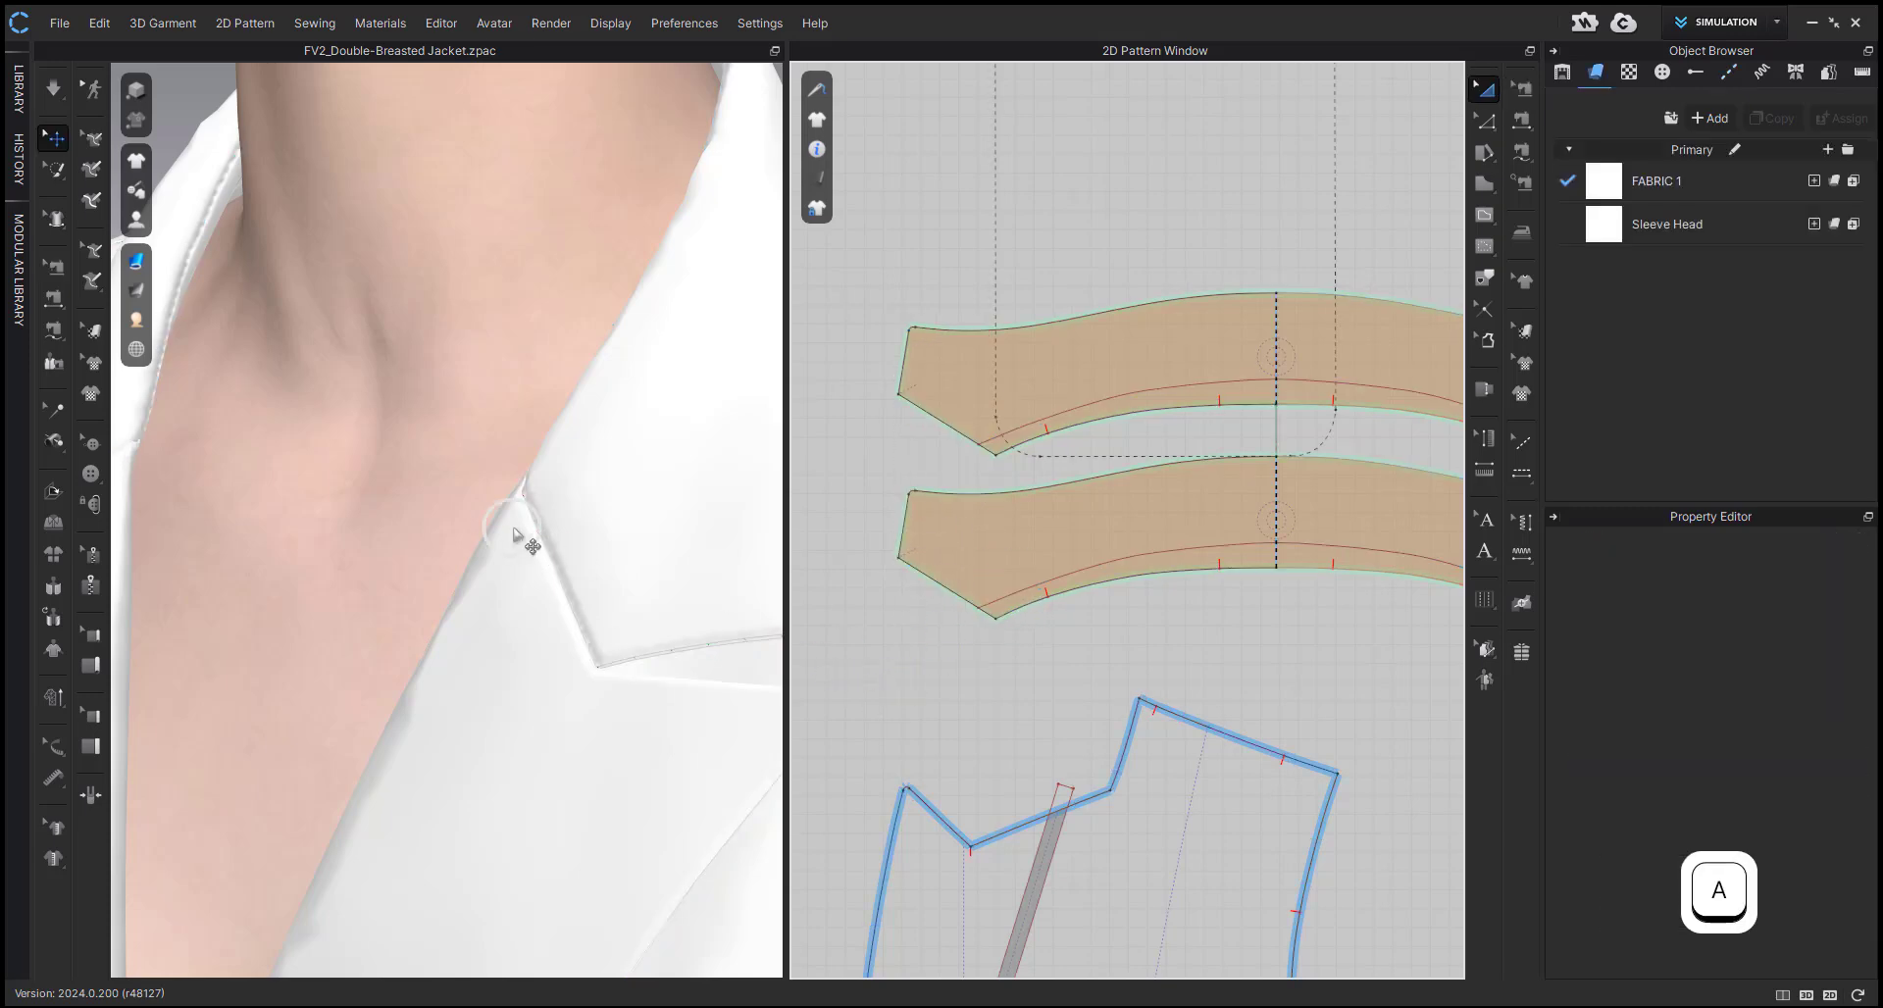
# - Hide the top collar and lapel facing in 3D and select the under collar to examine its notch
pyautogui.click(628, 531)
pyautogui.hotkey('shift', 'q')
pyautogui.click(609, 545)
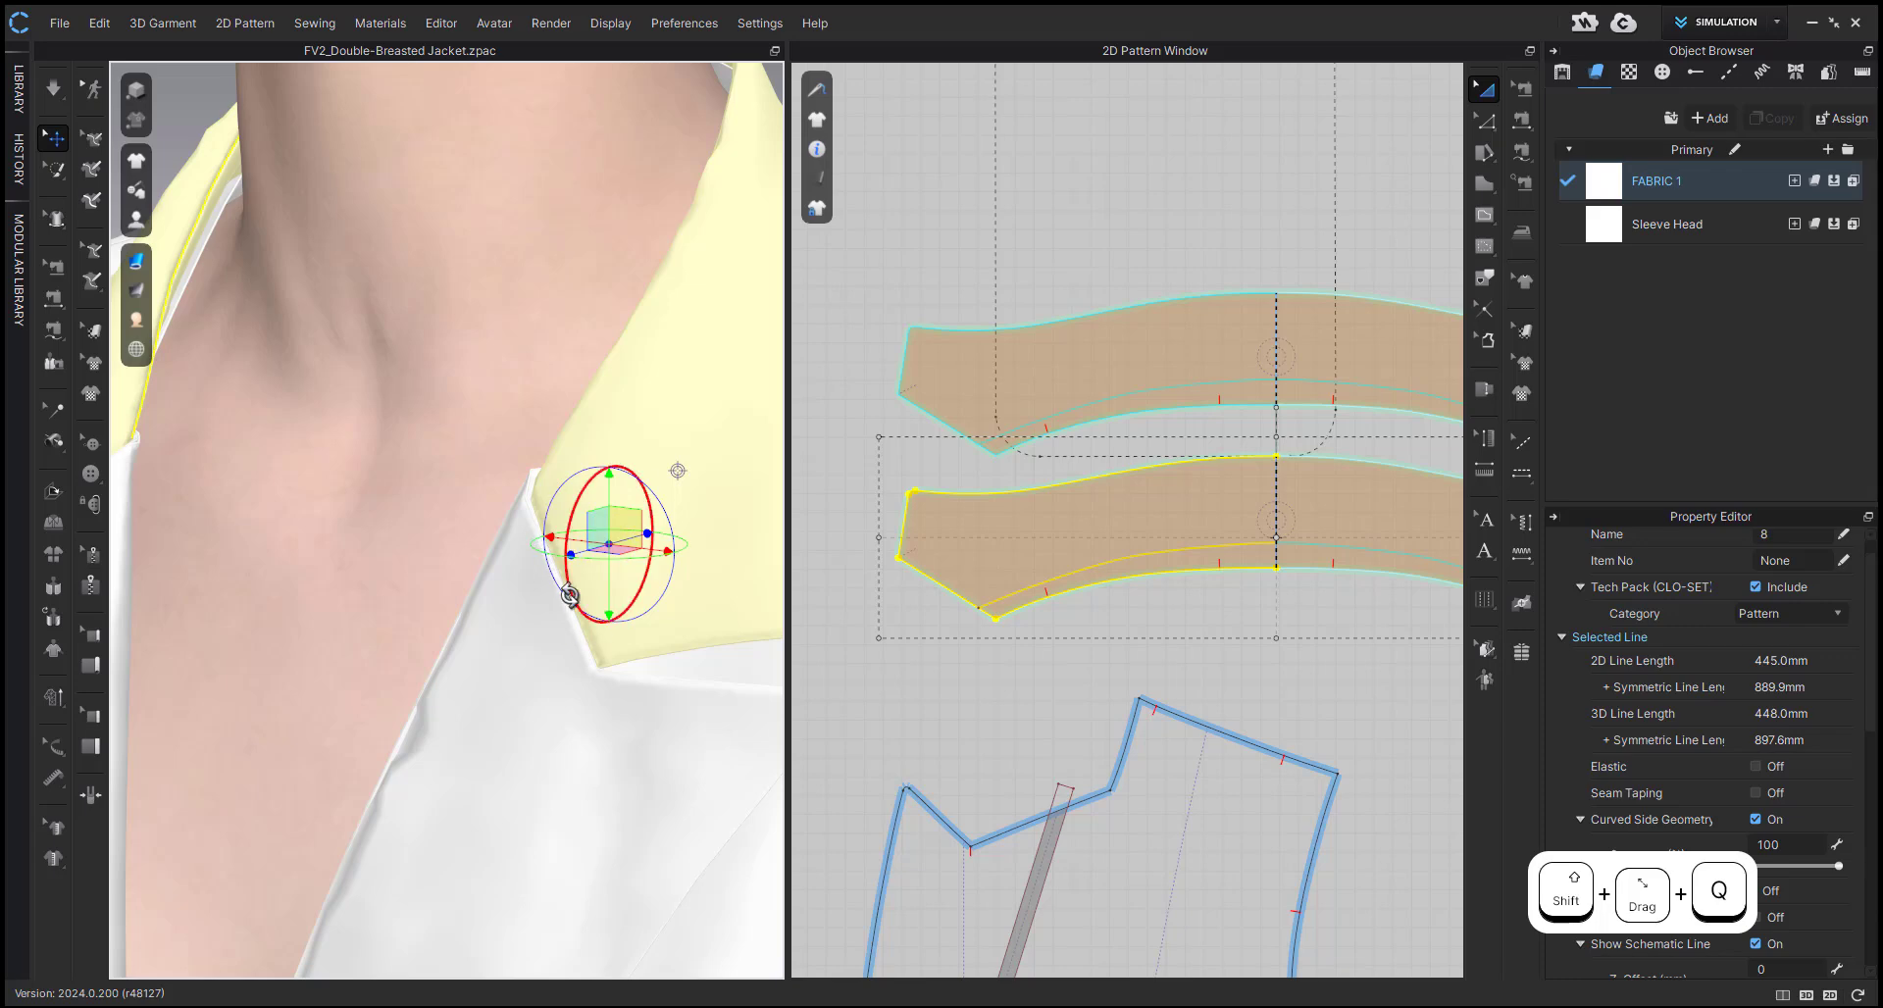
pyautogui.scroll(-3, 942, 578)
pyautogui.moveTo(941, 578); pyautogui.dragTo(899, 508, button='middle')
# - Select the front pattern to examine its join with the under collar, and restore the hidden pieces
pyautogui.click(526, 633)
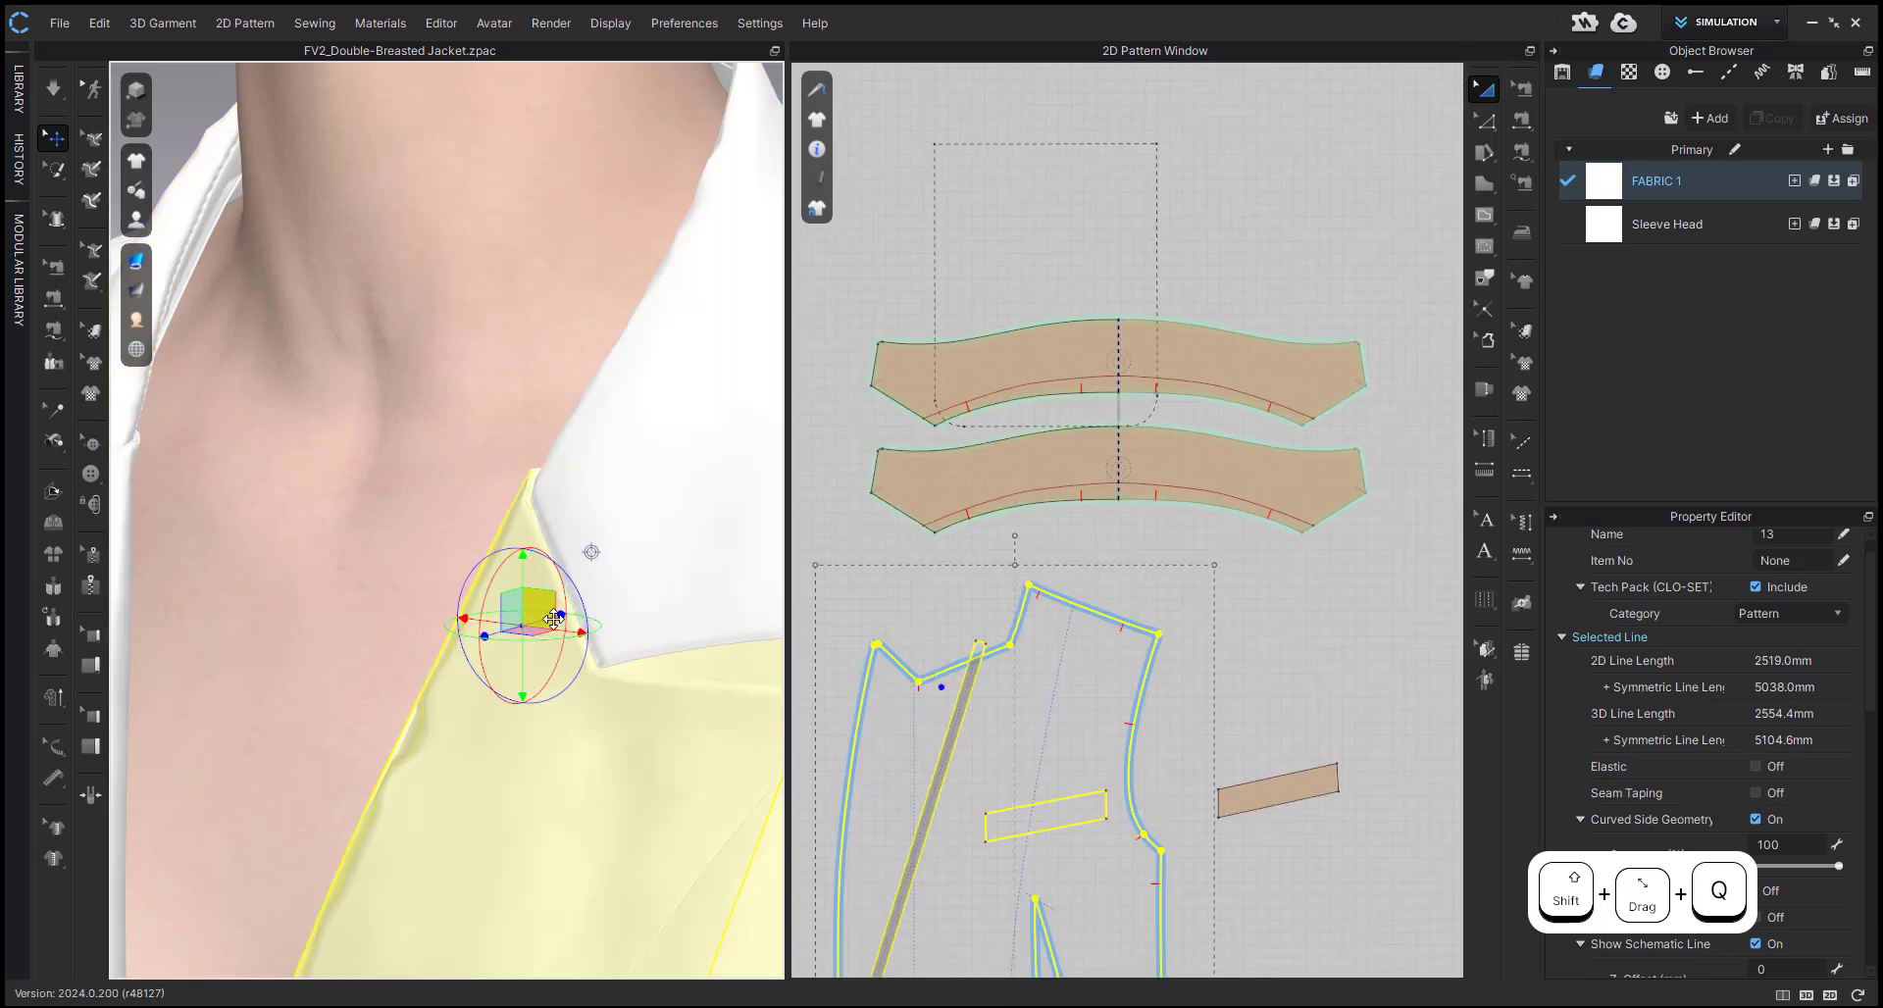
pyautogui.hotkey('shift', 'q')
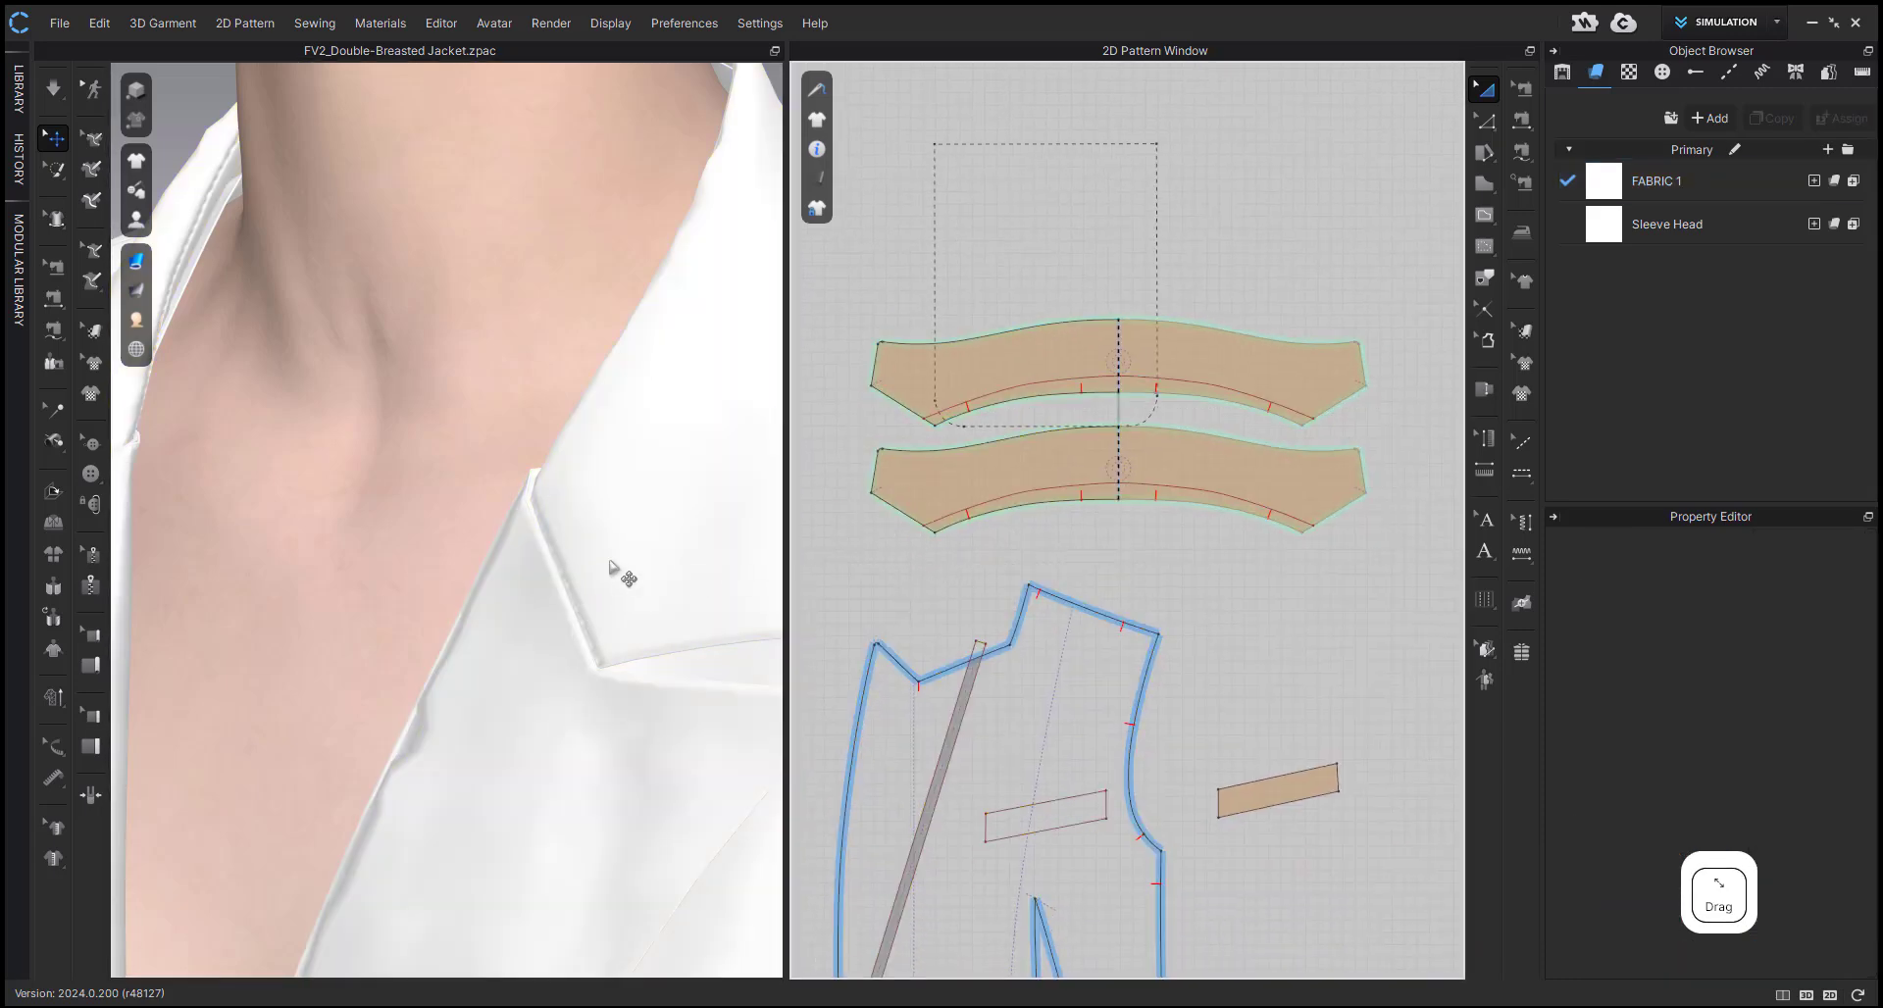
pyautogui.click(622, 570)
pyautogui.hotkey('shift', 'w')
# - Show the curve points of the 2D patterns and examine the corner points on the top and under collars
pyautogui.click(575, 556)
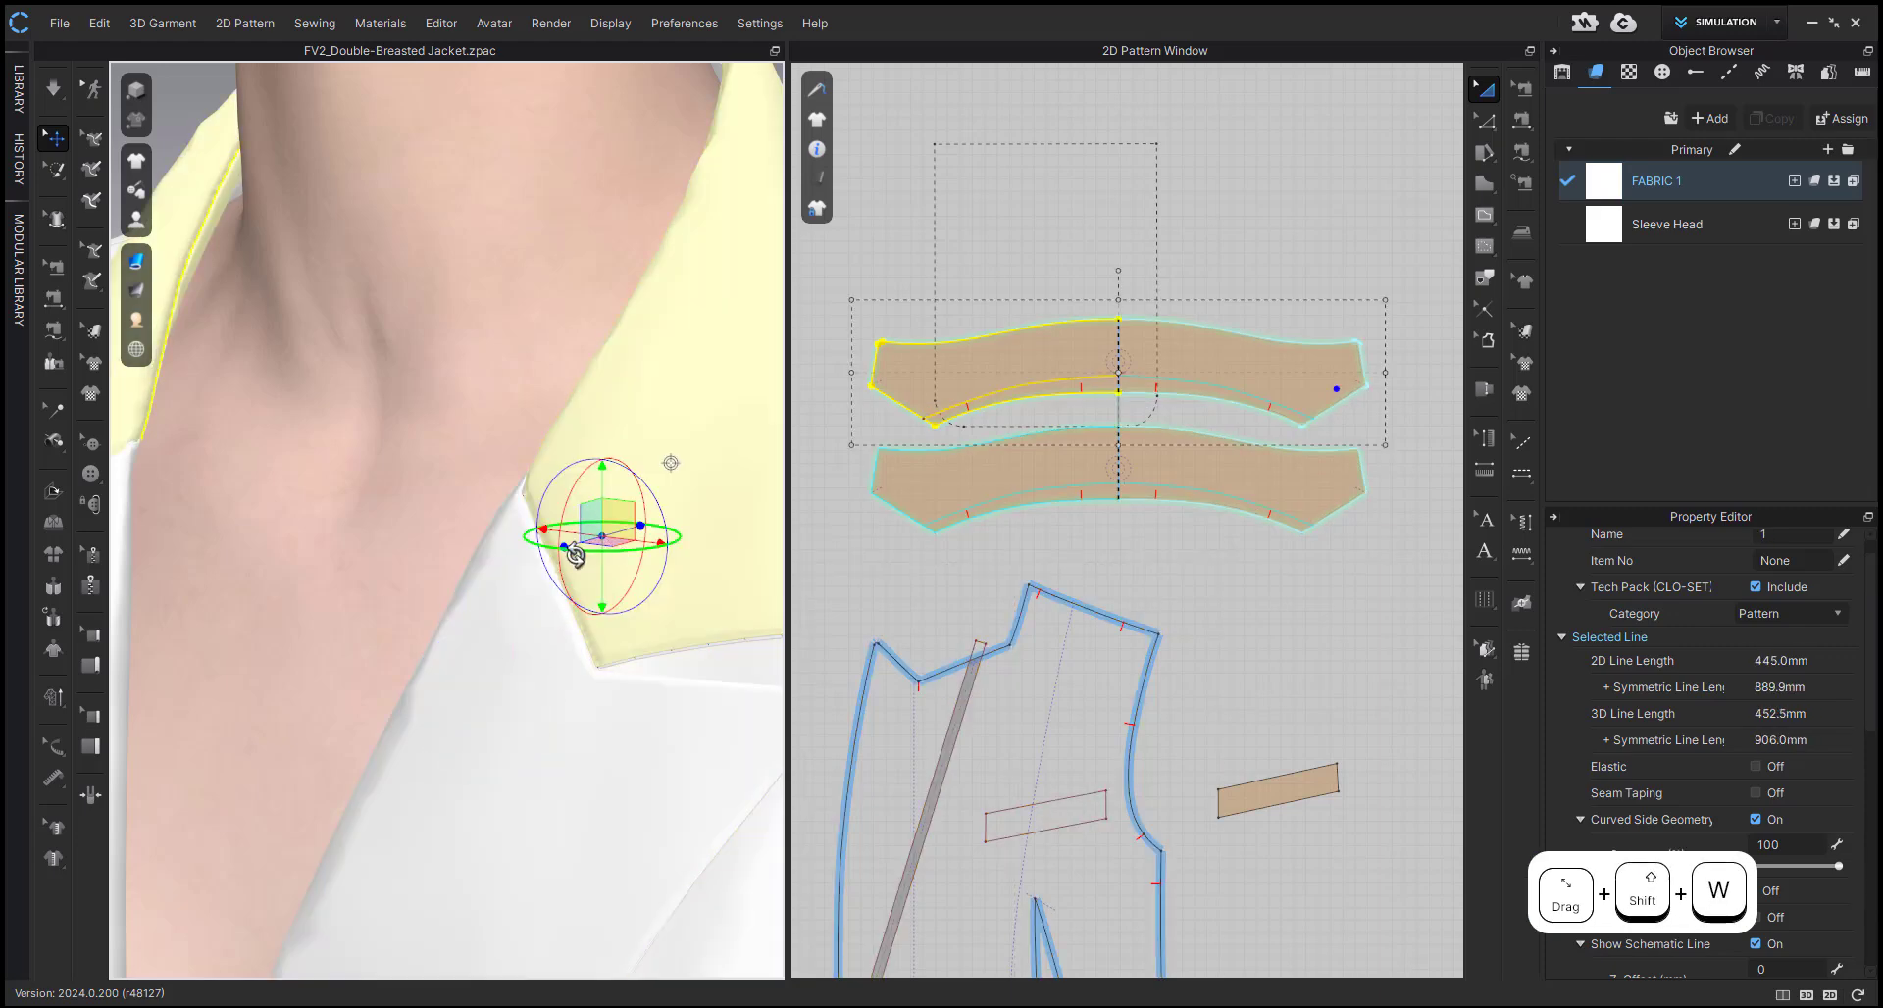
pyautogui.press('v')
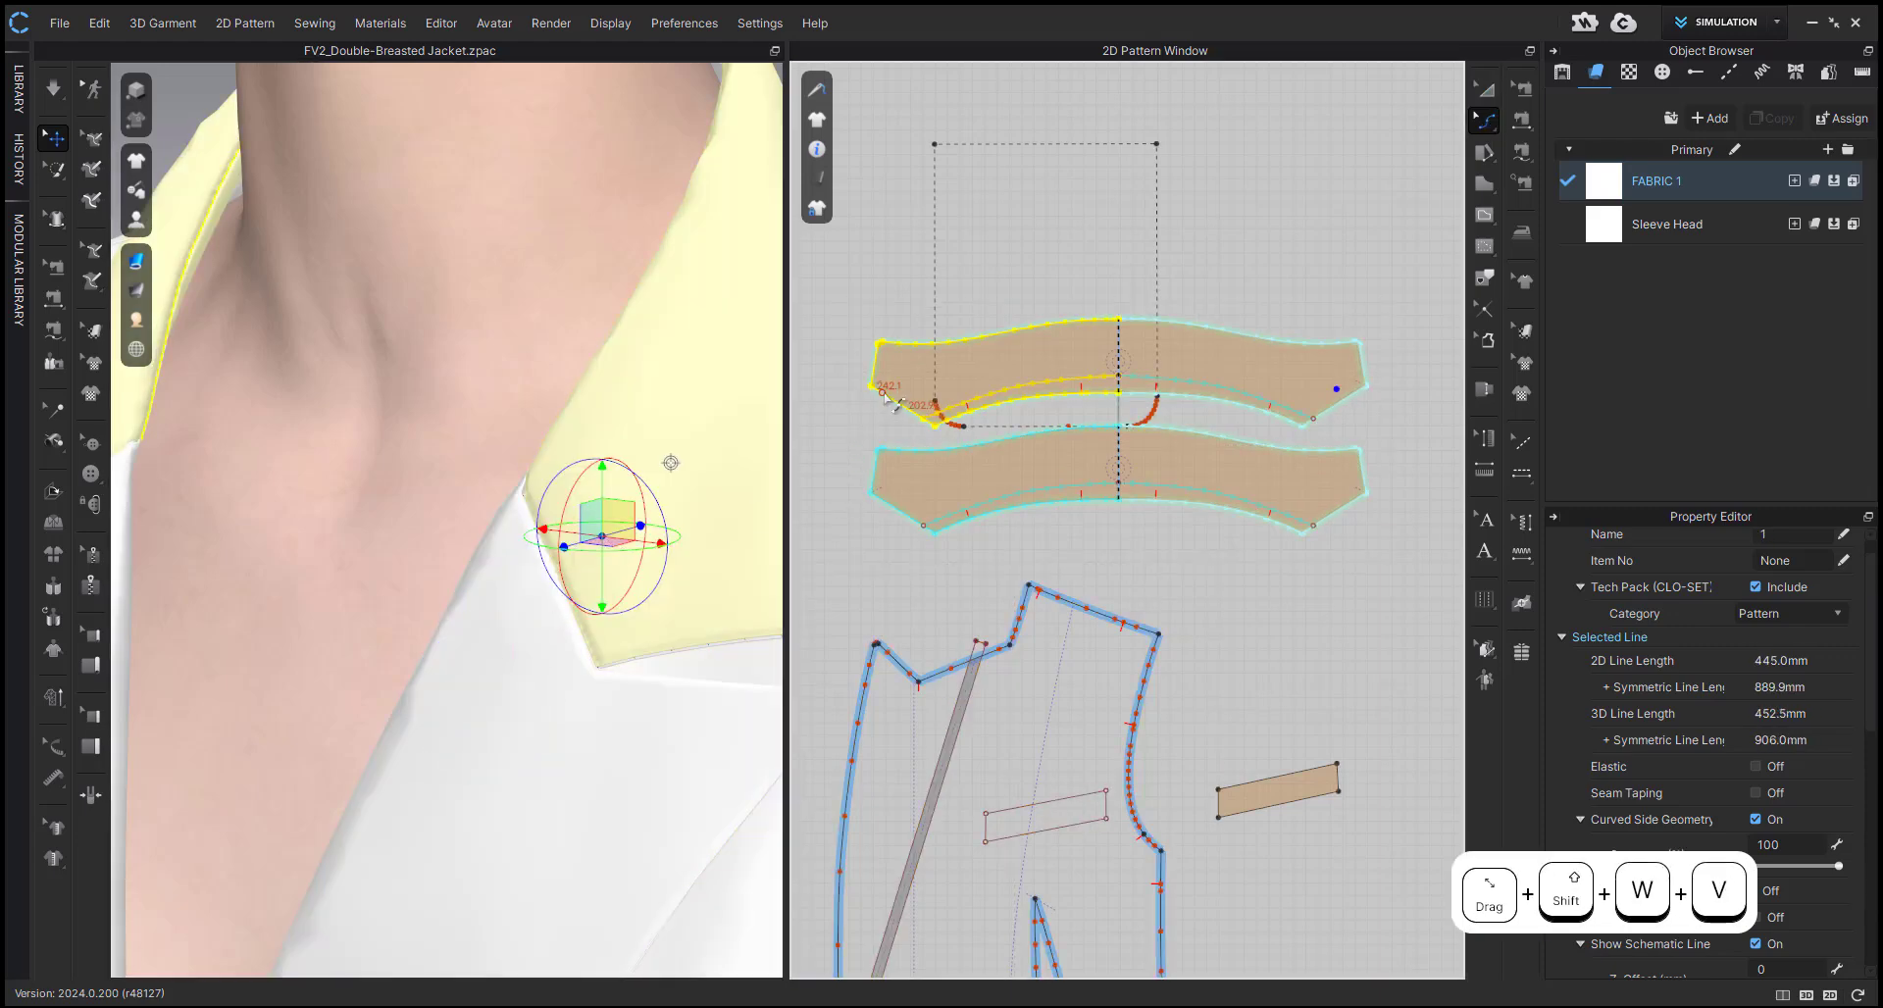
pyautogui.click(517, 681)
pyautogui.click(742, 562)
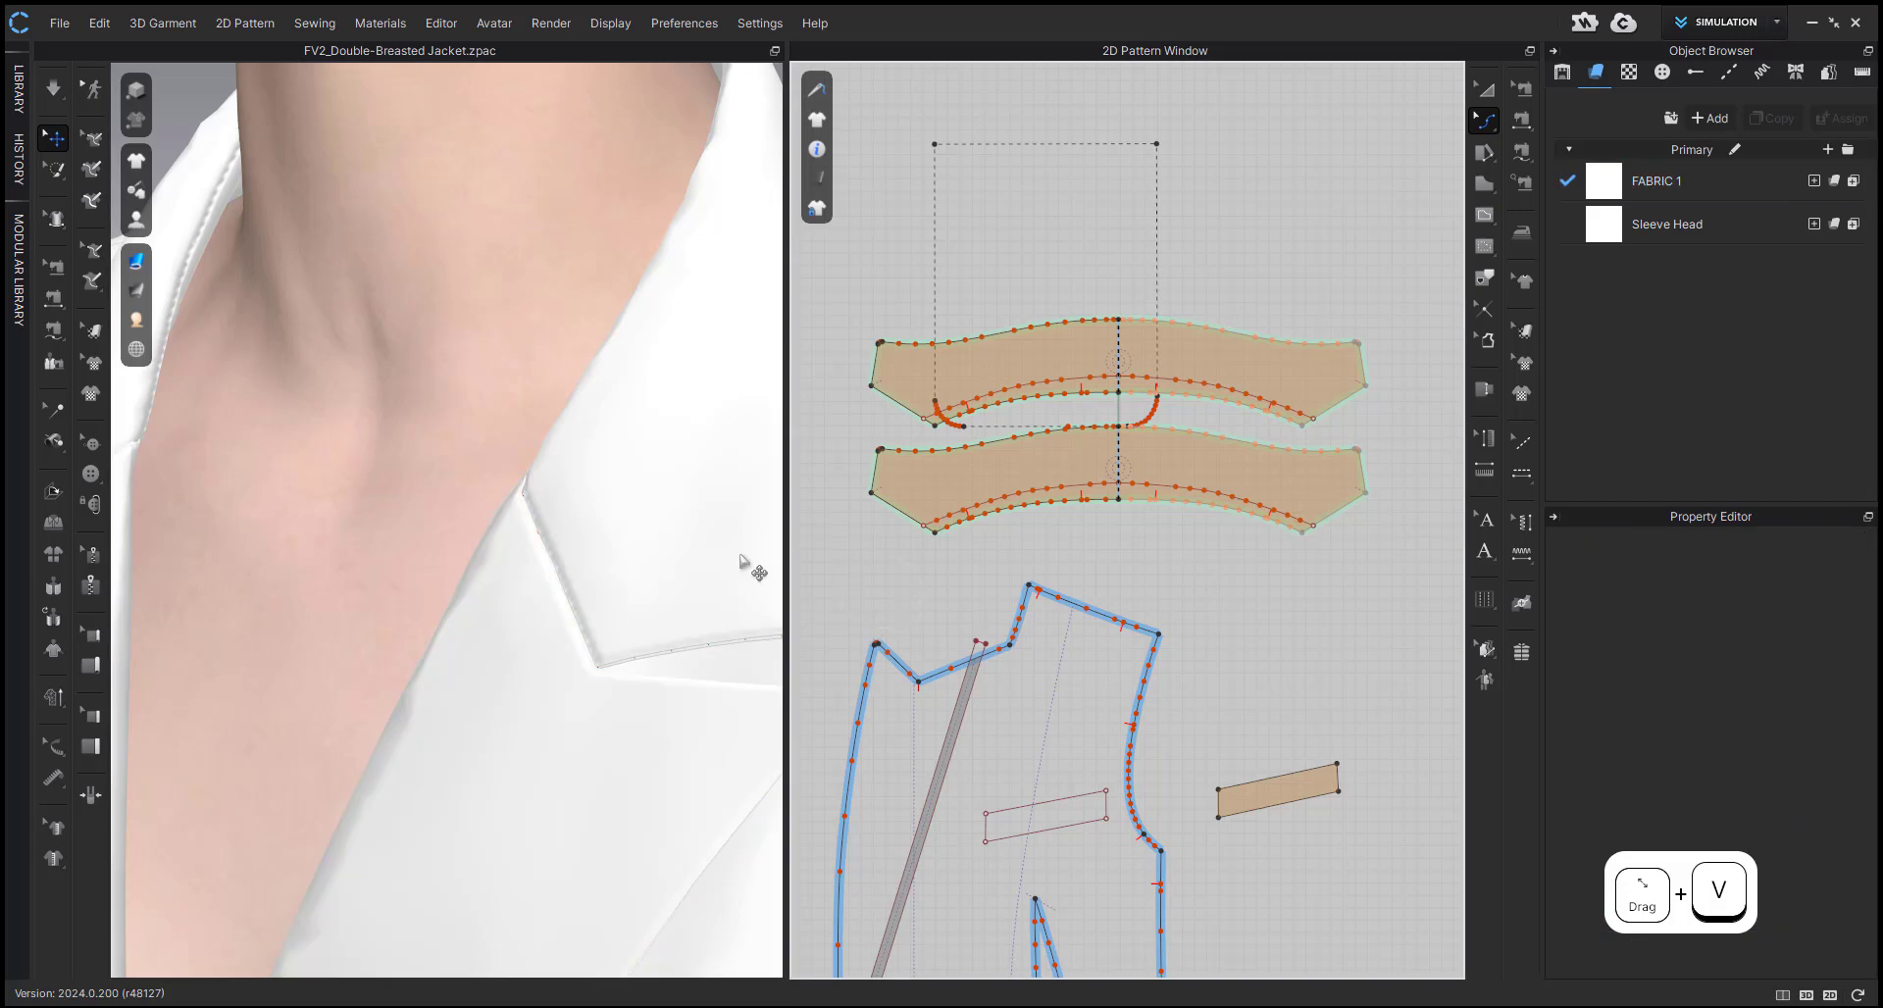
pyautogui.click(585, 572)
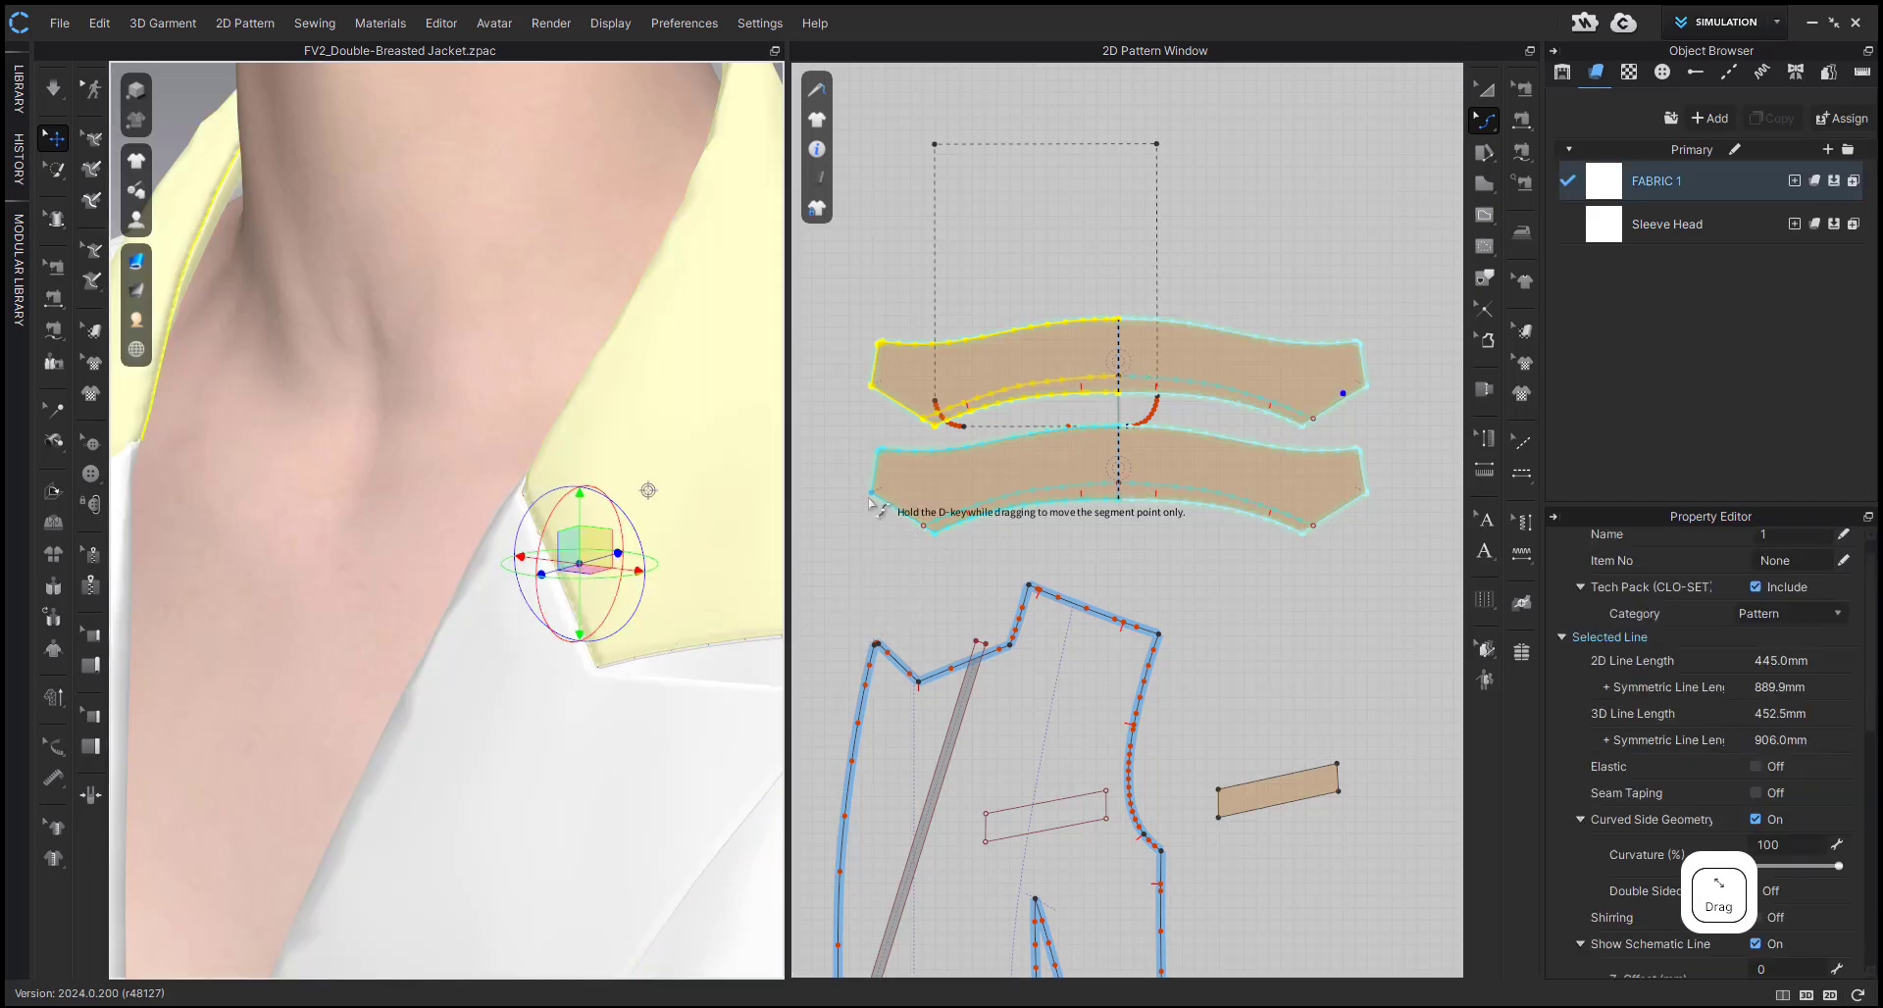
# - Compare the under collar and front pattern with the outer layers hidden, and show all pieces again
pyautogui.click(696, 599)
pyautogui.hotkey('shift', 'q')
pyautogui.hotkey('shift', 'q')
pyautogui.click(614, 536)
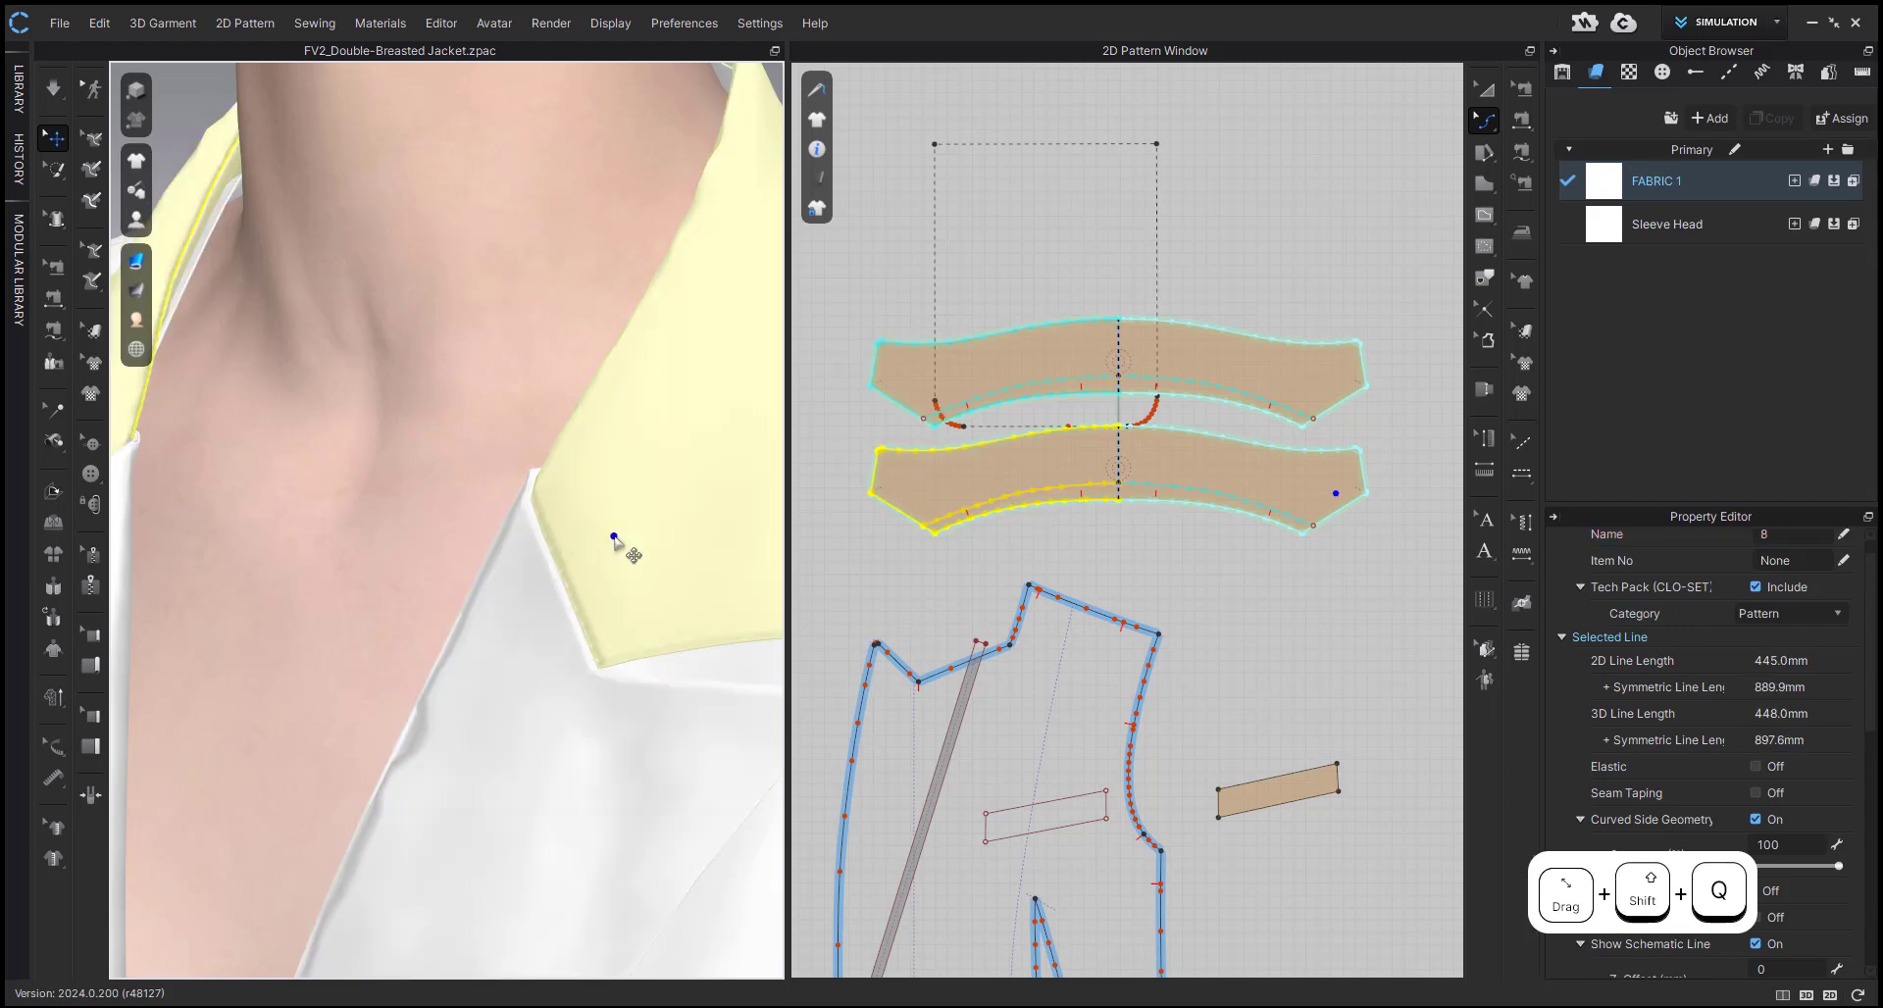
pyautogui.click(511, 688)
pyautogui.hotkey('shift', 'q')
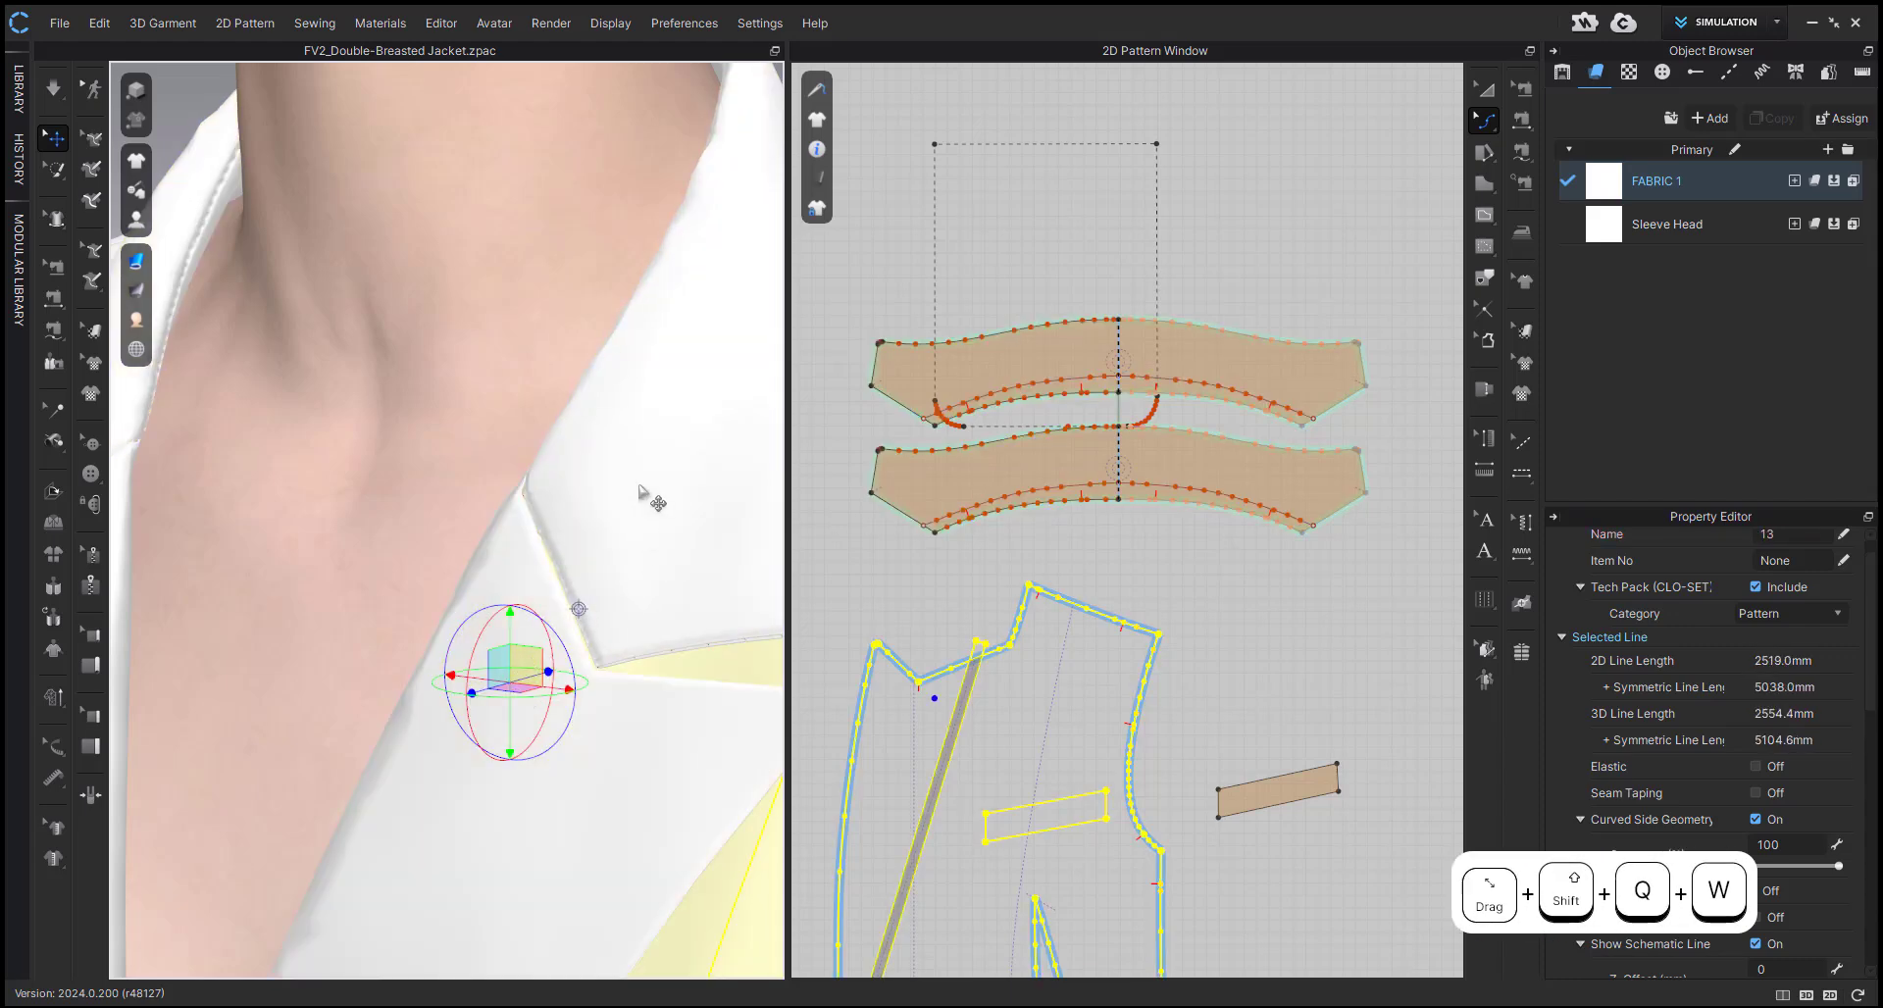
# - Compare the lapel facing with the top collar at the notch by selecting each piece in 3D
pyautogui.click(652, 496)
pyautogui.click(507, 673)
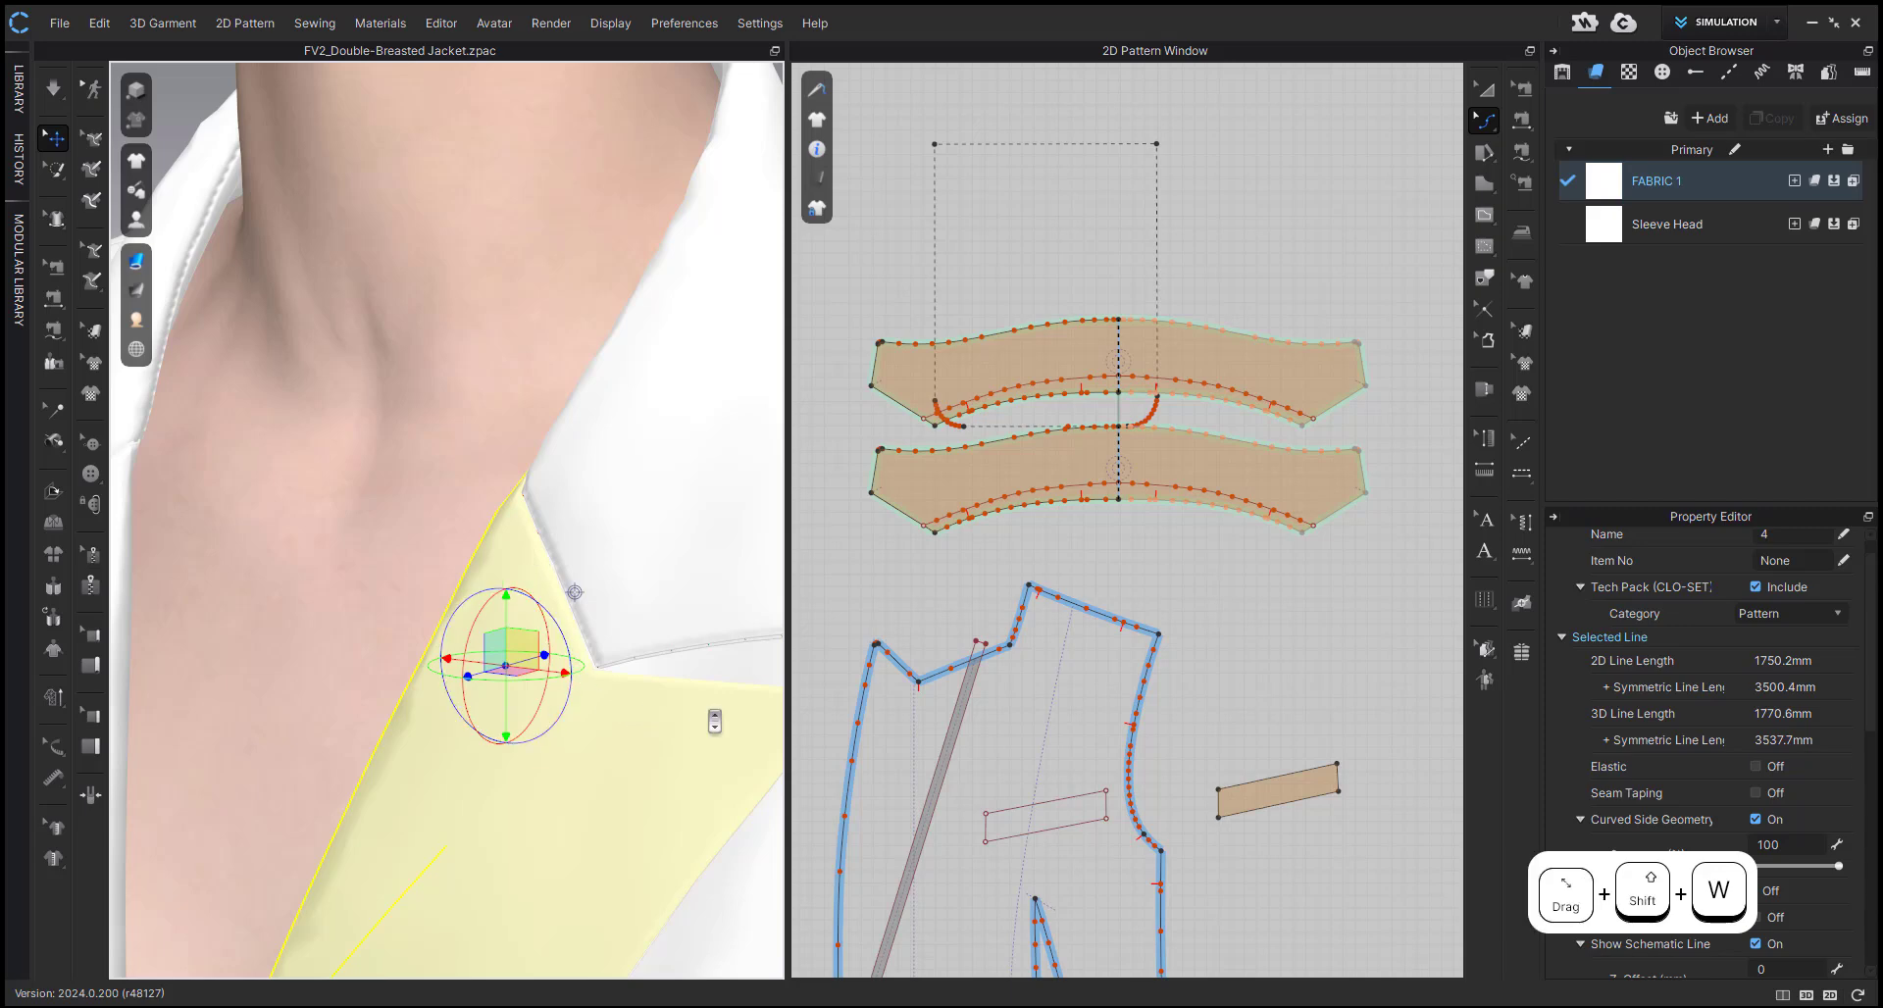
pyautogui.hotkey('shift', 'w')
pyautogui.click(890, 552)
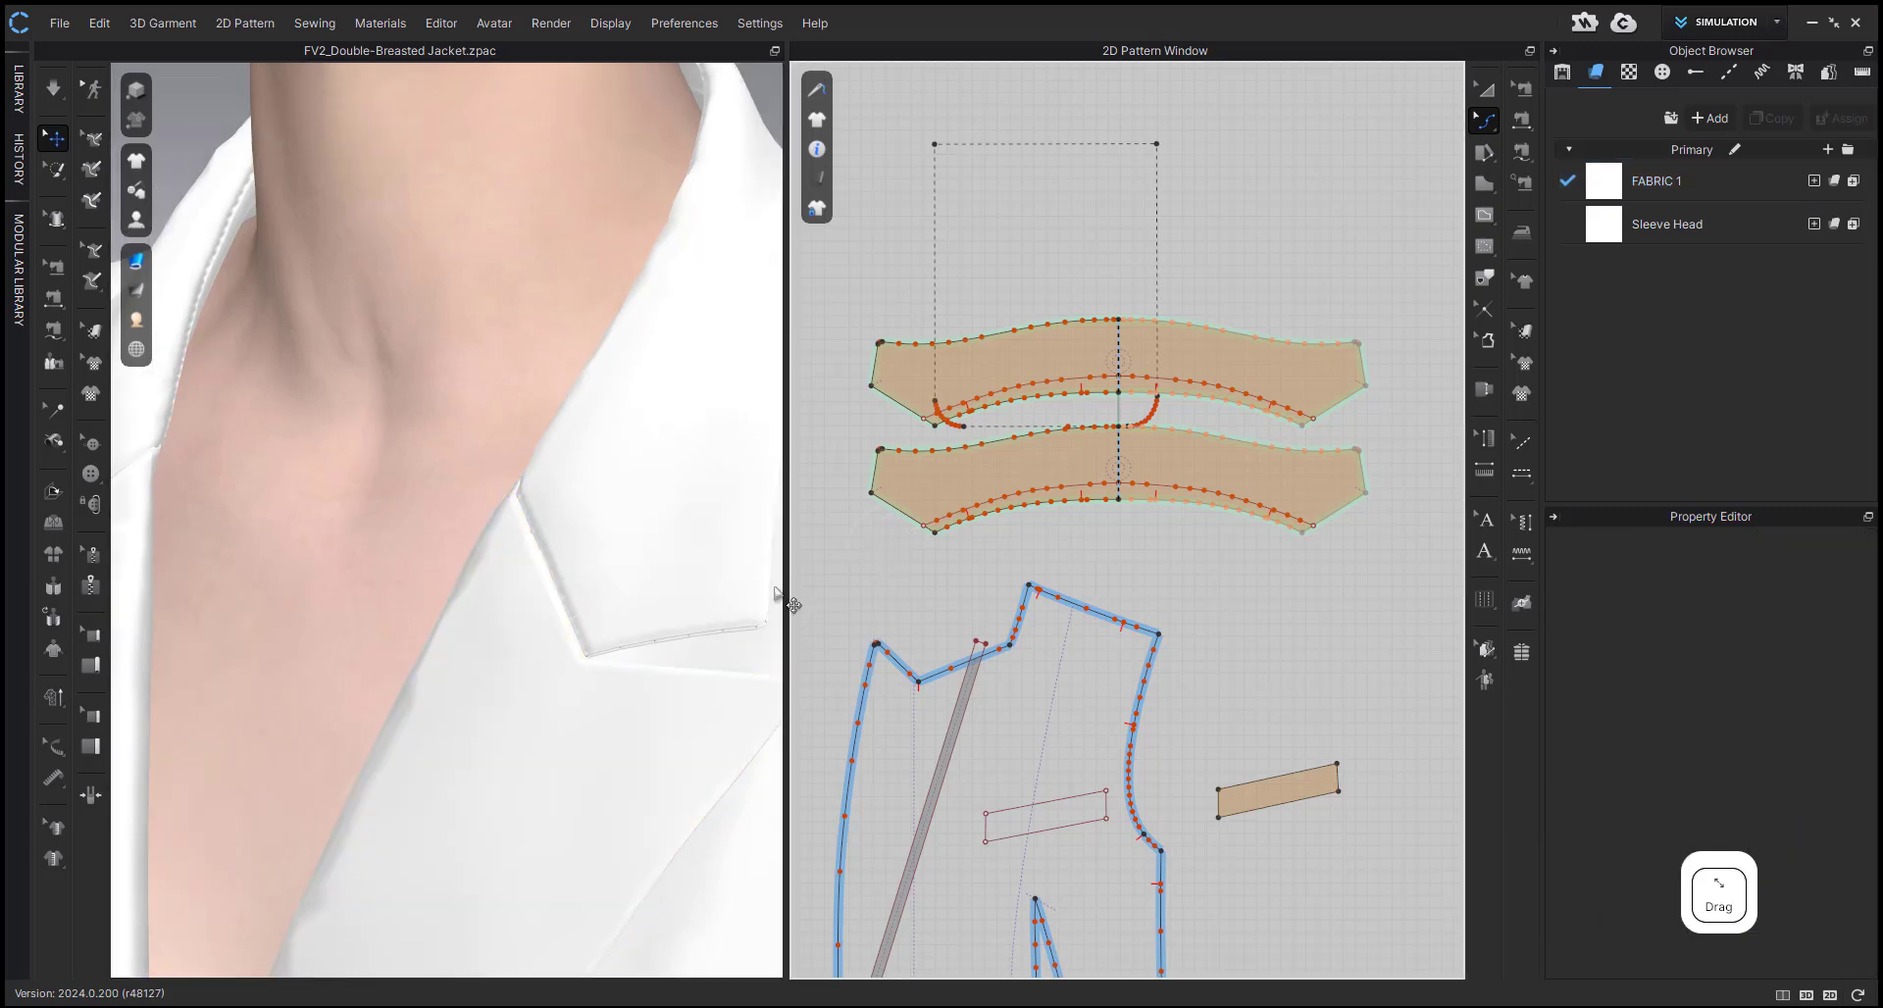
pyautogui.click(618, 608)
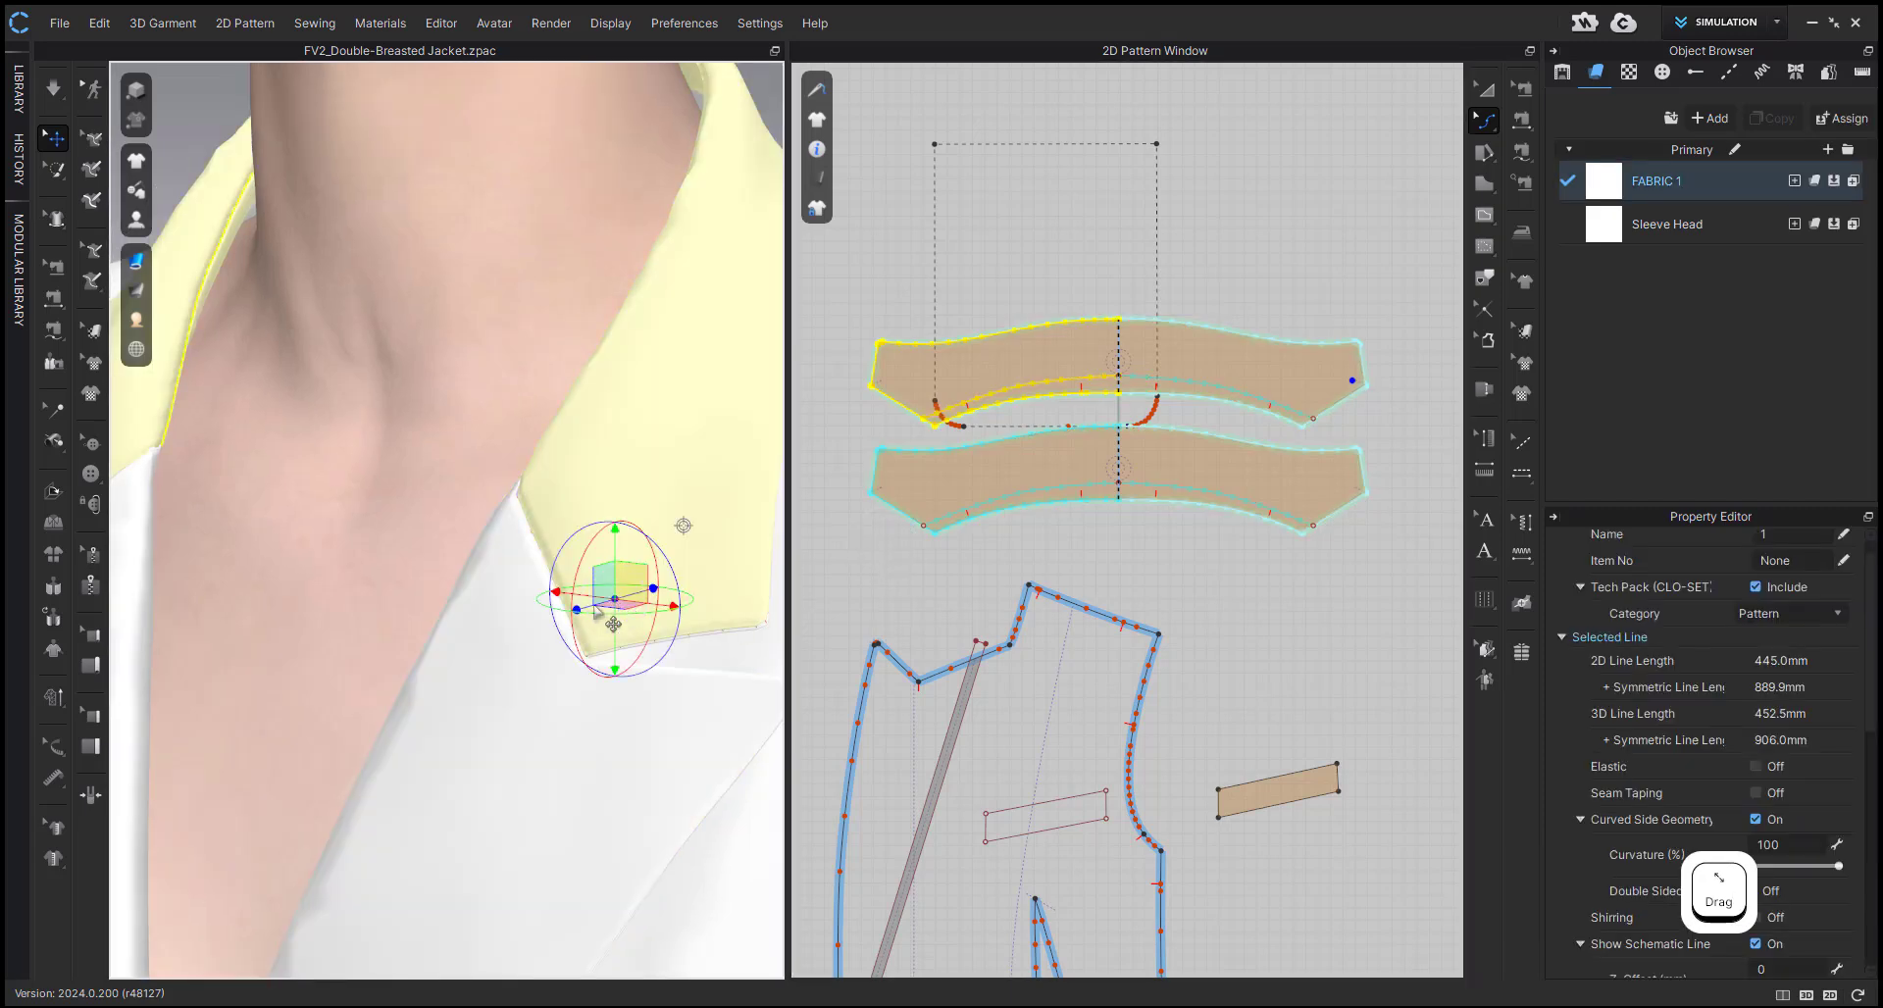
# - Compare the top collar, under collar and lapel at the notch by hiding and selecting pieces, and show all pieces again
pyautogui.click(503, 640)
pyautogui.hotkey('ctrl', 'z')
pyautogui.hotkey('shift', 'q')
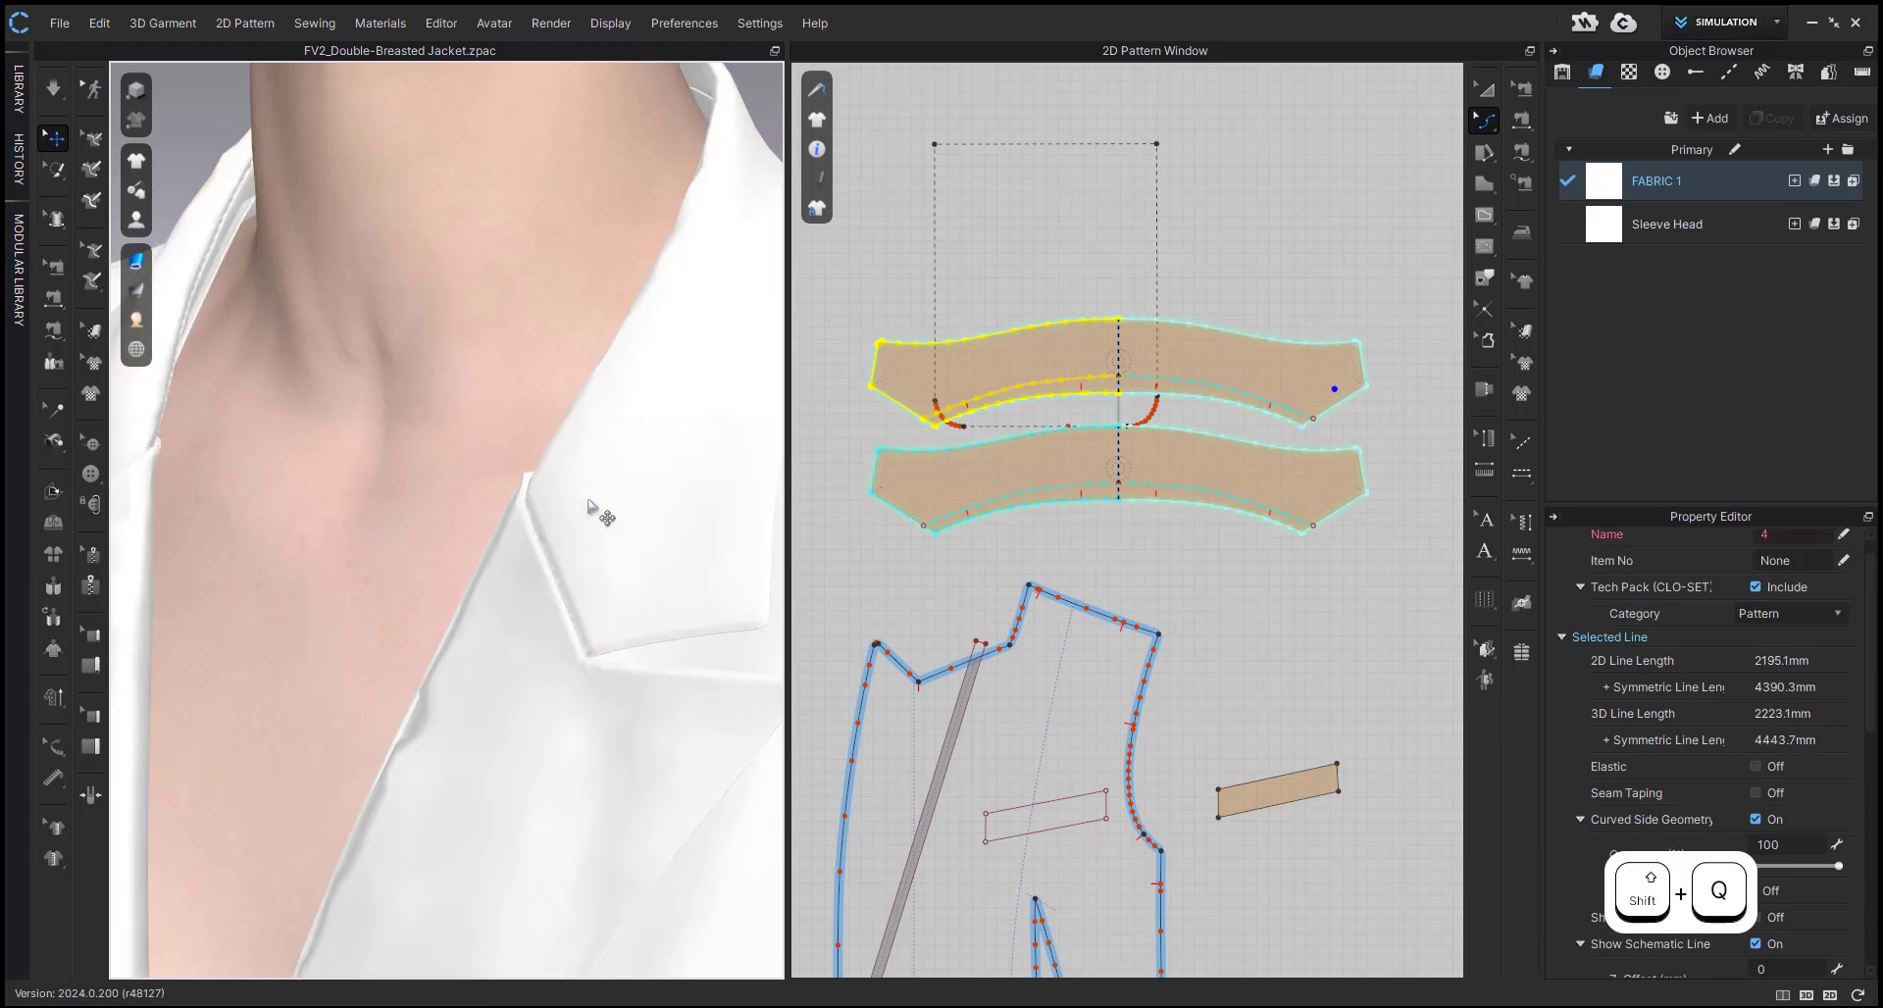
pyautogui.click(549, 563)
pyautogui.click(565, 545)
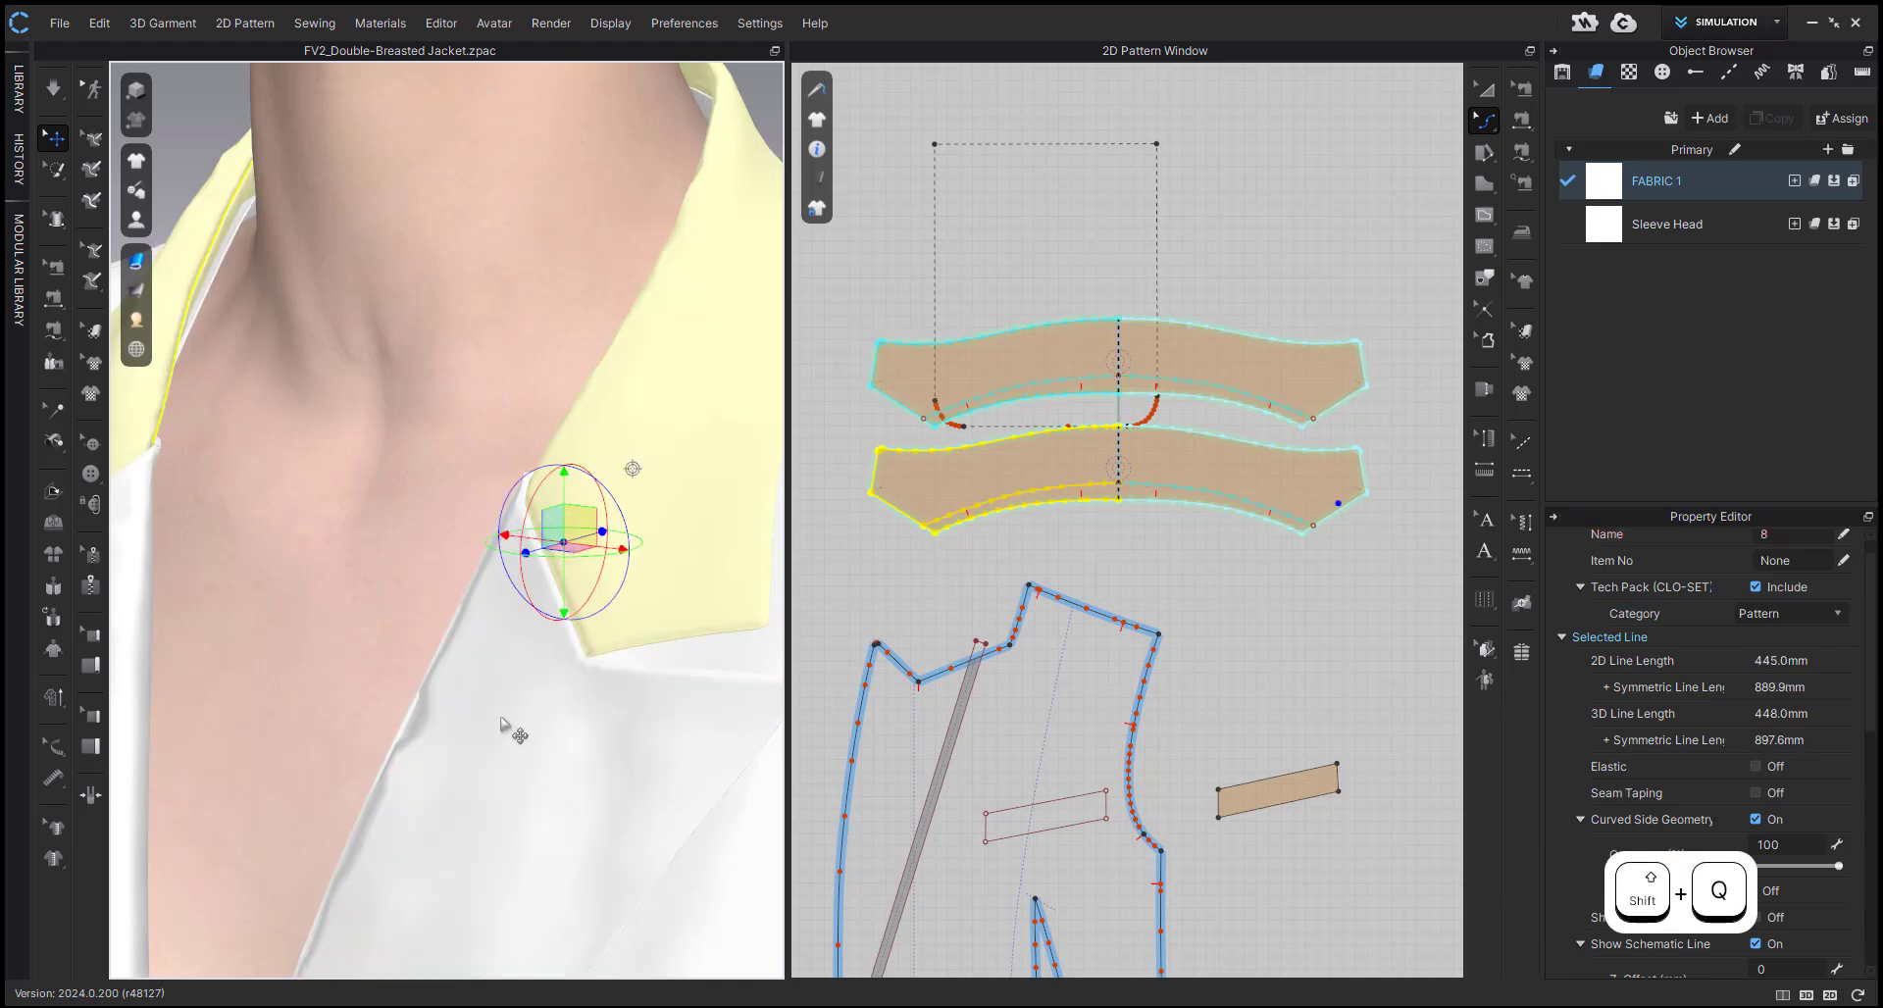
pyautogui.click(501, 719)
pyautogui.hotkey('shift', 'w')
pyautogui.click(593, 490)
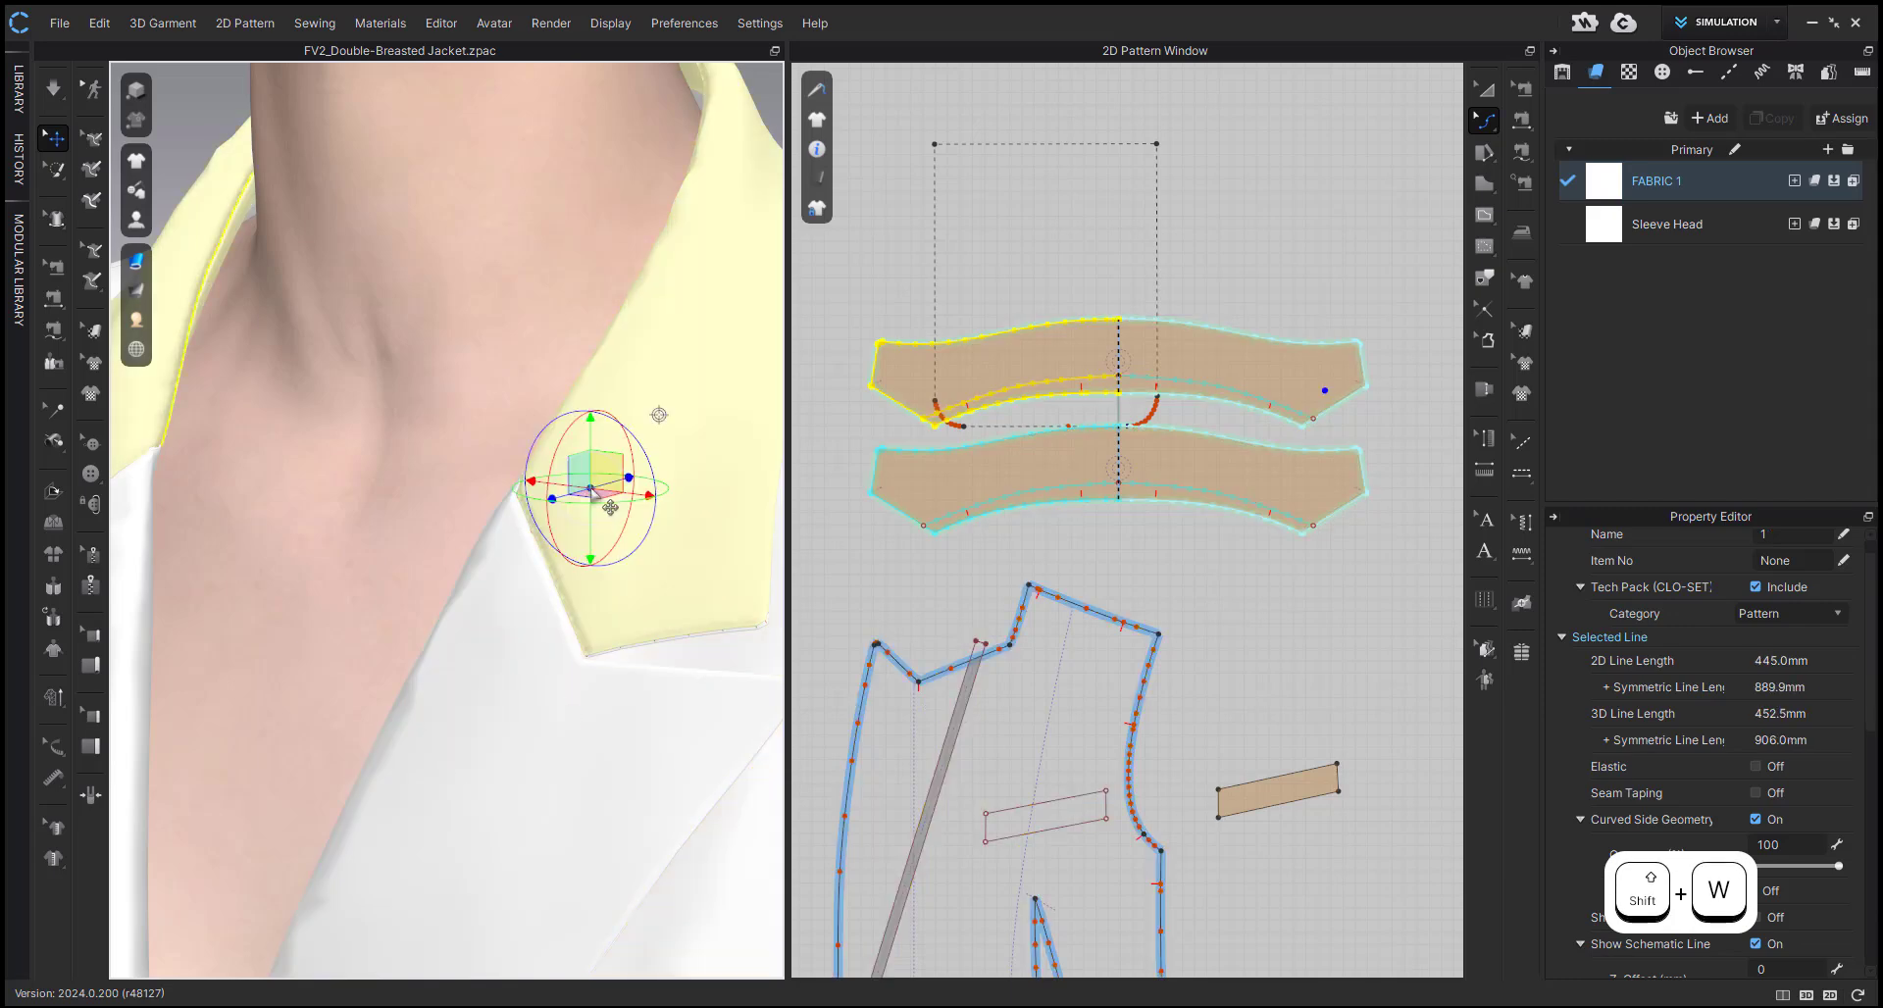
pyautogui.click(941, 505)
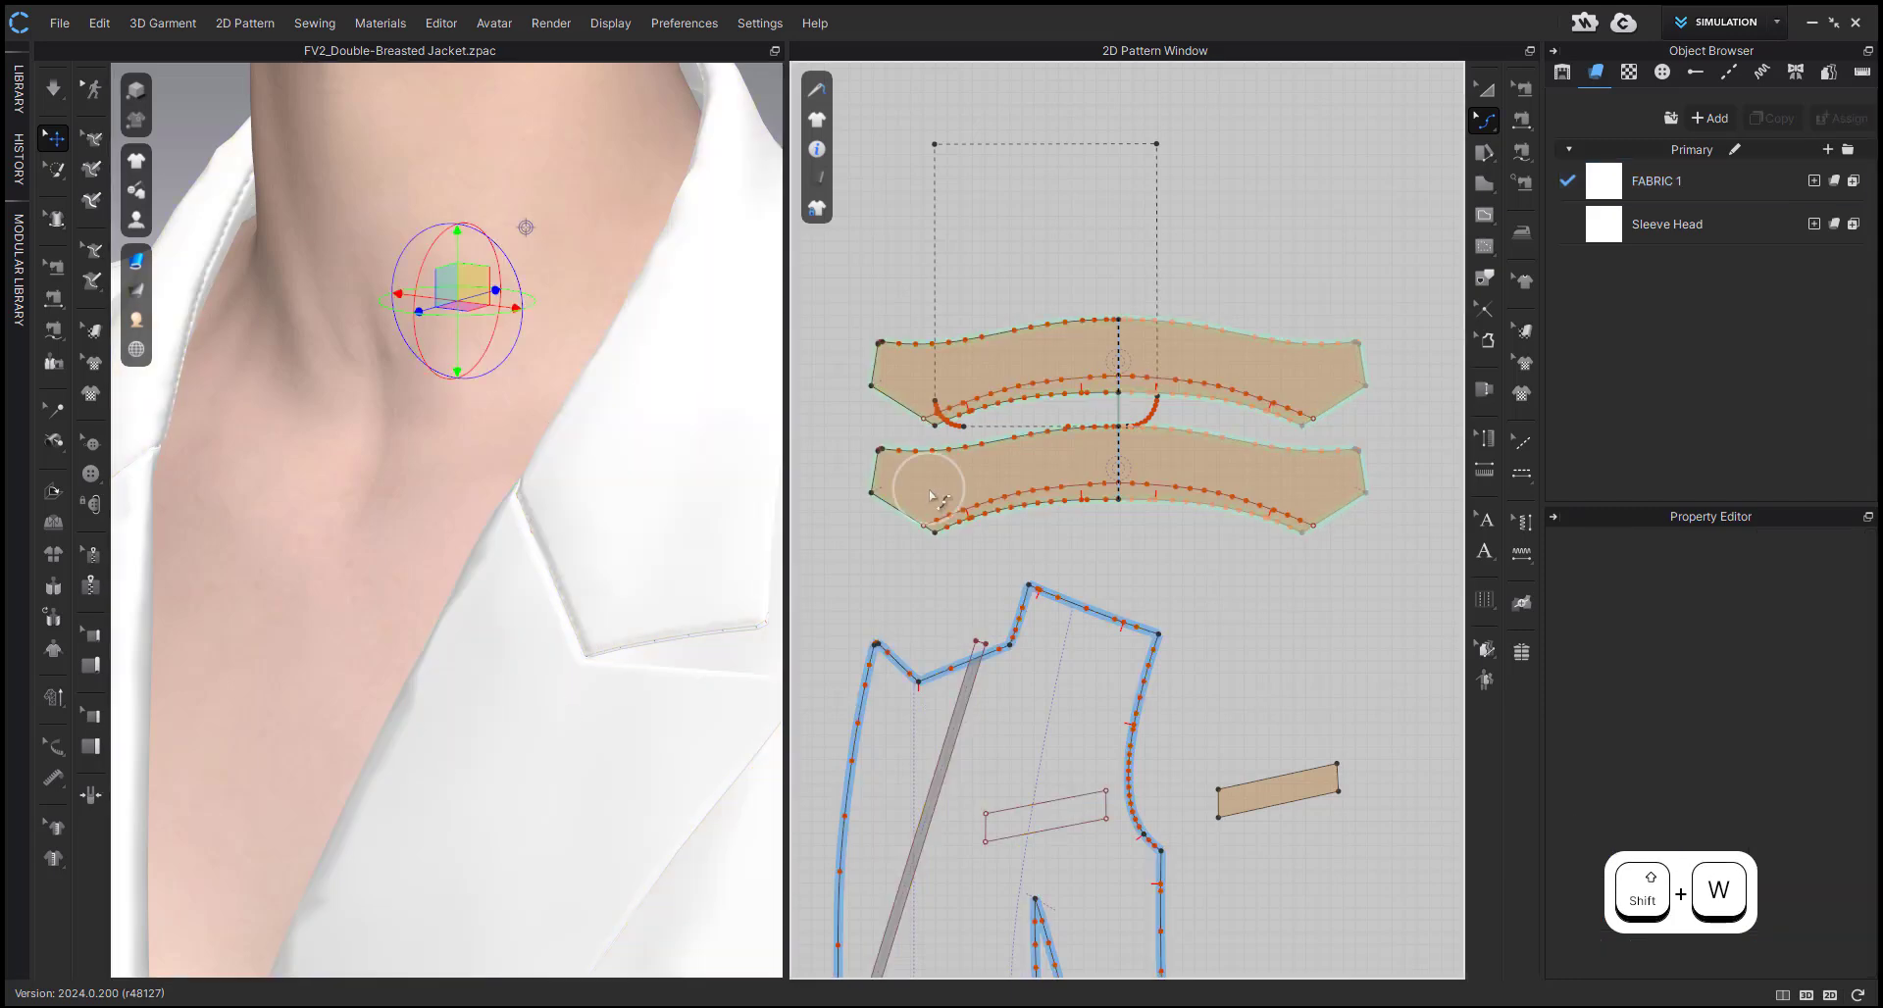
# - Select the top collar for a close look at the notch and simulate the garment to check the collar against the lapel
pyautogui.press('a')
pyautogui.click(584, 560)
pyautogui.moveTo(585, 560); pyautogui.dragTo(549, 557, button='right')
pyautogui.scroll(-2, 551, 557)
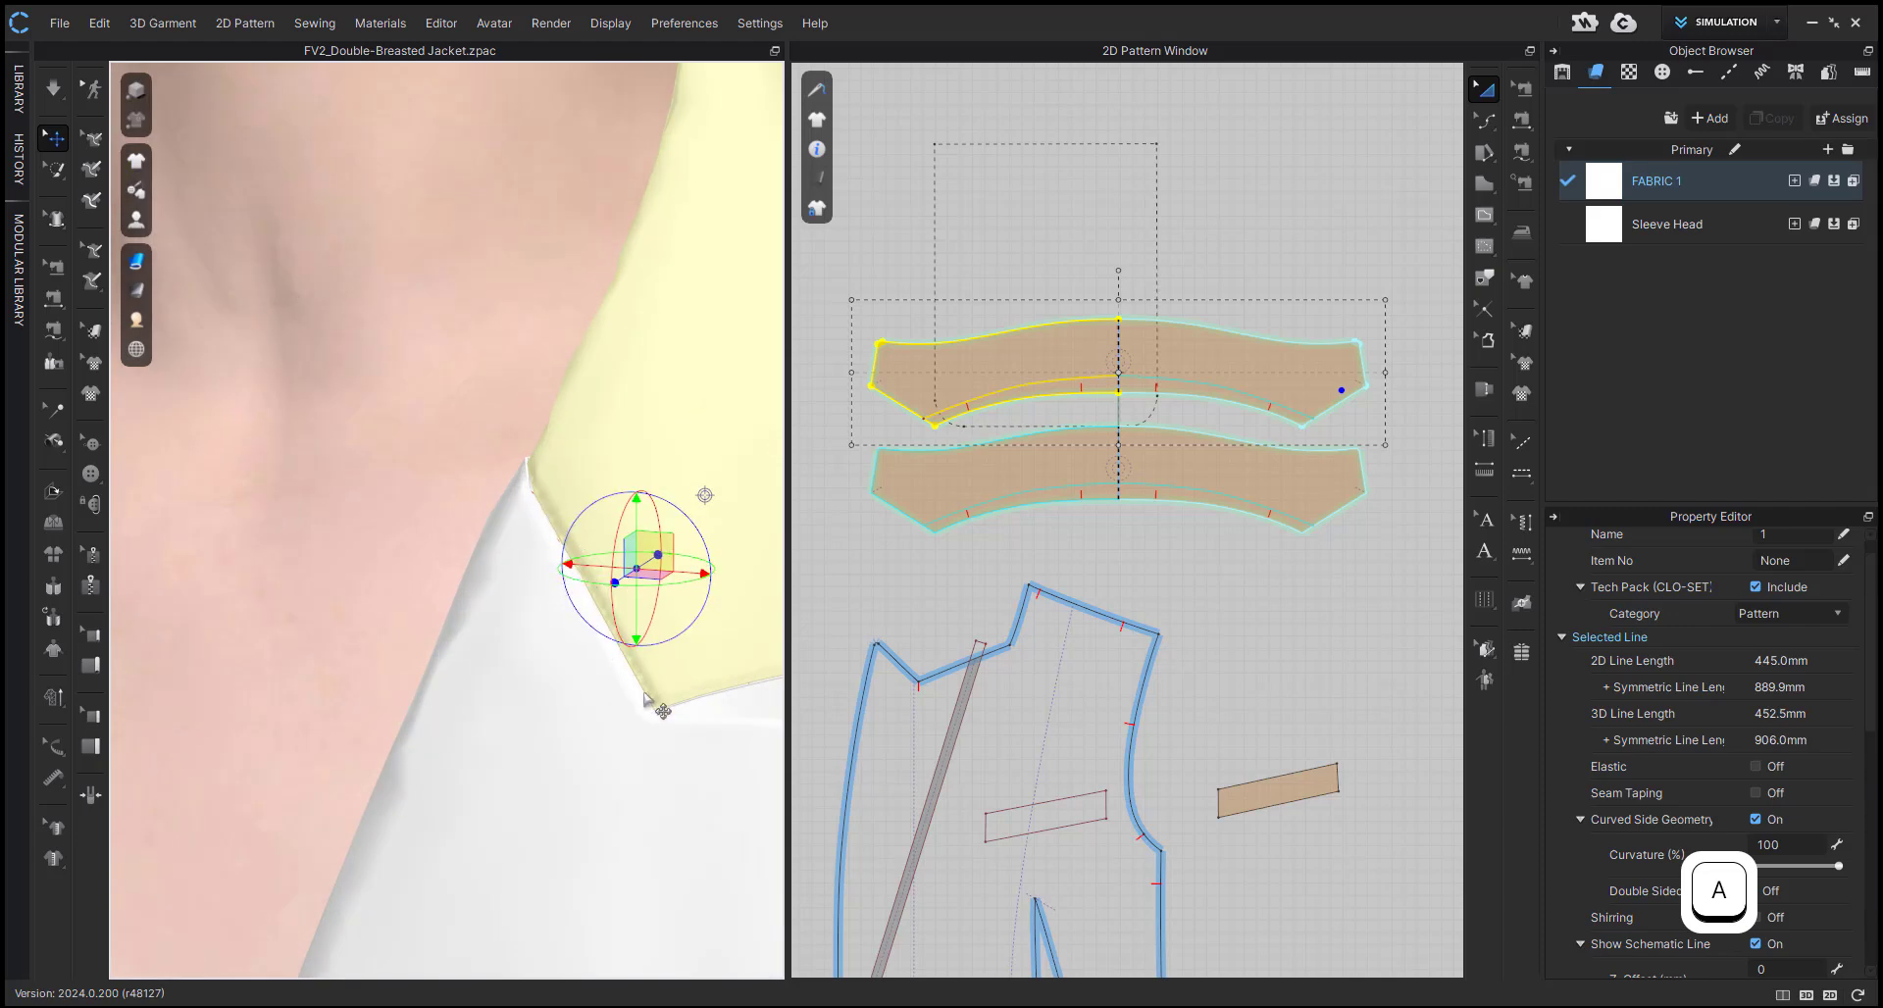
pyautogui.press('m')
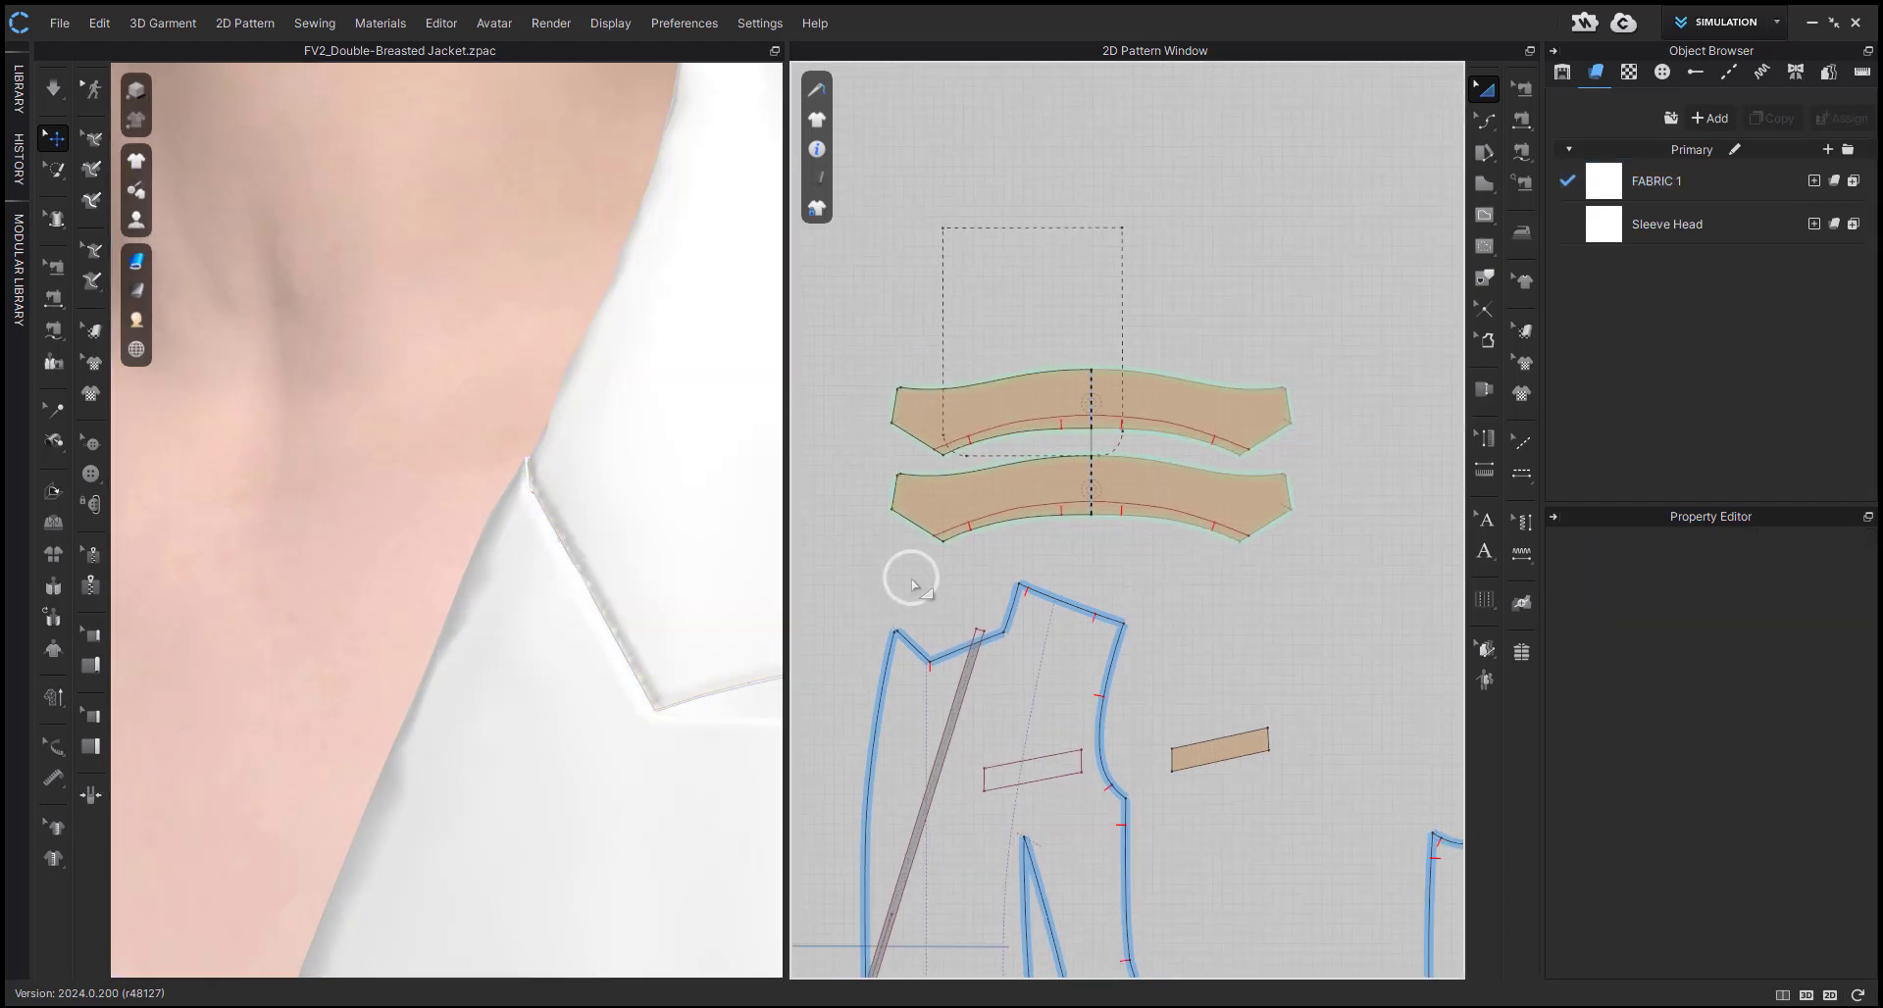
pyautogui.press('a')
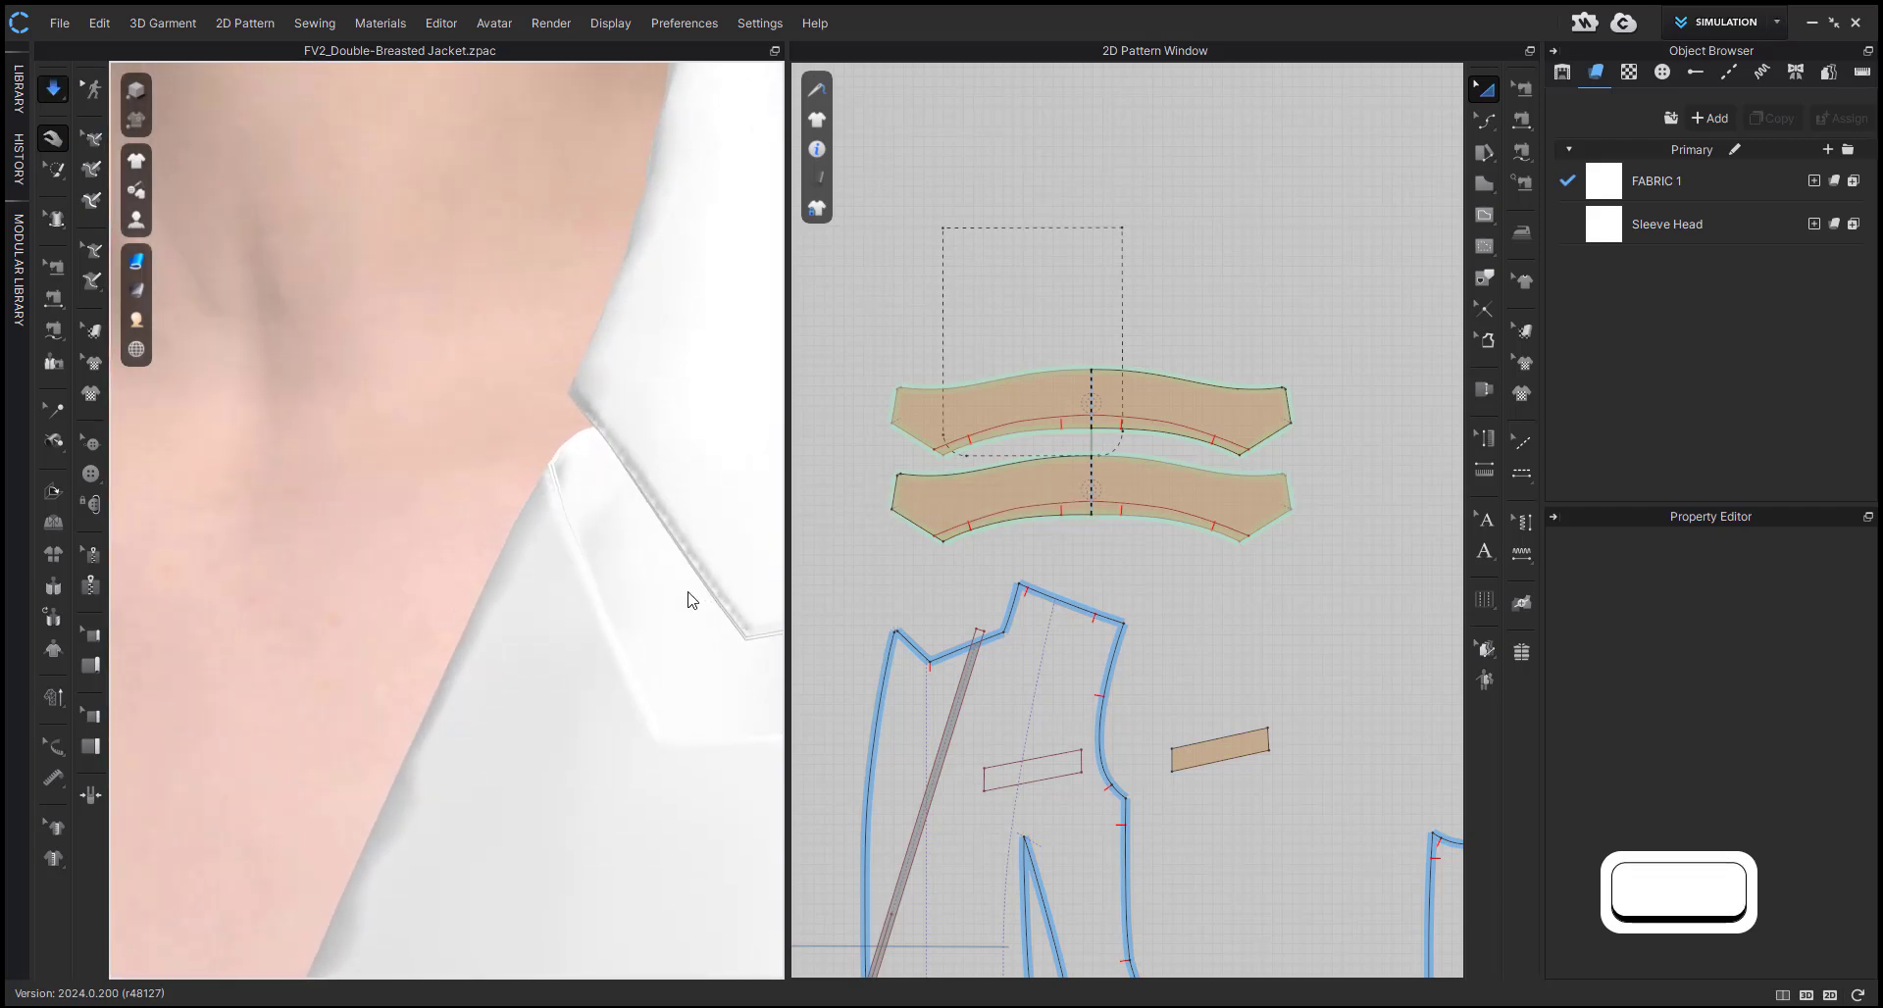
pyautogui.press('space')
pyautogui.scroll(3, 557, 649)
pyautogui.moveTo(557, 649); pyautogui.dragTo(609, 623, button='right')
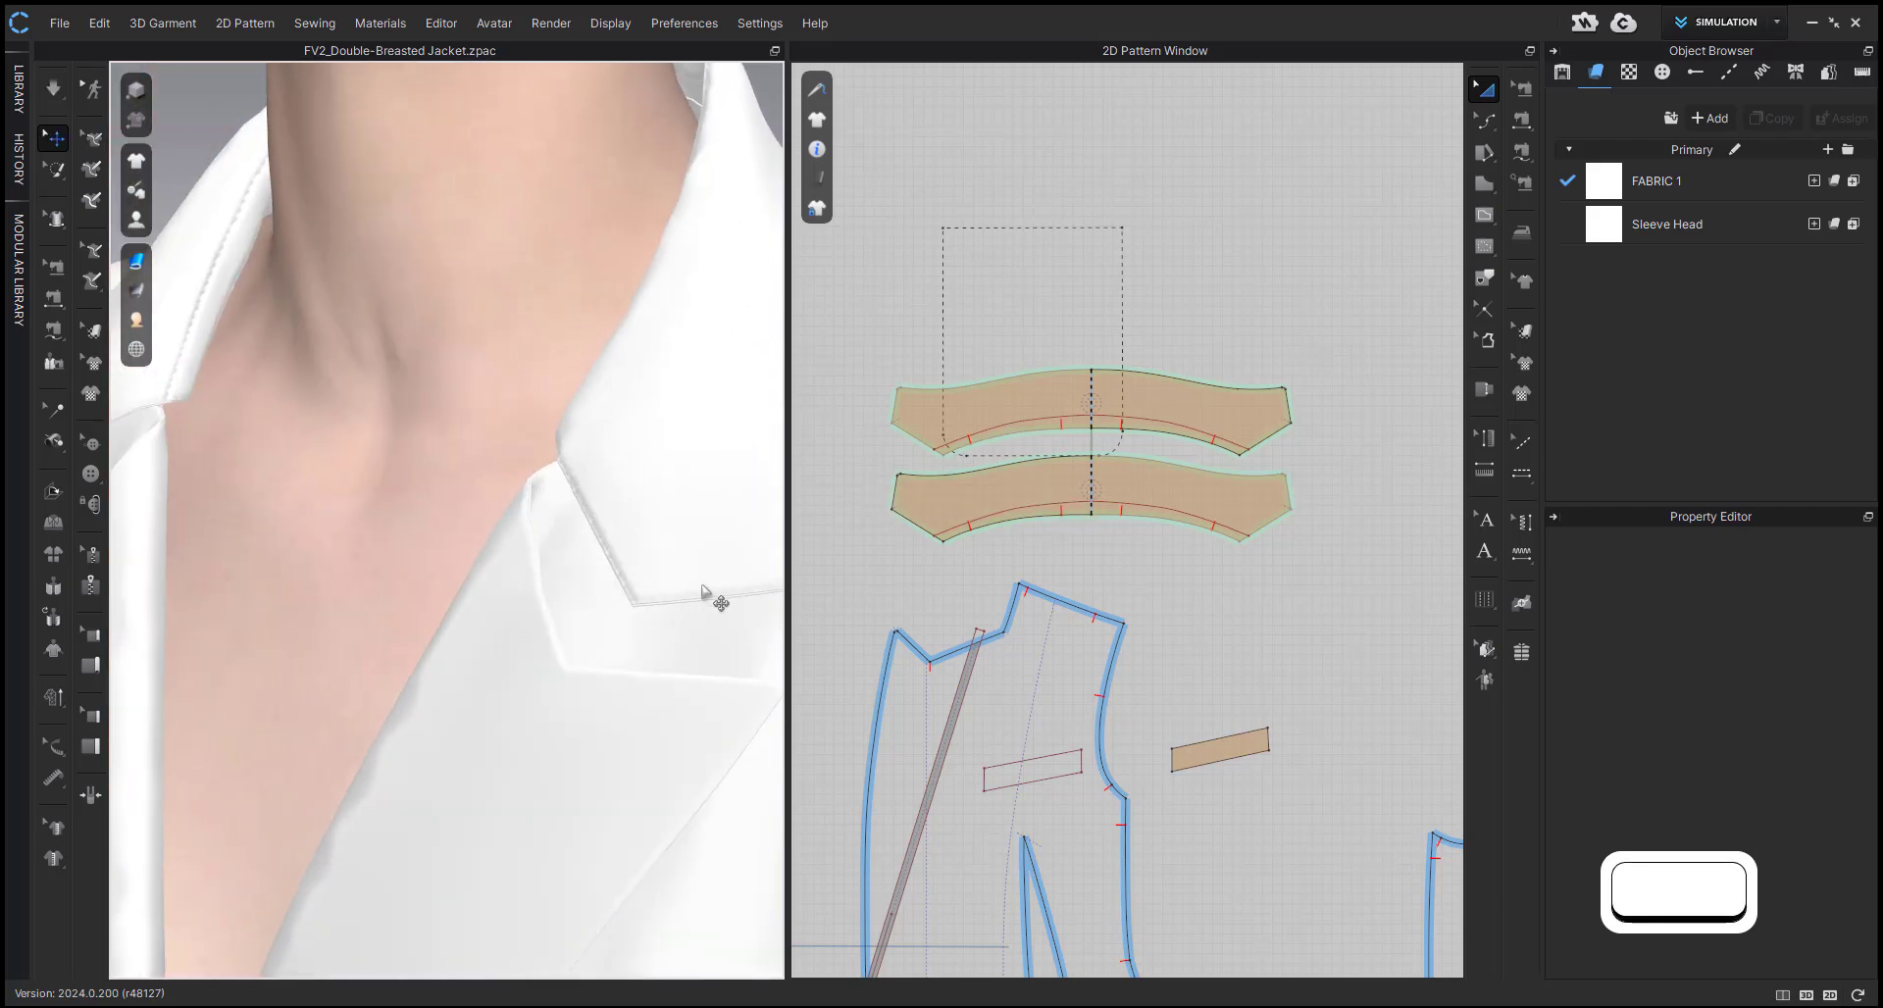
# - Hide the top collar and the lapel facing in 3D, and select the under collar
pyautogui.moveTo(894, 573); pyautogui.dragTo(938, 579, button='right')
pyautogui.press('m')
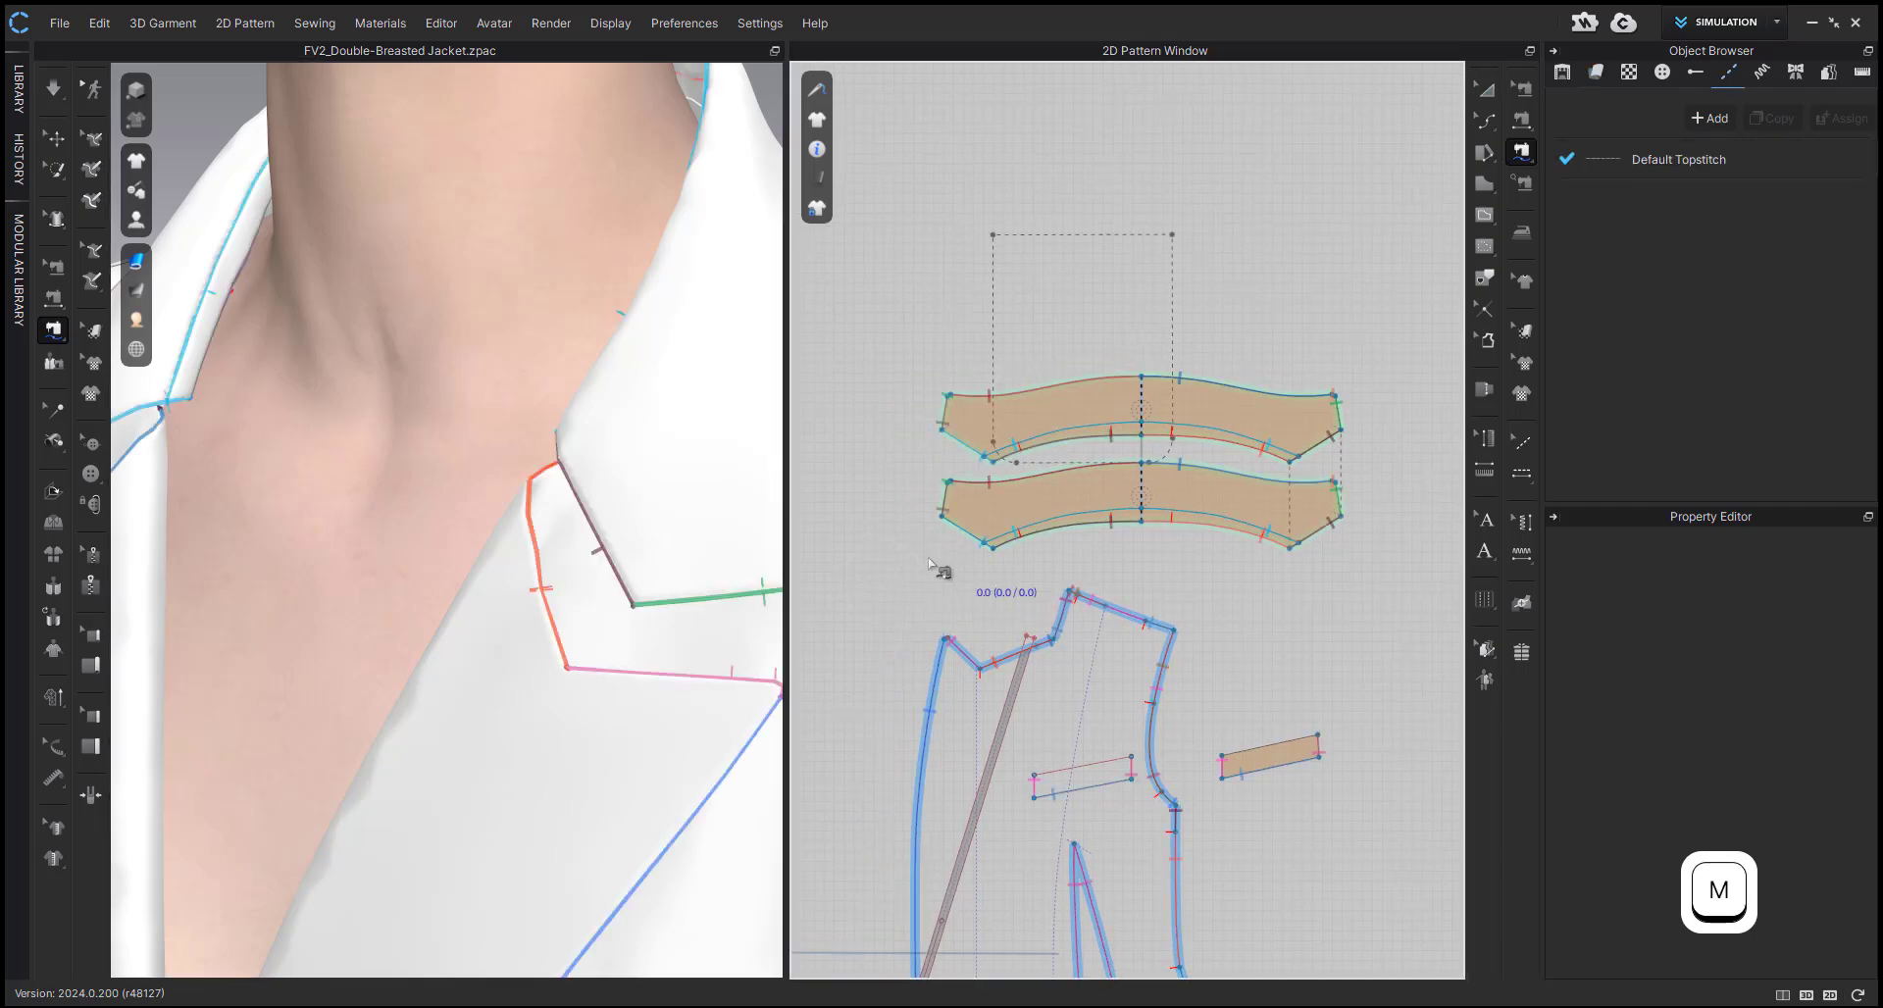
pyautogui.press('a')
pyautogui.click(682, 535)
pyautogui.hotkey('shift', 'q')
pyautogui.click(560, 637)
pyautogui.hotkey('shift', 'q')
pyautogui.click(649, 528)
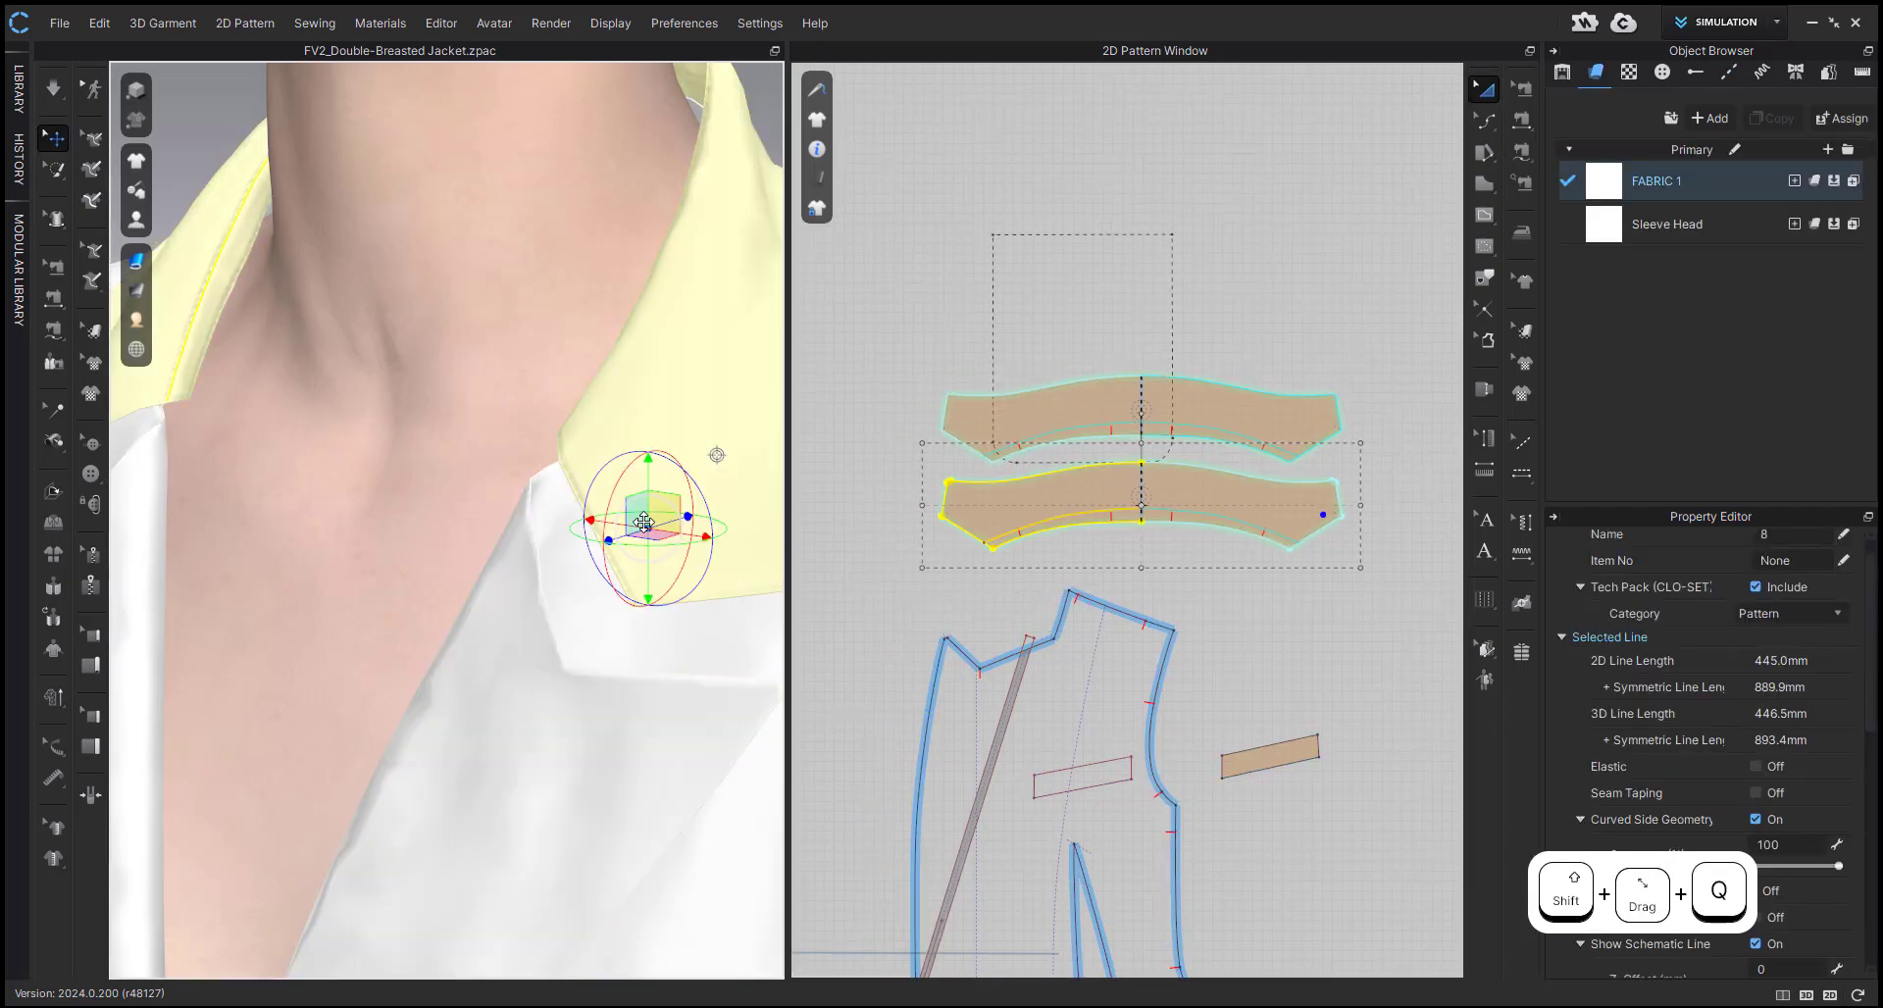
# - Examine the notch edges of the under collar and front pattern from corner to corner in 3D
pyautogui.moveTo(565, 440); pyautogui.dragTo(686, 459, button='right')
pyautogui.click(522, 454)
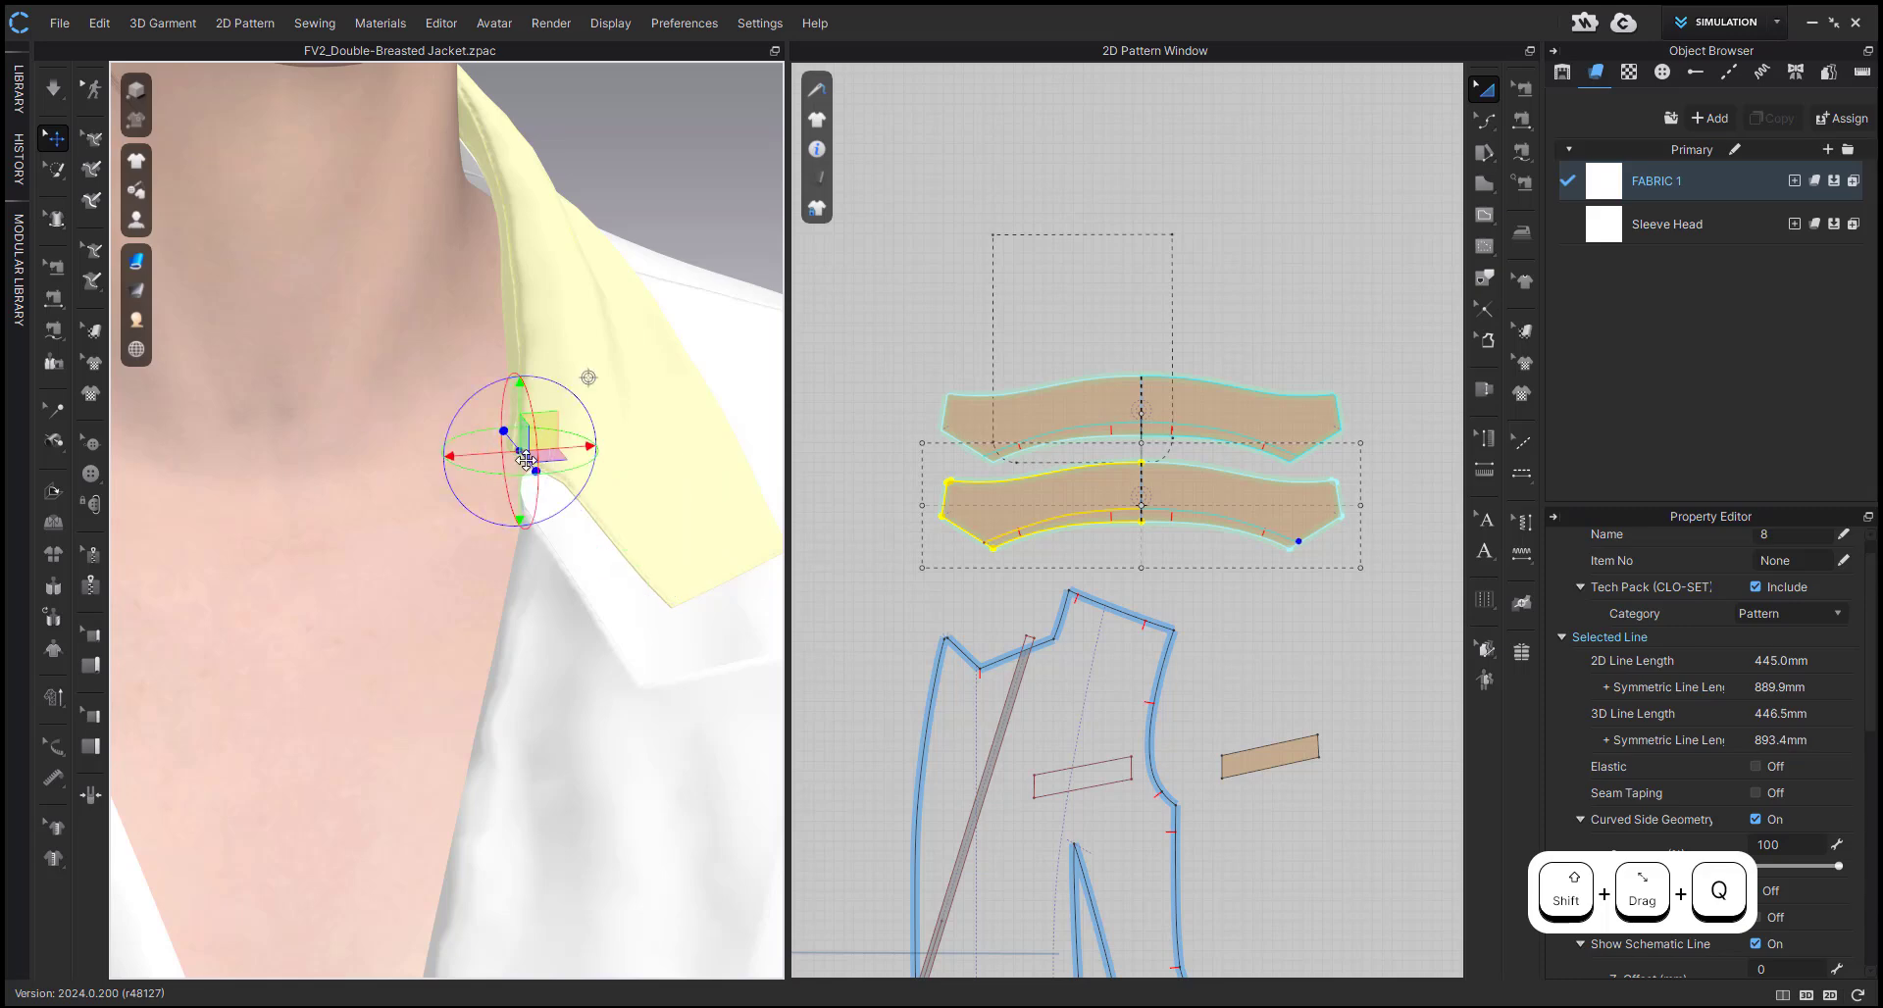
pyautogui.click(672, 602)
pyautogui.click(515, 447)
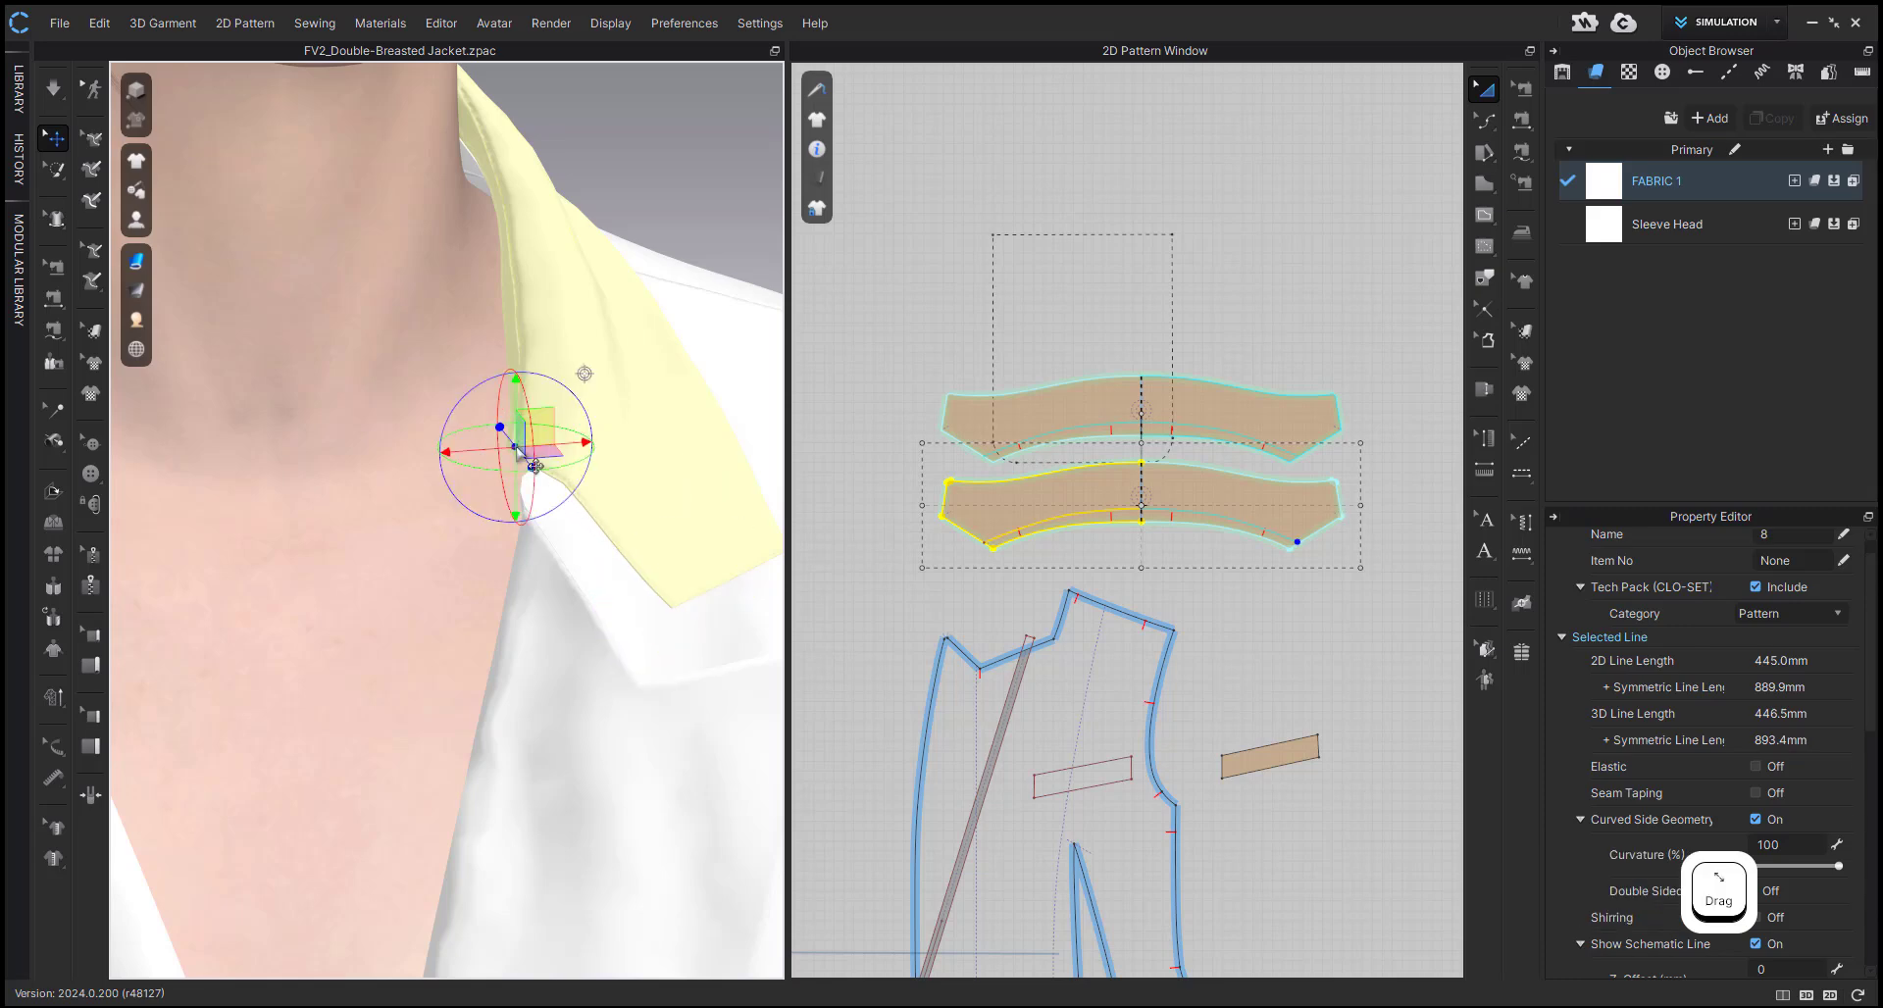
pyautogui.click(673, 599)
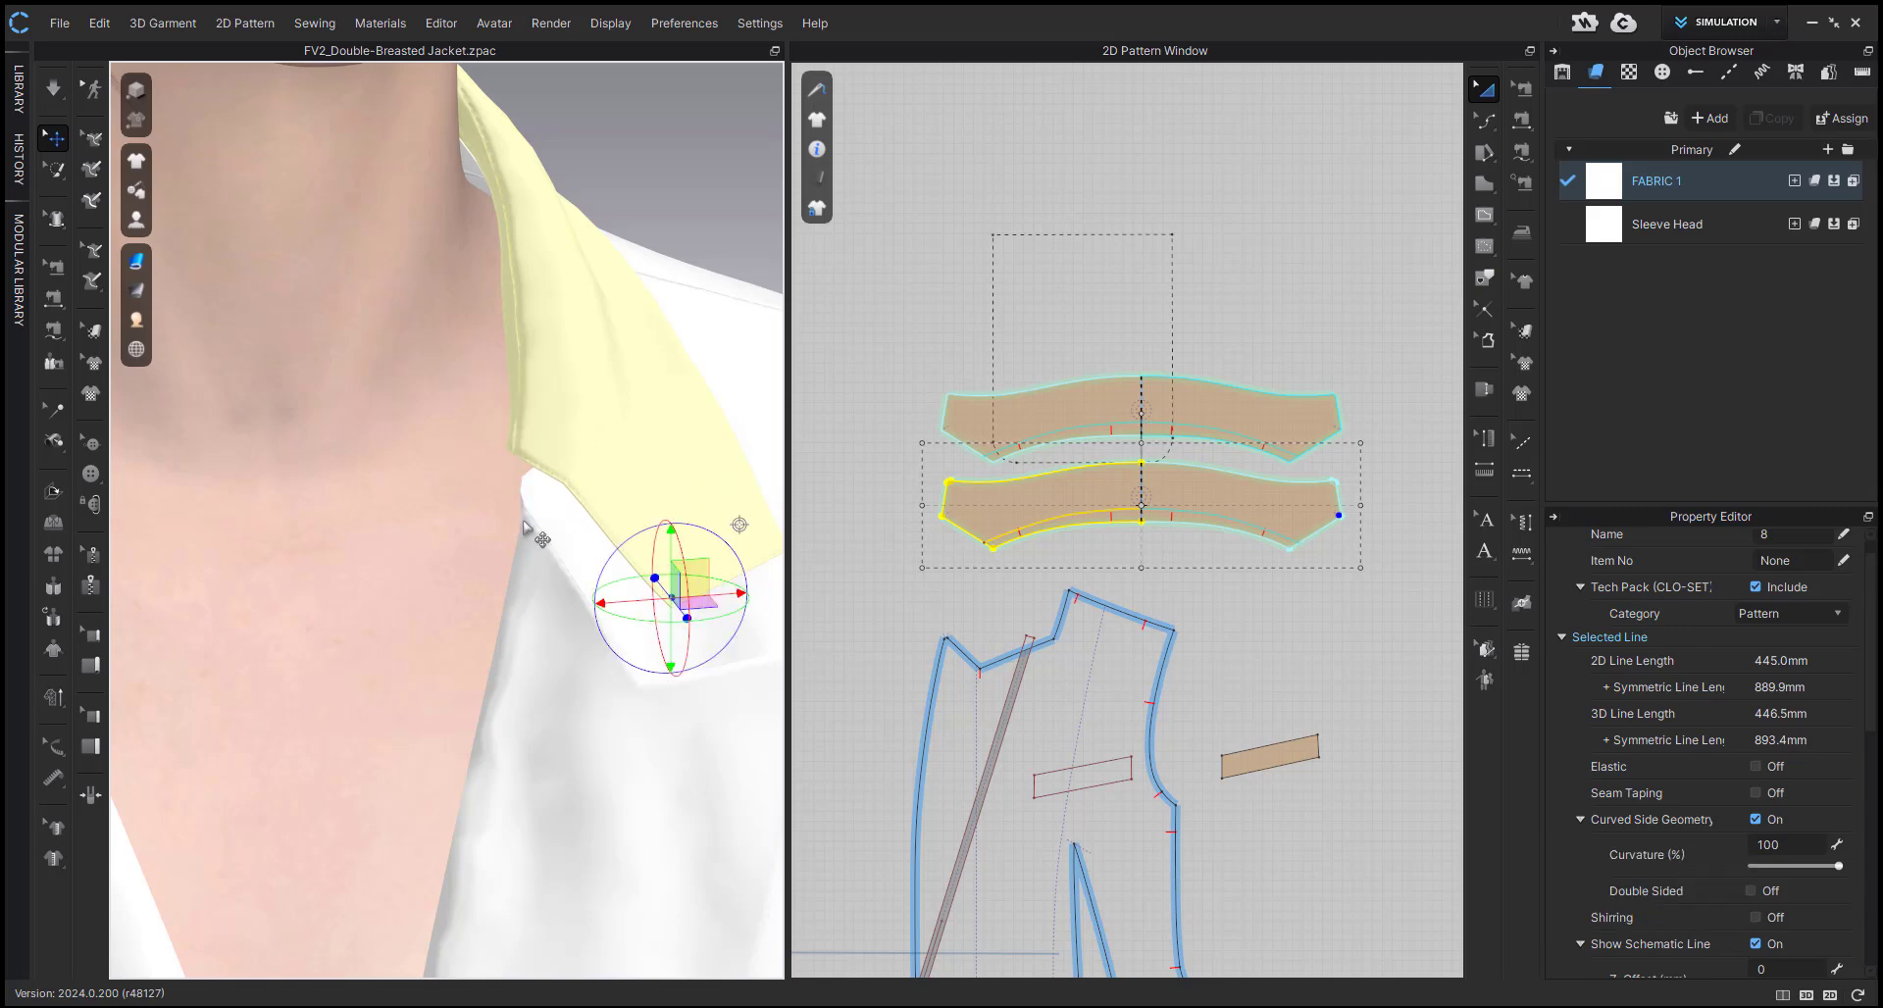
pyautogui.click(526, 530)
pyautogui.click(635, 690)
pyautogui.click(525, 531)
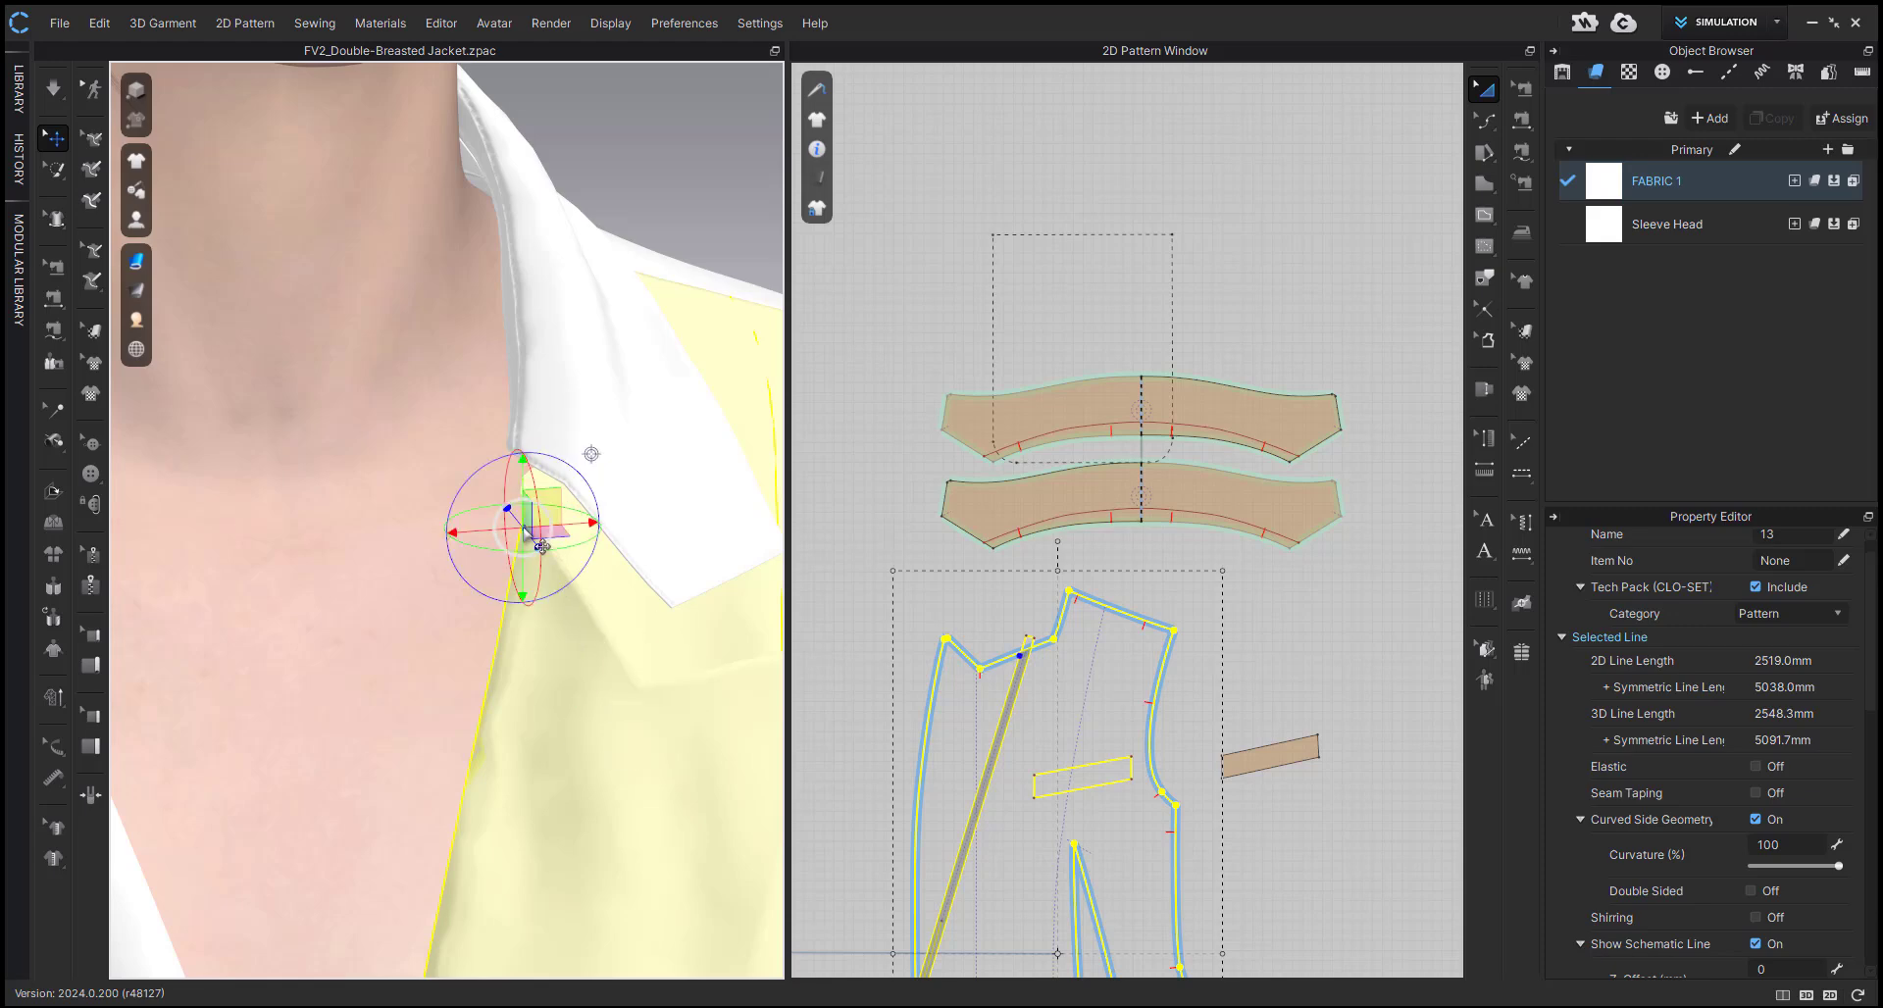
pyautogui.click(673, 607)
# - Sew the under collar's 60.8 mm end edge to the front pattern's notch edge with Free Sewing, starting at the notch corner
pyautogui.press('m')
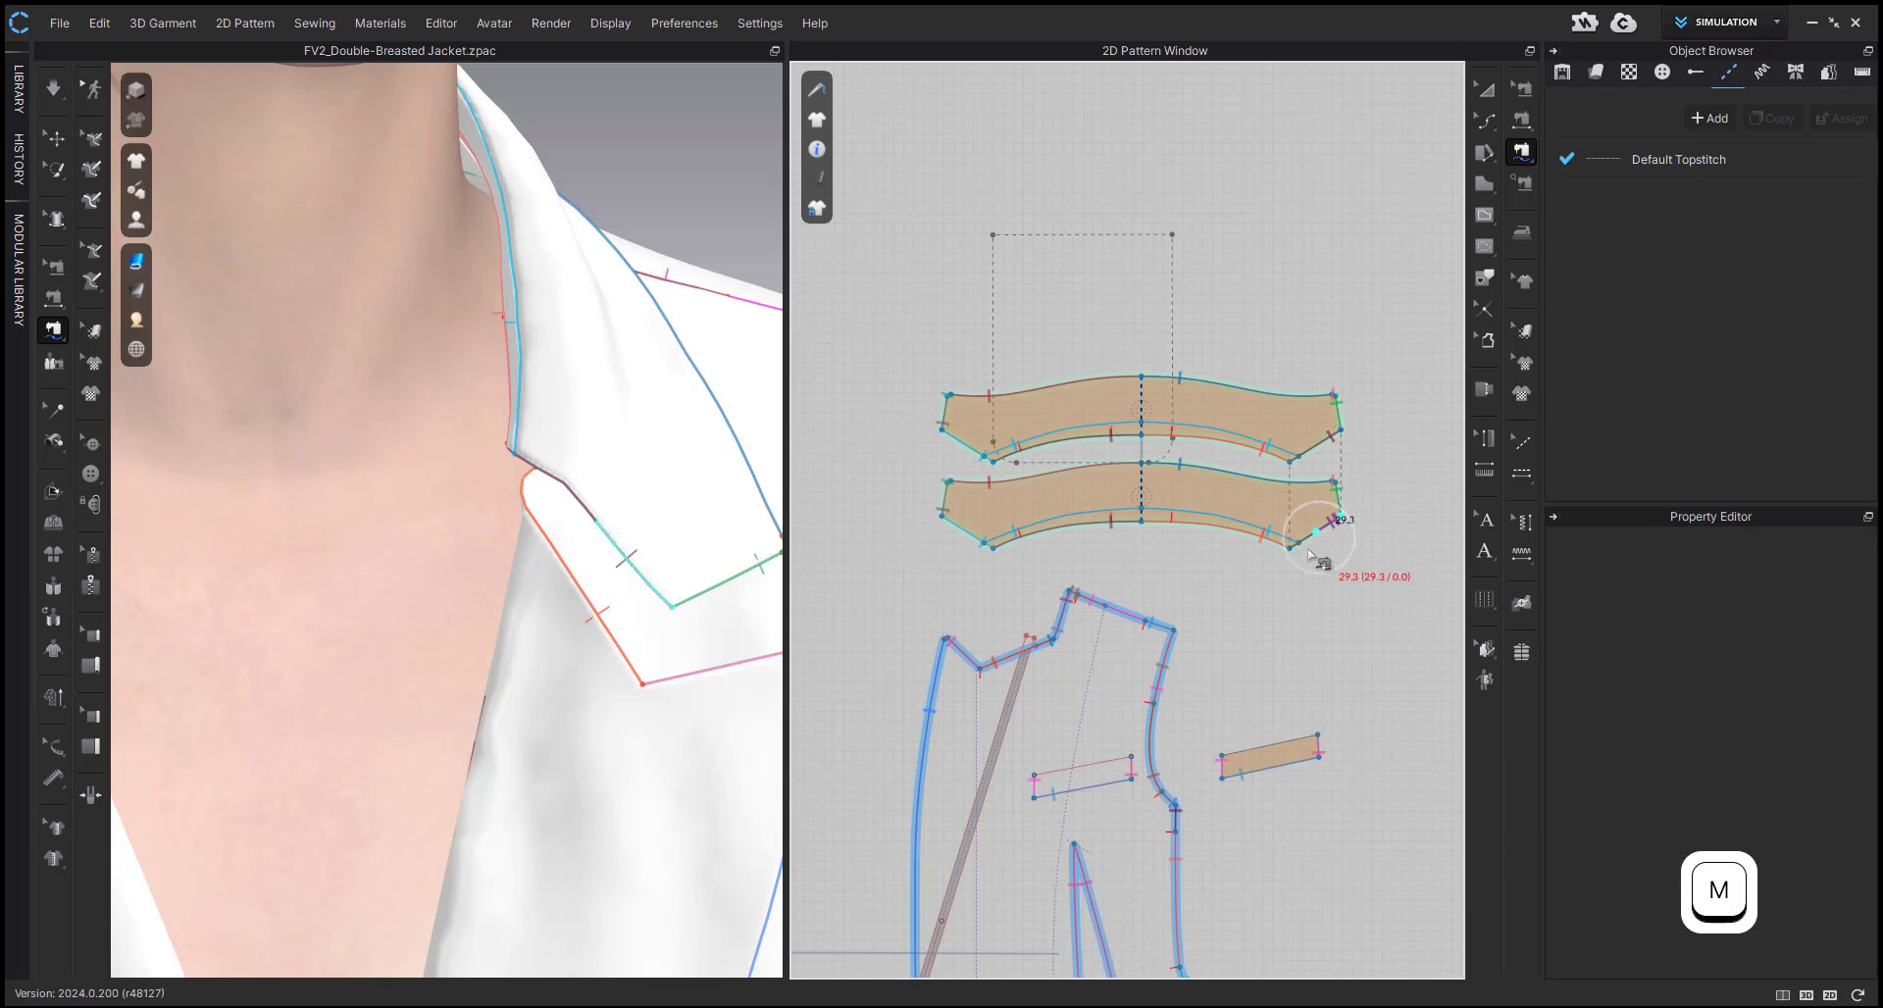
pyautogui.scroll(3, 950, 667)
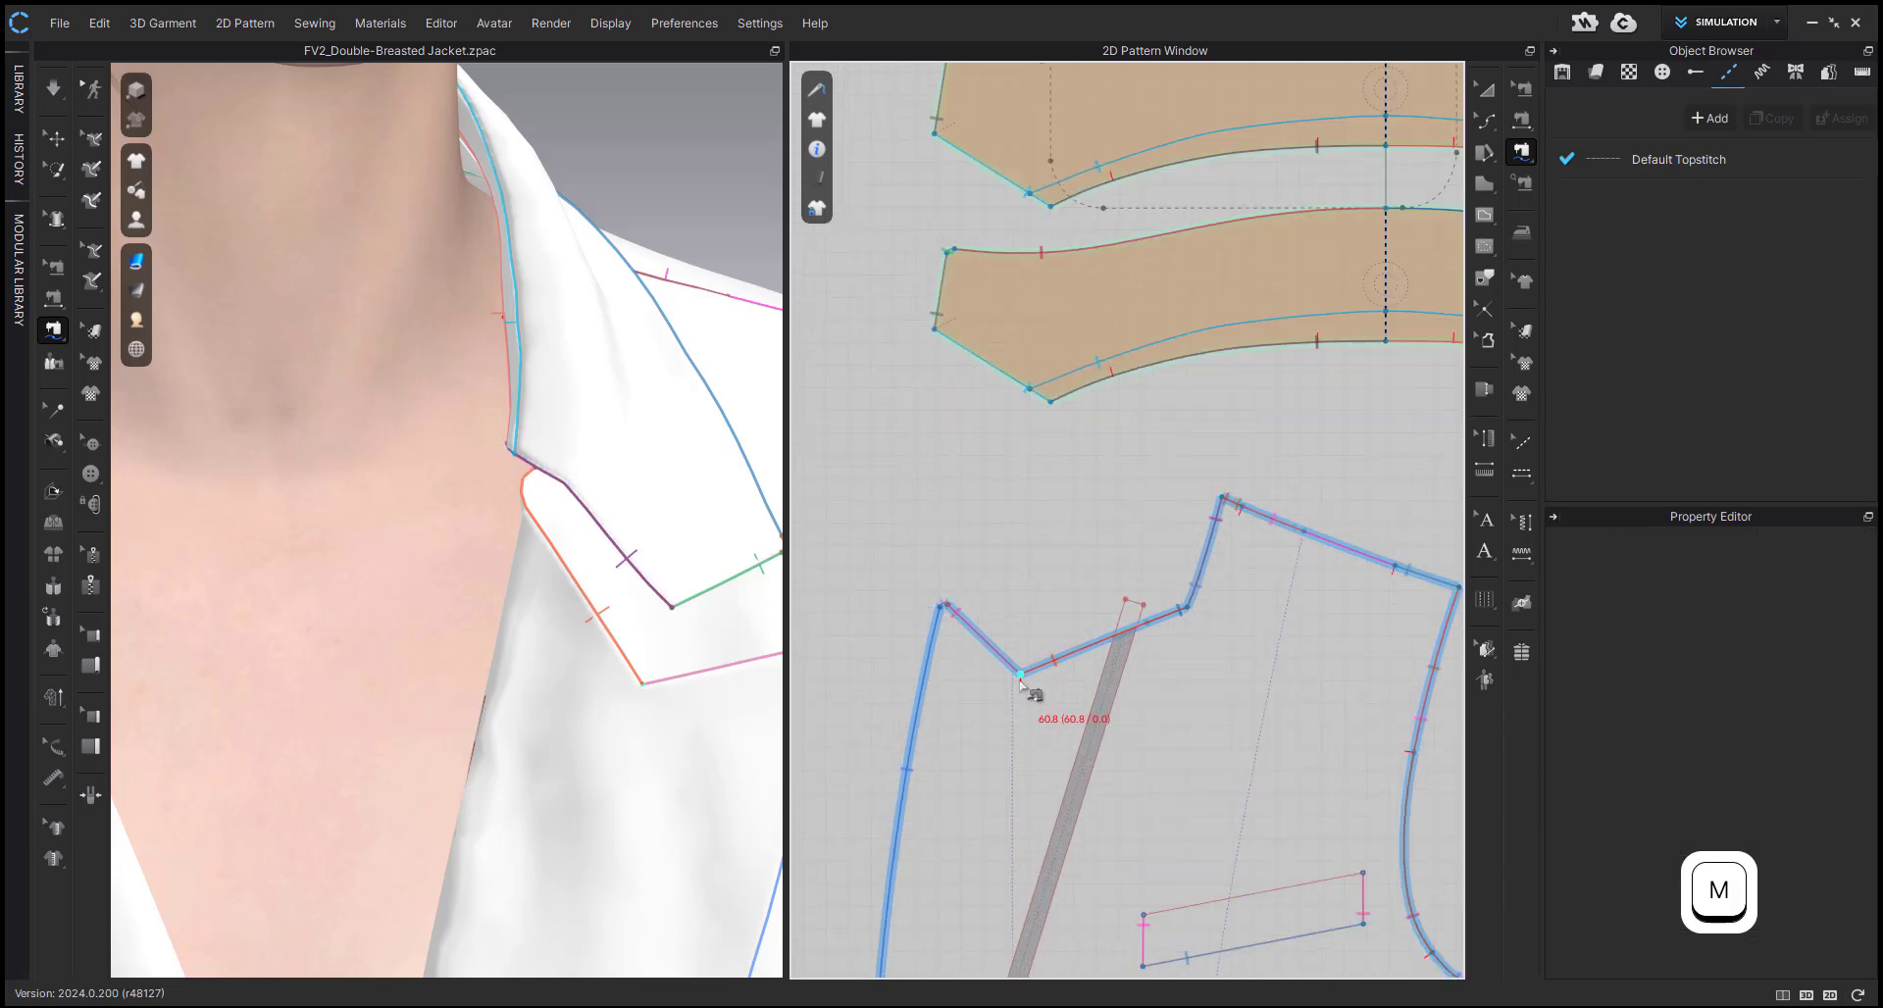
pyautogui.click(1020, 675)
pyautogui.scroll(2, 1160, 633)
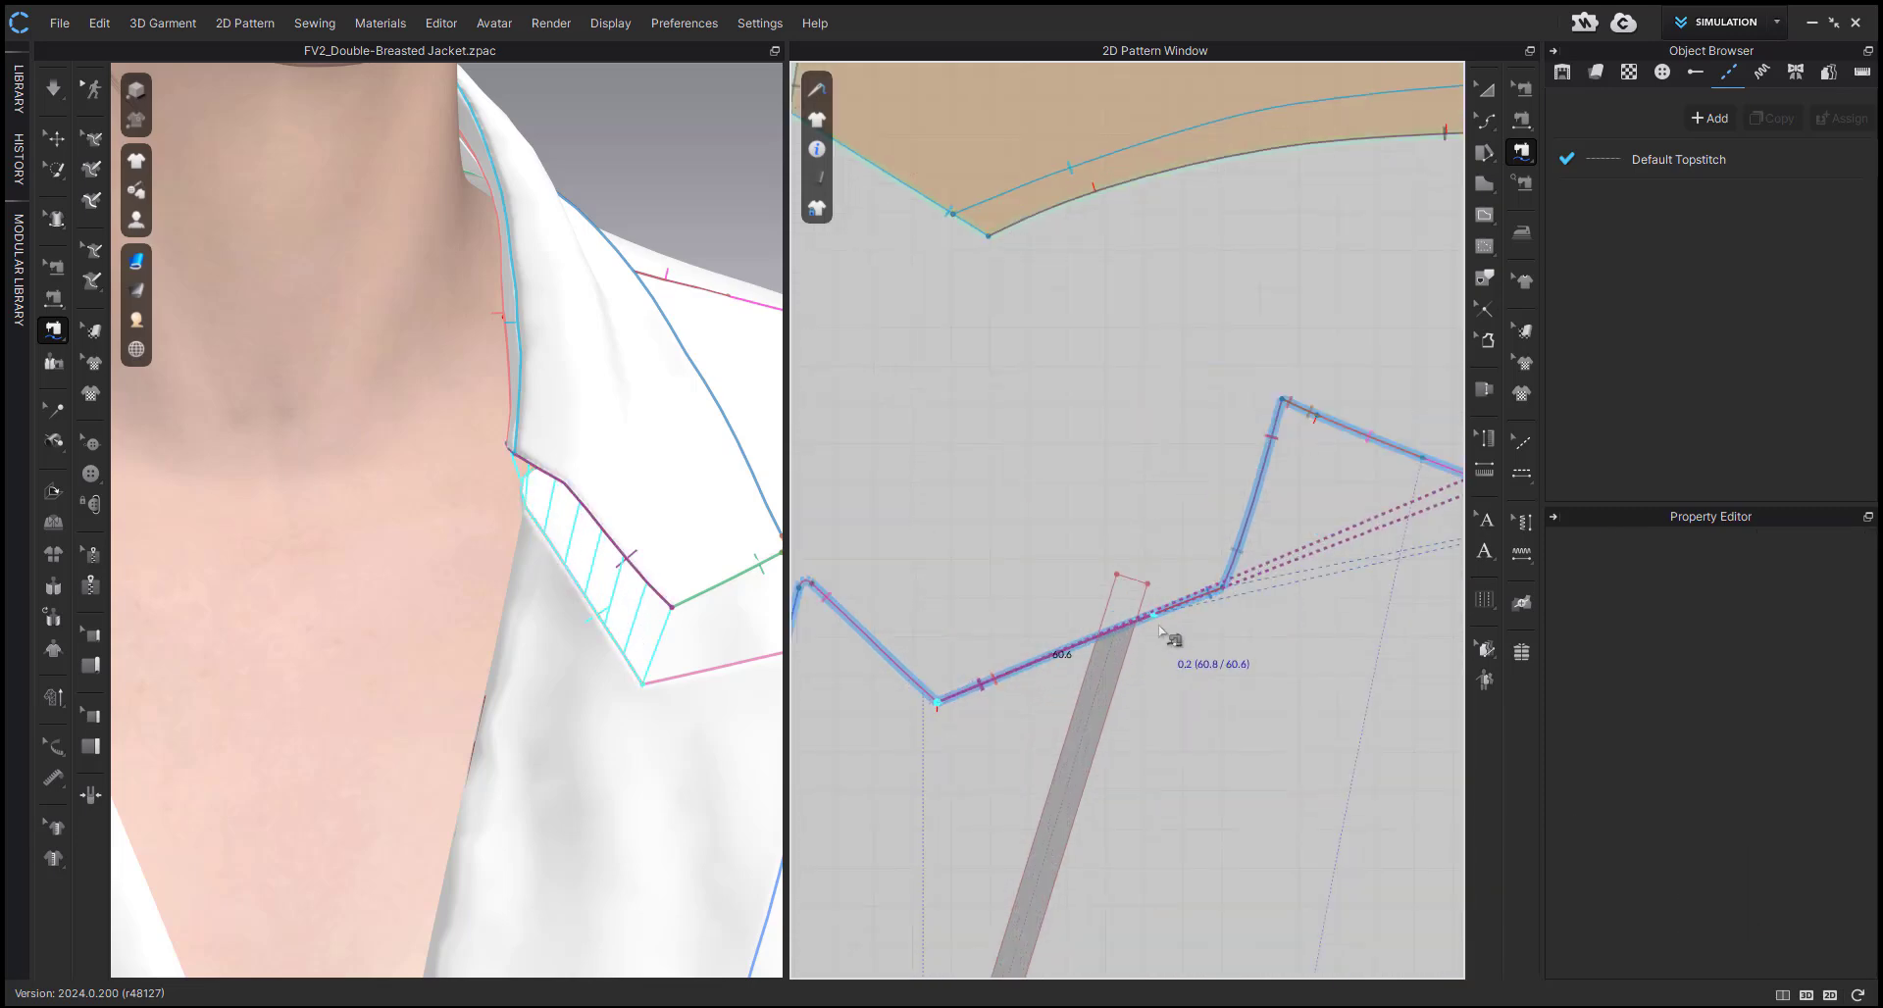
pyautogui.click(1154, 639)
# - Inspect the overlapping seams on the front pattern's notch edge and select Sewing_883329
pyautogui.press('b')
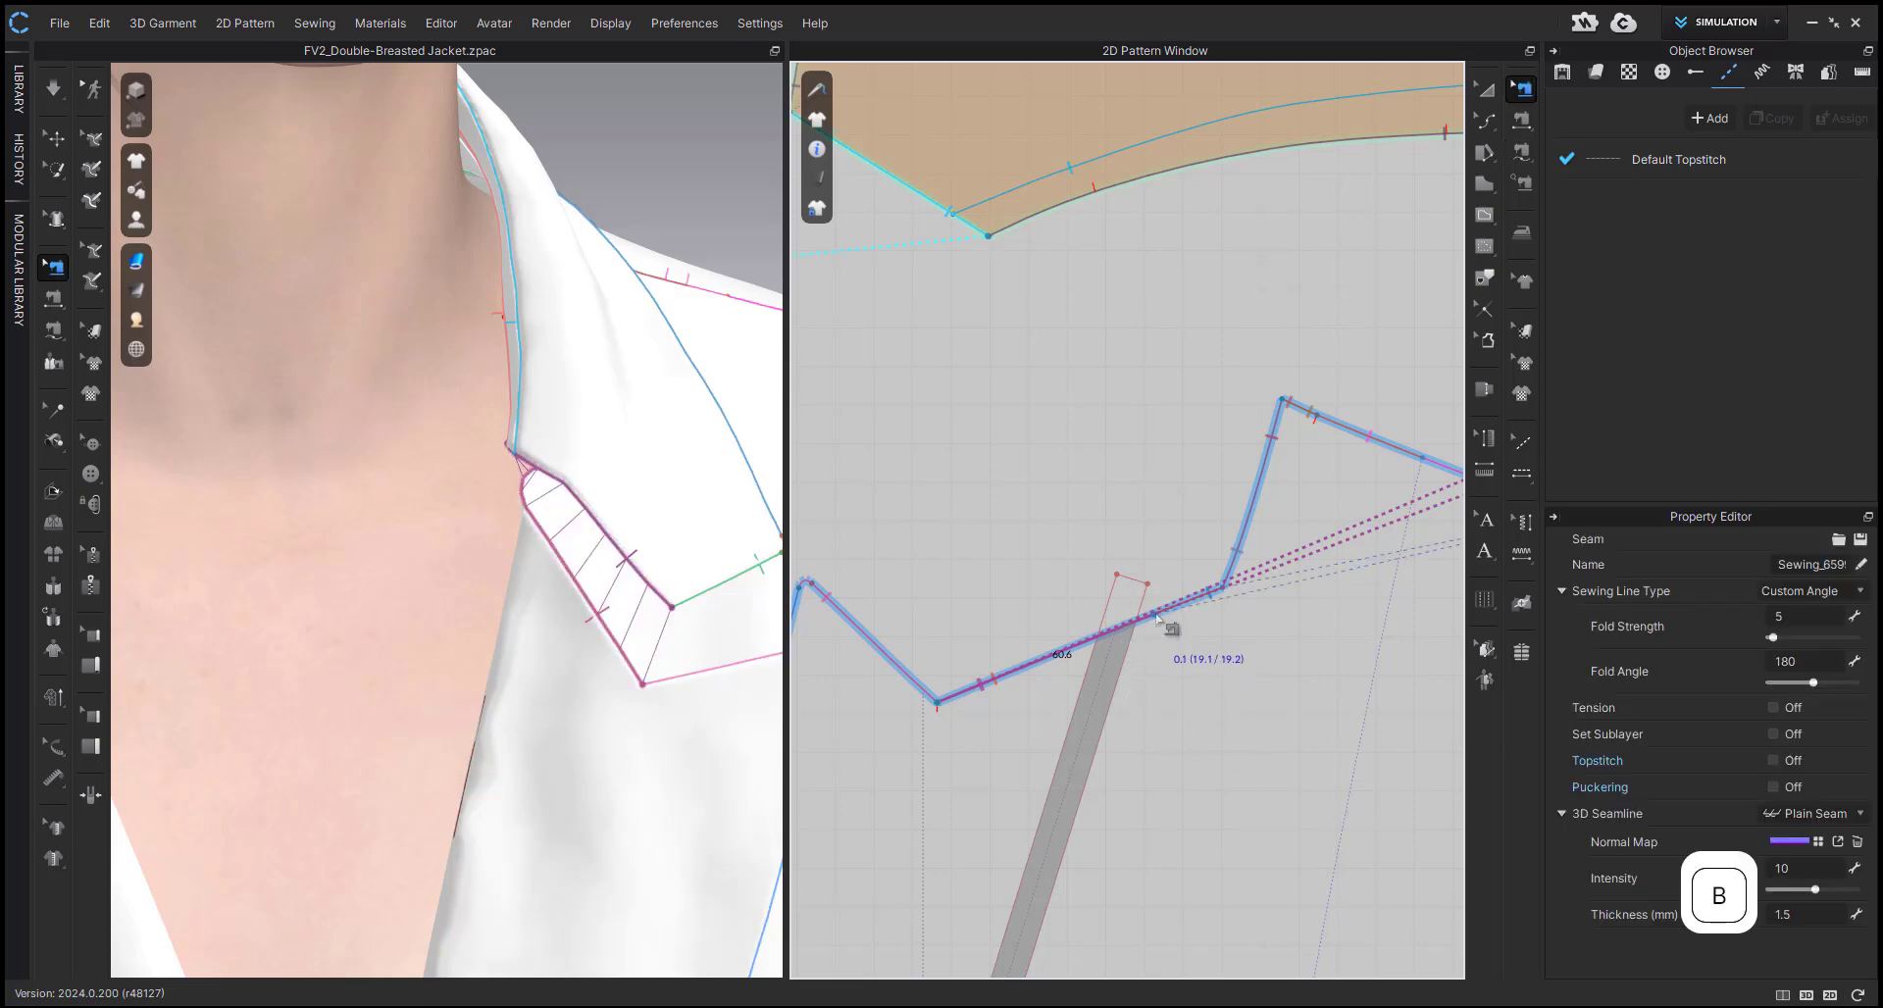
pyautogui.press('z')
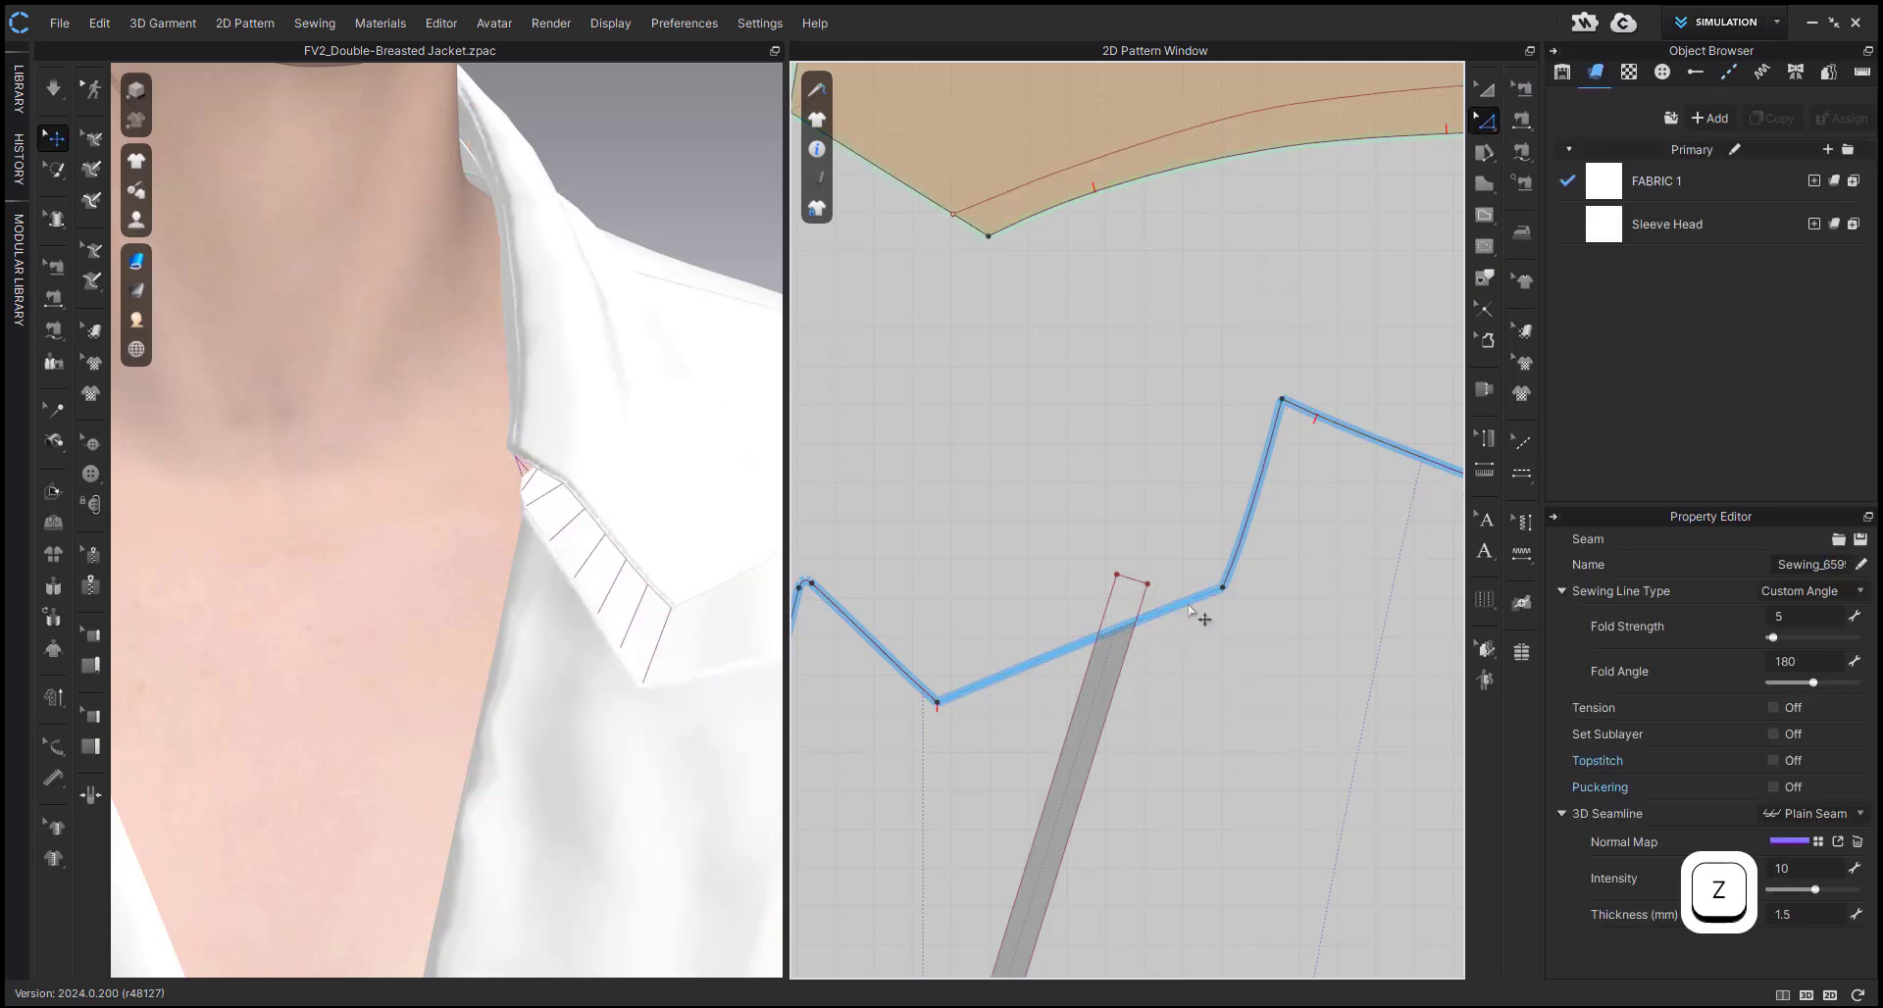
pyautogui.press('b')
pyautogui.click(1190, 612)
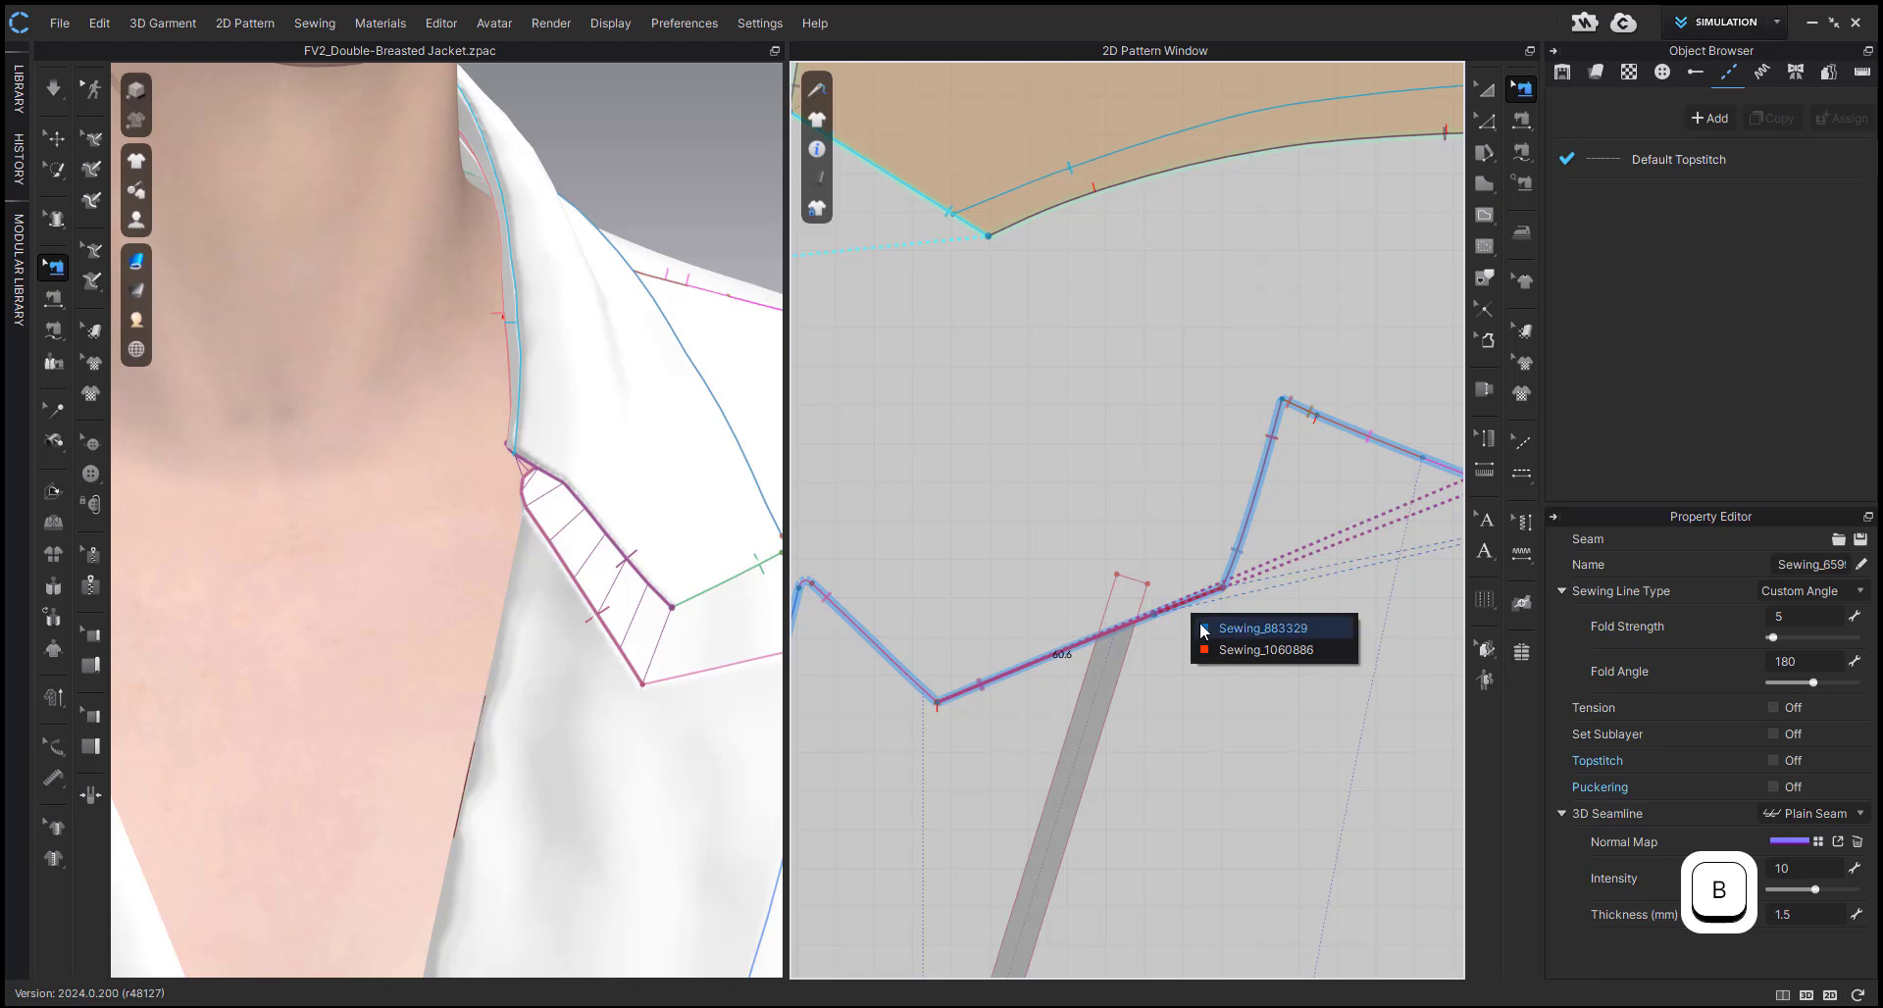
pyautogui.click(1202, 628)
# - Hide the under collar and examine the join between the collar stand and the front pattern in 3D
pyautogui.scroll(-3, 1190, 610)
pyautogui.scroll(-3, 619, 580)
pyautogui.moveTo(620, 581); pyautogui.dragTo(560, 559, button='right')
pyautogui.scroll(3, 556, 559)
pyautogui.press('q')
pyautogui.click(627, 459)
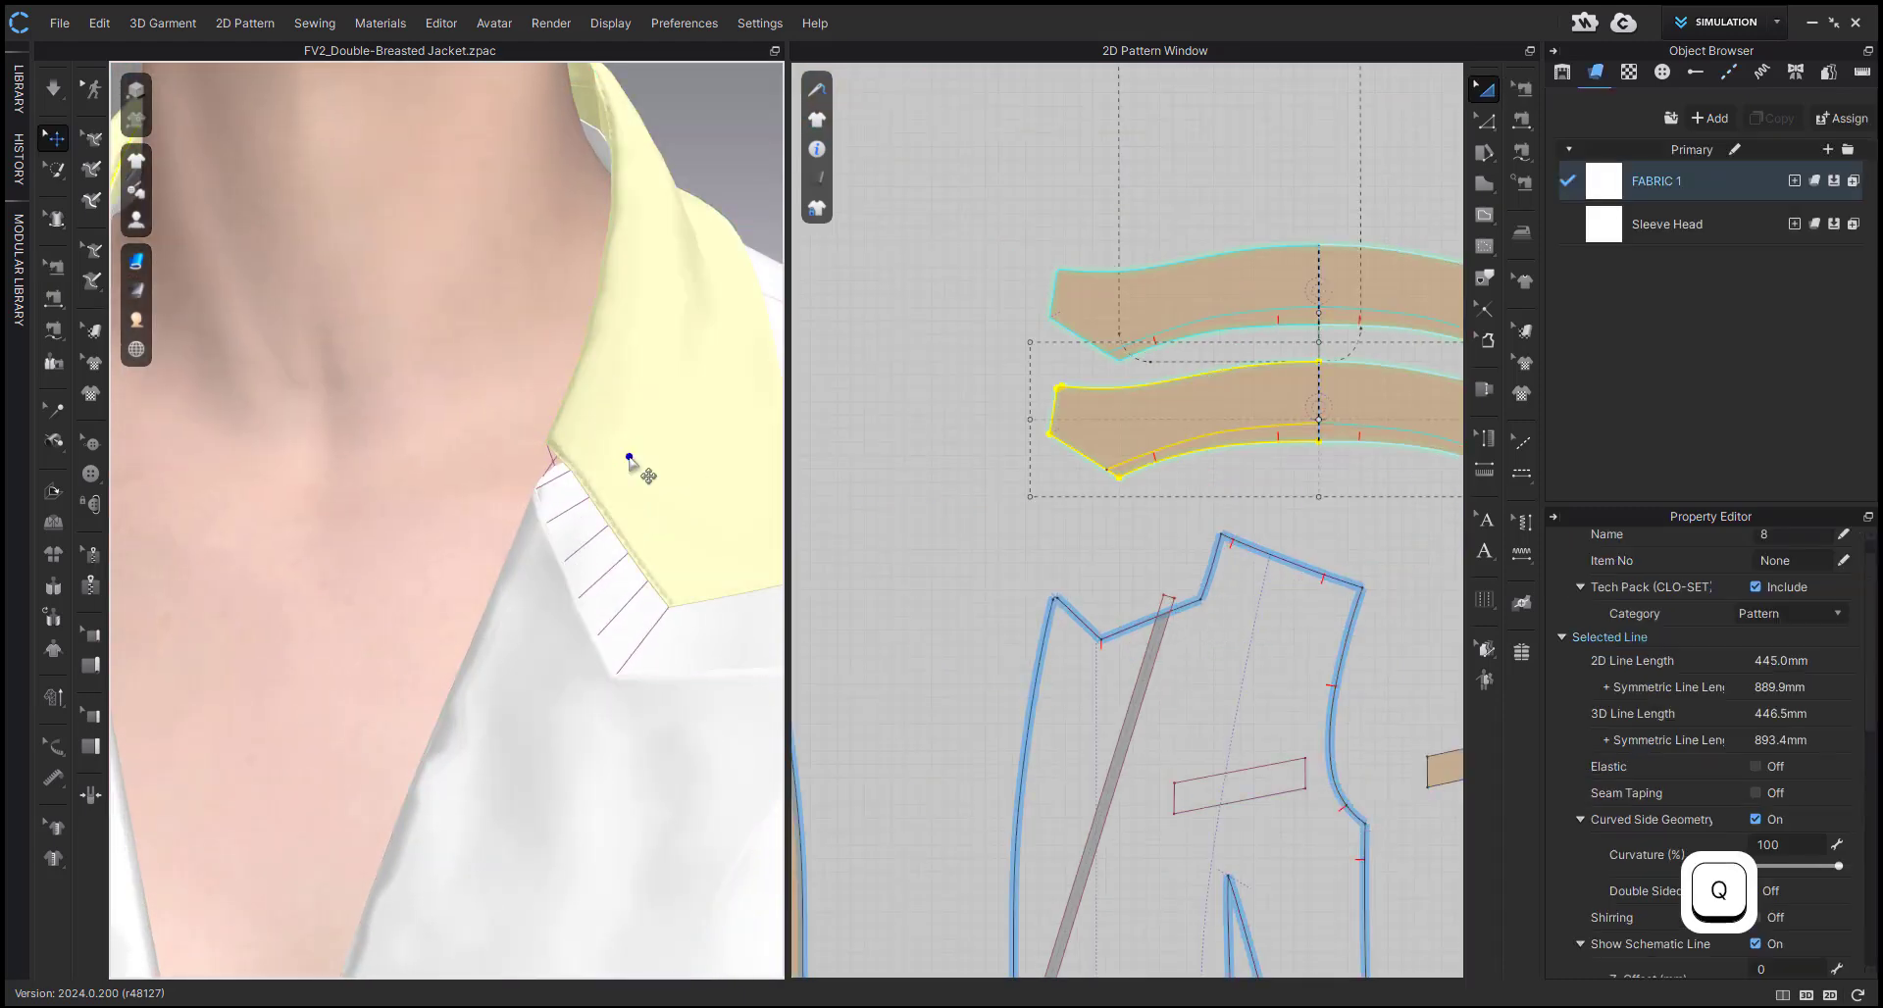
pyautogui.hotkey('shift', 'q')
pyautogui.moveTo(627, 461); pyautogui.dragTo(532, 530, button='right')
pyautogui.click(574, 476)
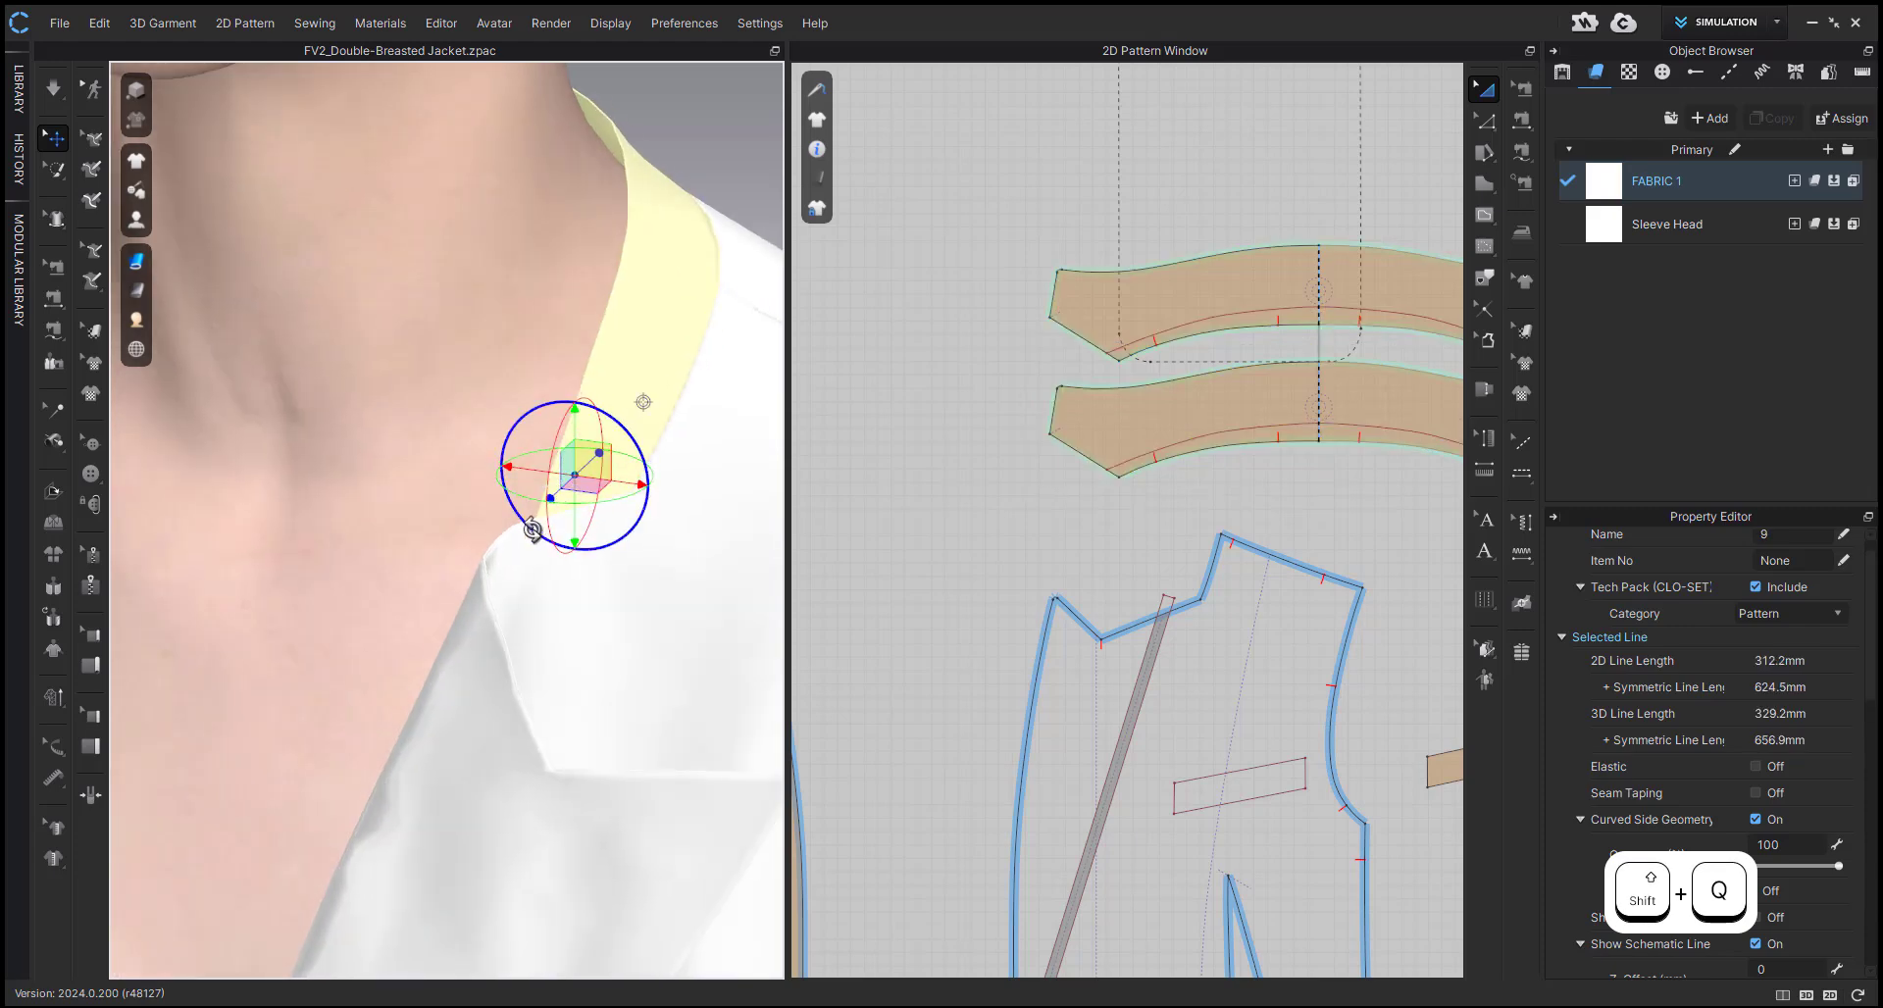
pyautogui.click(527, 589)
# - Add a pattern point at the end of seam Sewing_883329 on the front pattern's notch edge, and inspect that point
pyautogui.scroll(3, 1177, 554)
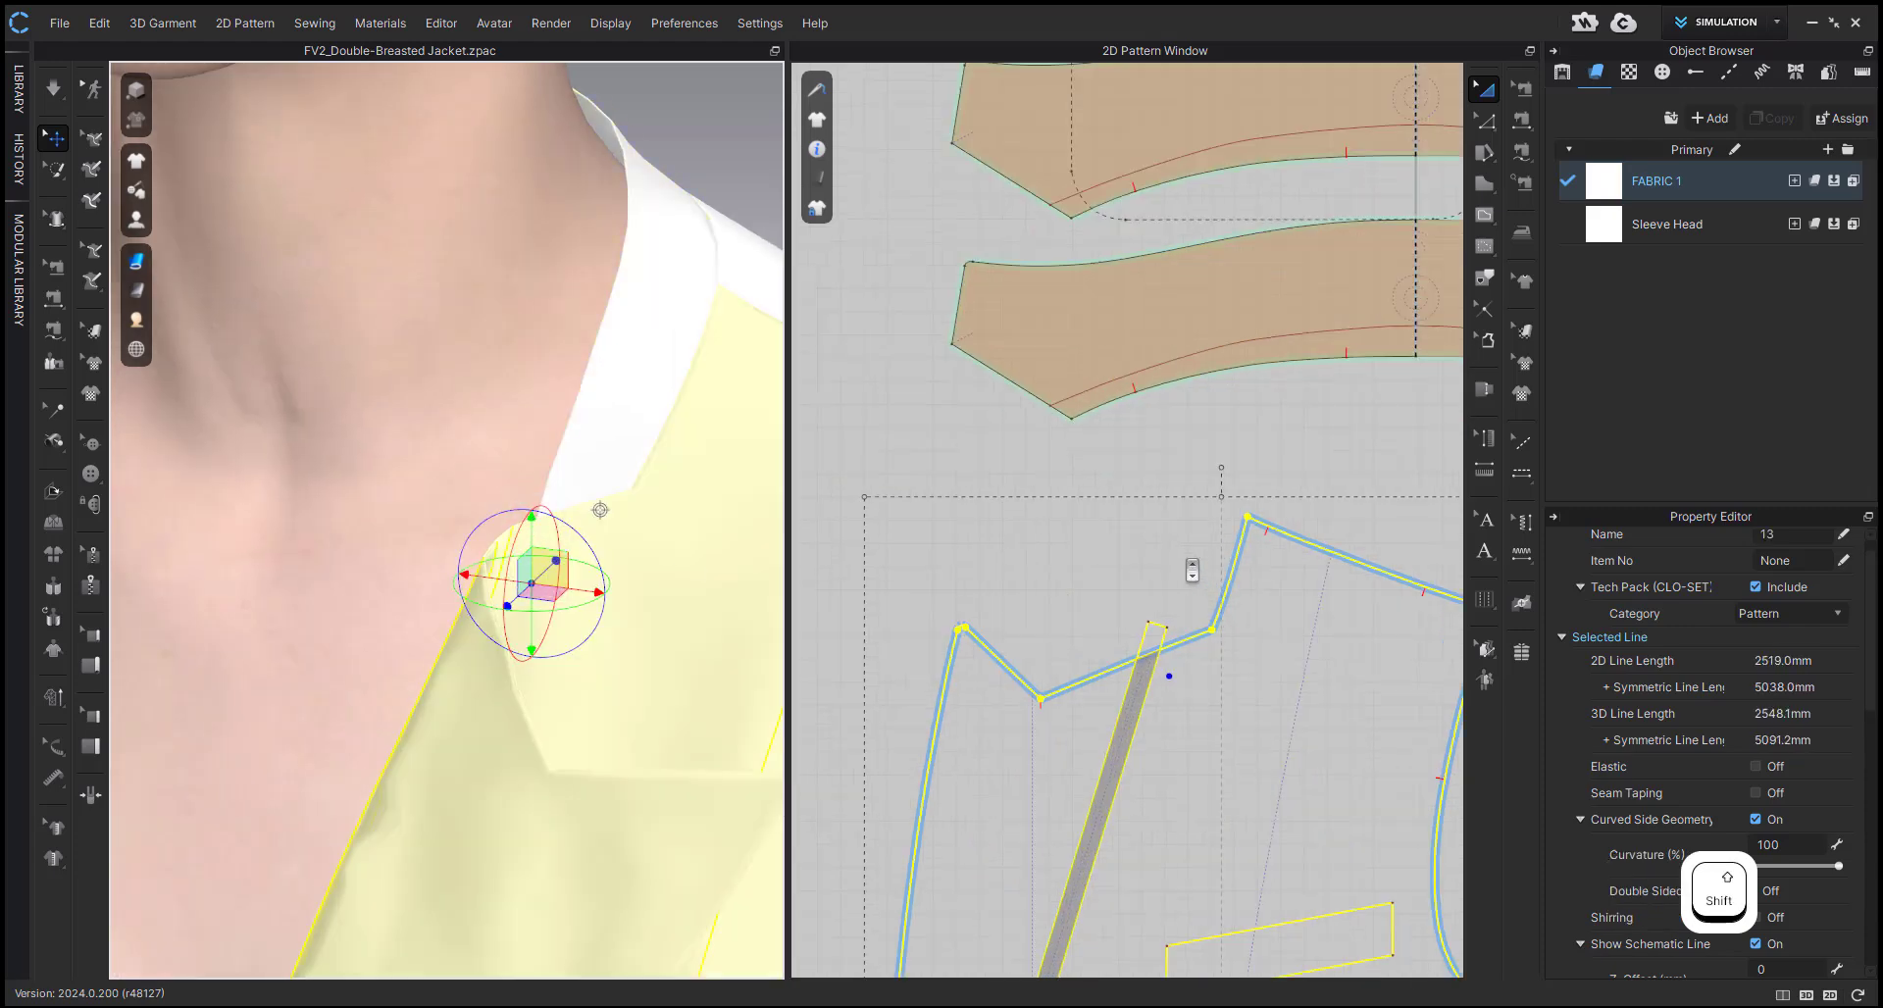
pyautogui.click(1167, 546)
pyautogui.press('b')
pyautogui.click(1181, 642)
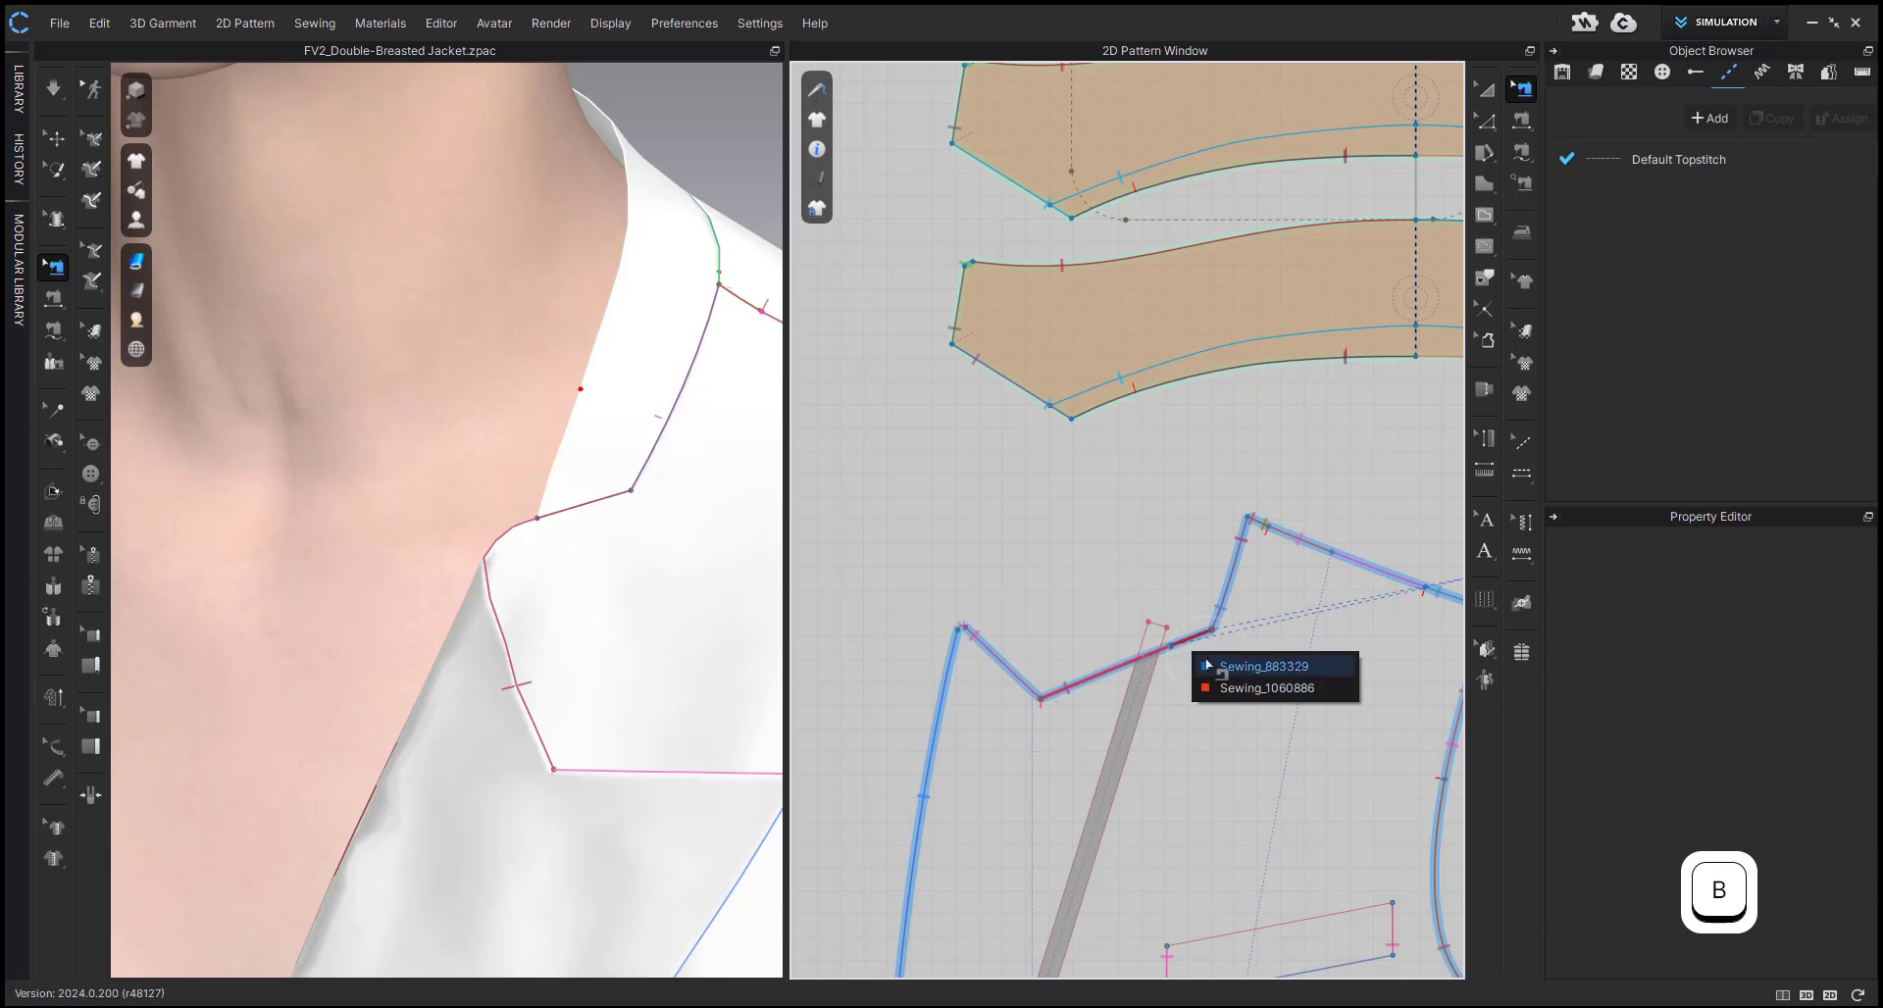
pyautogui.click(1190, 659)
pyautogui.rightClick(1218, 668)
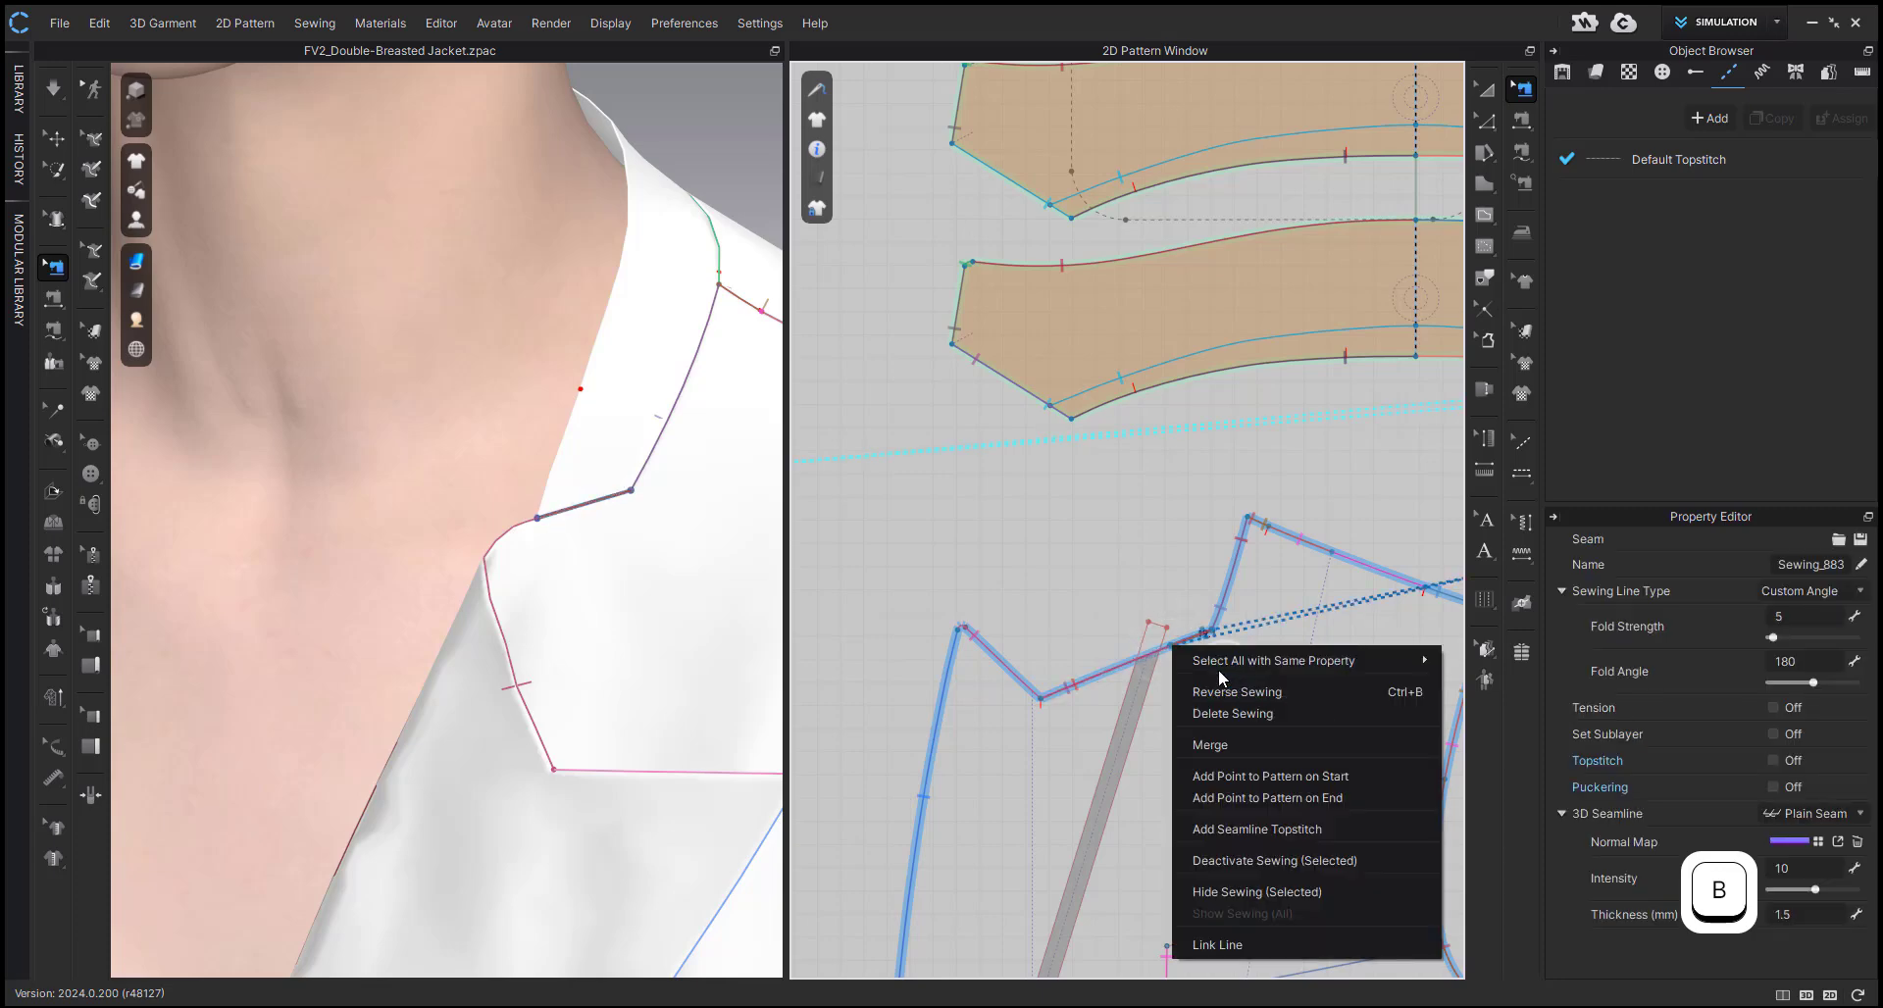
pyautogui.click(1263, 790)
pyautogui.press('z')
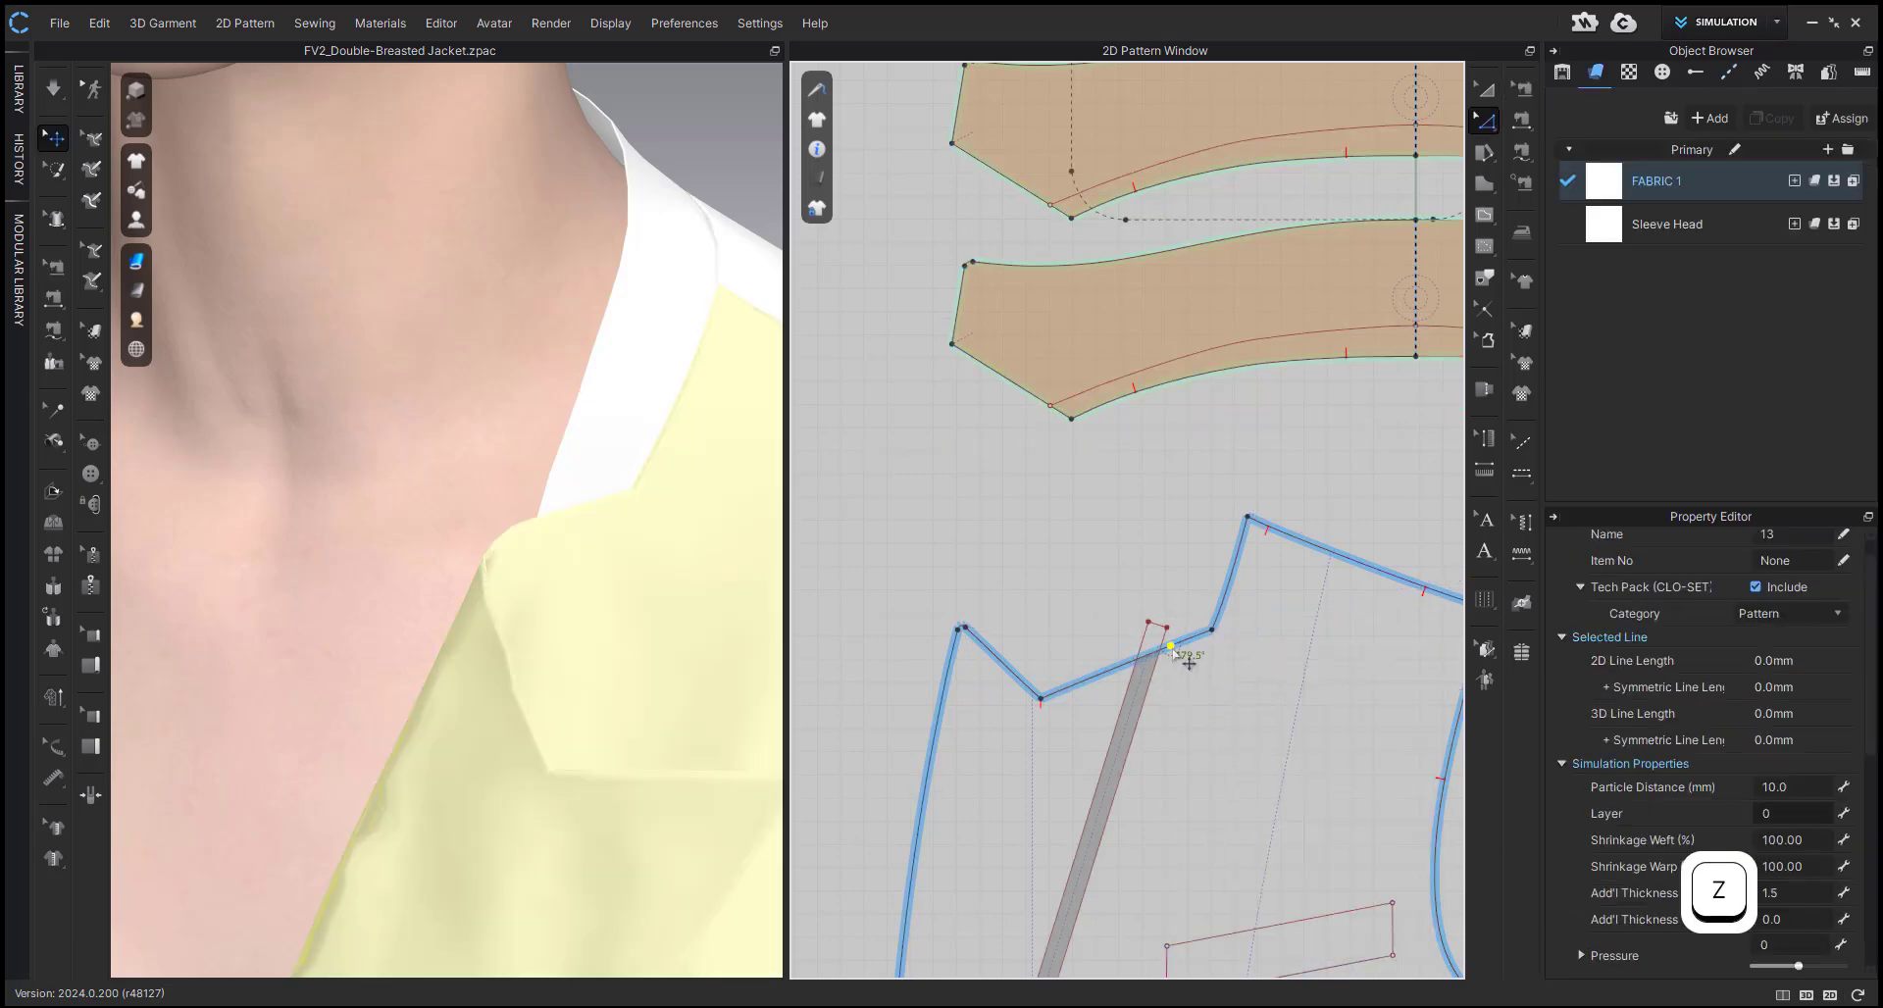
pyautogui.click(1099, 530)
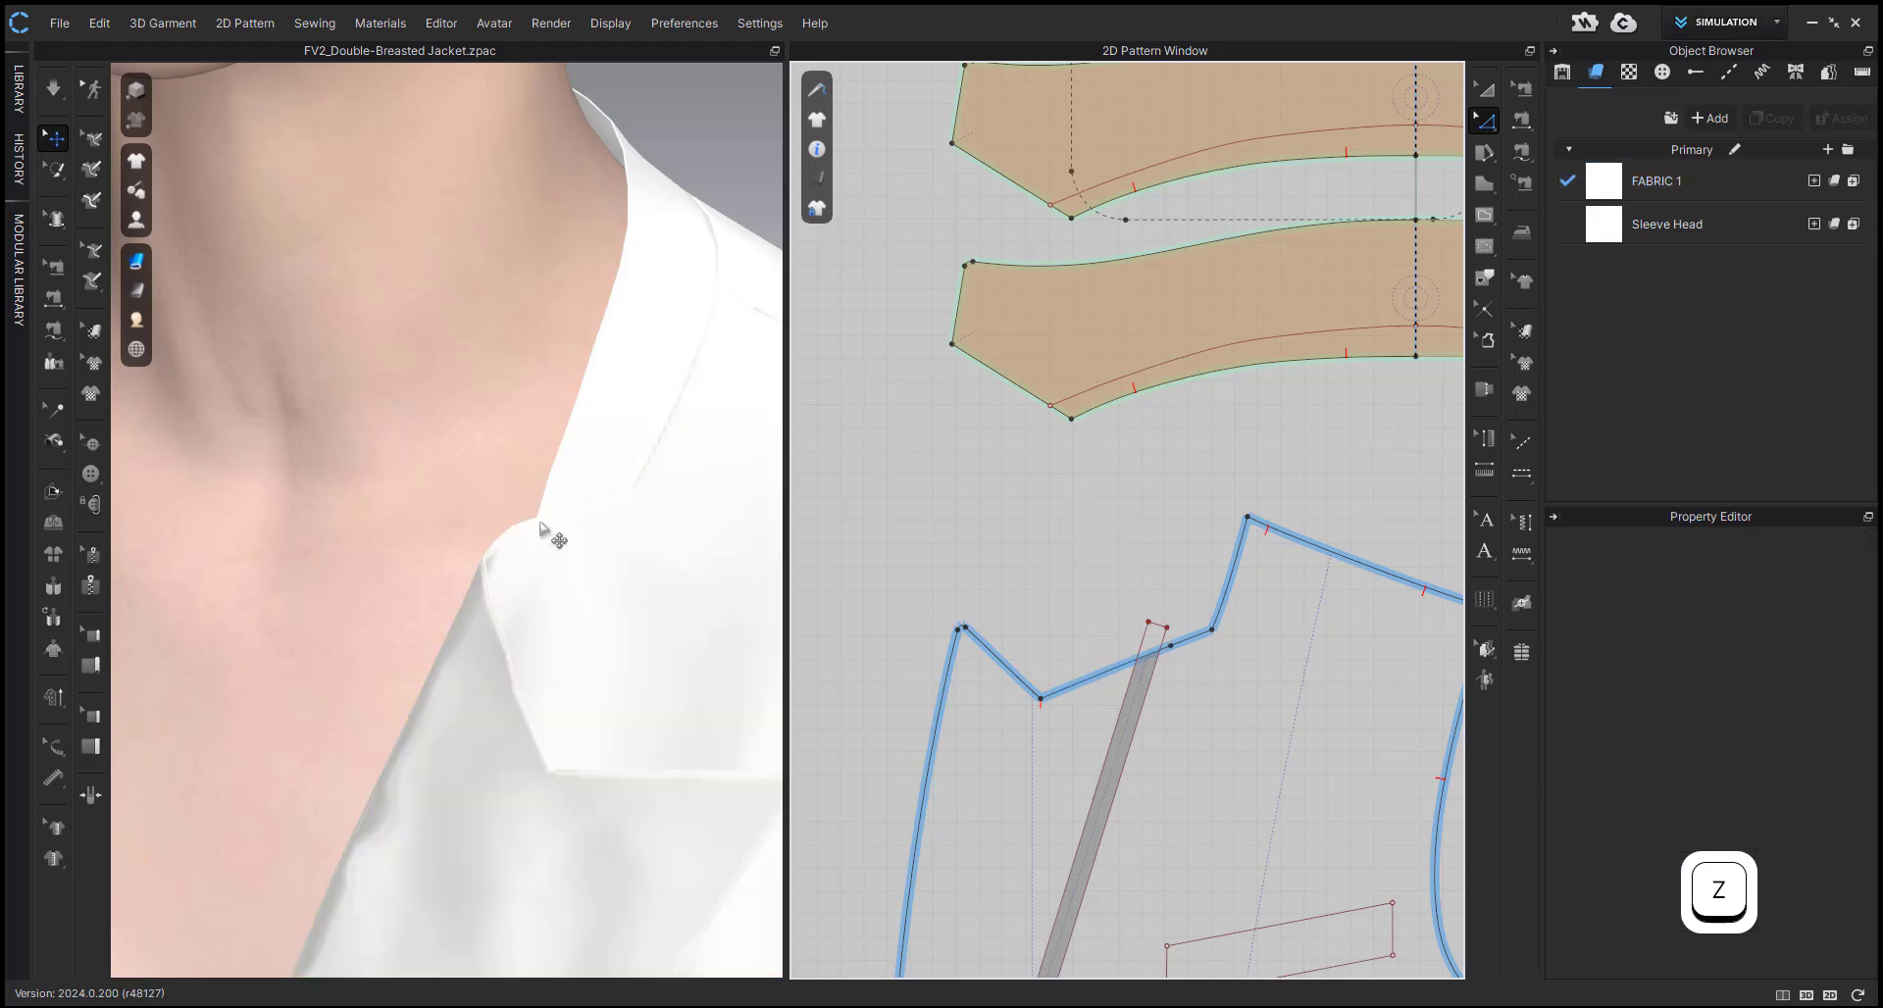
pyautogui.click(543, 529)
pyautogui.click(1114, 583)
# - Sew the under collar's opposite 60.8 mm end edge to the notch edge of the other front pattern with Free Sewing
pyautogui.press('b')
pyautogui.scroll(-4, 1029, 551)
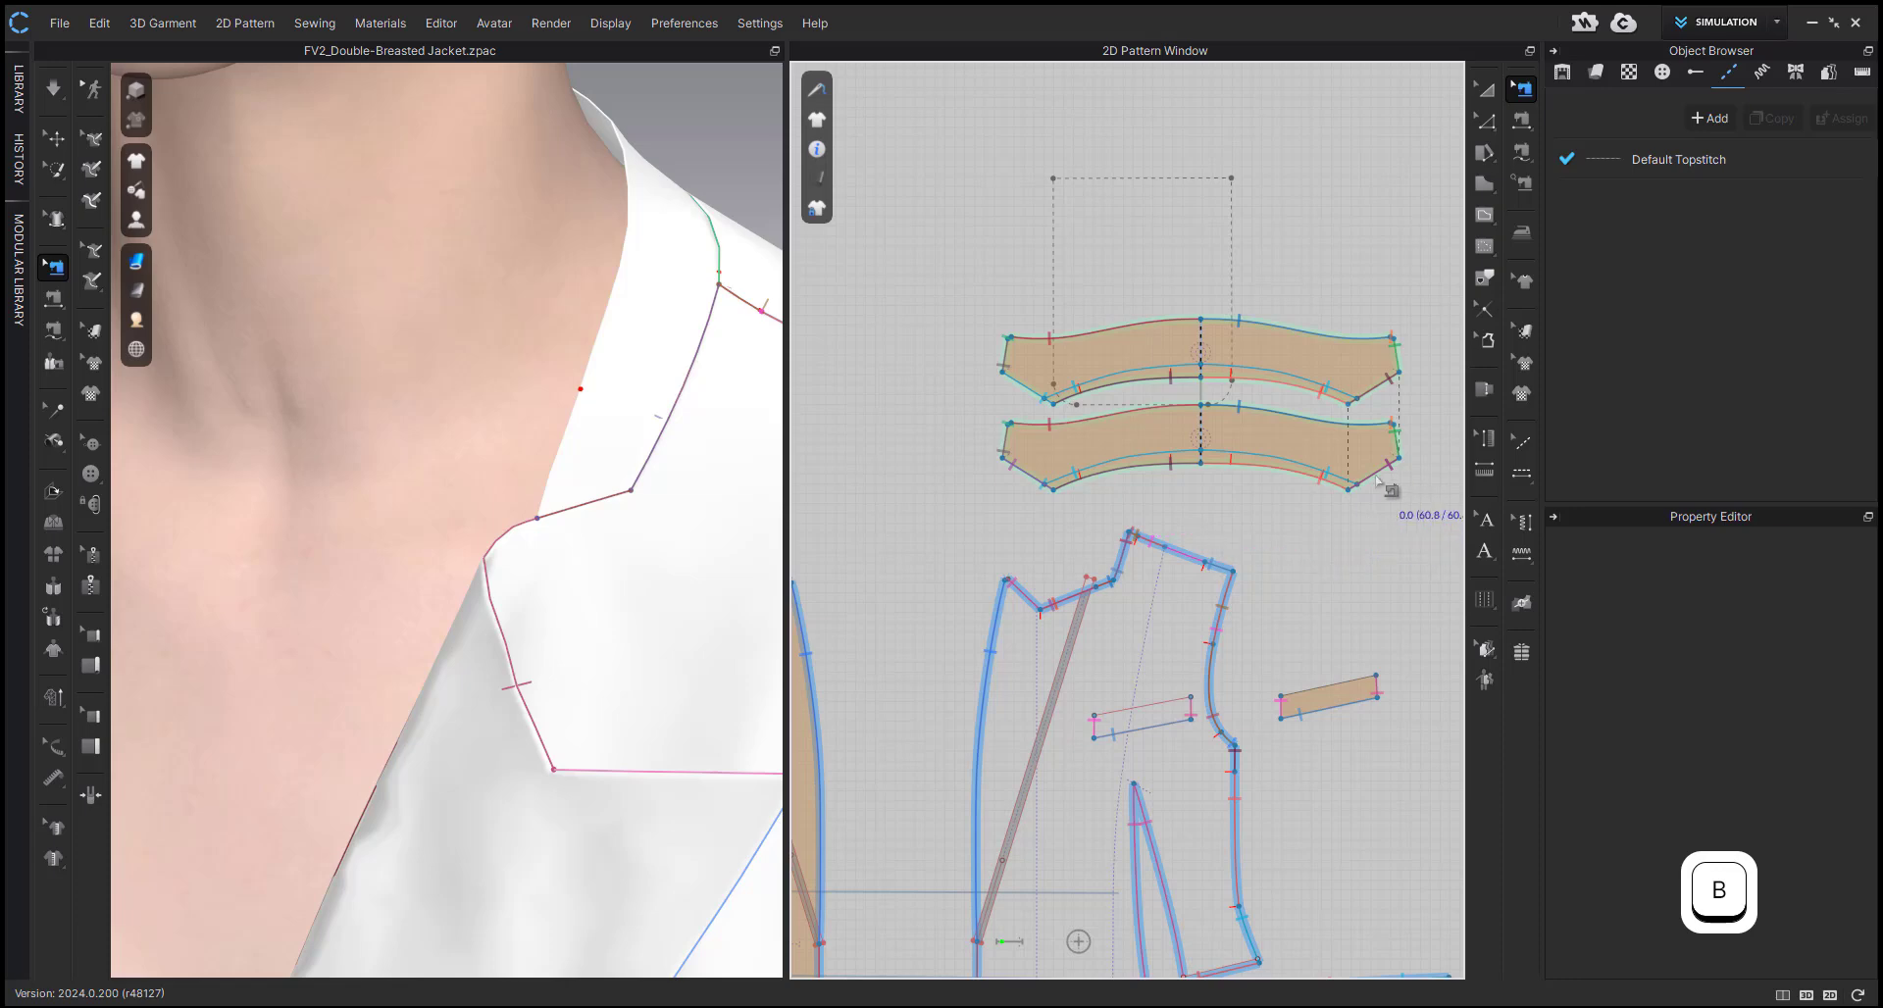
pyautogui.press('m')
pyautogui.scroll(2, 1015, 490)
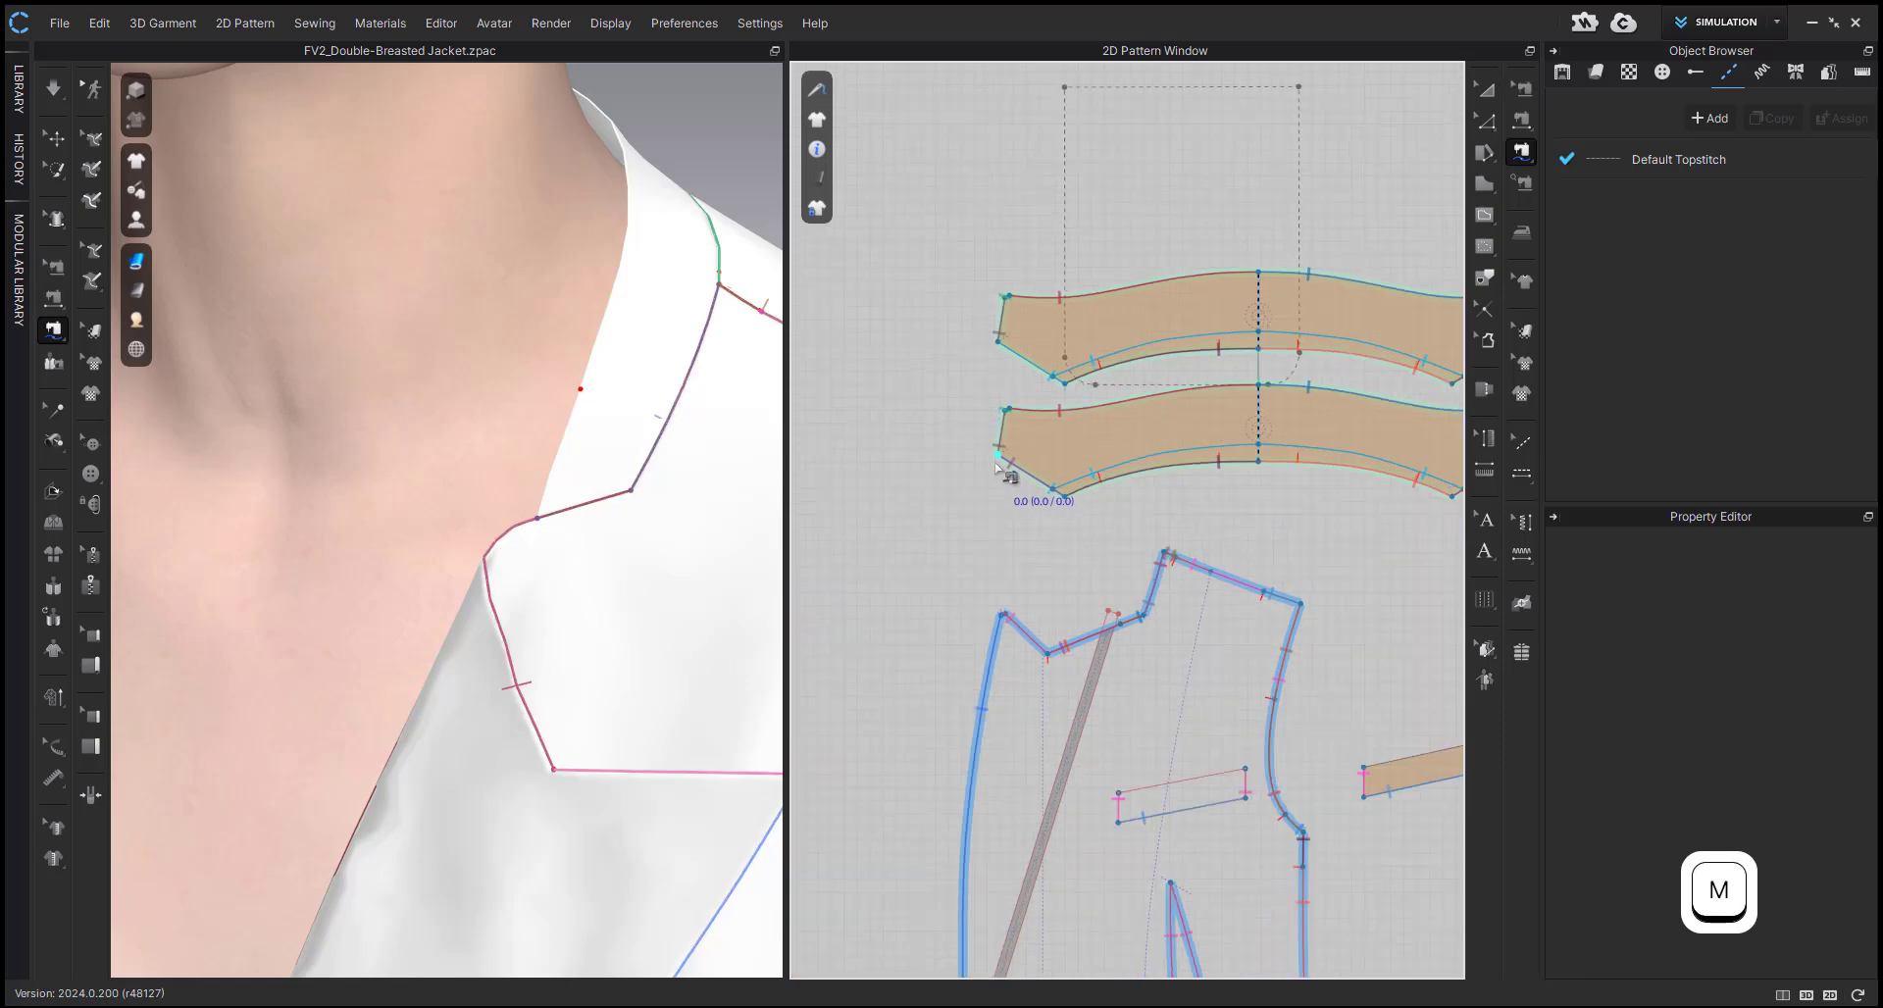
pyautogui.scroll(-4, 1064, 505)
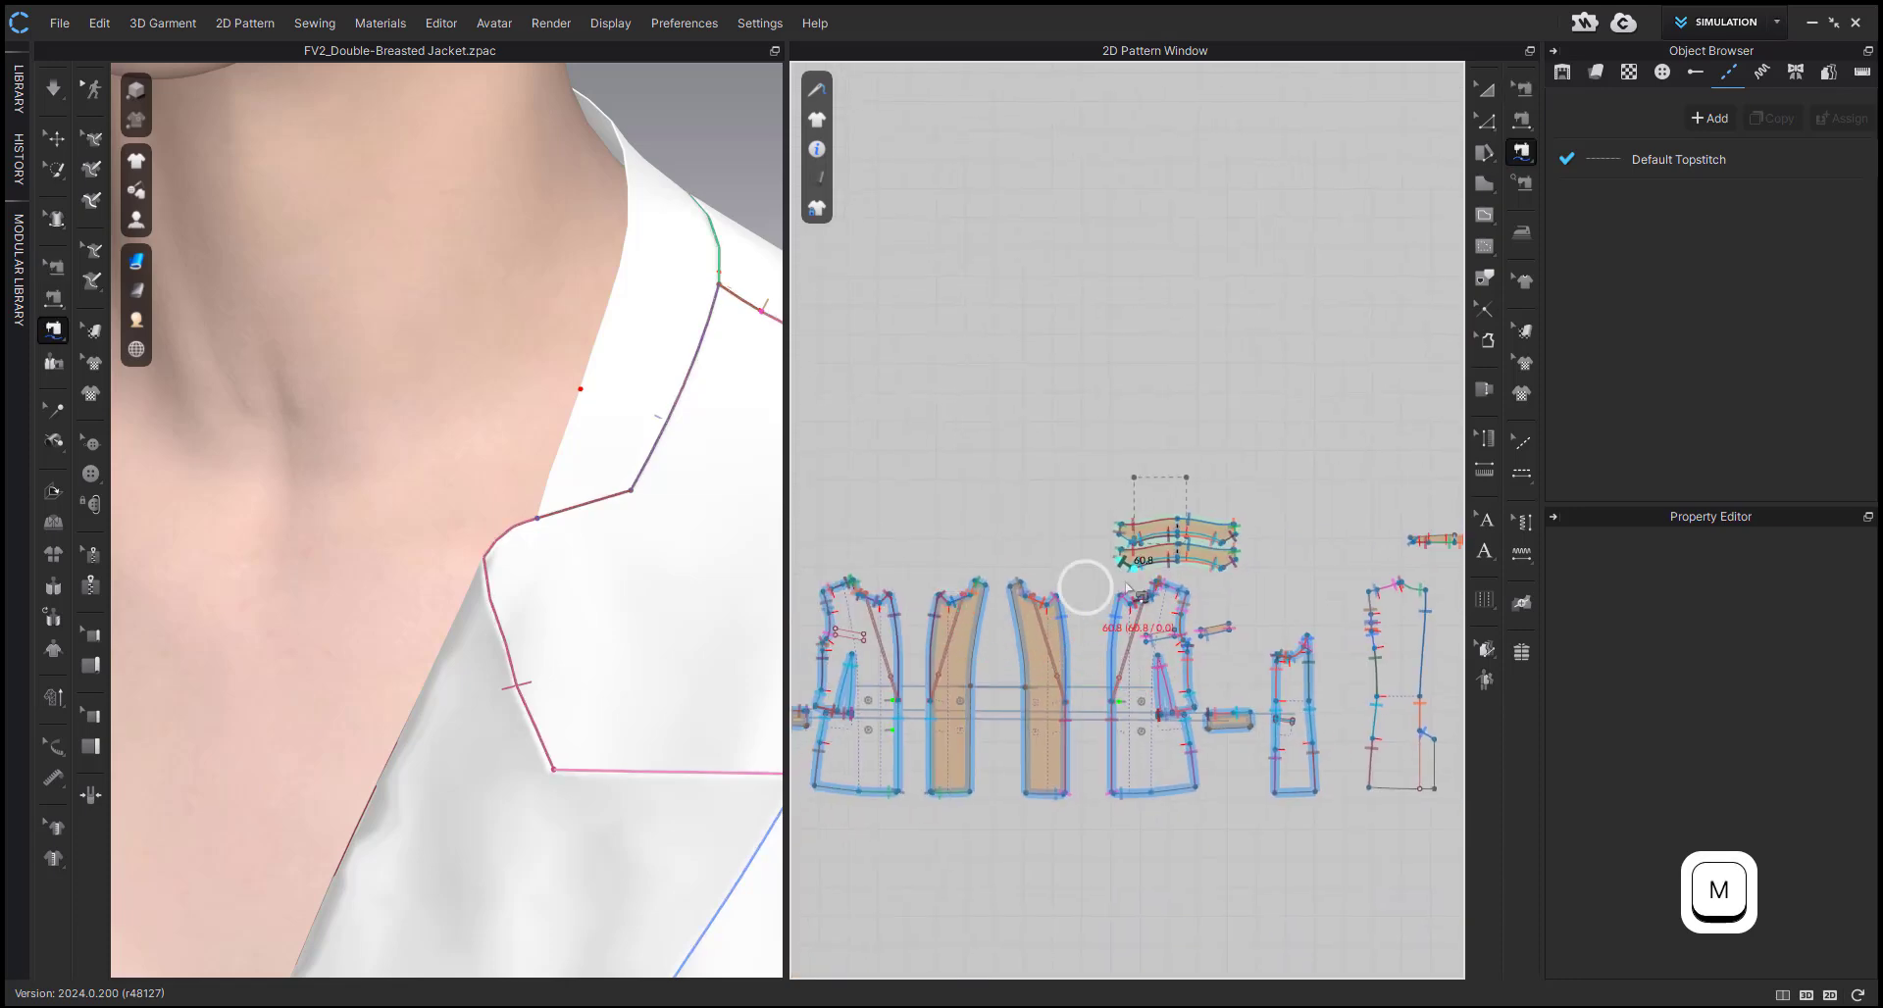
pyautogui.scroll(3, 862, 603)
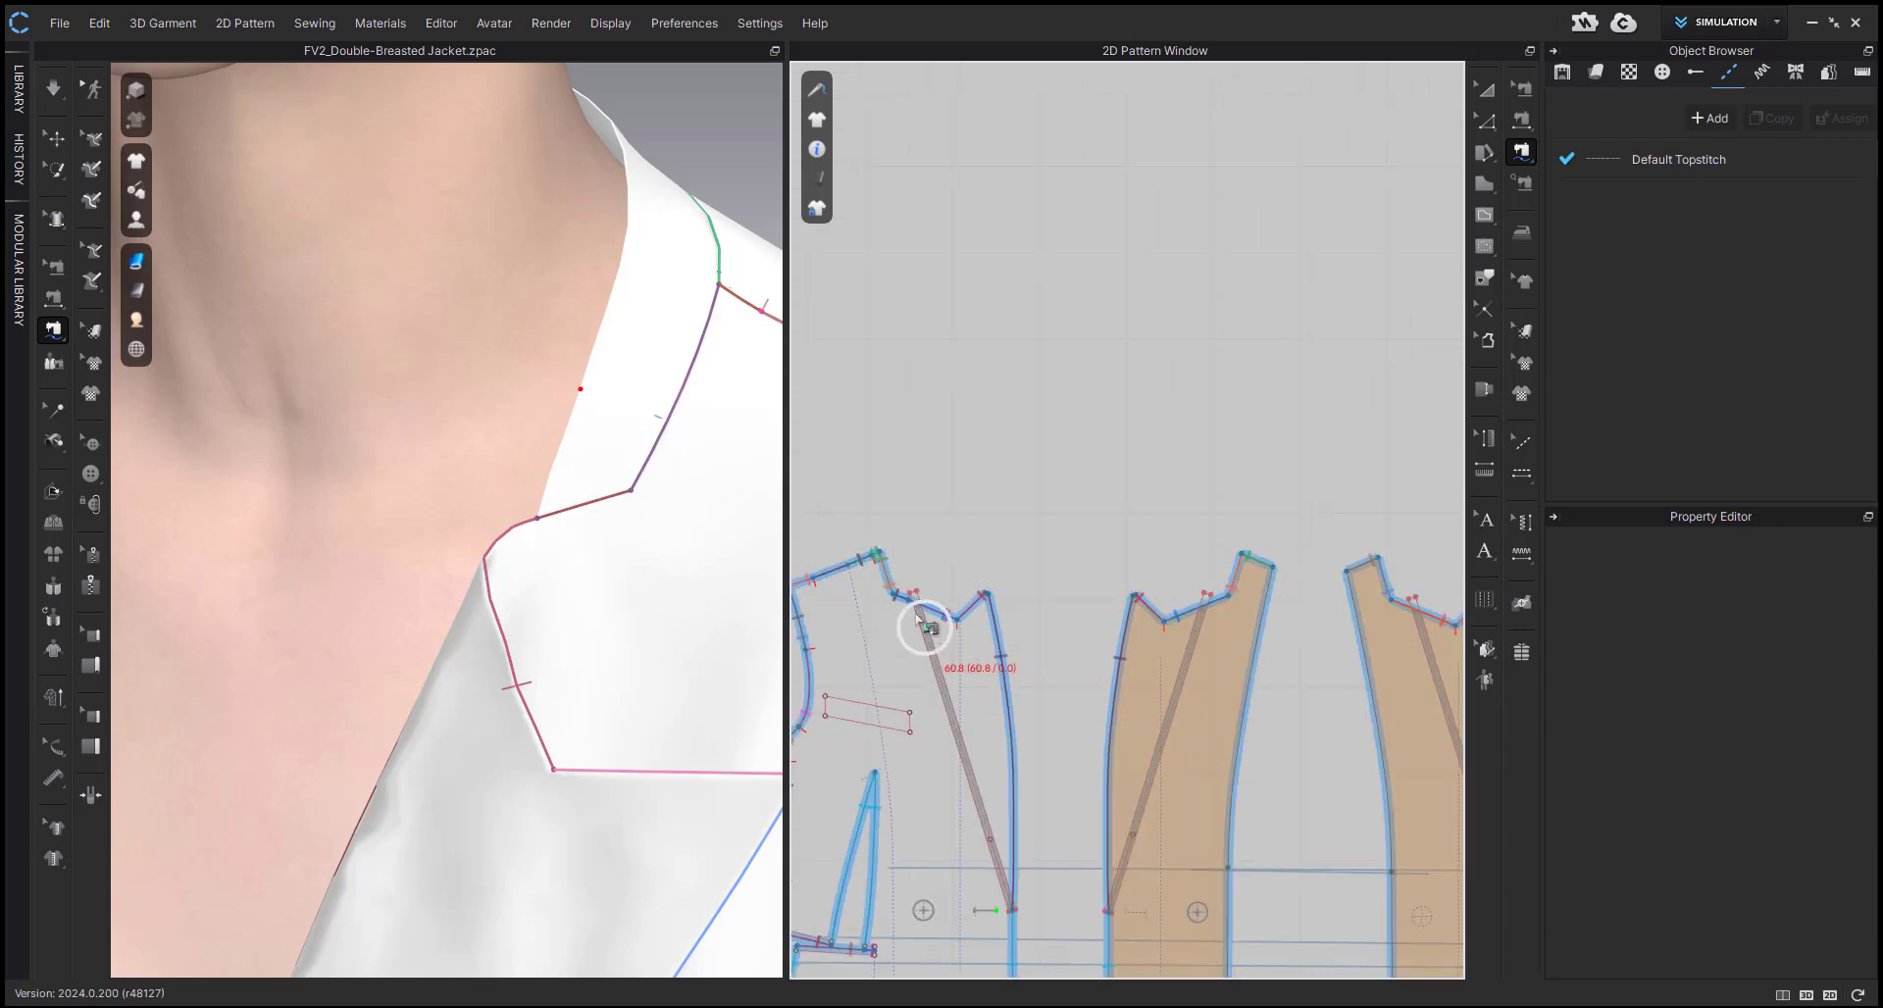
pyautogui.scroll(1, 980, 638)
pyautogui.click(1009, 634)
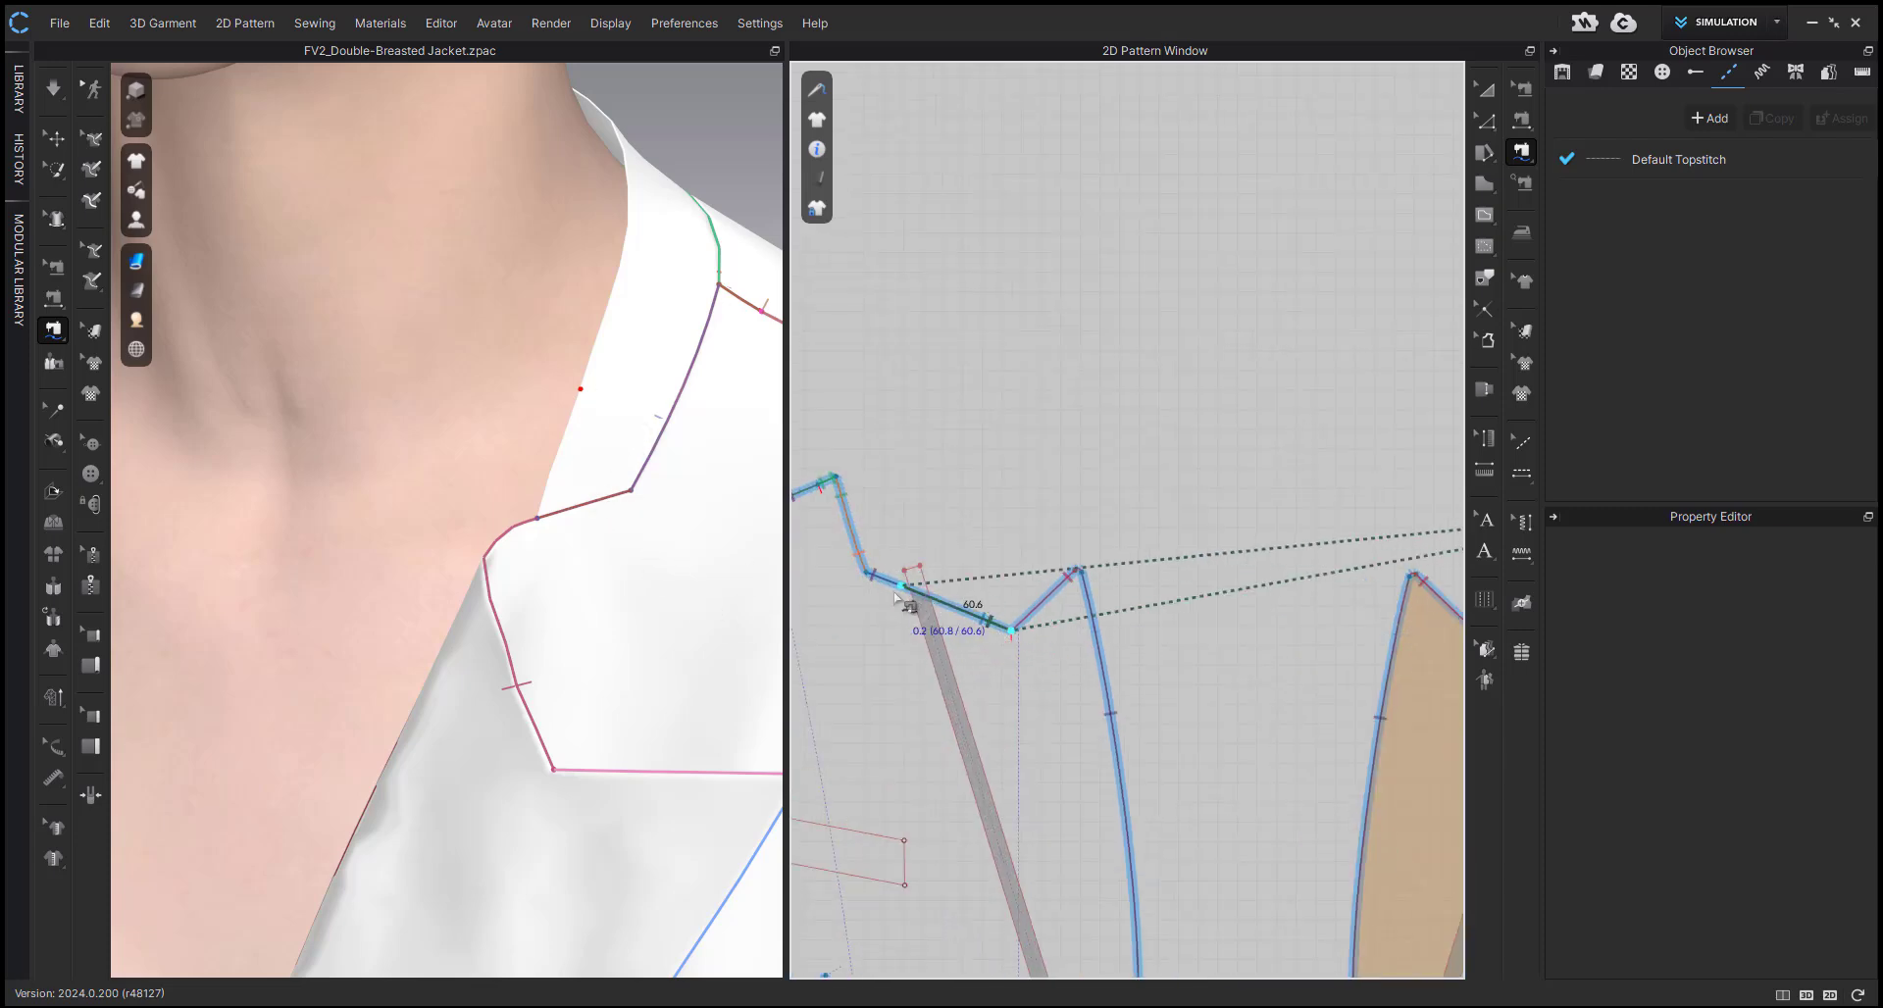
pyautogui.click(903, 590)
# - Show the hidden collar and facing pieces in 3D and simulate the garment with the new under-collar seams
pyautogui.scroll(5, 1097, 592)
pyautogui.press('a')
pyautogui.scroll(-3, 527, 740)
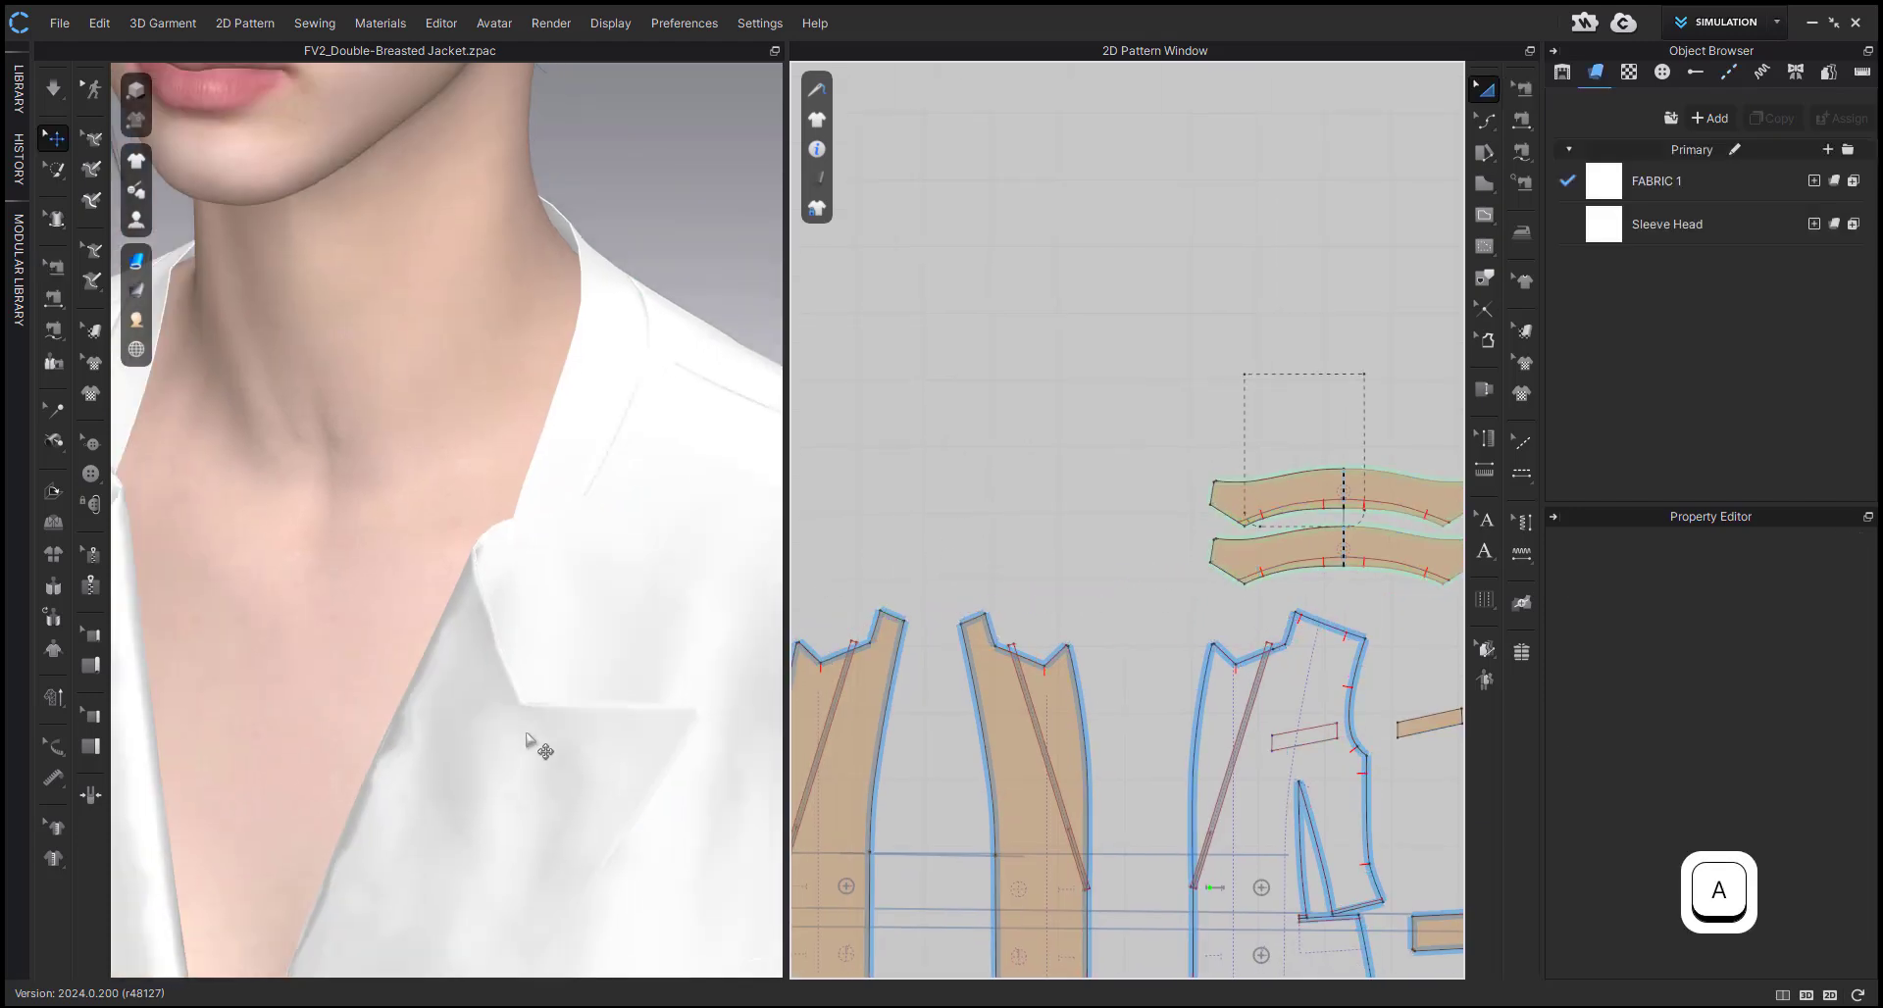
pyautogui.hotkey('shift', 'w')
pyautogui.press('space')
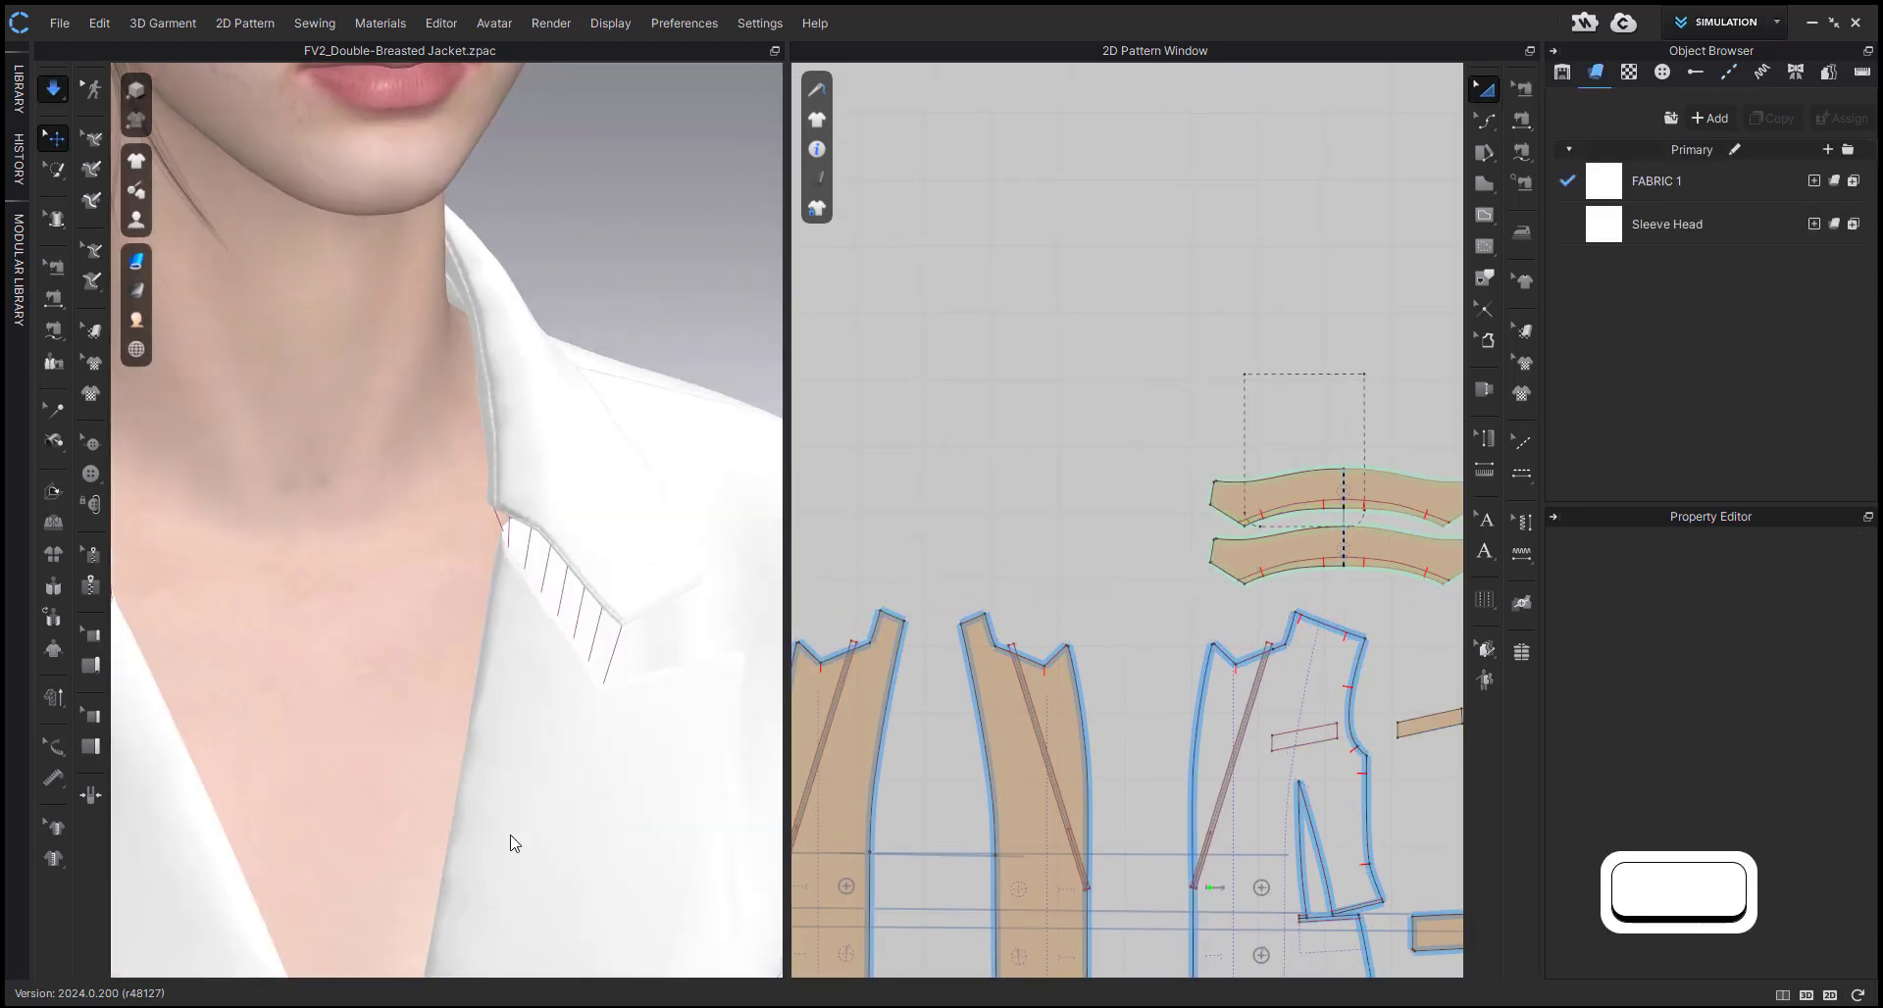
pyautogui.hotkey('shift', 'w')
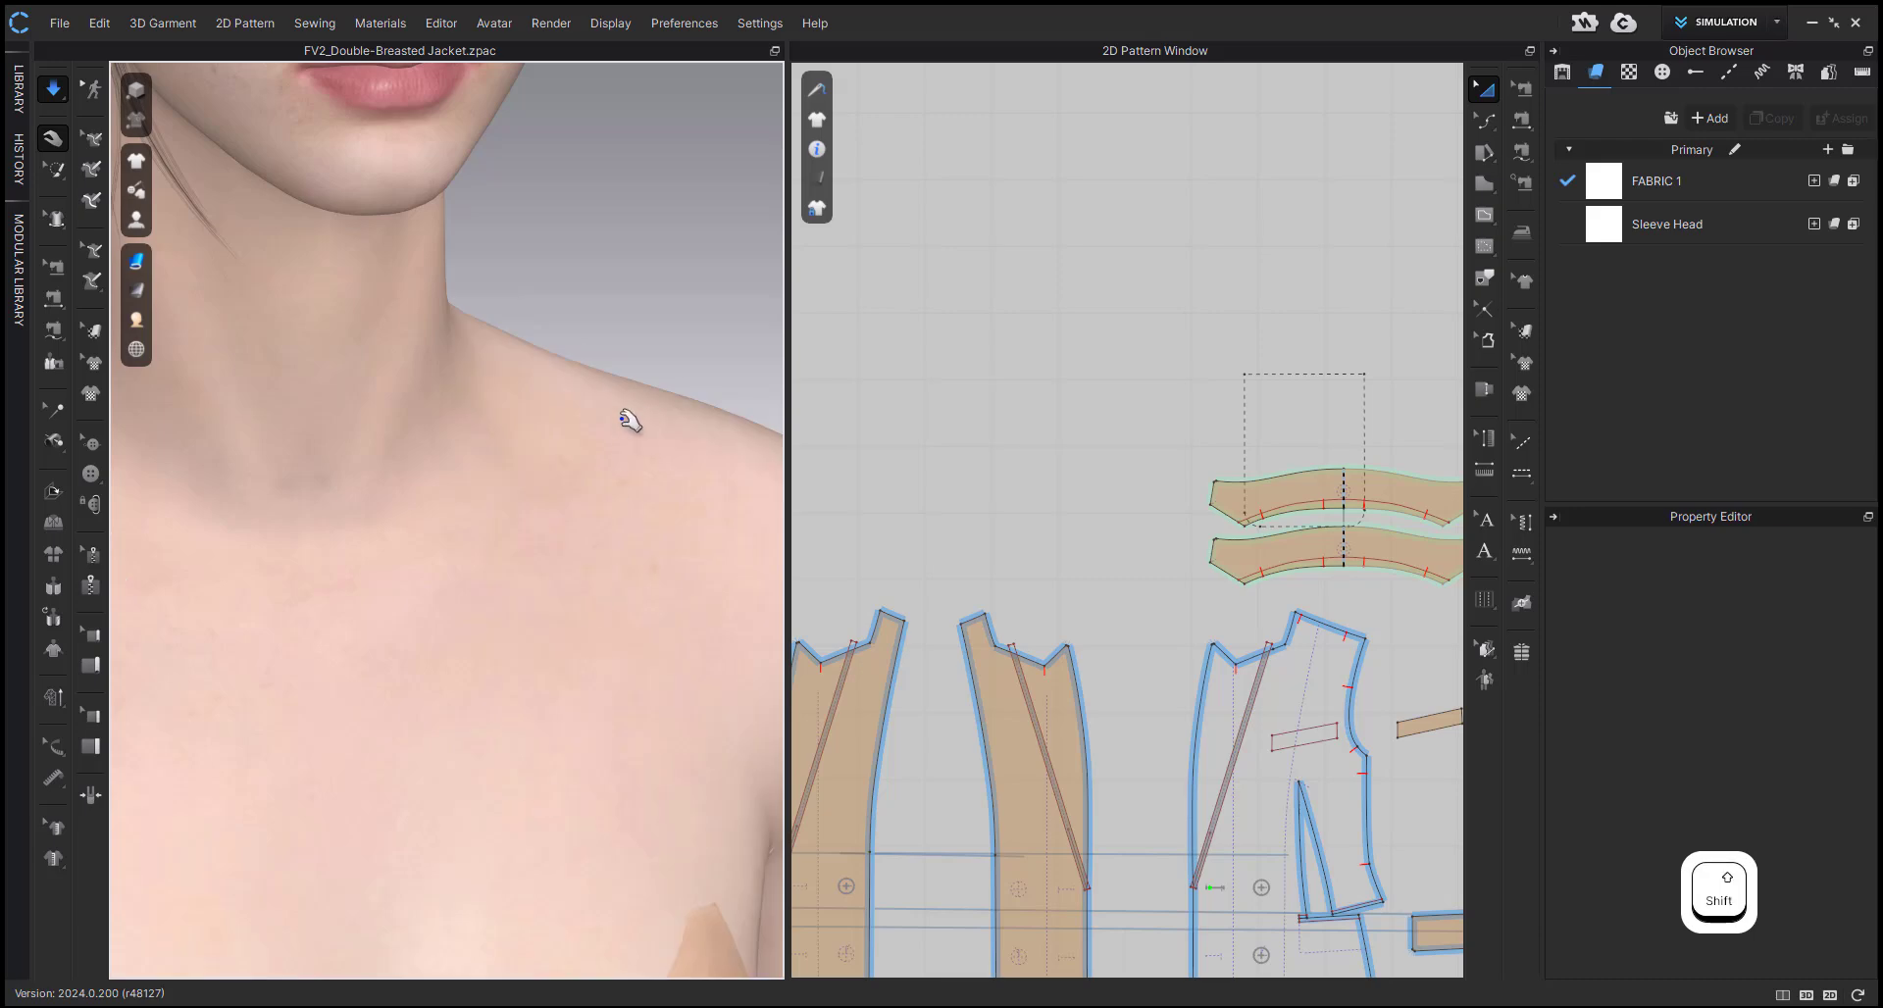
# - Show the hidden garment pieces again in 3D, simulate, and display the jacket's seams for editing
pyautogui.hotkey('shift', 'w')
pyautogui.press('space')
pyautogui.scroll(-2, 1105, 697)
pyautogui.moveTo(1105, 697); pyautogui.dragTo(1035, 686, button='middle')
pyautogui.press('b')
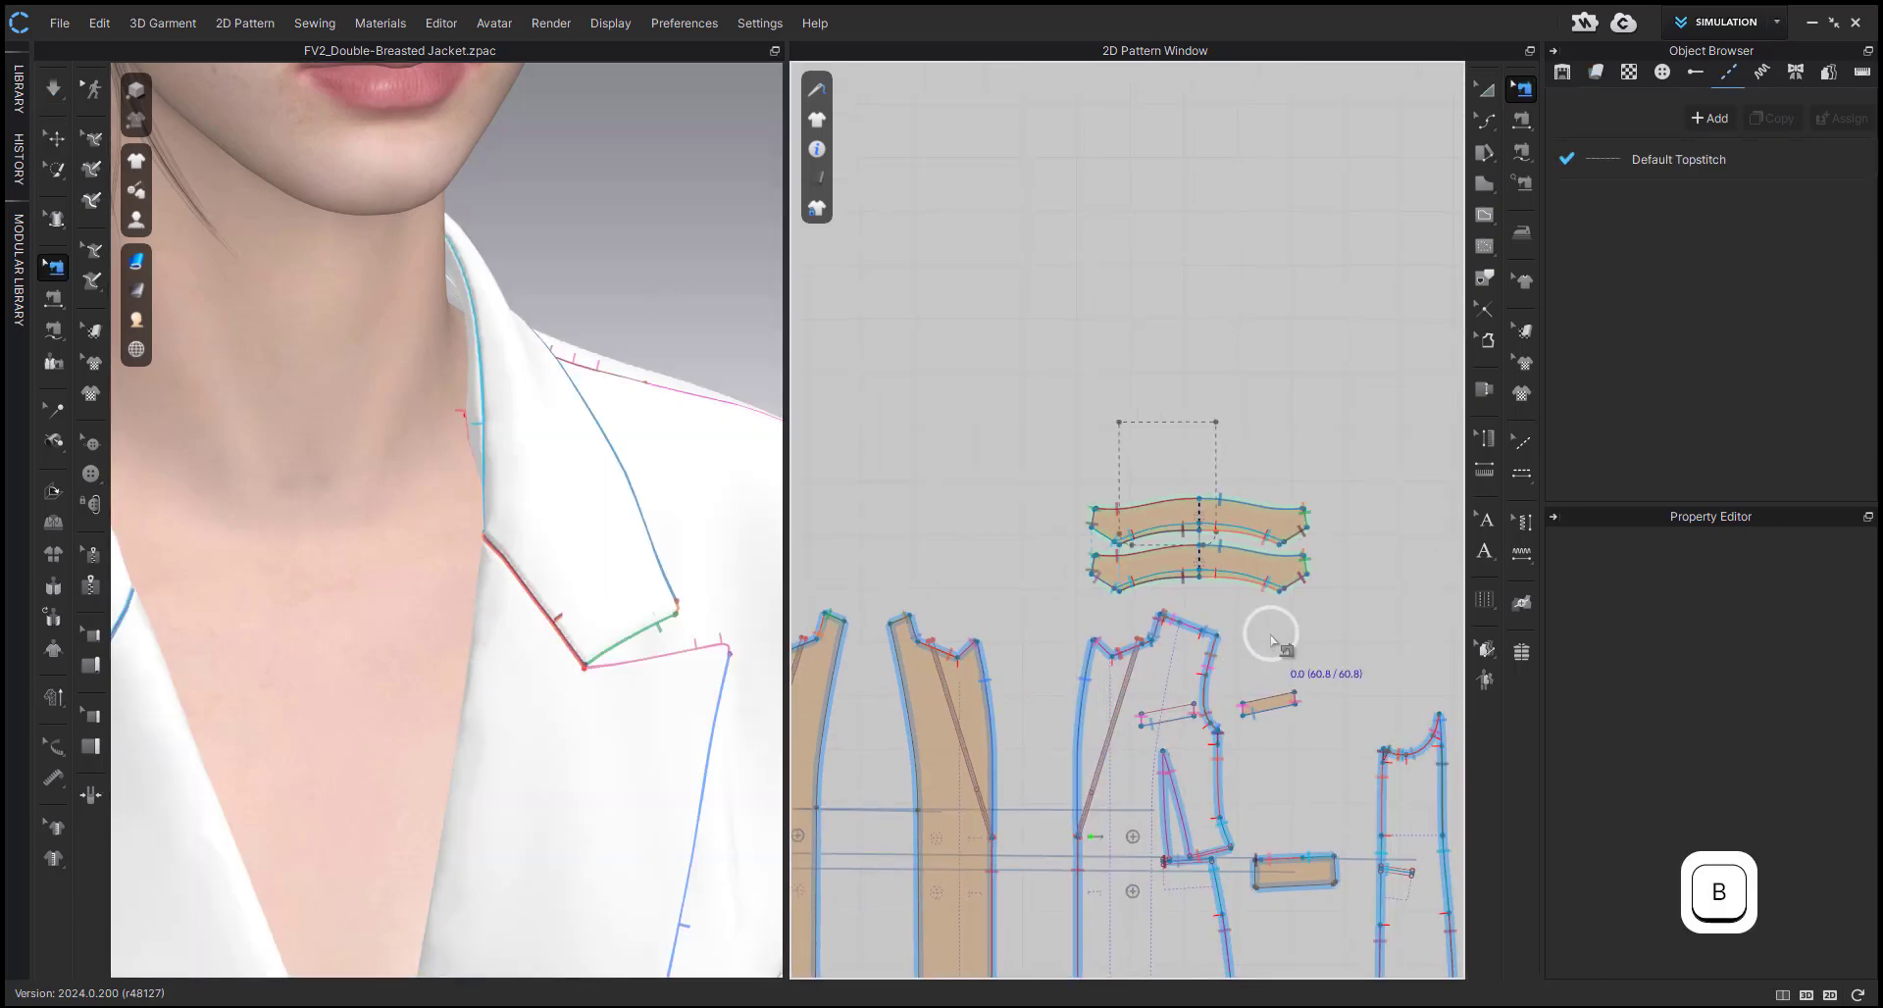
# - Move the collar stand pattern directly beneath the under collar in the 2D layout
pyautogui.scroll(-5, 1287, 628)
pyautogui.moveTo(1288, 627); pyautogui.dragTo(1119, 640, button='middle')
pyautogui.press('a')
pyautogui.moveTo(1318, 568); pyautogui.dragTo(1106, 605)
# - Sew the under collar's 152.6 mm lower half edge to the collar stand's upper edge with Free Sewing, and simulate
pyautogui.scroll(5, 1015, 607)
pyautogui.press('m')
pyautogui.scroll(5, 961, 613)
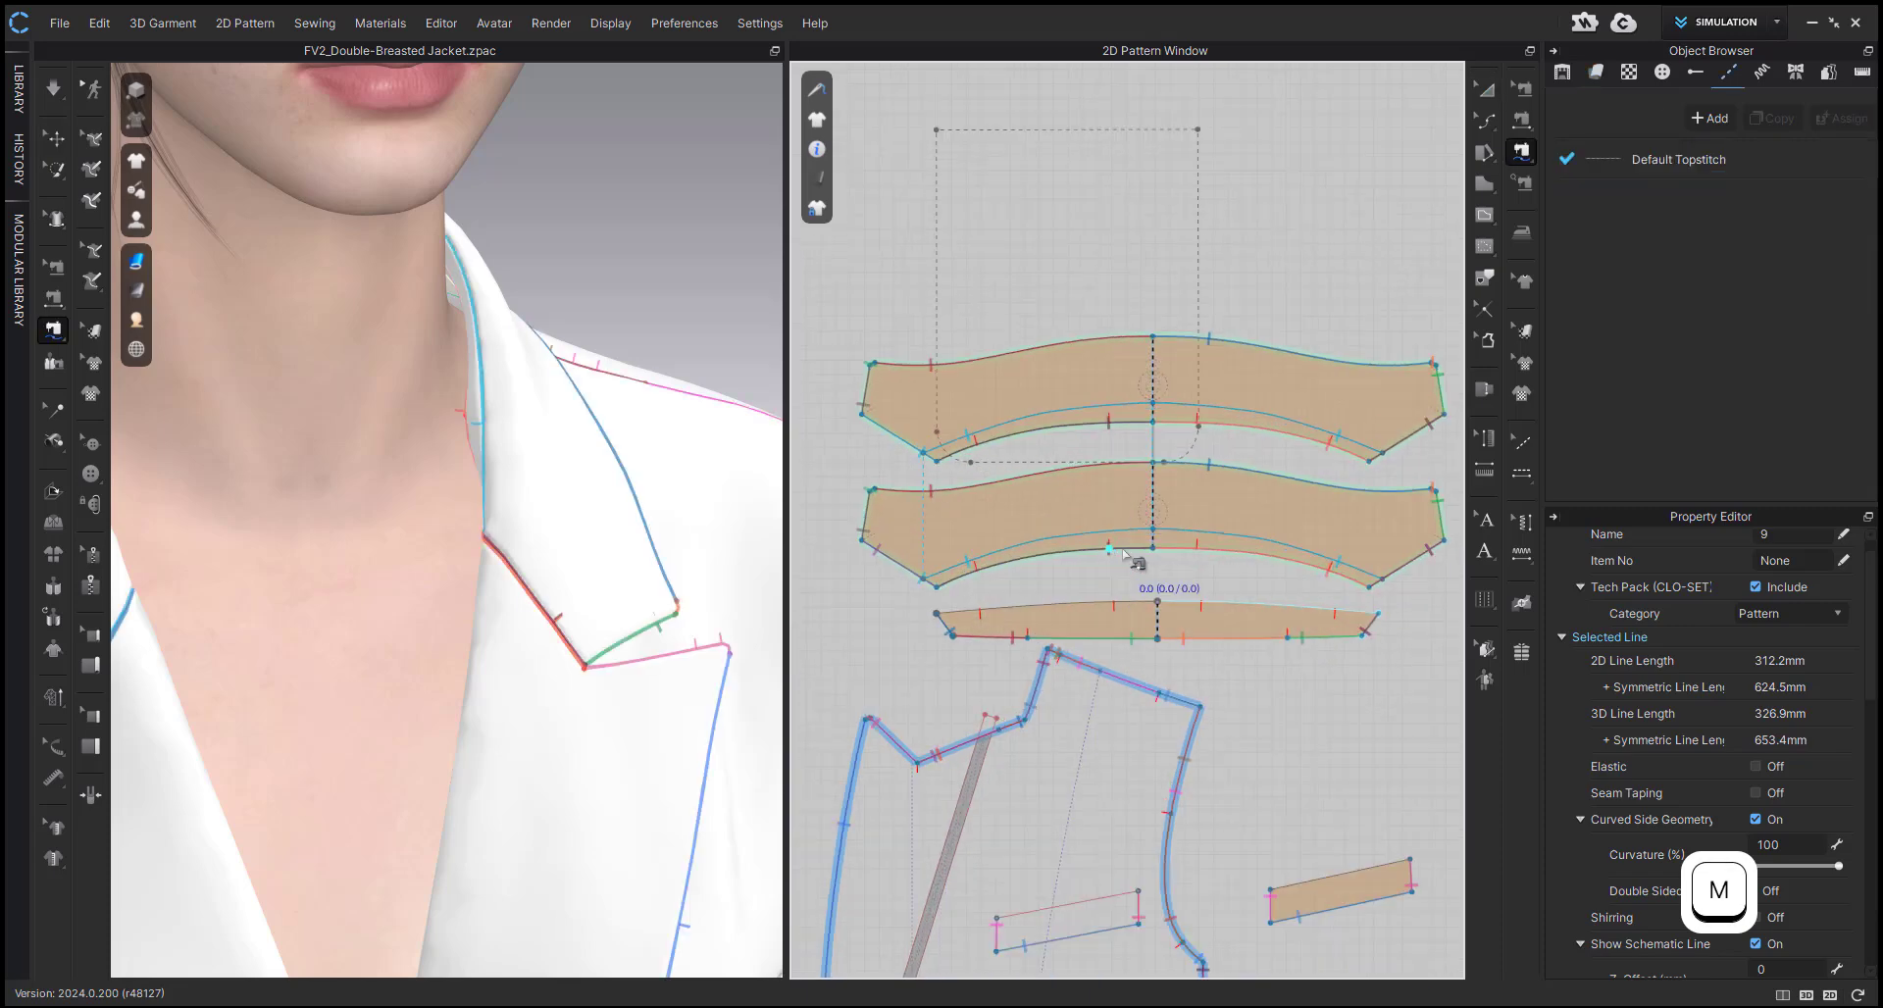
pyautogui.click(1169, 621)
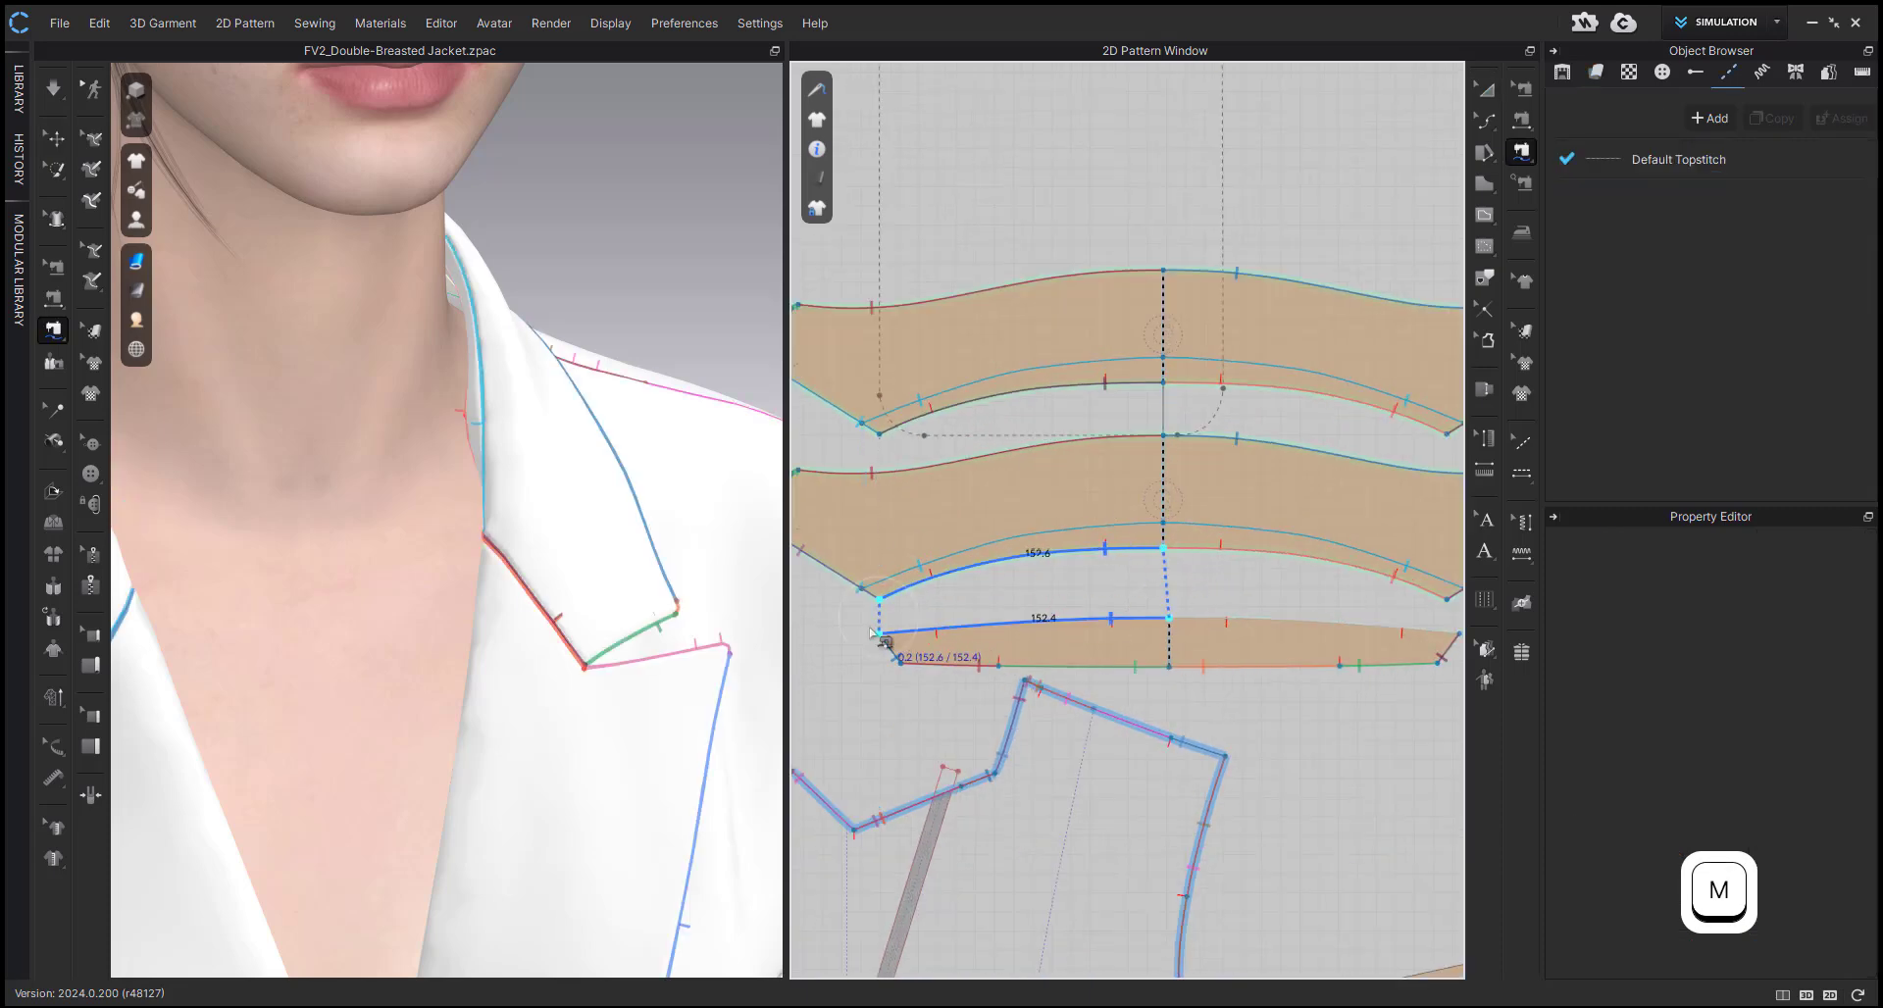
pyautogui.scroll(-2, 1128, 627)
pyautogui.moveTo(1128, 627); pyautogui.dragTo(1082, 613, button='middle')
pyautogui.hotkey('ctrl', 'z')
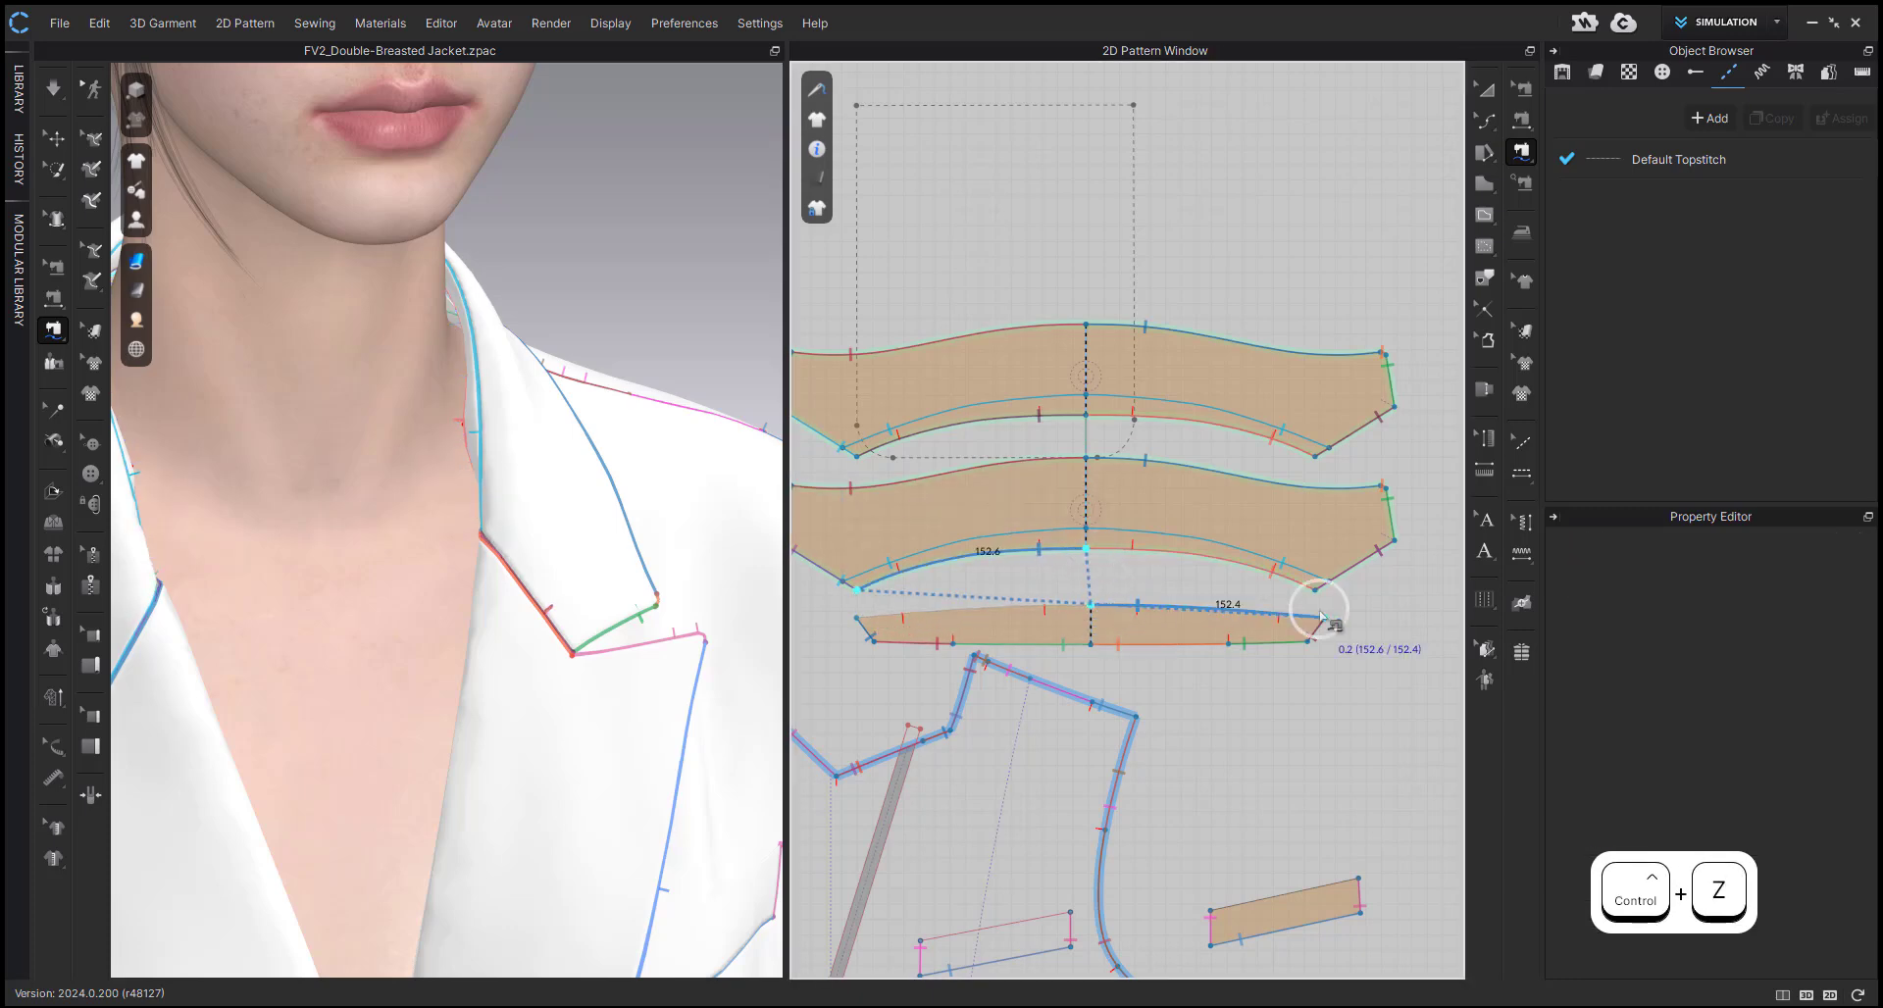
pyautogui.click(1207, 639)
pyautogui.press('space')
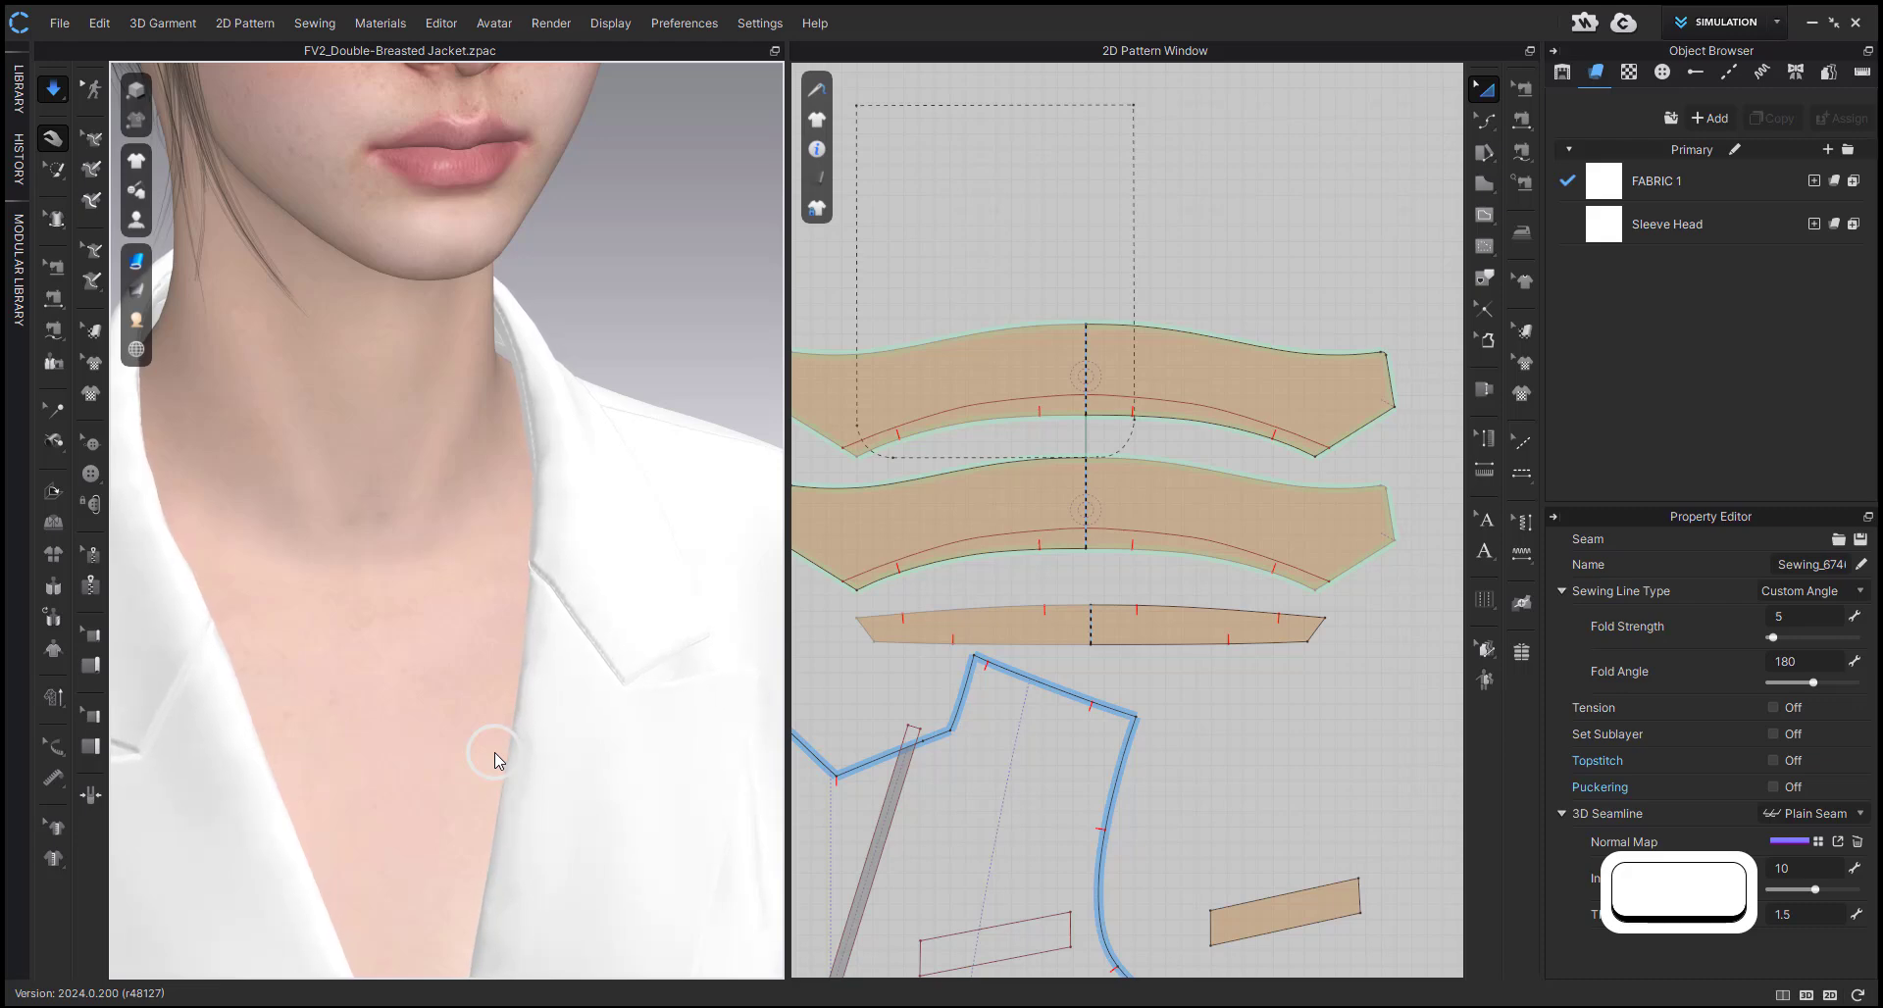
pyautogui.press('space')
# - Examine the collar's join with the lapel up close and duplicate the fabric FABRIC 1
pyautogui.moveTo(601, 765); pyautogui.dragTo(541, 764, button='right')
pyautogui.scroll(5, 542, 768)
pyautogui.moveTo(548, 750); pyautogui.dragTo(607, 486, button='middle')
pyautogui.click(572, 618)
pyautogui.click(693, 492)
pyautogui.moveTo(693, 491)
pyautogui.mouseDown(button='right')
pyautogui.moveTo(661, 497)
pyautogui.moveTo(688, 490)
pyautogui.mouseUp(button='right')
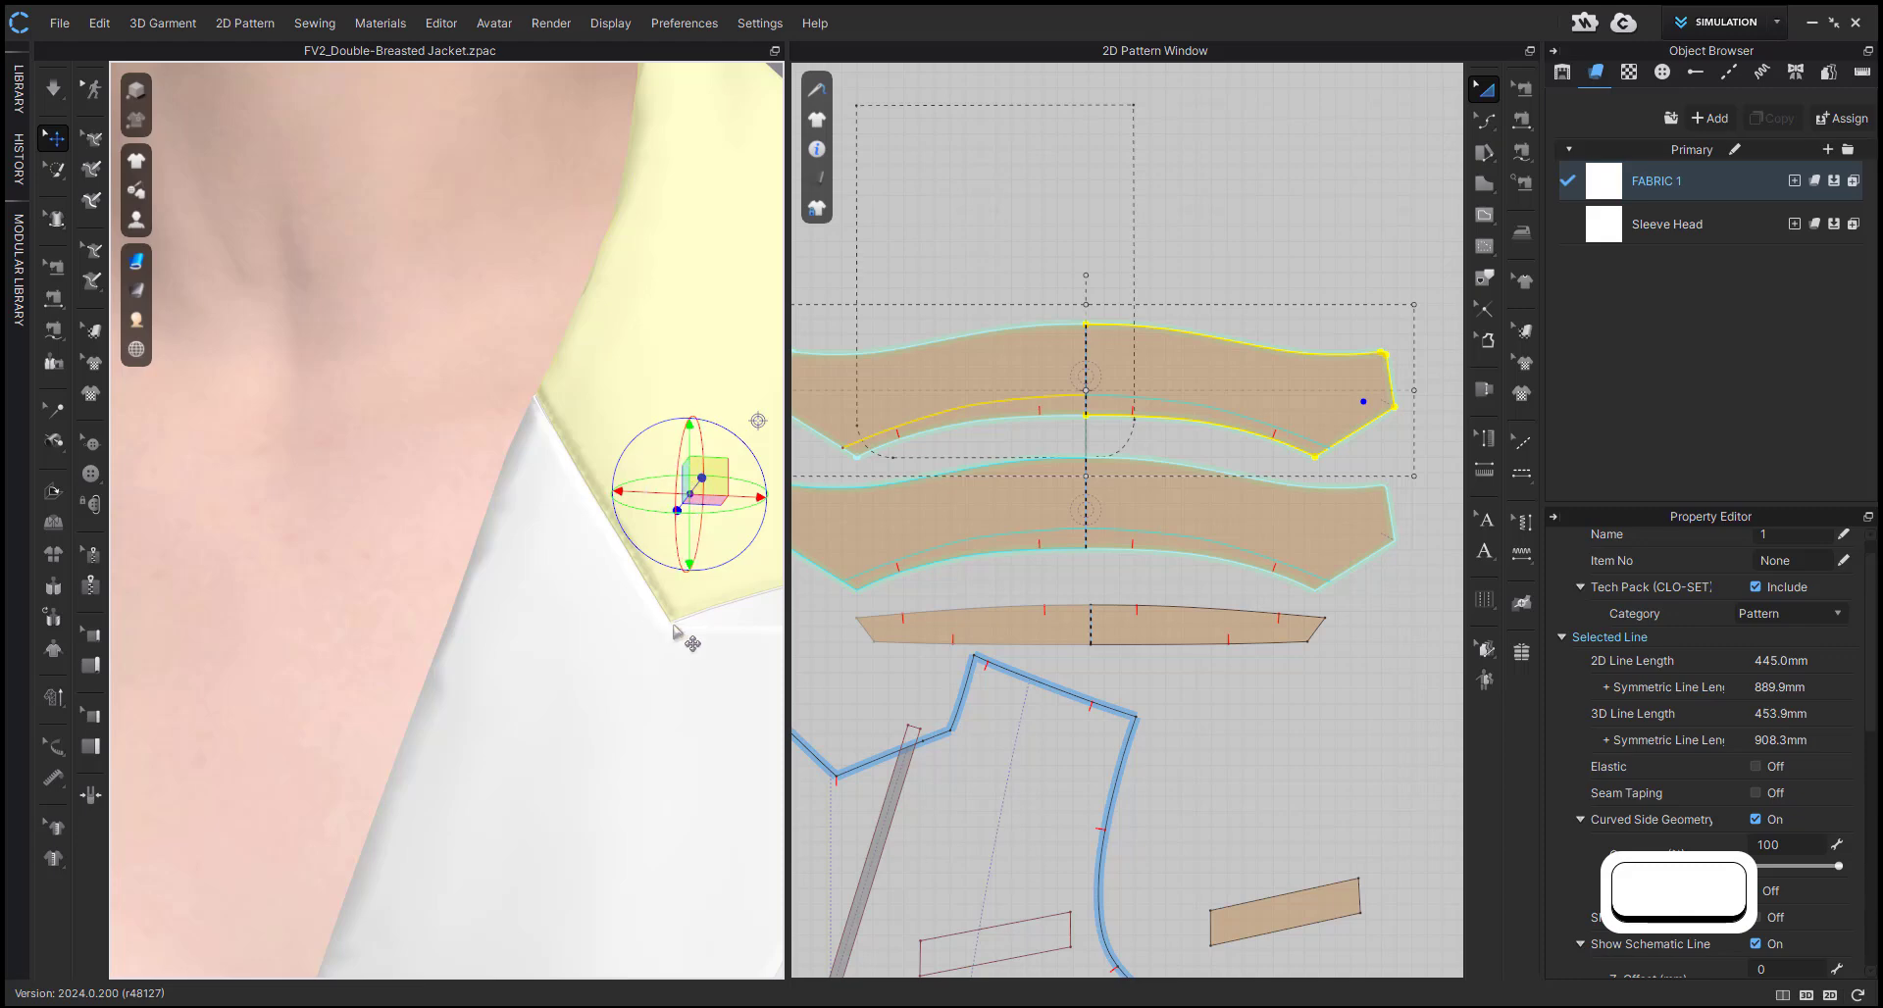
pyautogui.scroll(-5, 961, 573)
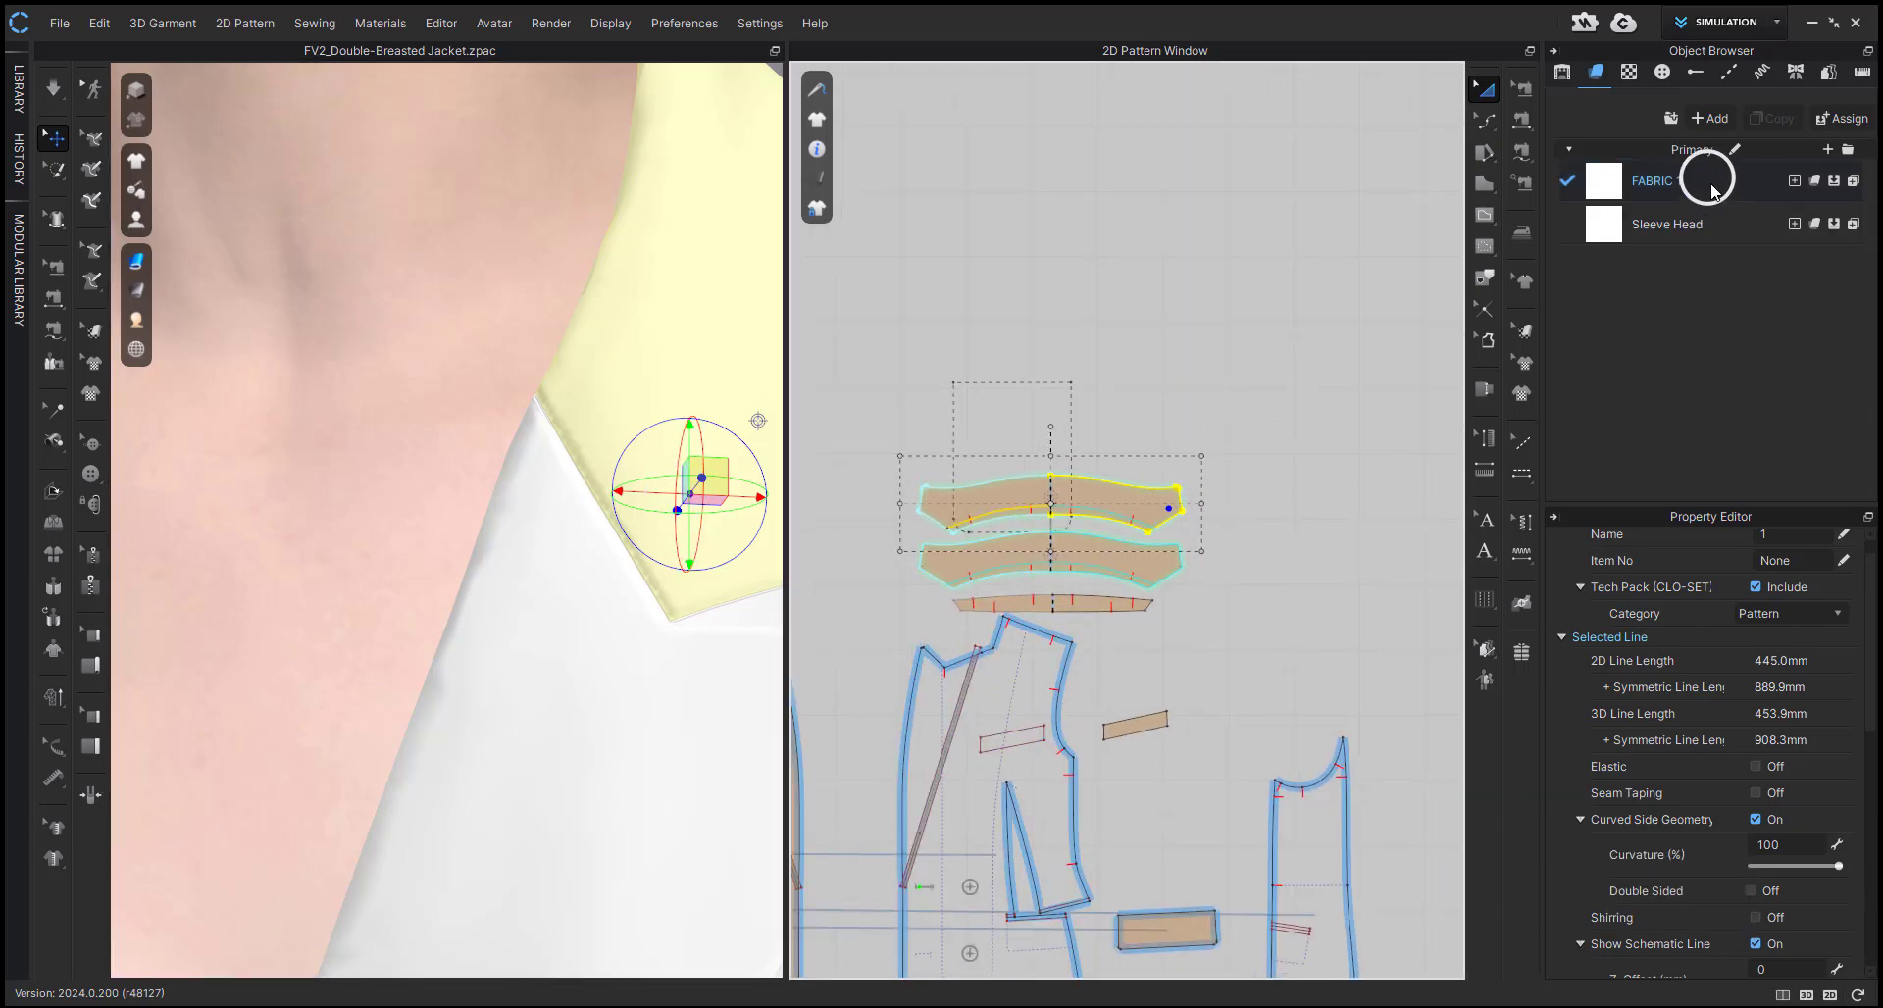
pyautogui.click(1770, 125)
# - Assign FABRIC 1 Copy 1 to both front patterns and the under collar
pyautogui.scroll(-2, 1284, 607)
pyautogui.moveTo(1178, 592); pyautogui.dragTo(1269, 525, button='middle')
pyautogui.moveTo(1010, 643); pyautogui.dragTo(1057, 607, button='middle')
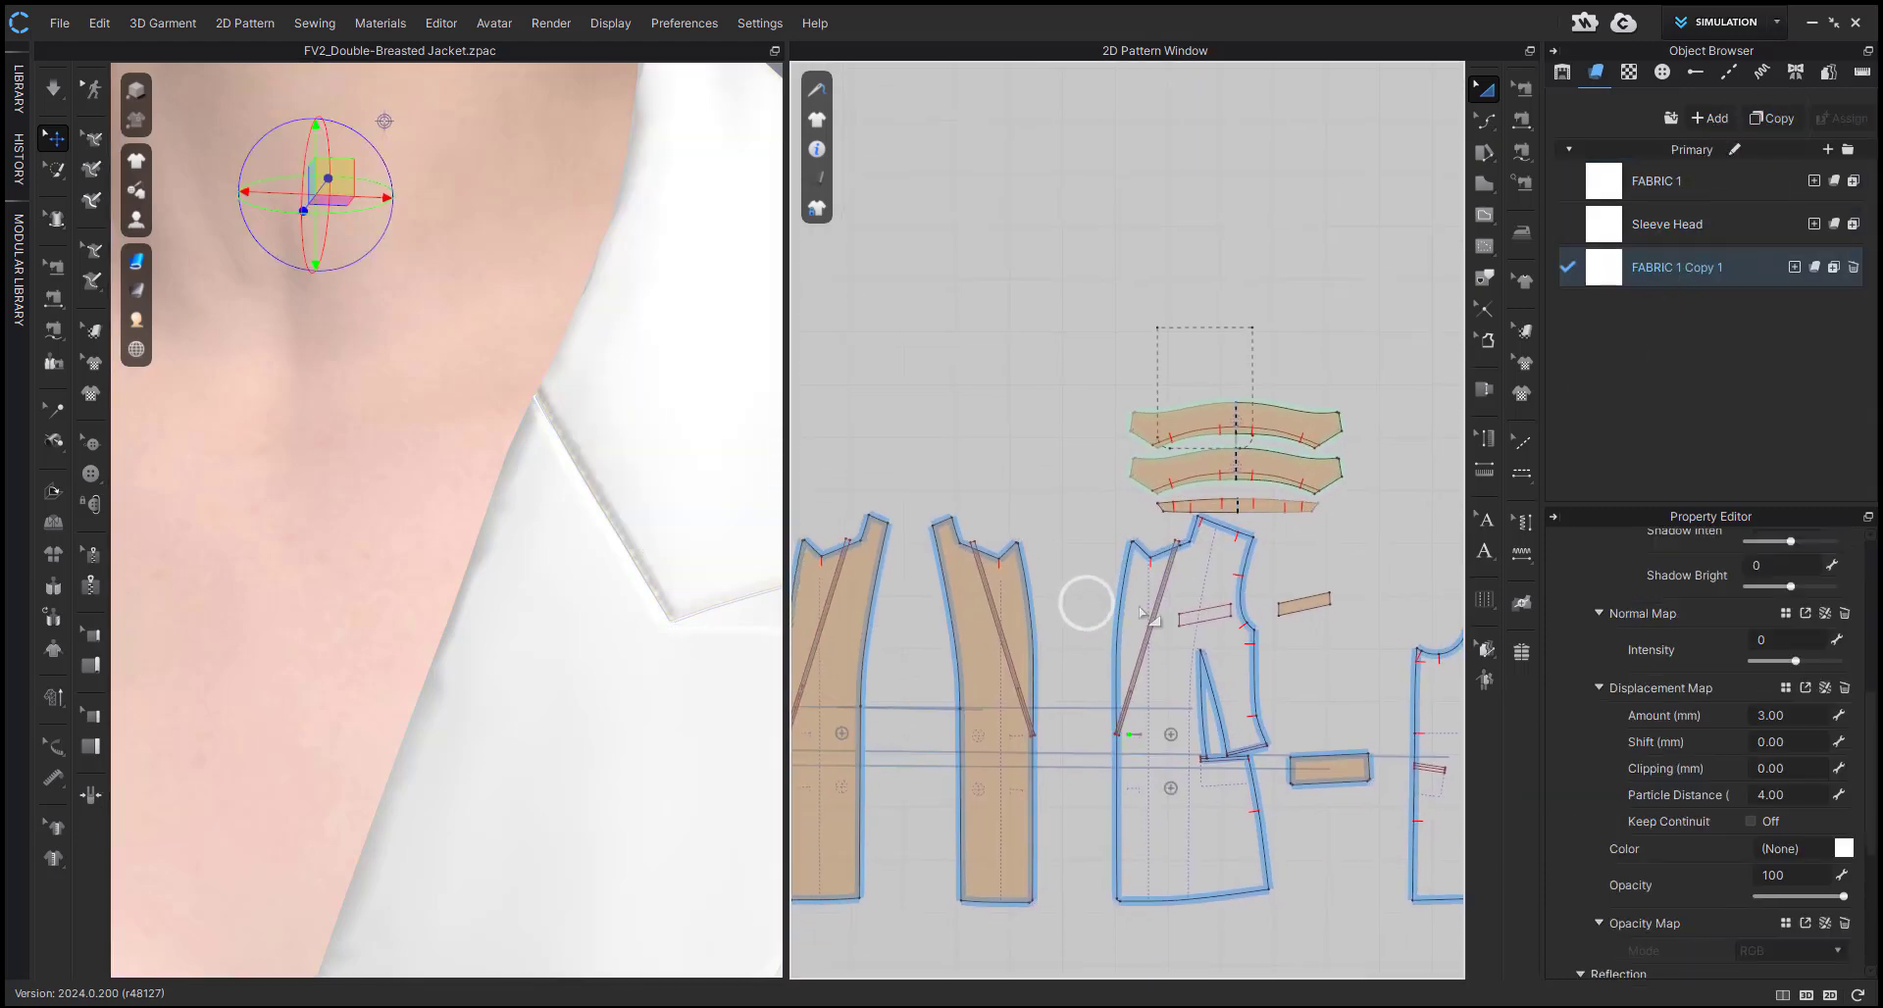
pyautogui.keyDown('shift'); pyautogui.click(1226, 576); pyautogui.keyUp('shift')
pyautogui.keyDown('shift'); pyautogui.click(1166, 464); pyautogui.keyUp('shift')
pyautogui.scroll(-2, 1154, 498)
pyautogui.moveTo(1154, 498); pyautogui.dragTo(1243, 480, button='middle')
pyautogui.keyDown('shift'); pyautogui.click(850, 605); pyautogui.keyUp('shift')
pyautogui.click(1813, 266)
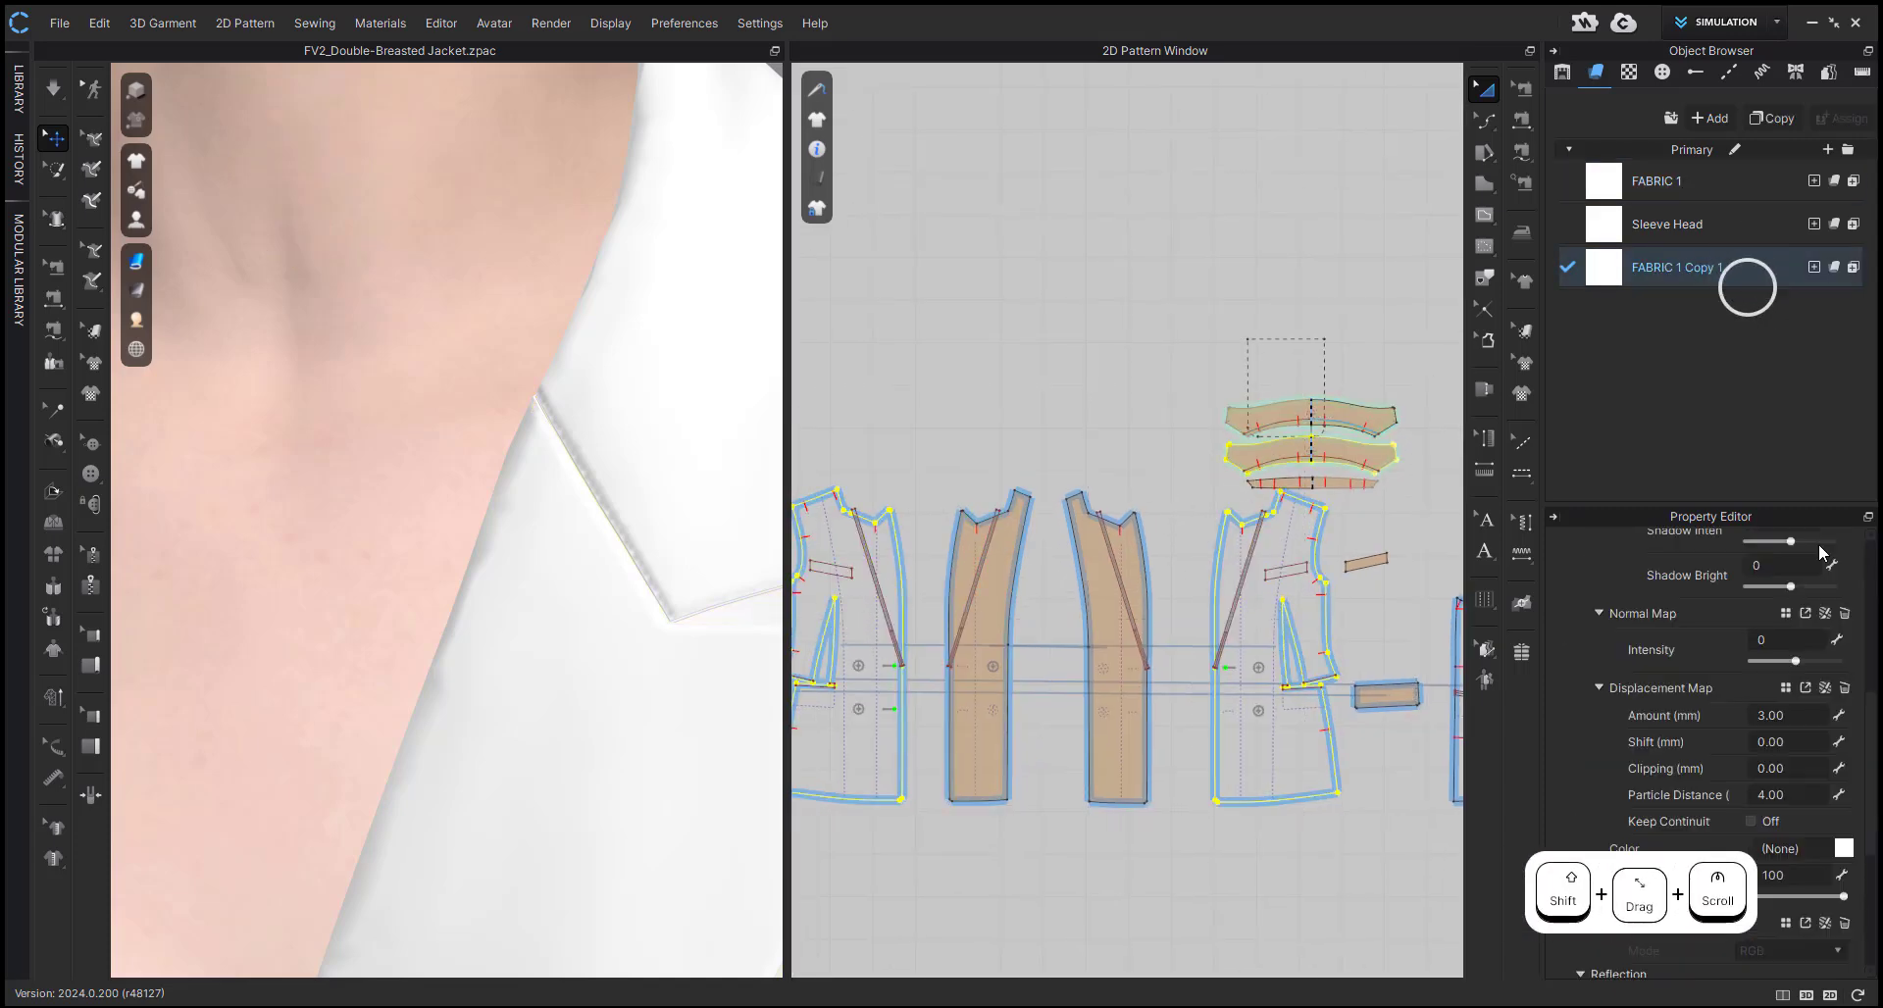
# - Set the colour of FABRIC 1 Copy 1 to bright pink
pyautogui.click(1843, 846)
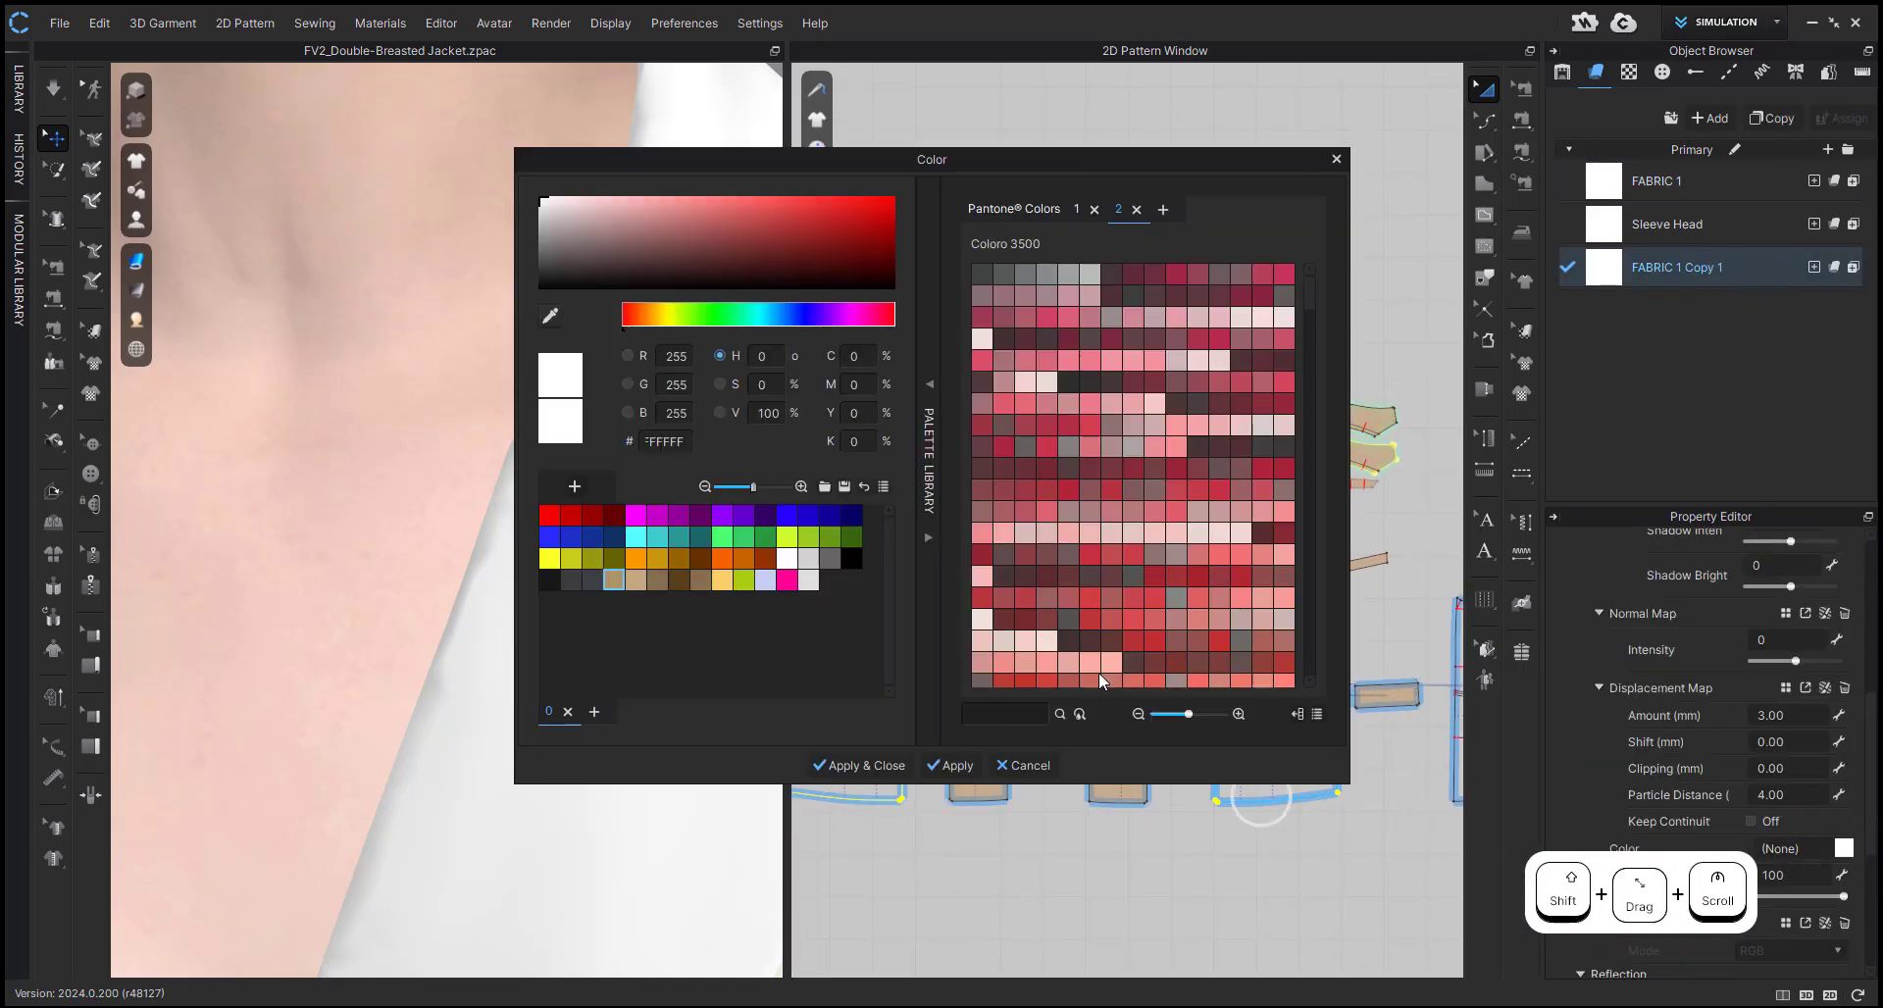
pyautogui.click(795, 586)
pyautogui.click(866, 770)
pyautogui.click(890, 890)
# - Inspect the seam between the collar and the lapel in 3D for under layers showing through
pyautogui.scroll(2, 676, 588)
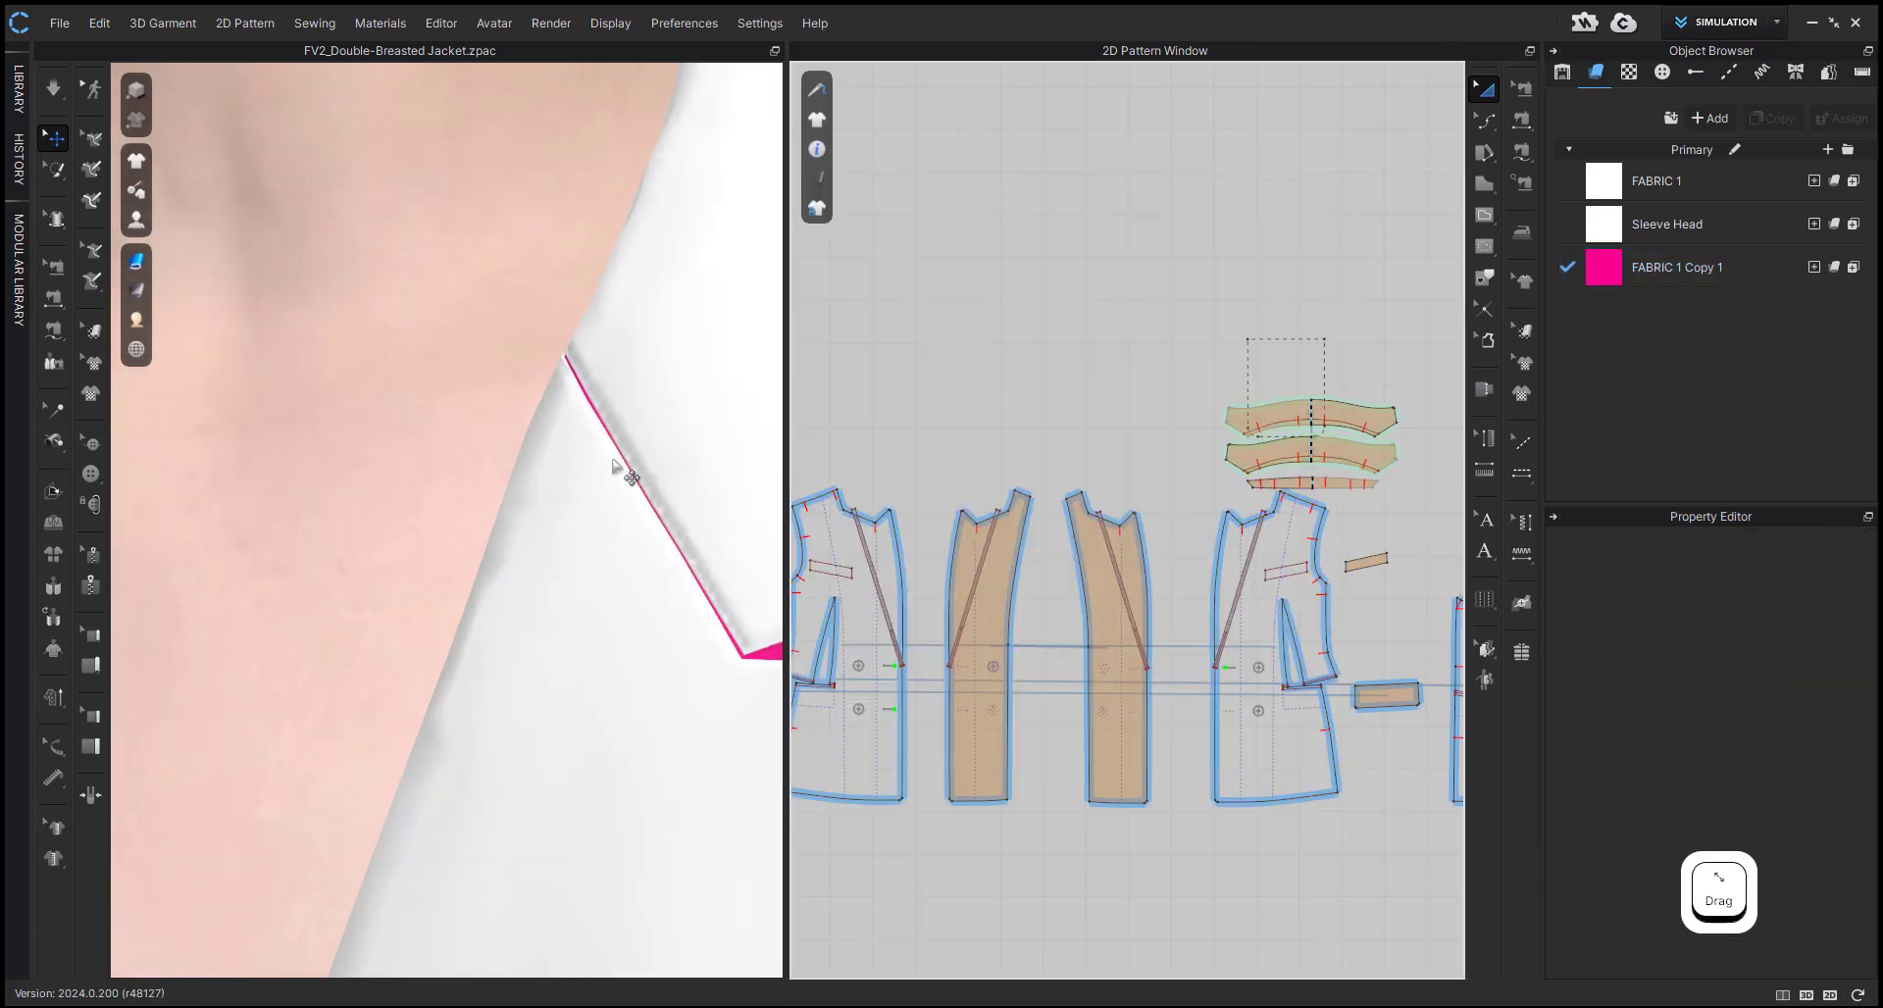
pyautogui.scroll(-3, 647, 569)
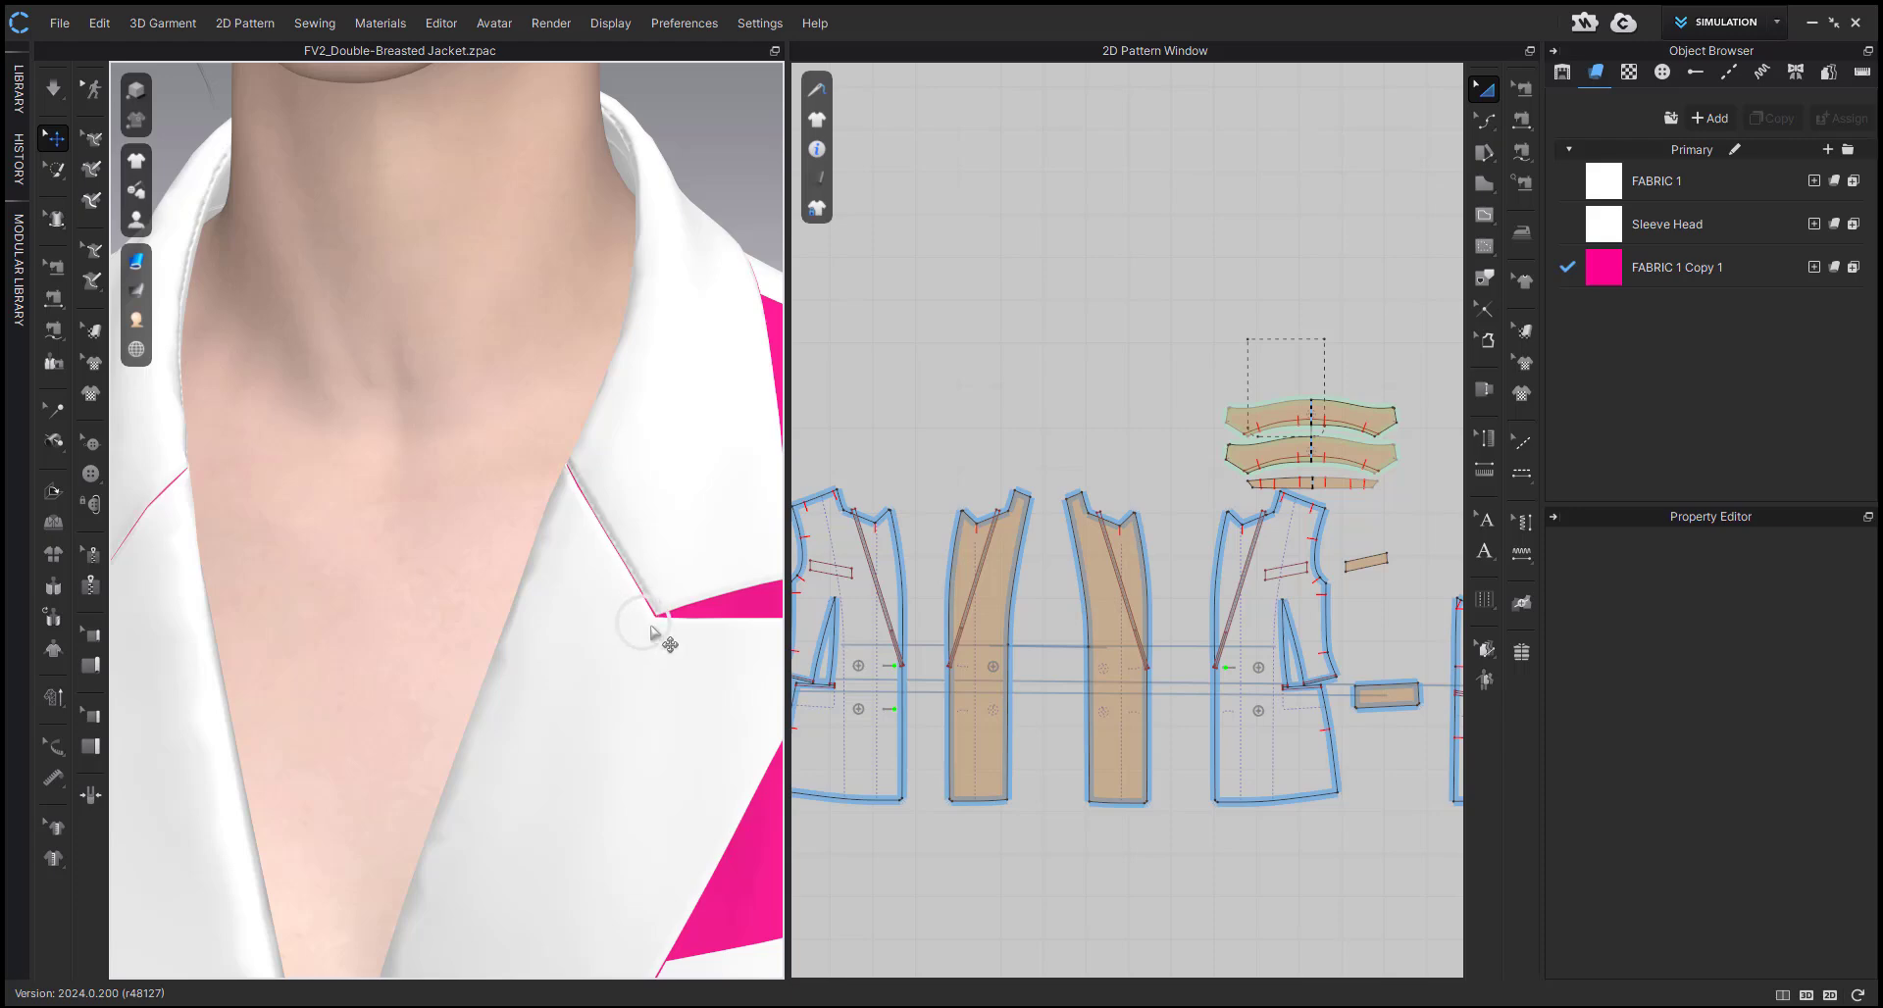
pyautogui.scroll(-3, 627, 627)
pyautogui.scroll(4, 666, 546)
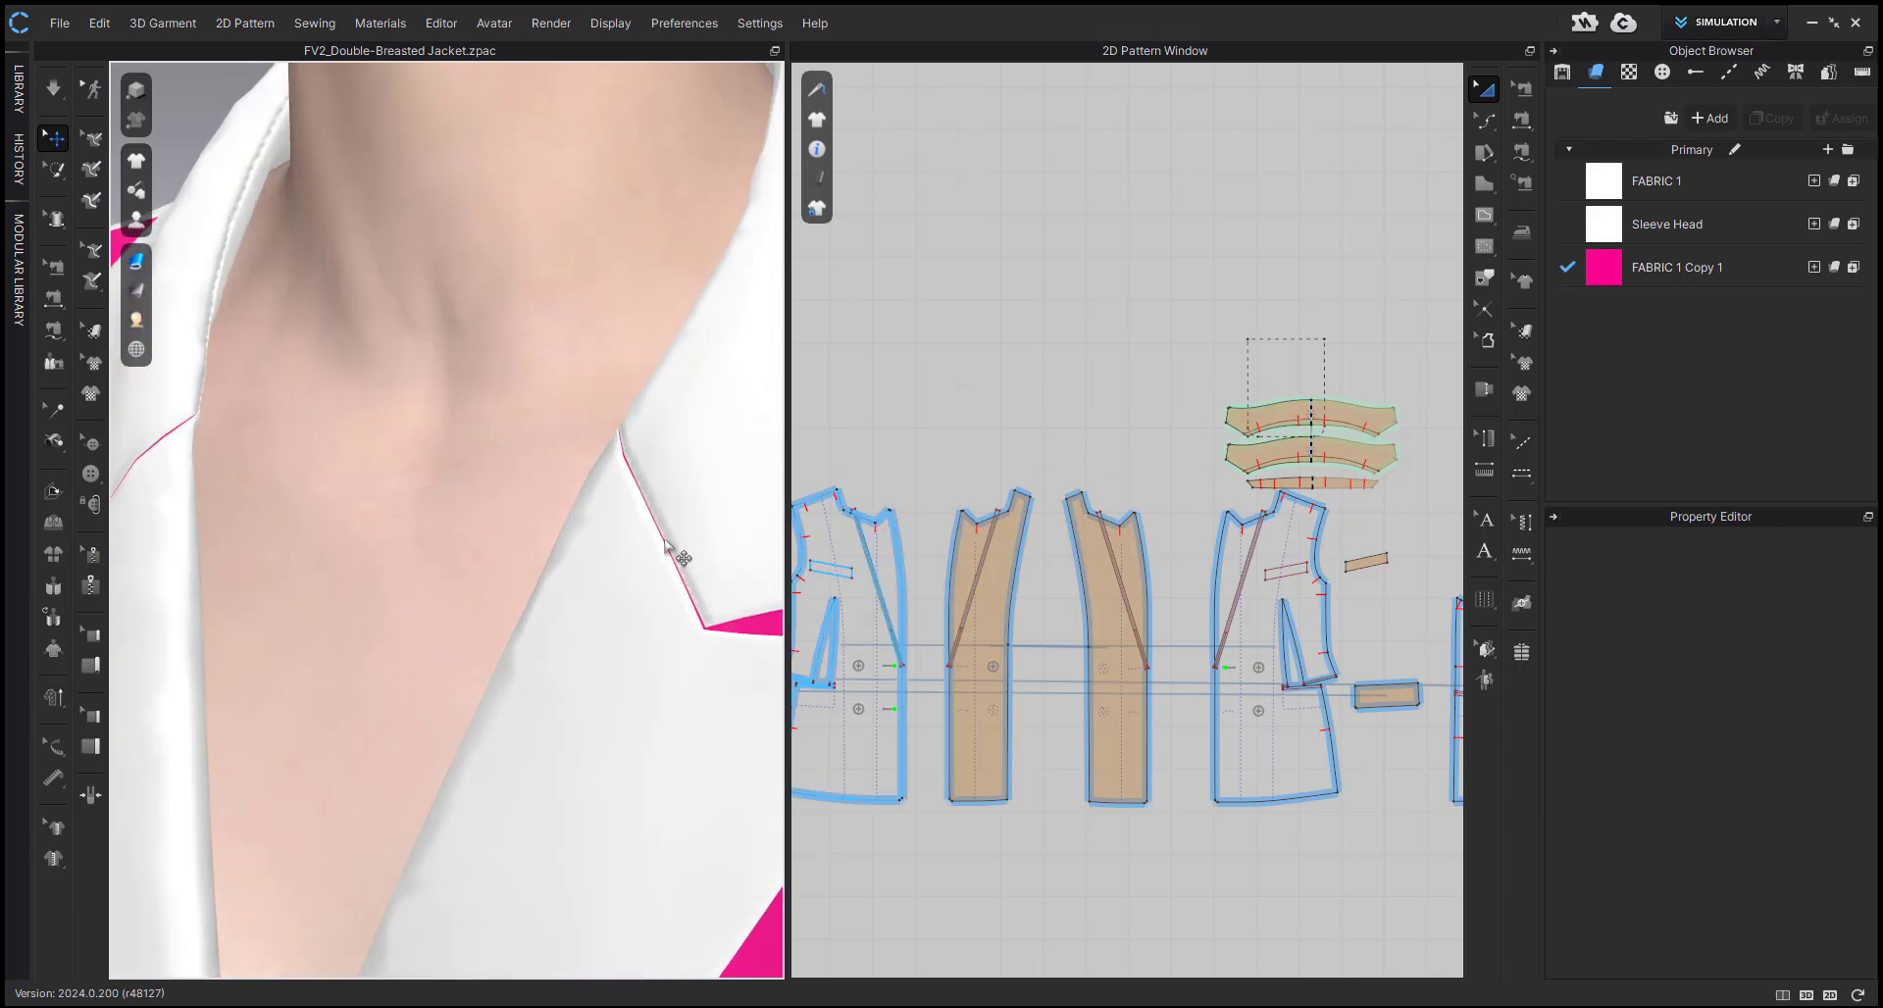
pyautogui.moveTo(666, 546); pyautogui.dragTo(522, 494, button='middle')
pyautogui.moveTo(592, 638)
pyautogui.mouseDown(button='right')
pyautogui.moveTo(786, 619)
pyautogui.moveTo(571, 622)
pyautogui.moveTo(606, 618)
pyautogui.mouseUp(button='right')
# - Delete the seams joining the upper and under collars along their slanted lower edges at both ends
pyautogui.scroll(5, 1192, 477)
pyautogui.moveTo(1179, 474); pyautogui.dragTo(867, 515, button='middle')
pyautogui.press('b')
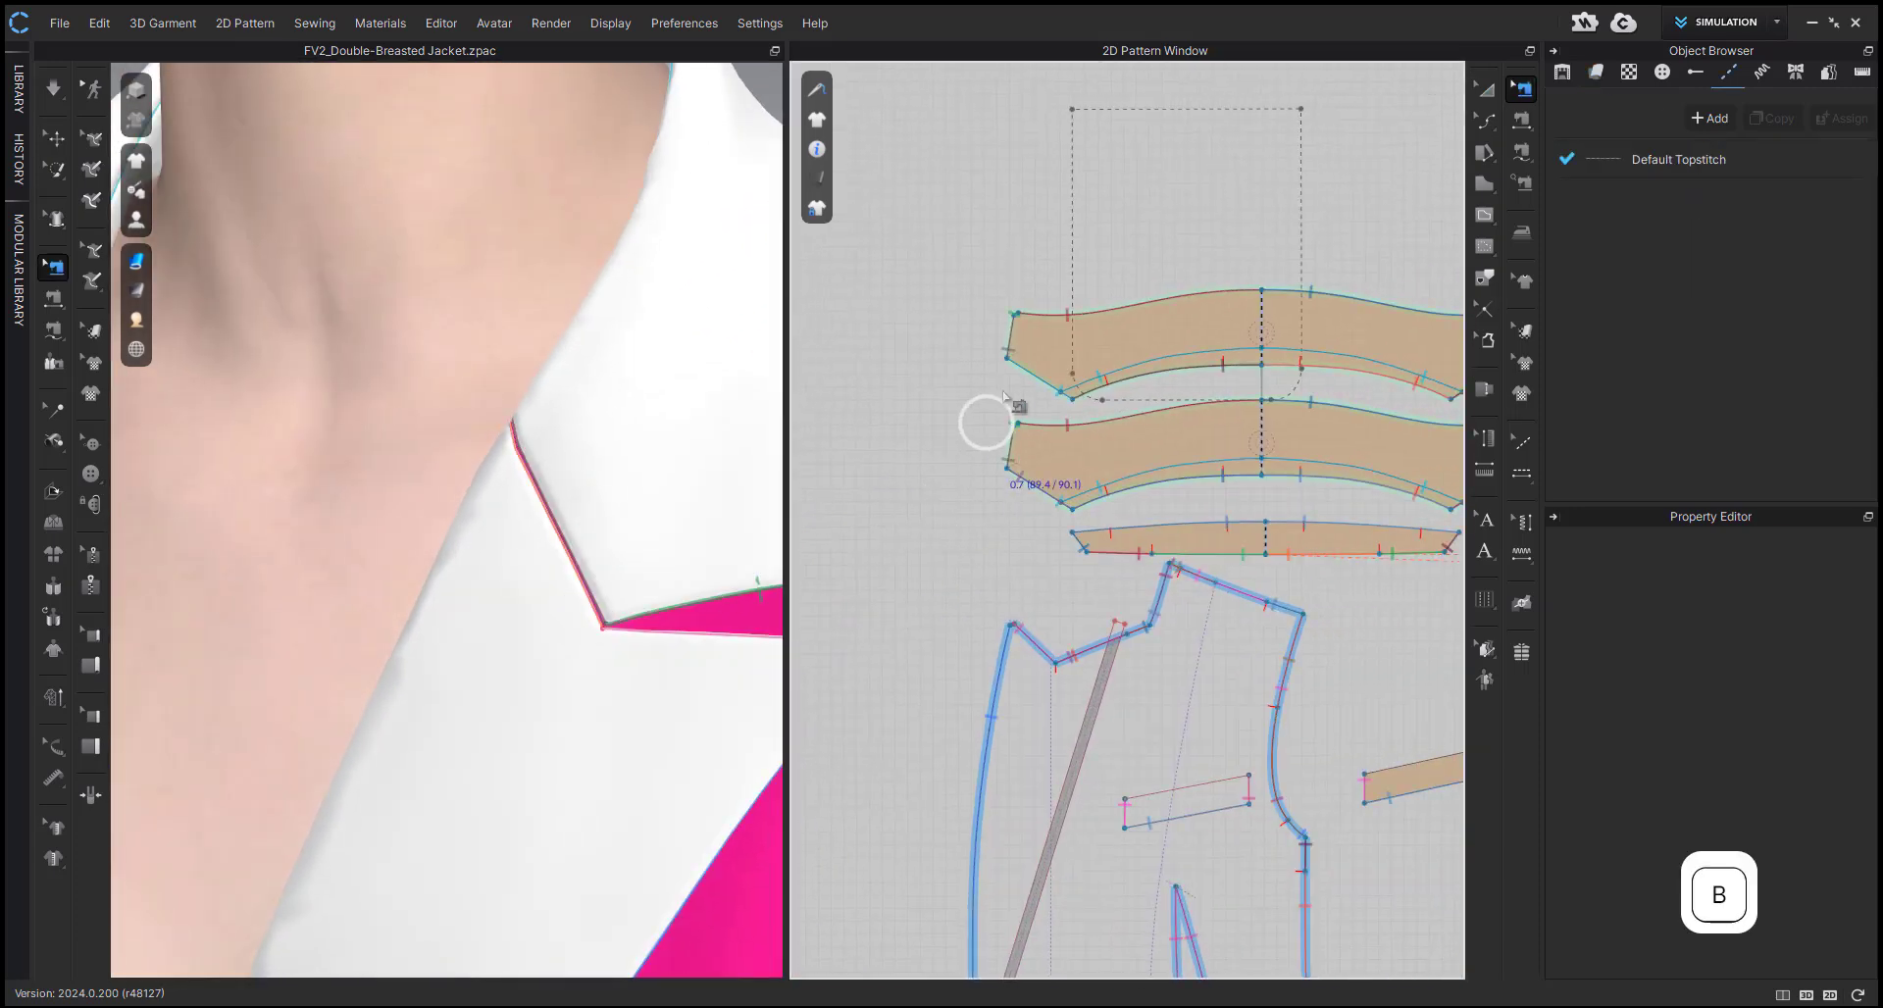
pyautogui.click(1031, 380)
pyautogui.press('Delete')
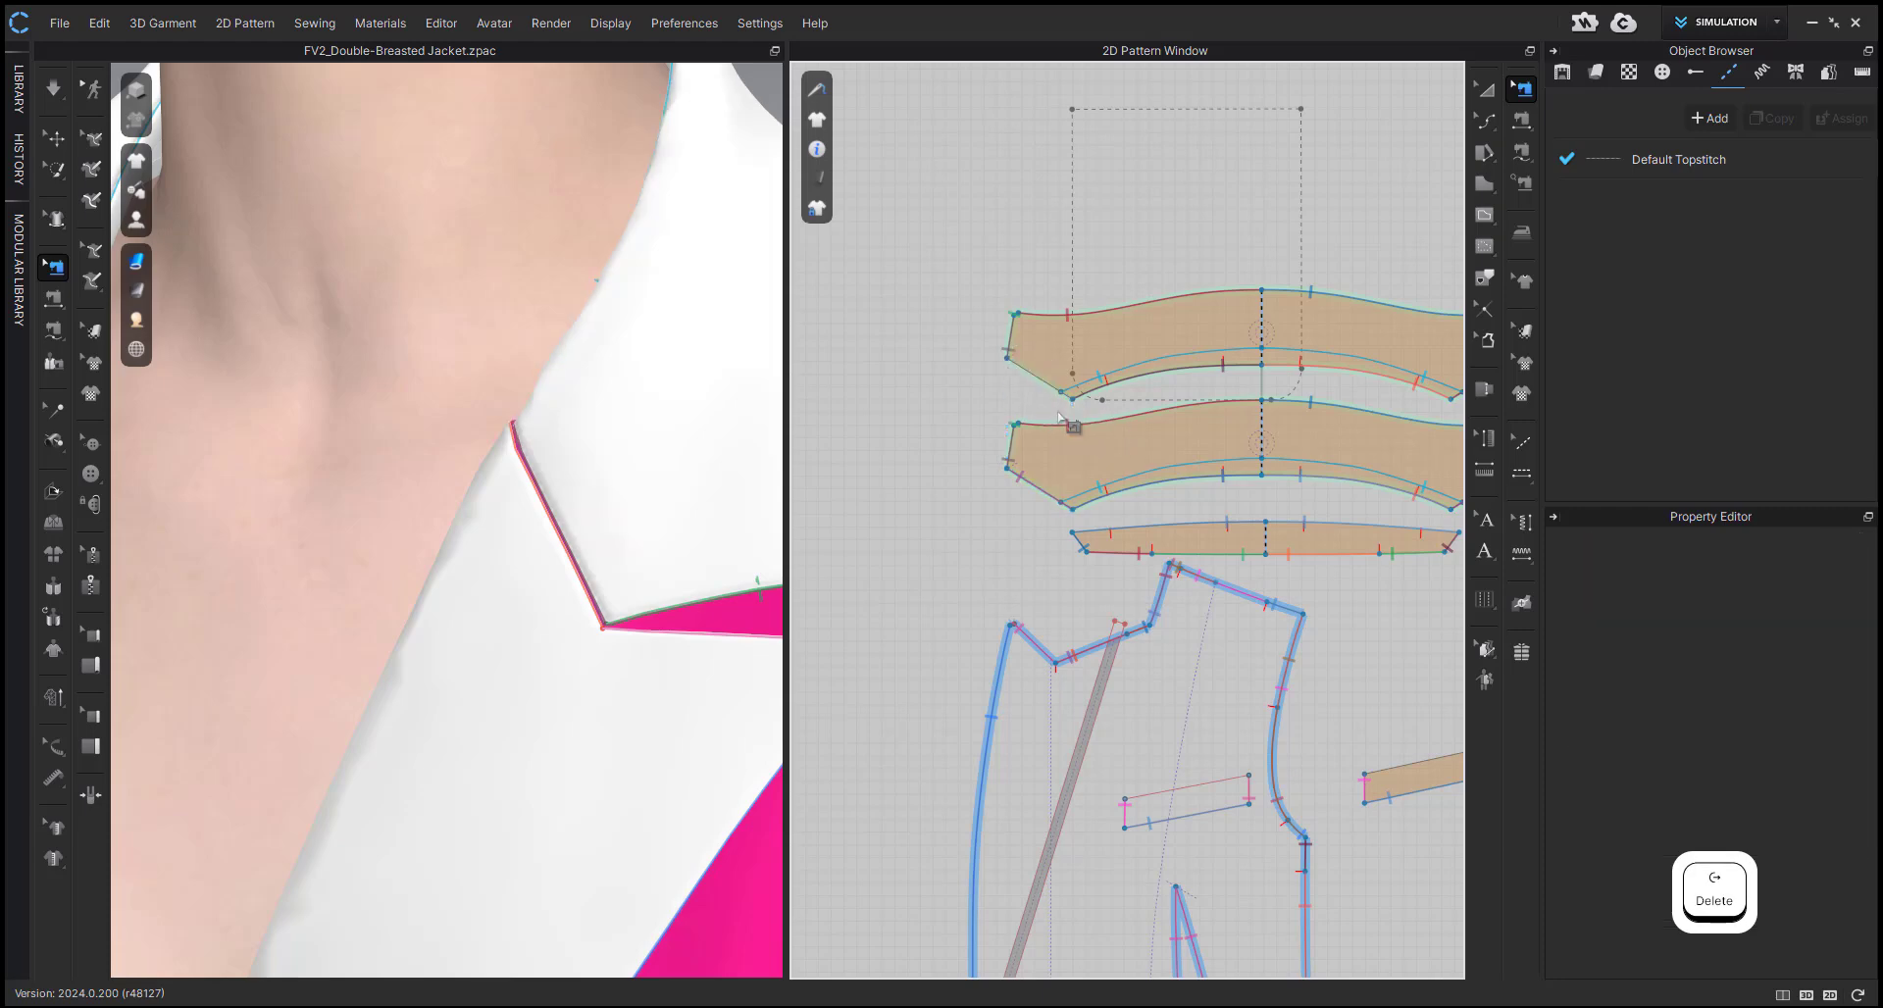
pyautogui.moveTo(1016, 430); pyautogui.dragTo(898, 445, button='middle')
pyautogui.click(1374, 396)
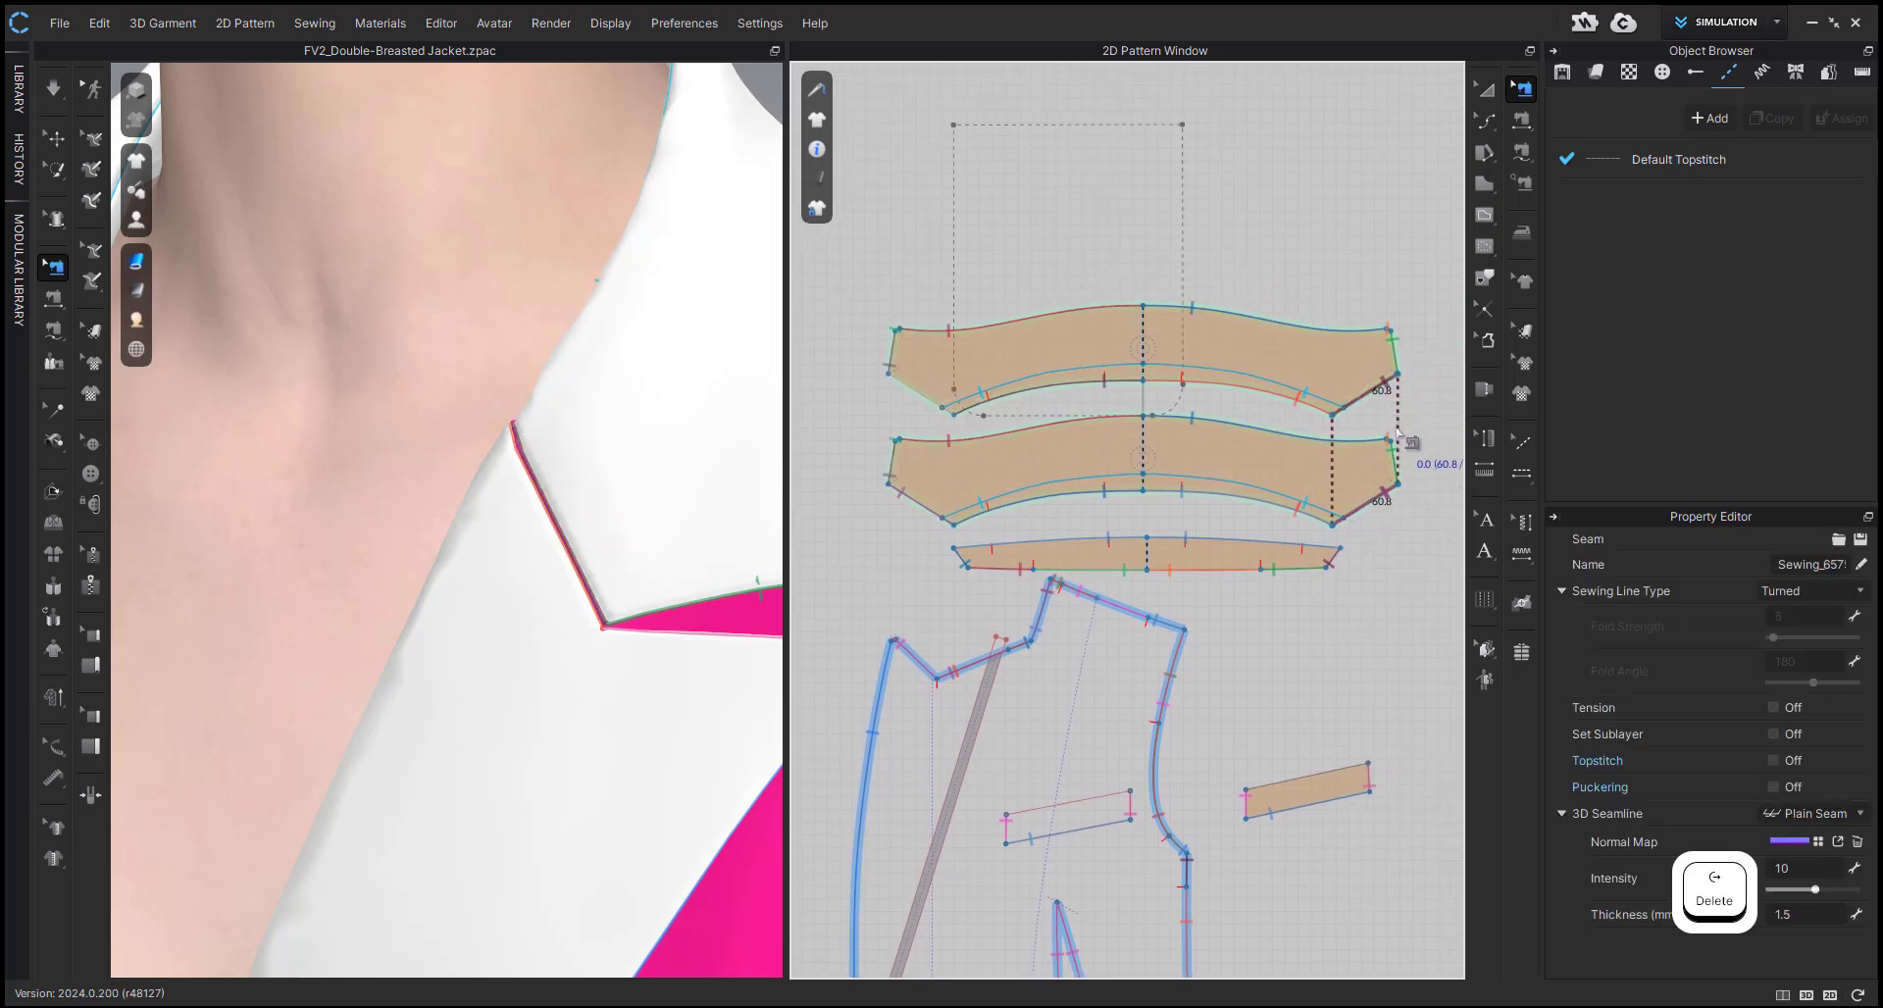
pyautogui.press('Delete')
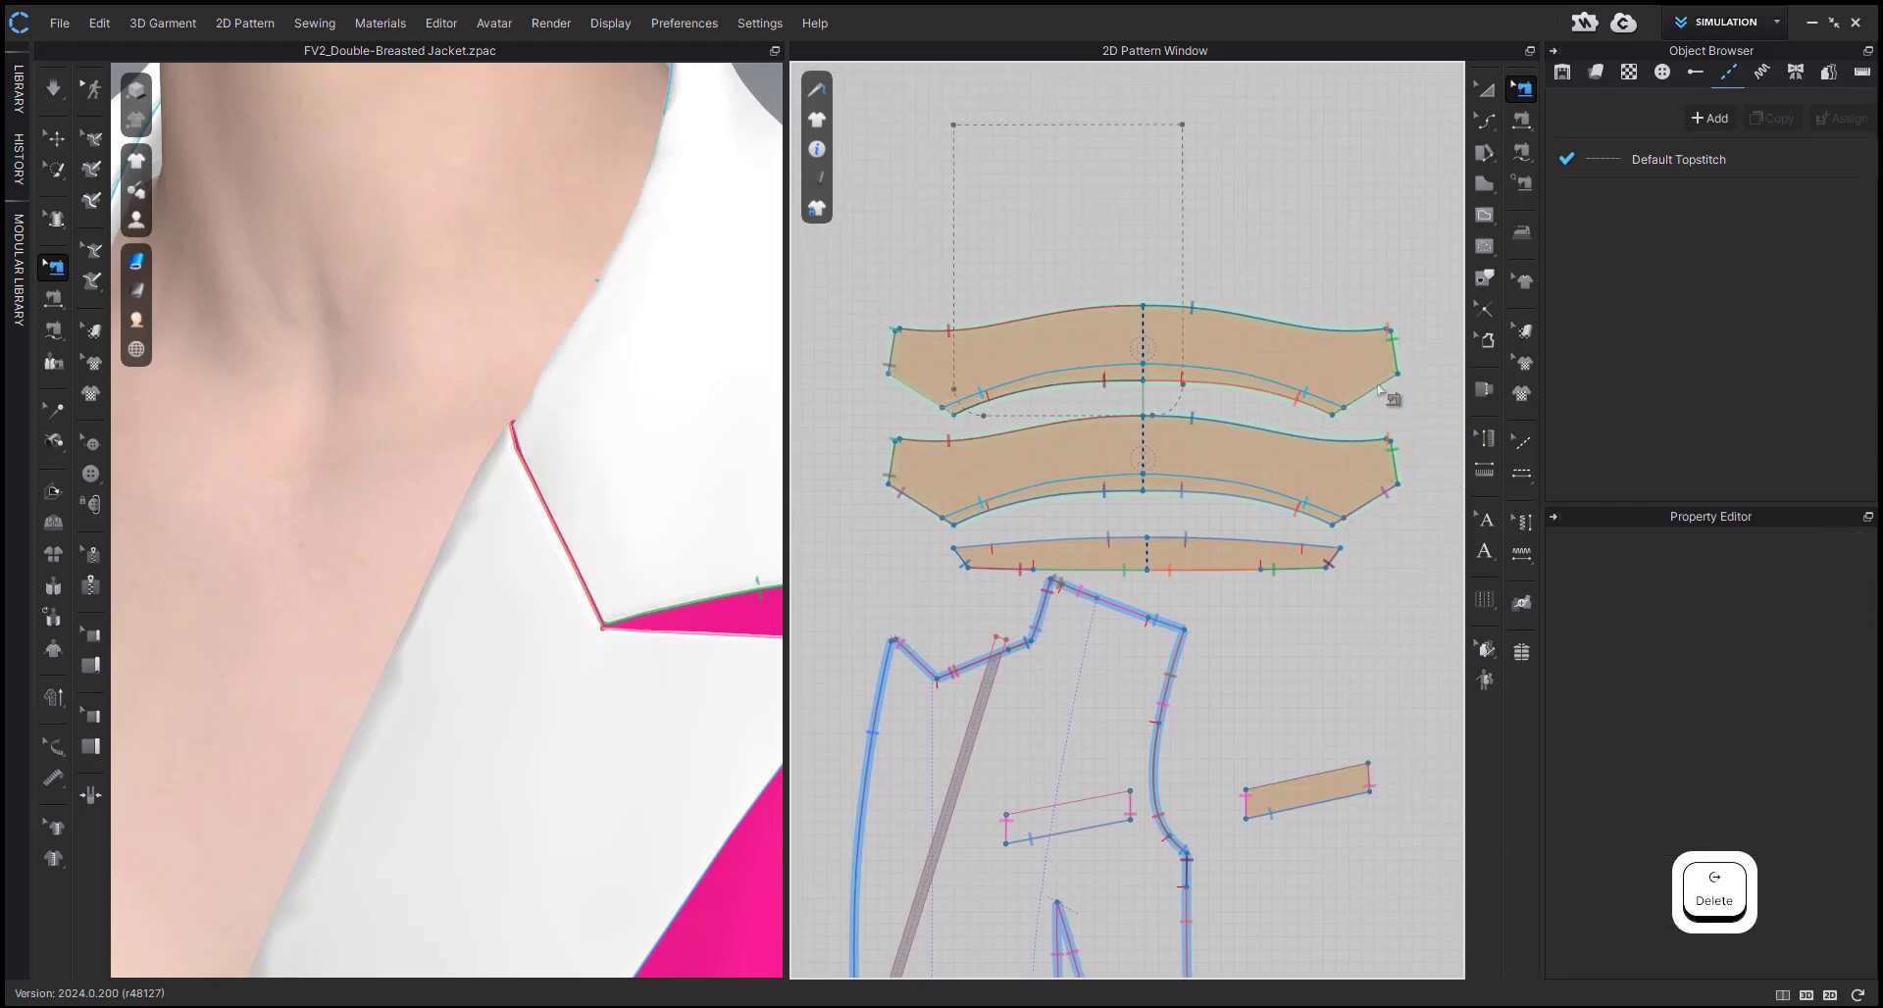
# - Compare the lengths of the slanted lower edges at the ends of the upper and under collars
pyautogui.press('z')
pyautogui.click(907, 387)
pyautogui.click(919, 510)
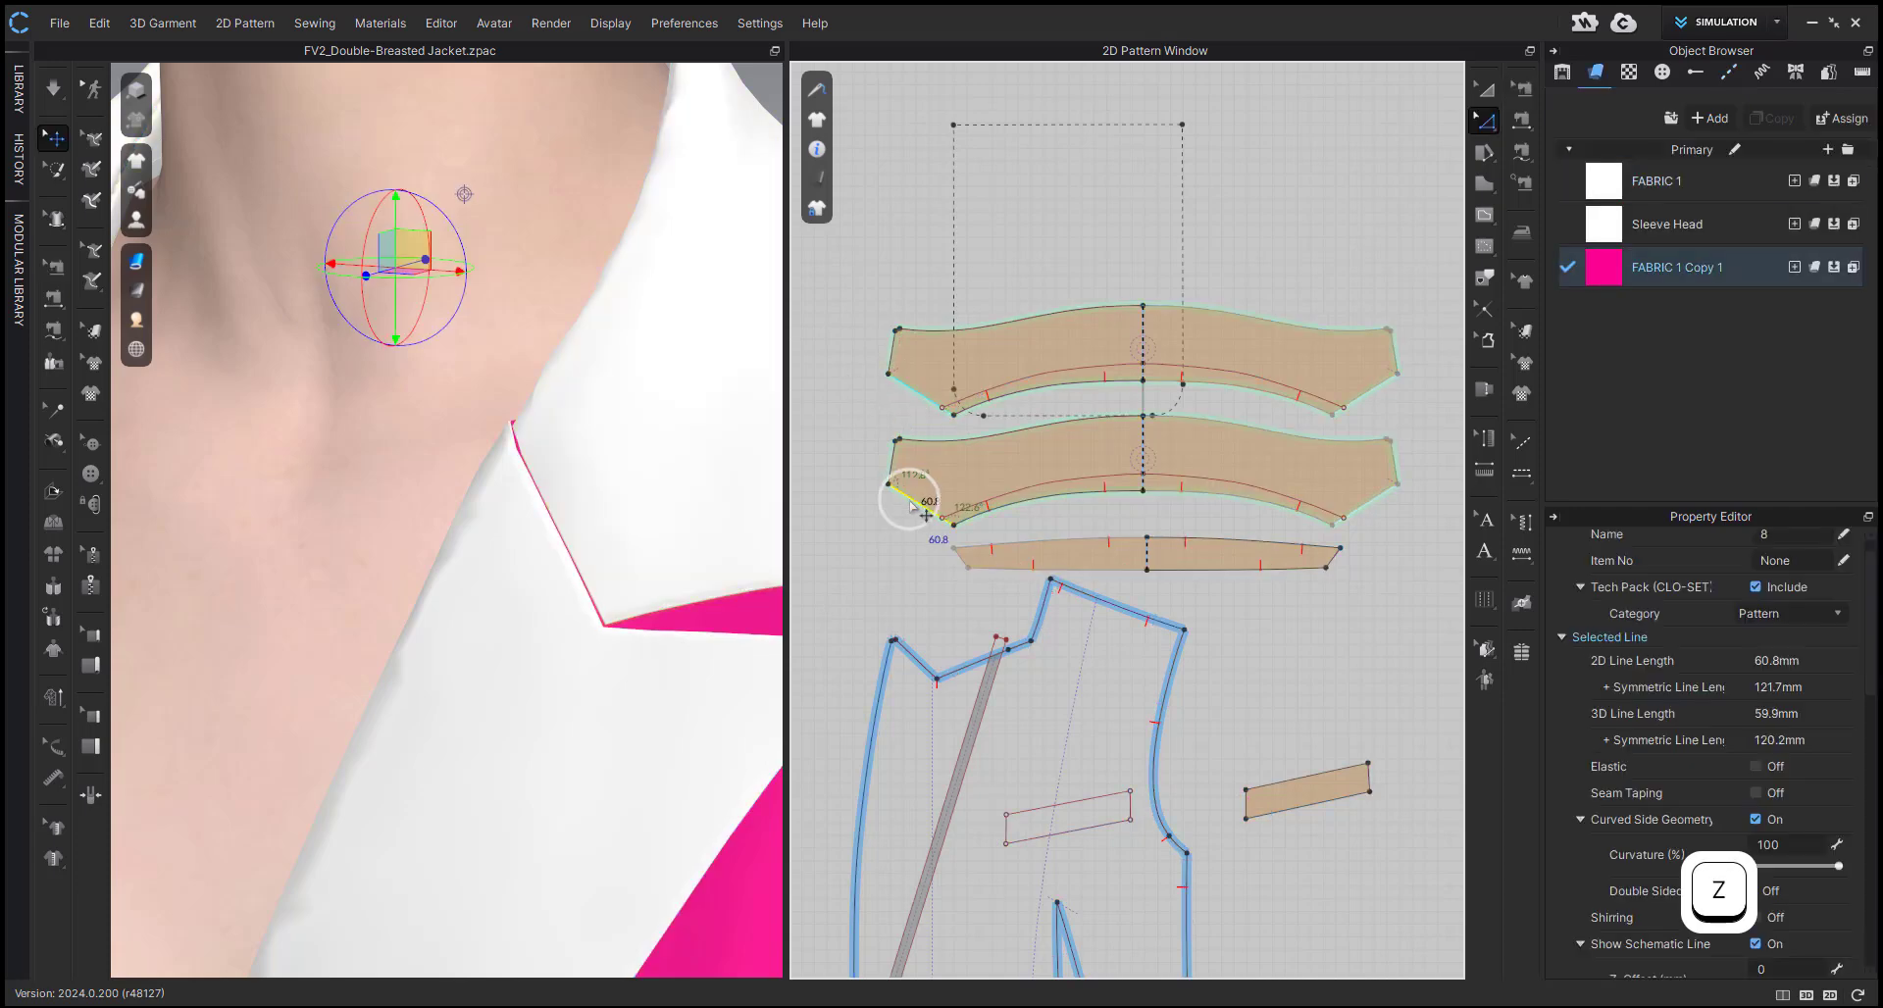
pyautogui.click(922, 396)
pyautogui.scroll(-2, 922, 396)
pyautogui.moveTo(921, 396); pyautogui.dragTo(974, 384, button='middle')
pyautogui.press('m')
pyautogui.click(944, 374)
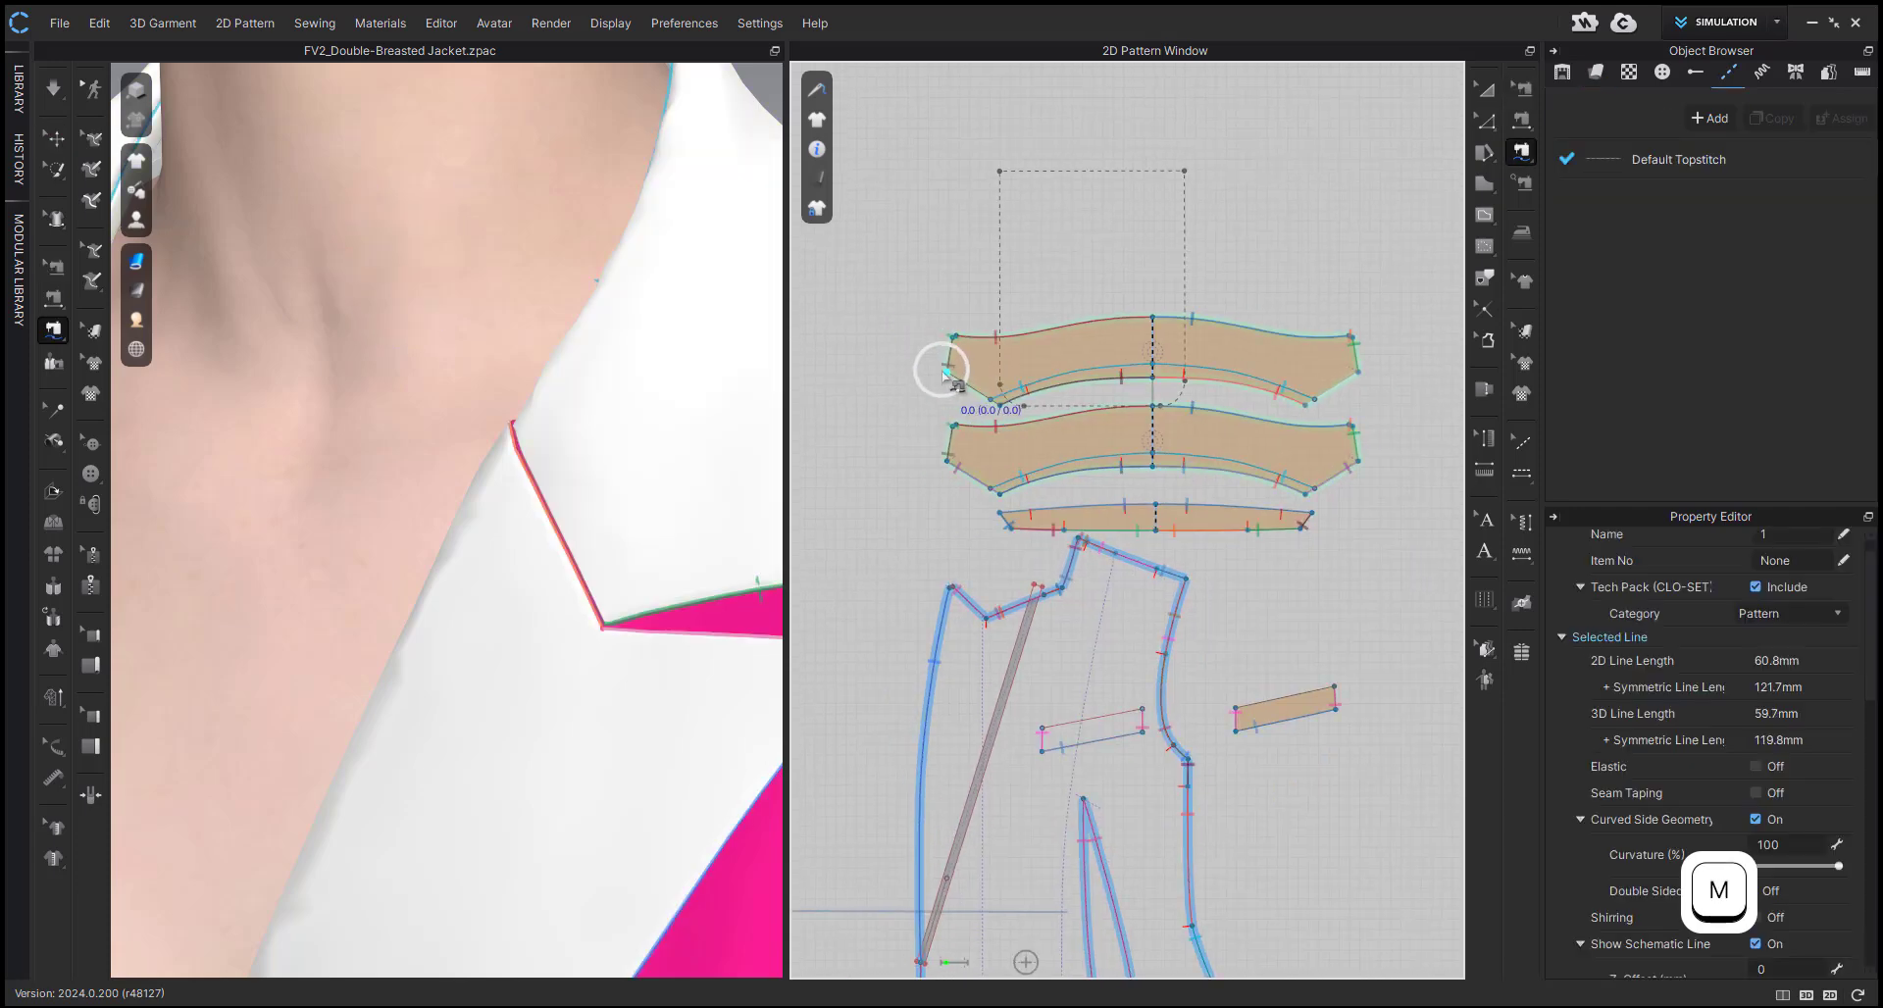
pyautogui.click(944, 373)
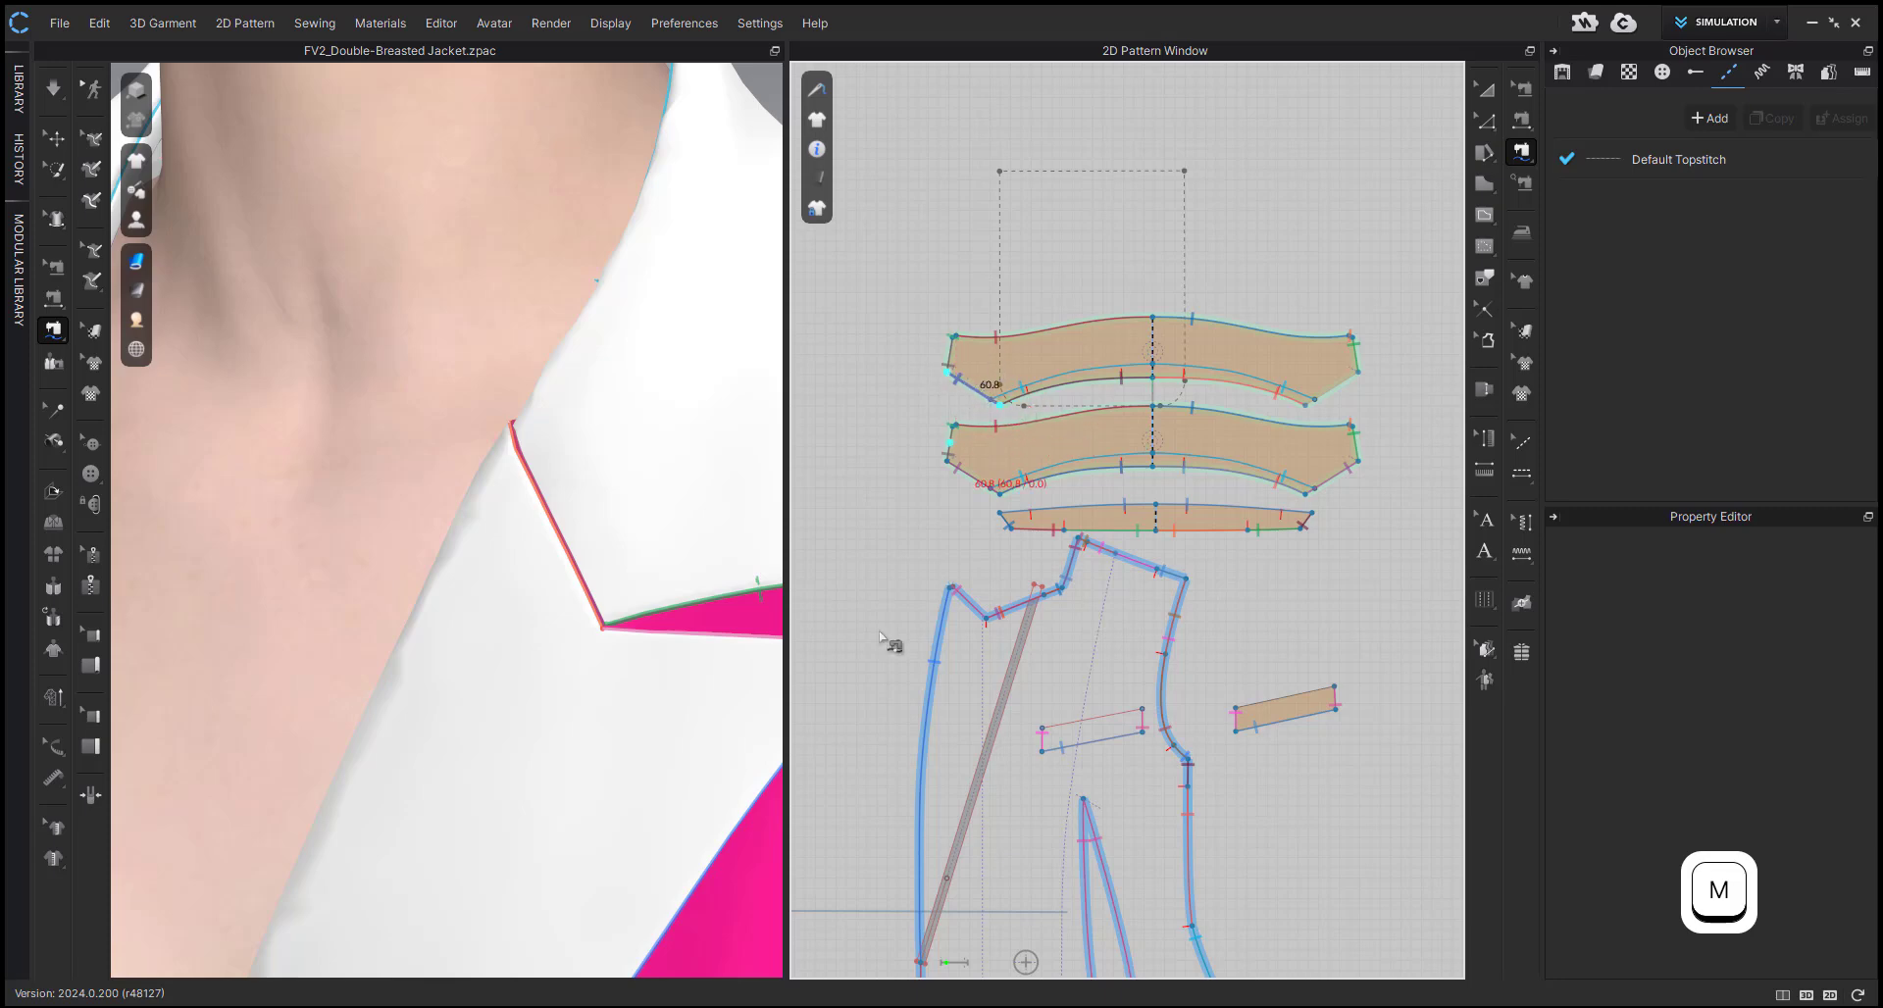
pyautogui.scroll(-4, 879, 637)
pyautogui.moveTo(890, 627); pyautogui.dragTo(1116, 548, button='middle')
pyautogui.scroll(5, 989, 531)
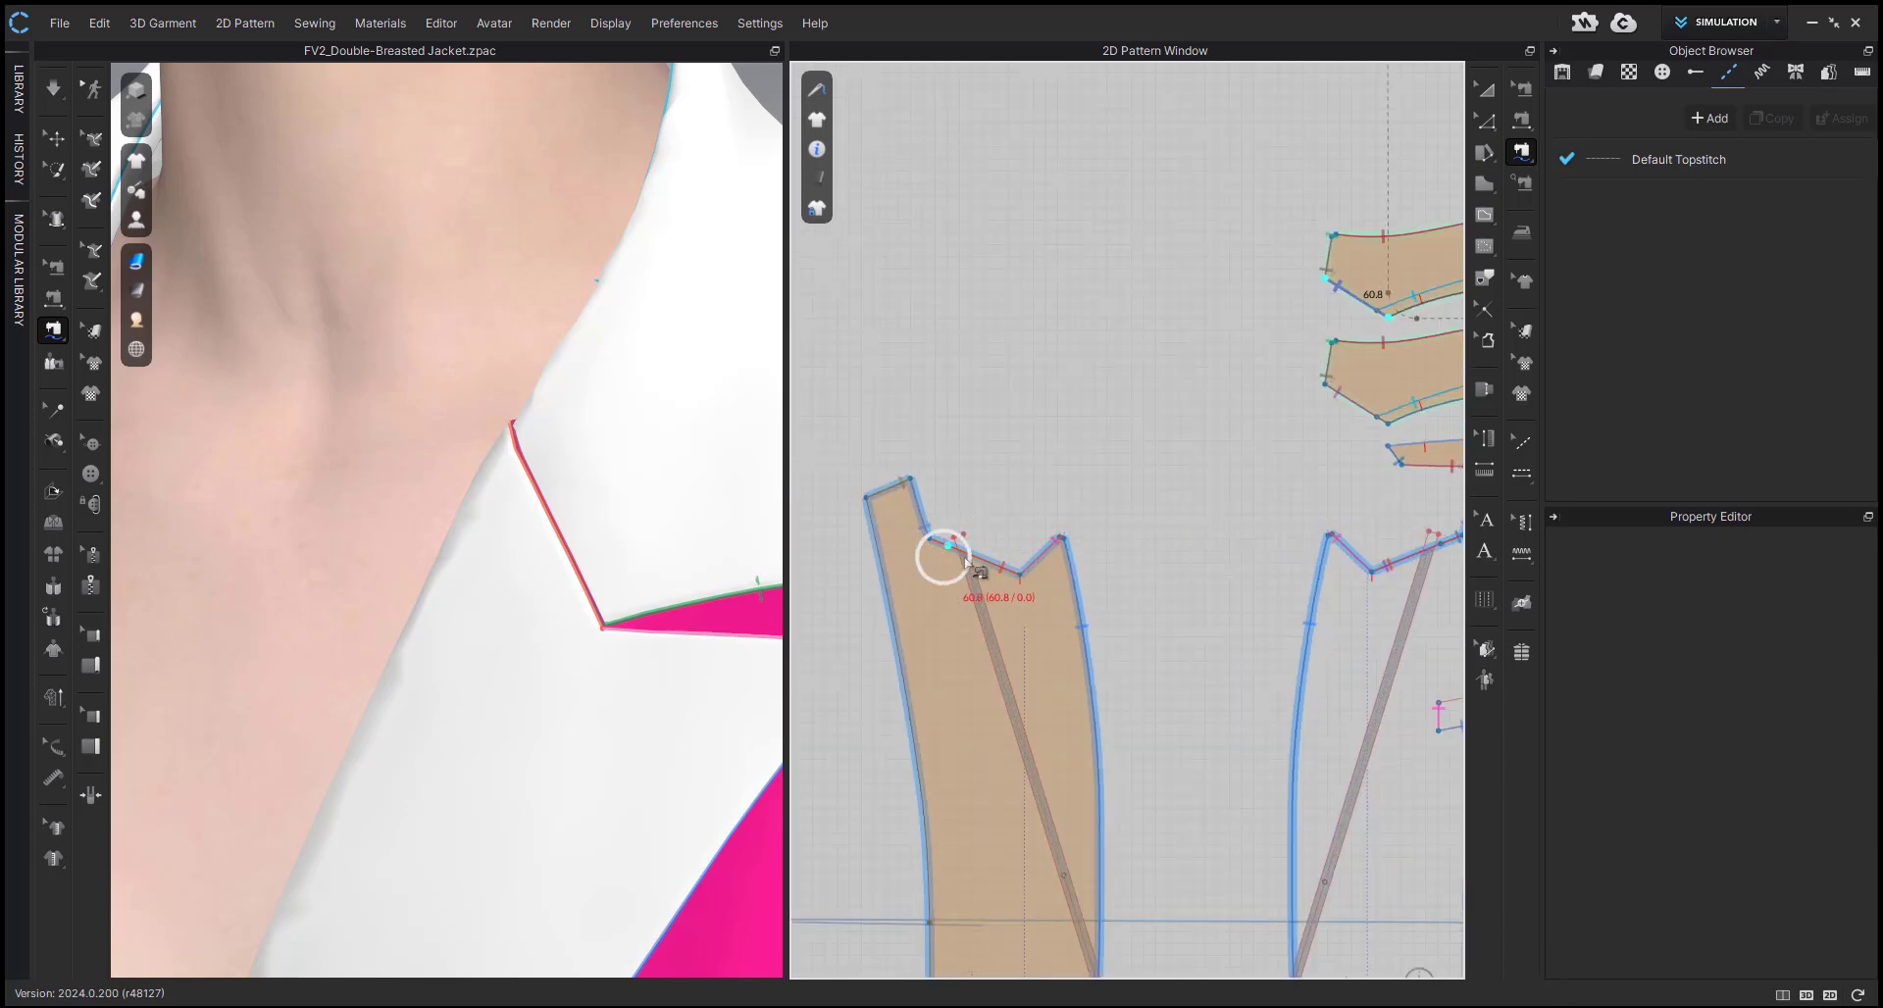
pyautogui.scroll(3, 1017, 578)
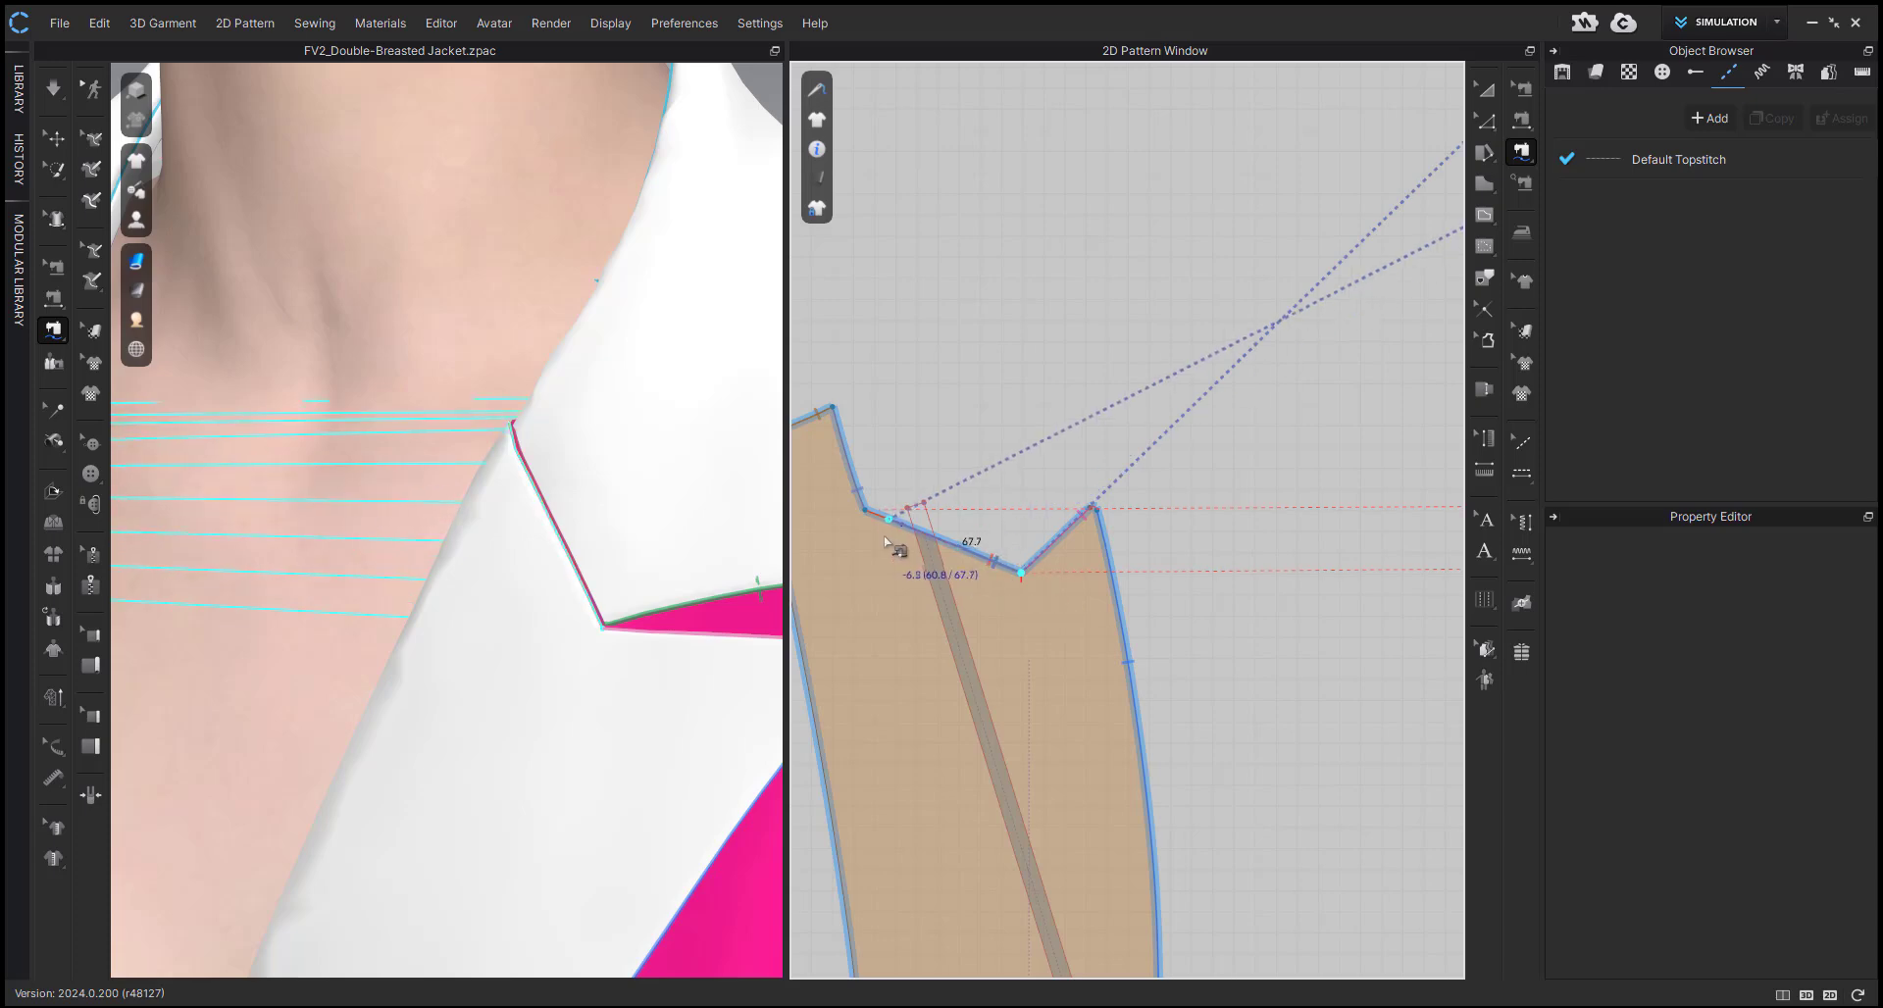
pyautogui.press('Escape')
# - Sew the upper collar's slanted 60.8 mm end edge to the notch edge of the matching facing with Free Sewing
pyautogui.scroll(-4, 1067, 441)
pyautogui.scroll(4, 1067, 436)
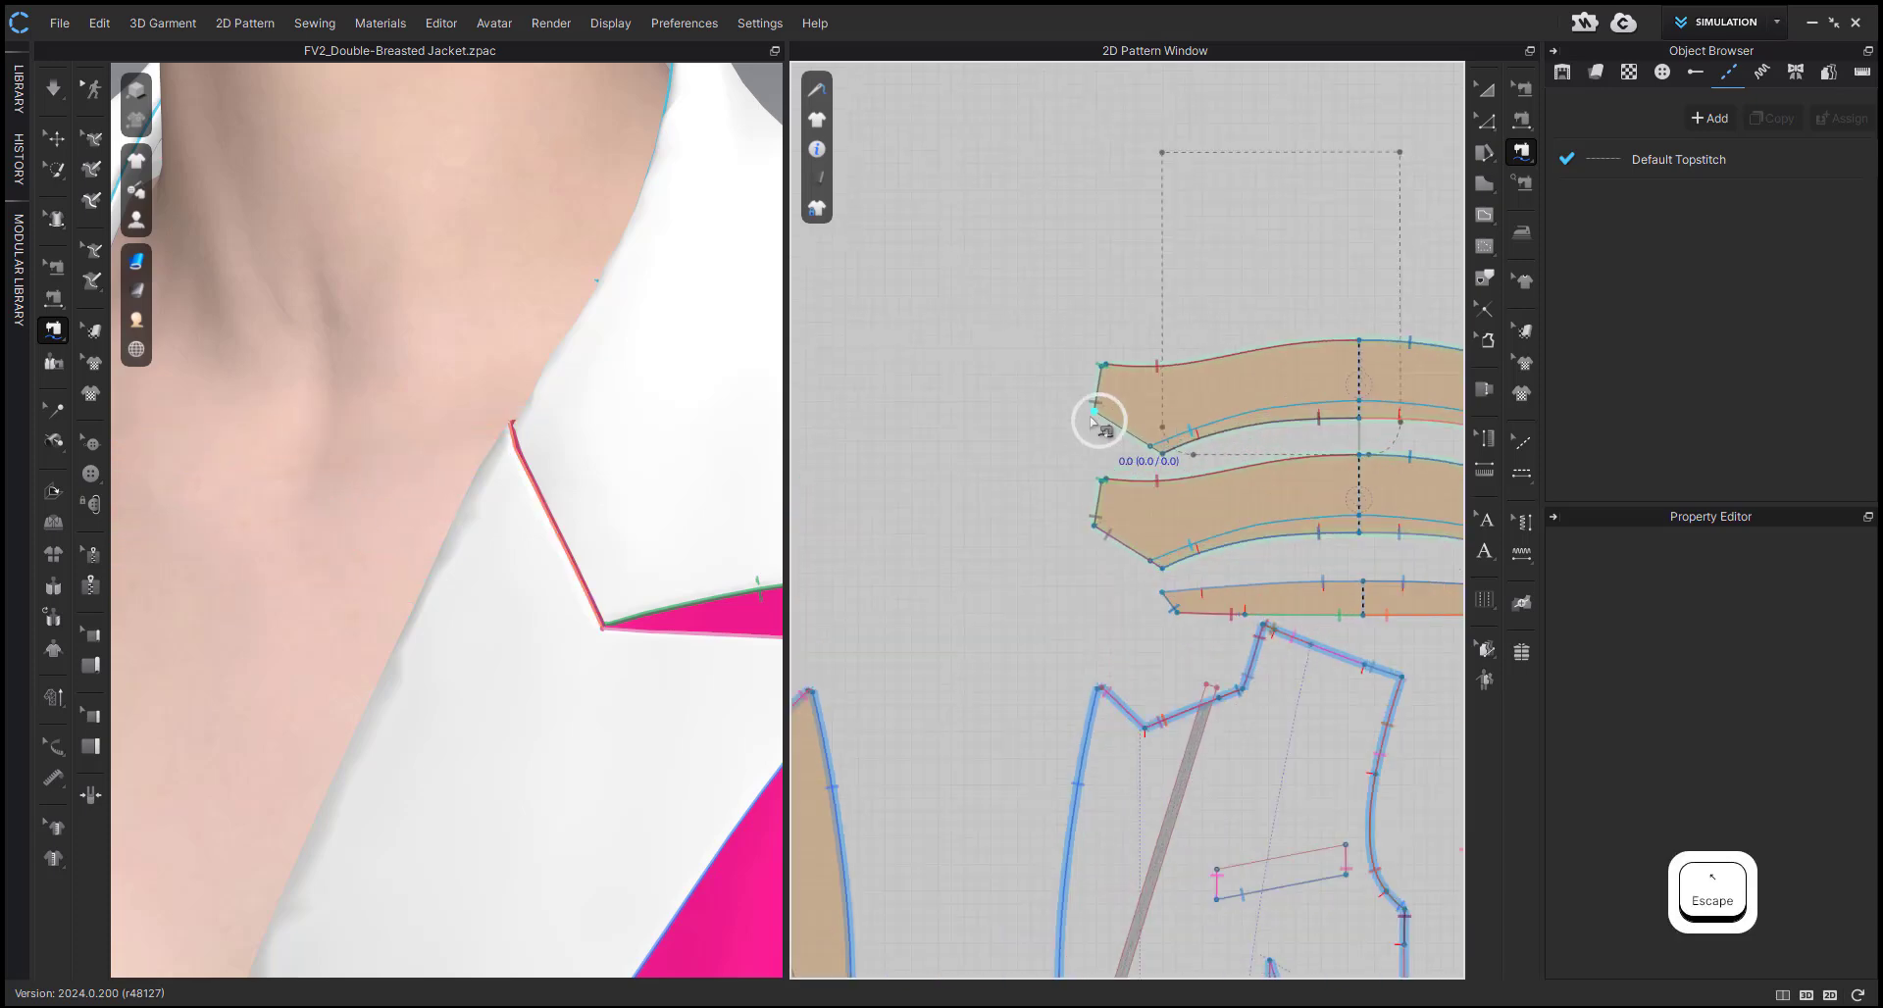
pyautogui.scroll(-4, 993, 561)
pyautogui.moveTo(994, 563); pyautogui.dragTo(1305, 537, button='middle')
pyautogui.scroll(4, 1069, 586)
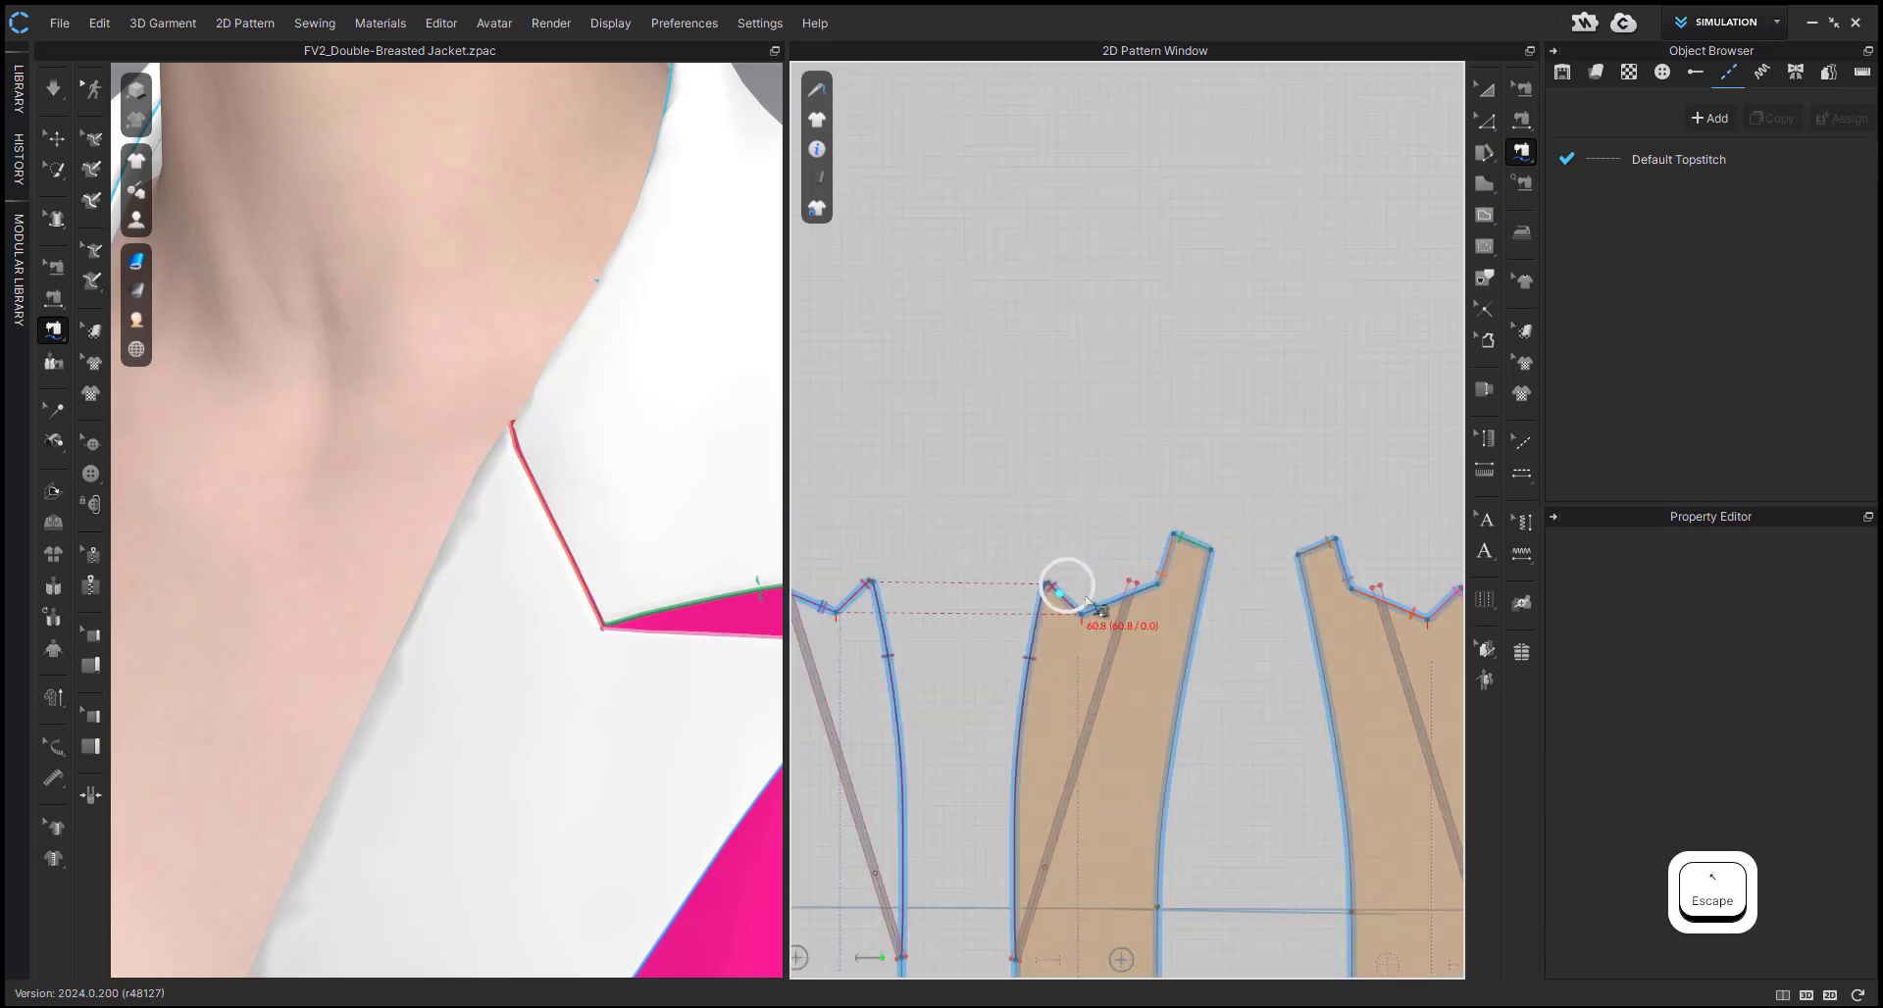
pyautogui.click(1074, 619)
pyautogui.click(1203, 571)
pyautogui.scroll(-4, 533, 664)
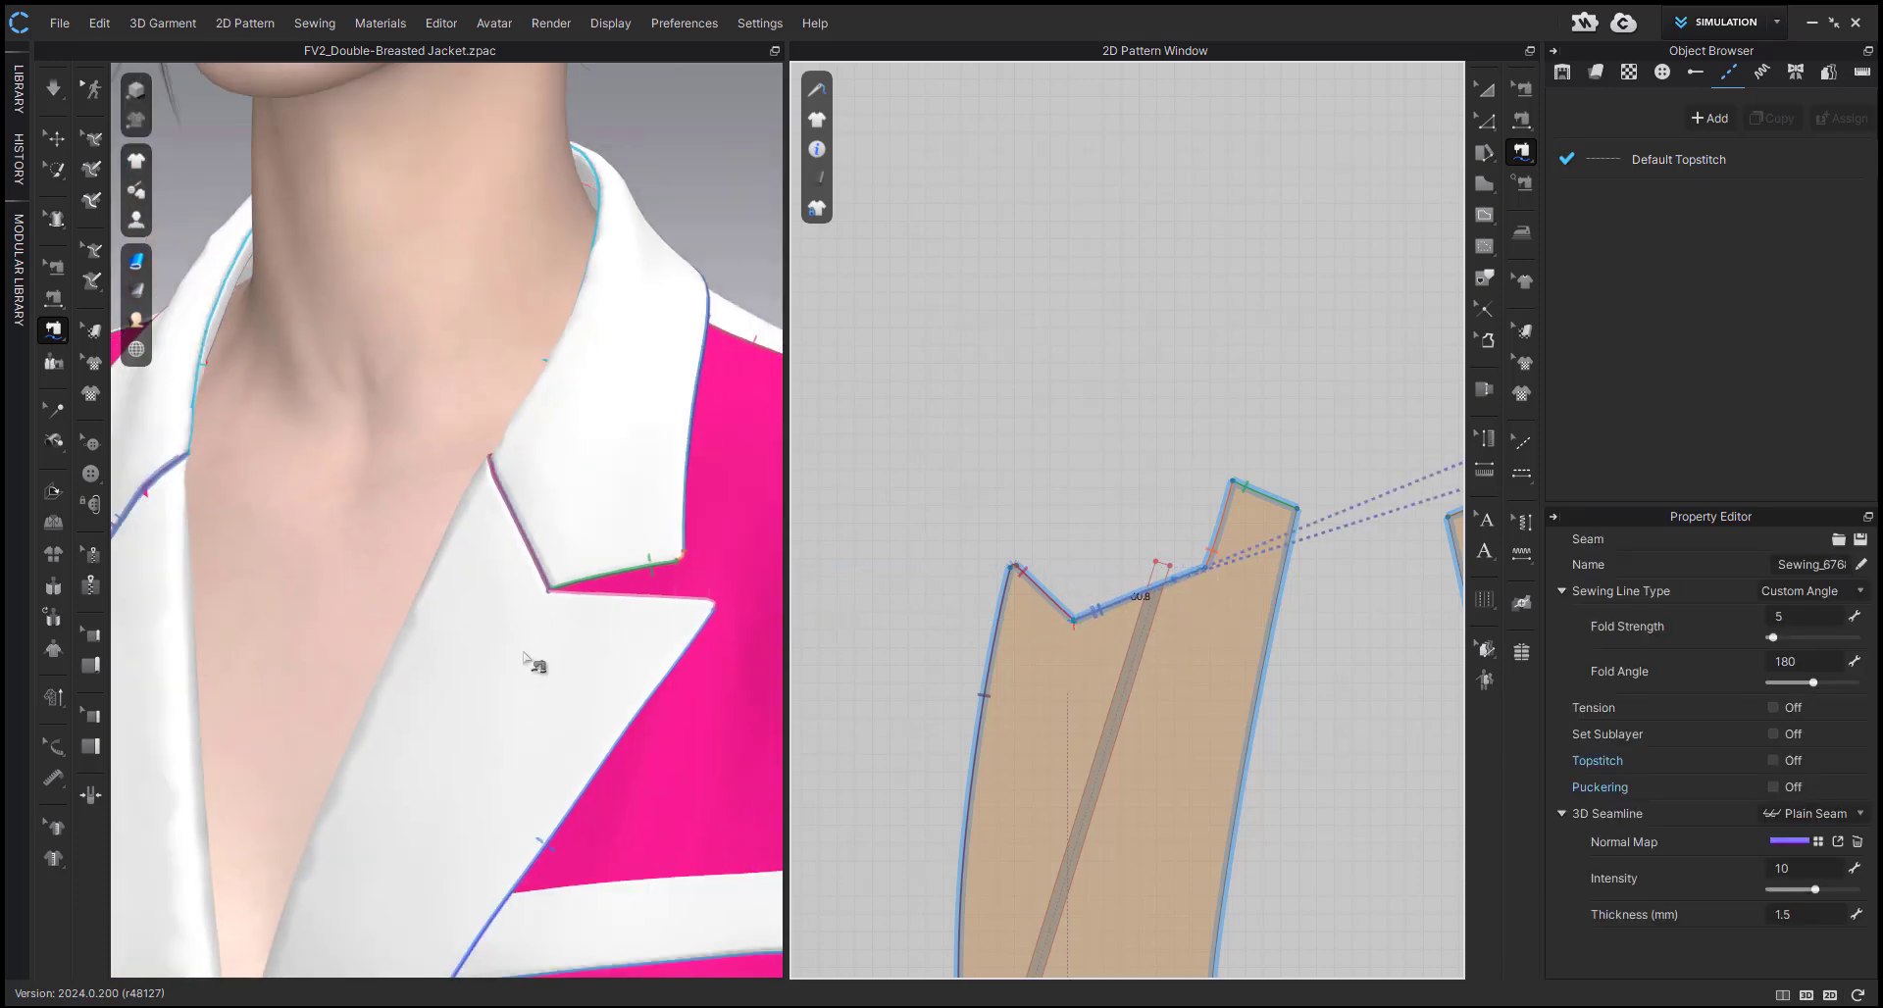
# - Simulate the garment with the new seams between the upper collar and the facings
pyautogui.moveTo(534, 664)
pyautogui.mouseDown(button='middle')
pyautogui.moveTo(588, 638)
pyautogui.moveTo(544, 654)
pyautogui.mouseUp(button='middle')
pyautogui.press('q')
pyautogui.scroll(5, 535, 647)
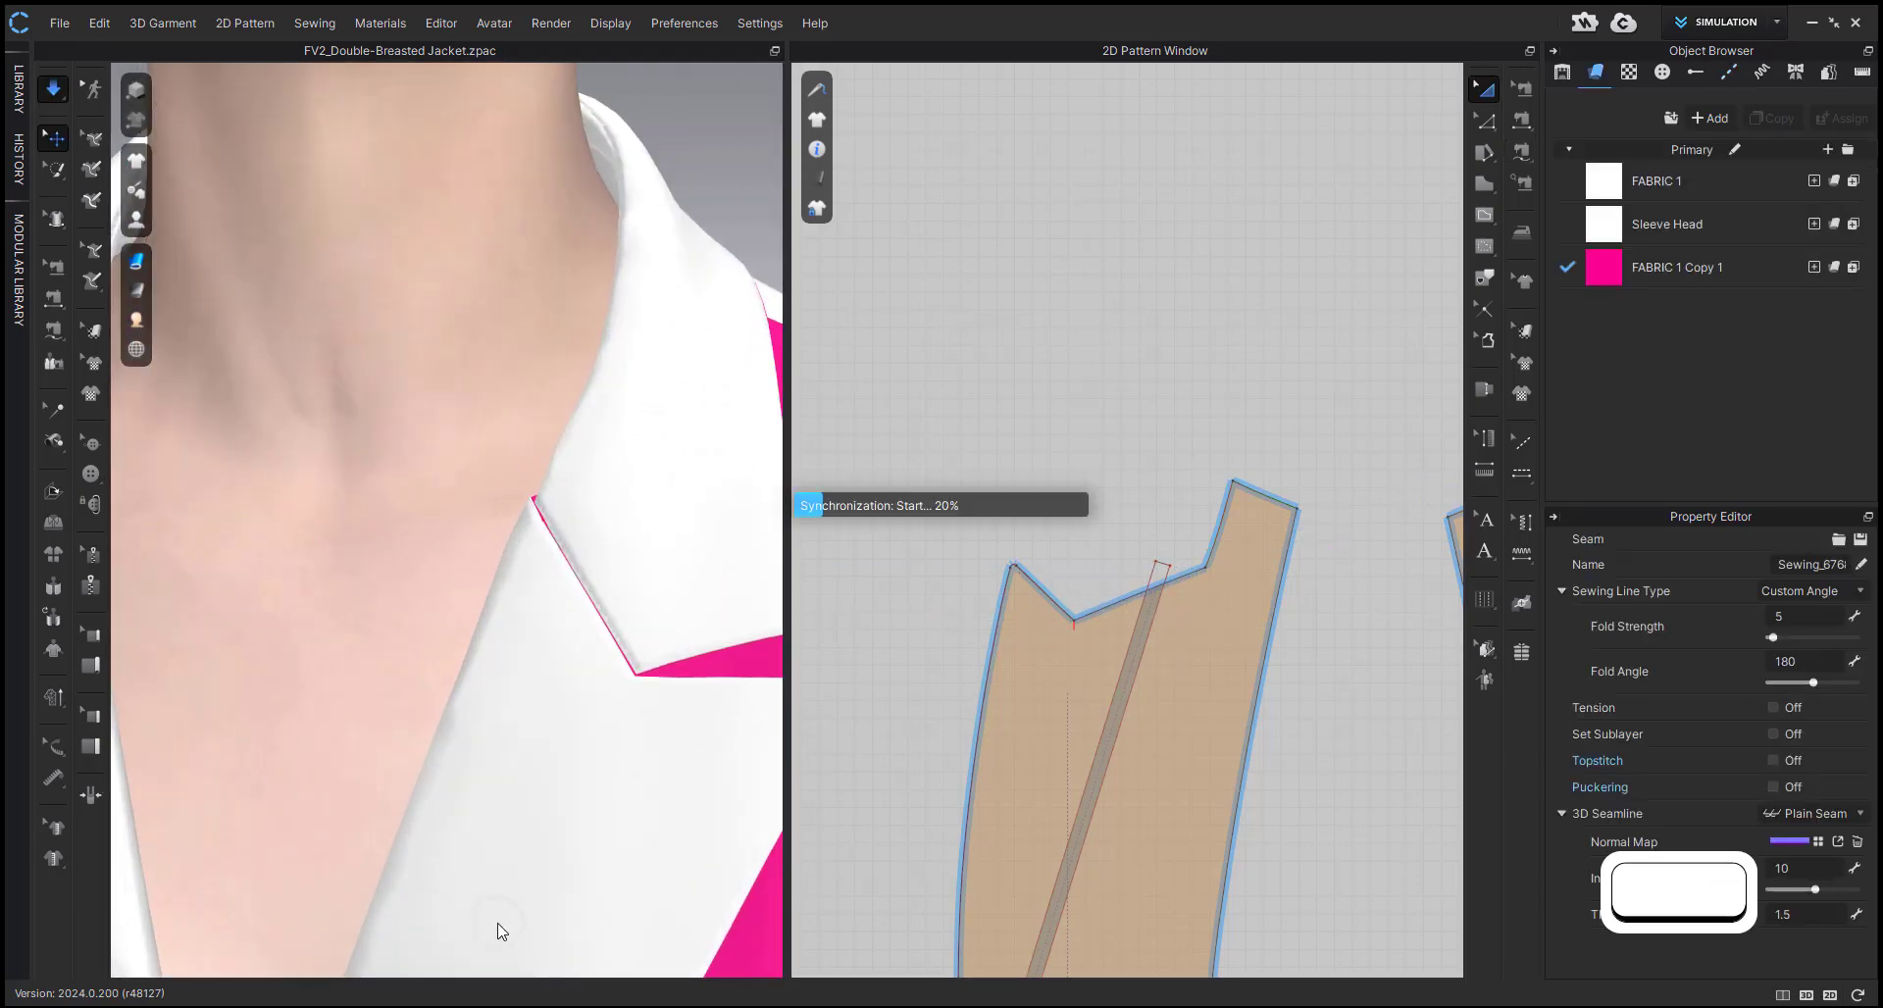
pyautogui.click(604, 677)
pyautogui.moveTo(604, 678); pyautogui.dragTo(550, 672, button='right')
pyautogui.click(922, 610)
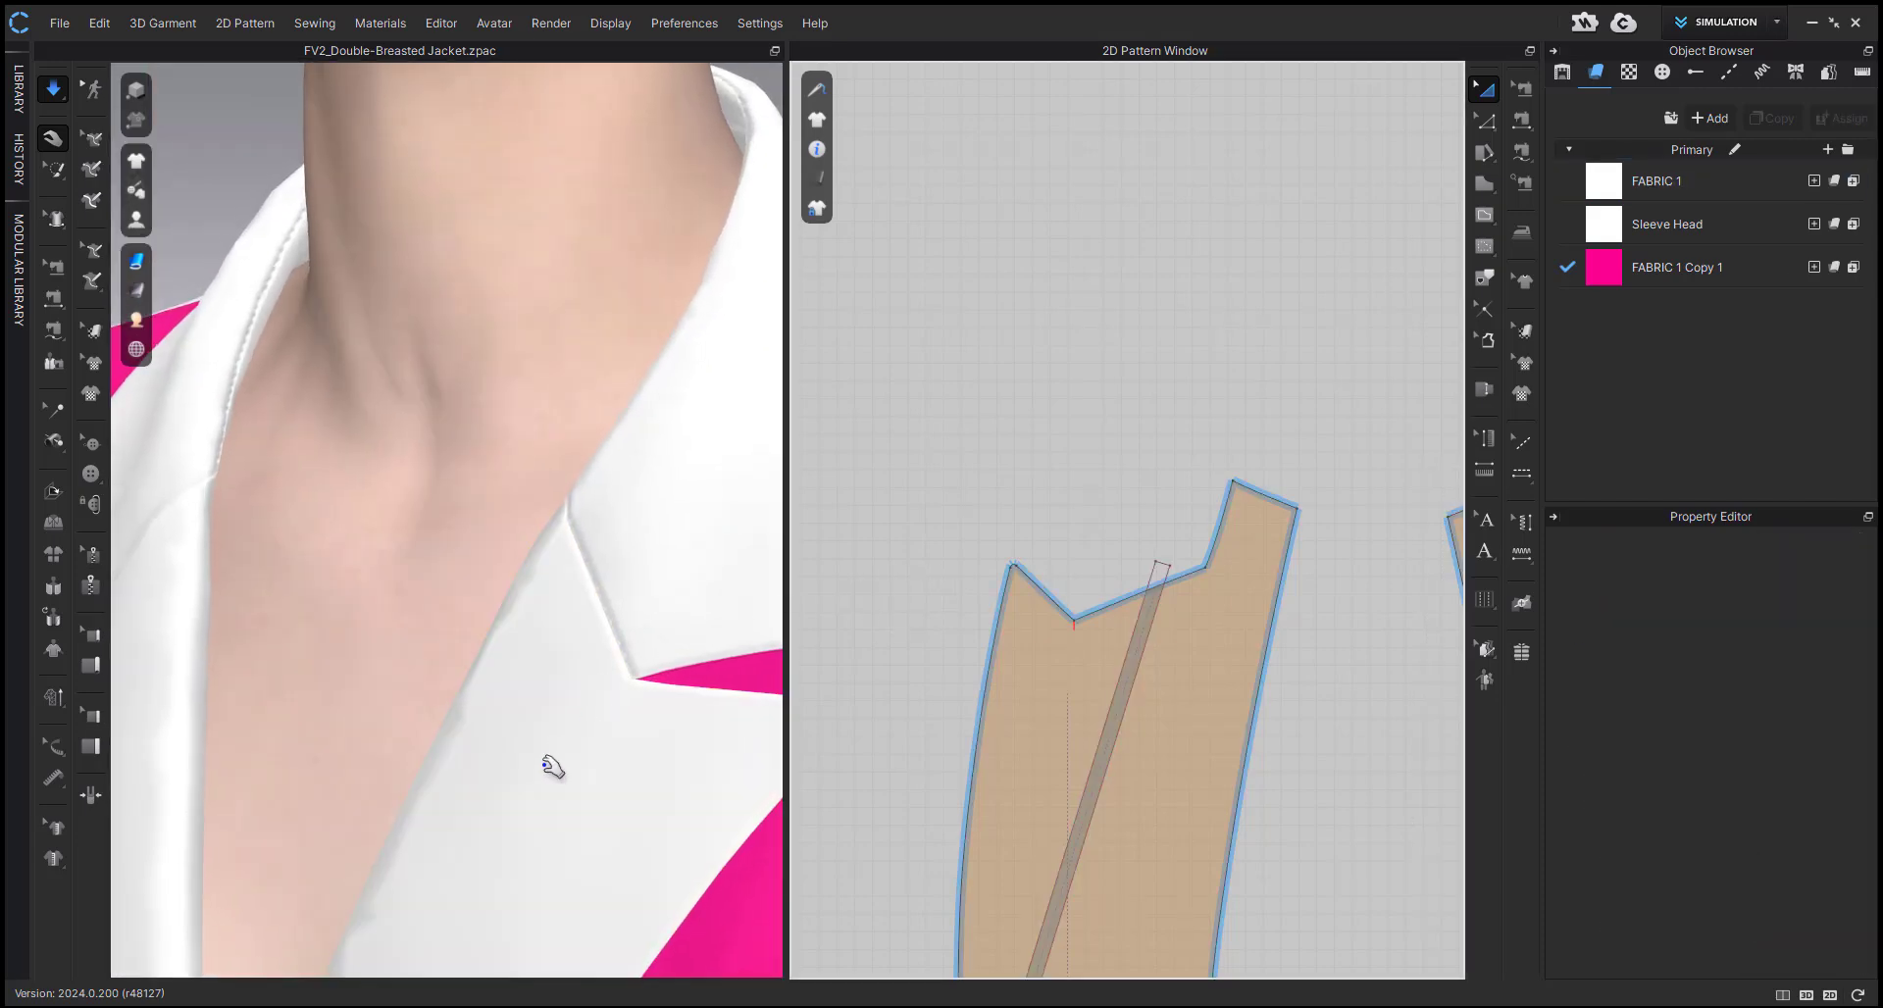
pyautogui.press('space')
# - Review the finished collar and lapels in 3D alongside the facing and collar patterns in 2D
pyautogui.scroll(-5, 547, 768)
pyautogui.moveTo(550, 771); pyautogui.dragTo(640, 747, button='right')
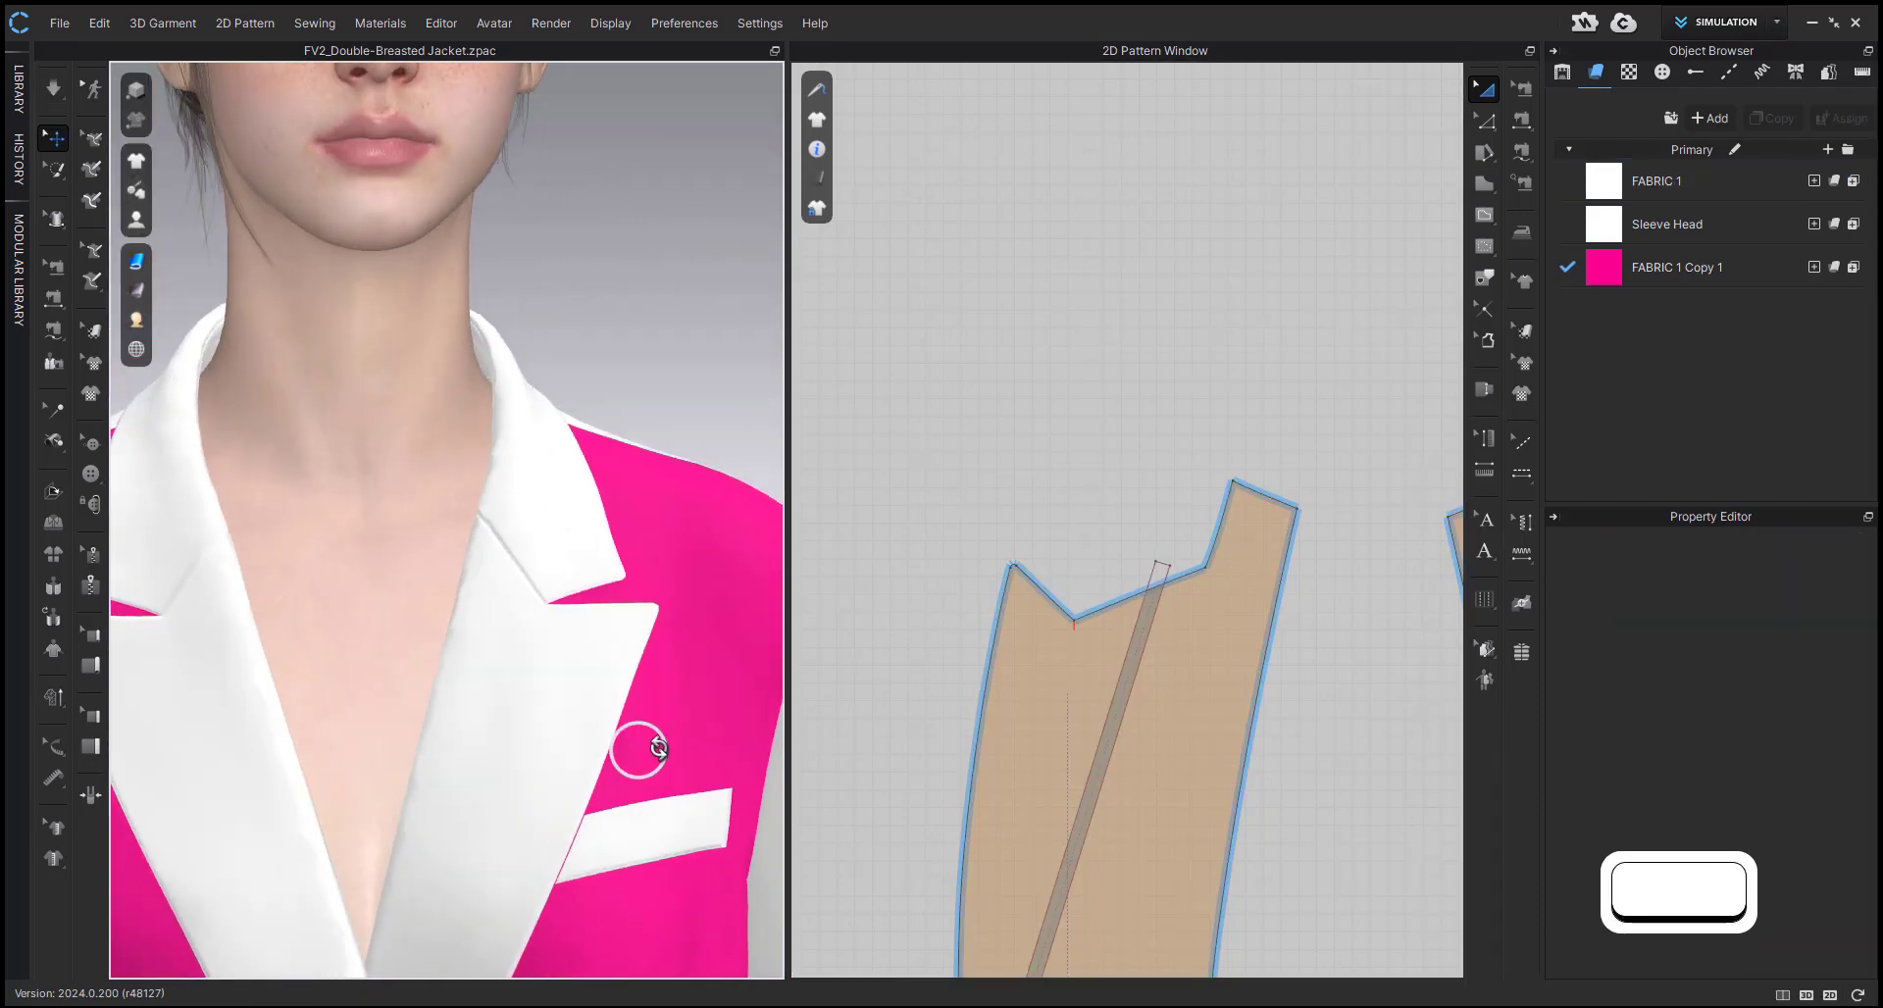
pyautogui.moveTo(565, 684); pyautogui.dragTo(599, 680, button='middle')
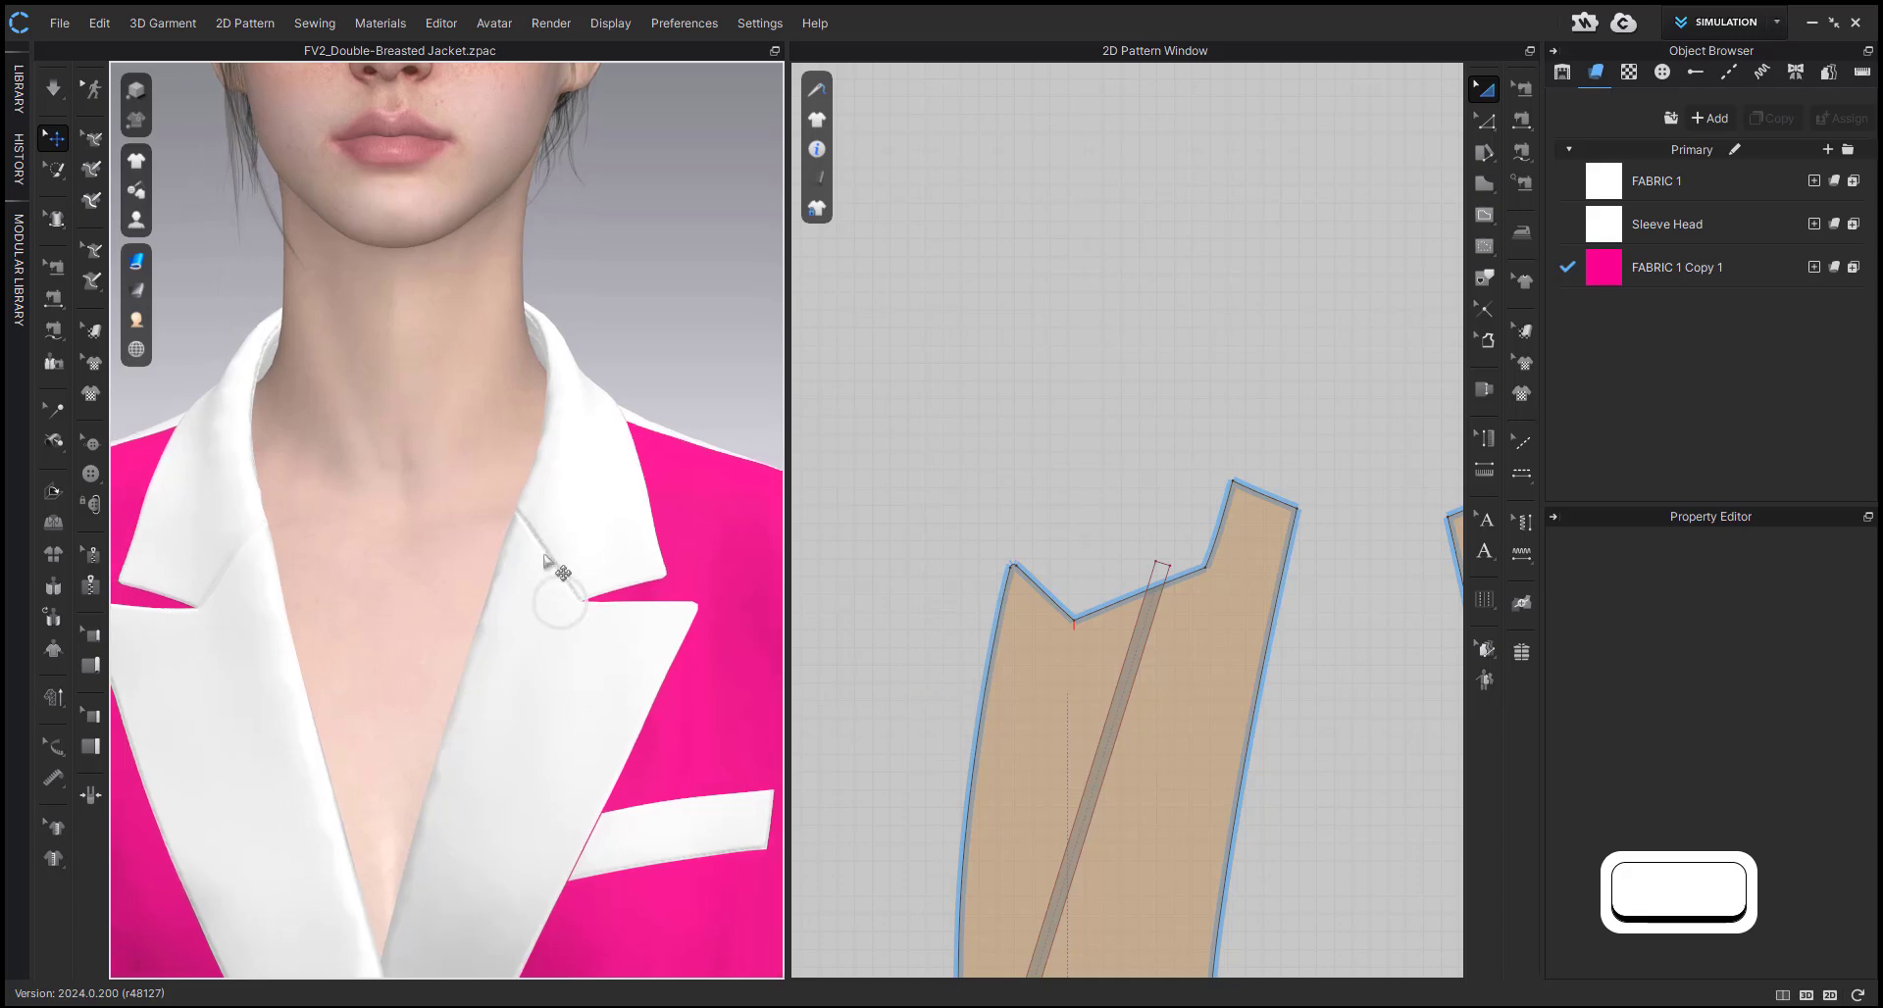
pyautogui.scroll(-5, 1092, 706)
pyautogui.moveTo(1128, 730); pyautogui.dragTo(979, 625, button='middle')
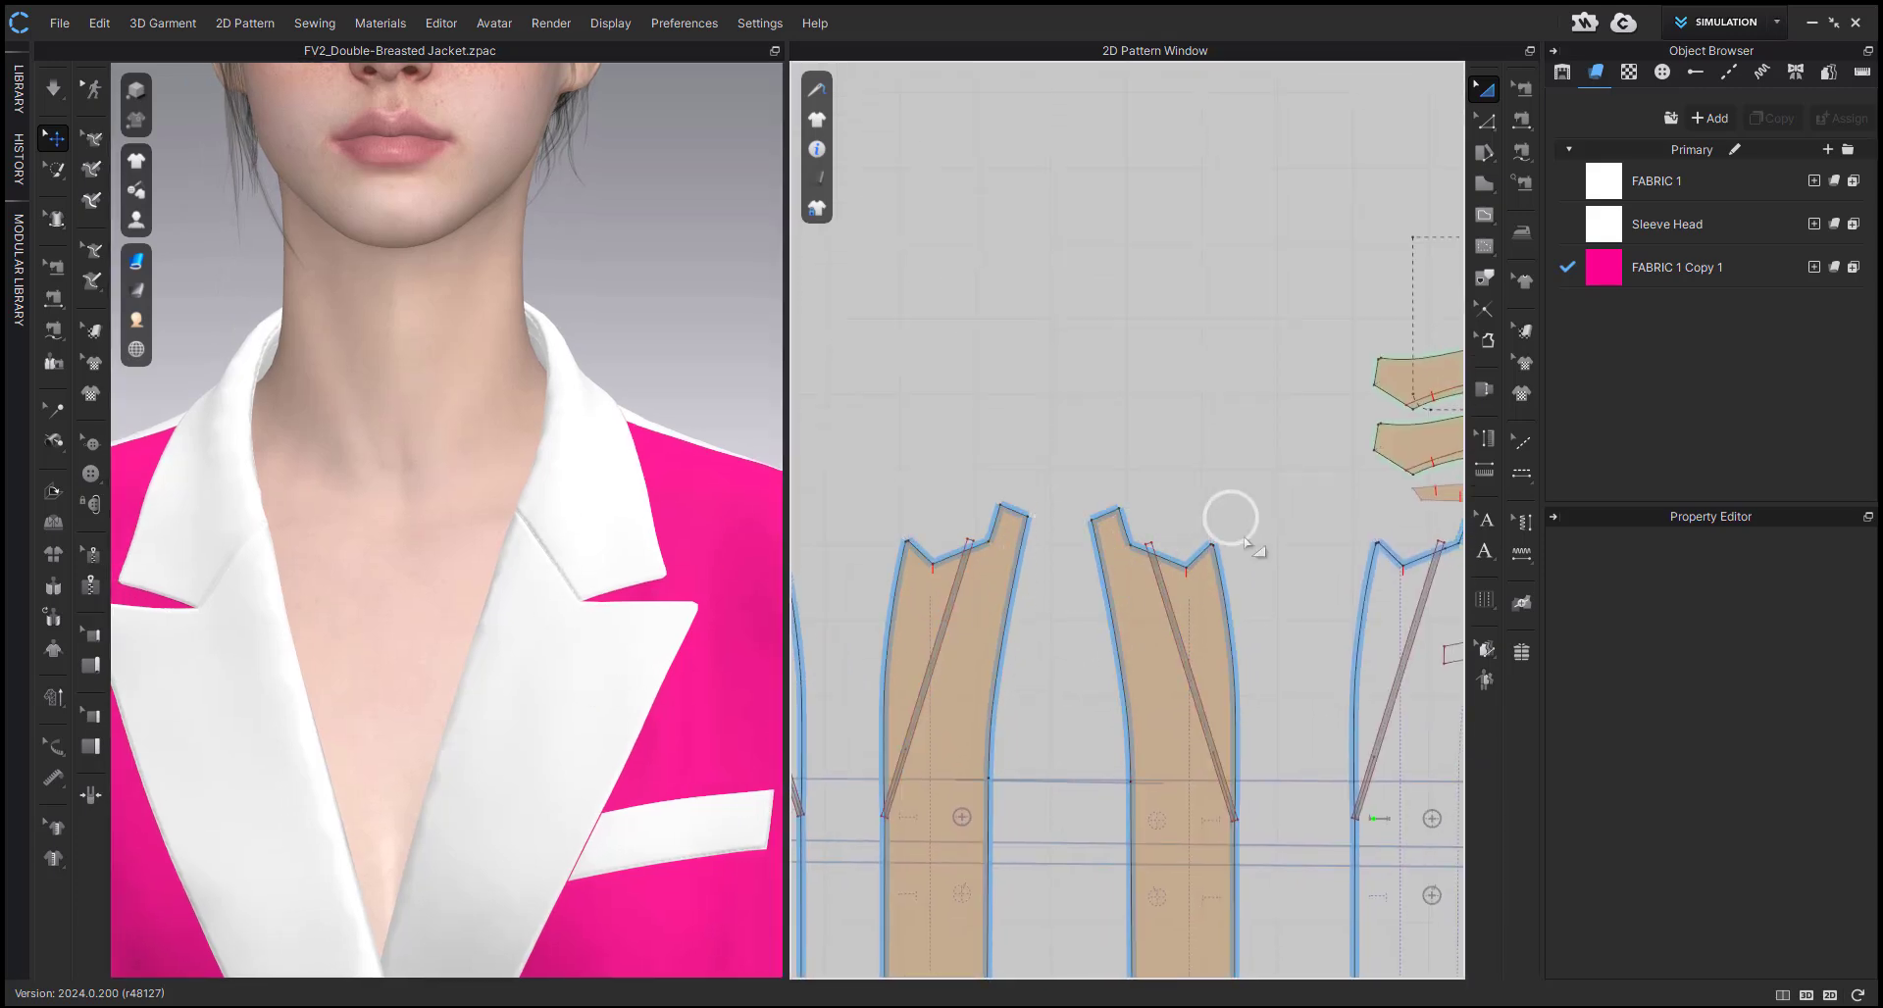
pyautogui.scroll(-3, 1177, 547)
pyautogui.scroll(2, 1188, 455)
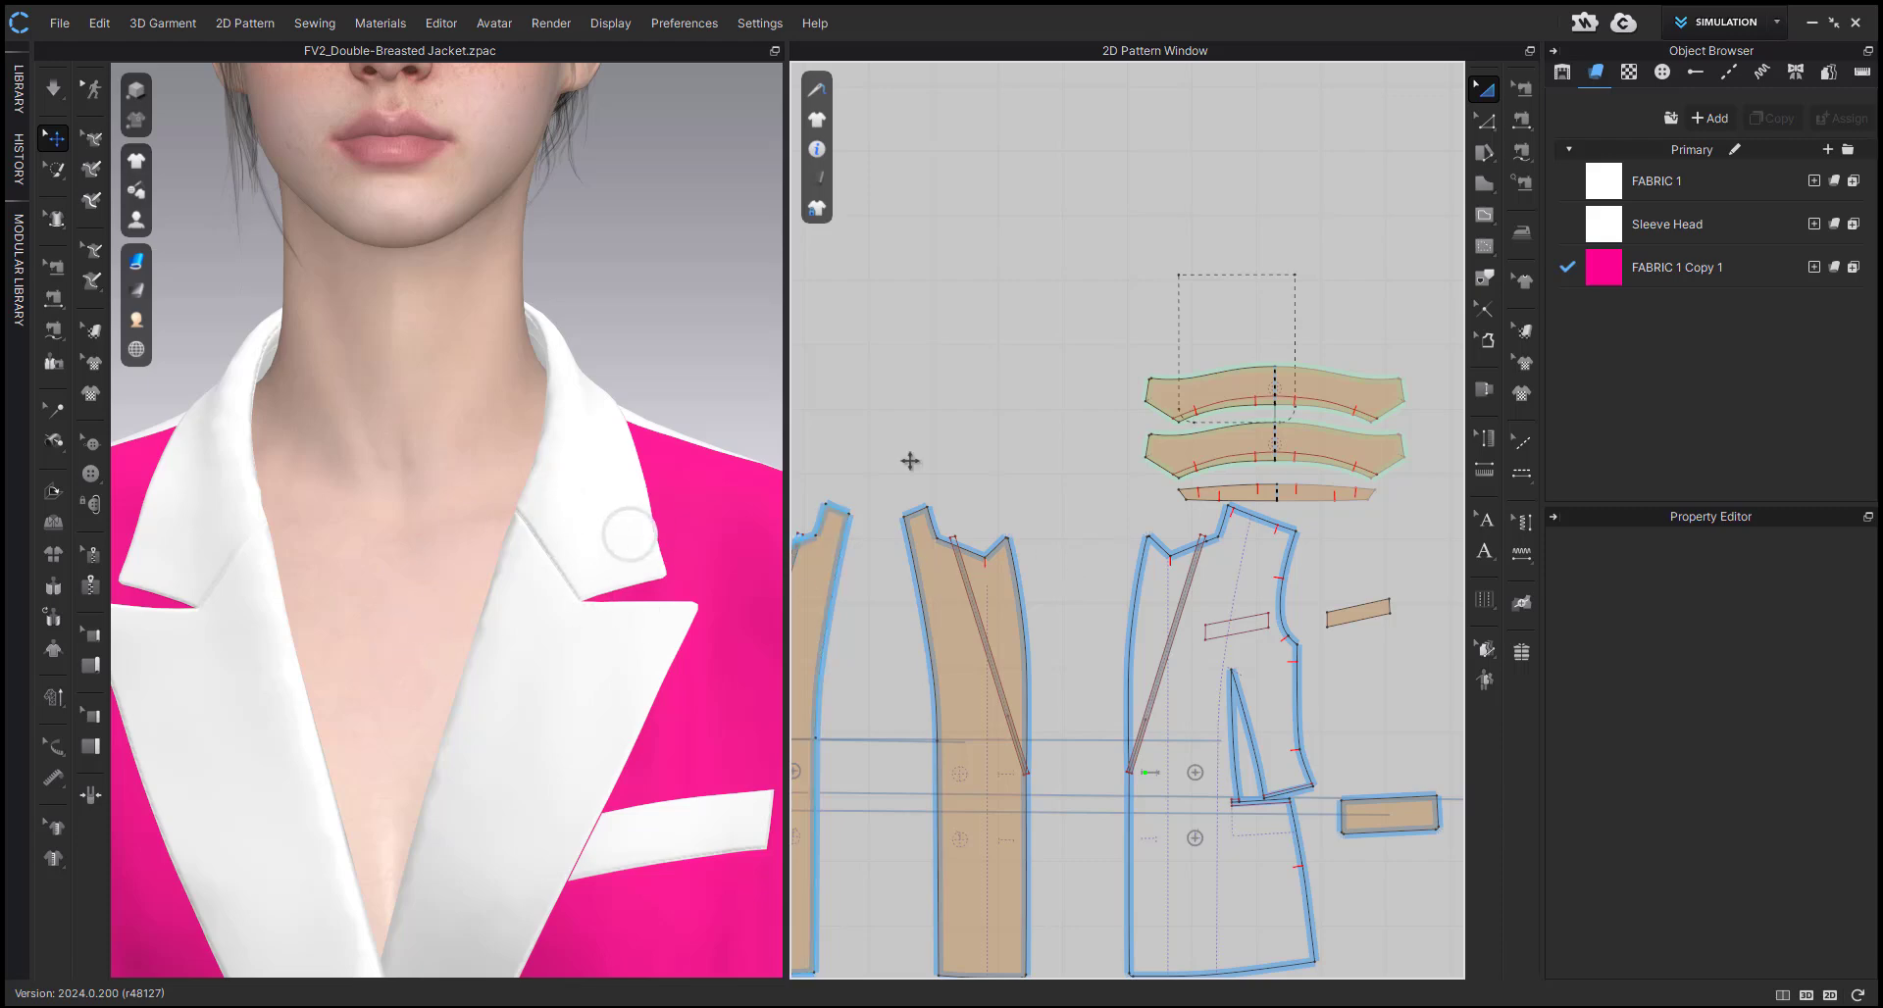
pyautogui.moveTo(991, 518); pyautogui.dragTo(1124, 482, button='middle')
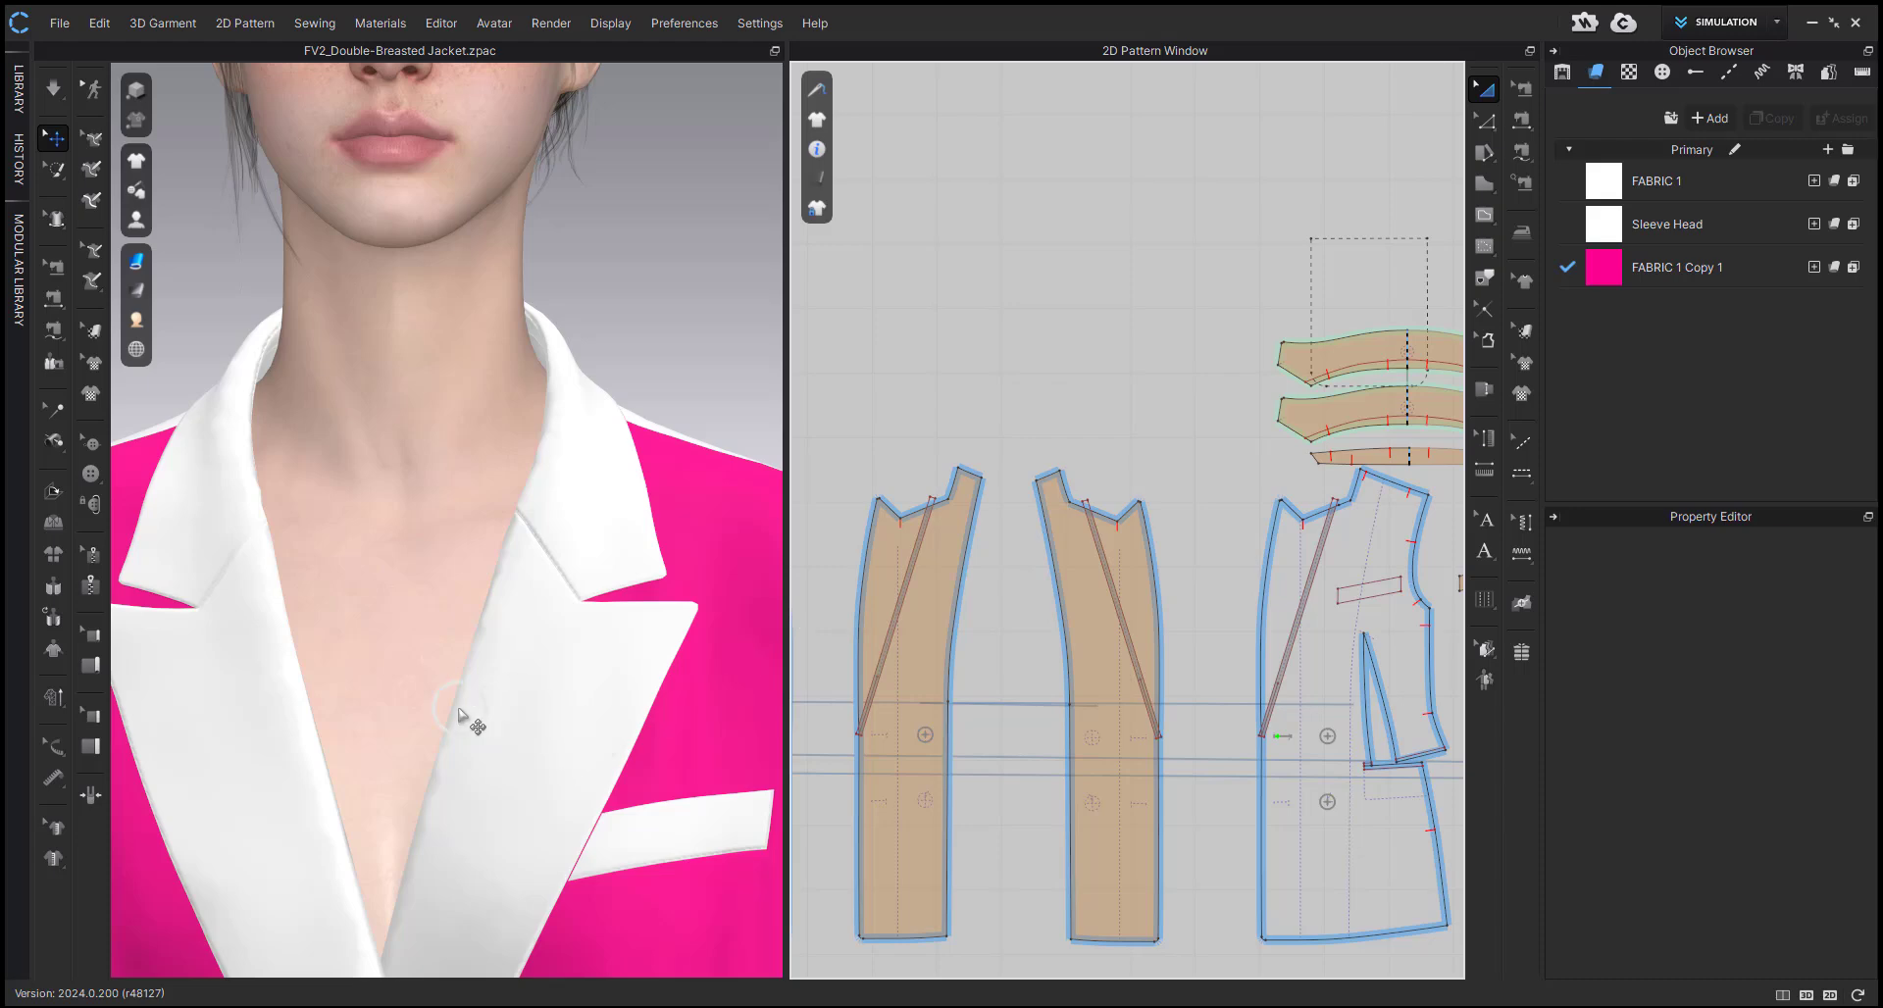
pyautogui.moveTo(458, 714)
pyautogui.mouseDown(button='right')
pyautogui.moveTo(539, 702)
pyautogui.moveTo(315, 715)
pyautogui.moveTo(443, 703)
pyautogui.mouseUp(button='right')
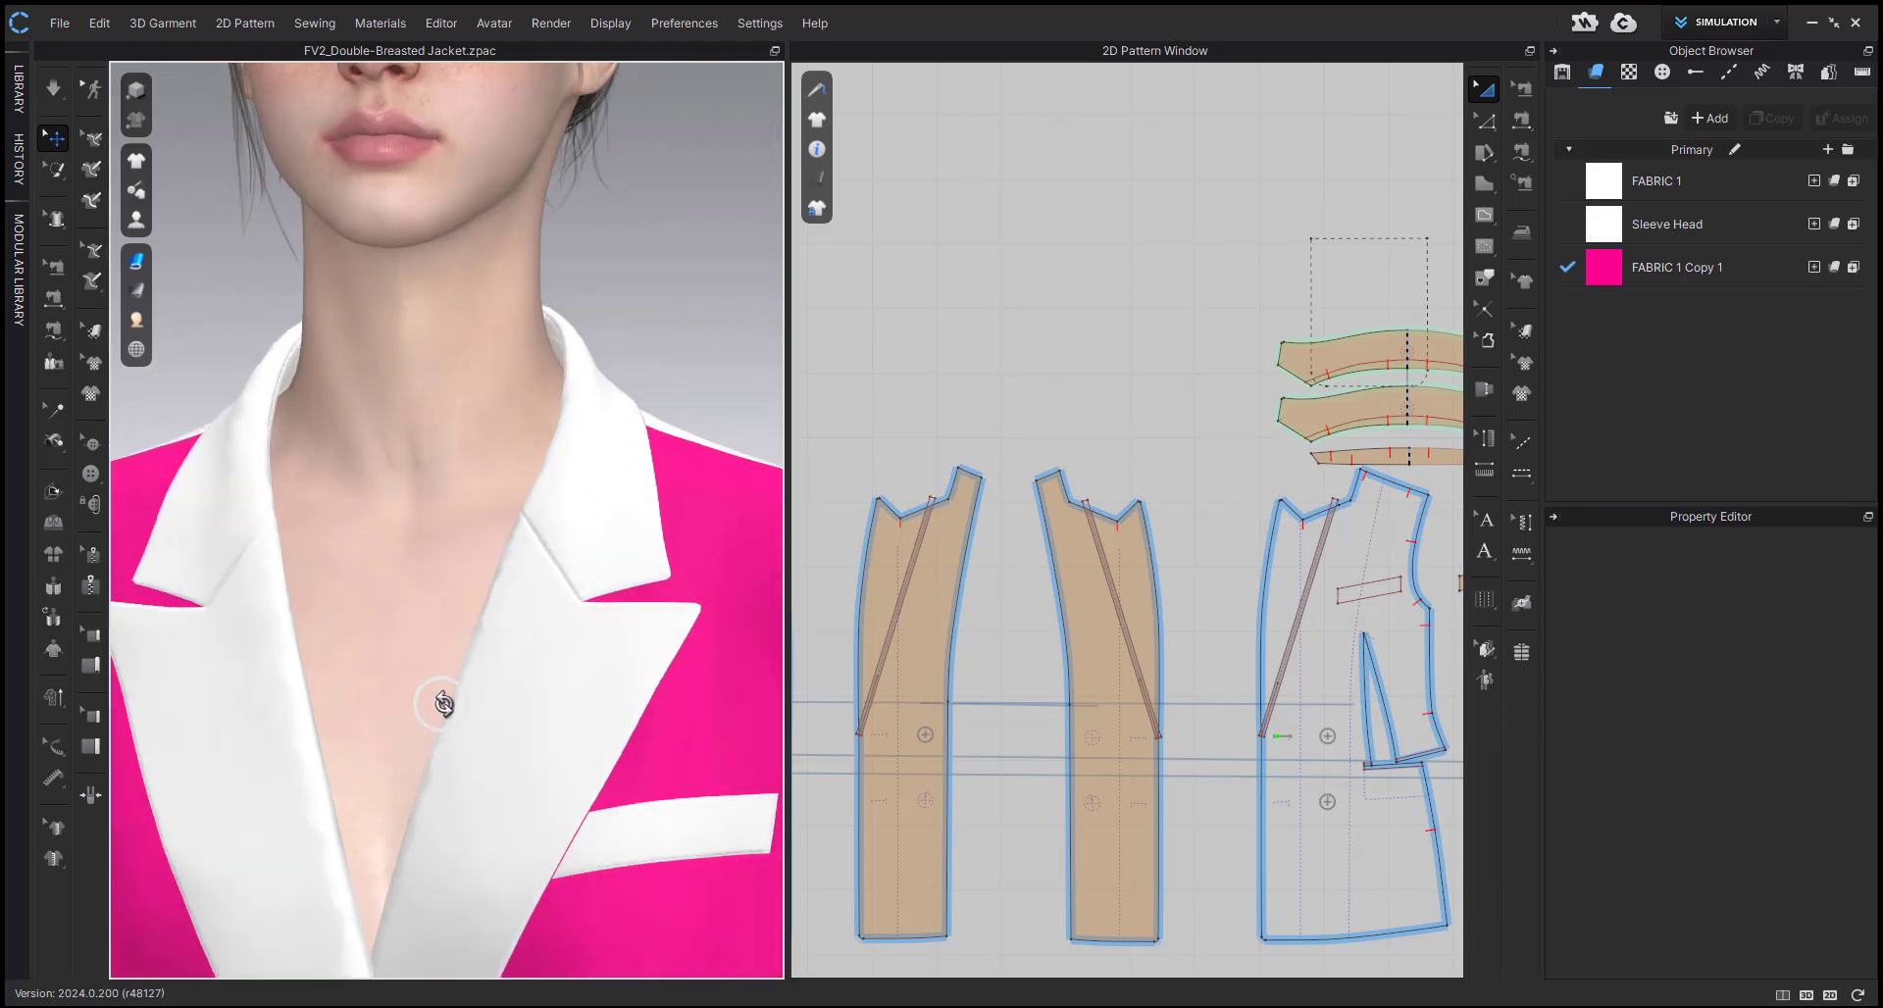
# - Assign FABRIC 1 to the pink jacket patterns so the whole garment uses one fabric, and simulate briefly
pyautogui.scroll(-8, 1019, 451)
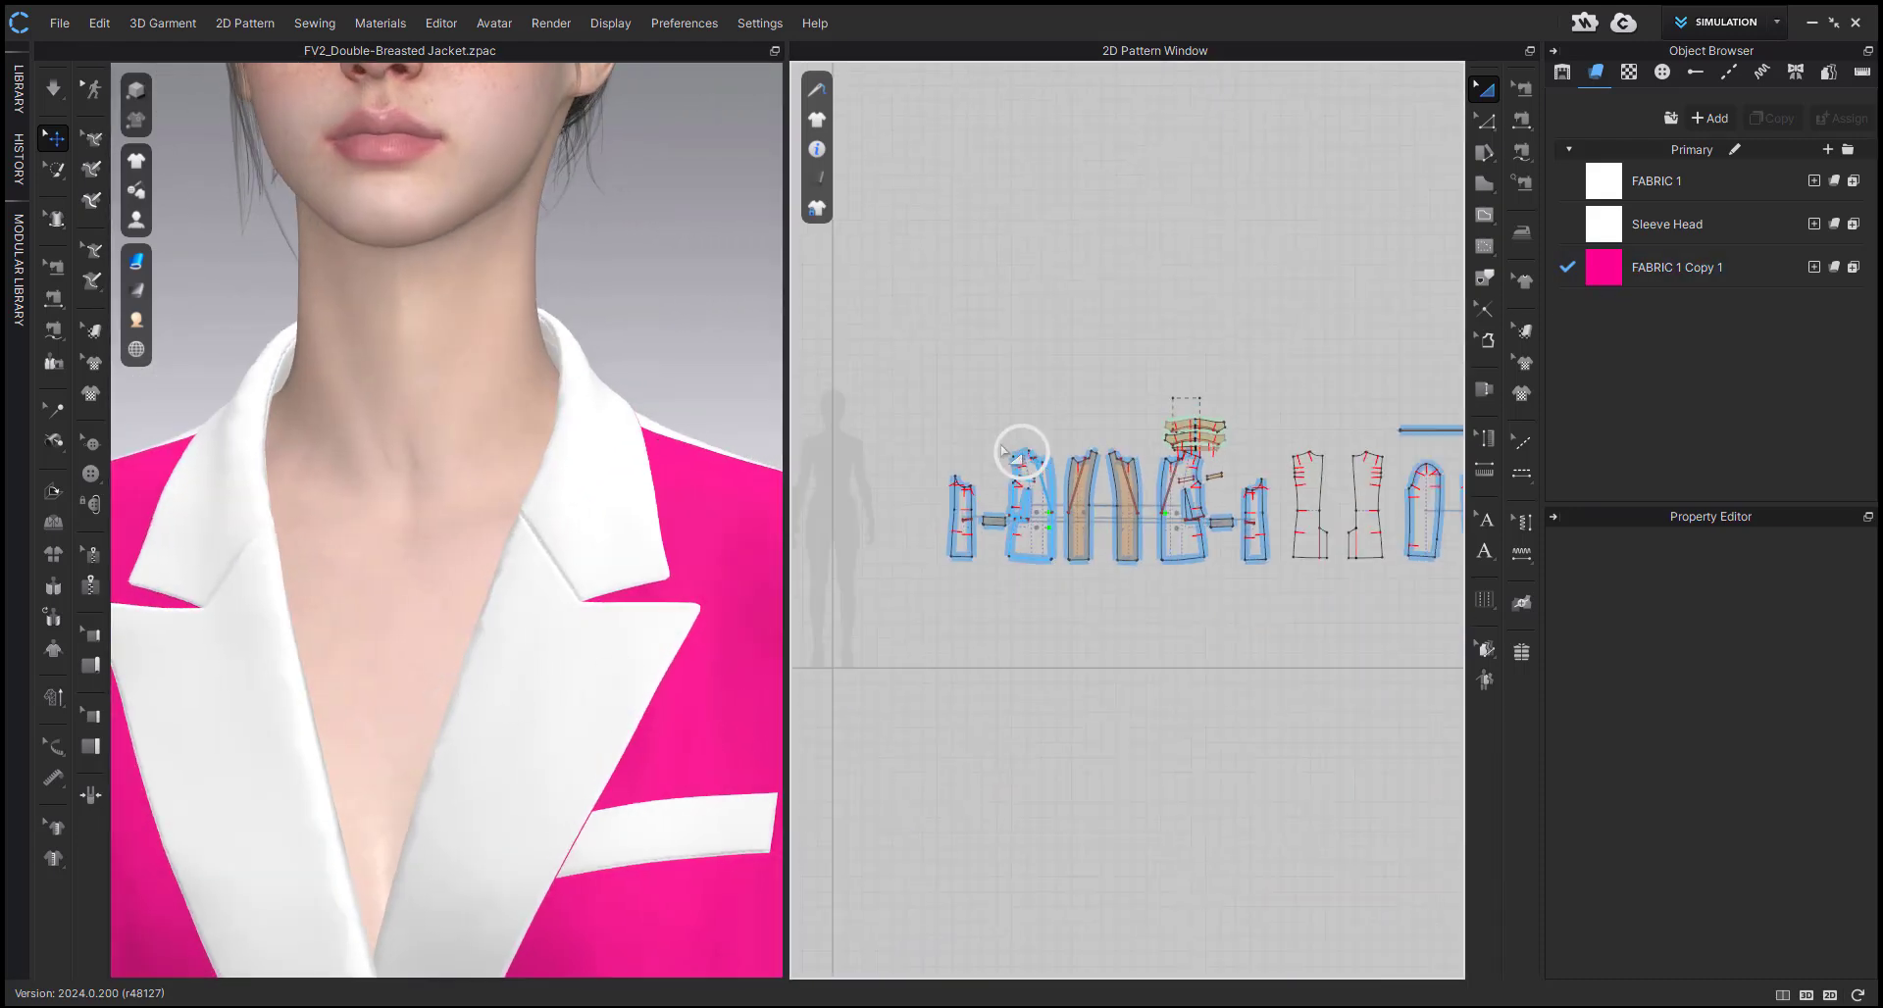
pyautogui.scroll(-3, 950, 387)
pyautogui.moveTo(955, 377); pyautogui.dragTo(1177, 520)
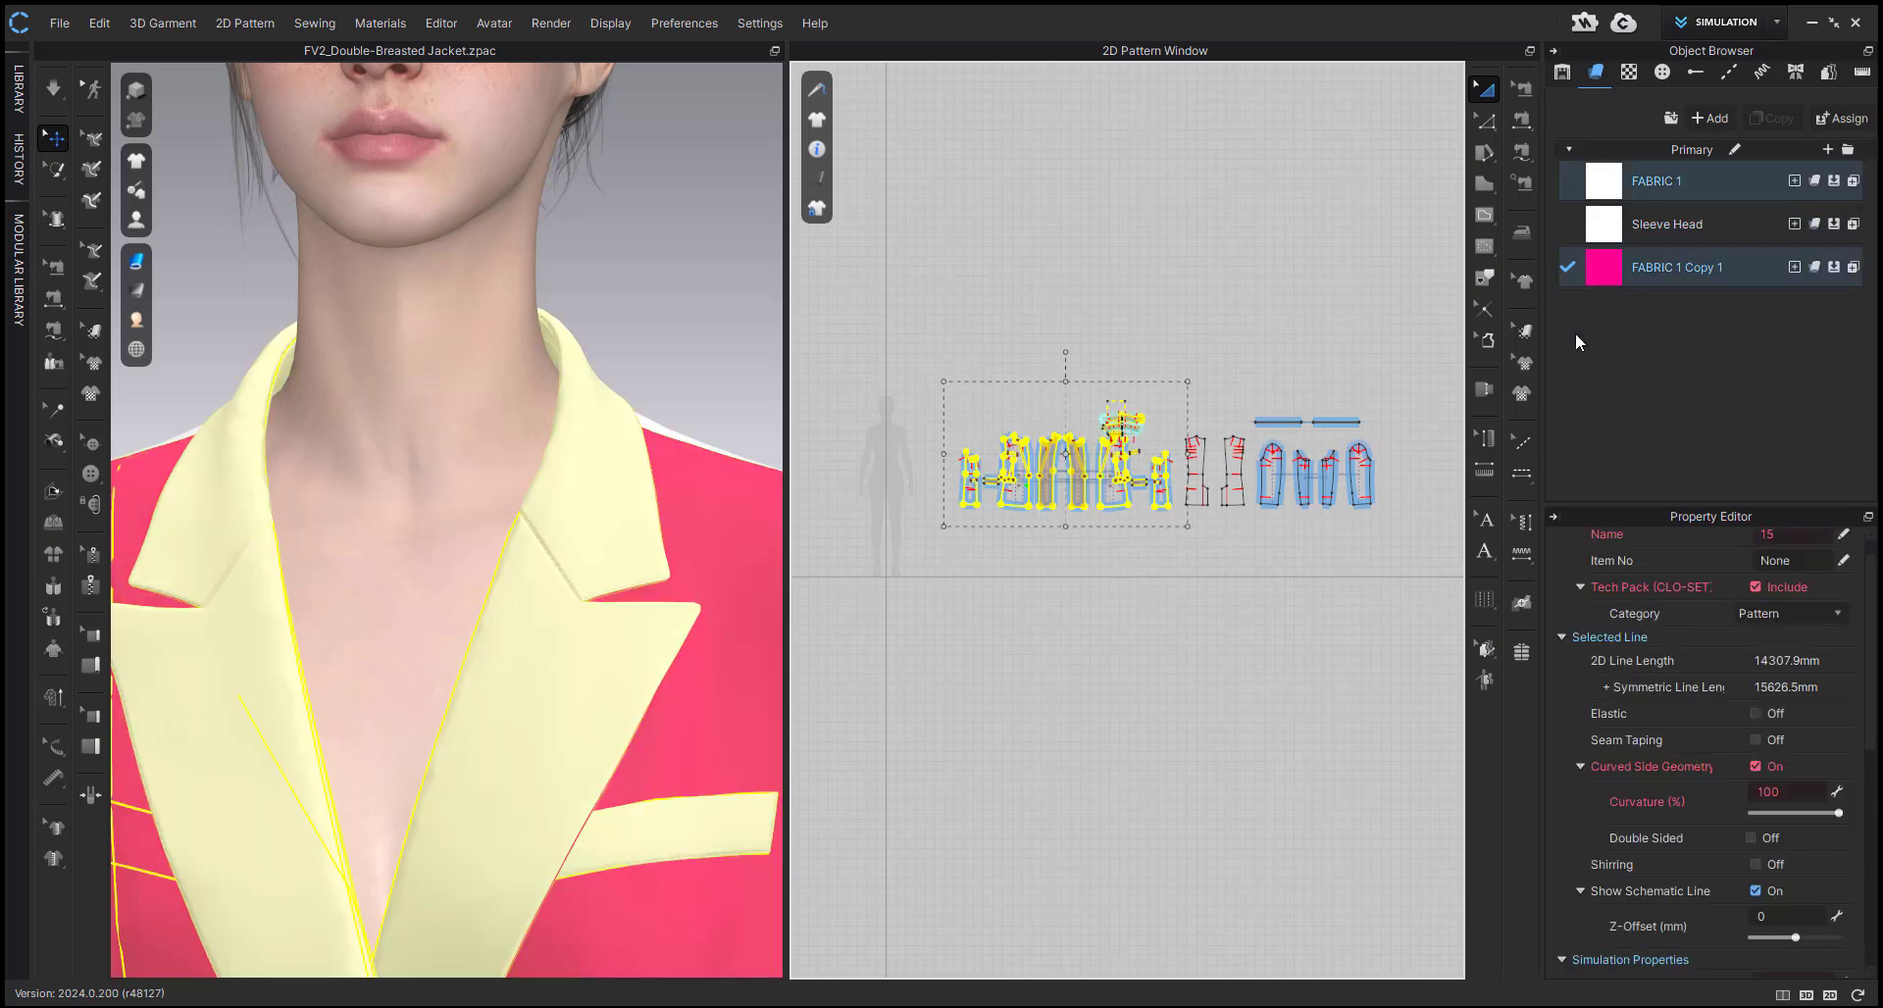
pyautogui.click(1833, 182)
pyautogui.click(1013, 750)
pyautogui.scroll(3, 510, 637)
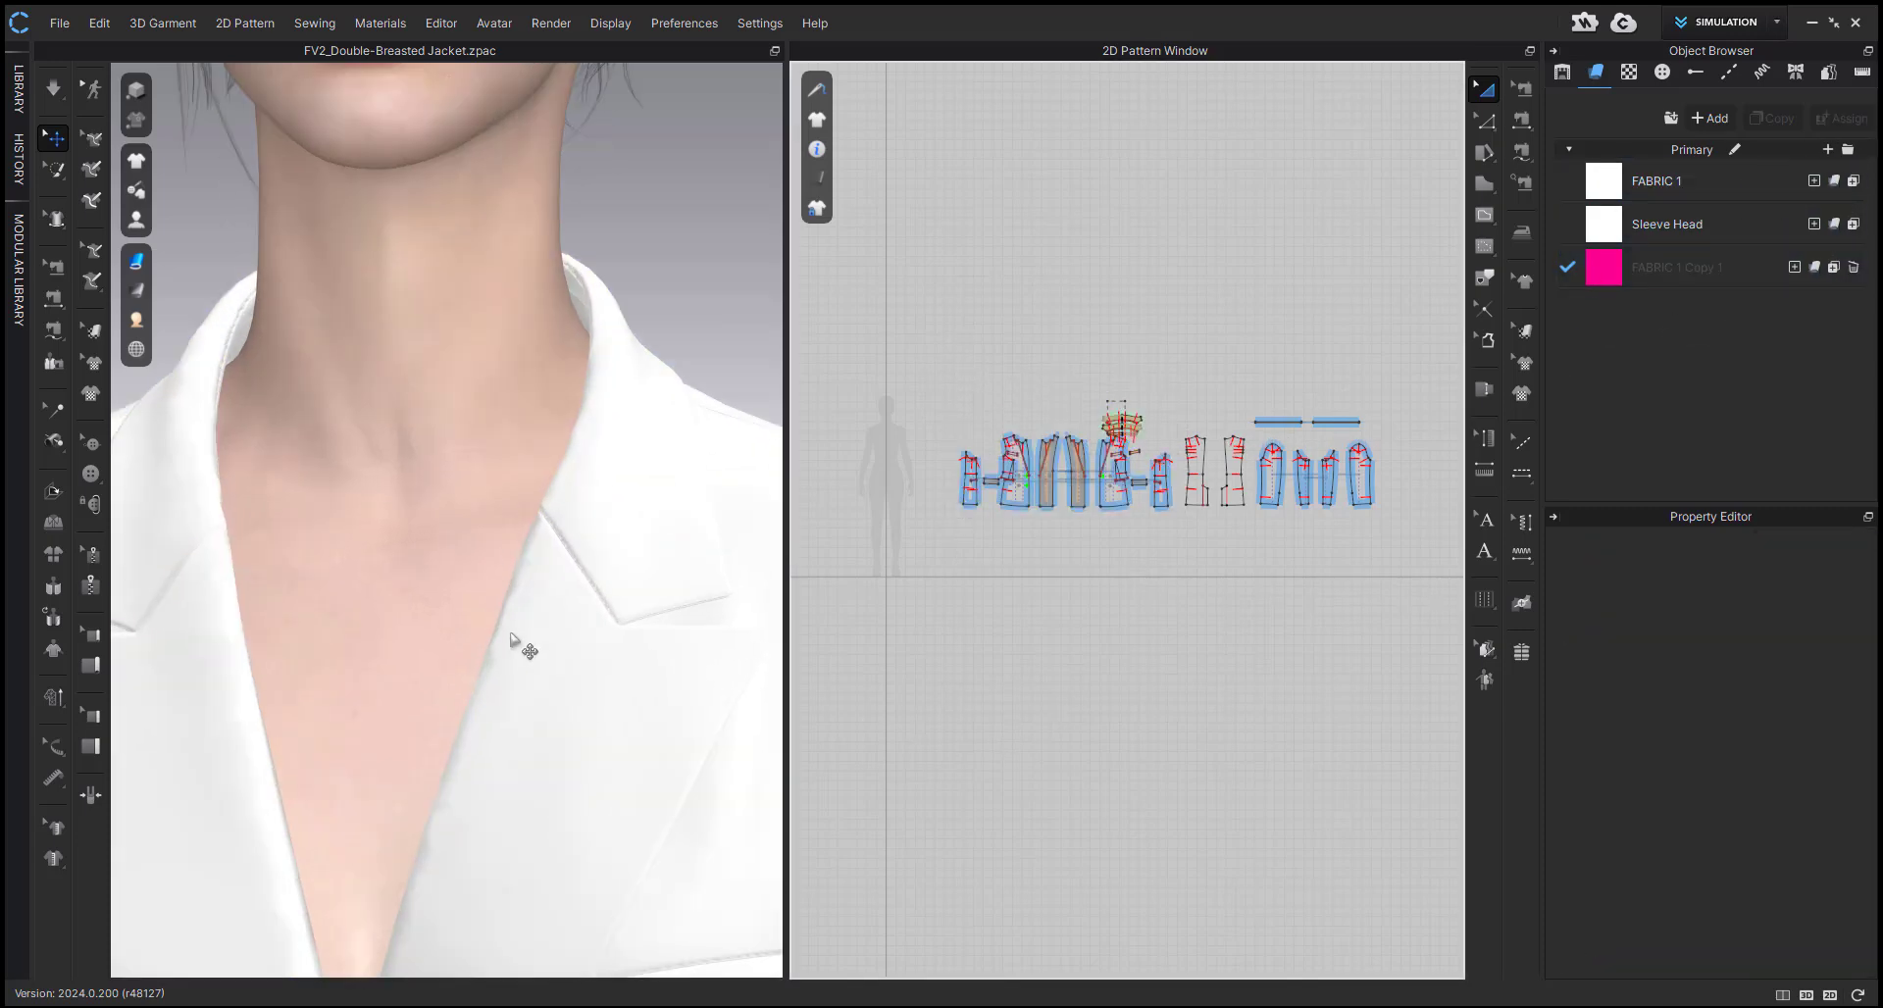
pyautogui.press('space')
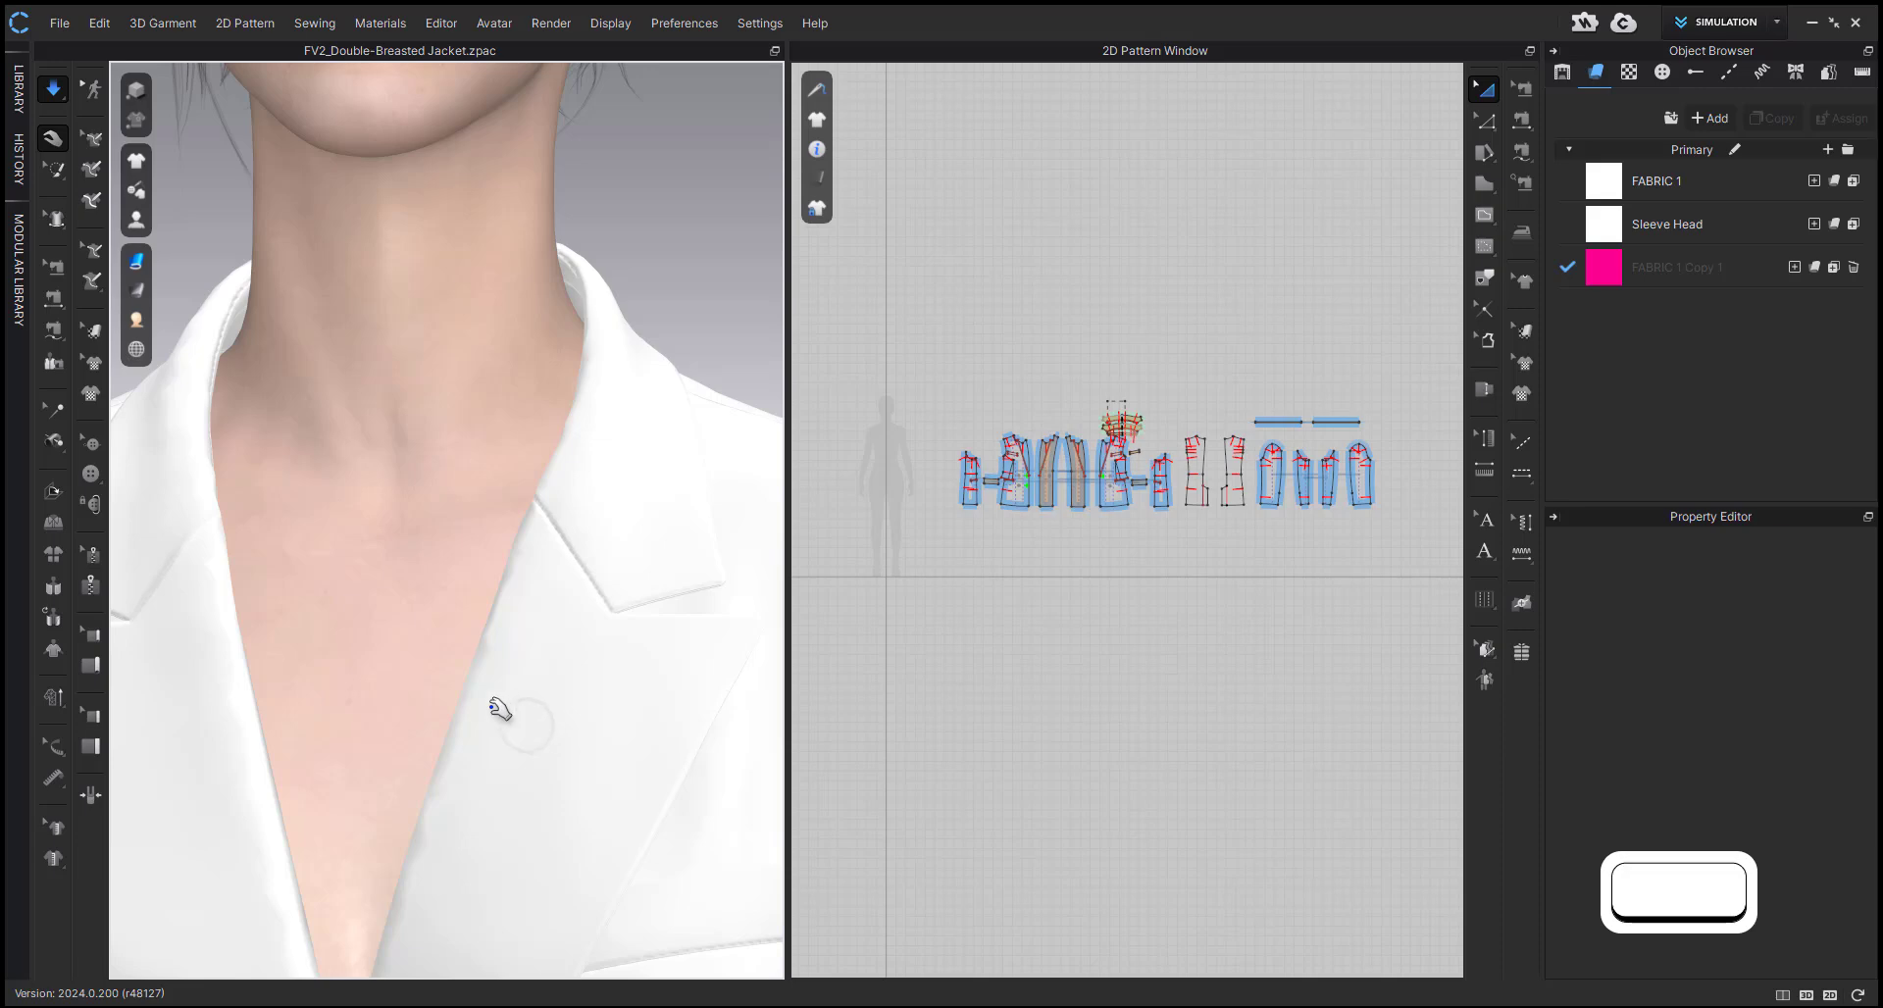
pyautogui.press('space')
pyautogui.scroll(-2, 510, 704)
# - Delete the narrow roll-line strip and the short leftover internal line at its lower end from the facings
pyautogui.scroll(10, 1075, 449)
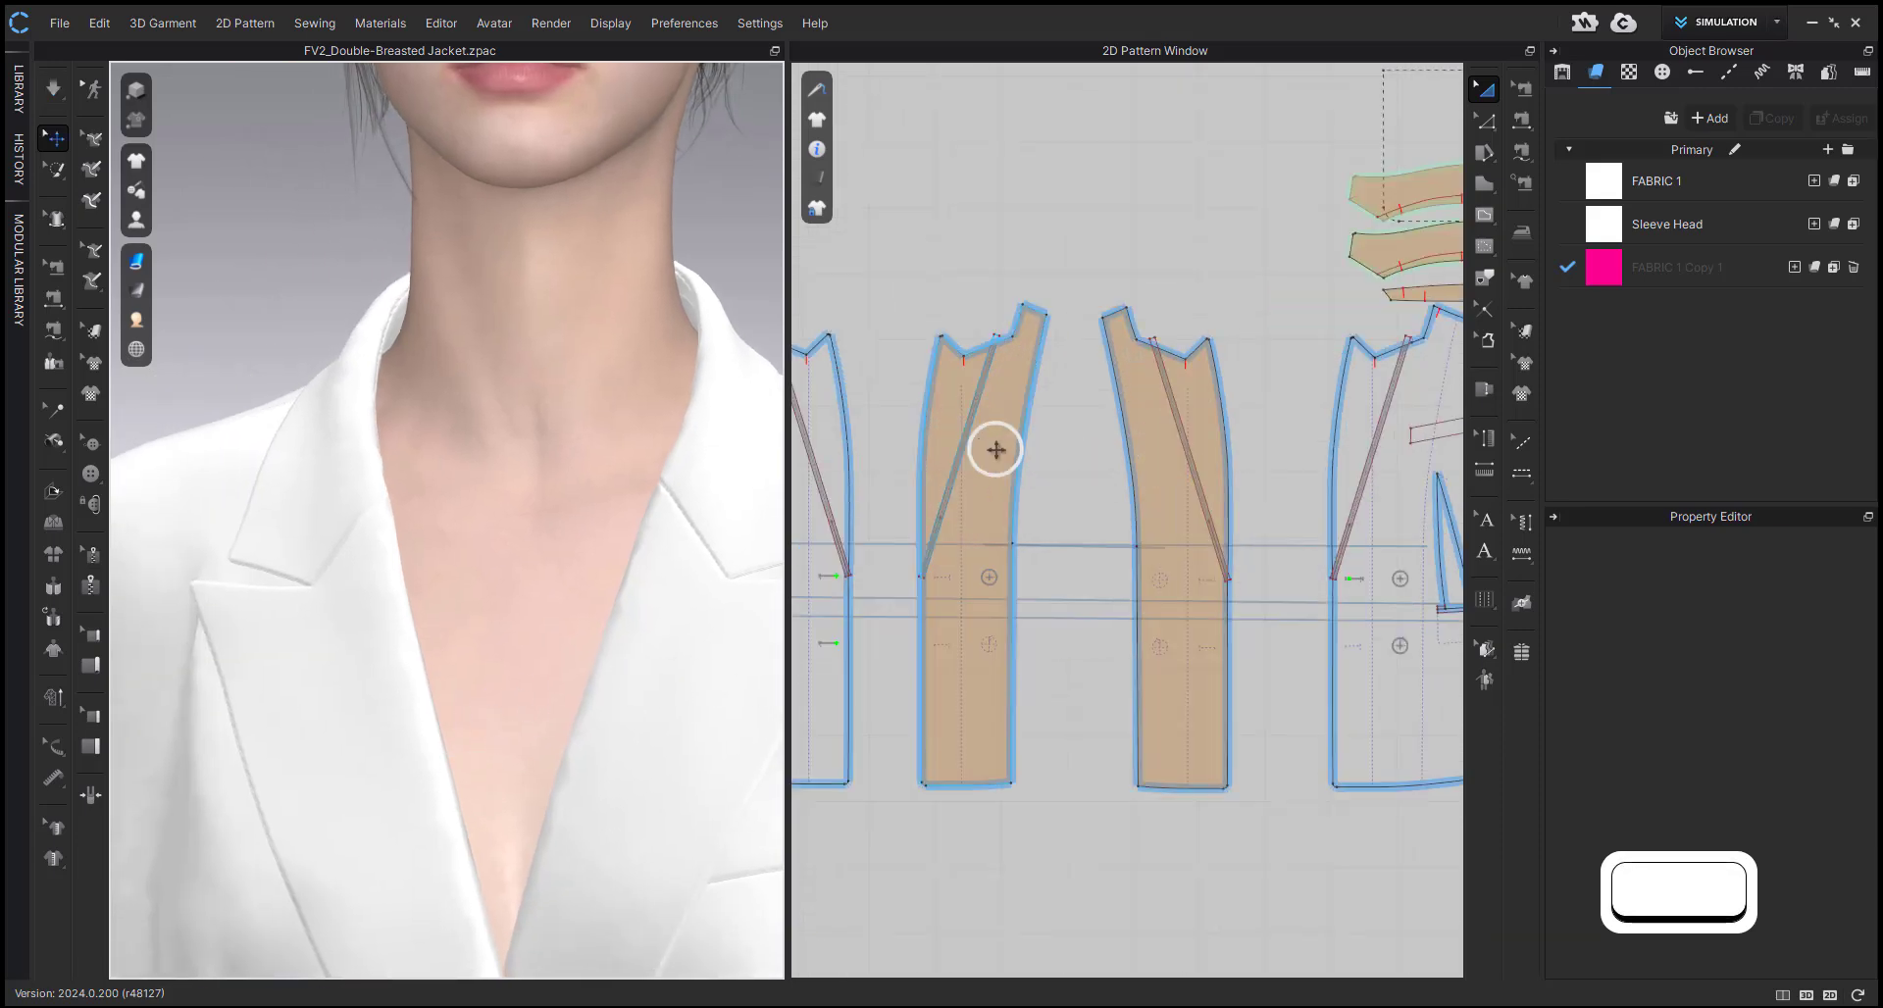
pyautogui.click(936, 421)
pyautogui.moveTo(993, 436); pyautogui.dragTo(1046, 443, button='middle')
pyautogui.press('Delete')
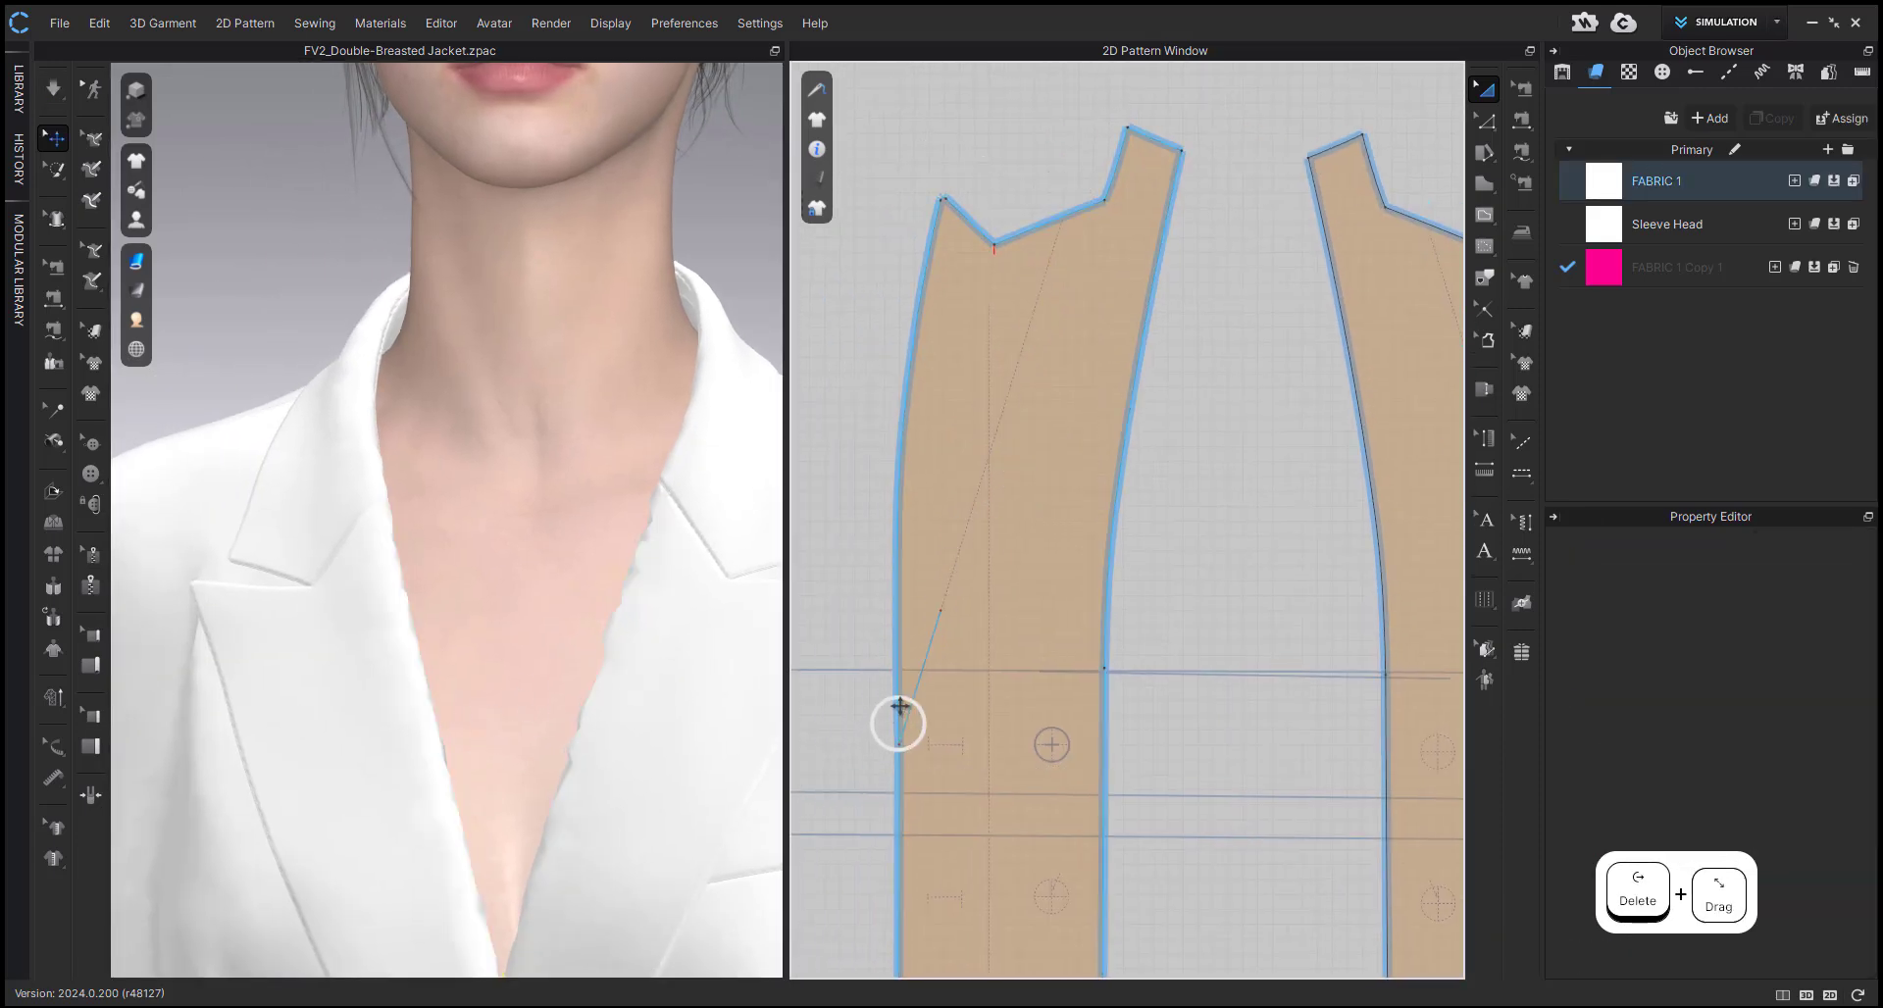
pyautogui.scroll(3, 900, 727)
pyautogui.click(925, 685)
pyautogui.press('Delete')
pyautogui.scroll(-5, 980, 692)
pyautogui.scroll(6, 1138, 687)
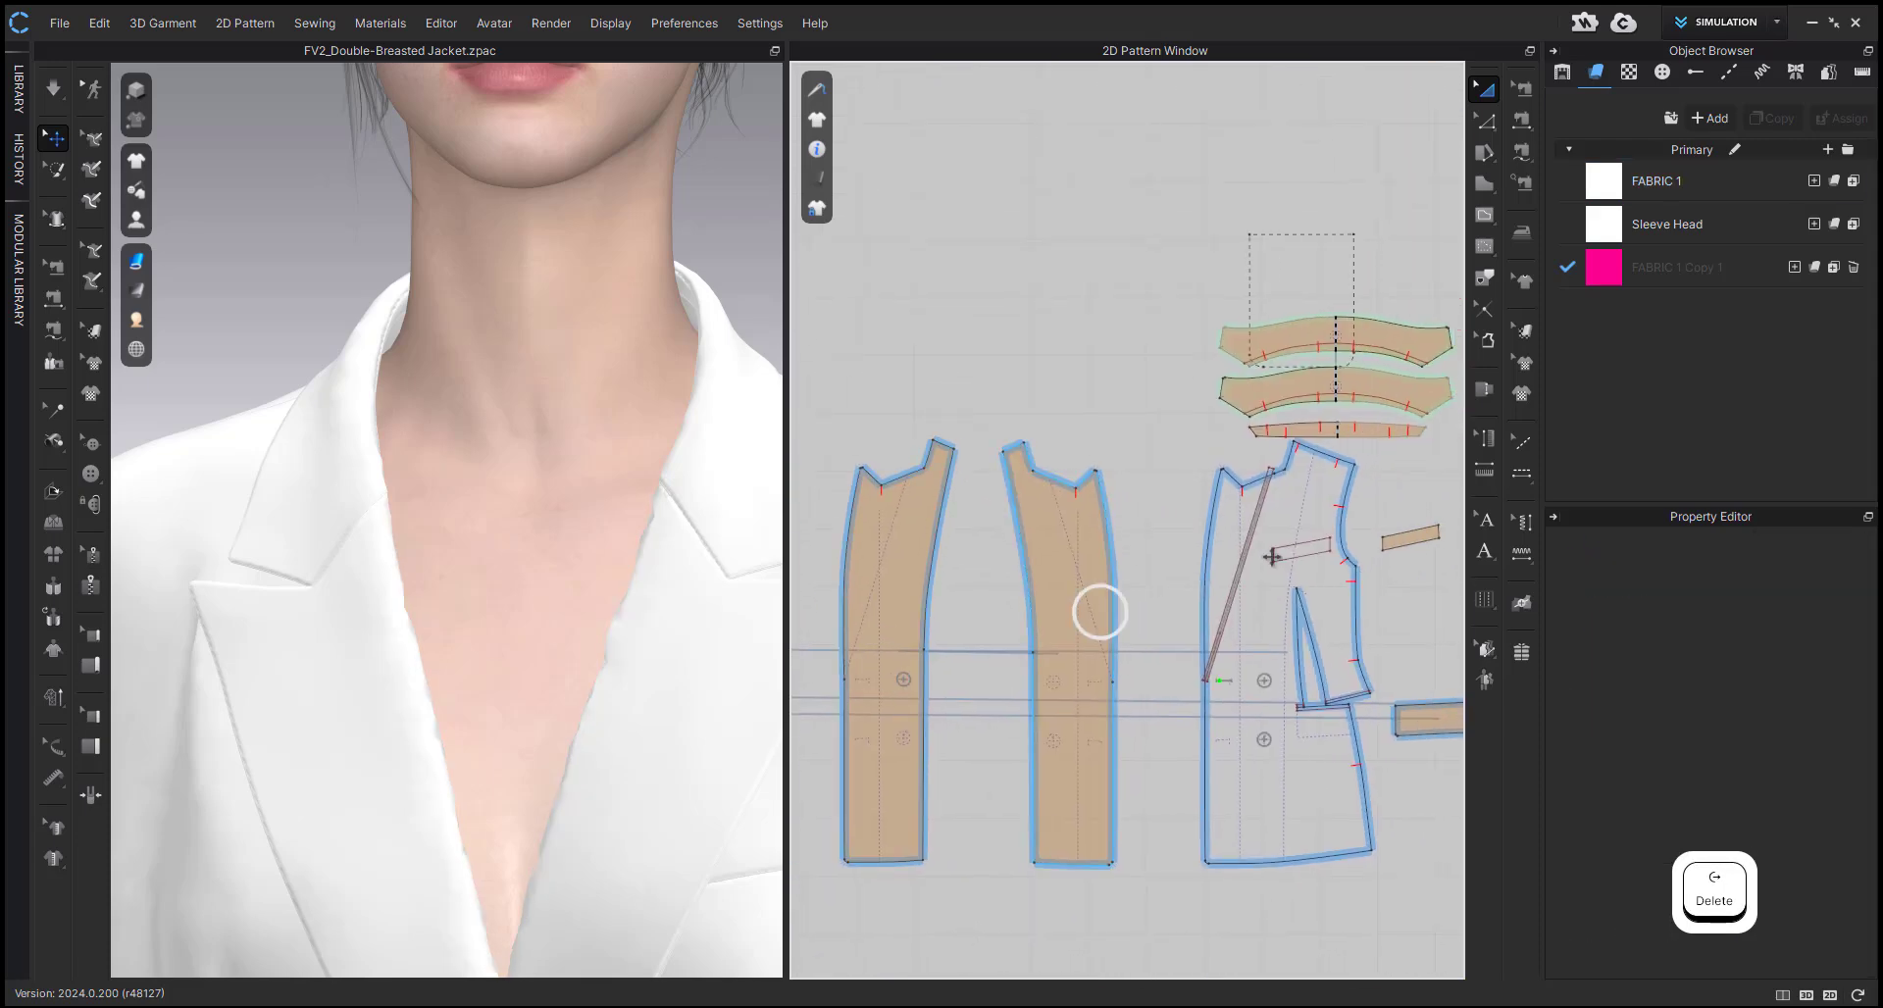
# - Delete the narrow roll-line strip and the short leftover line at its lower end from the front patterns
pyautogui.click(1138, 686)
pyautogui.press('Delete')
pyautogui.scroll(5, 1157, 558)
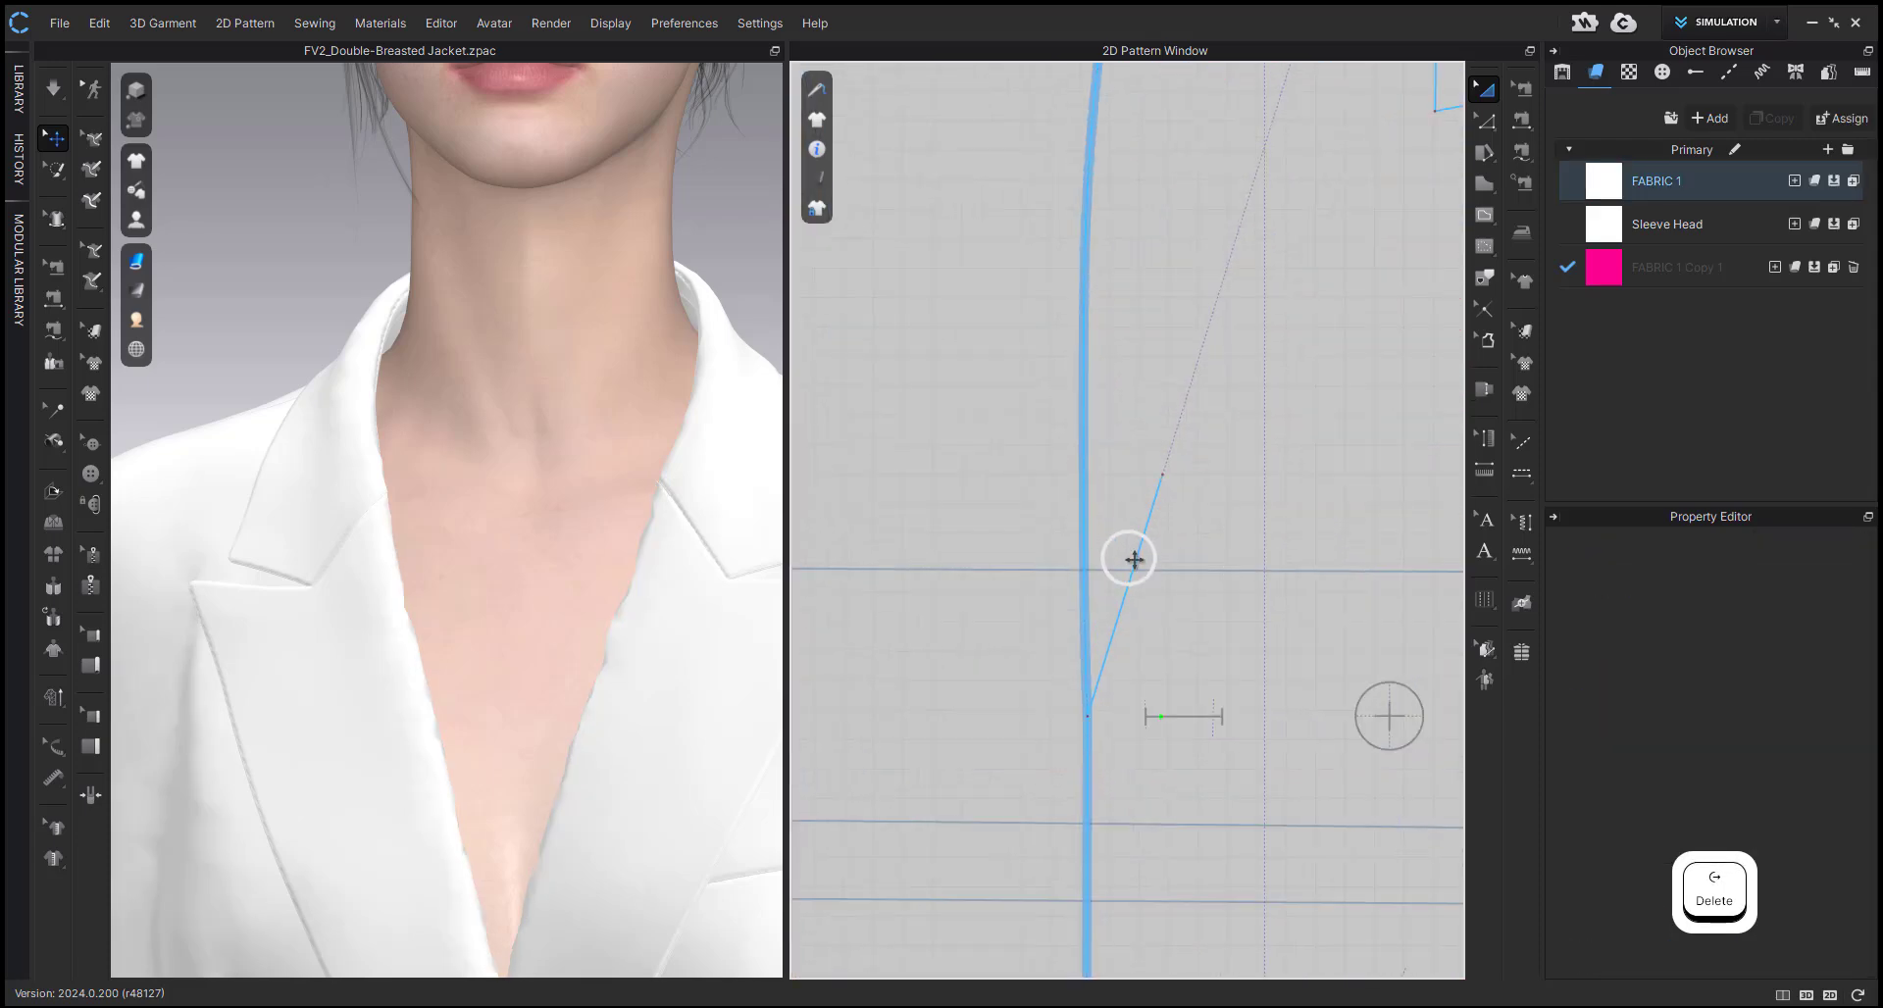
pyautogui.click(1138, 554)
pyautogui.press('Delete')
# - Simulate the garment without the roll-line strips and show the full avatar from the front
pyautogui.press('space')
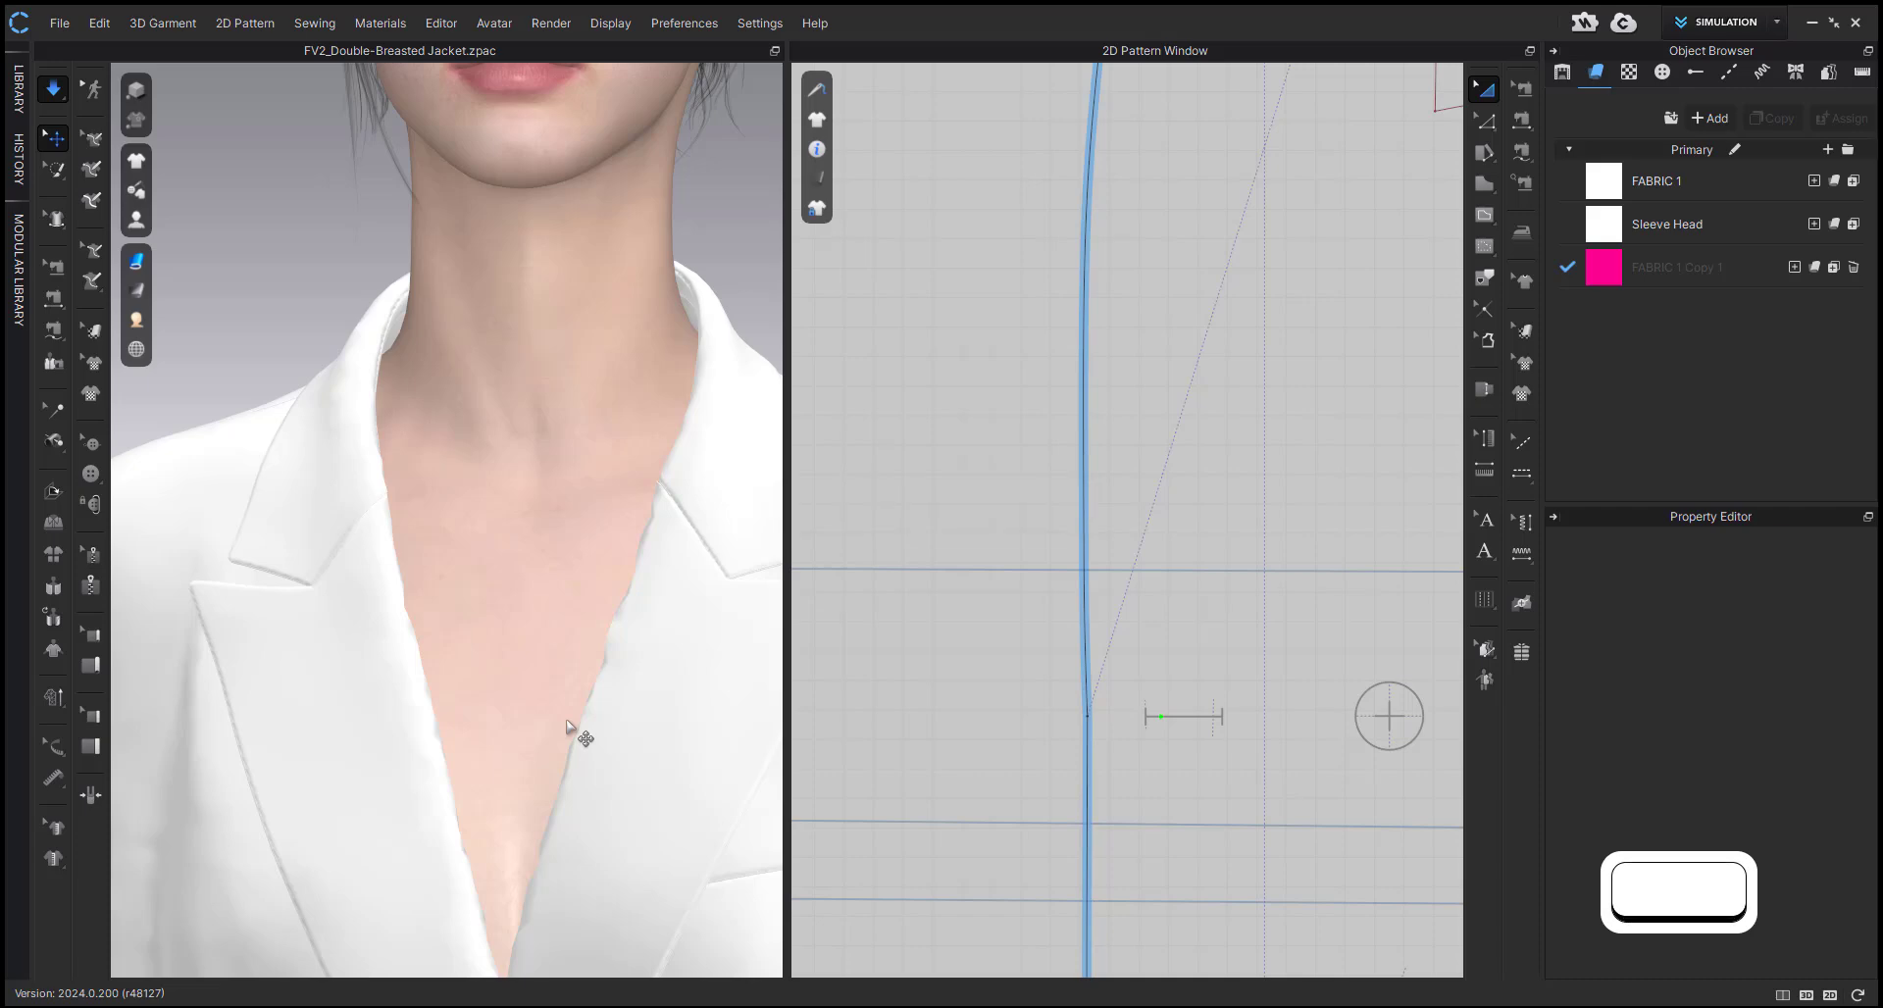
pyautogui.scroll(-2, 701, 711)
pyautogui.press('2')
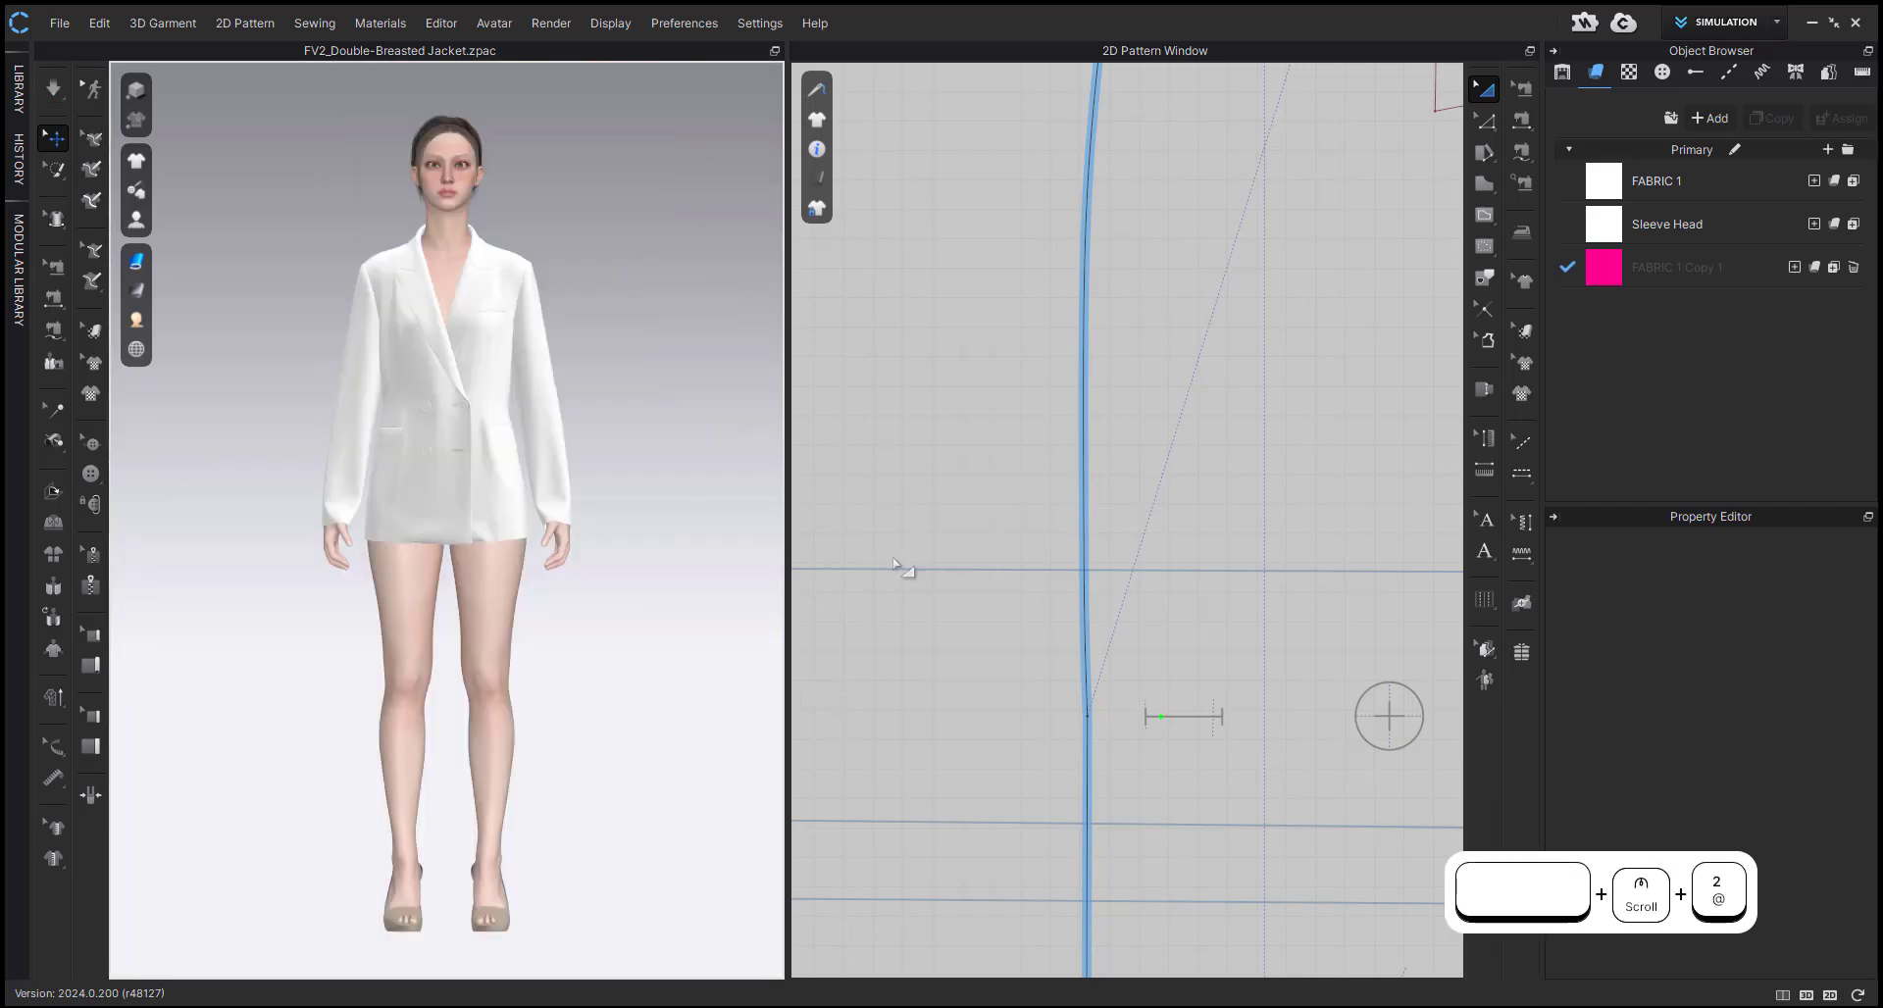
# - Set Particle Distance to 5 mm and Add'l Thickness - Collision to 0.5 for the front, facing, collar and back patterns
pyautogui.scroll(-8, 894, 562)
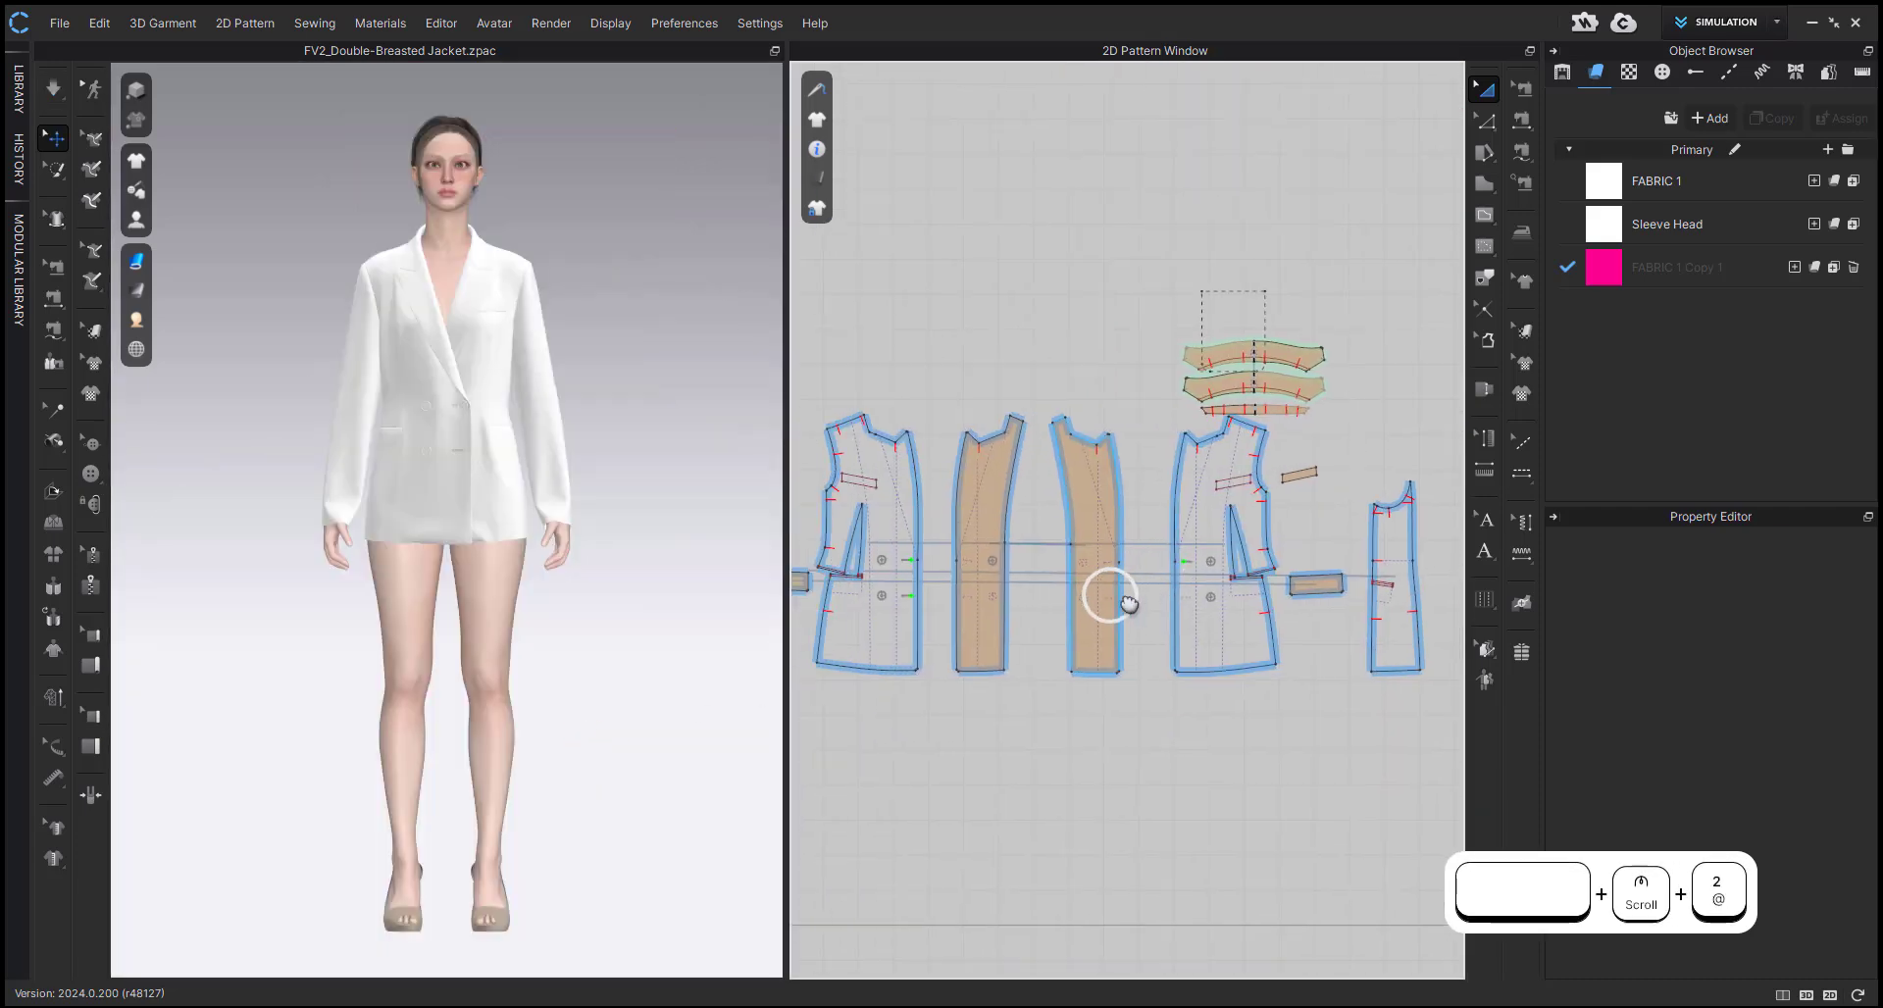
pyautogui.moveTo(1128, 601); pyautogui.dragTo(1171, 600, button='middle')
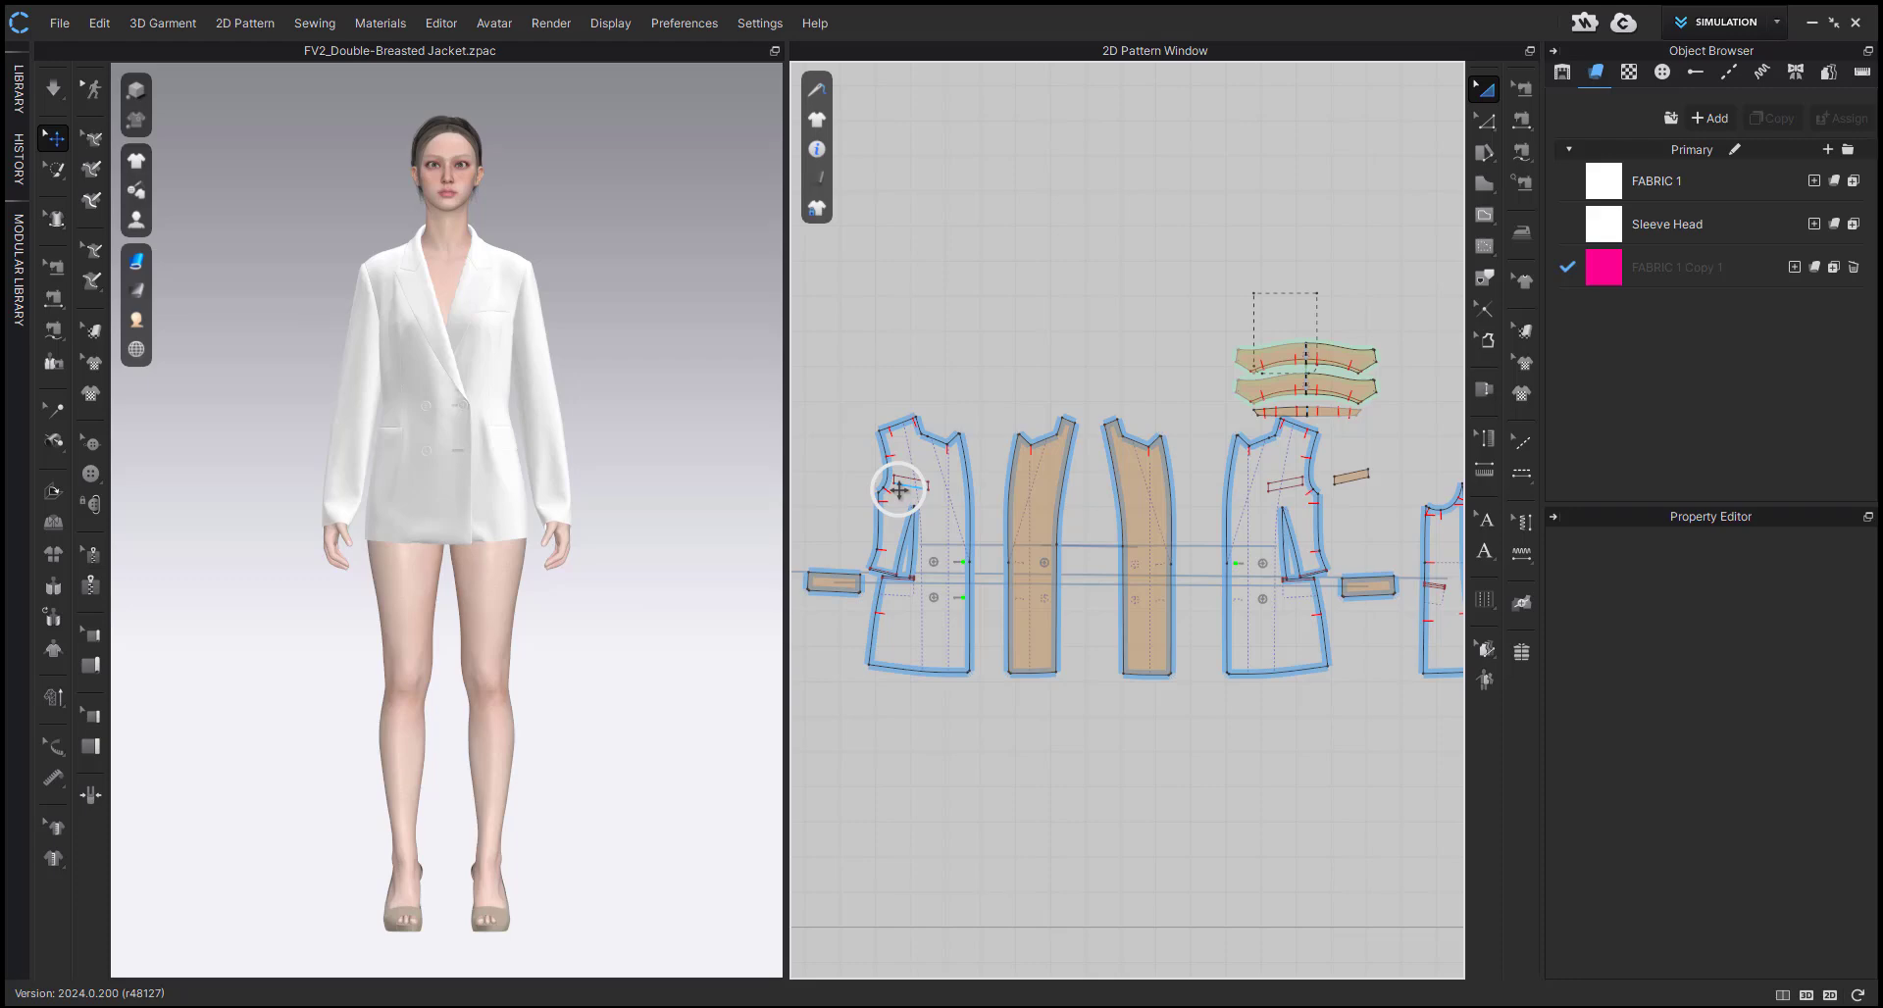
pyautogui.scroll(-2, 970, 627)
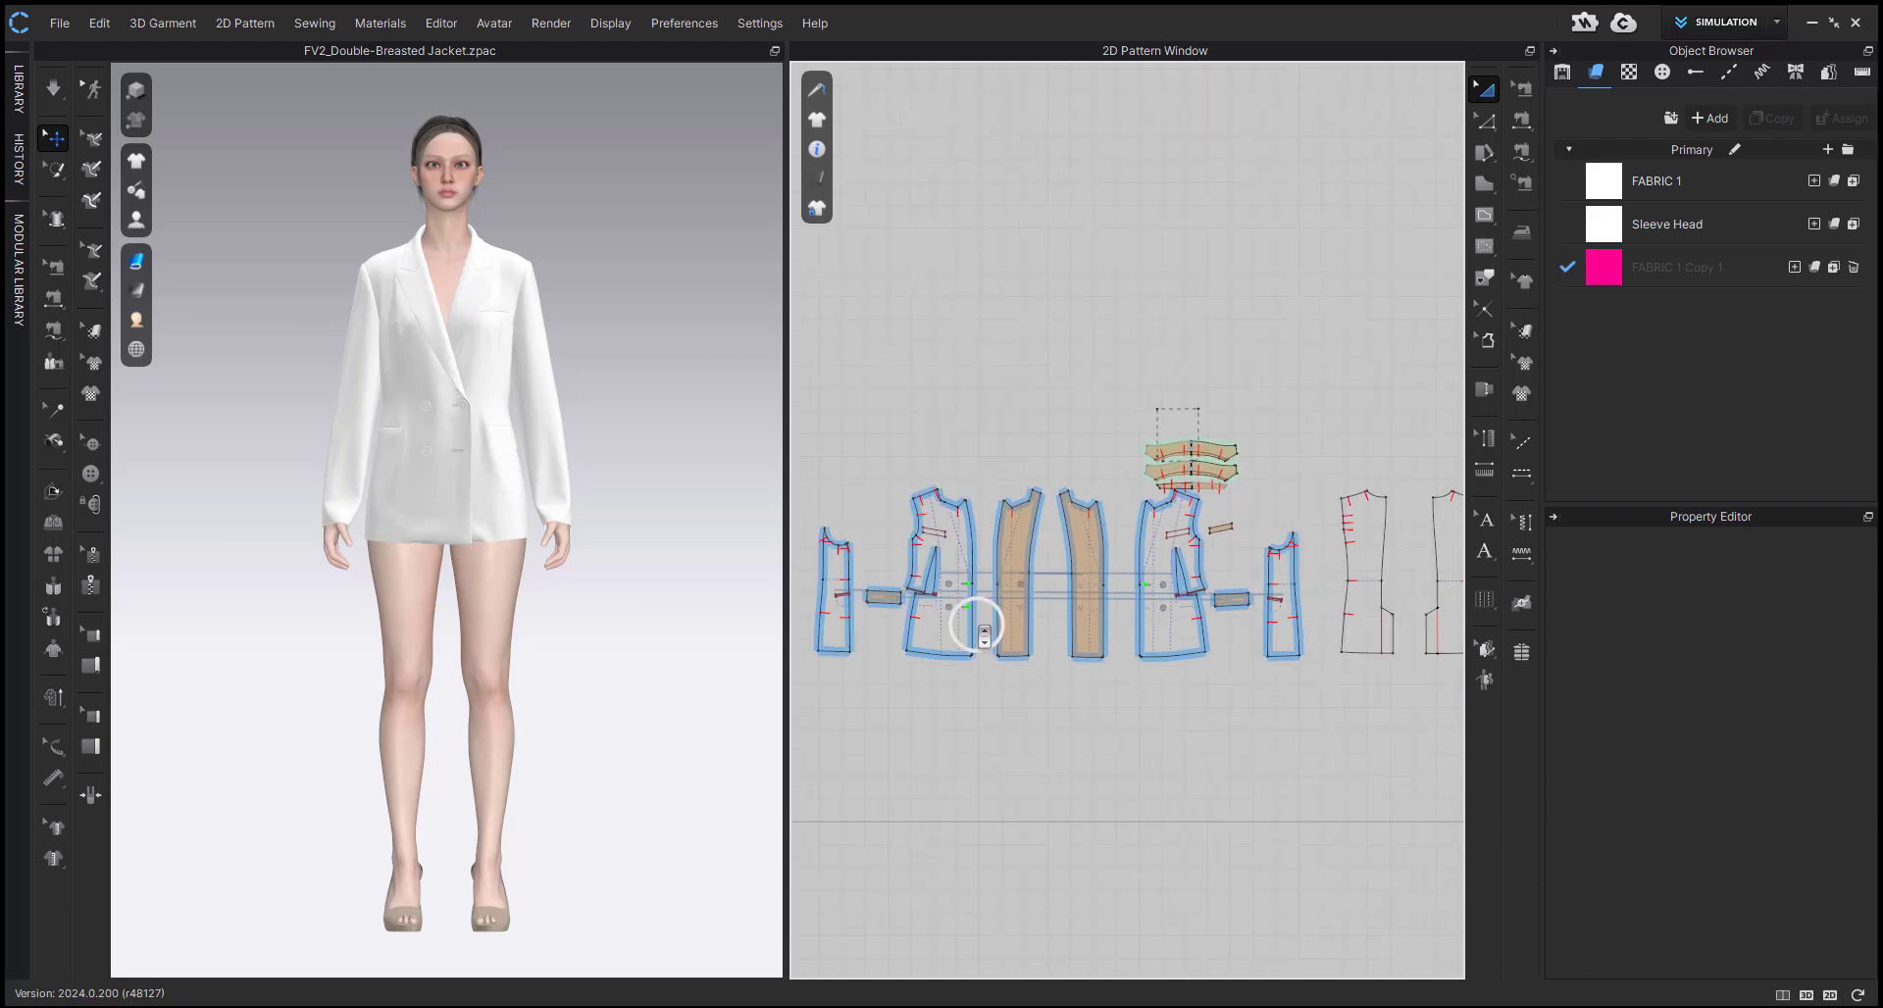
pyautogui.scroll(-2, 984, 632)
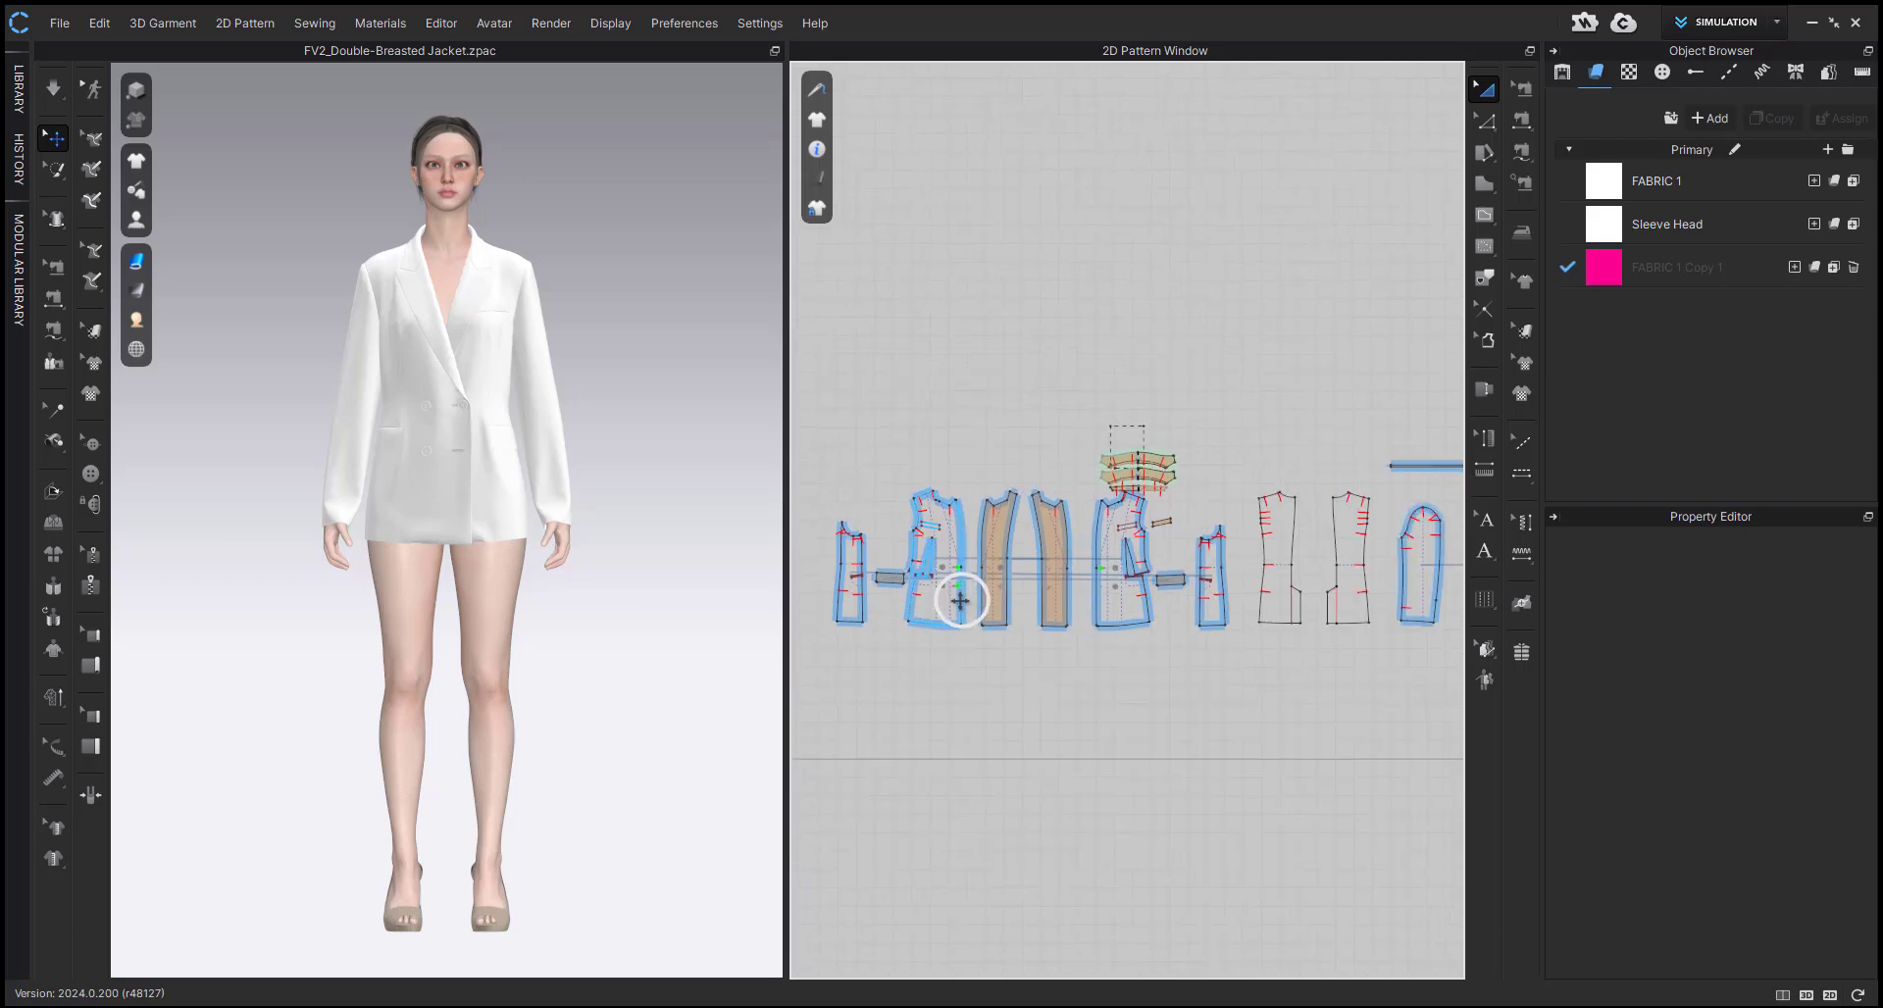
pyautogui.scroll(-1, 960, 600)
pyautogui.scroll(-1, 960, 600)
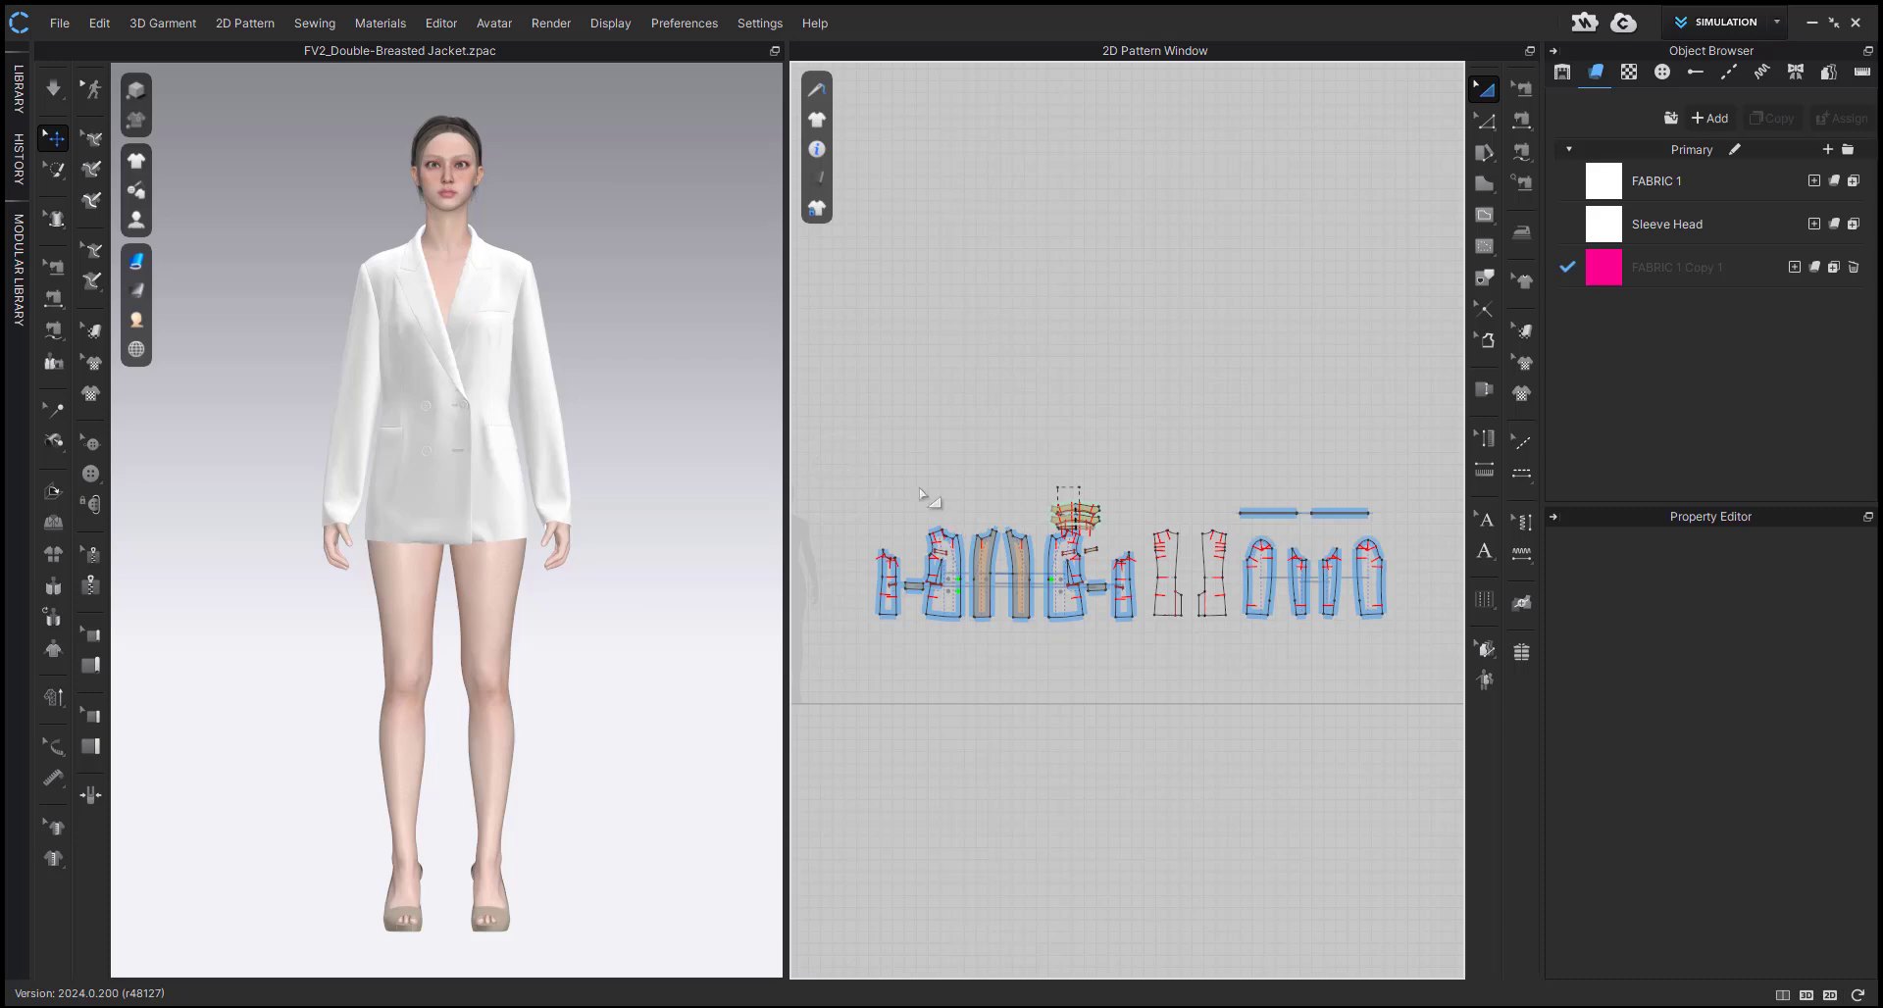
pyautogui.scroll(3, 1063, 630)
pyautogui.moveTo(922, 495); pyautogui.dragTo(1103, 647)
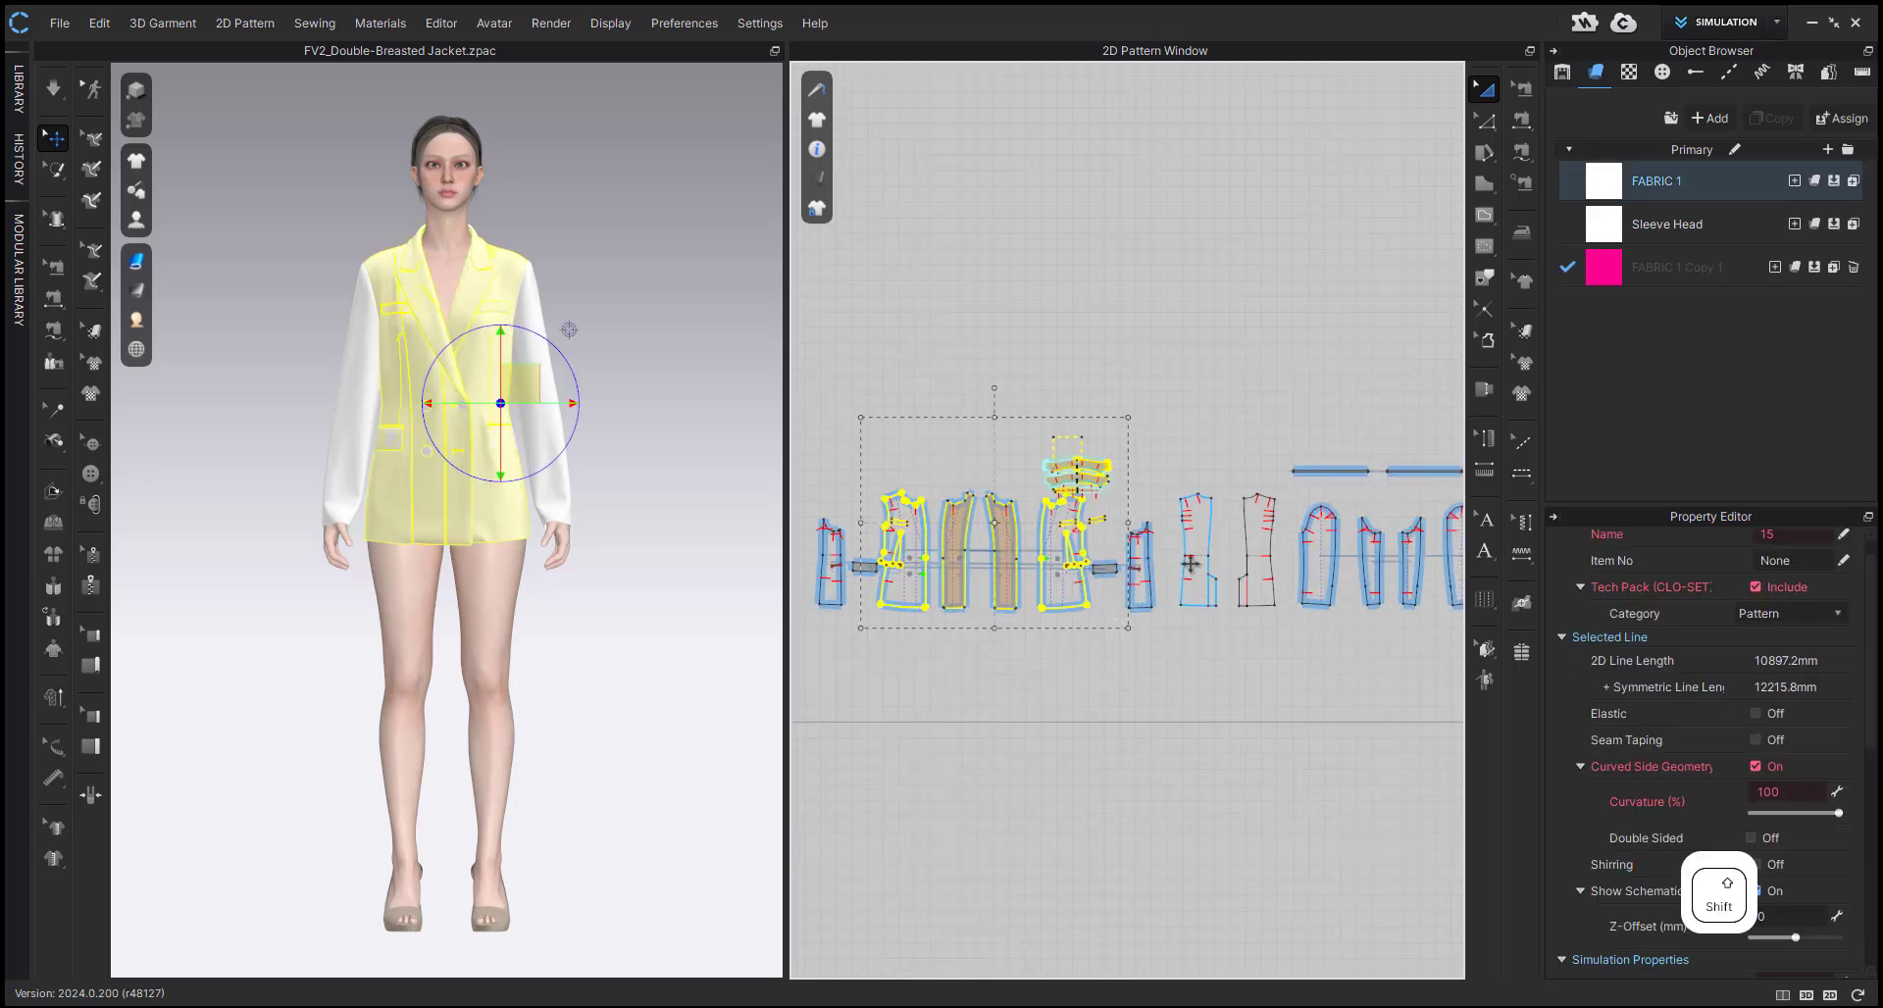
pyautogui.keyDown('shift'); pyautogui.click(1189, 563); pyautogui.keyUp('shift')
pyautogui.keyDown('shift'); pyautogui.click(1261, 550); pyautogui.keyUp('shift')
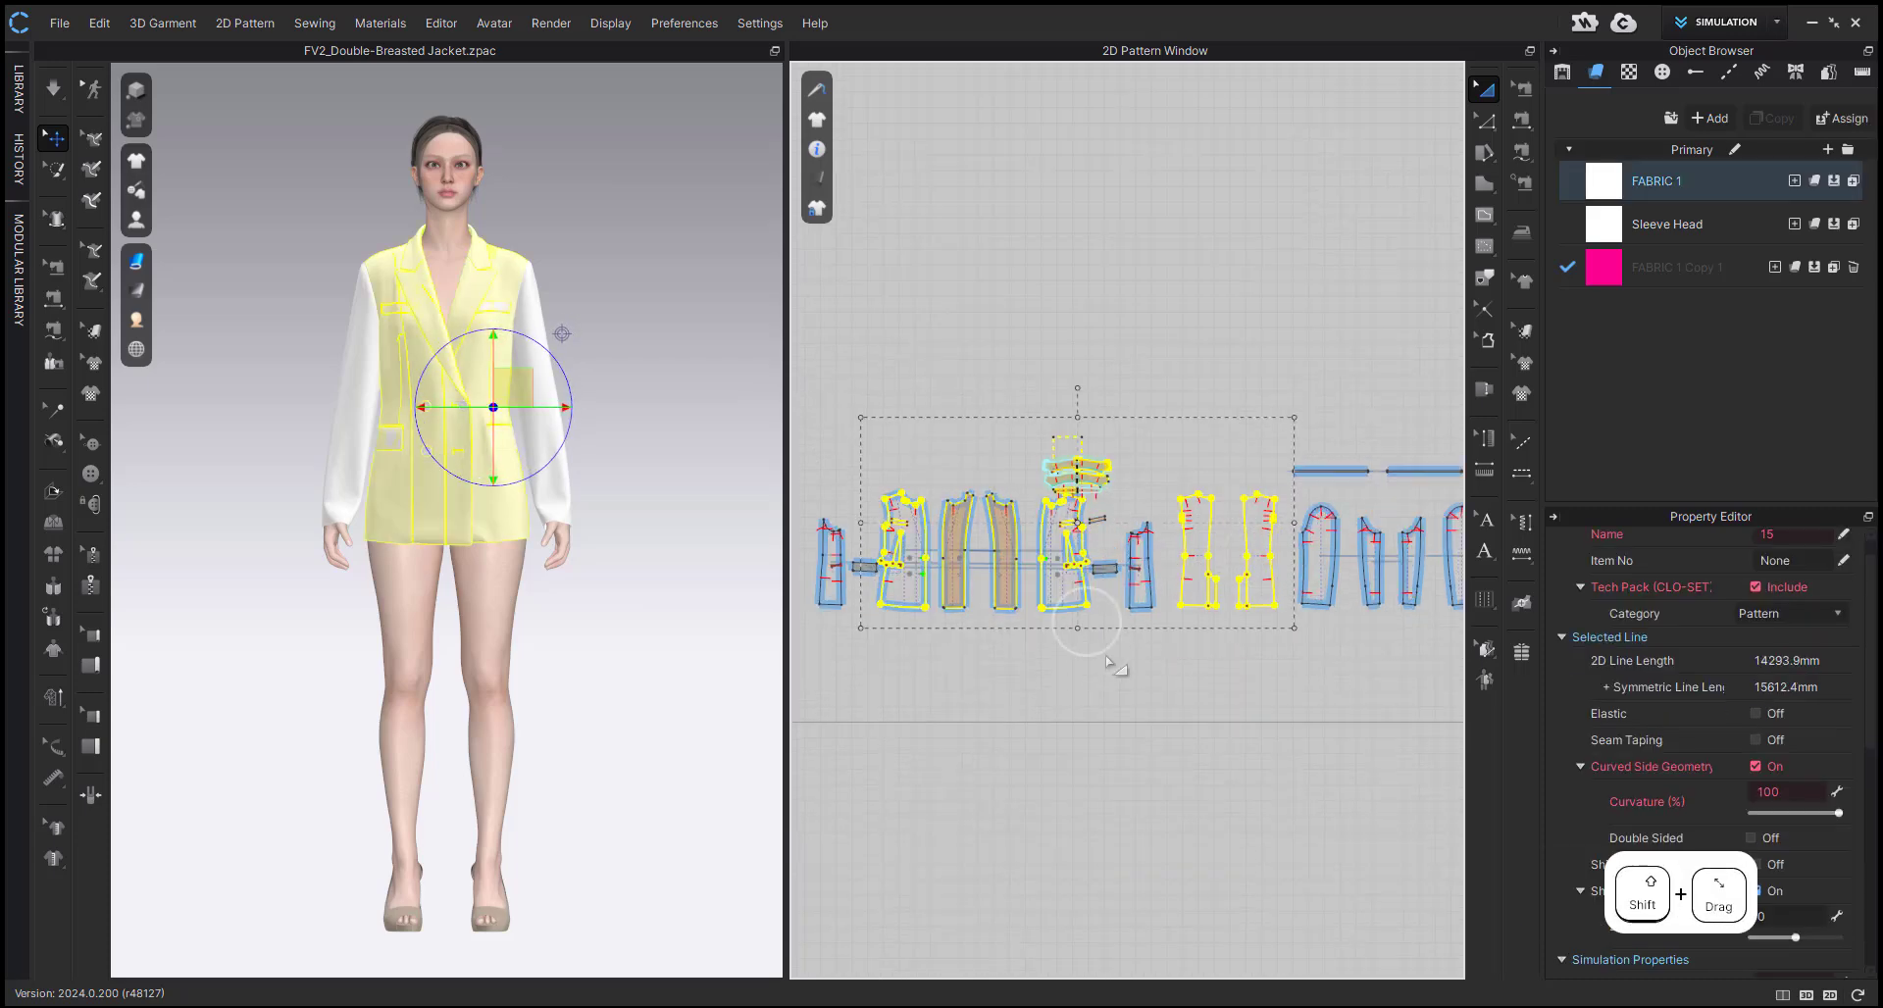
pyautogui.keyDown('shift'); pyautogui.click(1077, 435); pyautogui.keyUp('shift')
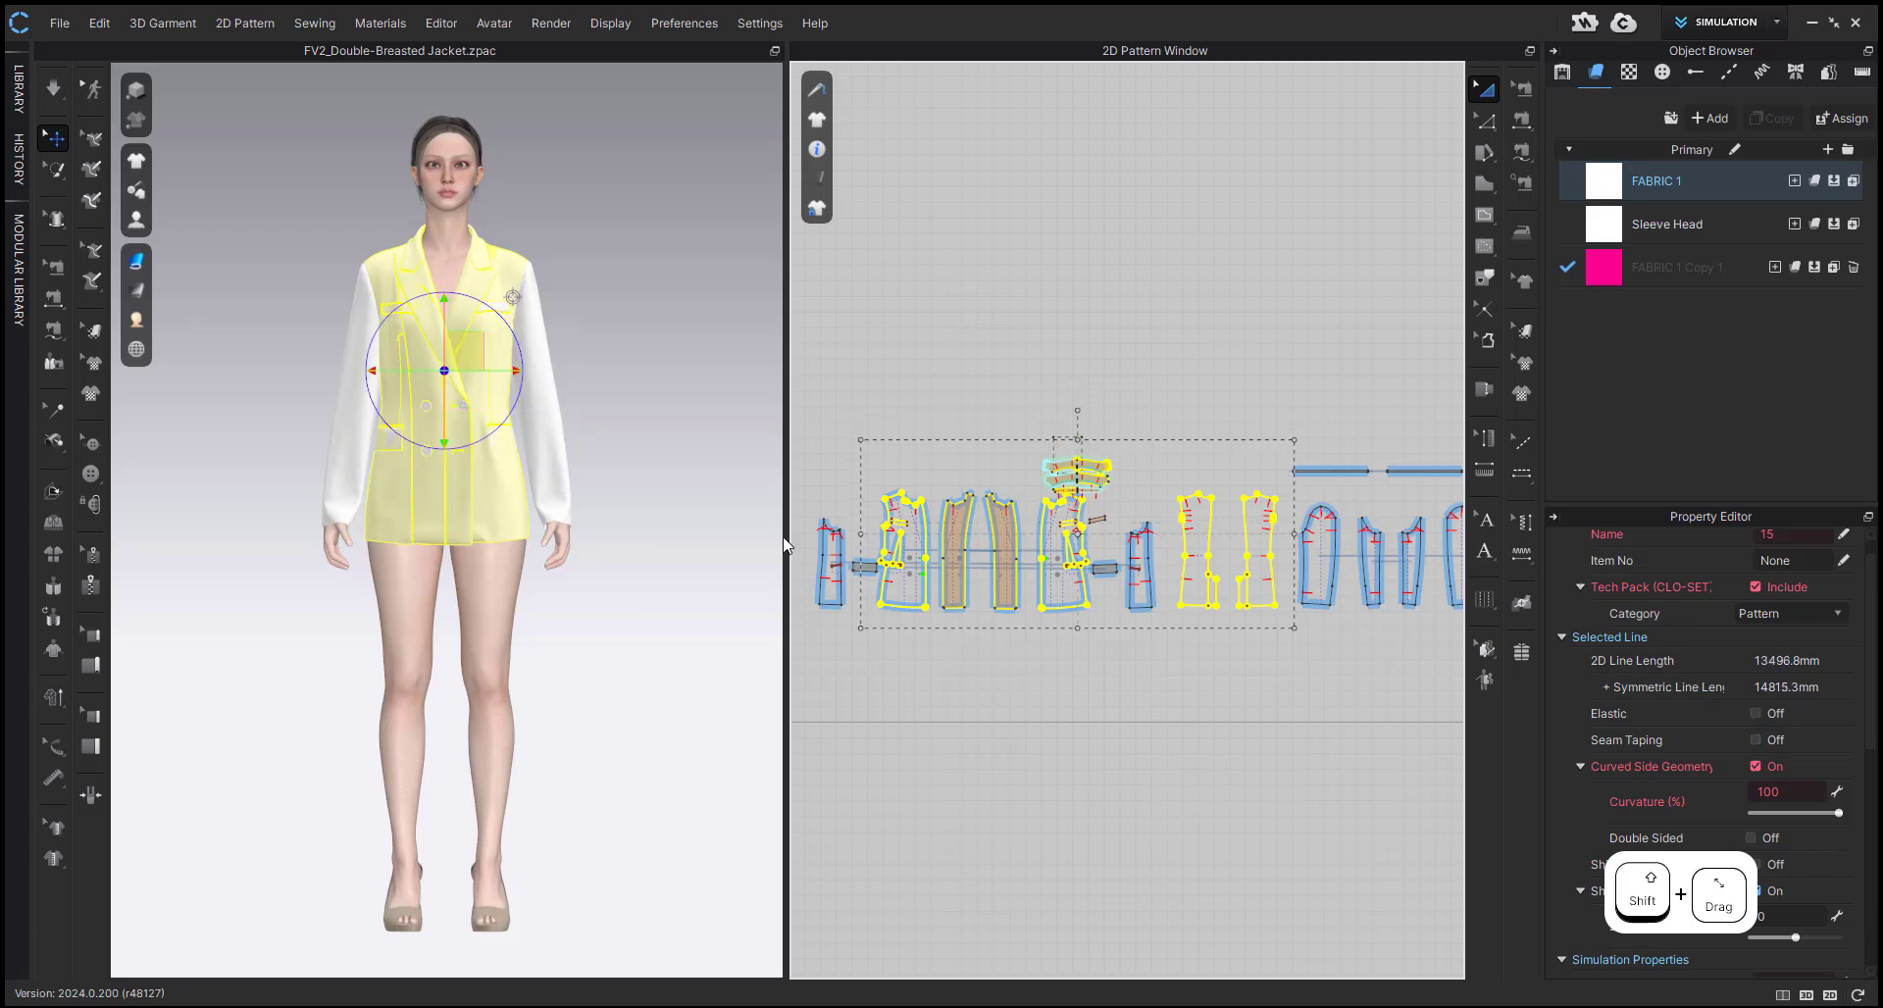
pyautogui.moveTo(564, 417); pyautogui.dragTo(583, 517, button='middle')
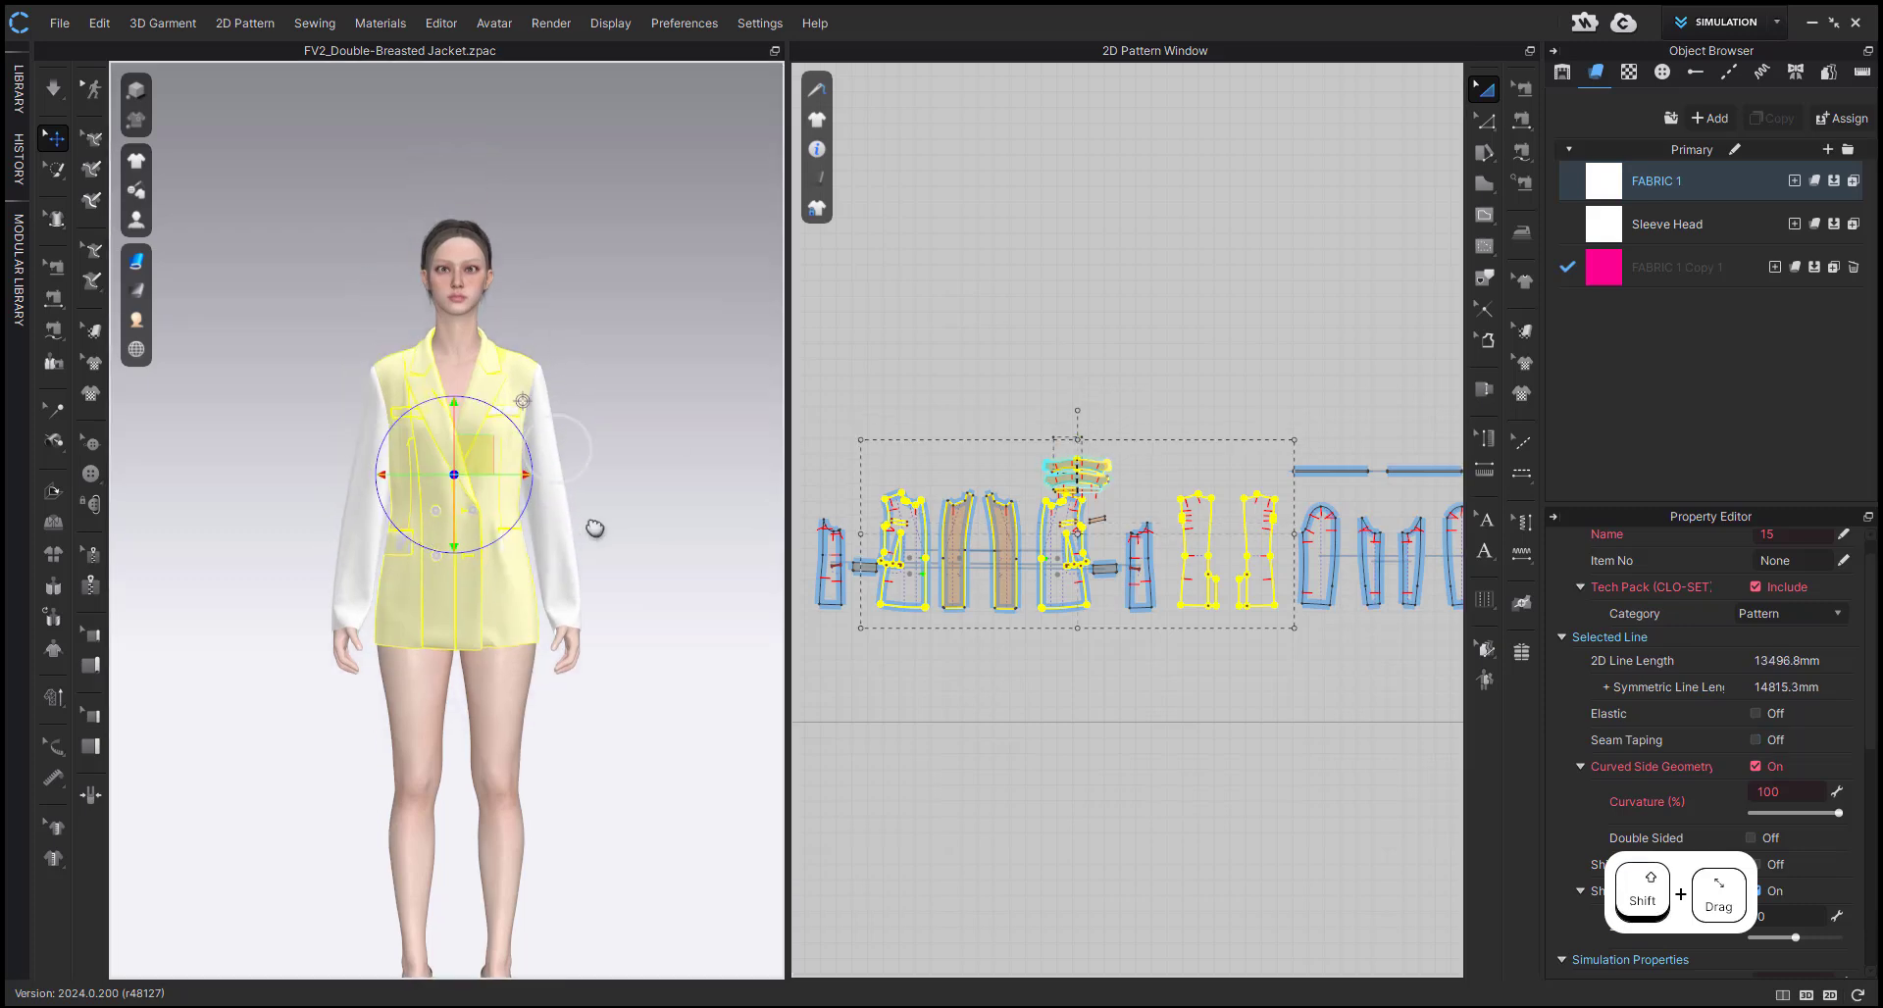
pyautogui.scroll(3, 583, 516)
pyautogui.moveTo(583, 517); pyautogui.dragTo(240, 448, button='right')
pyautogui.scroll(-4, 1745, 742)
pyautogui.scroll(-2, 1744, 741)
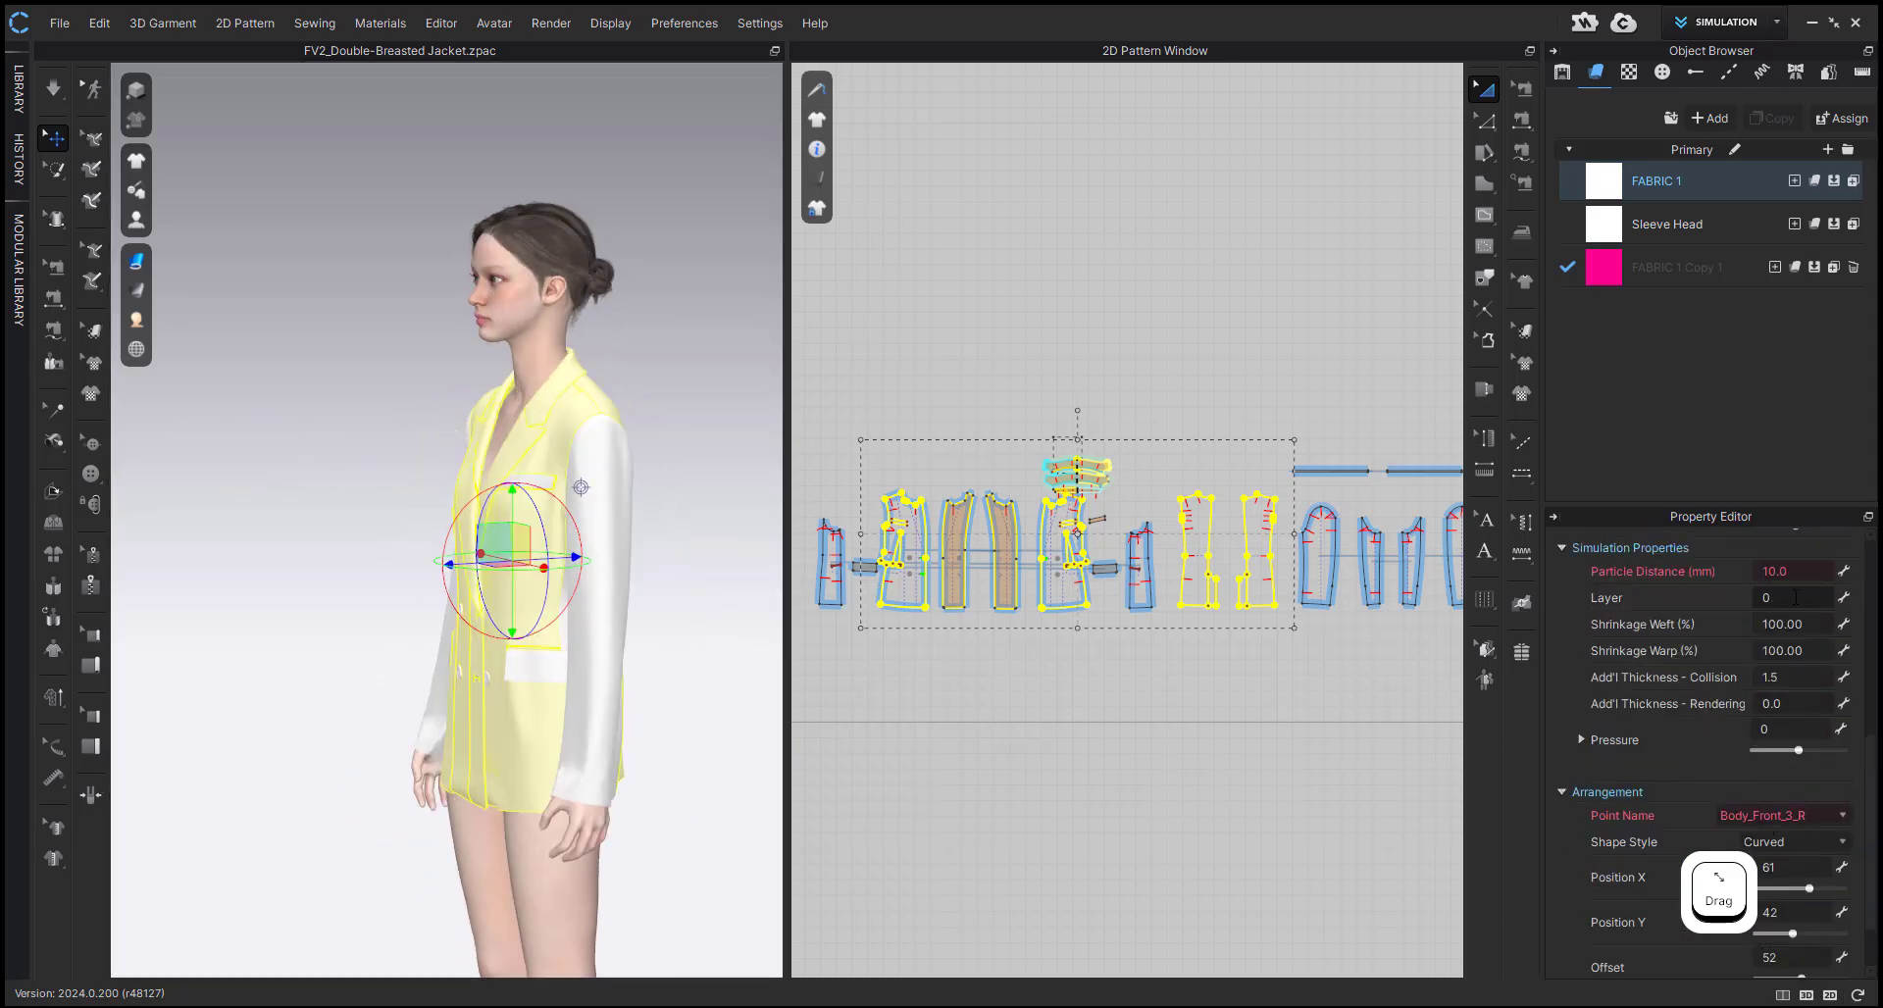
pyautogui.write('5')
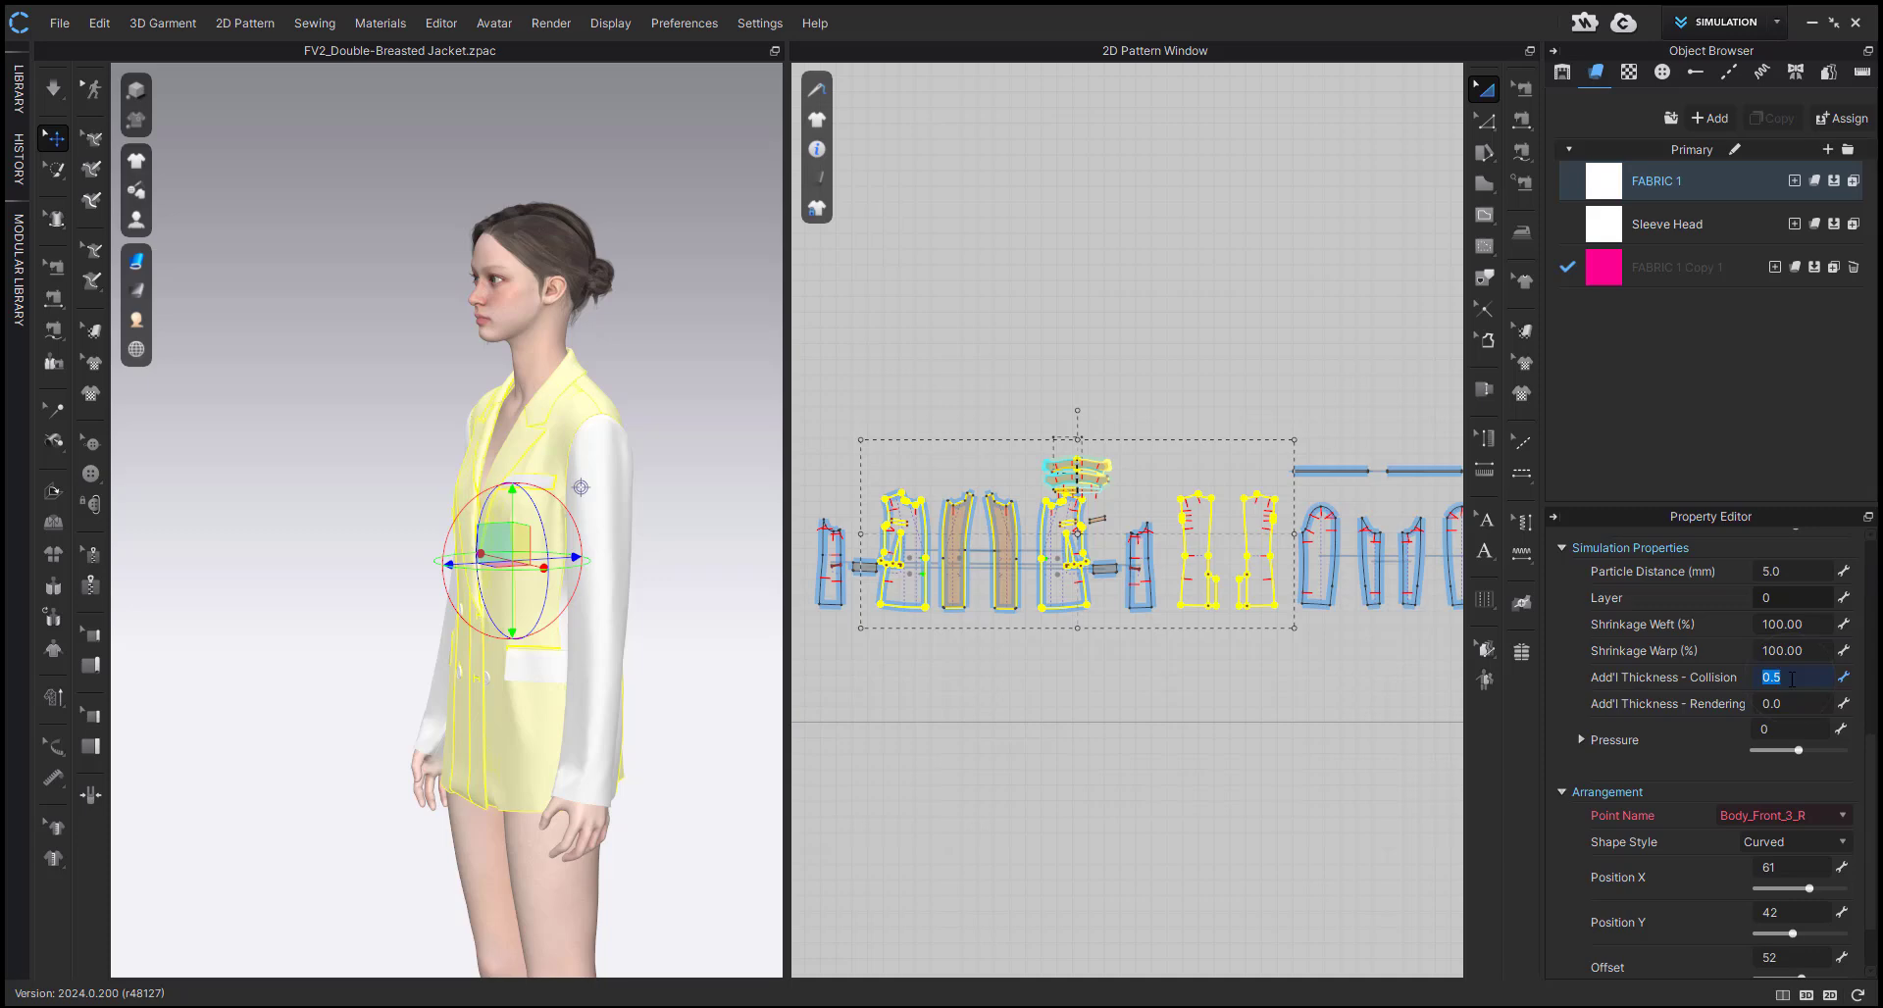
pyautogui.click(1038, 666)
# - Simulate the jacket with the refined mesh, keeping the collar and lapels in close view
pyautogui.scroll(5, 713, 361)
pyautogui.moveTo(701, 260); pyautogui.dragTo(588, 299, button='right')
pyautogui.scroll(3, 500, 303)
pyautogui.click(432, 376)
pyautogui.click(515, 544)
pyautogui.click(686, 265)
pyautogui.scroll(3, 575, 303)
pyautogui.press('space')
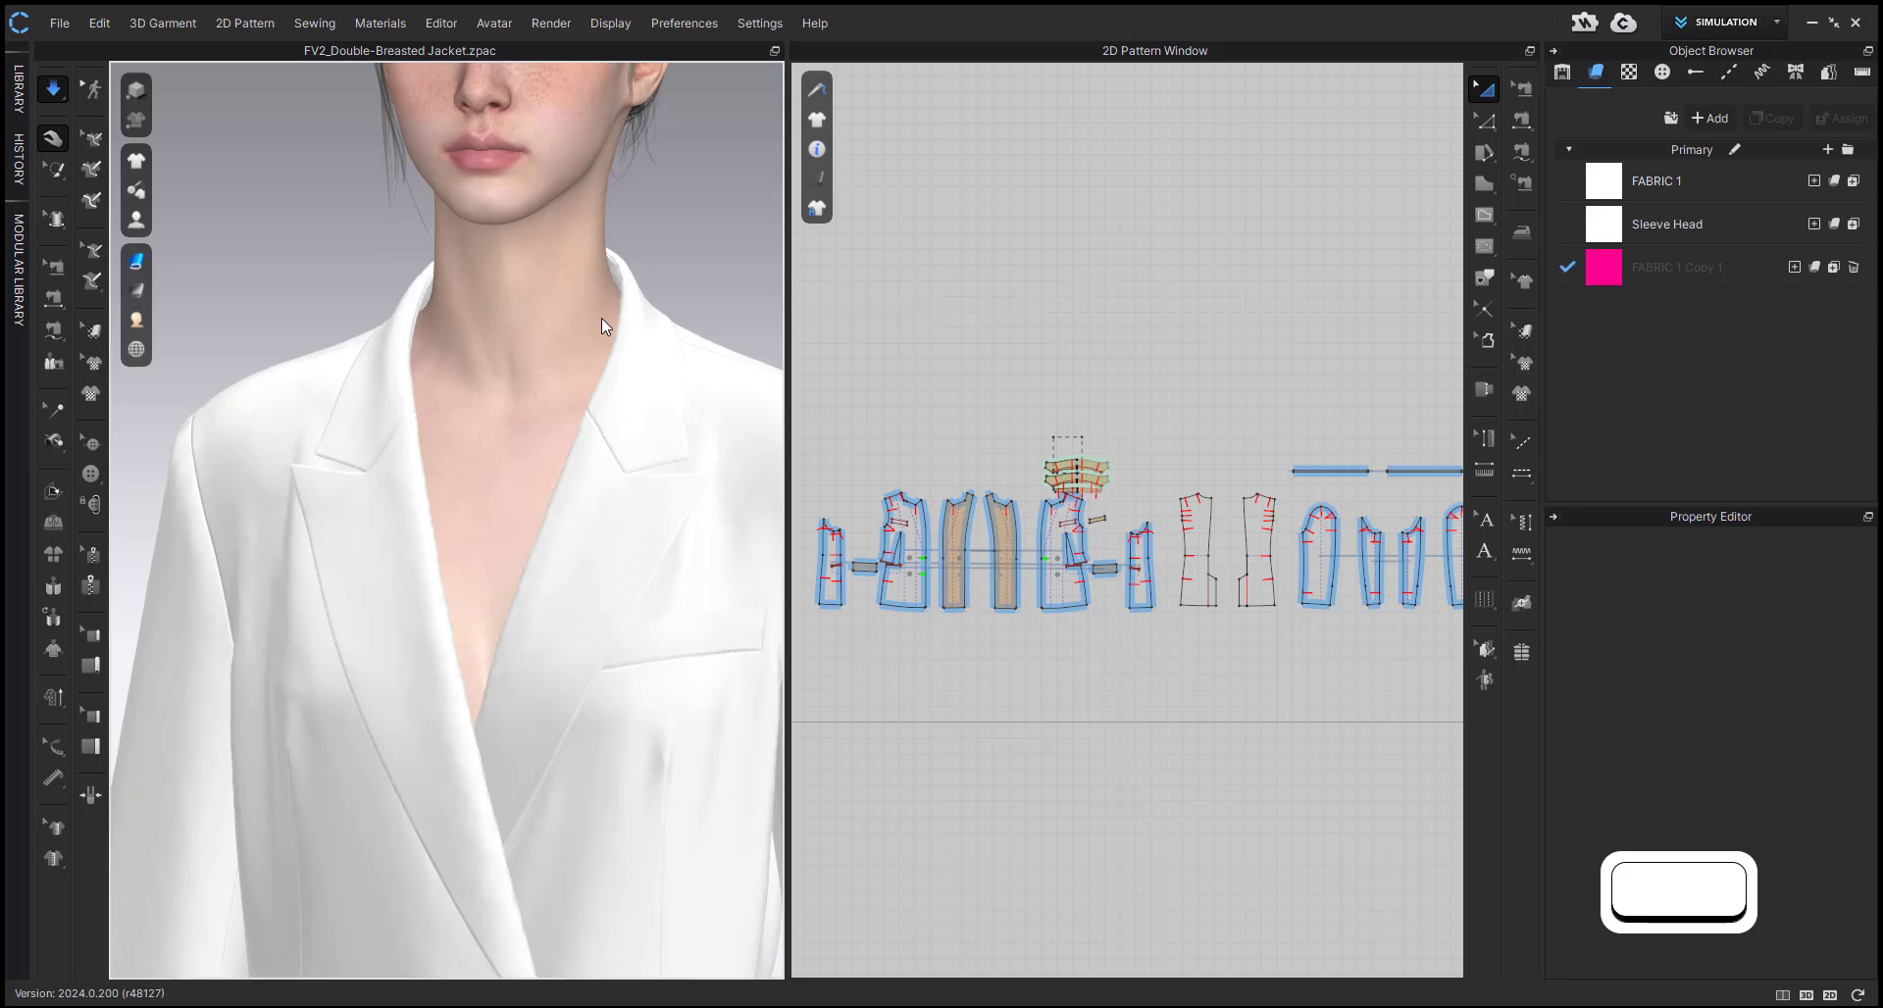
pyautogui.moveTo(588, 349)
pyautogui.mouseDown(button='right')
pyautogui.moveTo(625, 357)
pyautogui.moveTo(600, 343)
pyautogui.mouseUp(button='right')
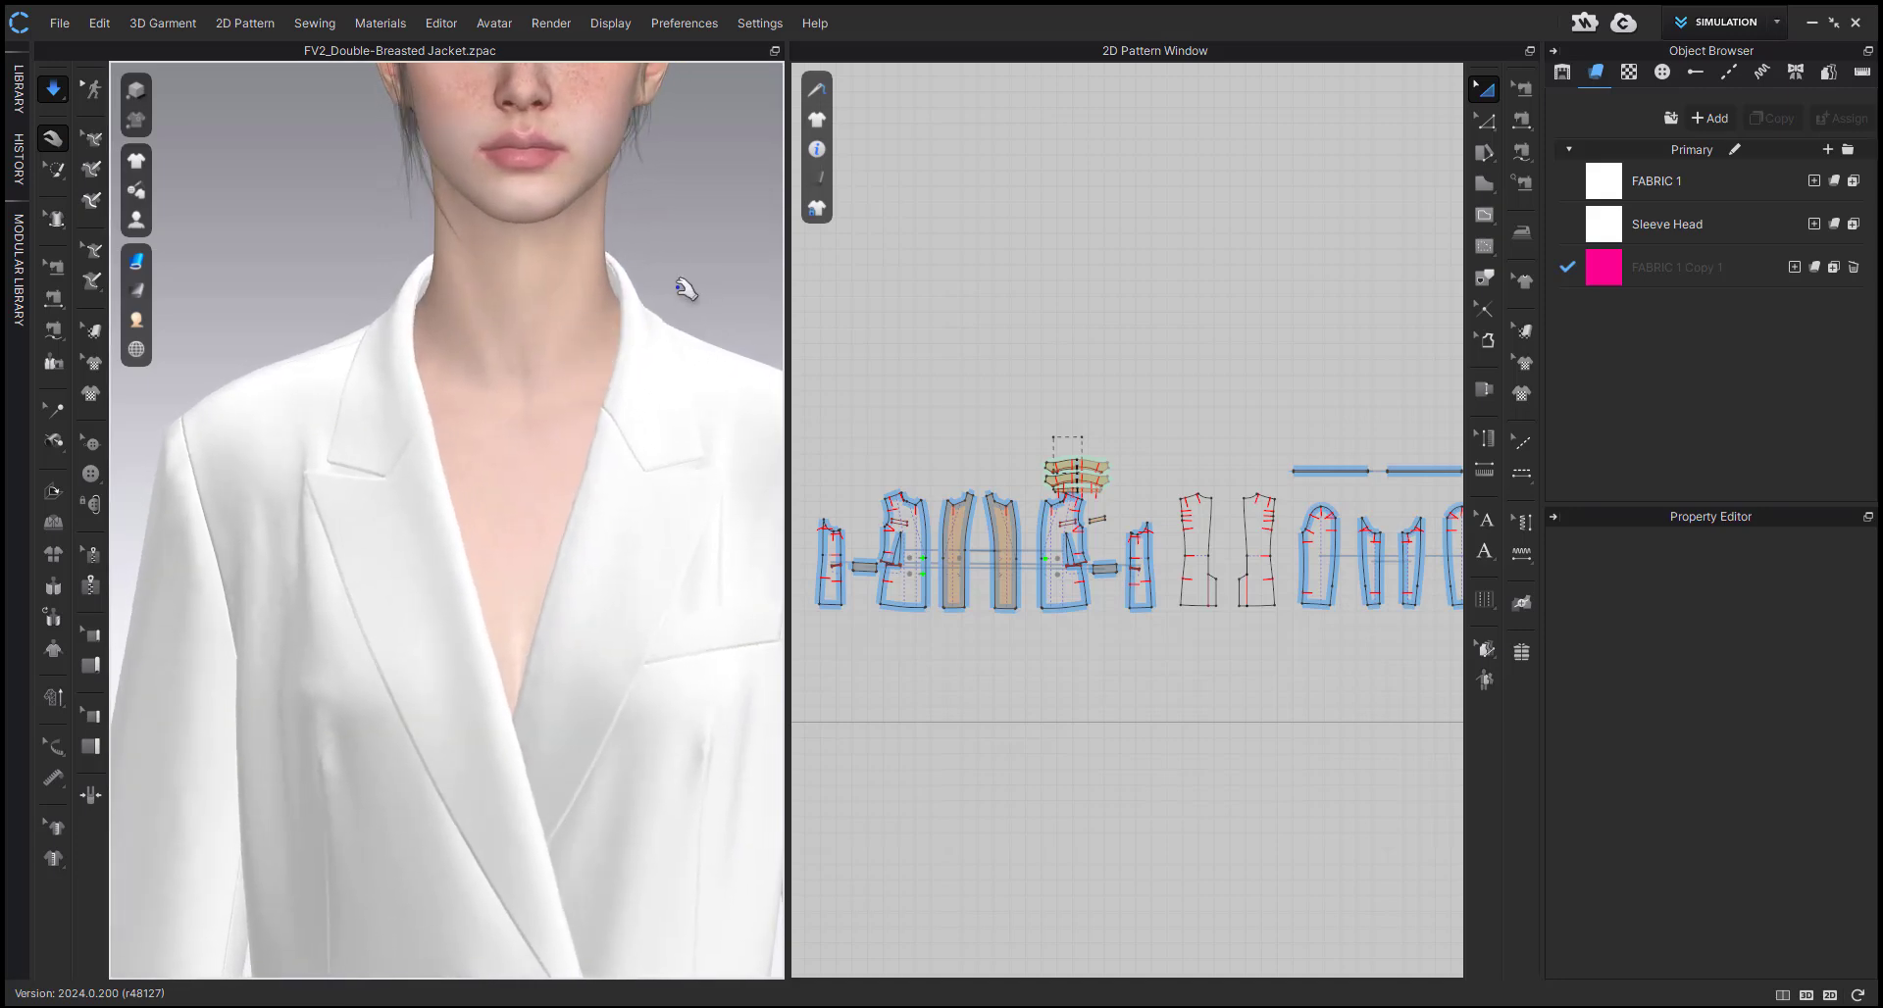
pyautogui.moveTo(685, 289)
pyautogui.mouseDown(button='right')
pyautogui.moveTo(575, 353)
pyautogui.moveTo(504, 462)
pyautogui.moveTo(700, 305)
pyautogui.mouseUp(button='right')
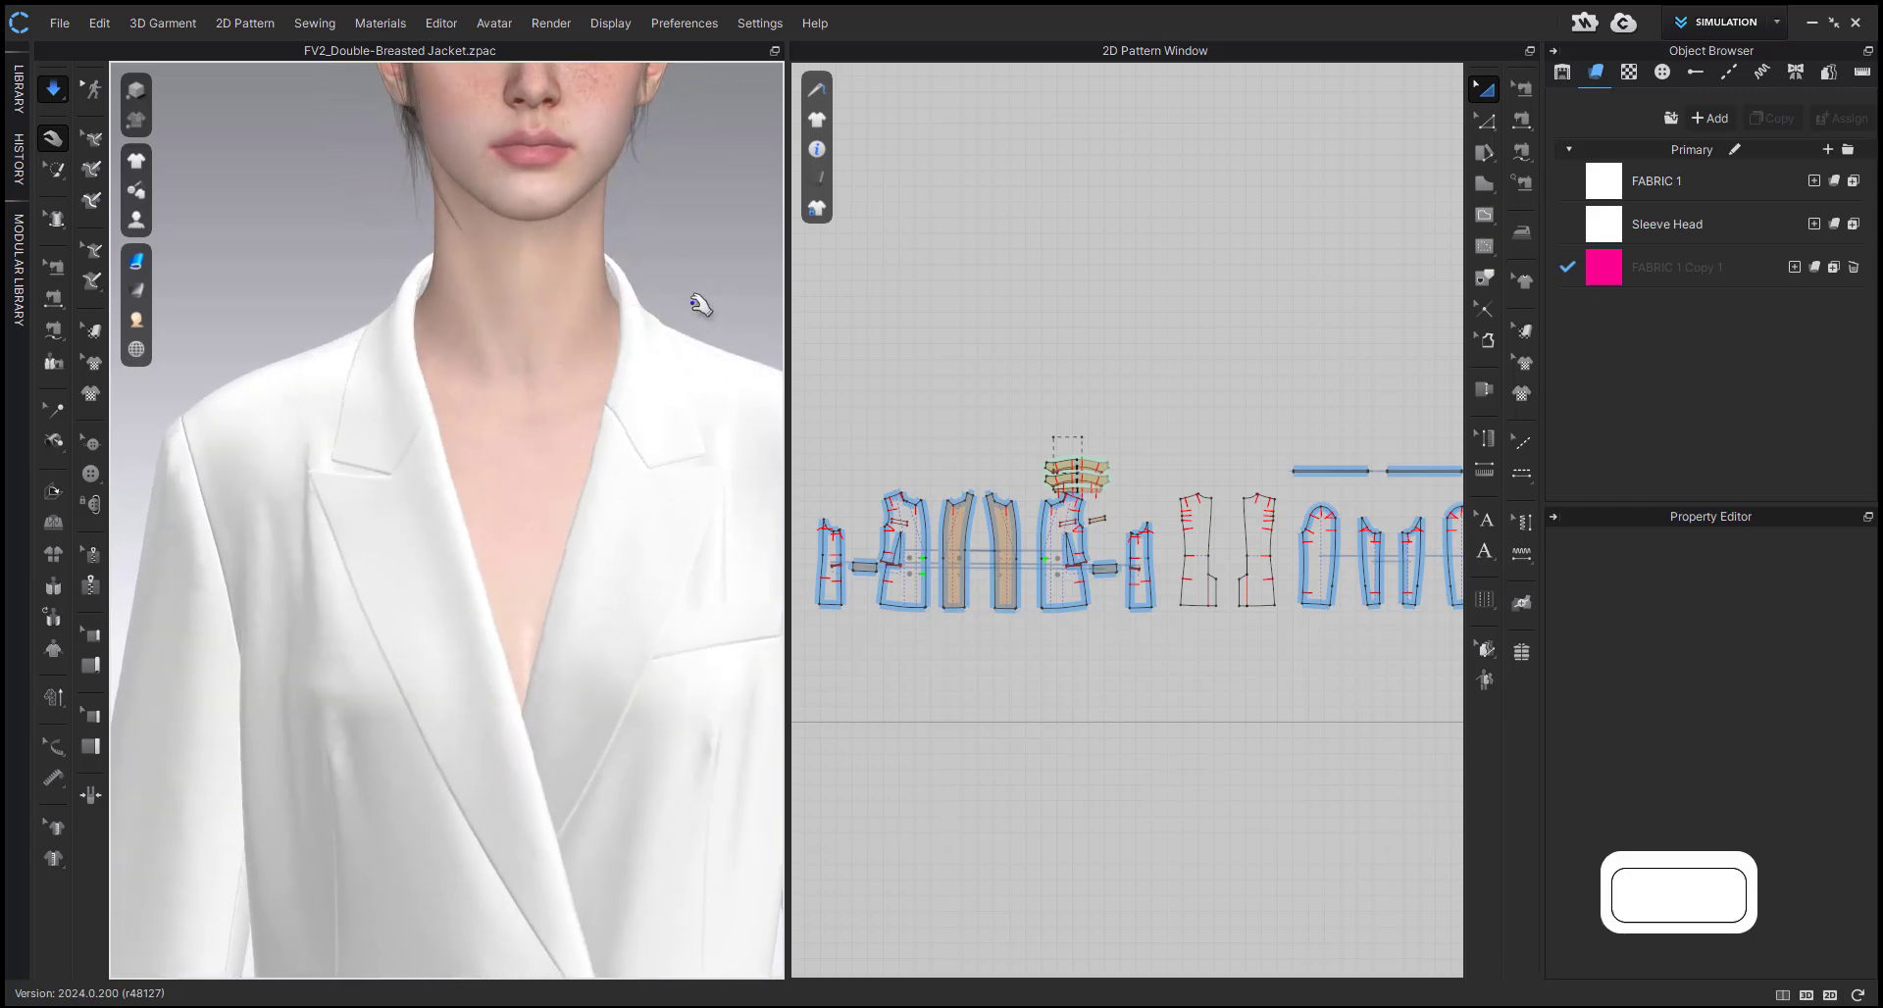
# - Stop the simulation, hide the avatar and show the jacket's collar area from the front
pyautogui.hotkey('shift', 'a')
pyautogui.press('2')
pyautogui.scroll(5, 534, 530)
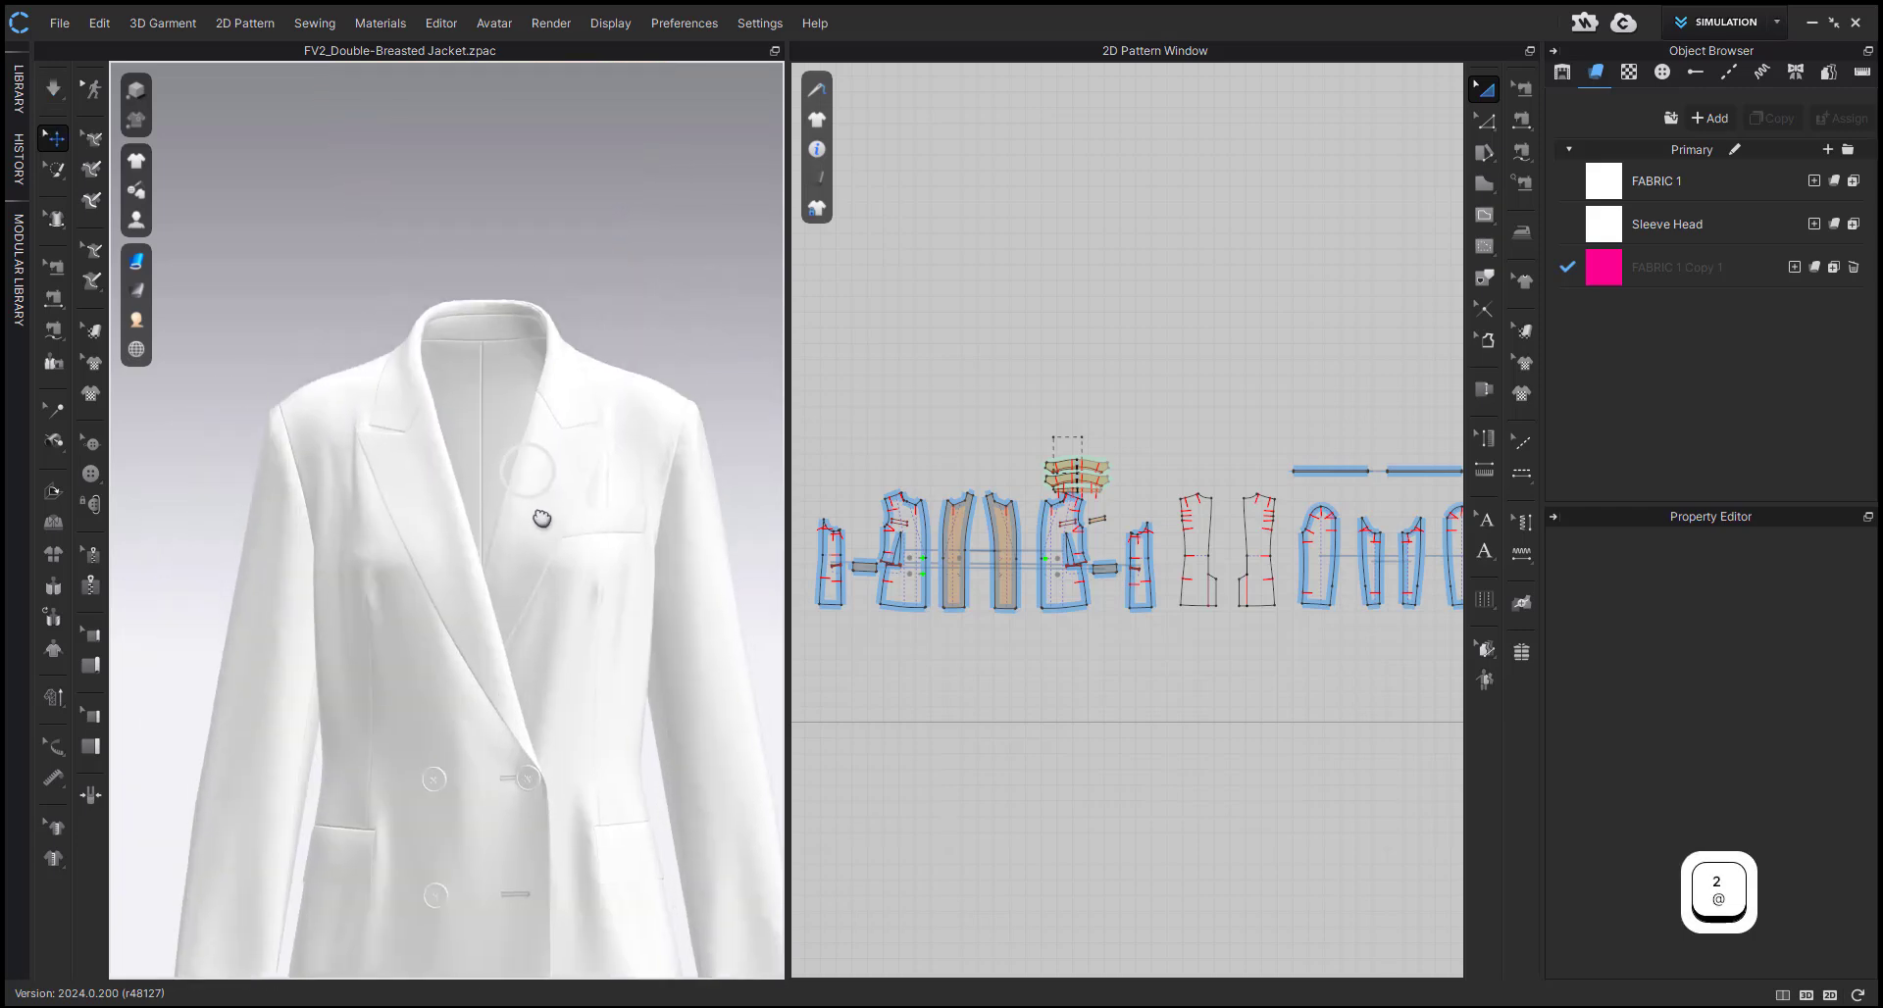
pyautogui.scroll(3, 534, 518)
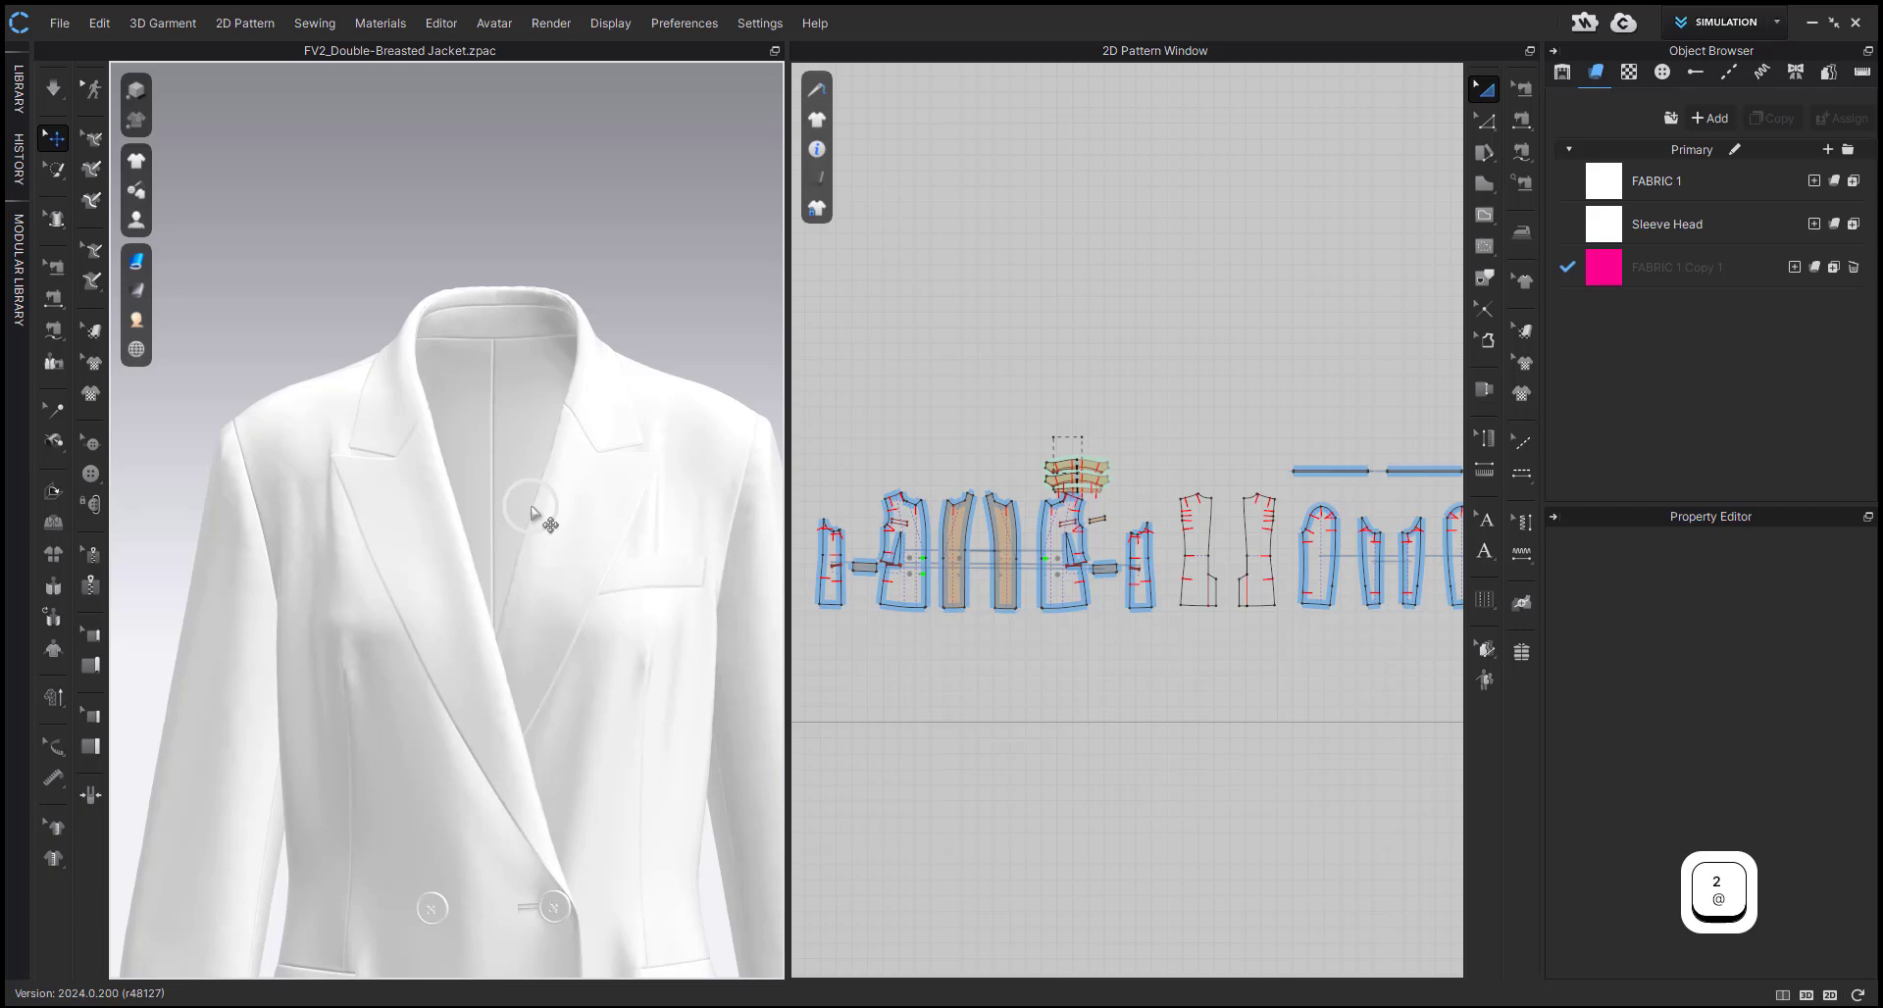
# - Examine the upper collar and the facing's lapel roll up close from several angles in 3D
pyautogui.moveTo(531, 513)
pyautogui.mouseDown(button='right')
pyautogui.moveTo(189, 529)
pyautogui.moveTo(588, 537)
pyautogui.moveTo(467, 558)
pyautogui.moveTo(408, 433)
pyautogui.moveTo(533, 559)
pyautogui.moveTo(508, 487)
pyautogui.mouseUp(button='right')
pyautogui.moveTo(508, 488); pyautogui.dragTo(615, 249, button='middle')
pyautogui.click(397, 416)
pyautogui.moveTo(379, 420); pyautogui.dragTo(421, 373, button='right')
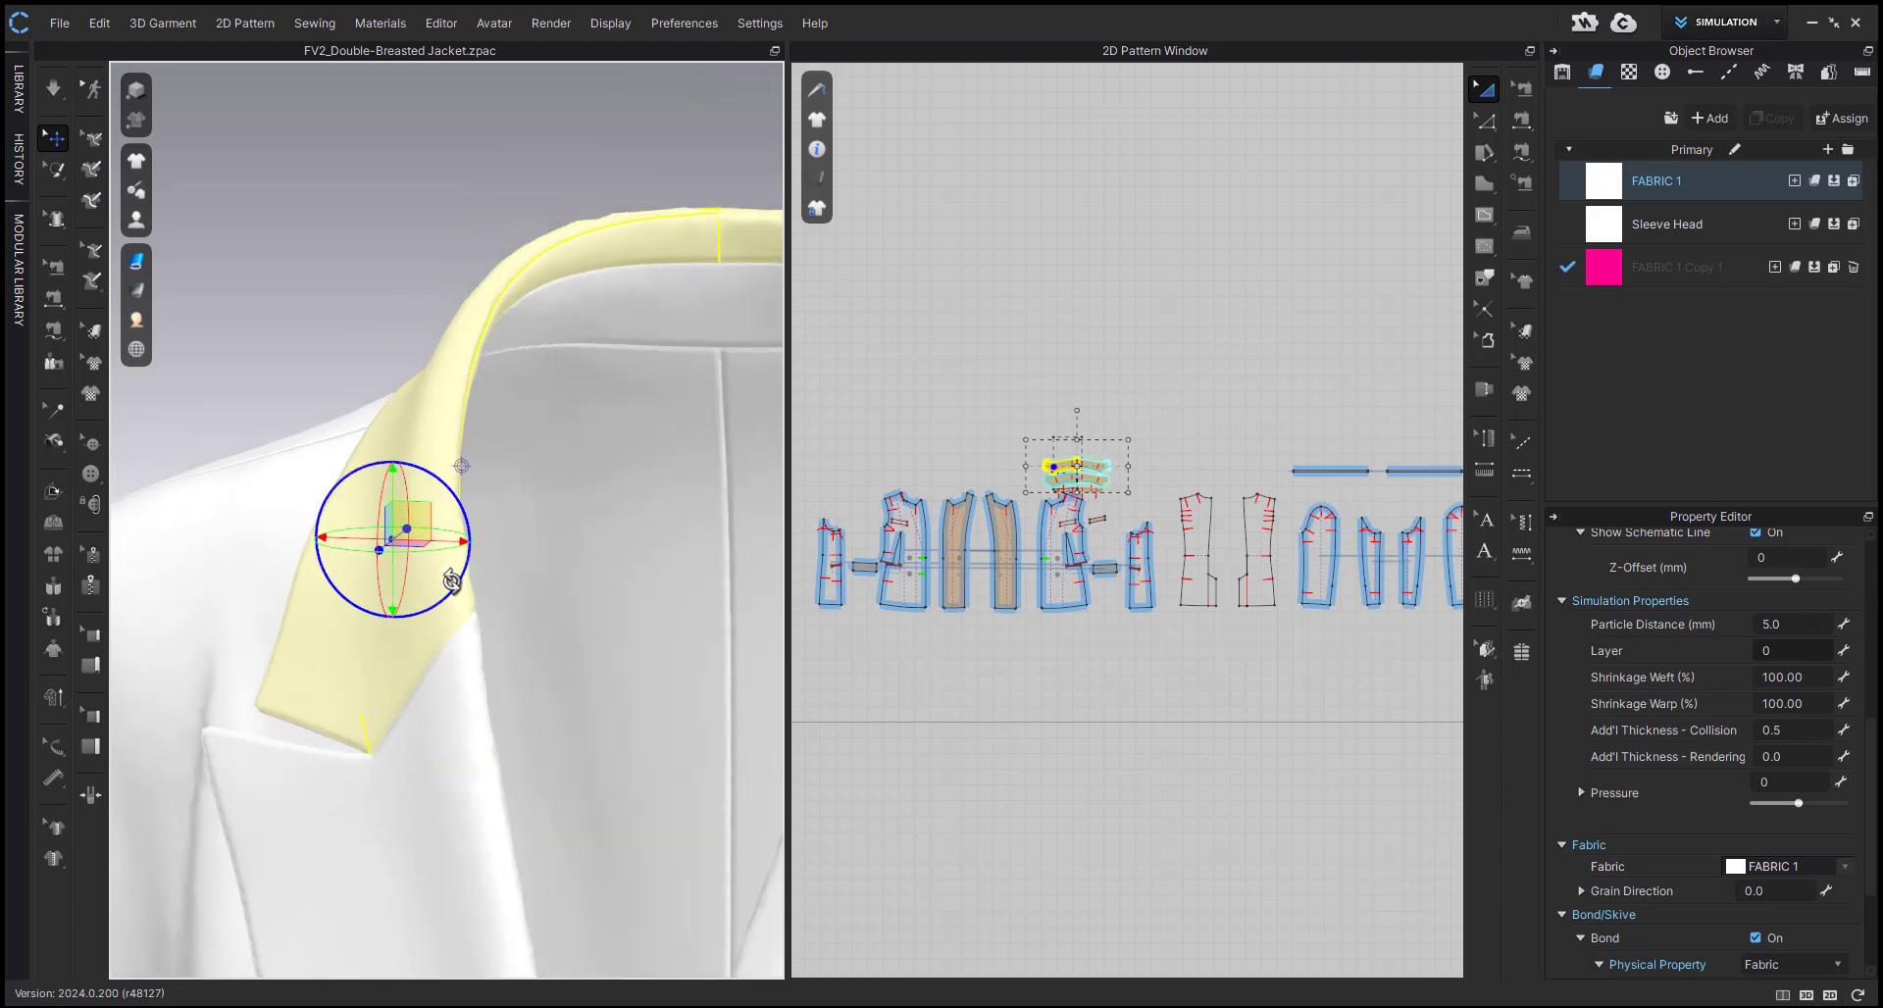
pyautogui.scroll(3, 452, 581)
pyautogui.moveTo(452, 581); pyautogui.dragTo(441, 285, button='middle')
pyautogui.moveTo(324, 429); pyautogui.dragTo(482, 273, button='right')
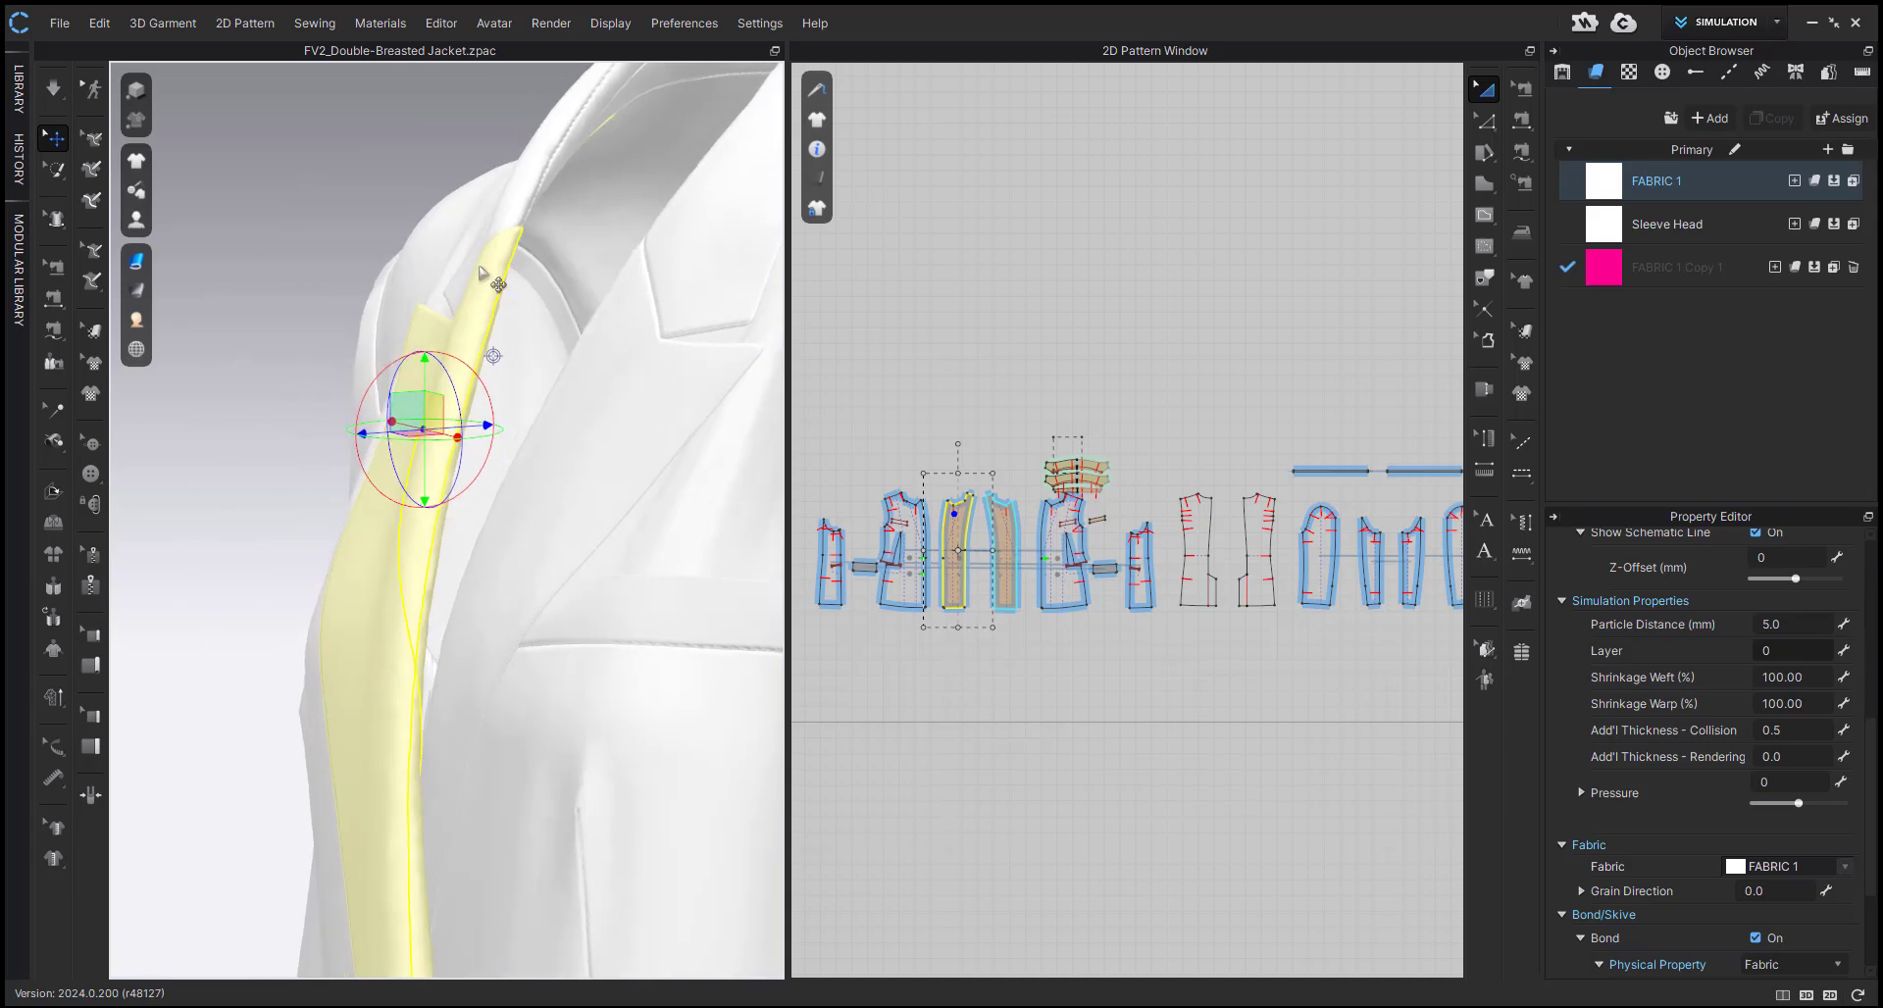
pyautogui.click(422, 602)
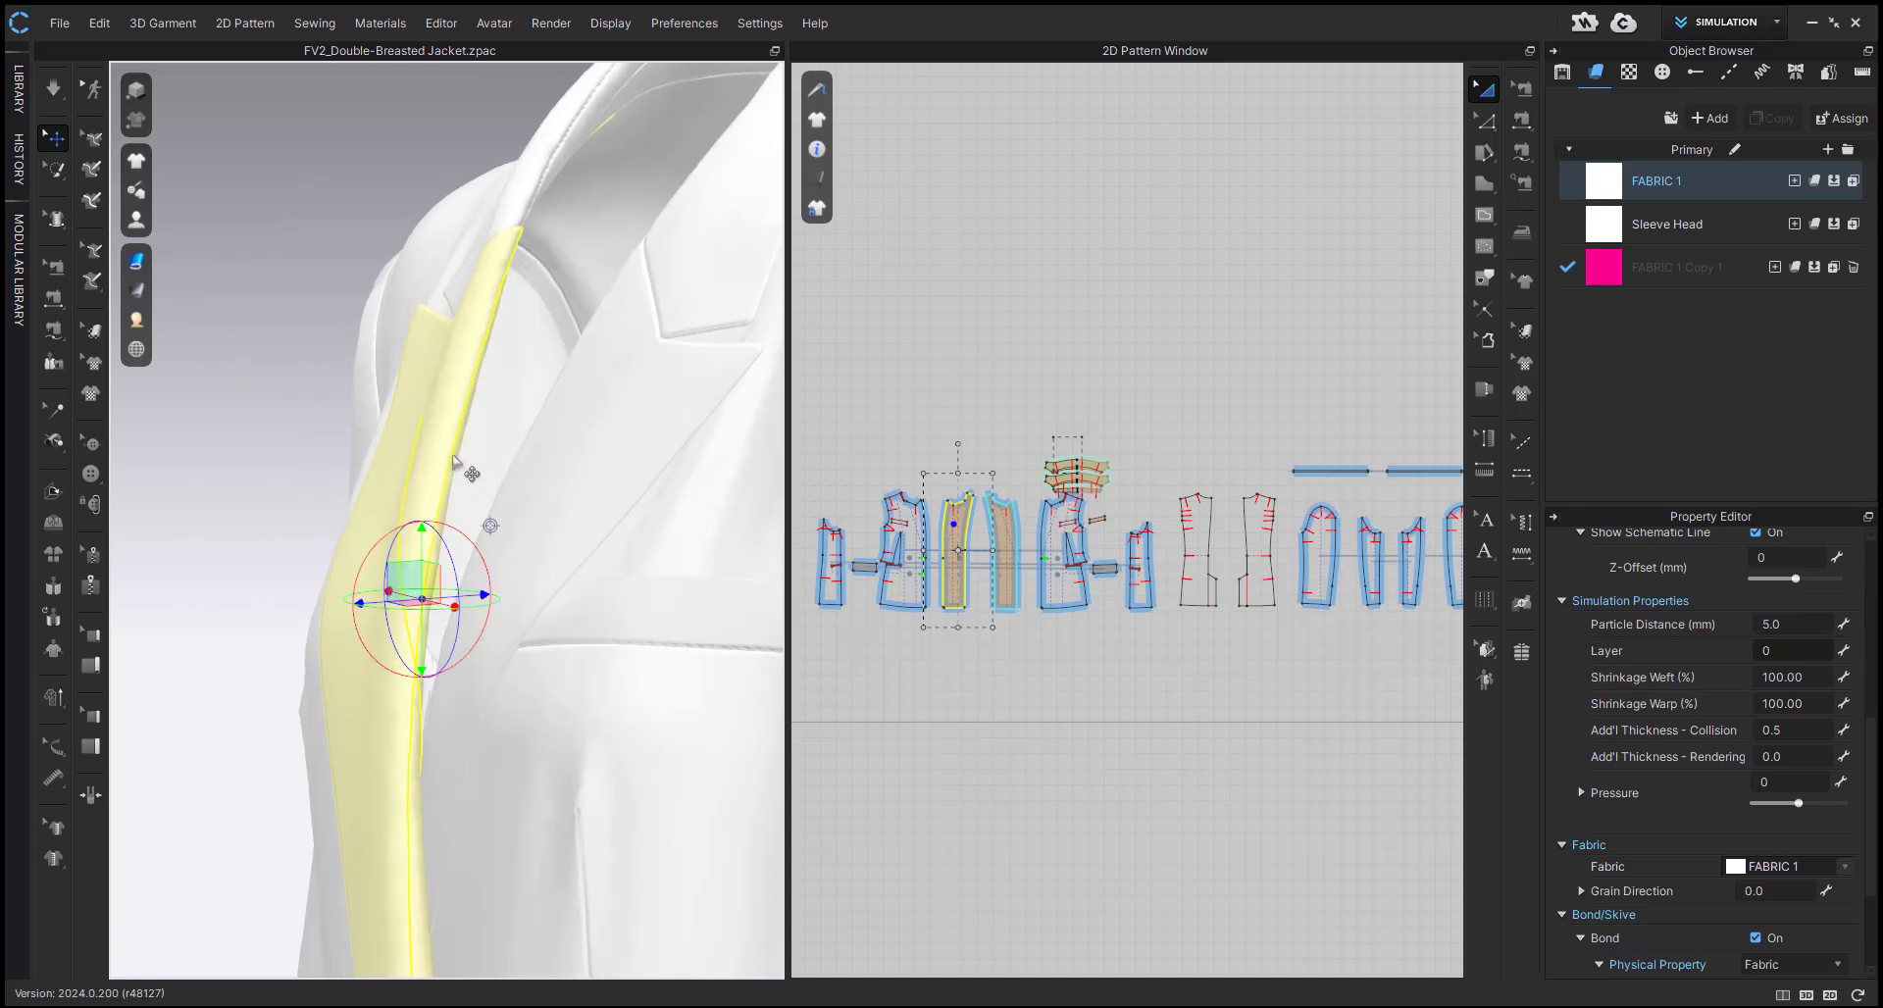
pyautogui.moveTo(477, 310); pyautogui.dragTo(456, 256, button='right')
pyautogui.moveTo(429, 487); pyautogui.dragTo(589, 488, button='right')
pyautogui.moveTo(588, 489); pyautogui.dragTo(601, 520, button='middle')
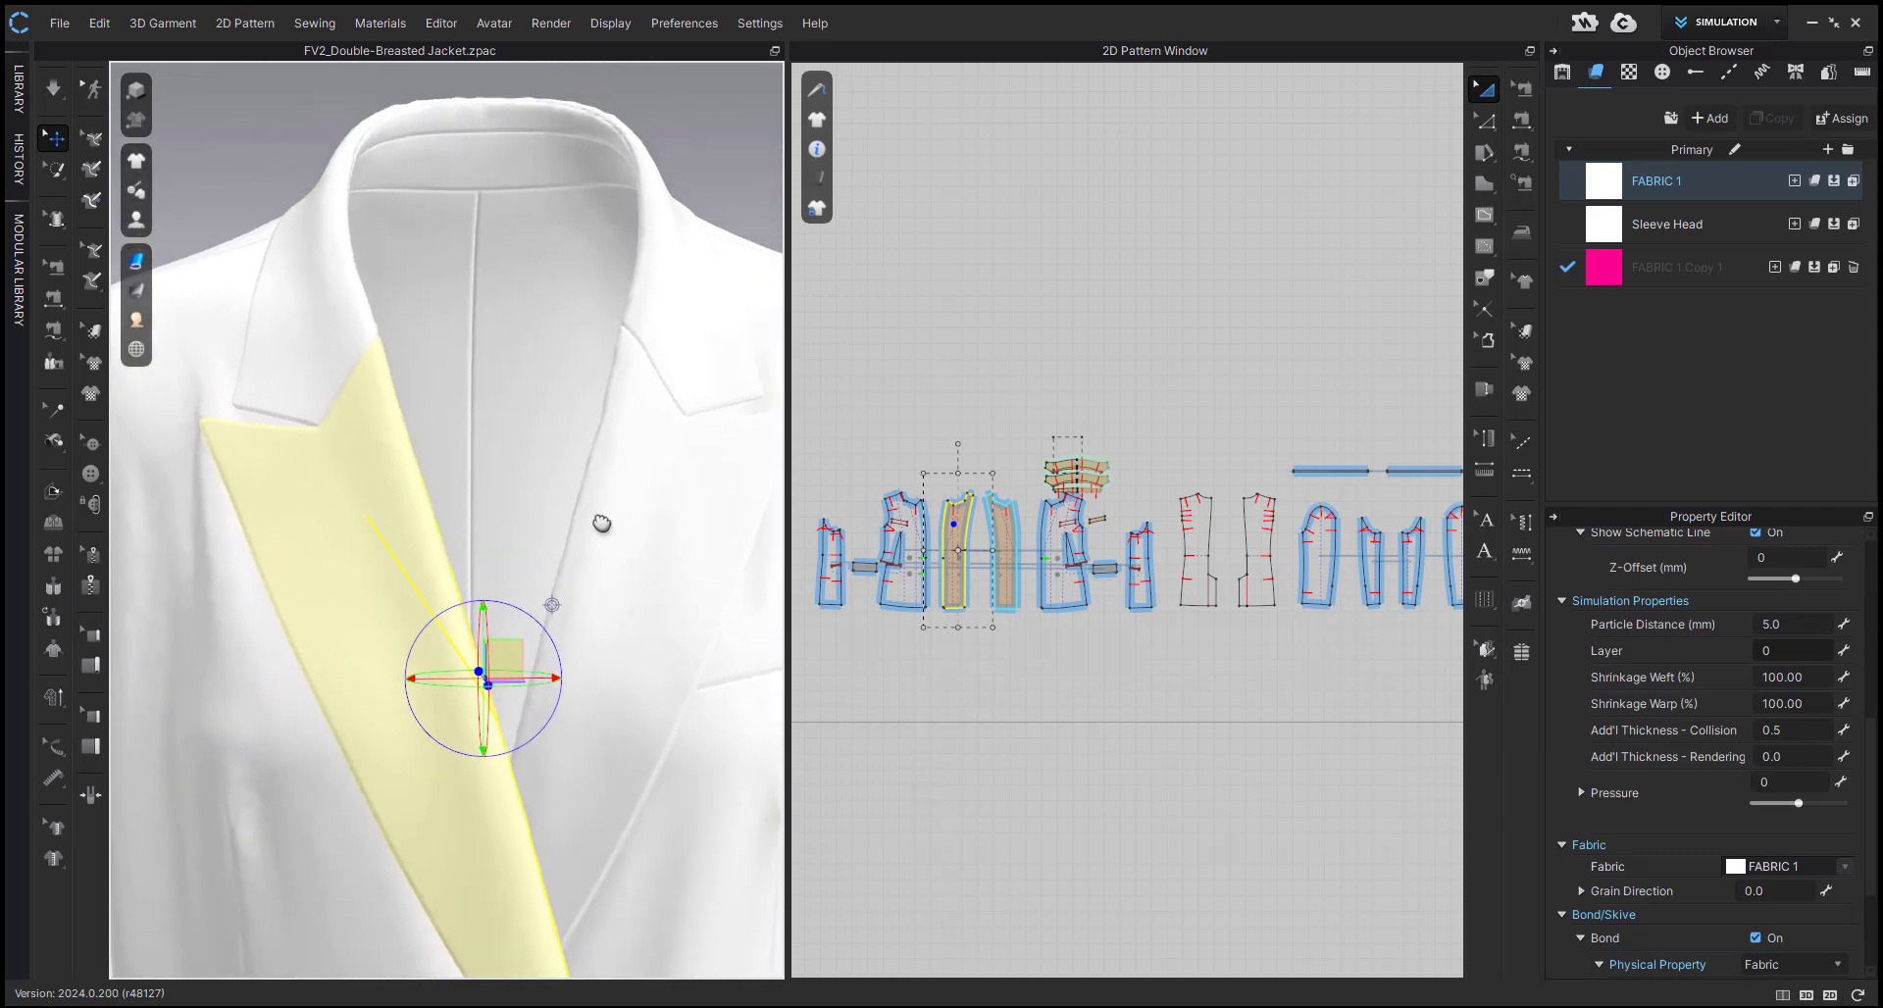
pyautogui.scroll(-2, 601, 520)
pyautogui.click(679, 259)
# - Review the finished jacket from the front, comparing the overall shape with the collar and lapel details
pyautogui.press('2')
pyautogui.scroll(3, 534, 393)
pyautogui.scroll(3, 535, 396)
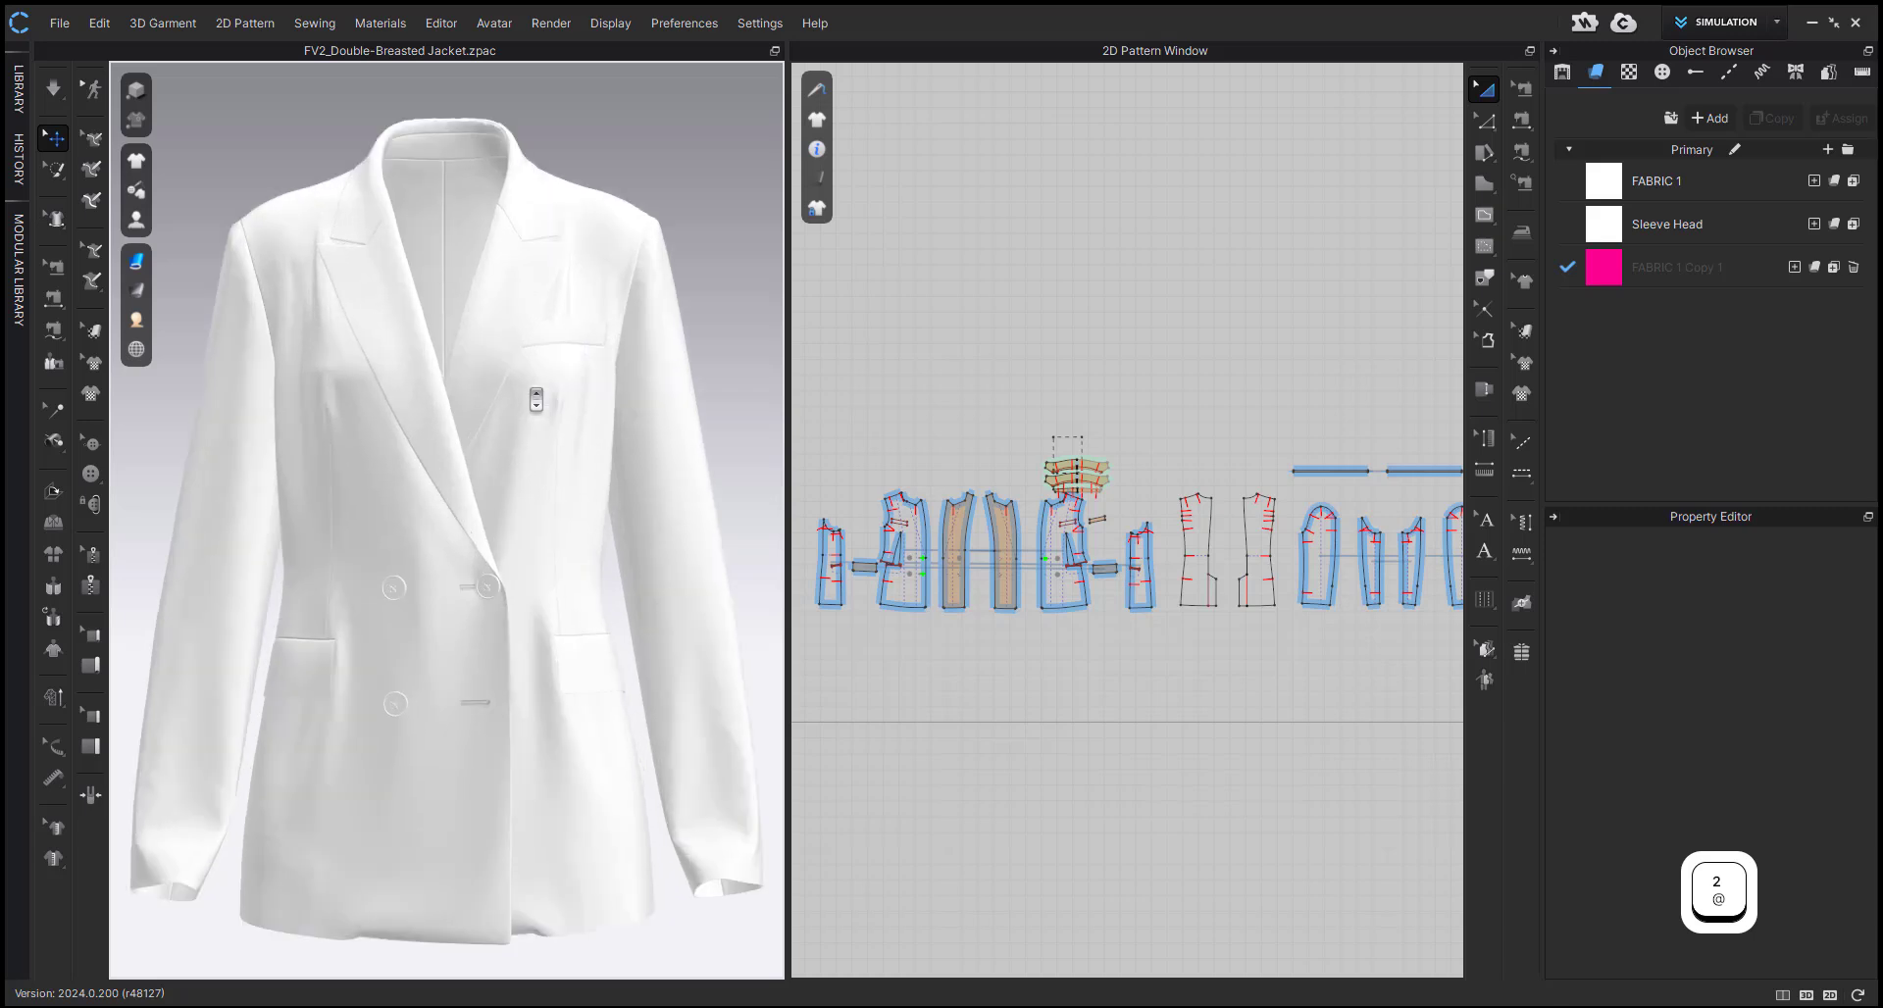
pyautogui.scroll(5, 476, 397)
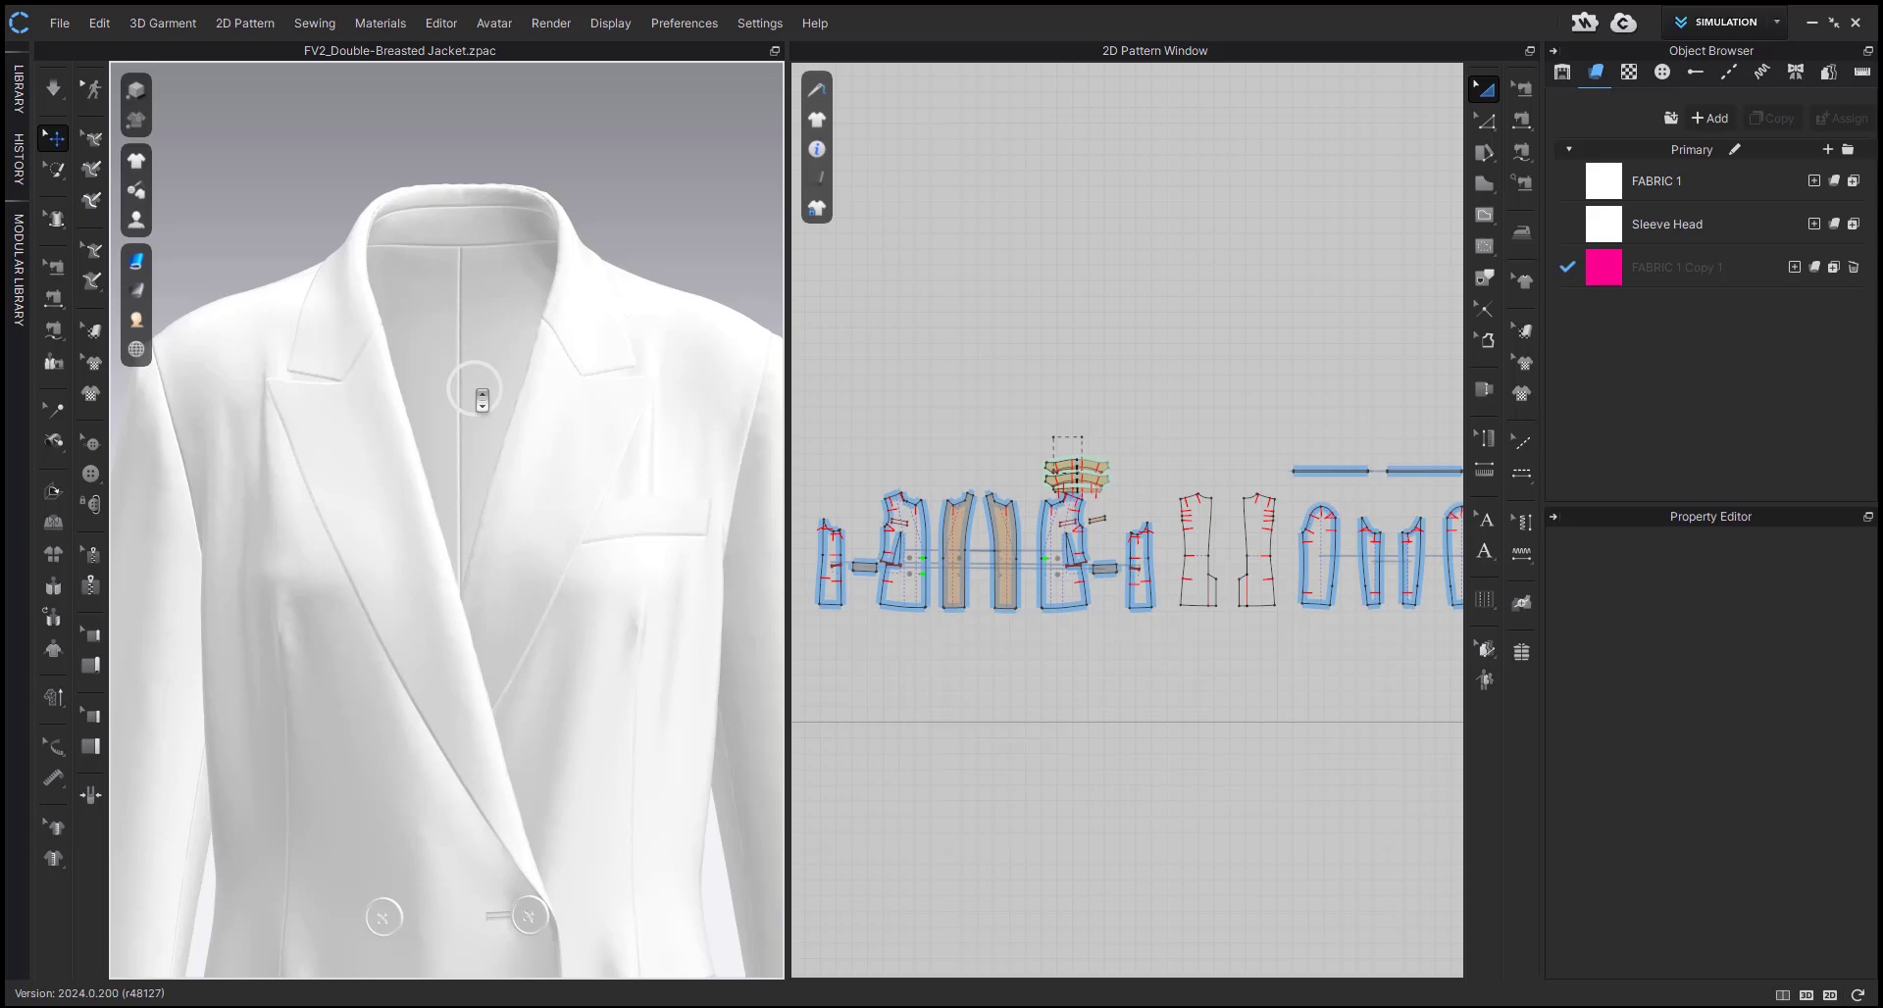
pyautogui.scroll(-5, 481, 400)
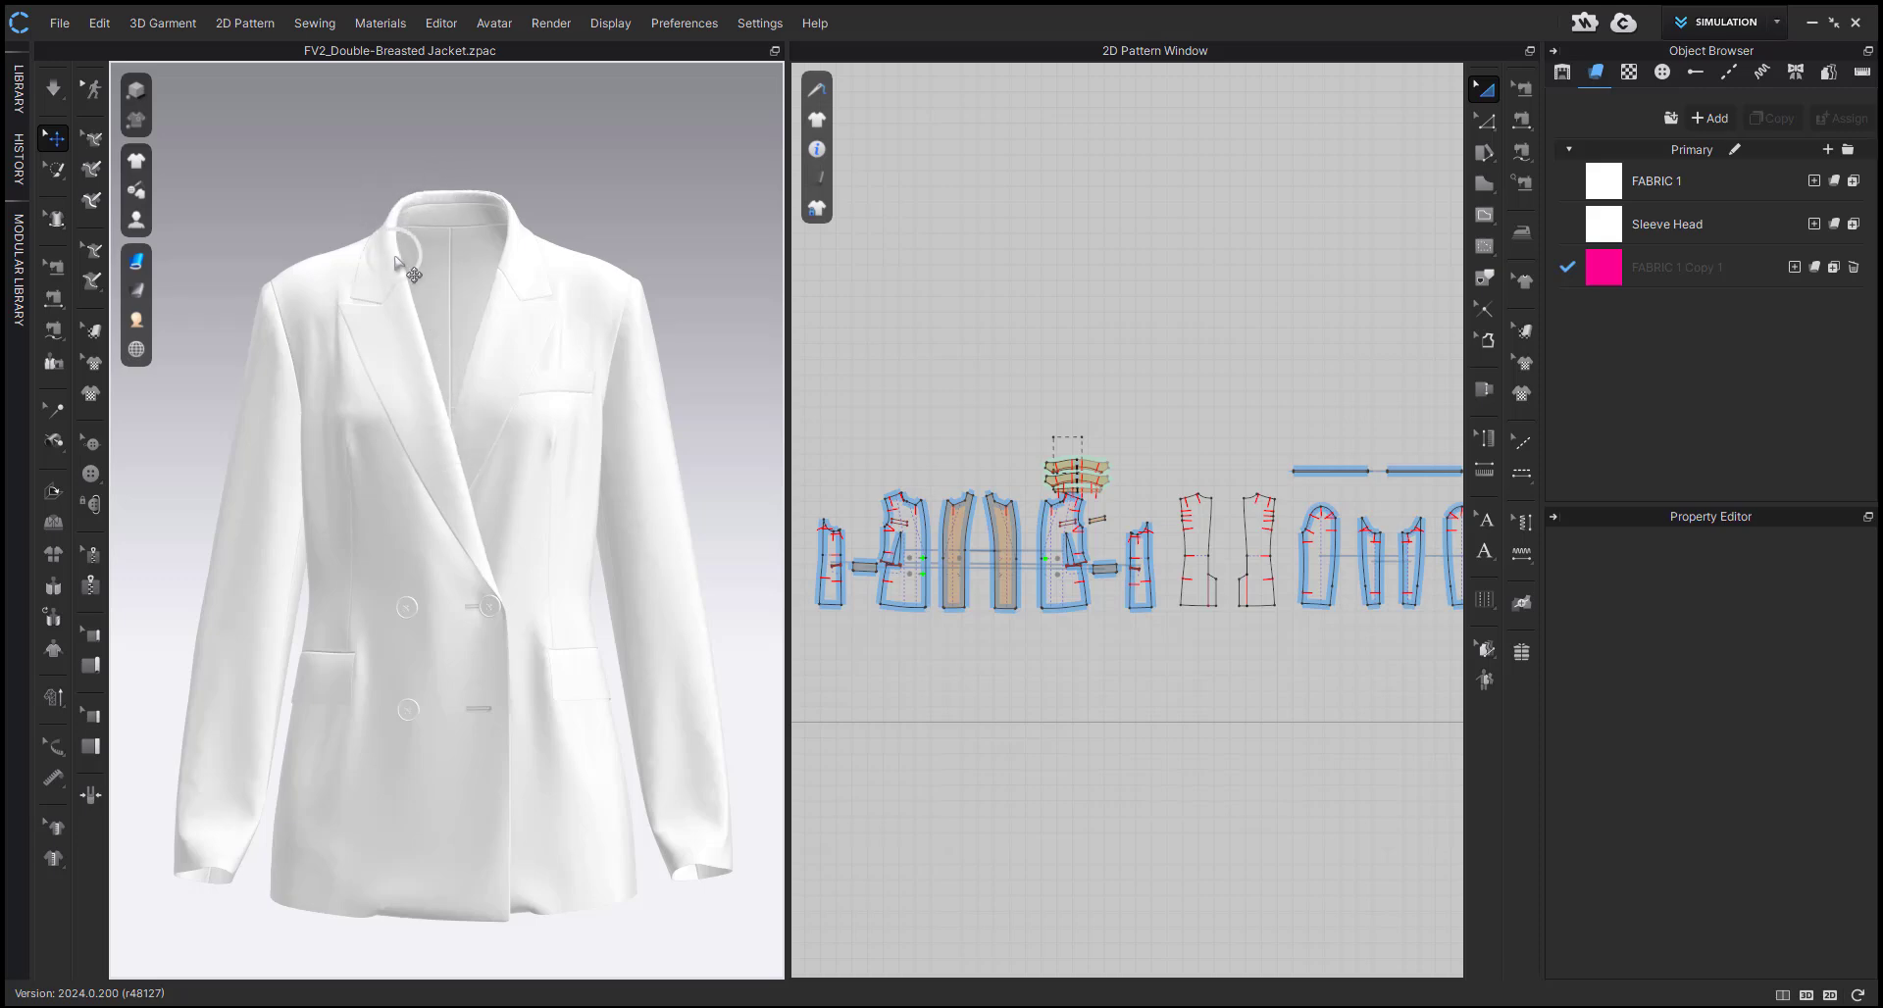
pyautogui.scroll(3, 421, 215)
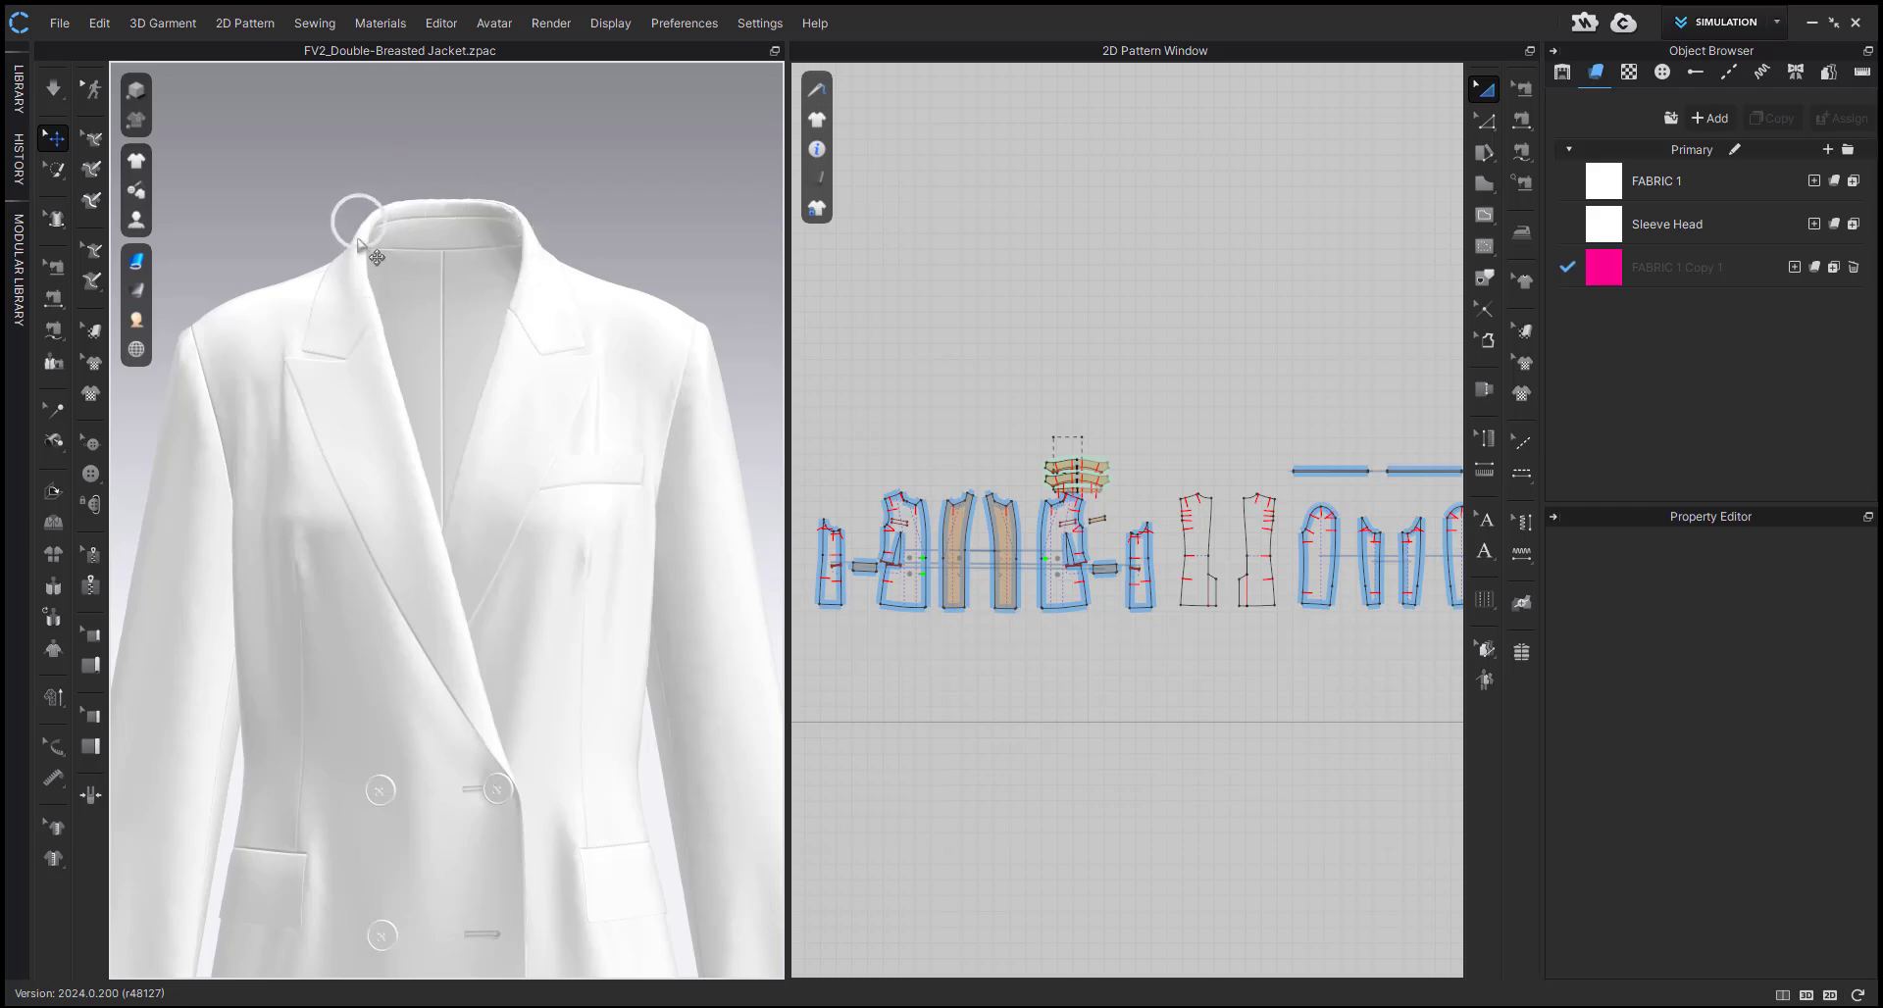
pyautogui.scroll(-5, 388, 201)
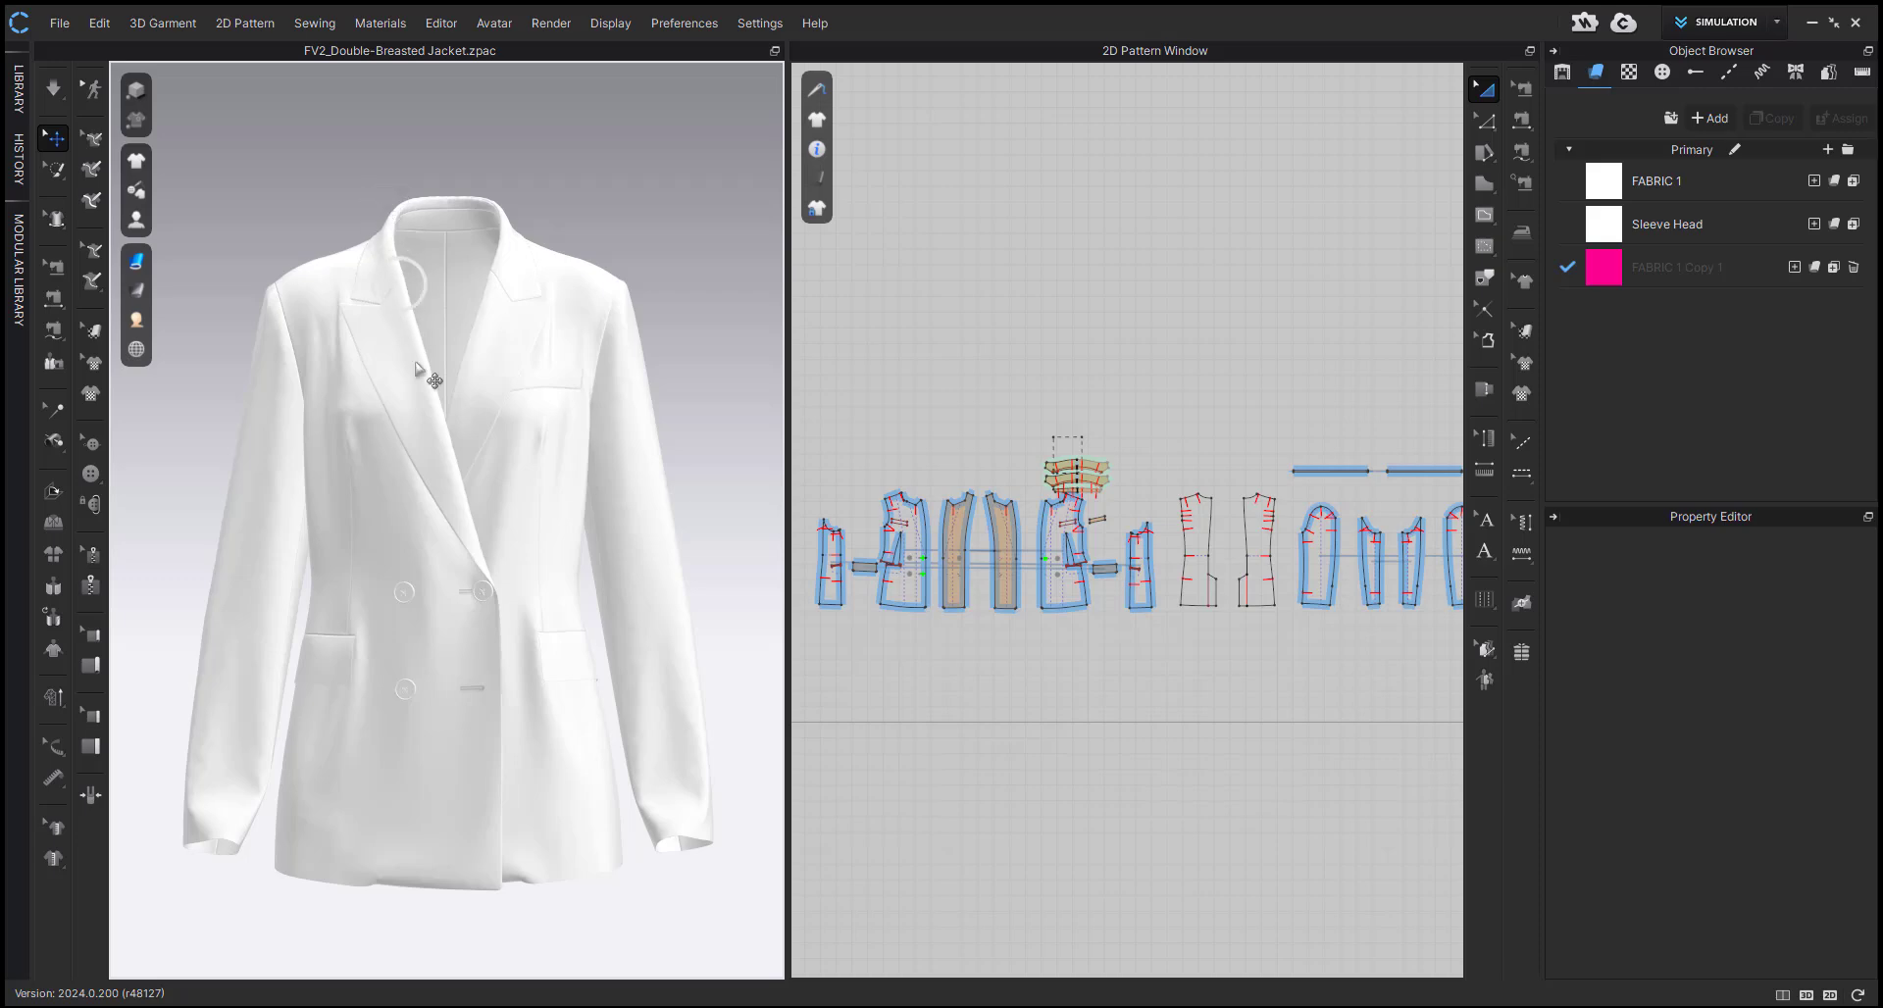
# - Replace FABRIC 1 with the Wool_Cashmere fabric from the library
pyautogui.scroll(4, 525, 225)
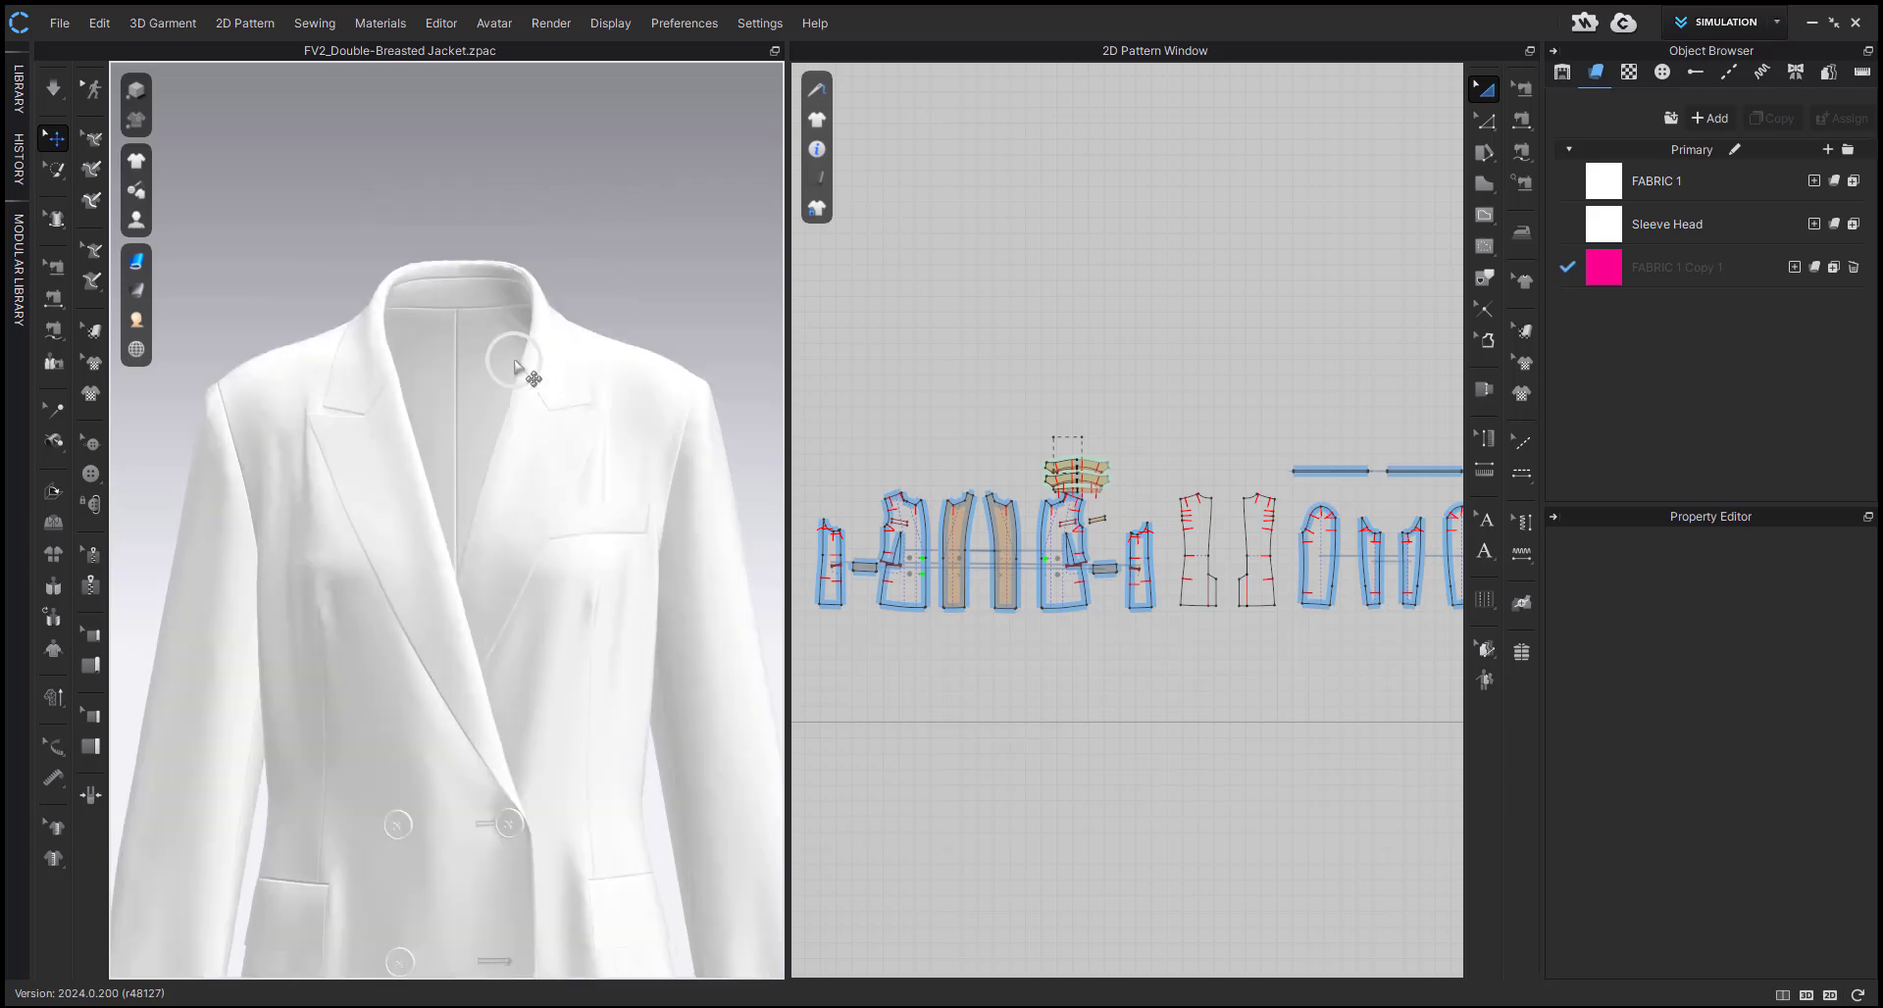
pyautogui.scroll(3, 441, 510)
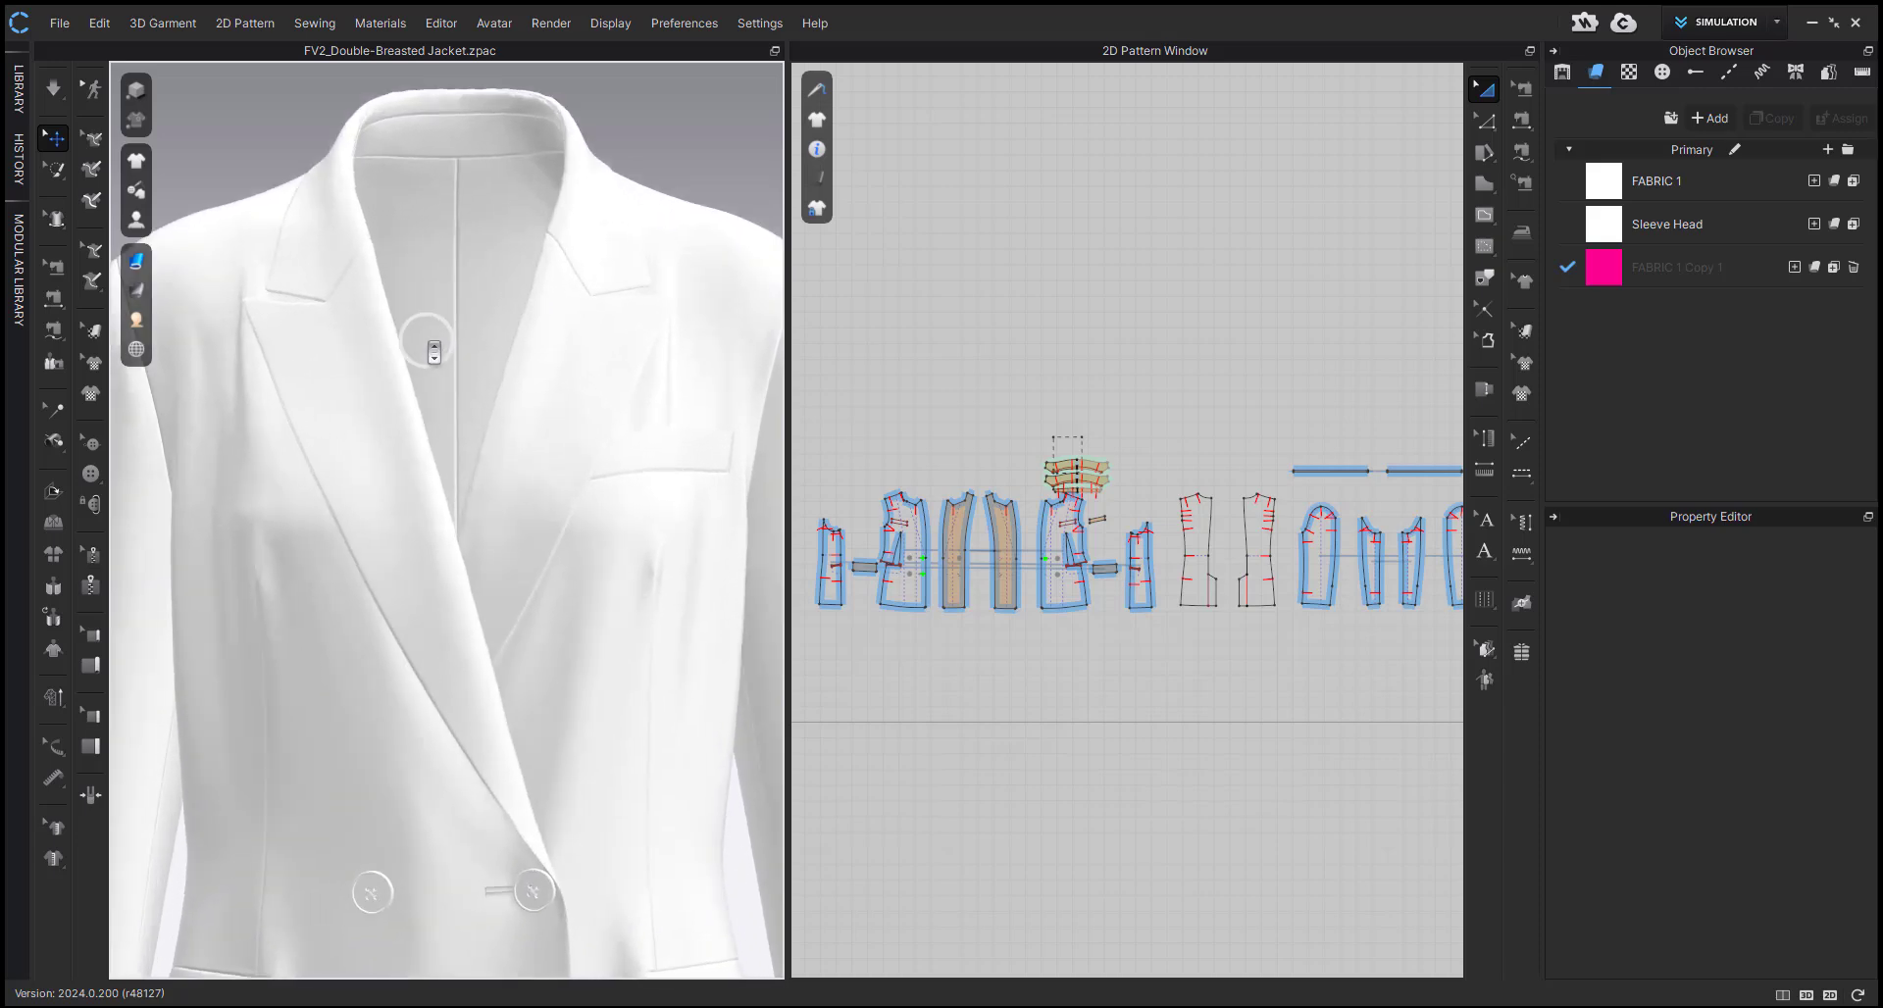
pyautogui.click(19, 98)
pyautogui.click(106, 197)
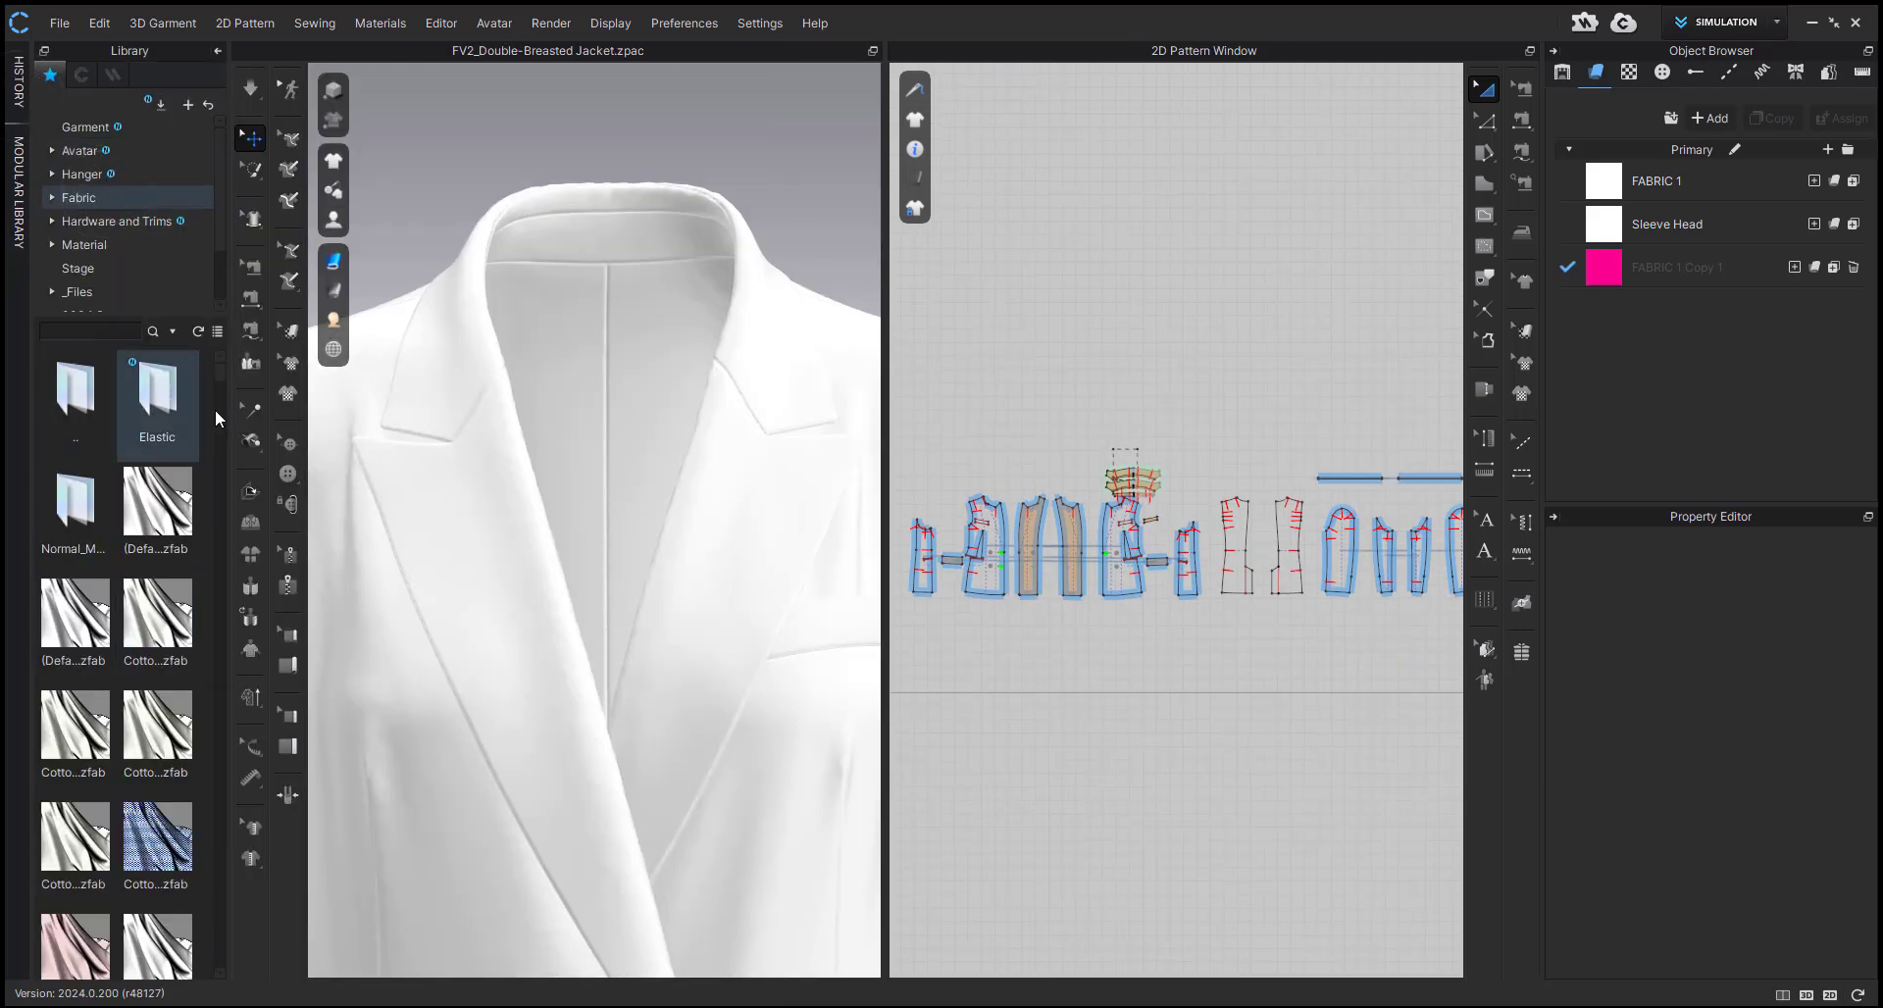
pyautogui.click(217, 331)
pyautogui.moveTo(218, 382); pyautogui.dragTo(239, 958)
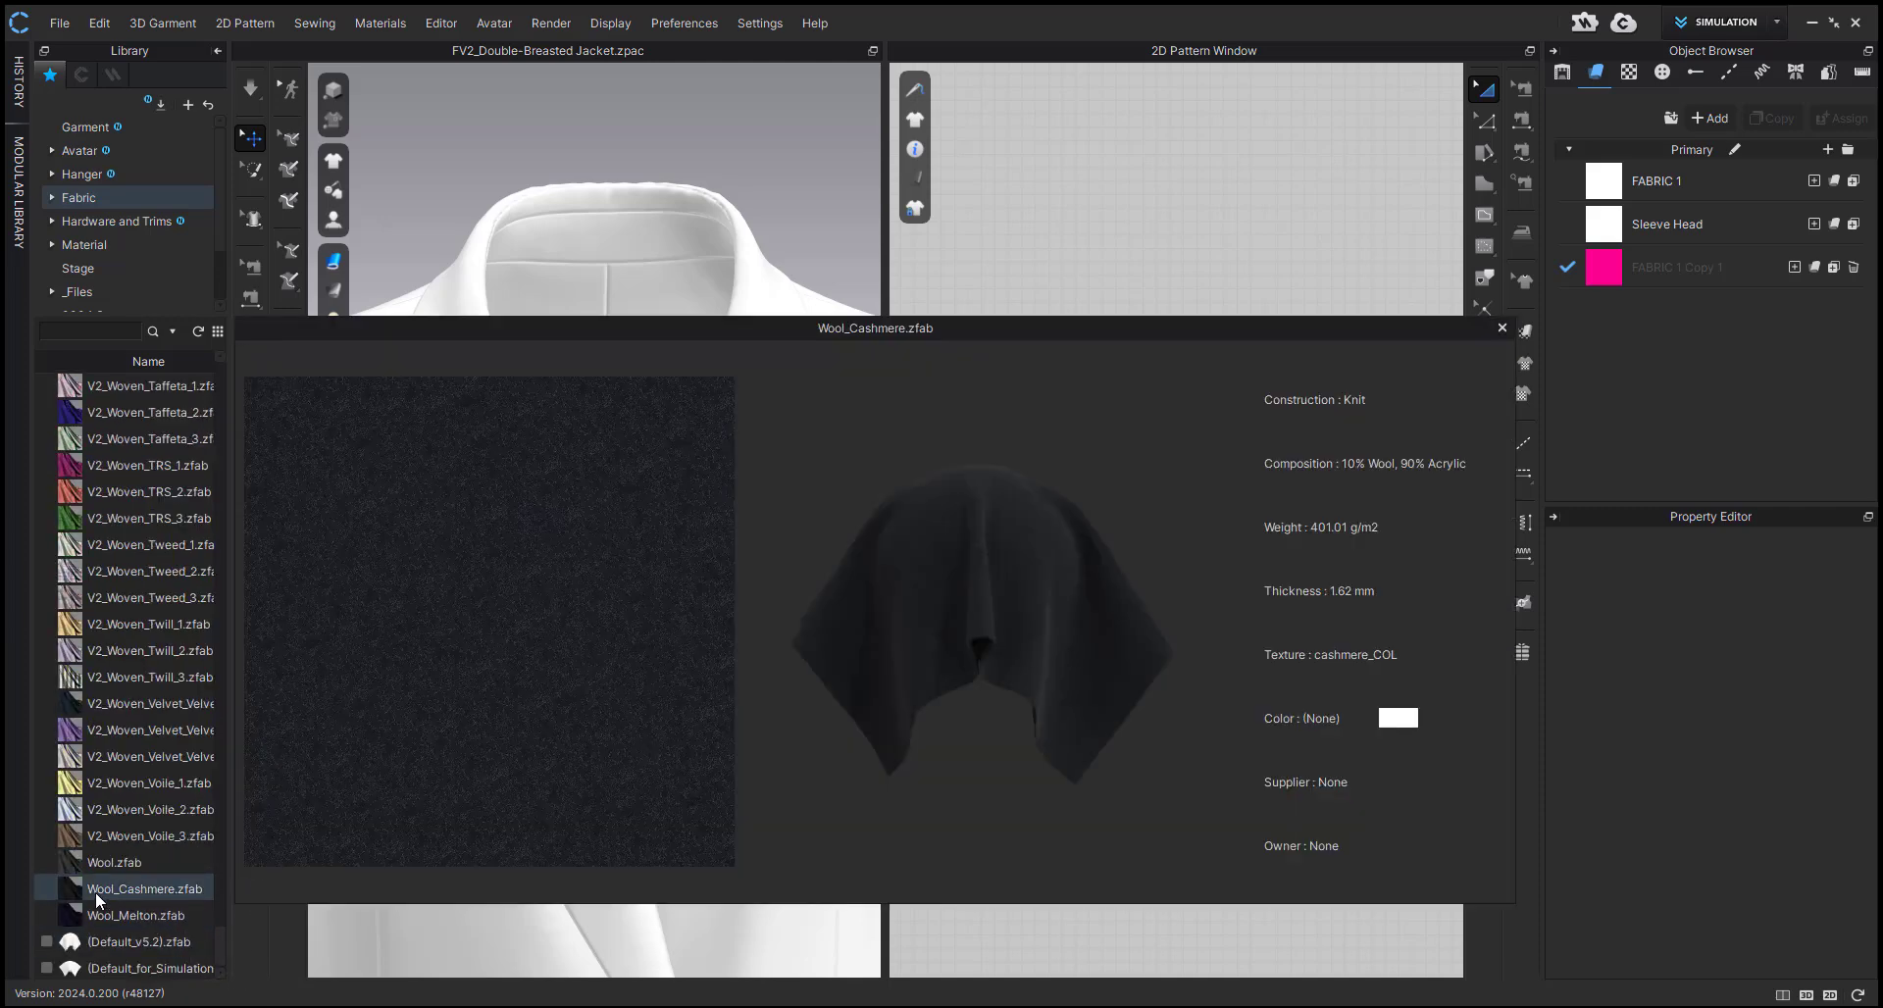
pyautogui.moveTo(96, 891); pyautogui.dragTo(1608, 196)
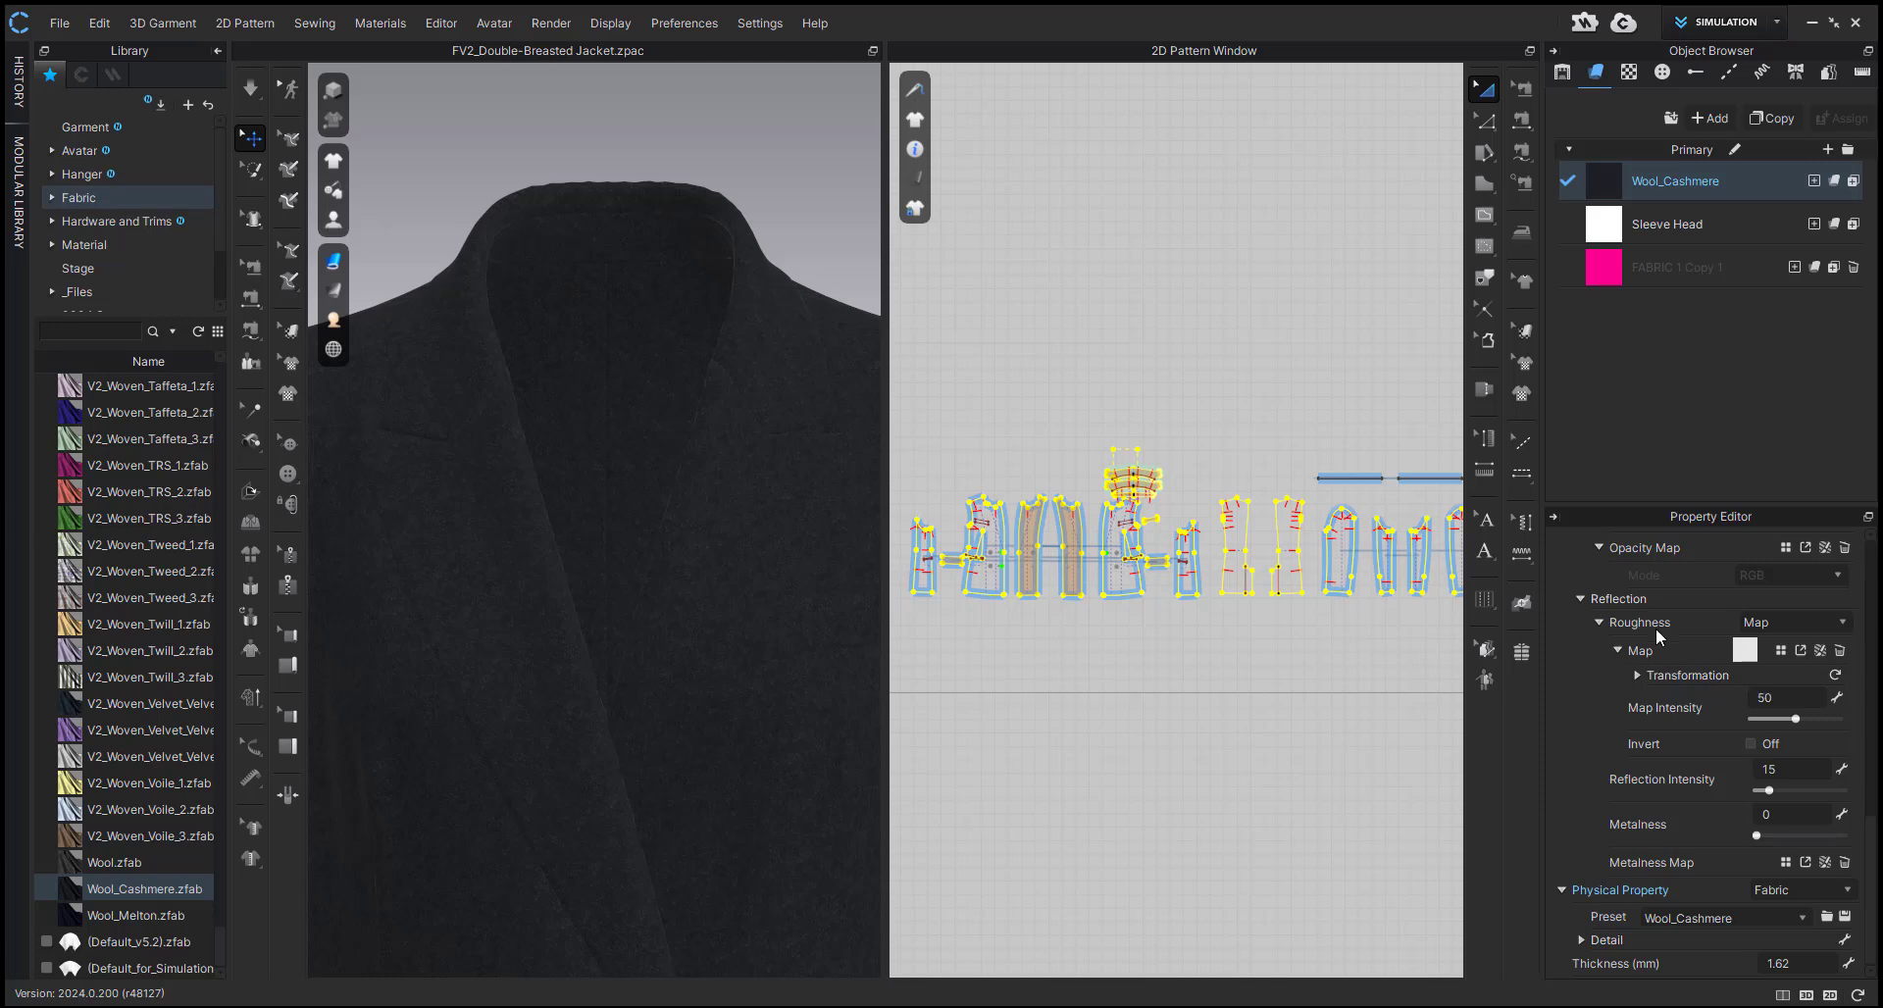
# - Turn on desaturation for the Wool_Cashmere texture and close the library
pyautogui.scroll(10, 1749, 661)
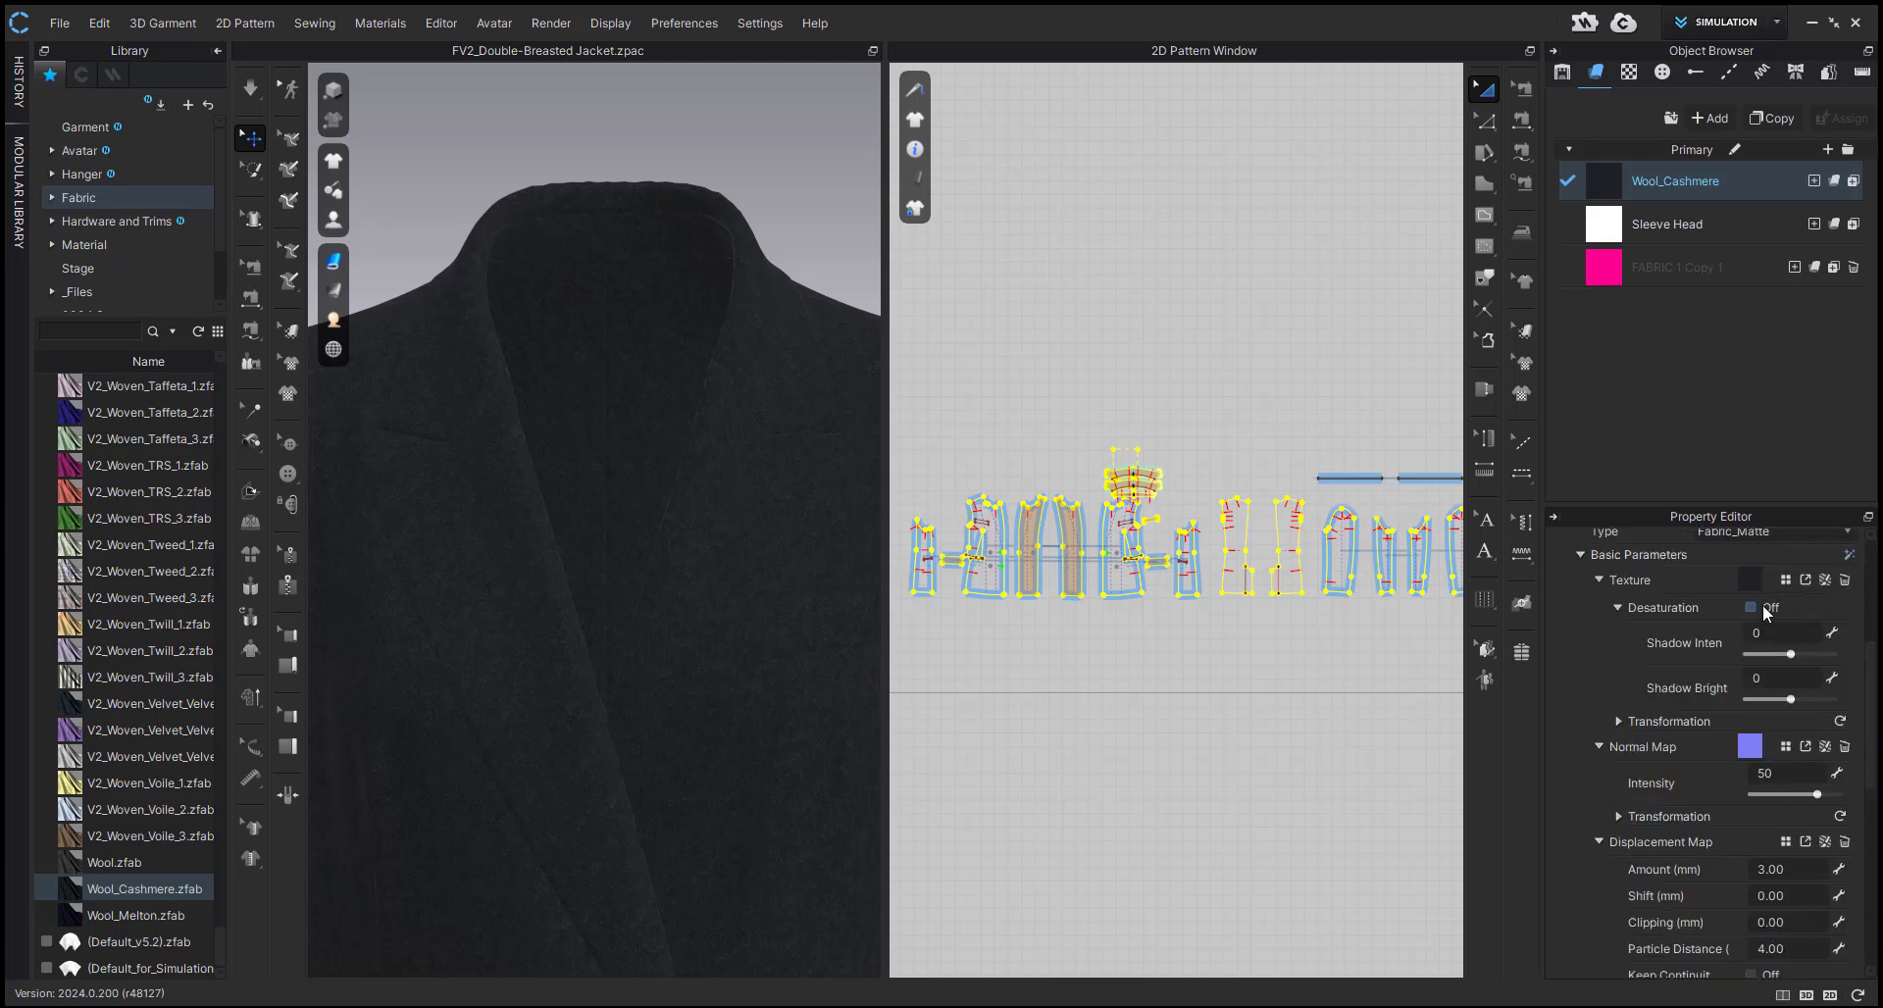
pyautogui.click(1762, 604)
pyautogui.click(1165, 307)
pyautogui.scroll(-5, 715, 521)
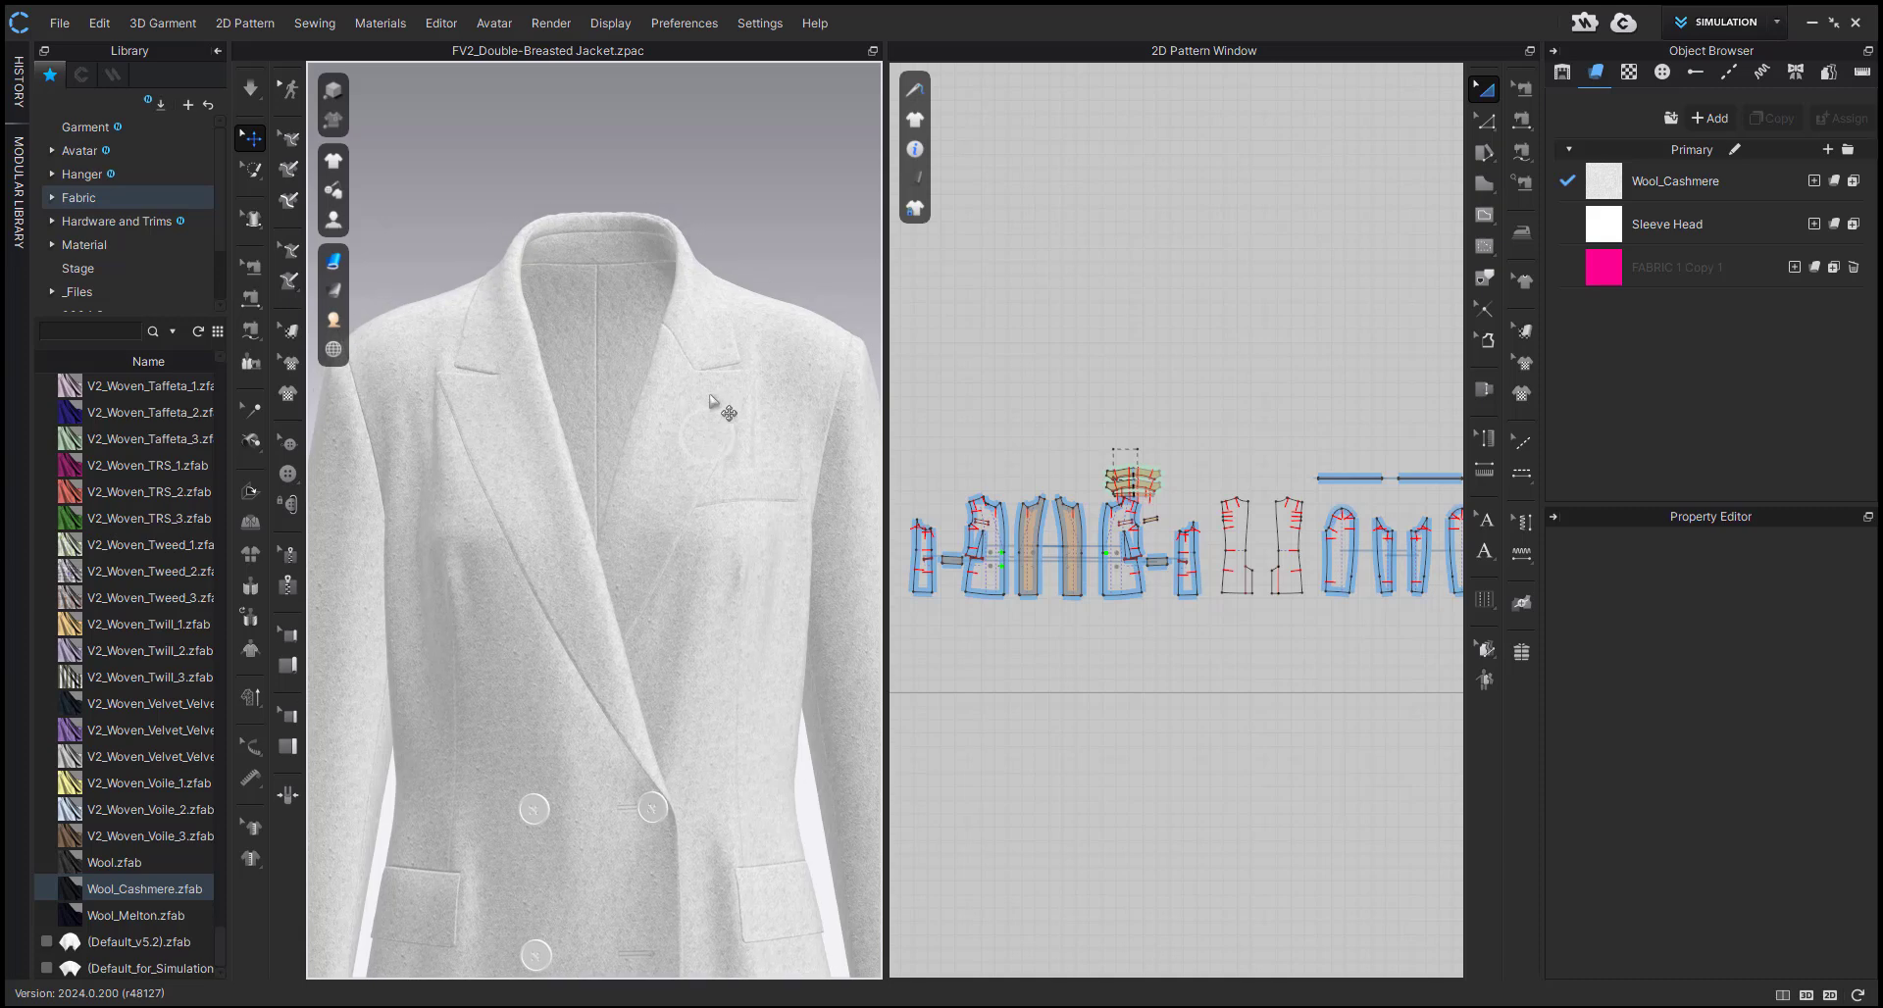
pyautogui.click(218, 50)
# - Run the simulation on the jacket in the wool fabric, stop it and show the collar and lapels from the front
pyautogui.scroll(-2, 584, 191)
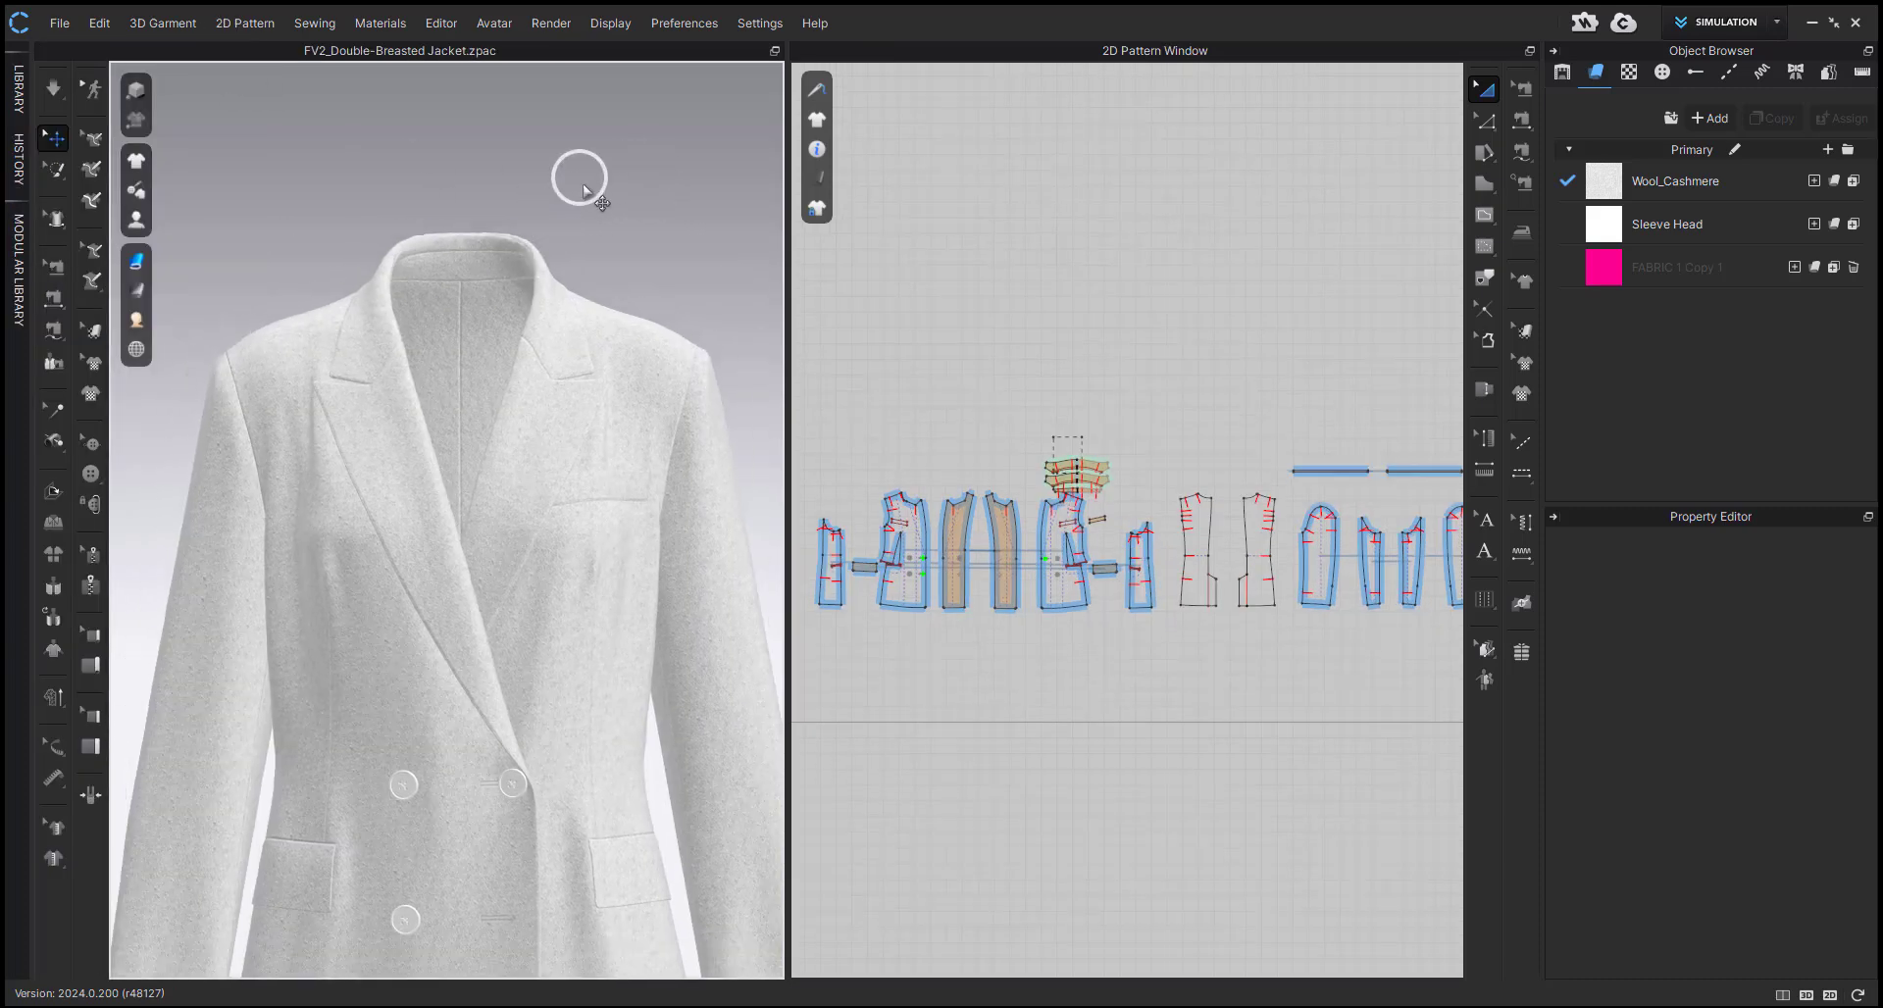
pyautogui.scroll(-2, 584, 191)
pyautogui.press('space')
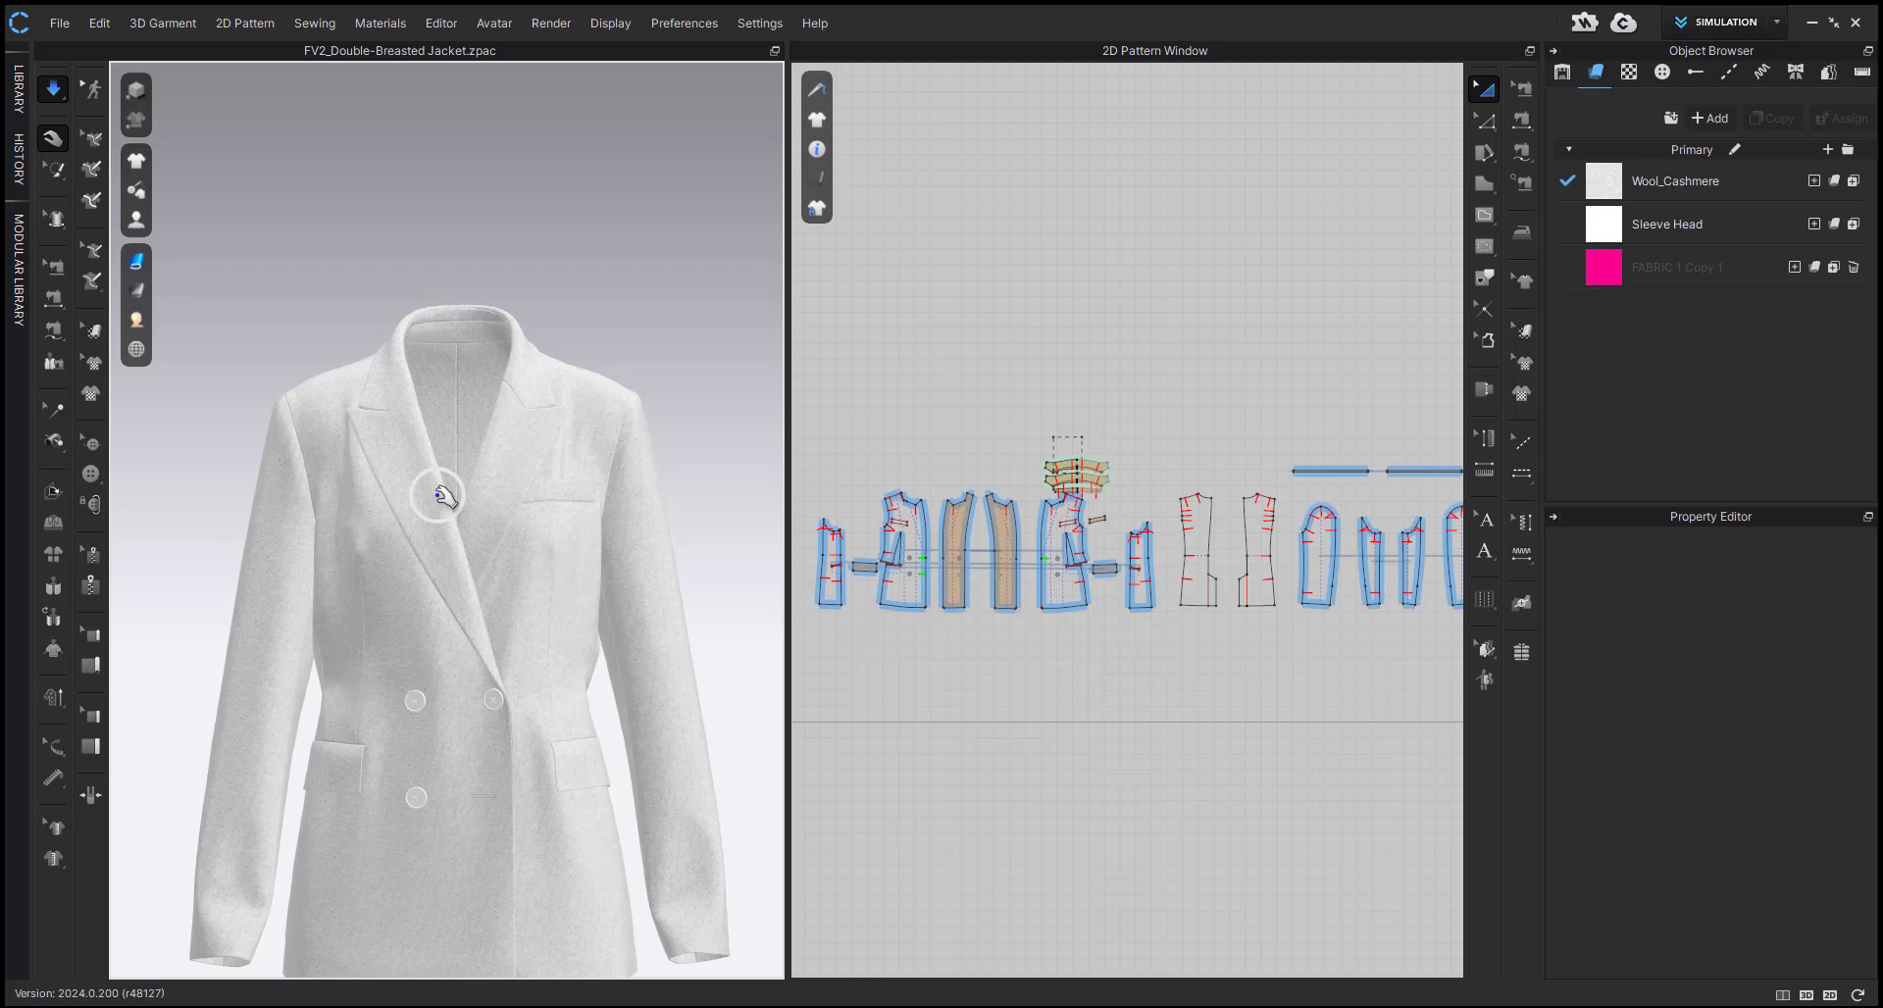
pyautogui.scroll(2, 436, 341)
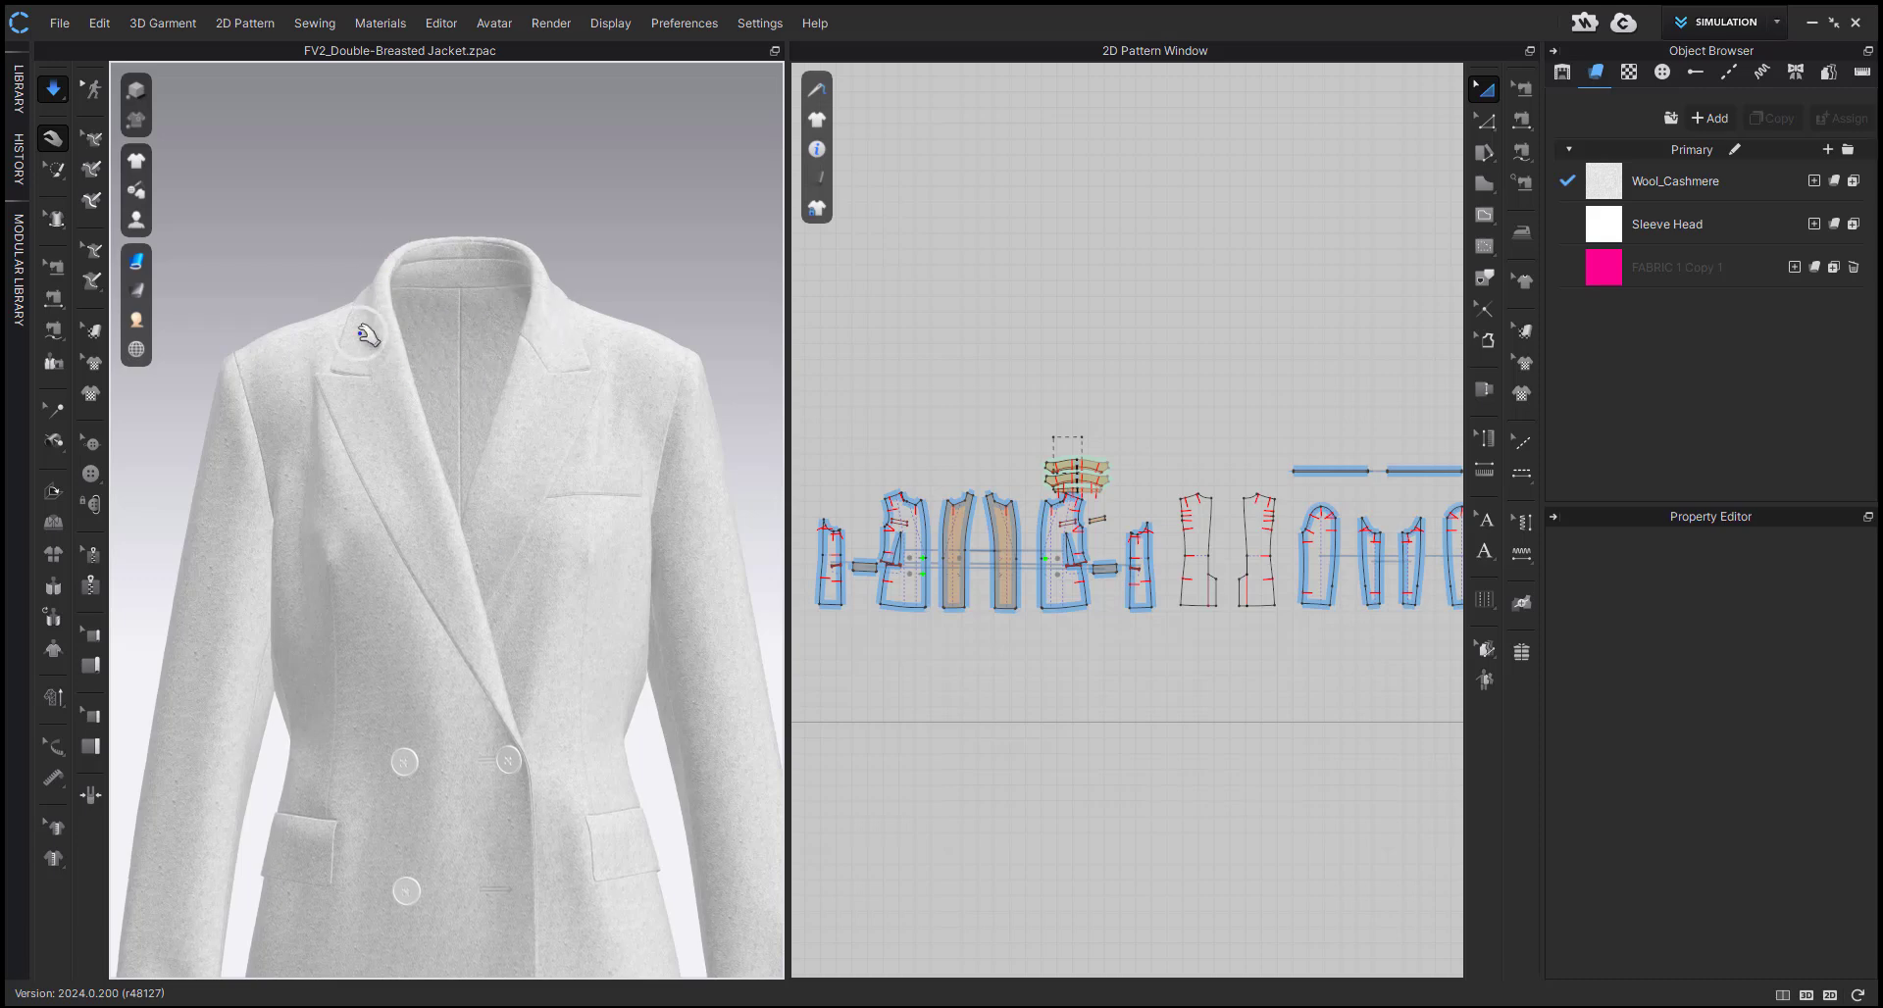
pyautogui.click(368, 336)
pyautogui.moveTo(328, 379); pyautogui.dragTo(421, 392, button='right')
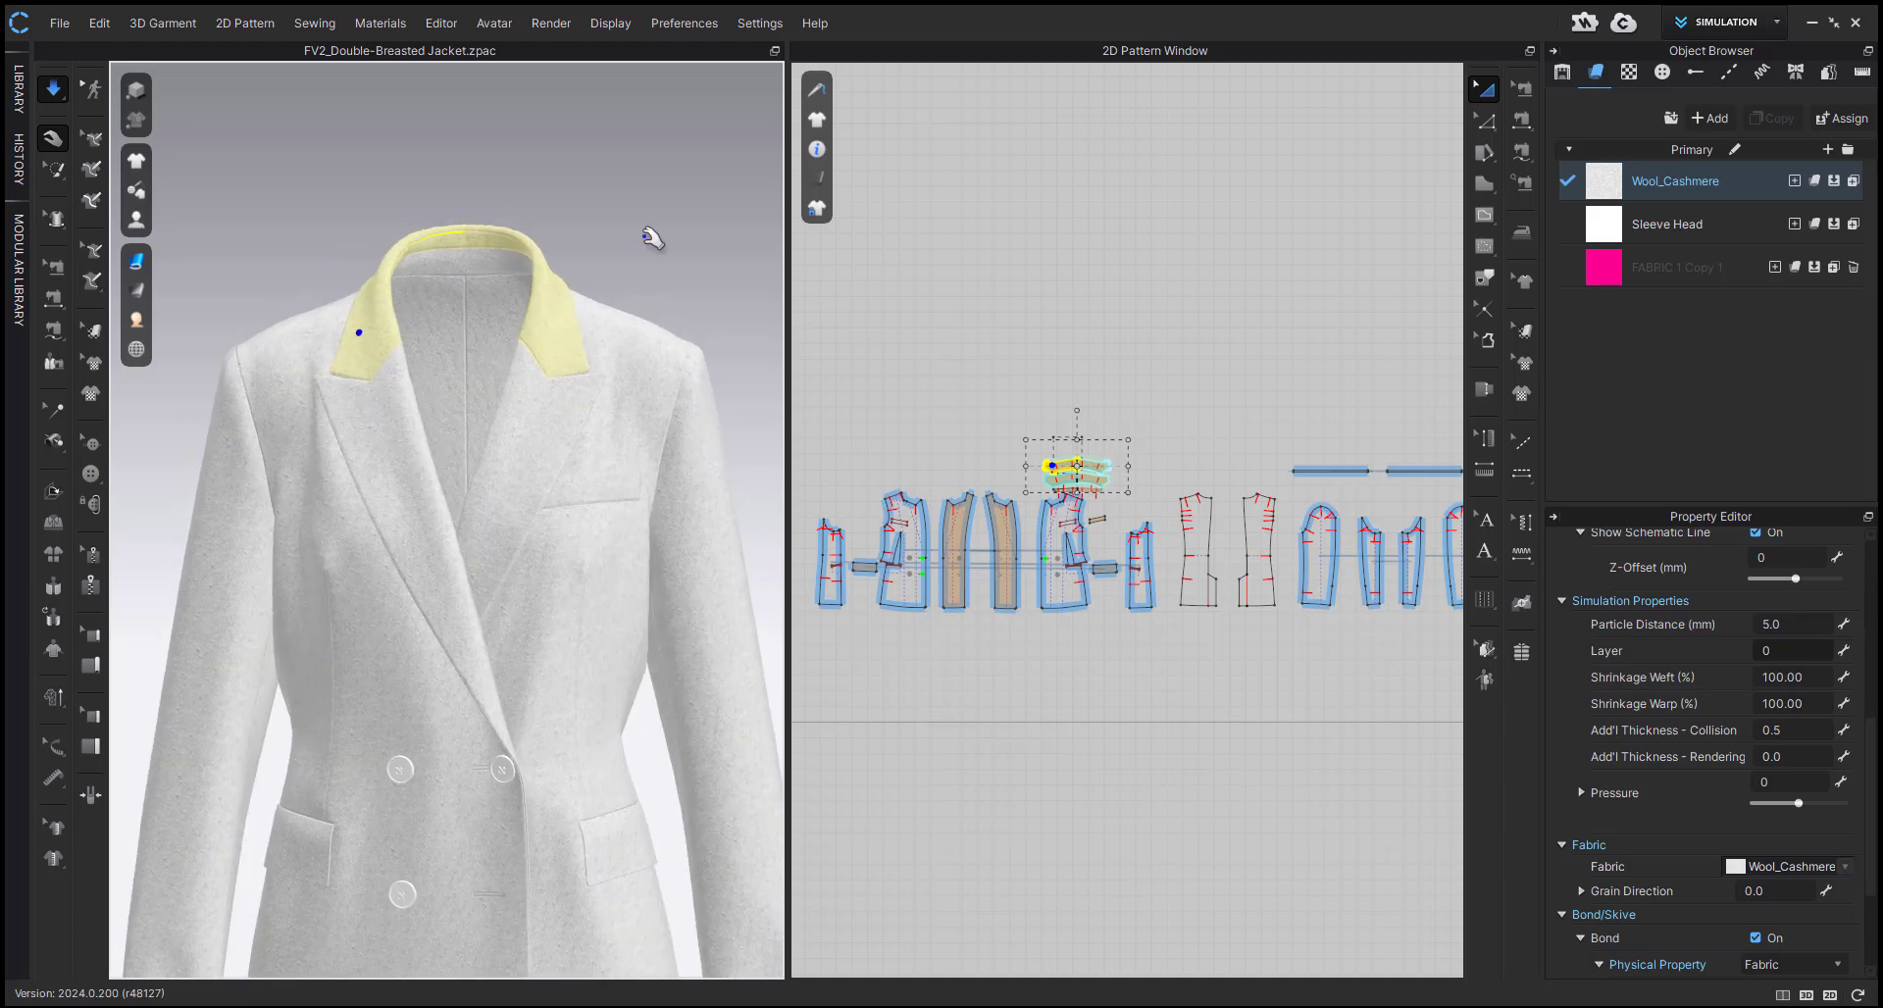
pyautogui.press('space')
pyautogui.click(639, 247)
pyautogui.press('2')
pyautogui.scroll(5, 481, 353)
pyautogui.scroll(8, 490, 435)
pyautogui.moveTo(488, 353); pyautogui.dragTo(510, 440, button='middle')
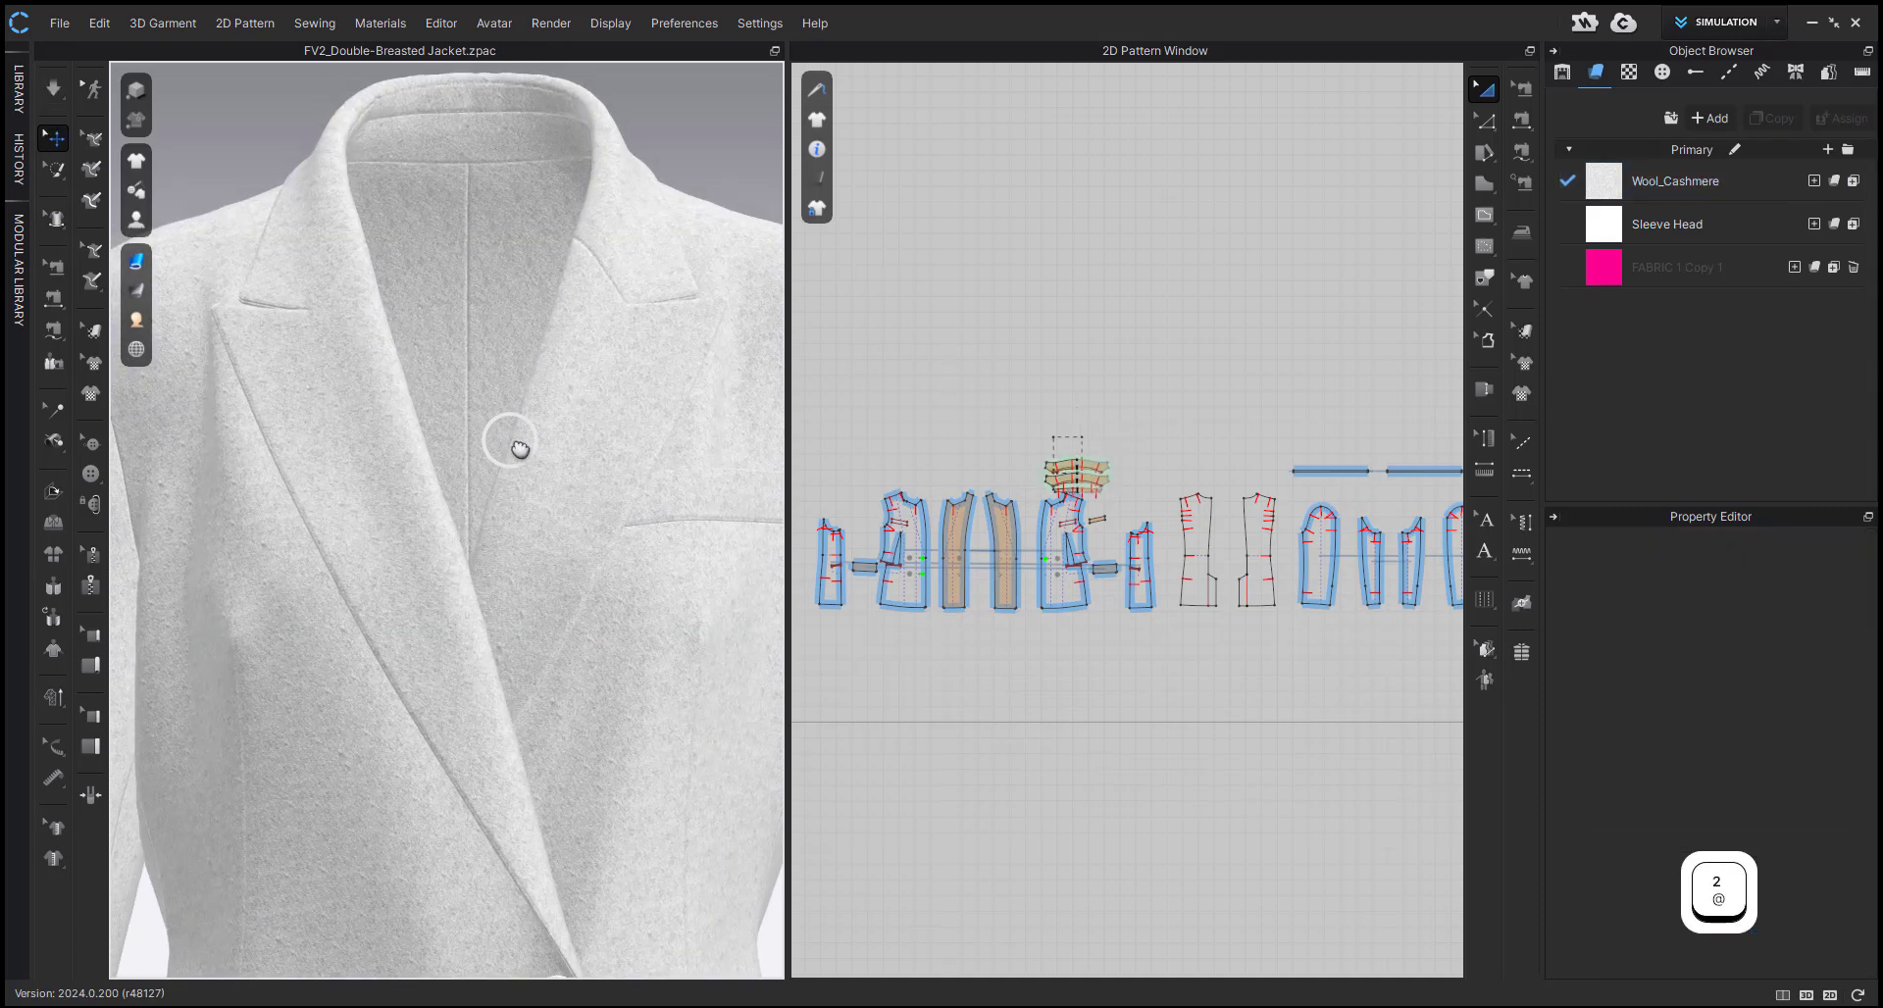
# - Trace the lapel roll baselines on the front and the facing pattern pieces as internal lines
pyautogui.scroll(7, 1011, 530)
pyautogui.moveTo(1091, 510); pyautogui.dragTo(929, 484, button='middle')
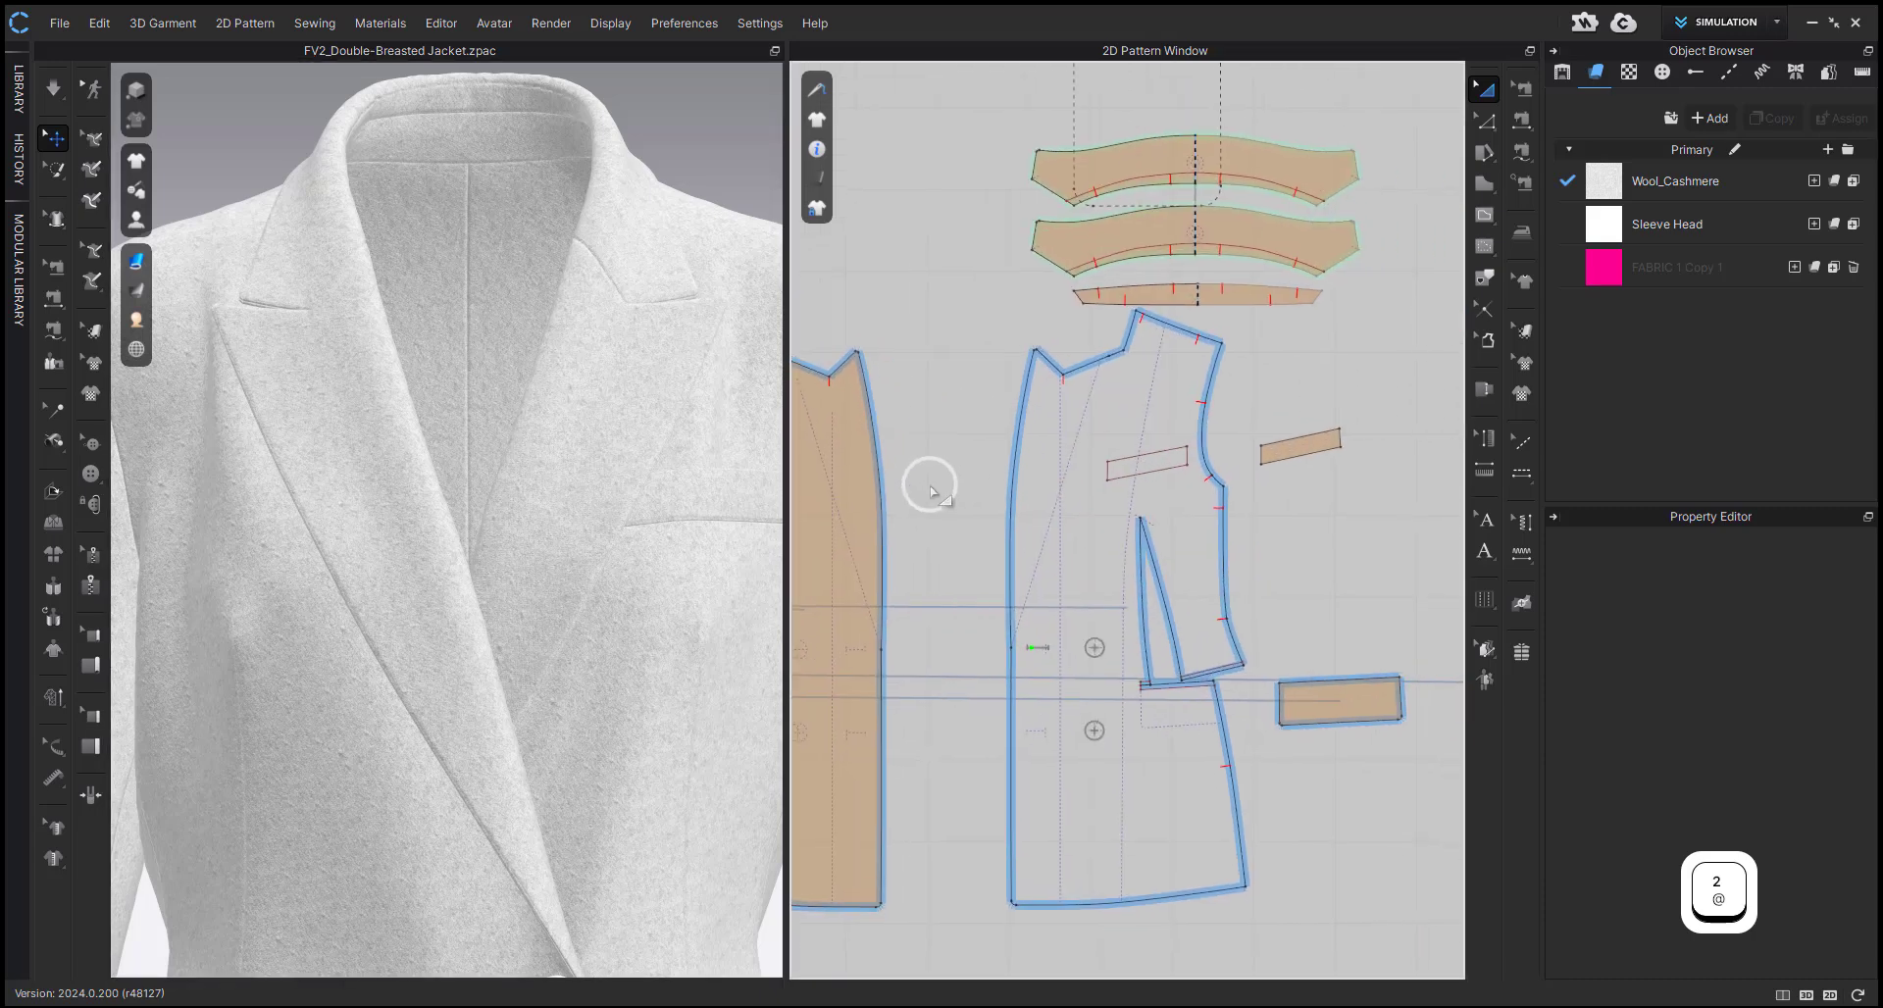
pyautogui.press('i')
pyautogui.moveTo(395, 310); pyautogui.dragTo(339, 306, button='right')
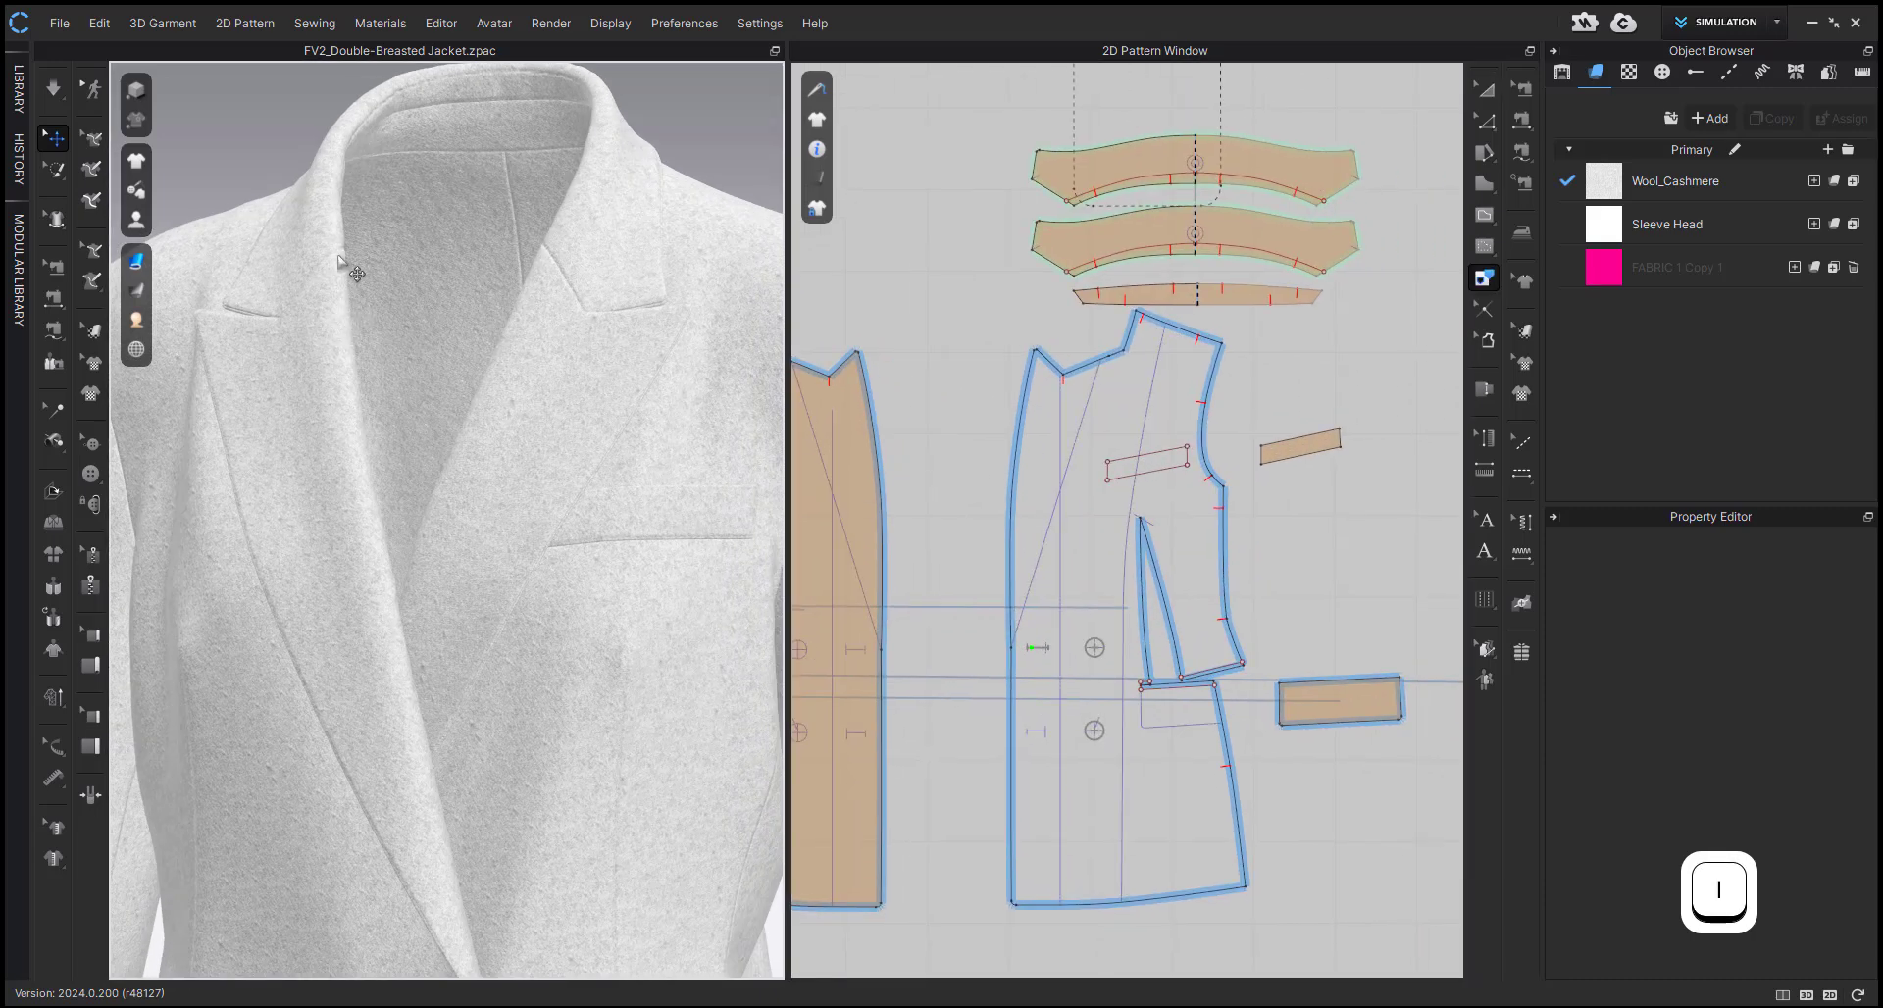
pyautogui.moveTo(365, 439); pyautogui.dragTo(416, 438, button='right')
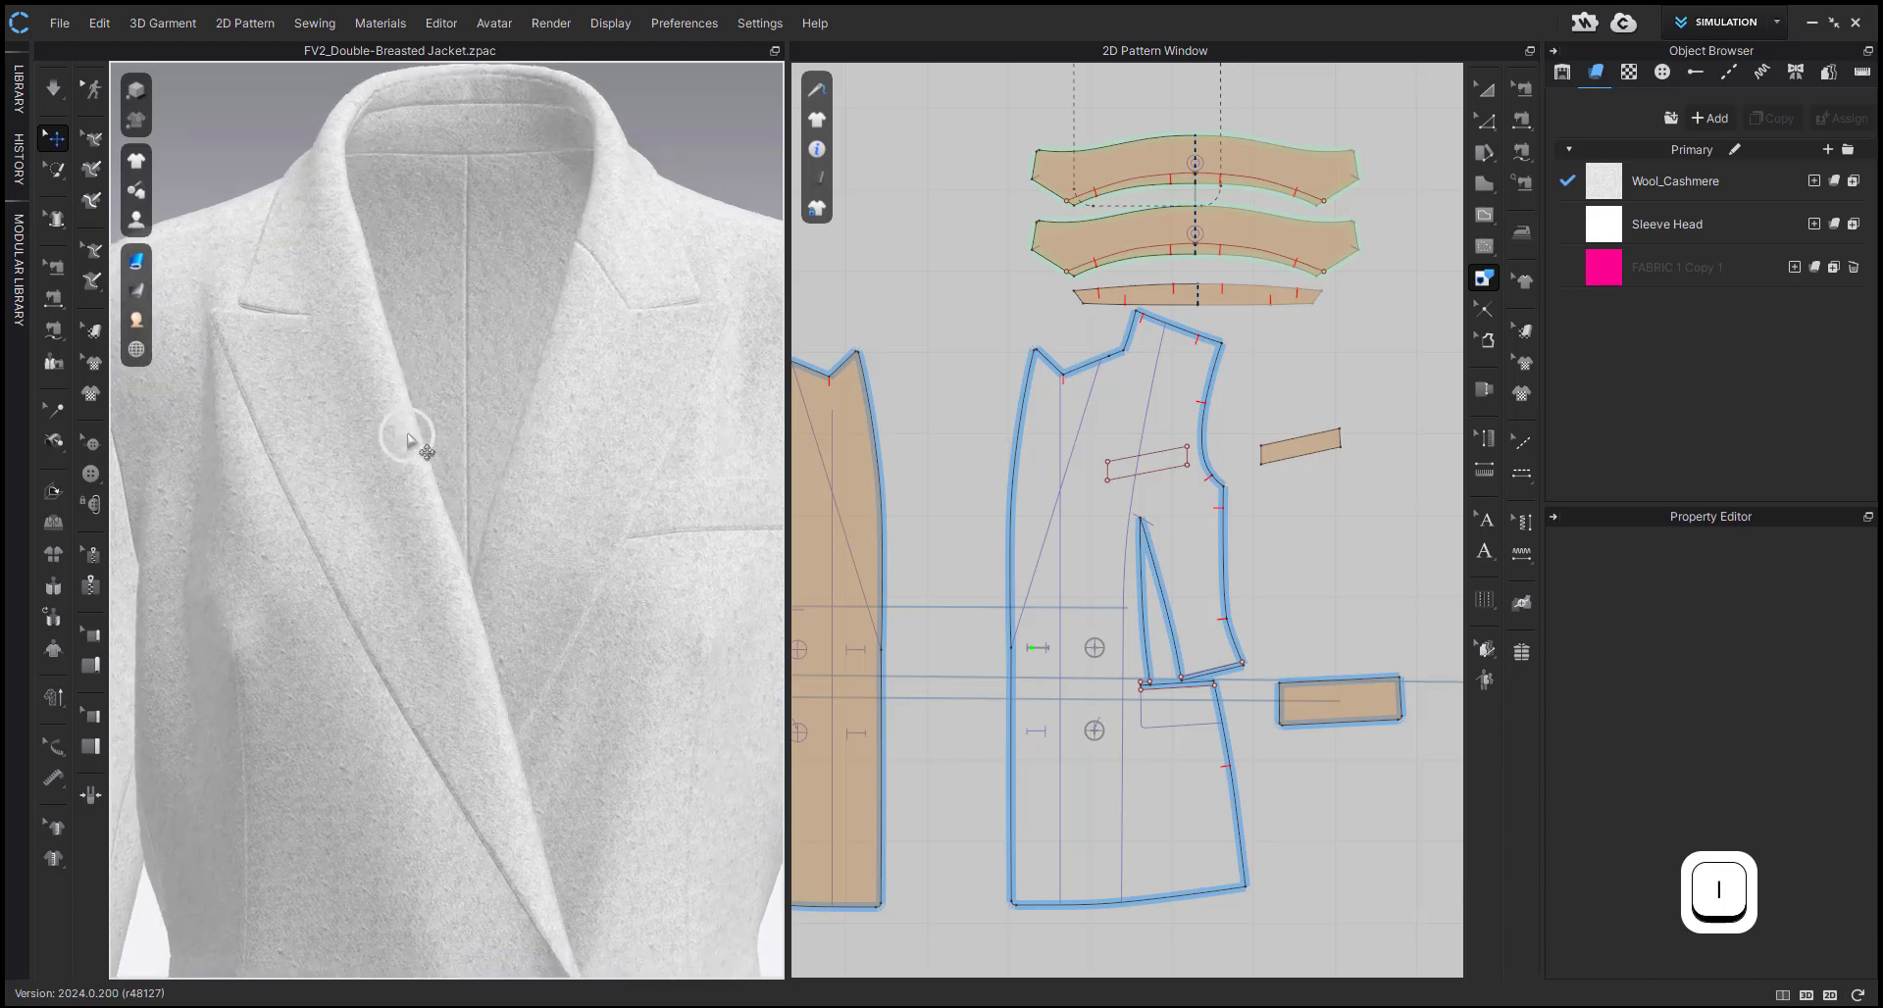
pyautogui.click(1078, 431)
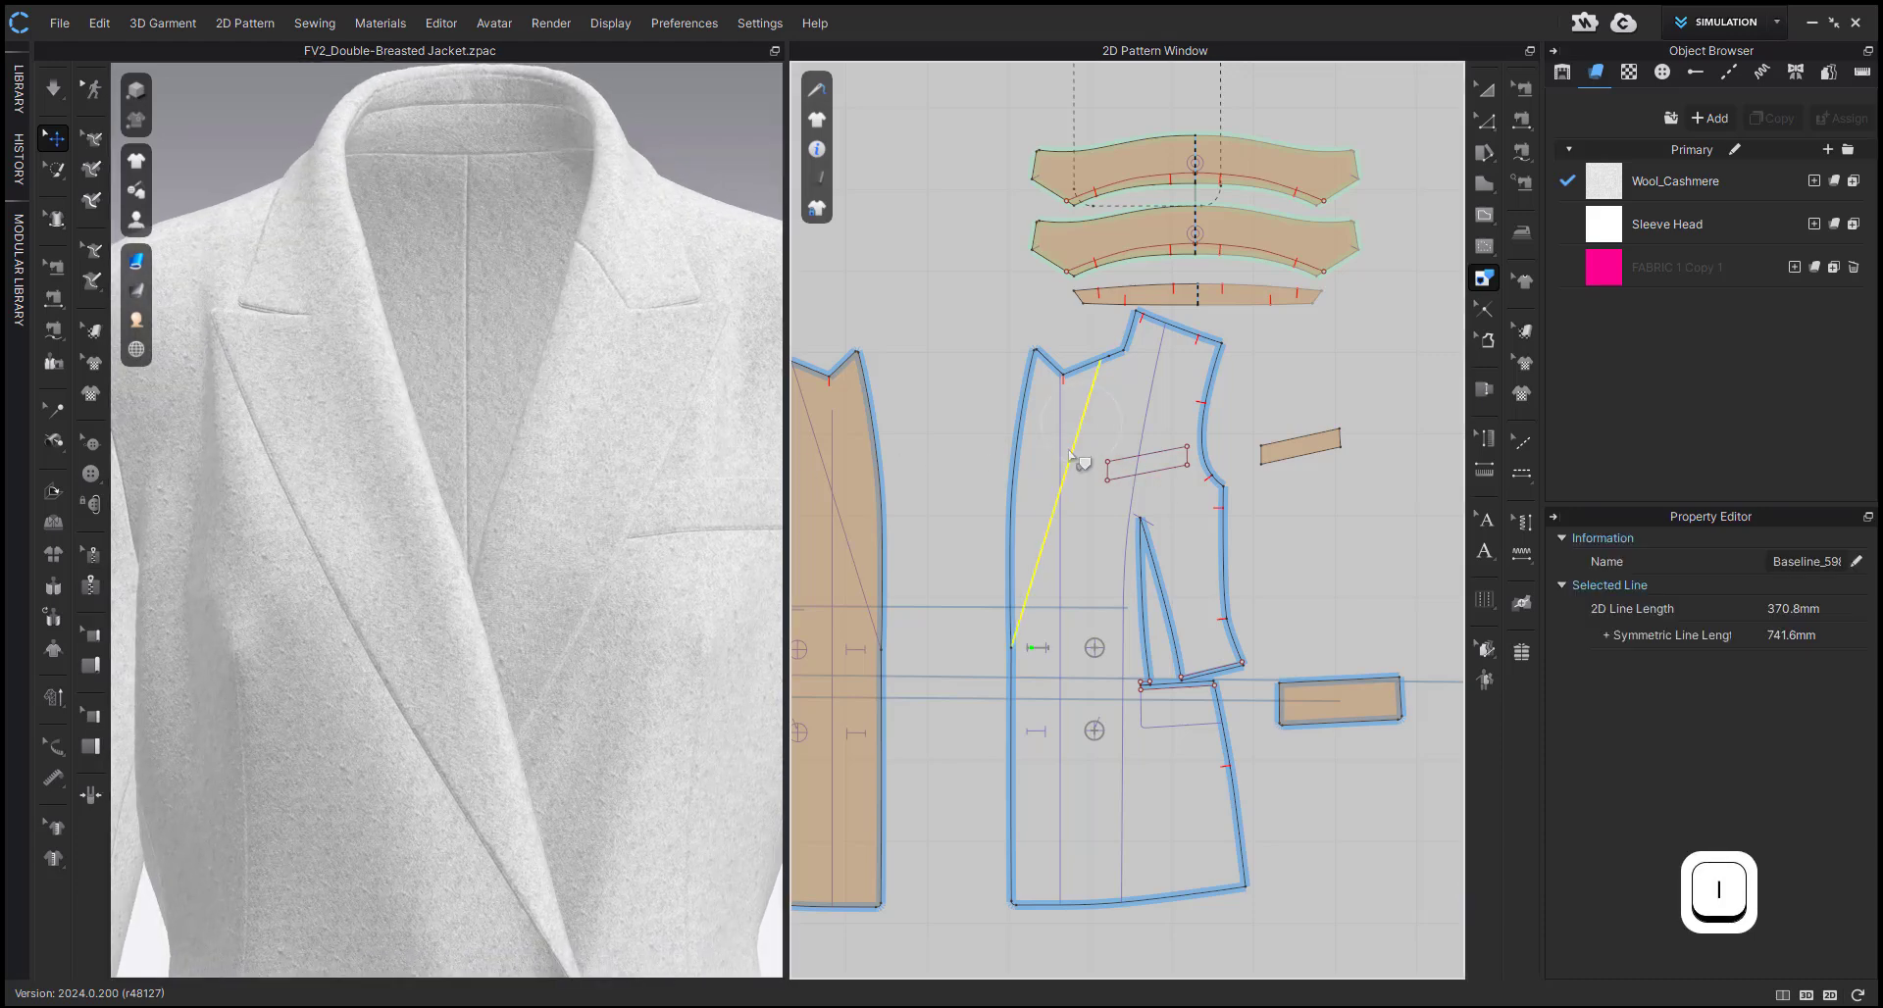
pyautogui.moveTo(1080, 438); pyautogui.dragTo(1145, 418, button='middle')
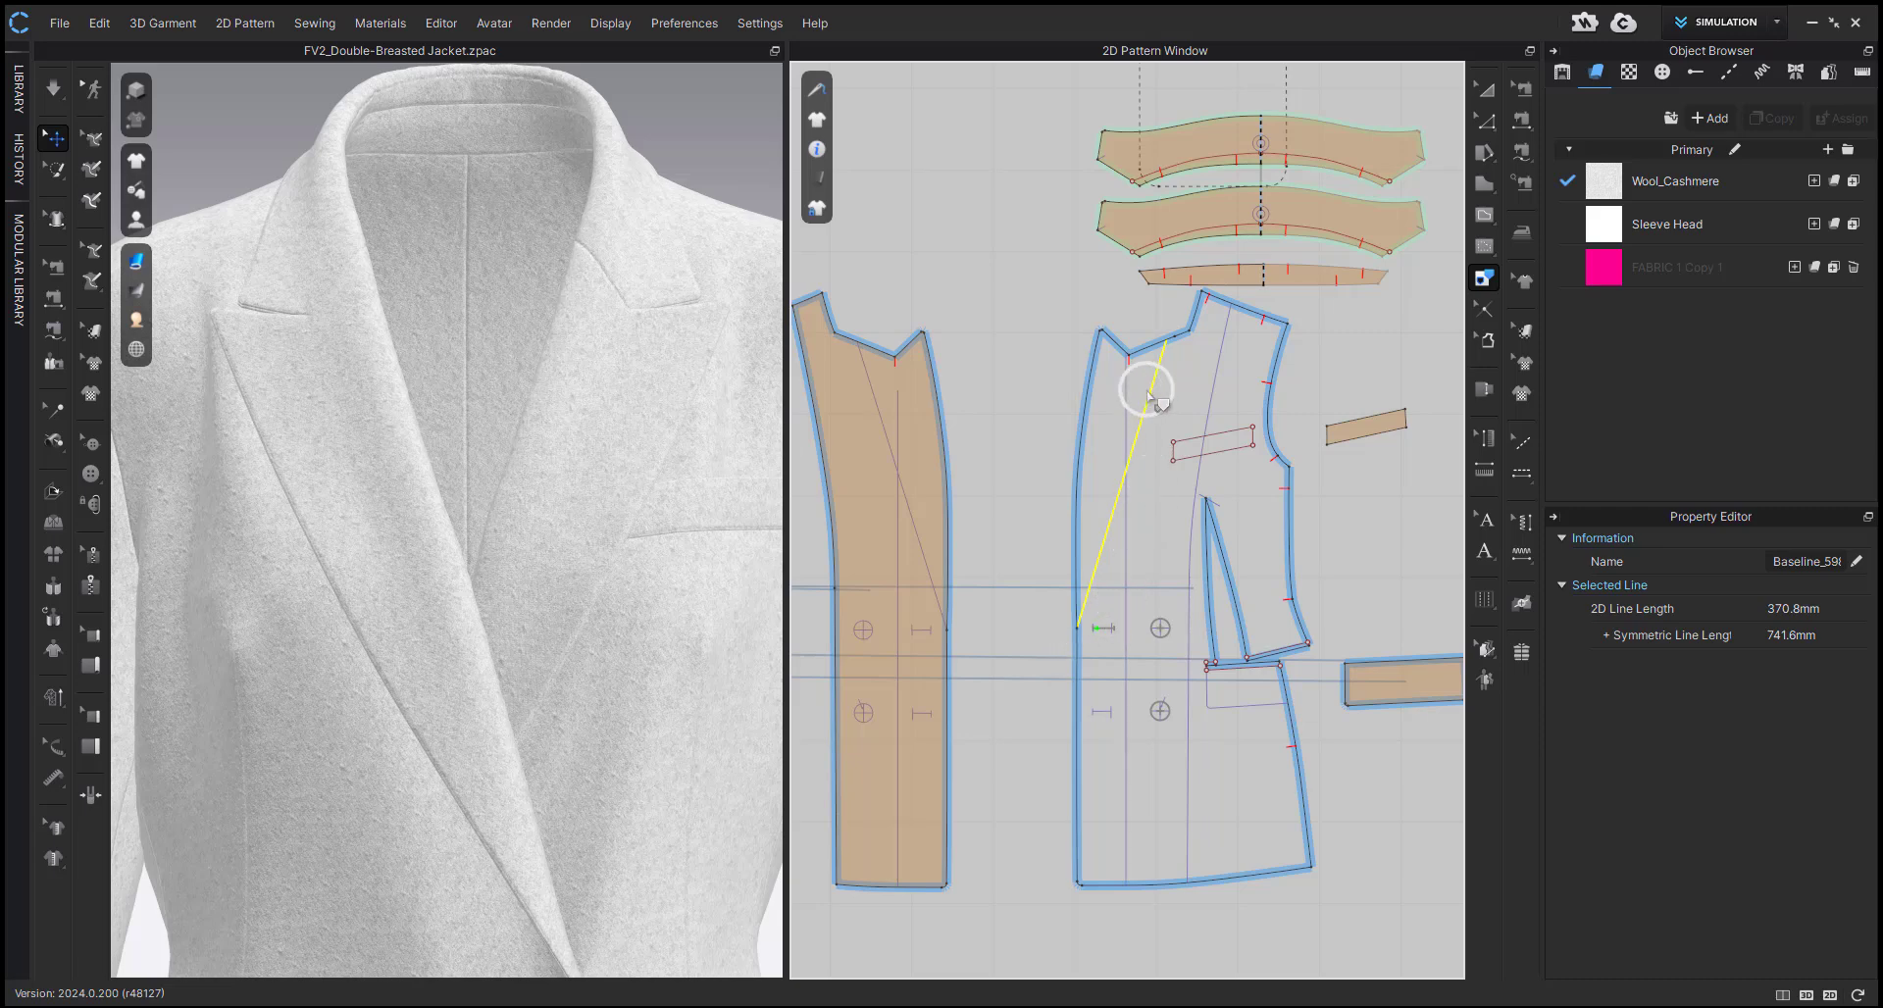
pyautogui.press('Return')
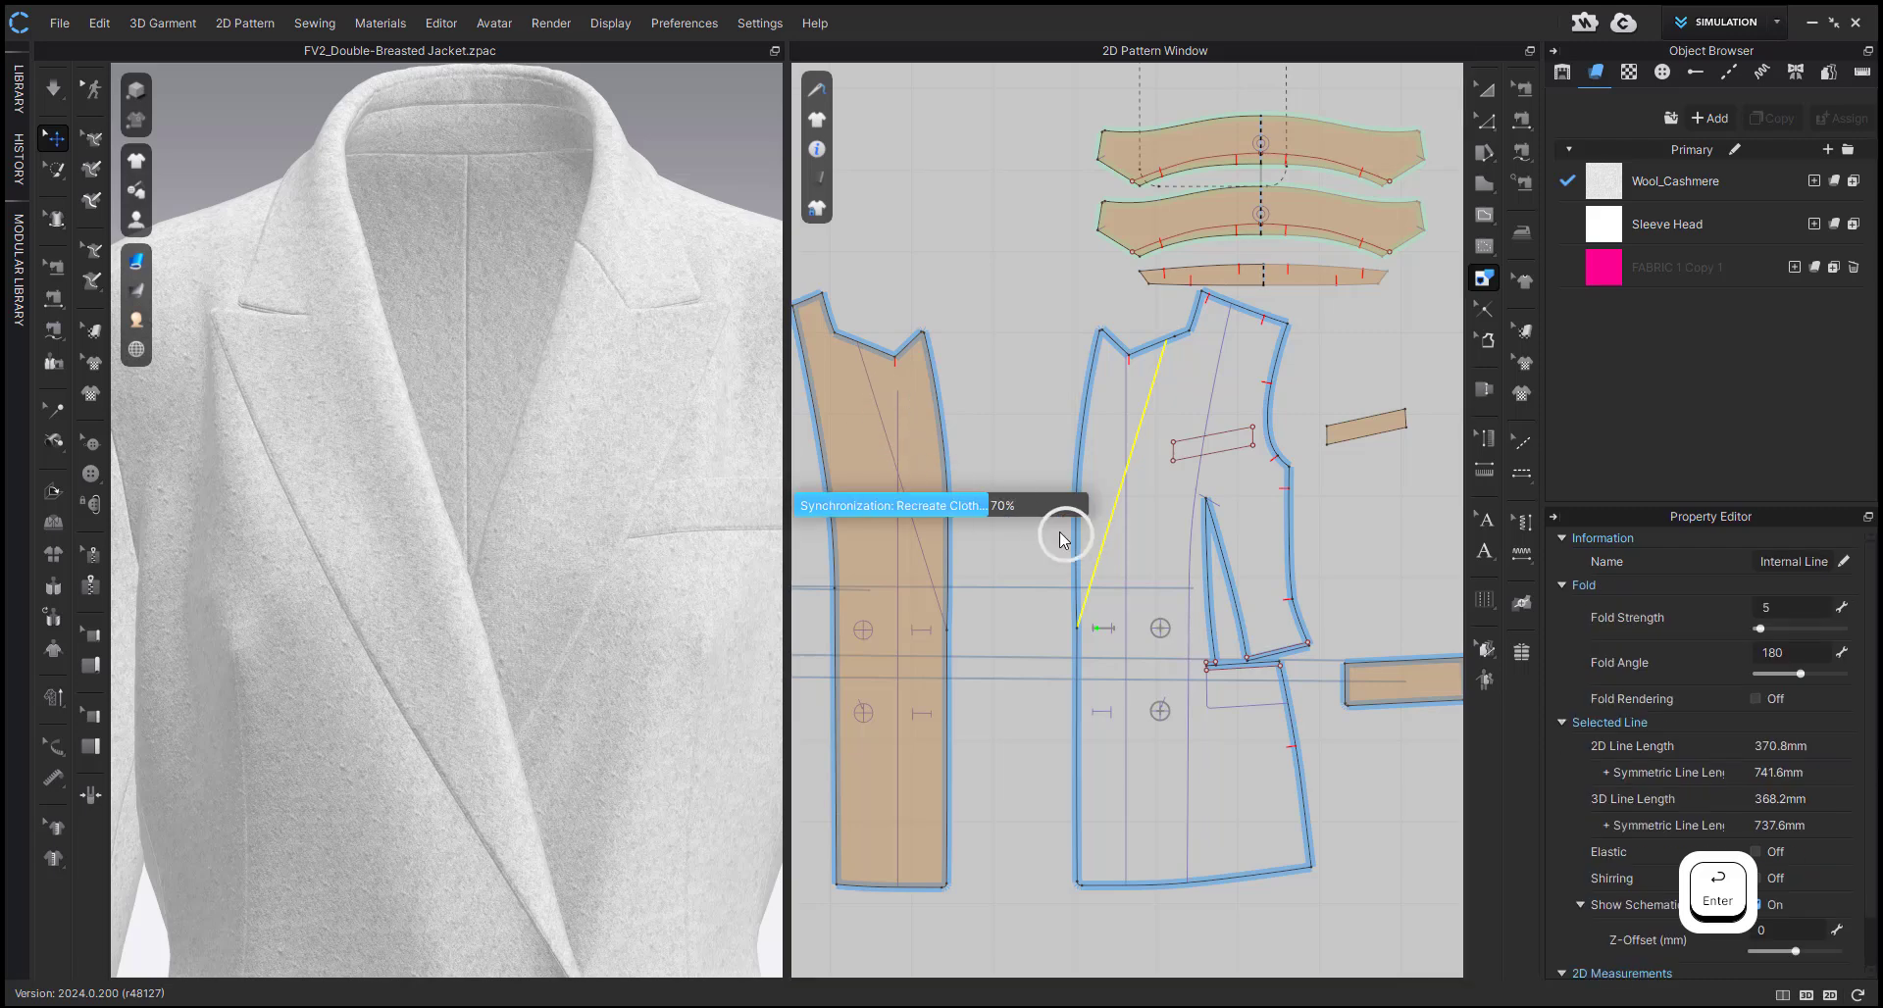
pyautogui.click(879, 415)
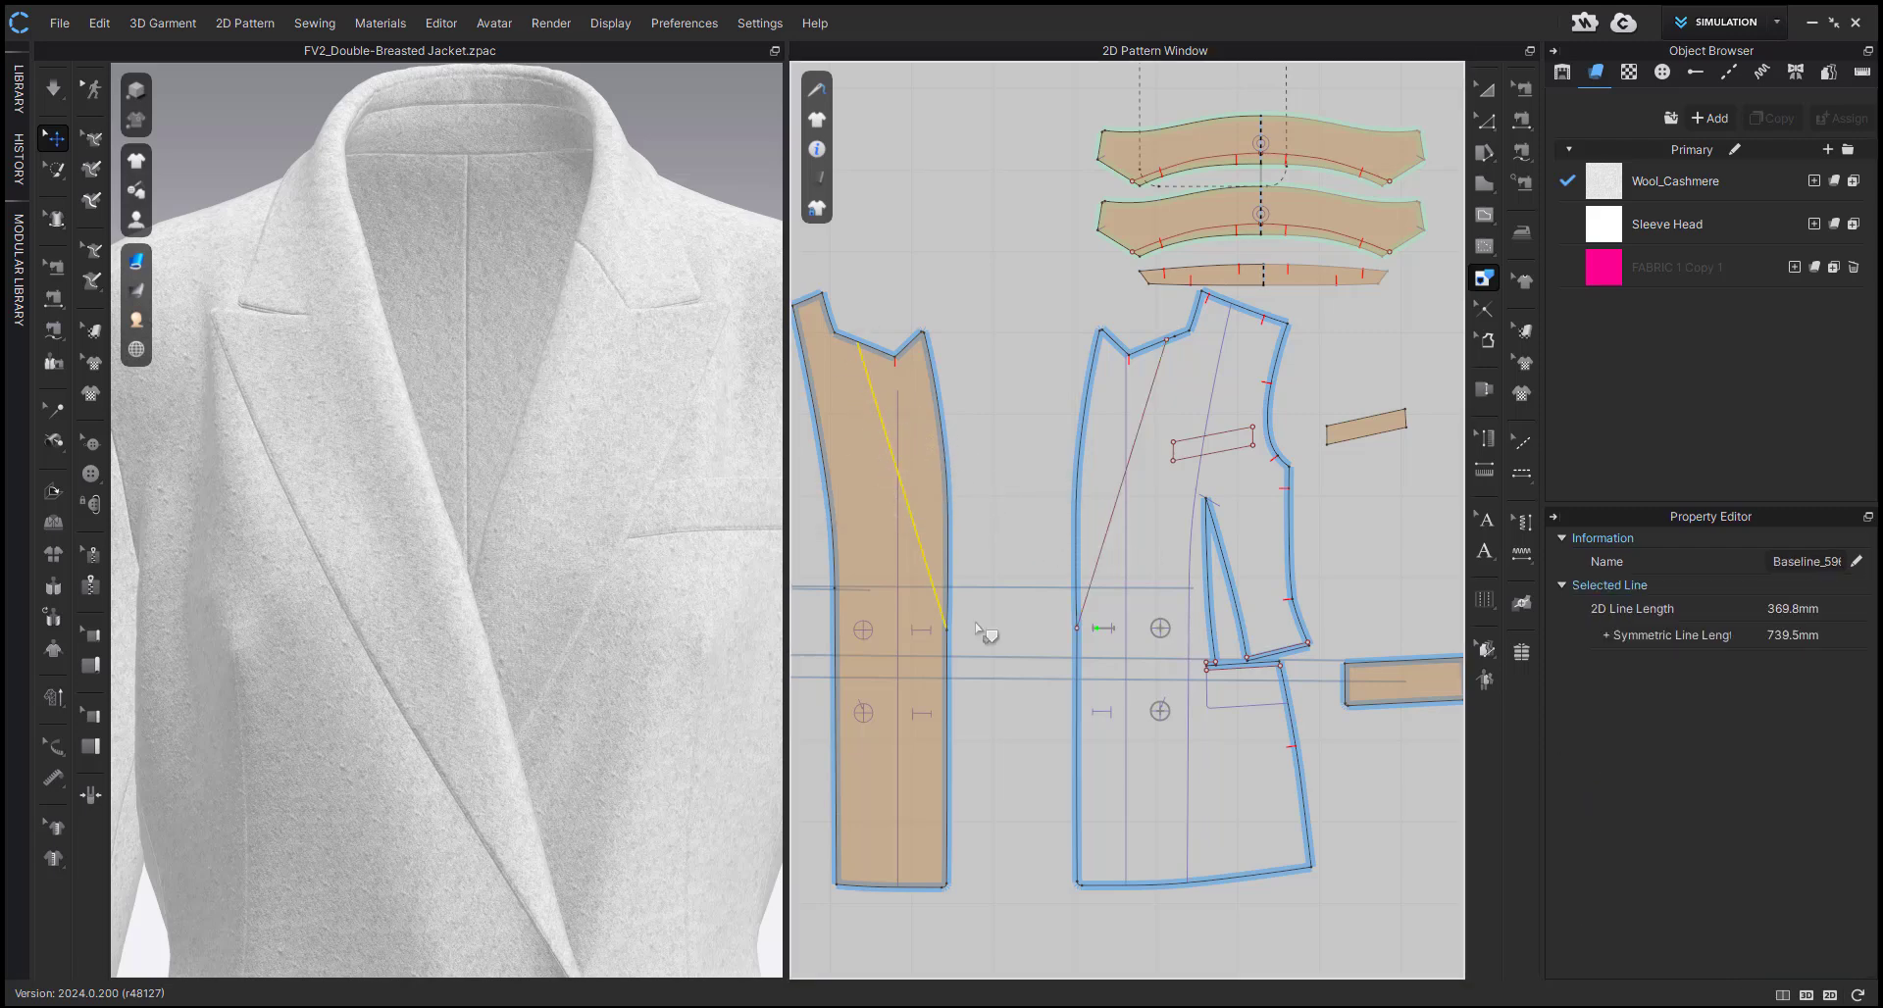
pyautogui.press('Return')
pyautogui.press('a')
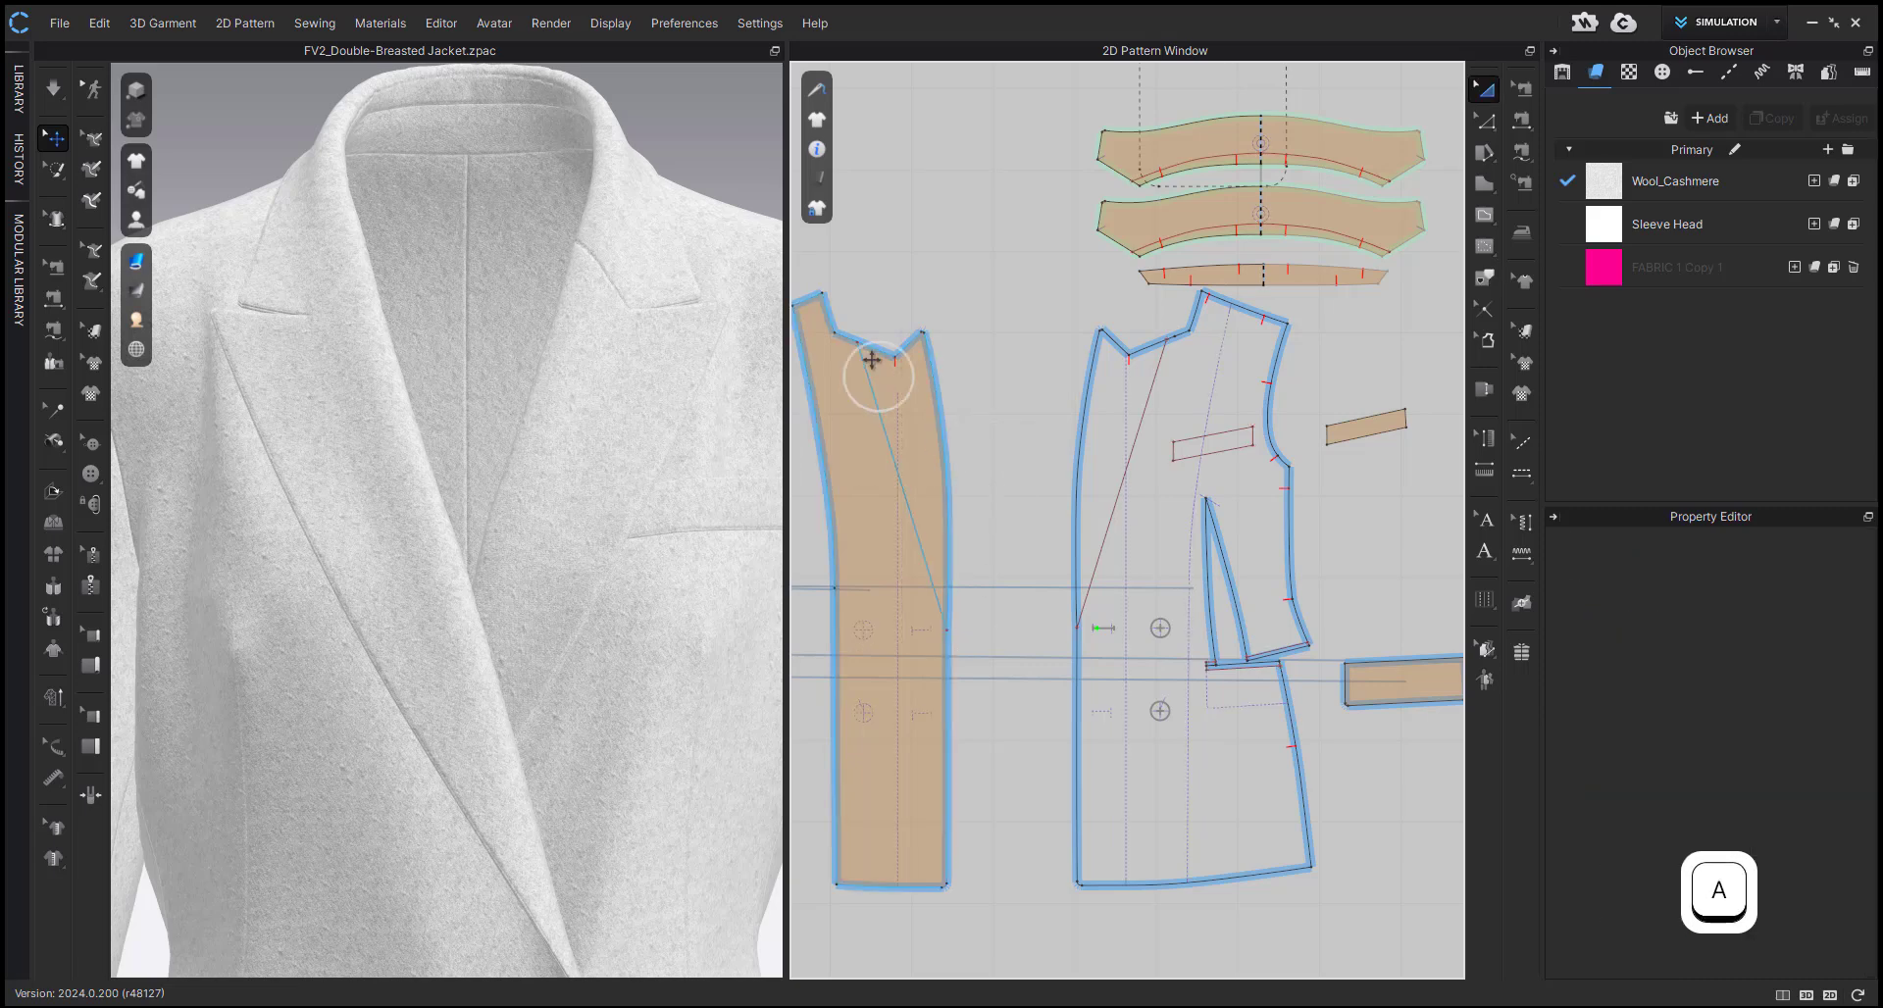
# - Extend the facing's roll line to the pattern outline and check where the front's roll line meets its outline
pyautogui.scroll(10, 870, 369)
pyautogui.press('z')
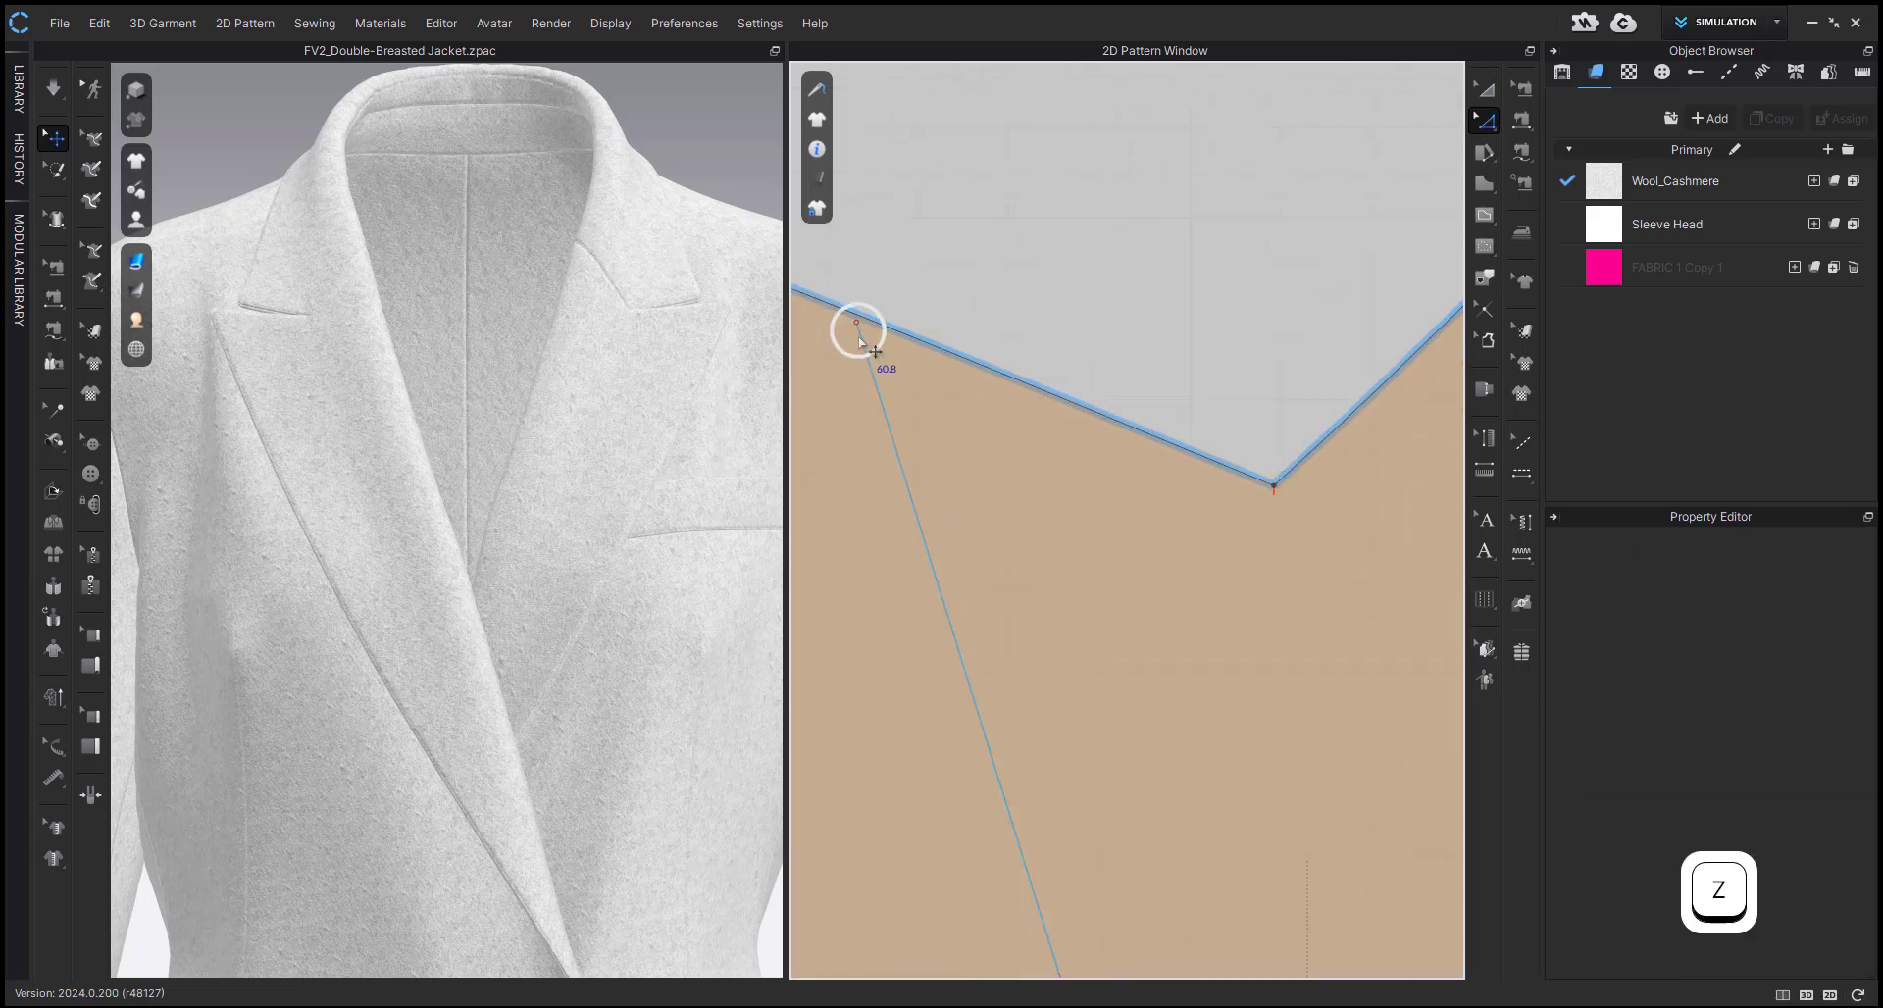
pyautogui.click(863, 343)
pyautogui.rightClick(861, 341)
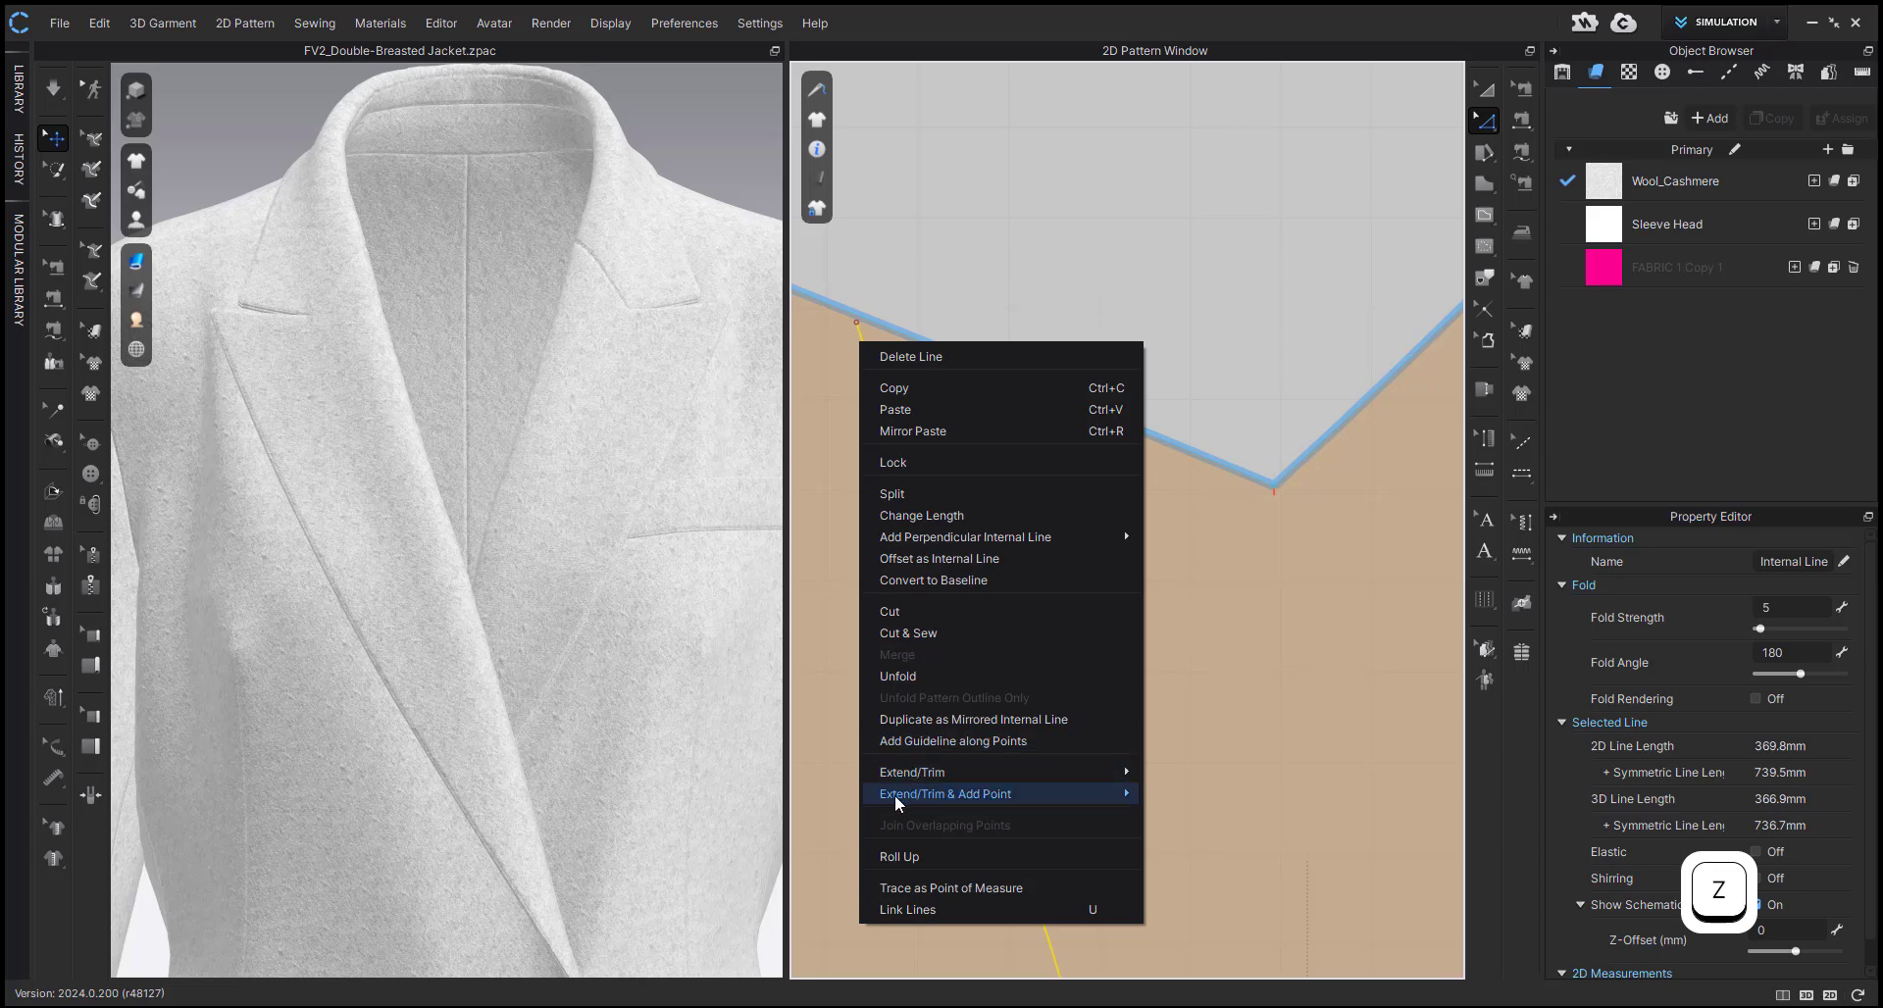
pyautogui.moveTo(889, 773)
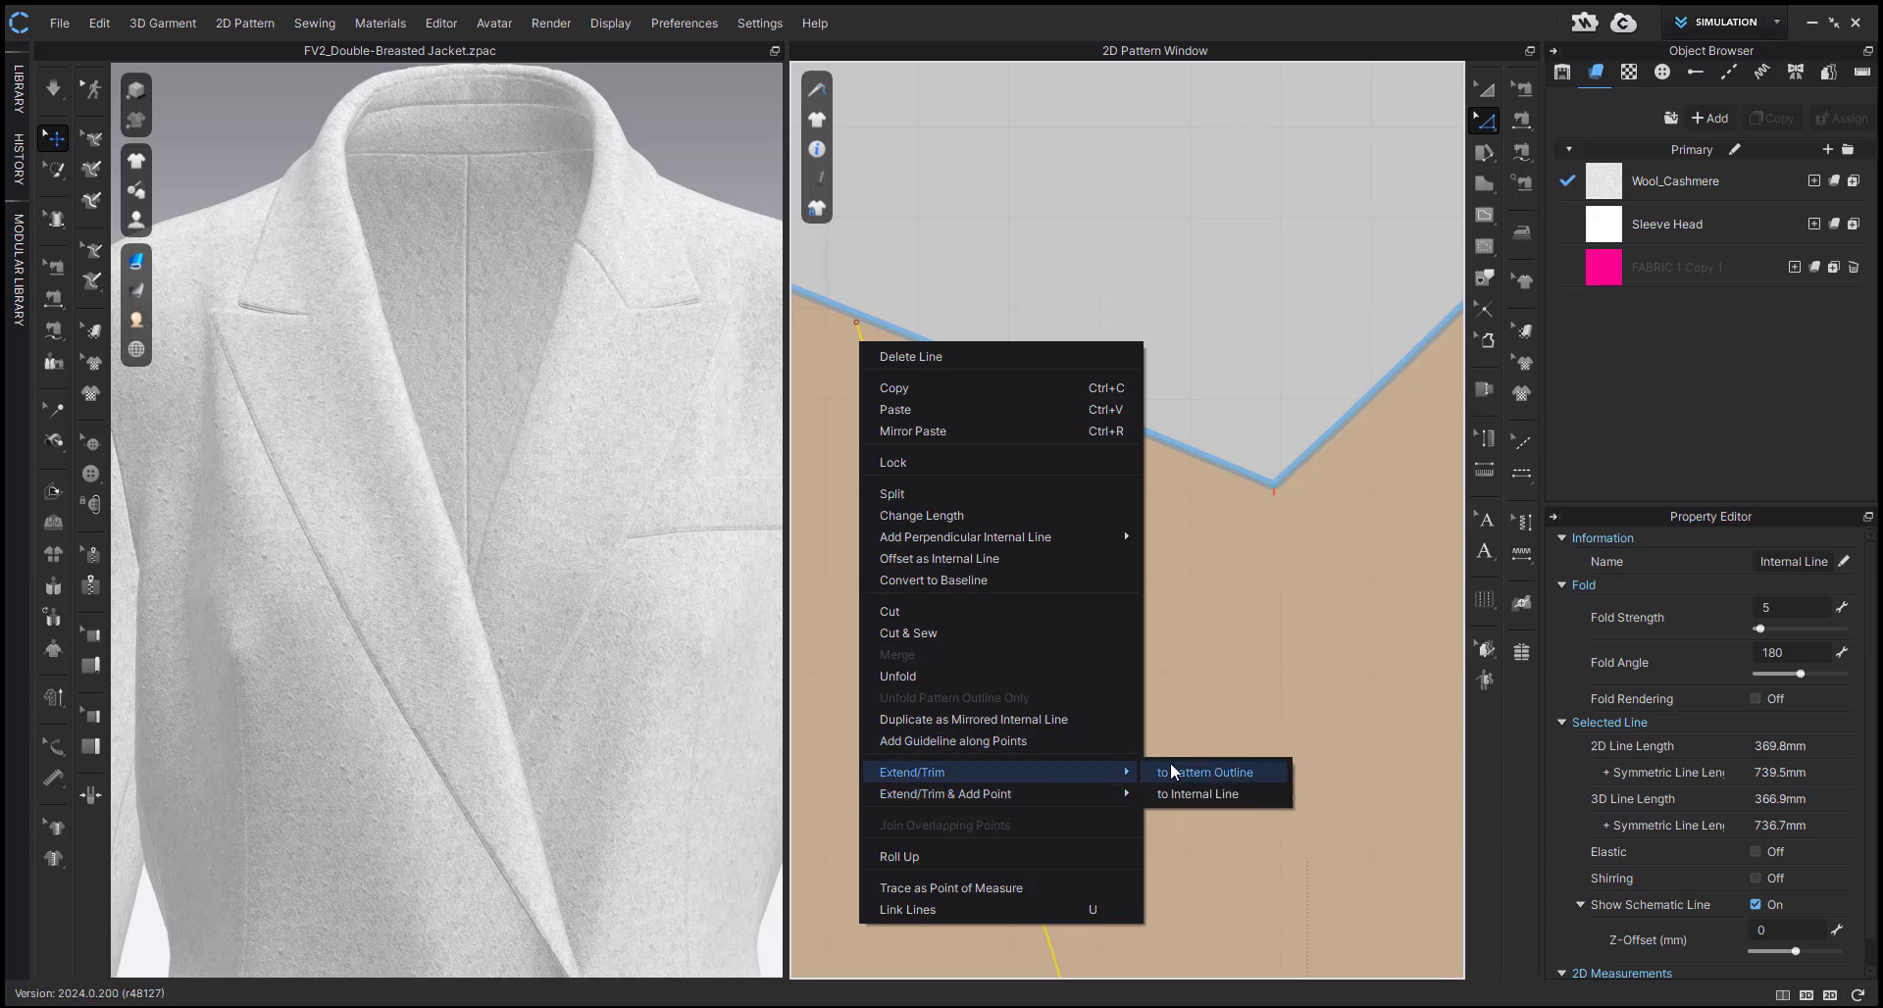
pyautogui.click(1172, 770)
pyautogui.scroll(-5, 870, 345)
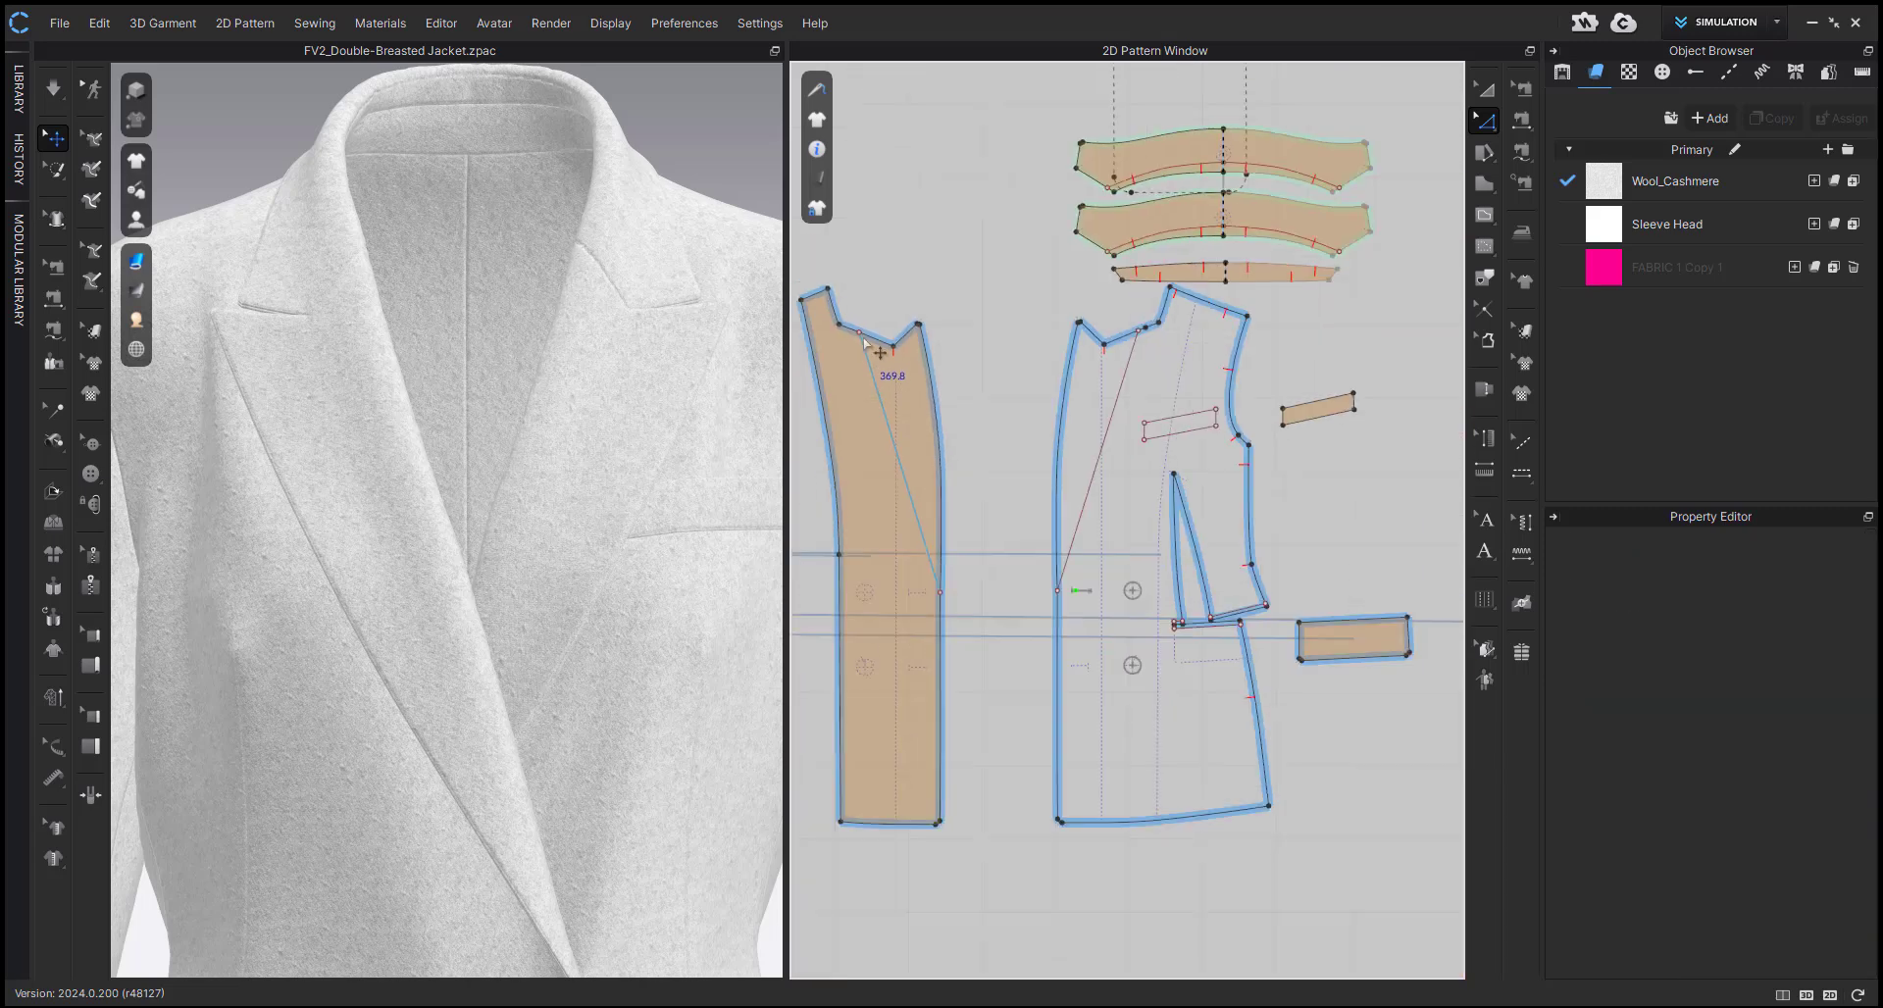
pyautogui.scroll(10, 1145, 327)
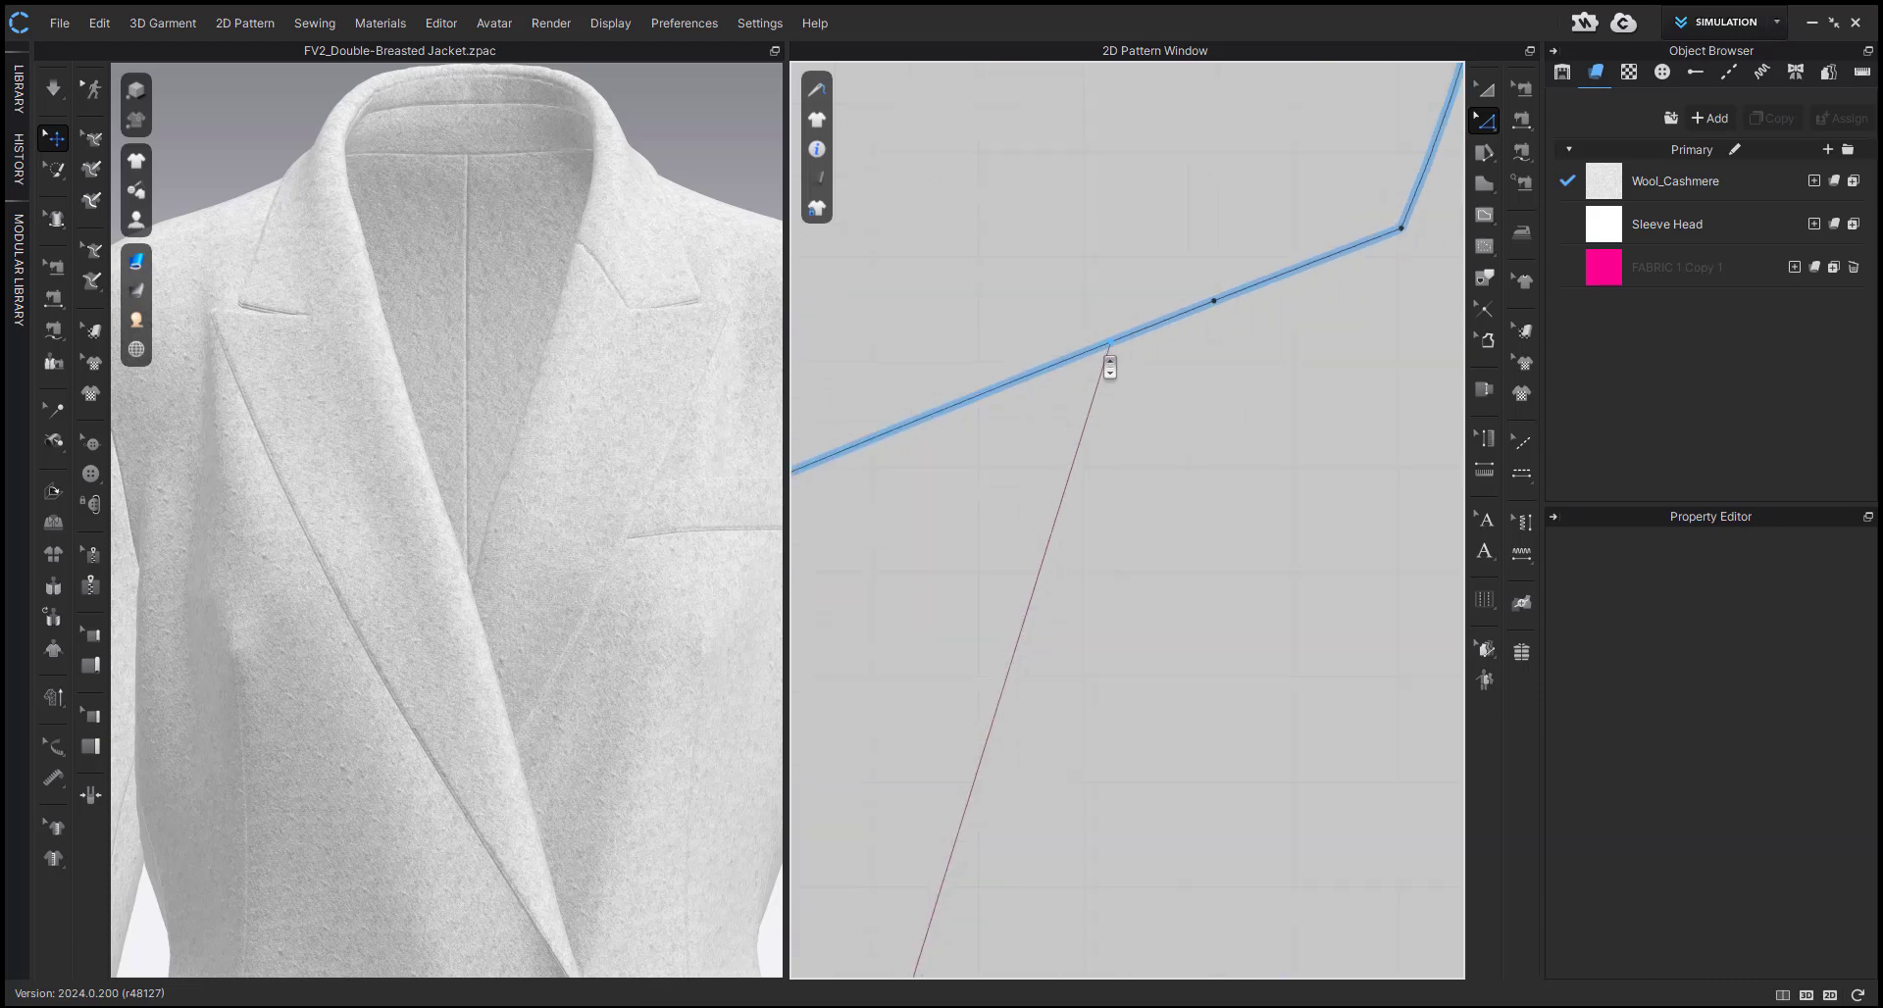
pyautogui.scroll(-9, 1107, 366)
pyautogui.moveTo(990, 819); pyautogui.dragTo(1043, 643, button='middle')
pyautogui.scroll(6, 1041, 647)
pyautogui.scroll(-4, 1047, 638)
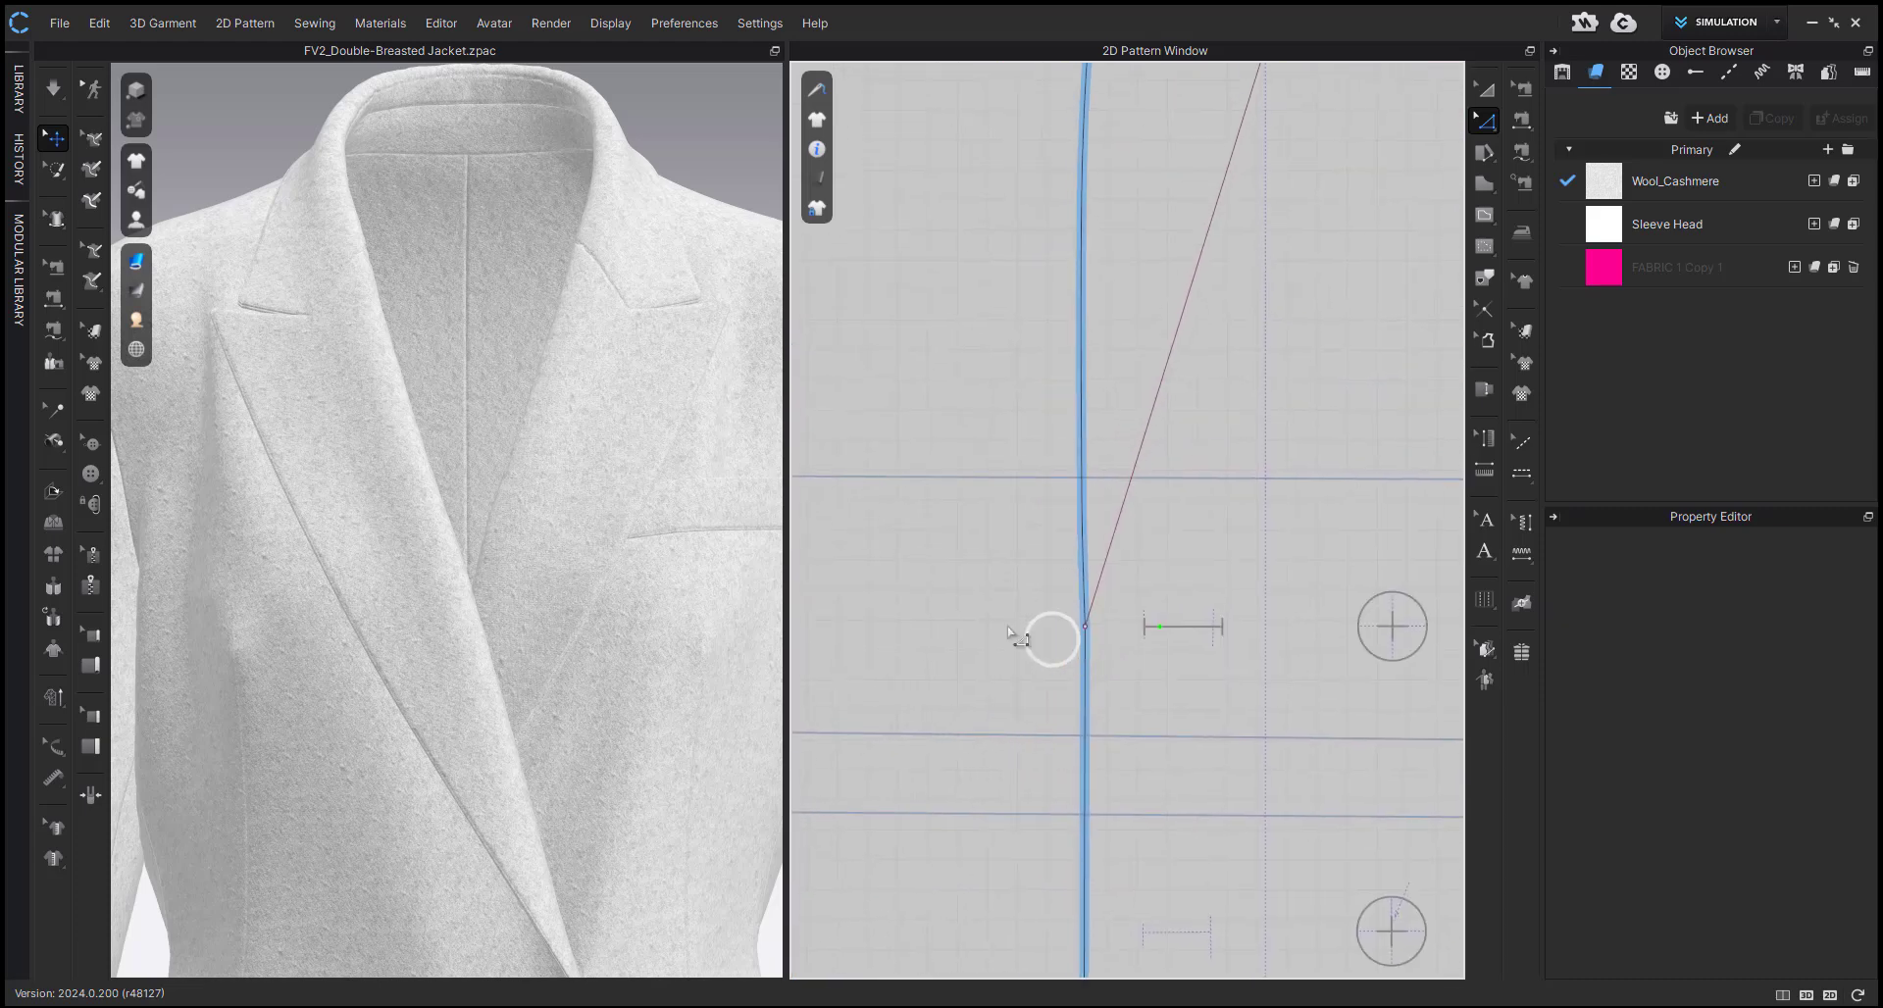
# - Switch the garment rendering style to Textured Surface and examine the jacket's lapel layers
pyautogui.click(136, 260)
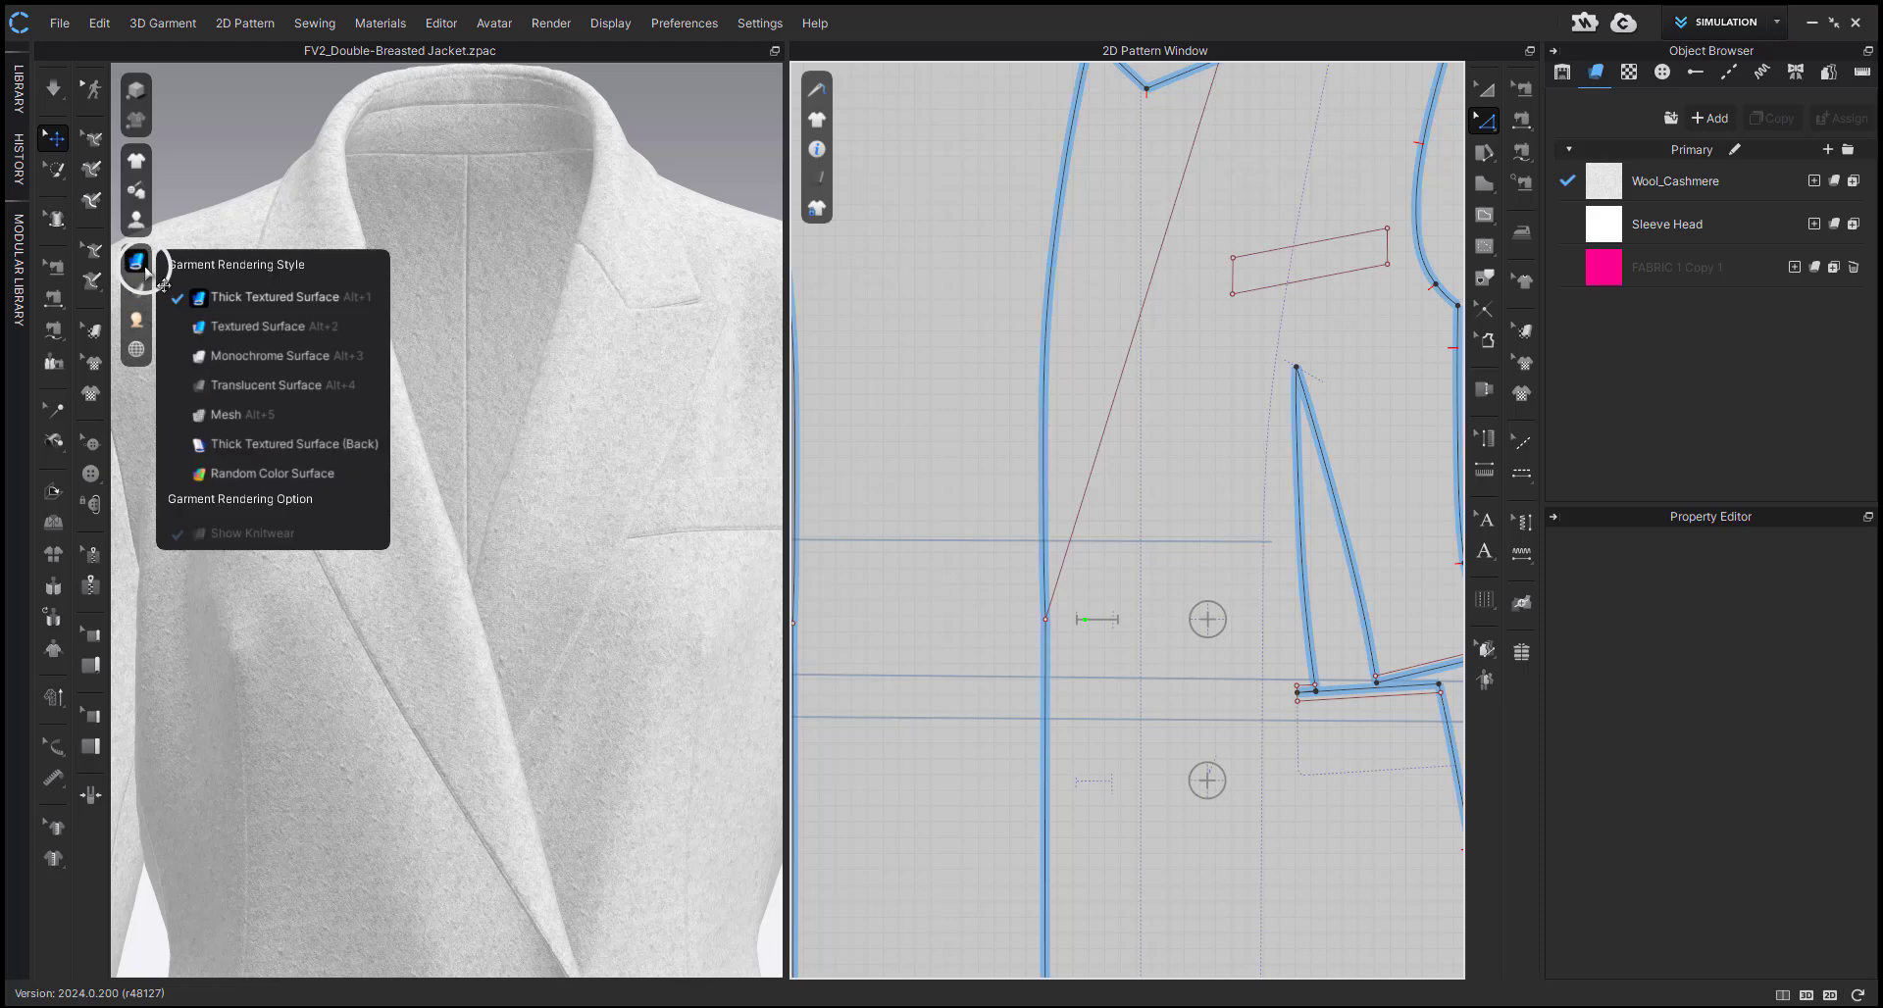
pyautogui.click(262, 327)
pyautogui.scroll(-3, 655, 214)
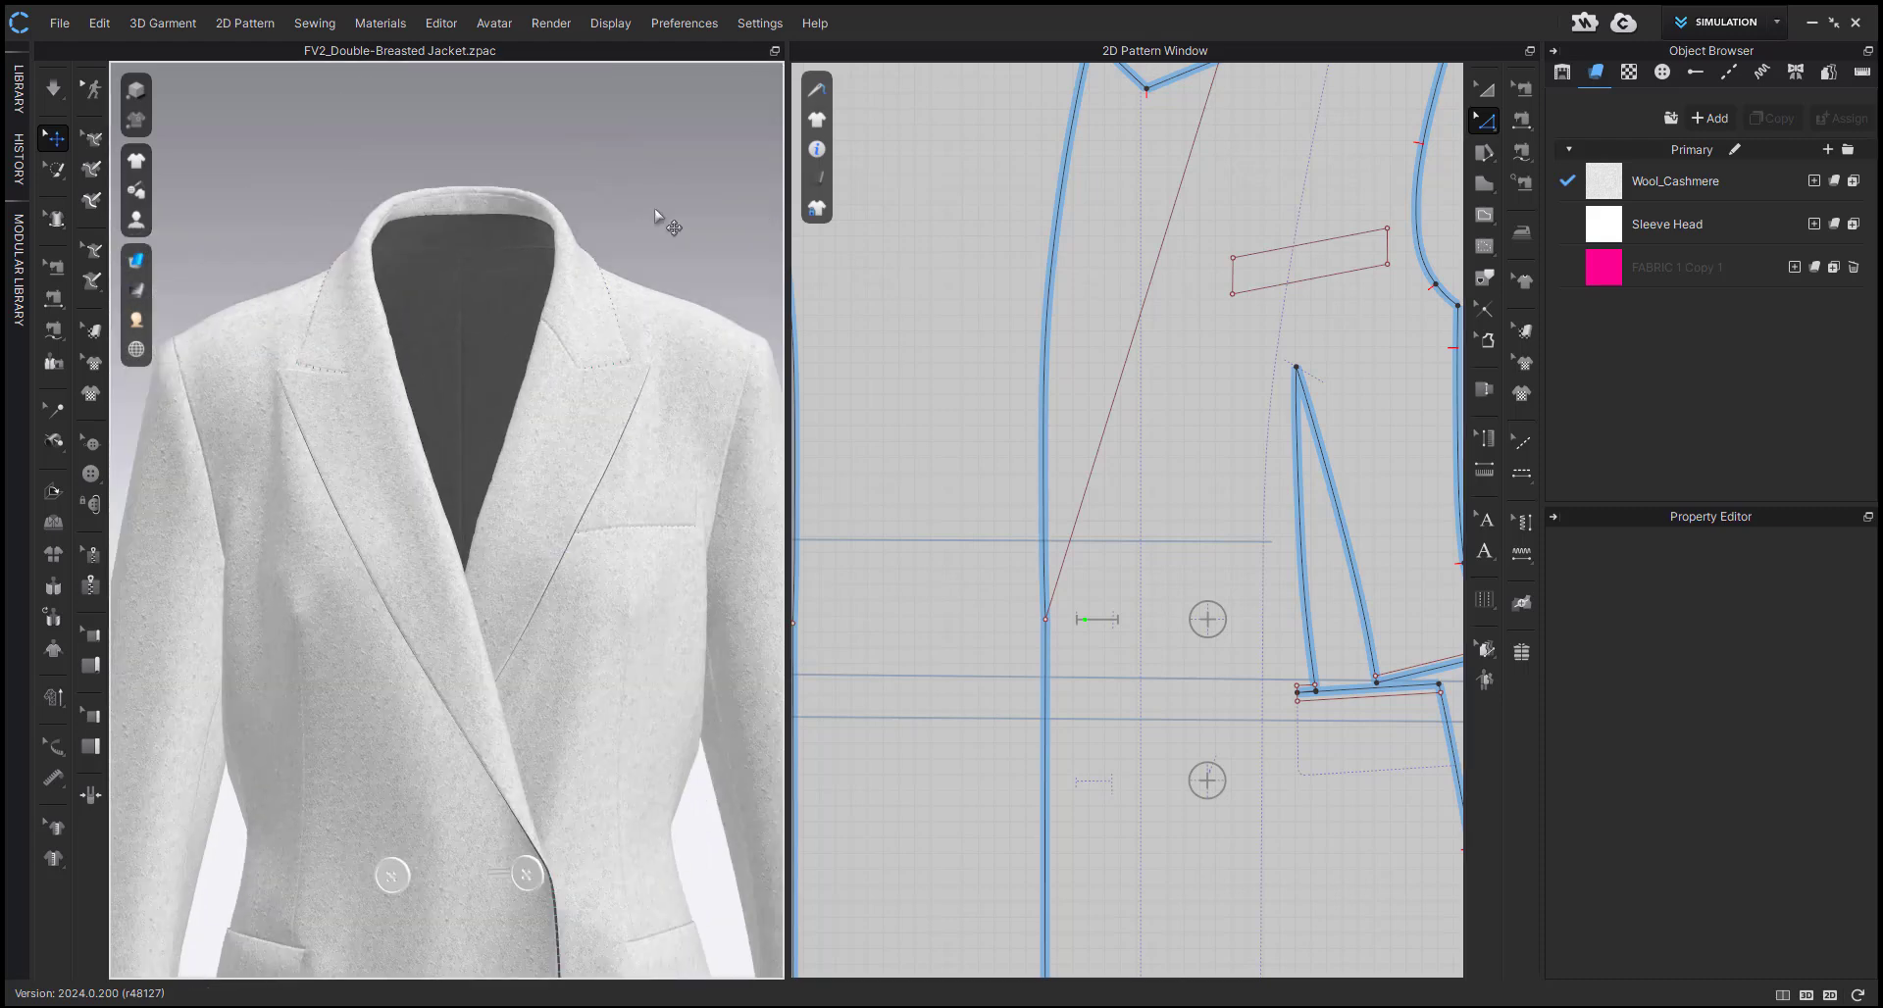
pyautogui.click(579, 441)
pyautogui.moveTo(578, 441); pyautogui.dragTo(627, 579, button='right')
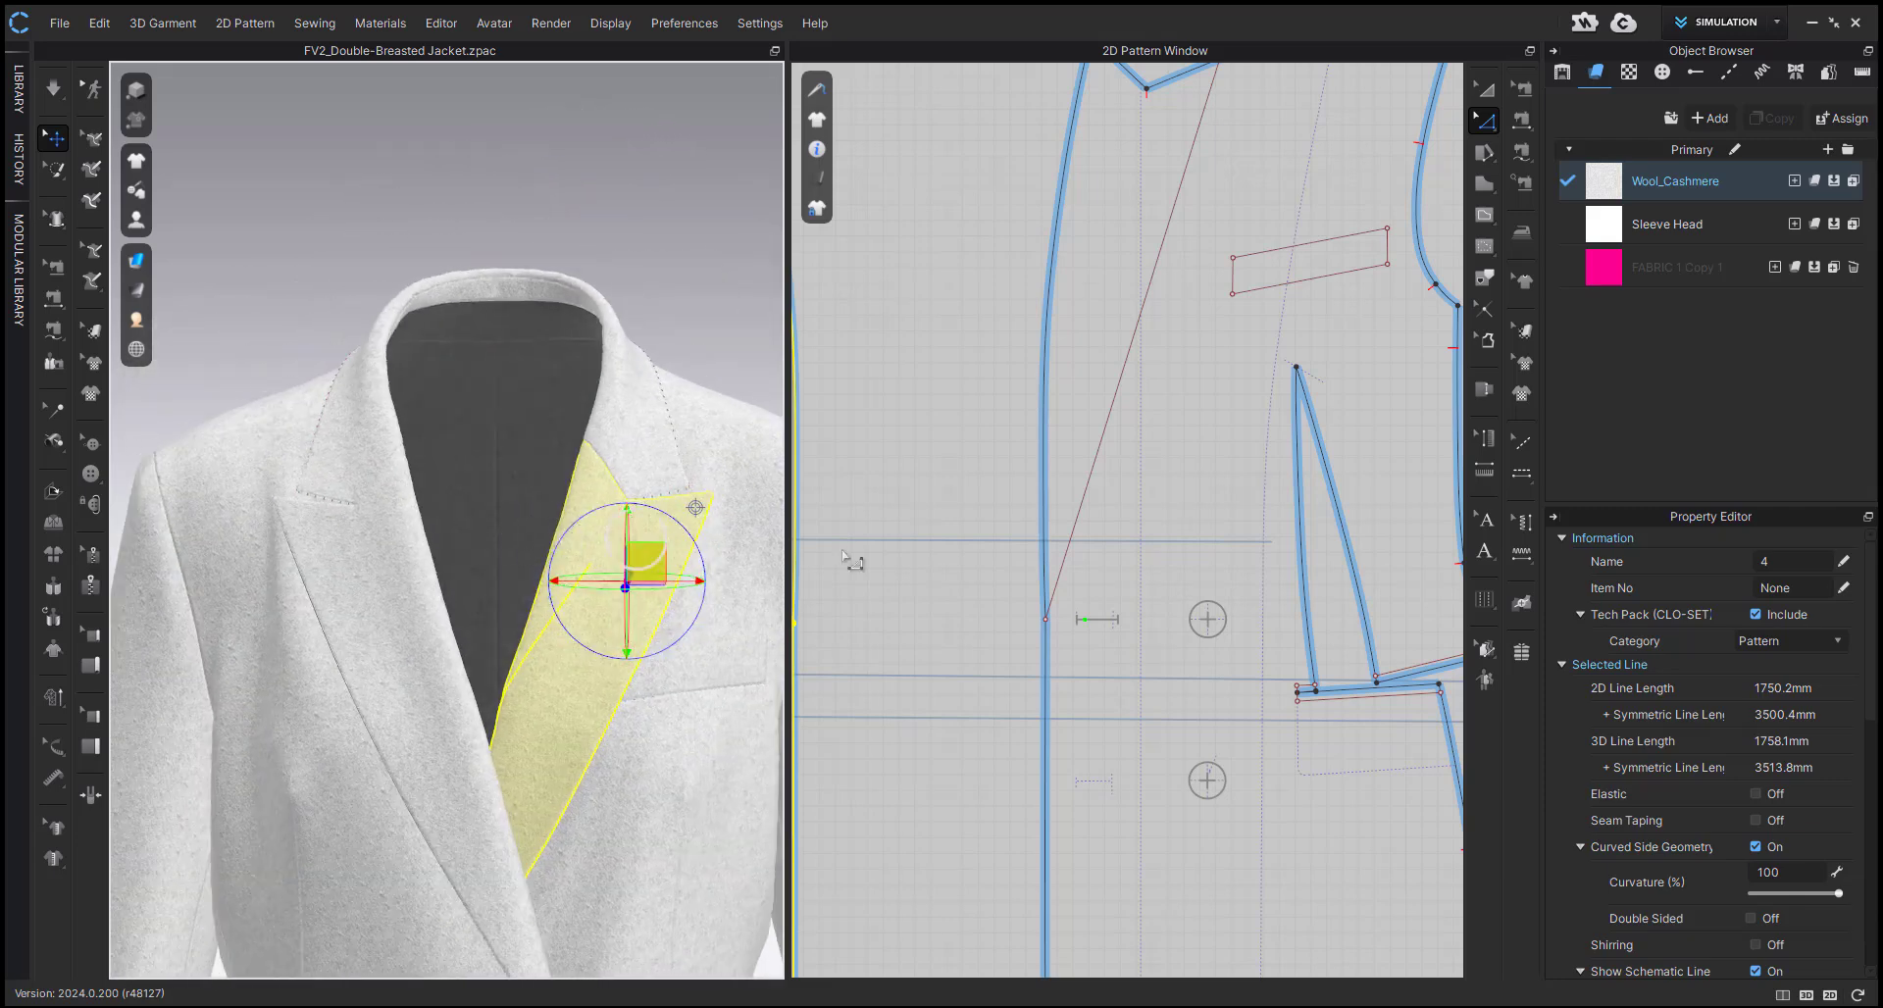
pyautogui.scroll(-5, 1107, 520)
pyautogui.click(1002, 475)
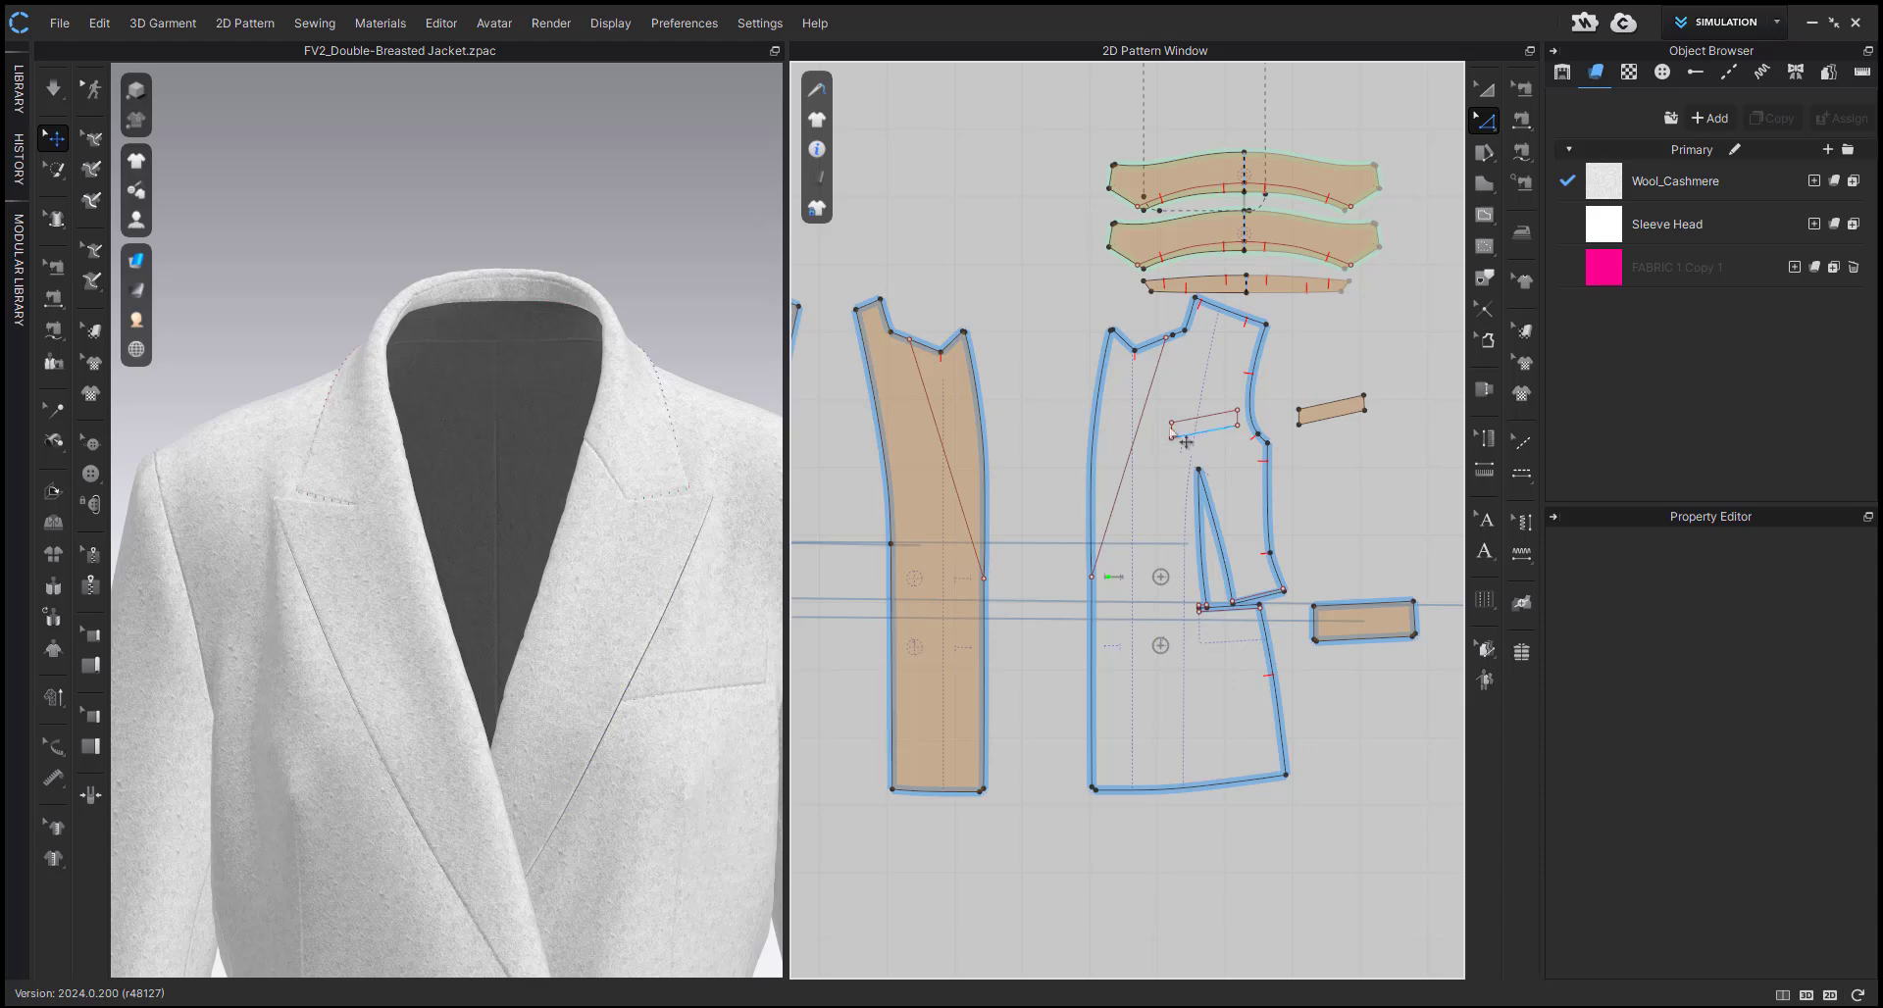
# - Sew the facing's roll line to the matching roll line on the front piece
pyautogui.scroll(4, 1099, 434)
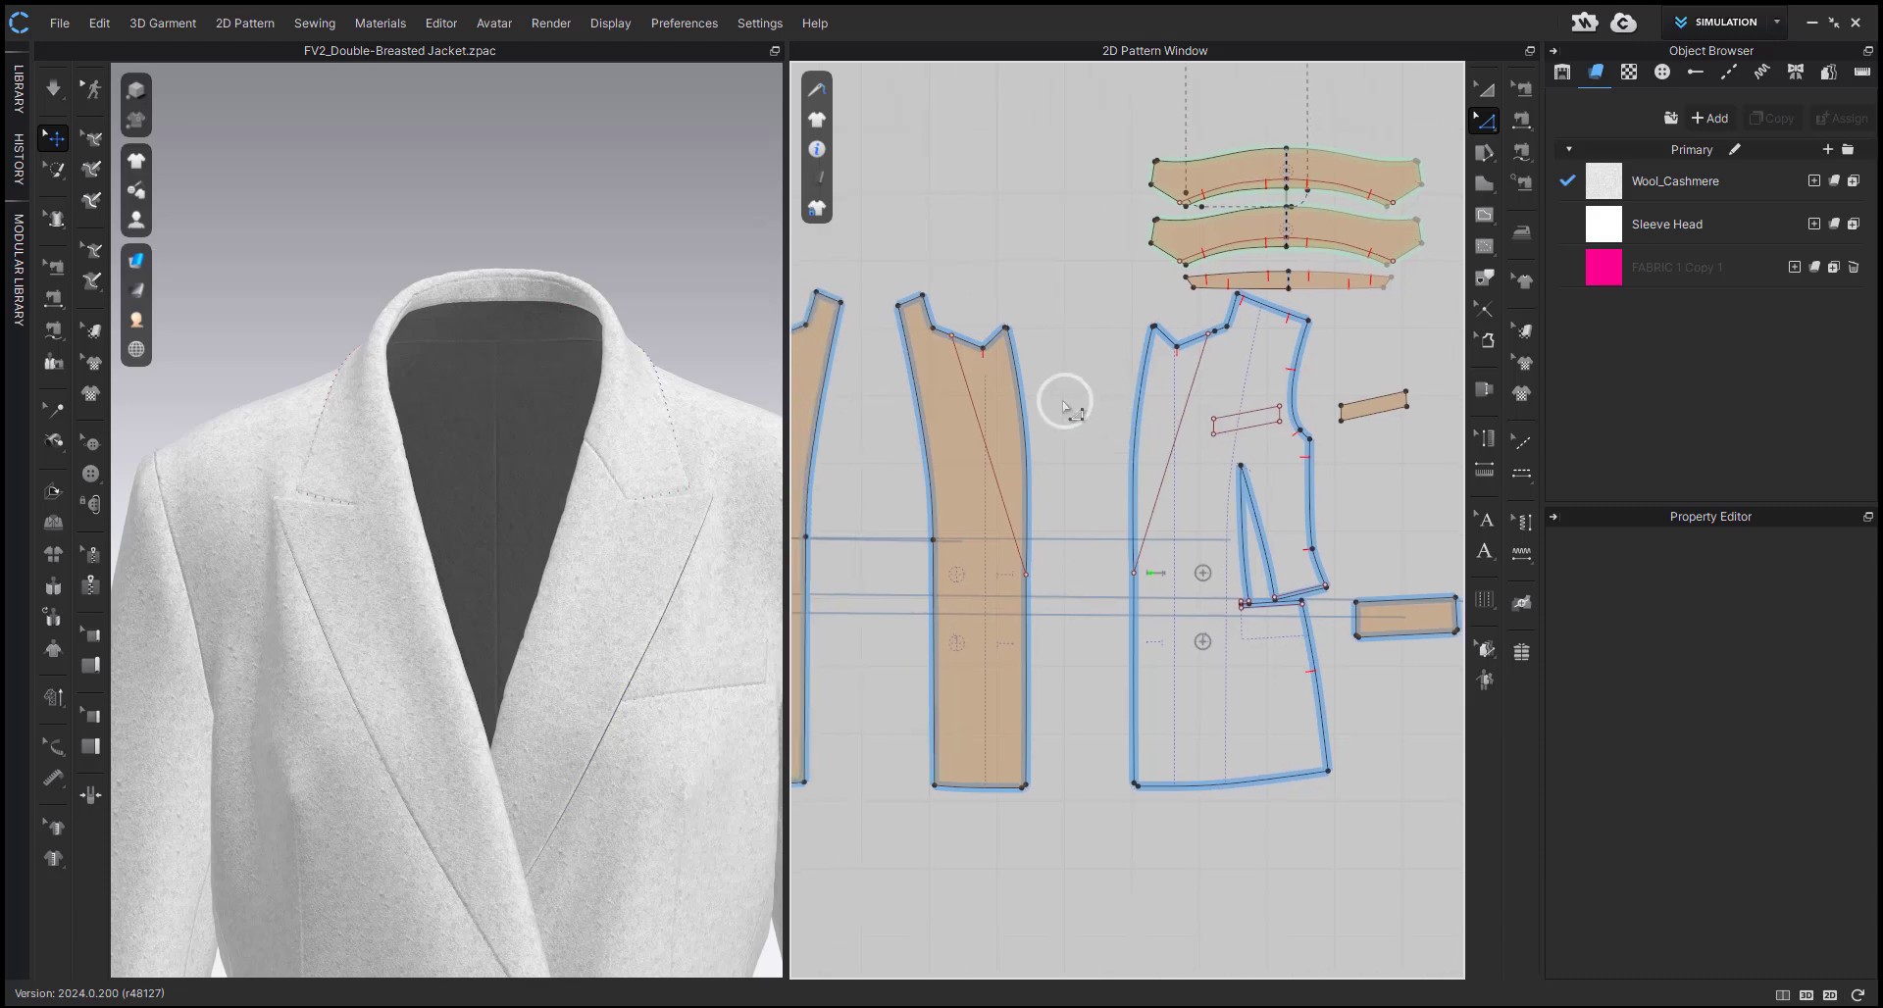
pyautogui.press('n')
pyautogui.click(925, 345)
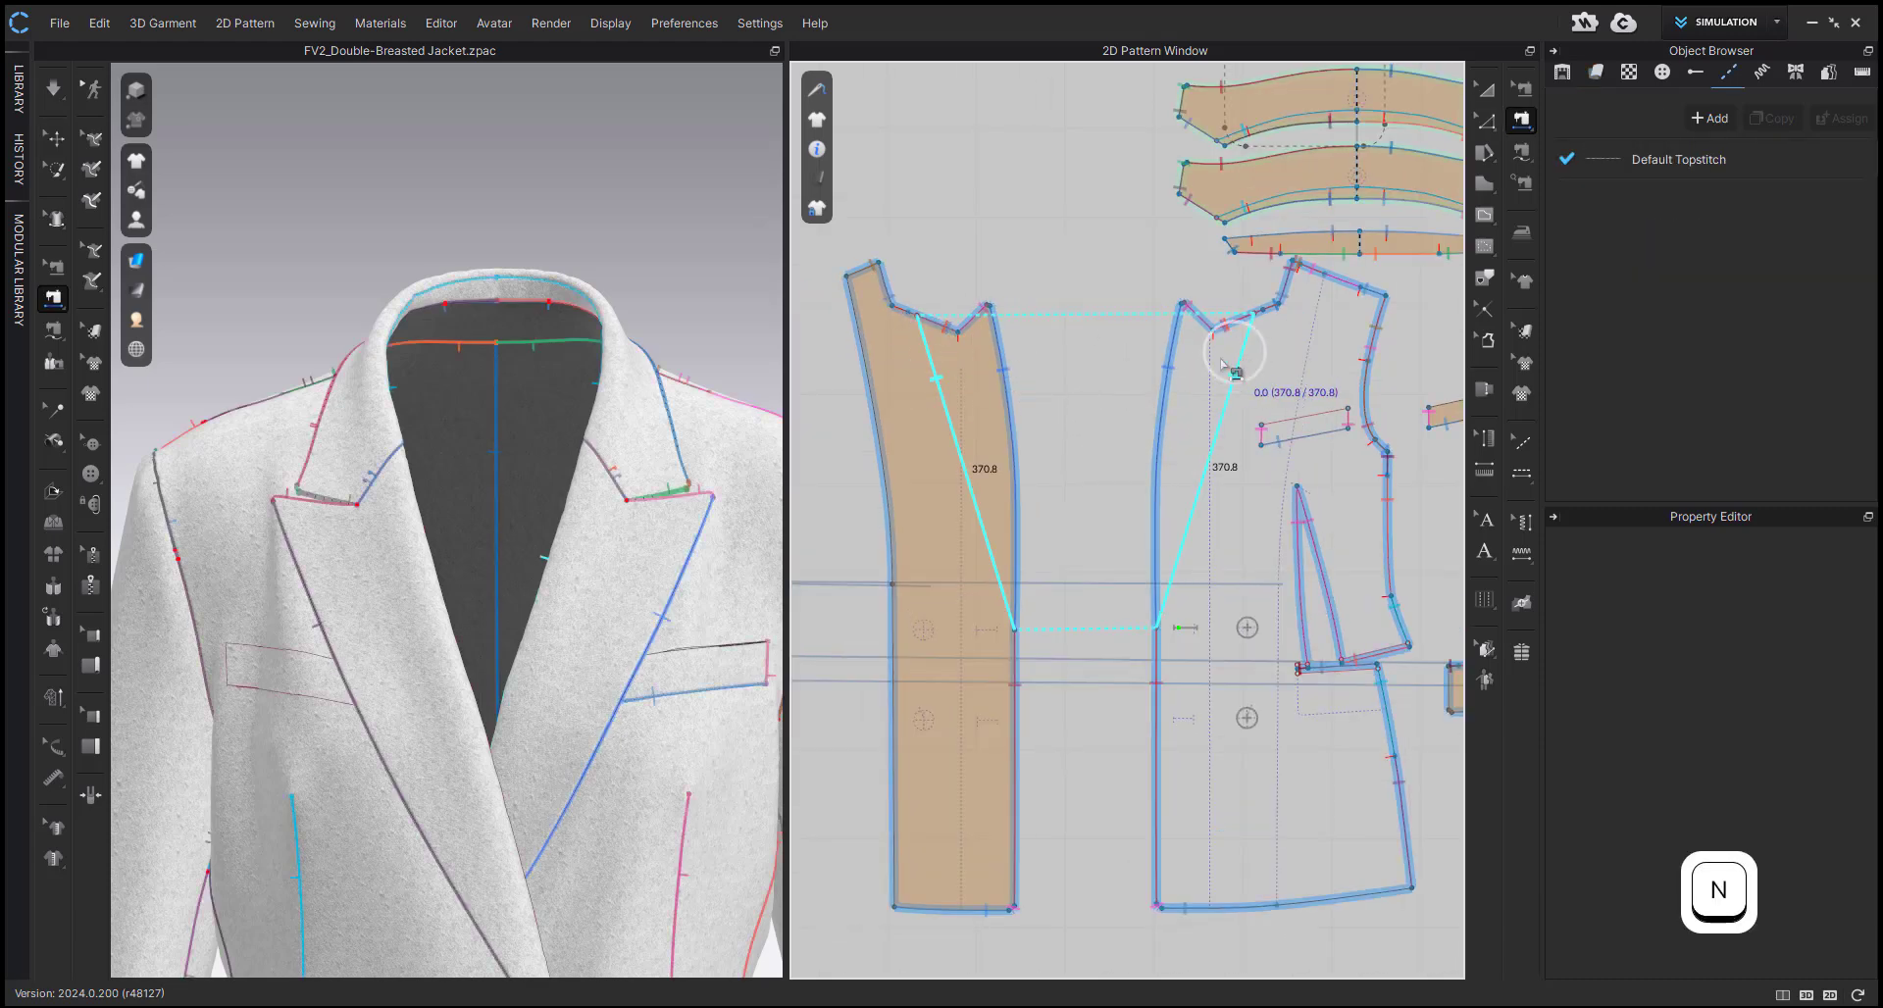
pyautogui.click(1222, 363)
pyautogui.press('a')
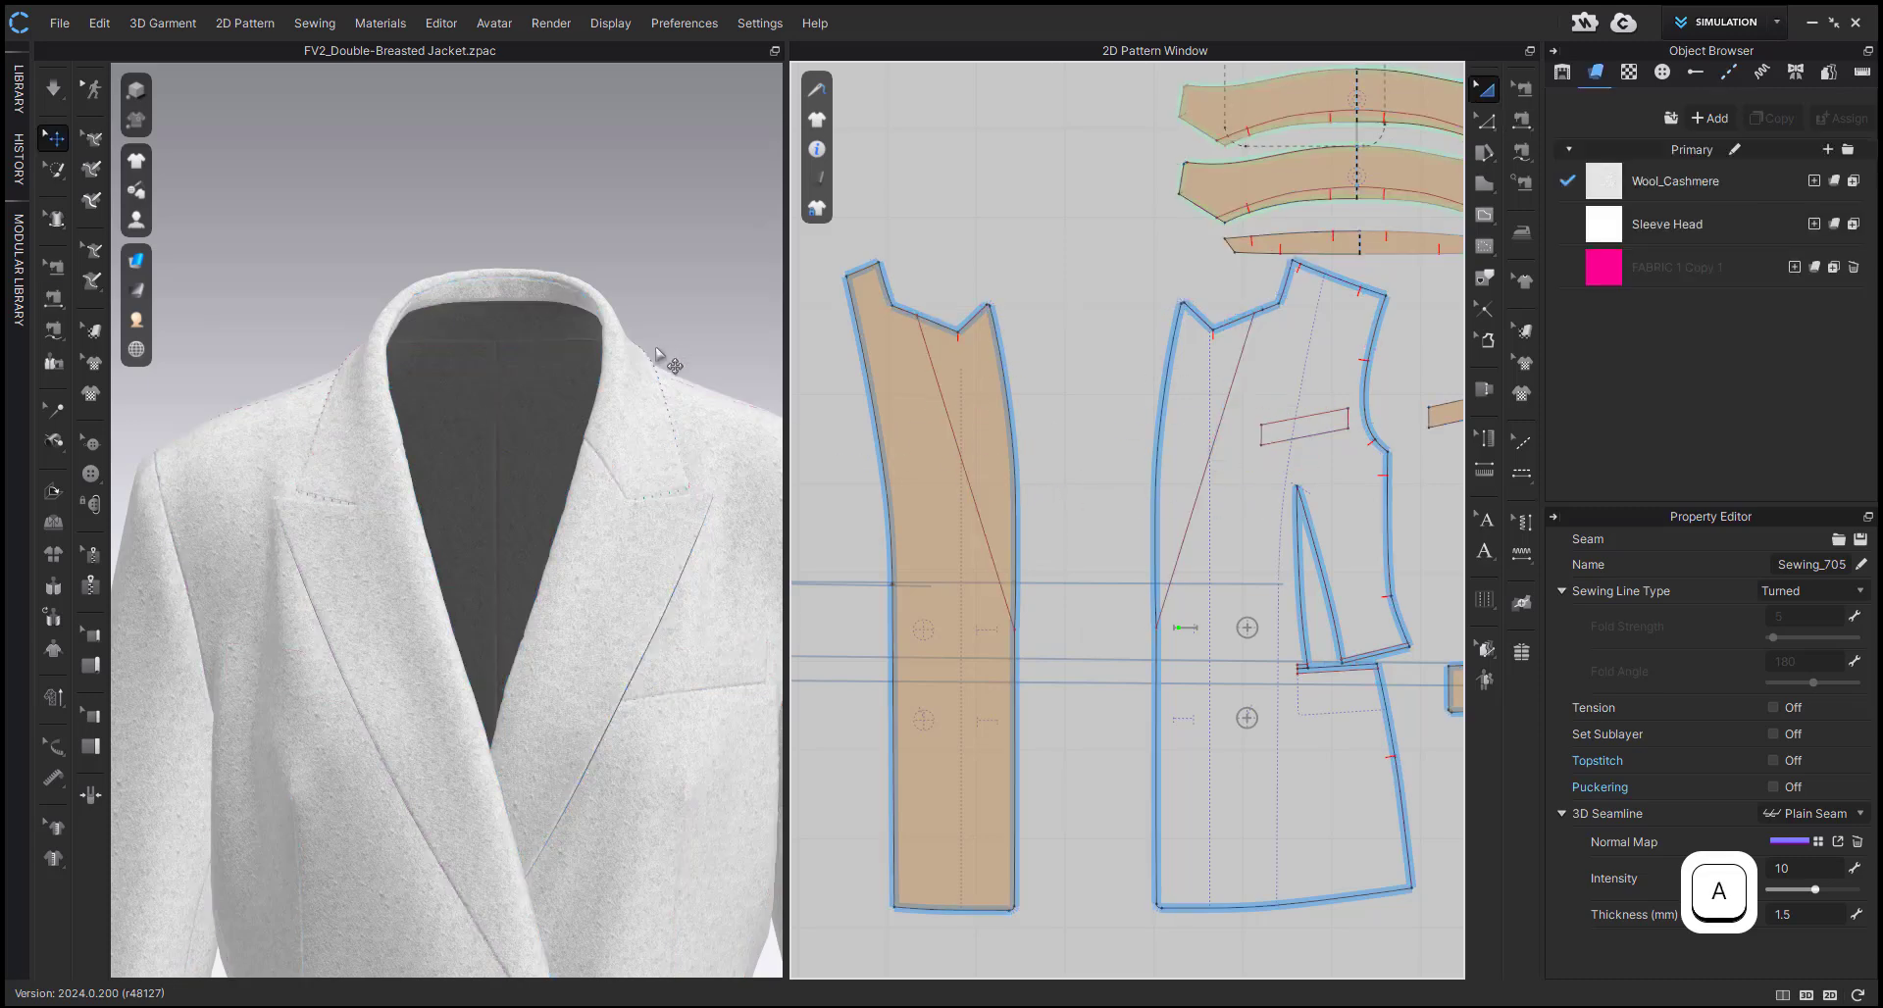
# - Simulate the jacket with the sewn roll lines, viewing the collar and lapels from the side and front
pyautogui.click(644, 390)
pyautogui.moveTo(644, 390); pyautogui.dragTo(727, 392, button='right')
pyautogui.press('space')
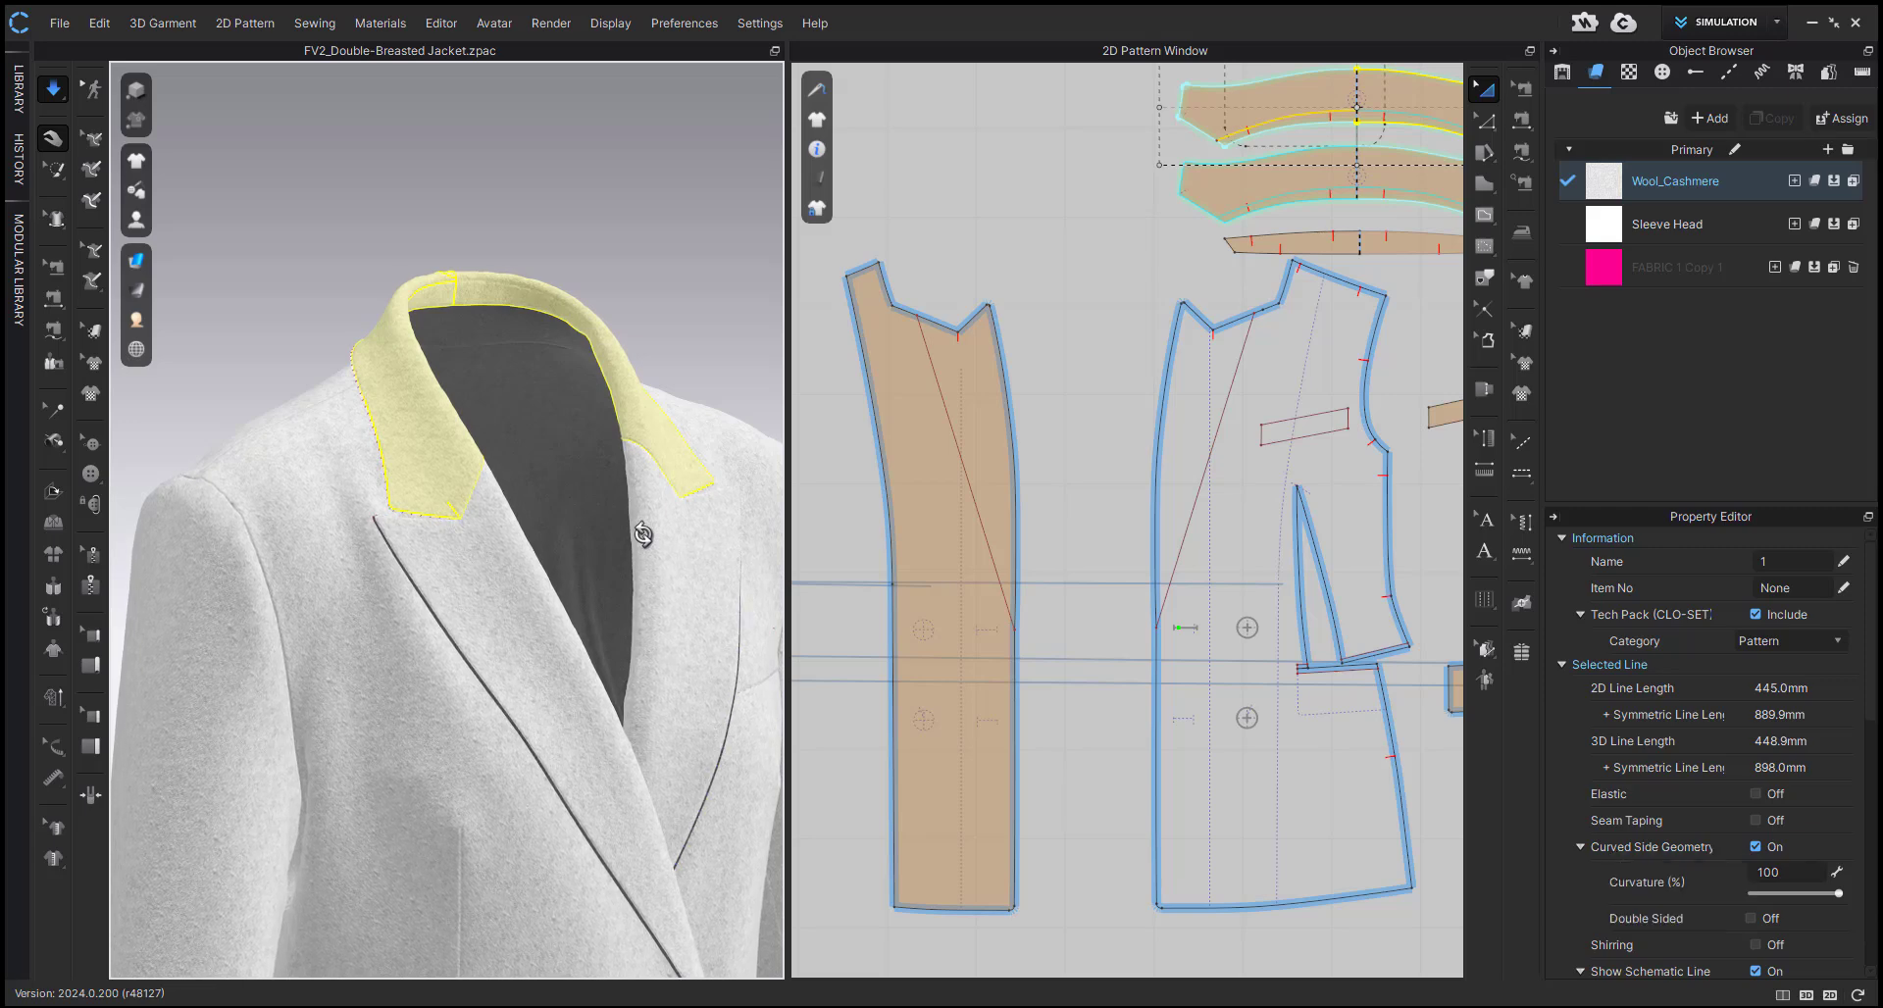
pyautogui.moveTo(642, 533); pyautogui.dragTo(563, 539, button='right')
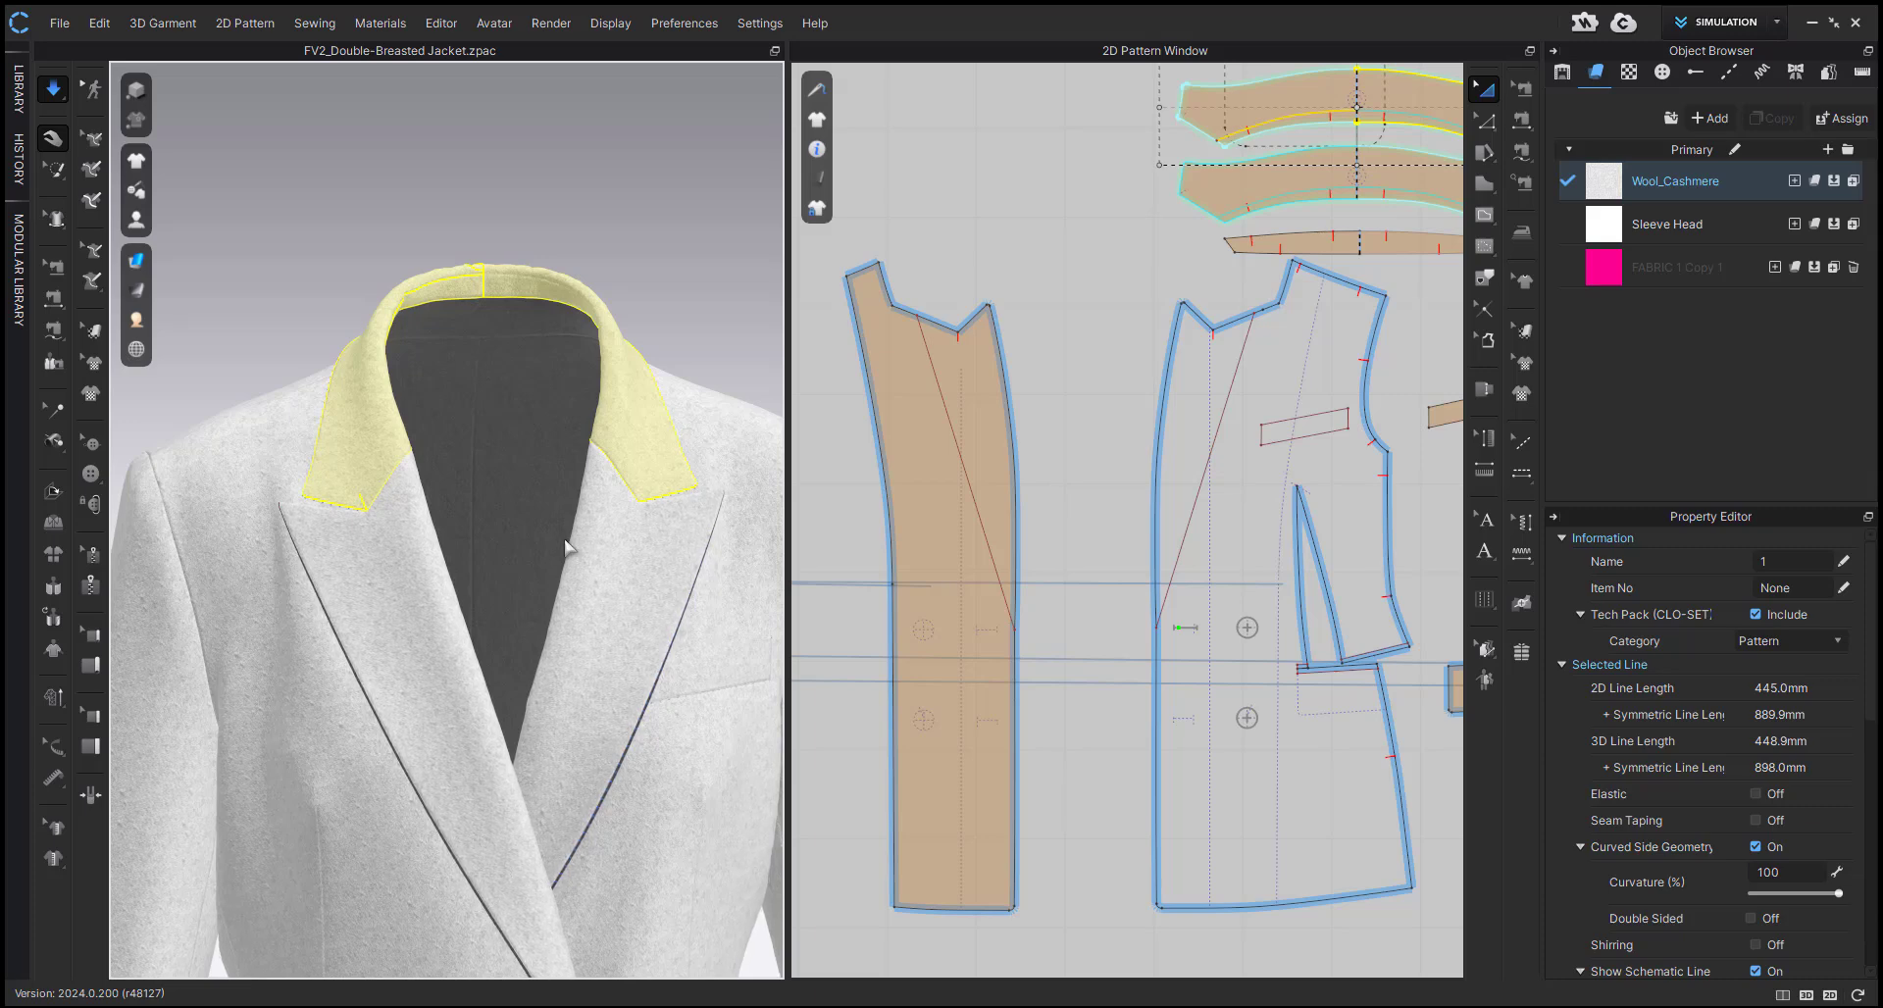
# - Stop the jacket's simulation and clear the selection after viewing the lapels from the front
pyautogui.moveTo(566, 545); pyautogui.dragTo(508, 536, button='right')
pyautogui.press('space')
pyautogui.click(716, 296)
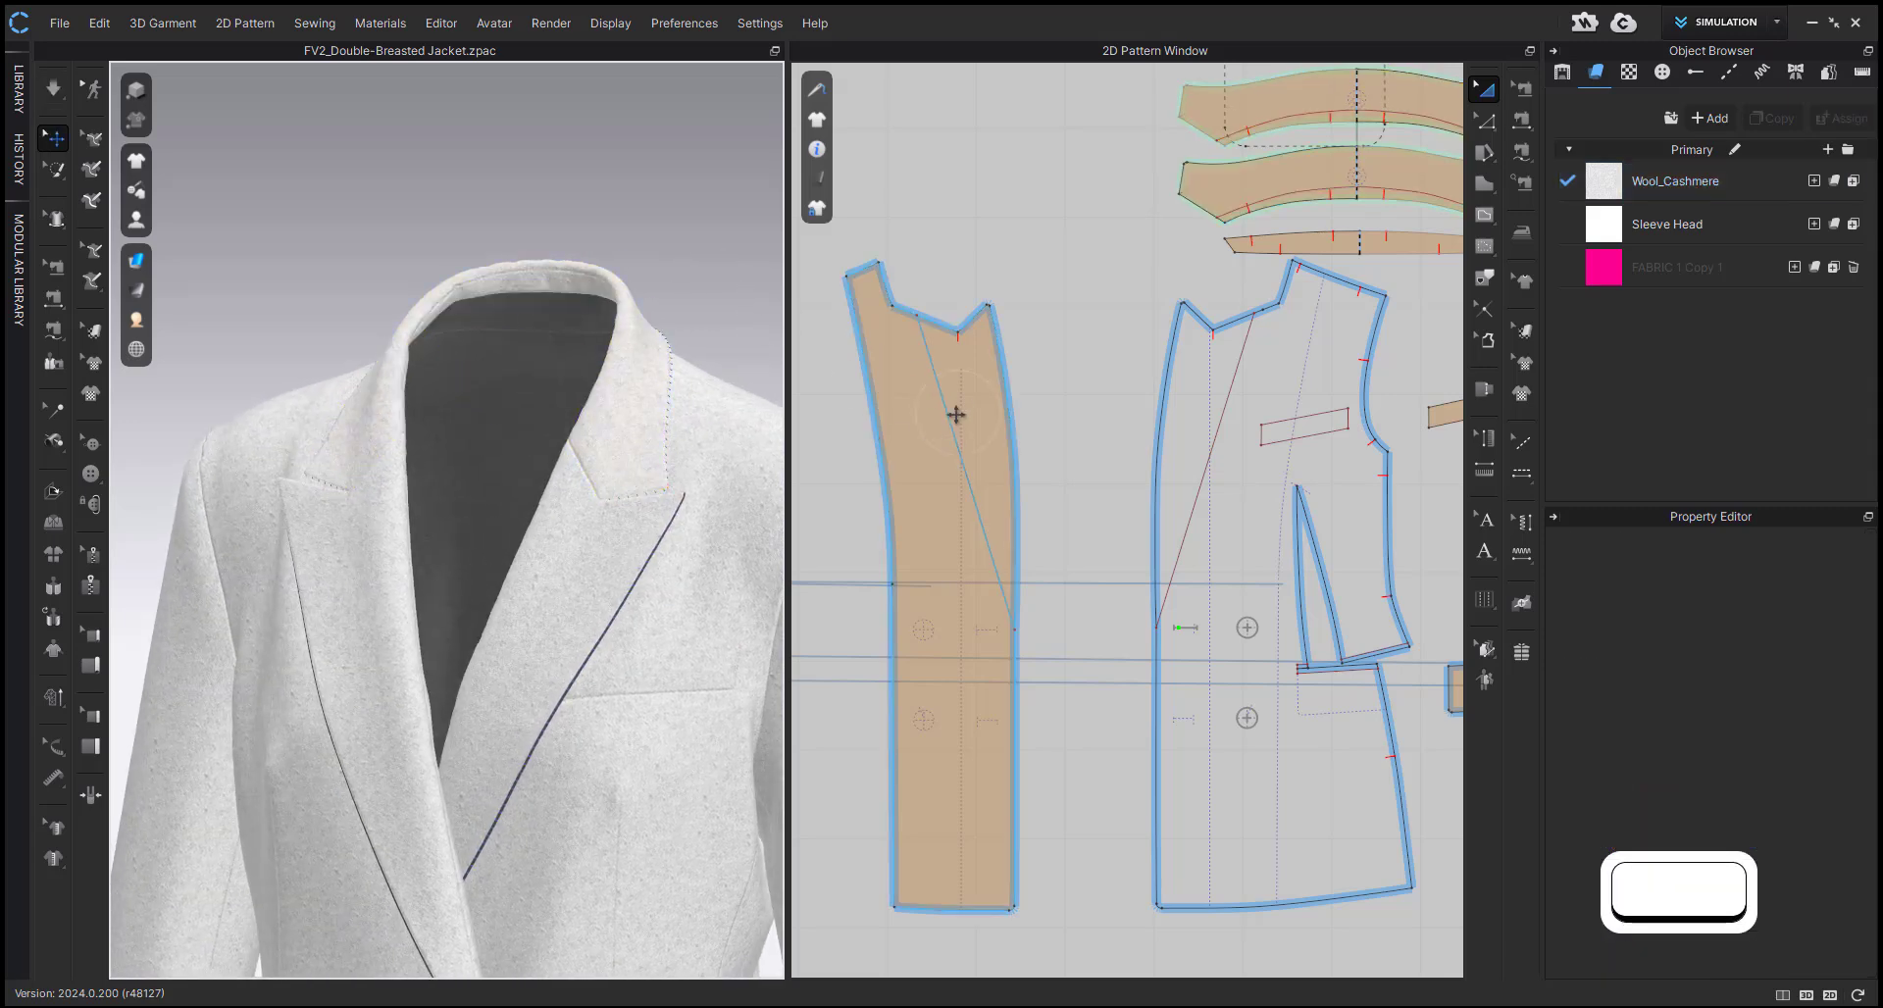
# - Inspect the sewn collar roll line in the pattern and along the jacket's collar edge, with seams displayed and hidden
pyautogui.scroll(-1, 941, 434)
pyautogui.press('b')
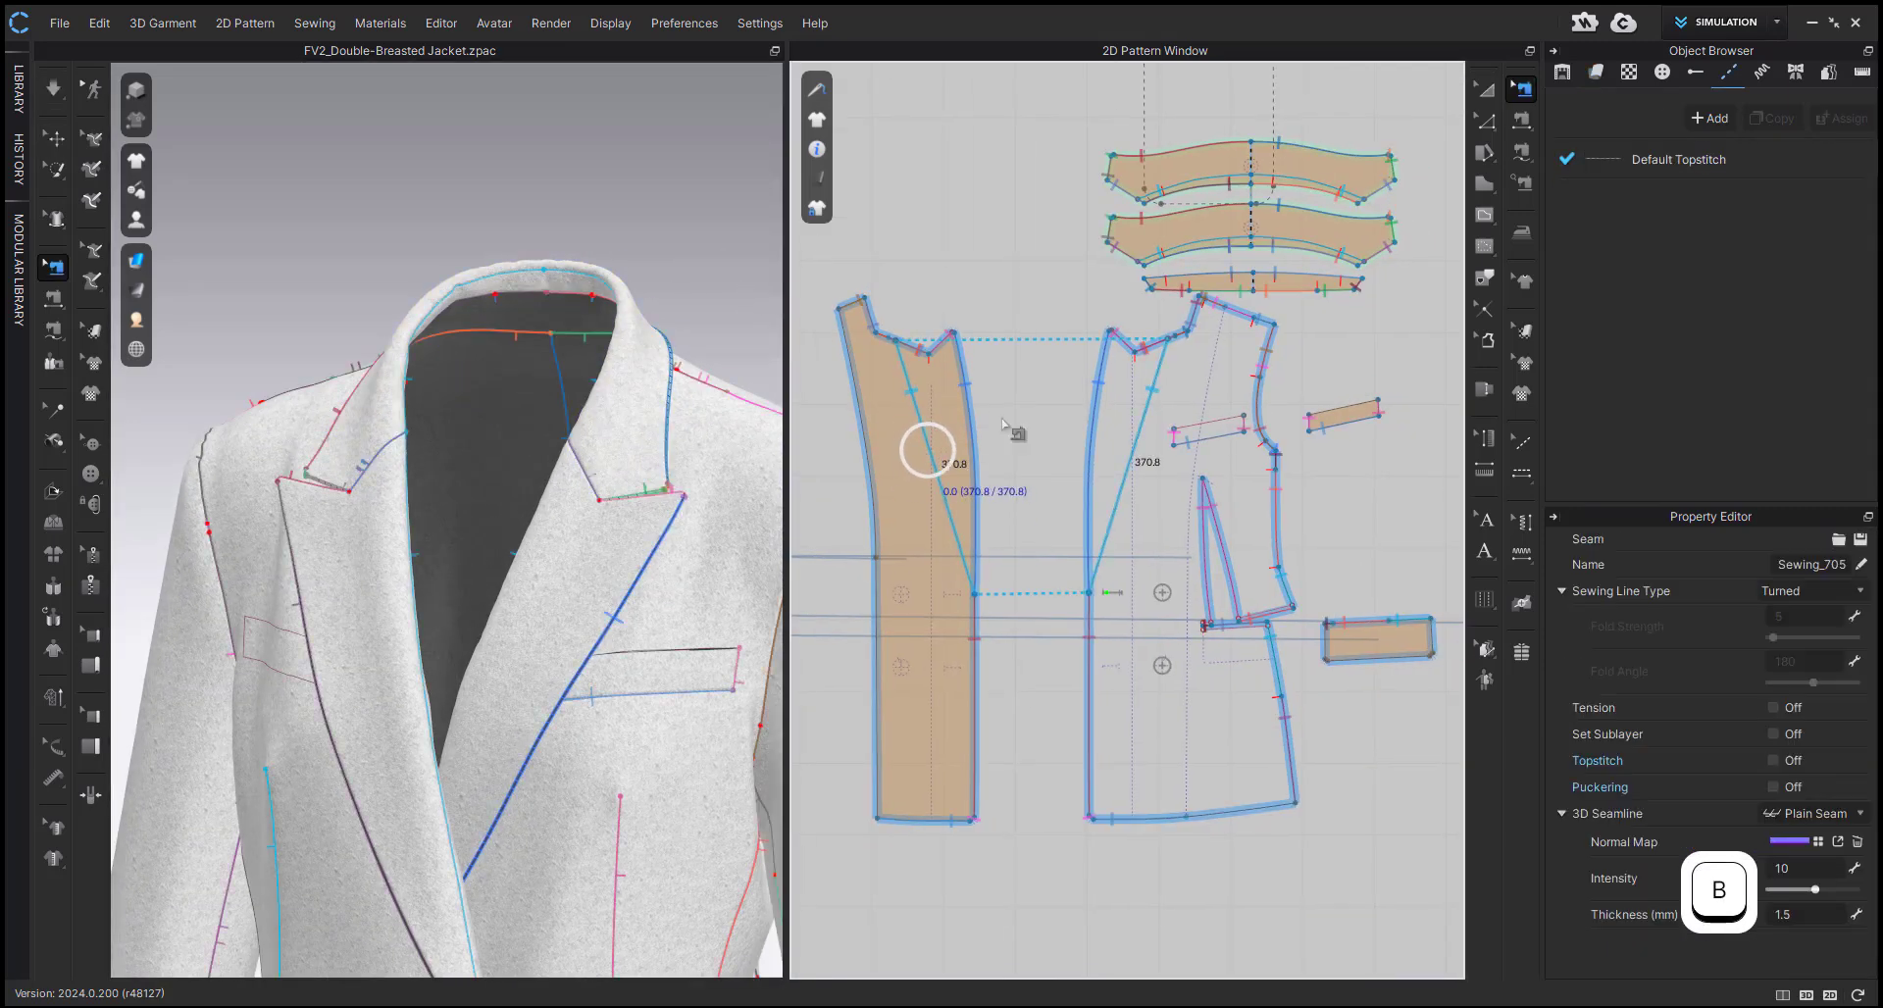
pyautogui.scroll(5, 1177, 245)
pyautogui.scroll(-3, 1086, 395)
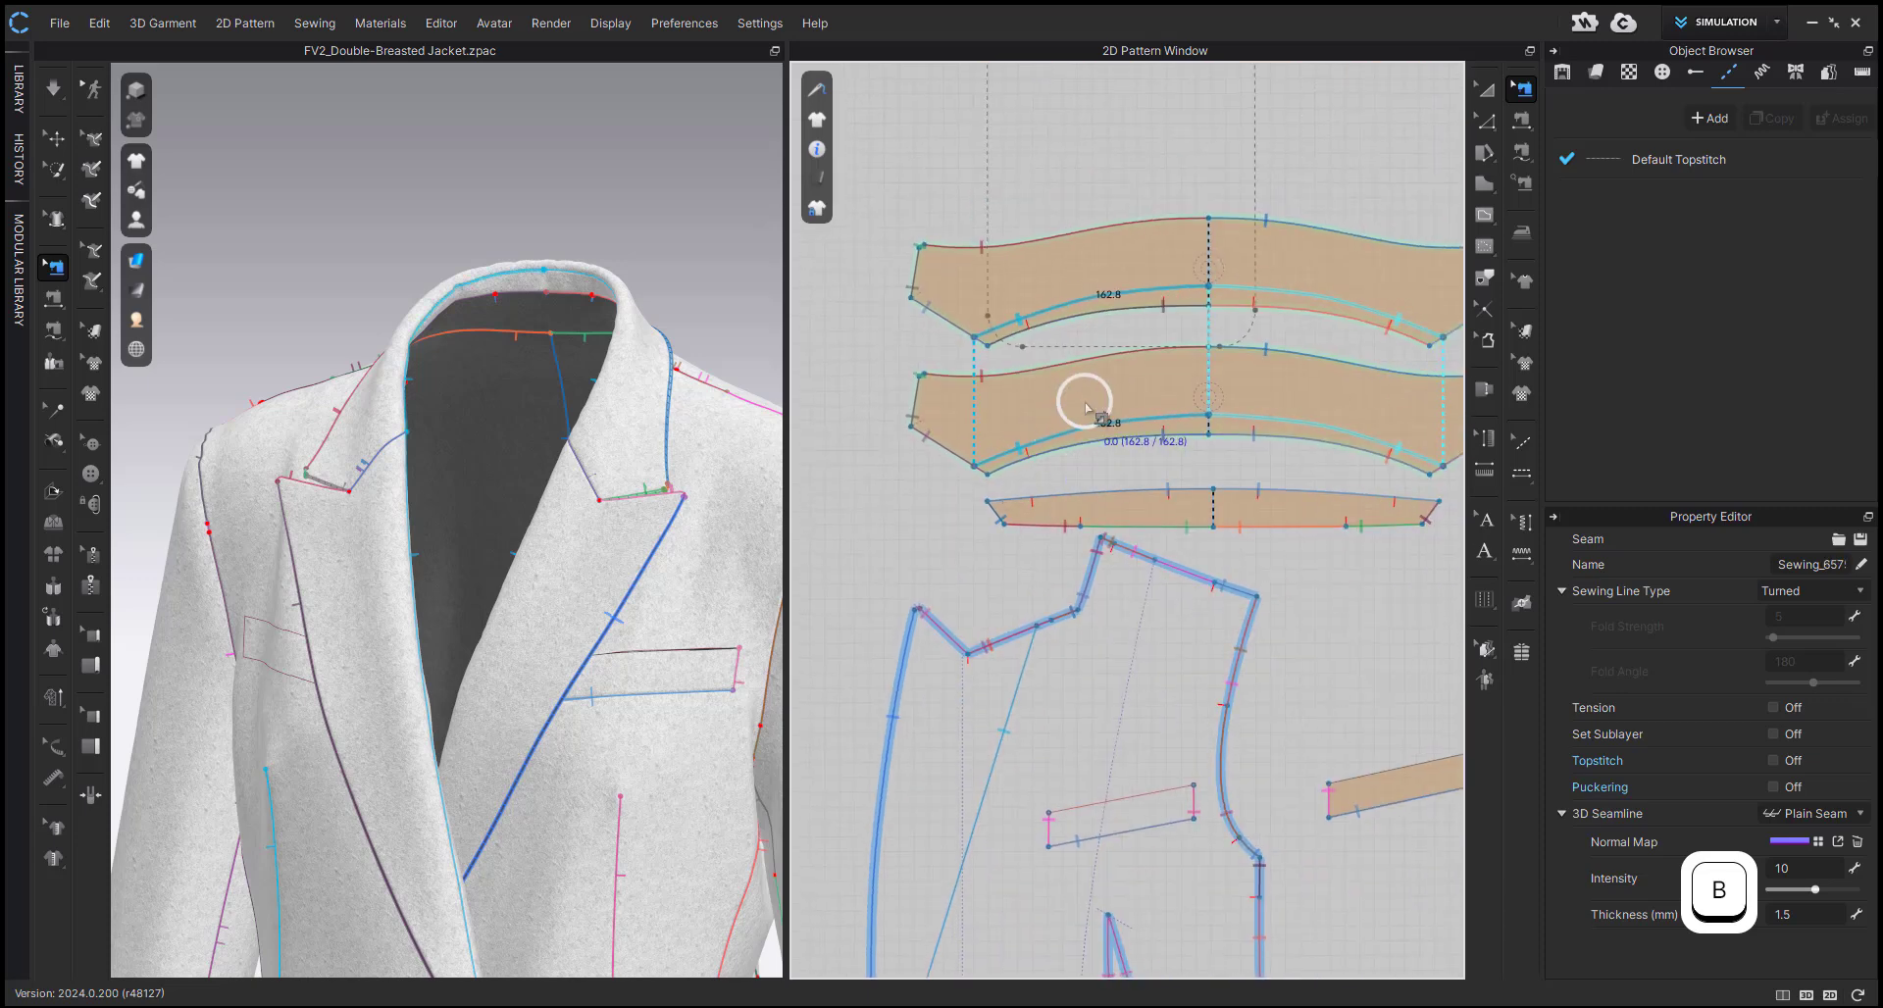
pyautogui.click(1078, 439)
pyautogui.scroll(5, 546, 500)
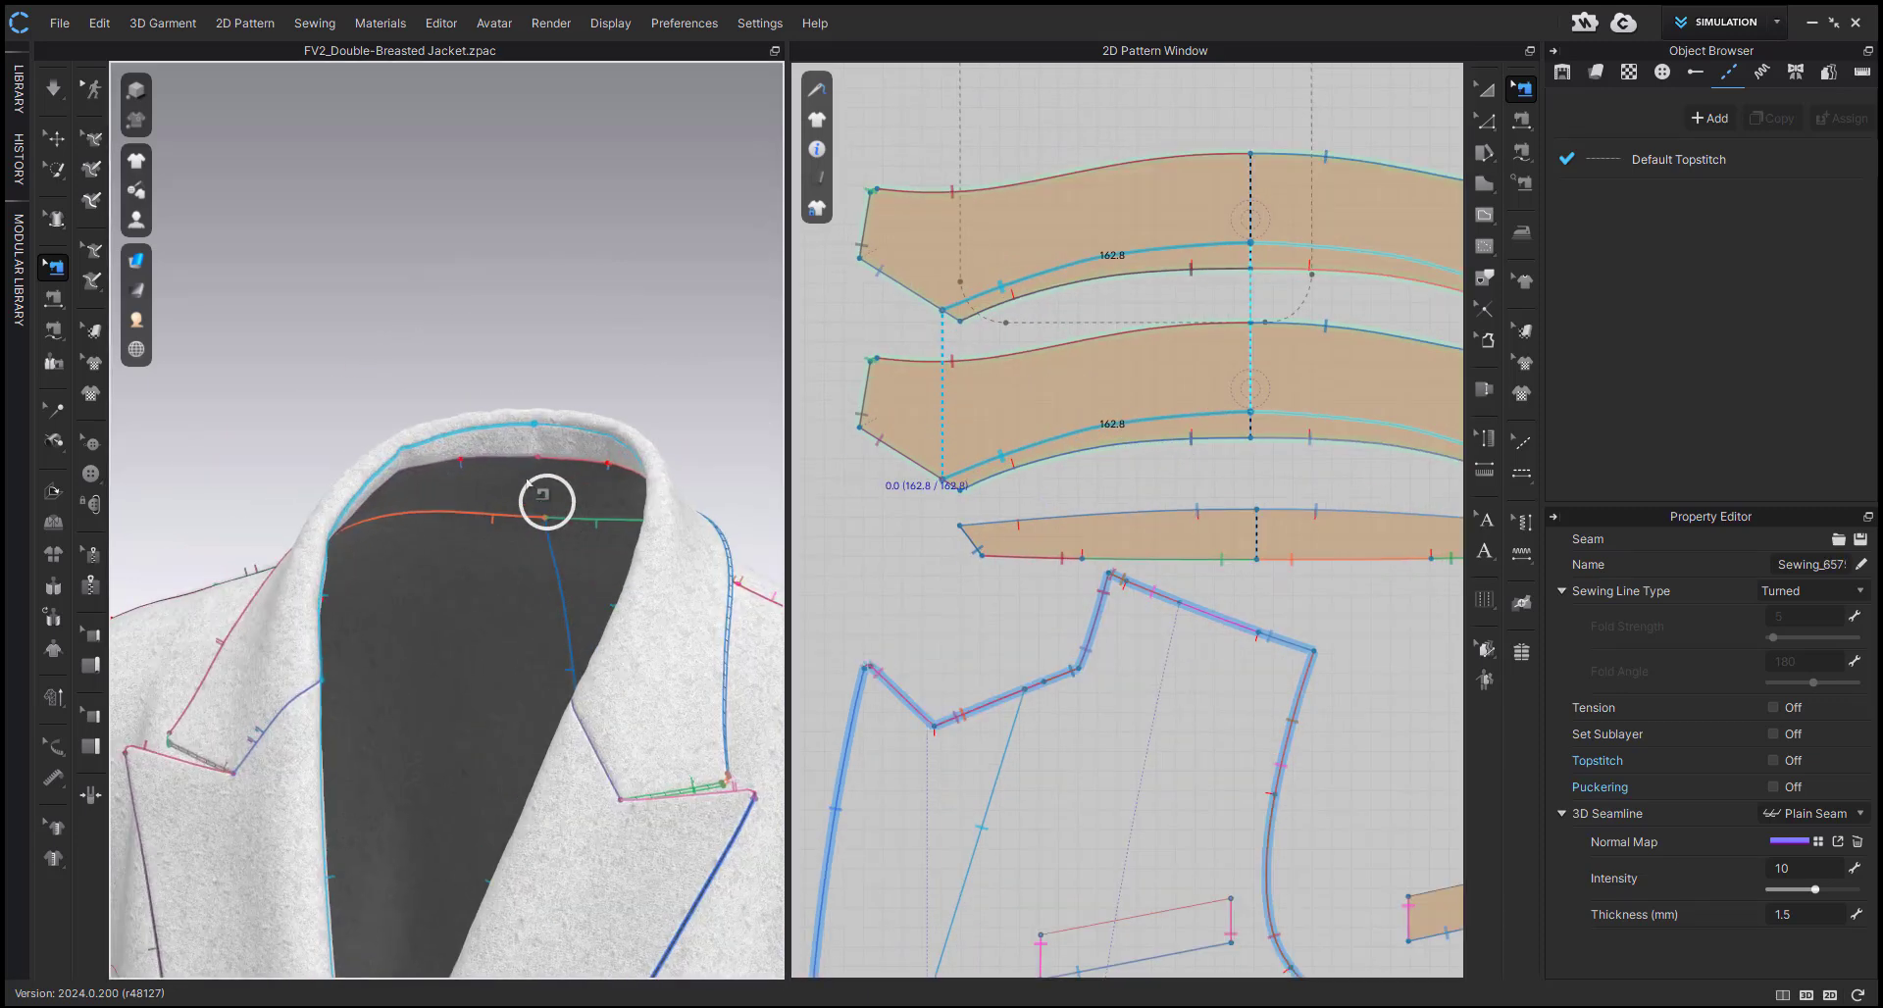
pyautogui.moveTo(546, 500); pyautogui.dragTo(318, 449, button='right')
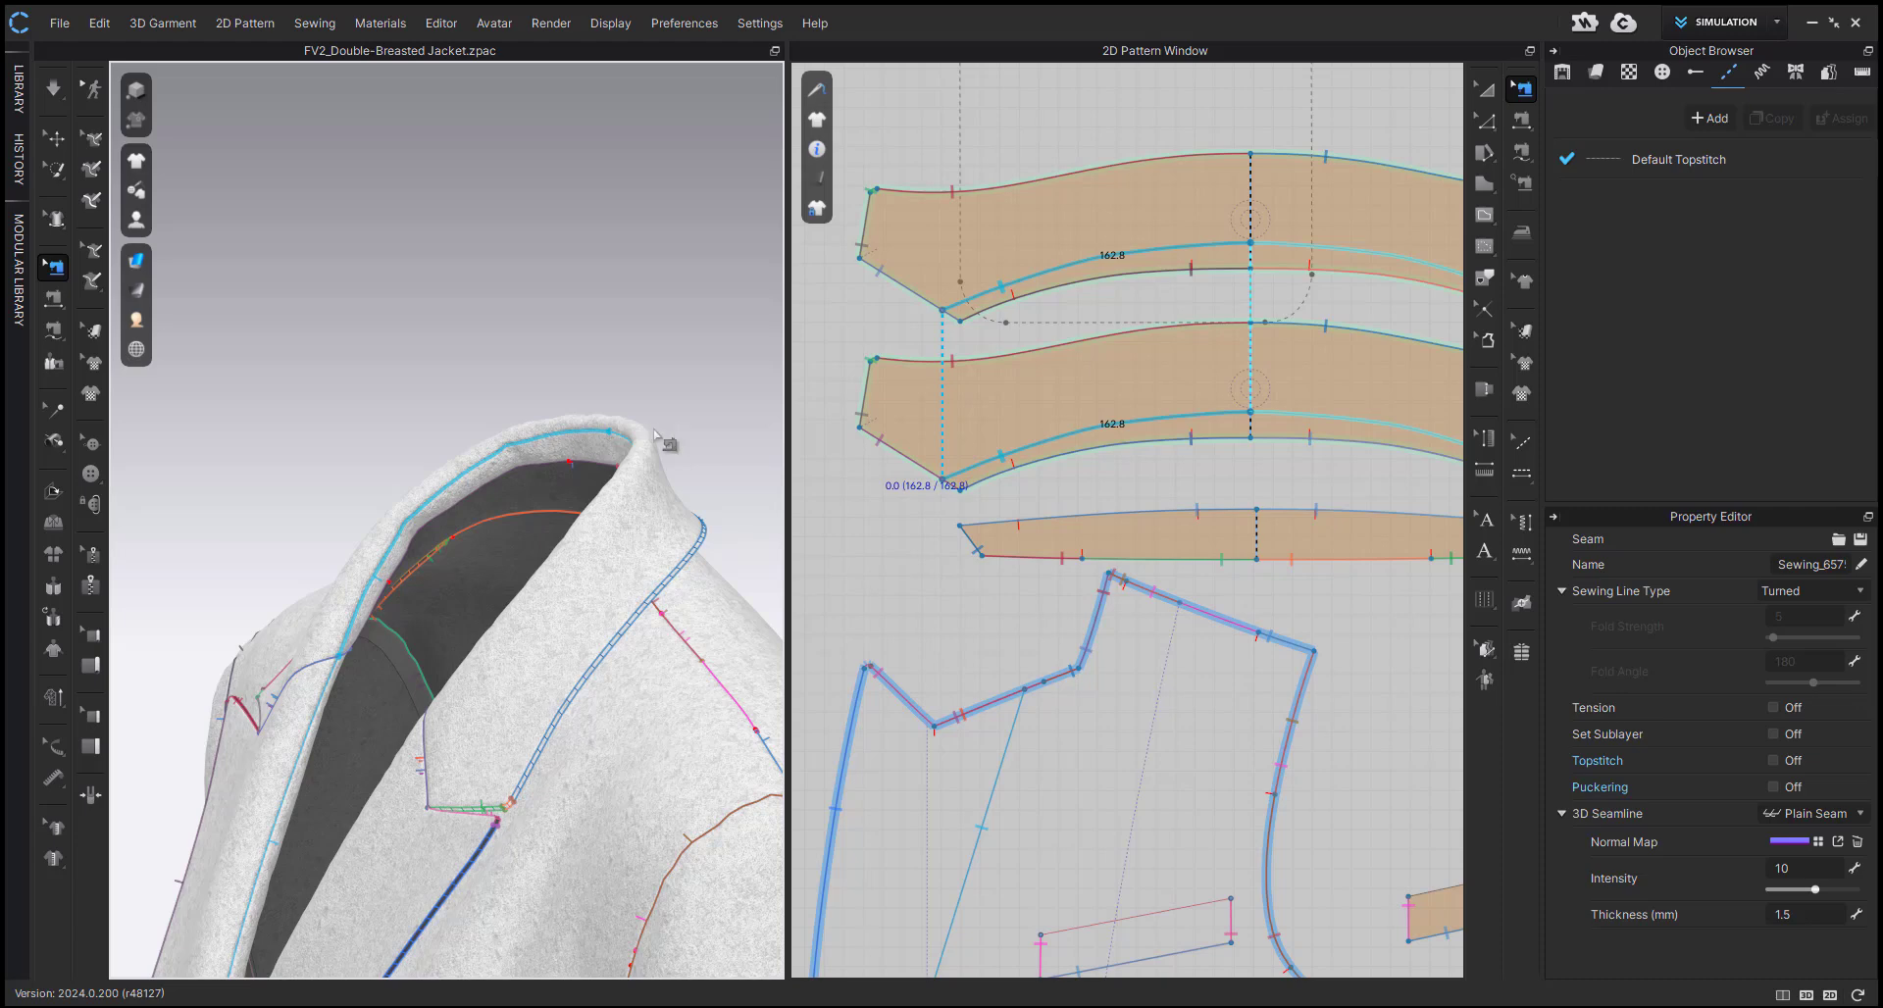
pyautogui.click(628, 417)
pyautogui.click(1023, 450)
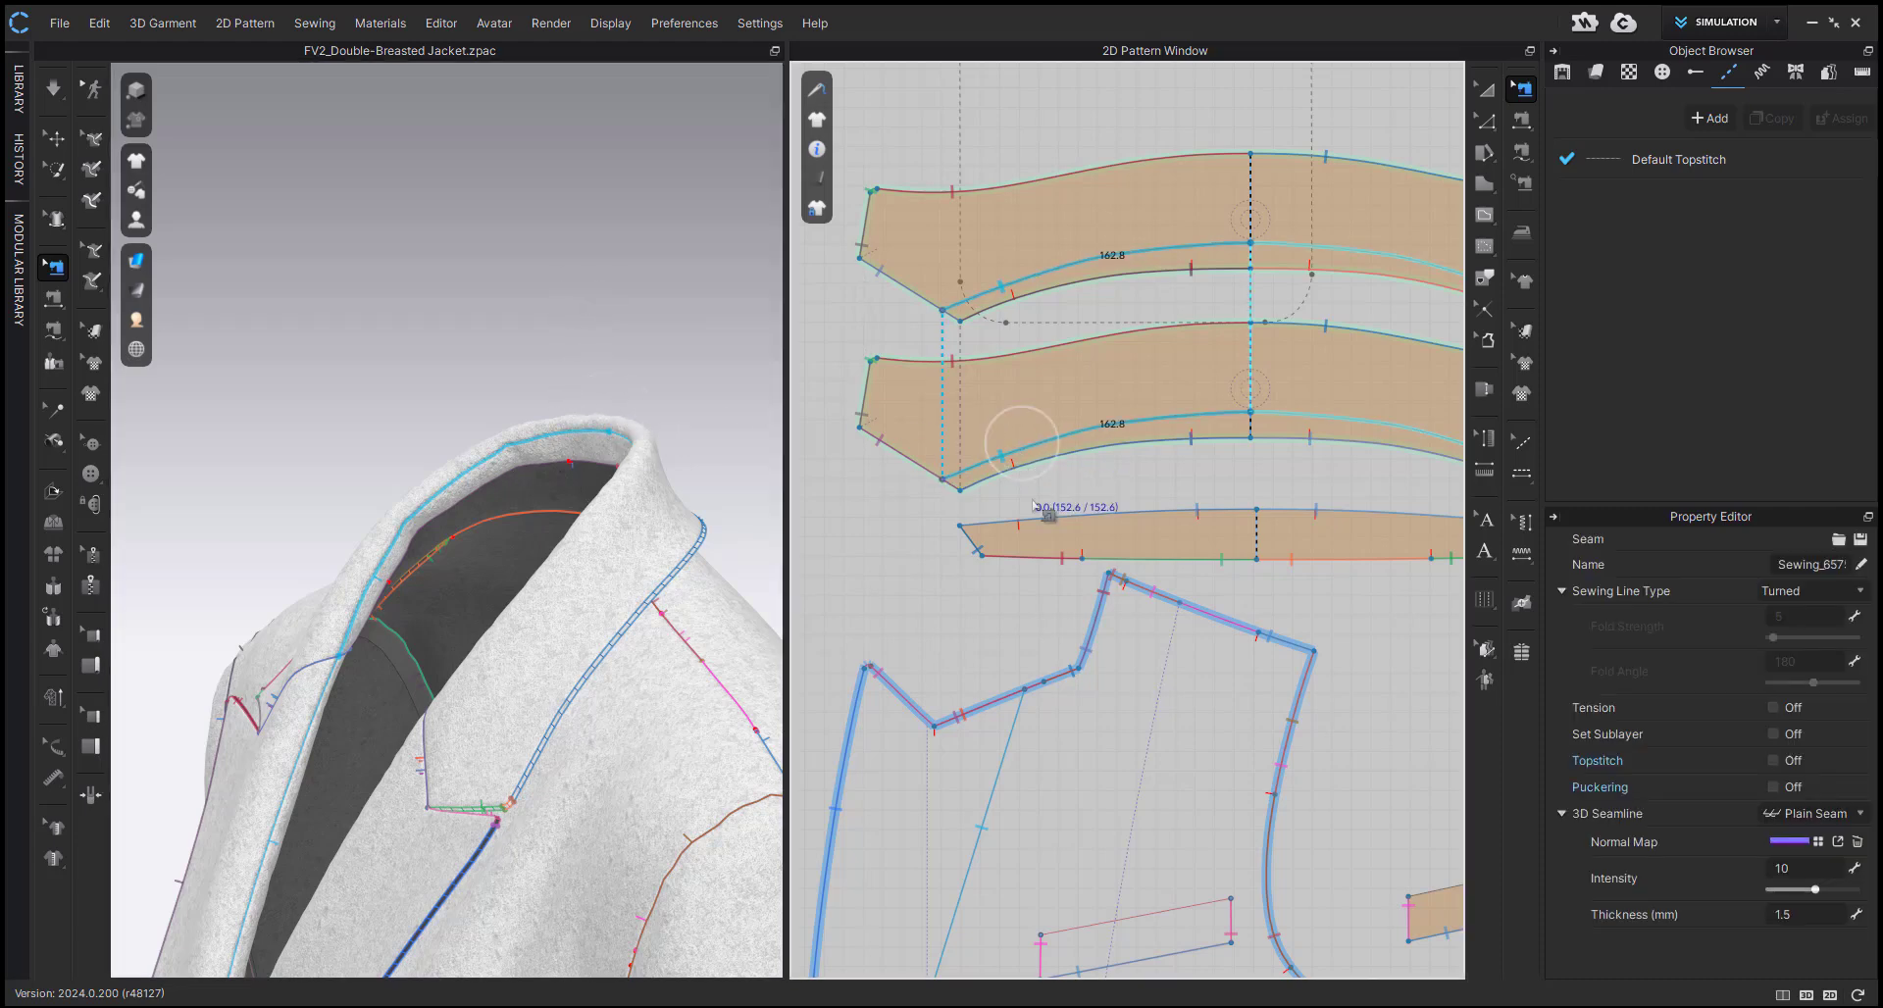
pyautogui.moveTo(457, 542); pyautogui.dragTo(421, 621, button='right')
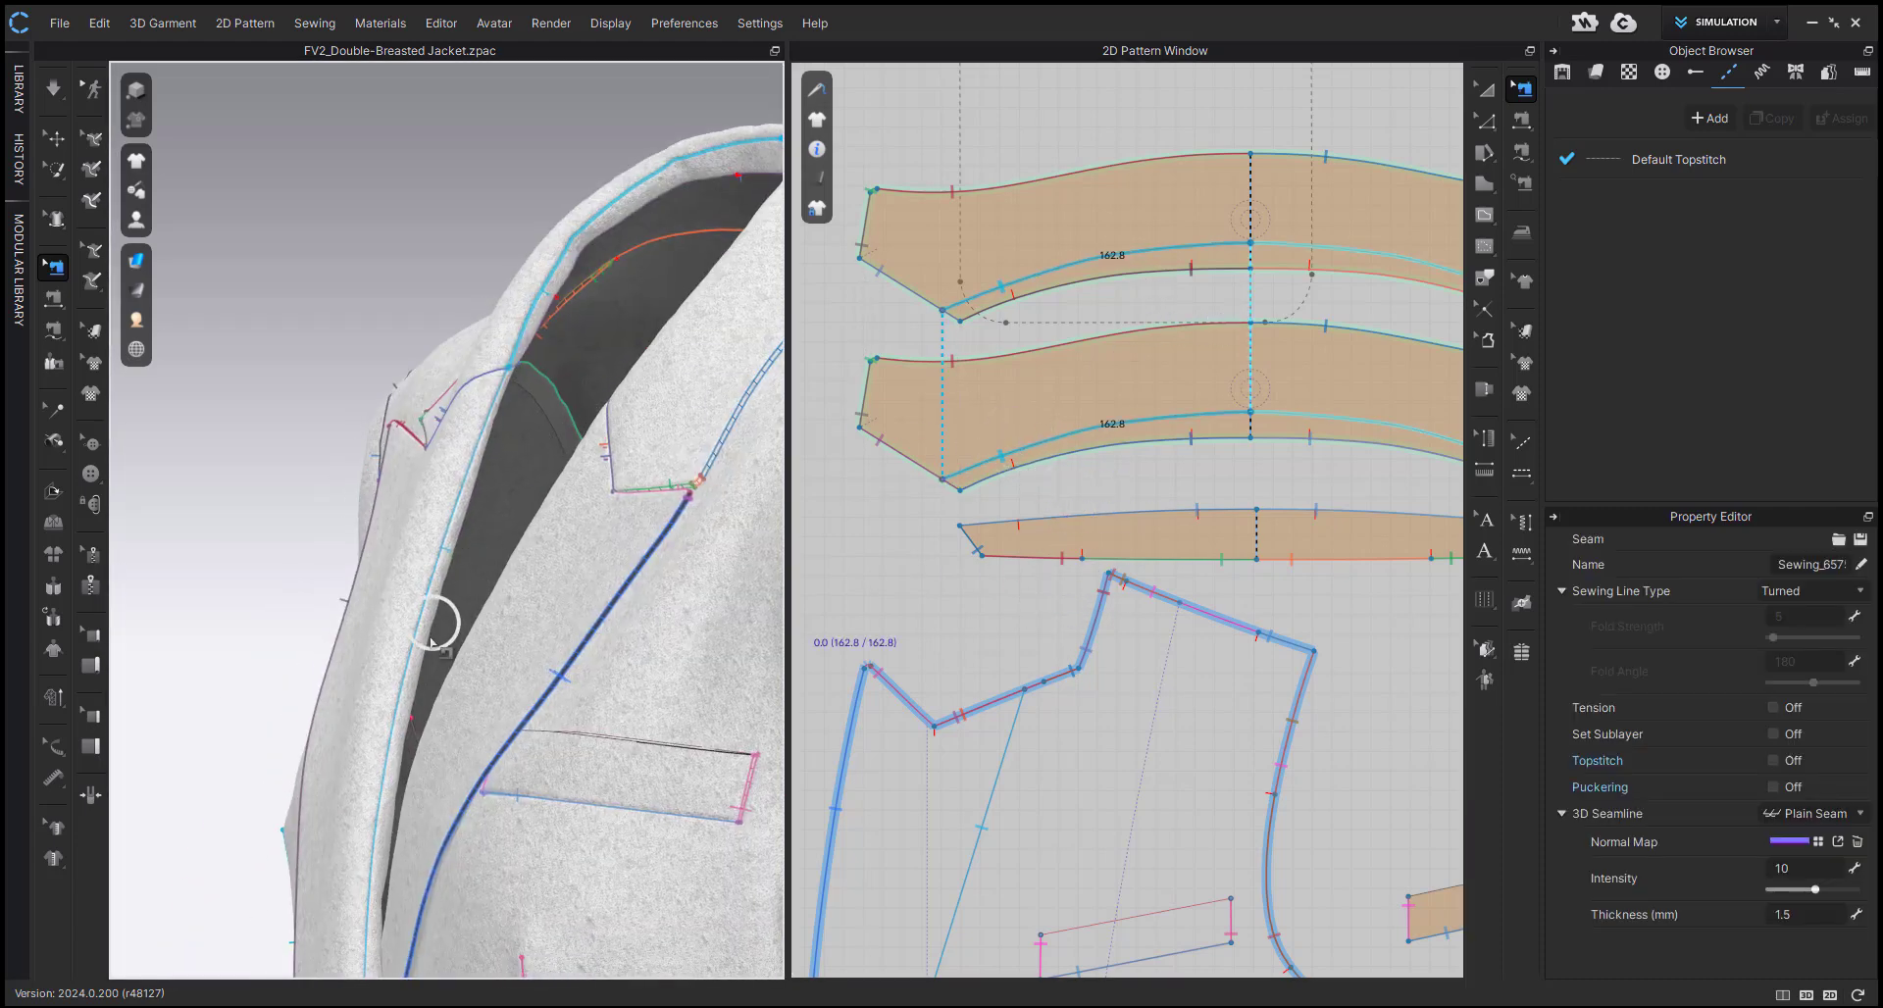
pyautogui.press('z')
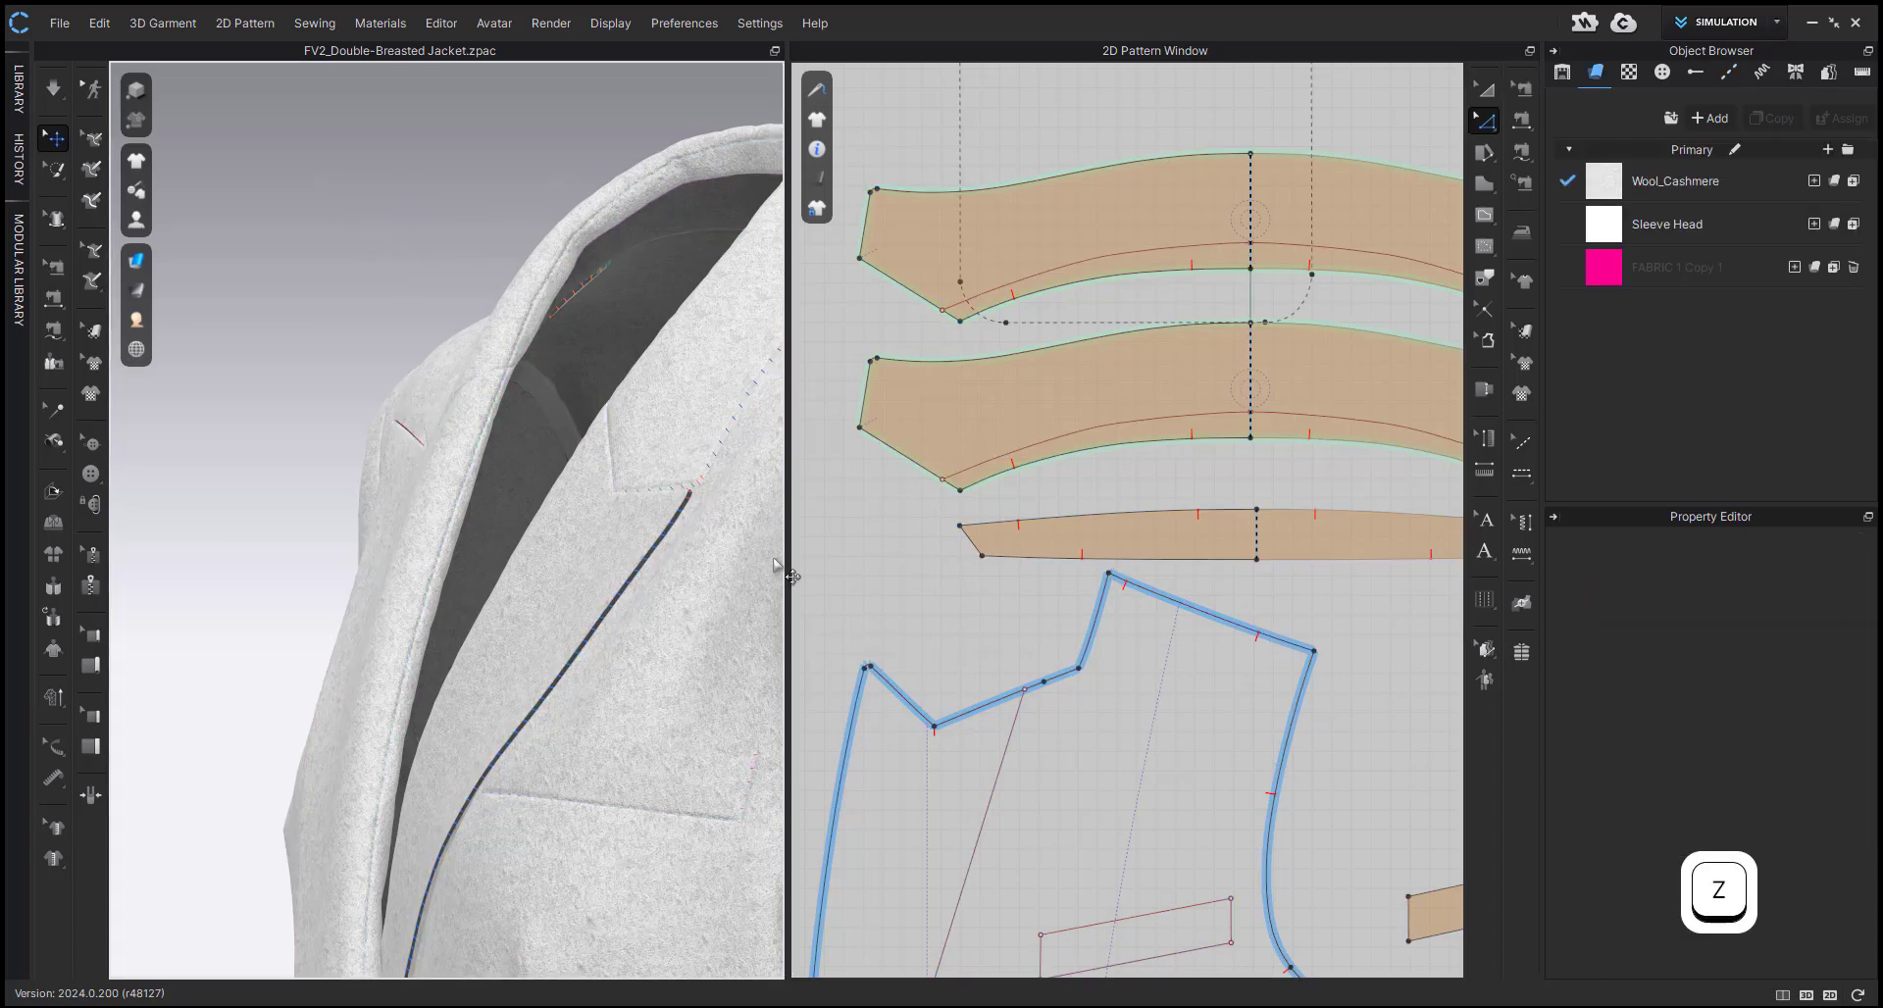
pyautogui.moveTo(778, 566); pyautogui.dragTo(810, 479, button='middle')
# - Remove the 3D seamline normal map from the roll-line seams joining the collar layers and the front to its facing
pyautogui.press('b')
pyautogui.click(1024, 275)
pyautogui.moveTo(983, 612); pyautogui.dragTo(1084, 380, button='middle')
pyautogui.keyDown('shift'); pyautogui.click(1090, 565); pyautogui.keyUp('shift')
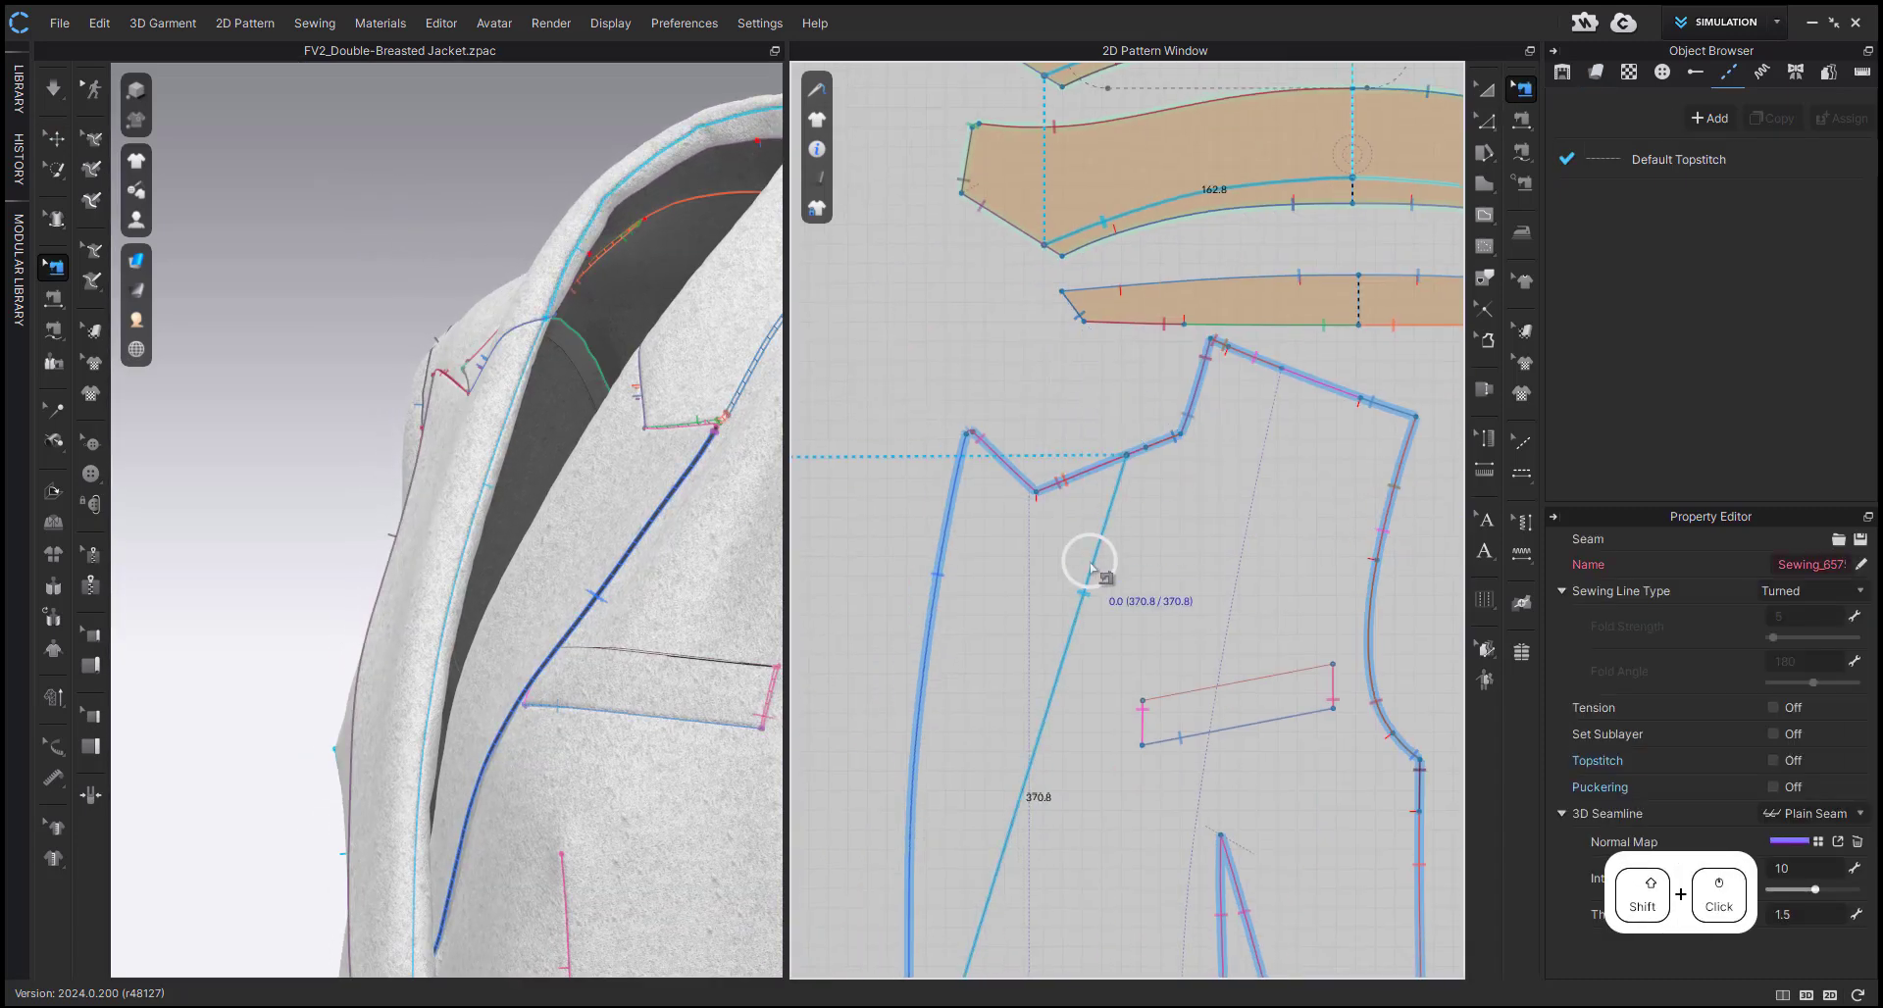
pyautogui.scroll(-5, 1309, 520)
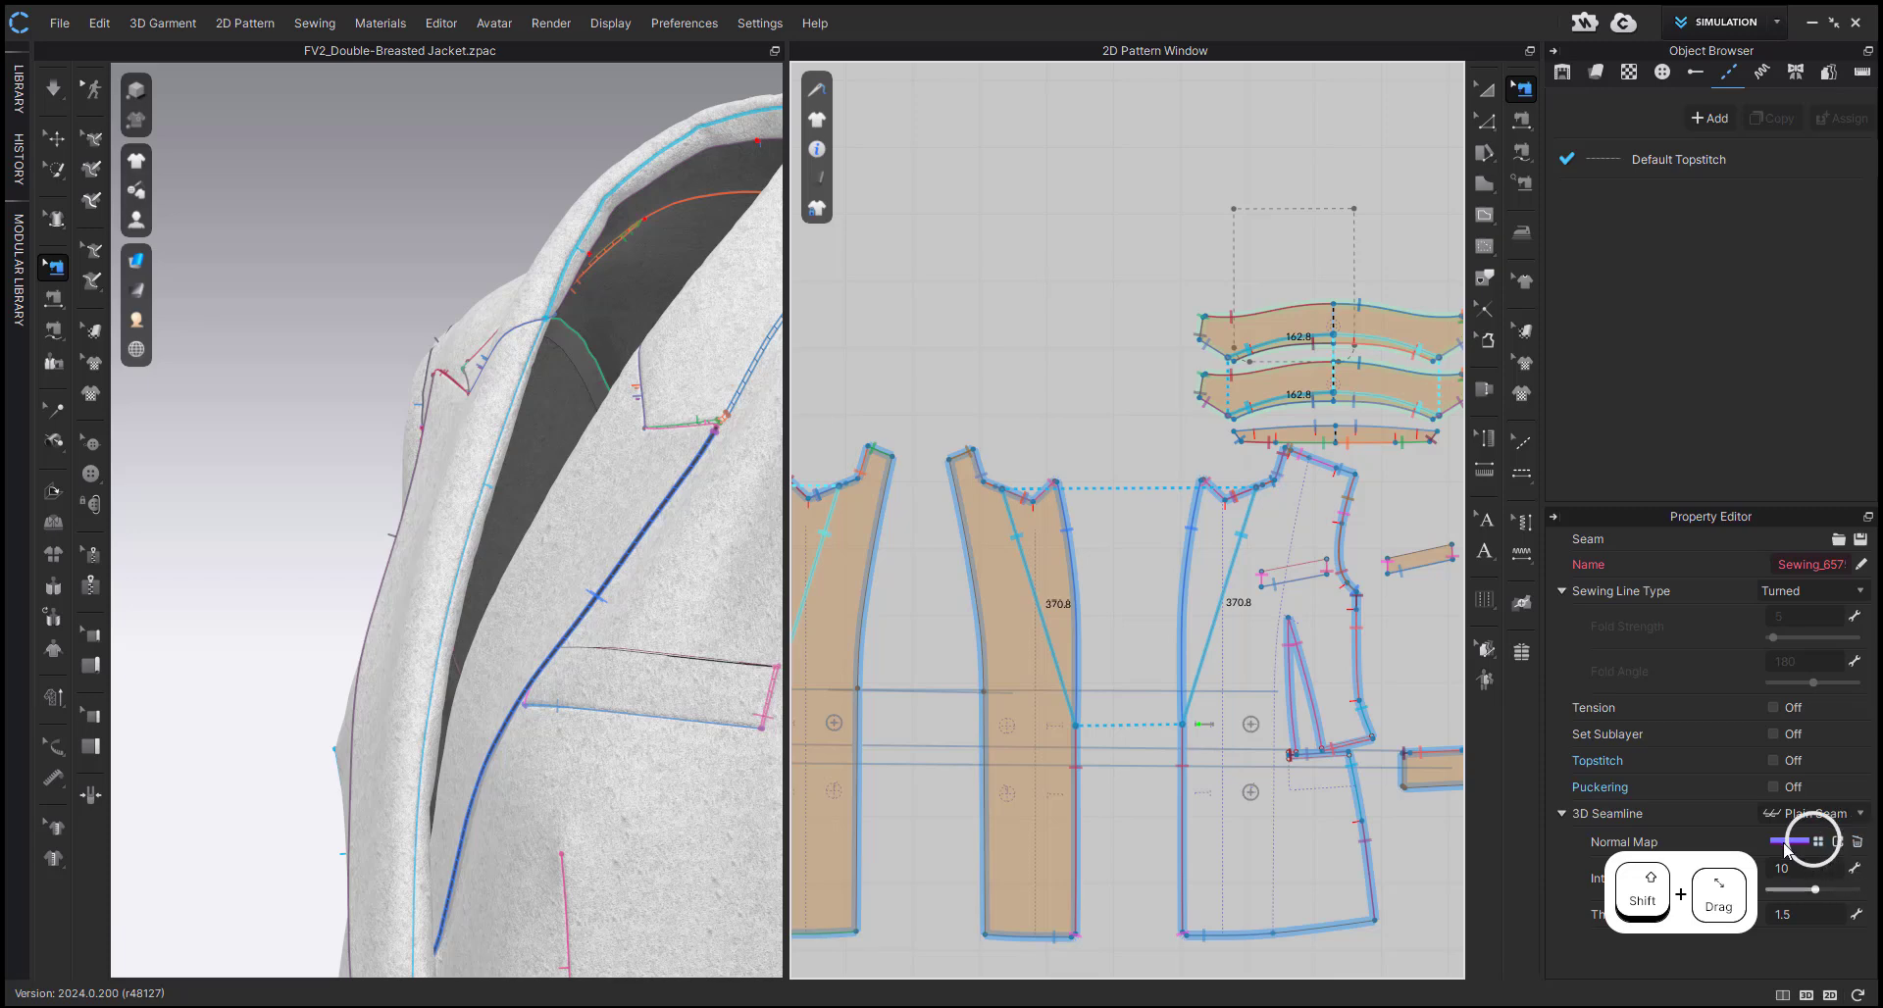
pyautogui.scroll(-2, 1059, 432)
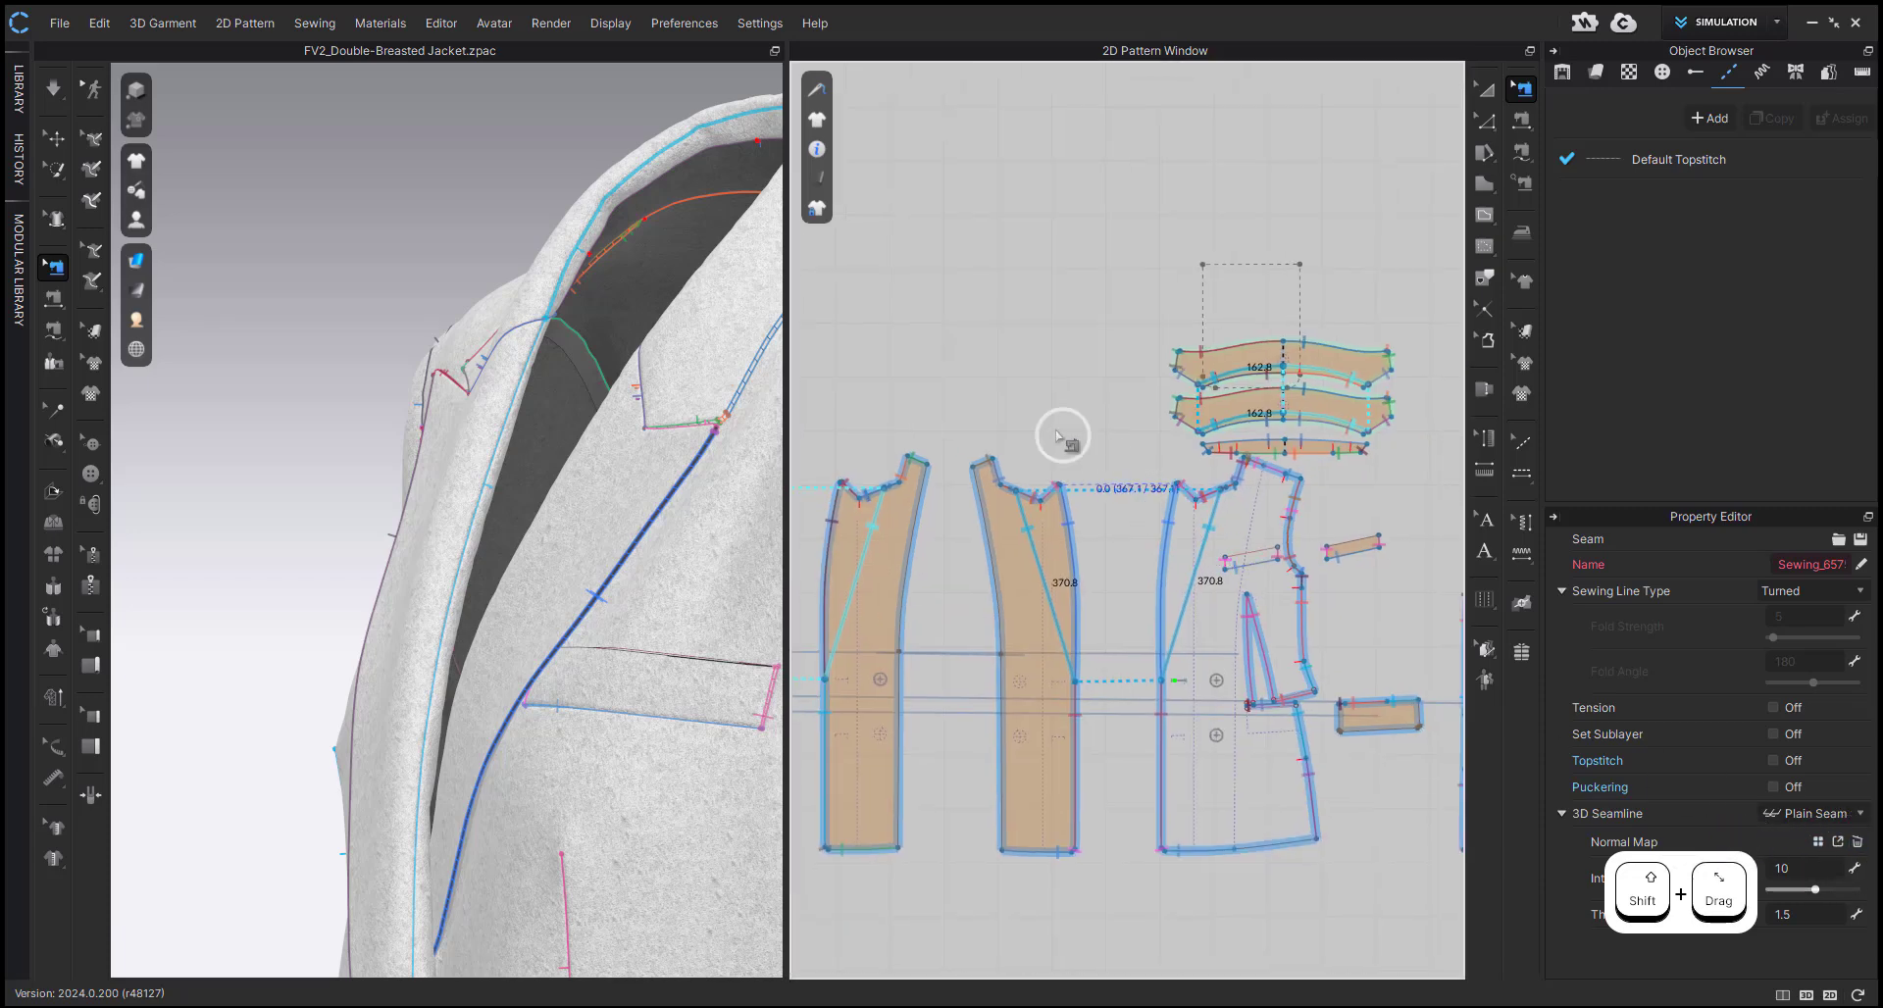
# - Remove the seamline normal map from the collar and lapel roll-line seams on the opposite half and check the jacket
pyautogui.click(1051, 425)
pyautogui.click(1311, 370)
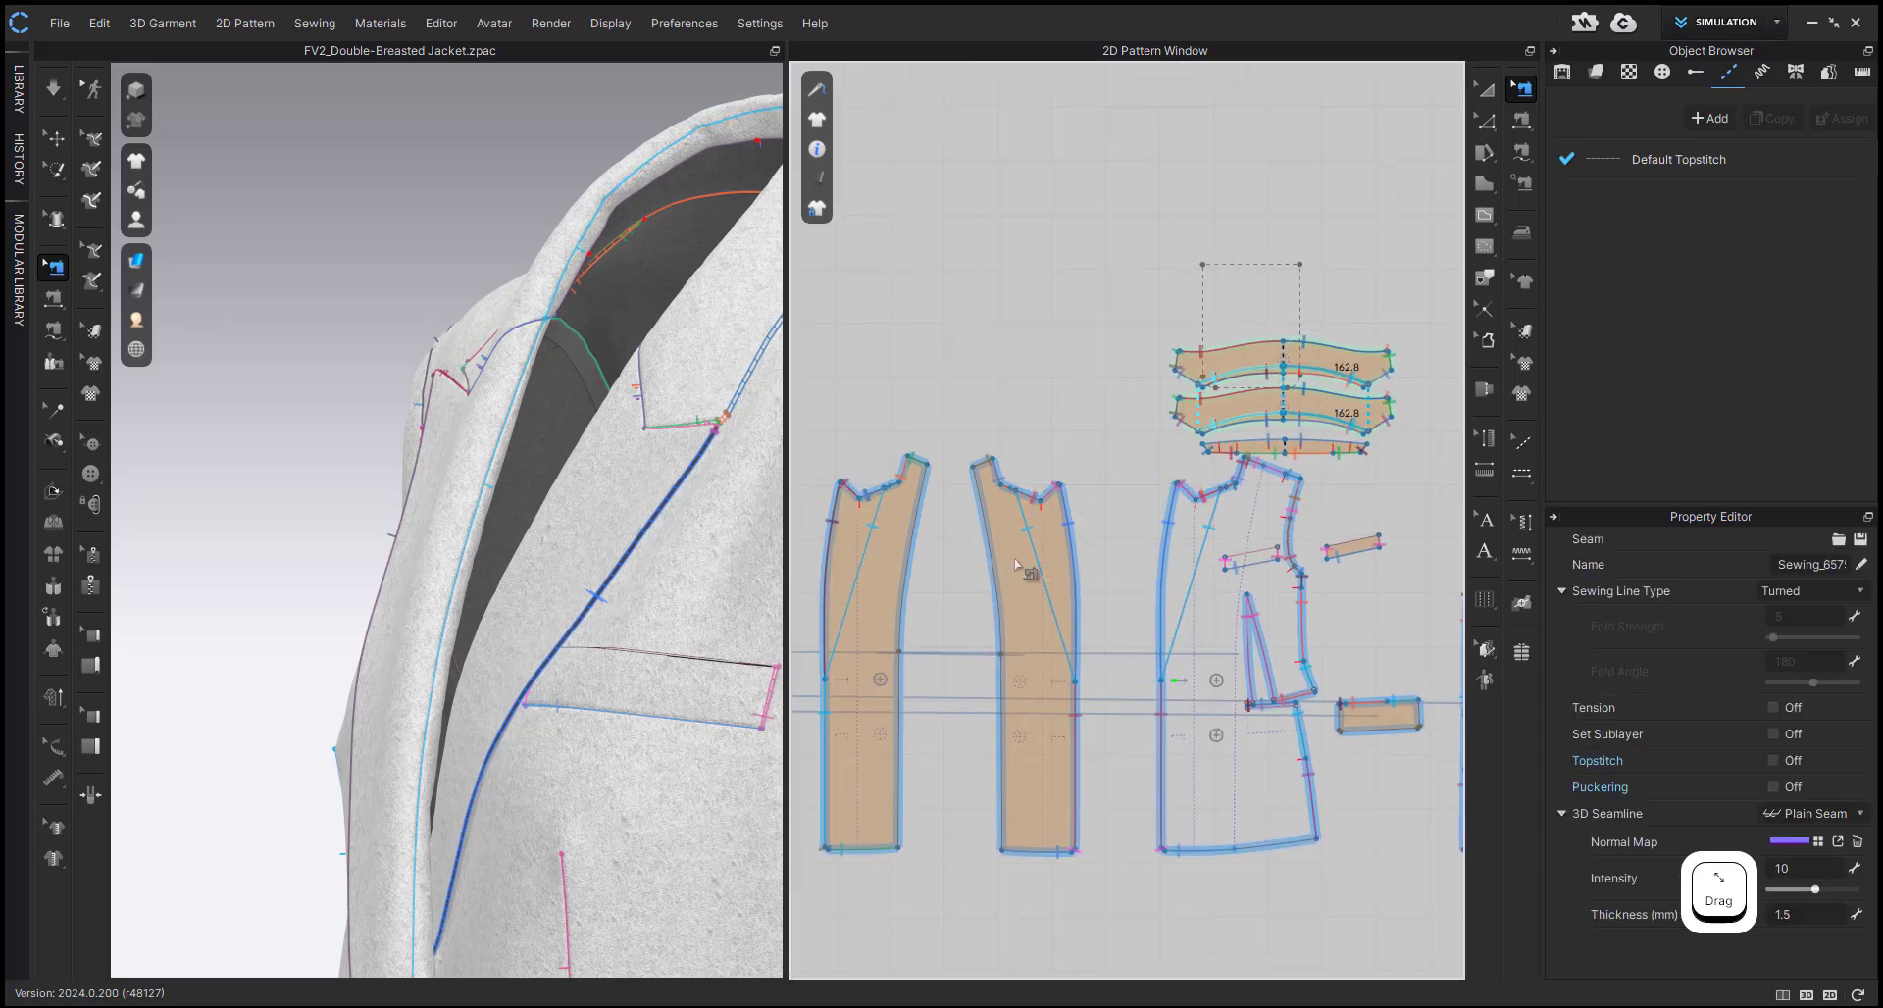
pyautogui.moveTo(887, 551); pyautogui.dragTo(1094, 553, button='middle')
pyautogui.keyDown('shift'); pyautogui.click(1073, 549); pyautogui.keyUp('shift')
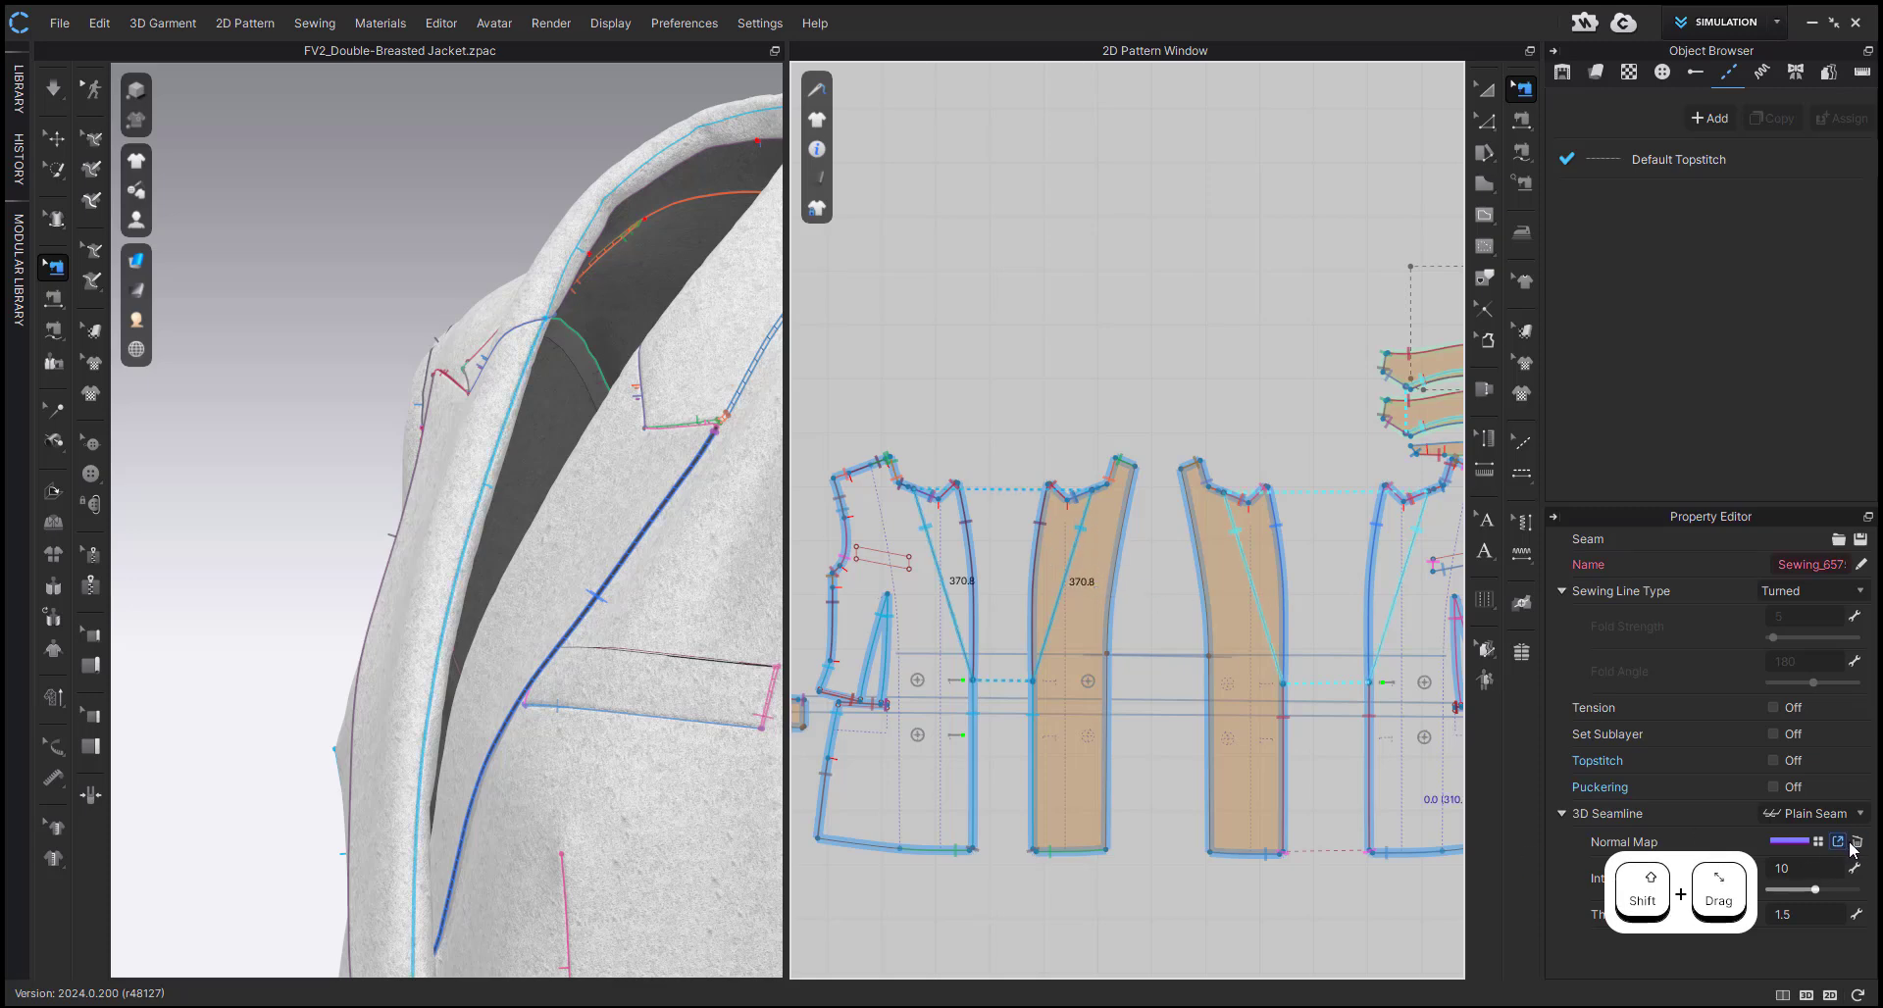
pyautogui.press('a')
pyautogui.moveTo(626, 498); pyautogui.dragTo(758, 476, button='right')
pyautogui.moveTo(758, 477); pyautogui.dragTo(522, 490, button='middle')
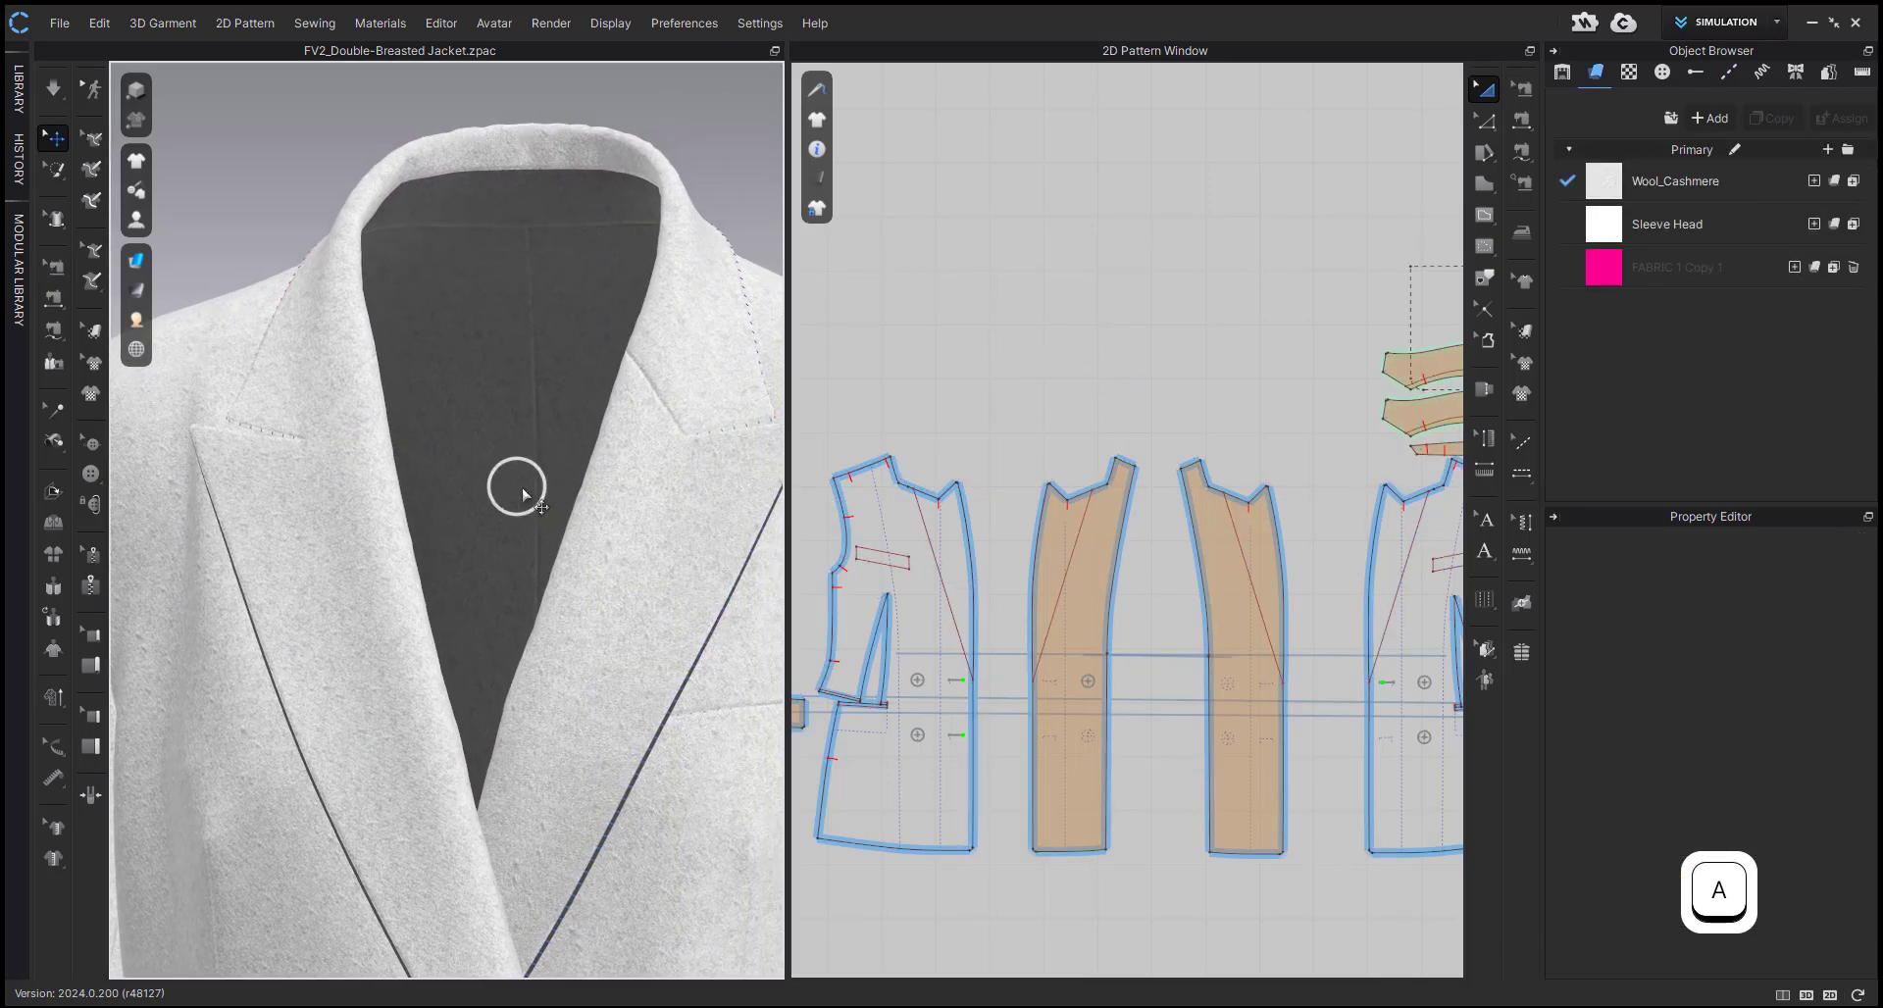
pyautogui.moveTo(522, 490); pyautogui.dragTo(556, 485, button='right')
pyautogui.click(735, 196)
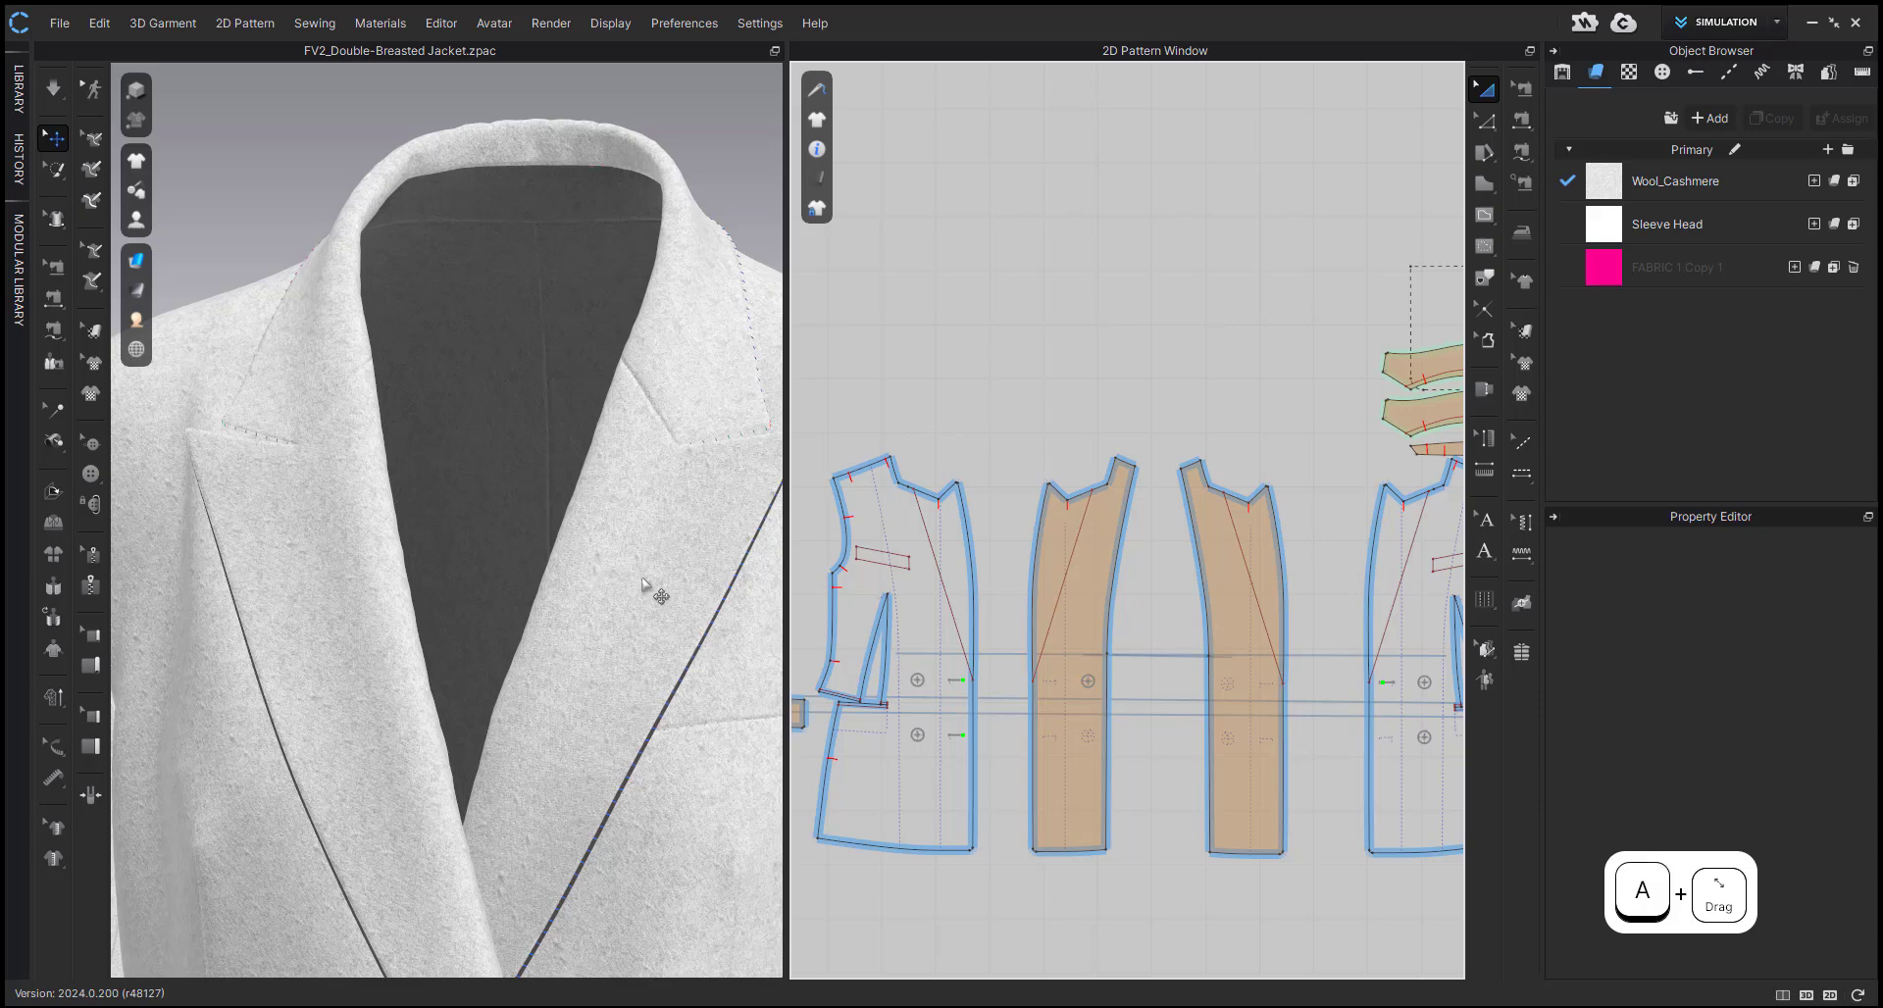
# - Offset the roll lines of the front and facing as internal lines at a distance of 2 mm
pyautogui.scroll(2, 1066, 566)
pyautogui.moveTo(1068, 567); pyautogui.dragTo(862, 504, button='middle')
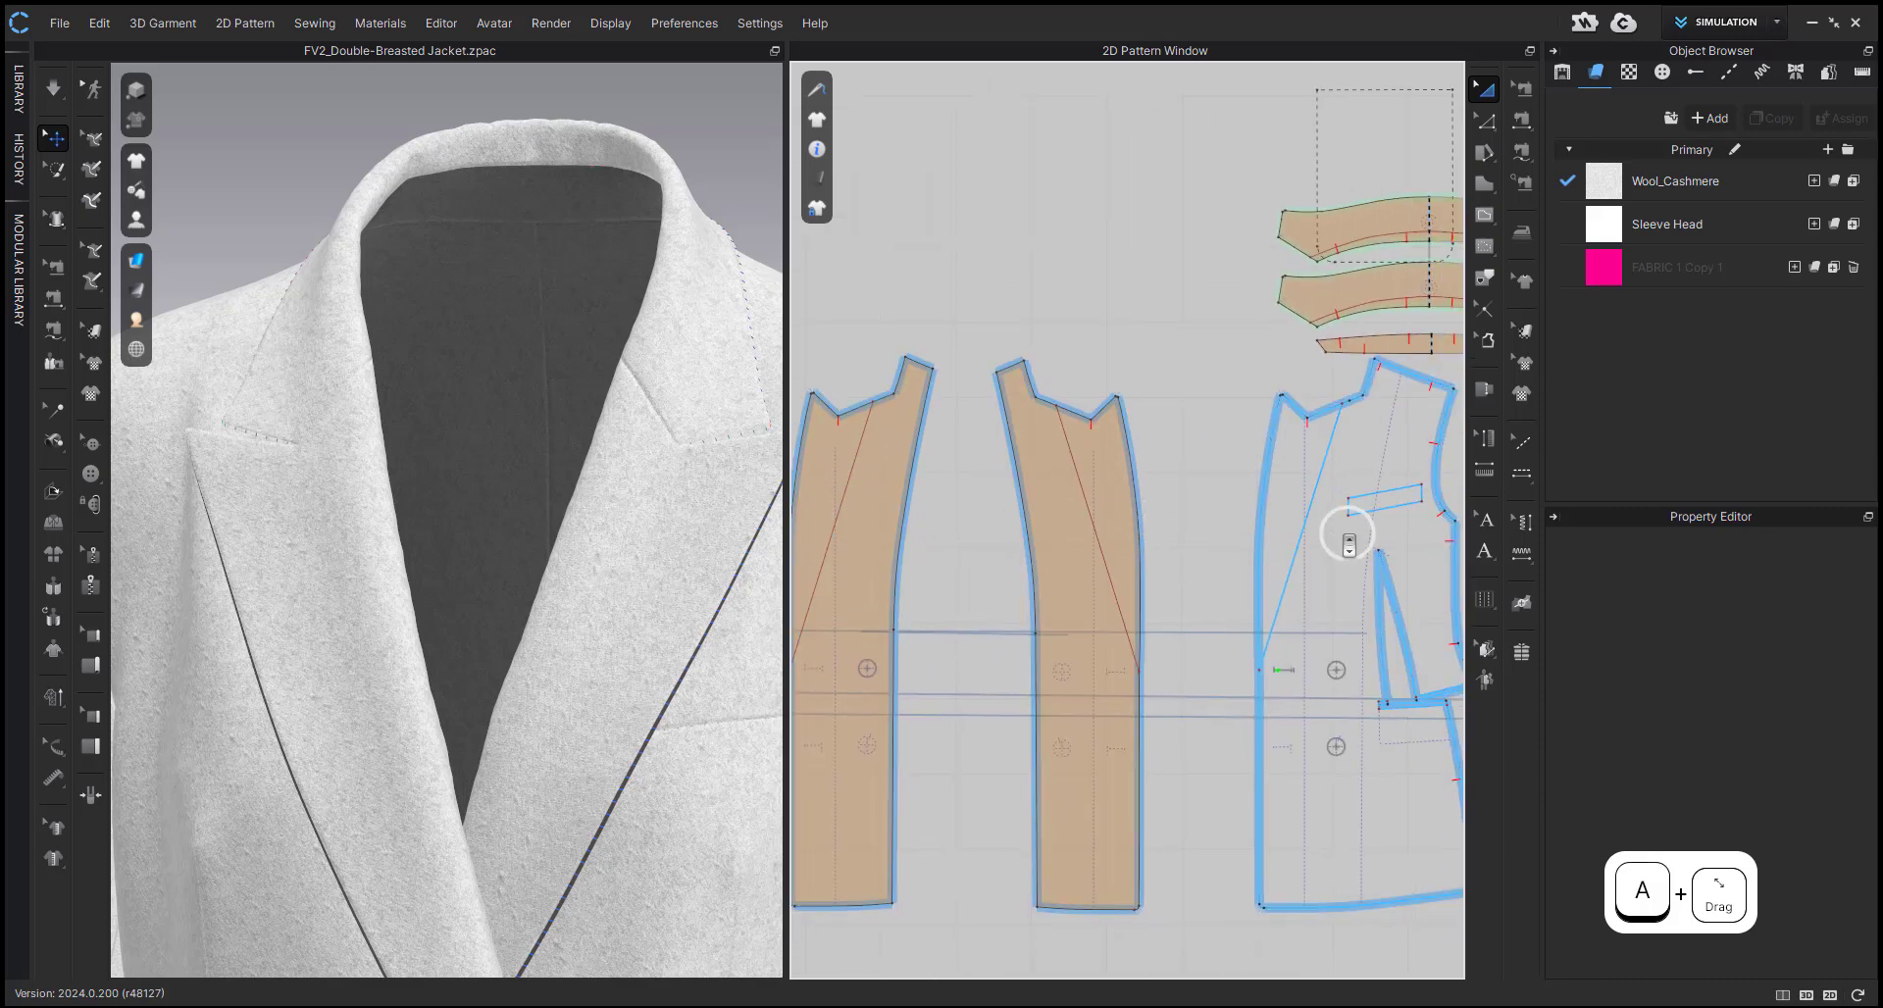
pyautogui.scroll(5, 1347, 537)
pyautogui.press('z')
pyautogui.click(1262, 498)
pyautogui.scroll(-2, 1265, 502)
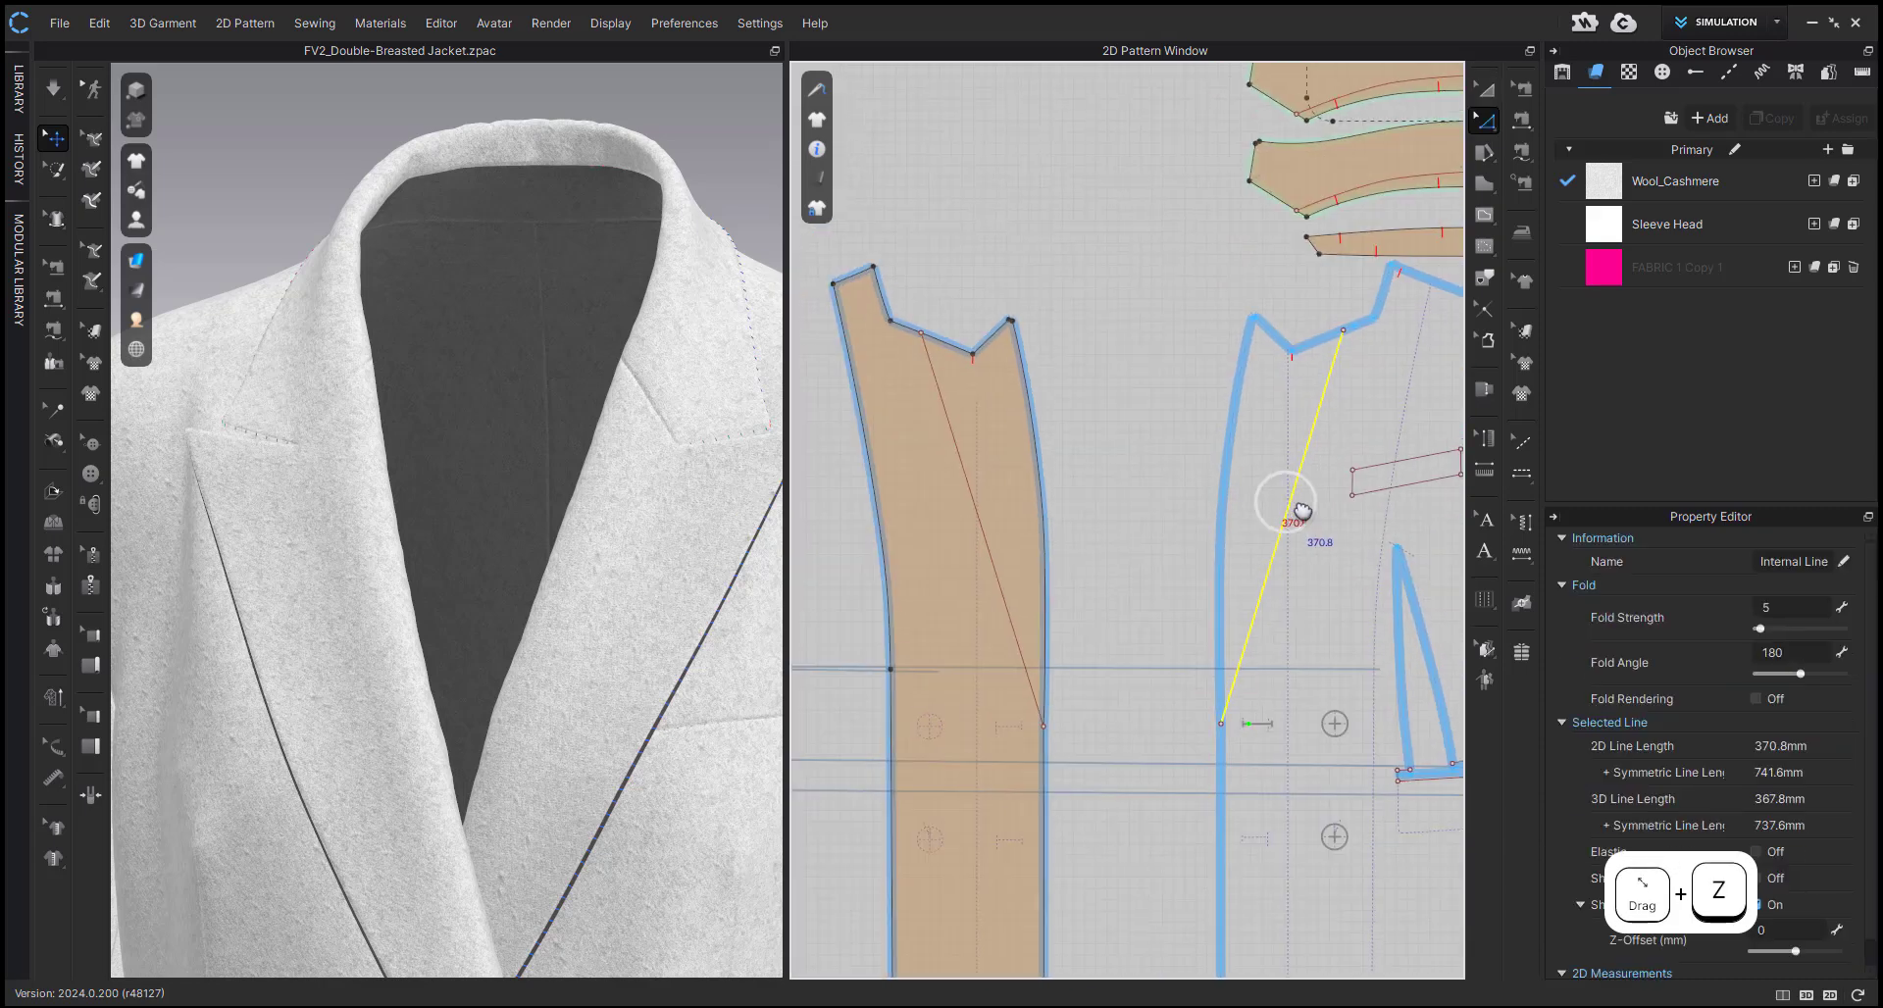
pyautogui.keyDown('shift'); pyautogui.click(976, 502); pyautogui.keyUp('shift')
pyautogui.rightClick(977, 502)
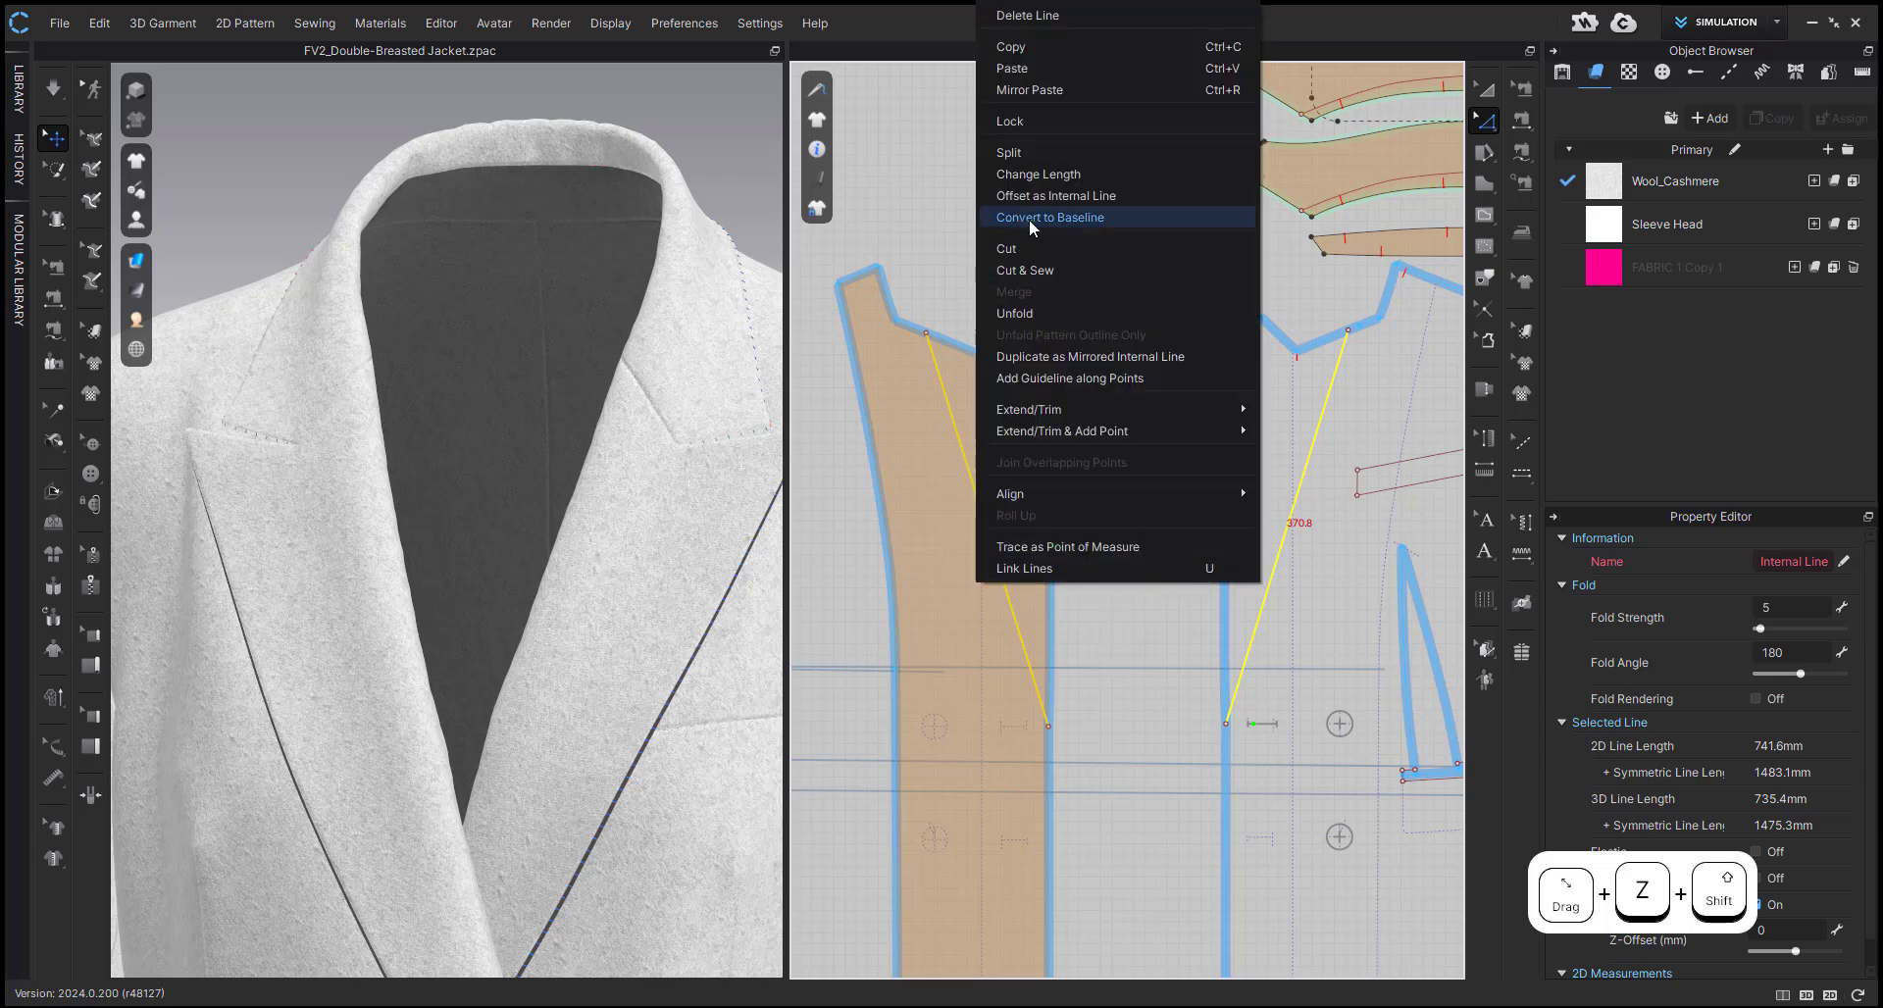
pyautogui.click(1055, 196)
pyautogui.moveTo(978, 312); pyautogui.dragTo(890, 344)
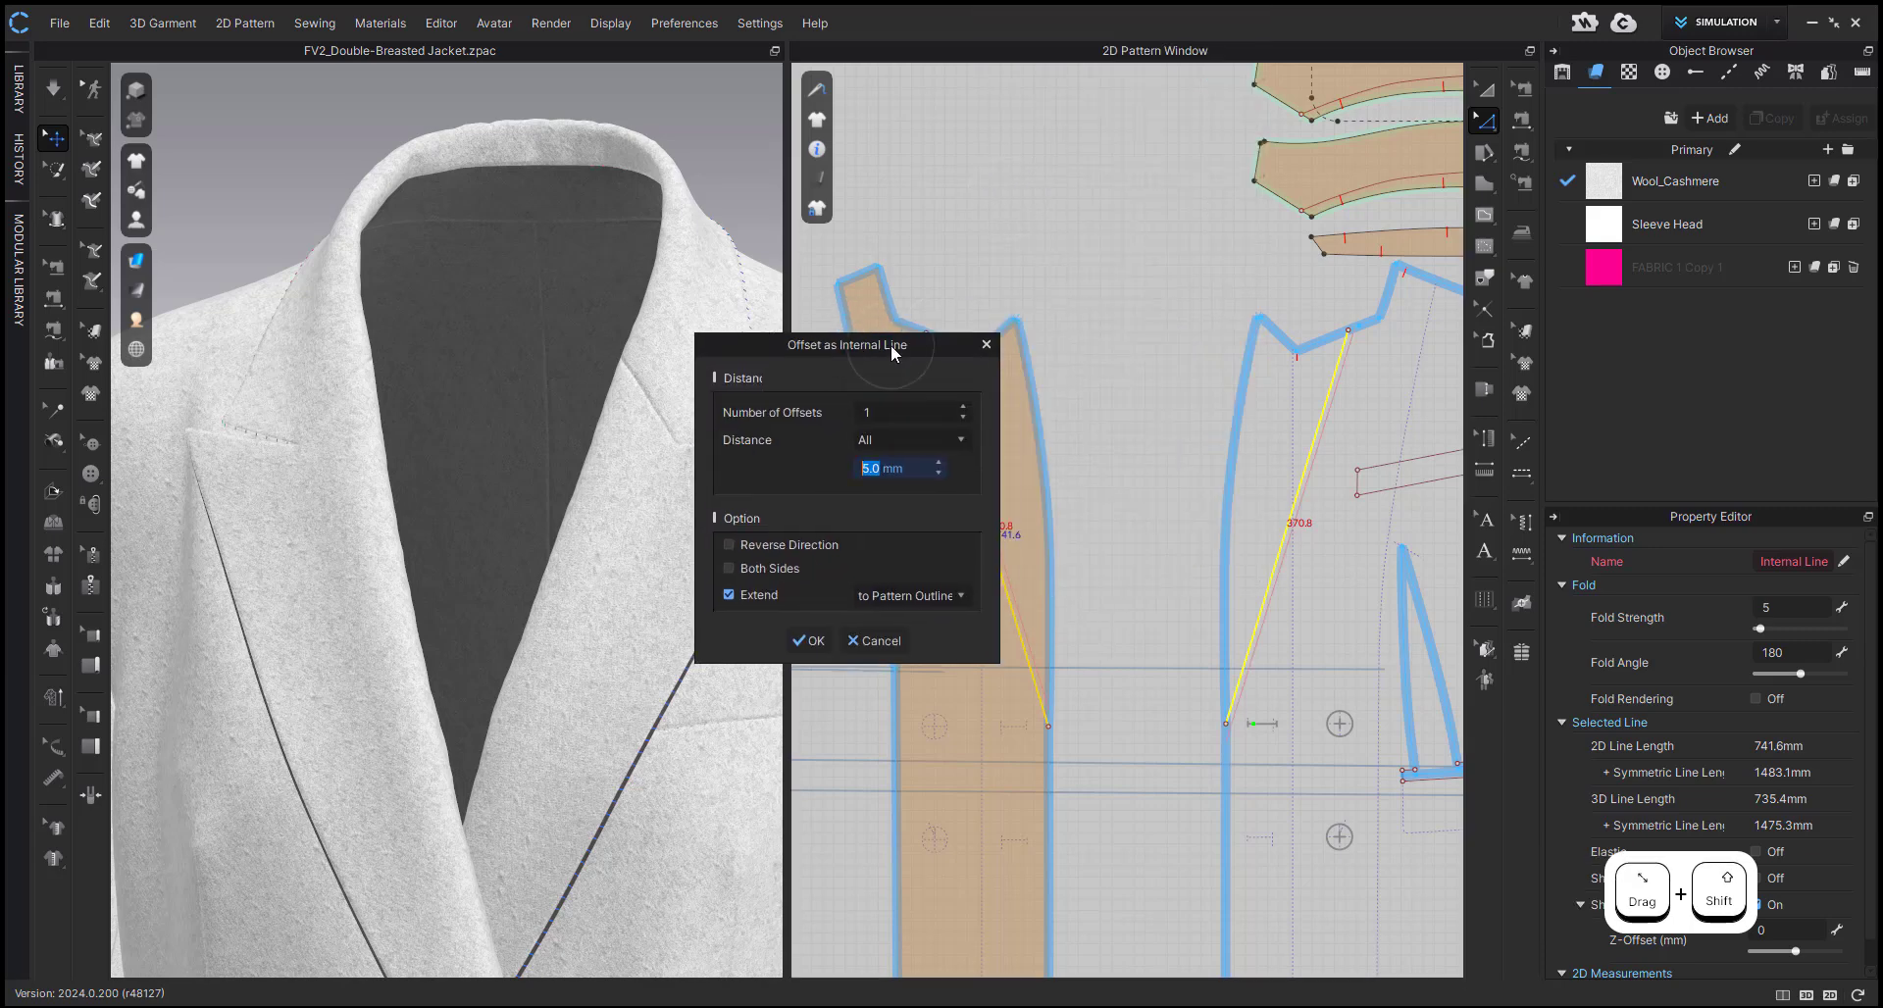
pyautogui.write('2')
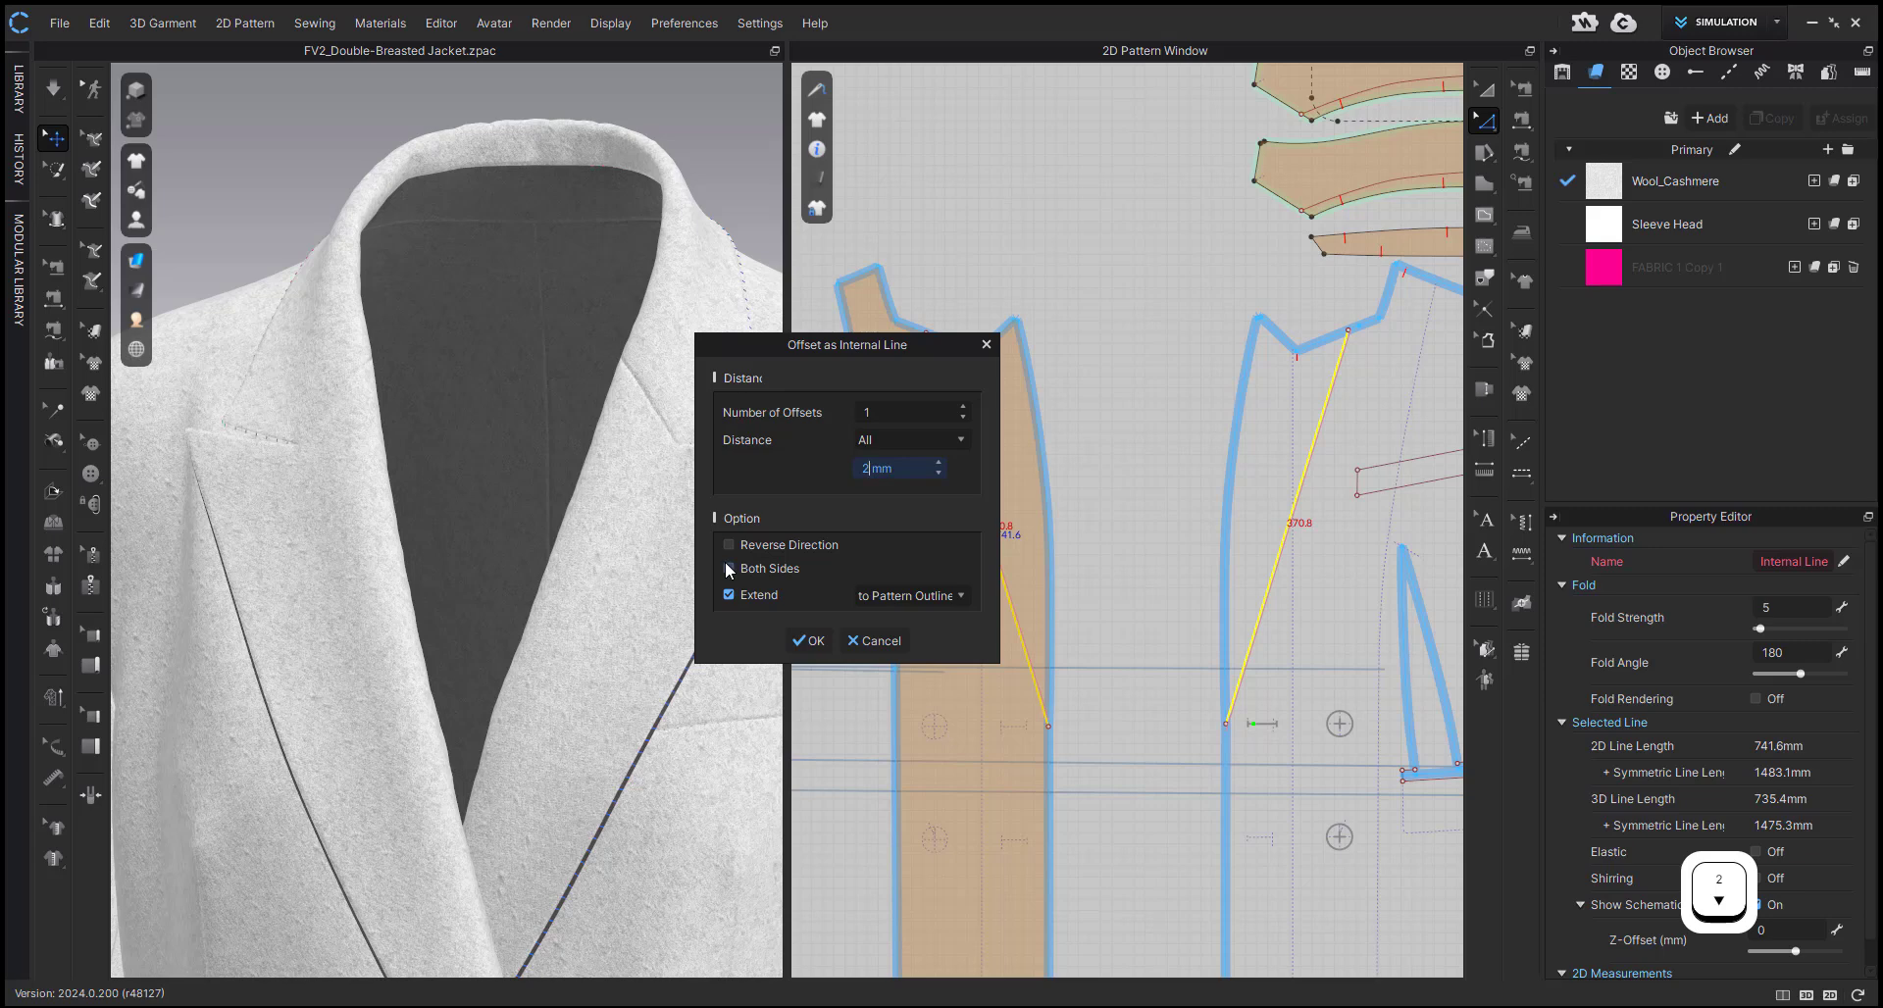
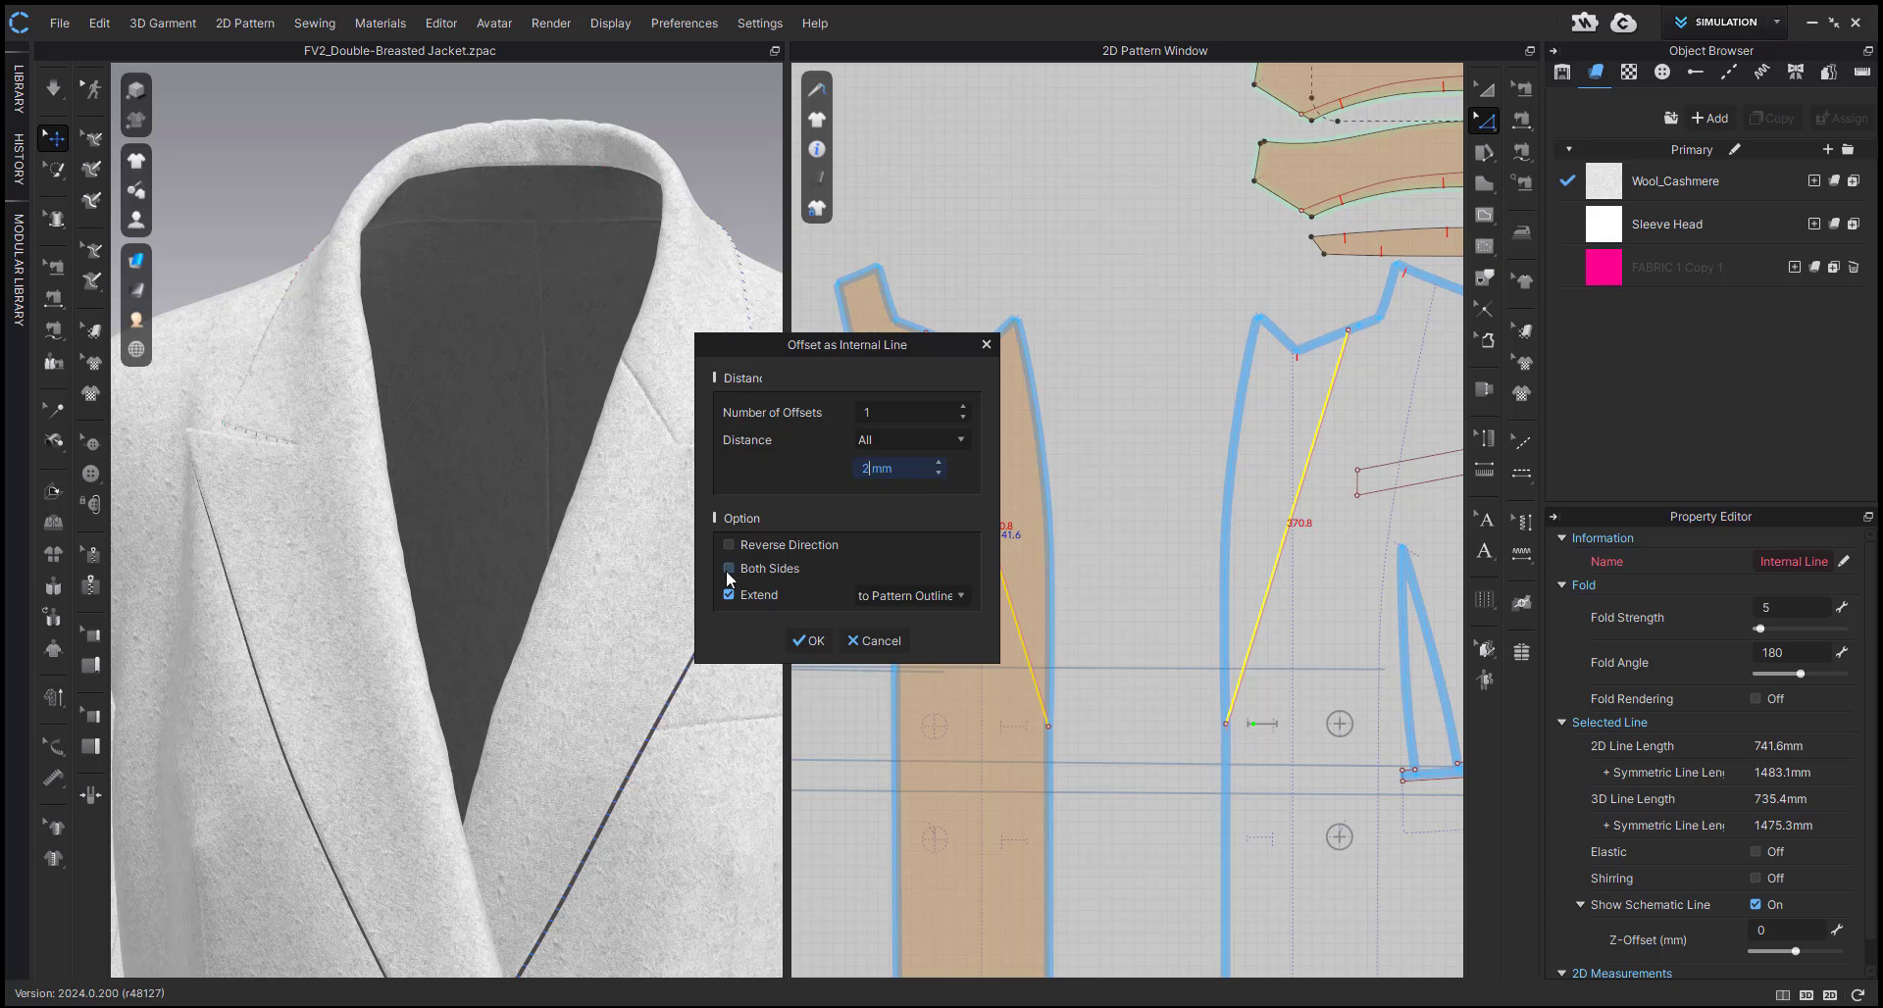
# - Offset the lapel roll lines as two internal lines on both sides at 2 mm spacing, extended to the pattern outline
pyautogui.click(727, 569)
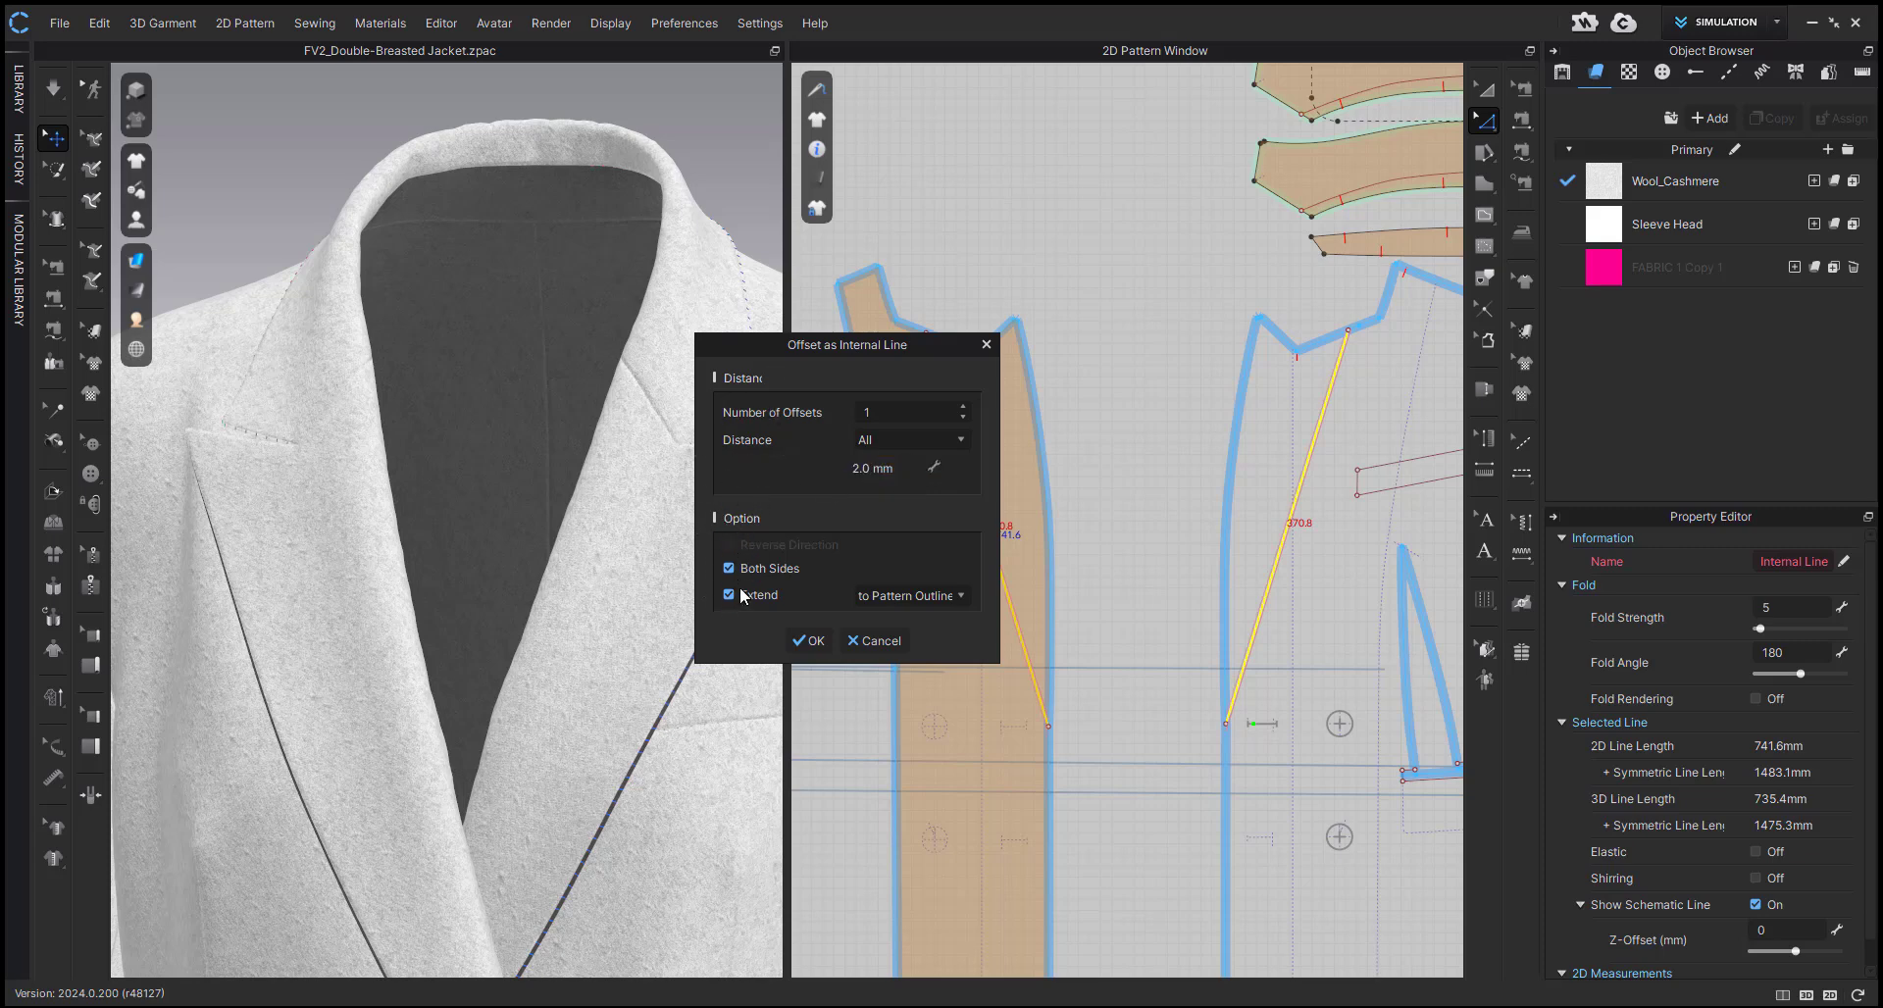
pyautogui.click(963, 406)
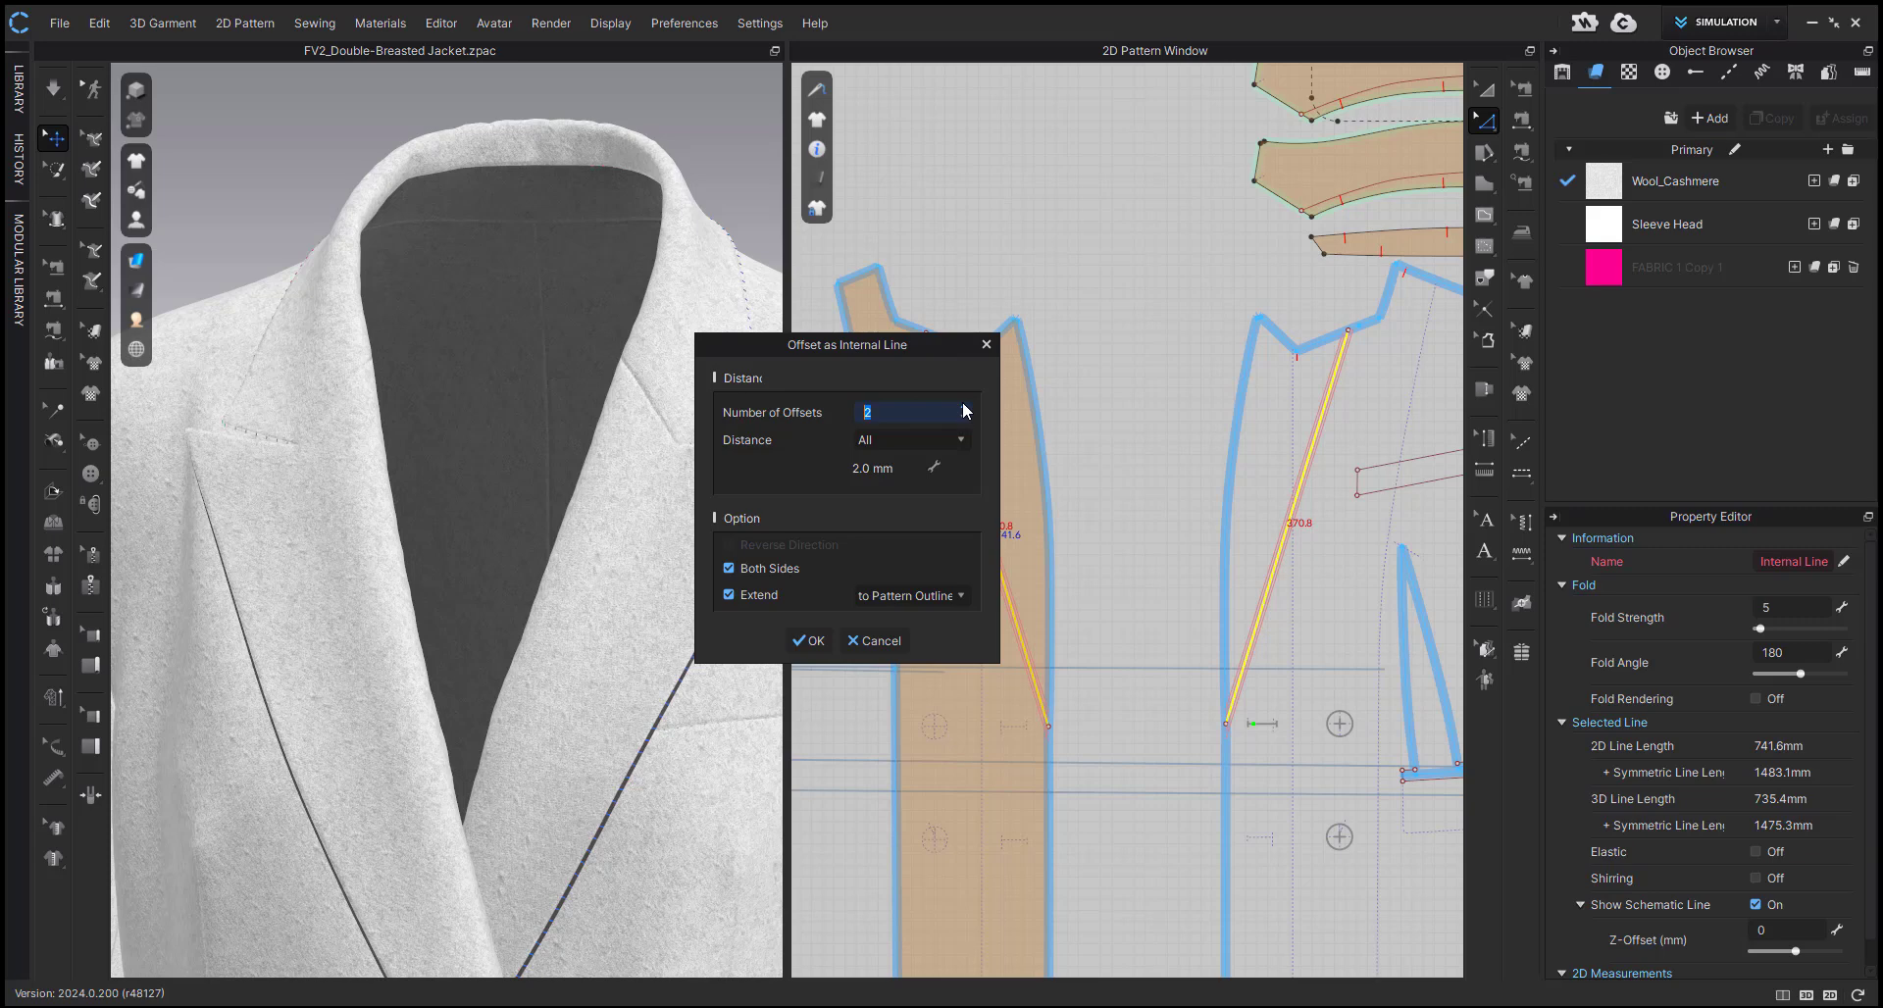
pyautogui.click(809, 640)
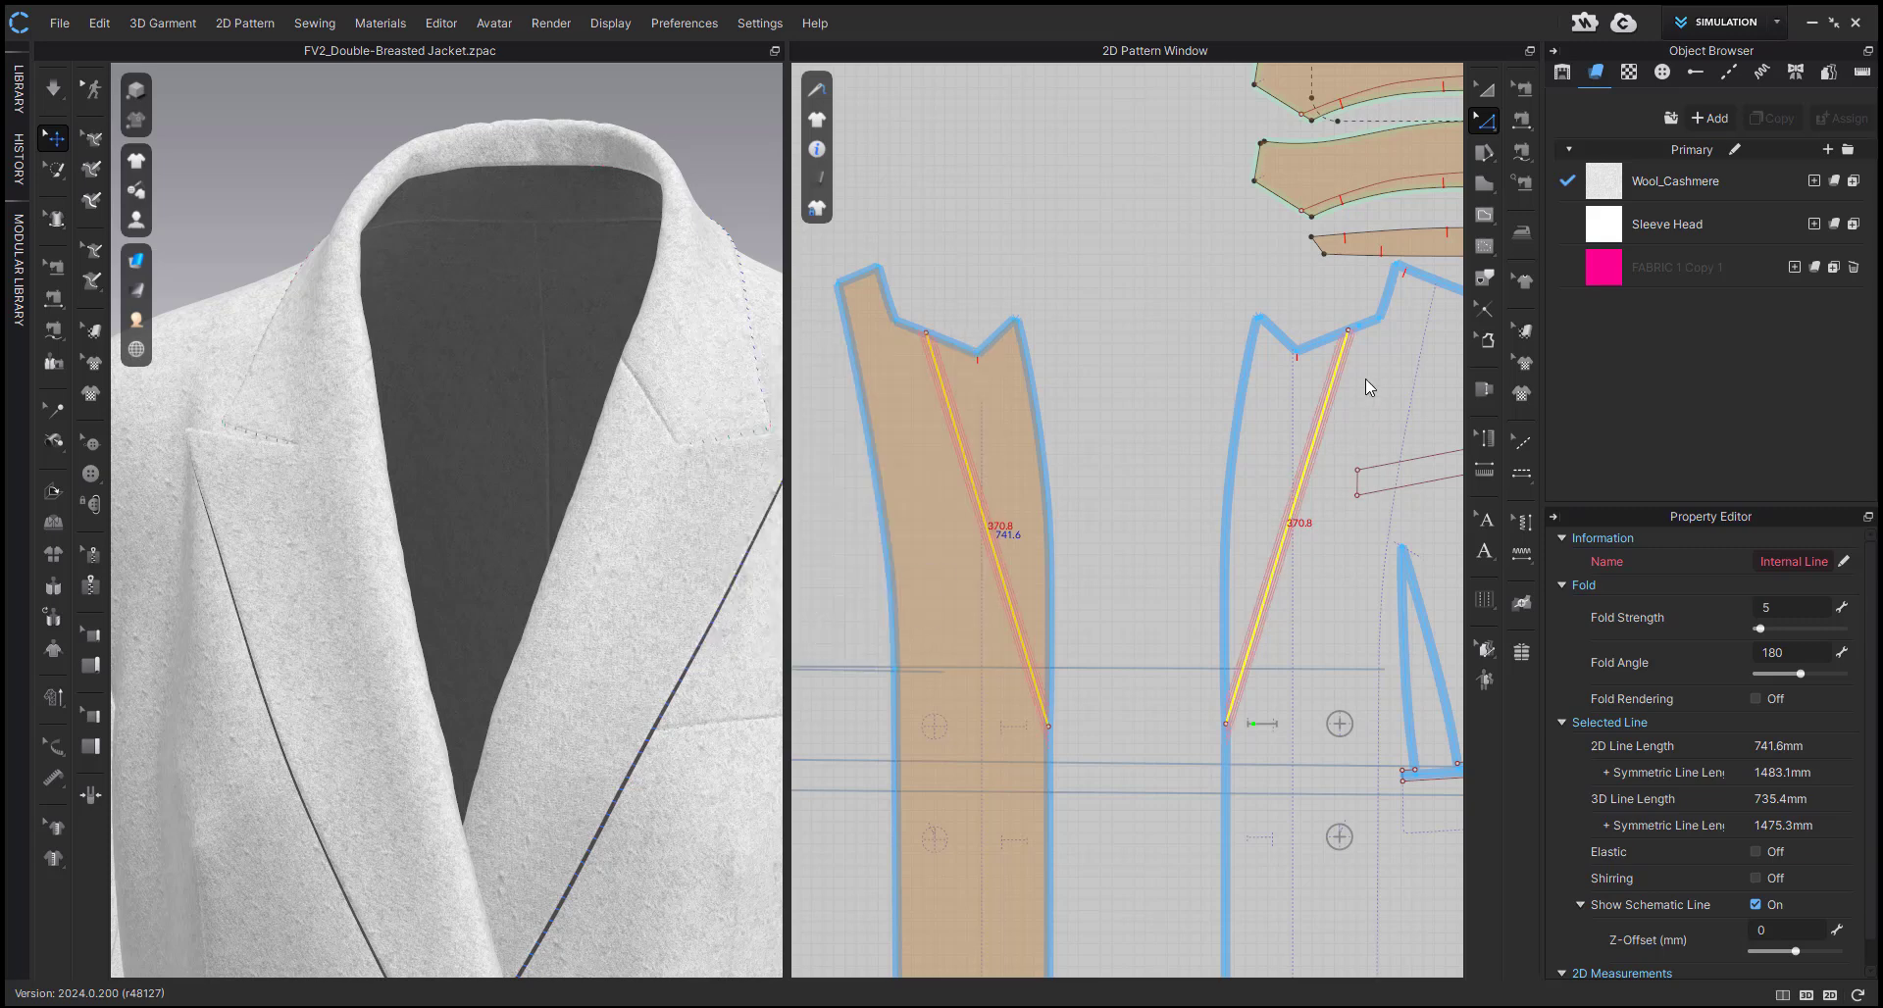
pyautogui.scroll(5, 1329, 454)
pyautogui.scroll(-5, 1327, 461)
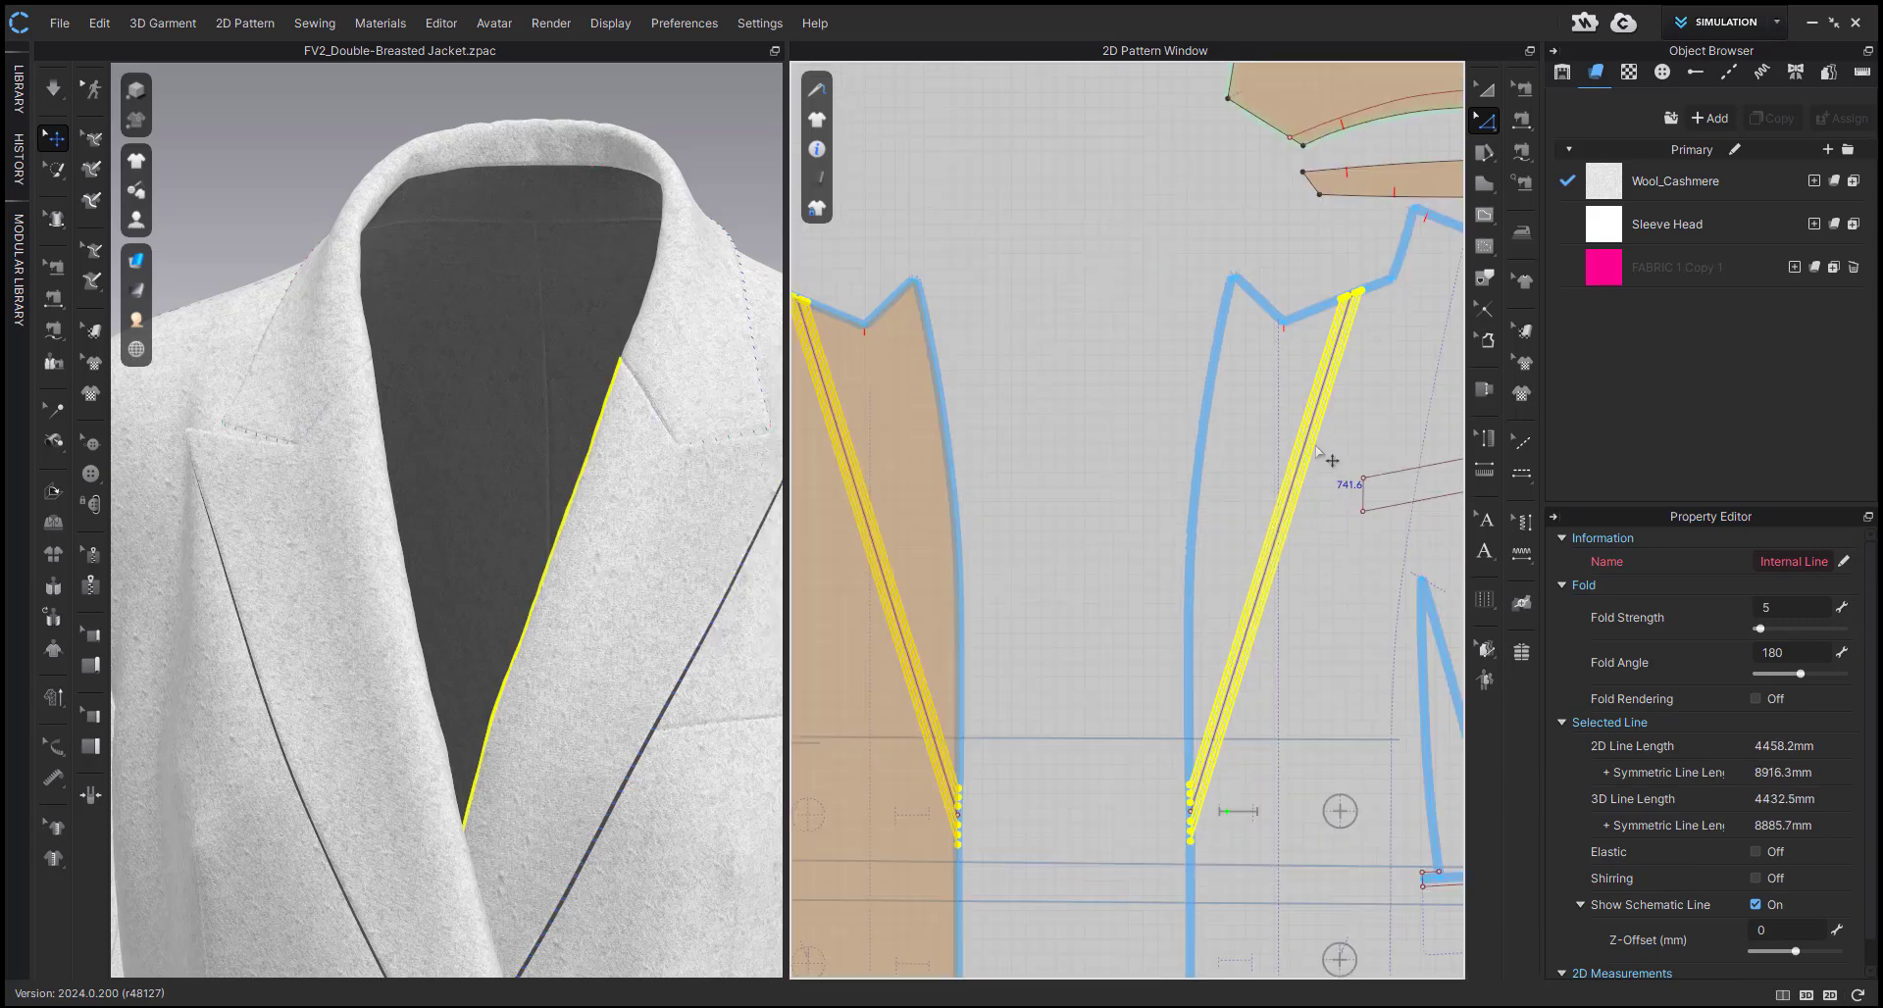
pyautogui.click(1121, 598)
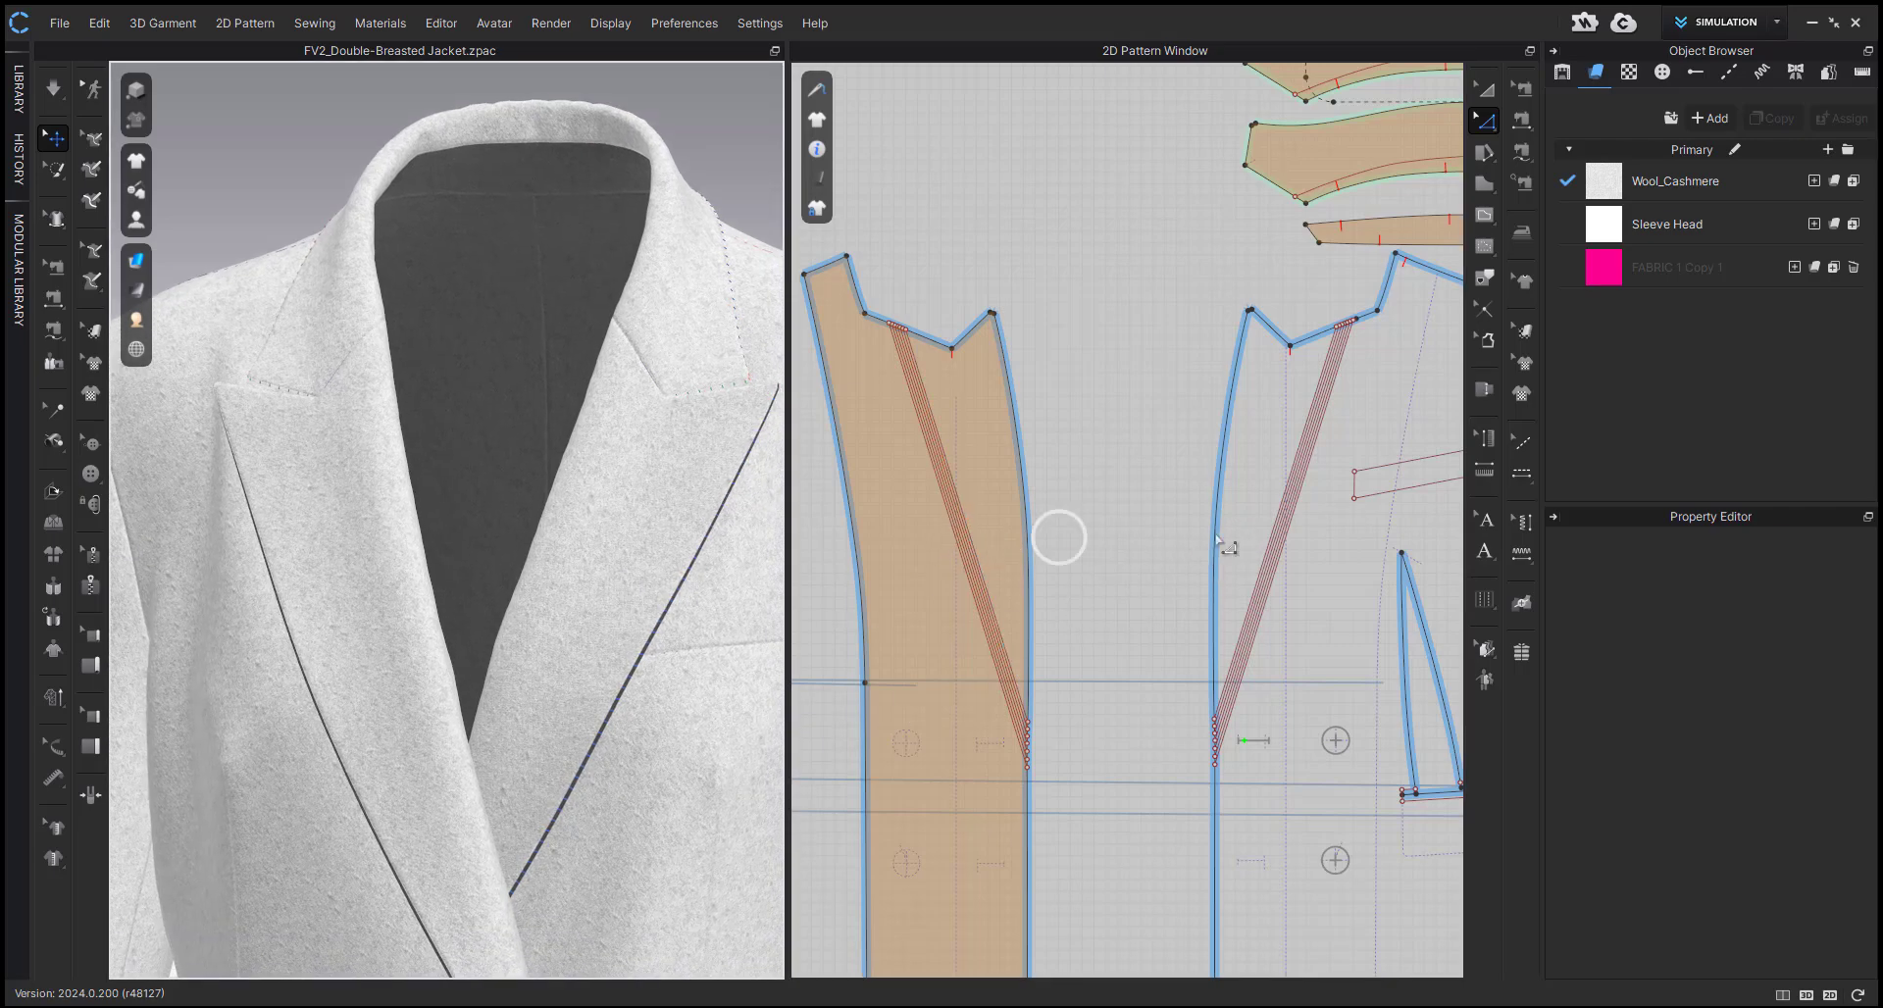
# - Examine the offset internal lines along the lapel's roll edge in 3D and on the front pattern pieces
pyautogui.scroll(5, 1284, 510)
pyautogui.click(538, 533)
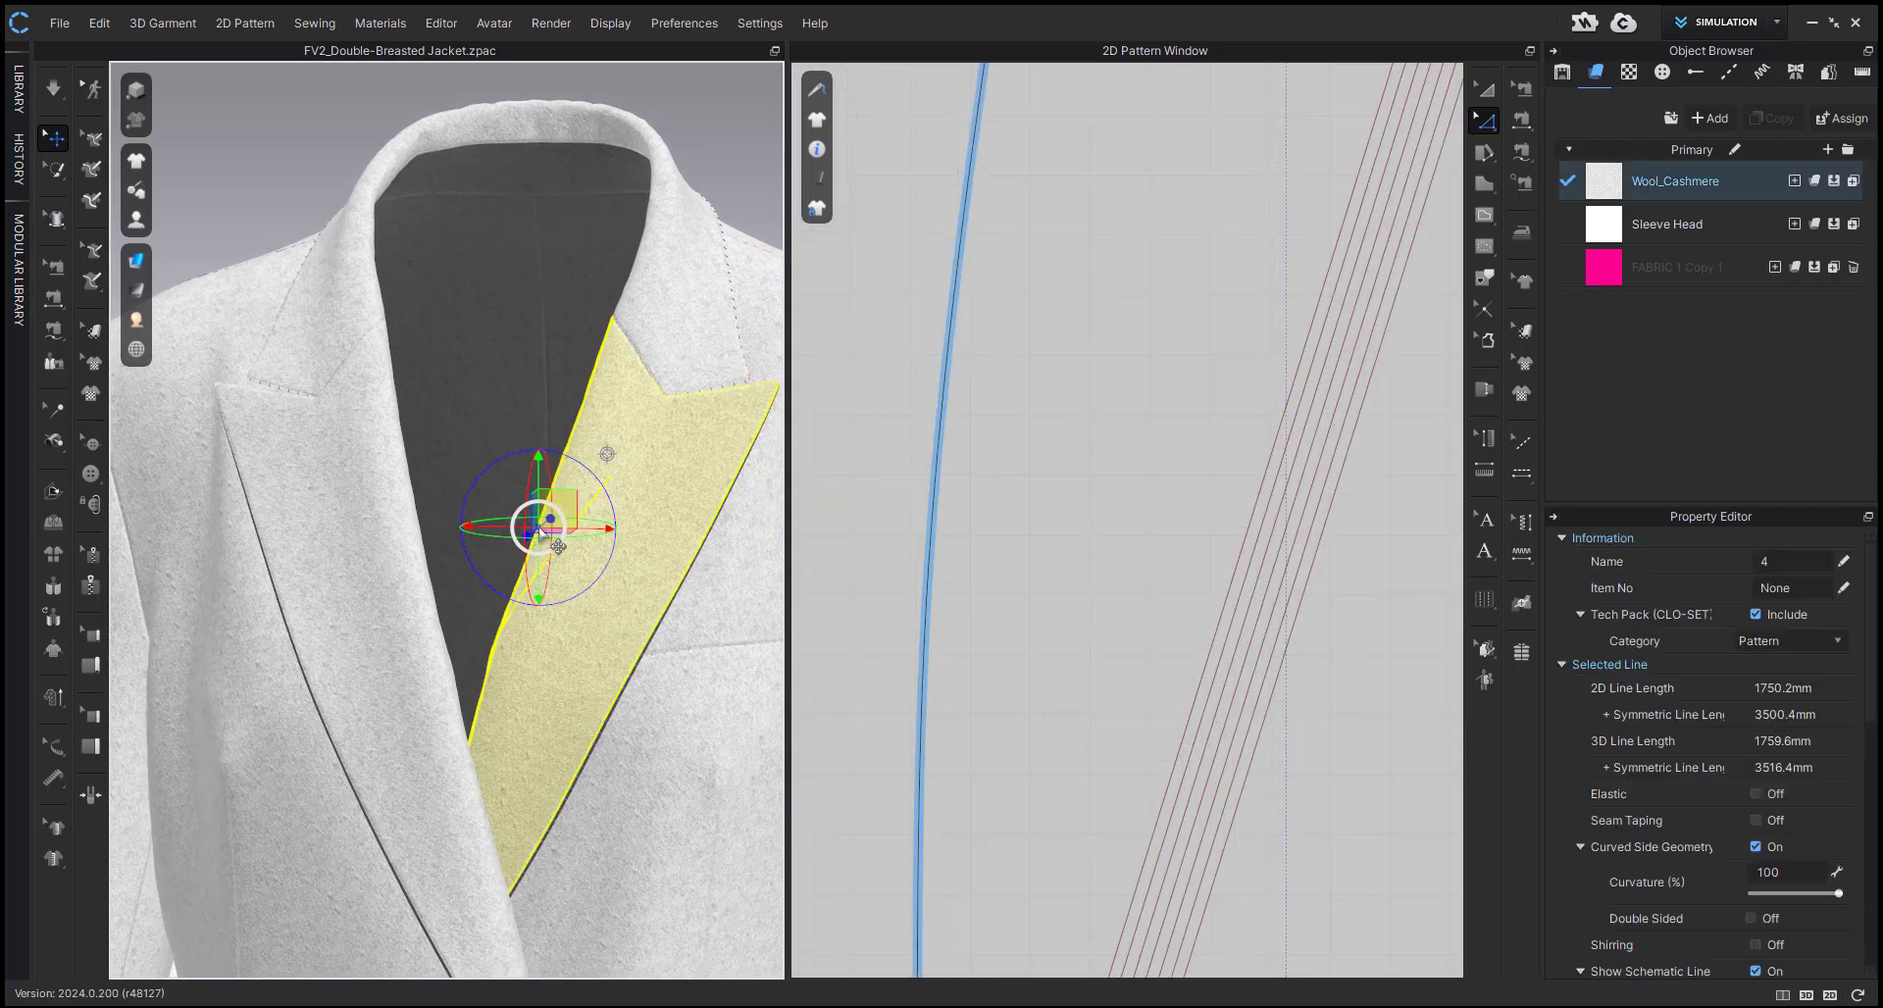
pyautogui.moveTo(538, 534); pyautogui.dragTo(607, 454, button='right')
pyautogui.scroll(3, 528, 460)
pyautogui.click(564, 428)
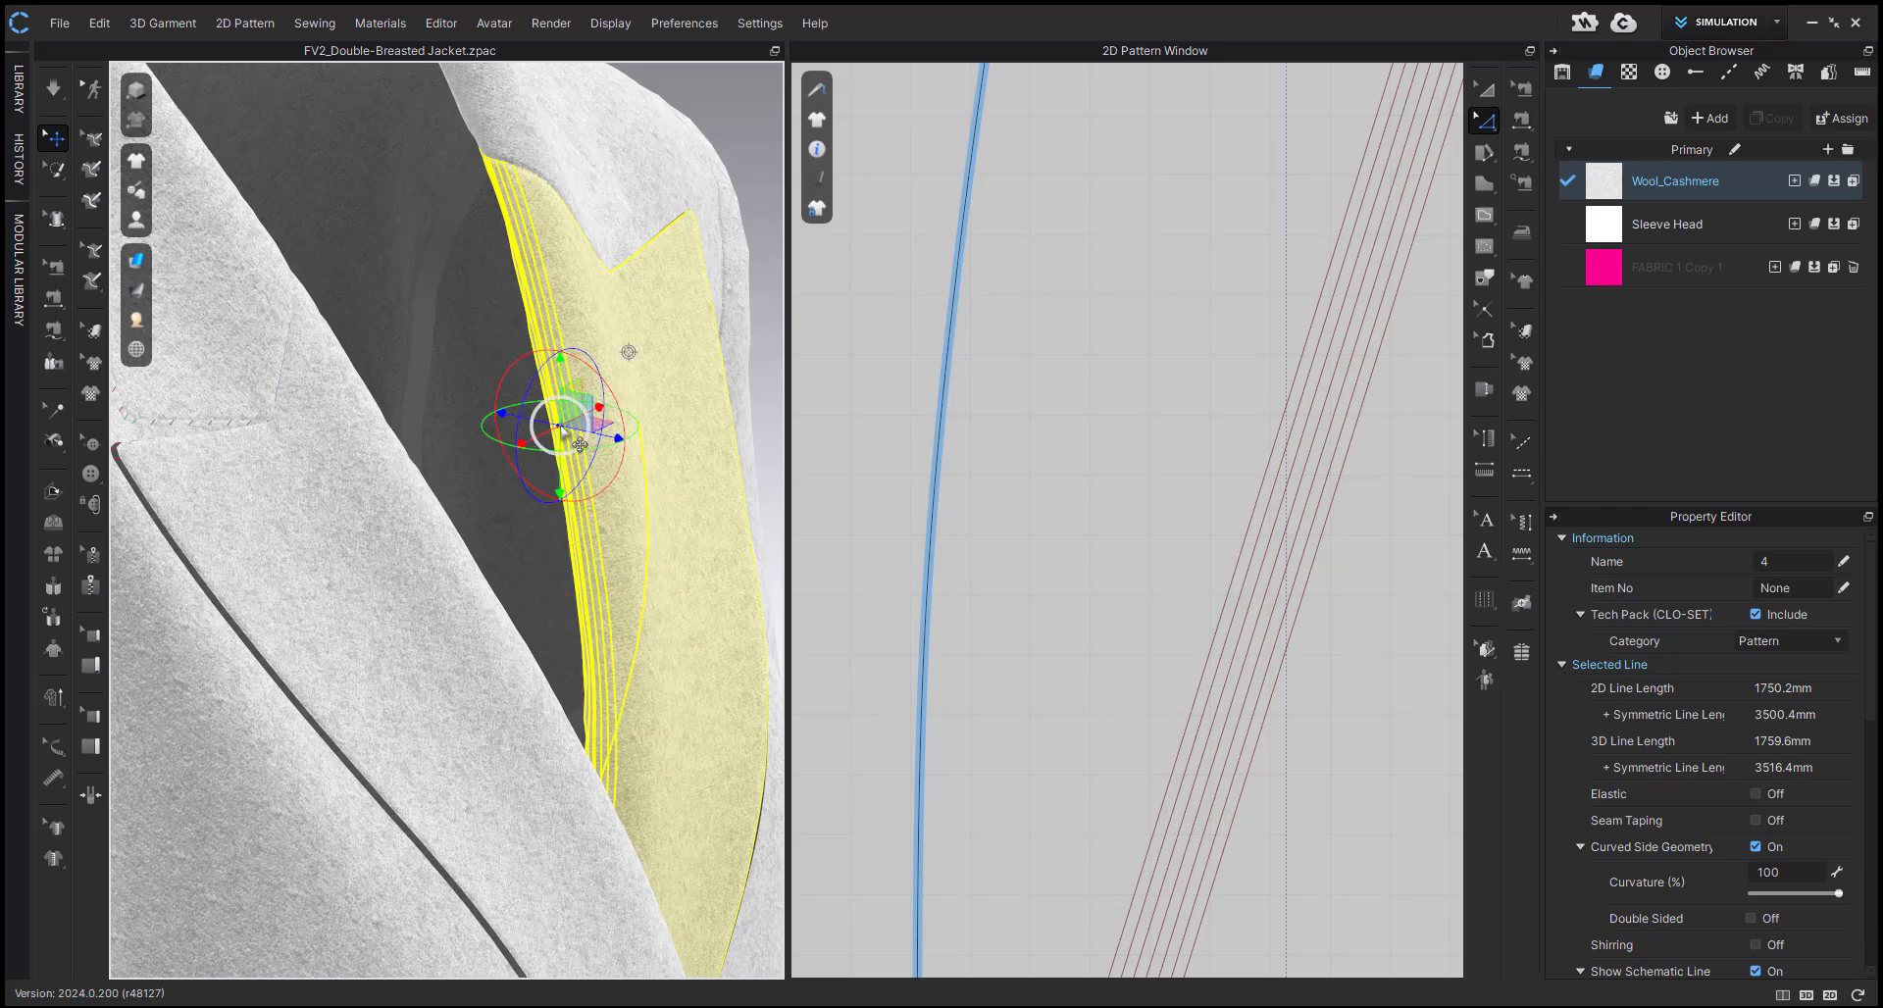
pyautogui.moveTo(566, 430); pyautogui.dragTo(545, 593, button='middle')
pyautogui.moveTo(545, 592)
pyautogui.mouseDown(button='right')
pyautogui.moveTo(605, 598)
pyautogui.moveTo(575, 595)
pyautogui.mouseUp(button='right')
pyautogui.scroll(-5, 1043, 562)
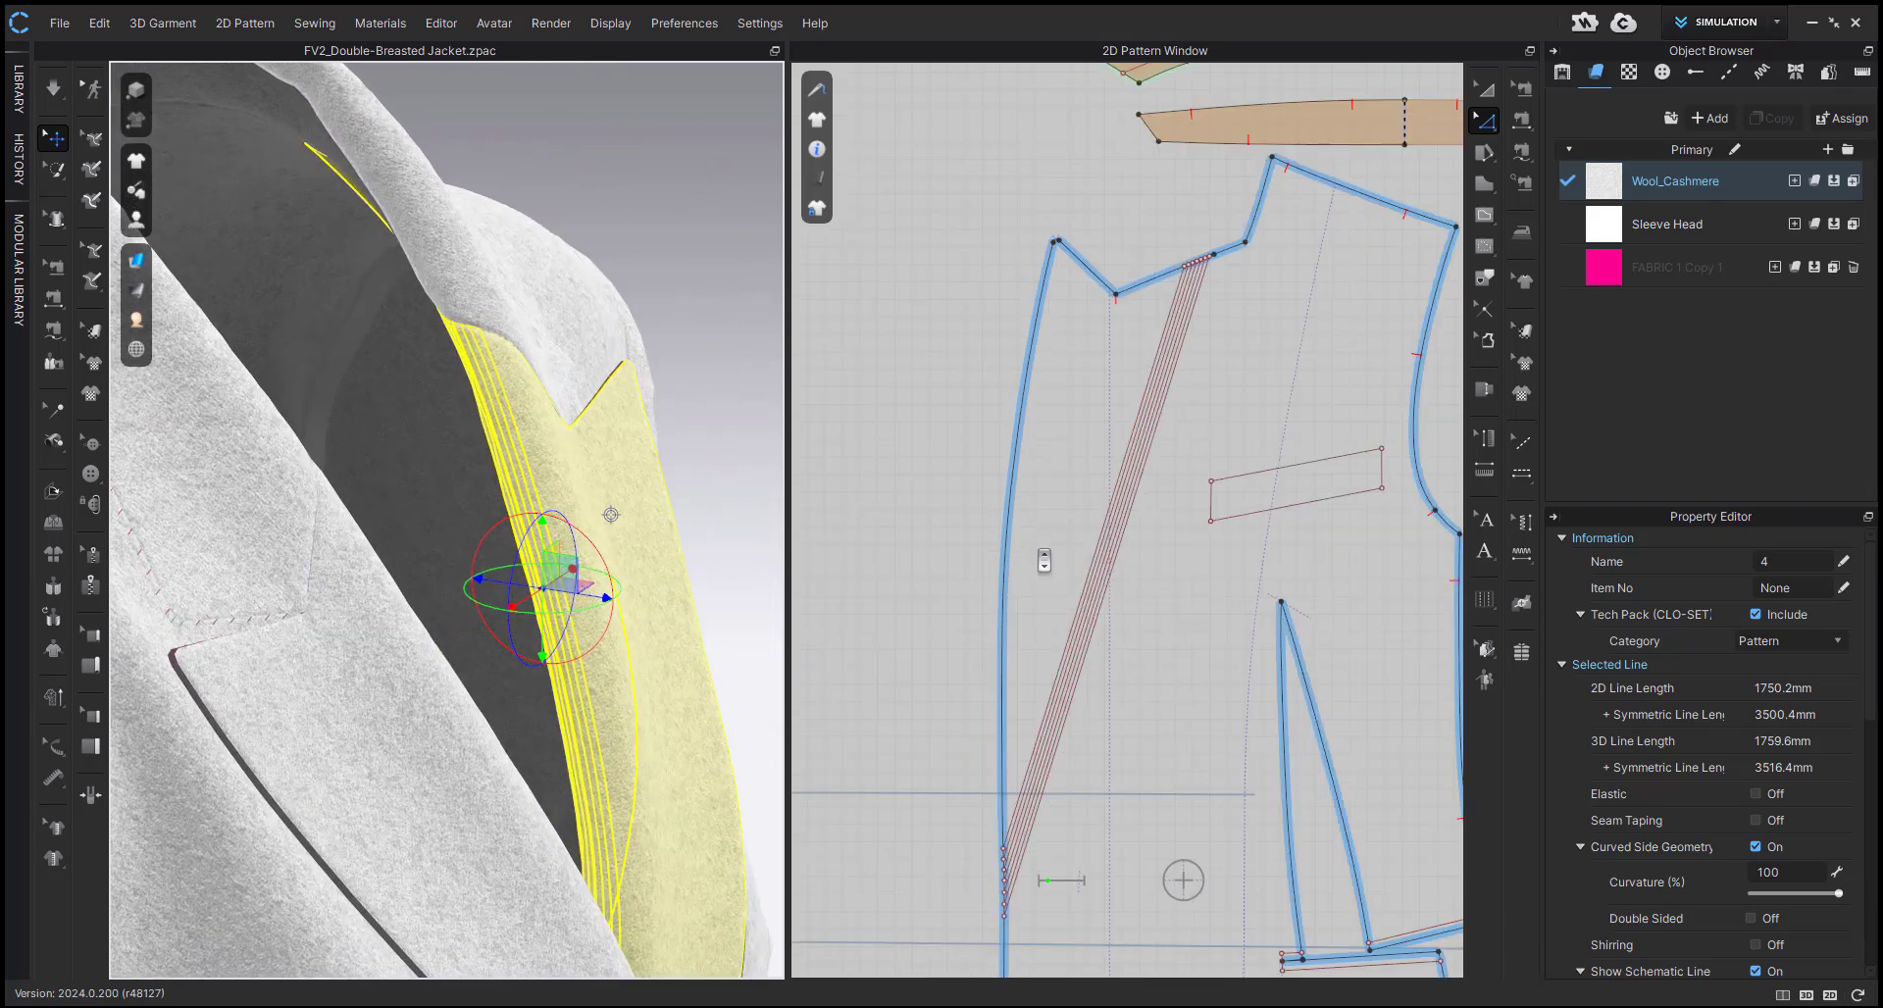
pyautogui.moveTo(1042, 563); pyautogui.dragTo(1168, 538, button='middle')
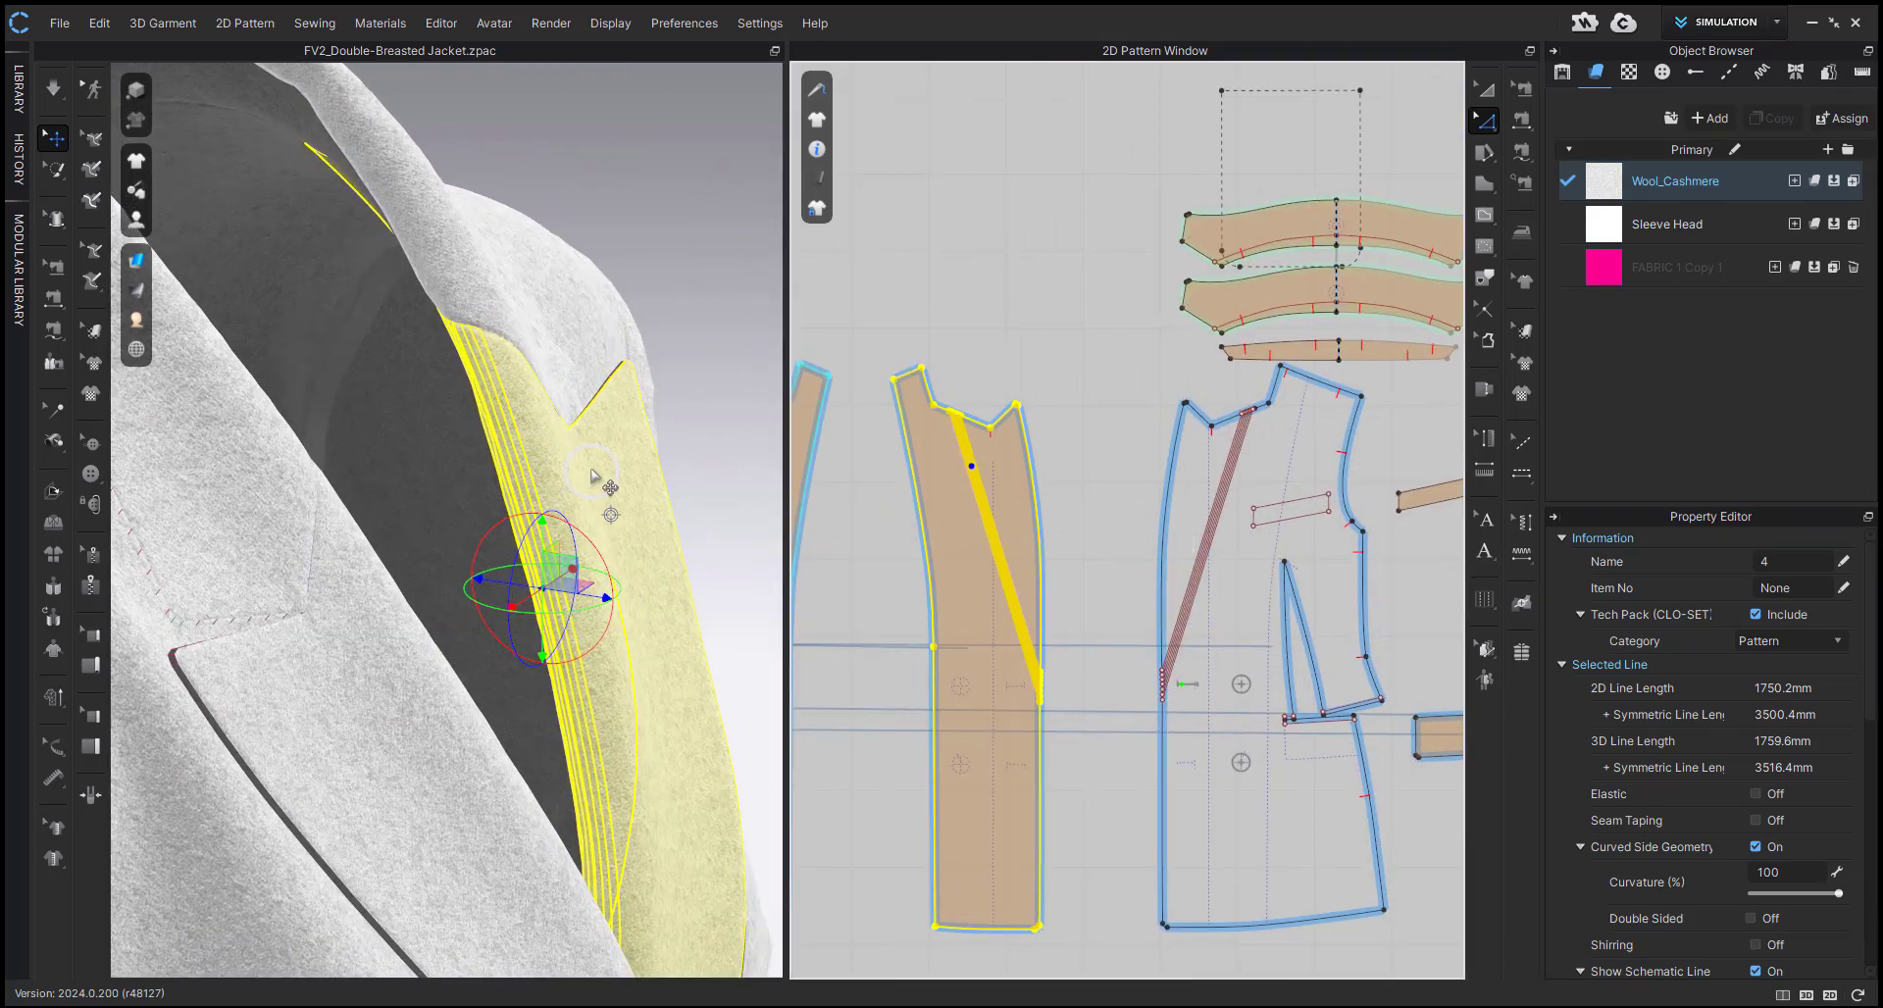
# - Set the fold angle of the facing's centre roll line to 130 and open the fold angle of its two flanking lines for editing
pyautogui.scroll(2, 578, 466)
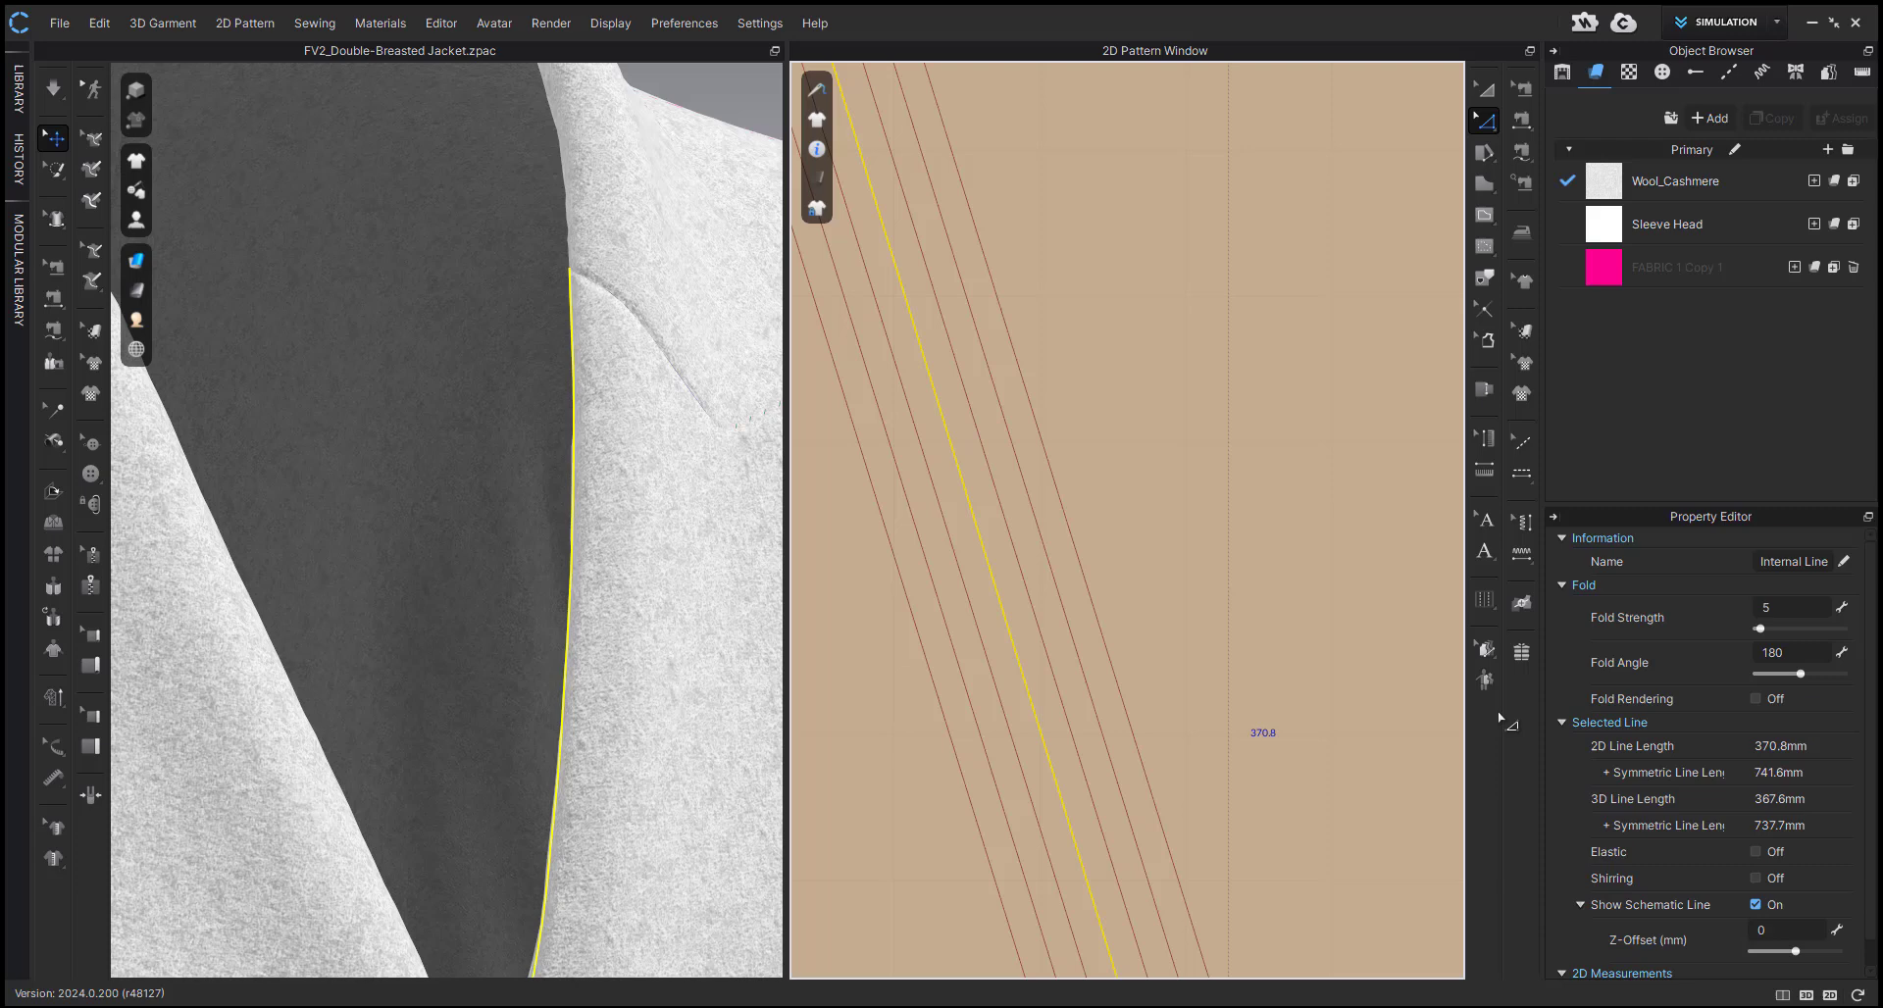
pyautogui.click(1795, 654)
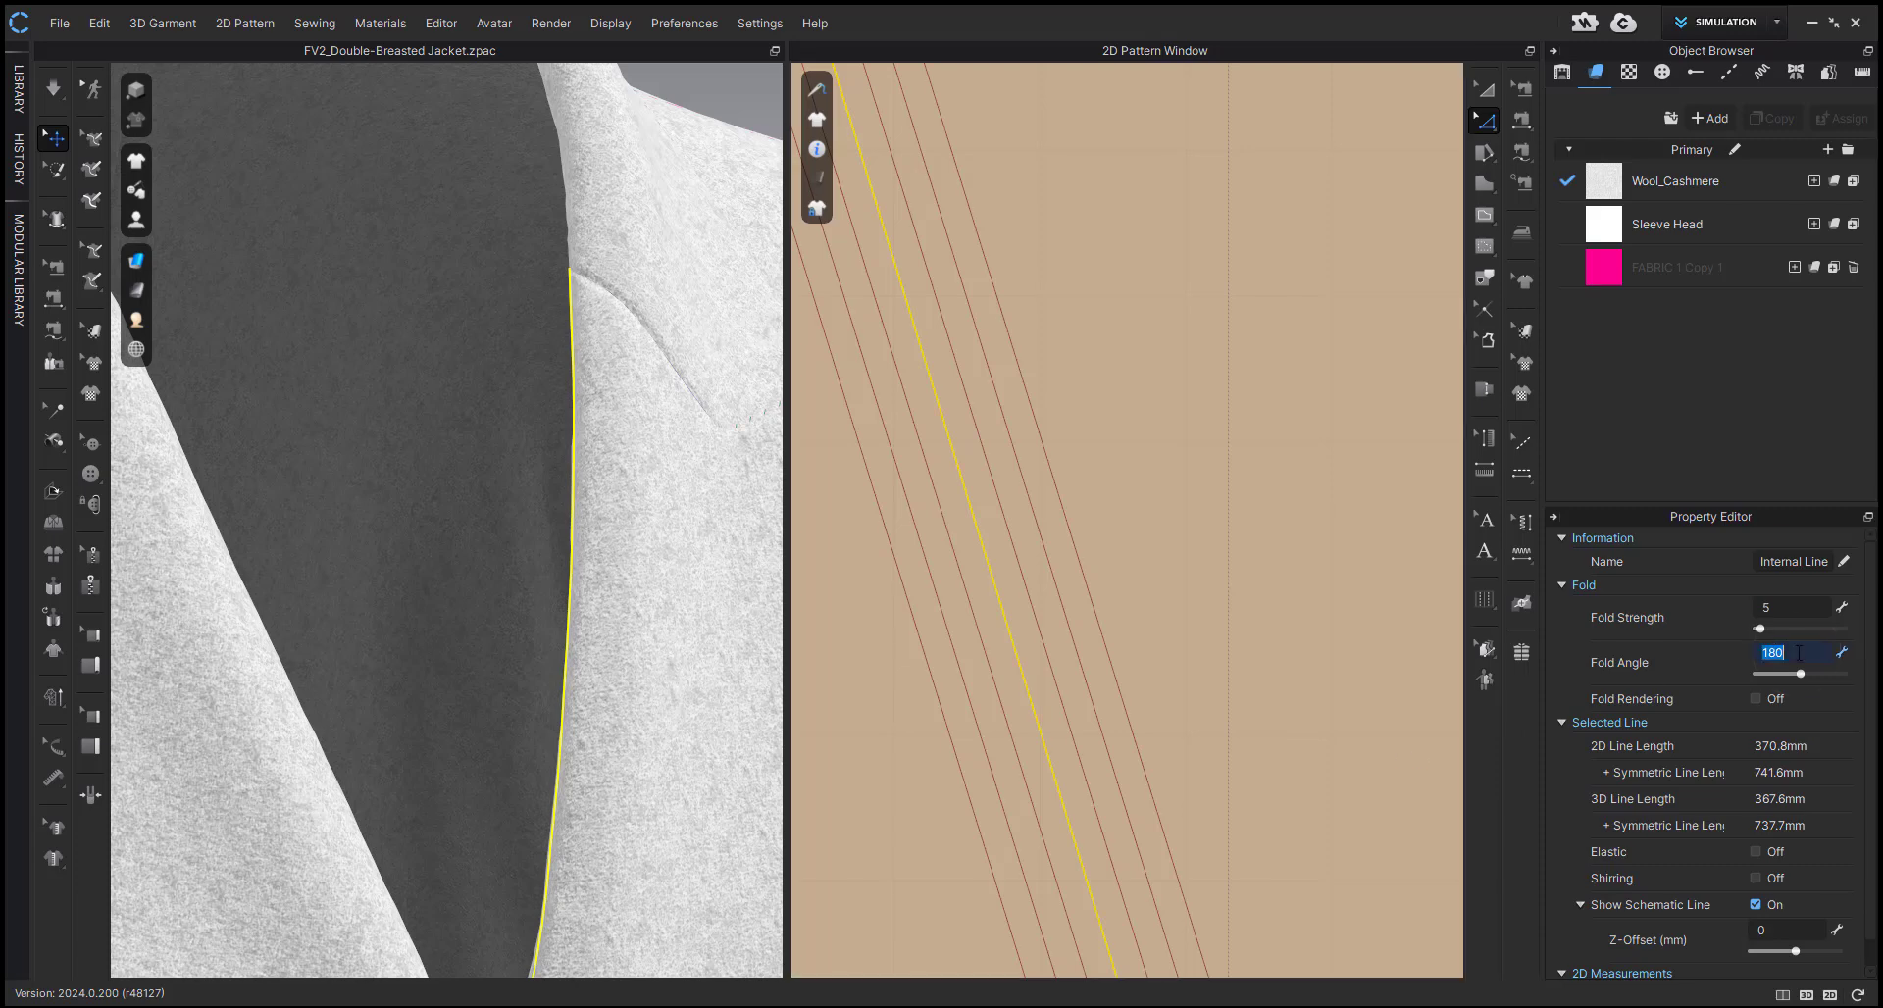
pyautogui.write('1')
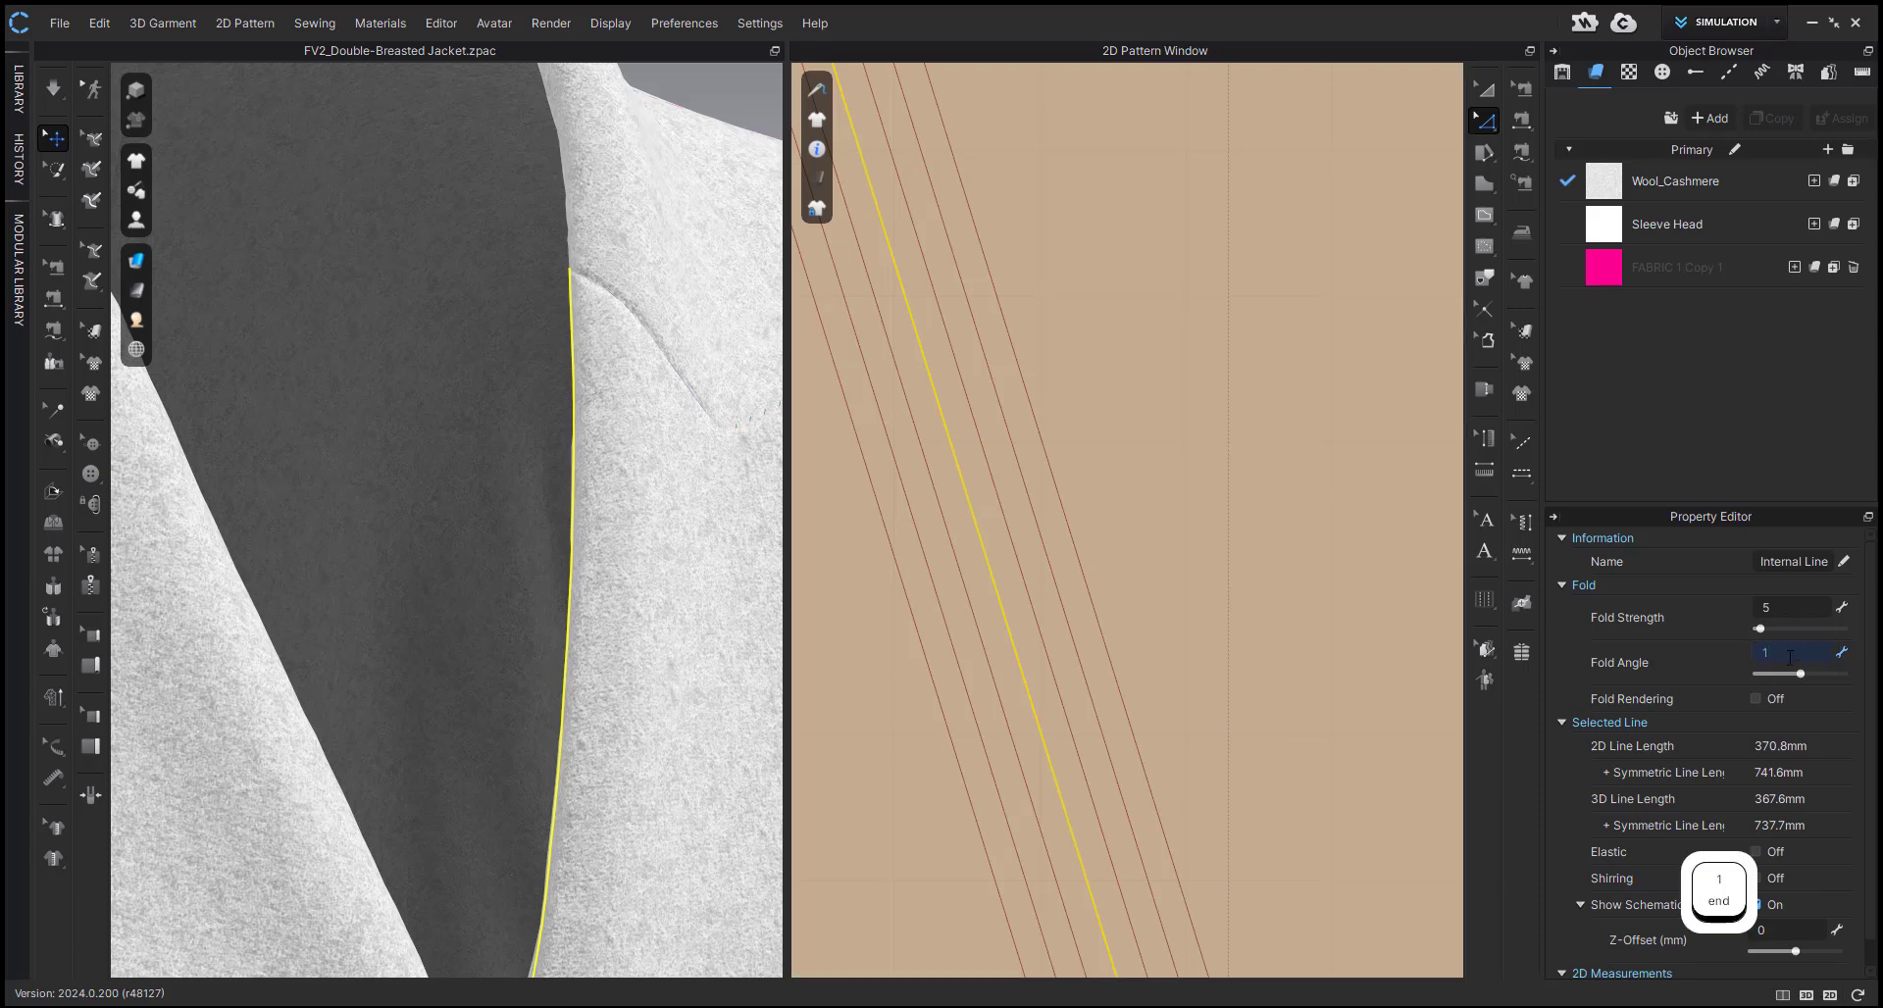
pyautogui.write('30')
pyautogui.press('Return')
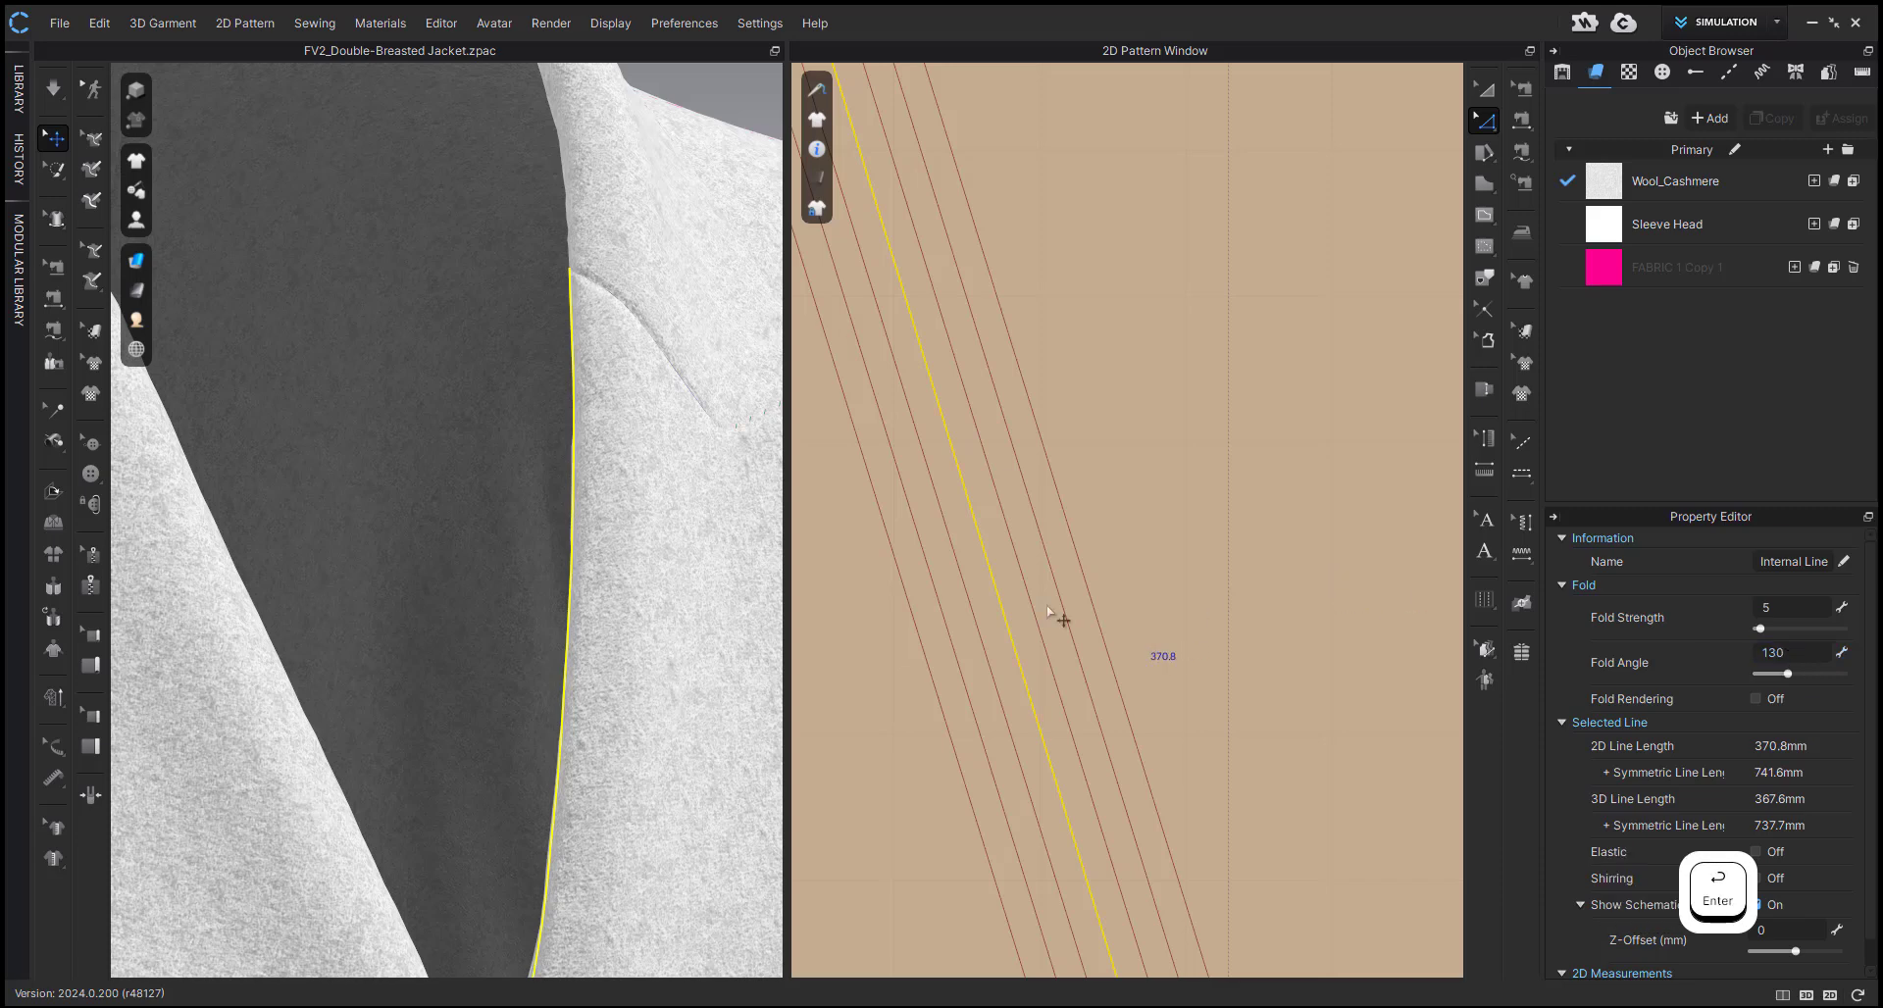
pyautogui.keyDown('shift'); pyautogui.click(1020, 566); pyautogui.keyUp('shift')
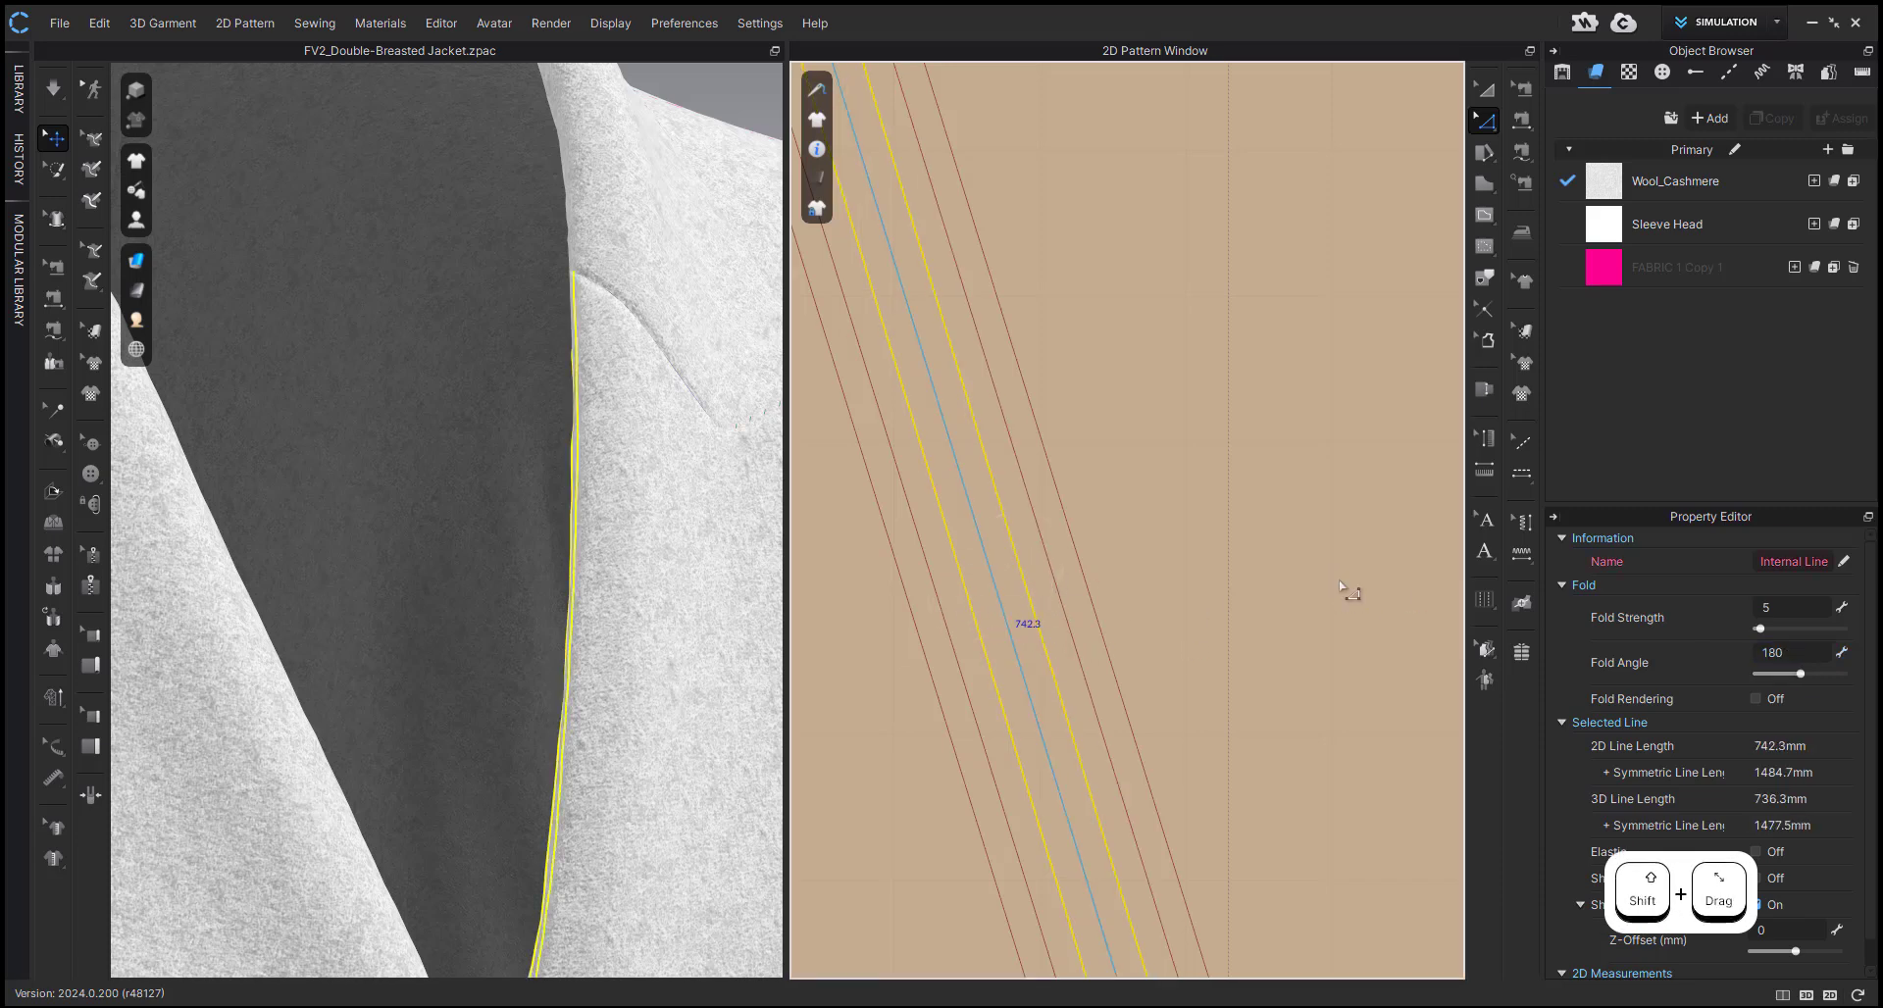
pyautogui.click(1796, 652)
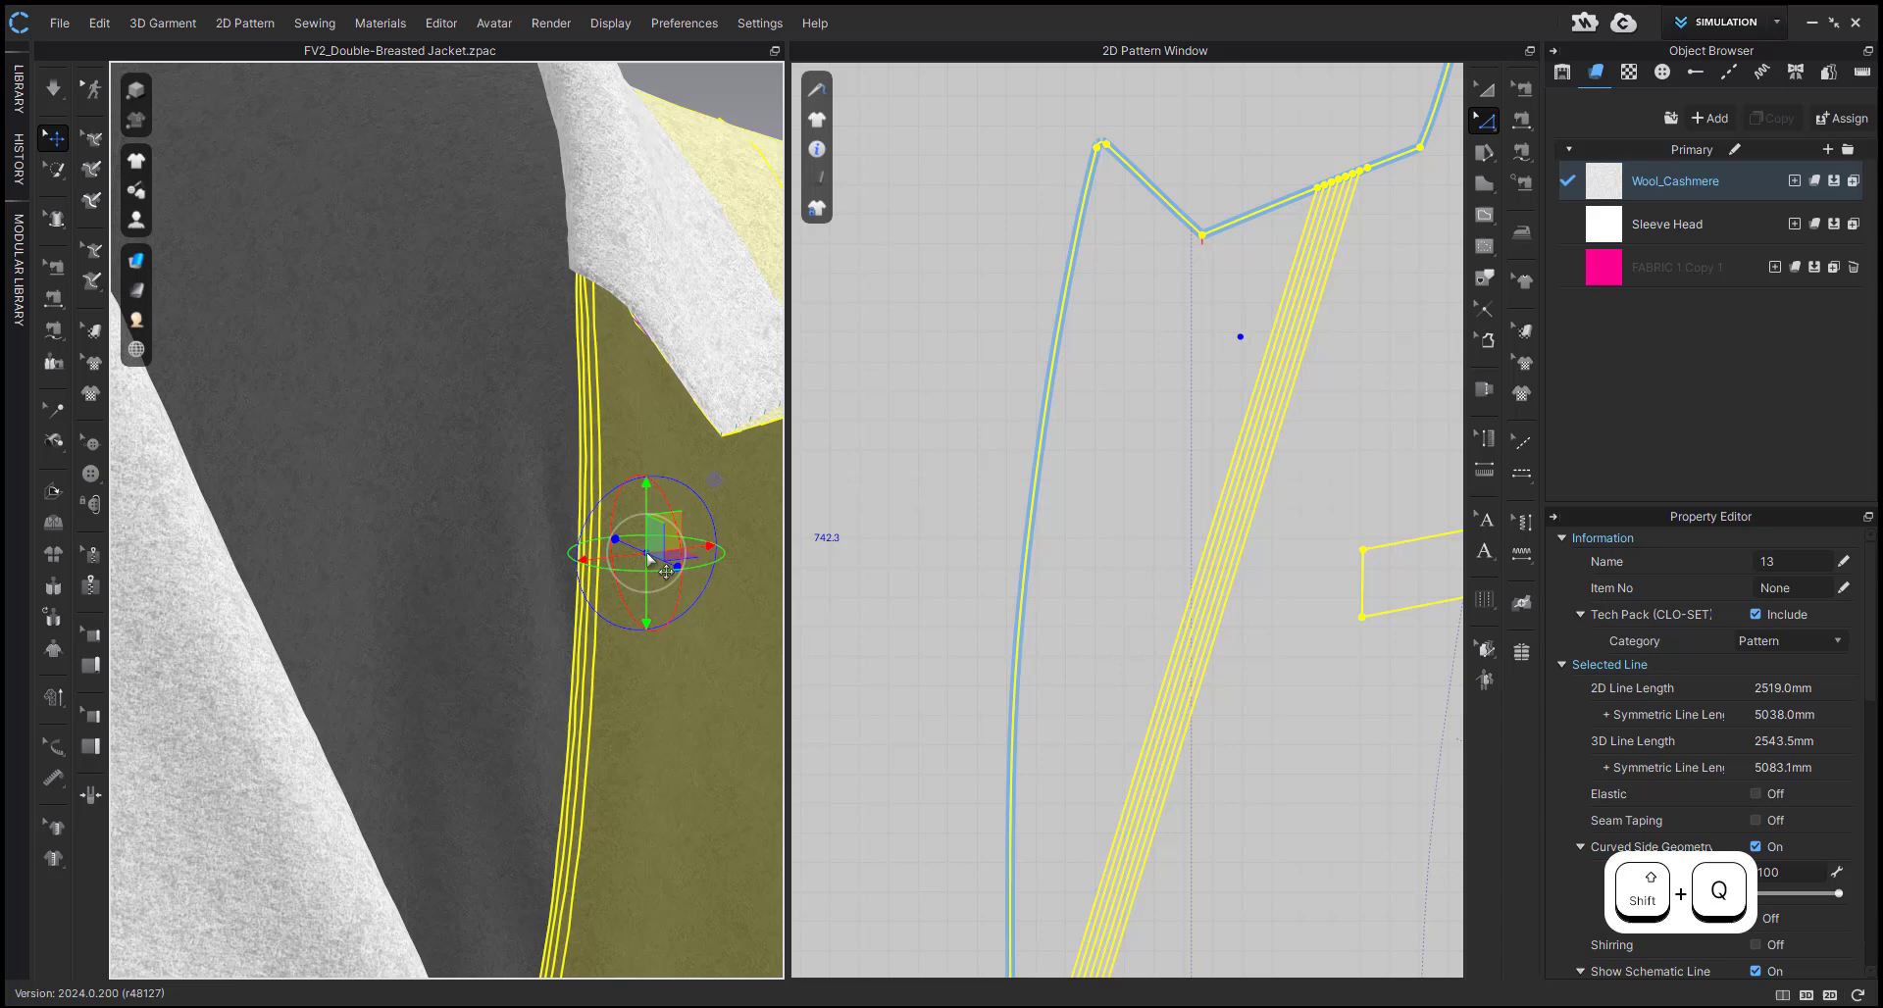
# - Hide the lapel facing in the 3D view to expose the front panel beneath it
pyautogui.scroll(3, 575, 538)
pyautogui.hotkey('shift', 'q')
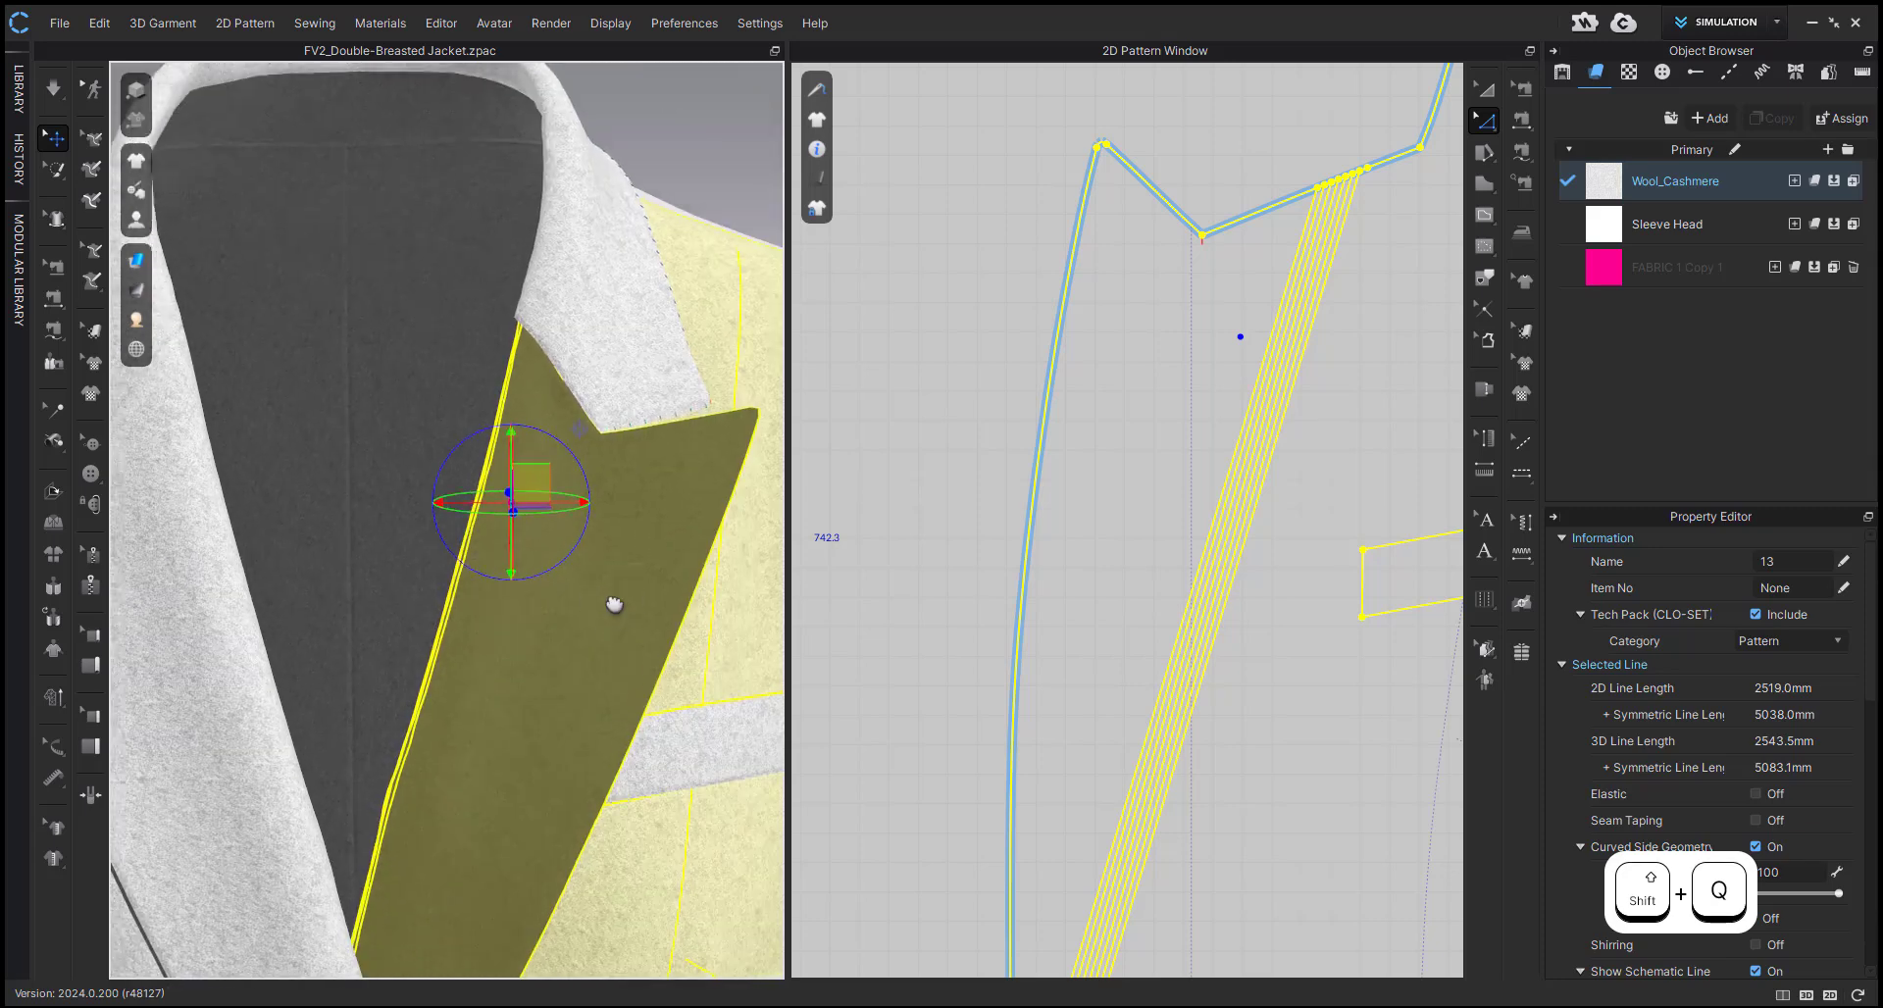
pyautogui.moveTo(614, 605); pyautogui.dragTo(606, 602, button='middle')
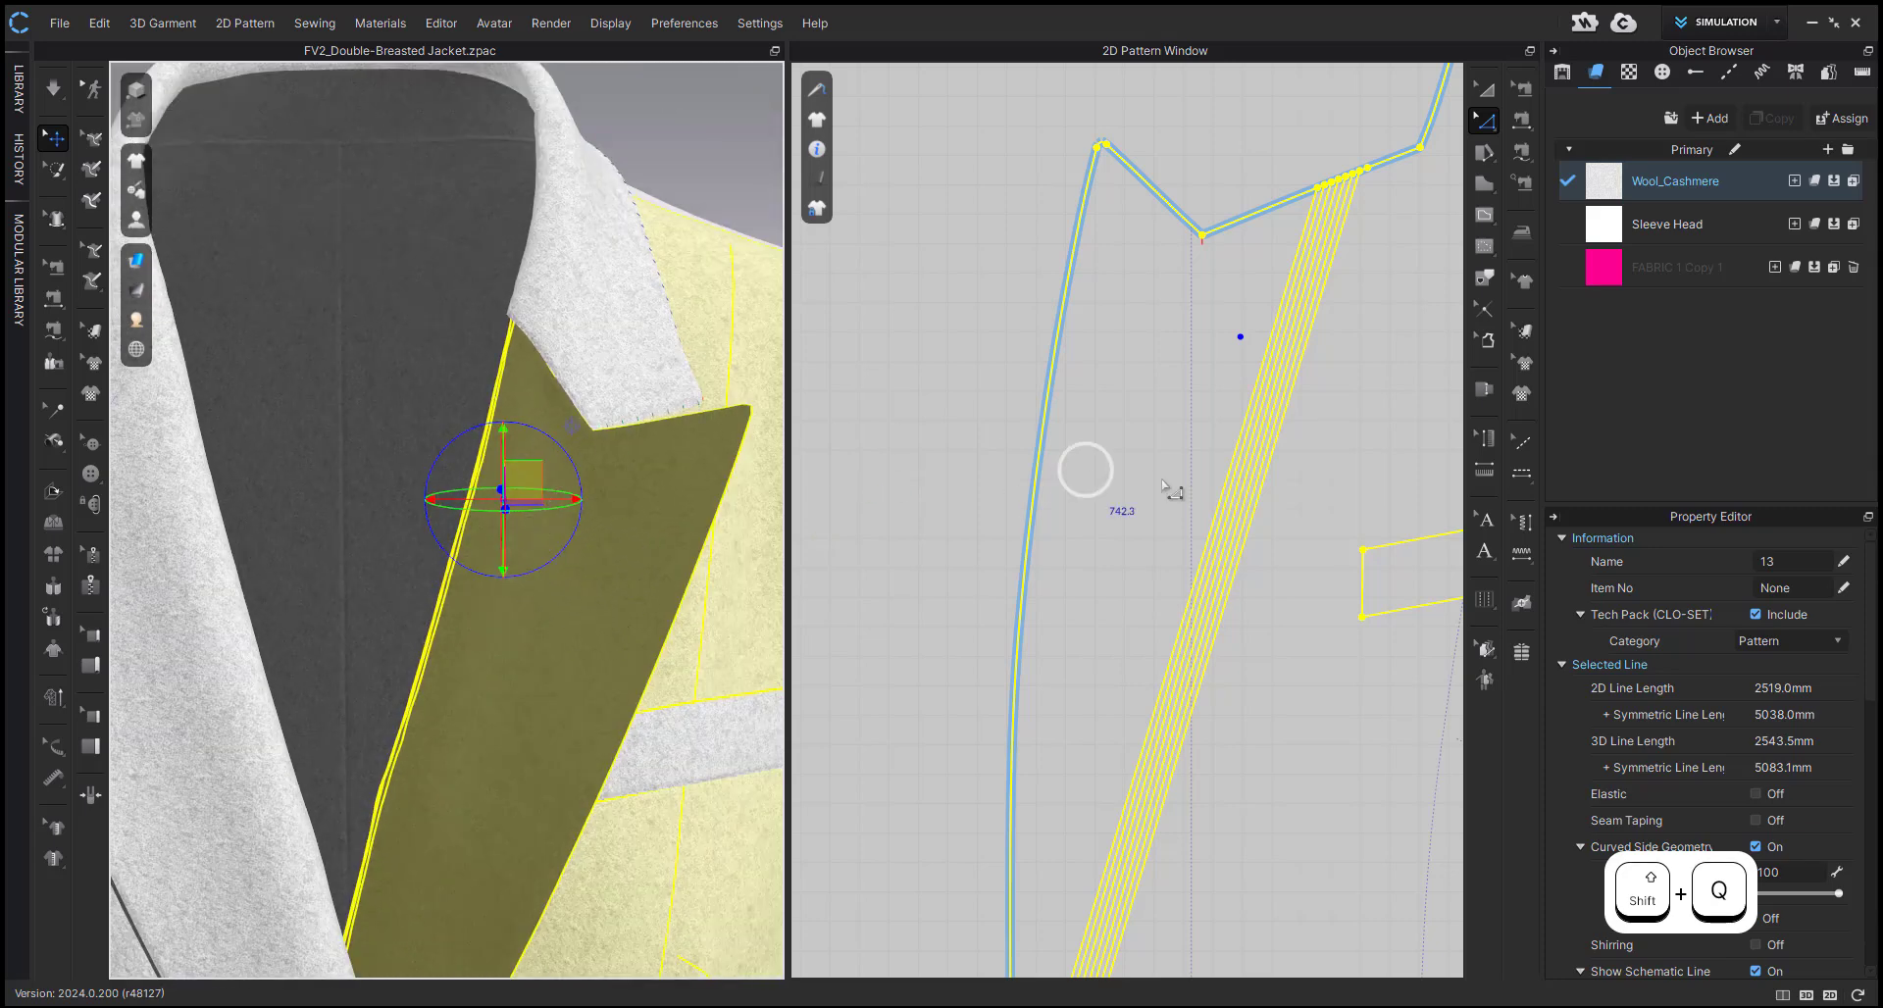
# - Set the fold angle of the front panel's centre roll line to 230
pyautogui.click(1248, 426)
pyautogui.scroll(2, 1247, 426)
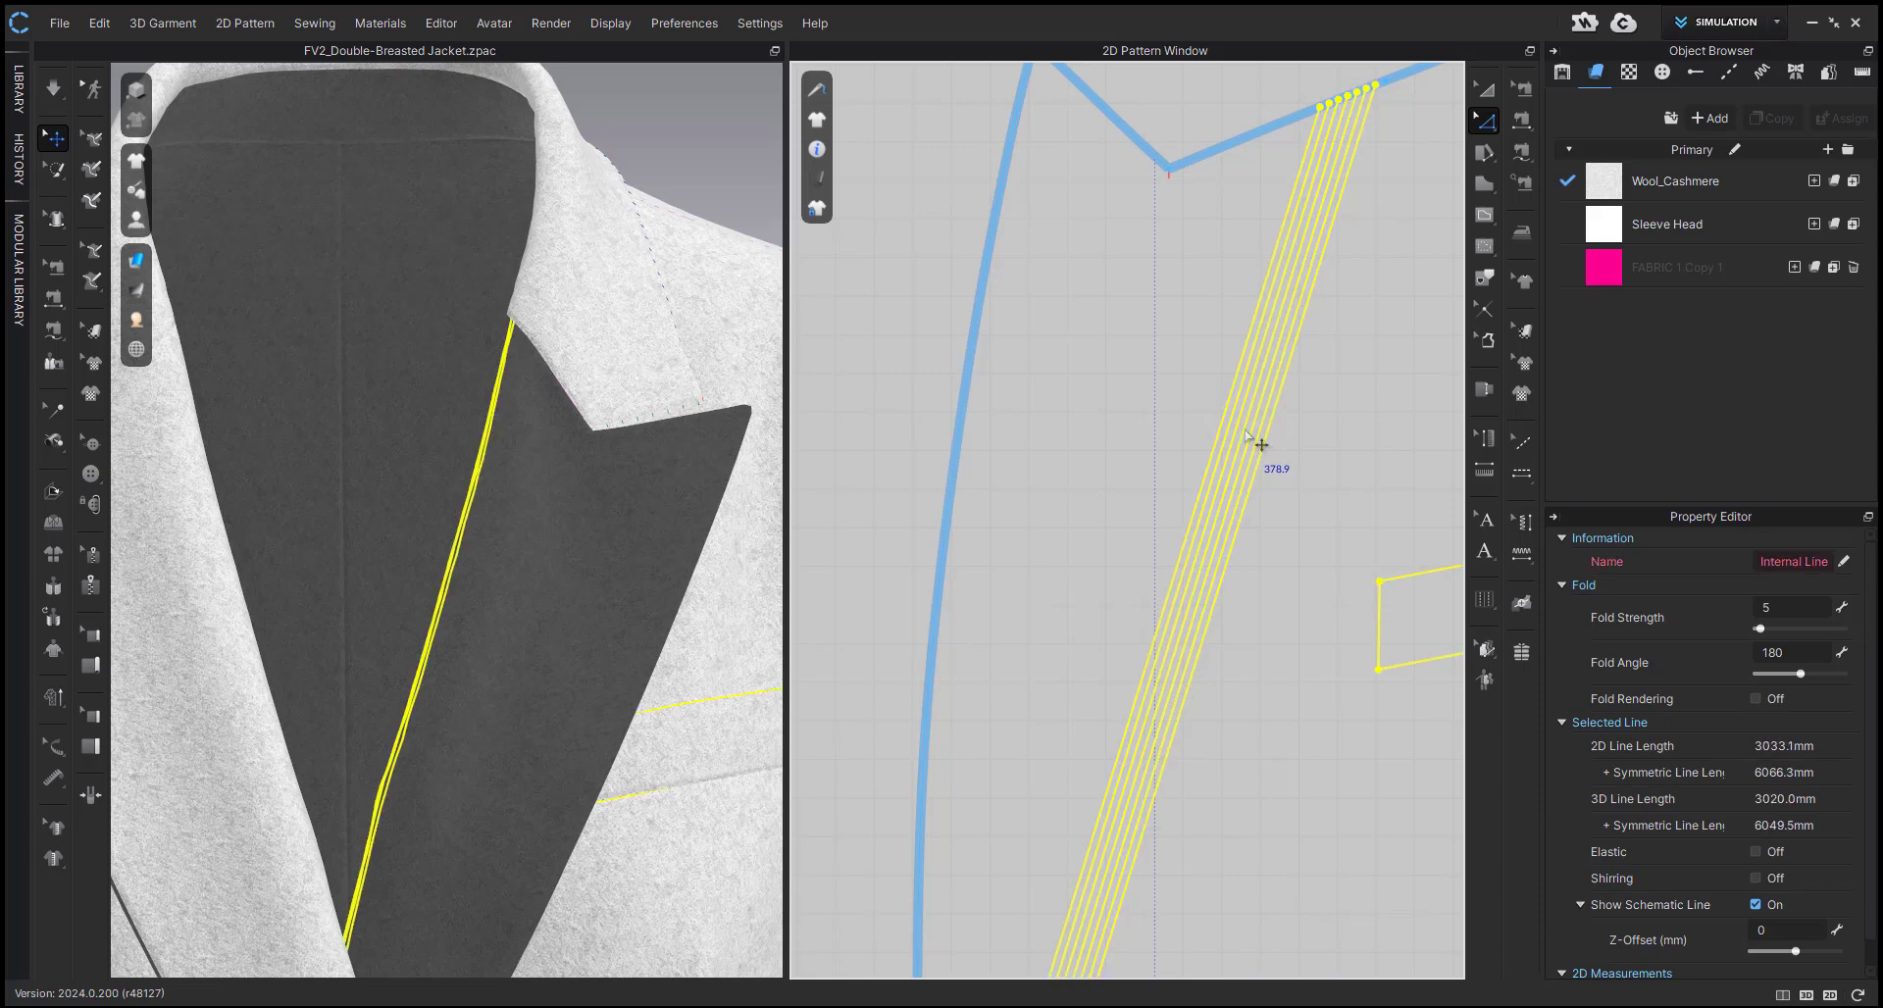
pyautogui.scroll(2, 1245, 432)
pyautogui.click(1243, 434)
pyautogui.doubleClick(1797, 651)
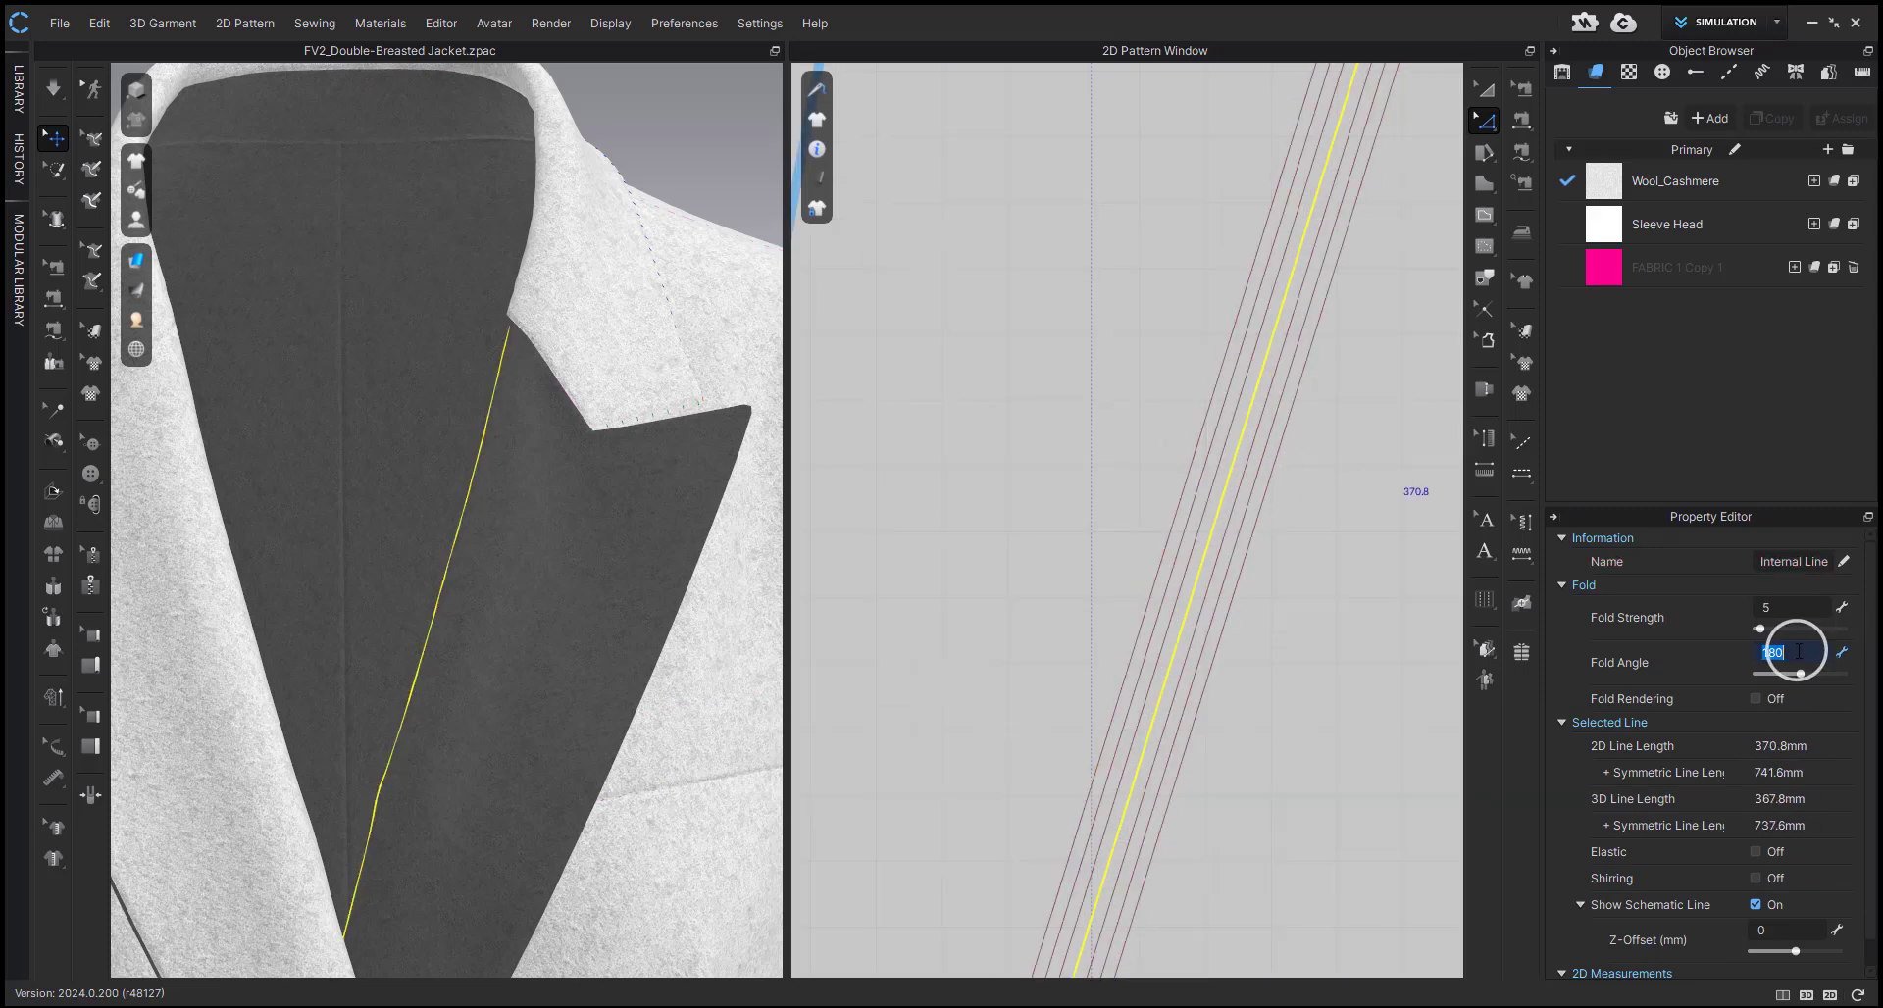
pyautogui.write('22')
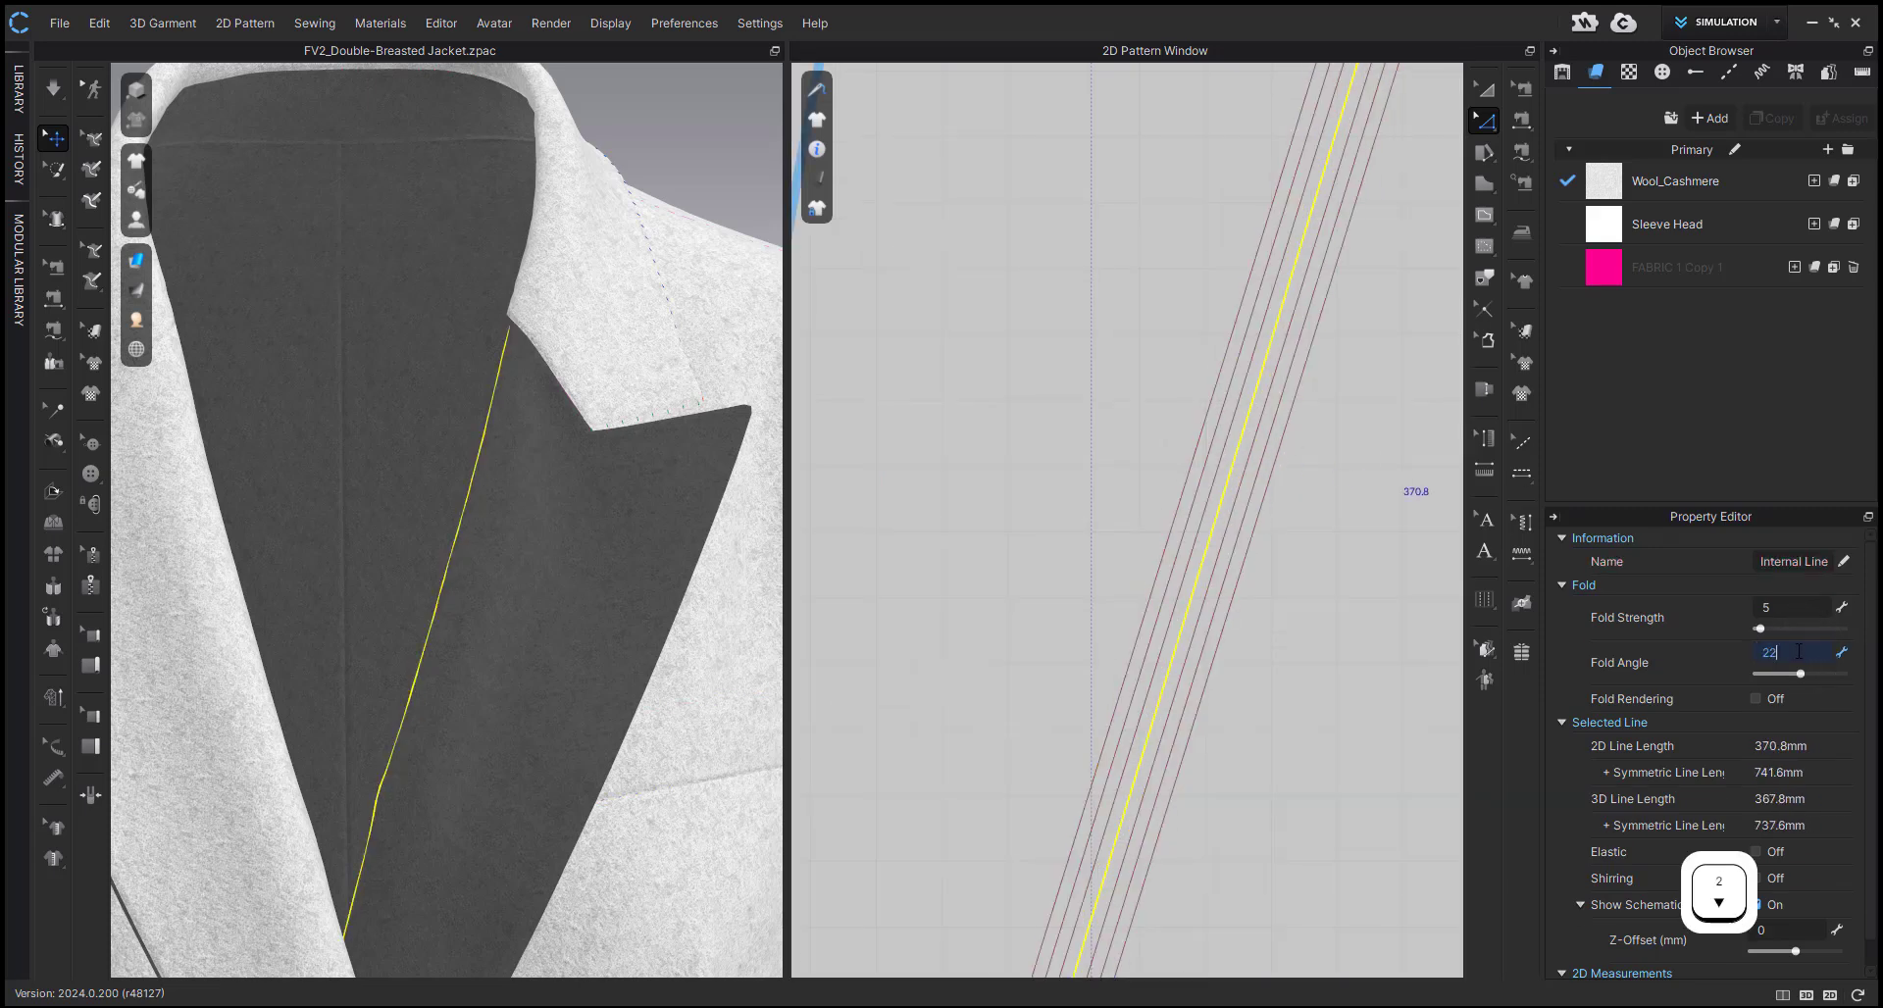
pyautogui.write('0')
pyautogui.press('BackSpace')
pyautogui.press('BackSpace')
pyautogui.write('30')
pyautogui.press('Return')
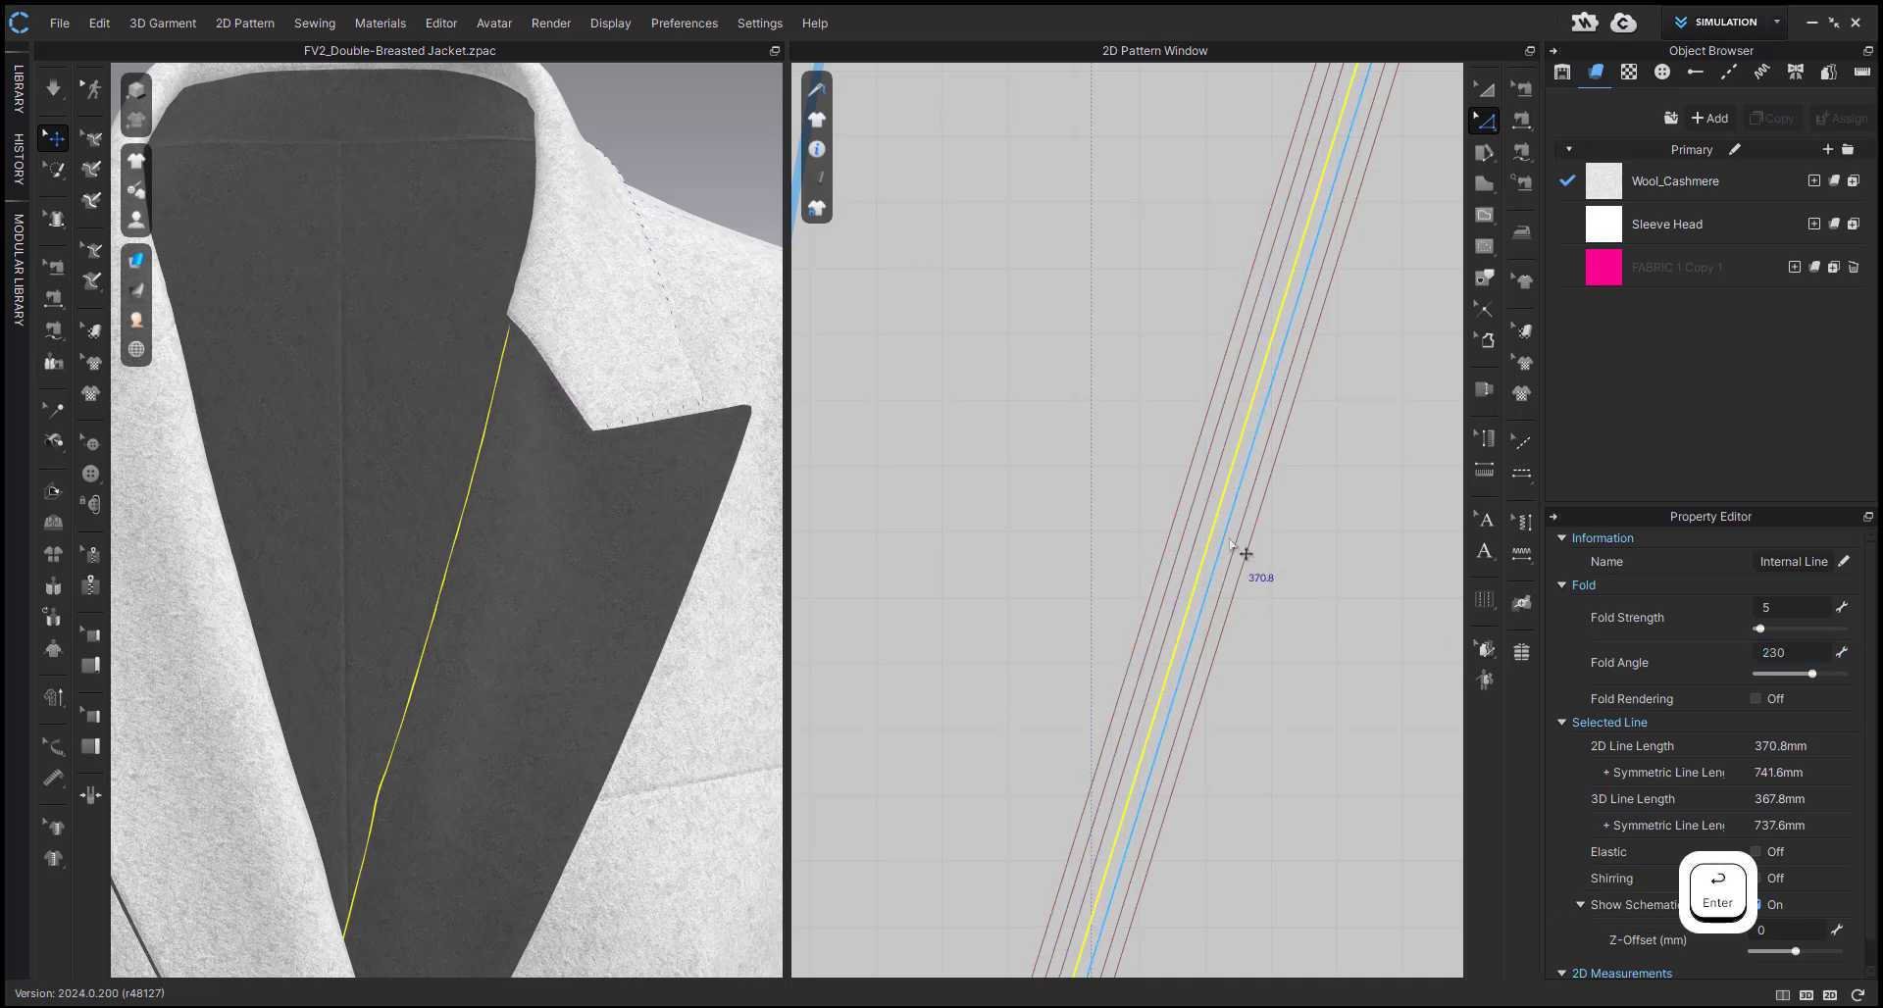
# - Set the fold angle of the two offset lines flanking the front panel's roll line to 270
pyautogui.click(1186, 563)
pyautogui.scroll(2, 1203, 566)
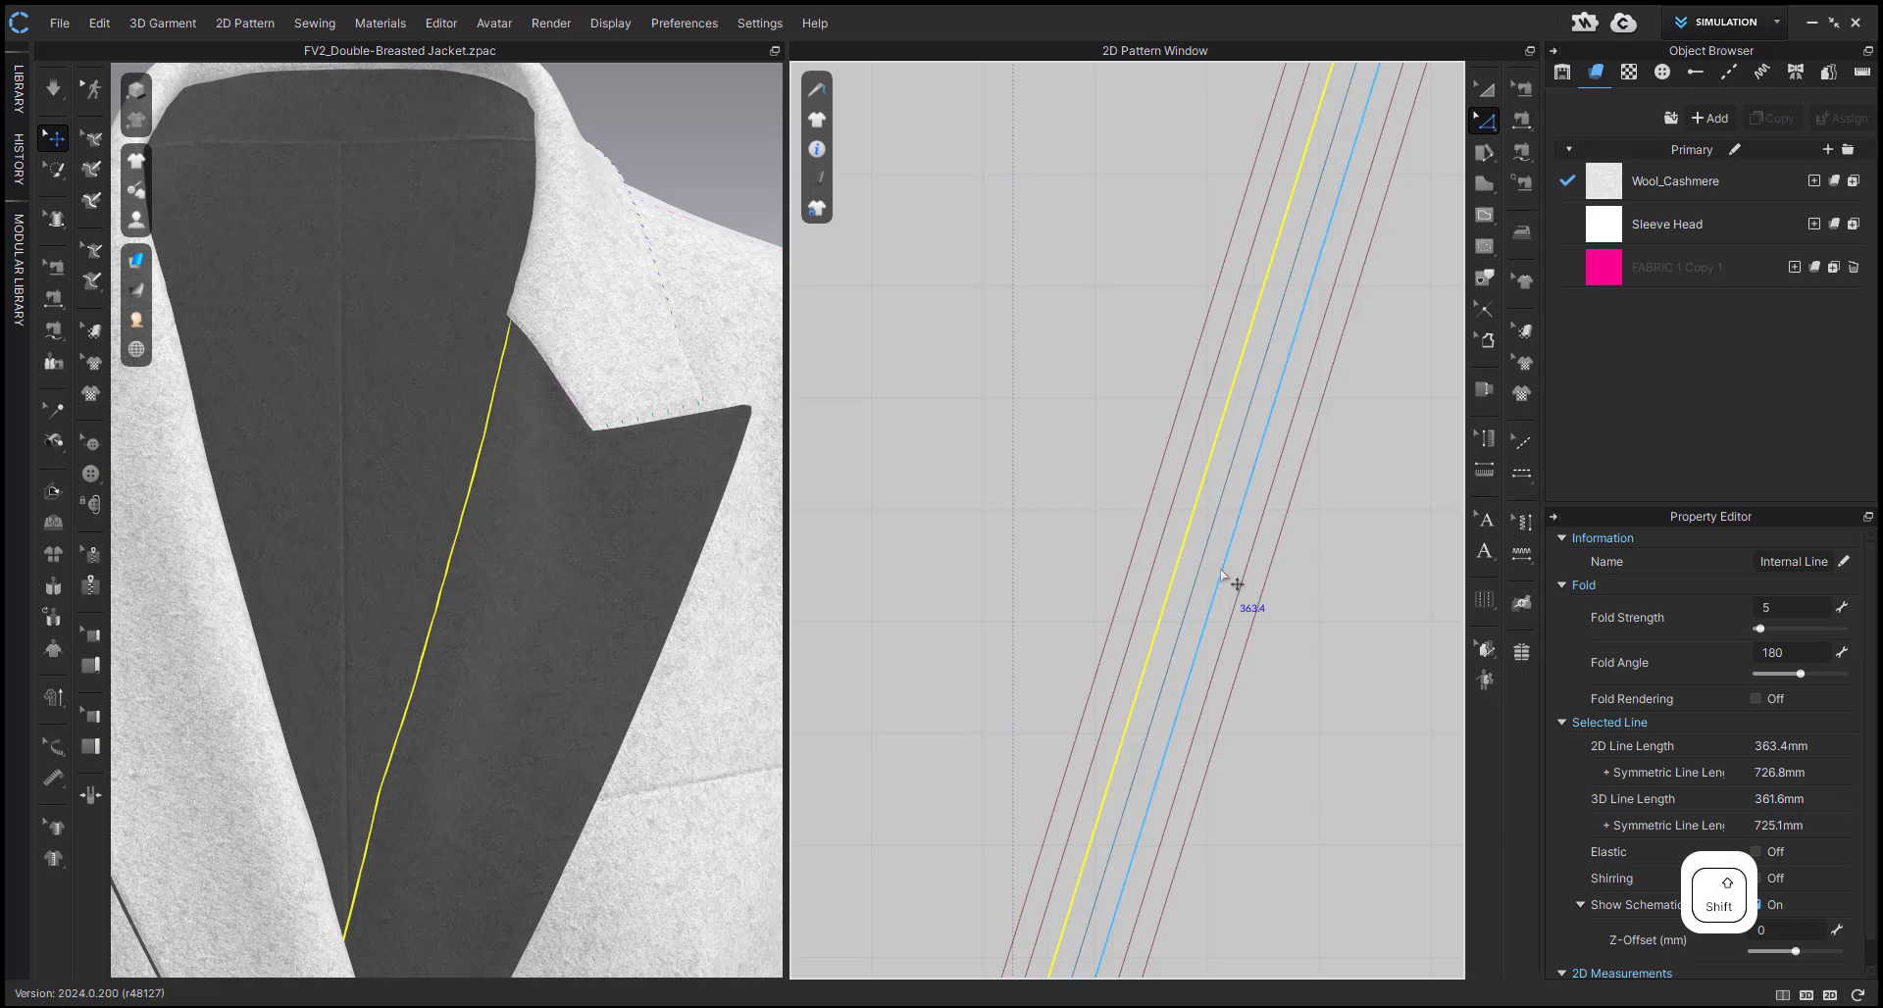
pyautogui.keyDown('shift'); pyautogui.click(1222, 570); pyautogui.keyUp('shift')
pyautogui.click(1794, 655)
pyautogui.write('270')
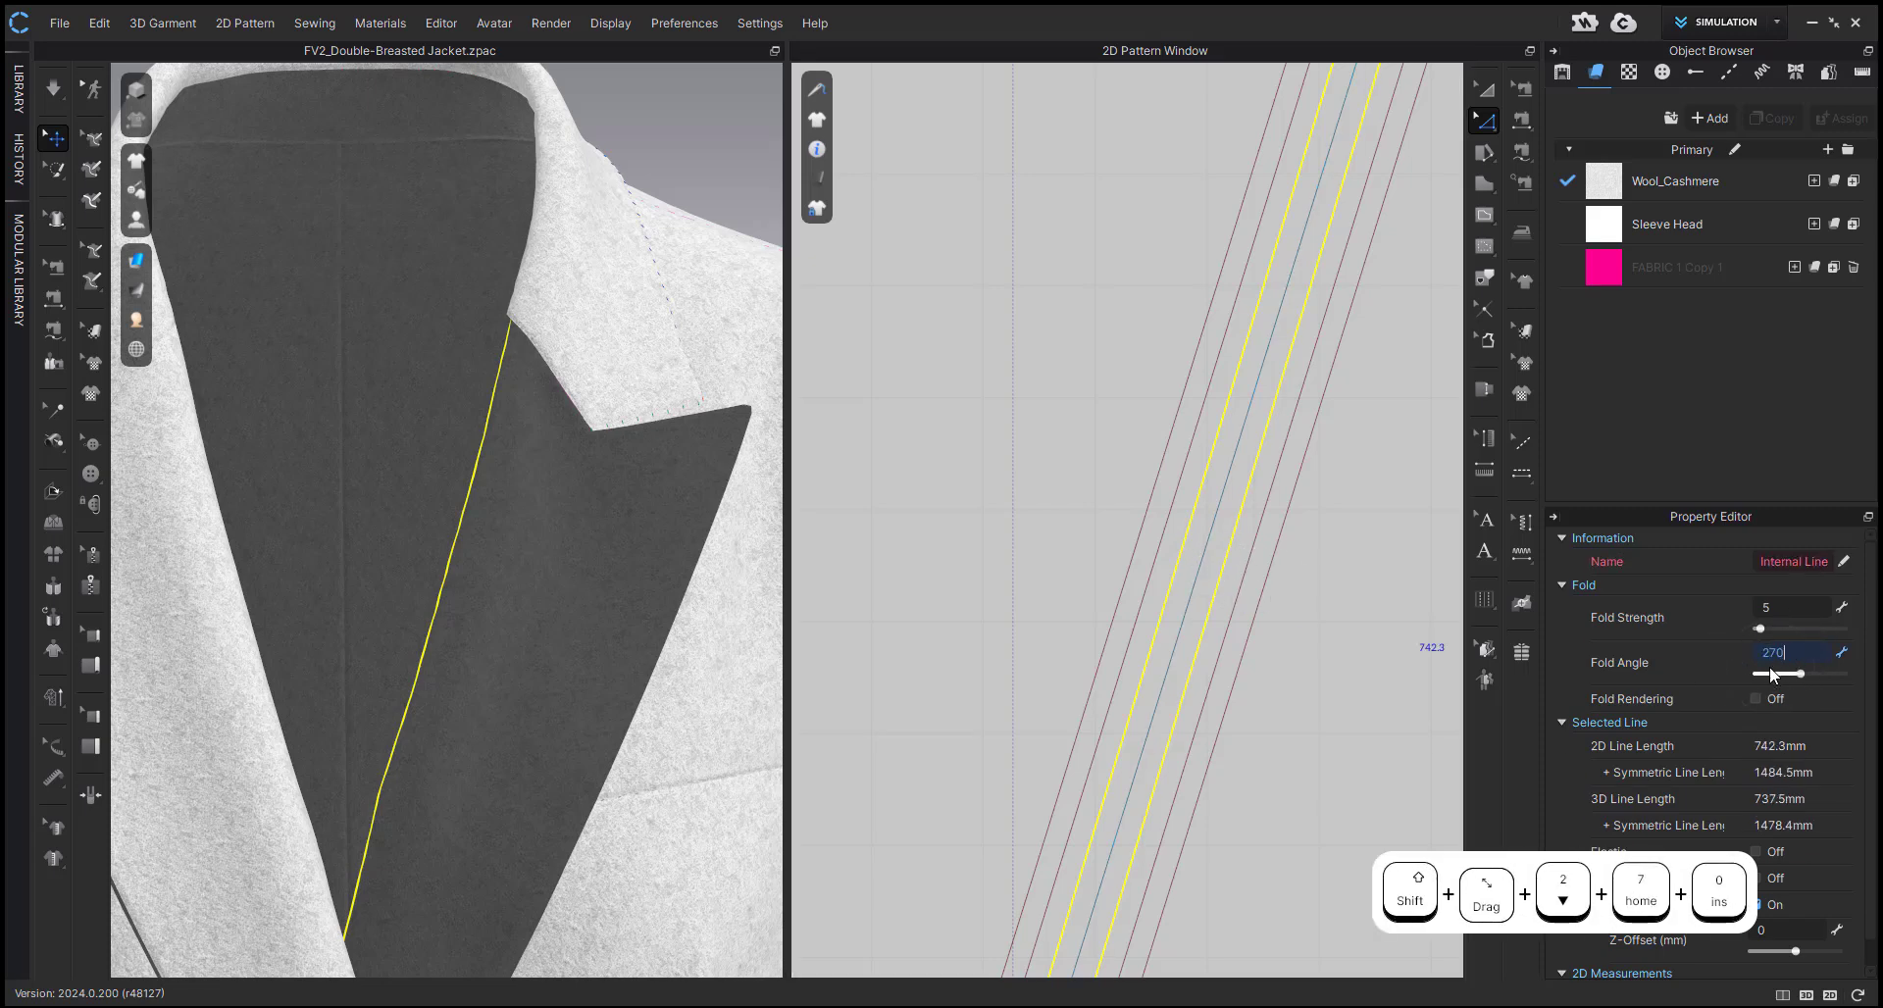
pyautogui.press('Return')
pyautogui.click(1056, 666)
# - Simulate the jacket and show the hidden facing again to settle the lapel roll
pyautogui.press('space')
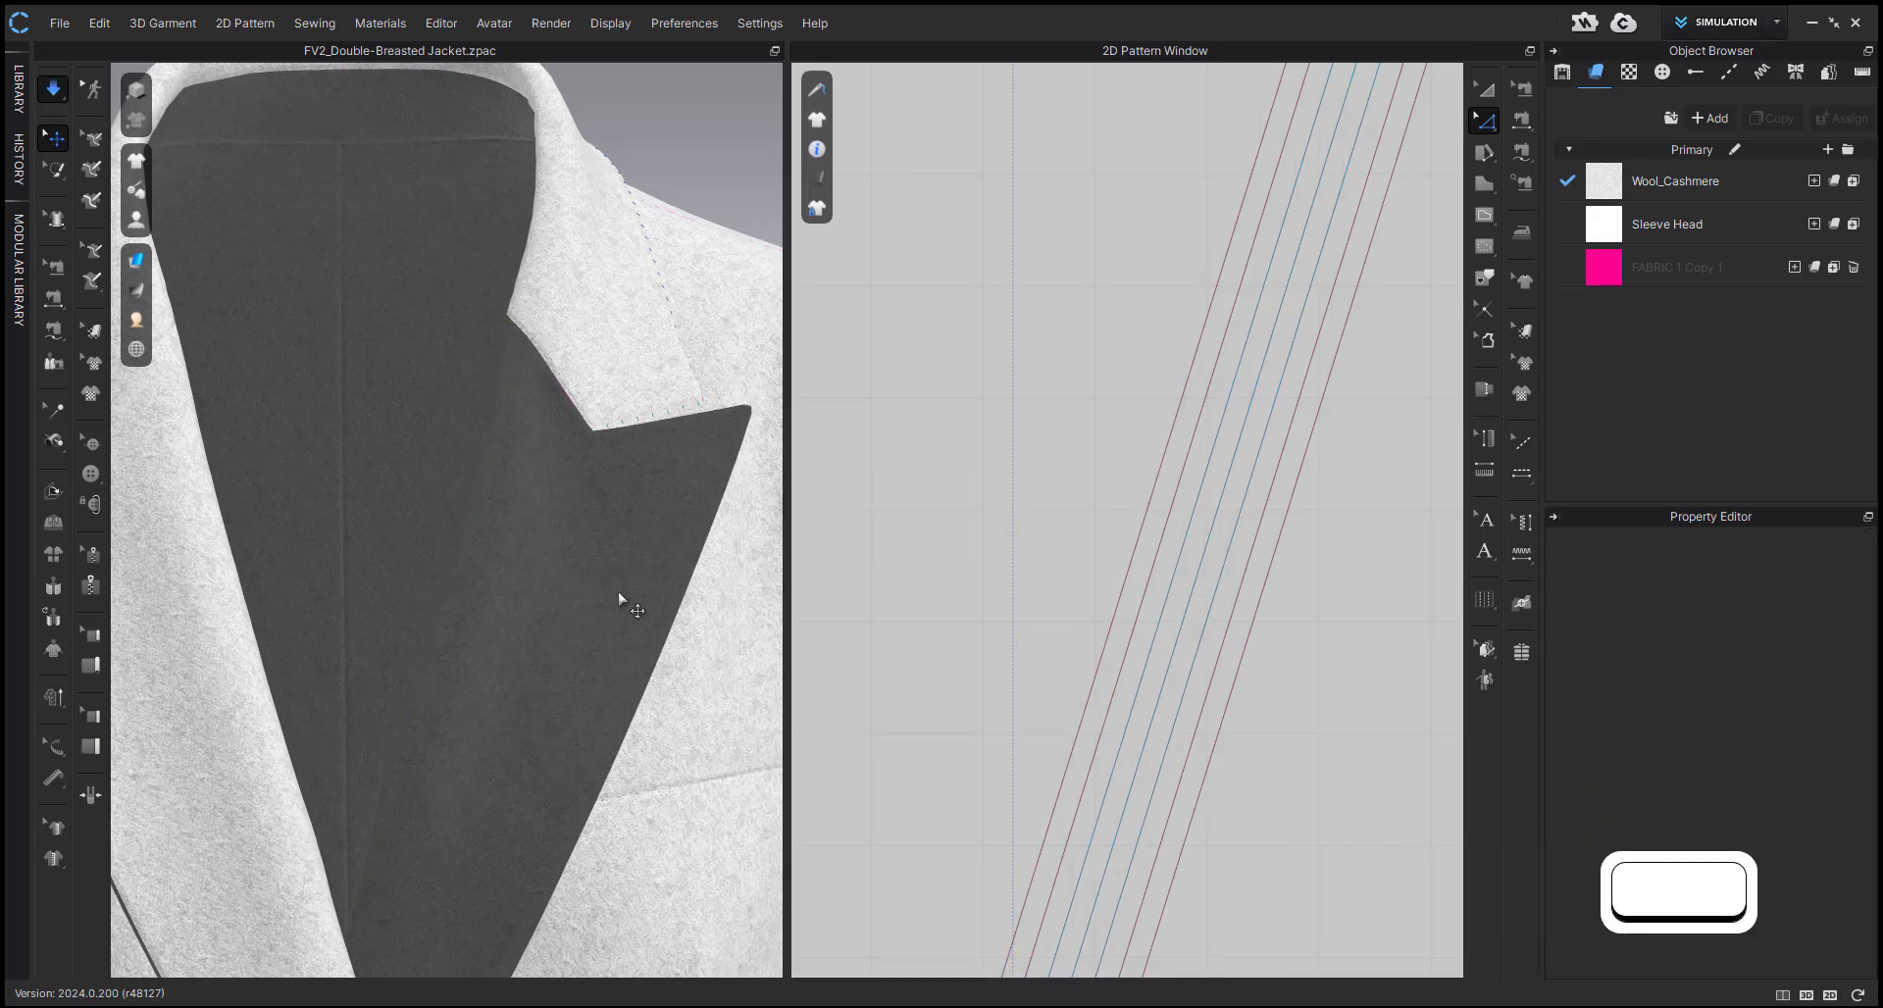
pyautogui.hotkey('shift', 'w')
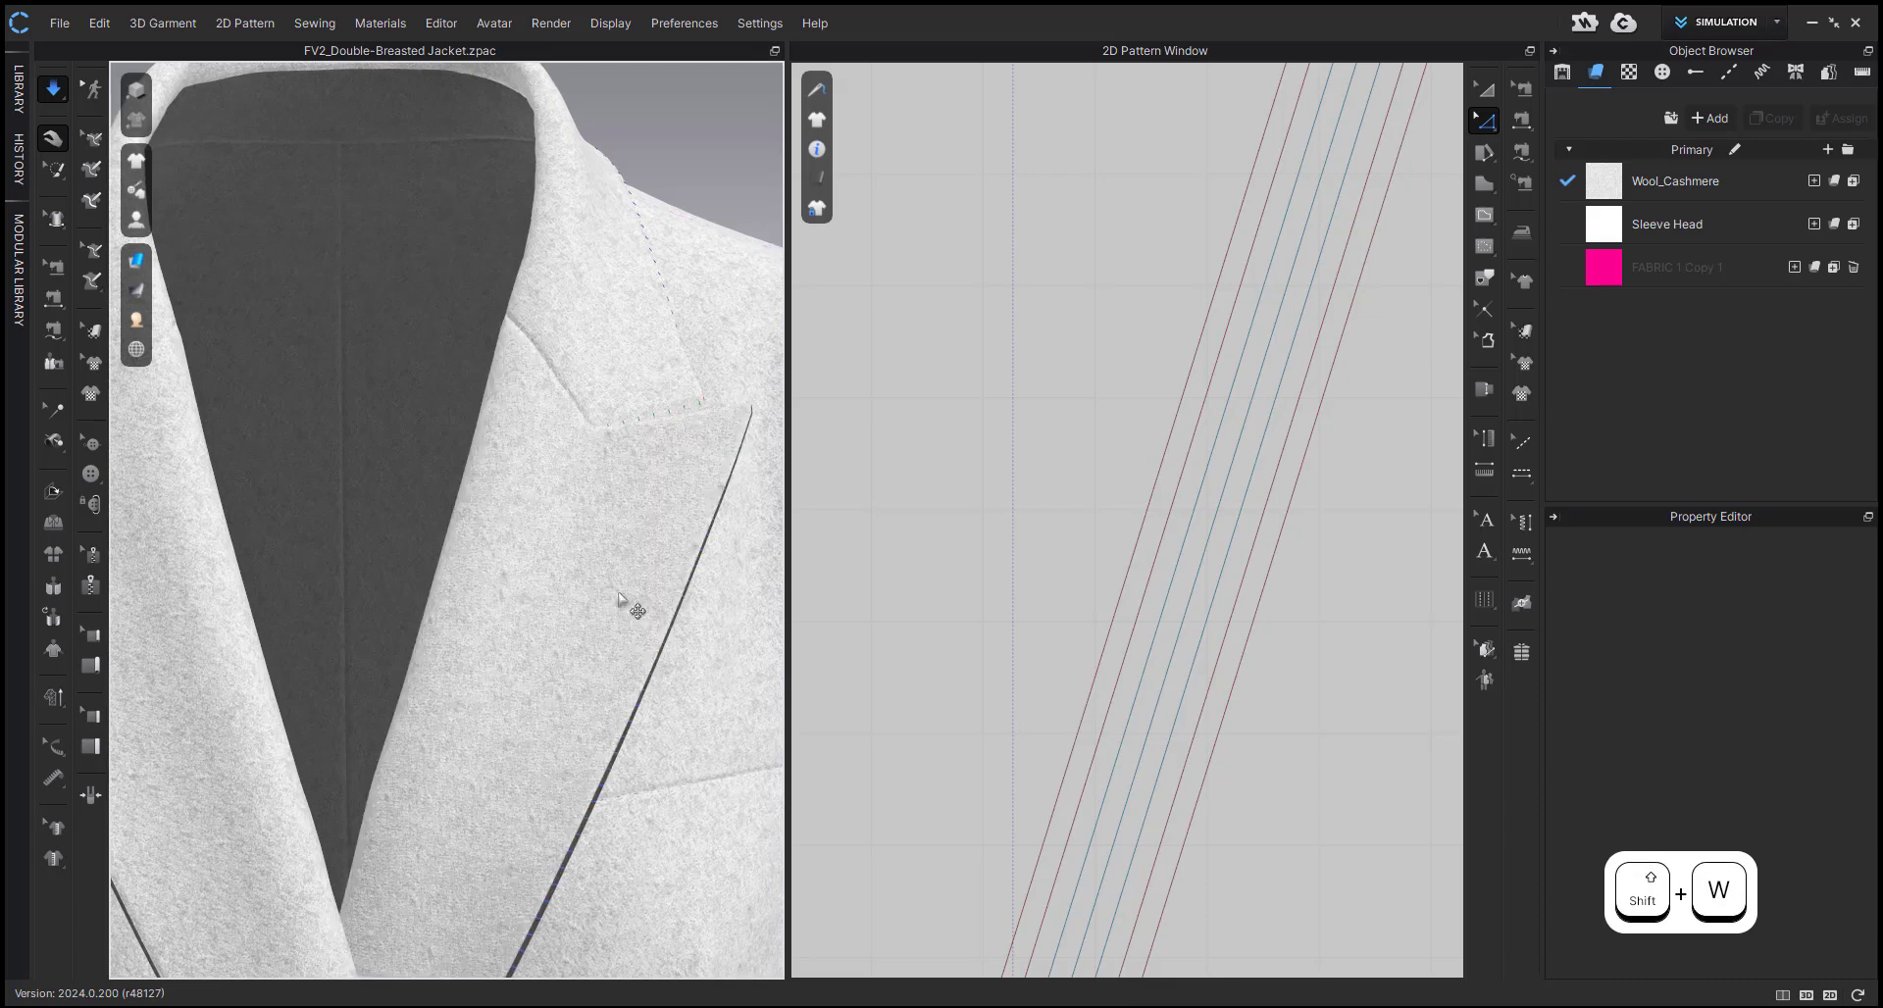
pyautogui.moveTo(482, 592); pyautogui.dragTo(608, 545, button='middle')
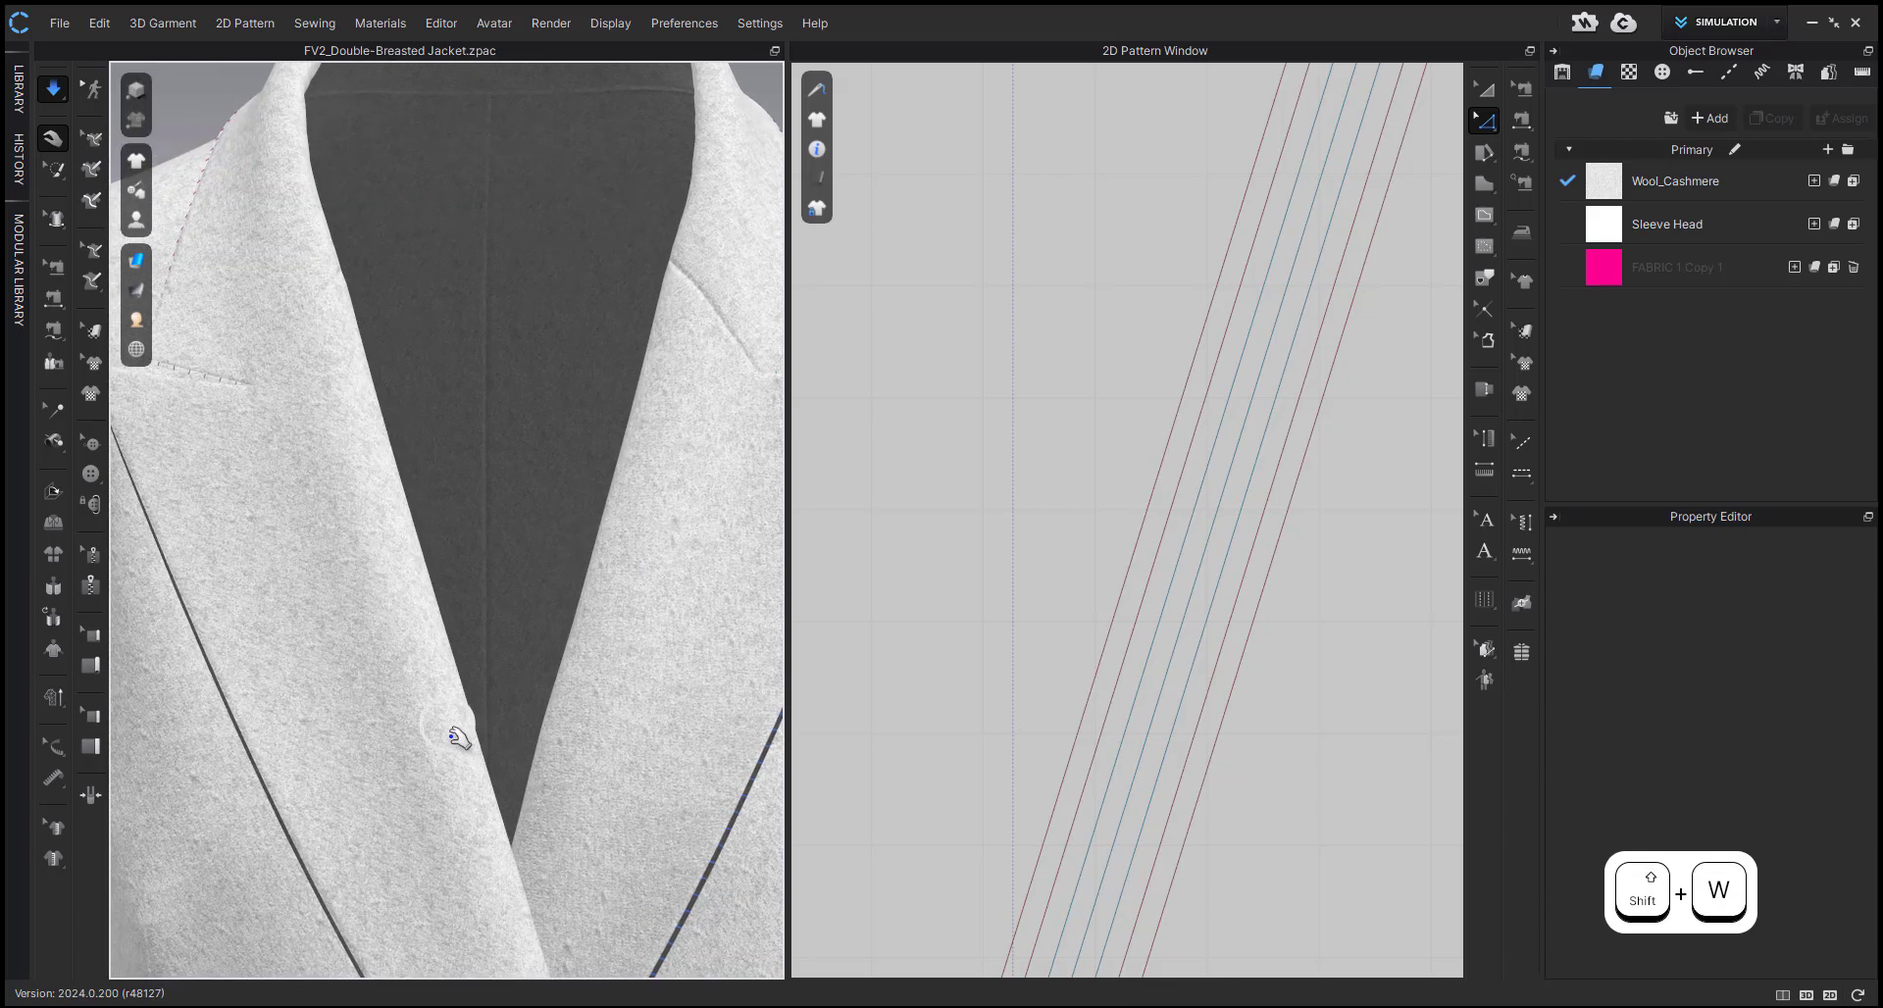
pyautogui.scroll(-2, 586, 775)
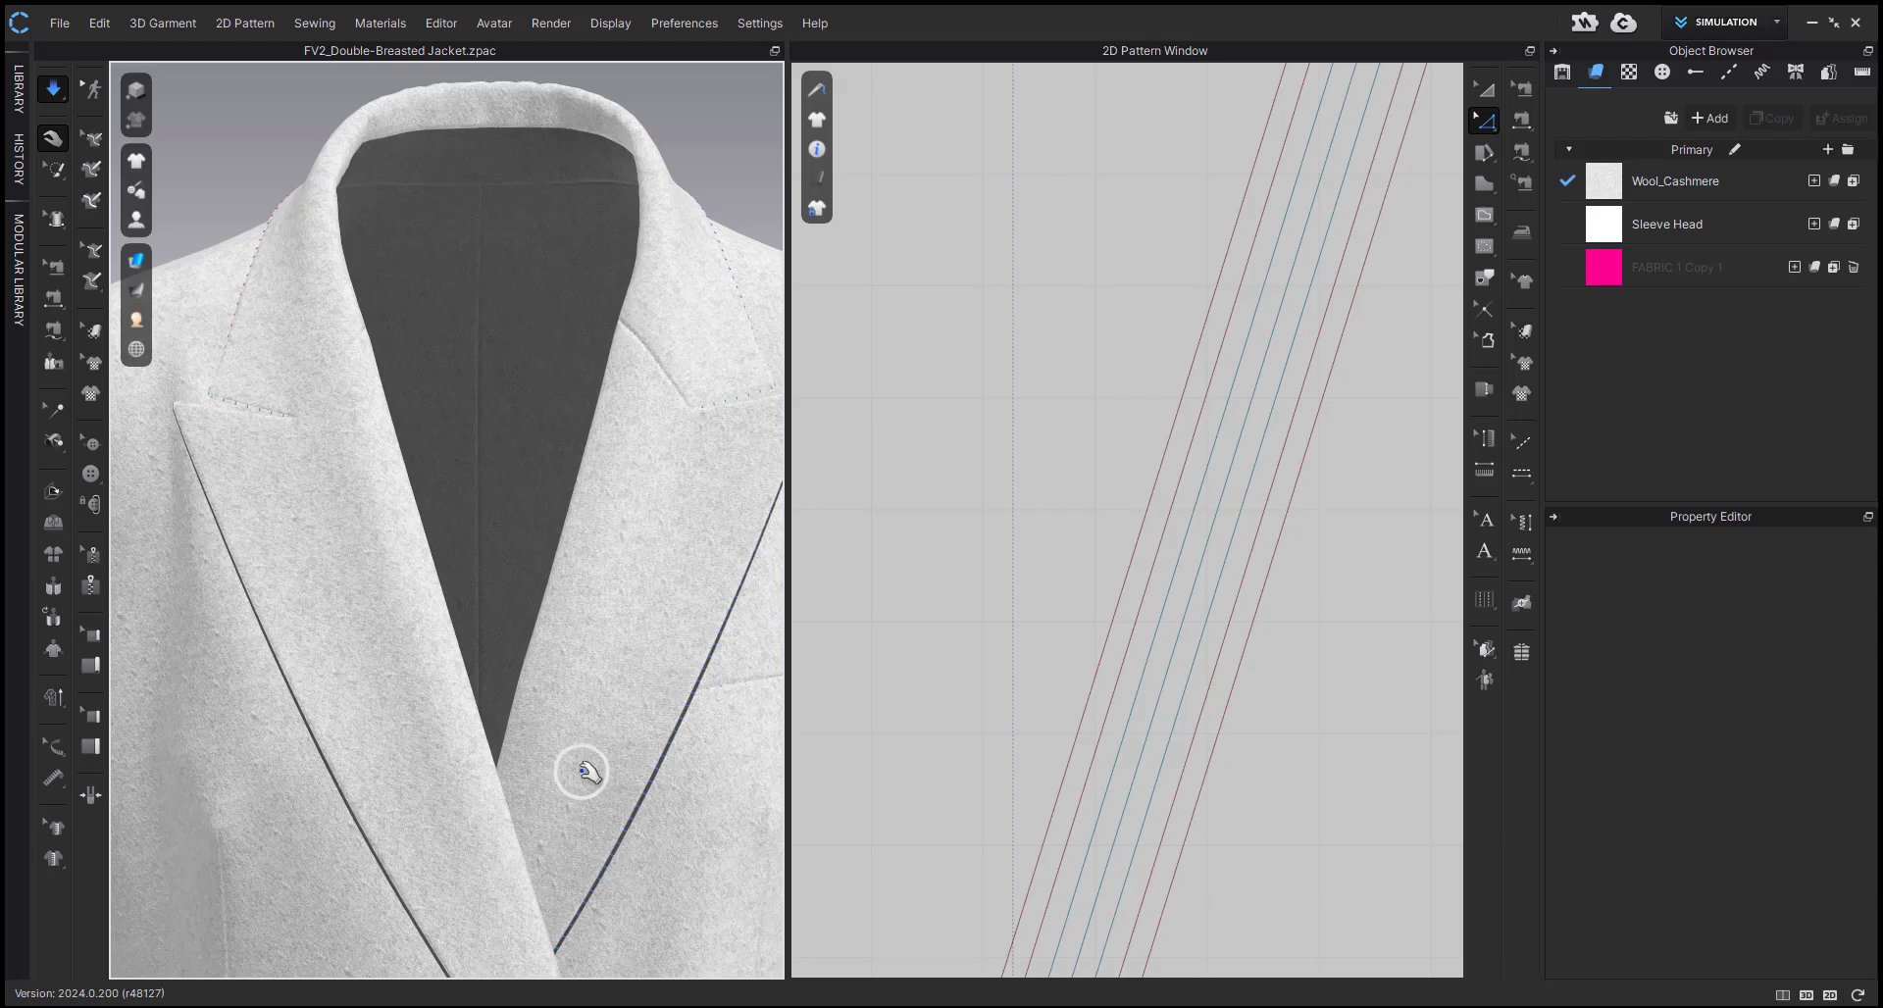
# - Switch the garment rendering to Thick Textured Surface, run the simulation and inspect the lapel roll from the side
pyautogui.click(136, 260)
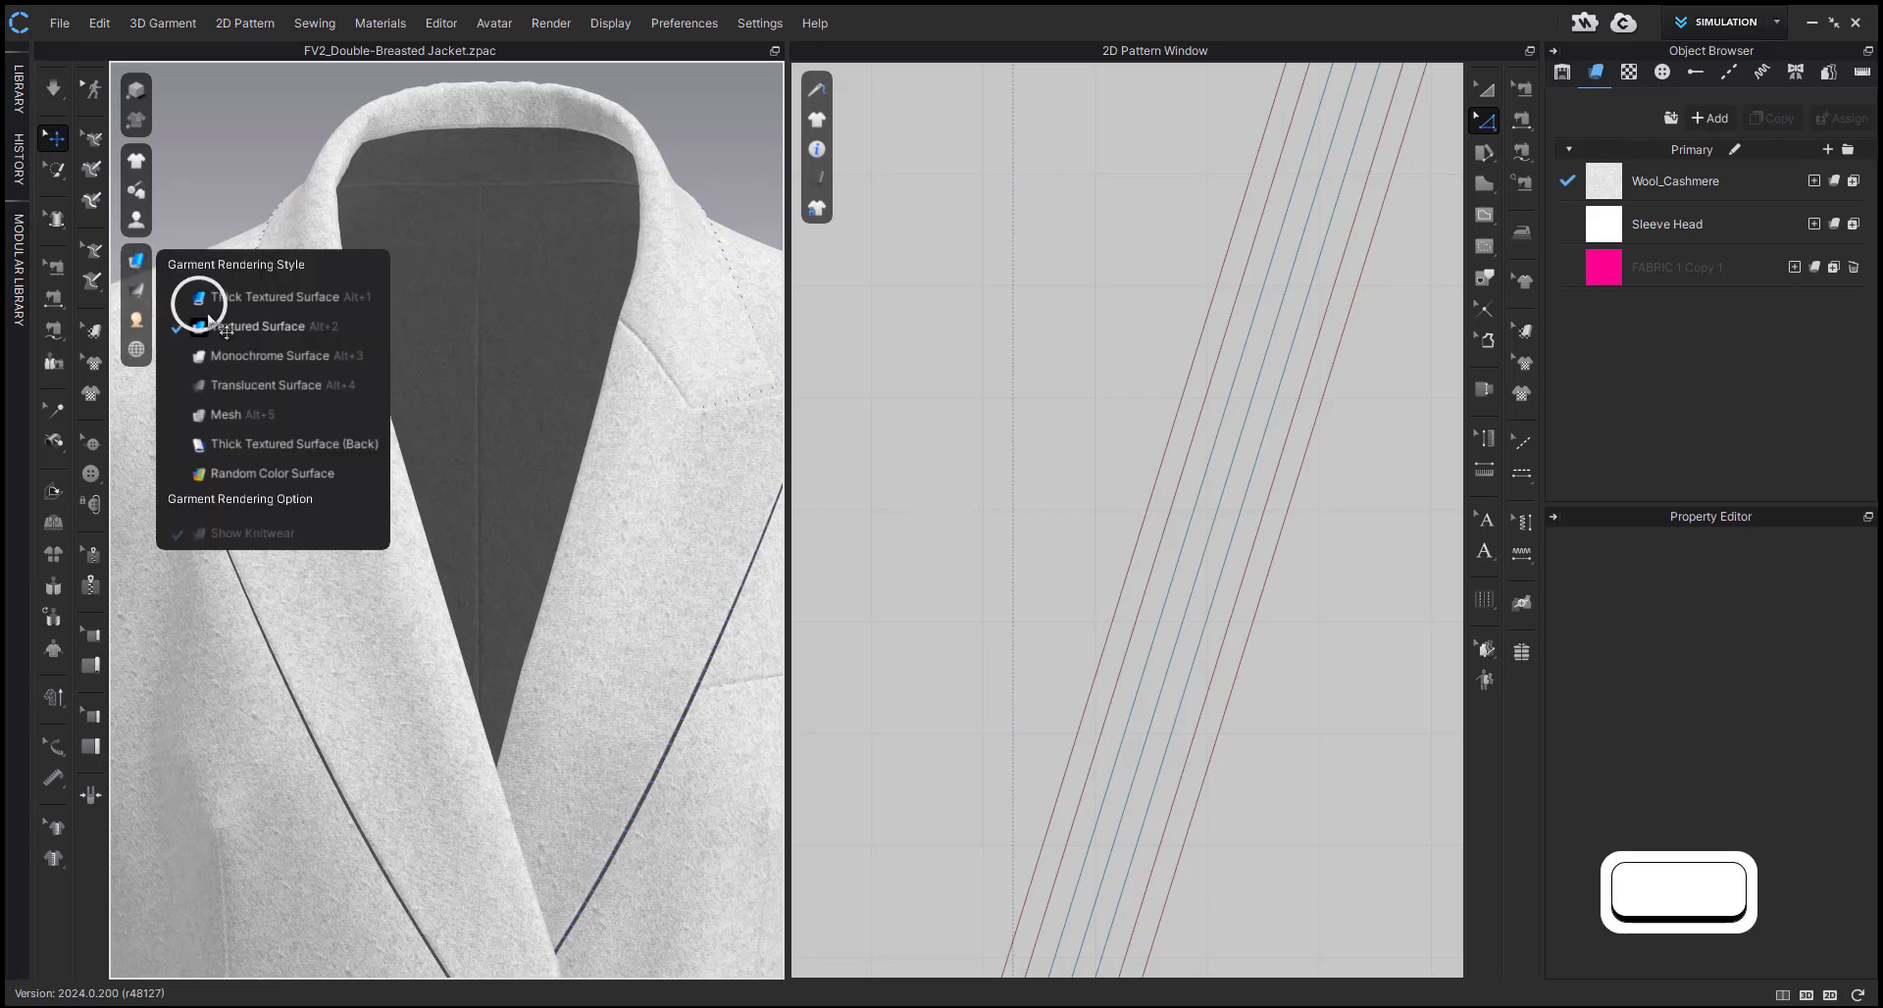
pyautogui.click(206, 303)
pyautogui.press('space')
pyautogui.moveTo(379, 573); pyautogui.dragTo(247, 635, button='right')
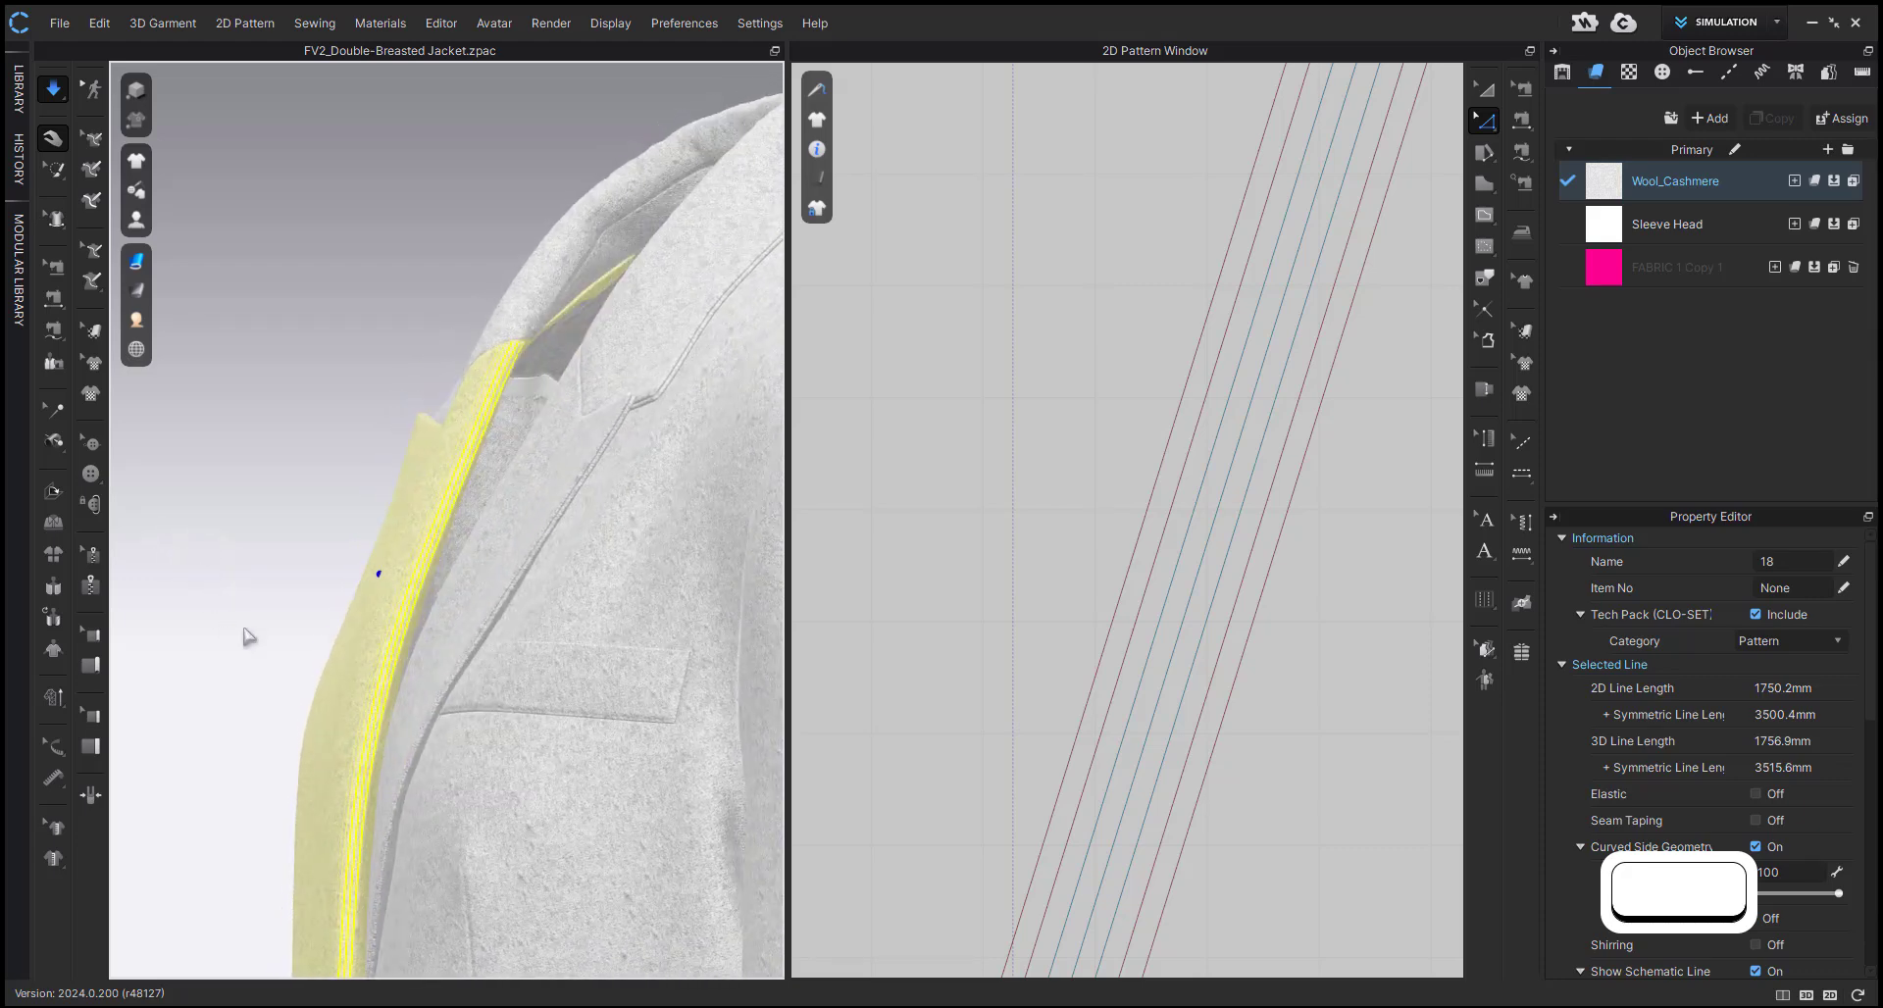
pyautogui.moveTo(361, 641); pyautogui.dragTo(542, 662, button='right')
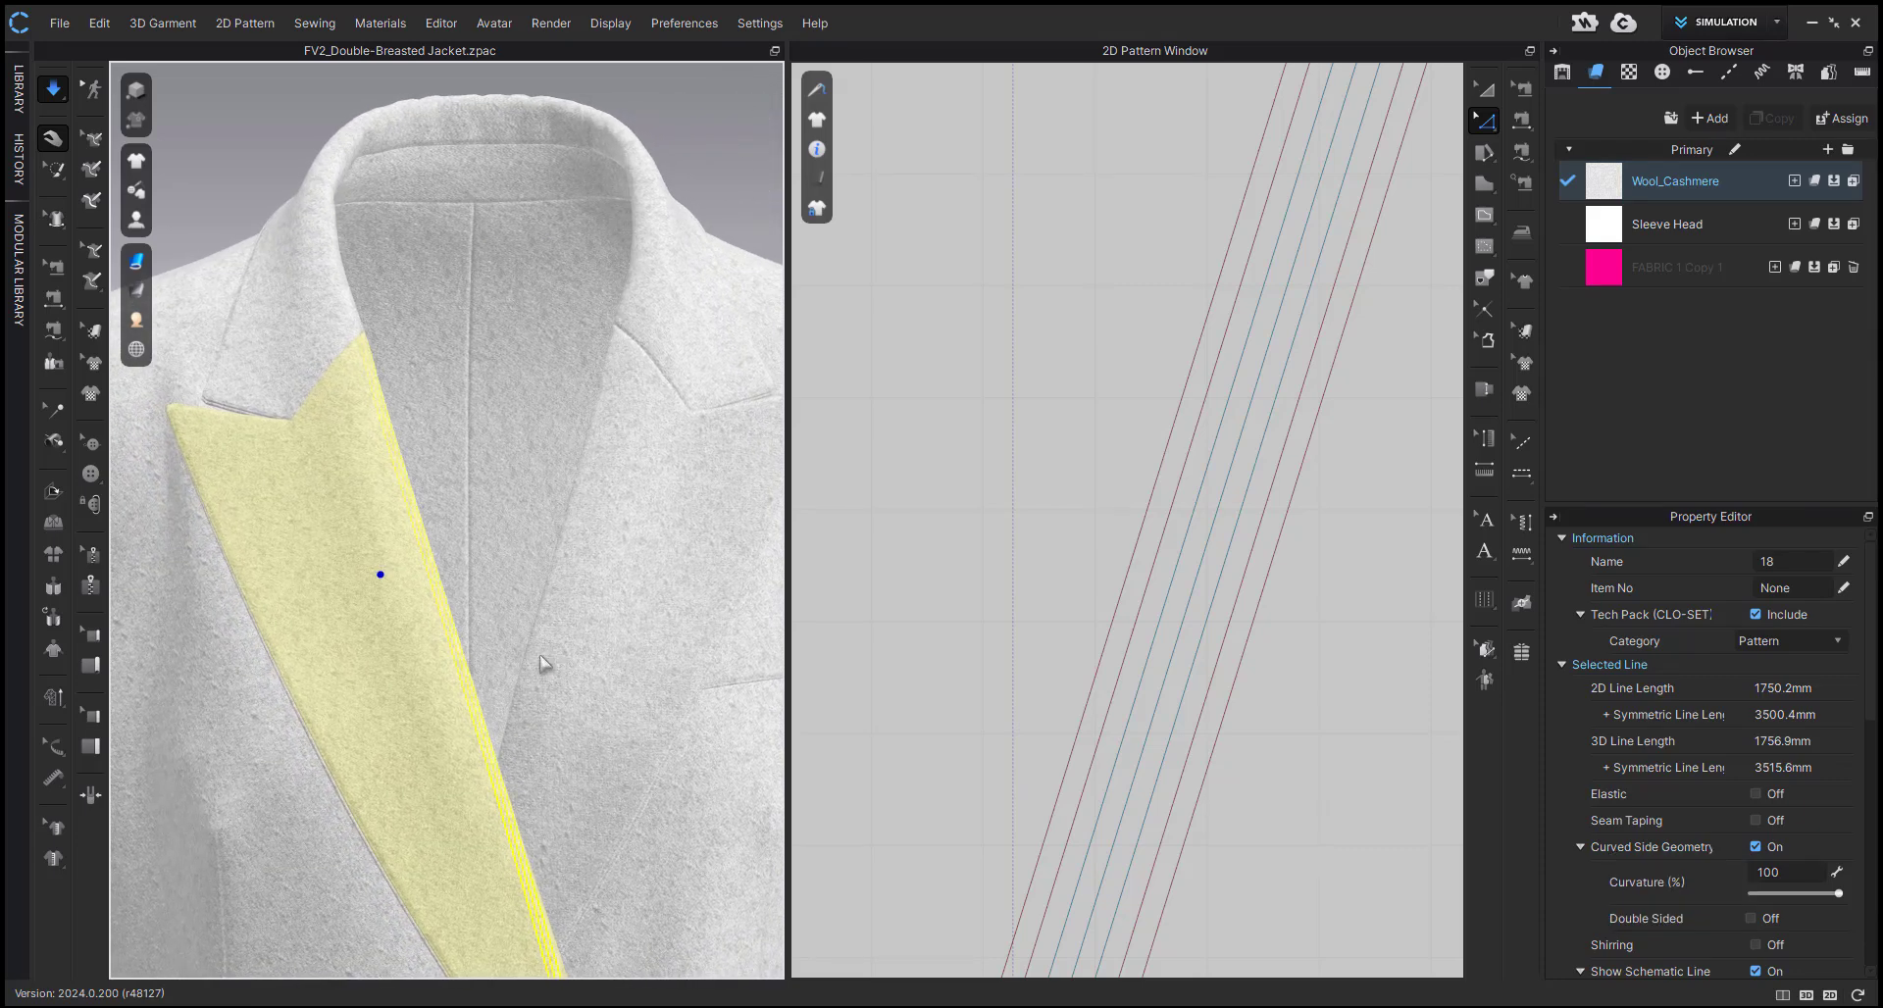
# - Select both facing panels and set their bond preset to Reinforcement (Under Collar)
pyautogui.scroll(-10, 1013, 614)
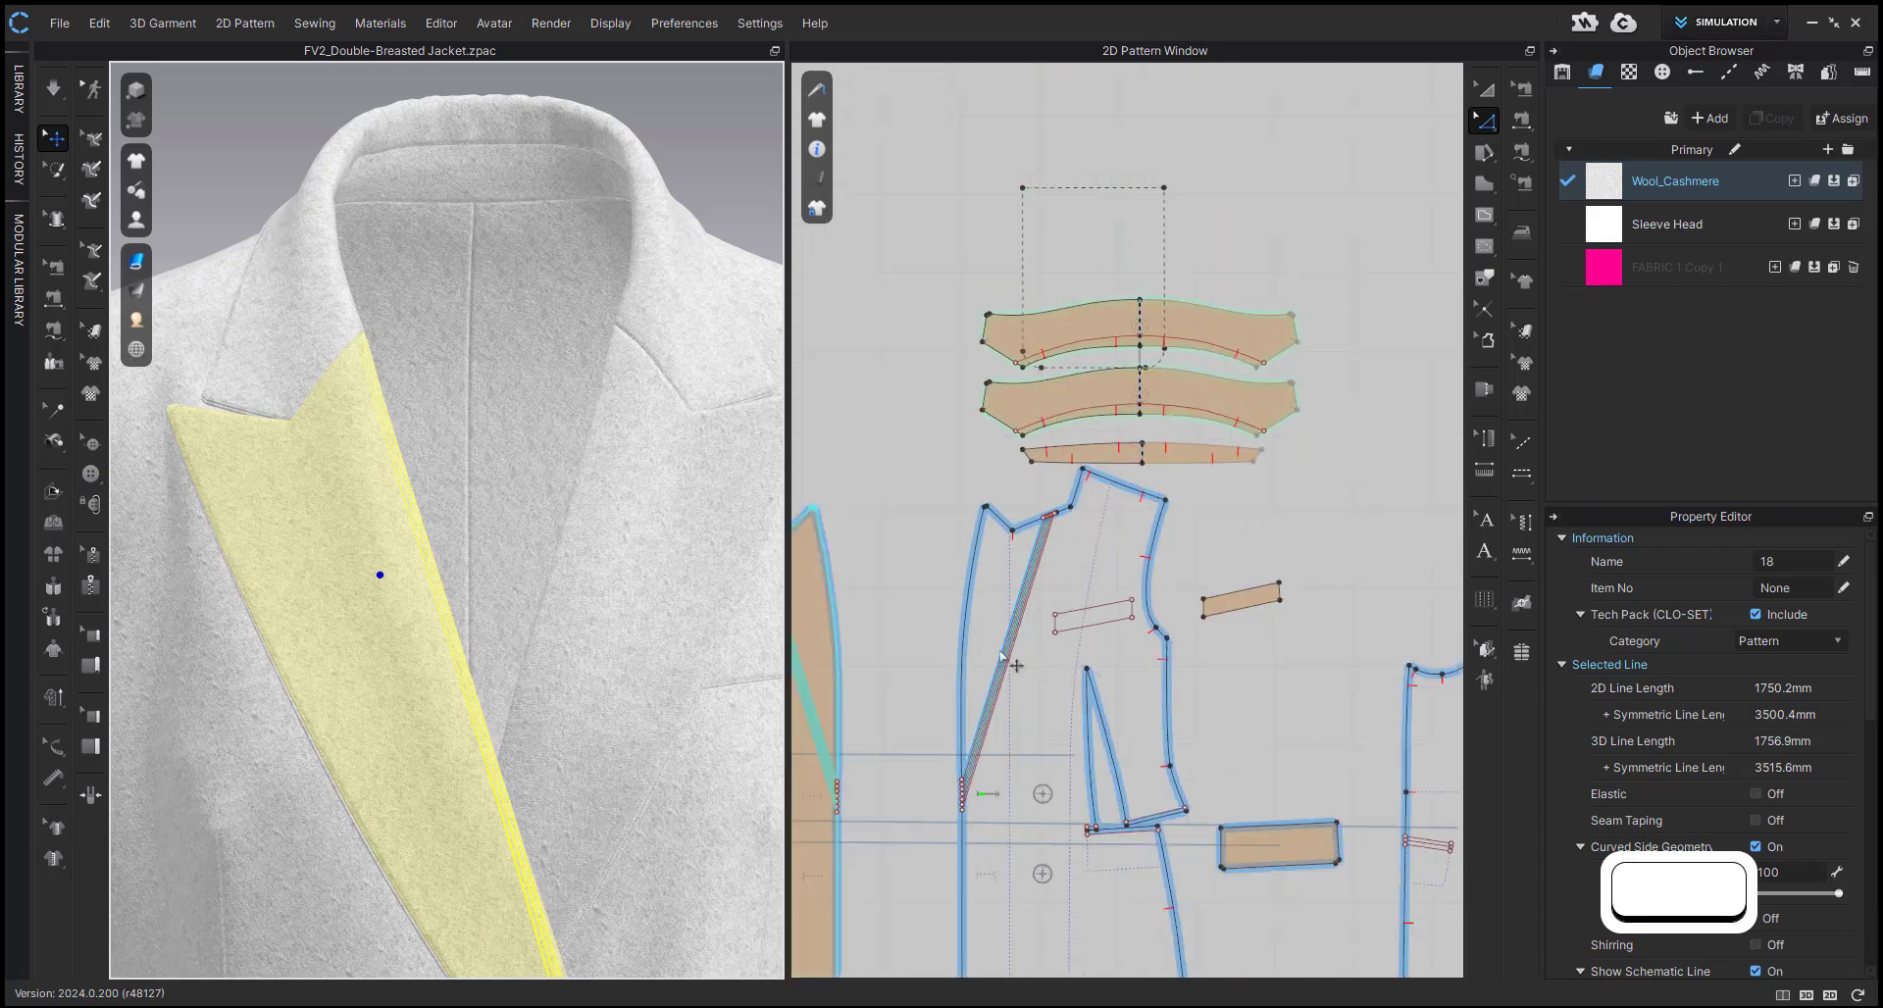
pyautogui.press('a')
pyautogui.click(952, 625)
pyautogui.keyDown('shift'); pyautogui.moveTo(952, 624); pyautogui.dragTo(1054, 623, button='right'); pyautogui.keyUp('shift')
pyautogui.keyDown('shift'); pyautogui.click(903, 660); pyautogui.keyUp('shift')
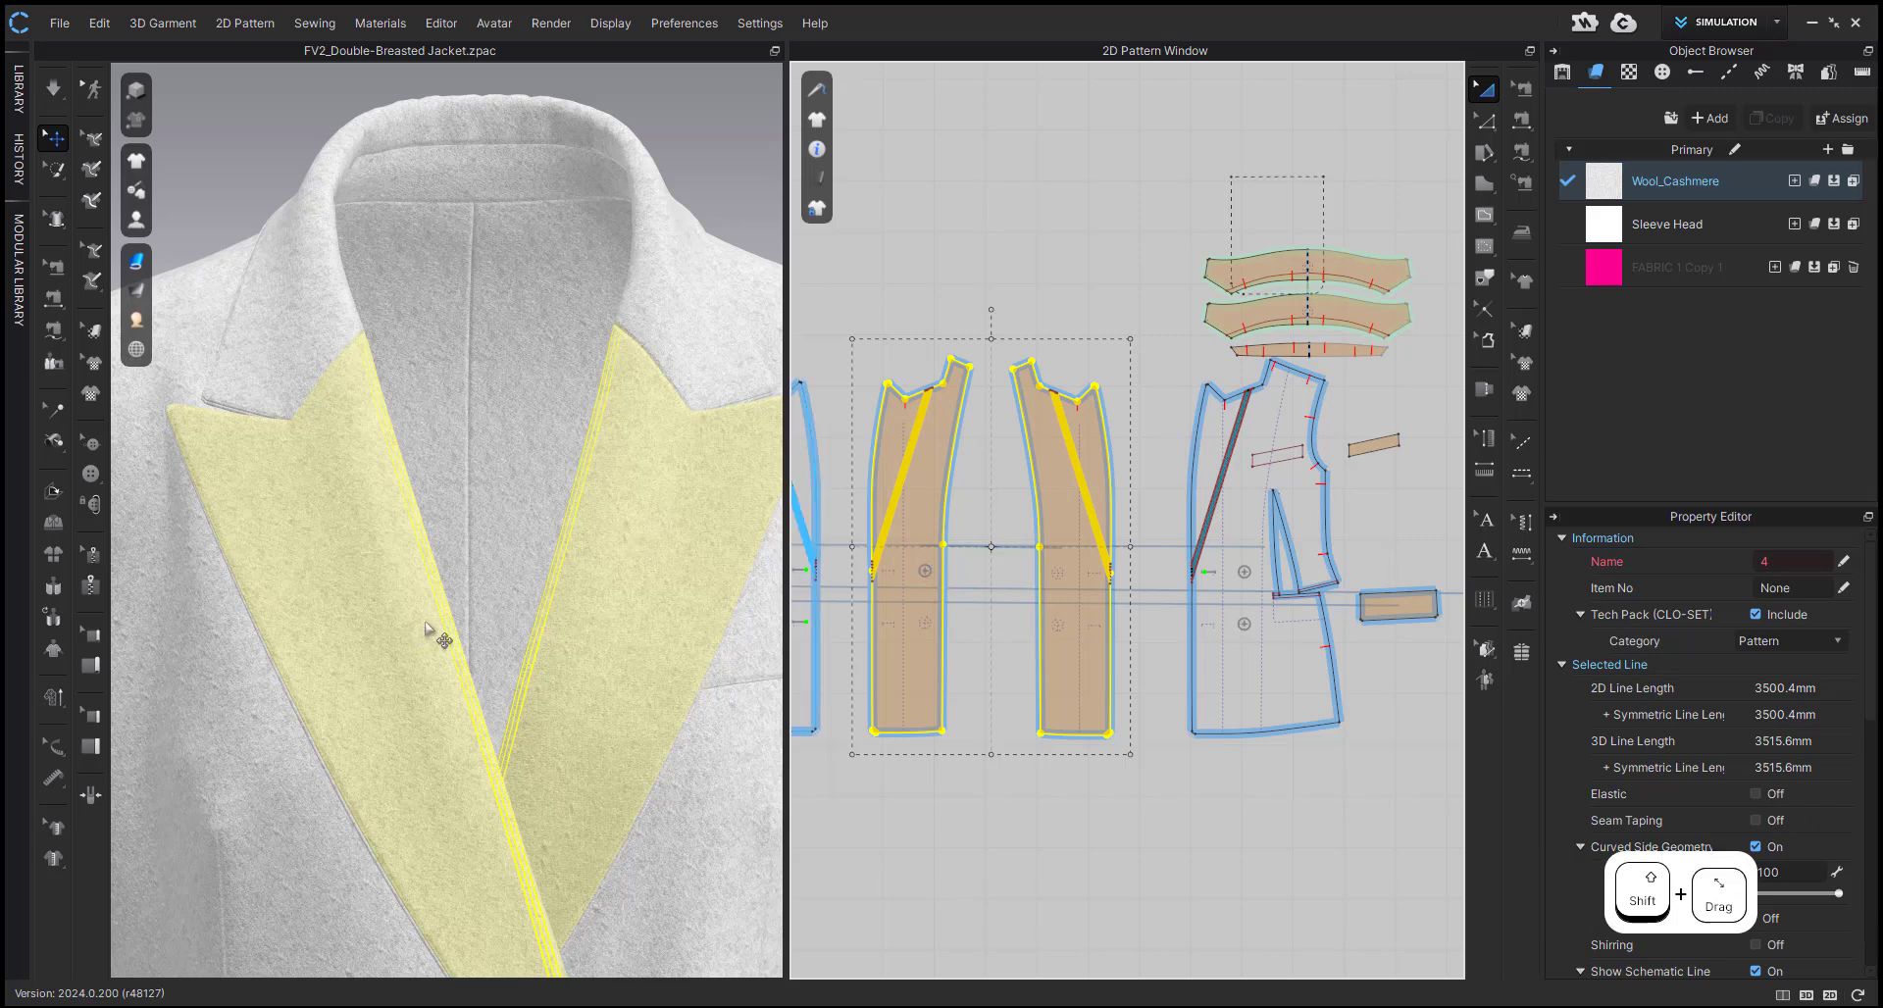
pyautogui.moveTo(443, 635)
pyautogui.mouseDown(button='right')
pyautogui.moveTo(297, 622)
pyautogui.moveTo(427, 636)
pyautogui.mouseUp(button='right')
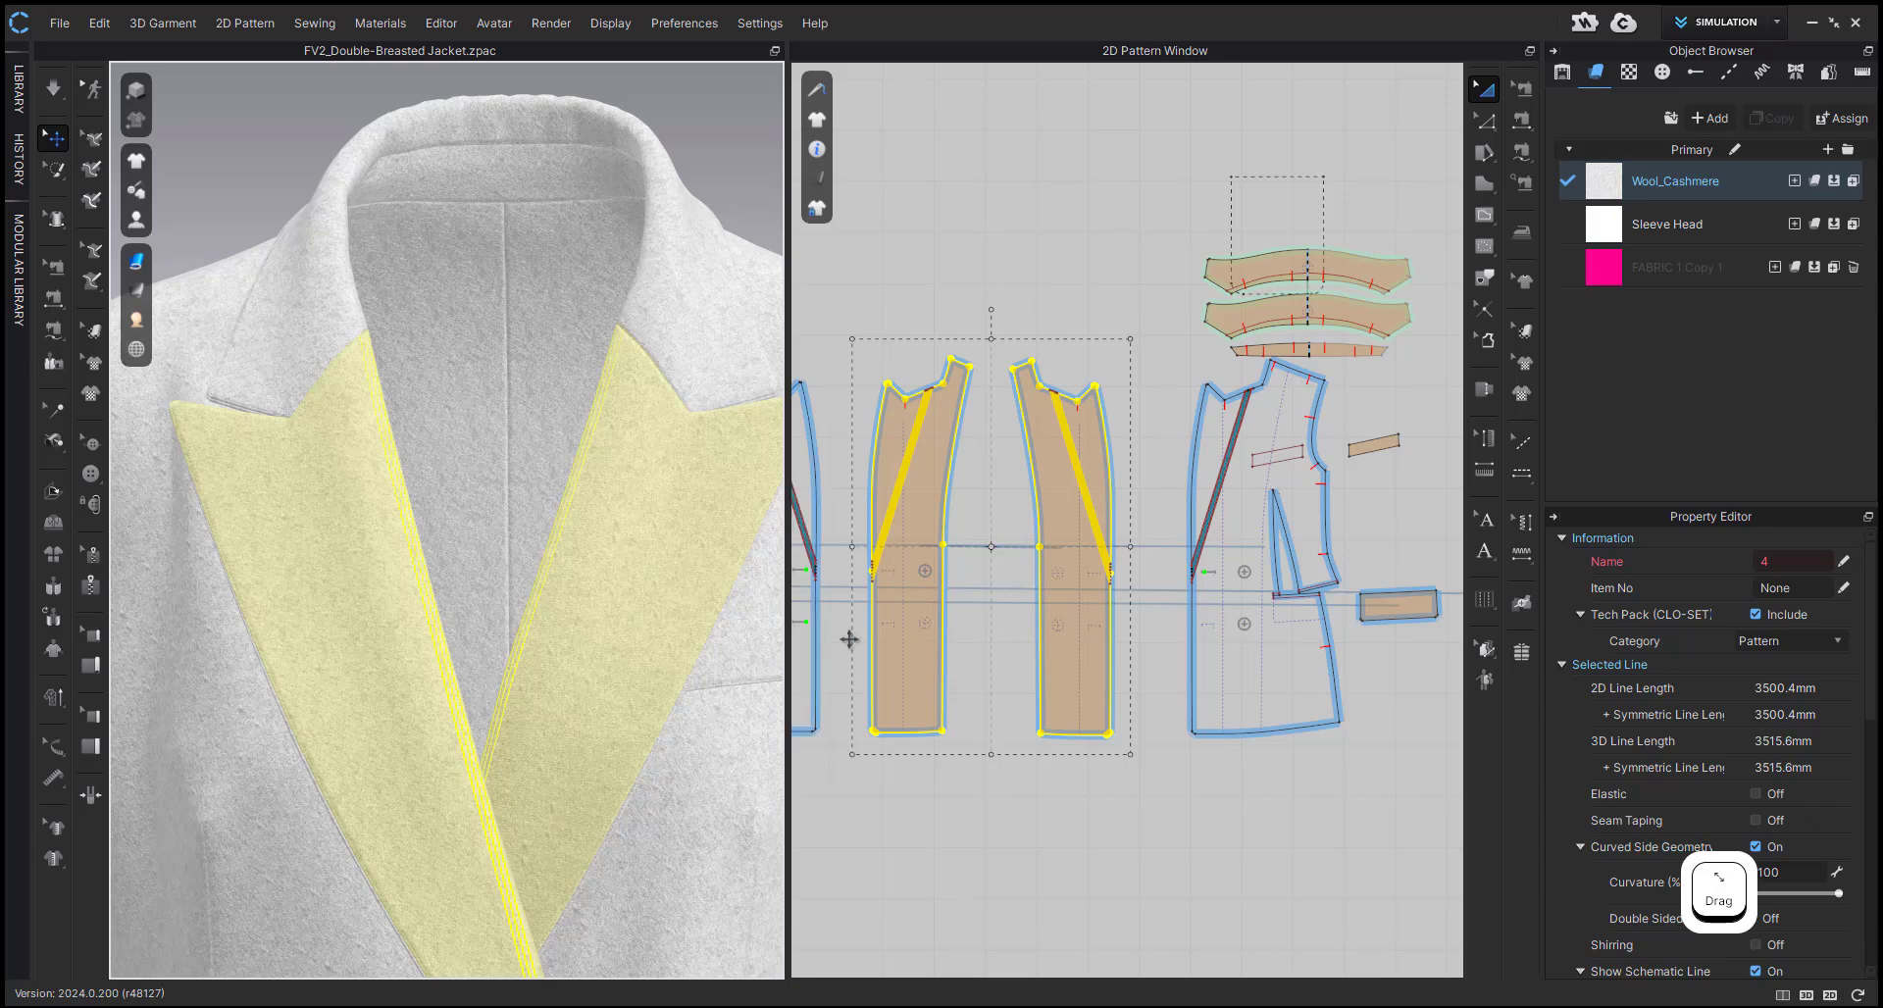
pyautogui.scroll(-2, 362, 487)
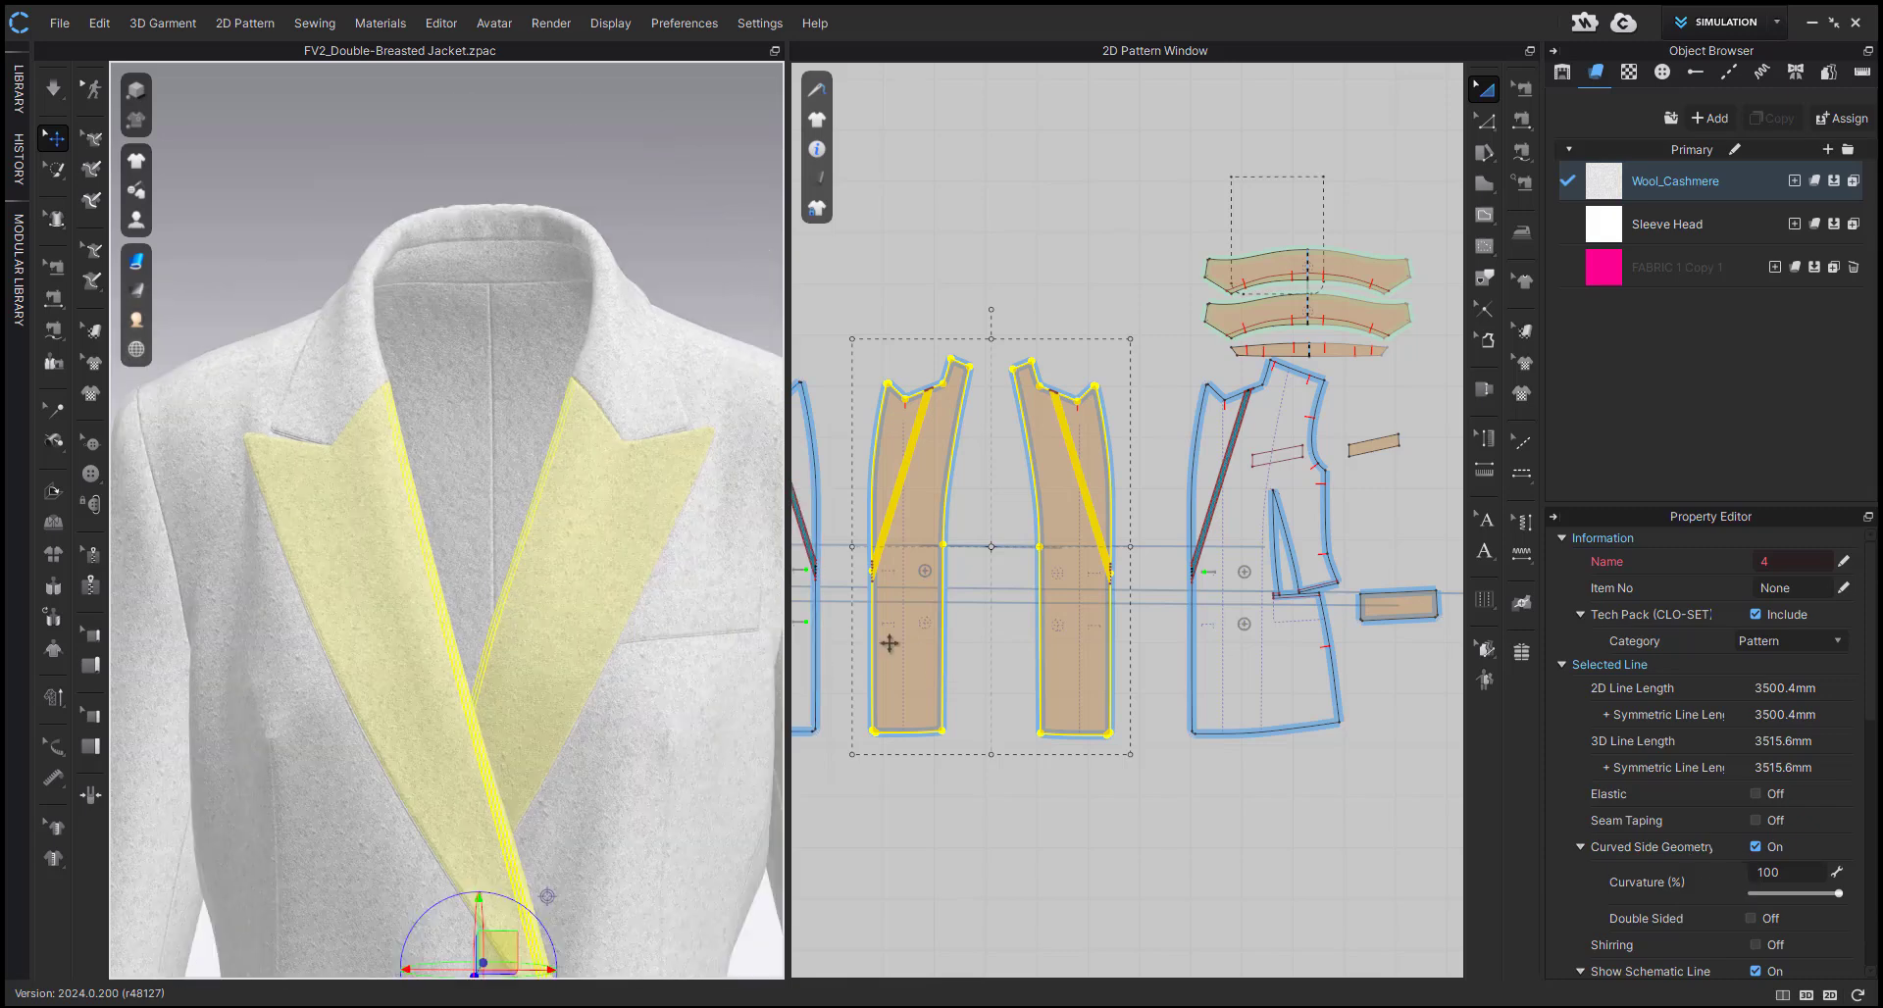
pyautogui.scroll(-10, 1715, 780)
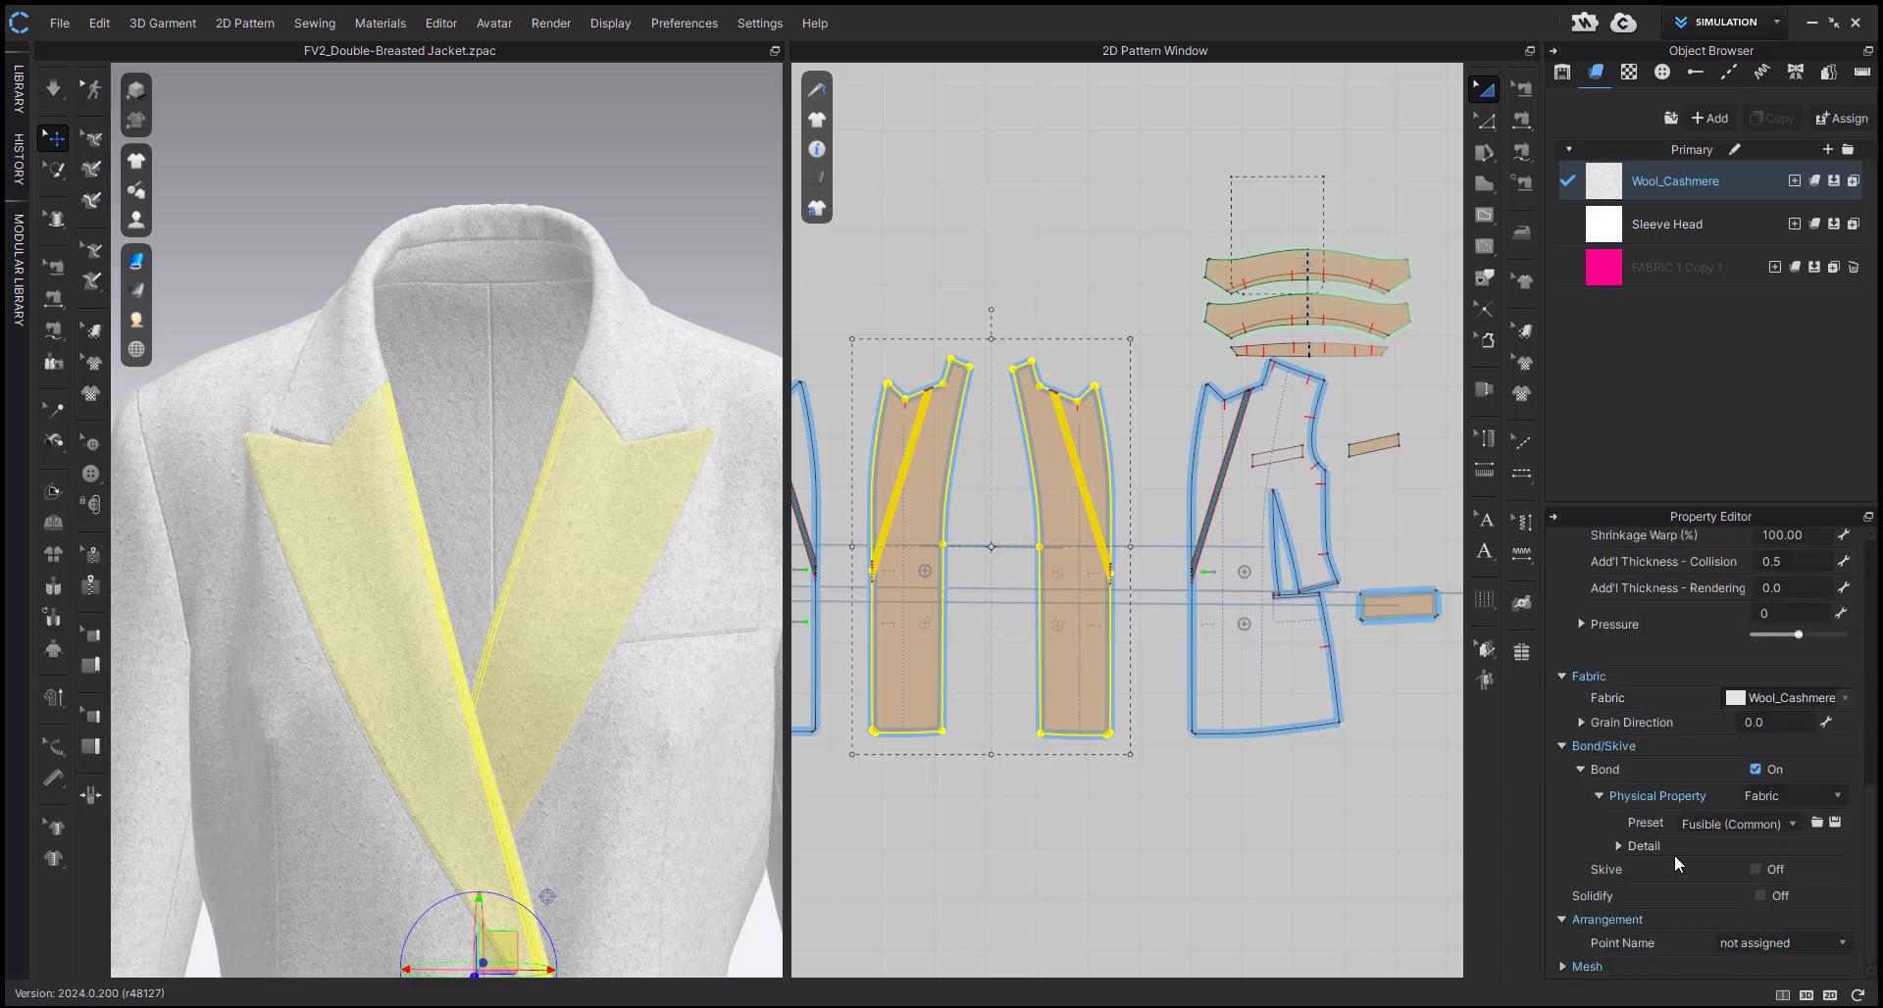
pyautogui.click(1767, 829)
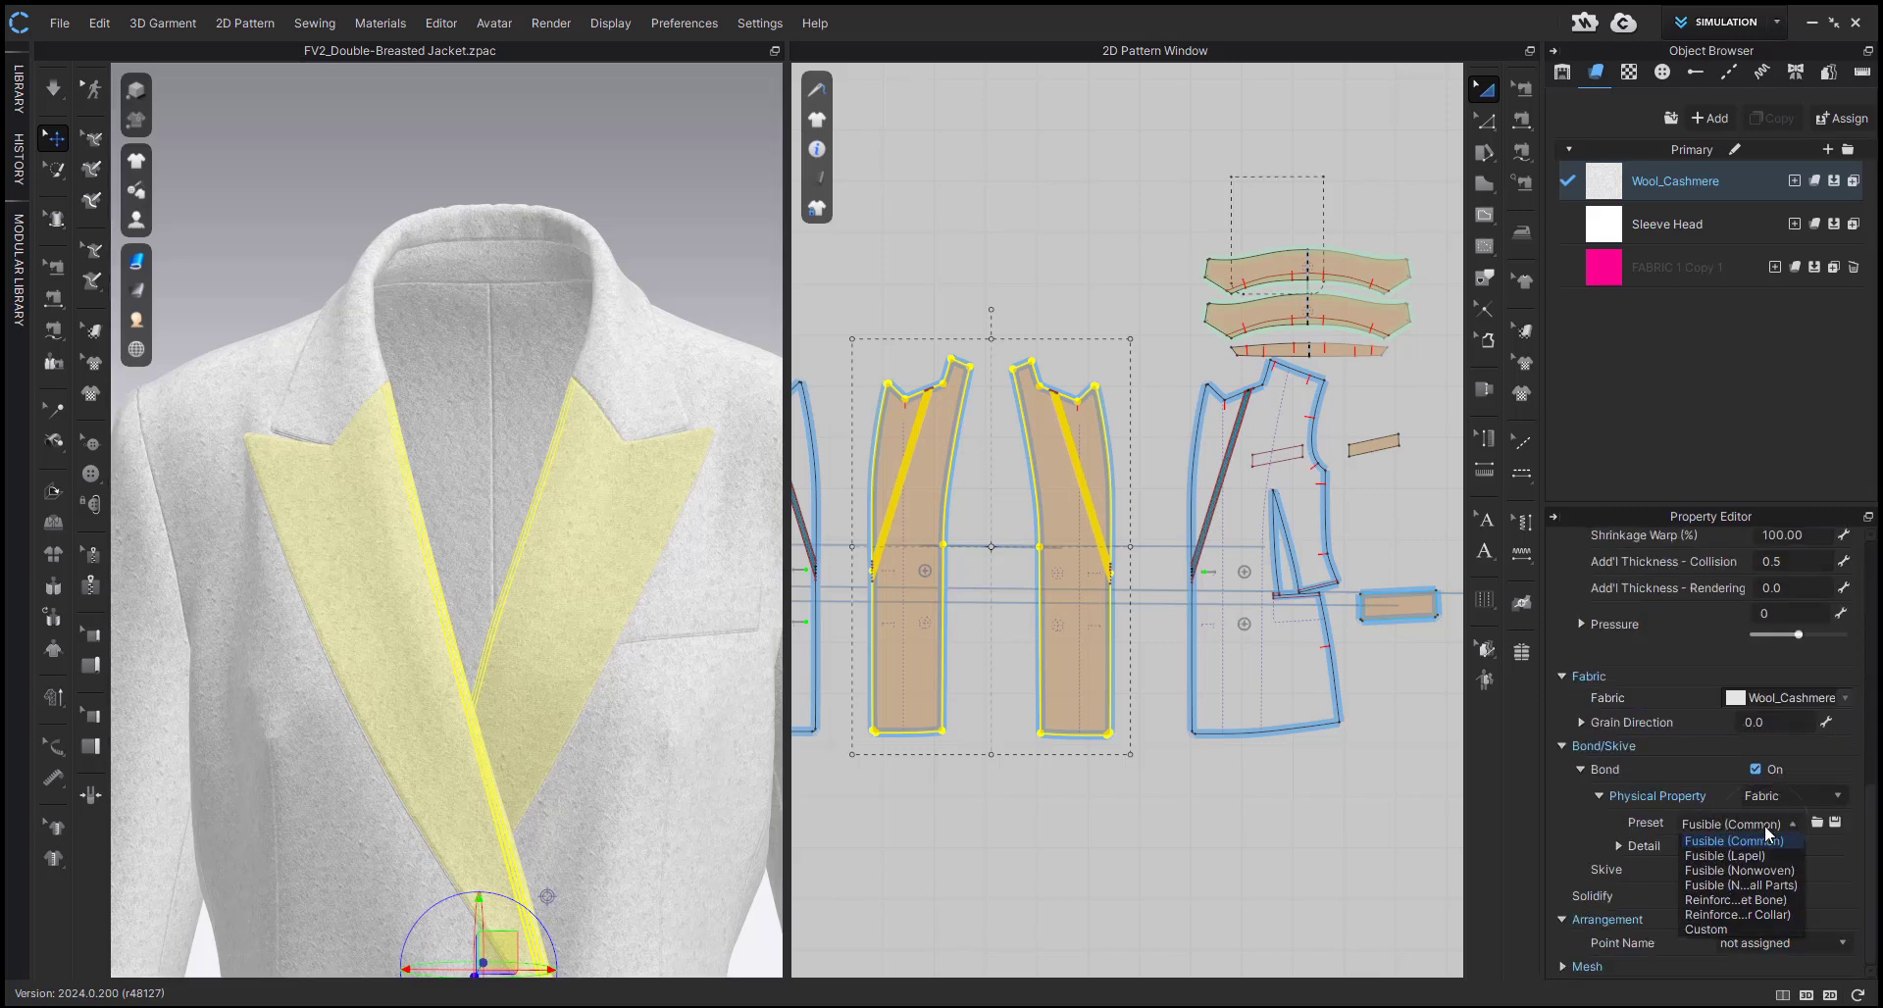
pyautogui.click(1751, 915)
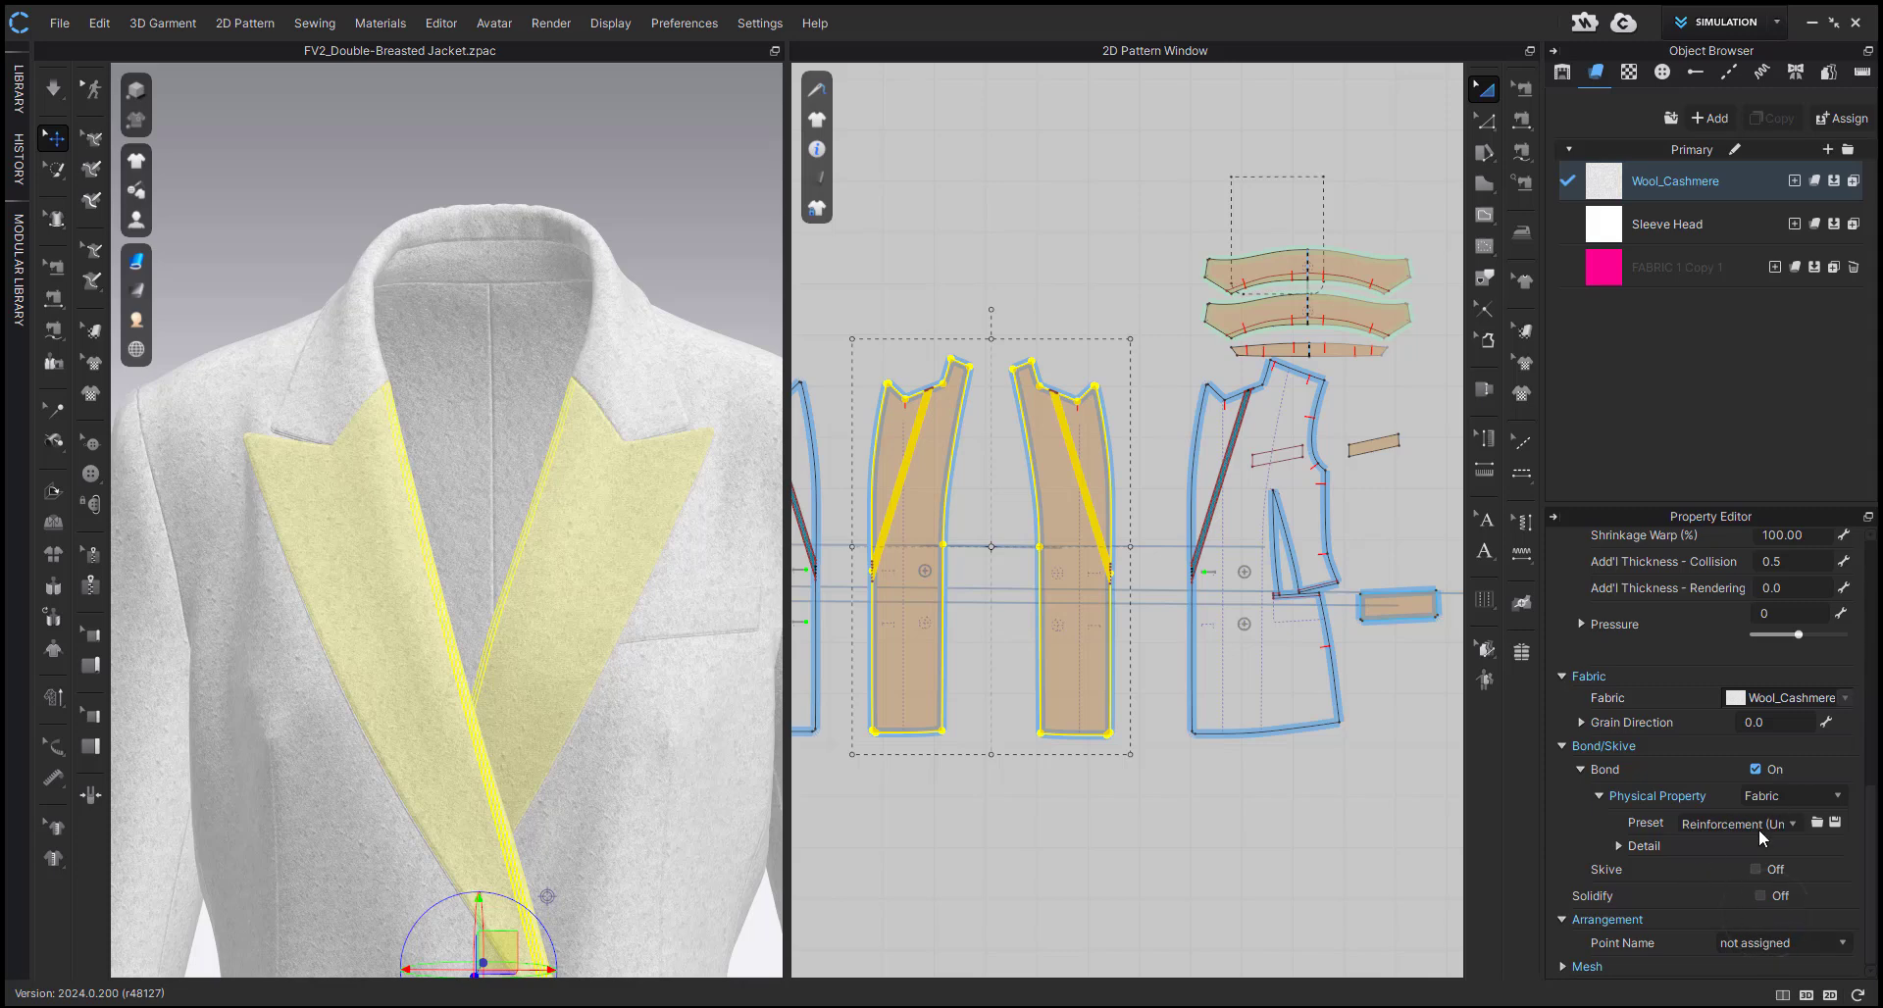
# - Simulate the jacket with the reinforced facings and check the lapel roll from the front and side
pyautogui.click(1165, 863)
pyautogui.scroll(4, 446, 607)
pyautogui.press('space')
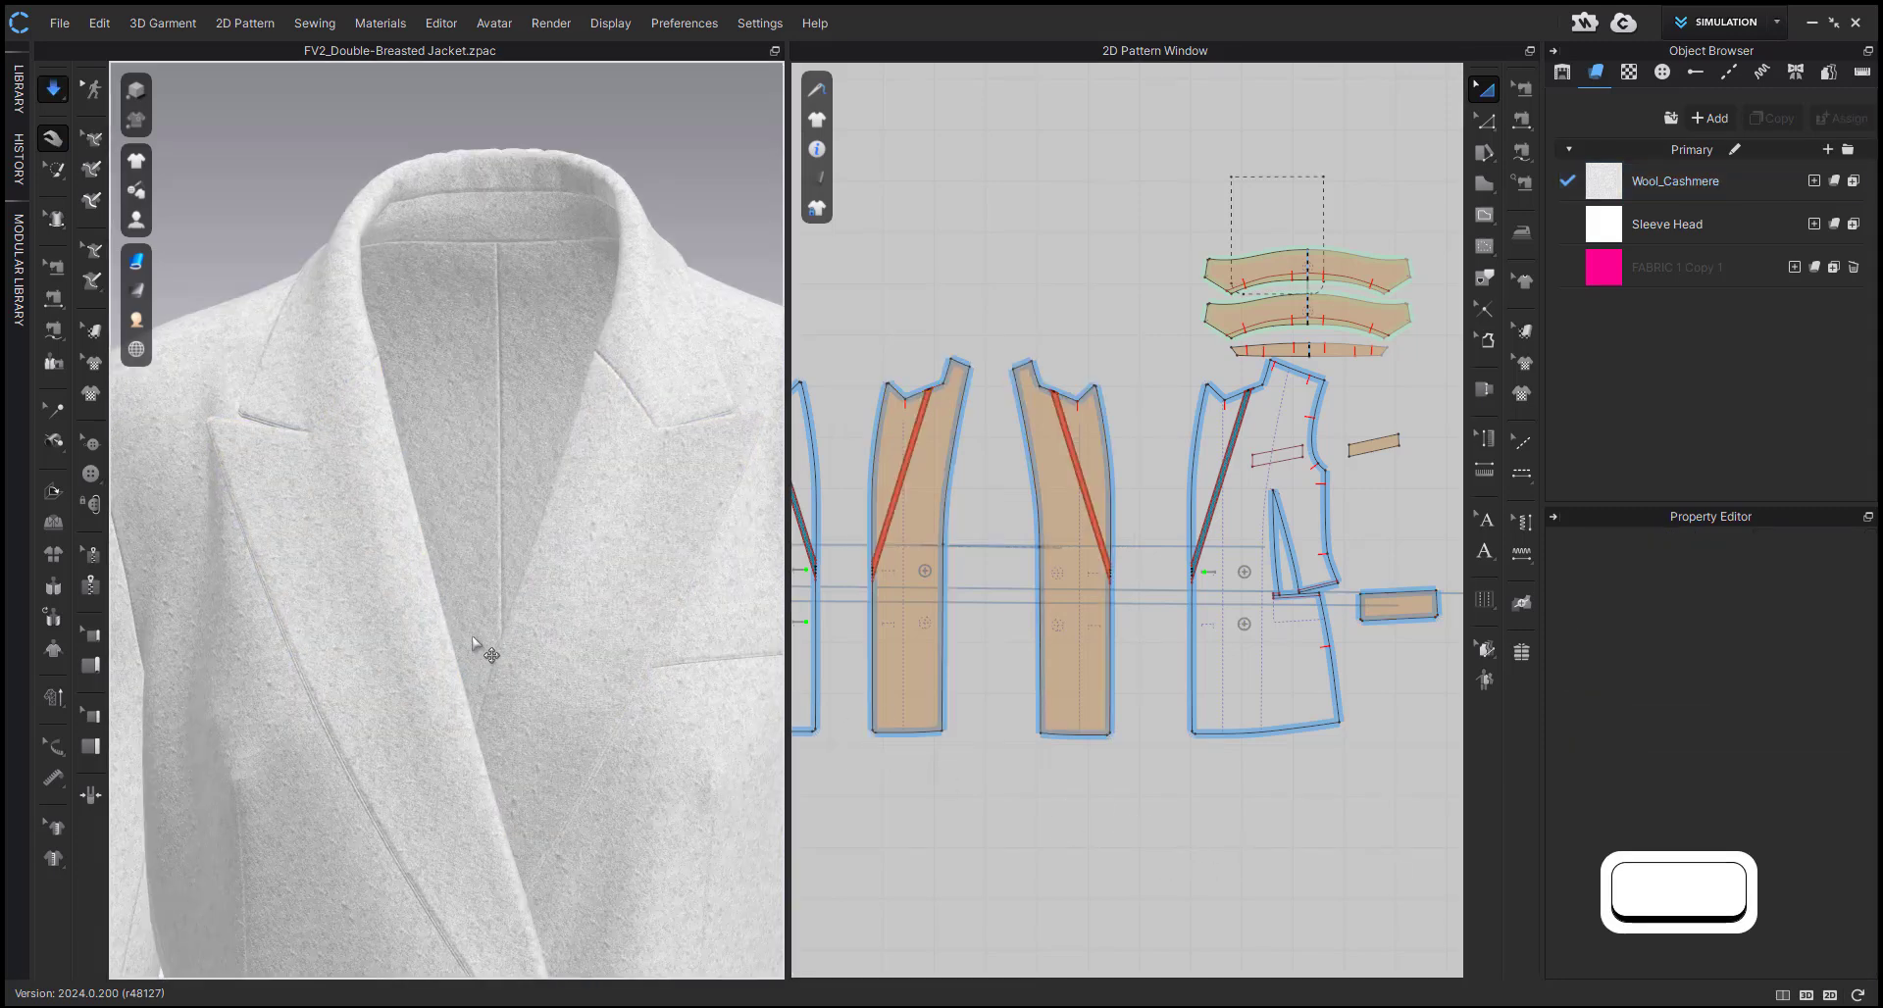
pyautogui.click(364, 517)
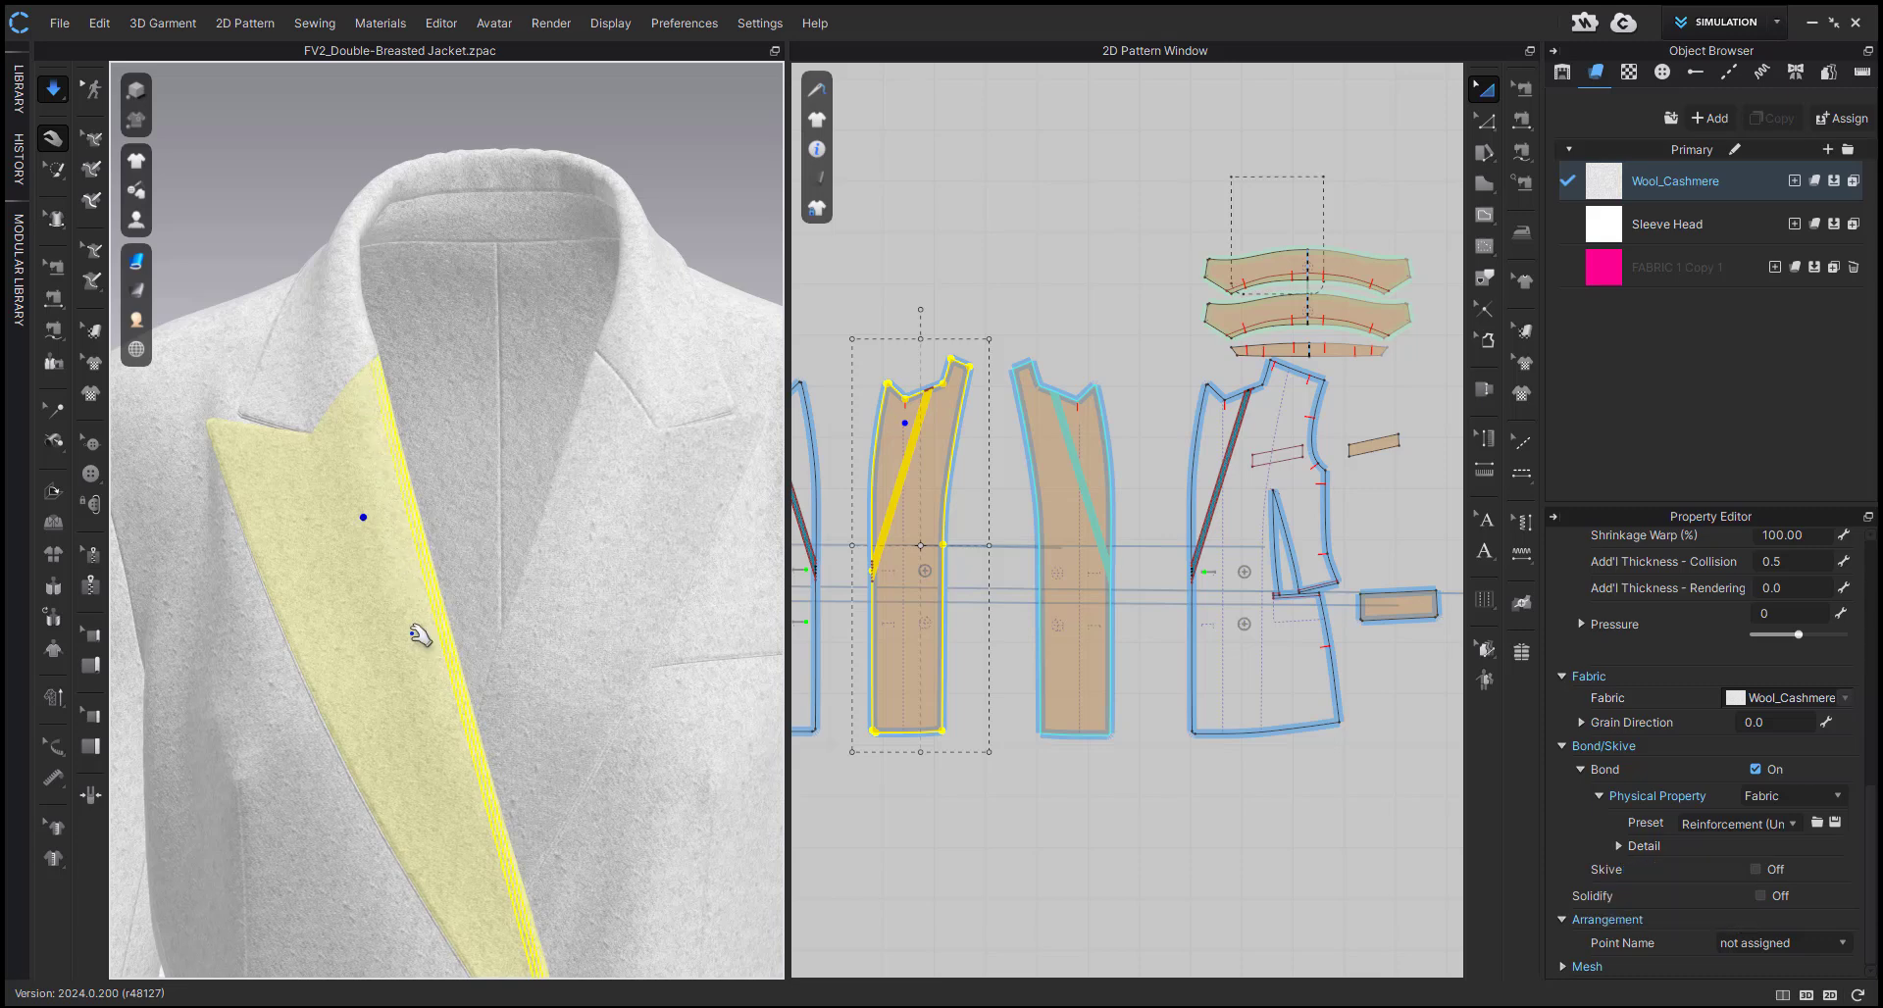
pyautogui.moveTo(231, 630); pyautogui.dragTo(327, 600, button='right')
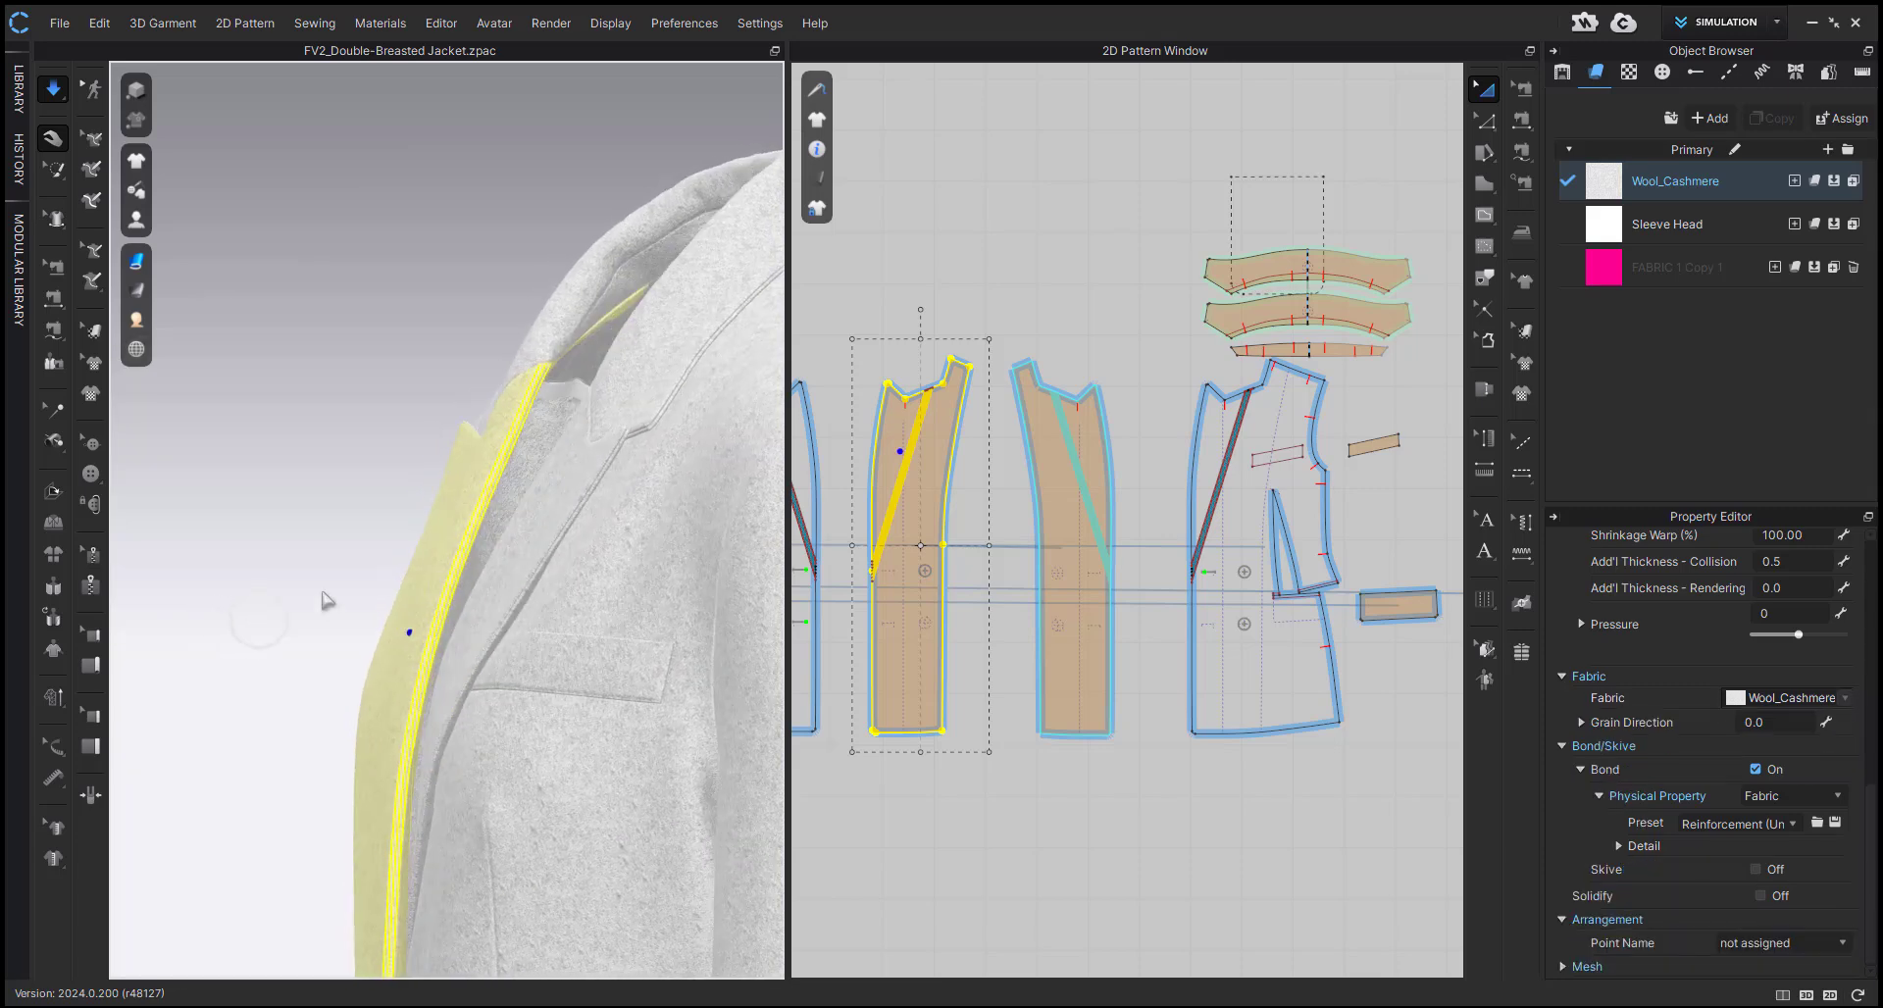
pyautogui.click(502, 409)
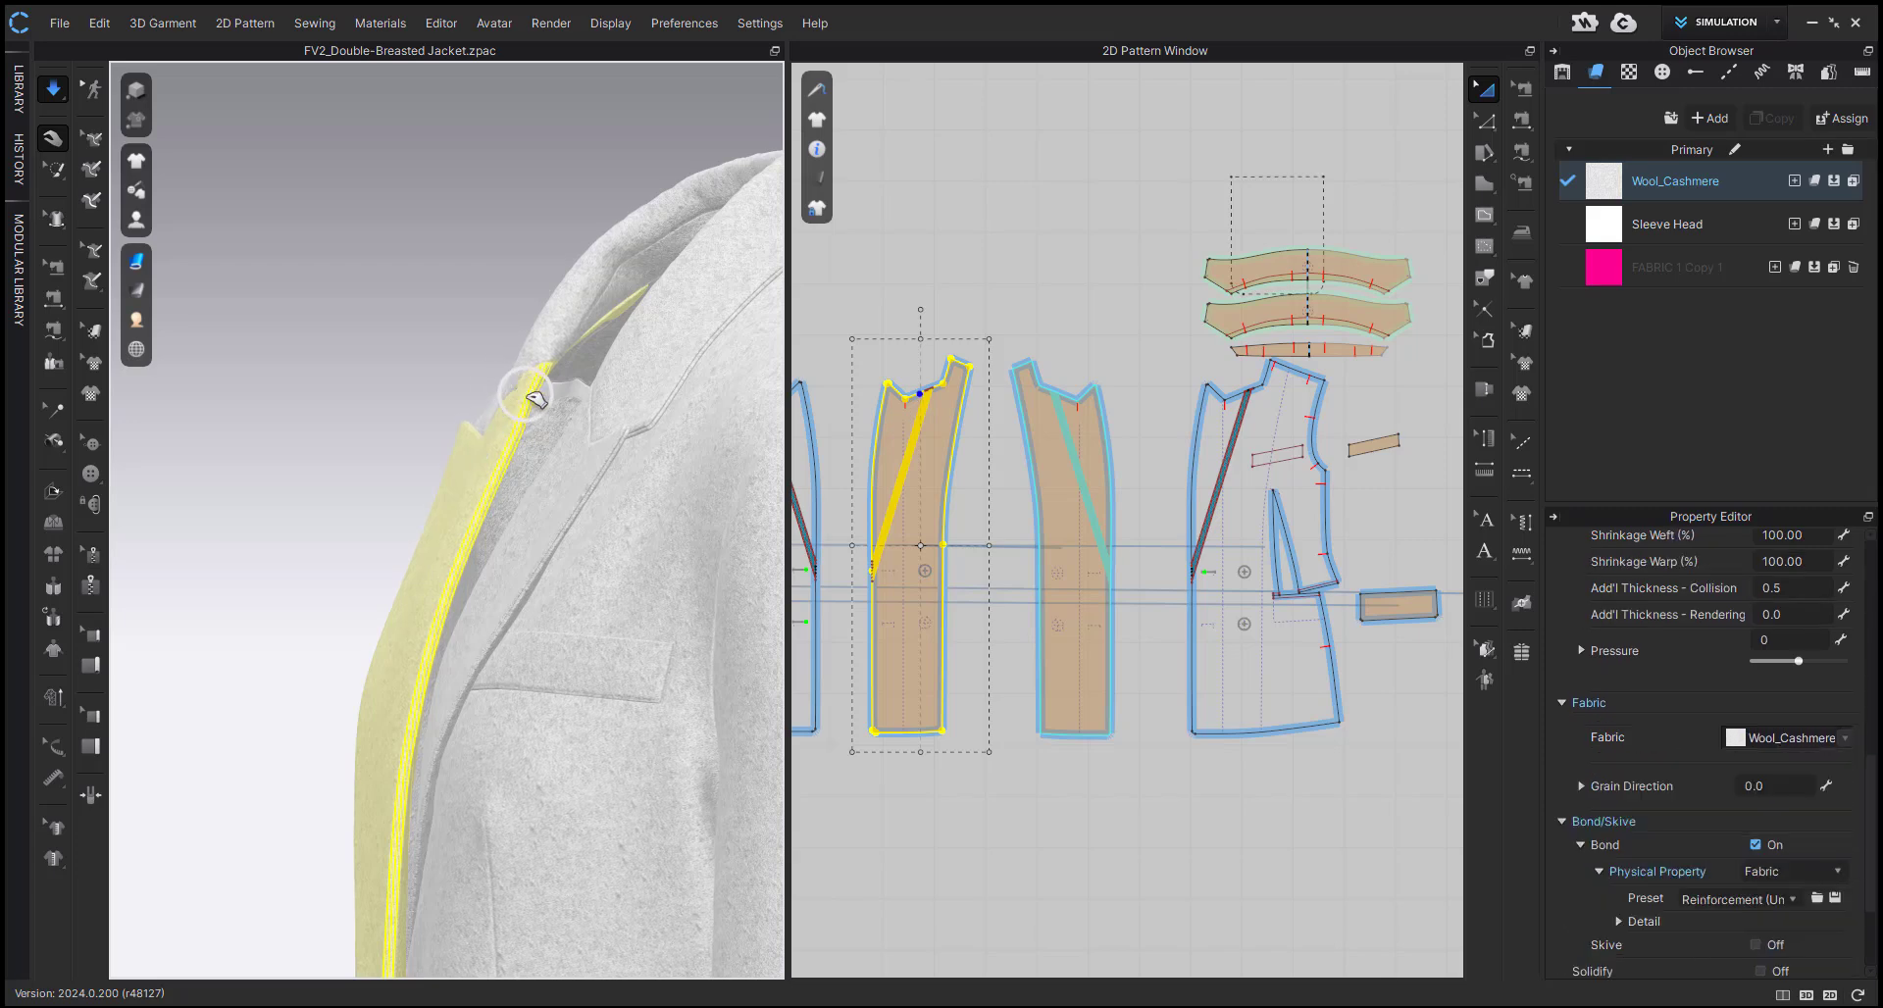
pyautogui.click(452, 533)
pyautogui.moveTo(465, 540); pyautogui.dragTo(651, 555, button='right')
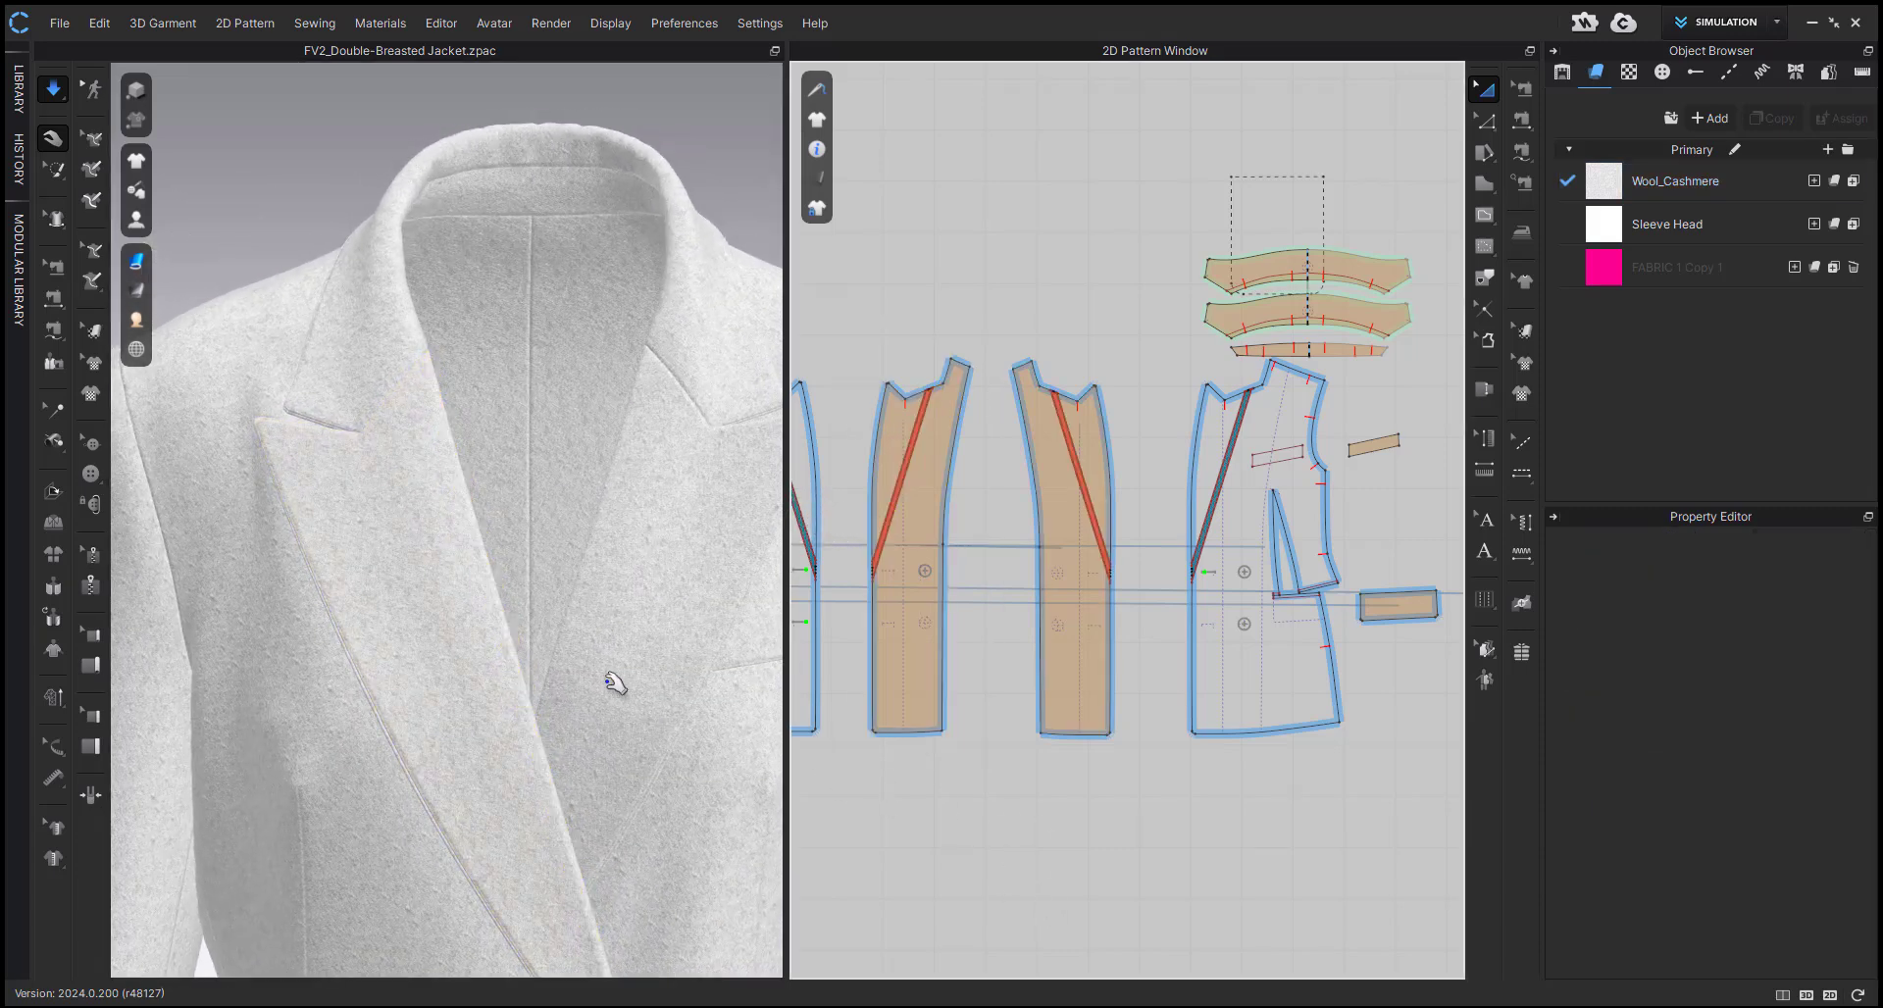
pyautogui.press('space')
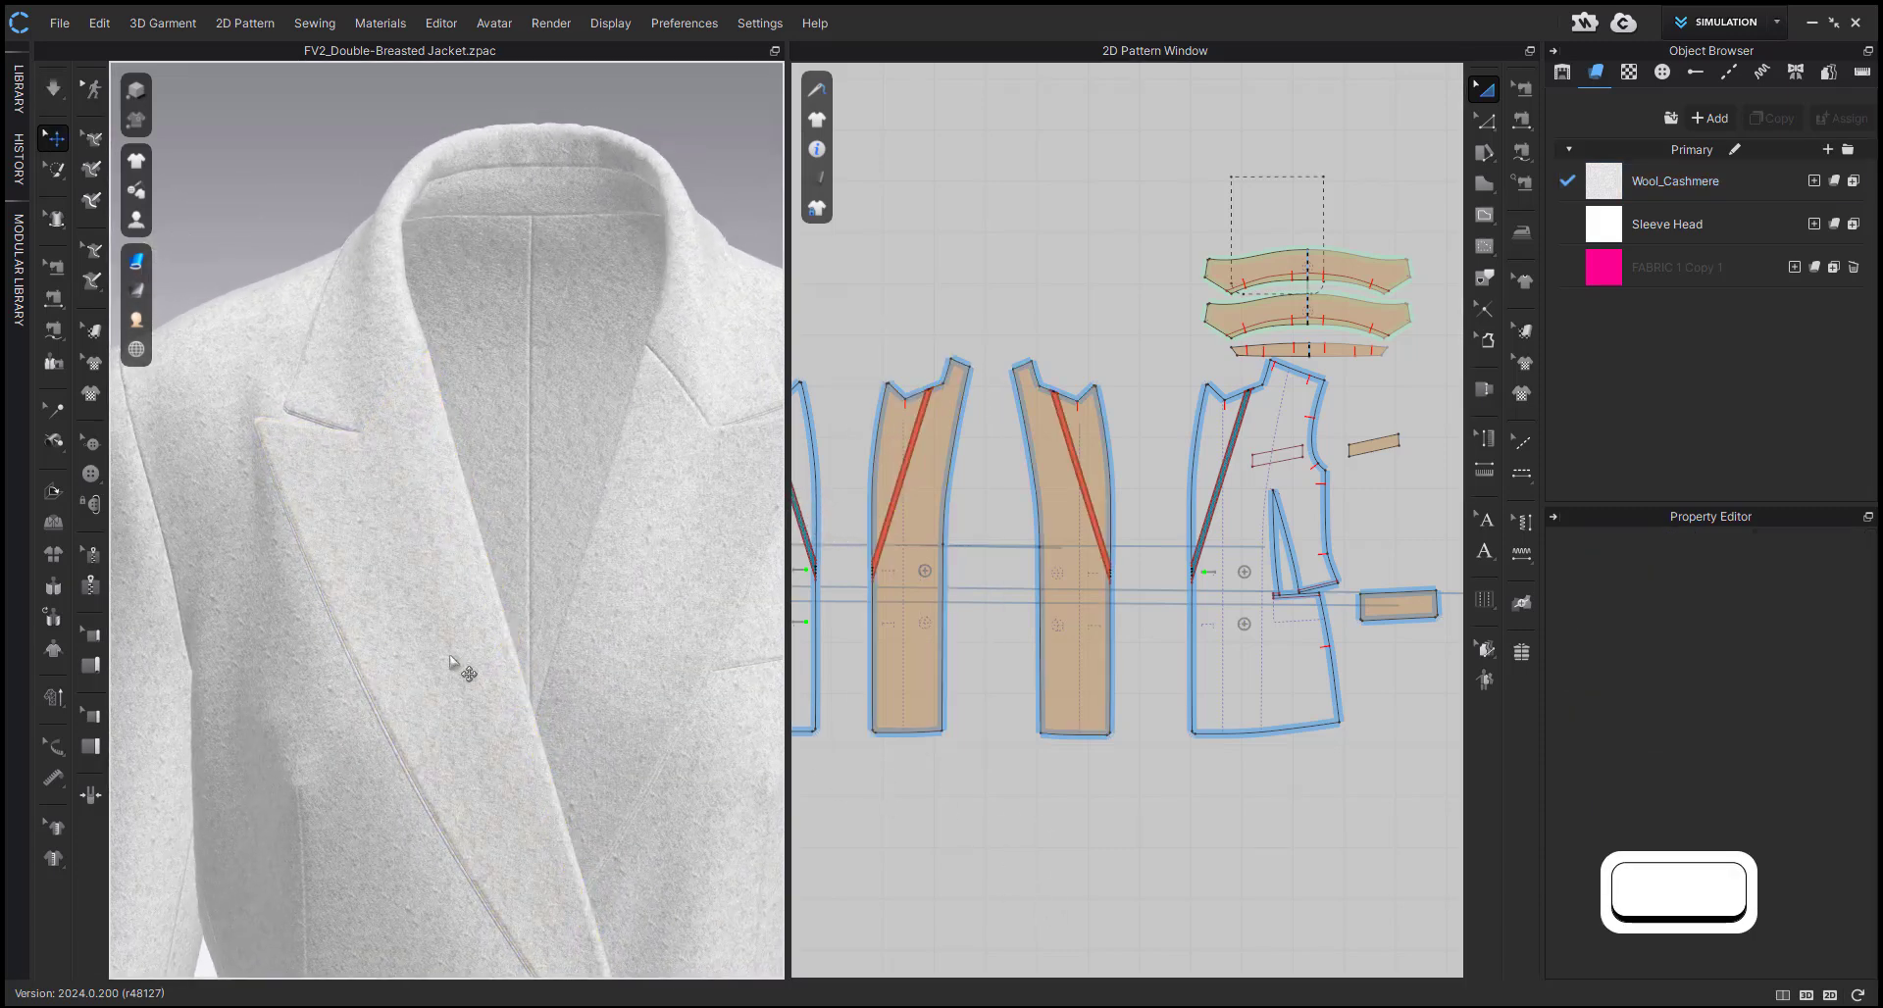
# - Examine the lapel tip closely from several angles, comparing the facing's edge with the front panel behind it and the facing's pattern corner
pyautogui.click(449, 656)
pyautogui.scroll(-1, 550, 622)
pyautogui.moveTo(549, 623); pyautogui.dragTo(692, 762, button='middle')
pyautogui.scroll(8, 404, 590)
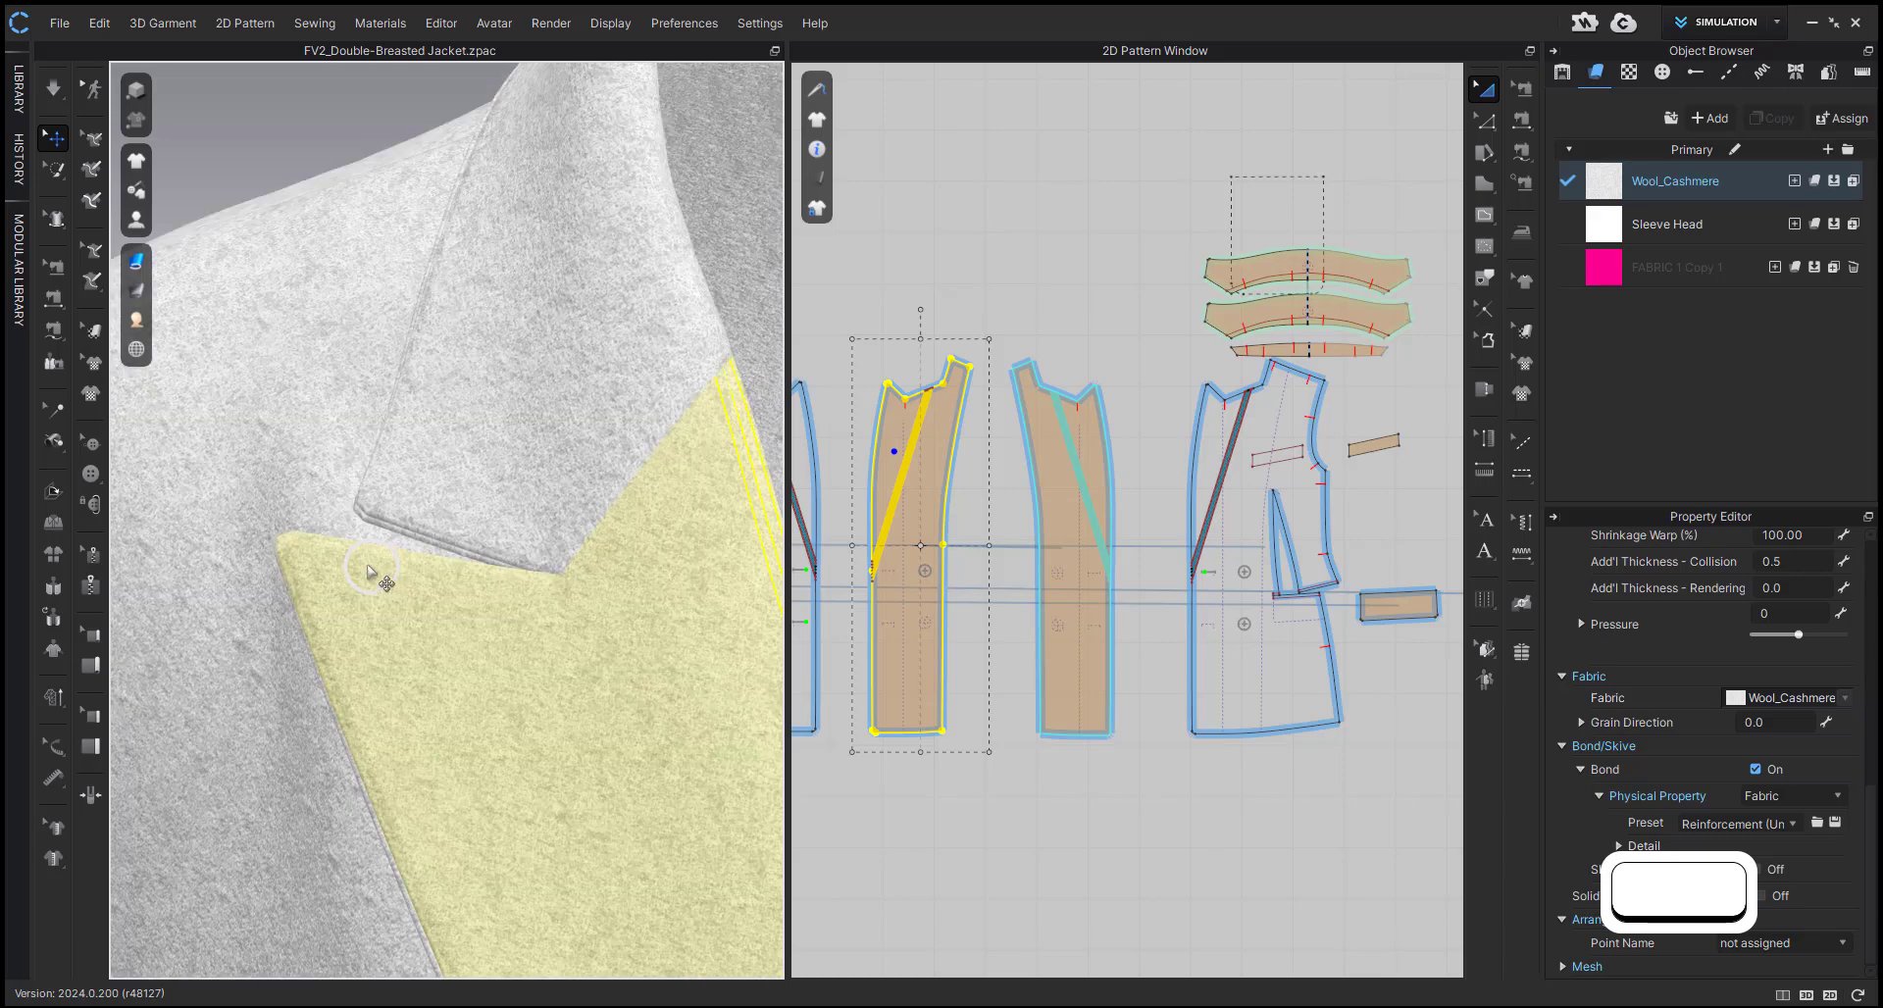
pyautogui.click(304, 579)
pyautogui.moveTo(311, 585); pyautogui.dragTo(348, 502, button='right')
pyautogui.click(230, 539)
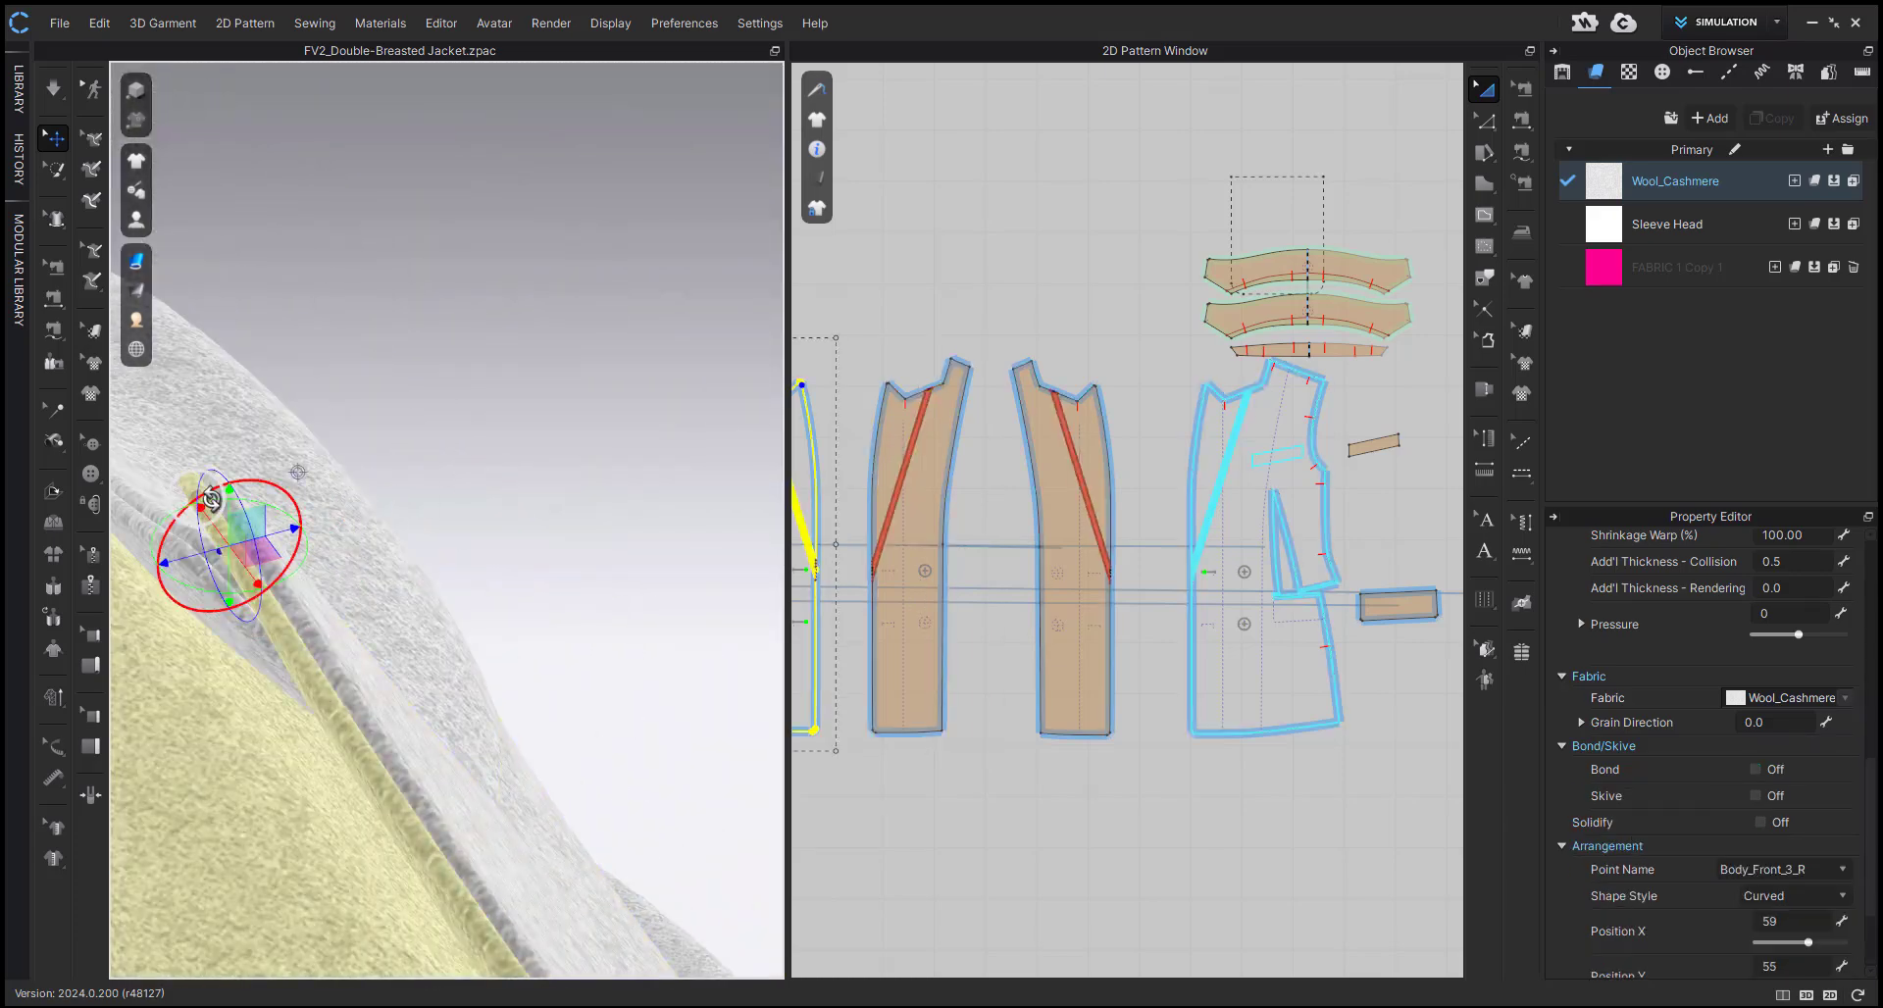
pyautogui.moveTo(246, 486); pyautogui.dragTo(333, 535, button='middle')
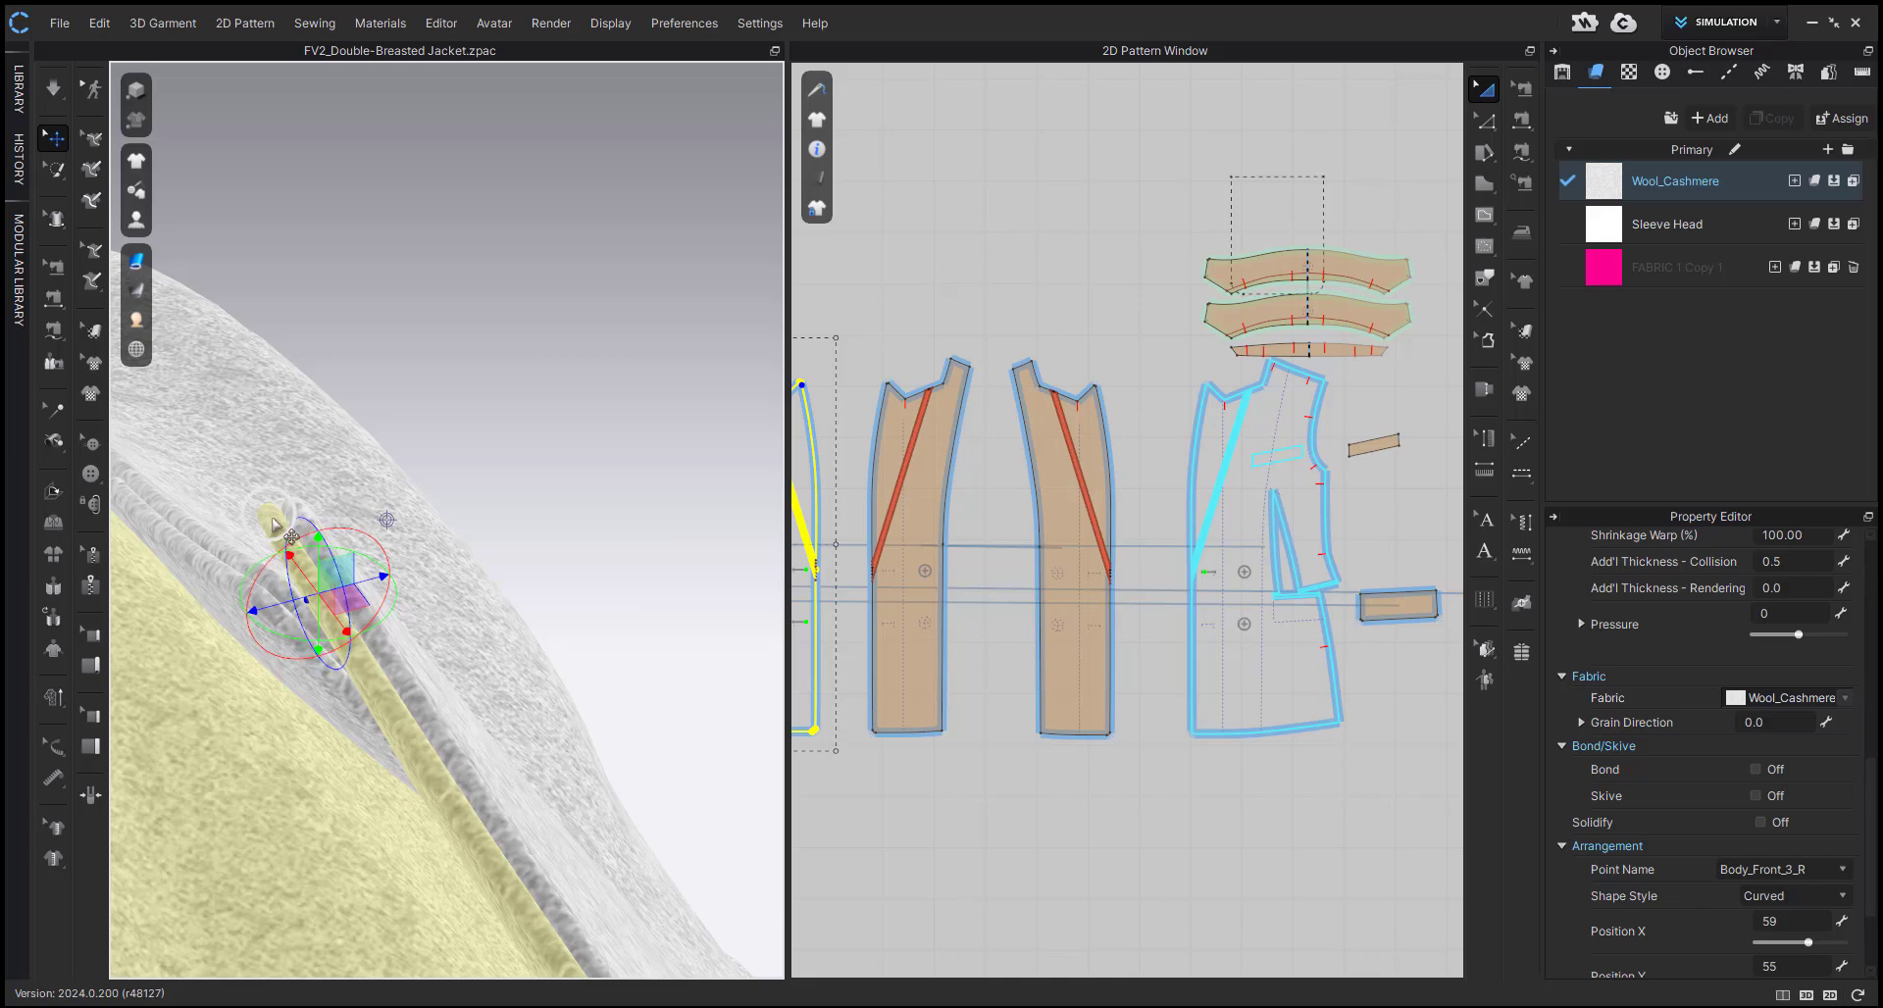
pyautogui.moveTo(273, 520); pyautogui.dragTo(186, 698, button='right')
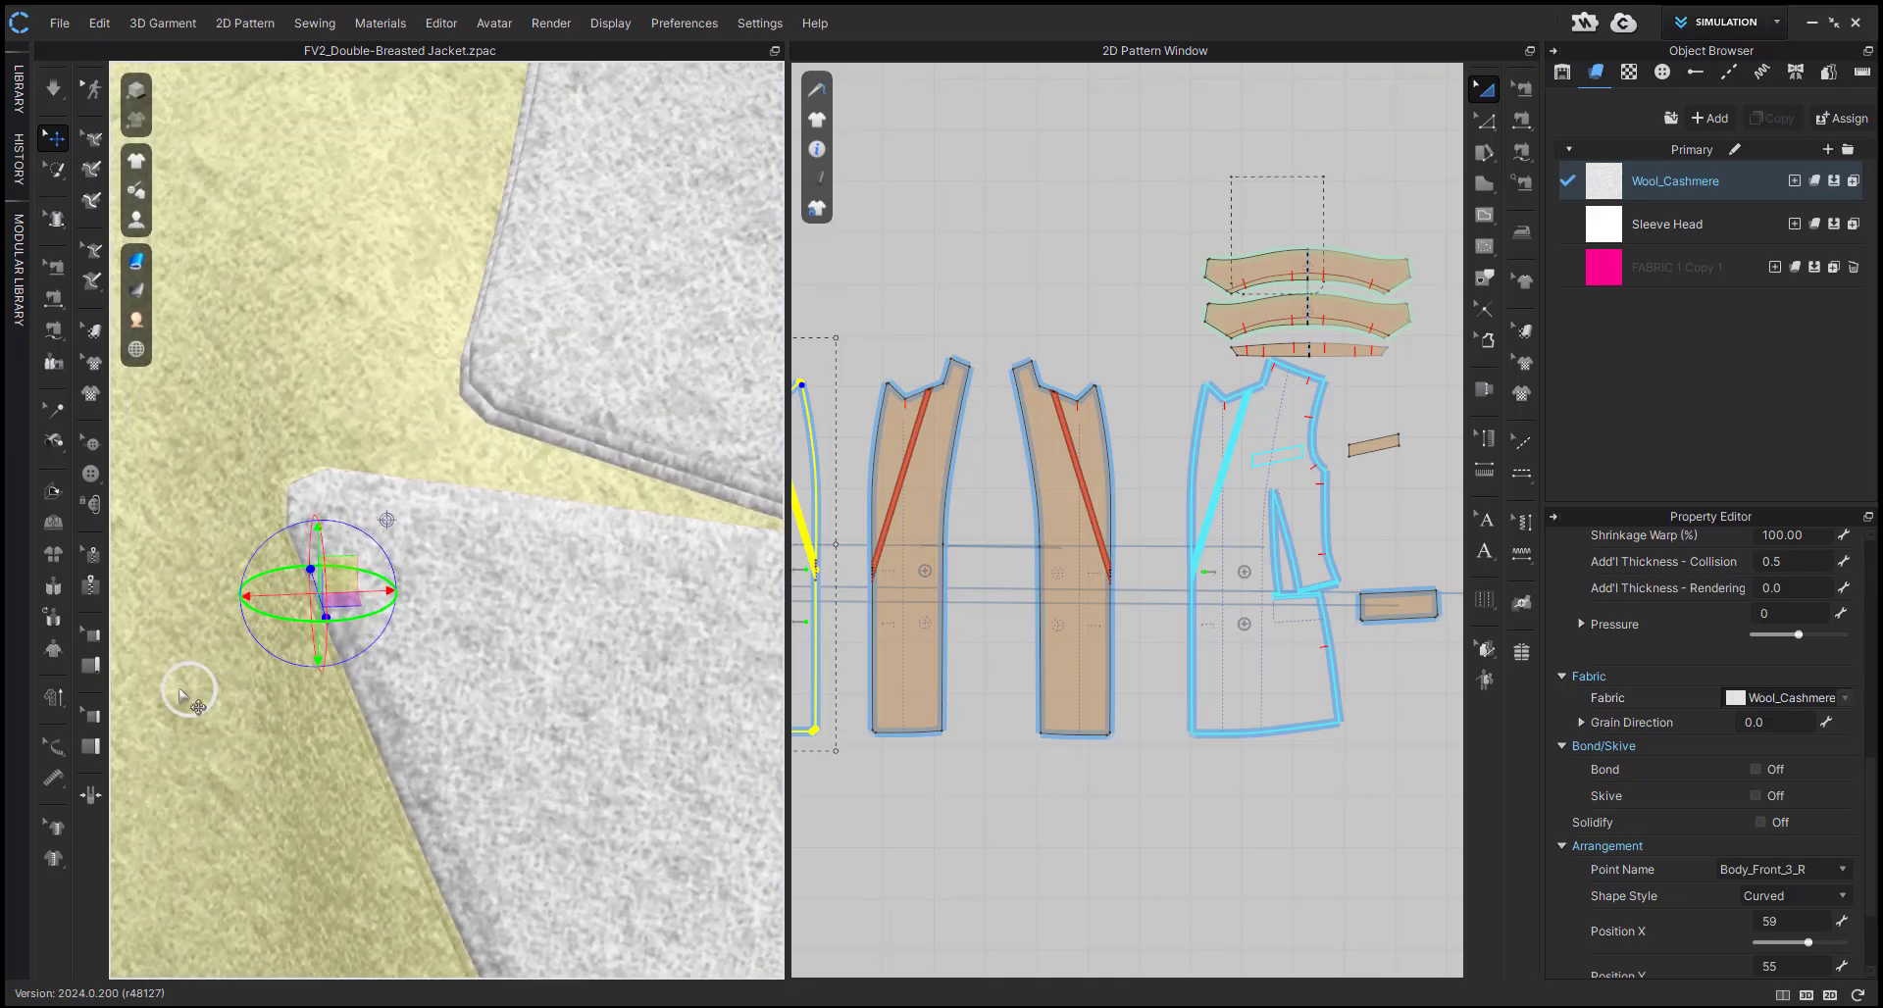
pyautogui.click(311, 488)
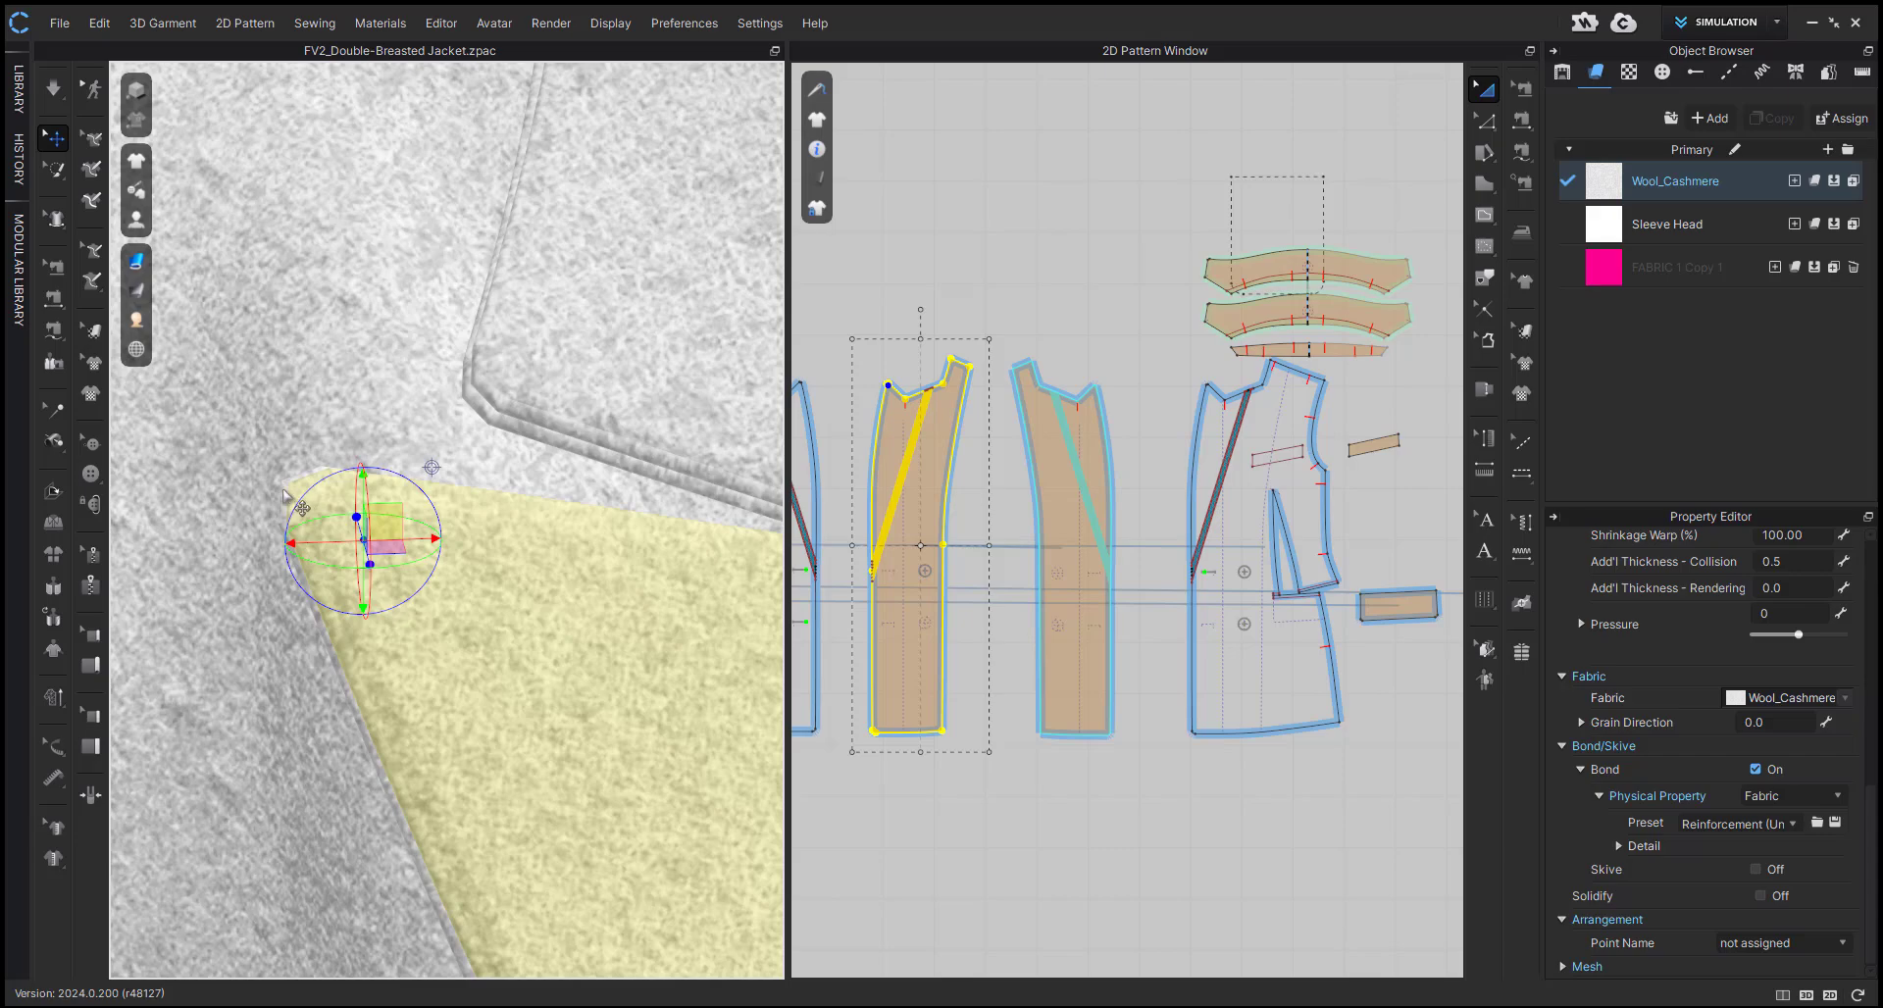
pyautogui.click(280, 494)
pyautogui.moveTo(284, 494); pyautogui.dragTo(474, 420, button='right')
pyautogui.click(465, 445)
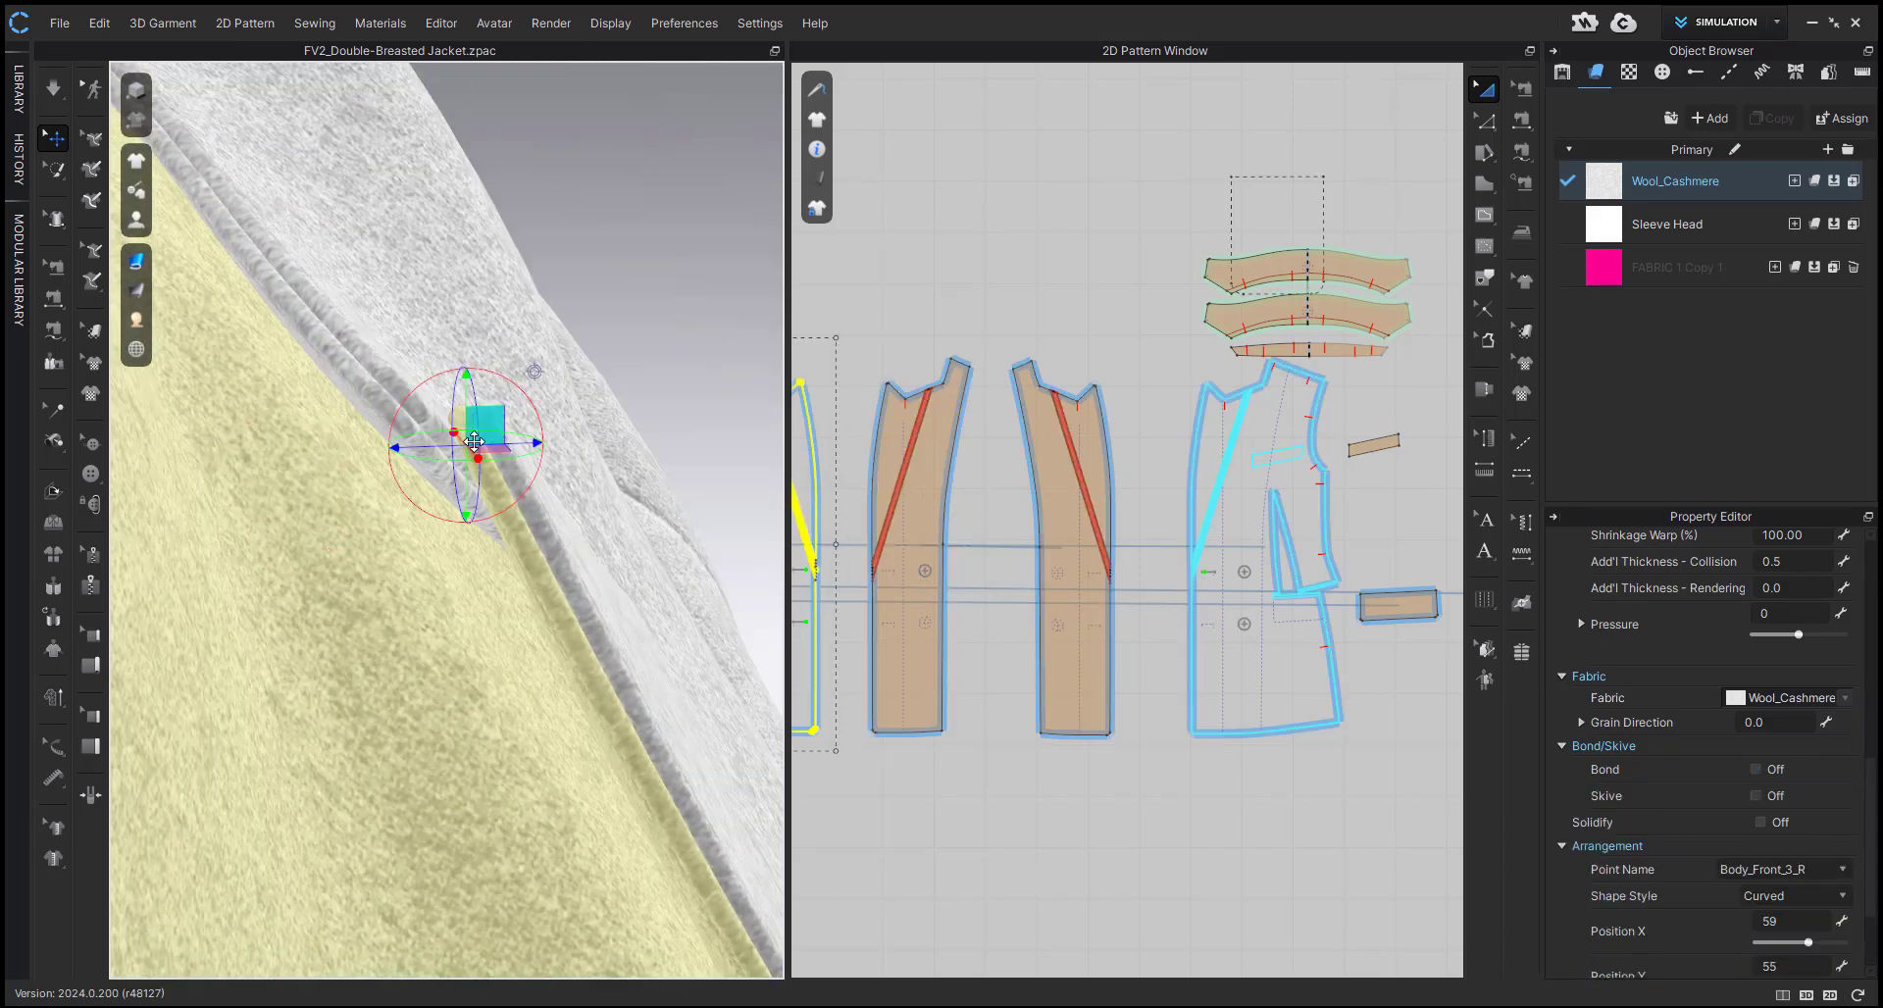
pyautogui.moveTo(573, 527); pyautogui.dragTo(392, 600, button='right')
pyautogui.moveTo(393, 600); pyautogui.dragTo(659, 536, button='middle')
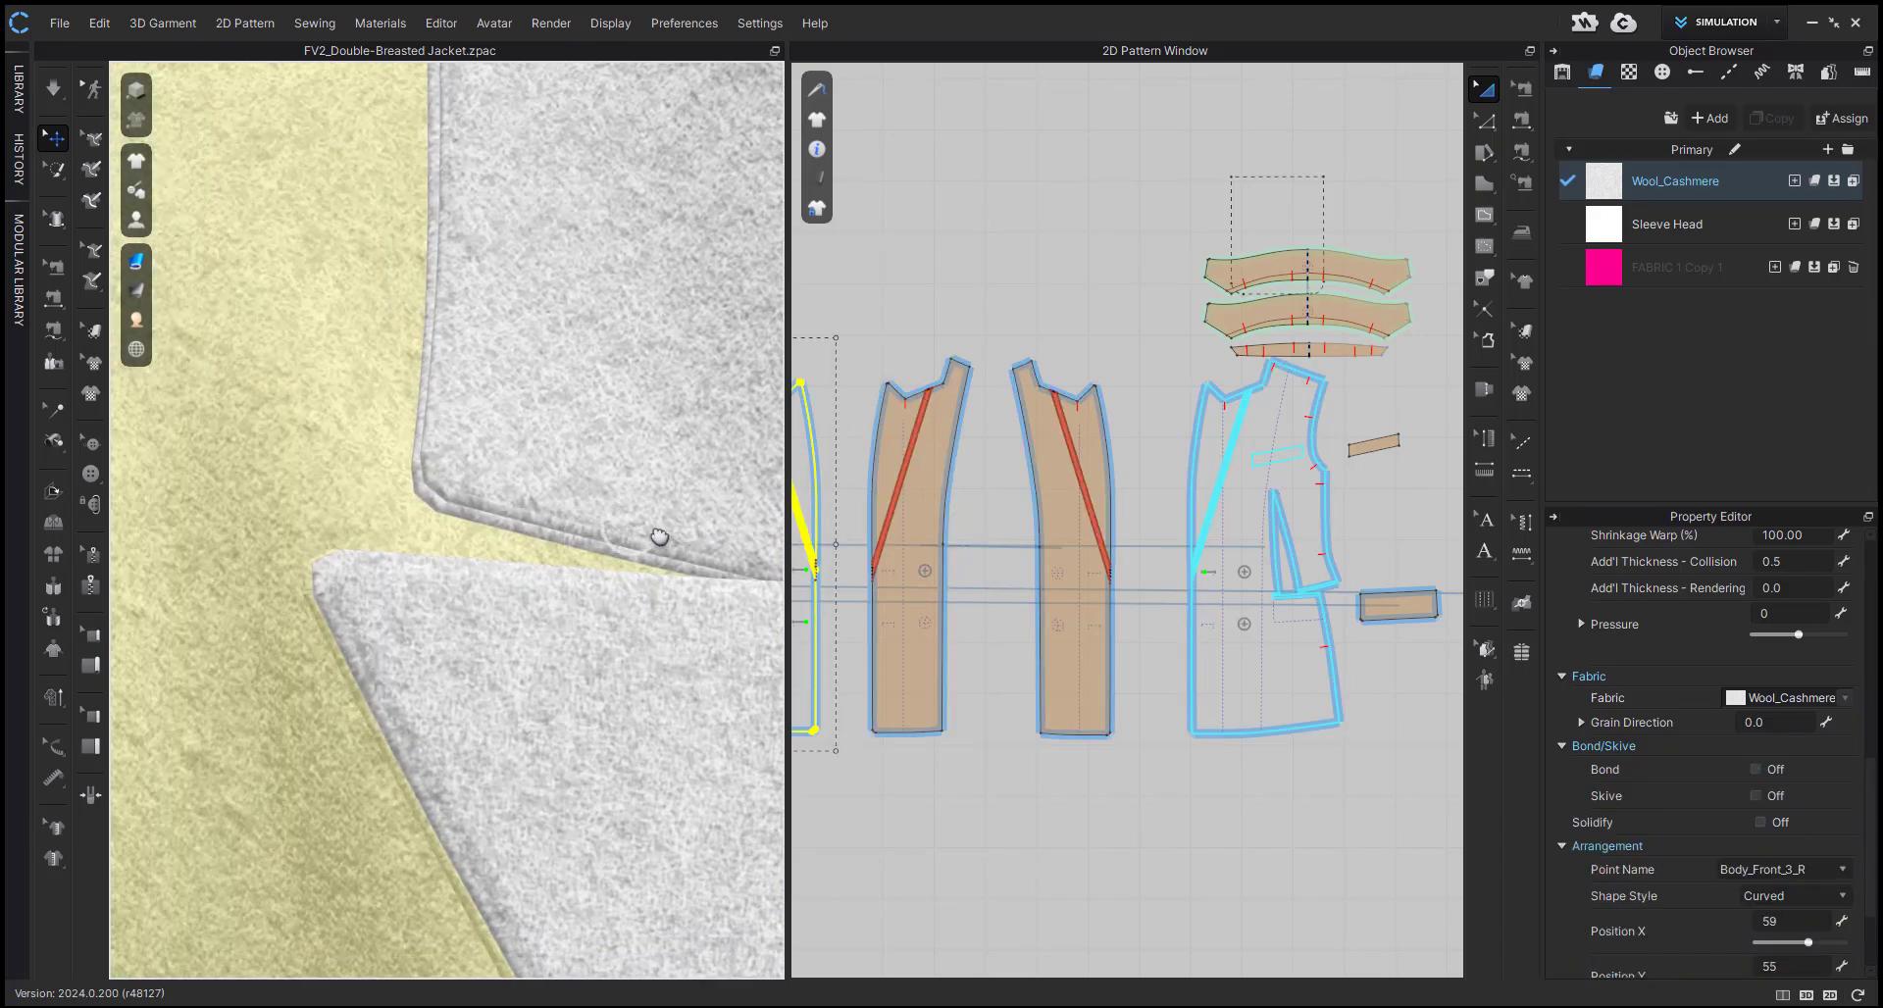
pyautogui.click(357, 609)
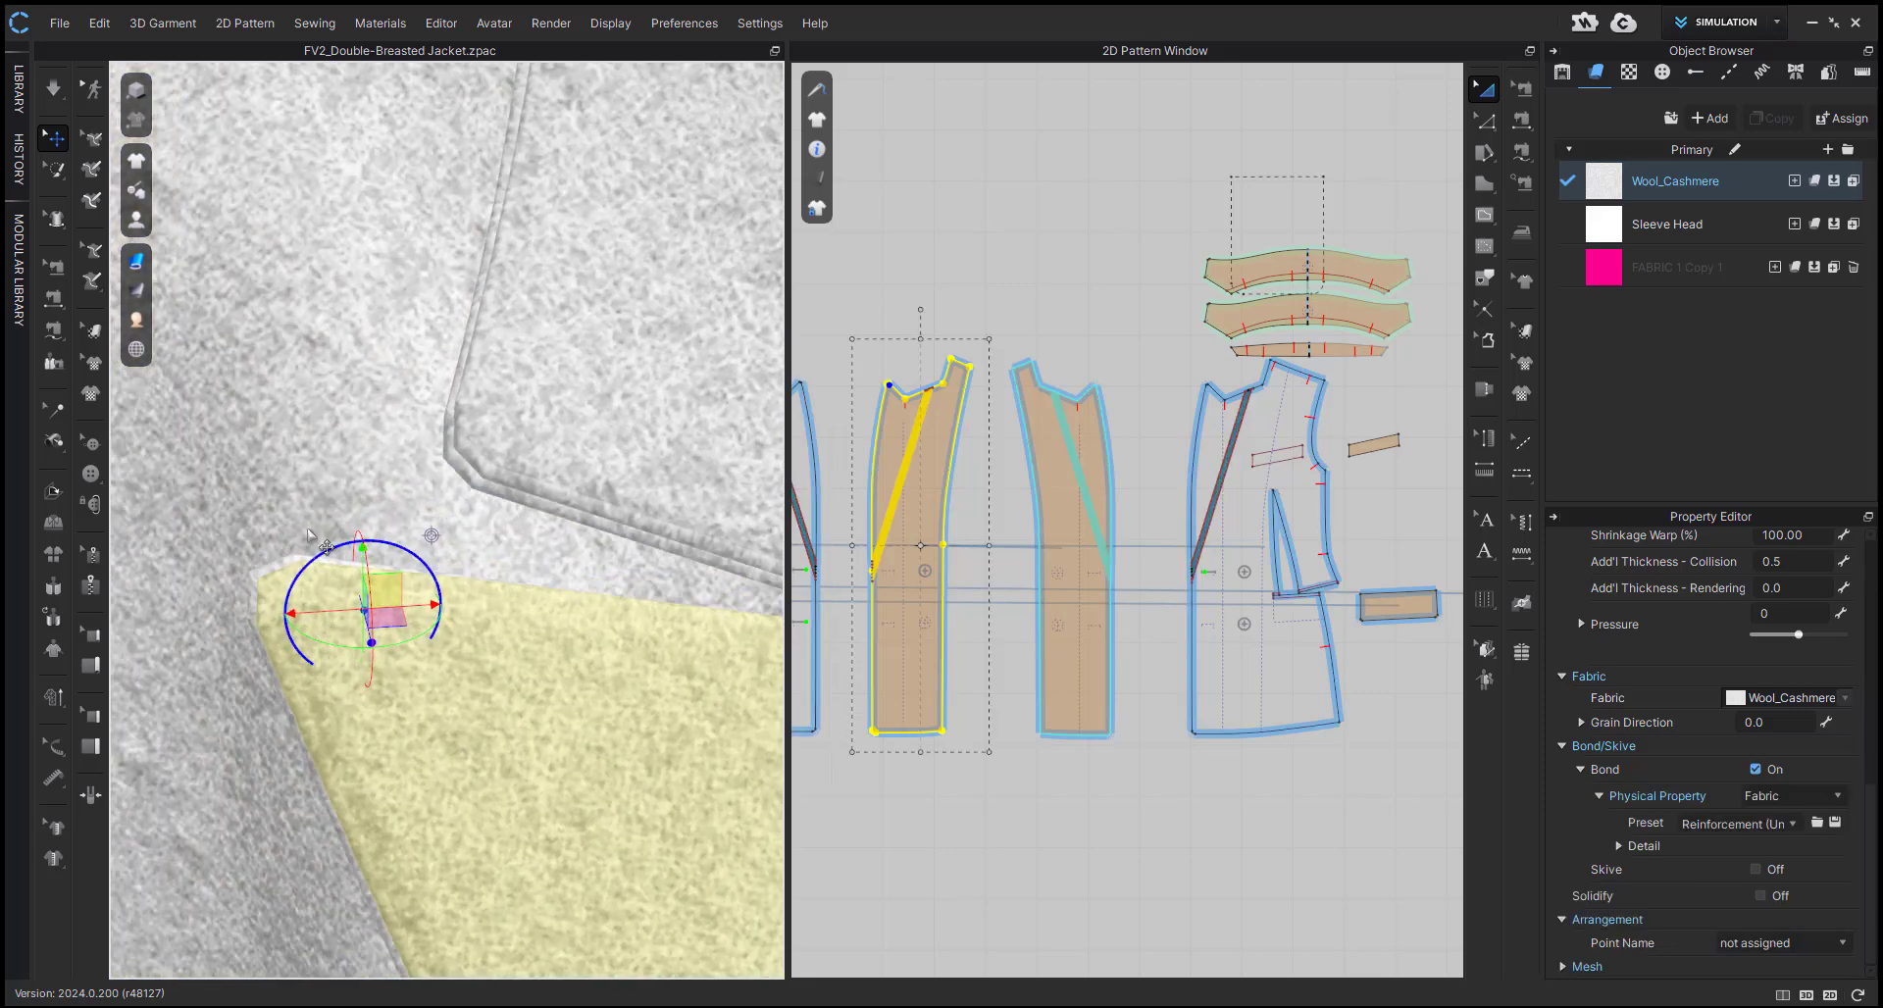
pyautogui.moveTo(388, 632); pyautogui.dragTo(388, 588, button='right')
pyautogui.click(845, 417)
pyautogui.scroll(5, 879, 414)
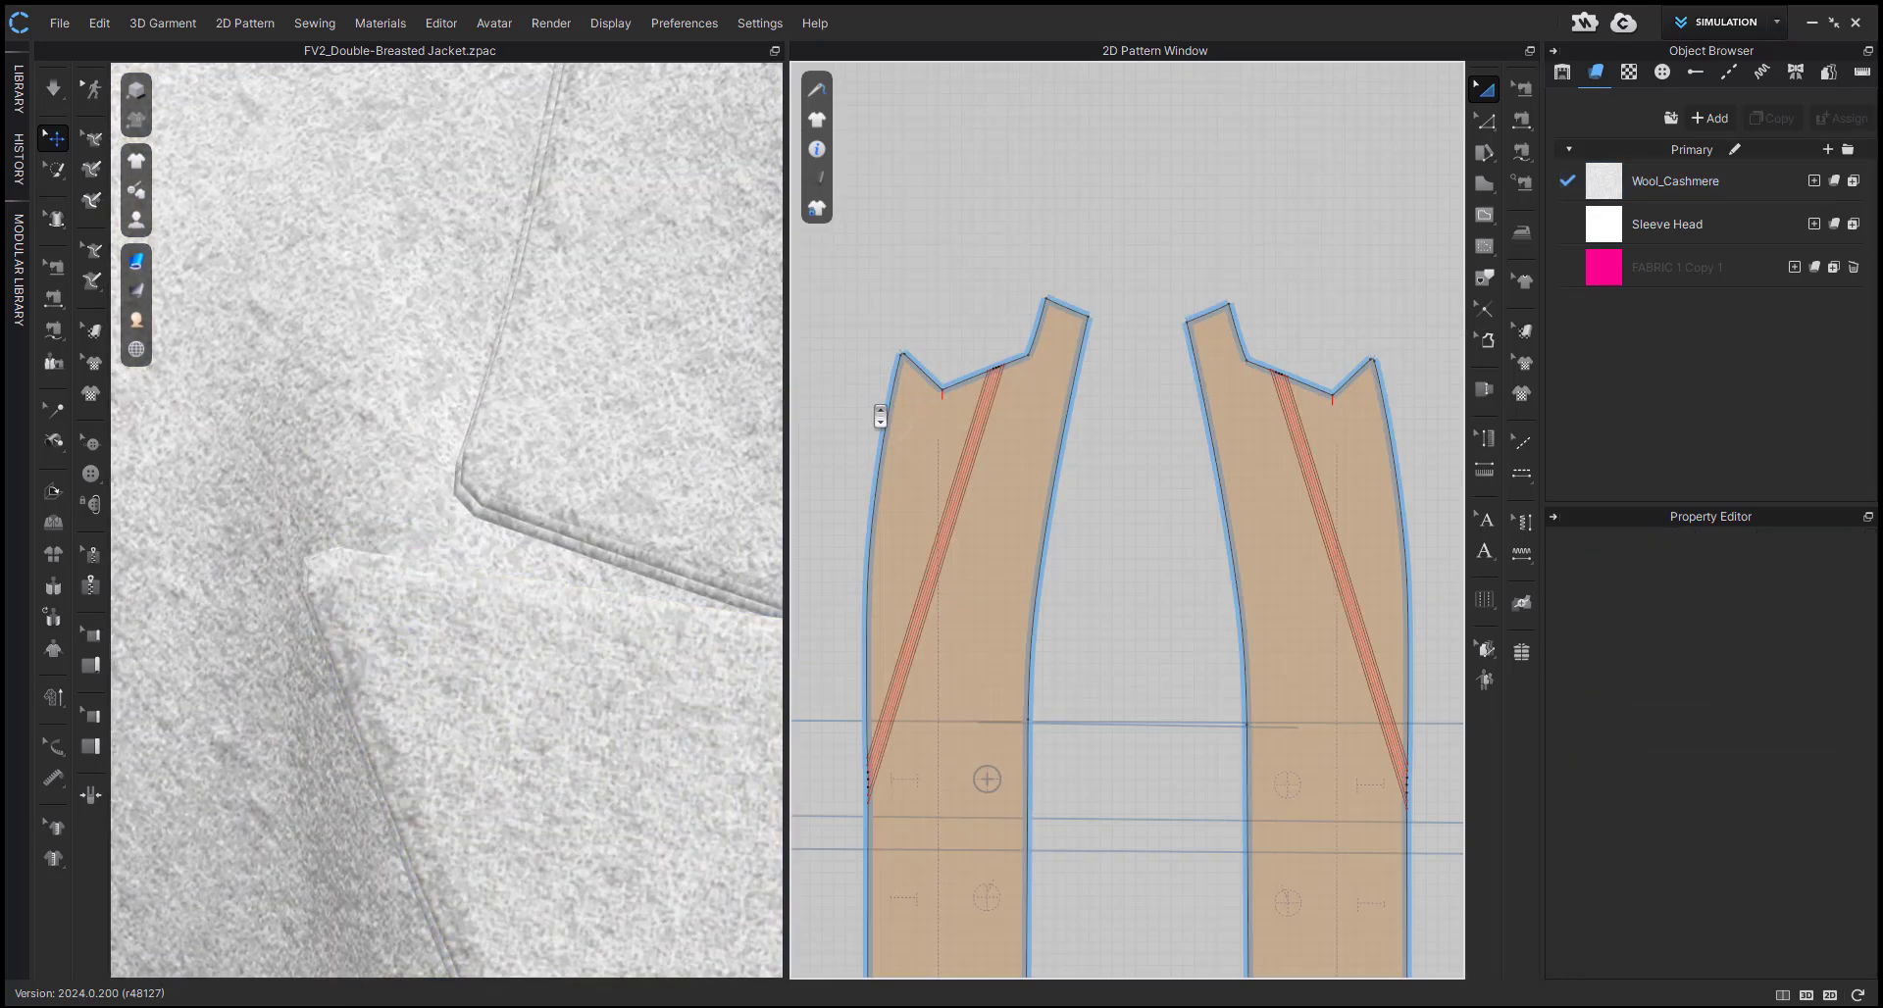
pyautogui.scroll(8, 879, 417)
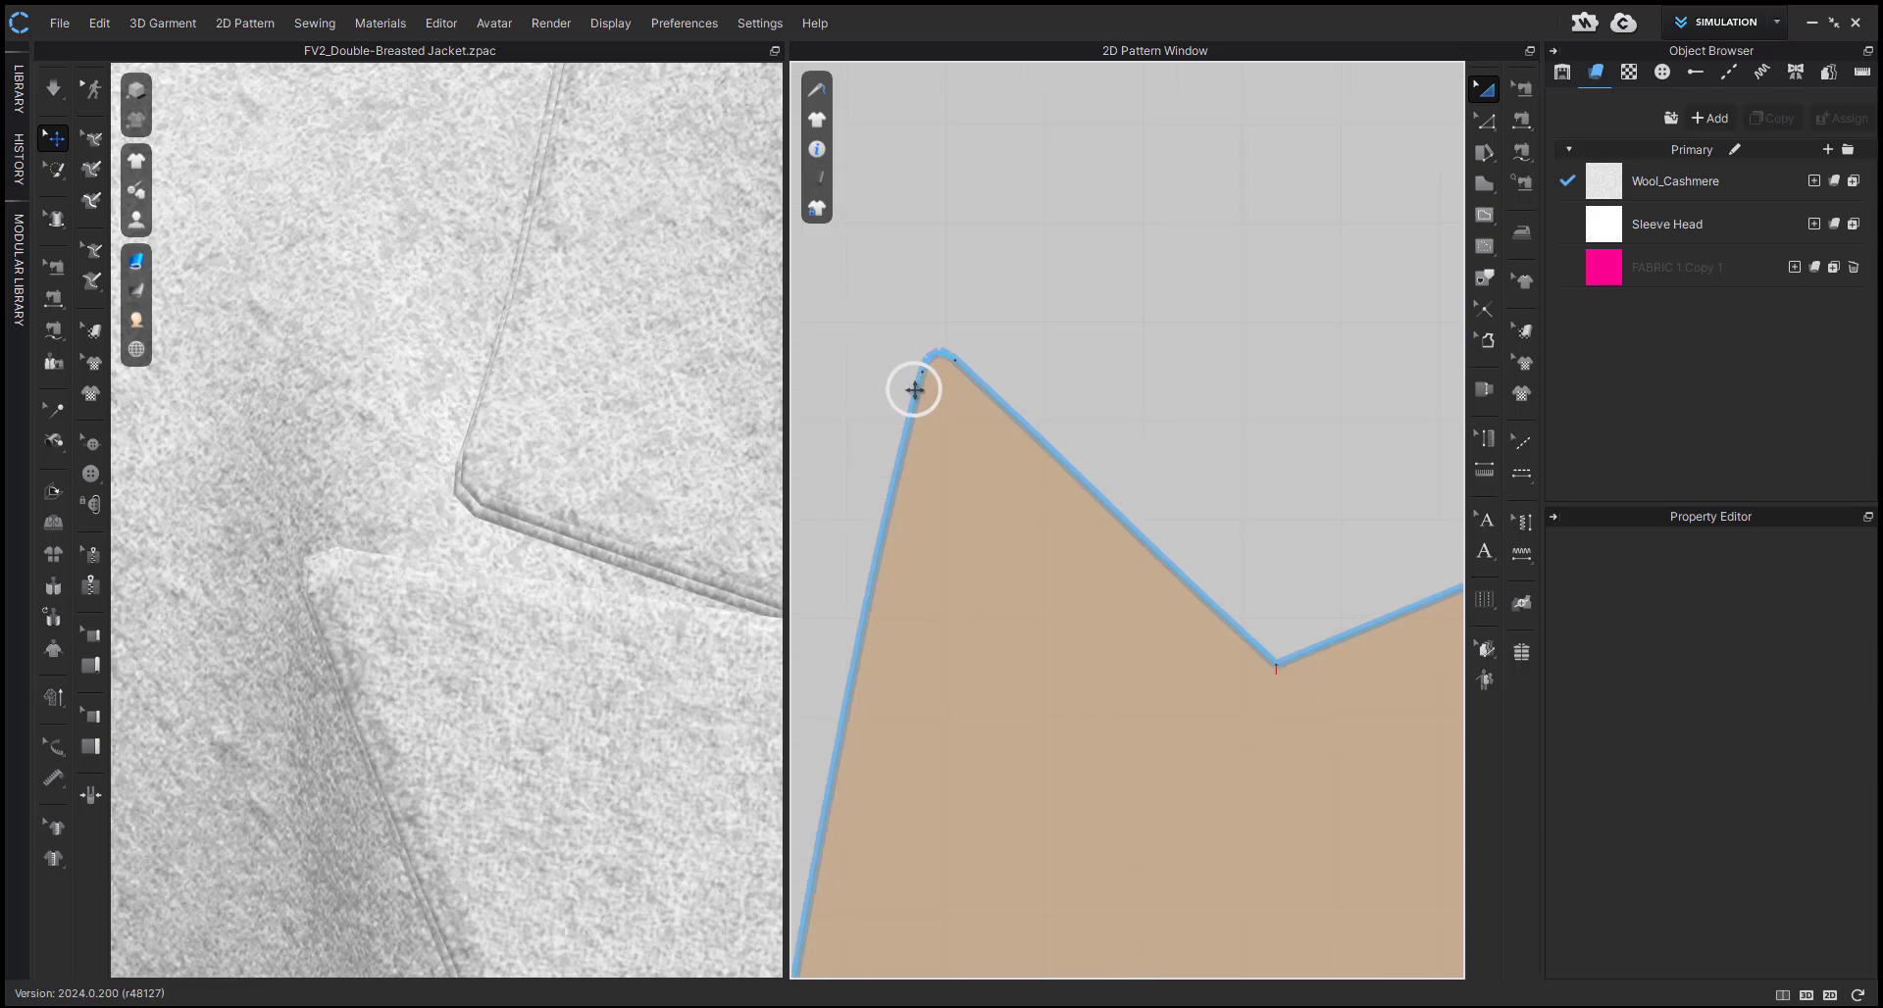
pyautogui.click(305, 555)
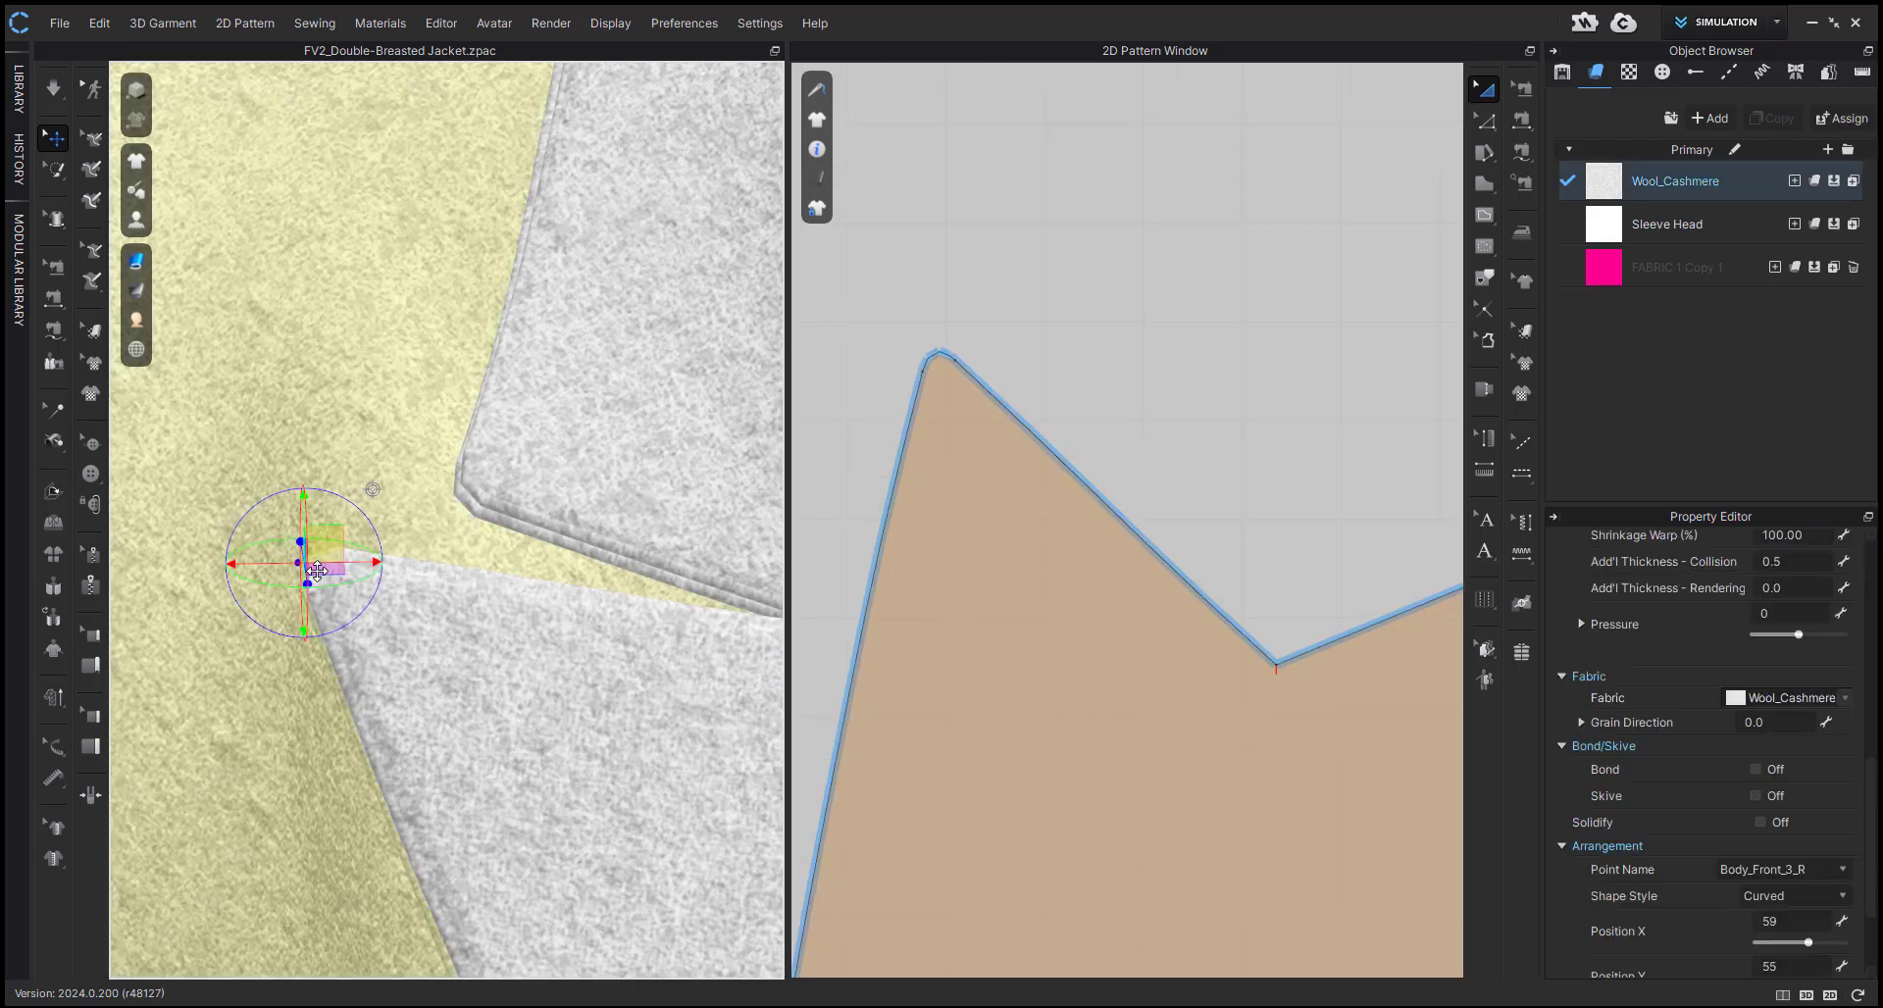
pyautogui.click(1521, 233)
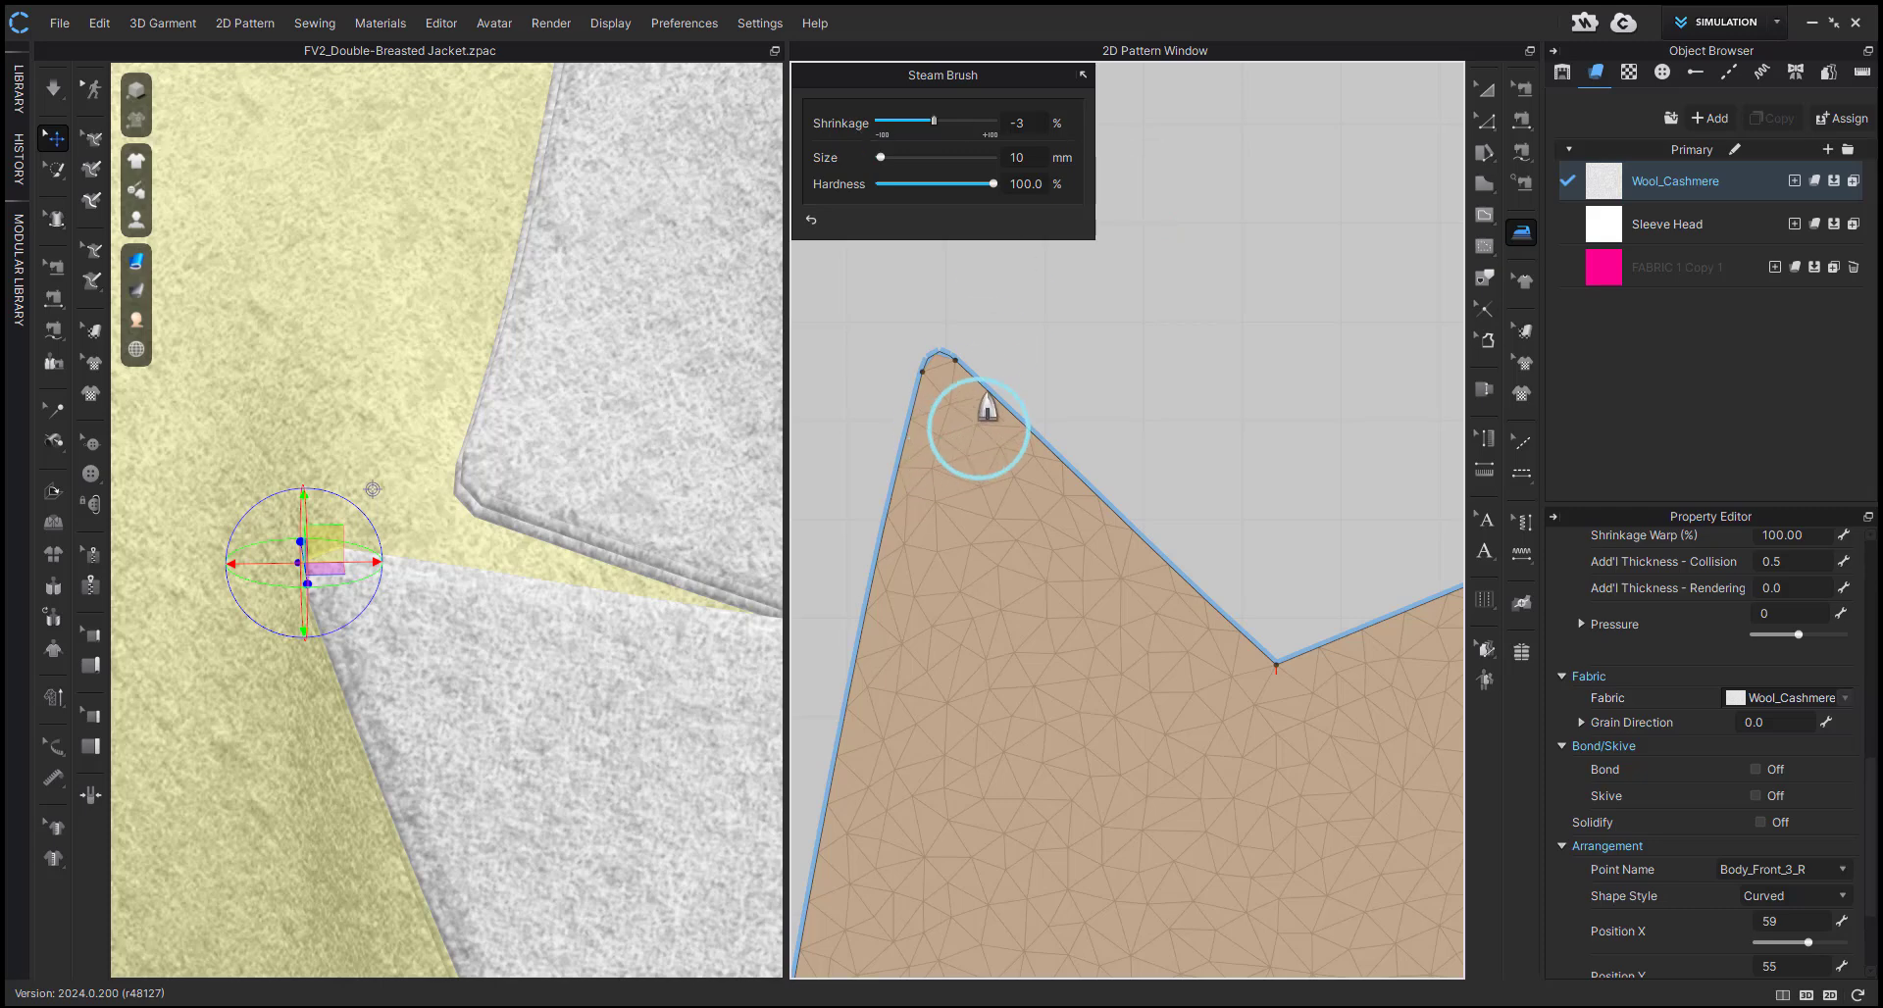
pyautogui.press('z')
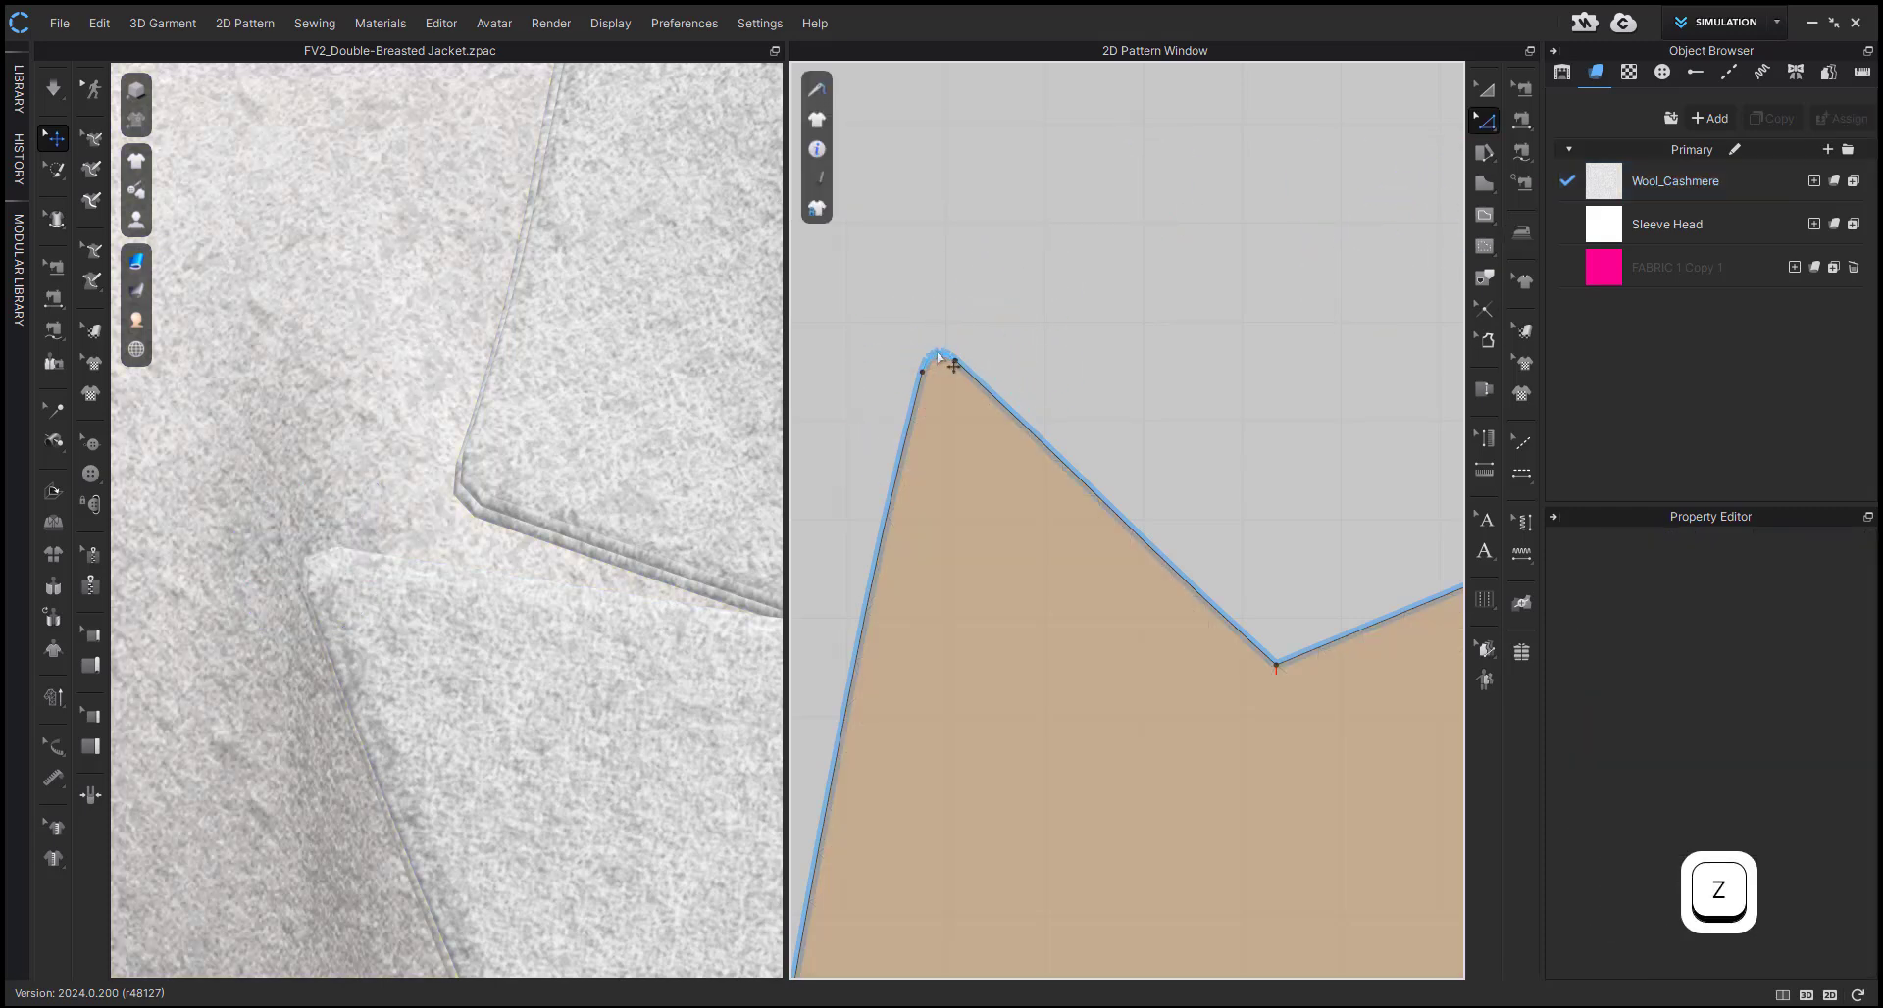
pyautogui.moveTo(938, 355); pyautogui.dragTo(942, 371)
pyautogui.hotkey('ctrl', 'z')
pyautogui.moveTo(881, 303); pyautogui.dragTo(962, 370)
pyautogui.keyDown('ctrl'); pyautogui.scroll(-5, 979, 477); pyautogui.keyUp('ctrl')
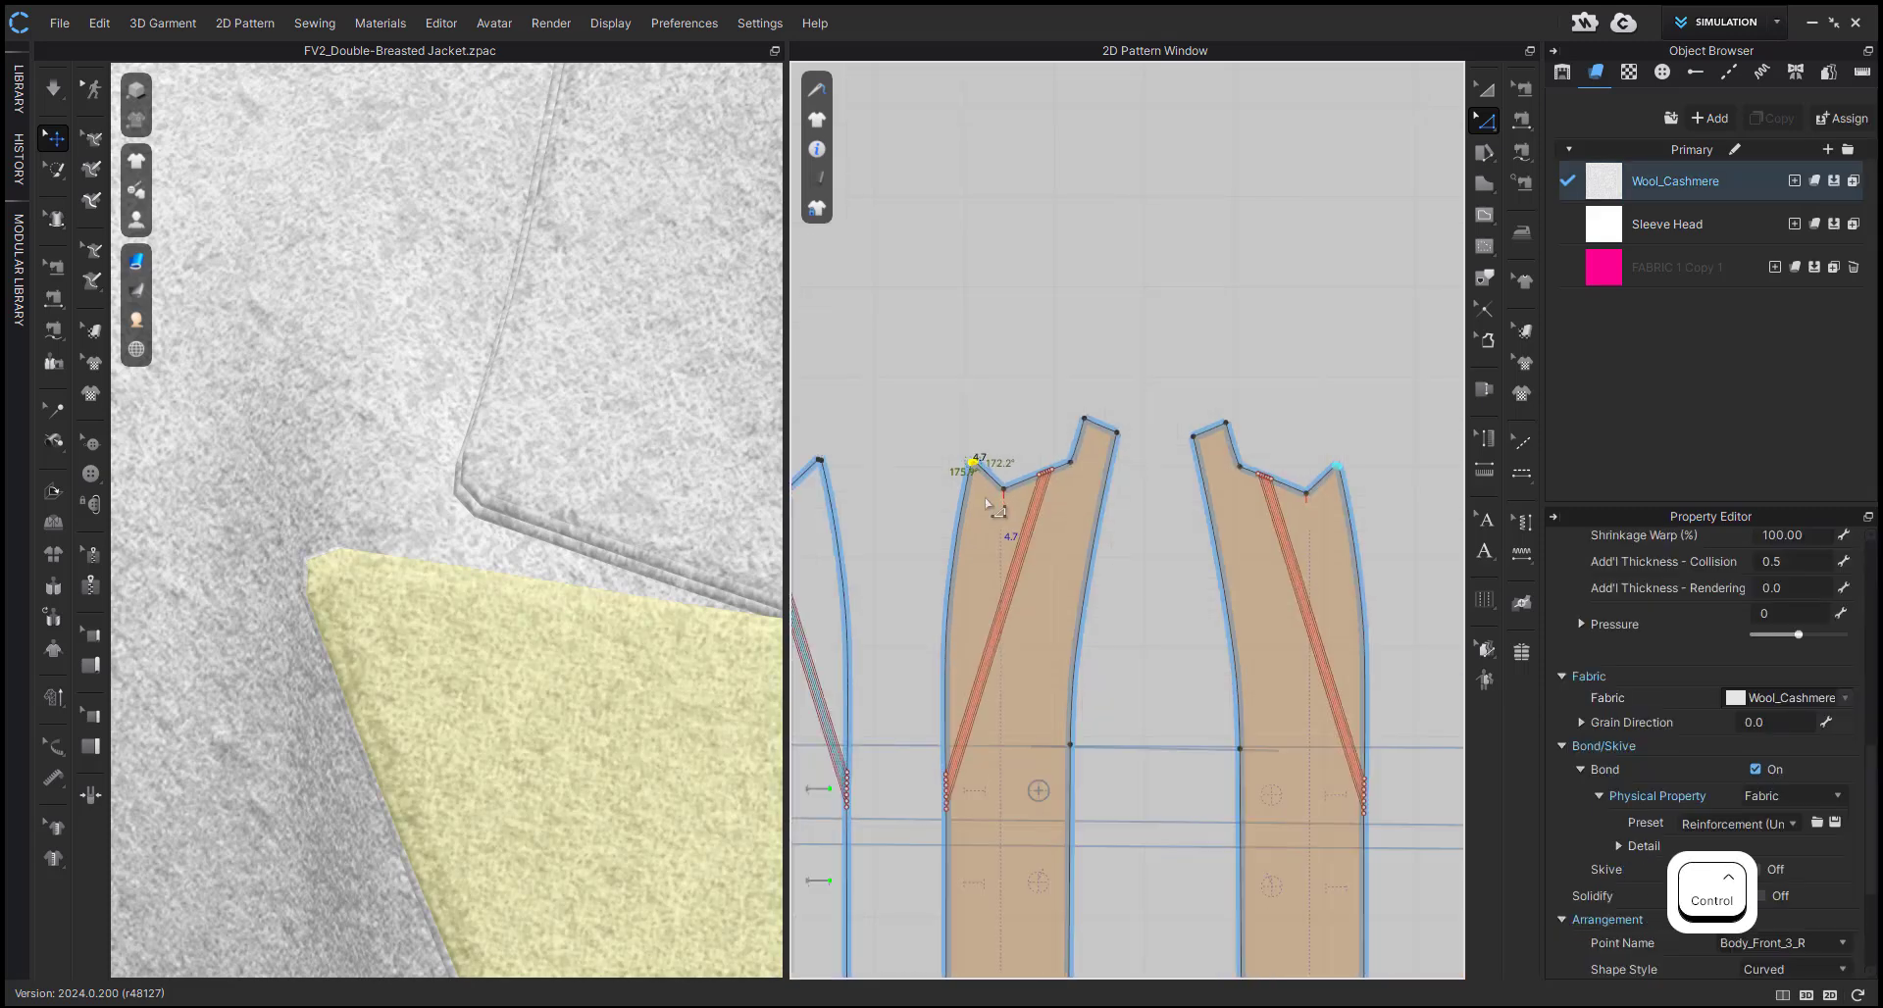
# - Select the rounded lapel tip of the front panel pattern and move it inward by about 2.5 mm
pyautogui.scroll(-5, 1215, 580)
pyautogui.moveTo(1261, 549); pyautogui.dragTo(1030, 527, button='middle')
pyautogui.scroll(9, 1059, 524)
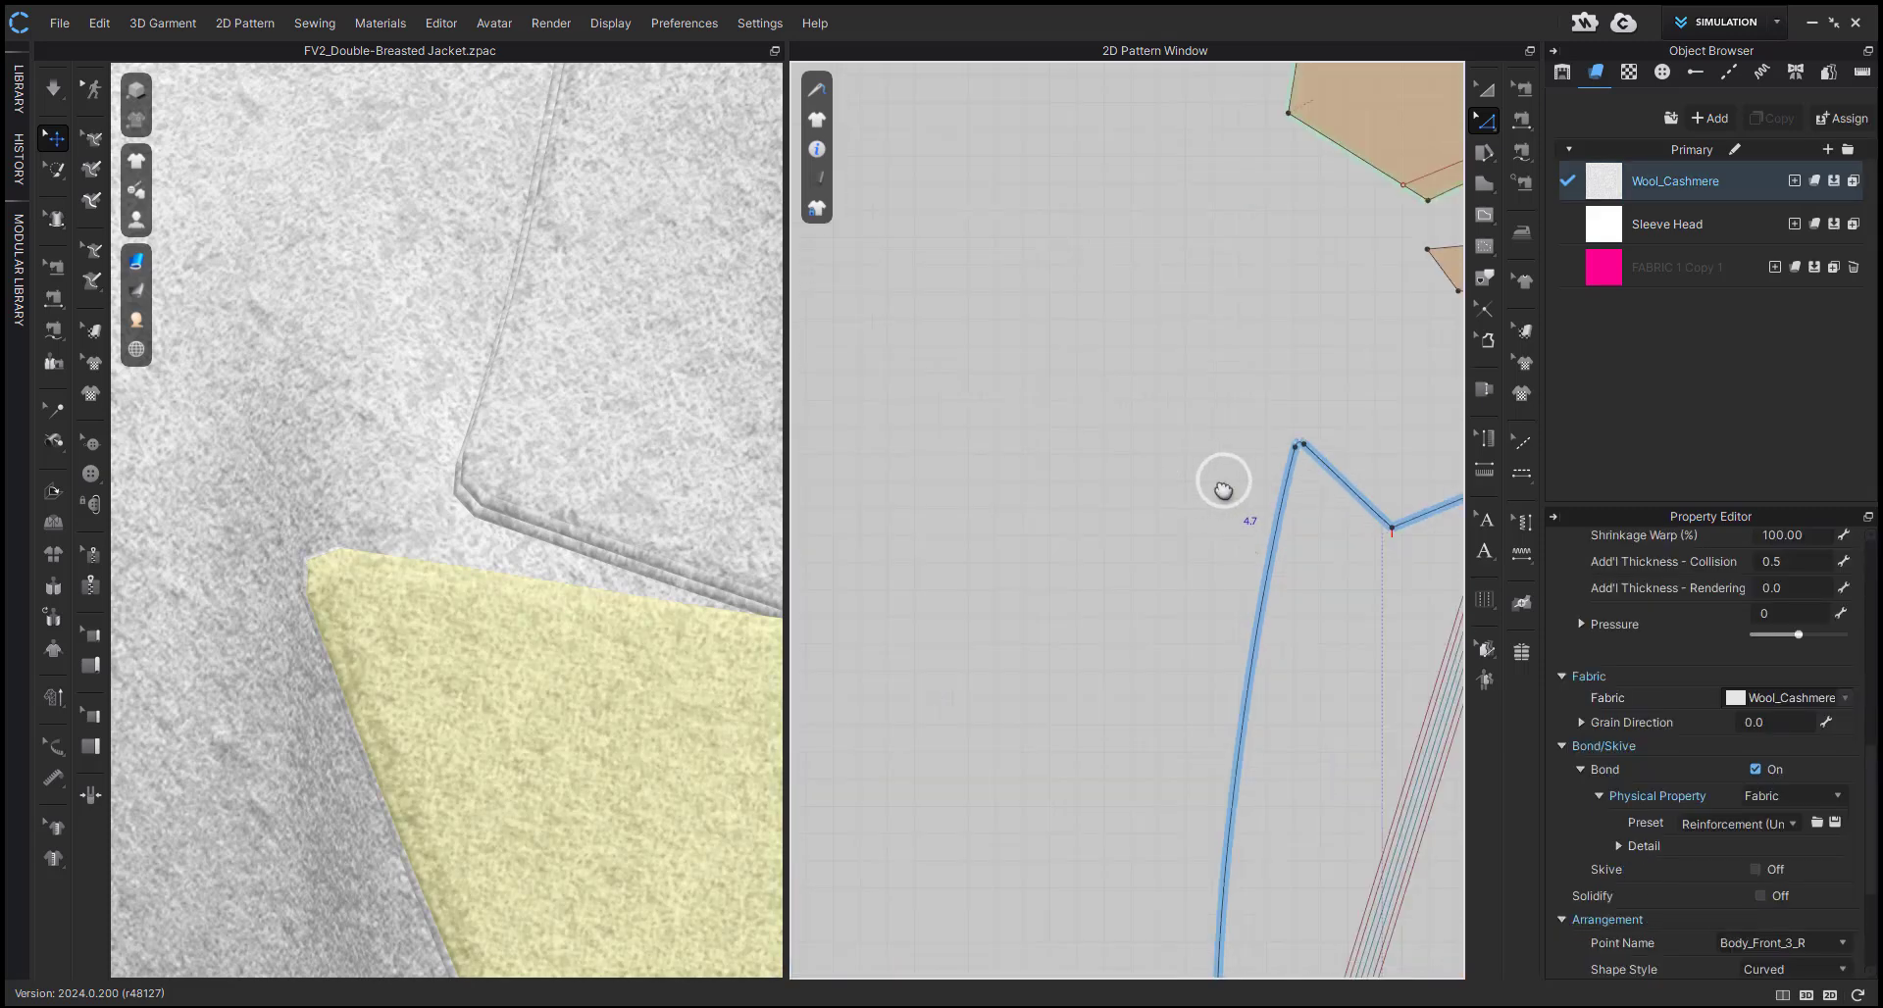
pyautogui.moveTo(1223, 476); pyautogui.dragTo(998, 498, button='middle')
pyautogui.click(1084, 461)
pyautogui.scroll(4, 1084, 465)
pyautogui.moveTo(987, 420); pyautogui.dragTo(1098, 519)
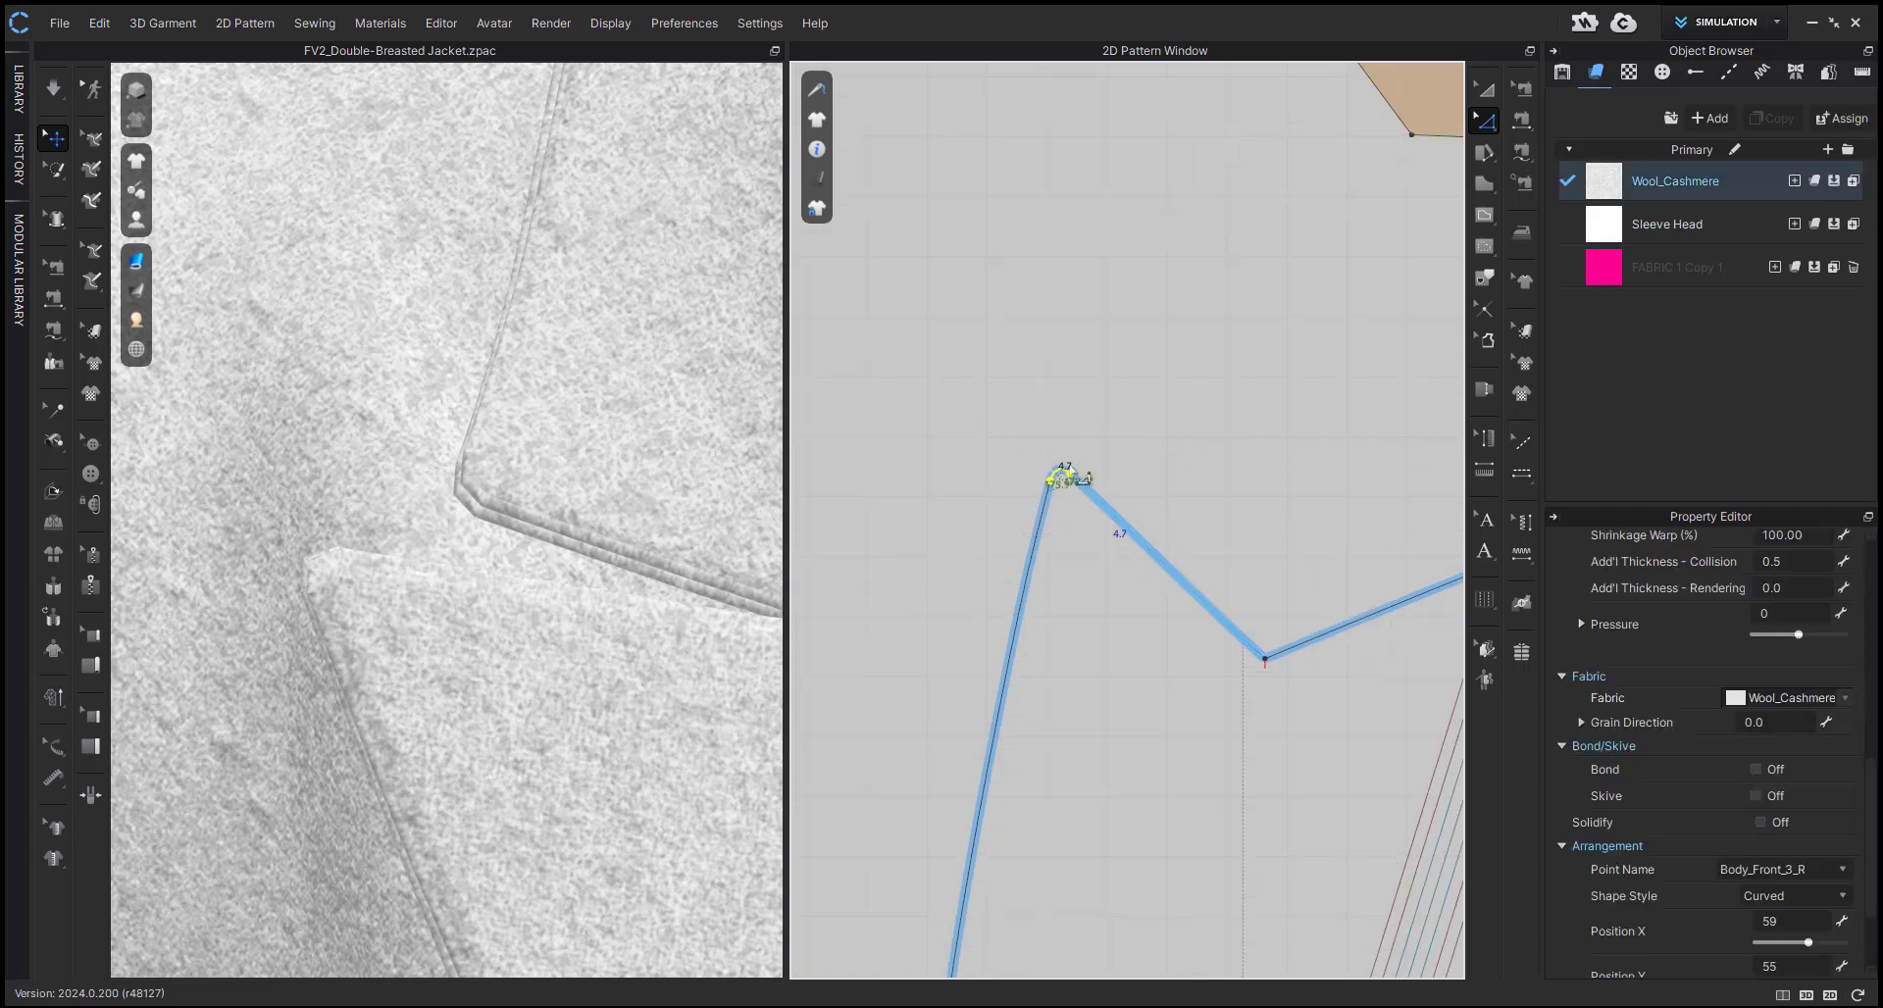
pyautogui.scroll(2, 1066, 480)
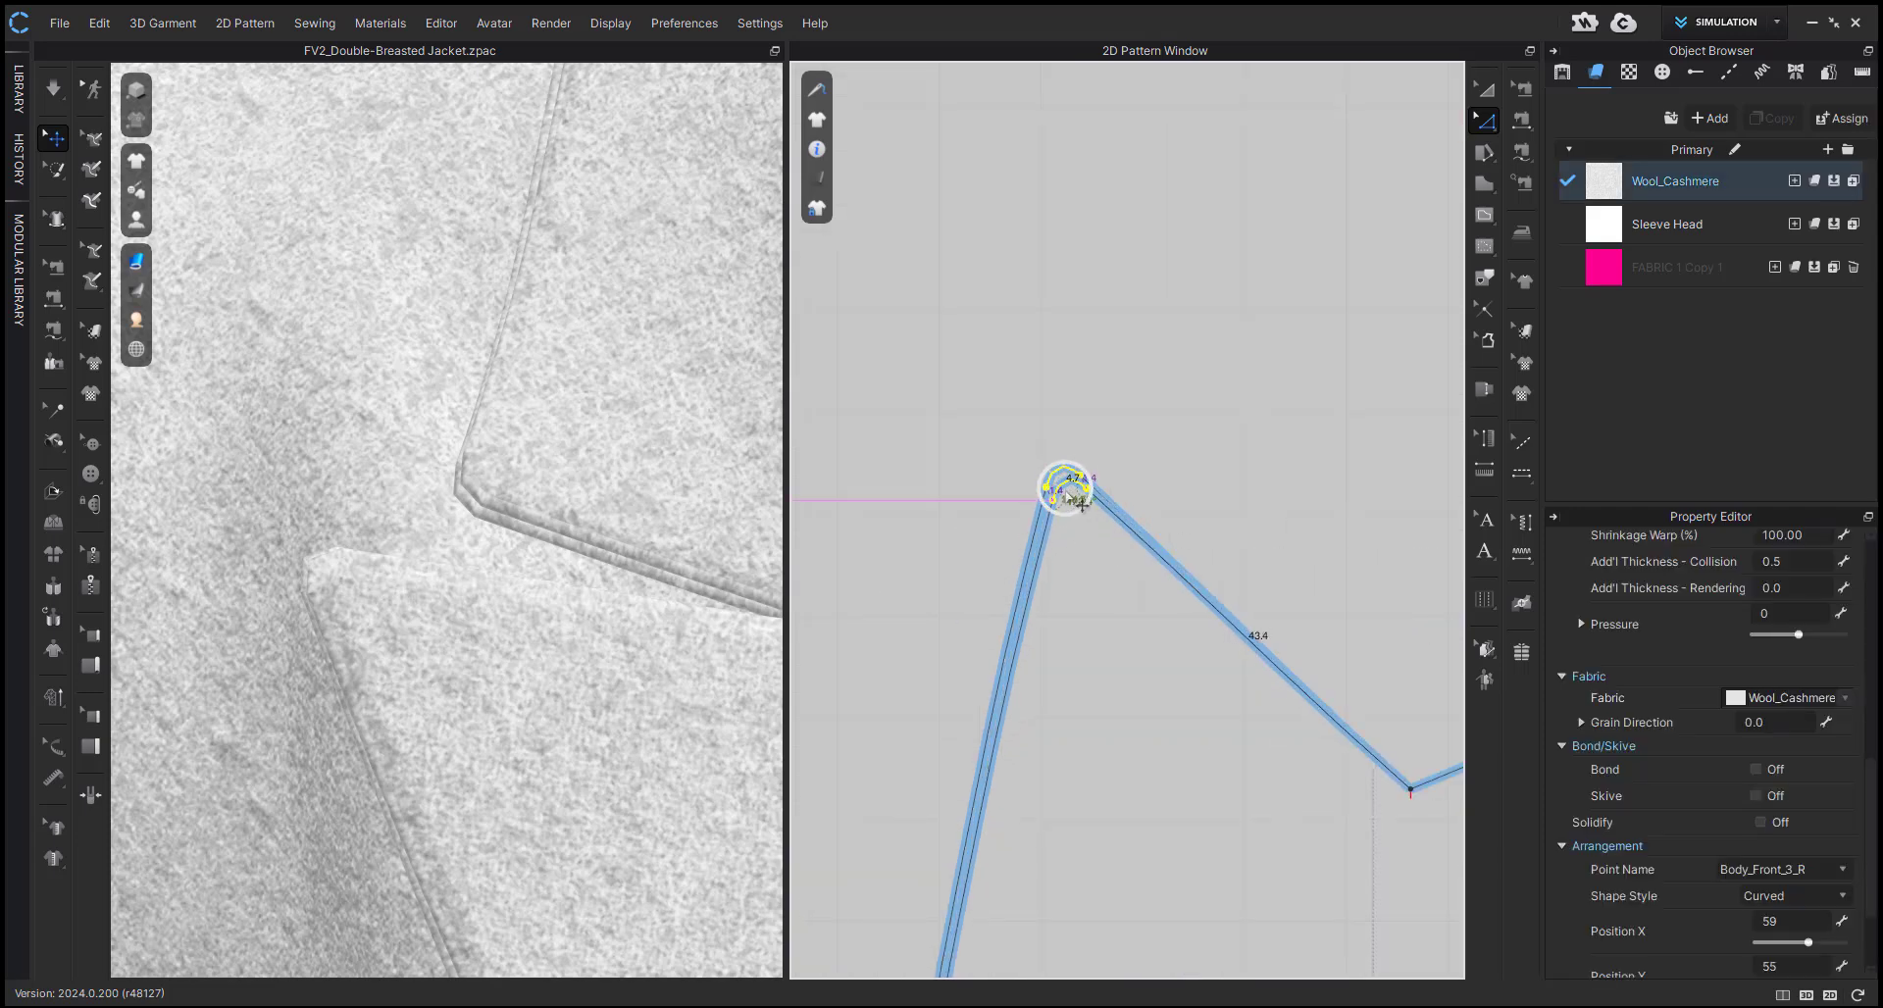
pyautogui.scroll(2, 1064, 485)
pyautogui.moveTo(1073, 501); pyautogui.dragTo(1073, 501)
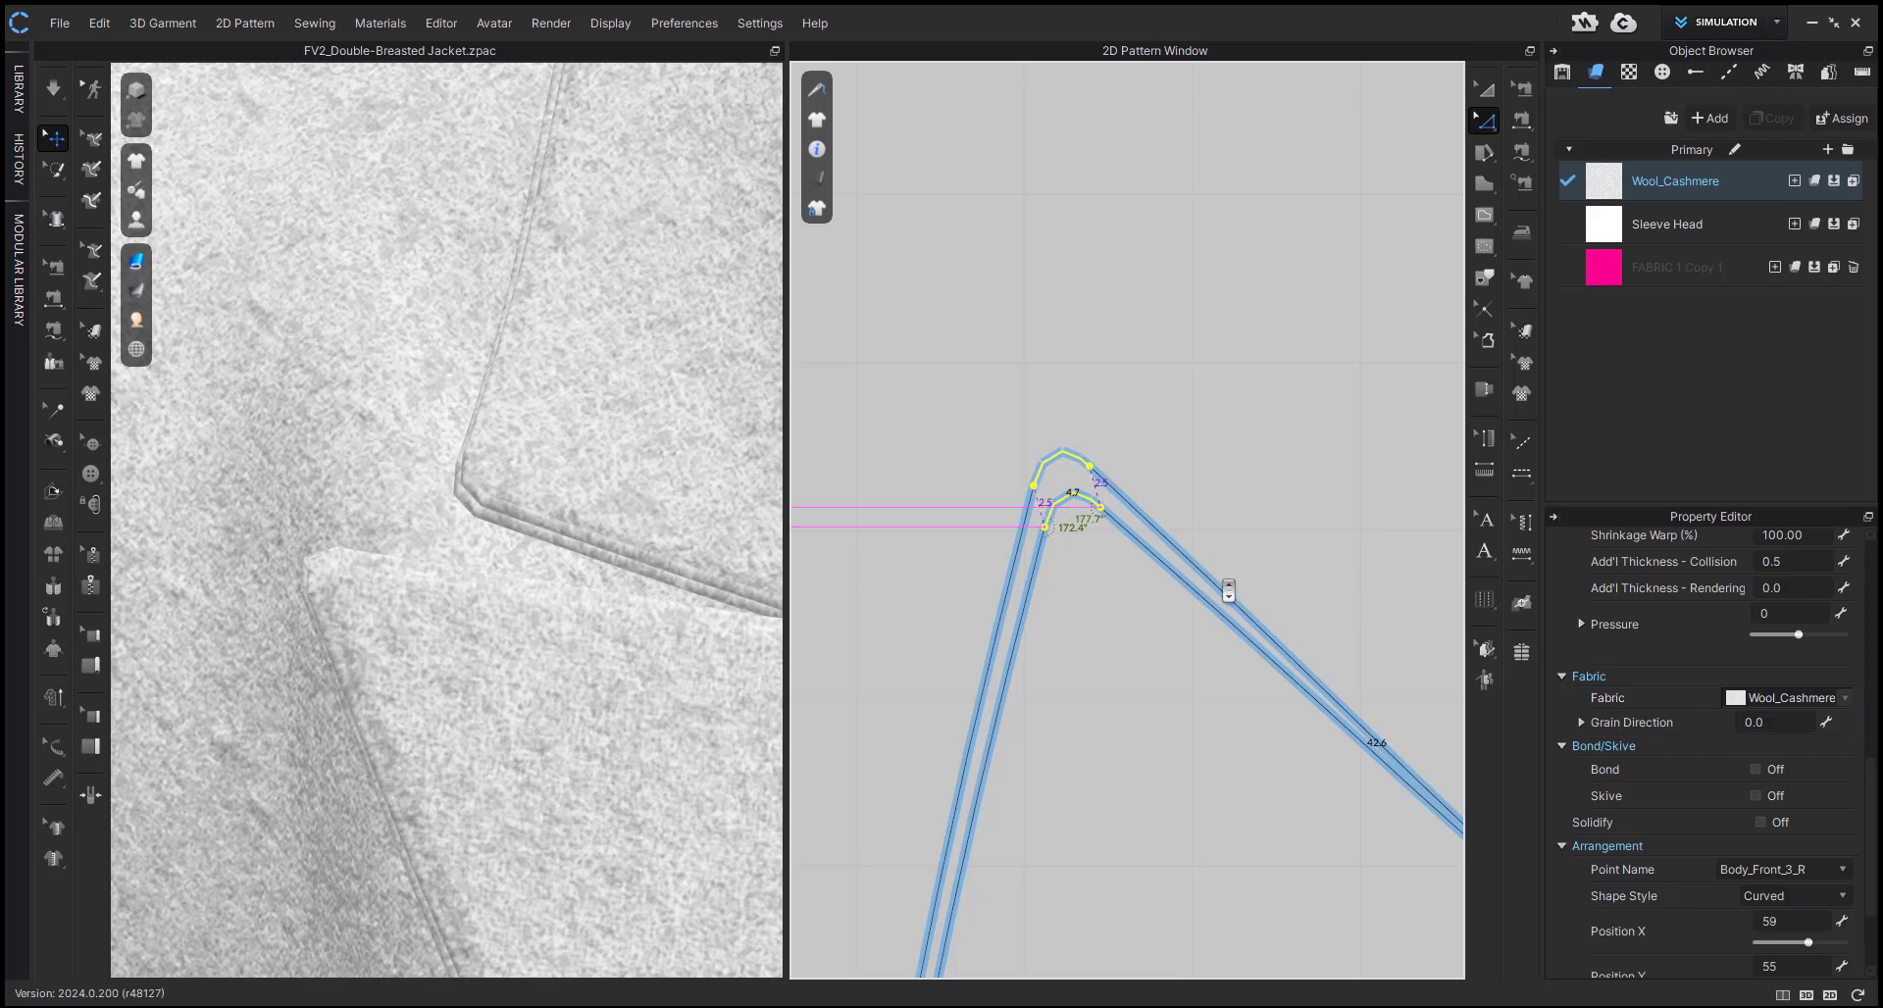
# - Simulate the jacket while tugging the front panel's lapel tip, and inspect how the facing wraps over it
pyautogui.click(436, 630)
pyautogui.moveTo(437, 631); pyautogui.dragTo(403, 575, button='right')
pyautogui.scroll(2, 403, 574)
pyautogui.moveTo(417, 564); pyautogui.dragTo(516, 510, button='middle')
pyautogui.click(427, 514)
pyautogui.press('c')
pyautogui.press('space')
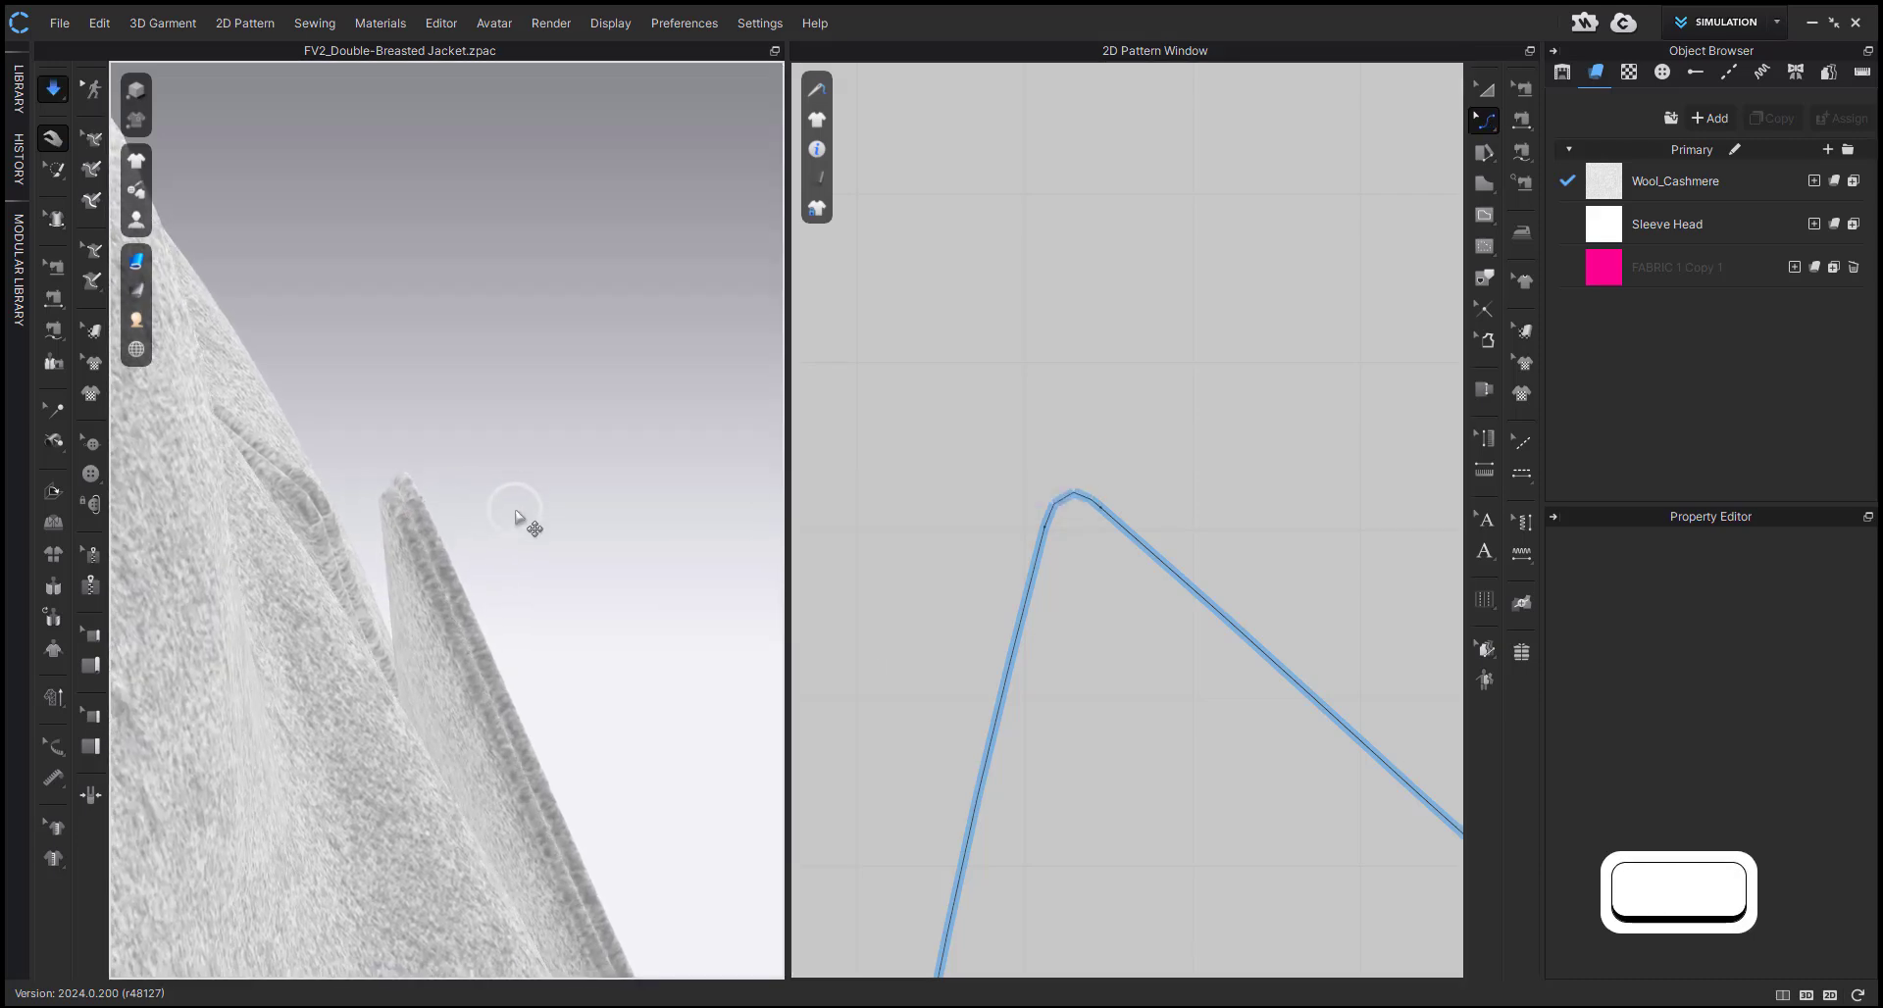
pyautogui.moveTo(395, 501); pyautogui.dragTo(408, 571)
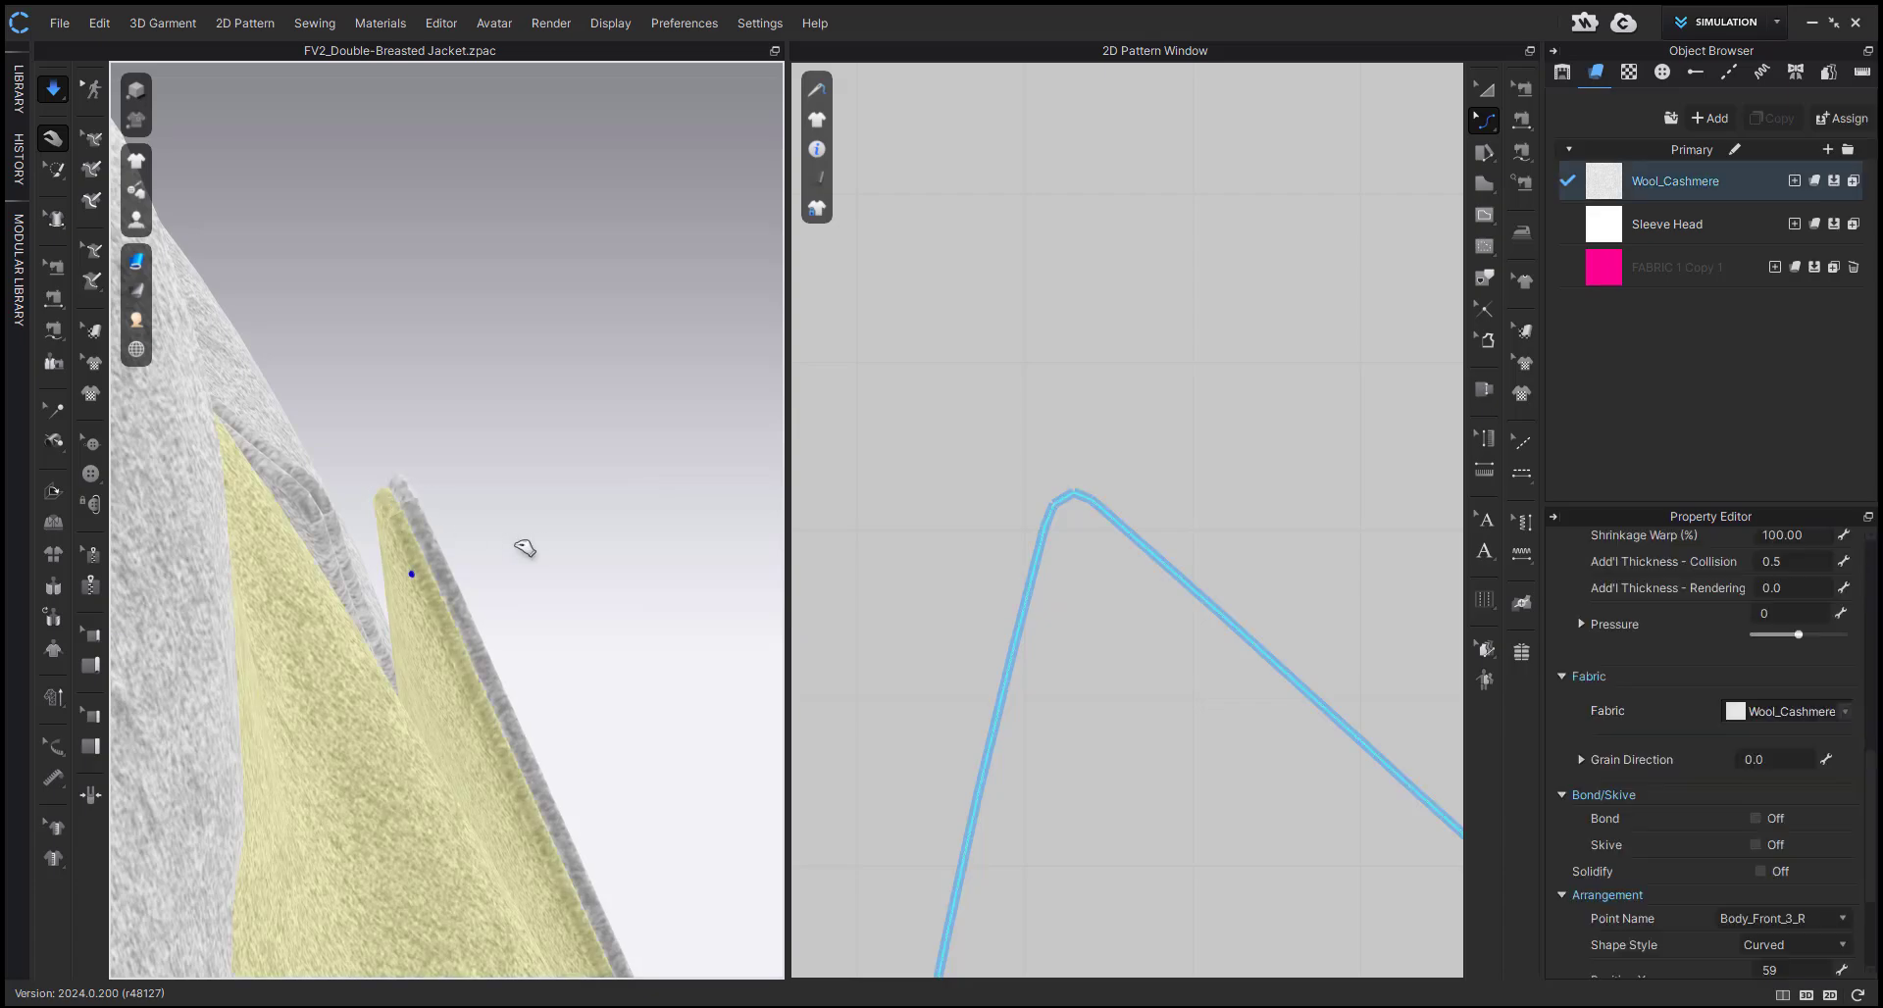
pyautogui.press('space')
pyautogui.moveTo(559, 545); pyautogui.dragTo(327, 661, button='right')
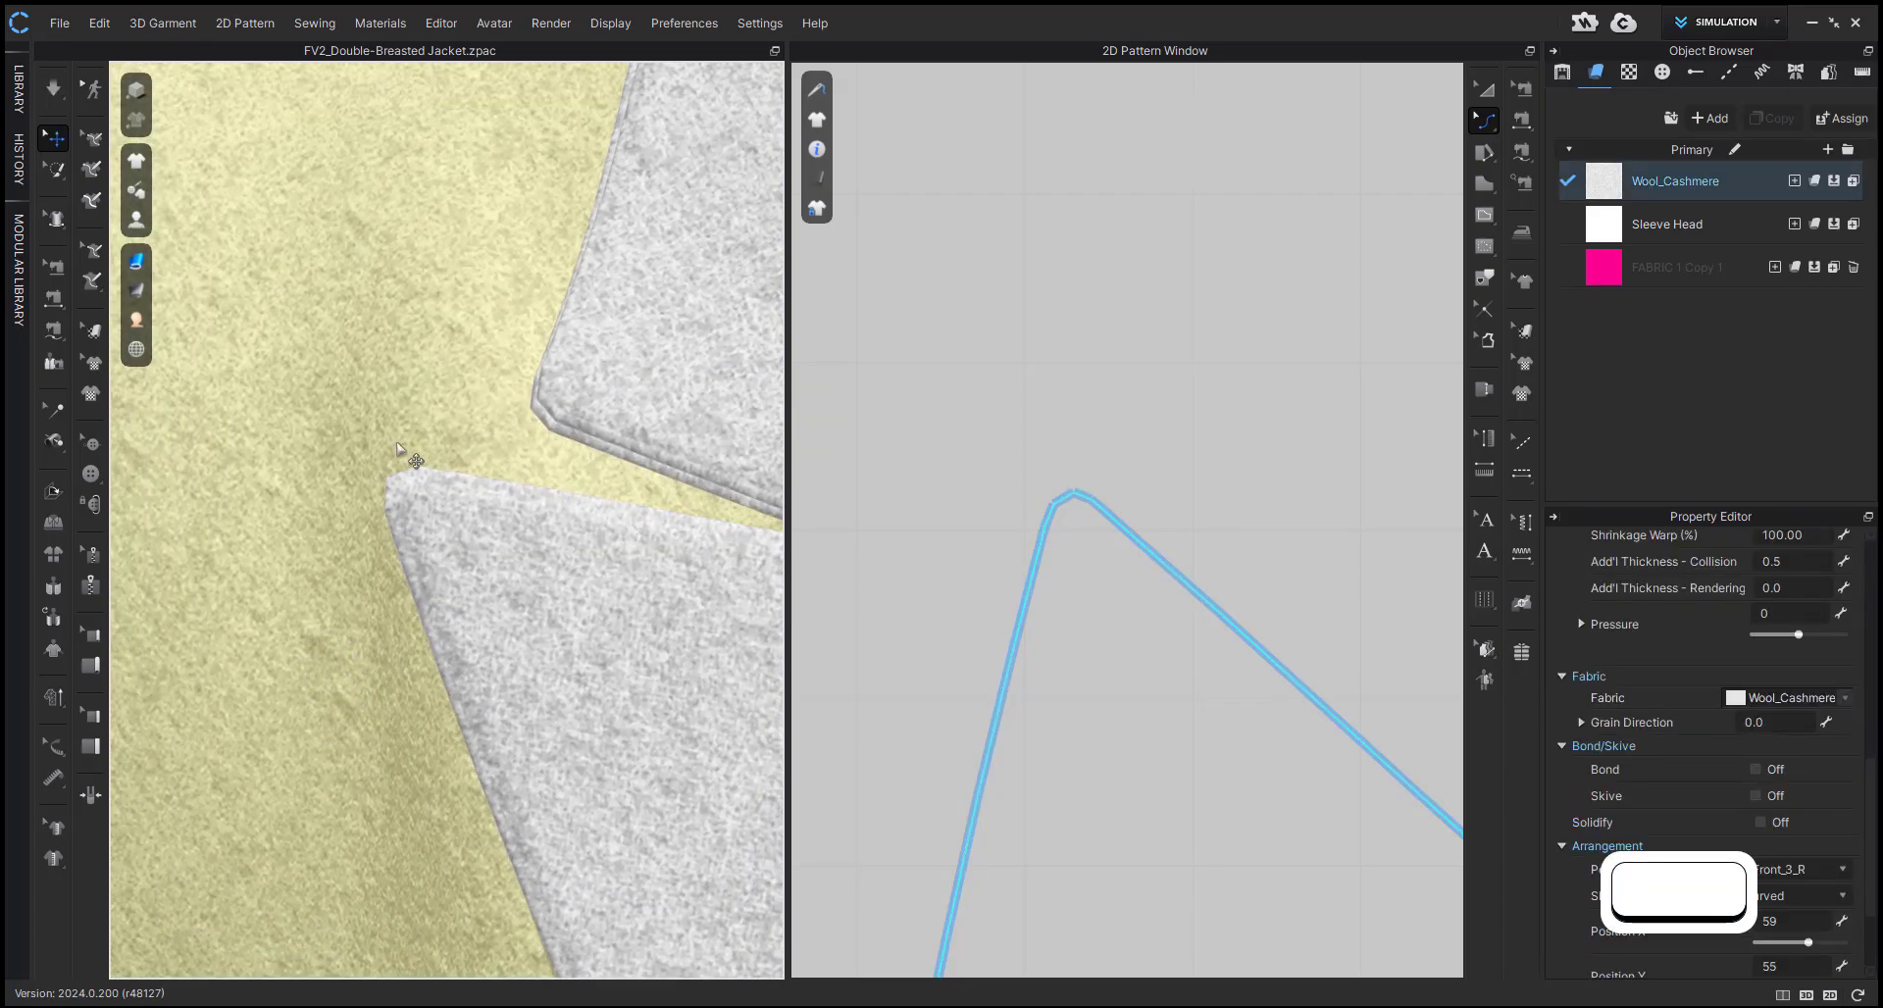
pyautogui.click(484, 558)
pyautogui.moveTo(484, 558); pyautogui.dragTo(674, 537, button='right')
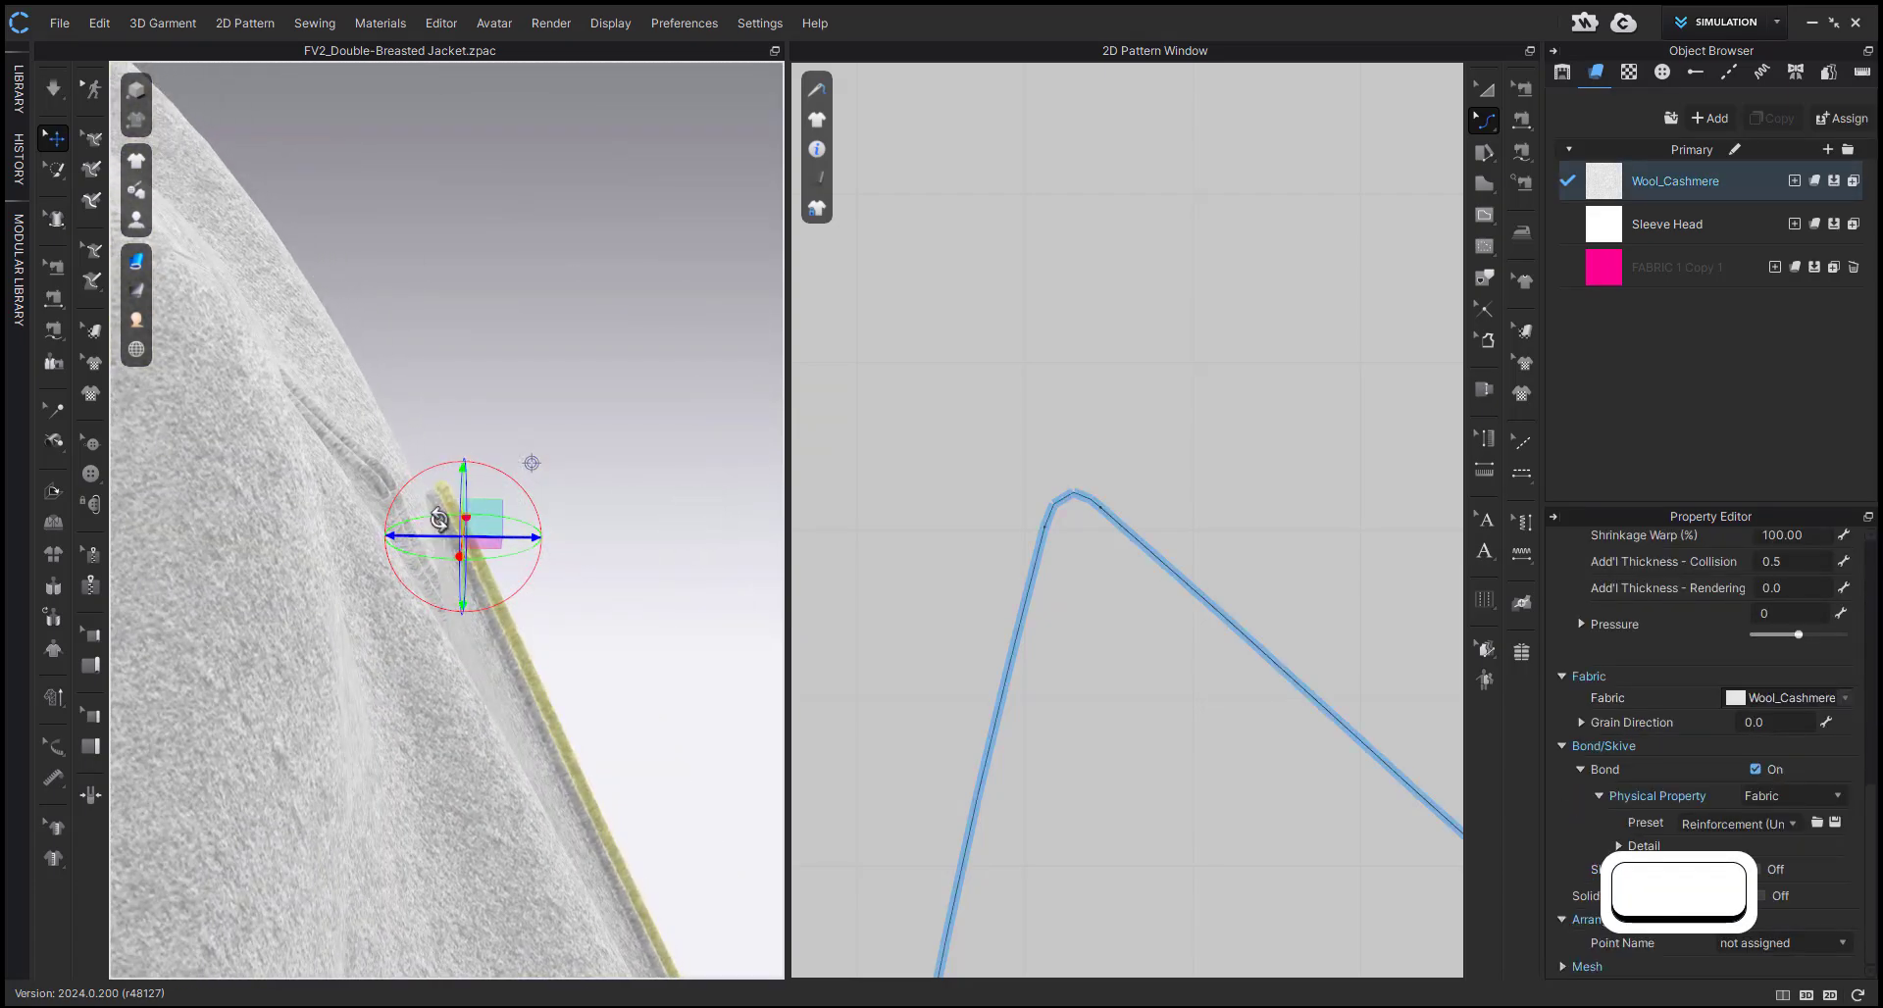
# - Examine the facing's edge around the lapel tip from several angles and compare it with the matching tips on the facing and front patterns
pyautogui.moveTo(441, 528); pyautogui.dragTo(380, 447, button='right')
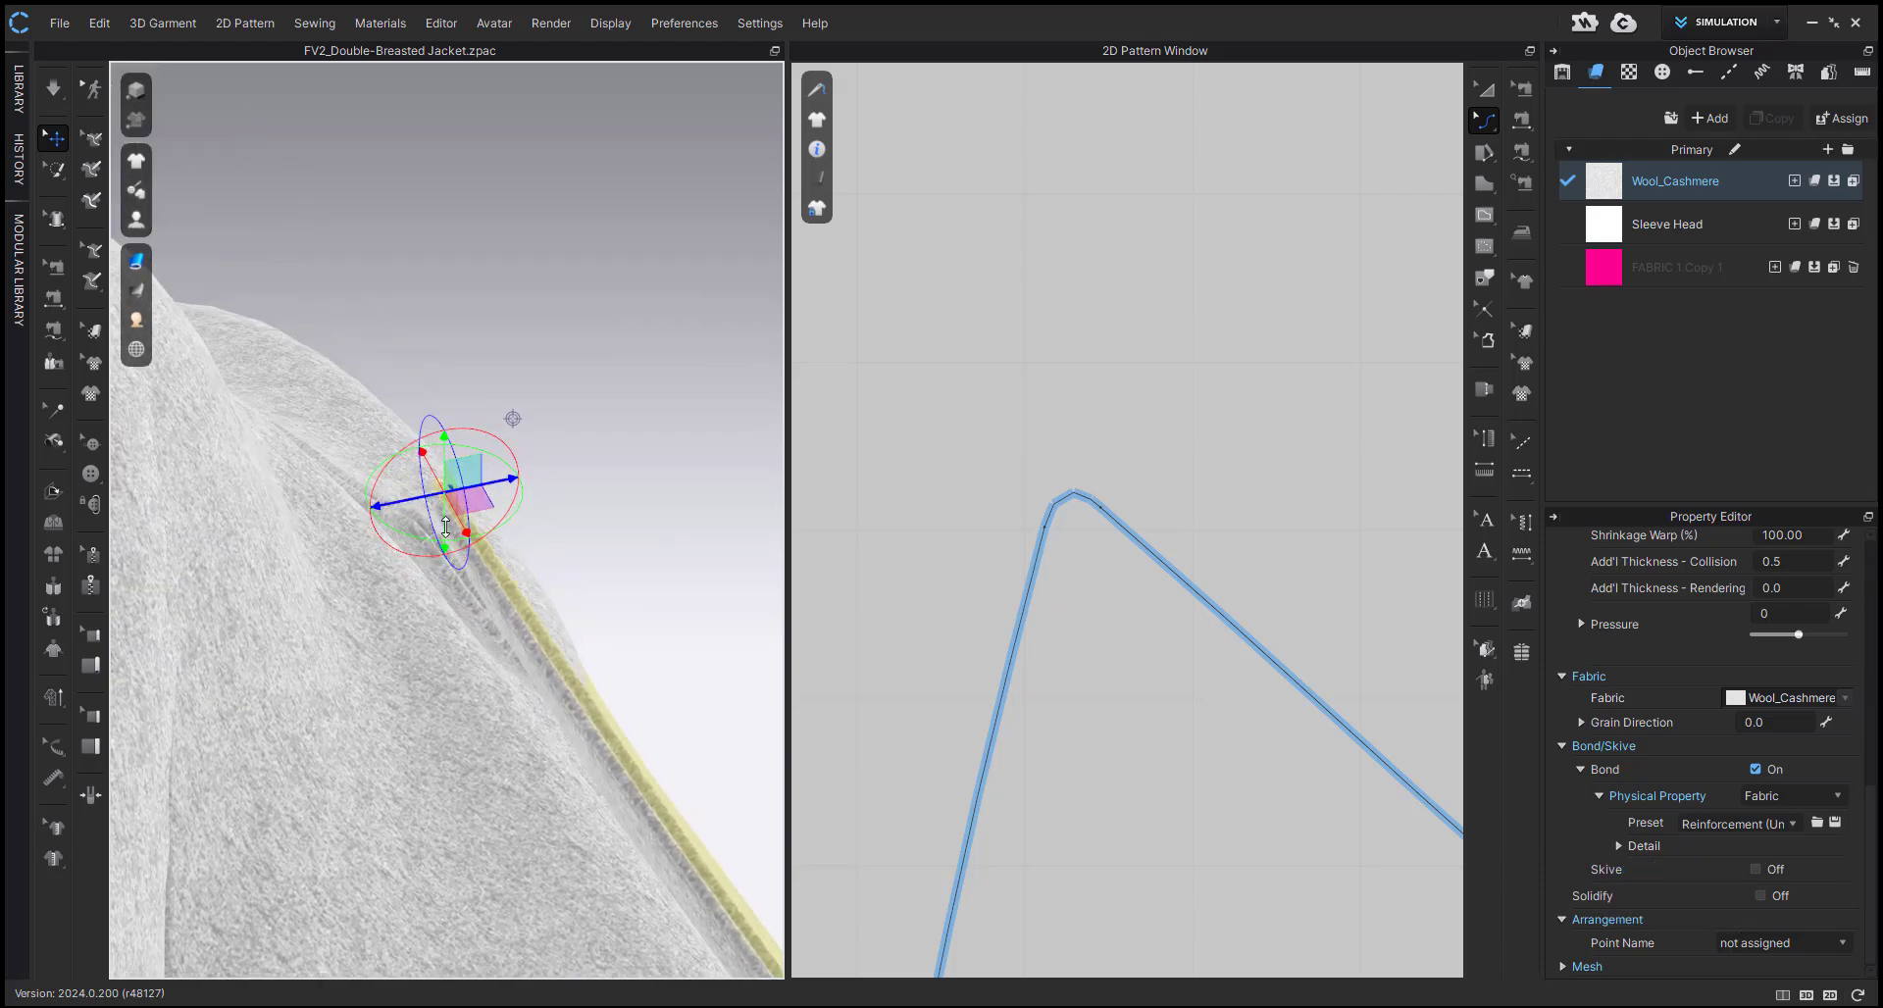
pyautogui.scroll(-12, 1188, 690)
pyautogui.moveTo(1135, 704); pyautogui.dragTo(1172, 596, button='middle')
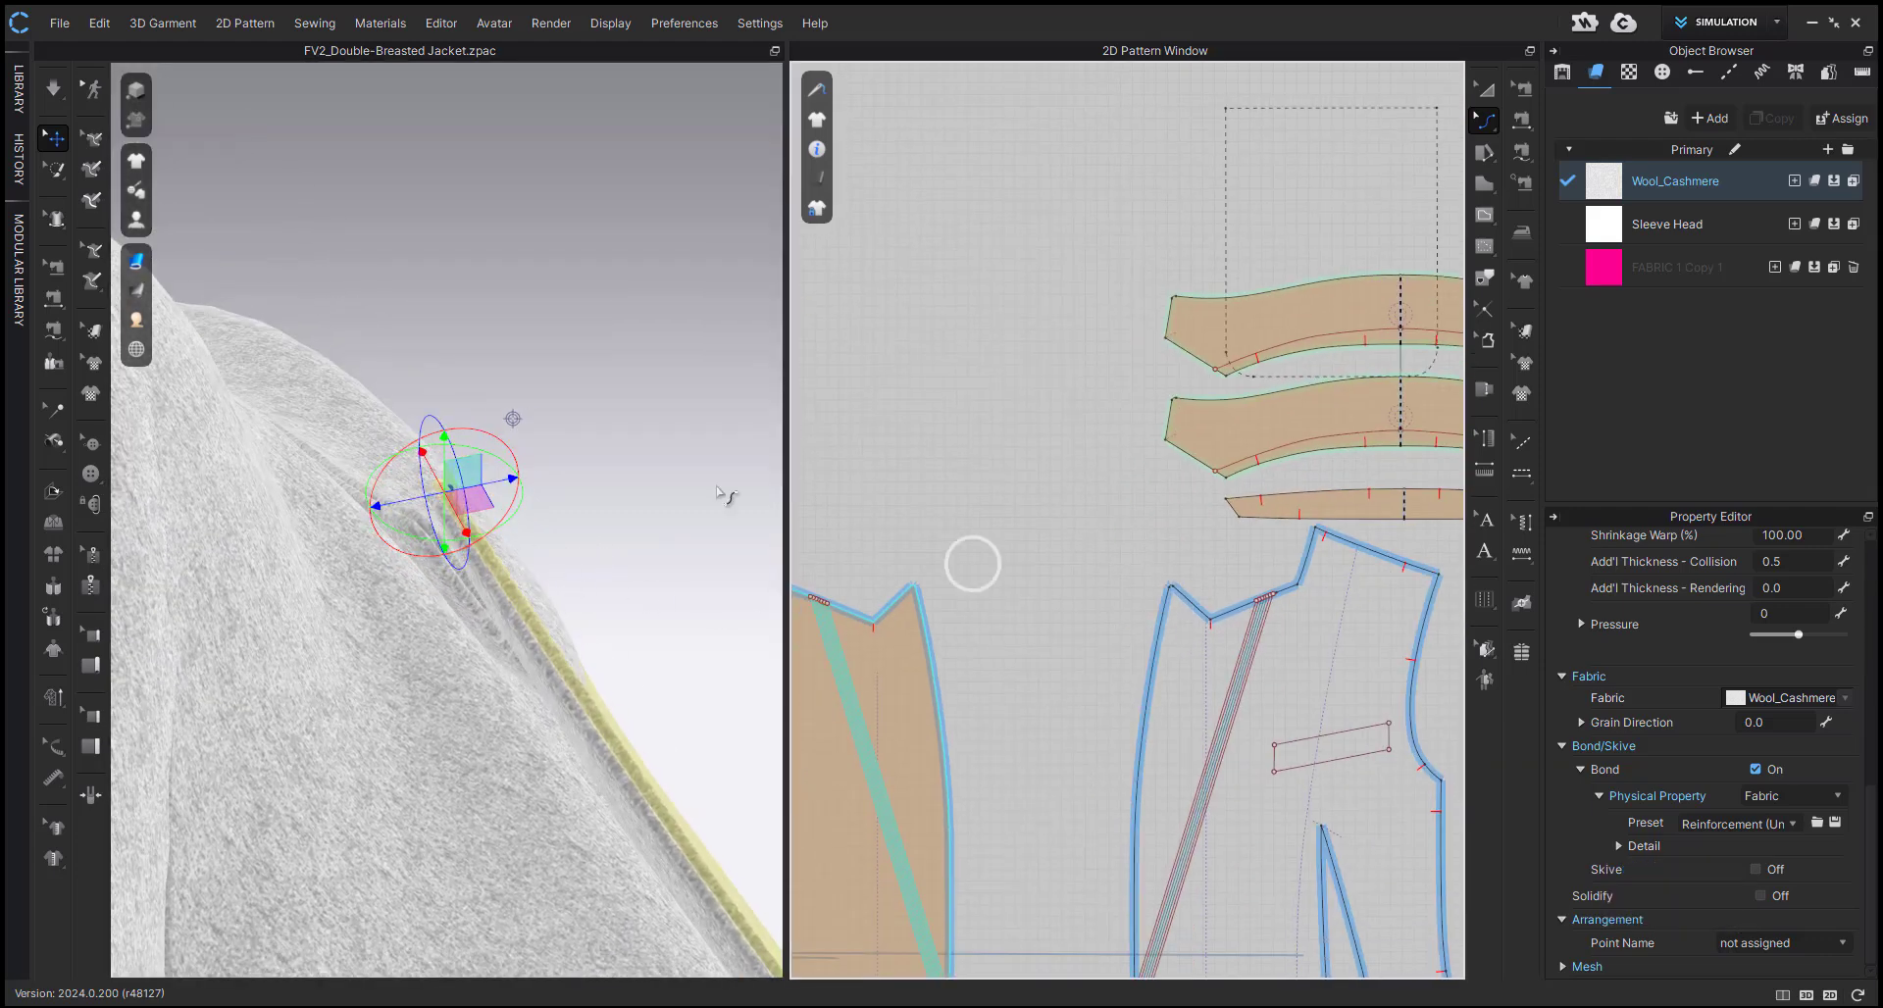
pyautogui.moveTo(480, 524); pyautogui.dragTo(414, 517, button='right')
pyautogui.press('q')
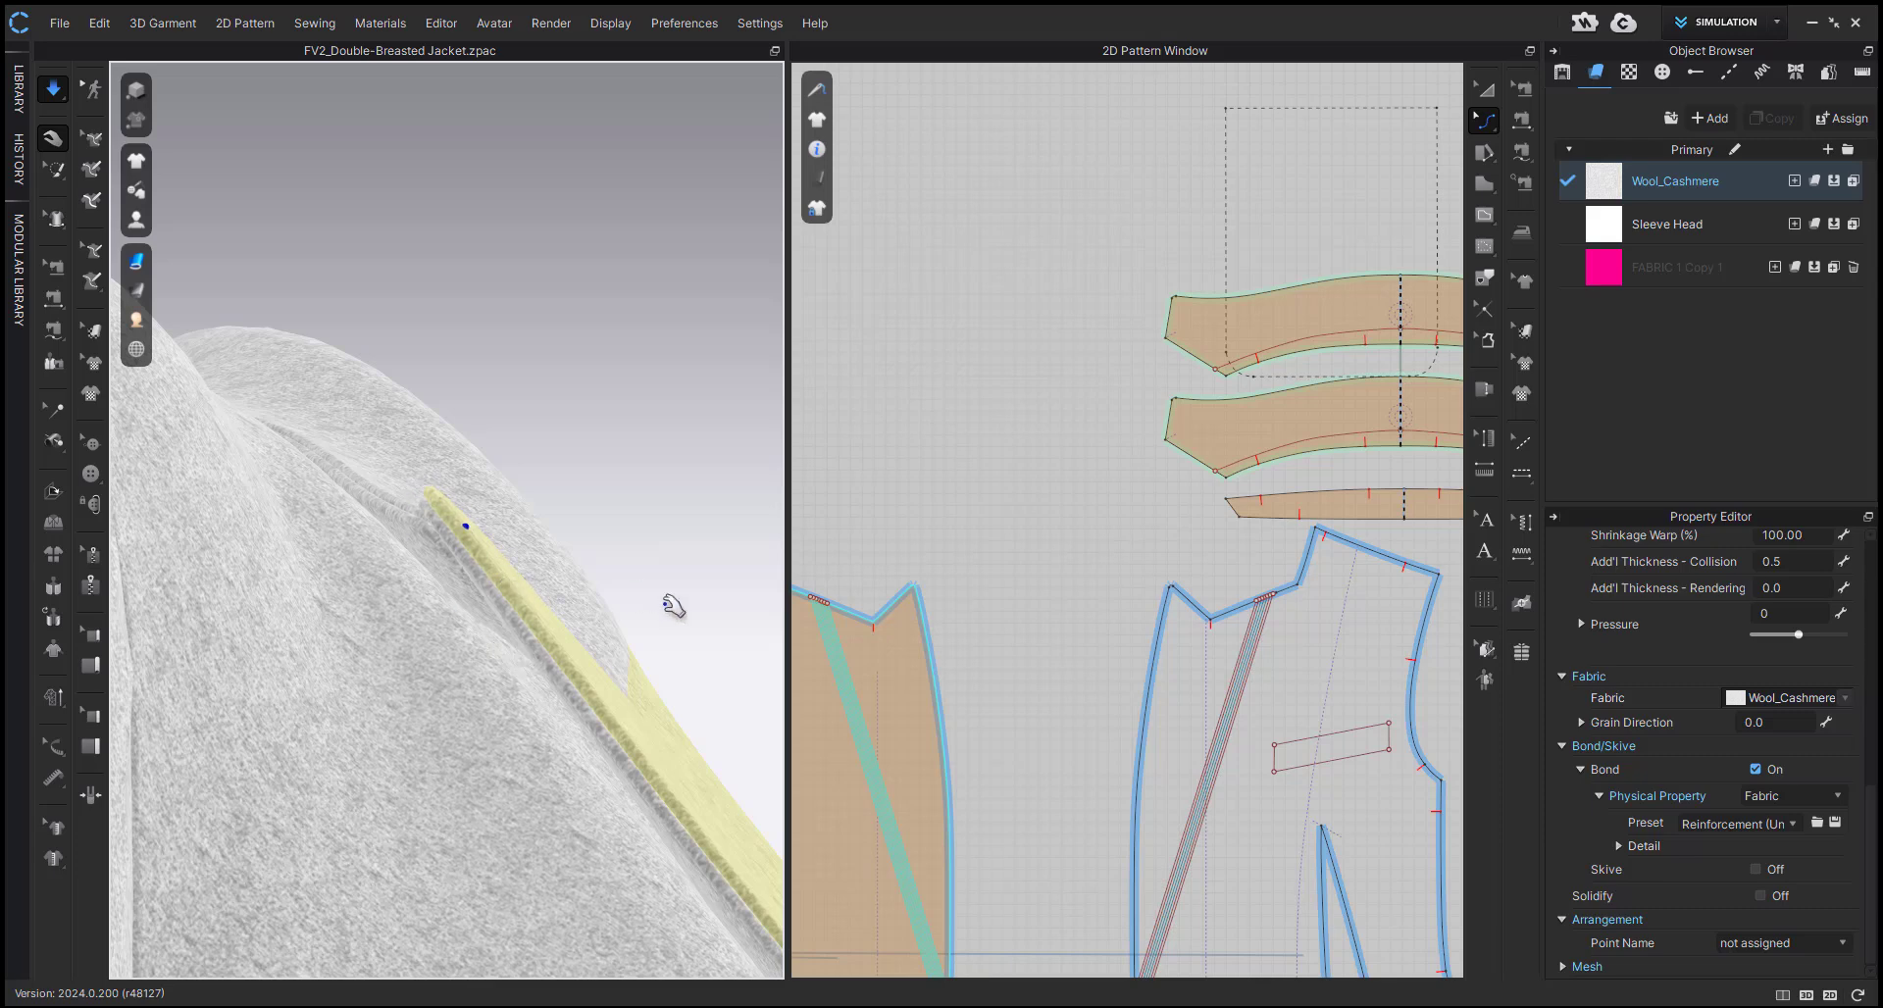
pyautogui.moveTo(492, 673); pyautogui.dragTo(365, 676, button='right')
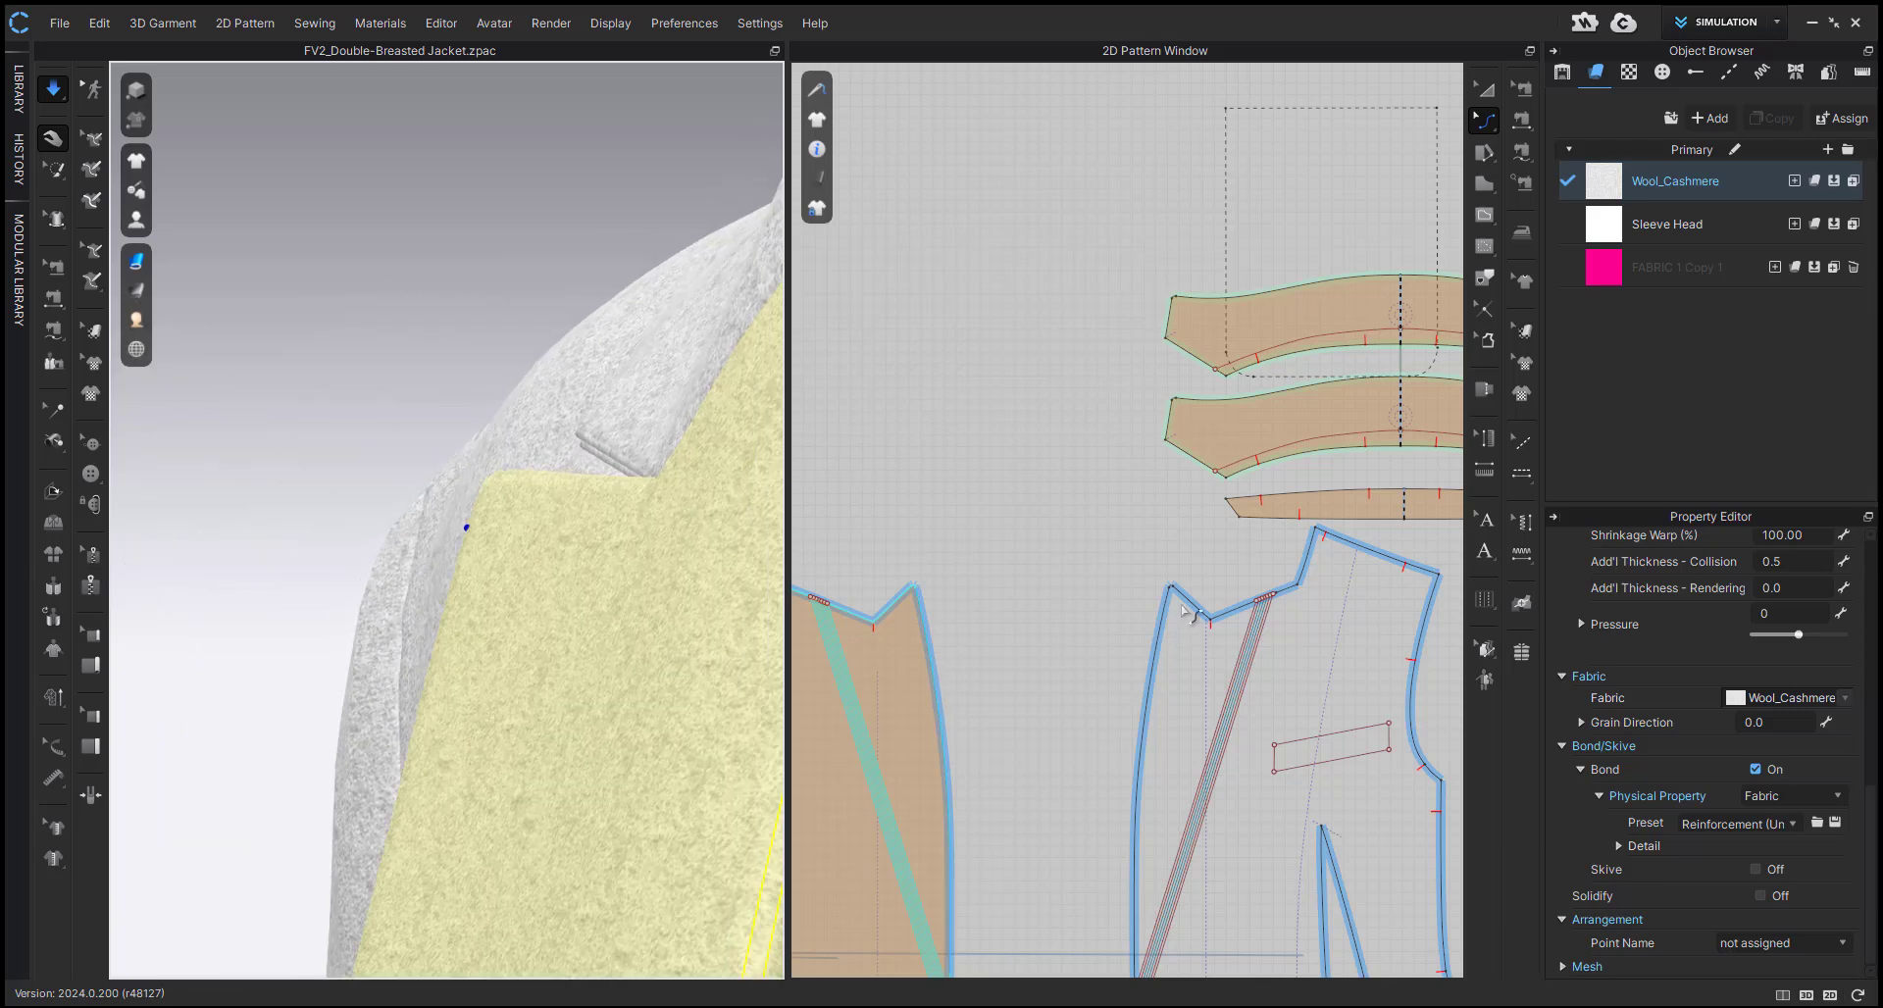
pyautogui.scroll(5, 1179, 583)
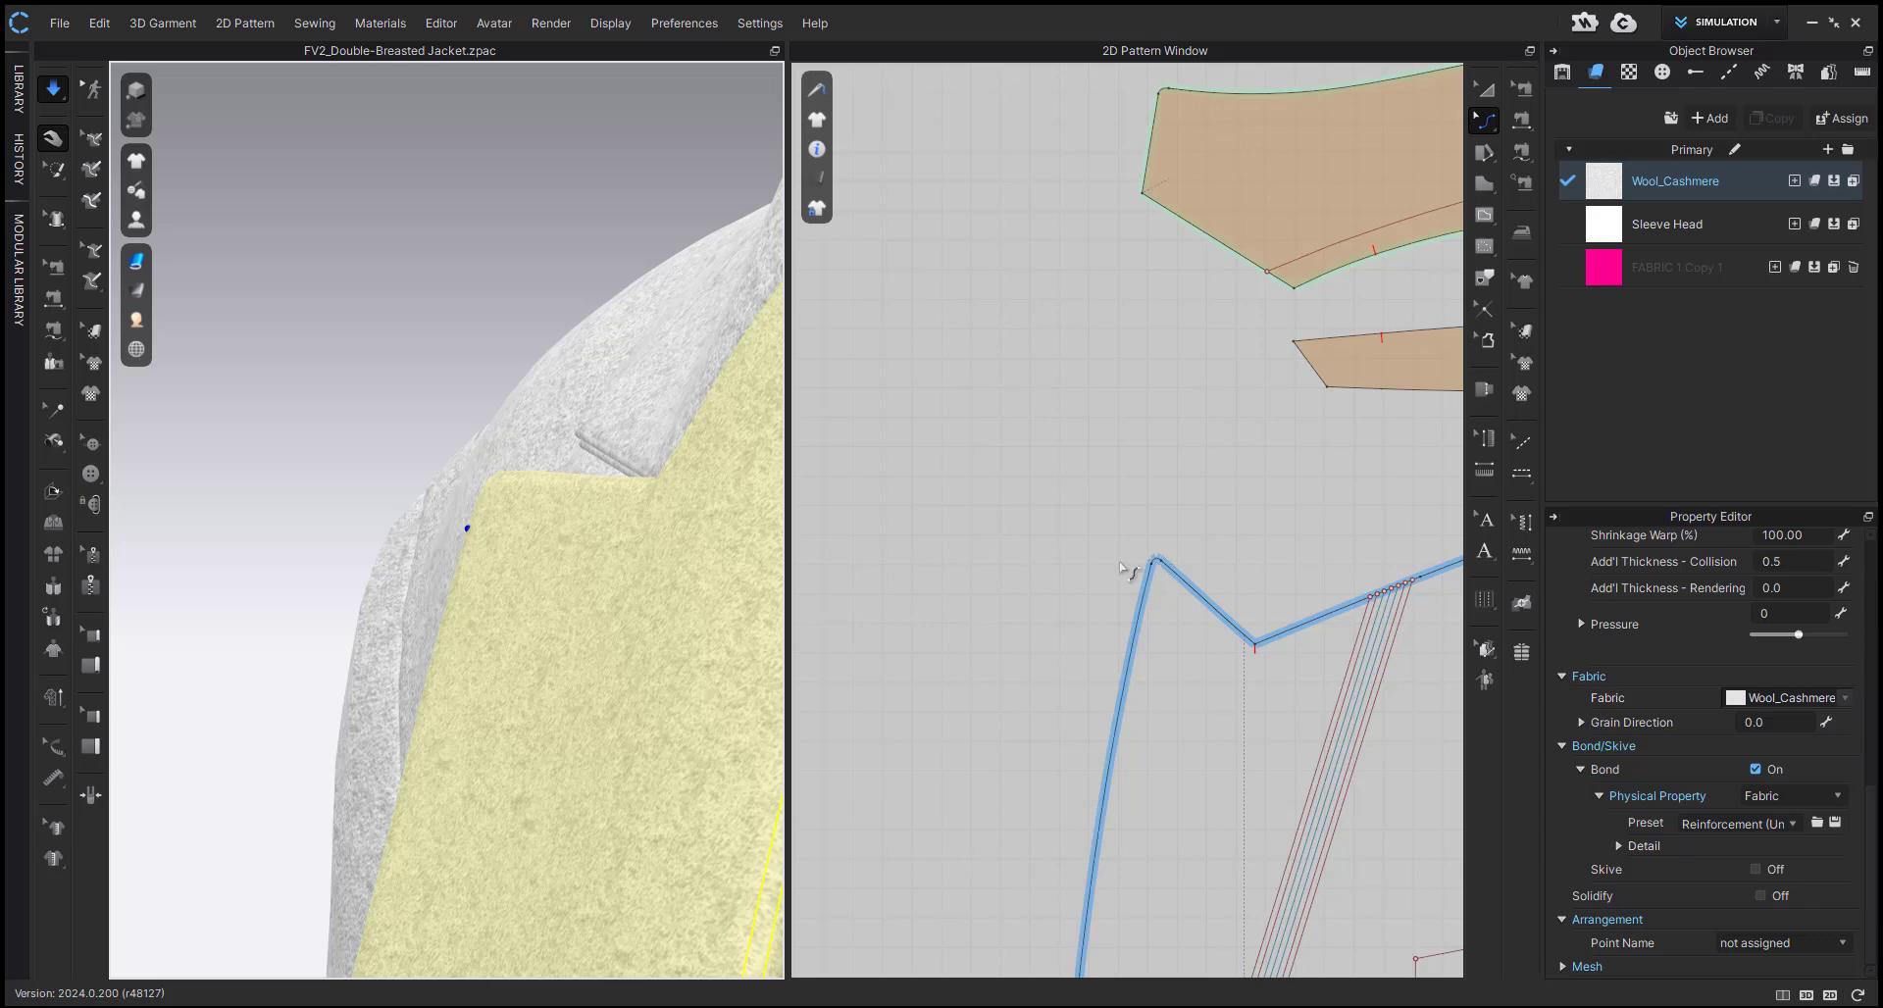
pyautogui.scroll(-4, 1167, 610)
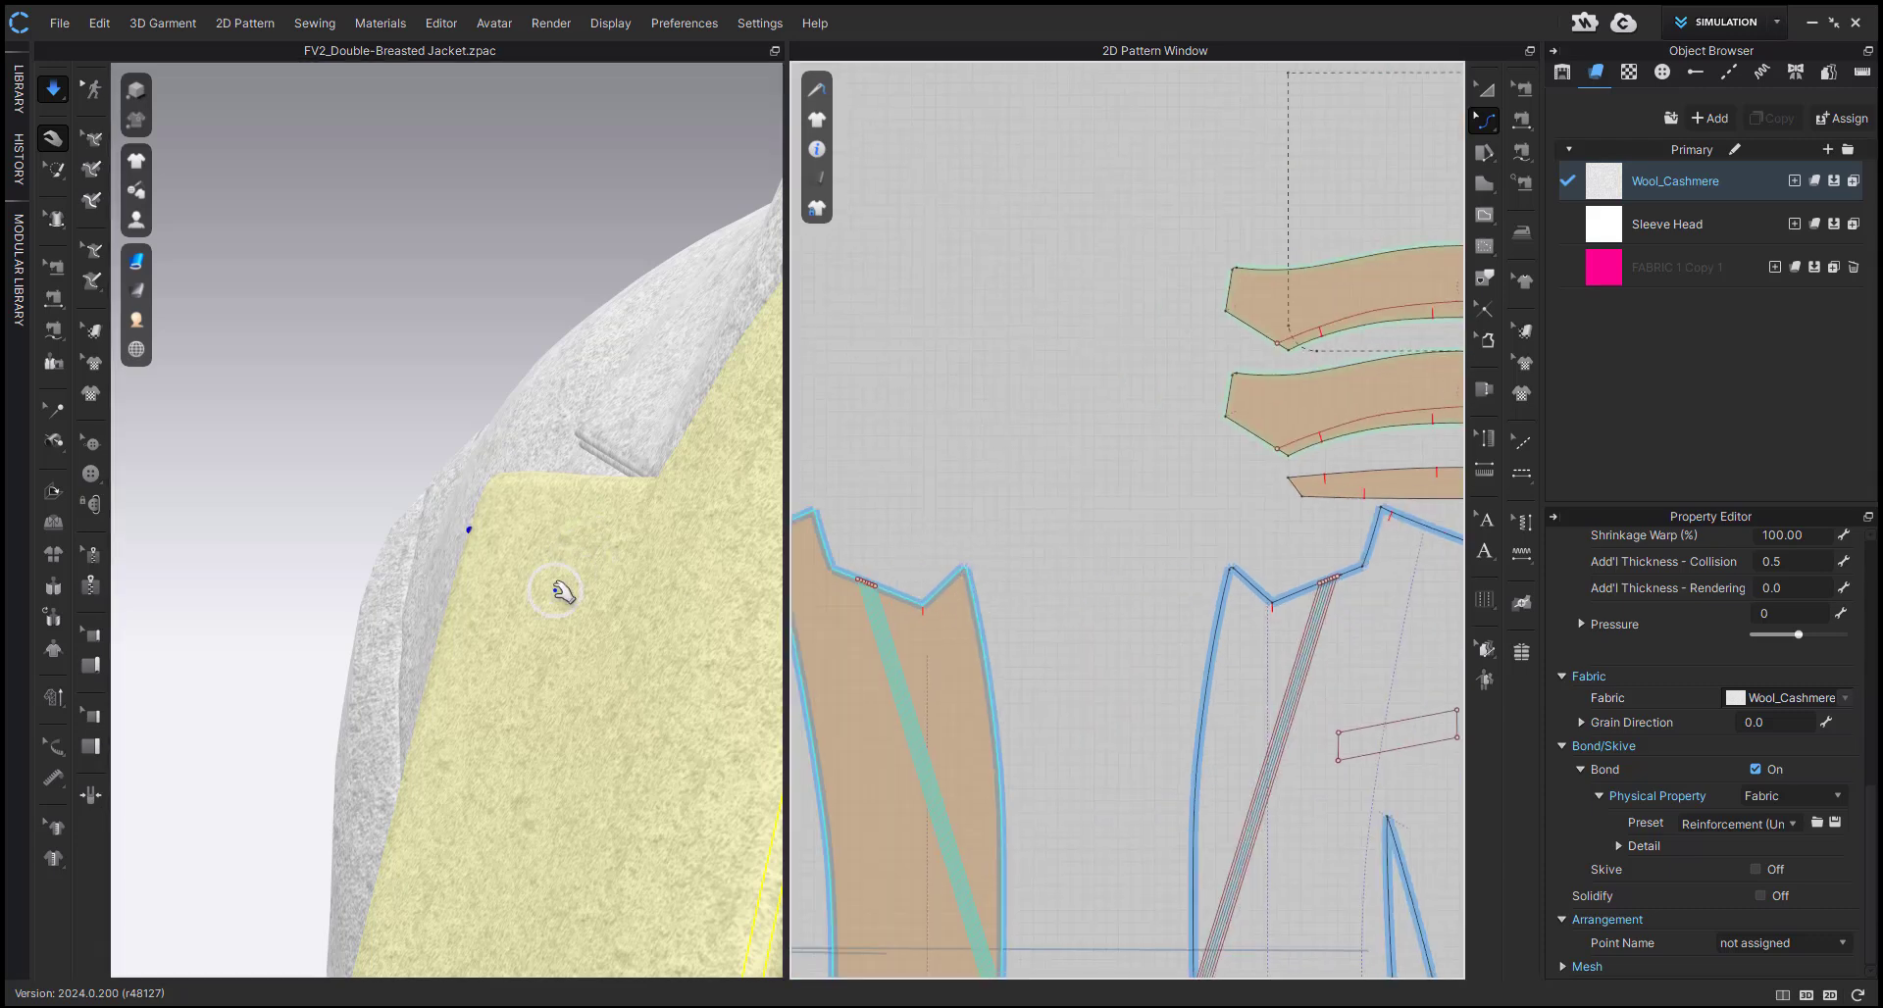
# - Simulate the jacket while tugging the facing's lapel tip into place, viewing the lapel from the side
pyautogui.press('space')
pyautogui.scroll(-3, 607, 622)
pyautogui.moveTo(618, 628); pyautogui.dragTo(556, 530, button='right')
pyautogui.click(420, 572)
pyautogui.scroll(-3, 630, 614)
pyautogui.scroll(2, 605, 575)
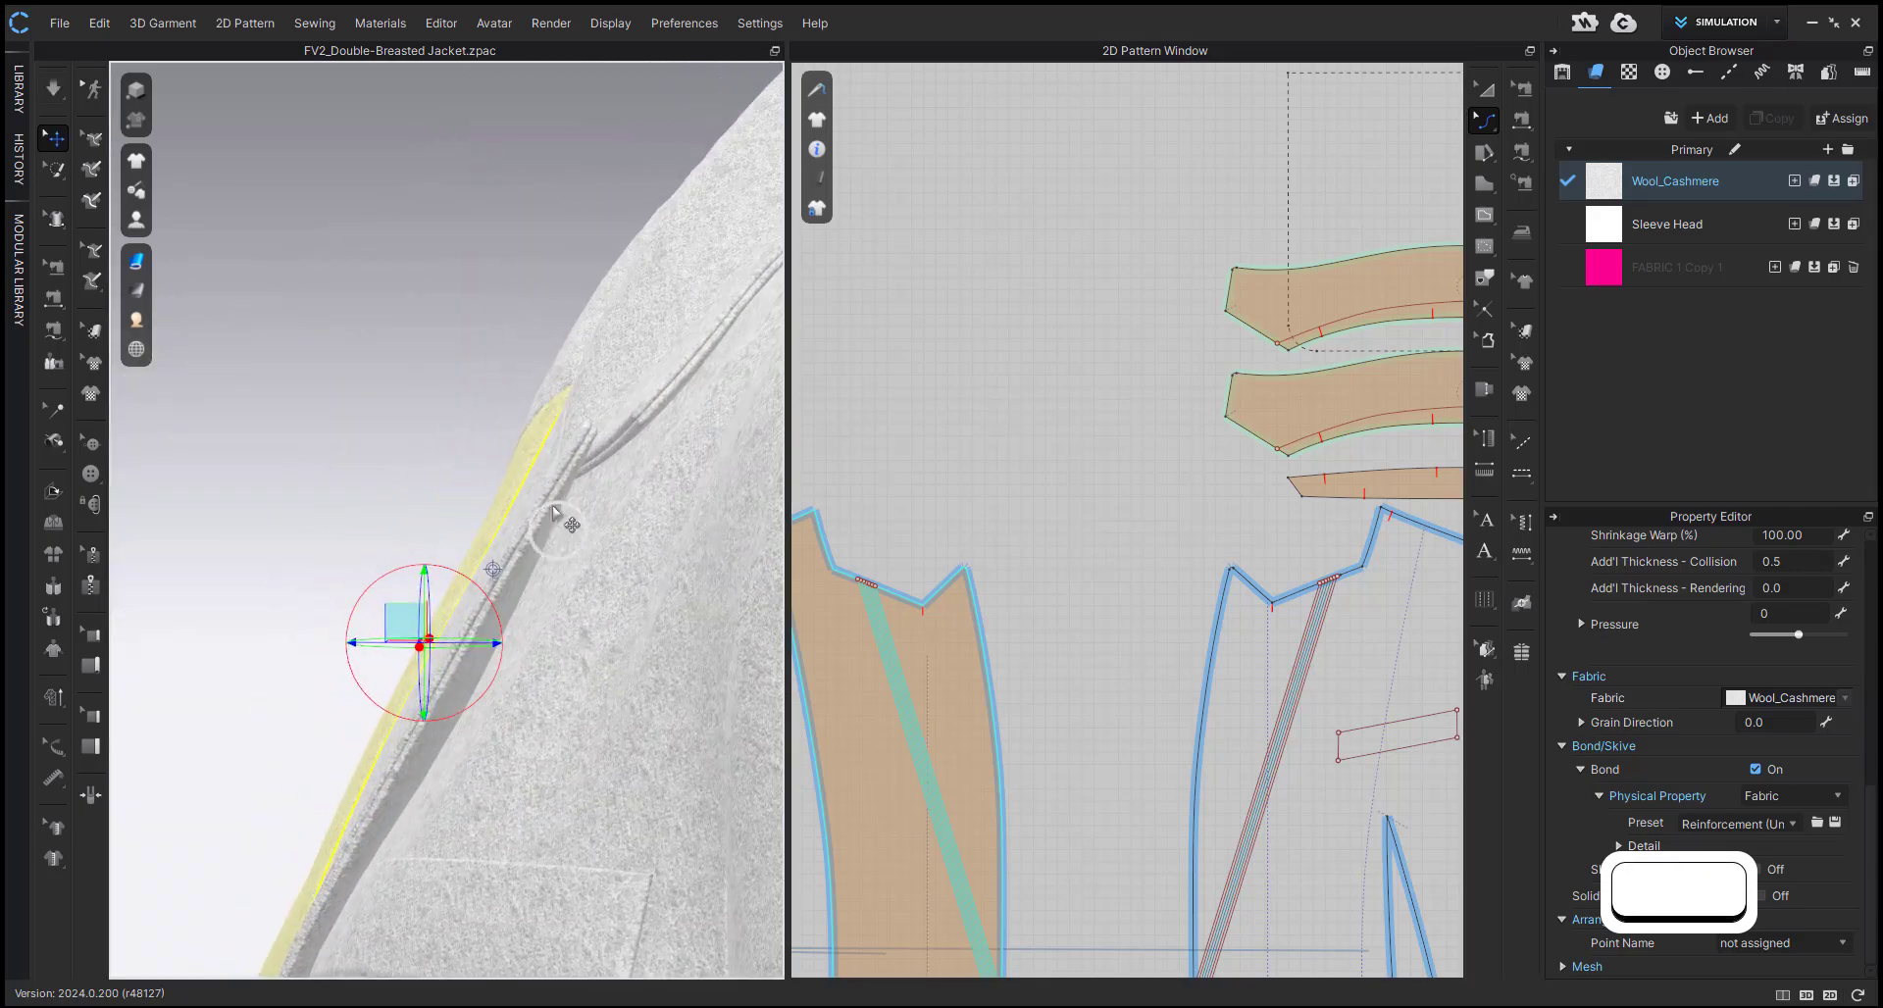
pyautogui.press('space')
pyautogui.click(580, 464)
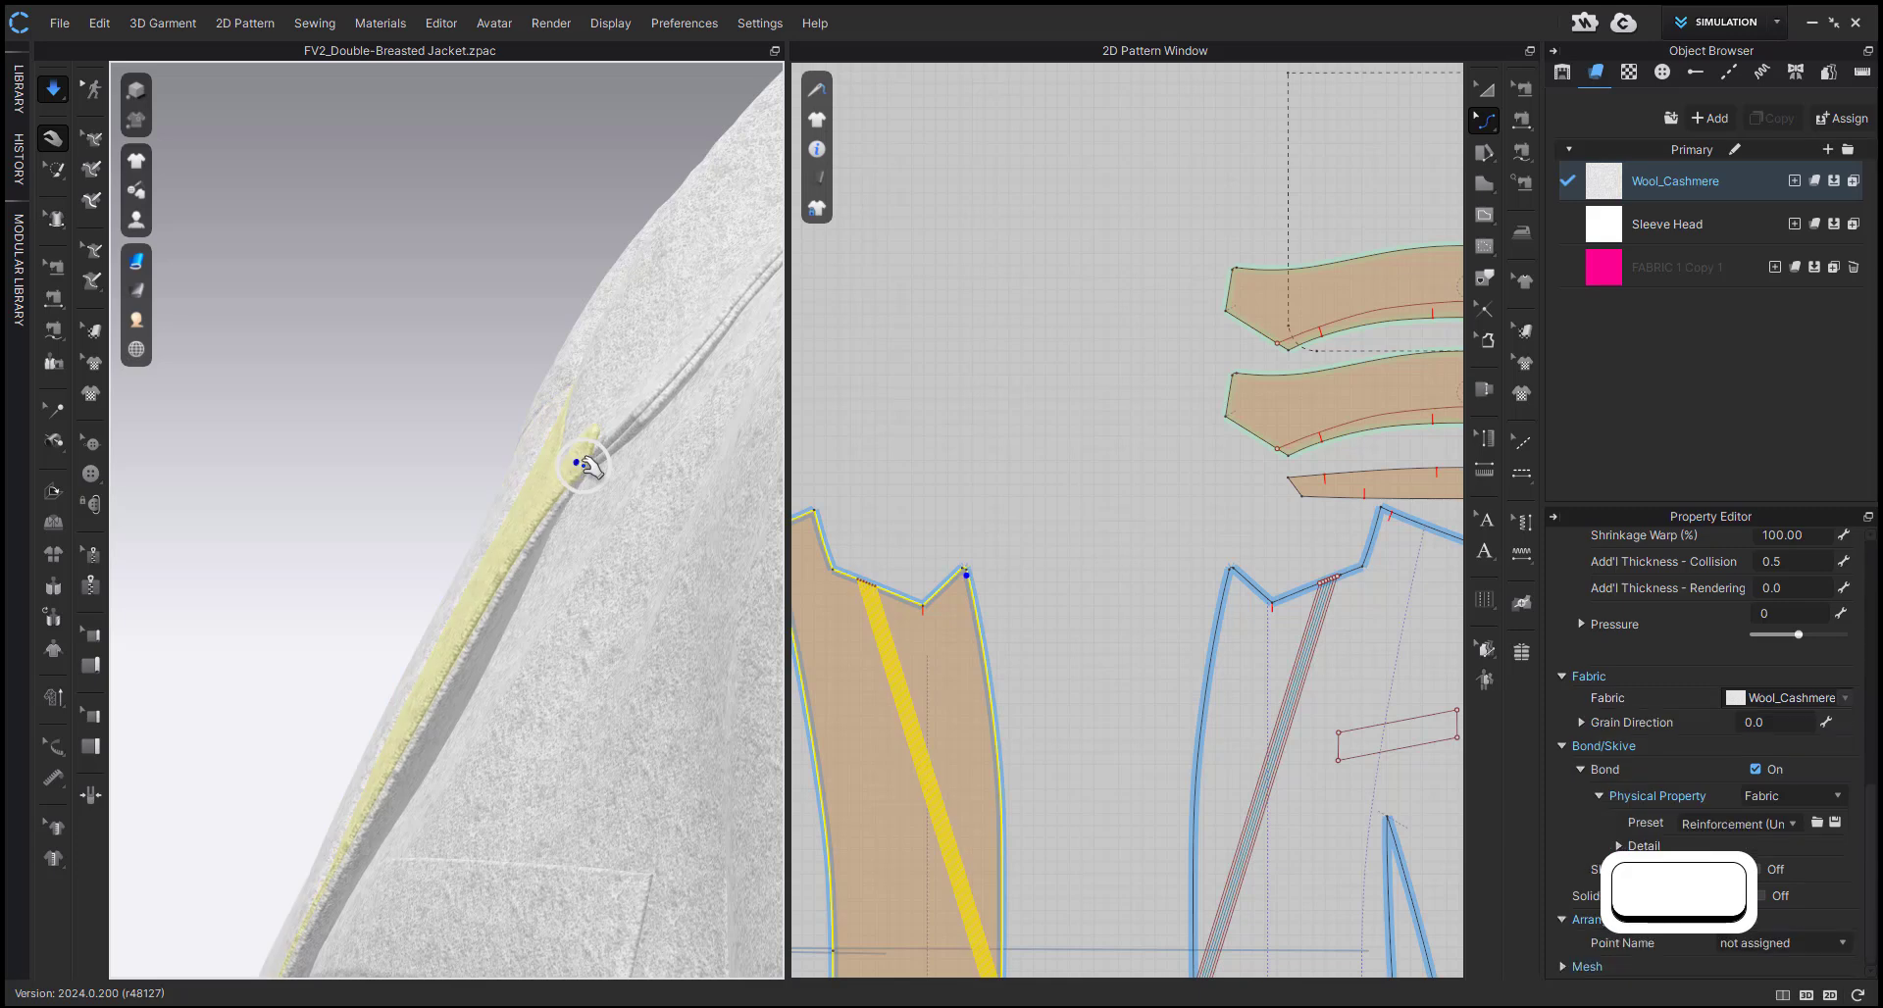
pyautogui.moveTo(608, 443); pyautogui.dragTo(606, 520)
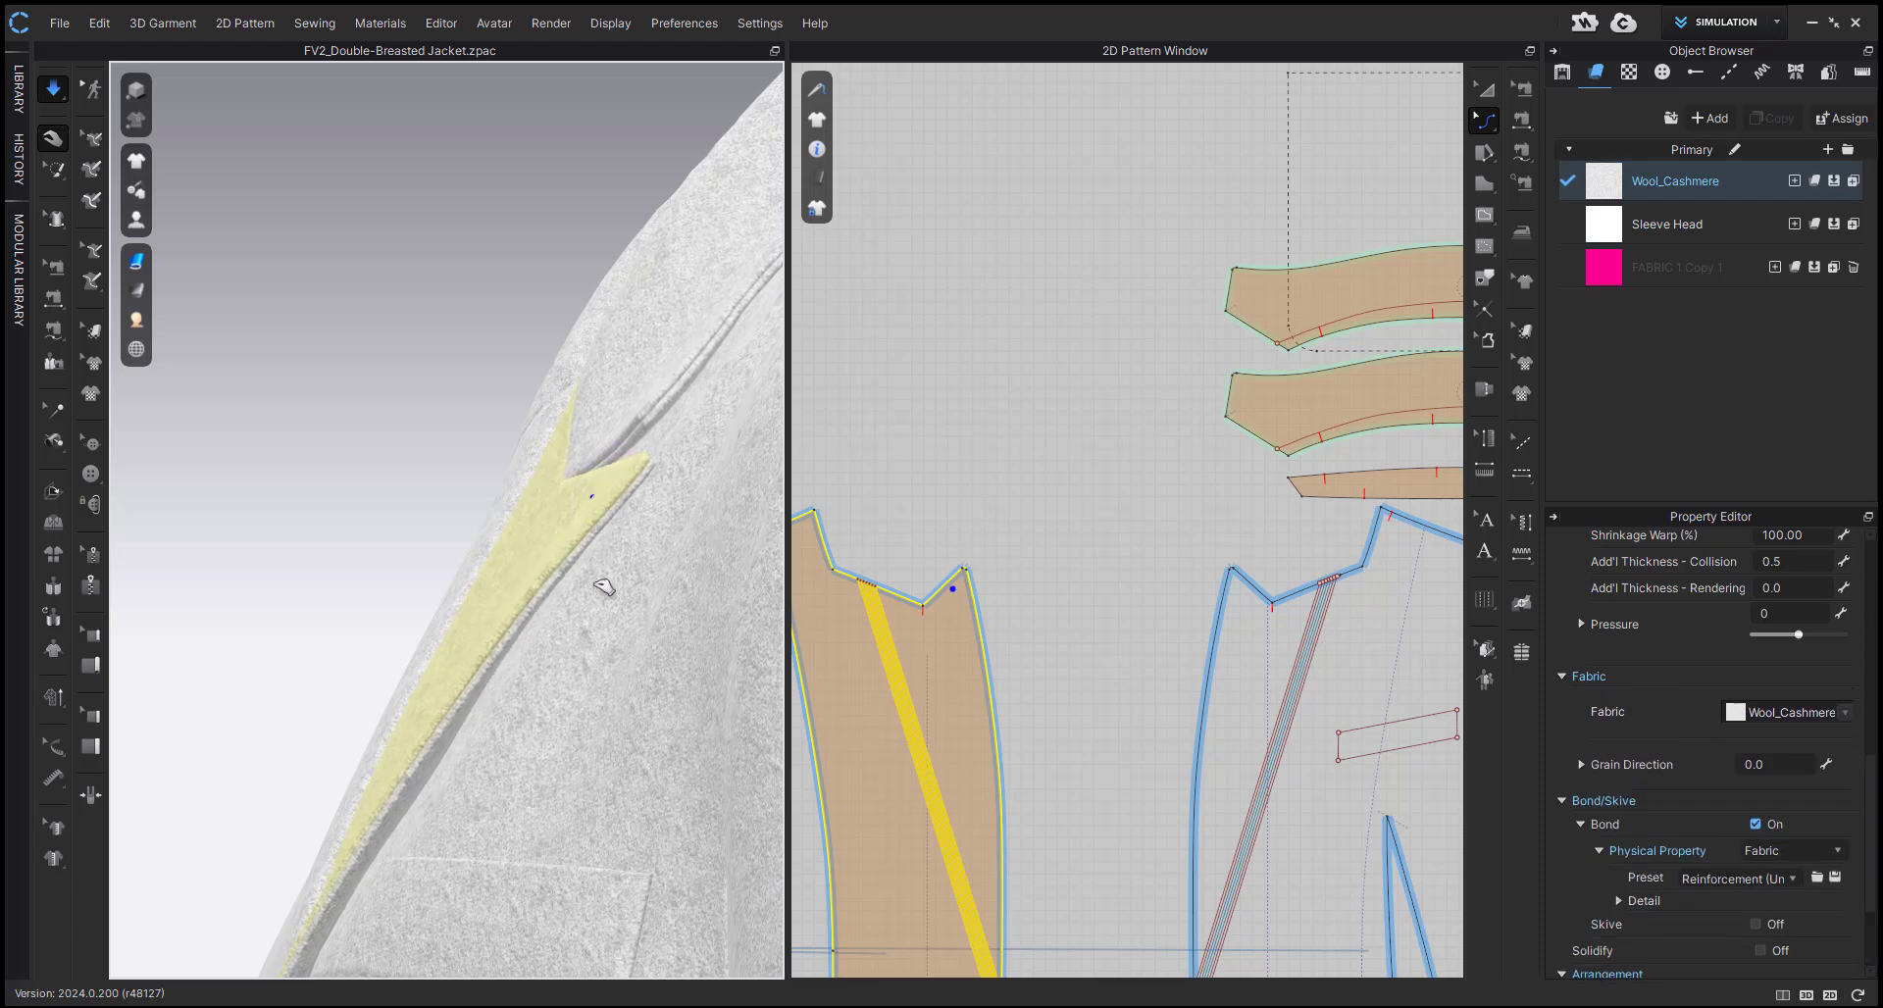
# - Inspect the roll of both lapels from the side and front, selecting each facing to see how it sits over the front panel
pyautogui.moveTo(565, 608); pyautogui.dragTo(710, 659, button='right')
pyautogui.moveTo(581, 654); pyautogui.dragTo(424, 525, button='right')
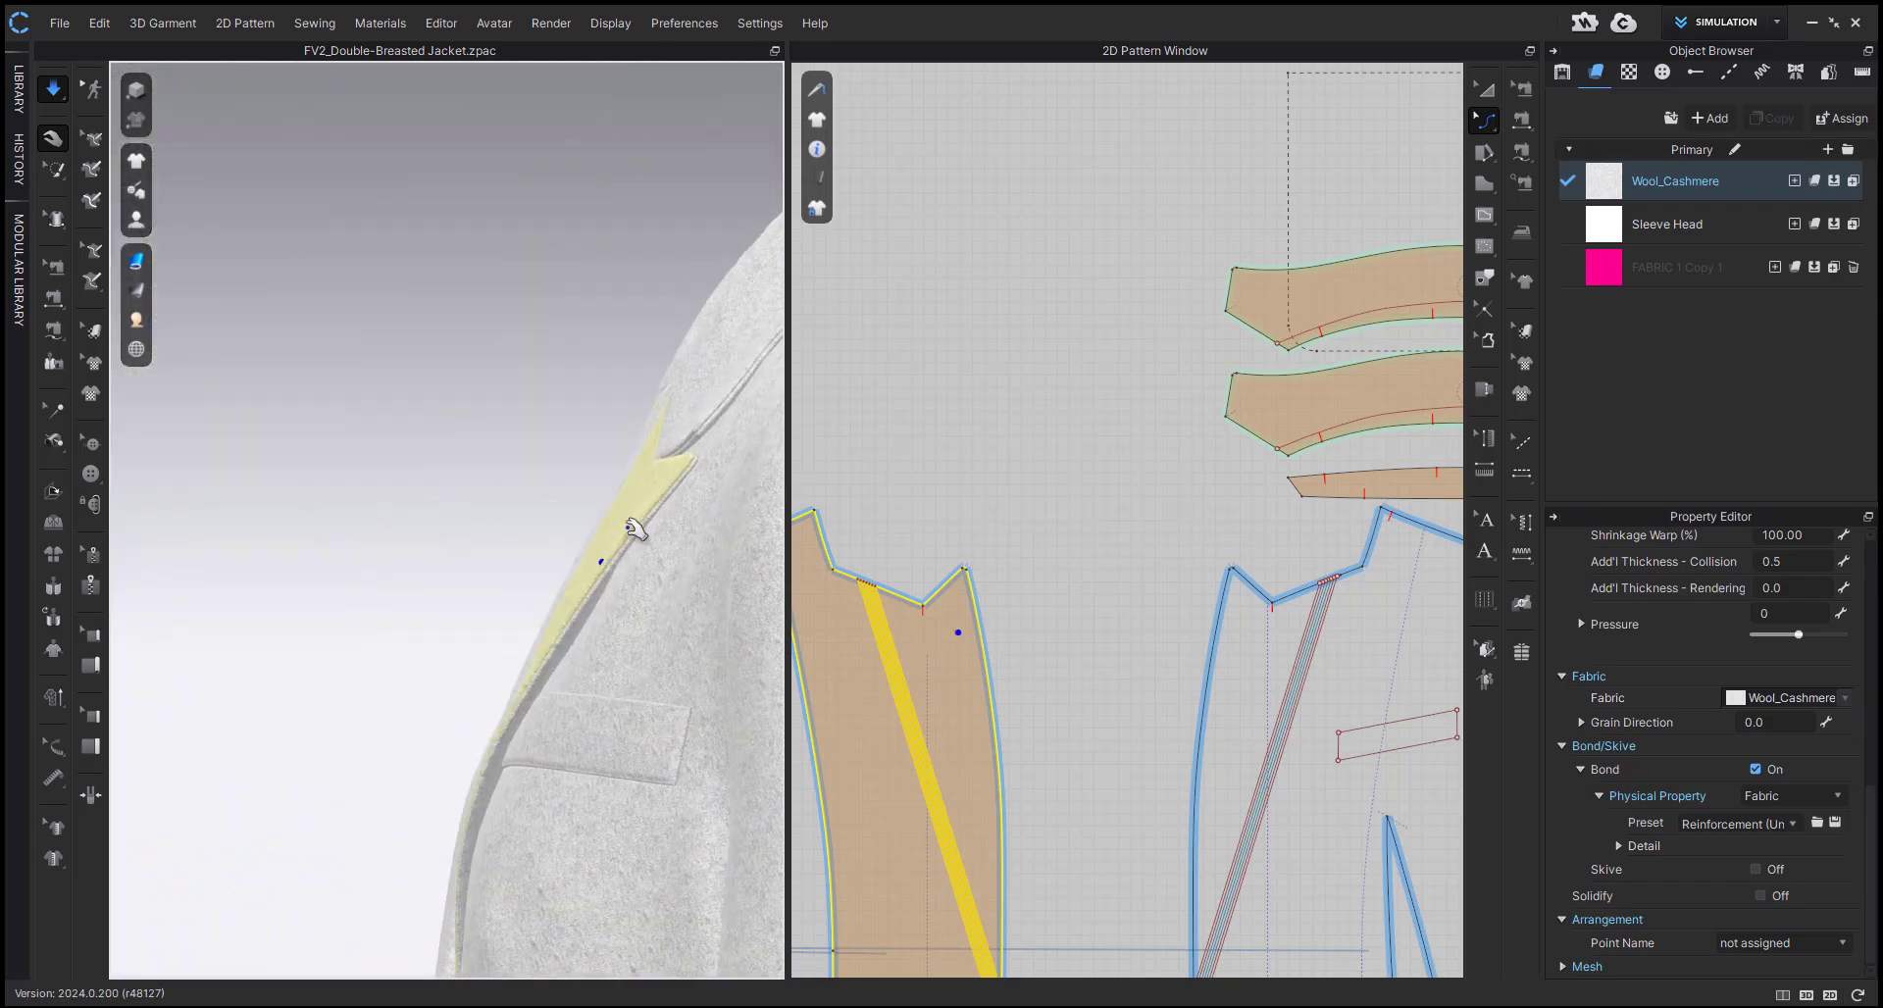
pyautogui.moveTo(636, 529); pyautogui.dragTo(716, 600, button='right')
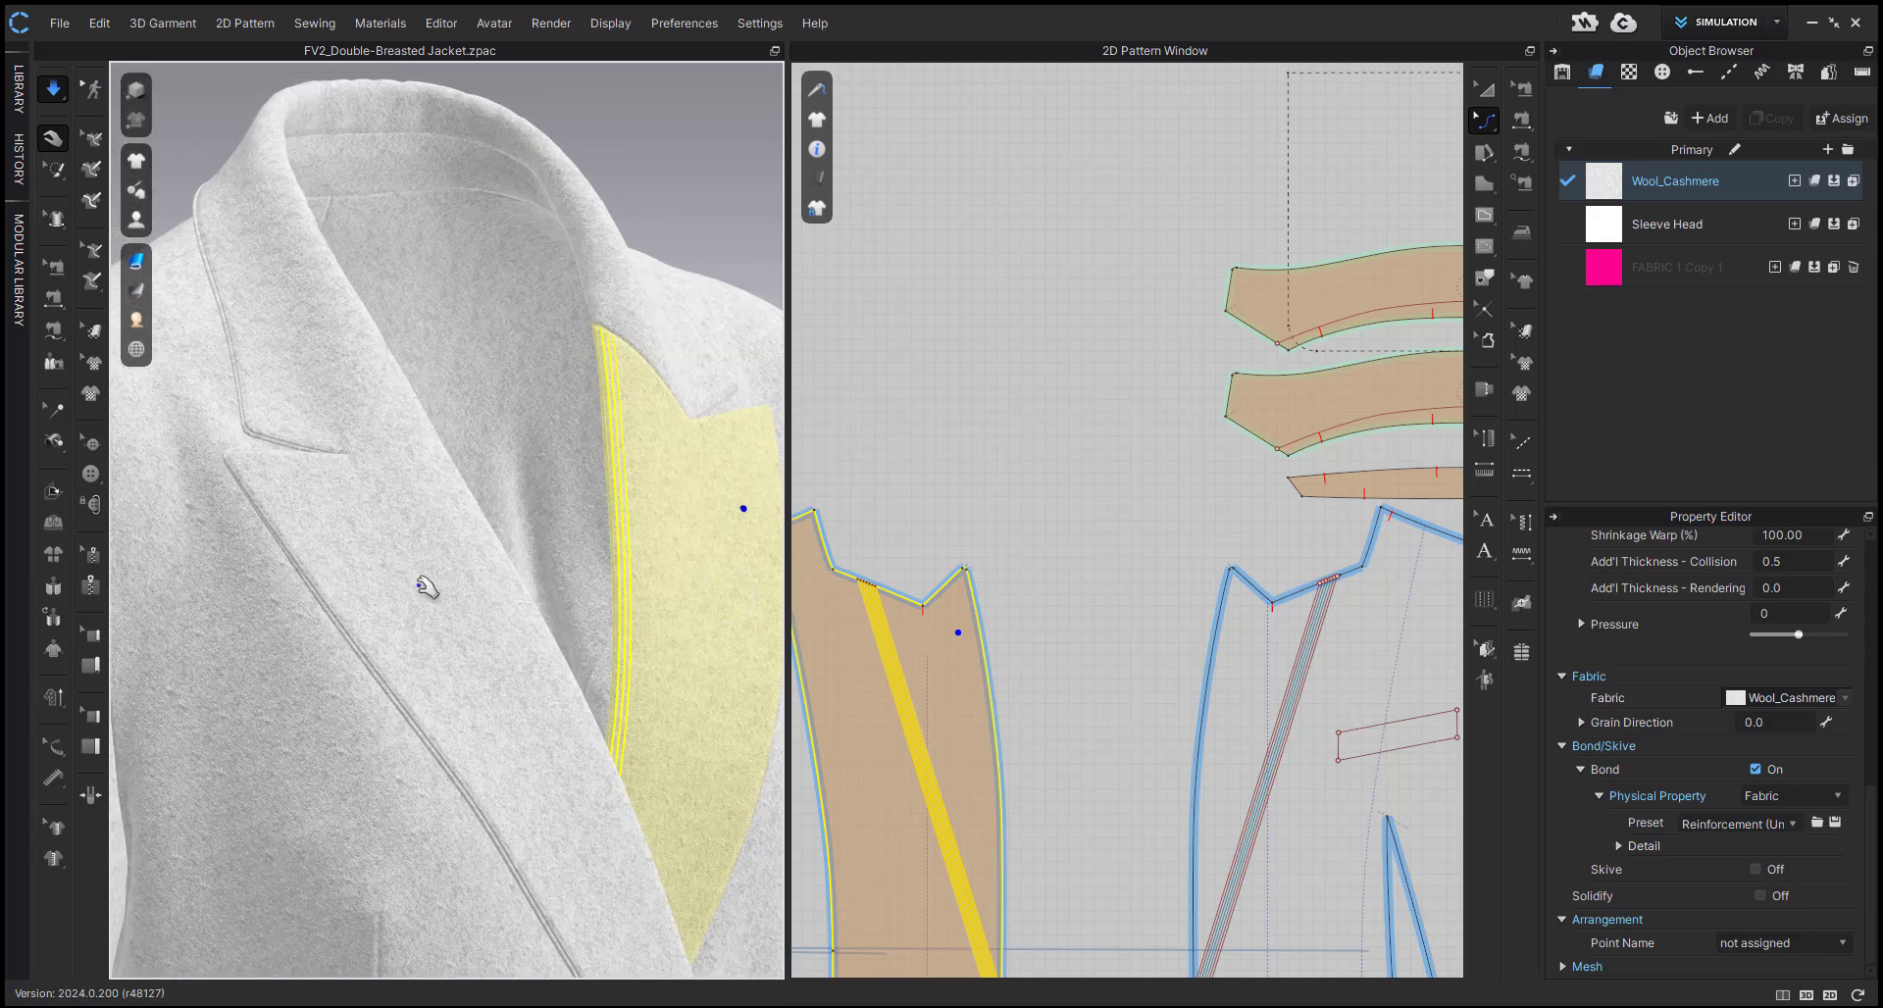
pyautogui.moveTo(425, 587); pyautogui.dragTo(362, 609, button='right')
pyautogui.click(356, 607)
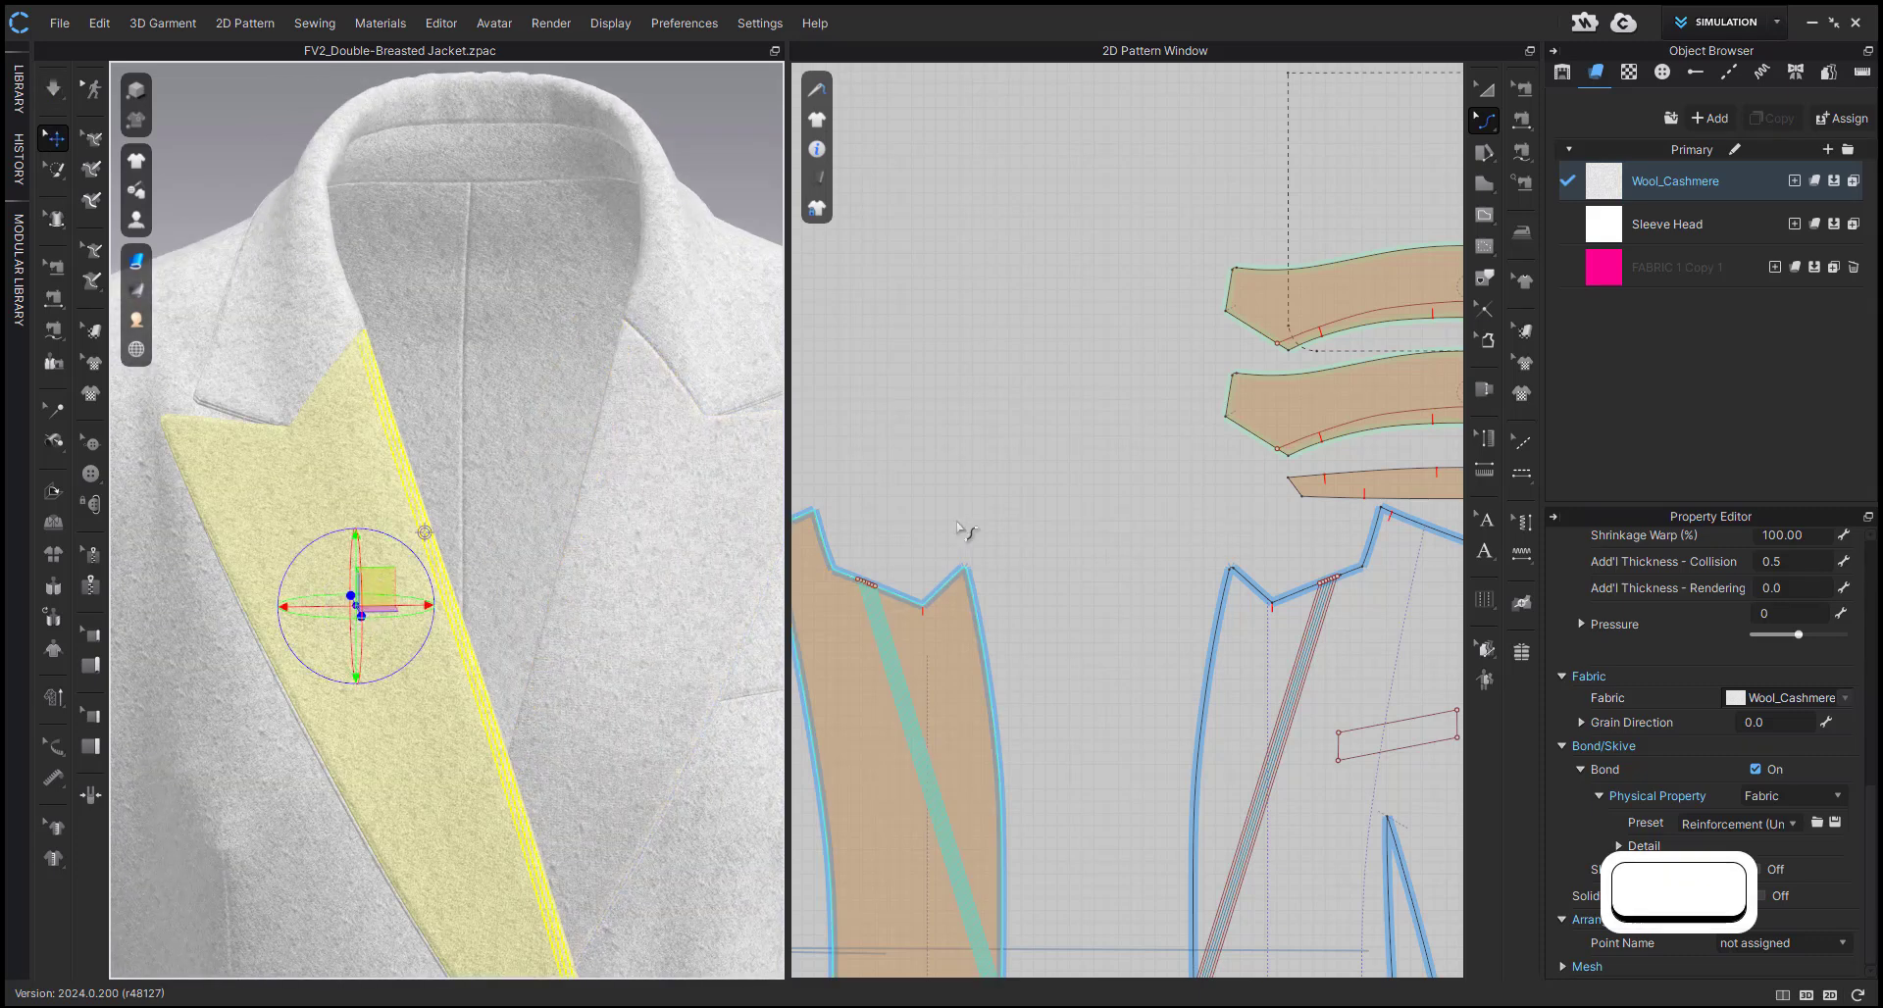
pyautogui.click(961, 527)
pyautogui.scroll(4, 958, 576)
pyautogui.scroll(-3, 604, 560)
pyautogui.click(604, 560)
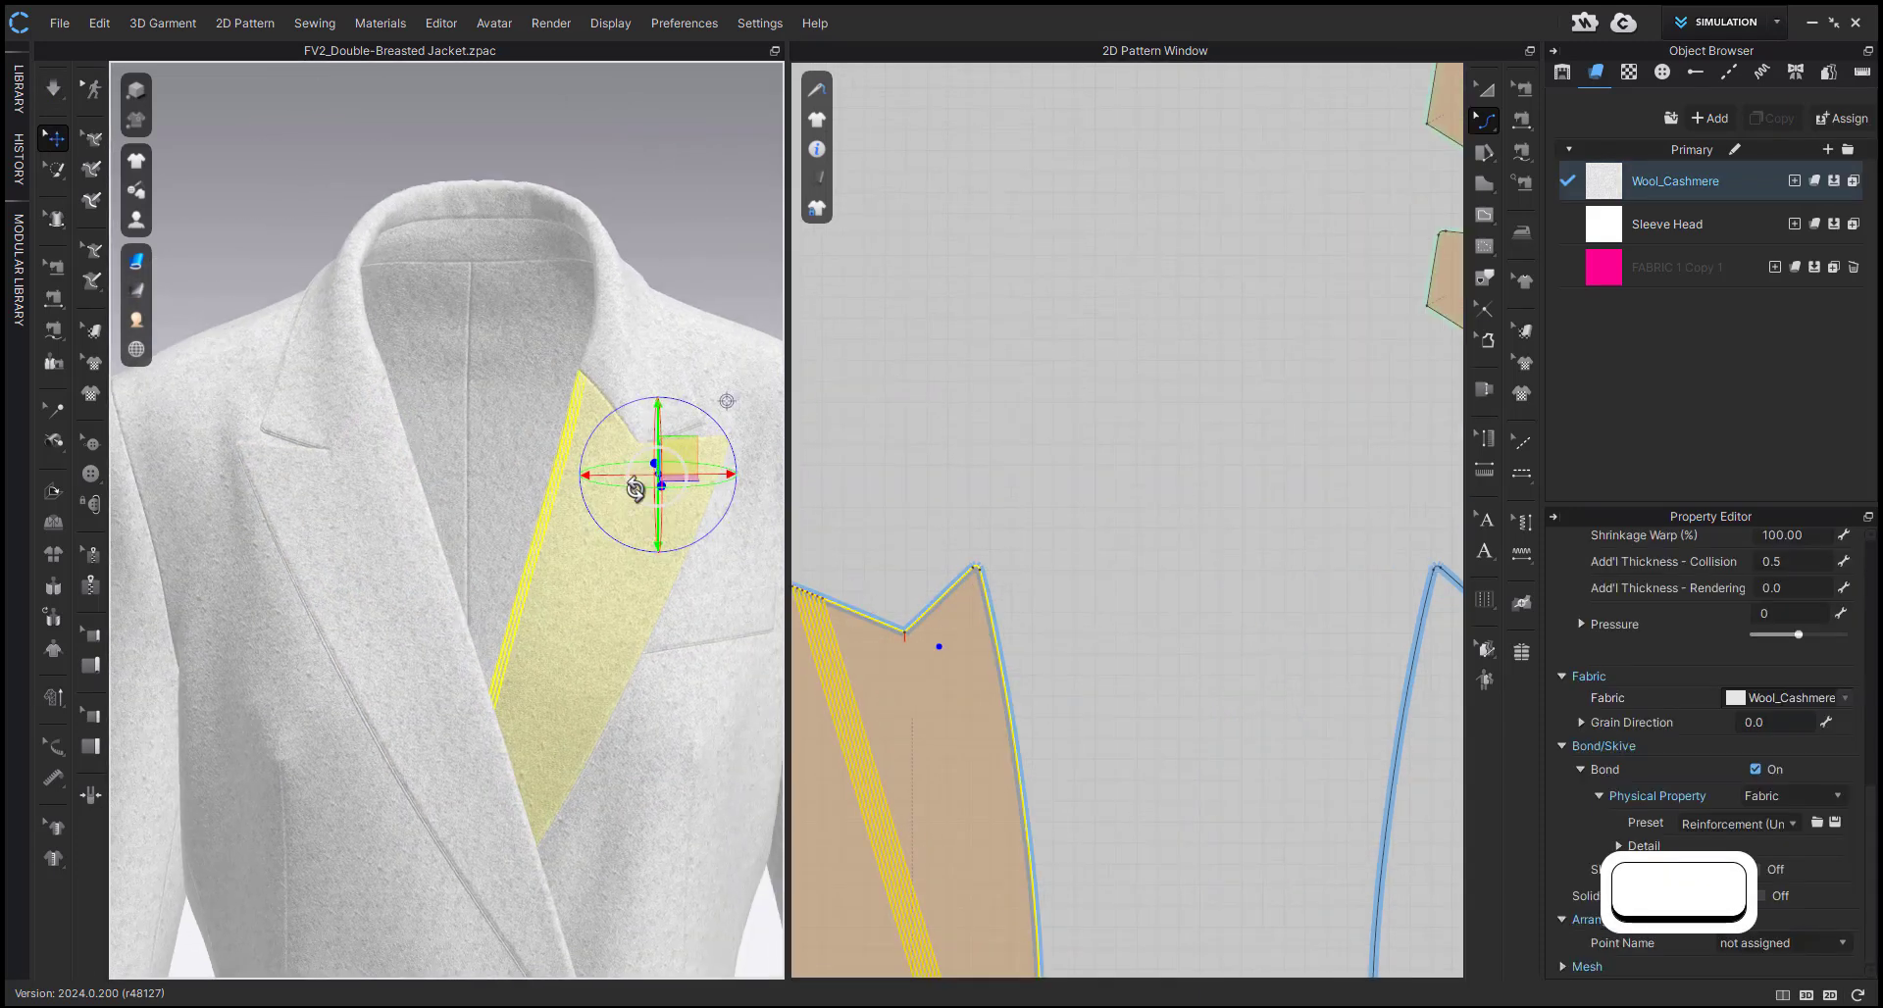
pyautogui.moveTo(636, 492); pyautogui.dragTo(422, 458, button='right')
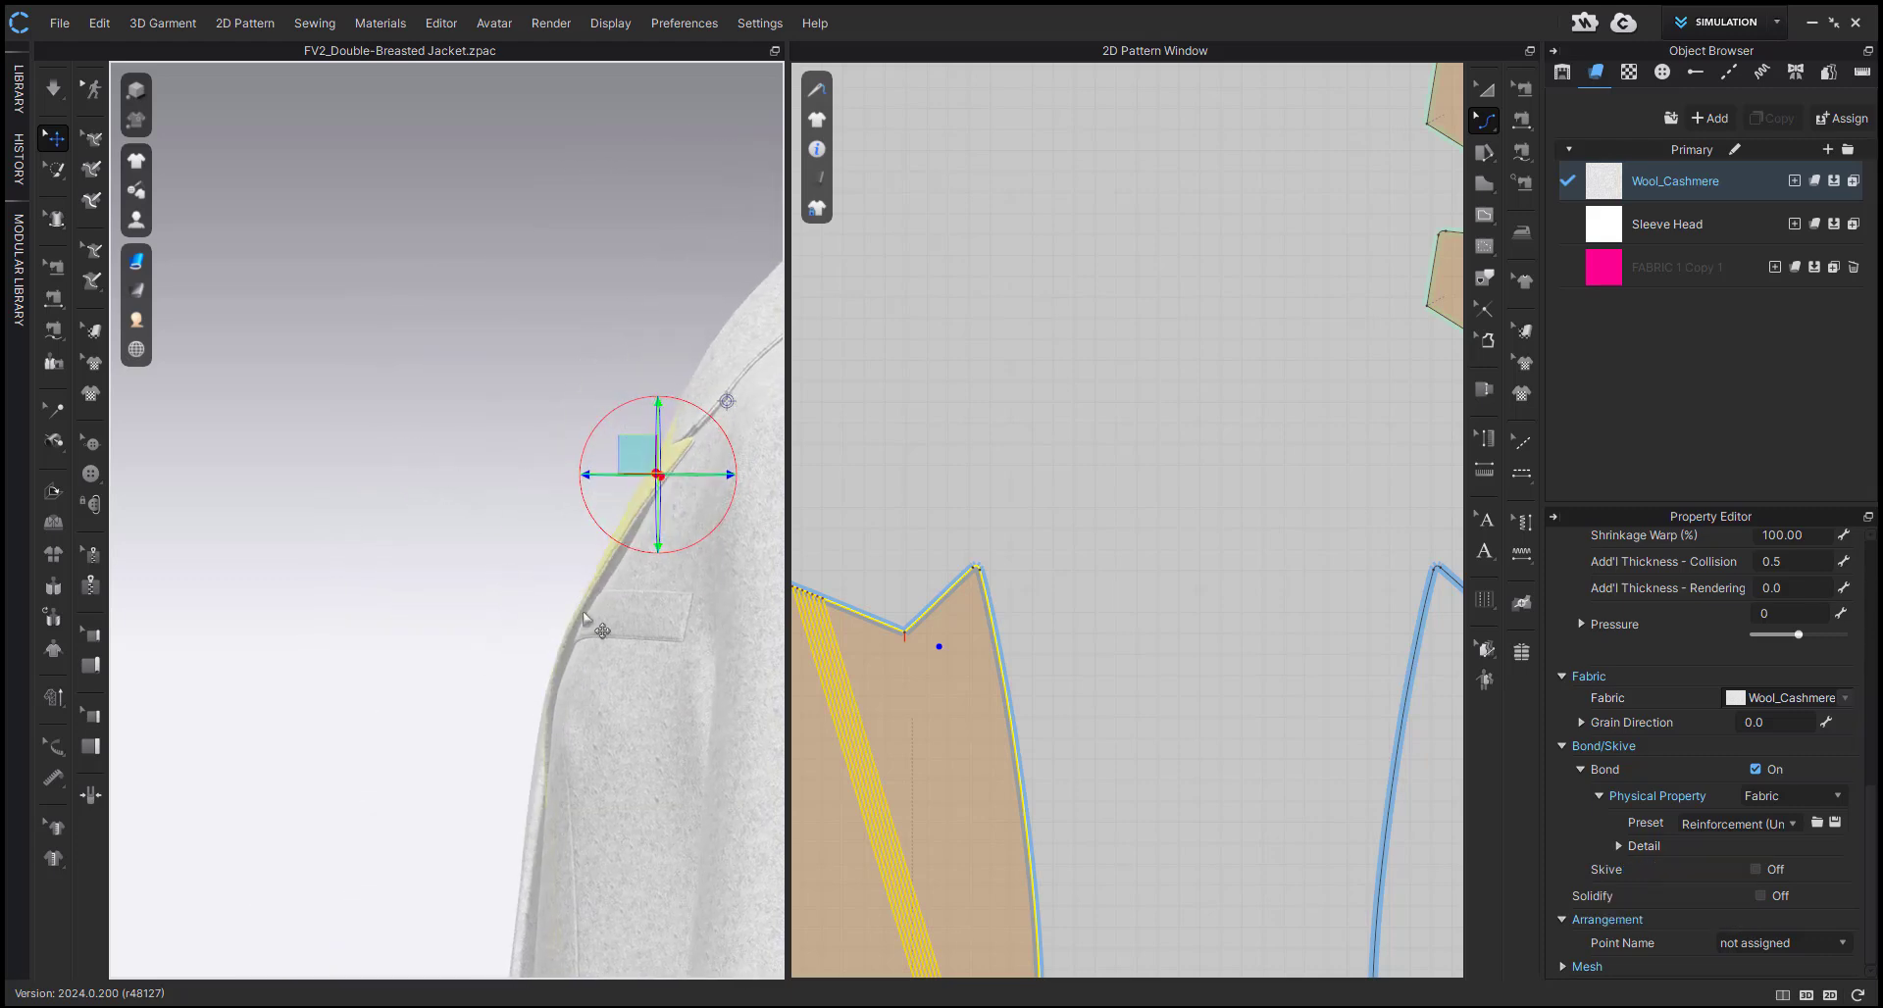
pyautogui.moveTo(583, 618); pyautogui.dragTo(798, 630, button='right')
pyautogui.click(1127, 671)
pyautogui.scroll(-4, 1127, 672)
pyautogui.scroll(4, 565, 592)
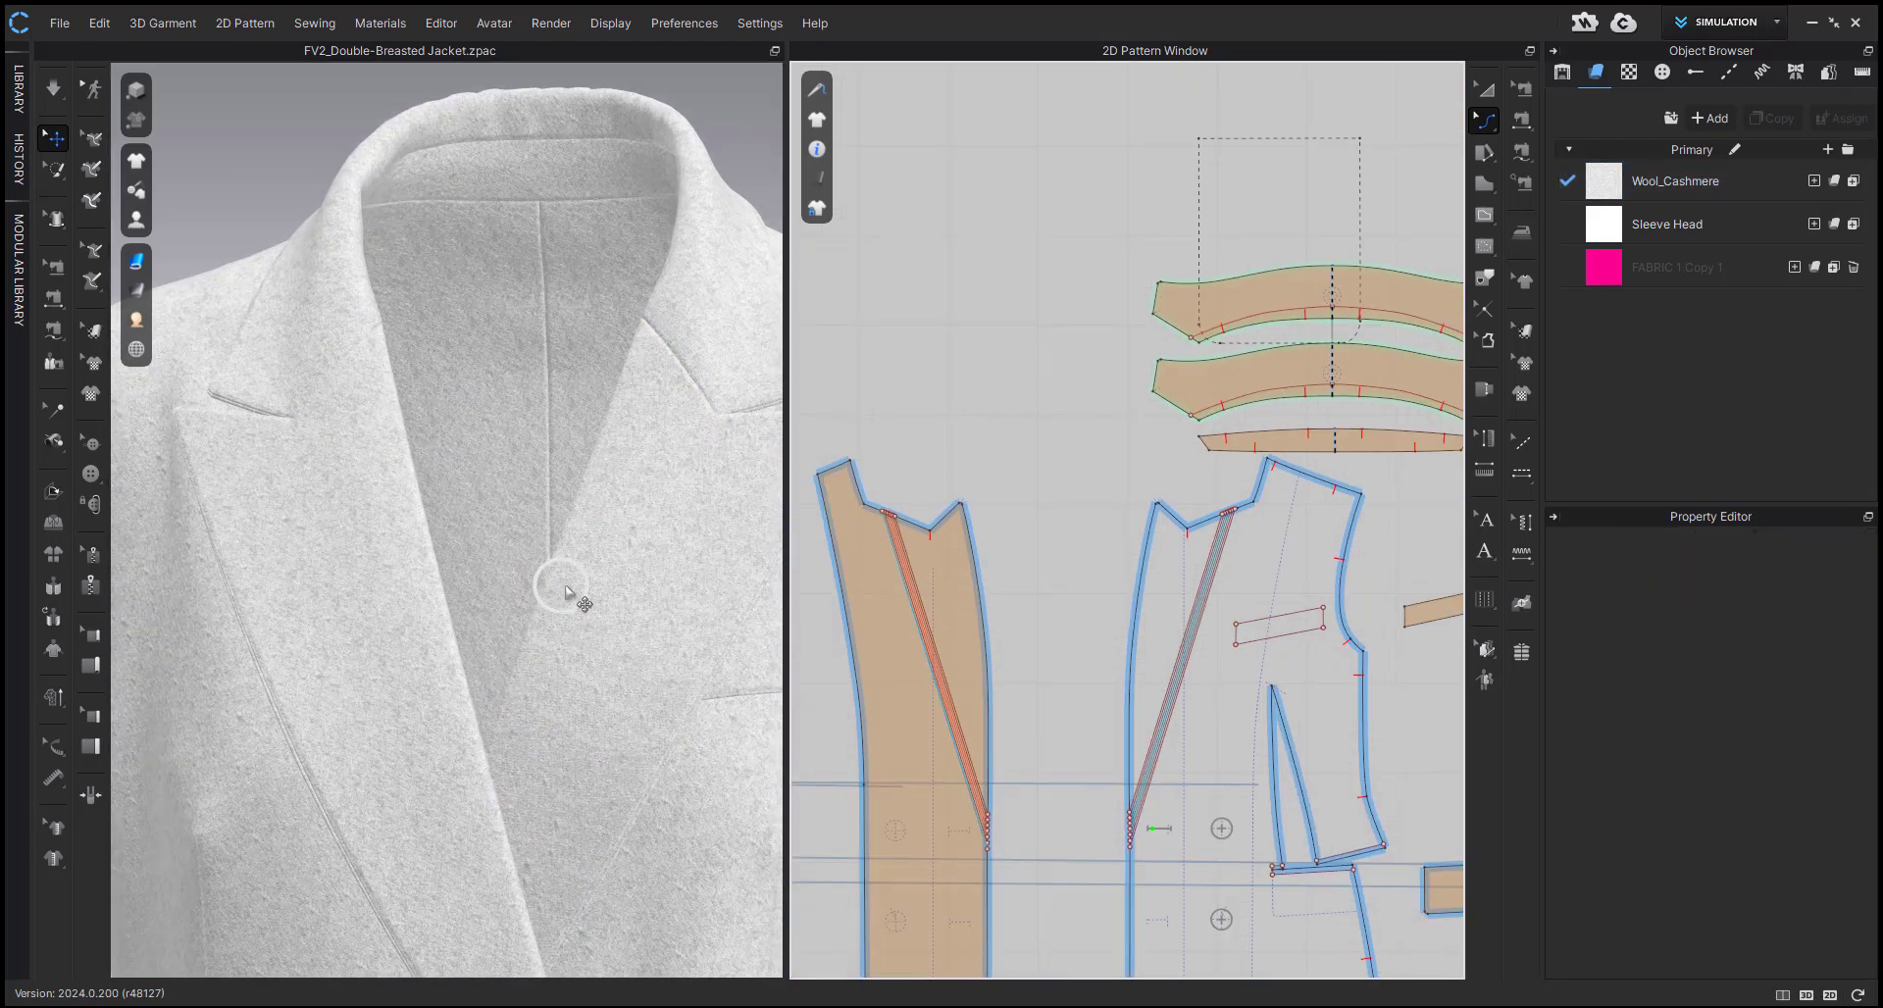
pyautogui.click(564, 592)
pyautogui.moveTo(565, 592); pyautogui.dragTo(628, 586, button='right')
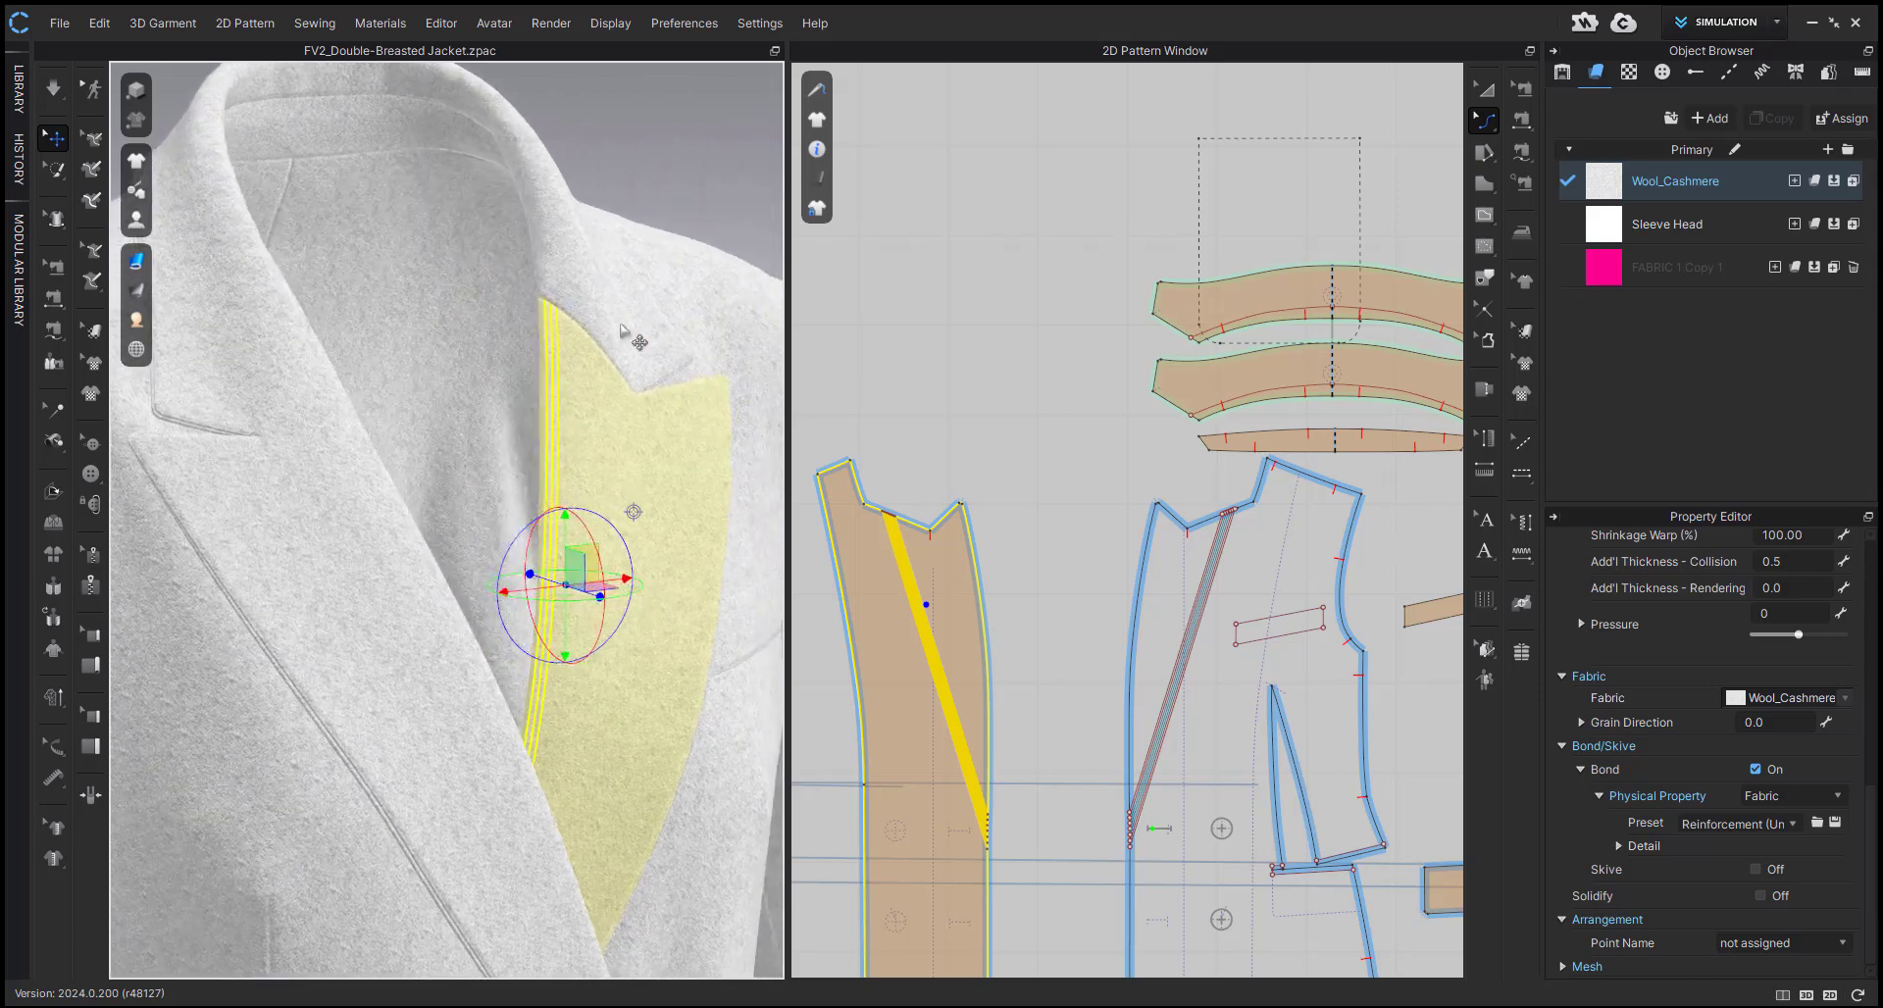
# - Sew two of the facing's diagonal lapel fold lines to the corresponding lines on the front panel
pyautogui.click(1049, 702)
pyautogui.scroll(6, 898, 542)
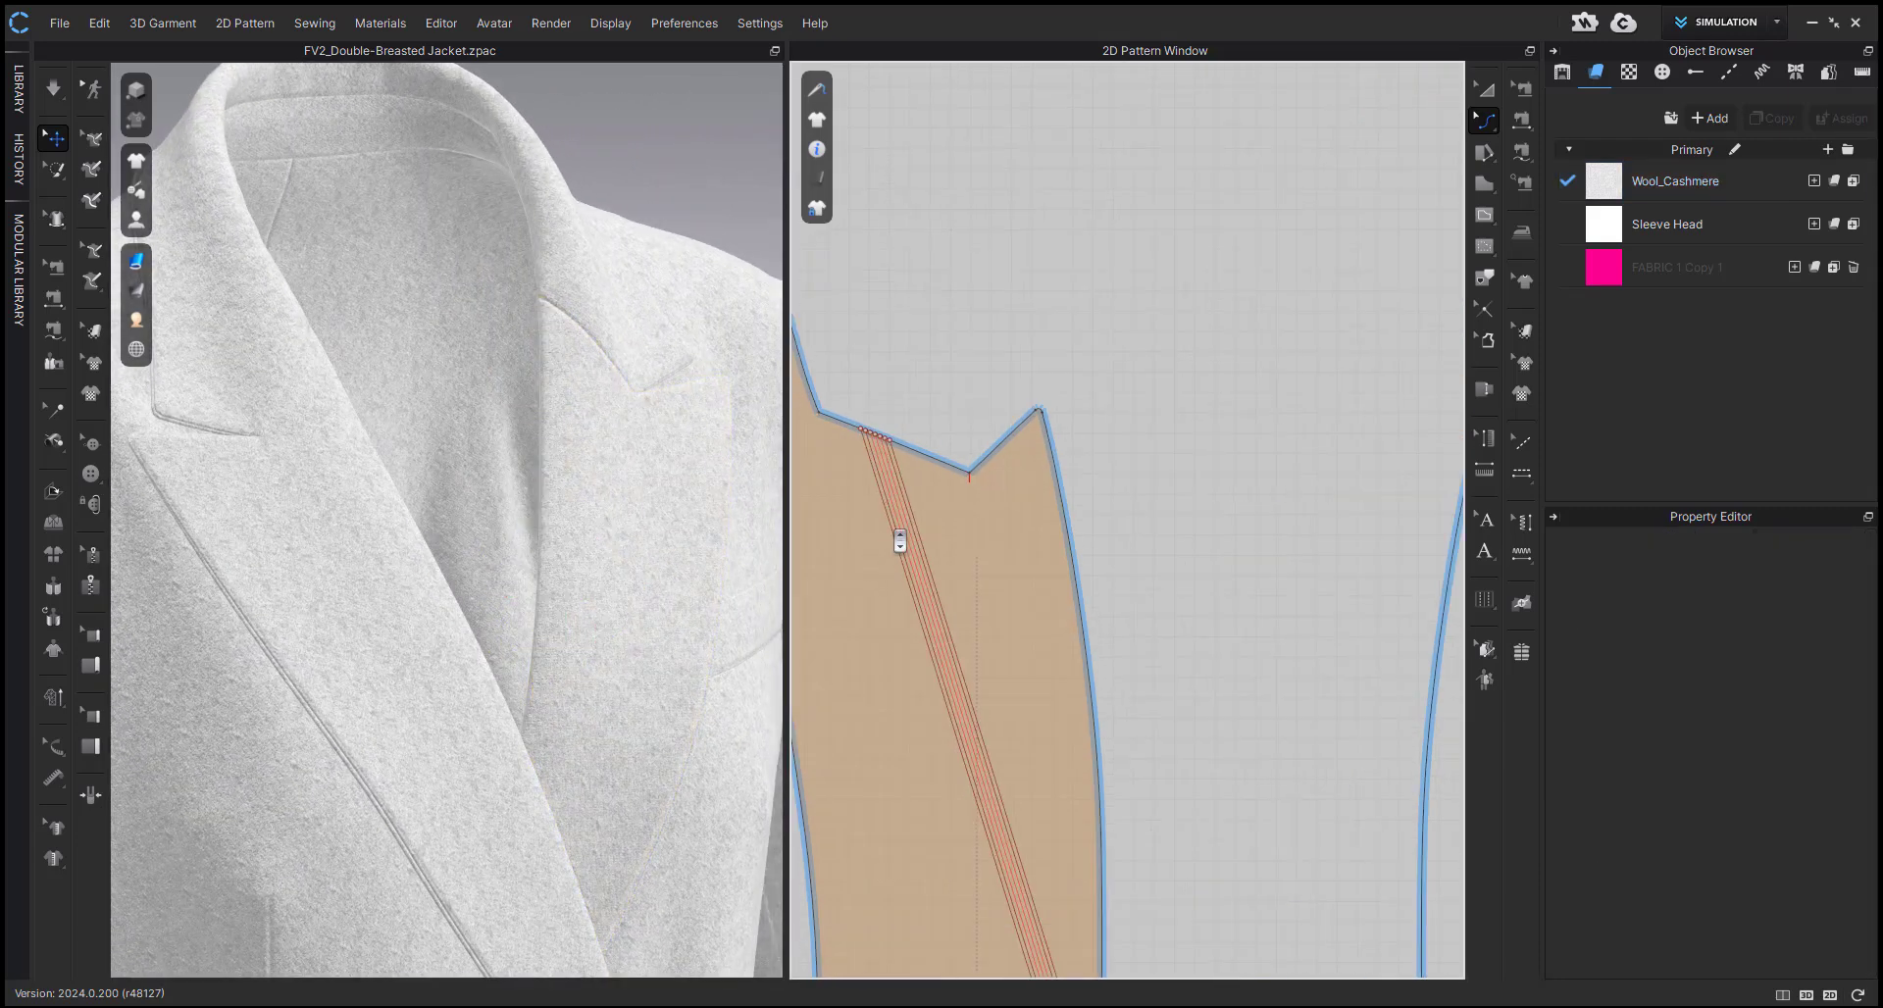
pyautogui.press('n')
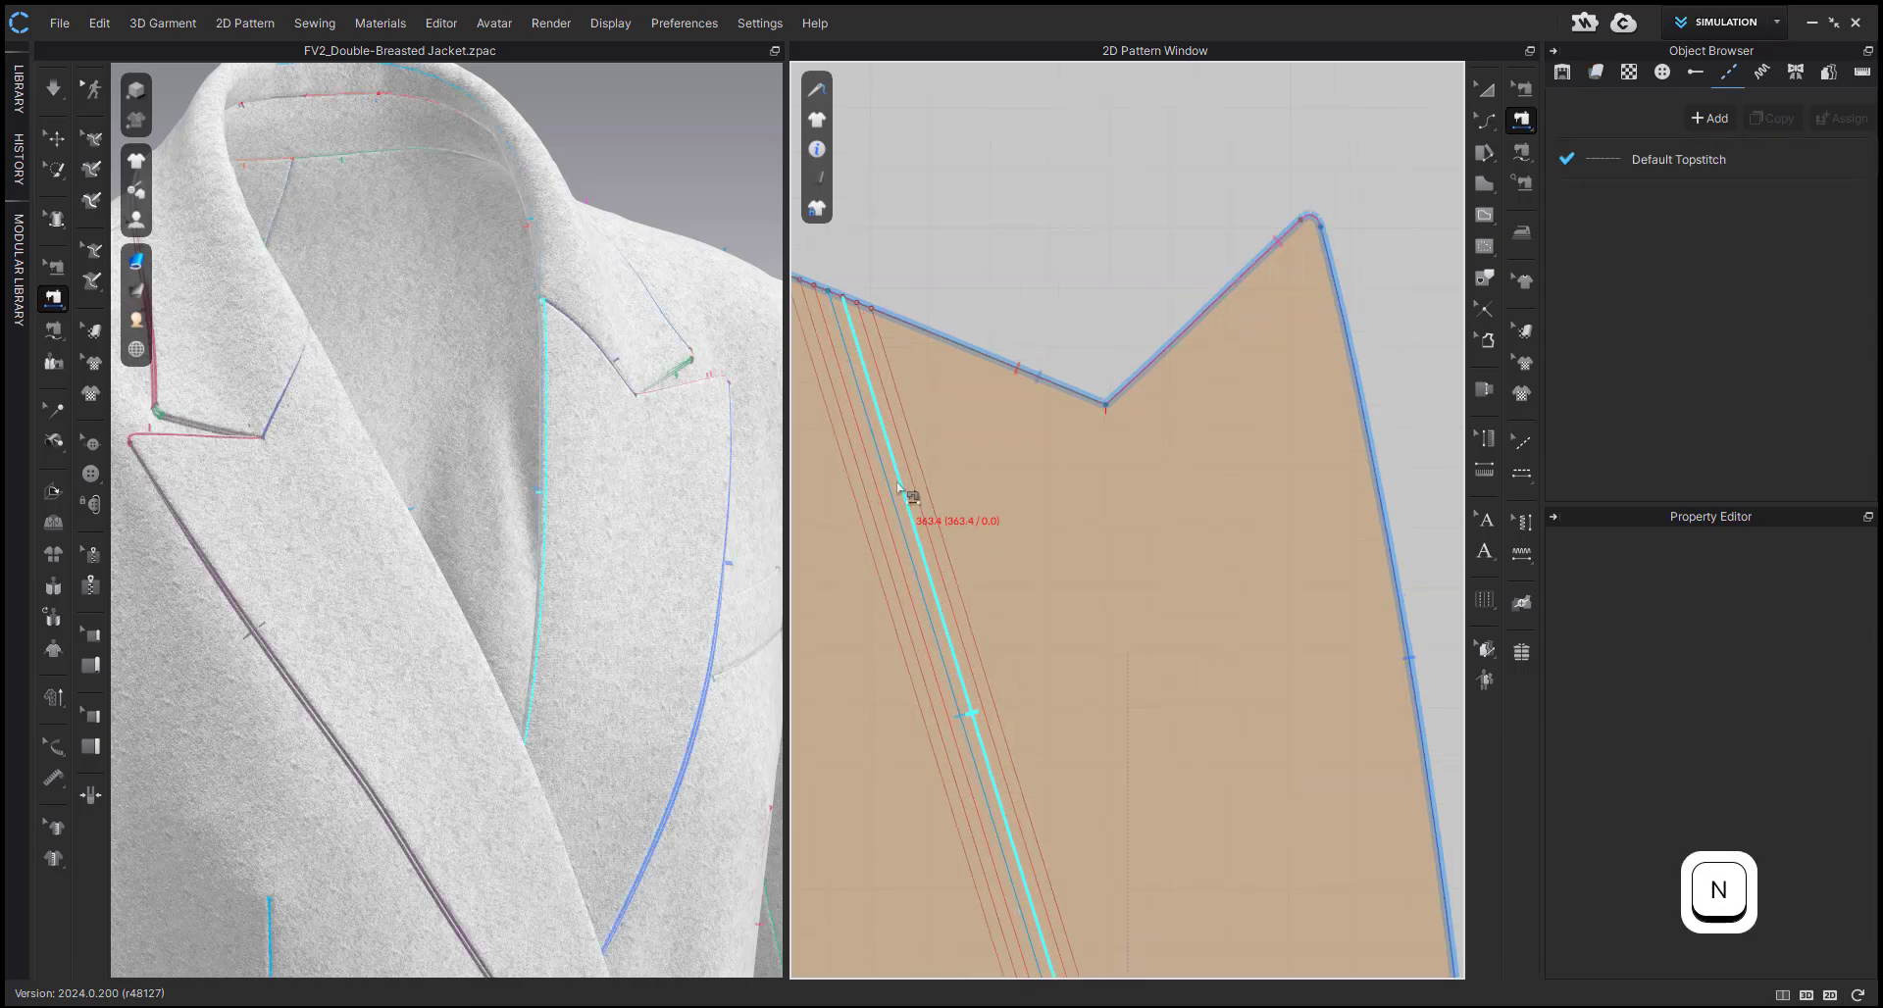
pyautogui.click(908, 493)
pyautogui.scroll(-3, 907, 520)
pyautogui.moveTo(907, 549); pyautogui.dragTo(711, 527, button='middle')
pyautogui.scroll(-3, 1094, 574)
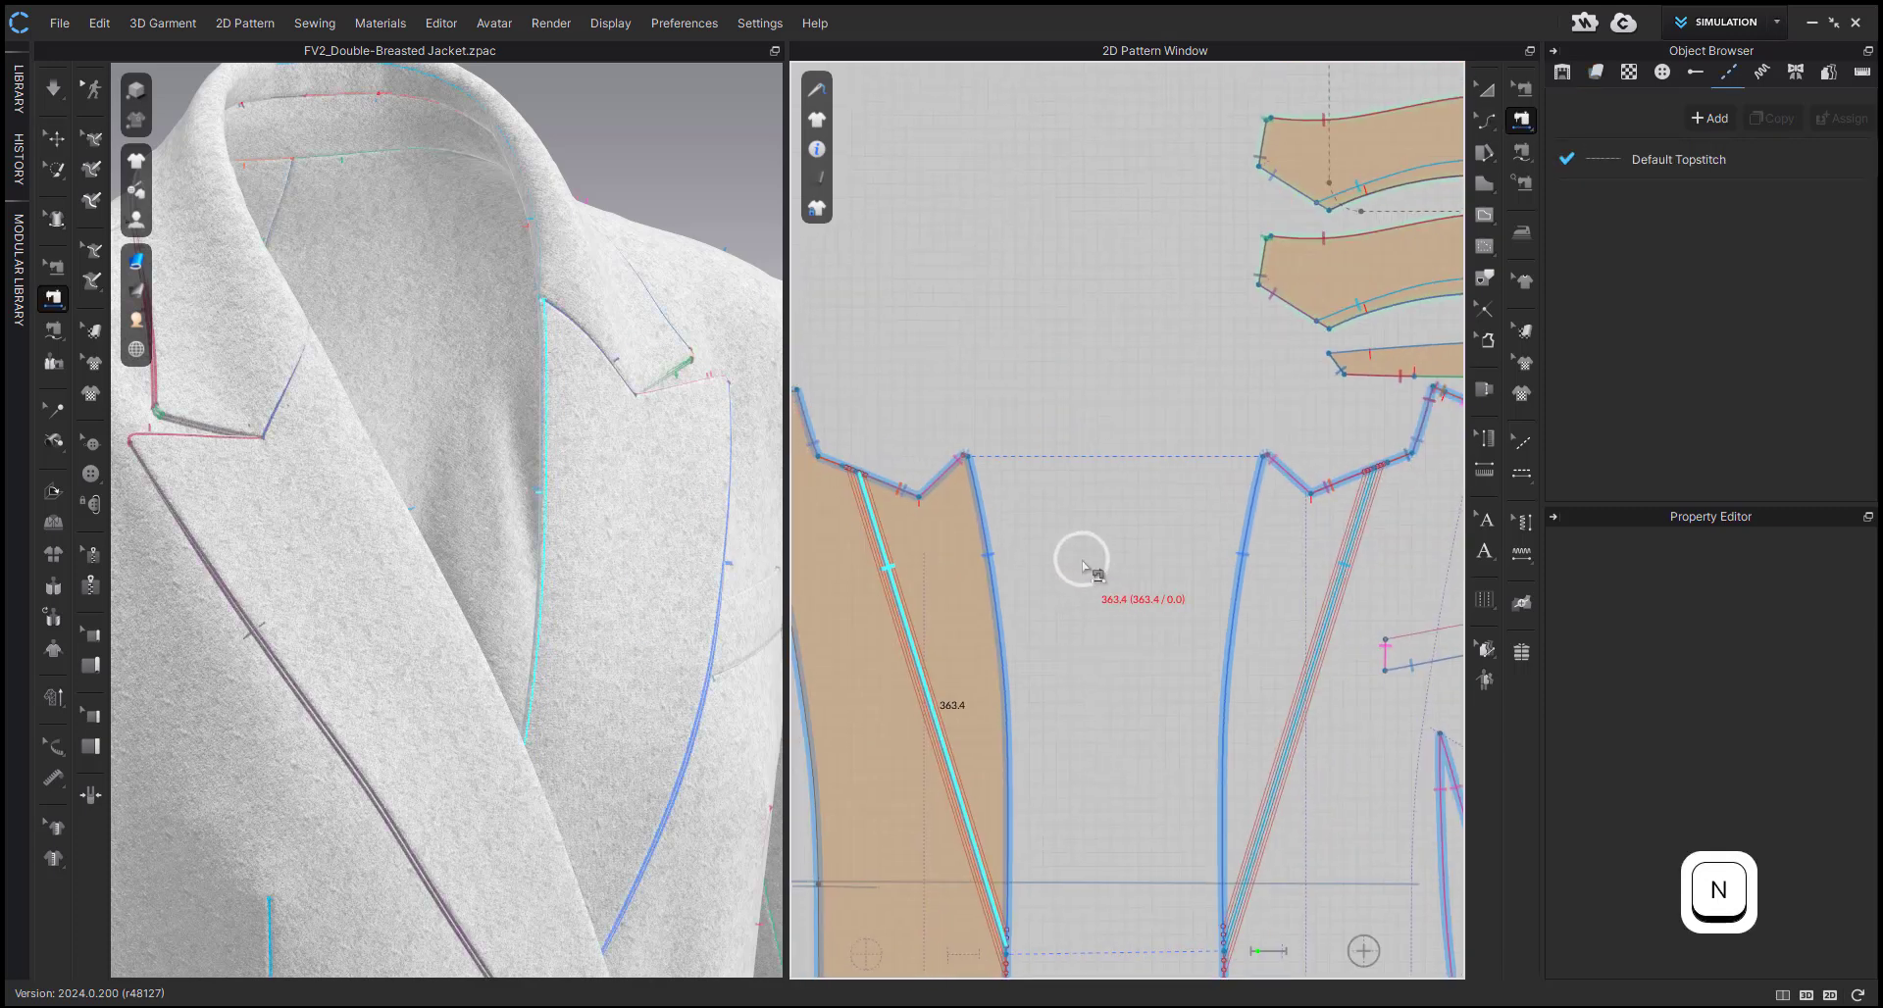
pyautogui.scroll(5, 1372, 574)
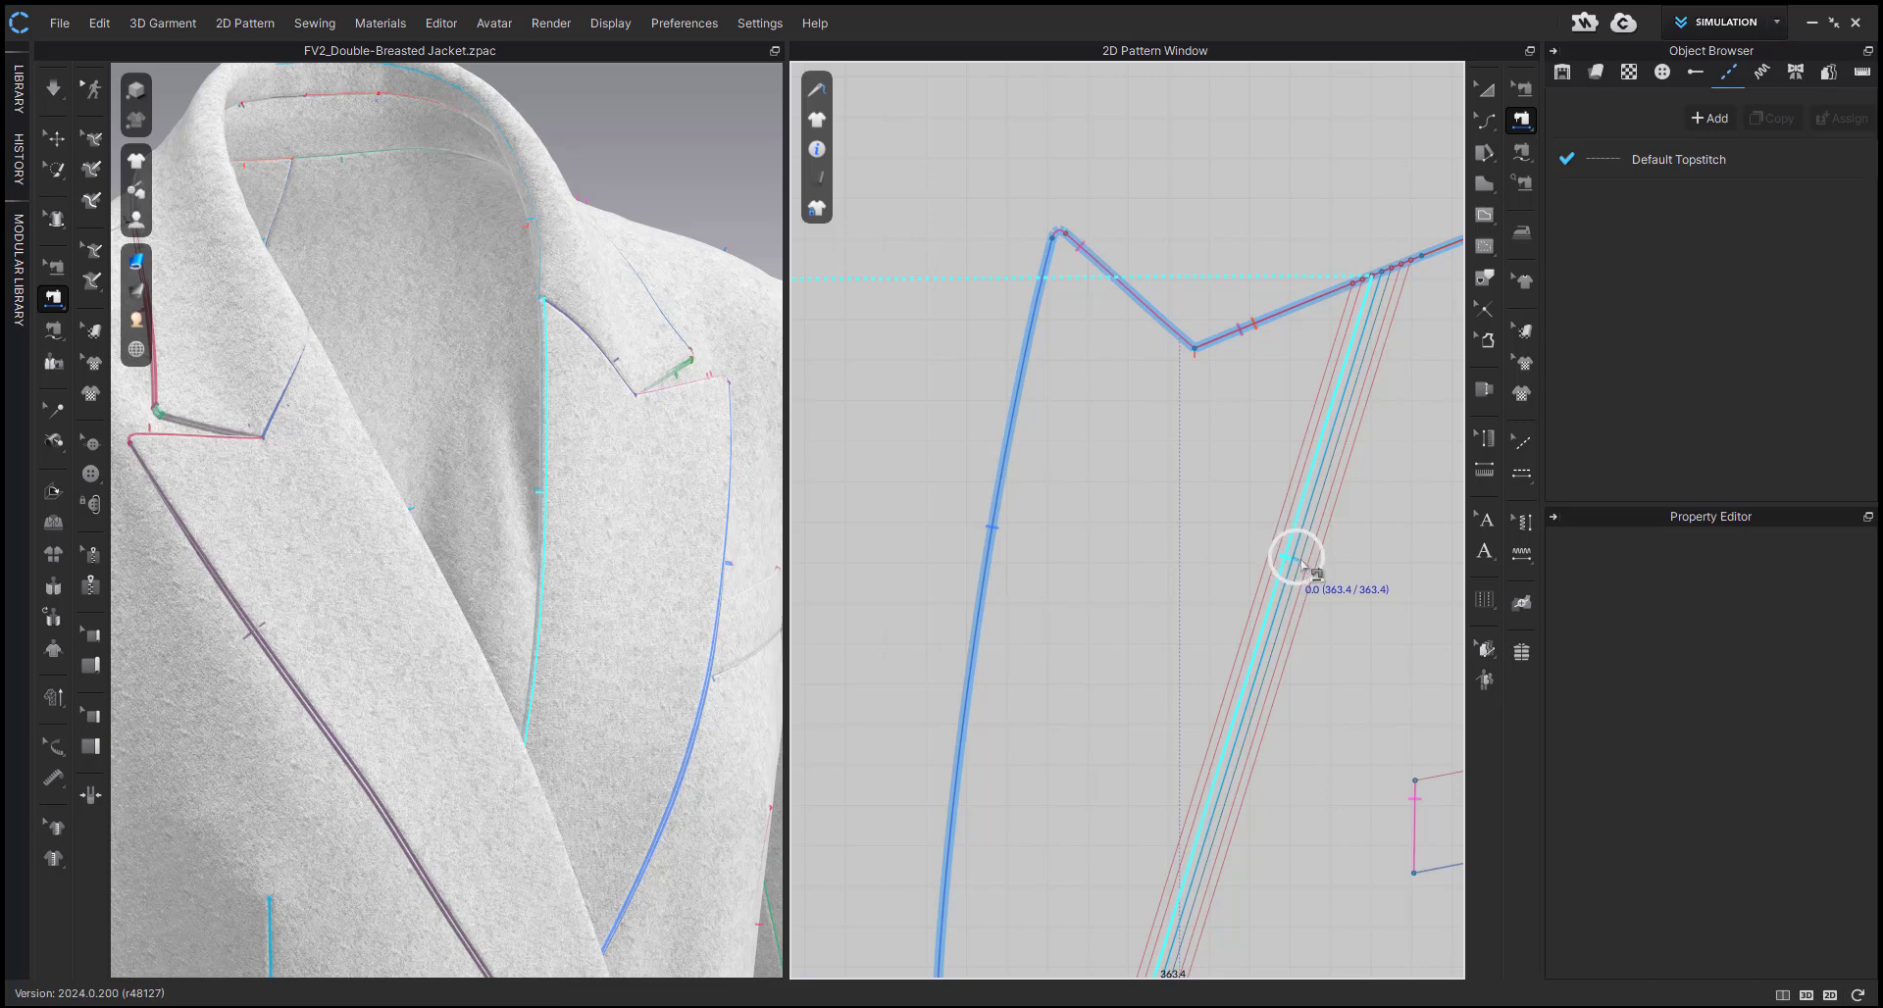
pyautogui.click(1294, 559)
pyautogui.scroll(-3, 1260, 579)
pyautogui.scroll(3, 1126, 559)
pyautogui.scroll(2, 961, 613)
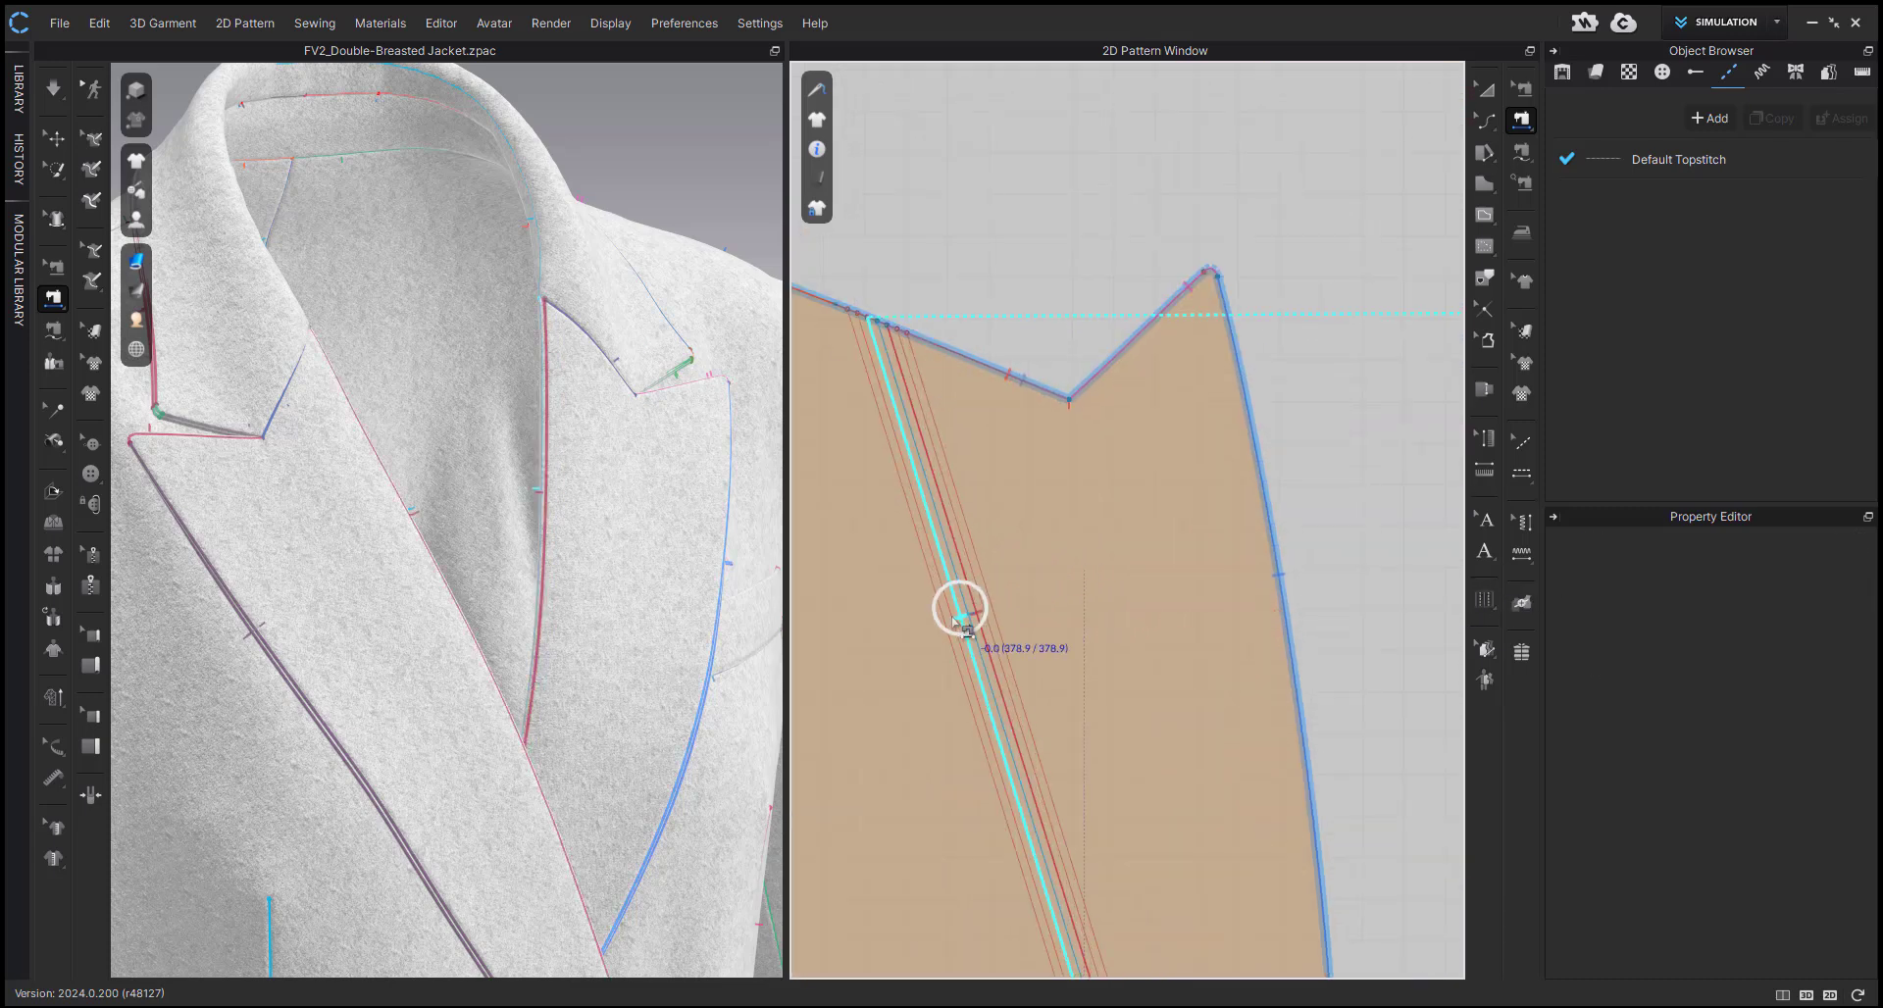
pyautogui.click(957, 618)
# - Simulate the jacket with the newly sewn fold lines and check the lapel from different angles
pyautogui.press('a')
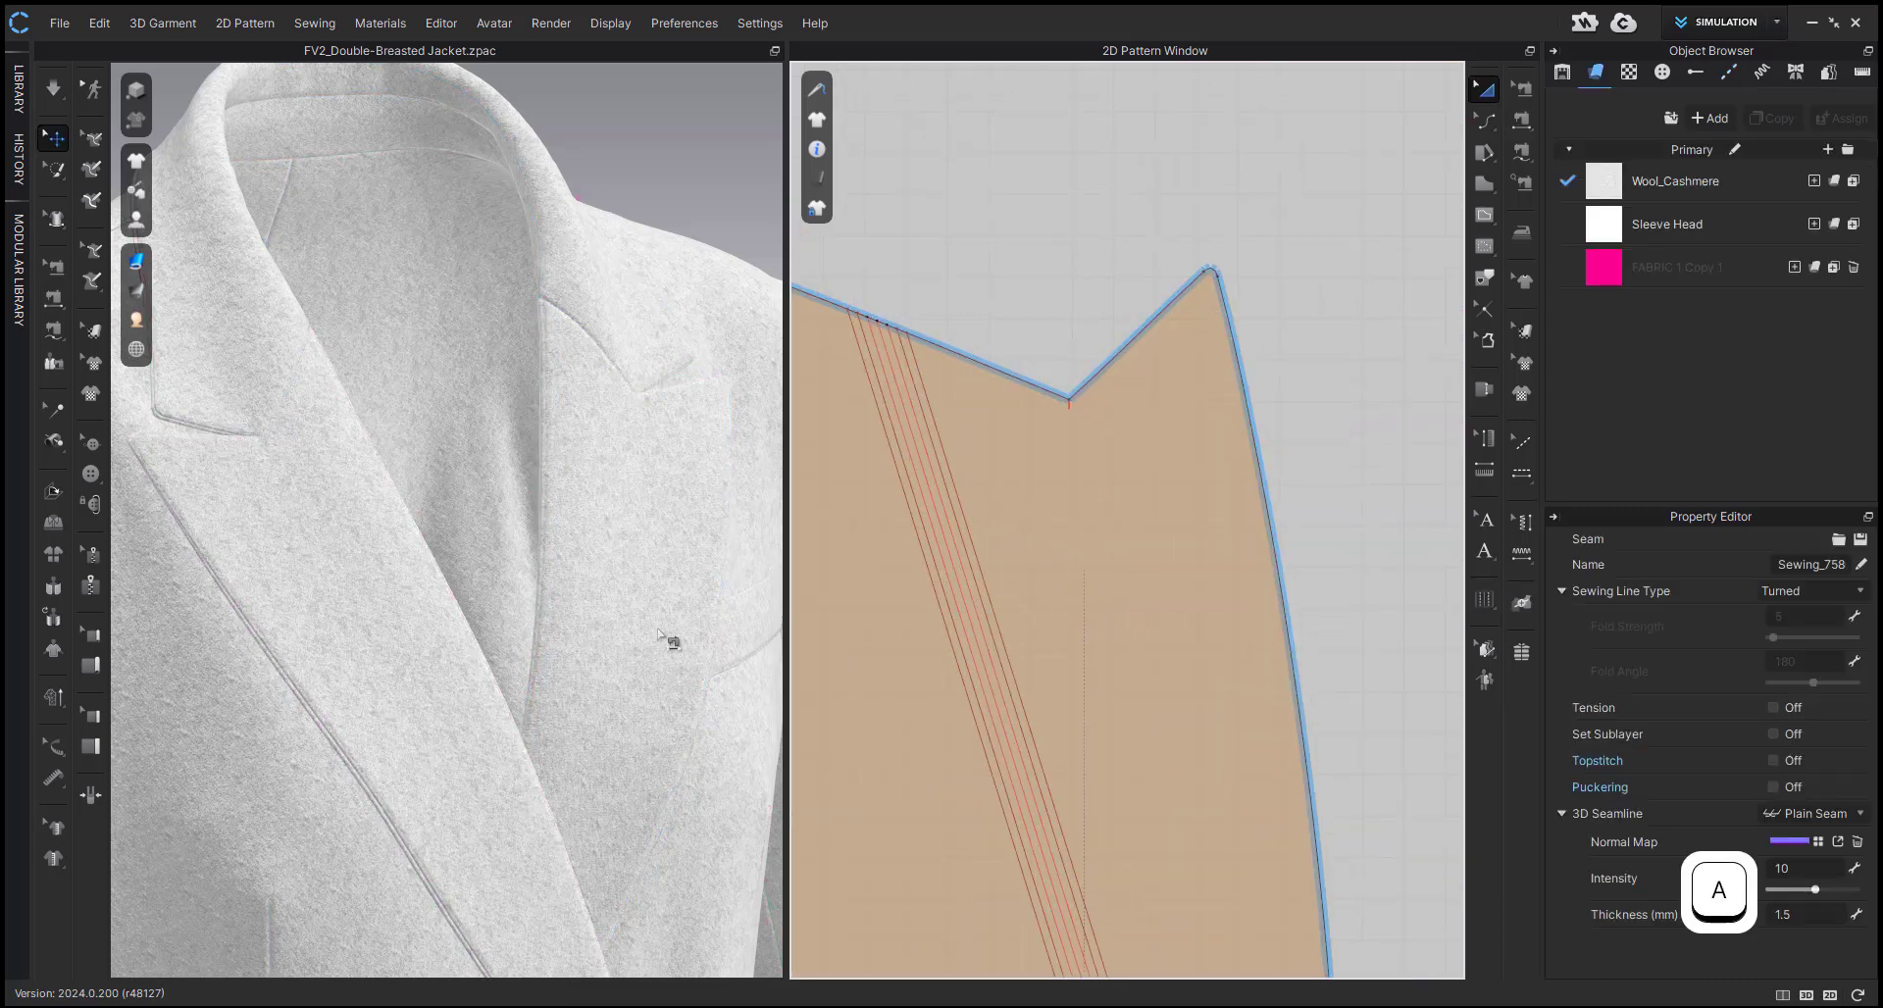
pyautogui.press('space')
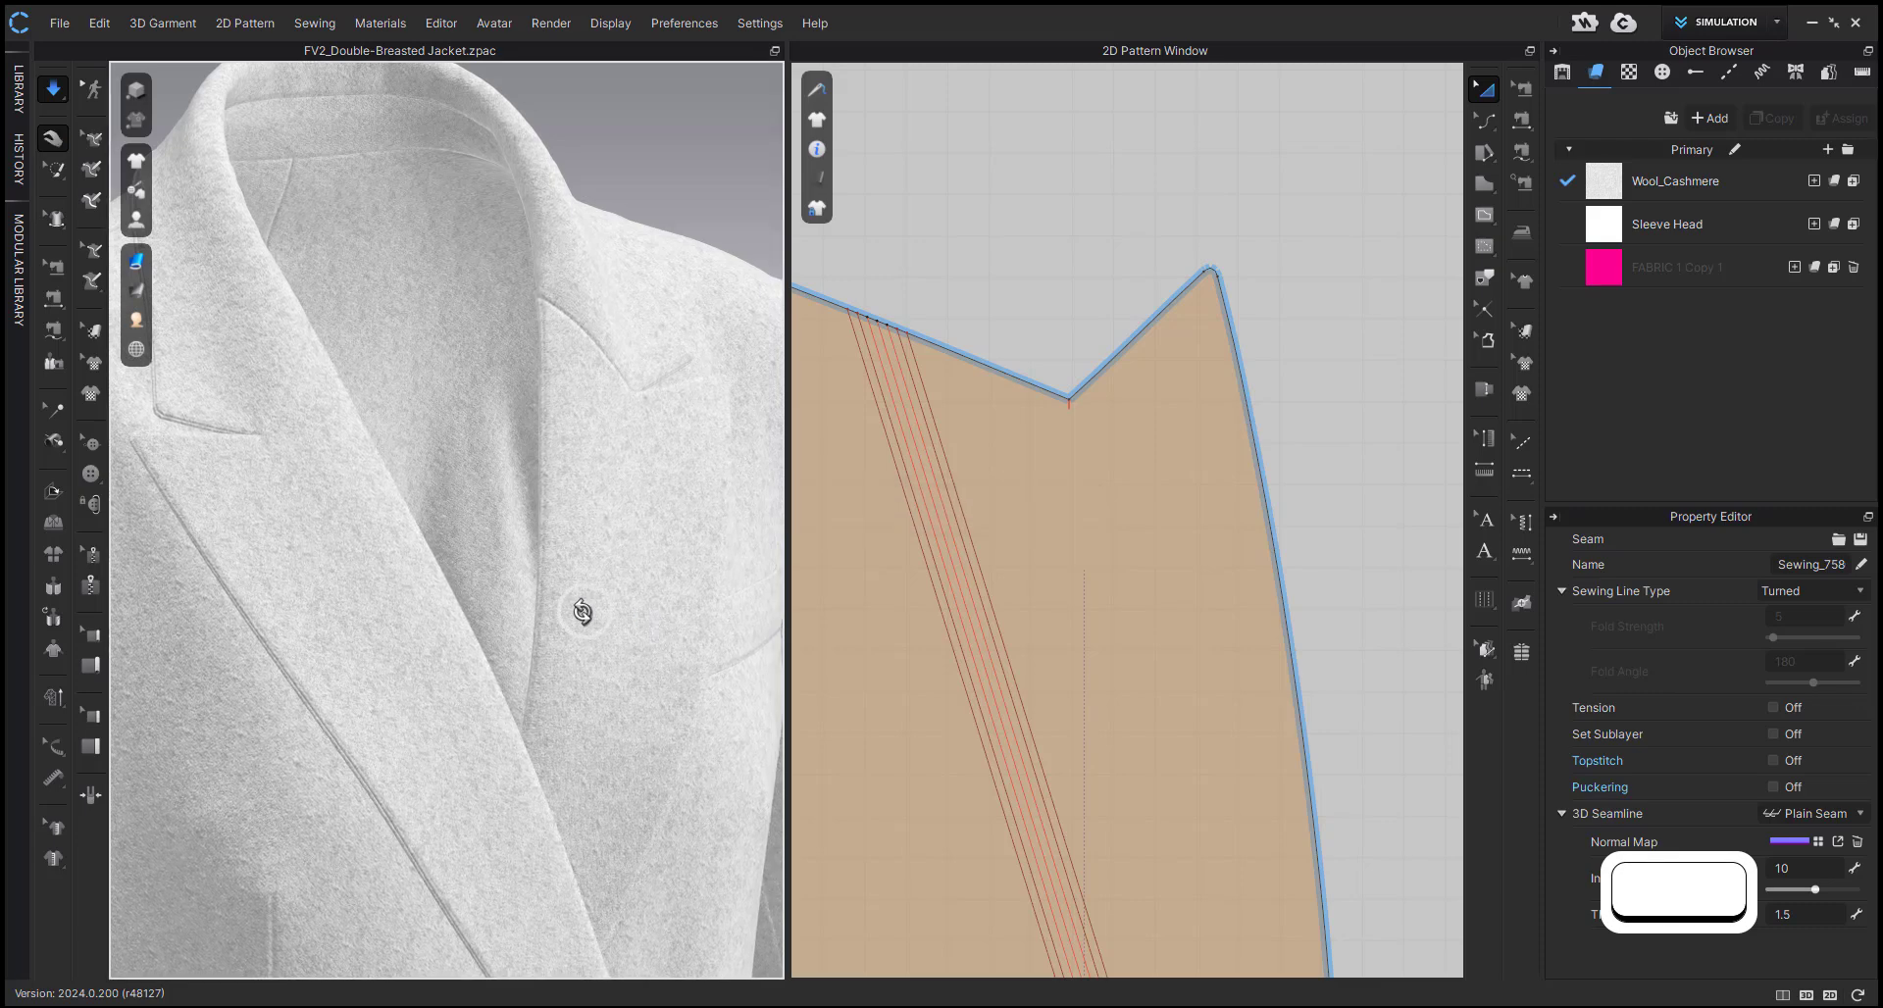
pyautogui.moveTo(582, 611); pyautogui.dragTo(393, 423, button='right')
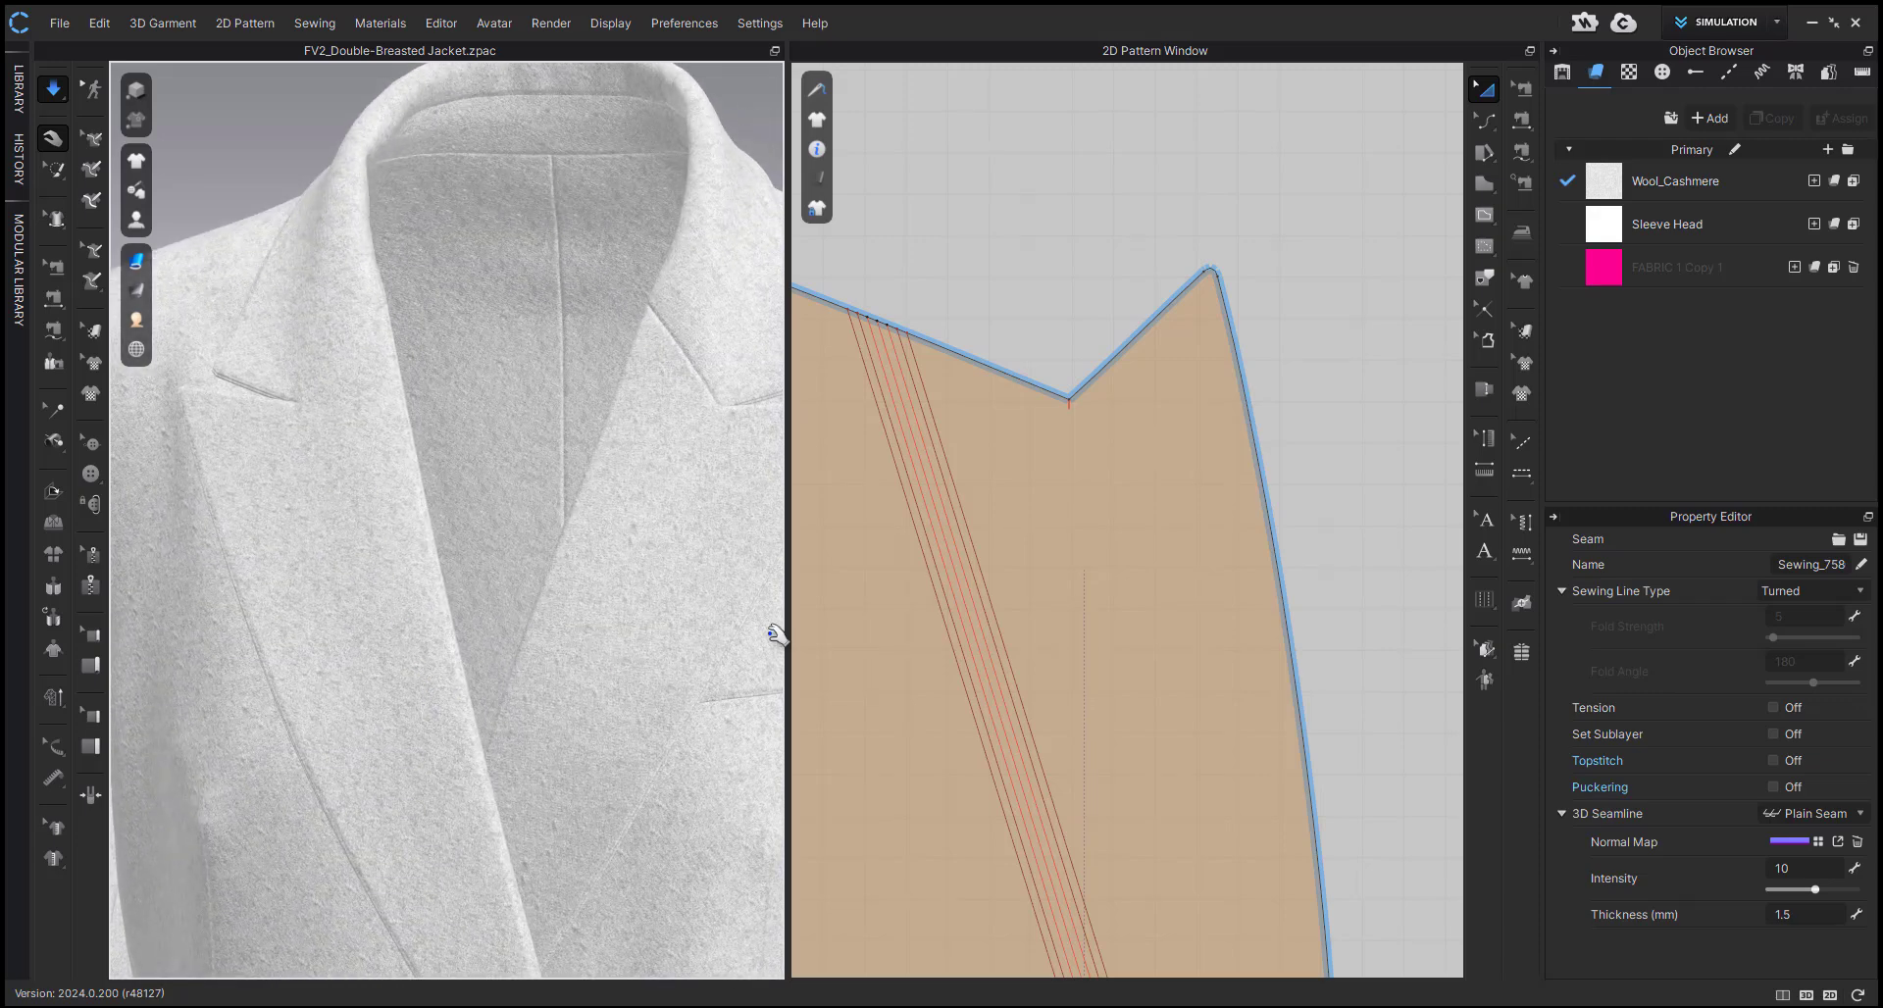
# - Select both fold-line seams between the facing and front panel and remove their seamline normal map
pyautogui.scroll(-5, 1063, 601)
pyautogui.press('z')
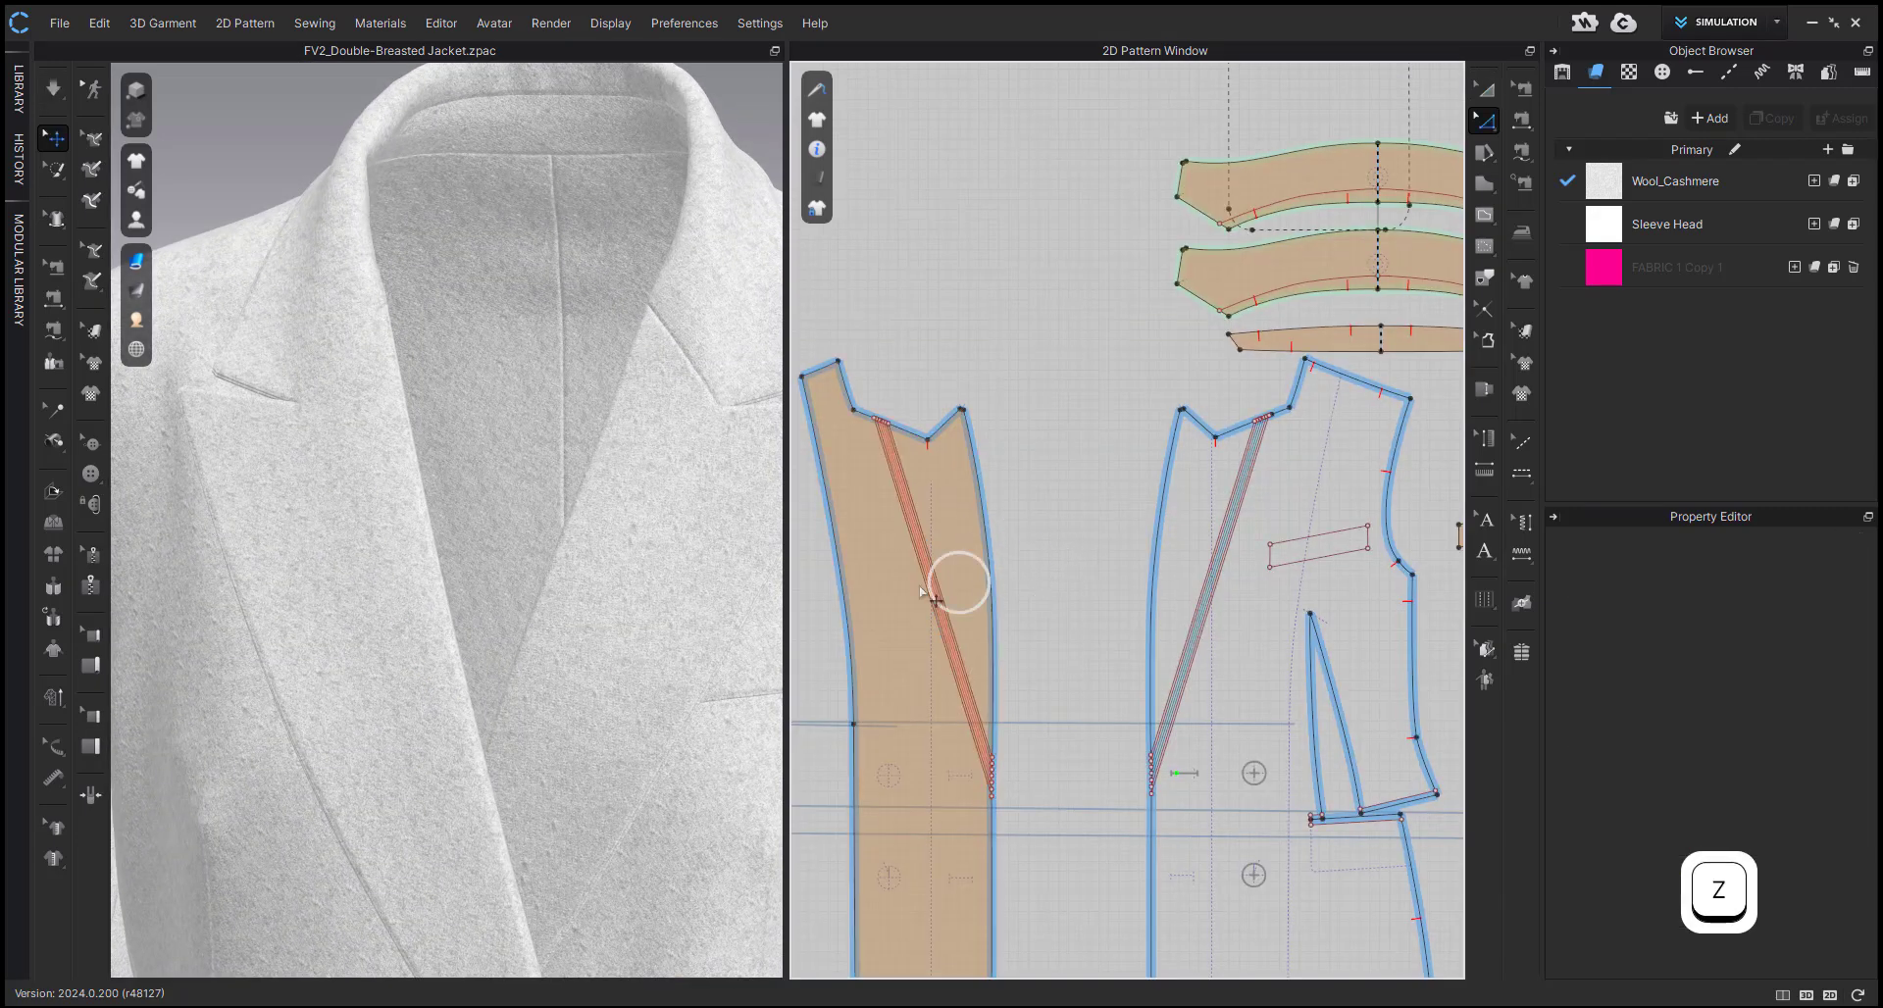
pyautogui.scroll(5, 922, 592)
pyautogui.press('b')
pyautogui.scroll(3, 975, 592)
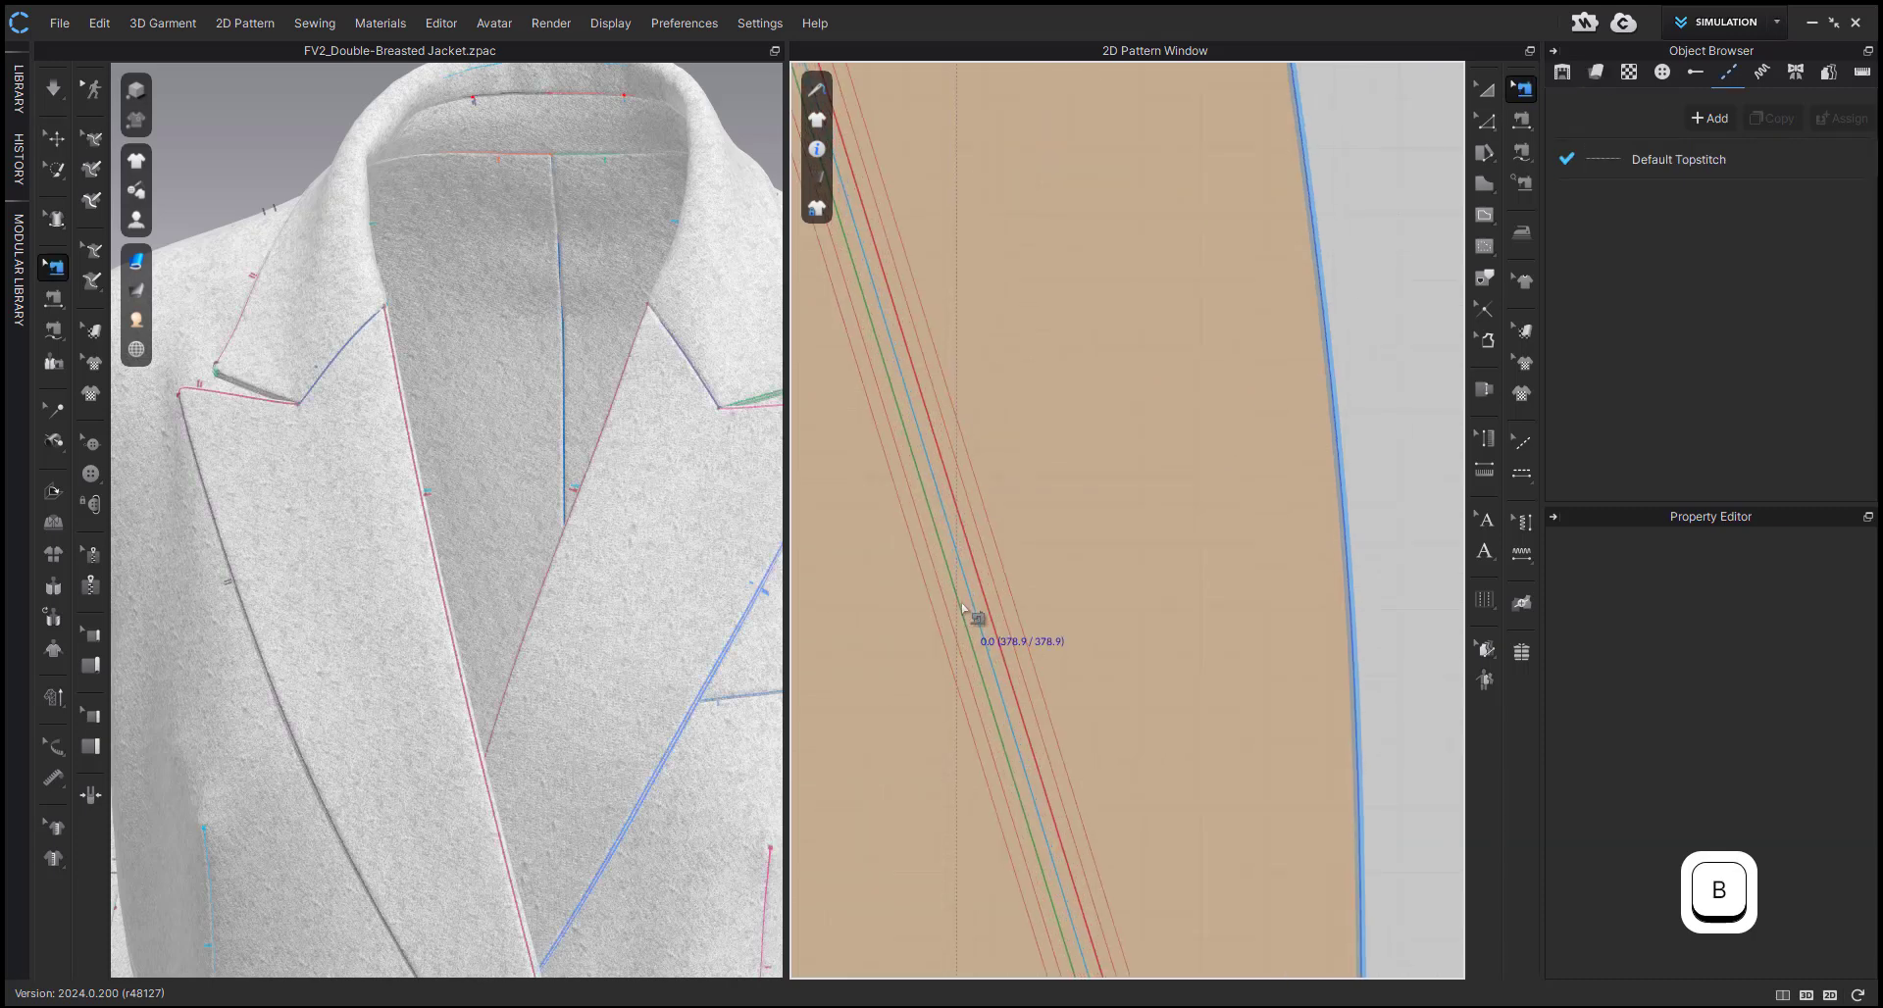
pyautogui.click(964, 608)
pyautogui.keyDown('shift'); pyautogui.click(983, 597); pyautogui.keyUp('shift')
pyautogui.click(1837, 843)
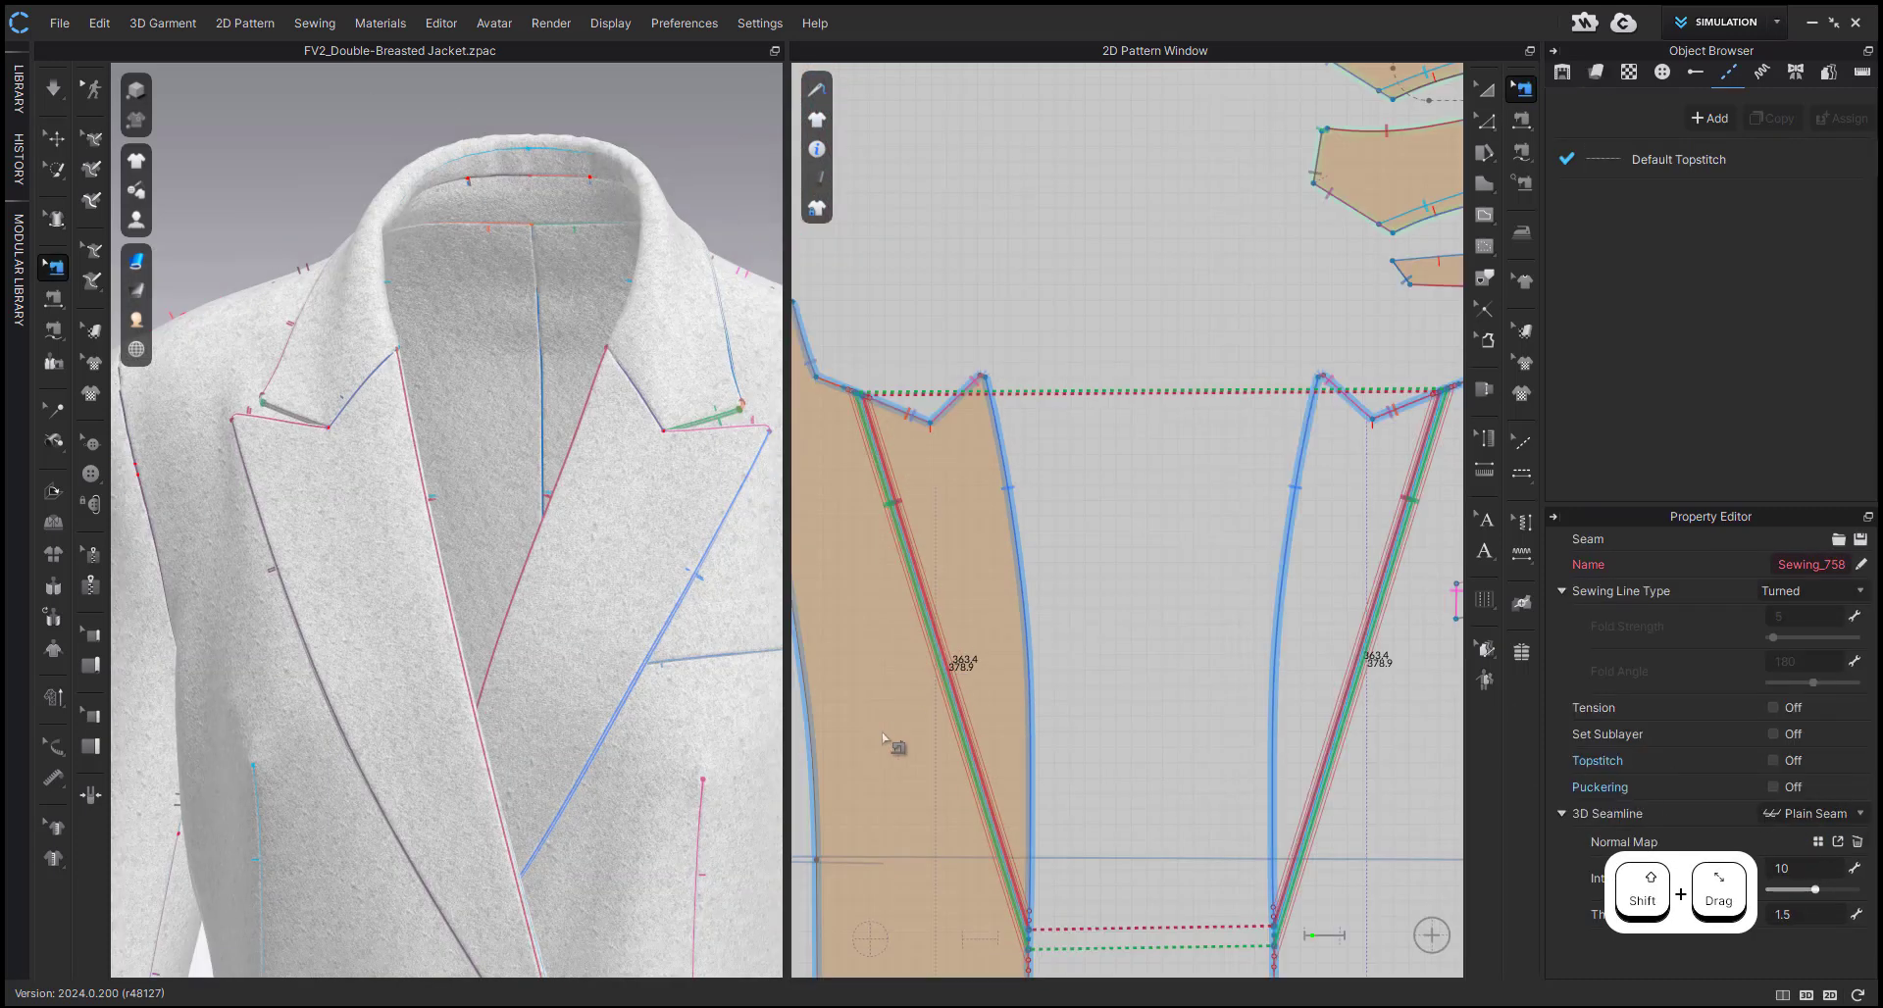
# - Remove the seamline normal map from the two matching fold-line seams on the opposite facing
pyautogui.click(1173, 639)
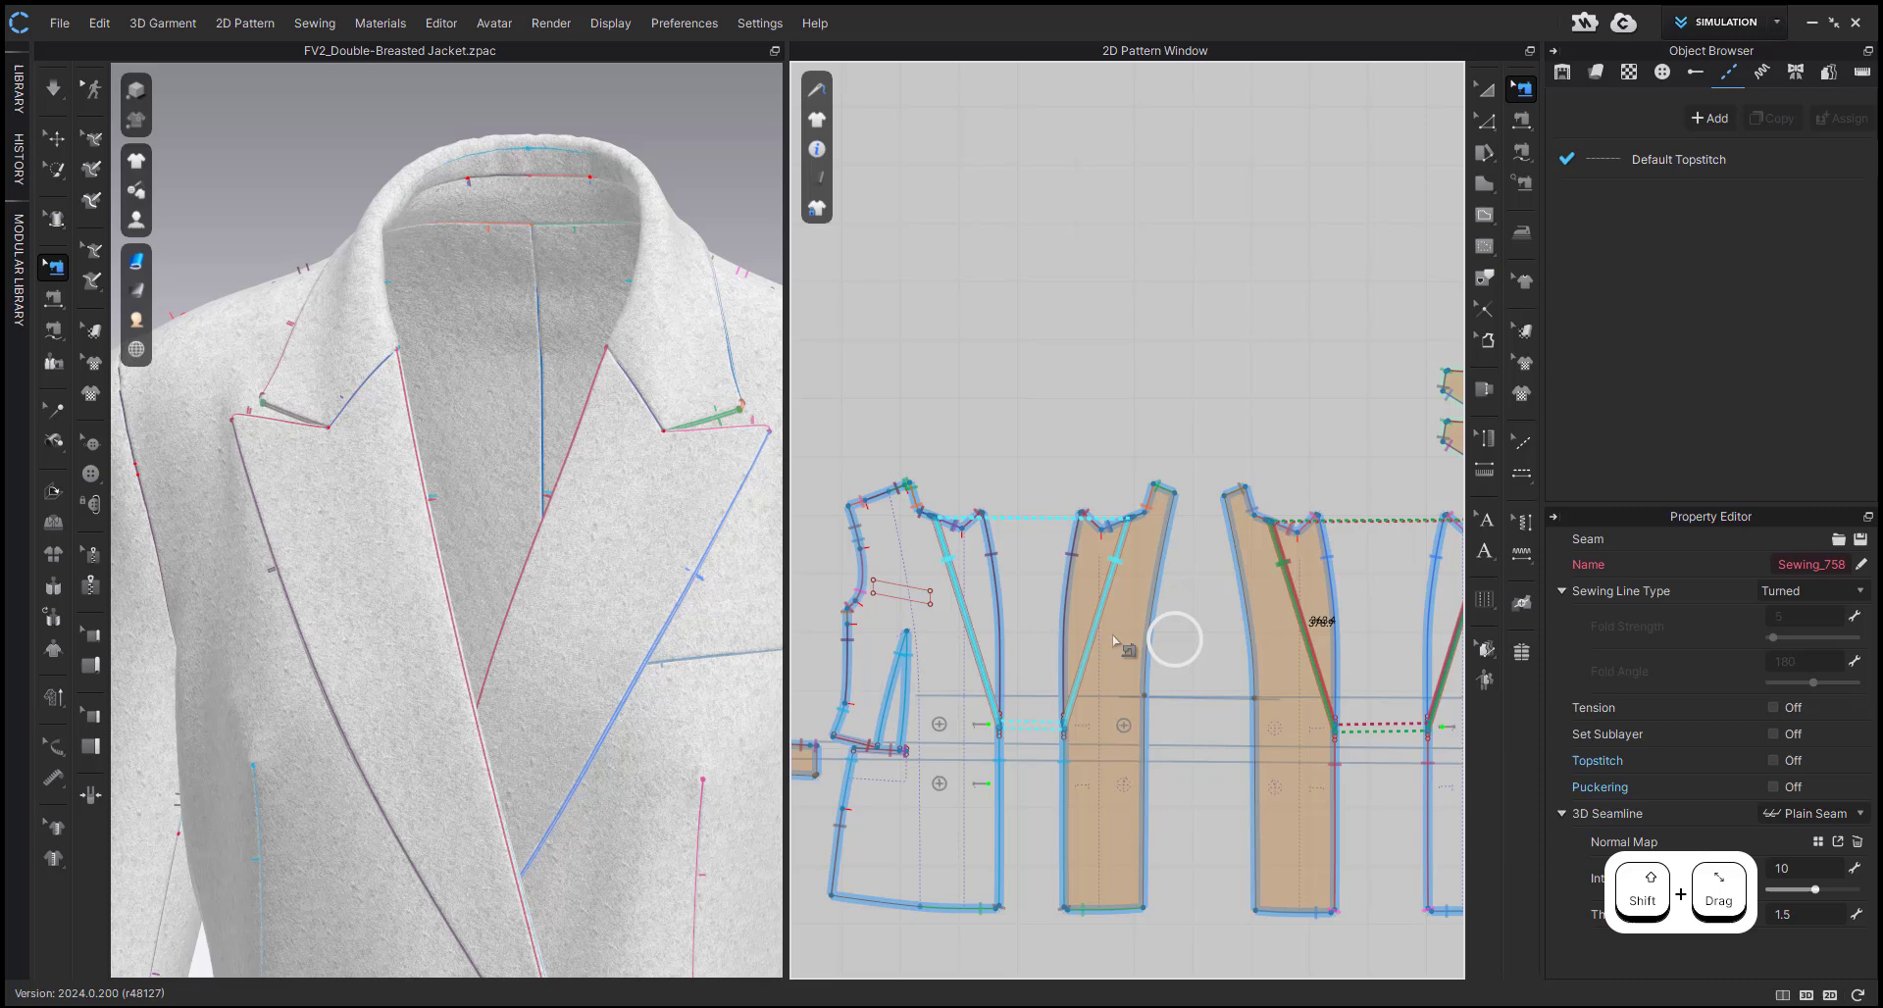
pyautogui.click(1051, 620)
pyautogui.scroll(10, 1106, 627)
pyautogui.click(1051, 618)
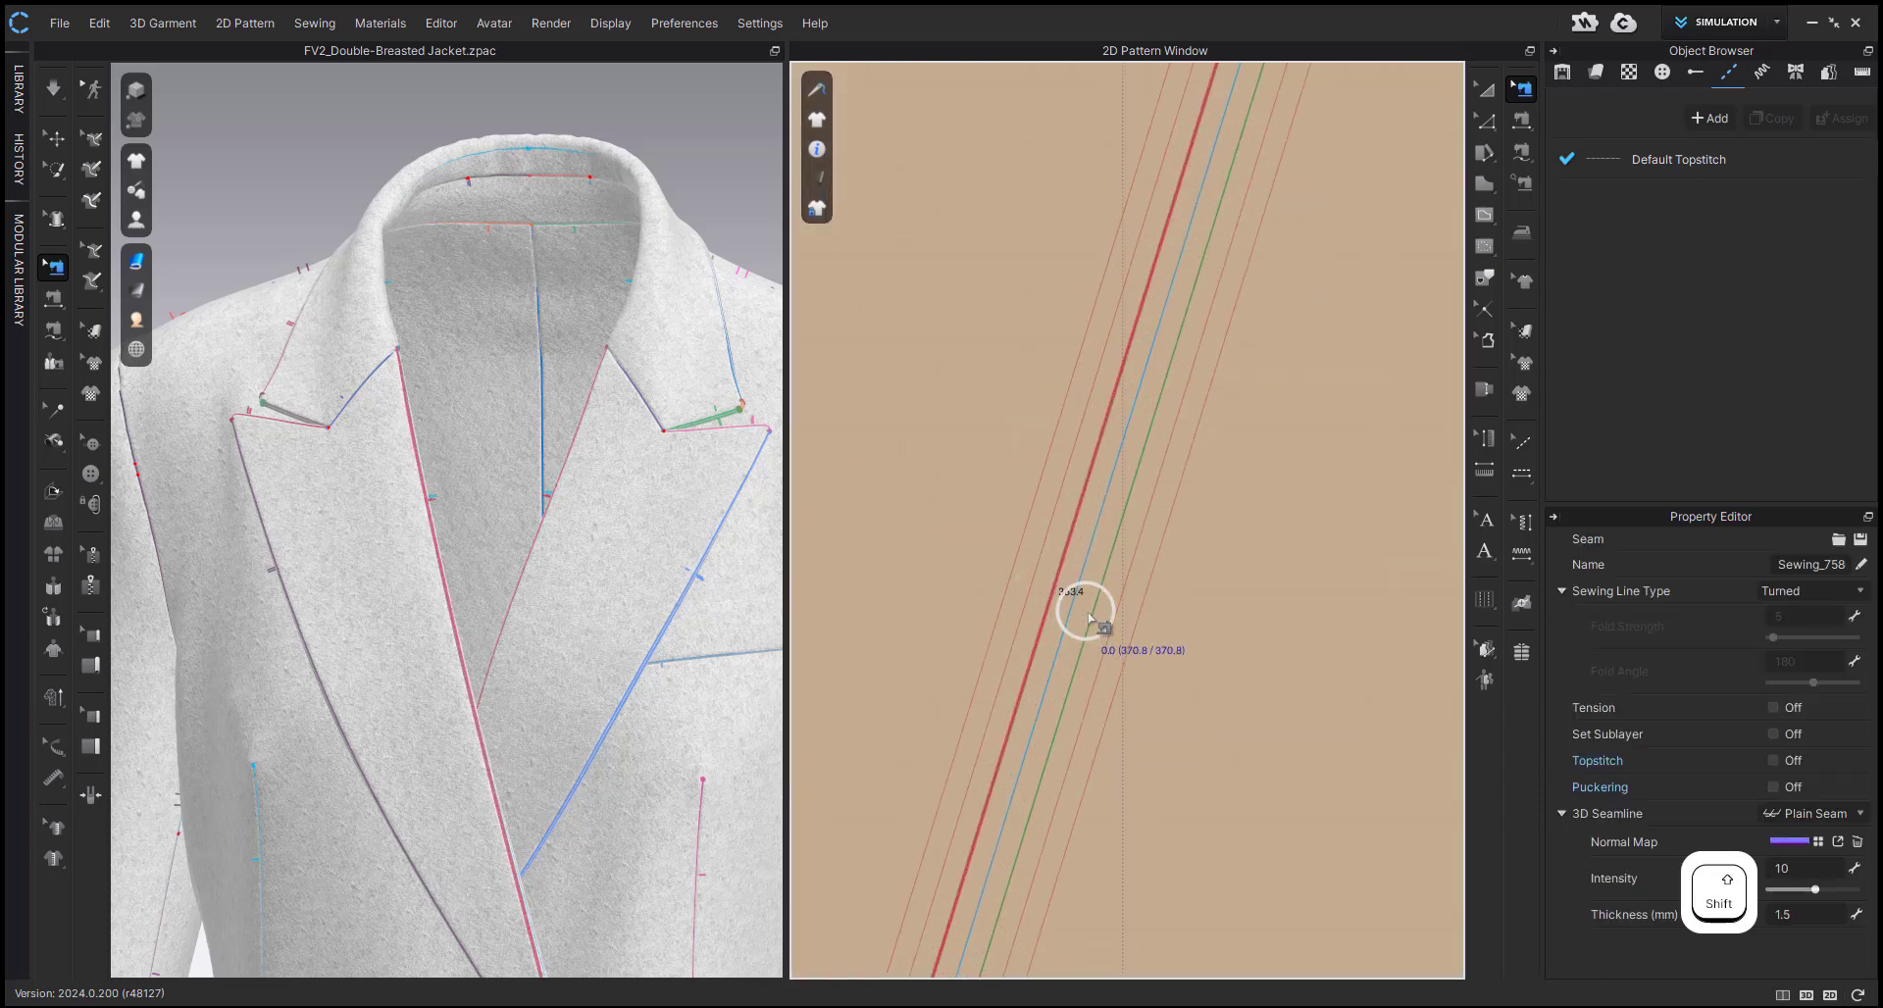
pyautogui.keyDown('shift'); pyautogui.click(1088, 618); pyautogui.keyUp('shift')
pyautogui.click(1860, 844)
pyautogui.scroll(-10, 1160, 677)
pyautogui.press('a')
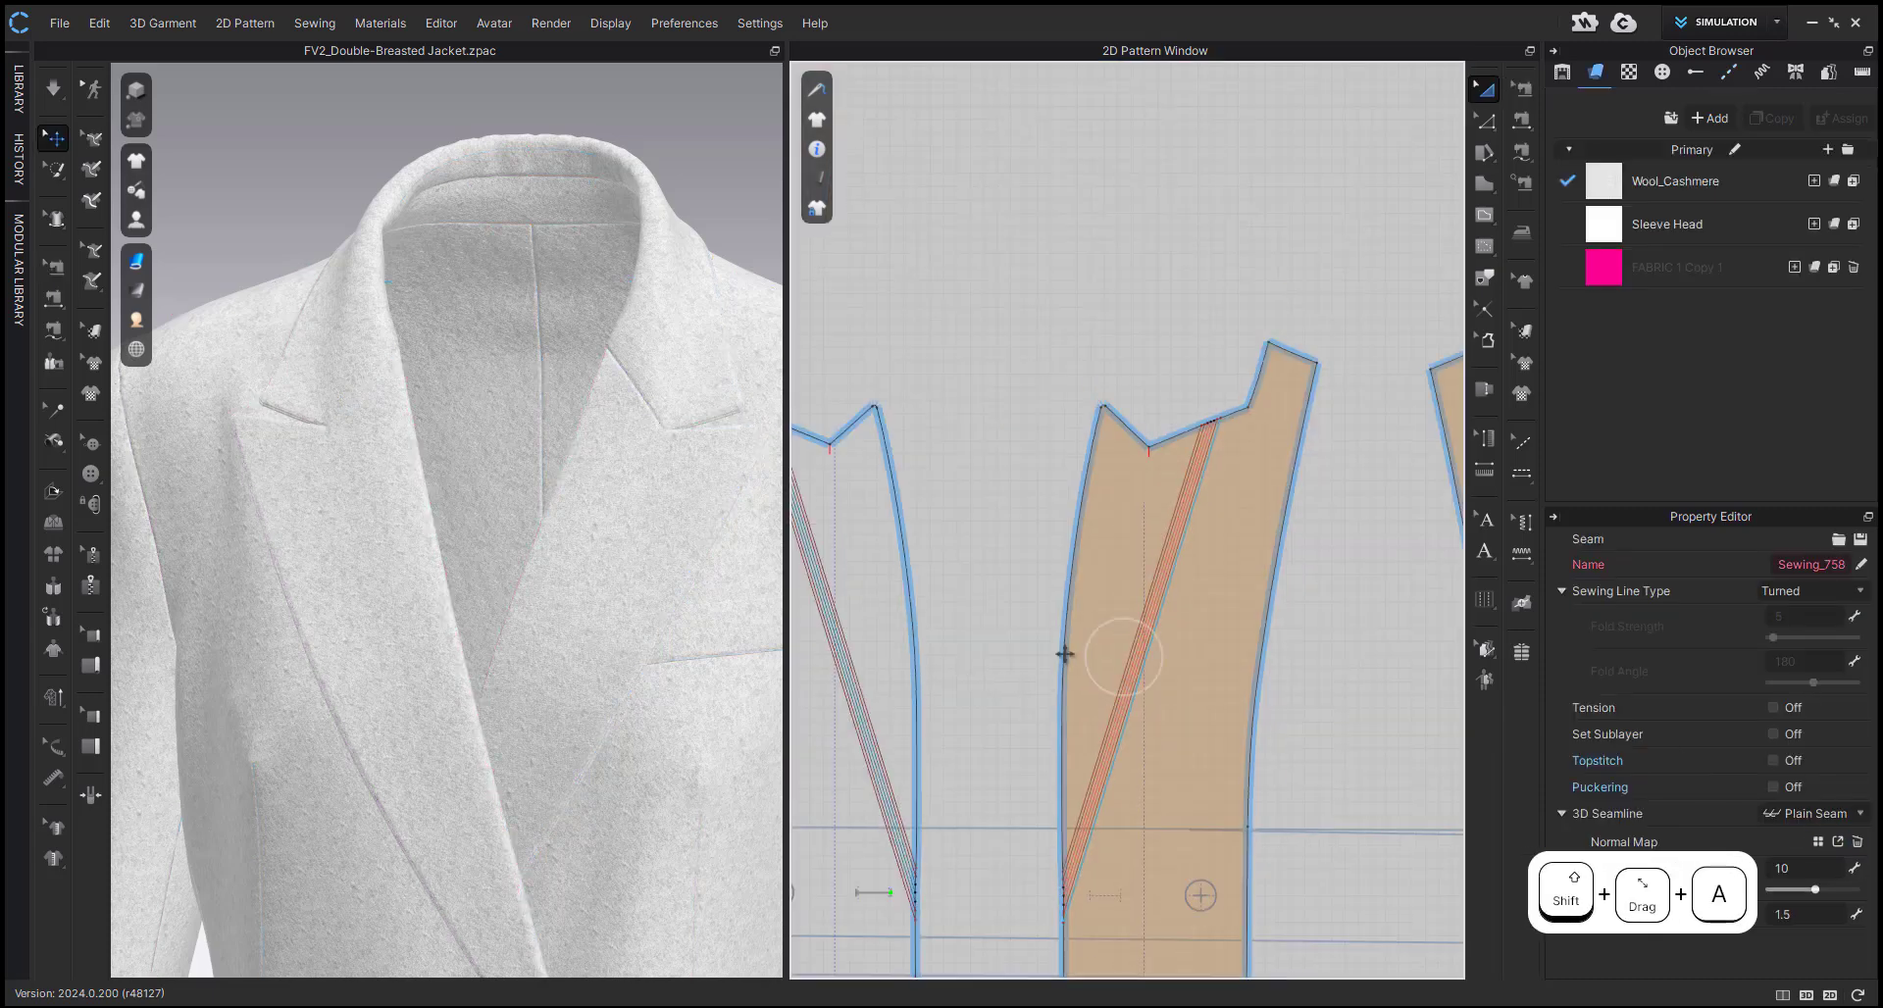
# - Examine the lapels and collar from the front and side, including a close look along the facing's outer edge and fold lines
pyautogui.press('q')
pyautogui.click(949, 756)
pyautogui.moveTo(585, 724); pyautogui.dragTo(620, 717, button='right')
pyautogui.scroll(-3, 620, 717)
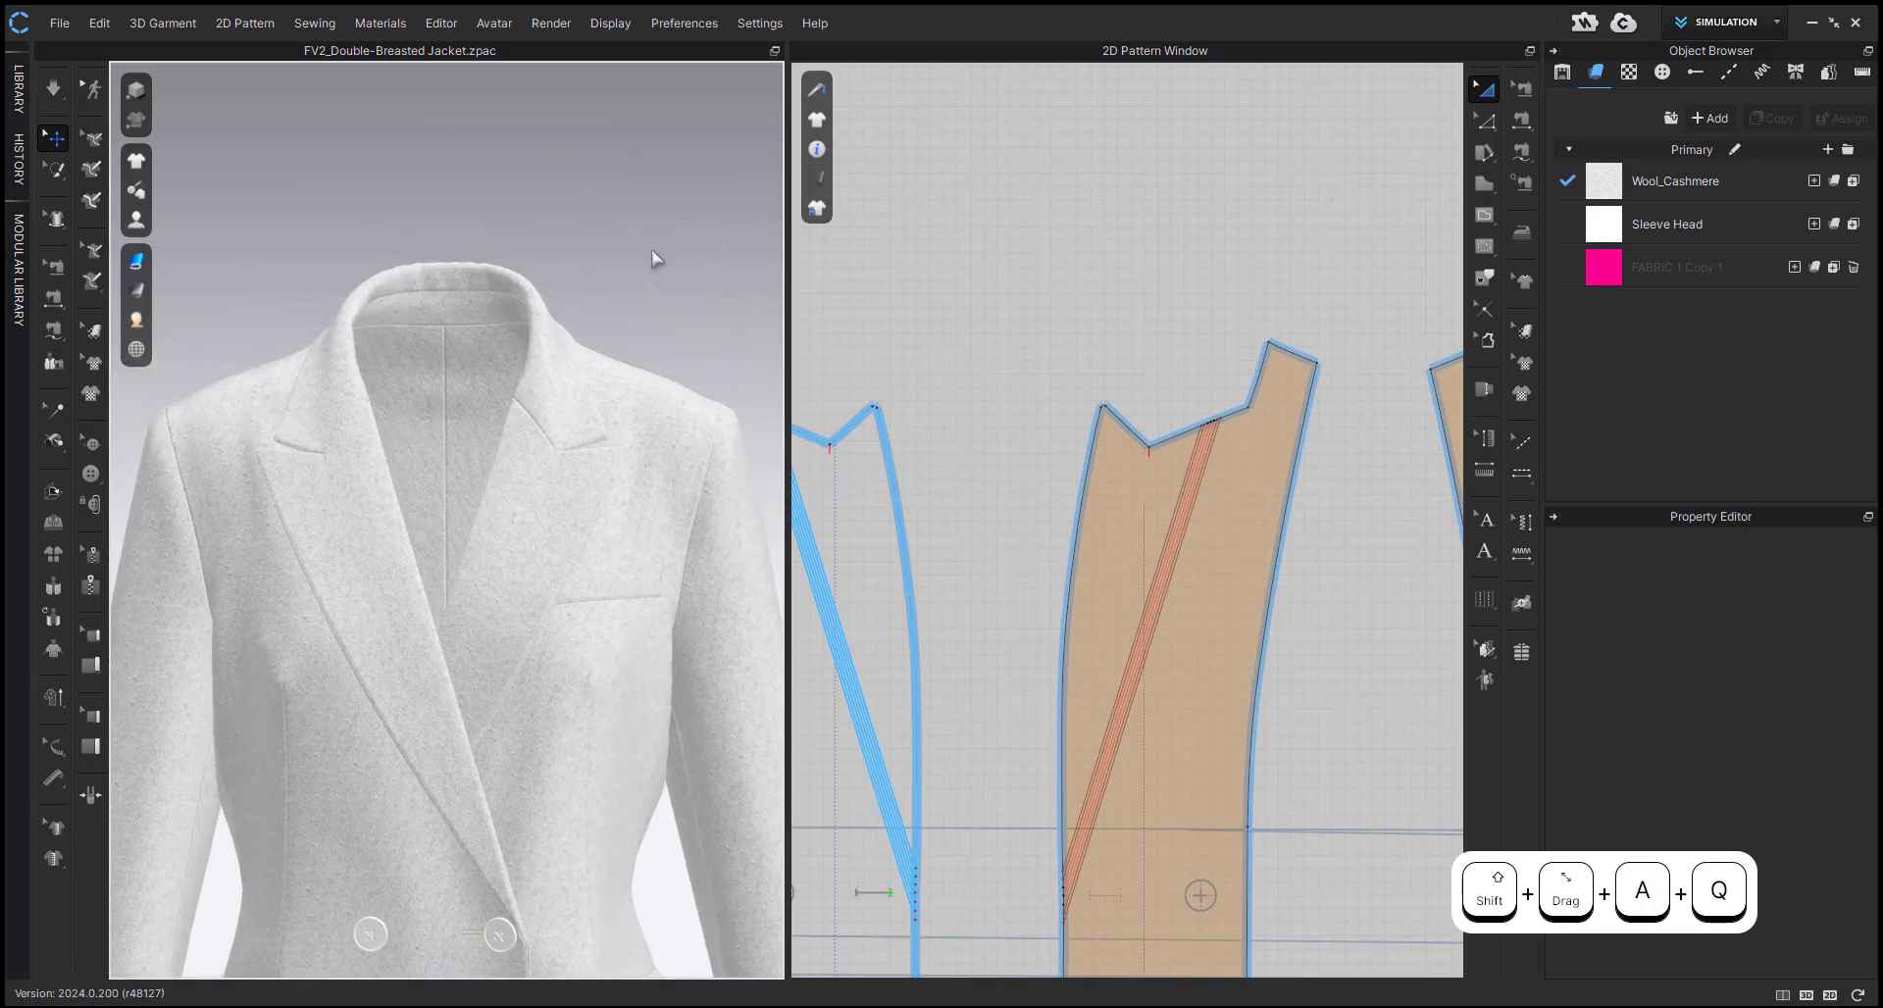
pyautogui.scroll(2, 362, 667)
pyautogui.click(362, 668)
pyautogui.moveTo(362, 668); pyautogui.dragTo(475, 557, button='right')
pyautogui.scroll(-2, 555, 604)
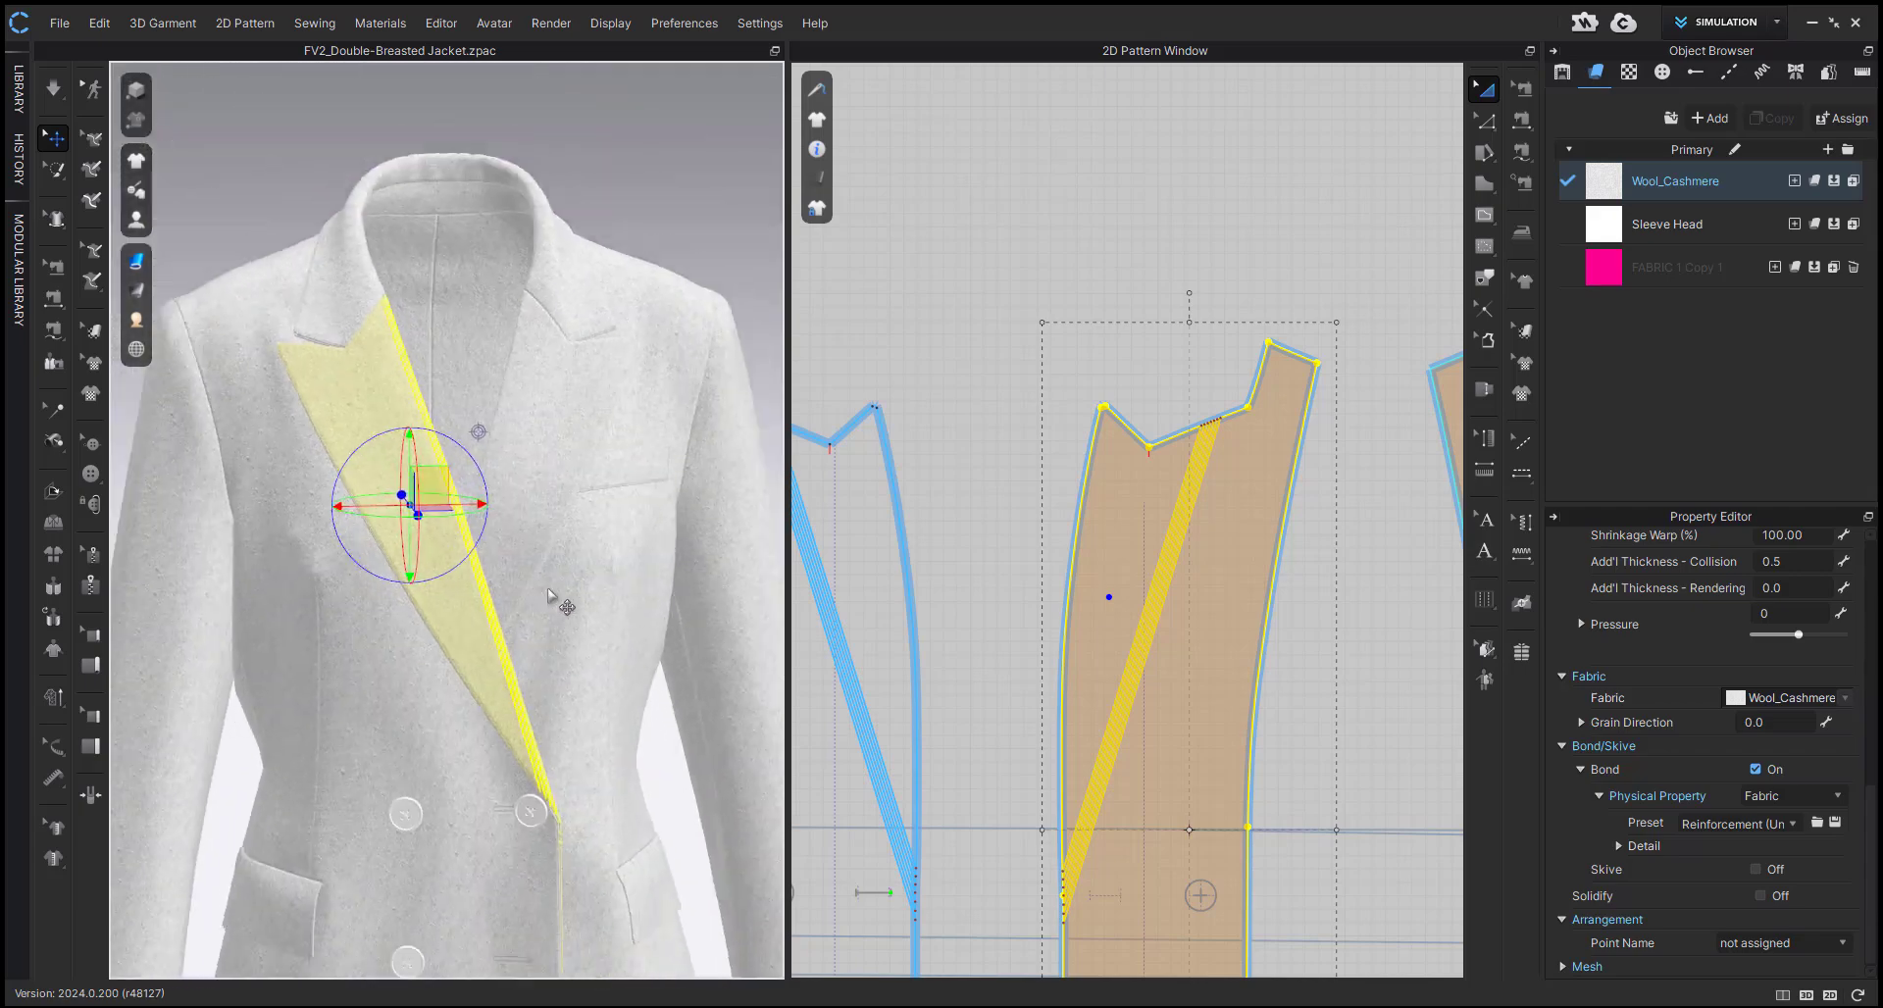
pyautogui.scroll(2, 539, 765)
pyautogui.moveTo(525, 818); pyautogui.dragTo(507, 672, button='middle')
pyautogui.scroll(2, 507, 673)
pyautogui.scroll(2, 461, 667)
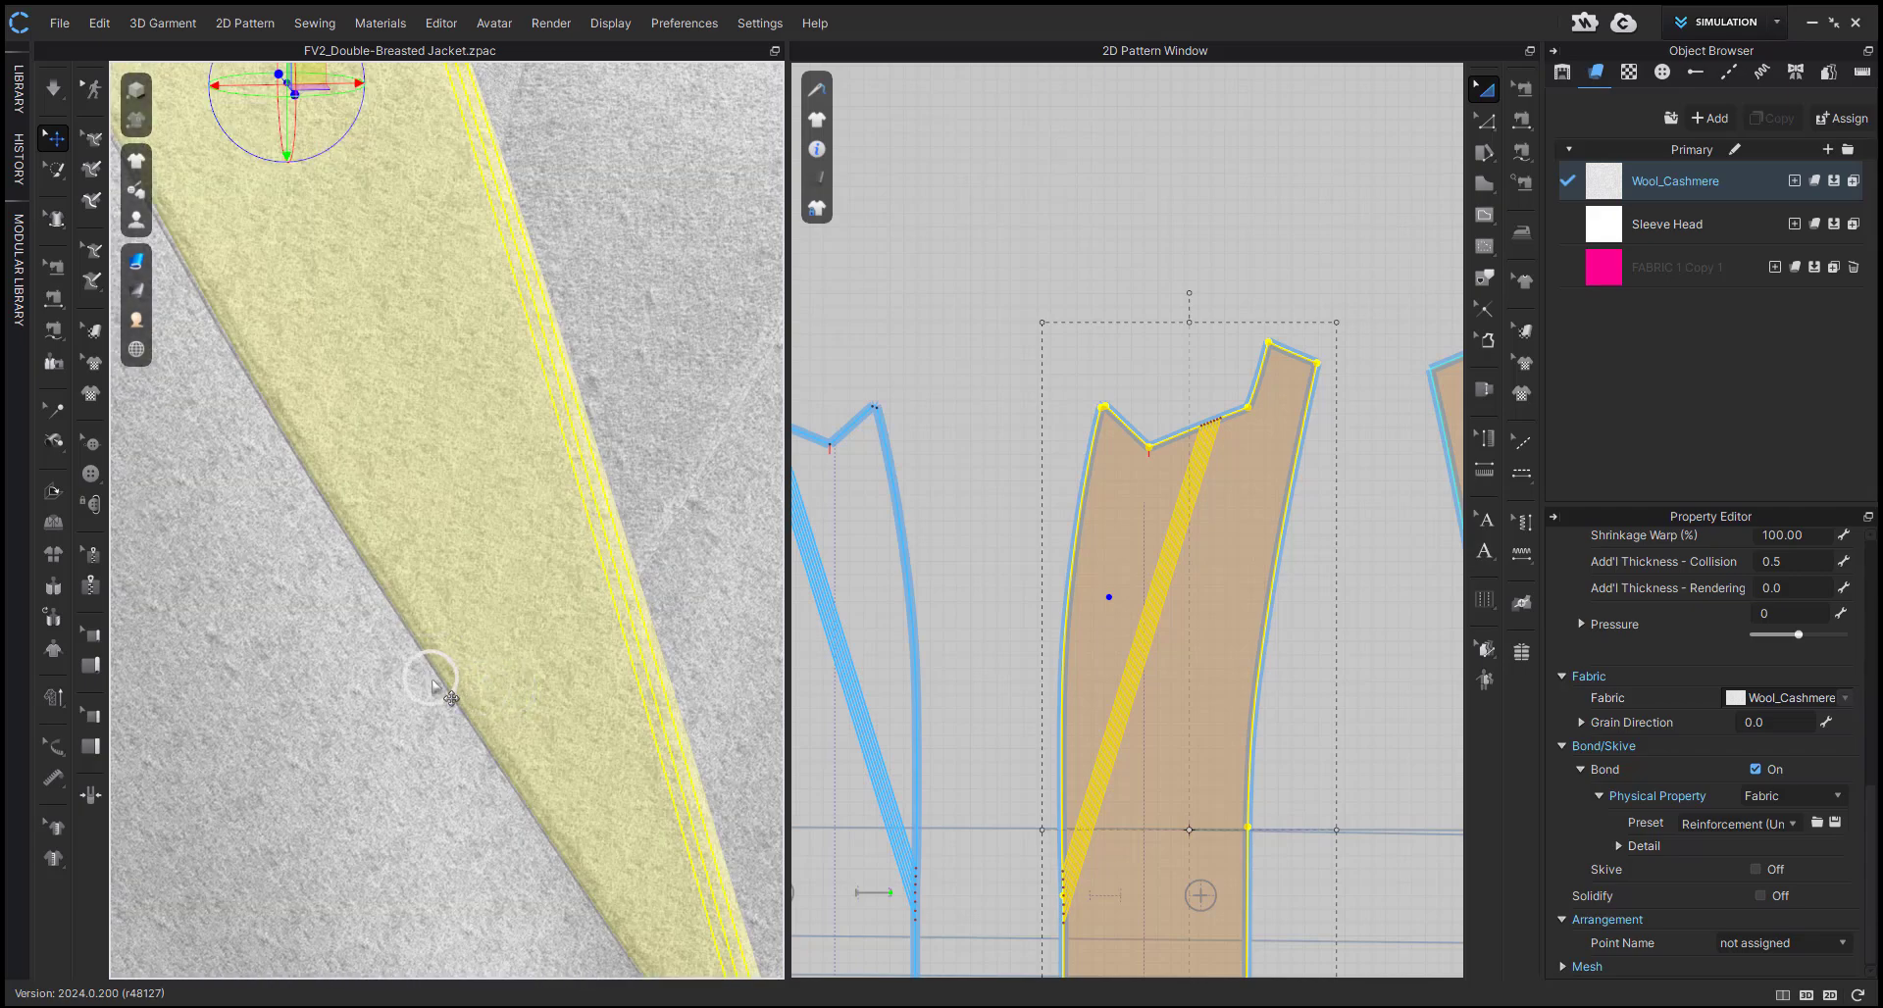
pyautogui.scroll(-5, 500, 686)
pyautogui.click(633, 355)
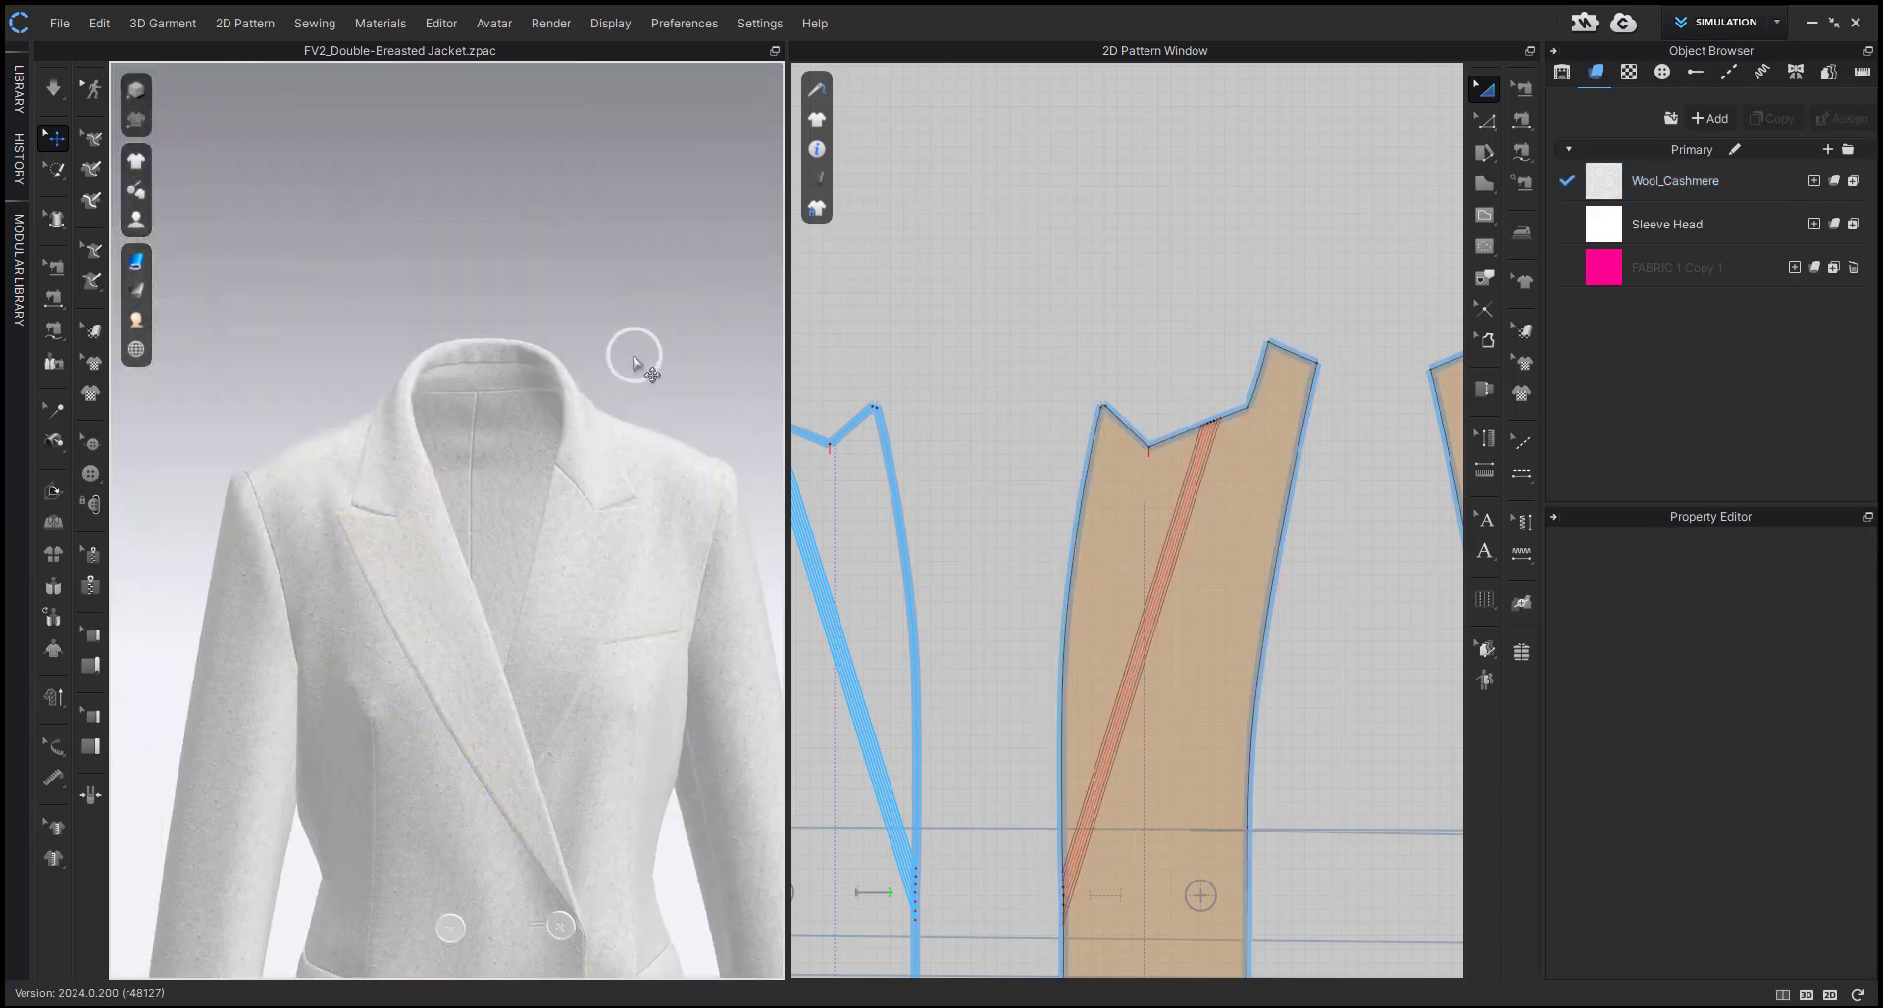
pyautogui.scroll(2, 539, 519)
pyautogui.moveTo(518, 586); pyautogui.dragTo(518, 624, button='middle')
pyautogui.moveTo(518, 625); pyautogui.dragTo(323, 718, button='right')
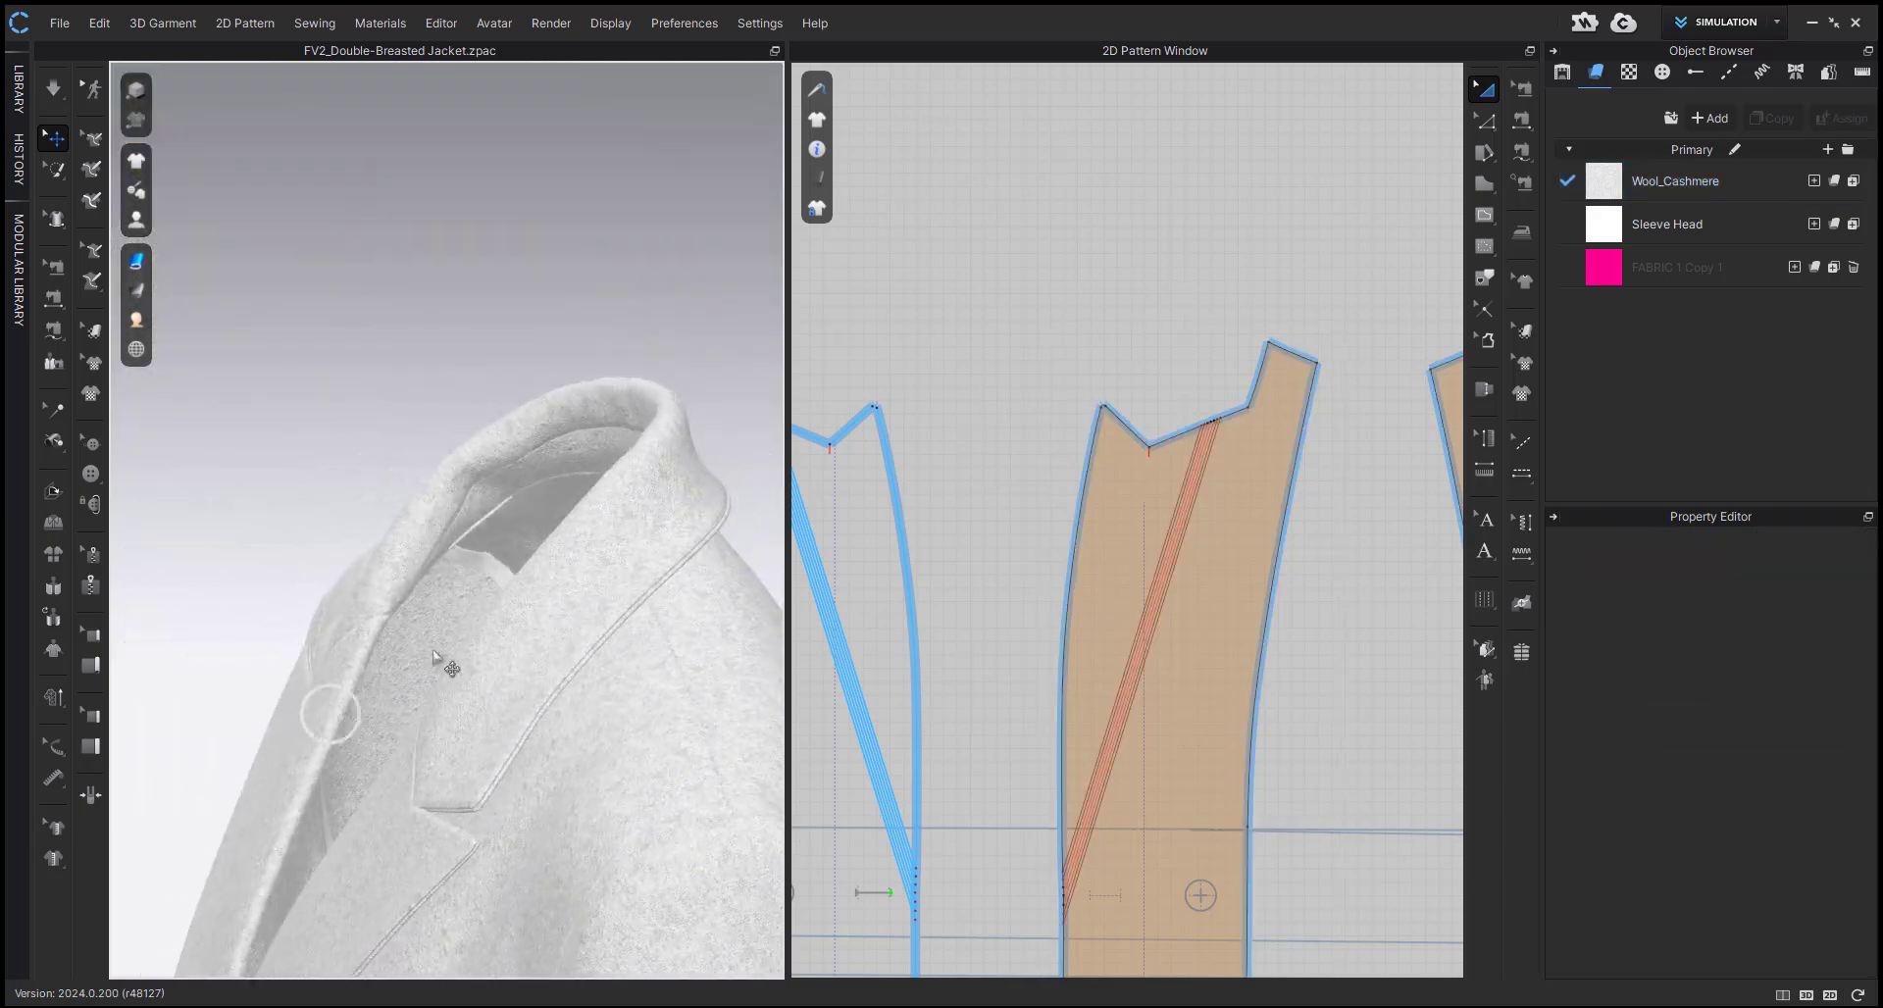
# - Simulate the jacket and pull the collar's outer edge down over the back and shoulder at several points
pyautogui.click(593, 537)
pyautogui.moveTo(594, 536); pyautogui.dragTo(649, 513, button='right')
pyautogui.click(648, 513)
pyautogui.moveTo(573, 613); pyautogui.dragTo(517, 503, button='right')
pyautogui.click(559, 555)
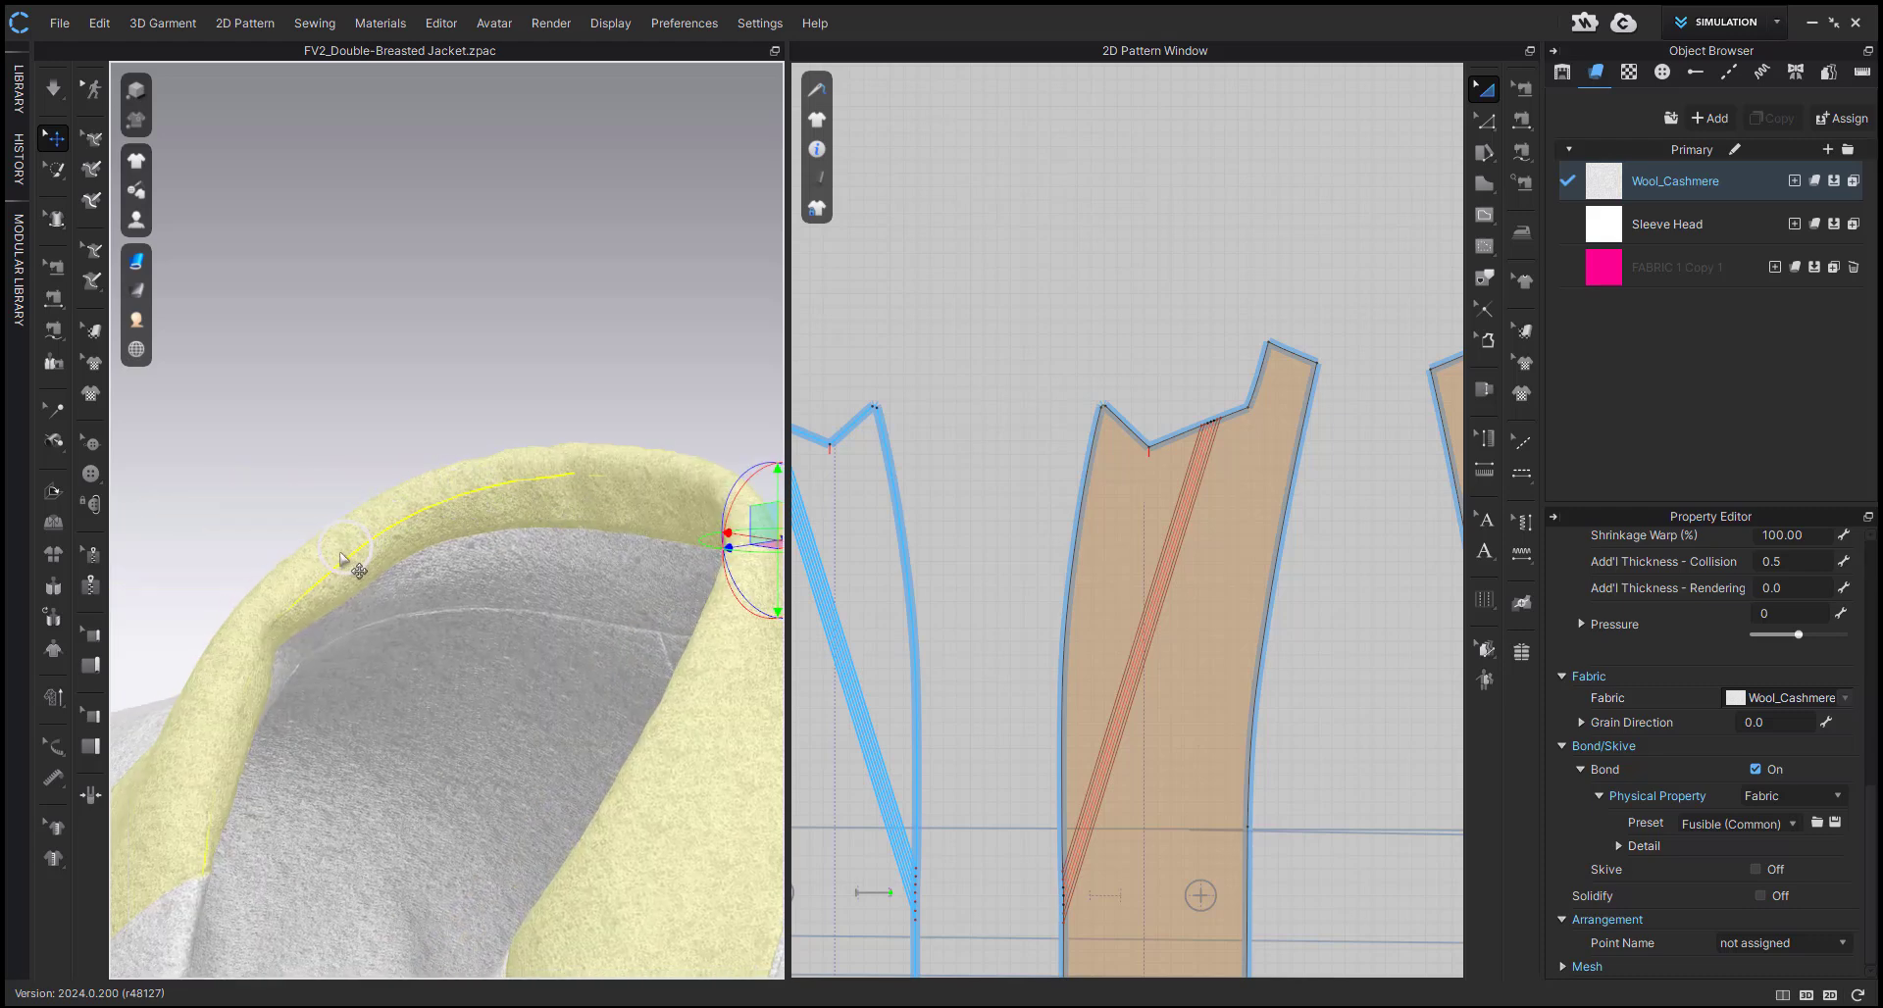
pyautogui.moveTo(337, 561); pyautogui.dragTo(533, 637, button='right')
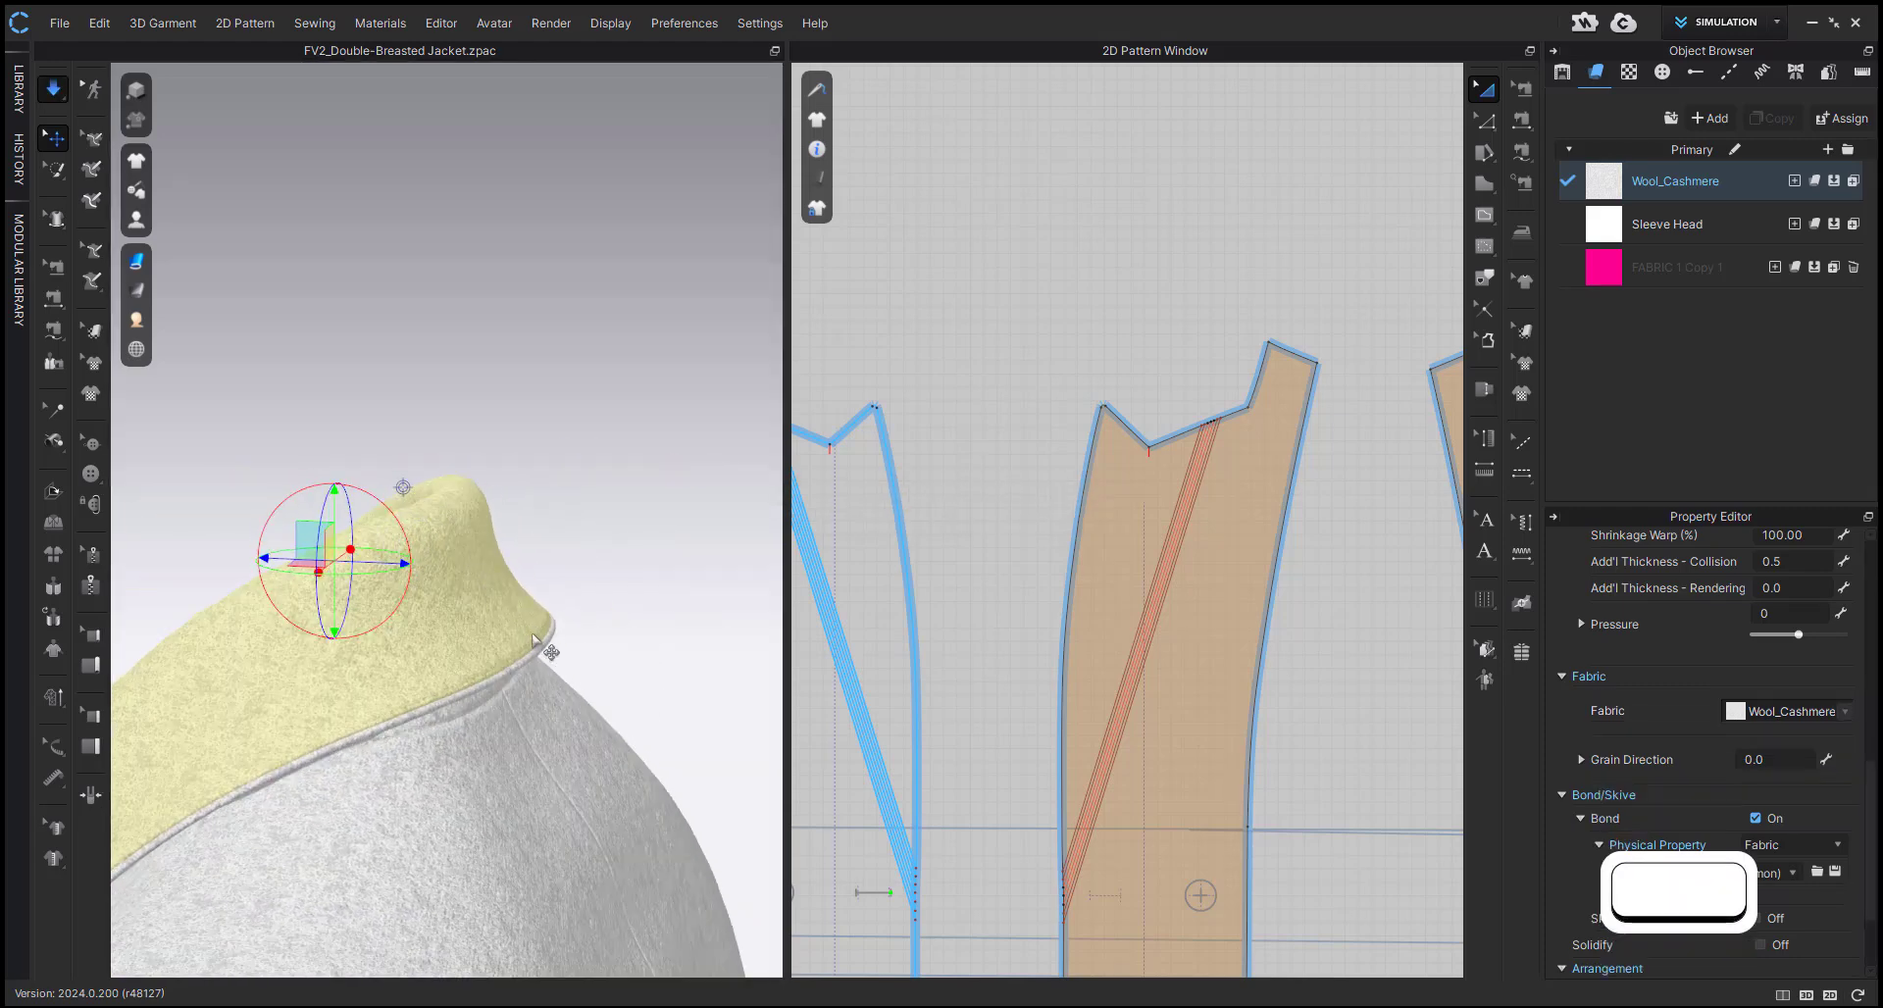
pyautogui.press('space')
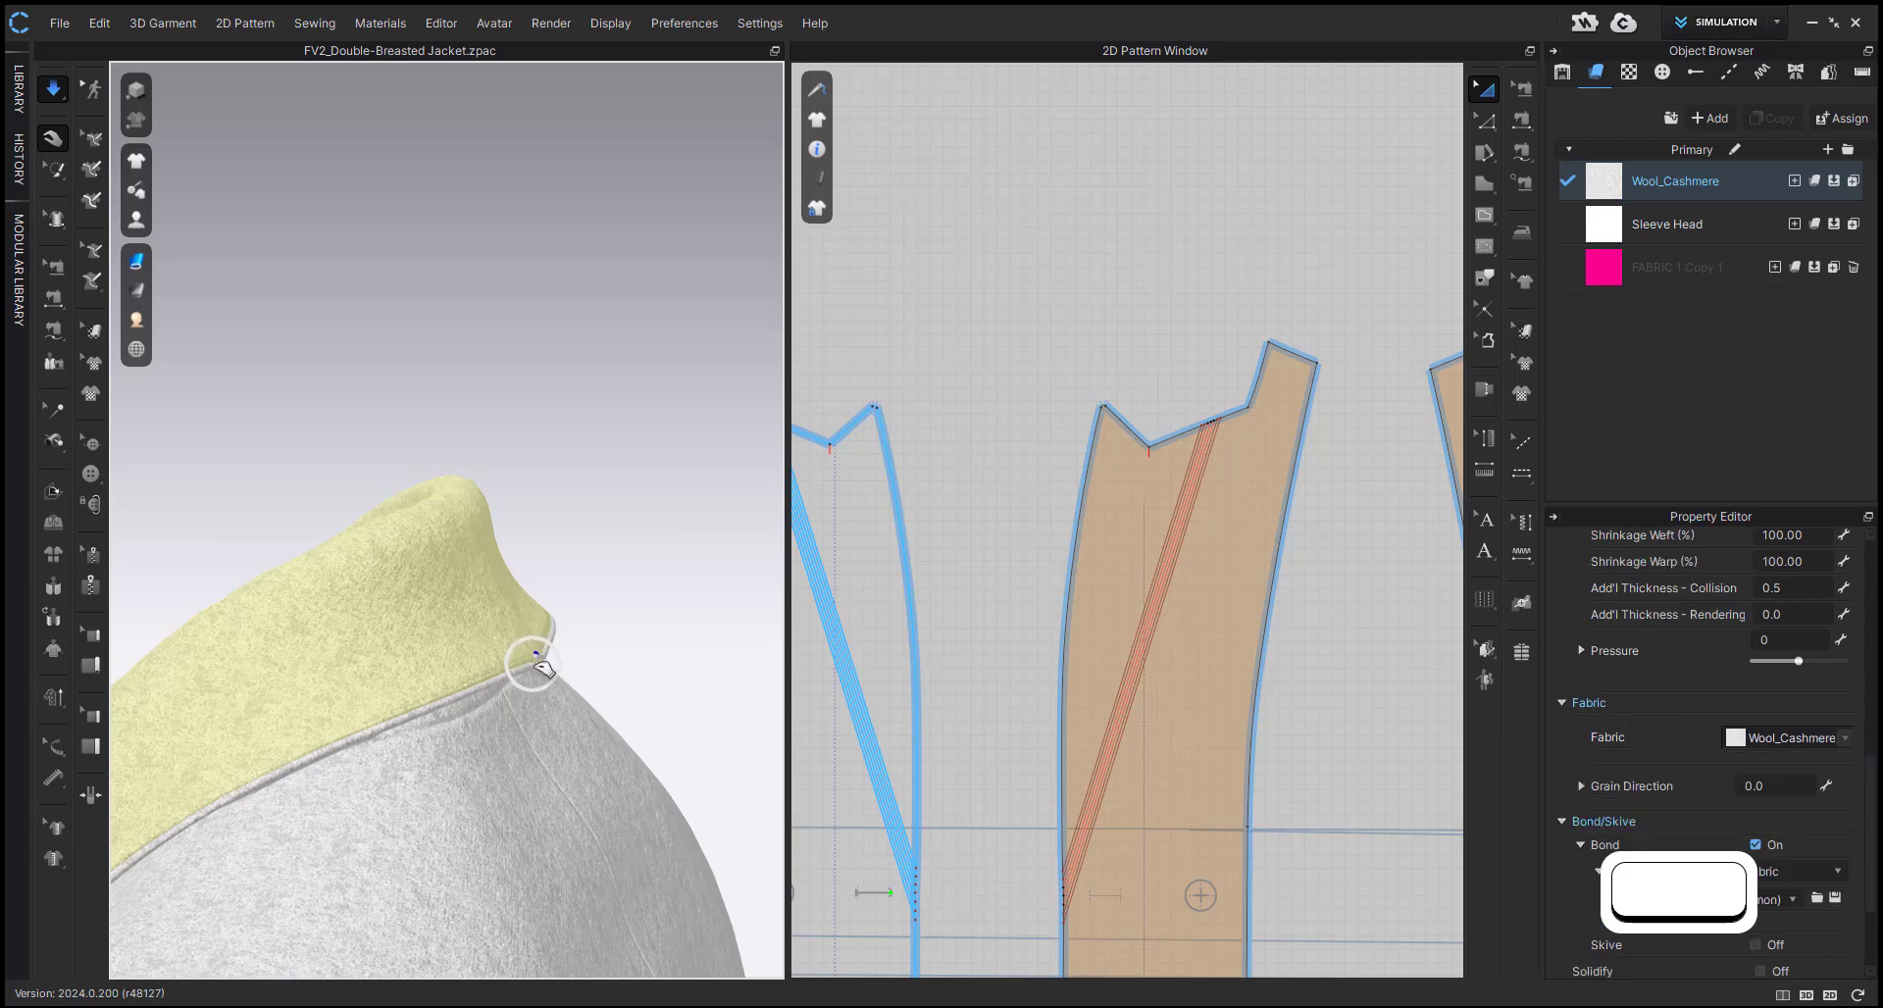
pyautogui.moveTo(535, 661); pyautogui.dragTo(552, 708)
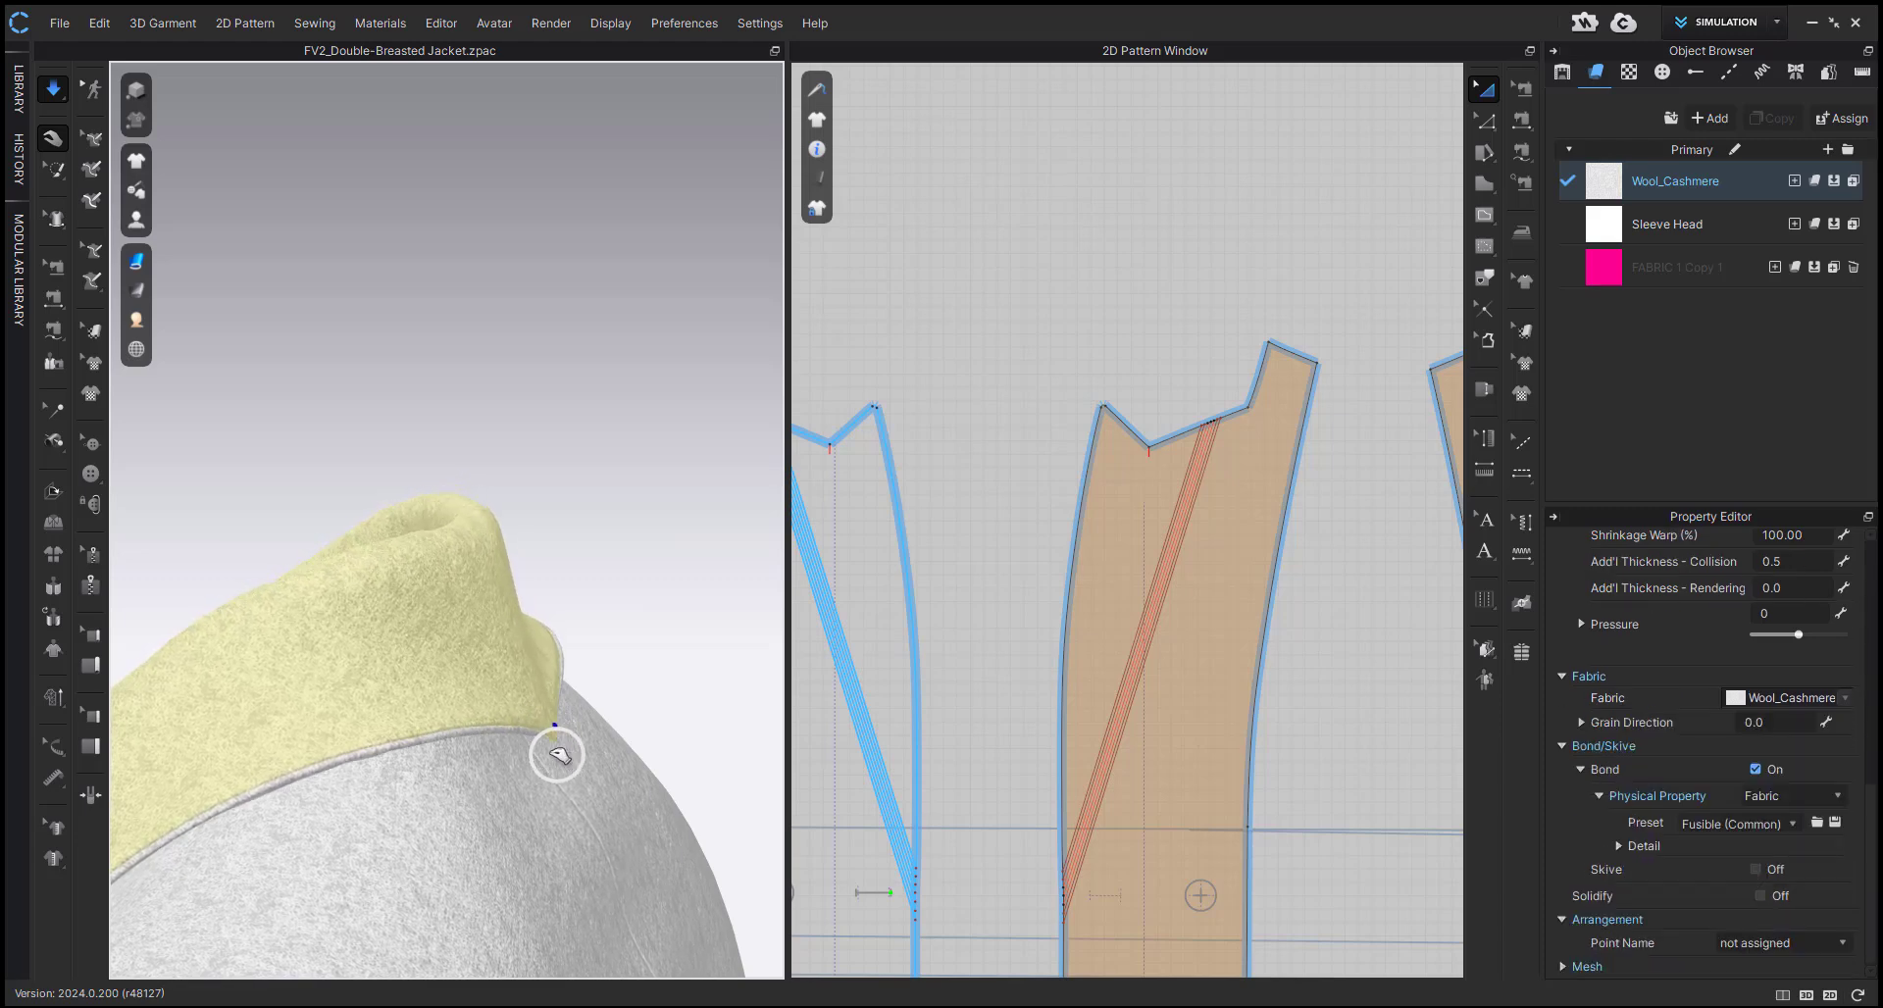
pyautogui.moveTo(448, 702); pyautogui.dragTo(470, 749)
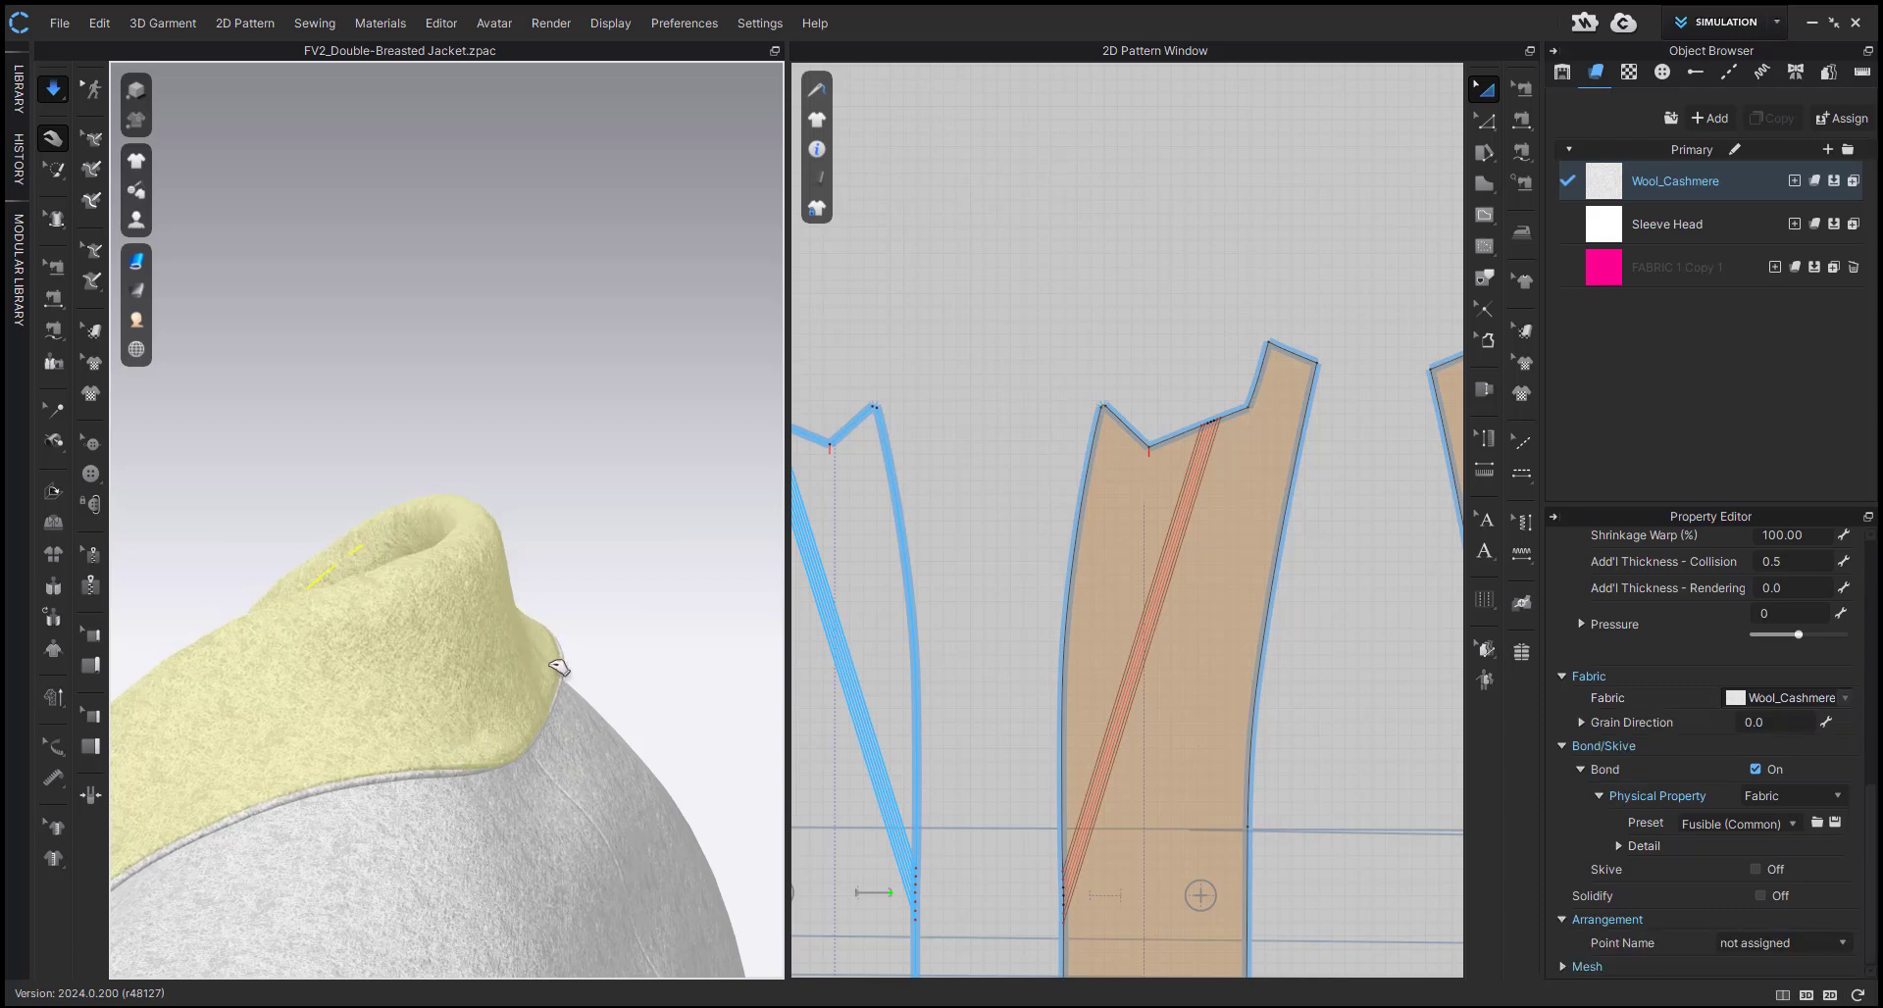
pyautogui.moveTo(571, 694); pyautogui.dragTo(521, 714)
pyautogui.moveTo(549, 715); pyautogui.dragTo(588, 686, button='right')
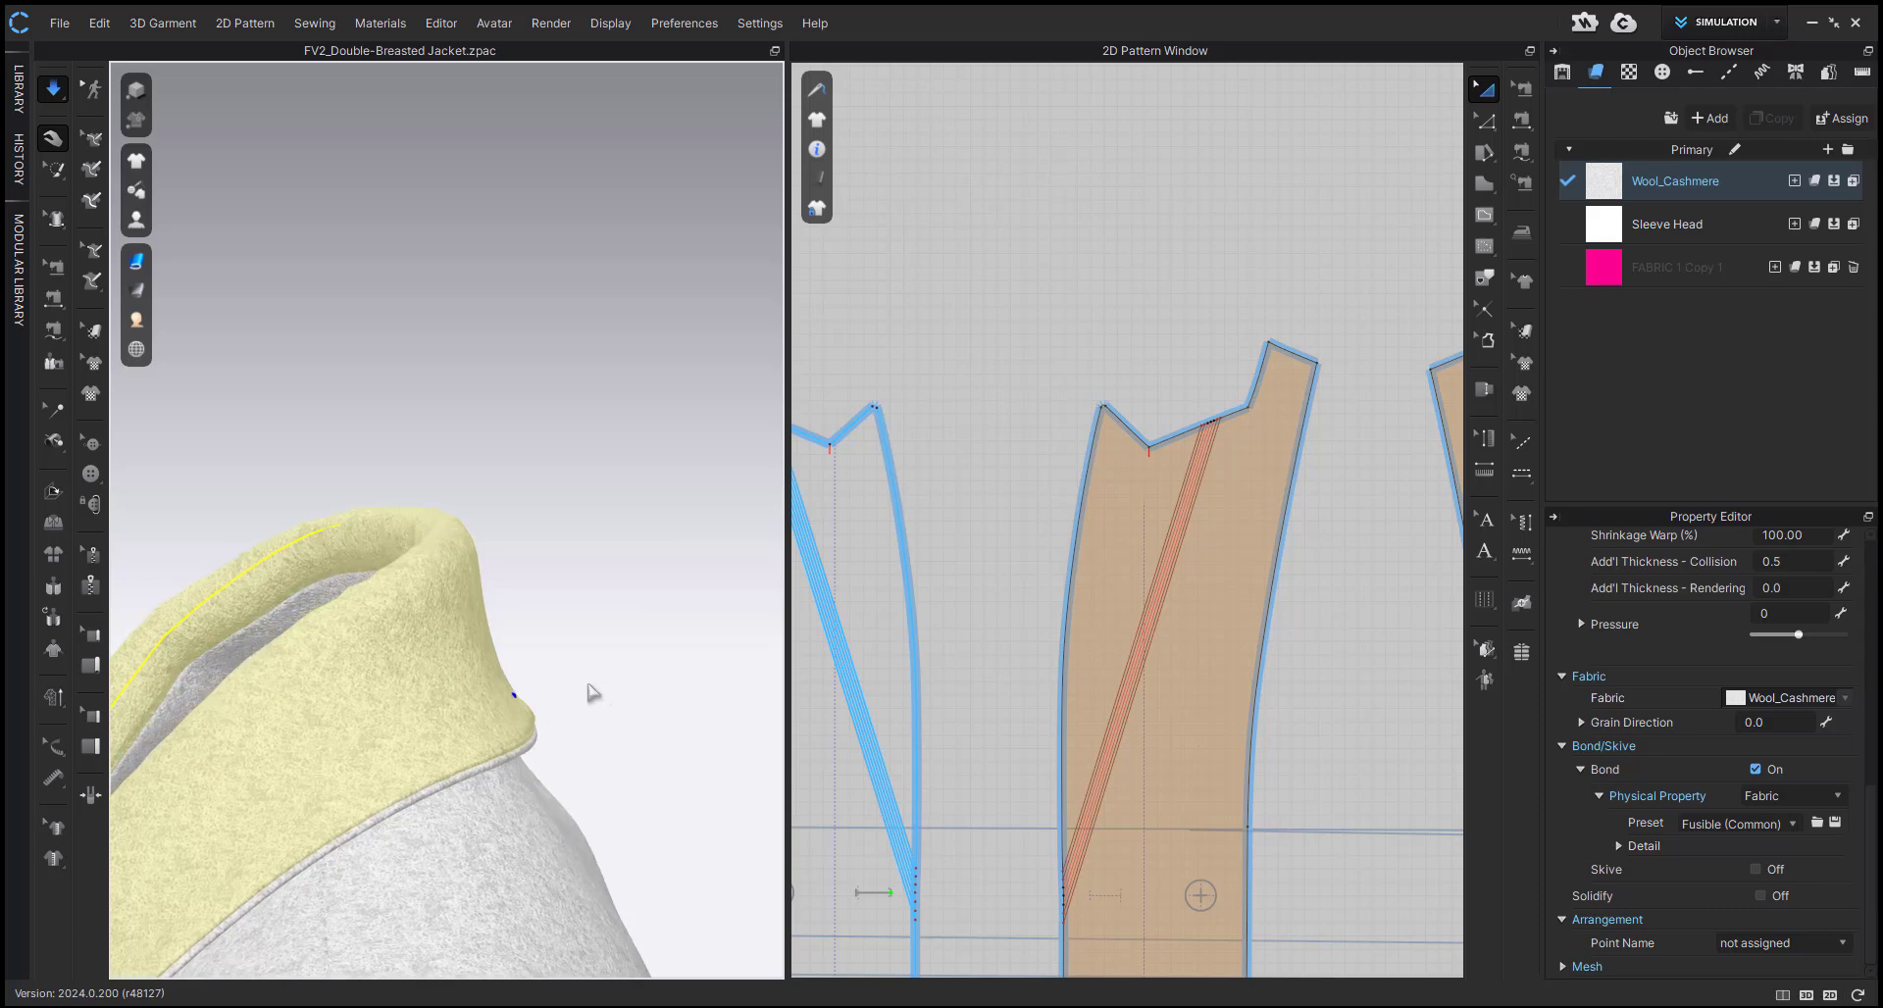
# - Stop the simulation and examine the collar from the front and the back
pyautogui.press('q')
pyautogui.moveTo(513, 631); pyautogui.dragTo(651, 575, button='right')
pyautogui.click(373, 677)
pyautogui.moveTo(372, 676); pyautogui.dragTo(564, 684, button='right')
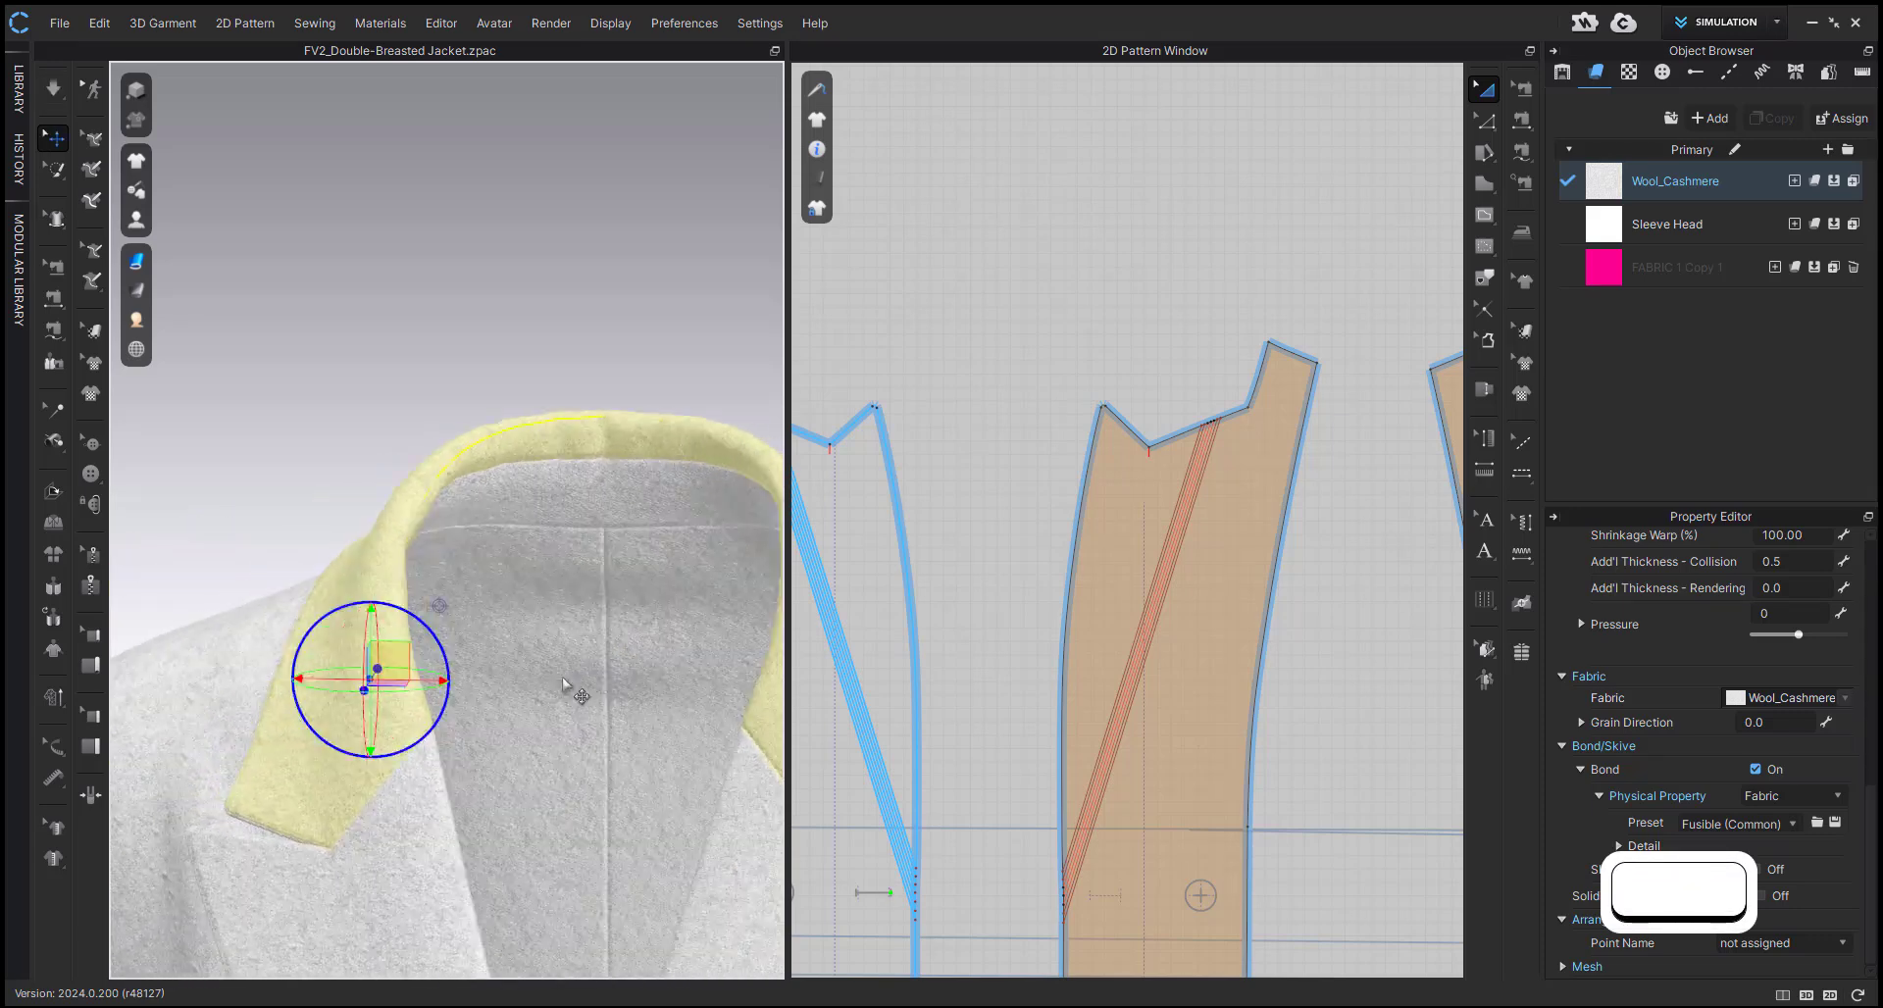
pyautogui.moveTo(338, 753); pyautogui.dragTo(384, 675, button='right')
# - Select the under collar and remove its linked editing so it is independent of the upper collar
pyautogui.click(355, 702)
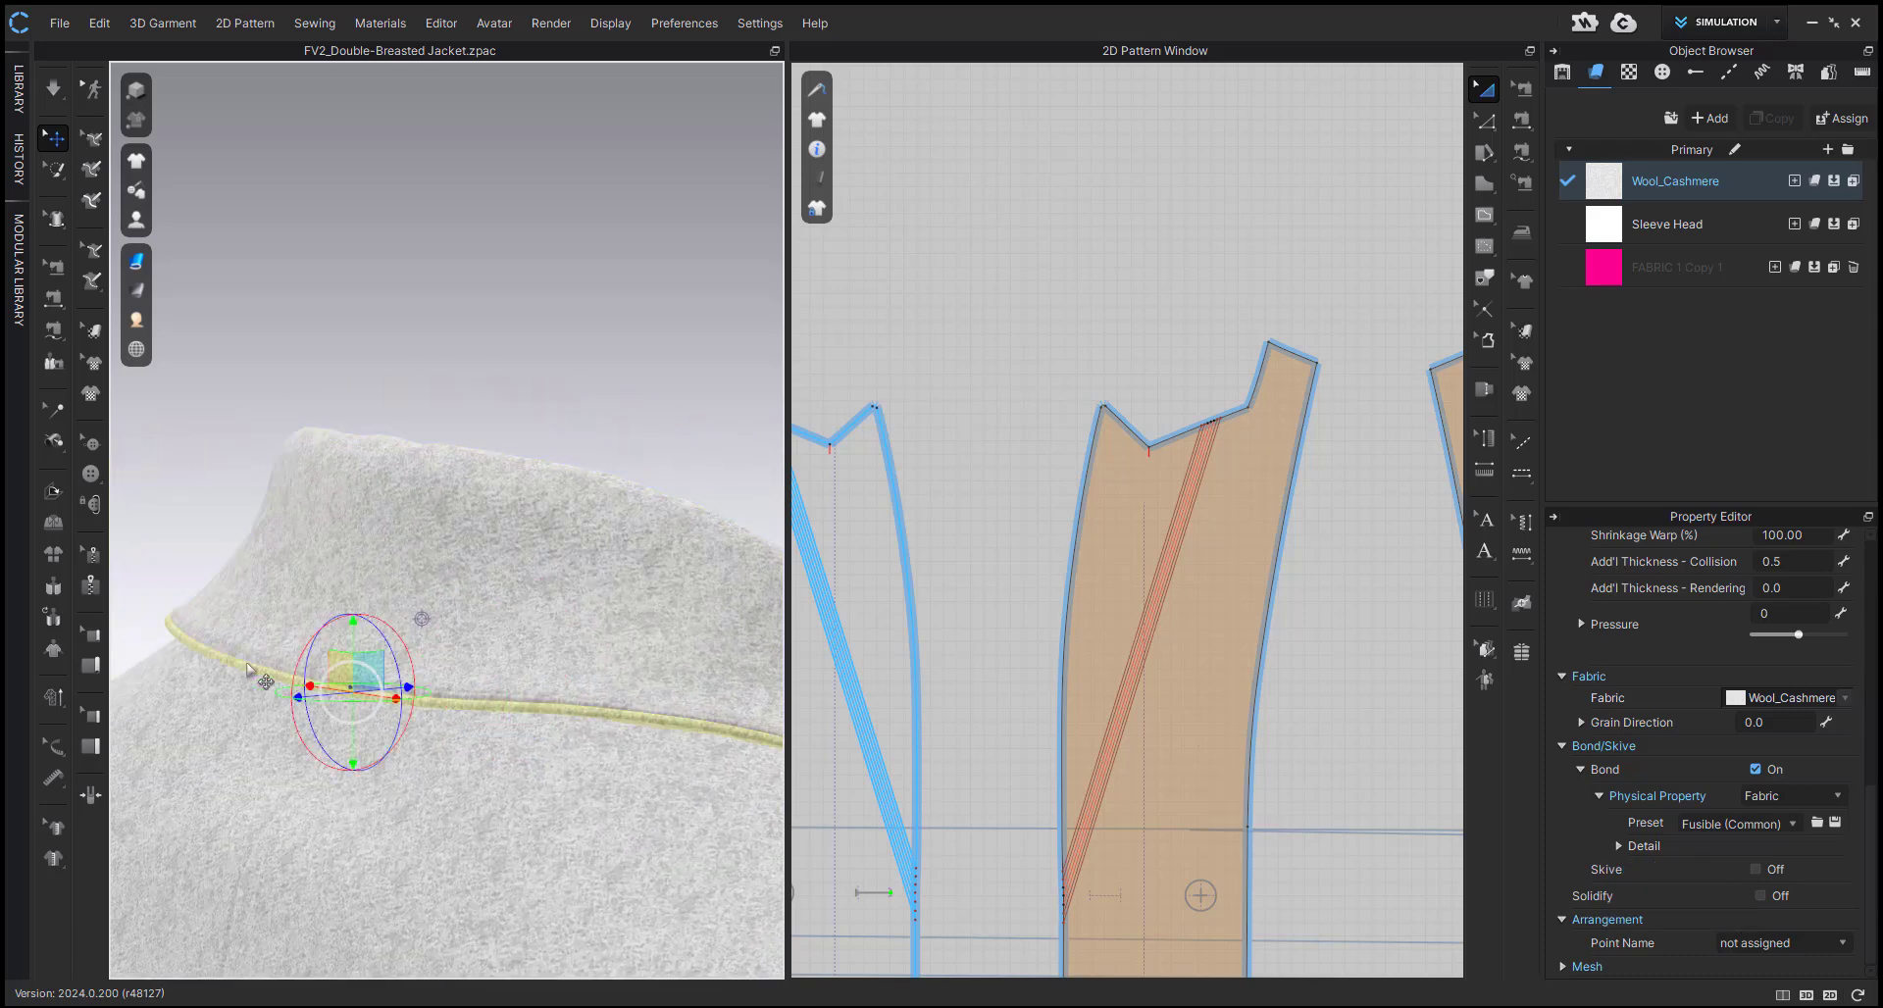
pyautogui.scroll(-5, 1061, 590)
pyautogui.scroll(3, 1061, 589)
pyautogui.scroll(4, 1061, 589)
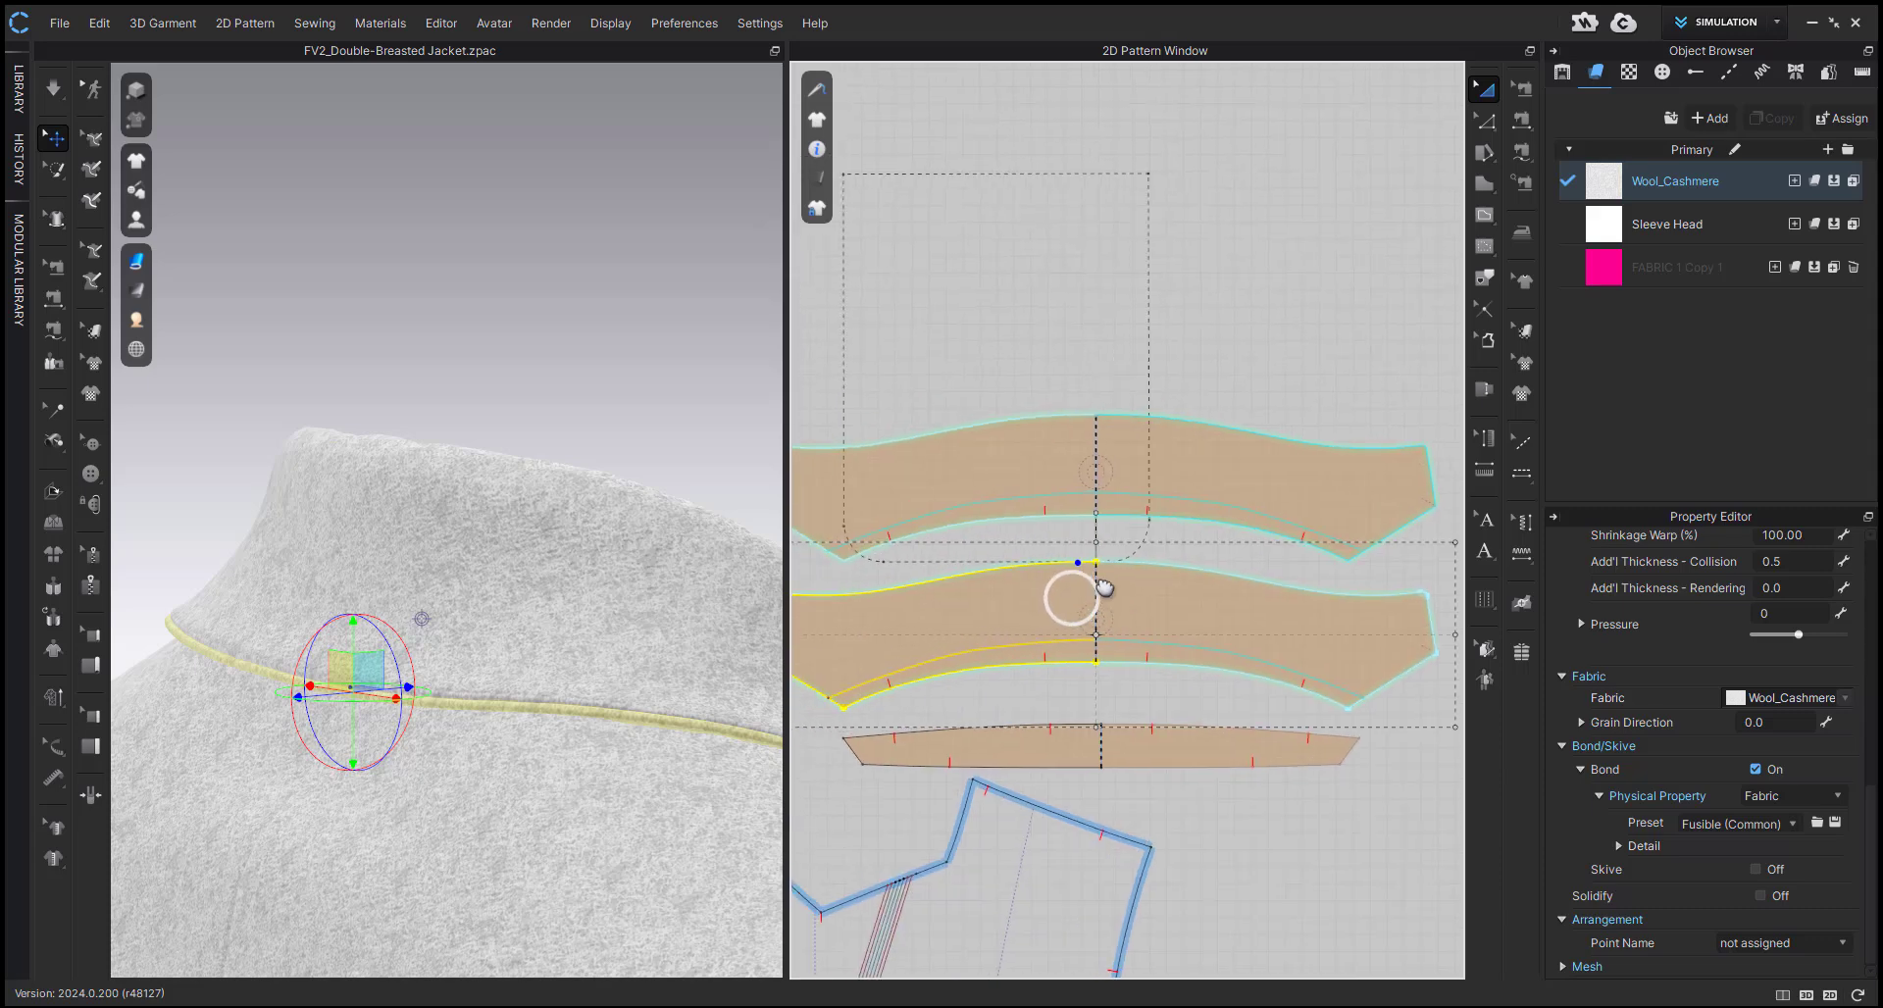
pyautogui.rightClick(1166, 647)
pyautogui.click(1127, 617)
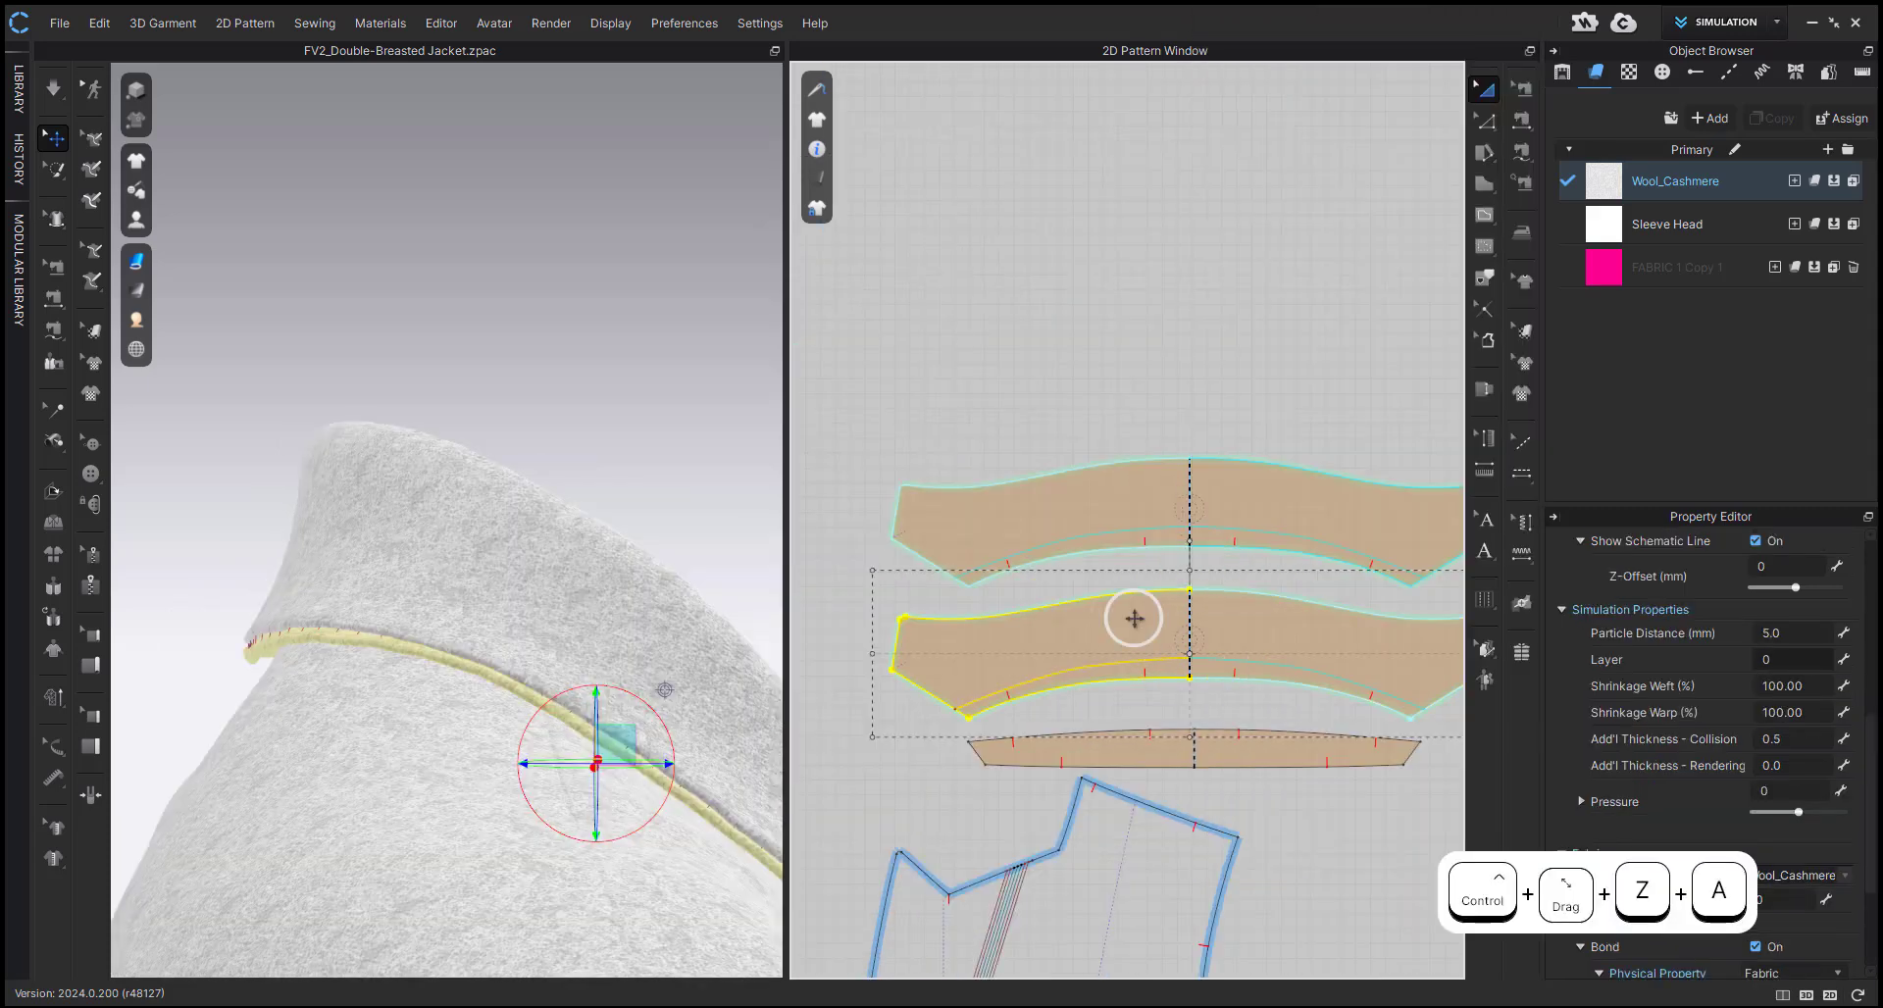
pyautogui.rightClick(1127, 617)
pyautogui.click(1181, 393)
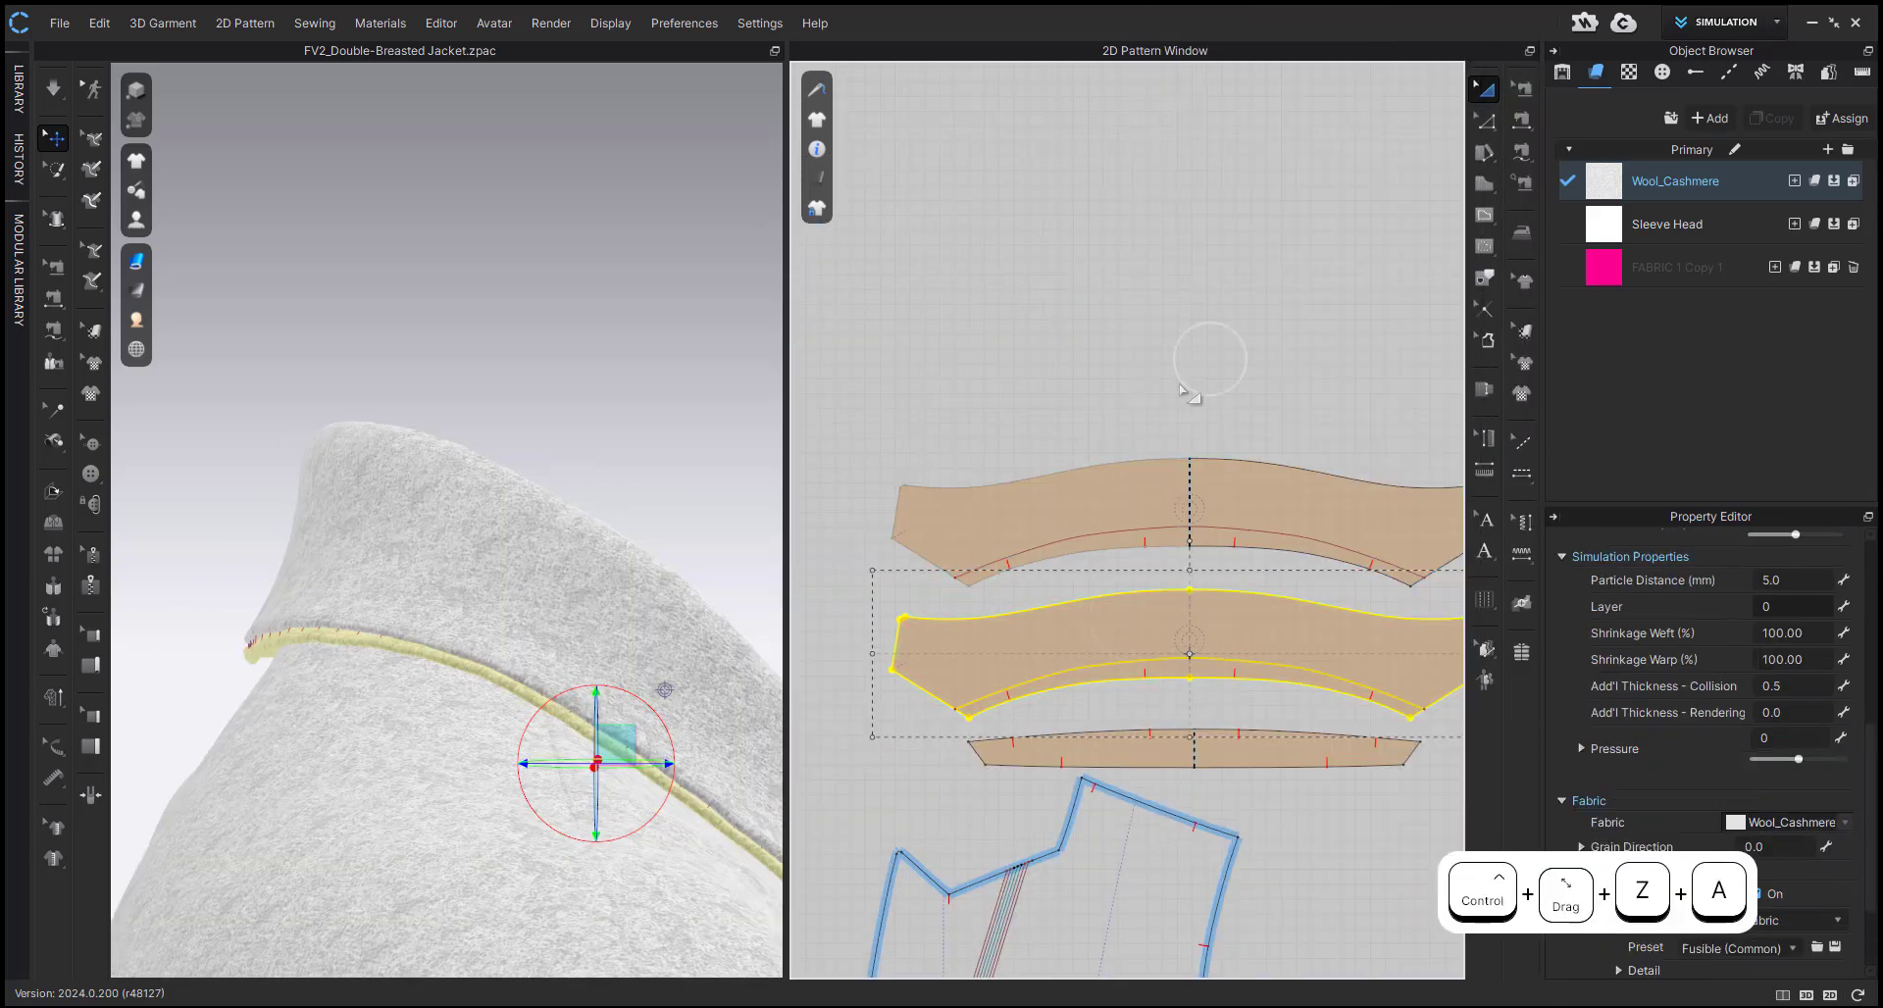
pyautogui.rightClick(1149, 620)
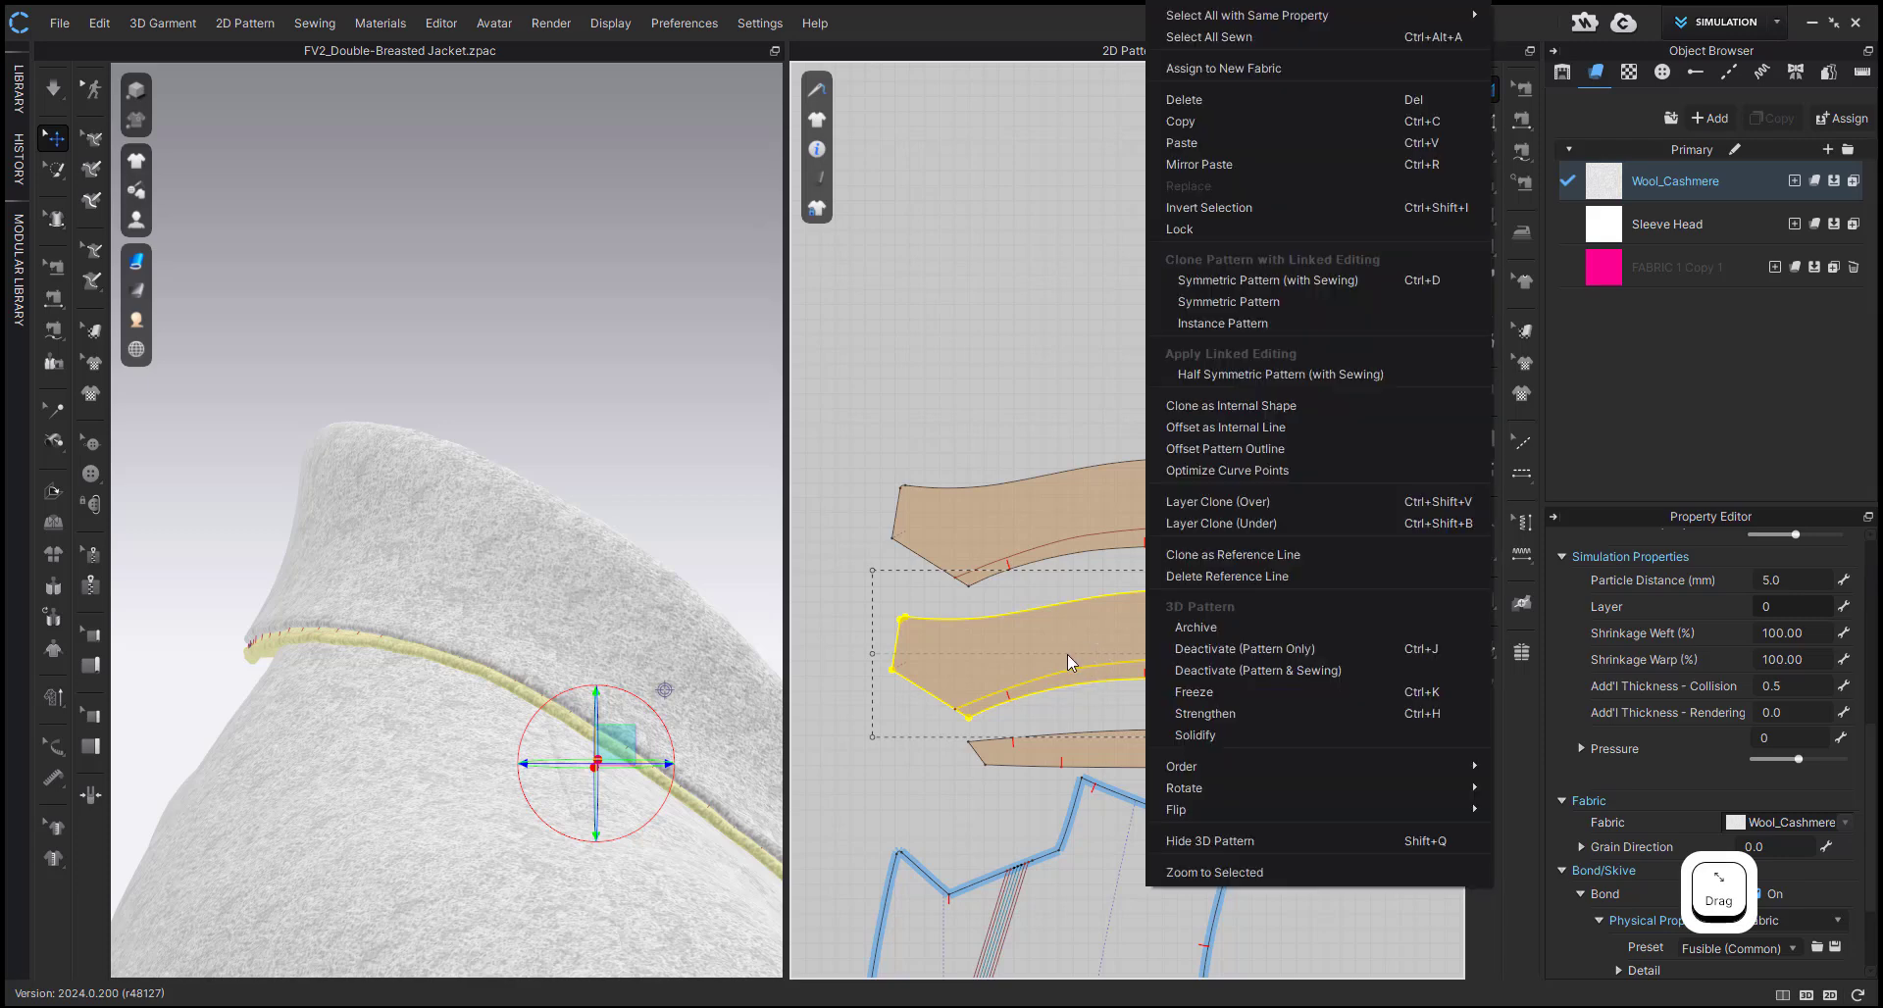
pyautogui.click(1060, 451)
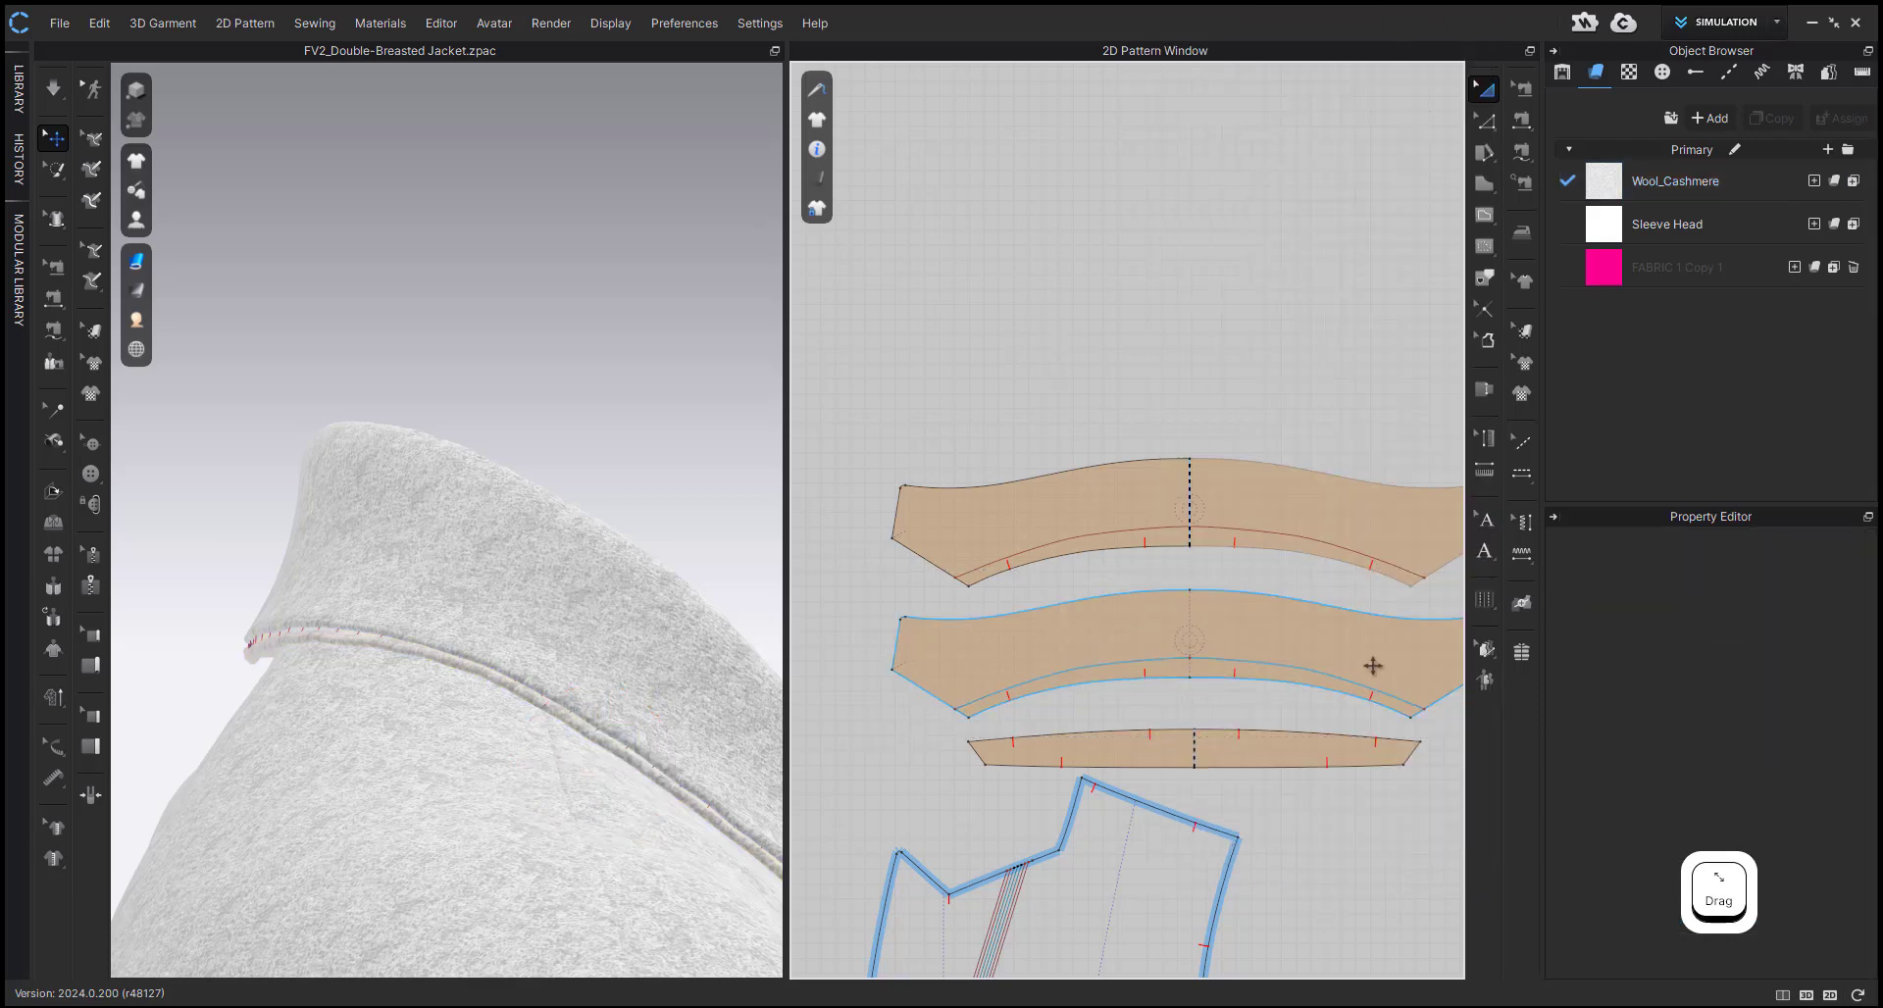
pyautogui.scroll(3, 1176, 628)
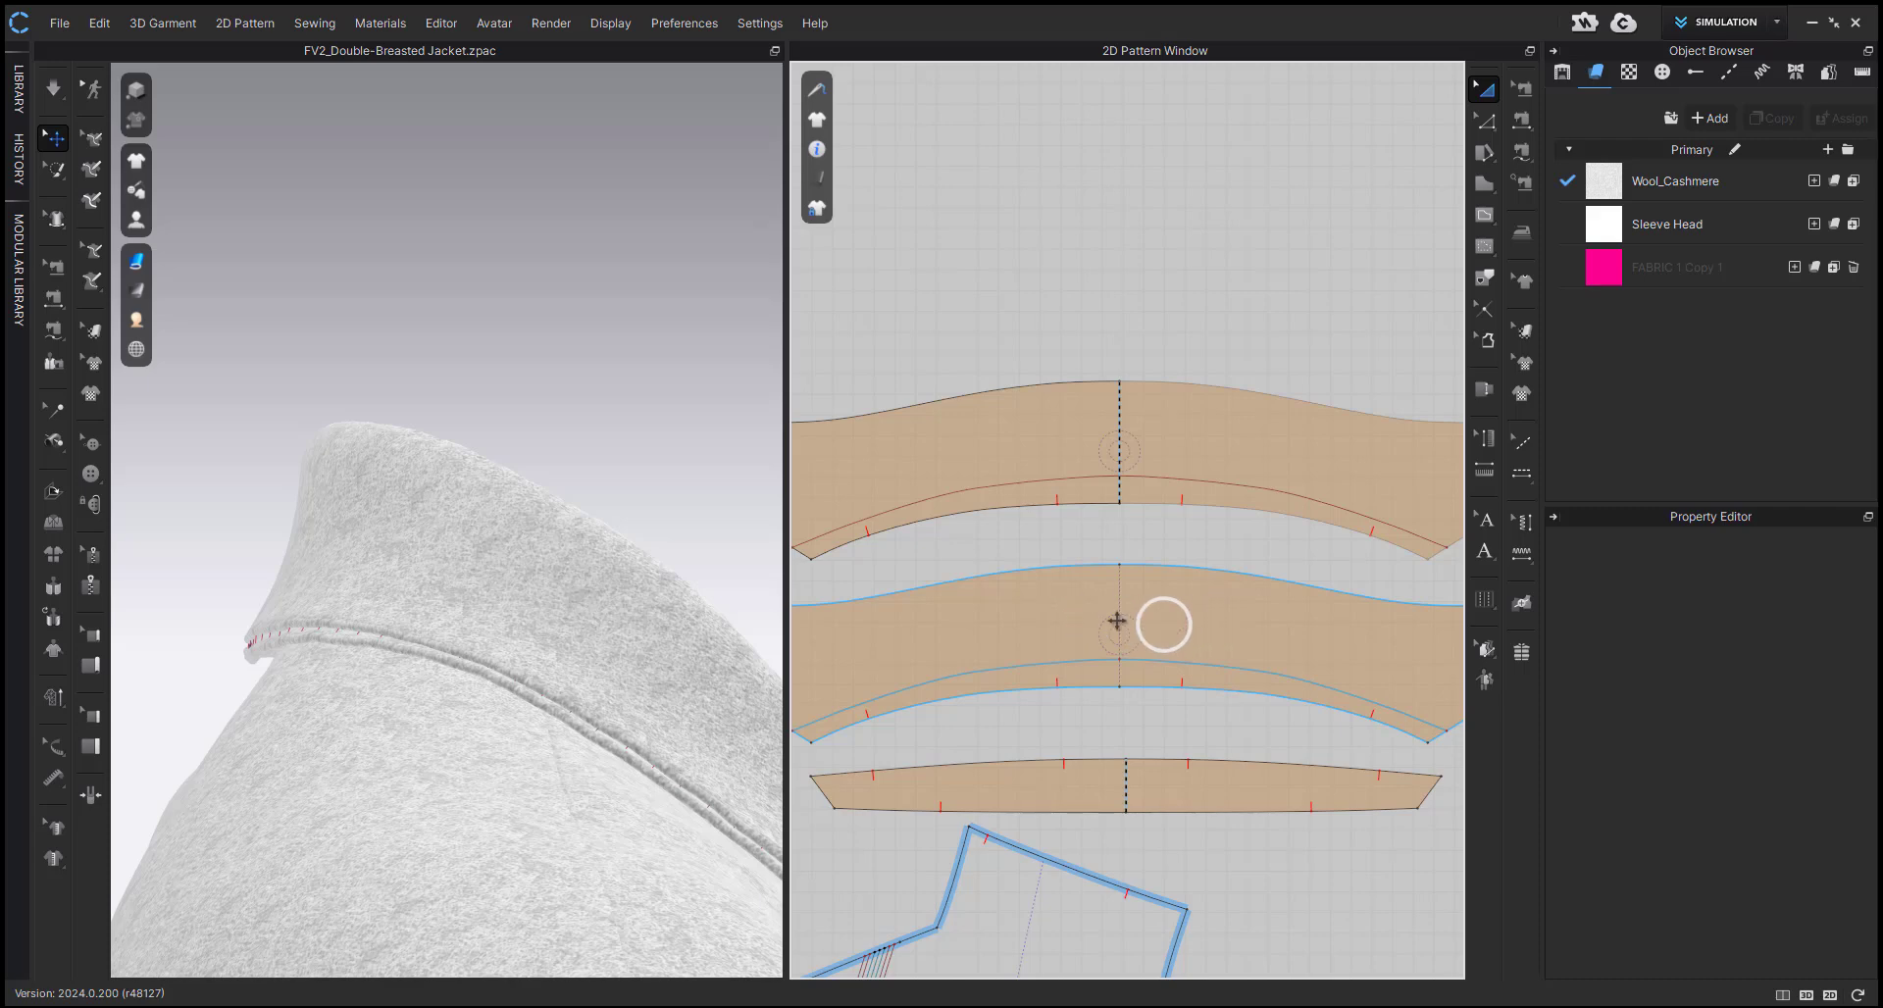
# - Apply Half Symmetric Pattern (with Sewing) linked editing to the under collar
pyautogui.click(1028, 618)
pyautogui.rightClick(1030, 618)
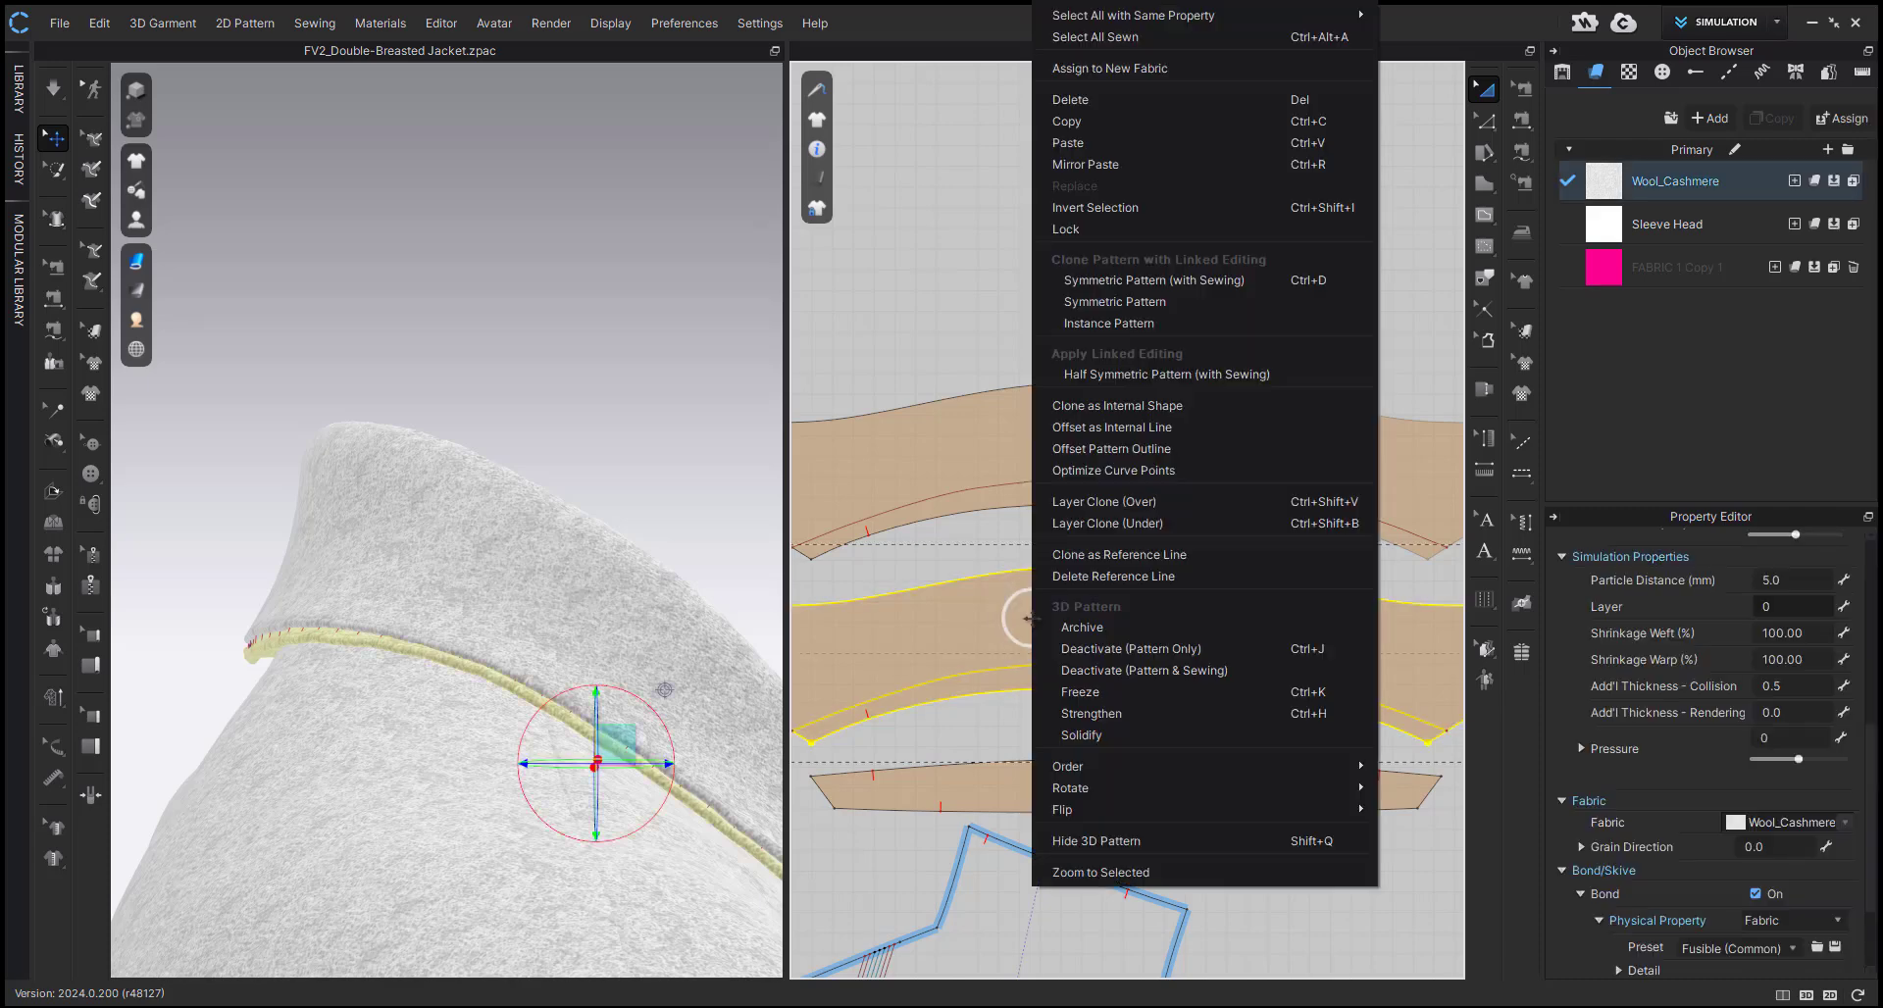
pyautogui.click(1086, 374)
pyautogui.click(1177, 529)
pyautogui.moveTo(1001, 612); pyautogui.dragTo(1075, 570, button='middle')
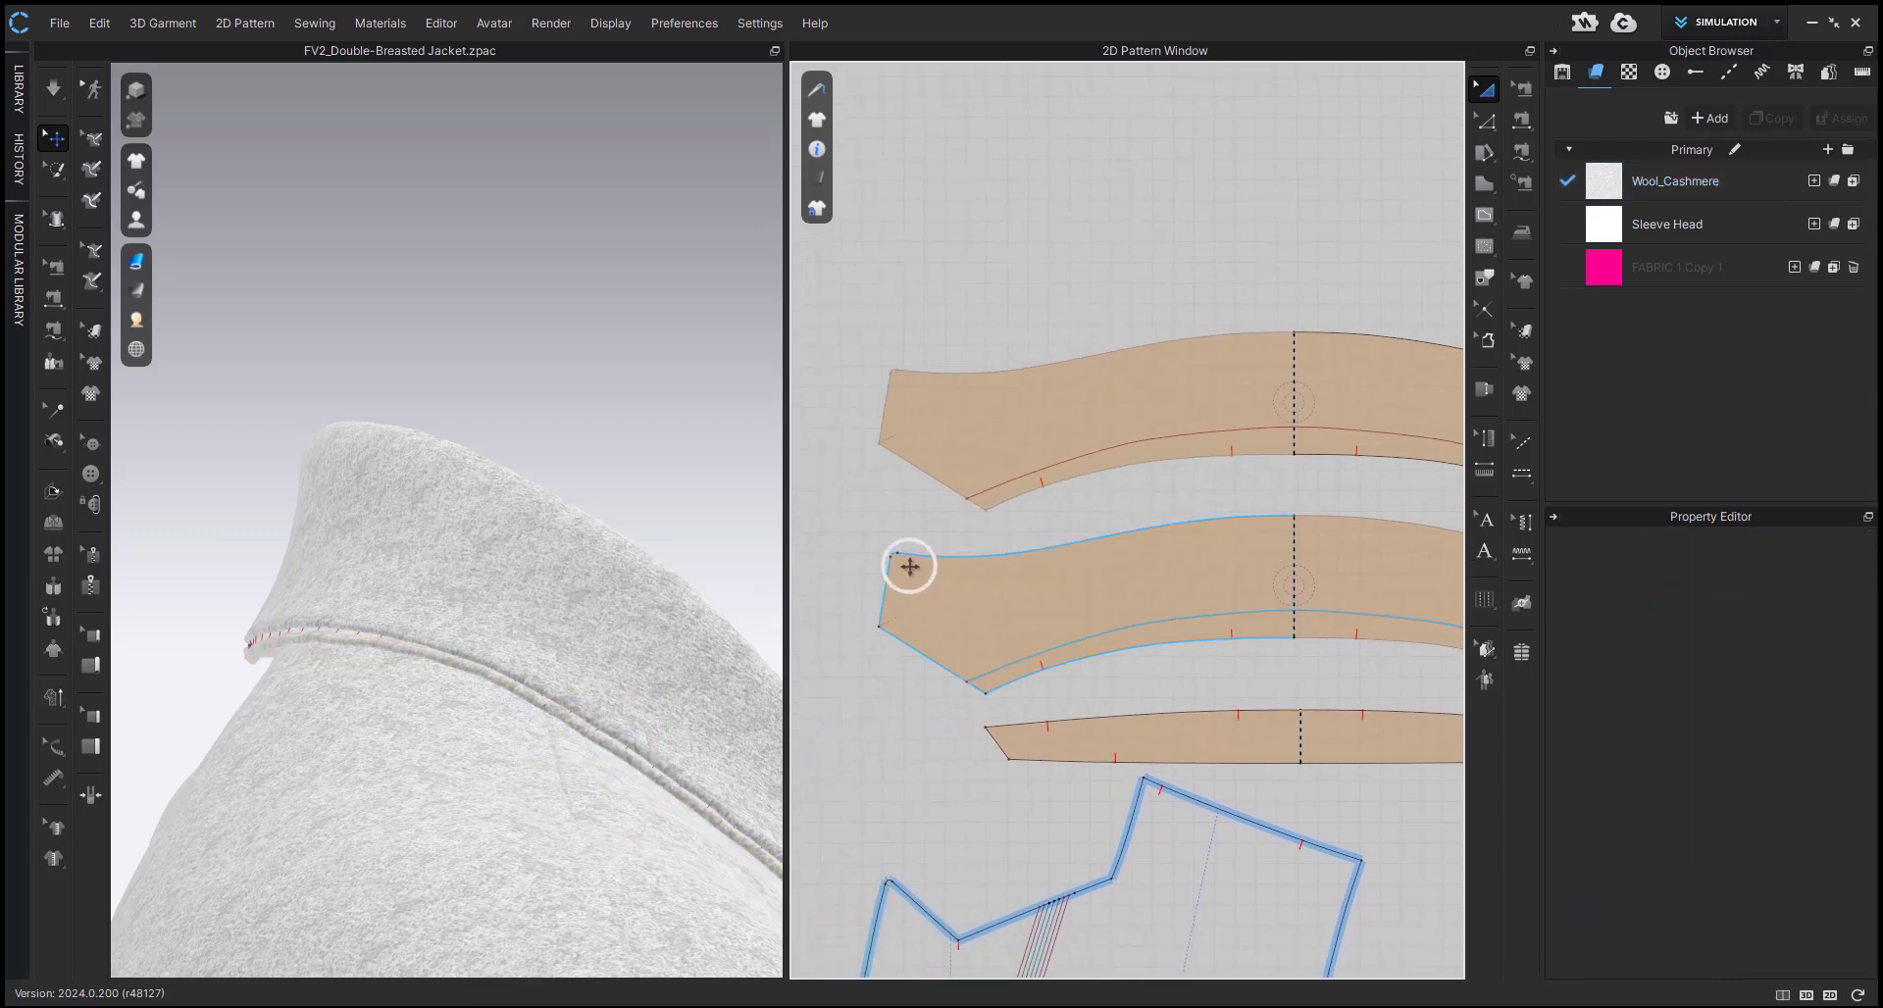
# - Move the center point of the under collar's outer edge 3.0 mm inward along the Y-axis
pyautogui.press('z')
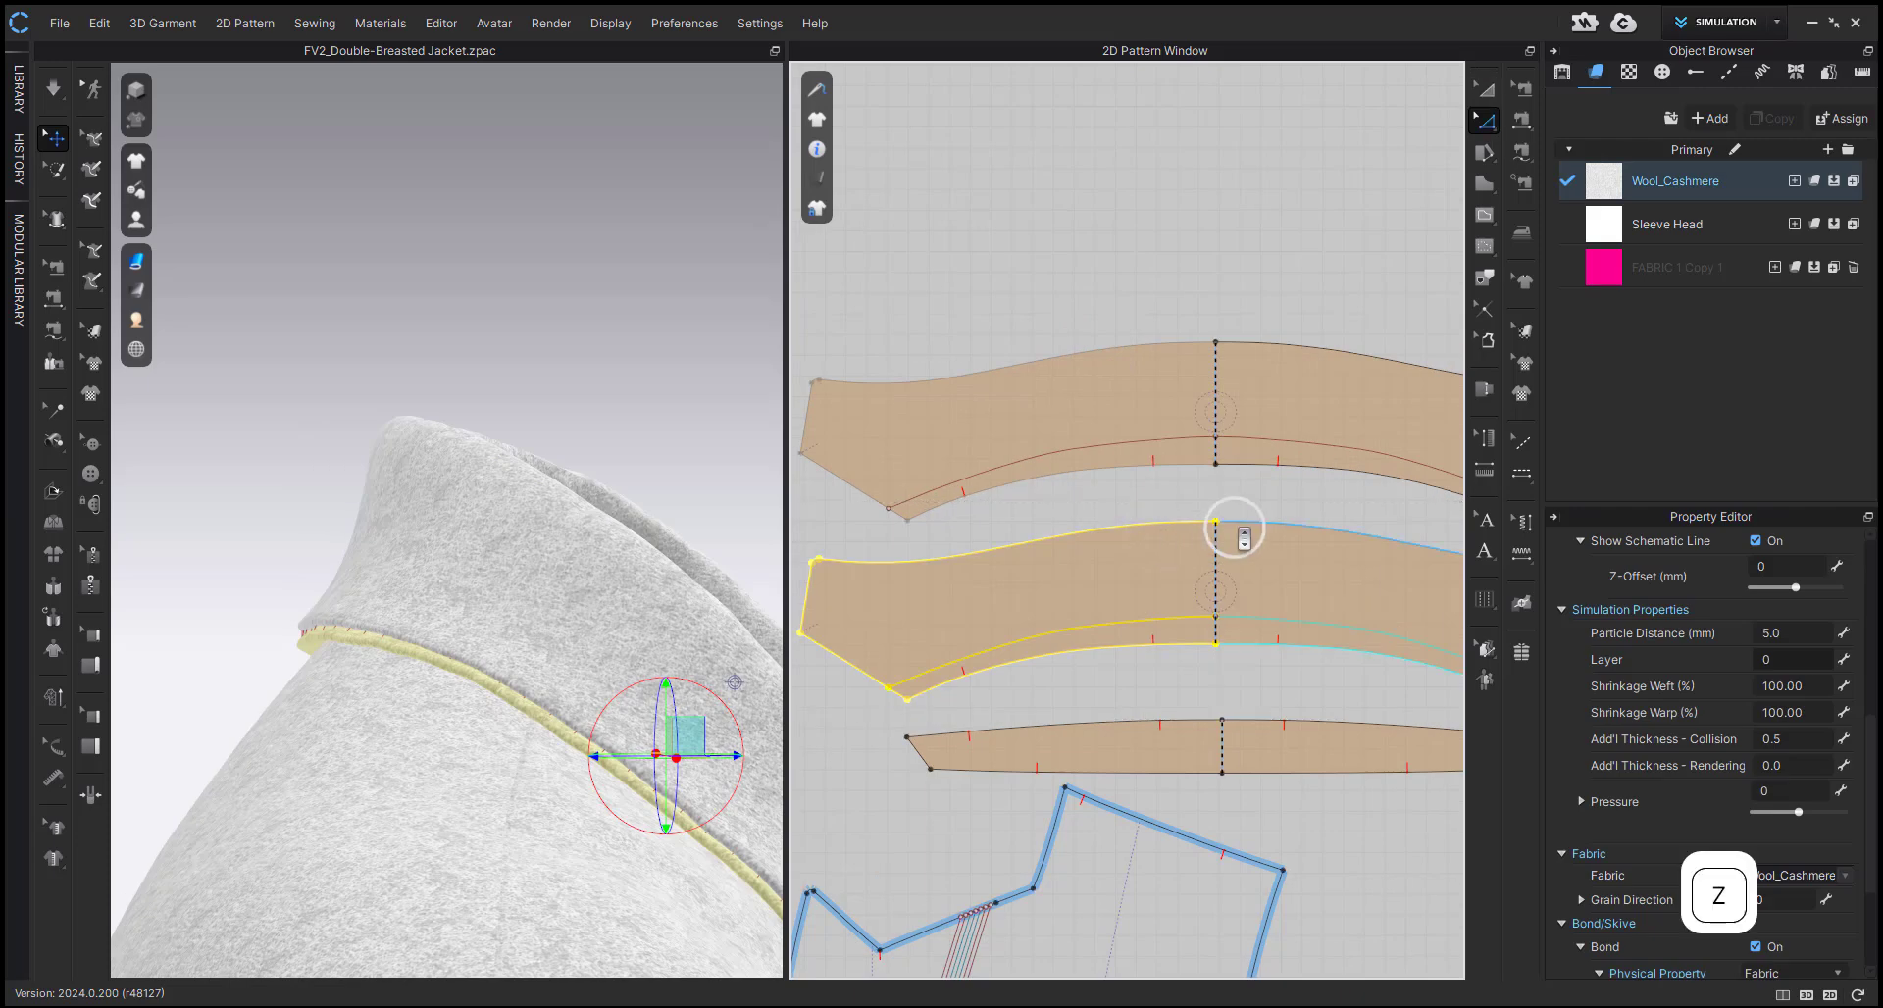
pyautogui.scroll(5, 1236, 530)
pyautogui.keyDown('shift'); pyautogui.moveTo(1190, 515); pyautogui.dragTo(1190, 525); pyautogui.keyUp('shift')
pyautogui.rightClick(1189, 526)
pyautogui.press('Return')
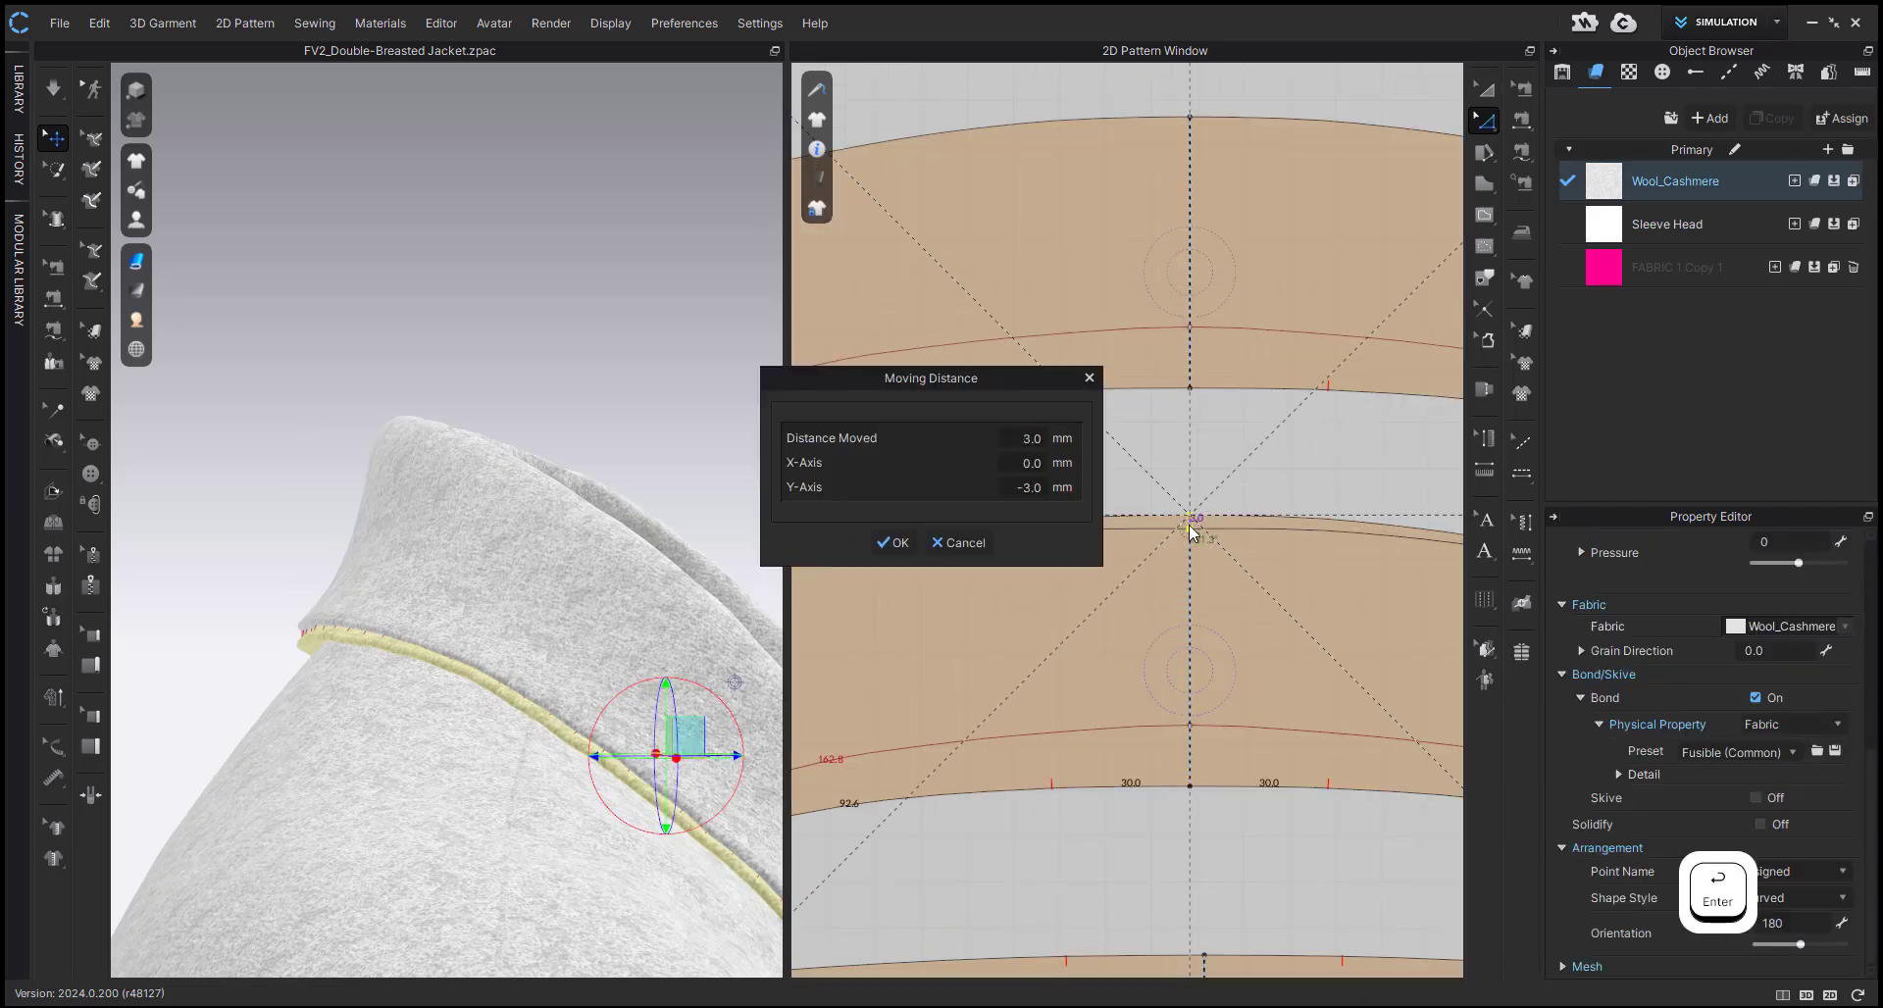
# - Select the rounded corner points at the under collar's front tip and move them slightly inward
pyautogui.scroll(-5, 1192, 535)
pyautogui.moveTo(878, 524); pyautogui.dragTo(1064, 537, button='middle')
pyautogui.scroll(6, 1063, 536)
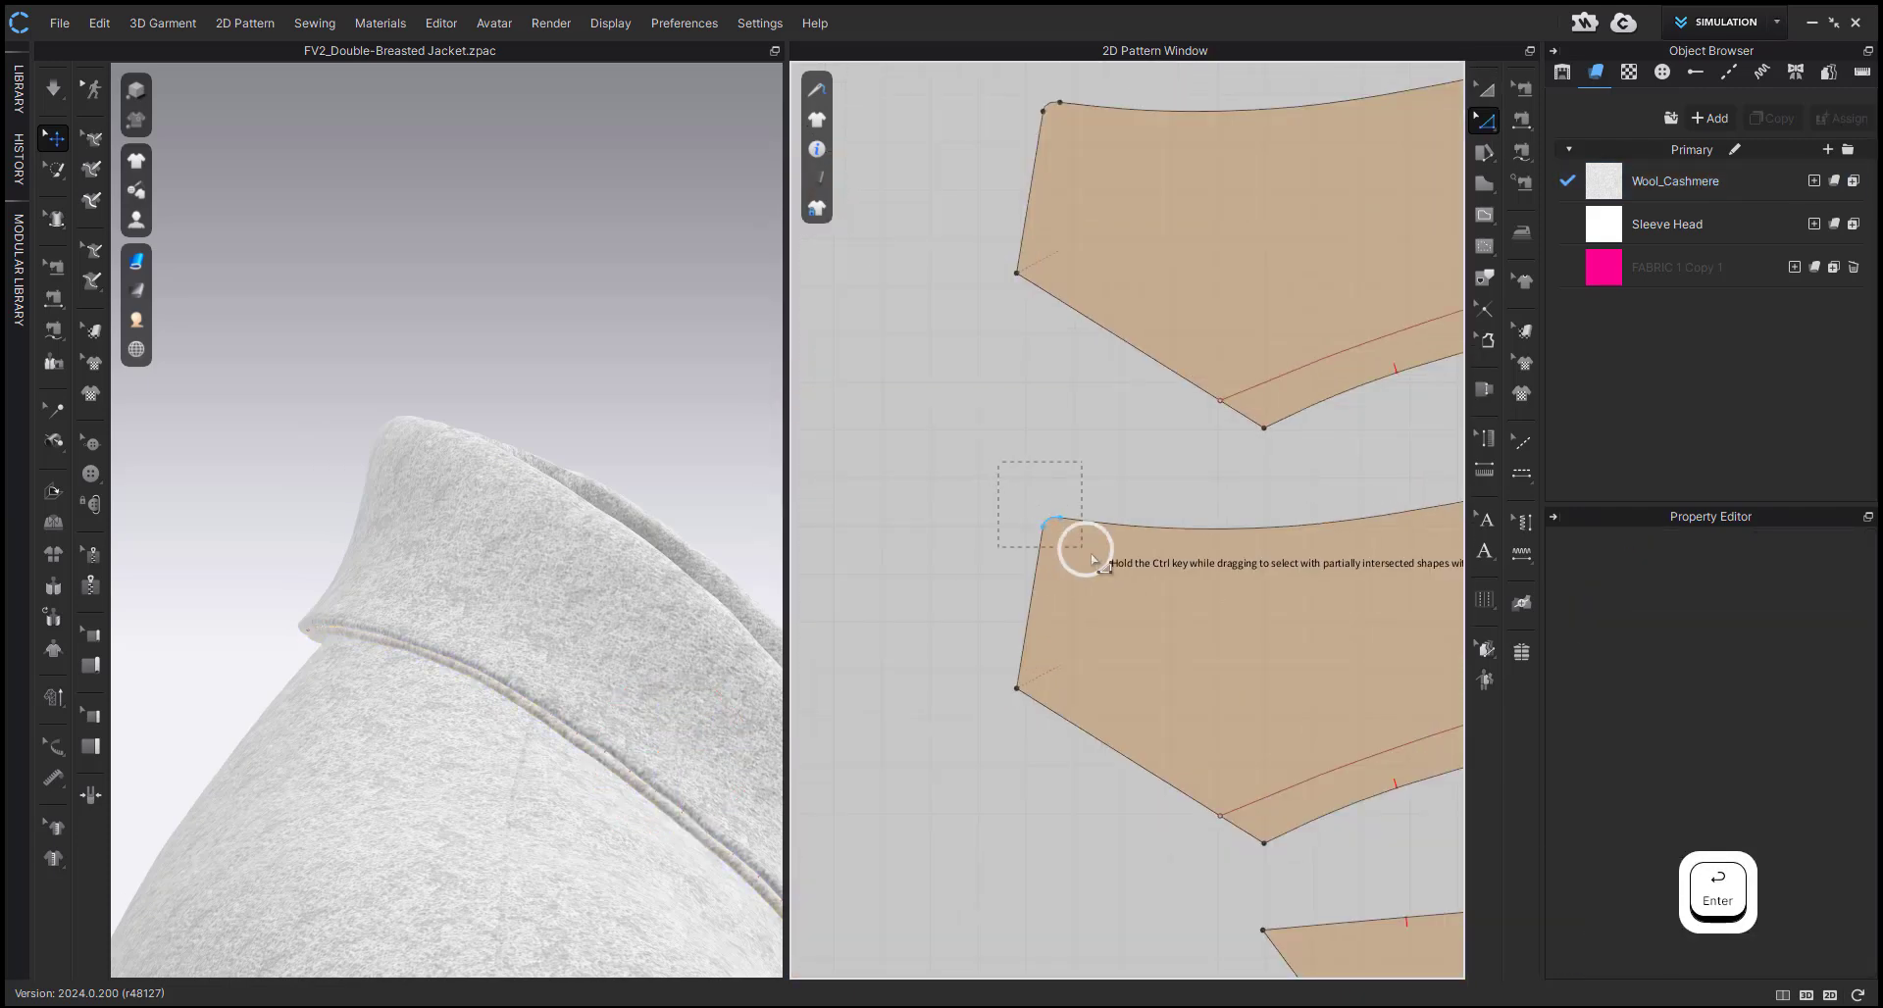
pyautogui.moveTo(991, 479); pyautogui.dragTo(1015, 507)
pyautogui.click(943, 531)
pyautogui.scroll(-6, 993, 586)
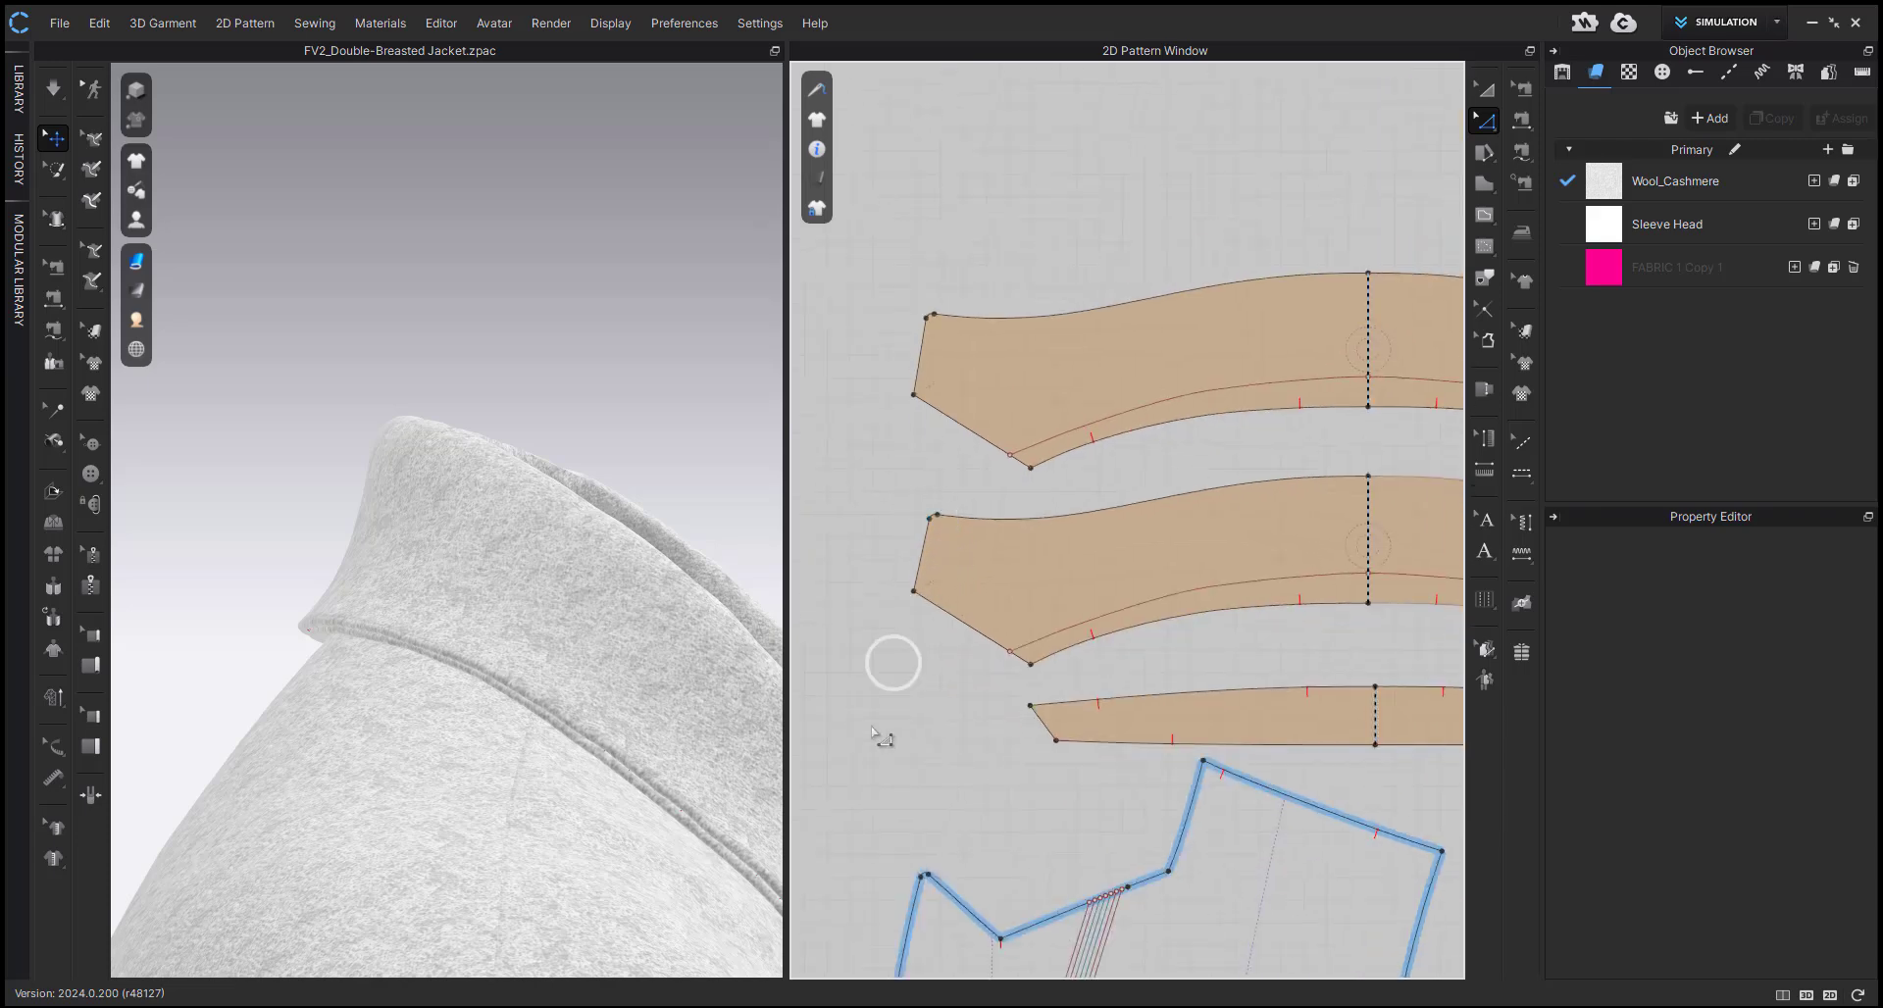
# - Simulate the jacket with the smaller under collar, checking the collar edge and roll from the back and sides
pyautogui.moveTo(642, 642); pyautogui.dragTo(466, 585, button='right')
pyautogui.press('space')
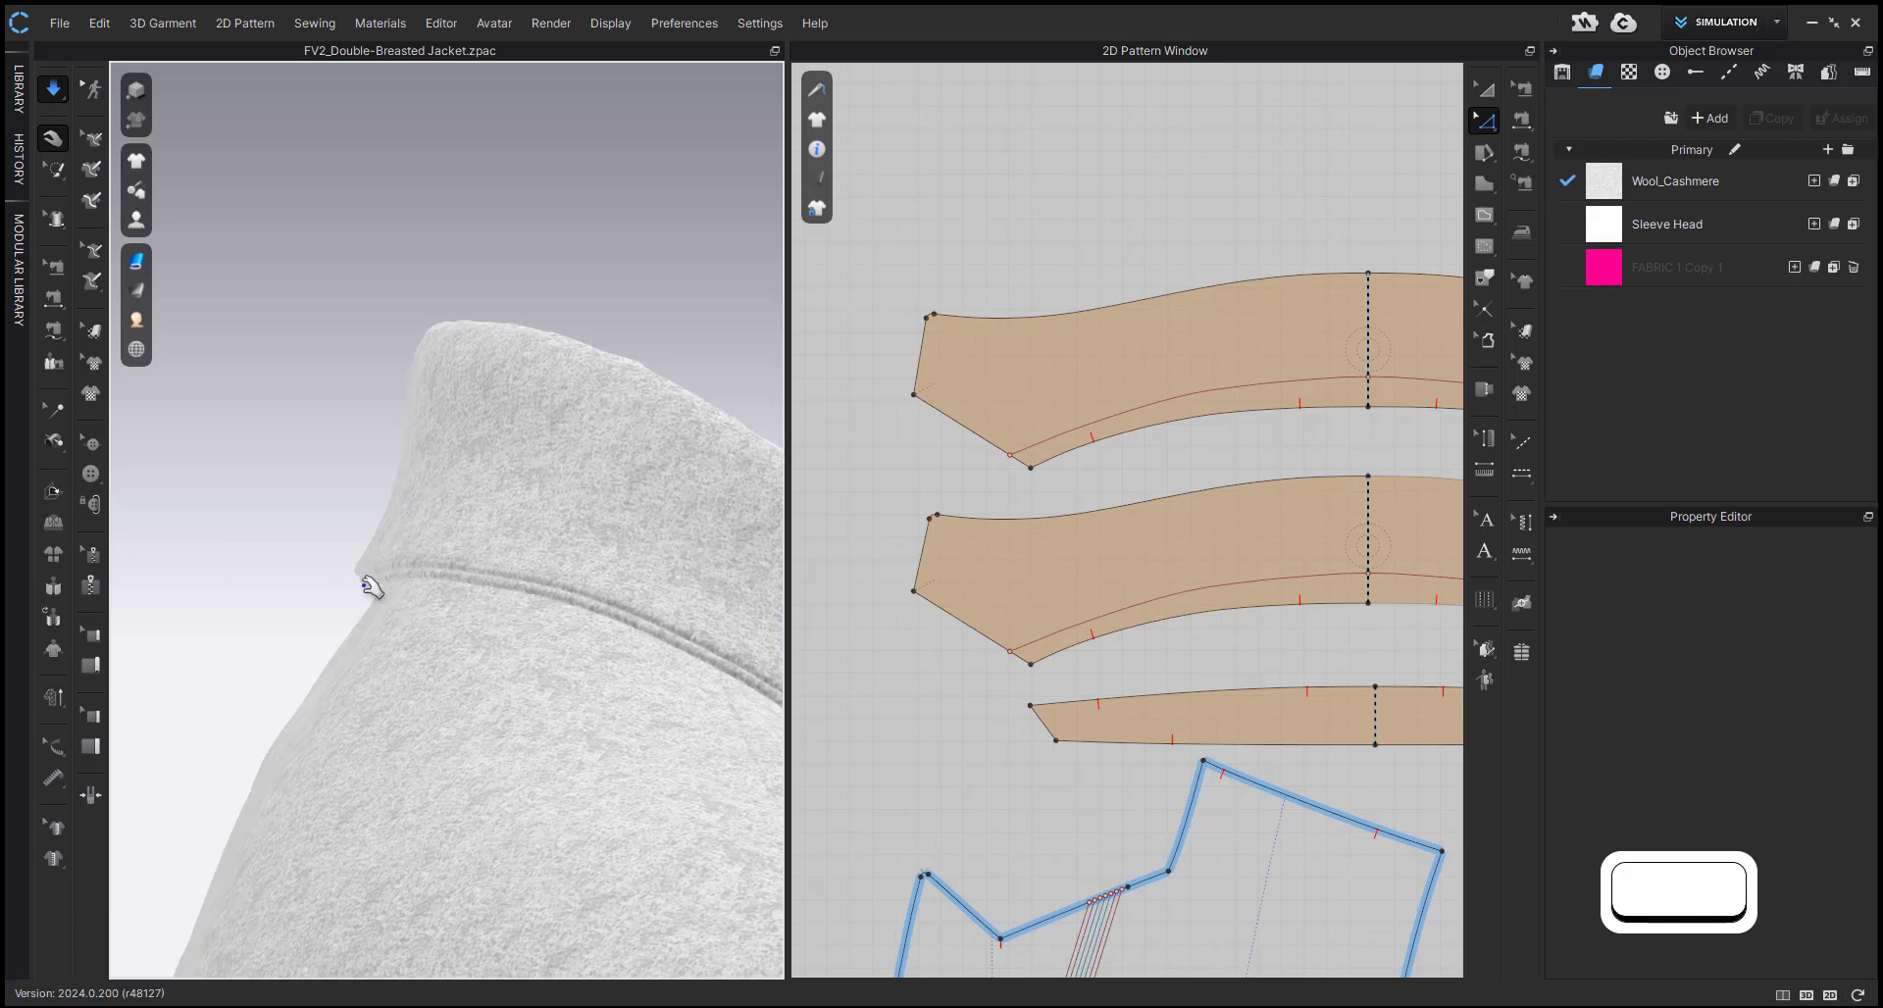
pyautogui.click(372, 579)
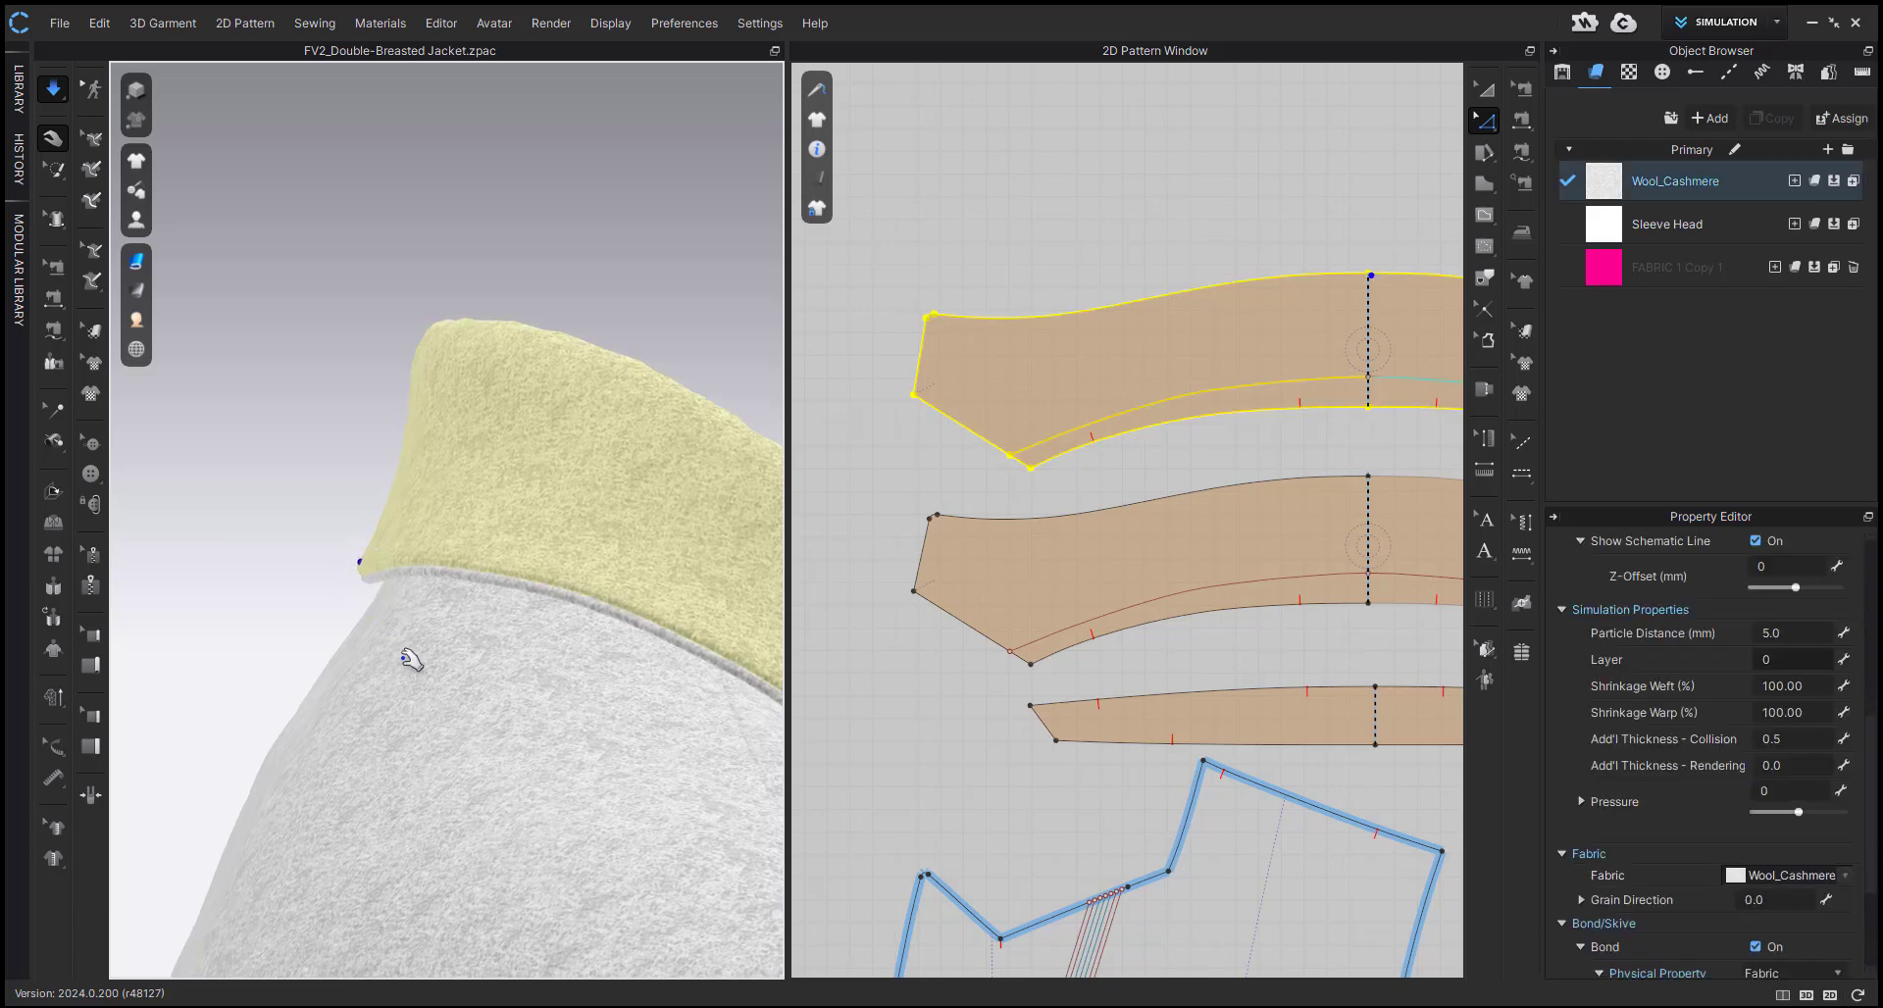
pyautogui.moveTo(409, 659); pyautogui.dragTo(550, 640, button='right')
pyautogui.click(541, 582)
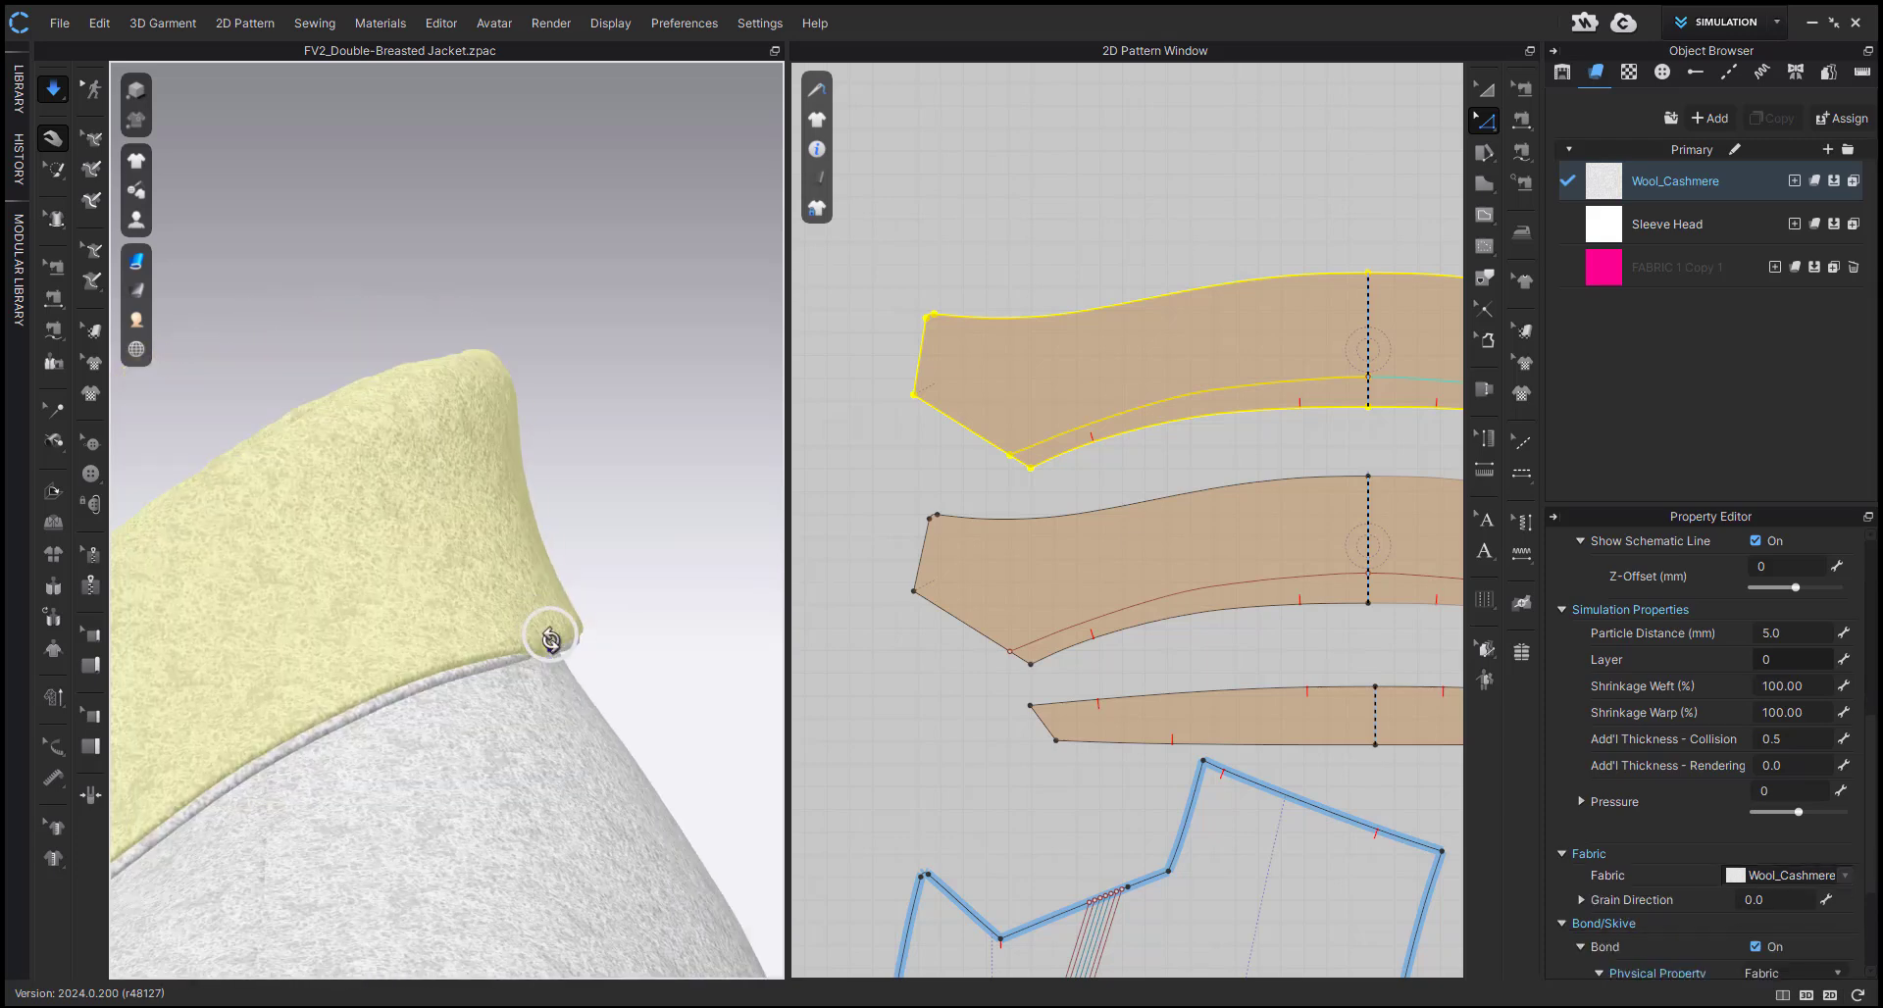
pyautogui.click(518, 378)
pyautogui.moveTo(534, 412); pyautogui.dragTo(403, 353, button='right')
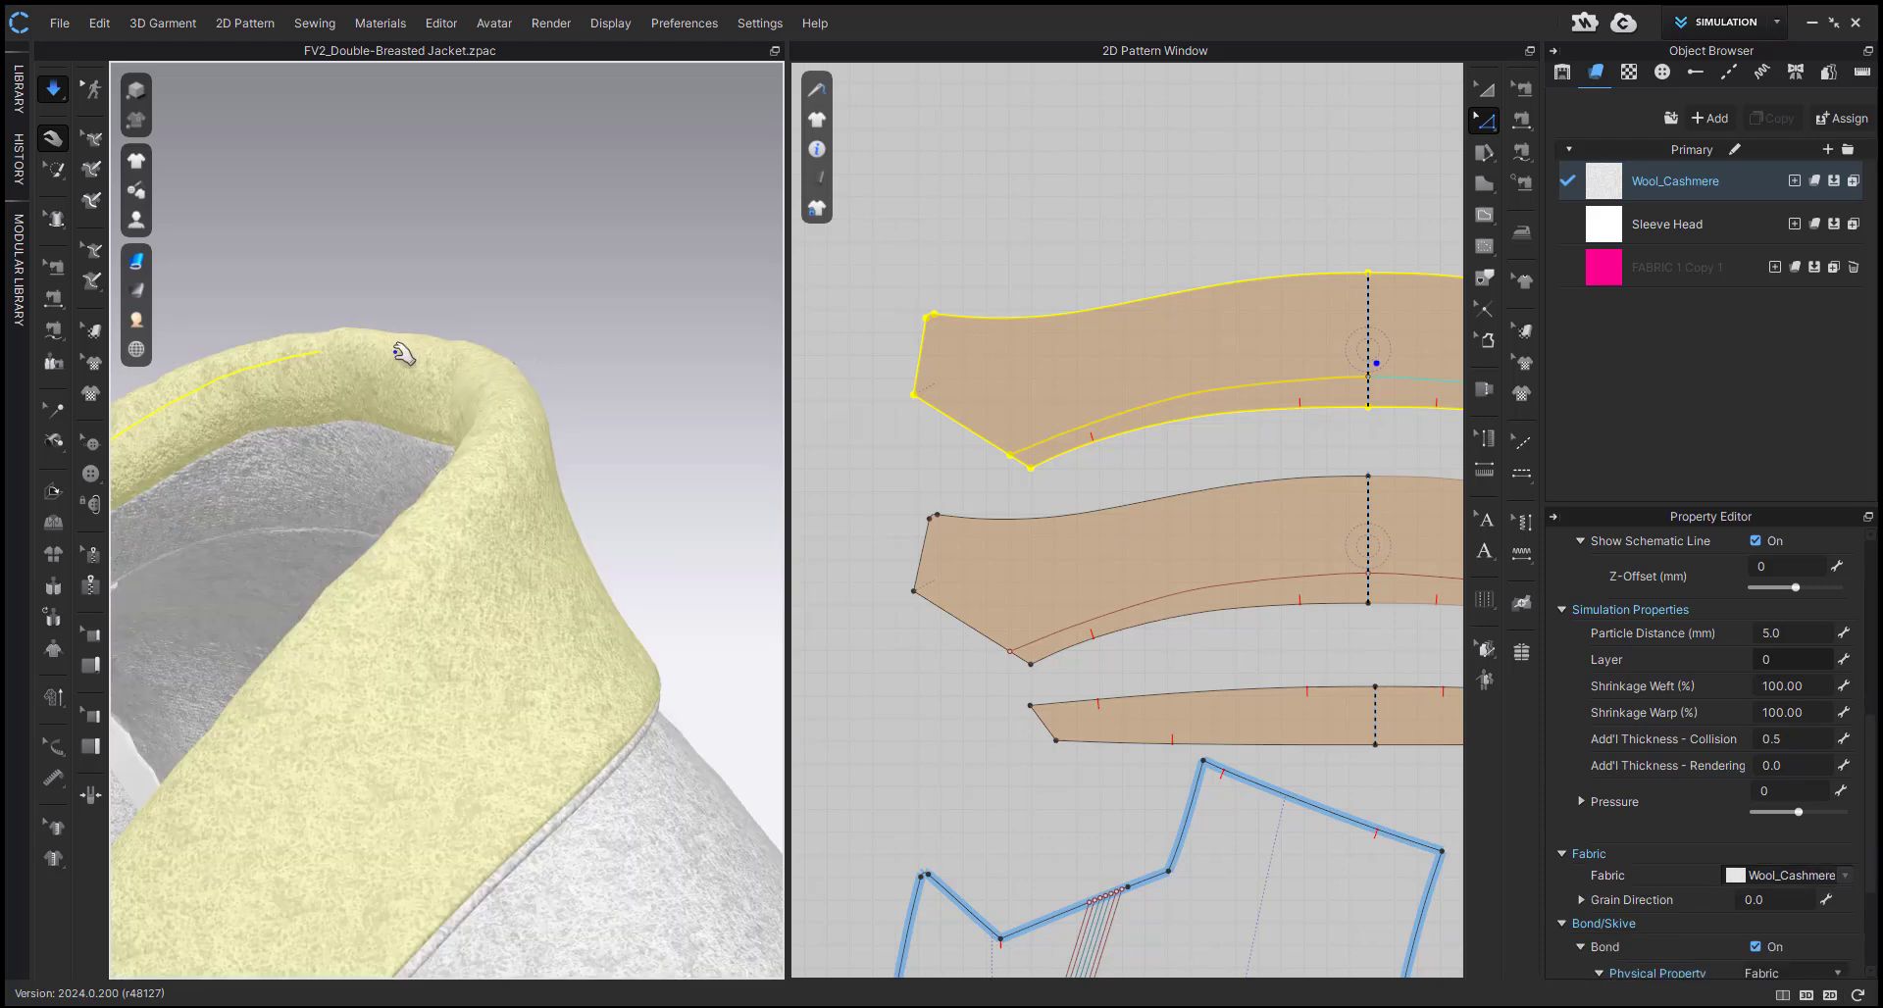
pyautogui.click(391, 349)
pyautogui.moveTo(525, 483); pyautogui.dragTo(374, 514, button='right')
pyautogui.moveTo(375, 514); pyautogui.dragTo(484, 433, button='middle')
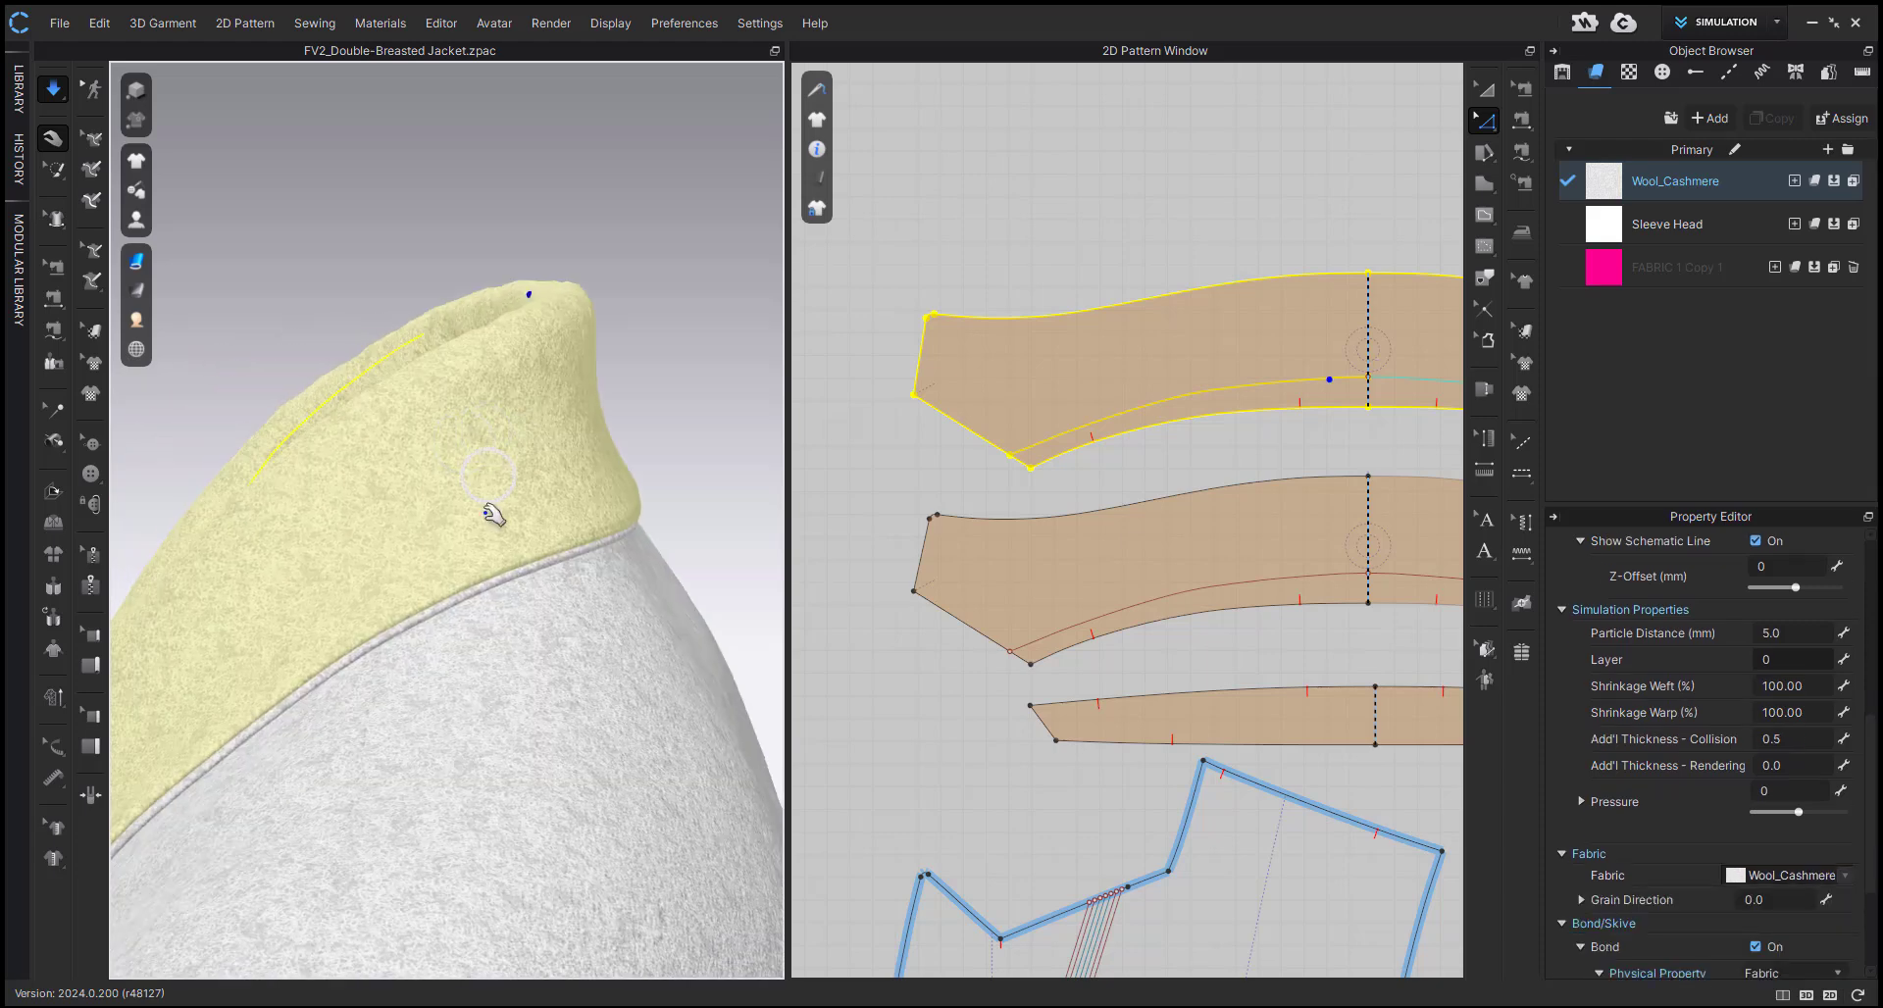
pyautogui.press('space')
# - Examine the collar's front tip and outer edge seam up close from the front
pyautogui.click(494, 581)
pyautogui.moveTo(503, 559); pyautogui.dragTo(475, 684, button='right')
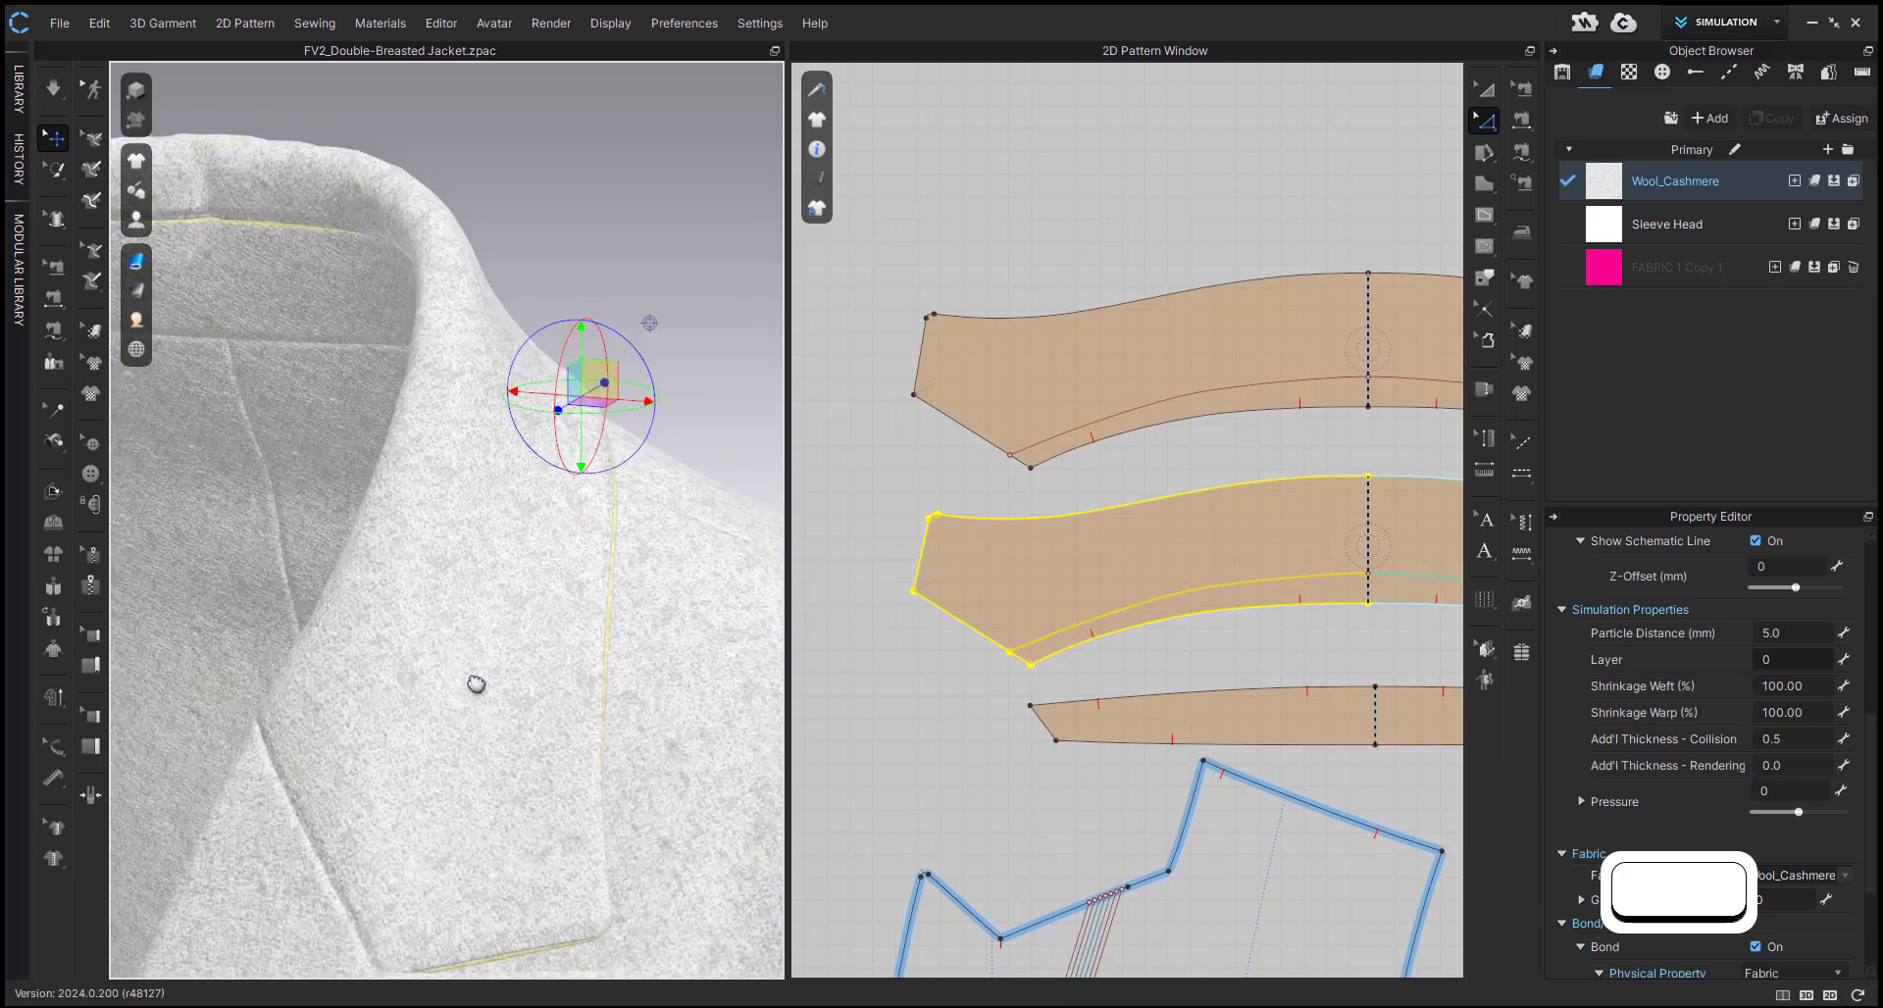
pyautogui.moveTo(475, 684); pyautogui.dragTo(484, 529, button='middle')
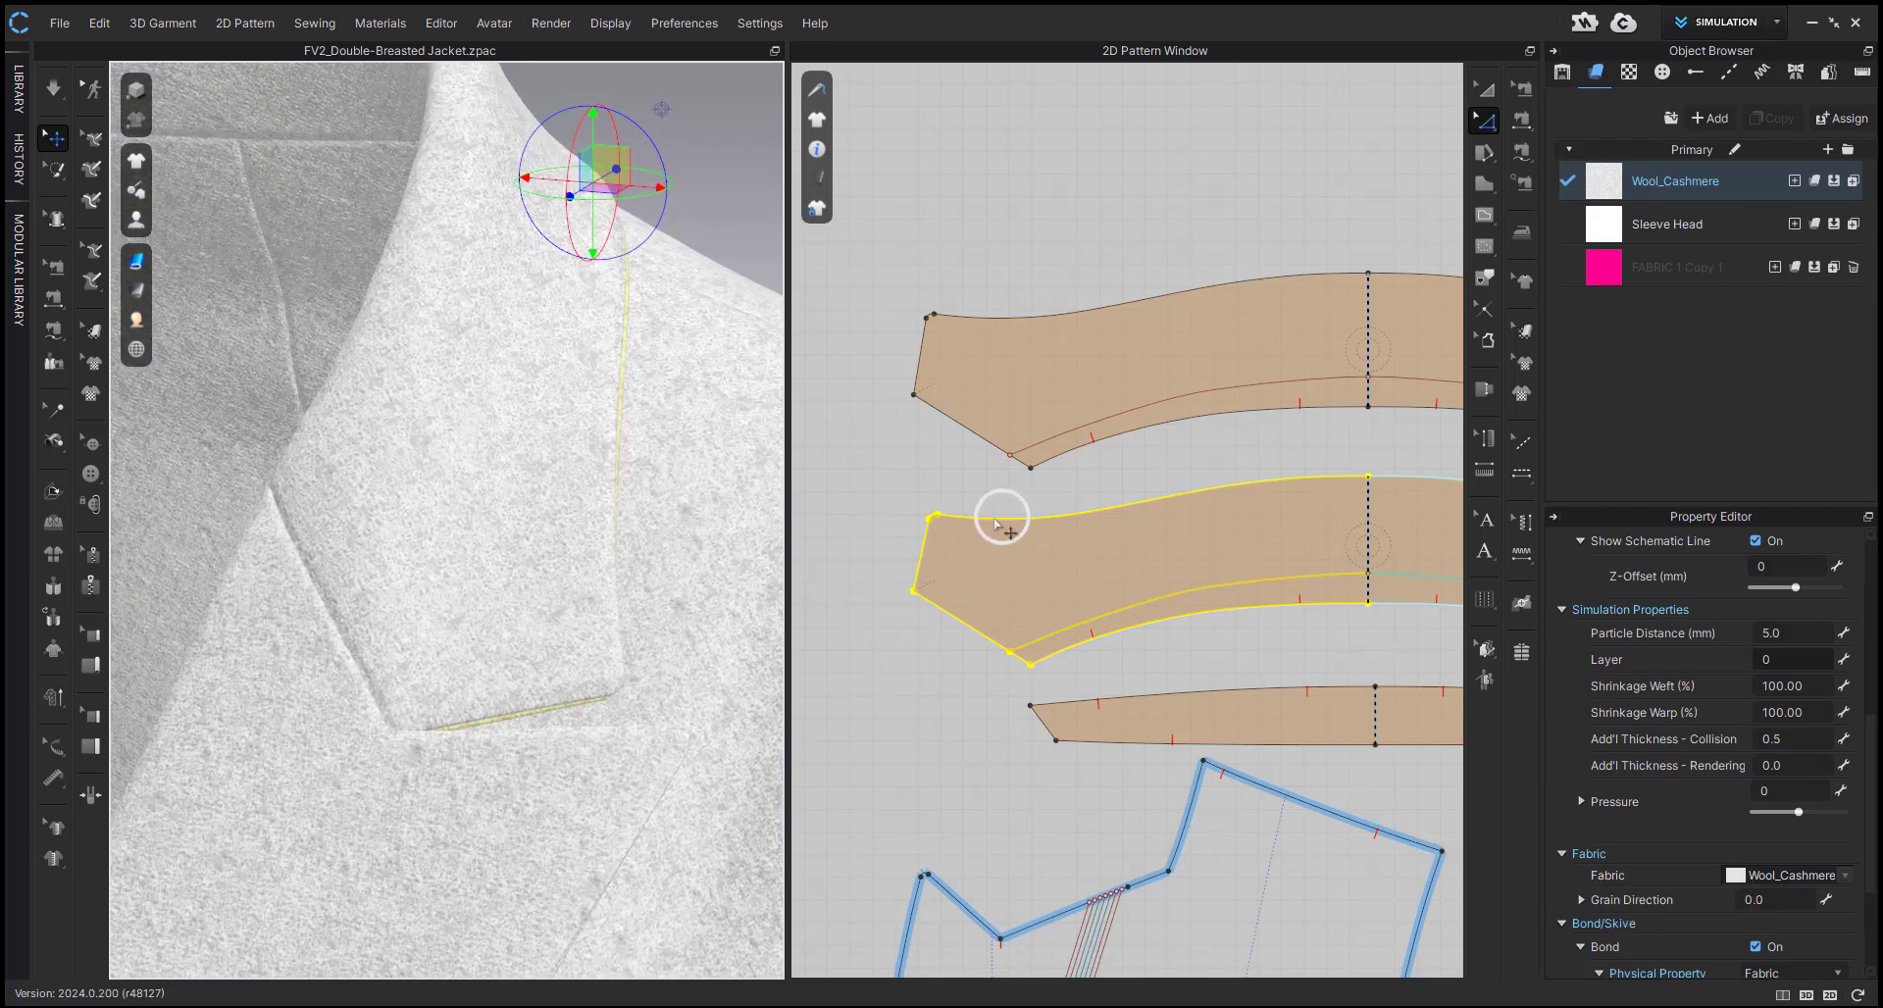
pyautogui.moveTo(1356, 501); pyautogui.dragTo(1230, 495, button='middle')
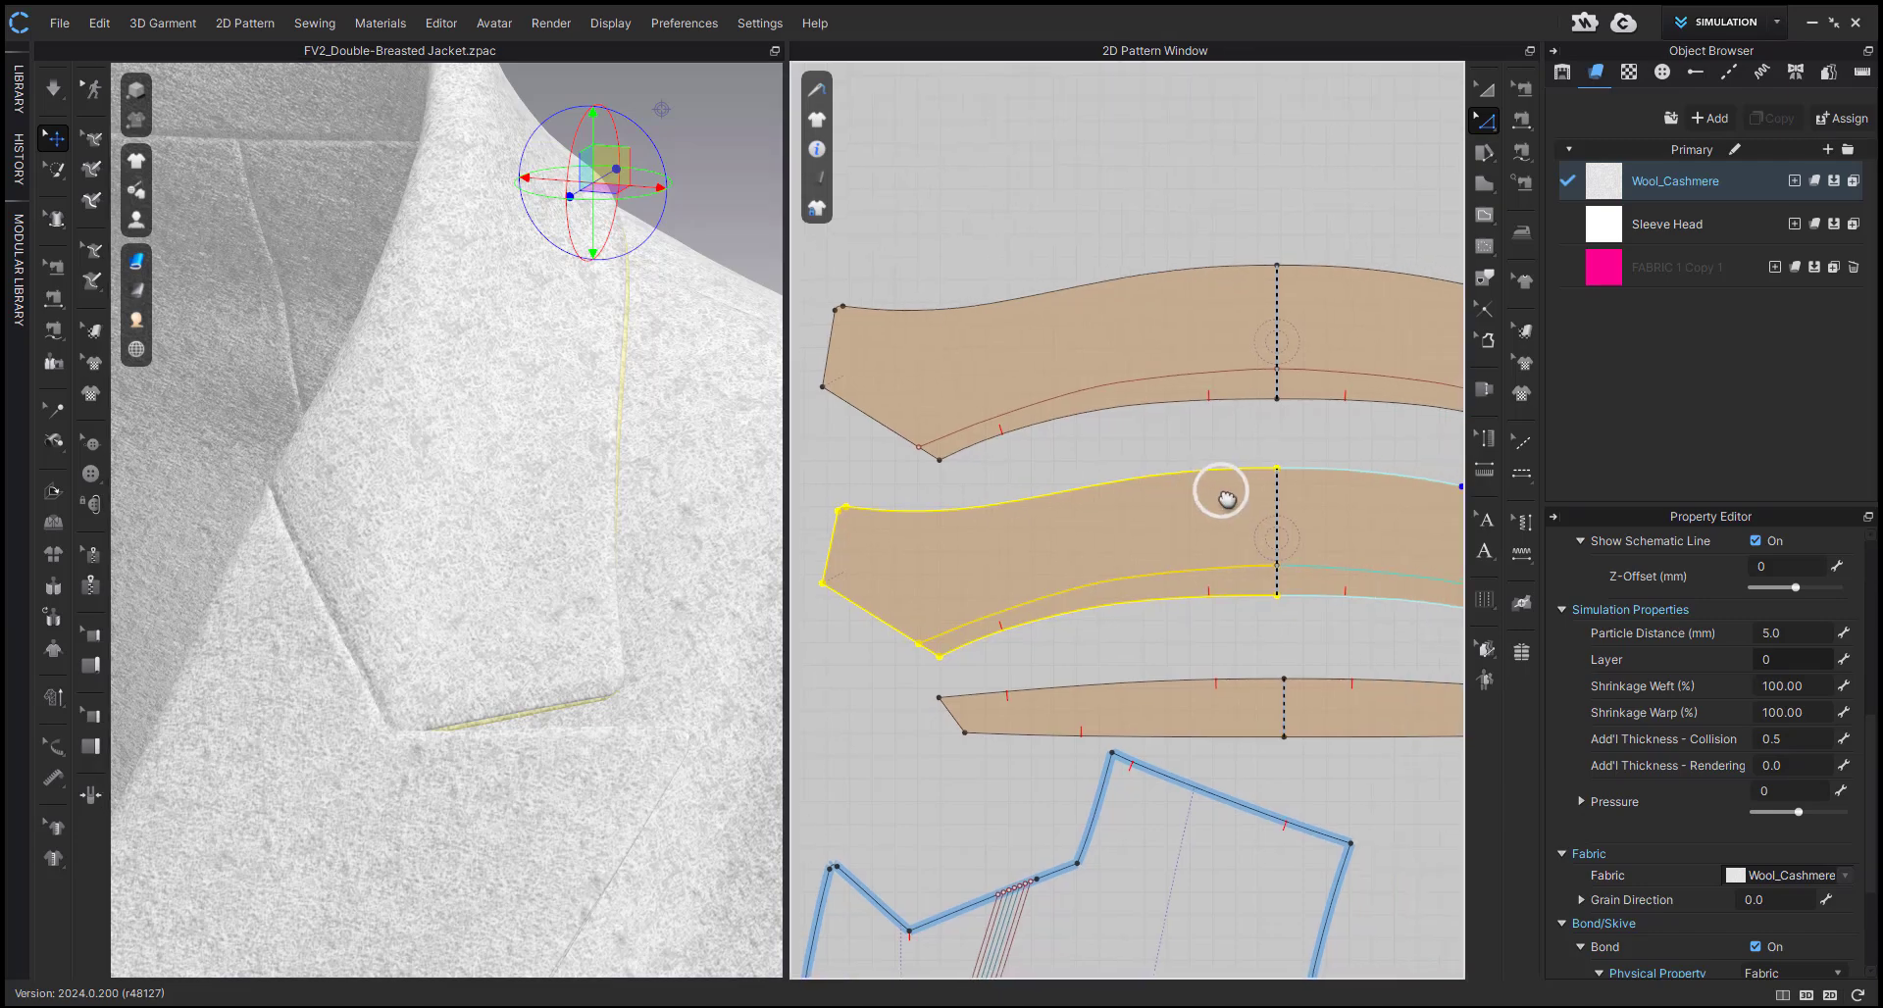
pyautogui.click(852, 705)
pyautogui.click(577, 664)
pyautogui.moveTo(576, 671); pyautogui.dragTo(462, 637, button='right')
# - Delete the sewing between the upper and under collar along their outer edges, rounded corners and front edges
pyautogui.click(833, 566)
pyautogui.press('z')
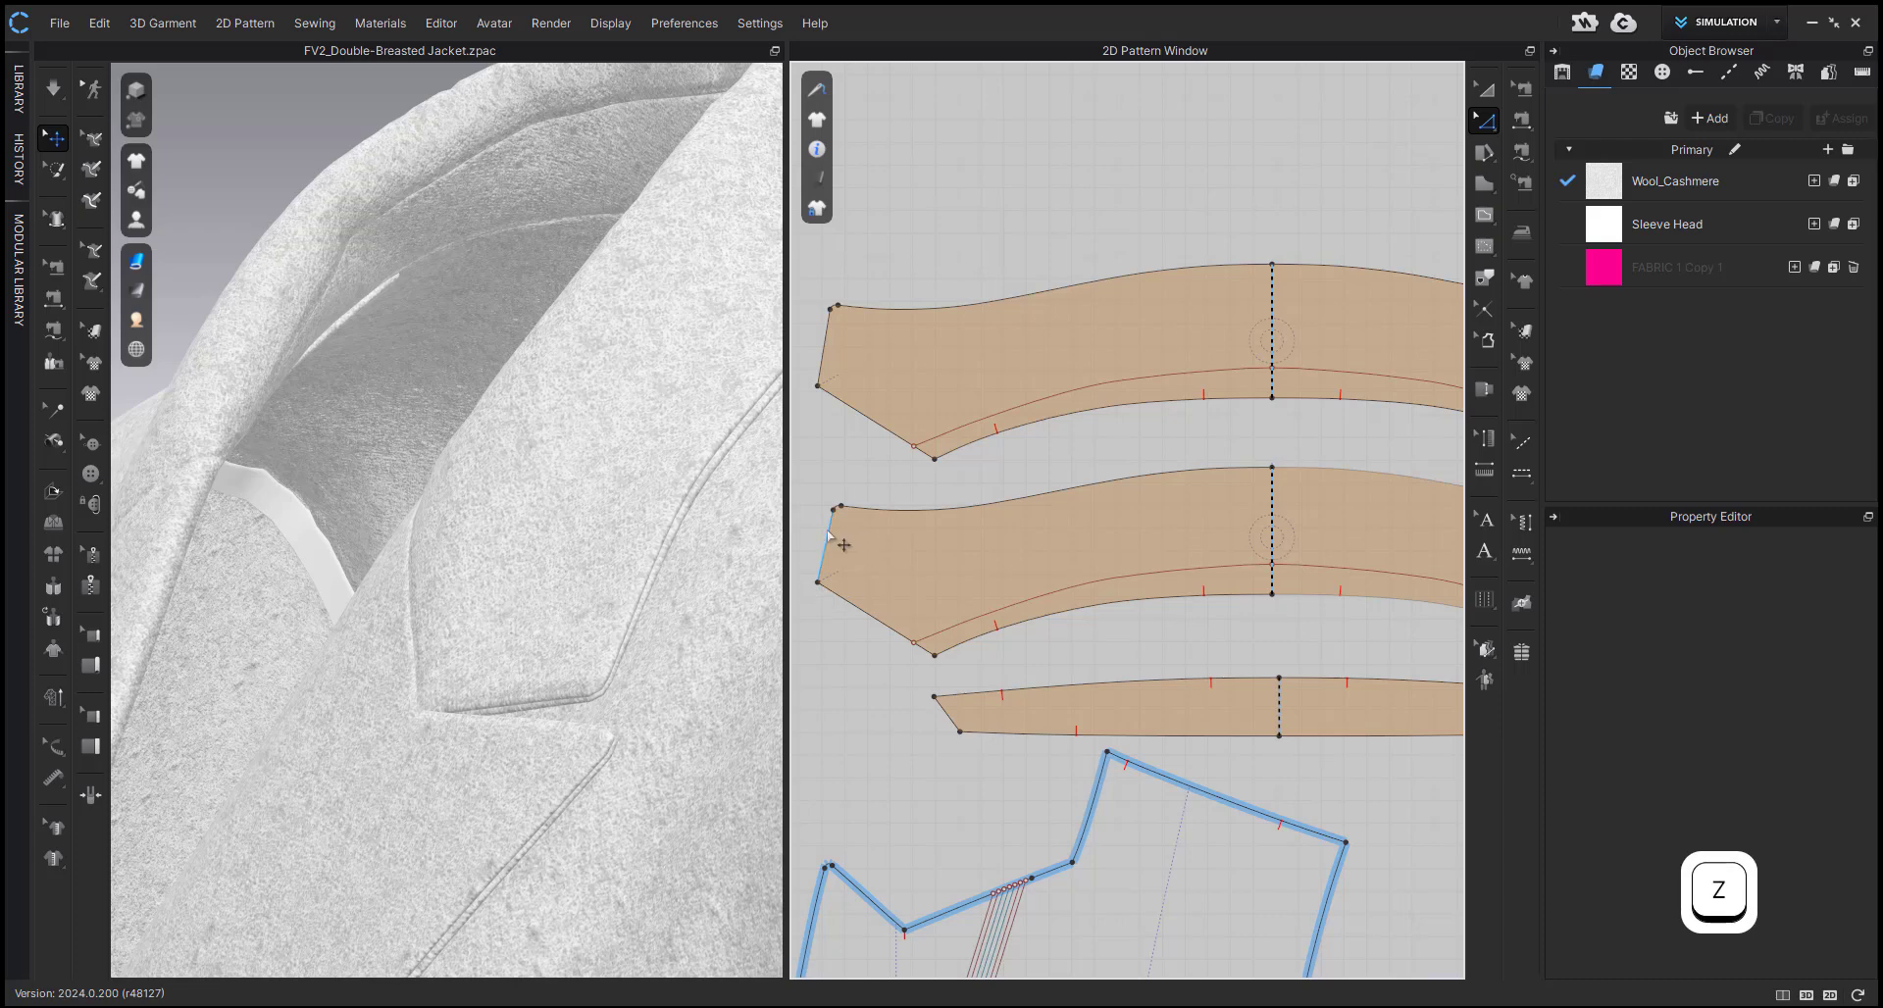
pyautogui.click(830, 526)
pyautogui.scroll(5, 830, 527)
pyautogui.scroll(-4, 846, 476)
pyautogui.press('b')
pyautogui.moveTo(848, 498); pyautogui.dragTo(859, 556, button='middle')
pyautogui.click(829, 567)
pyautogui.scroll(5, 848, 508)
pyautogui.keyDown('shift'); pyautogui.click(849, 511); pyautogui.keyUp('shift')
pyautogui.keyDown('shift'); pyautogui.click(885, 513); pyautogui.keyUp('shift')
pyautogui.scroll(-5, 885, 512)
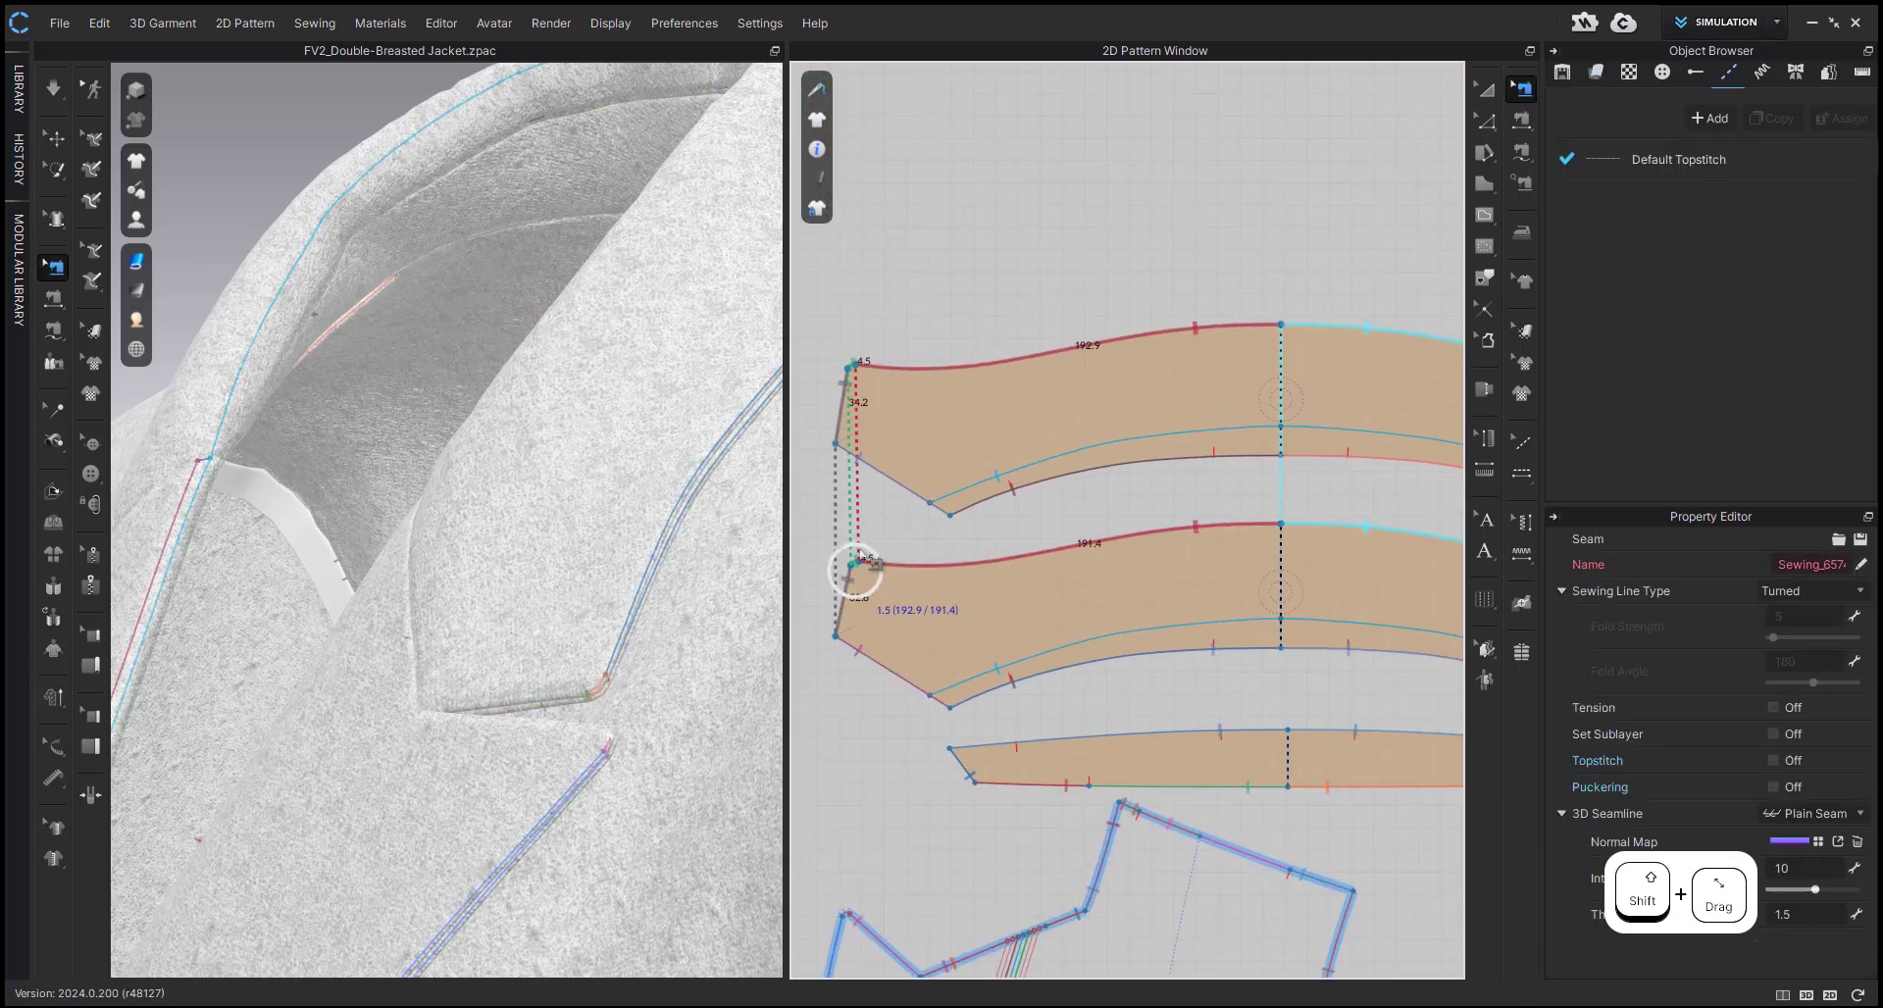
pyautogui.press('Delete')
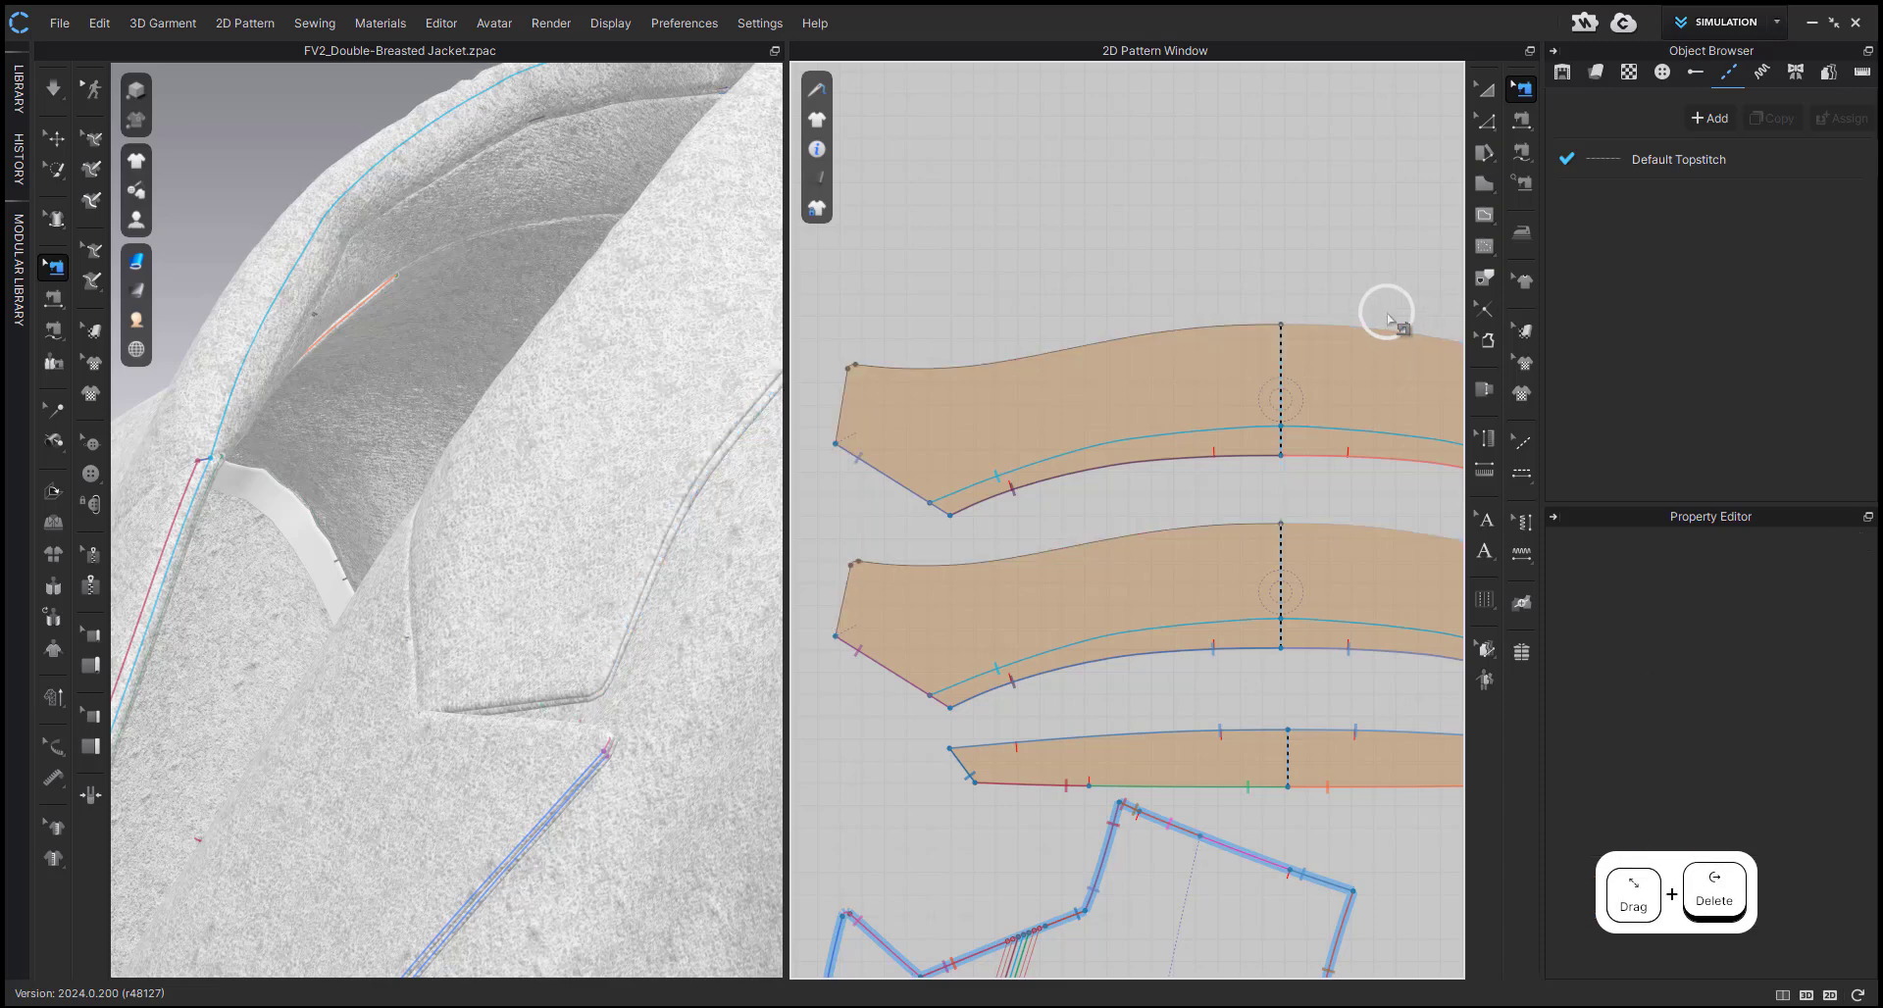
# - Offset the under collar's front edge, rounded corner and outer edge inward by 2.0 mm as one internal line
pyautogui.press('z')
pyautogui.click(849, 594)
pyautogui.scroll(5, 855, 569)
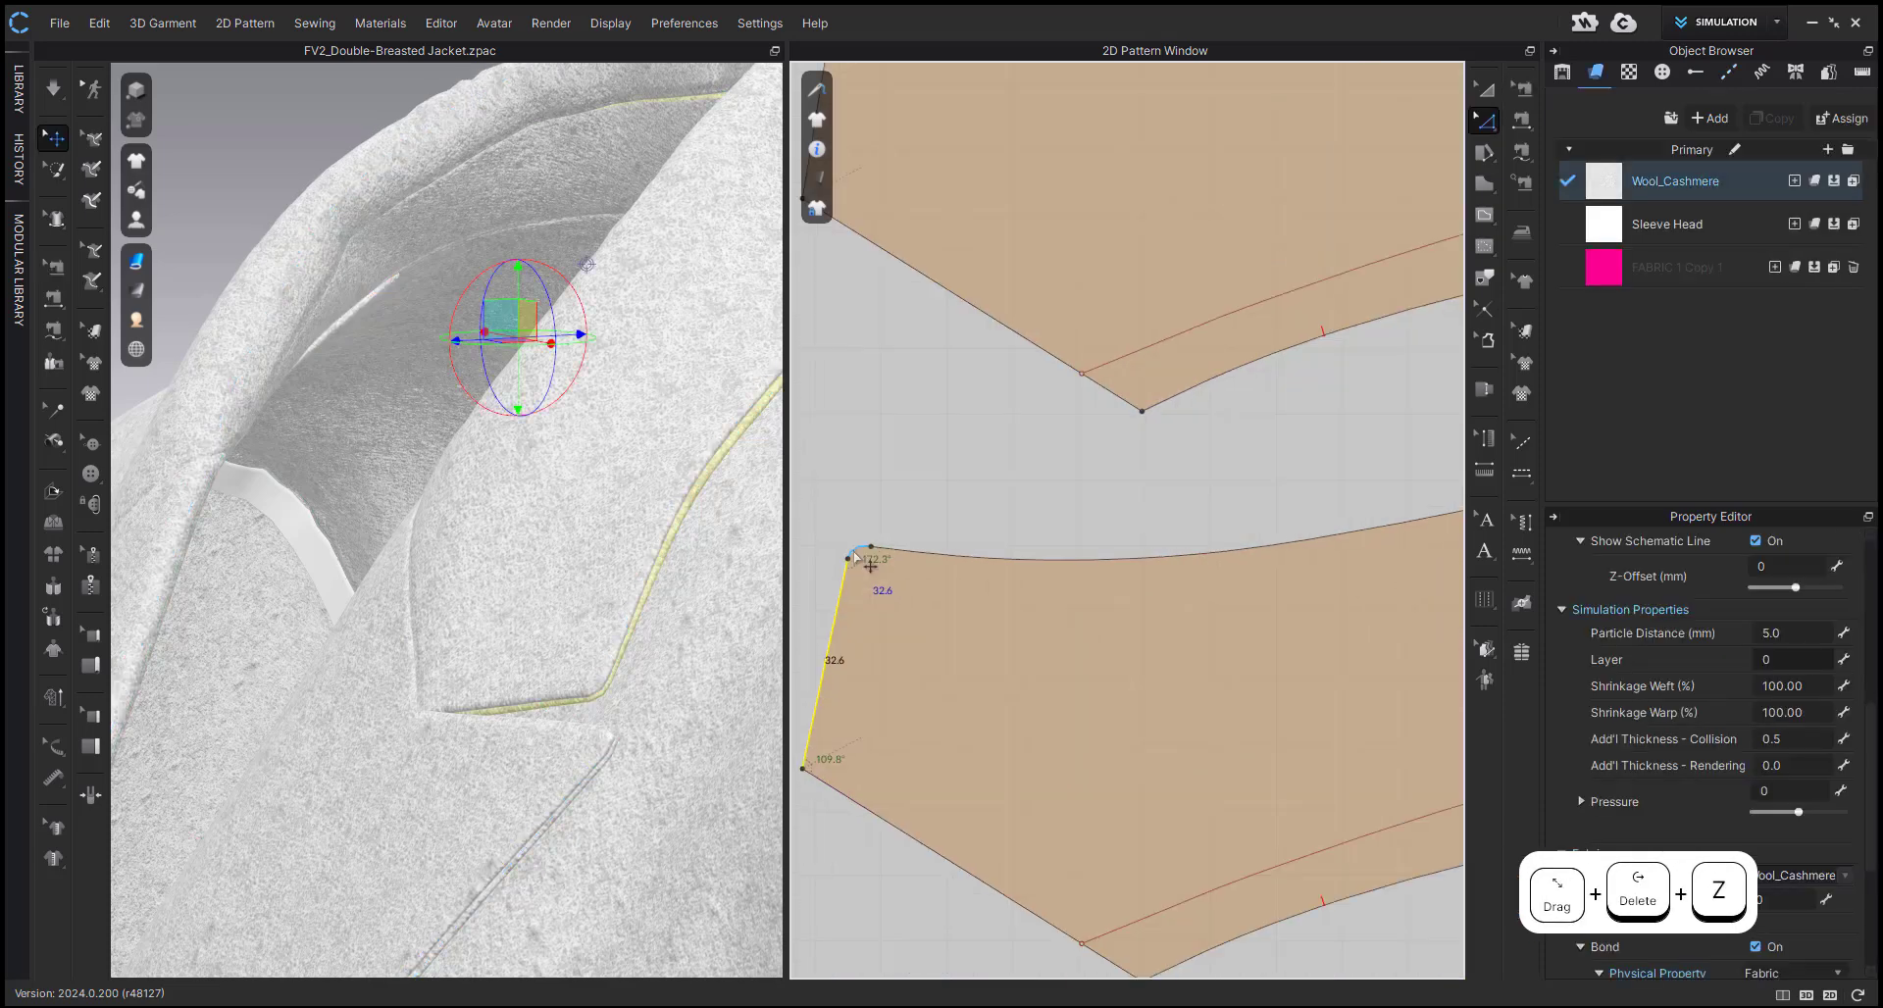
pyautogui.rightClick(886, 556)
pyautogui.click(978, 754)
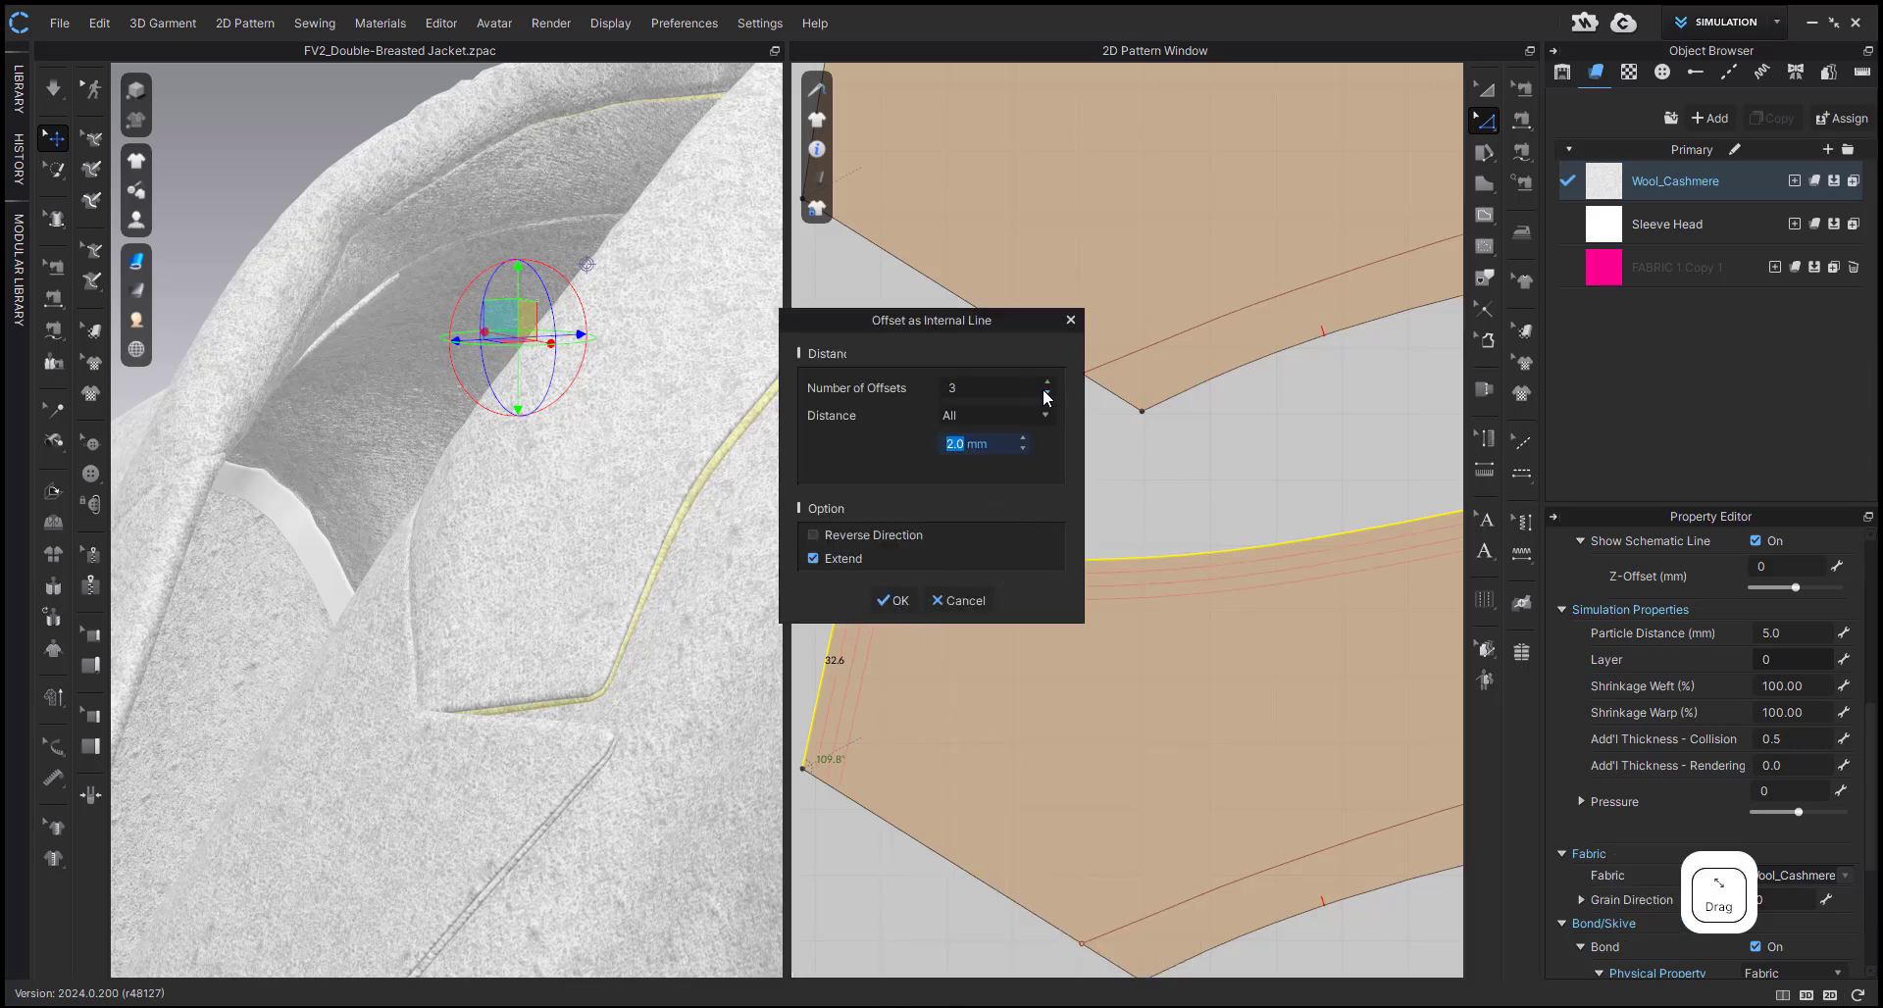
pyautogui.click(888, 598)
# - Offset the upper collar's front edge, rounded corner and outer edge inward by 3 mm as one internal line
pyautogui.scroll(-5, 988, 626)
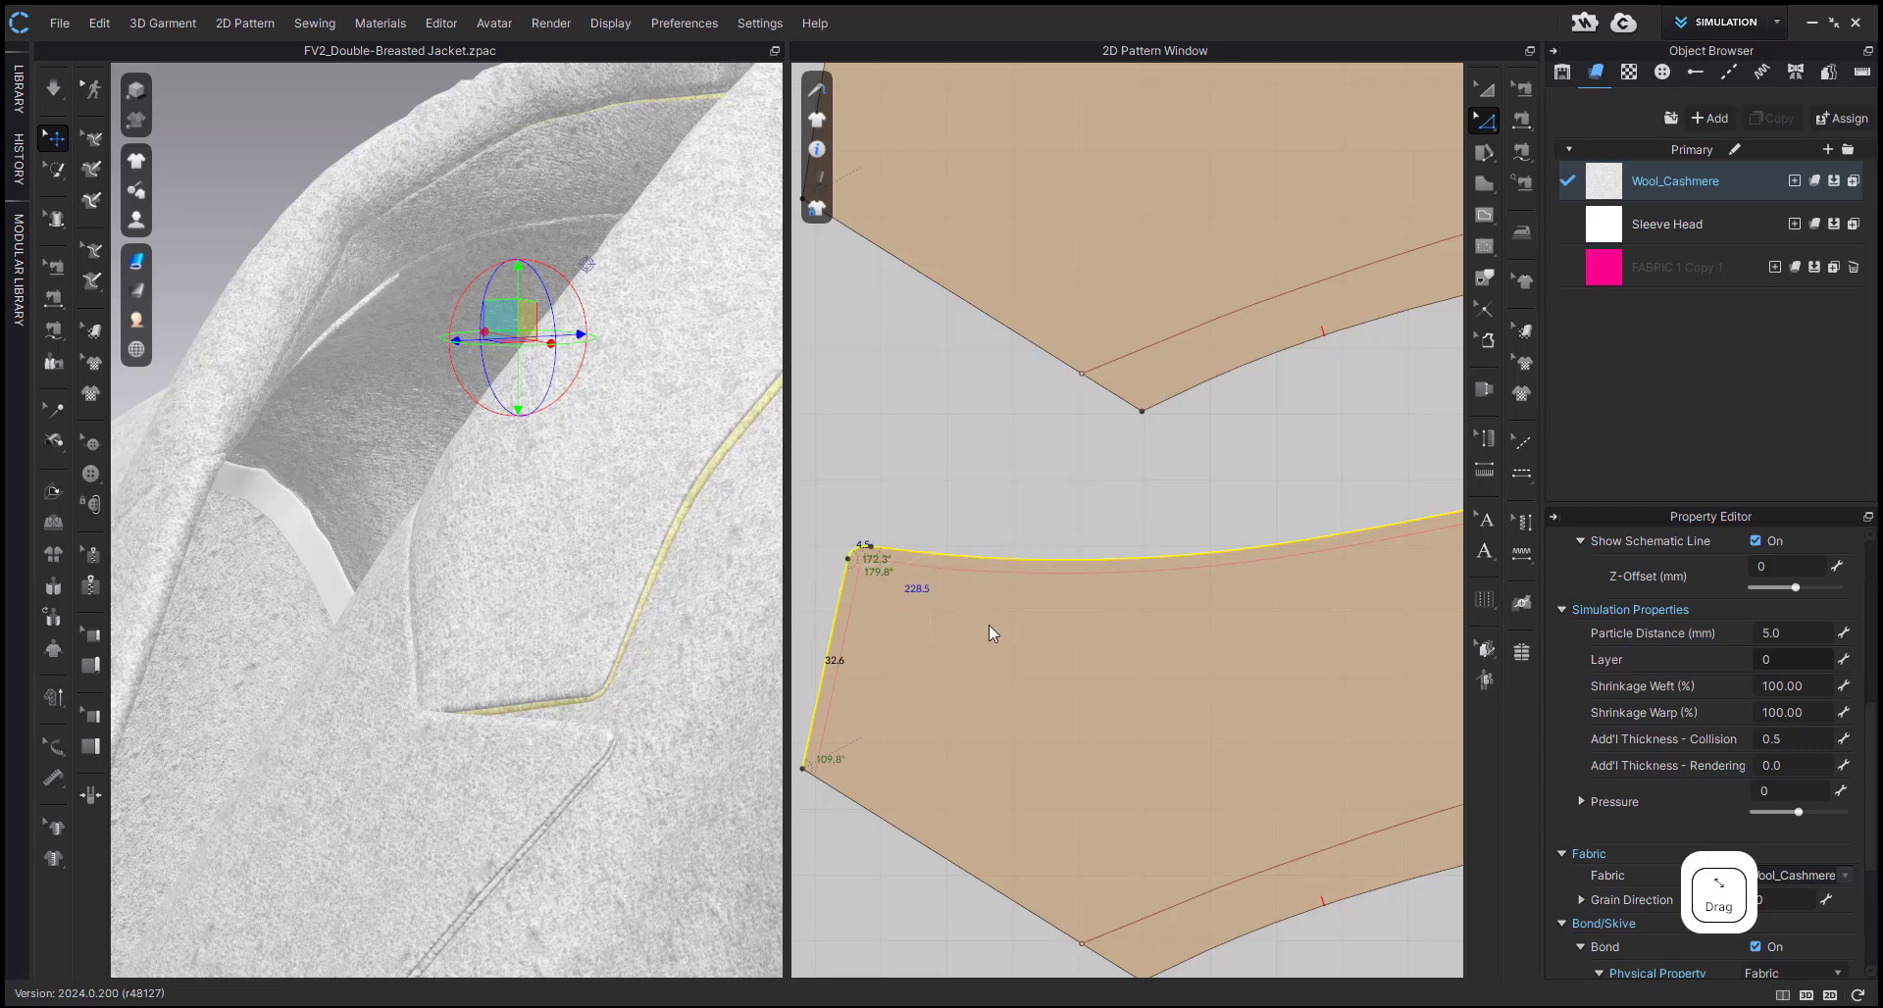
pyautogui.scroll(4, 1063, 504)
pyautogui.click(1020, 462)
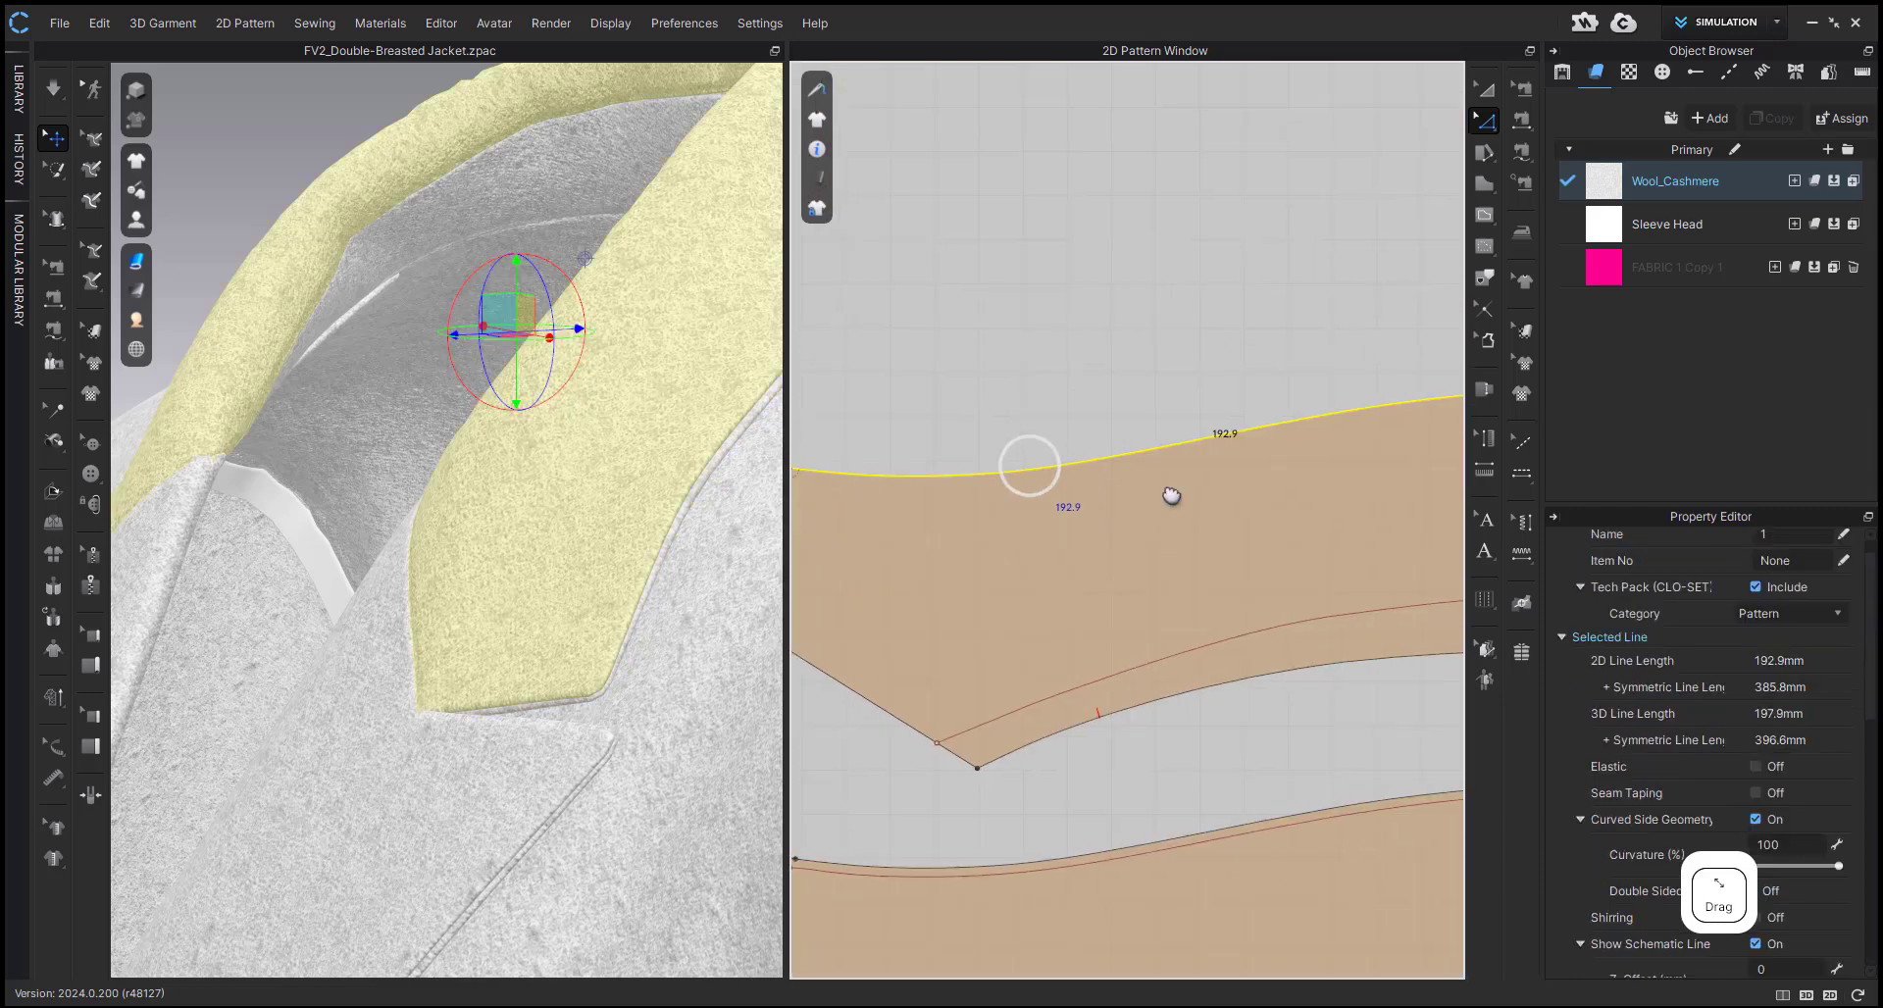
pyautogui.scroll(2, 992, 486)
pyautogui.scroll(1, 993, 486)
pyautogui.keyDown('shift'); pyautogui.click(955, 485); pyautogui.keyUp('shift')
pyautogui.rightClick(936, 552)
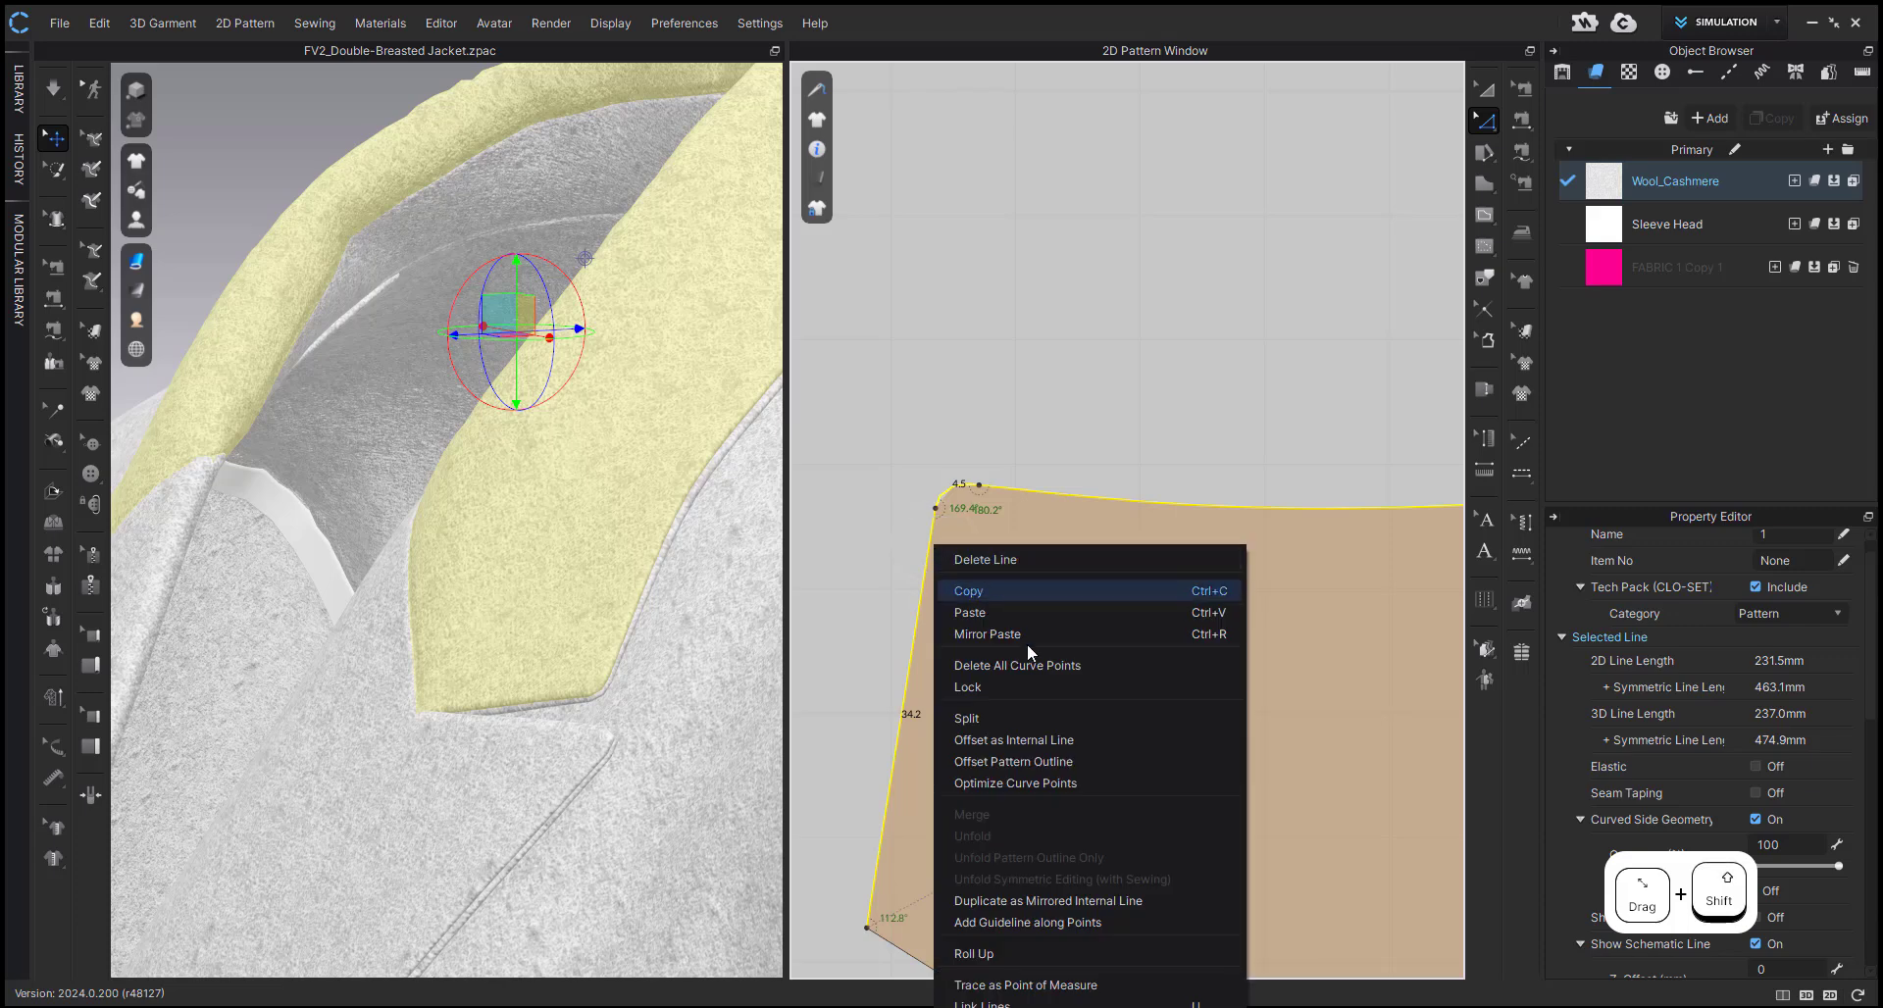
pyautogui.click(1021, 740)
pyautogui.write('3mm')
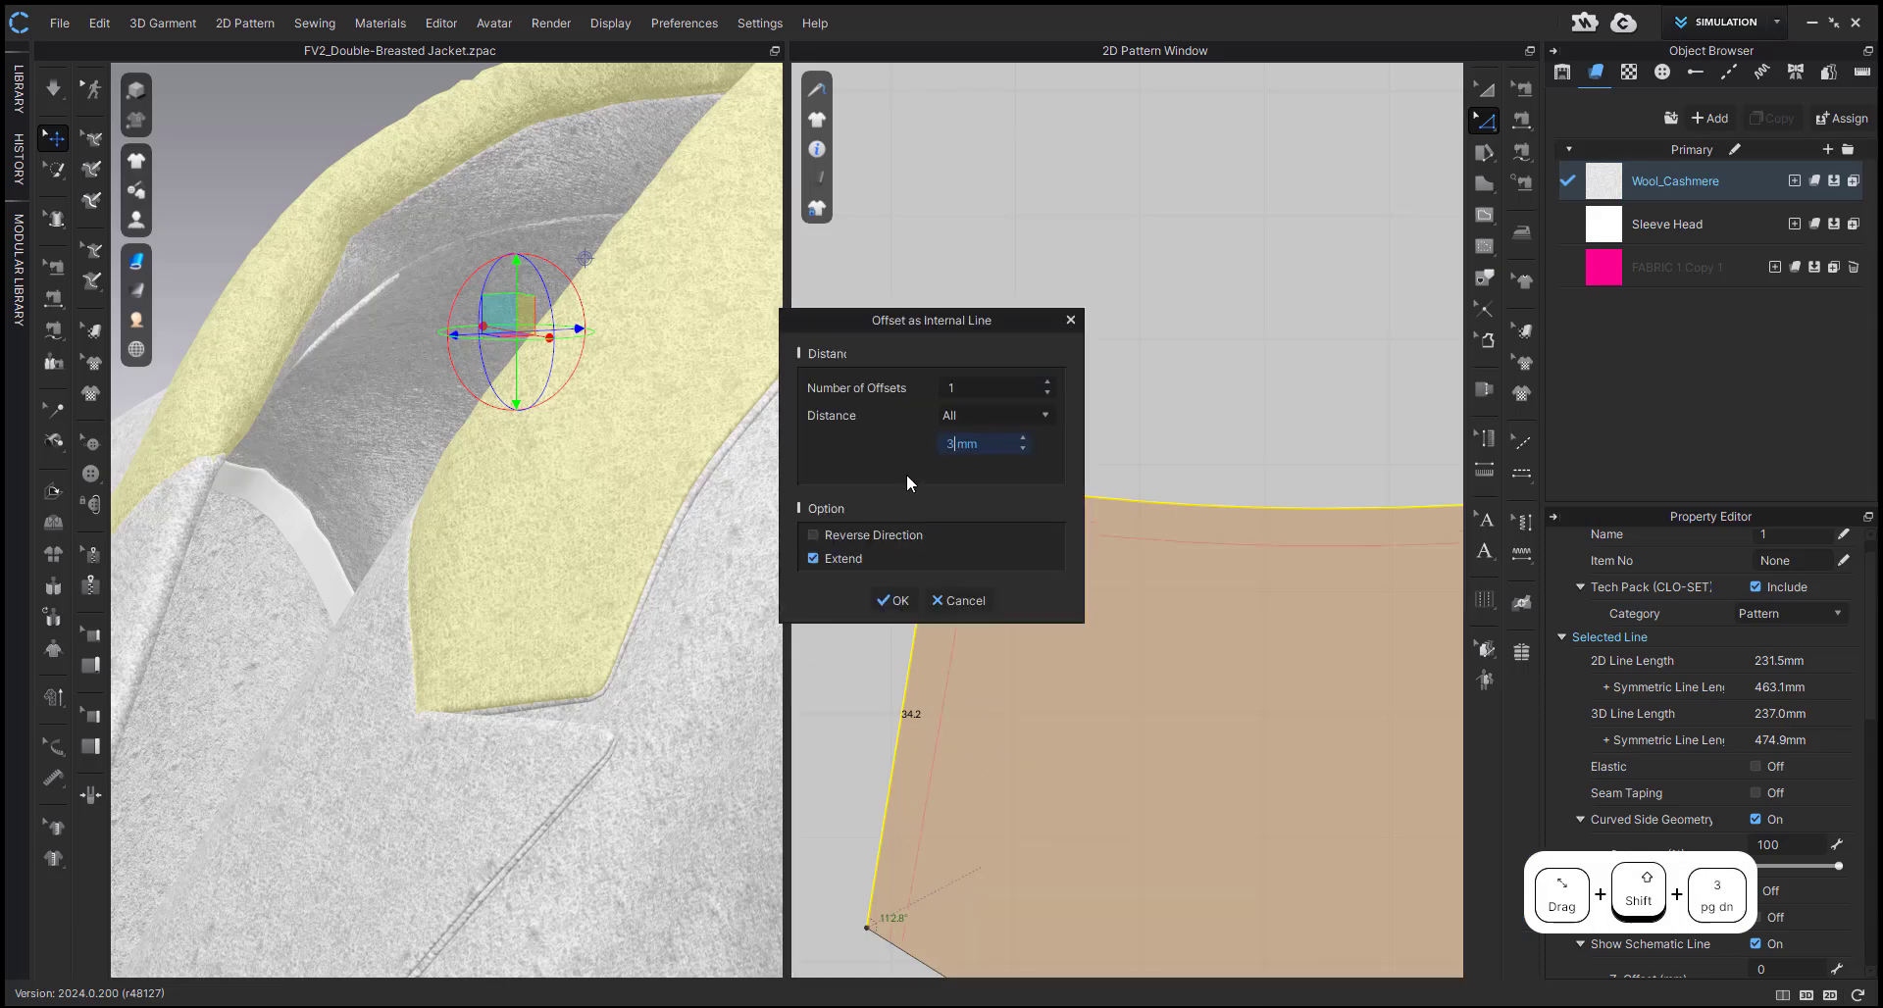
pyautogui.click(892, 600)
# - Sew the under collar's front offset line to the matching front offset line on the upper collar with free sewing
pyautogui.scroll(-5, 863, 682)
pyautogui.moveTo(888, 703); pyautogui.dragTo(921, 395, button='middle')
pyautogui.scroll(5, 930, 690)
pyautogui.scroll(2, 914, 579)
pyautogui.scroll(-1, 914, 580)
pyautogui.scroll(-1, 914, 579)
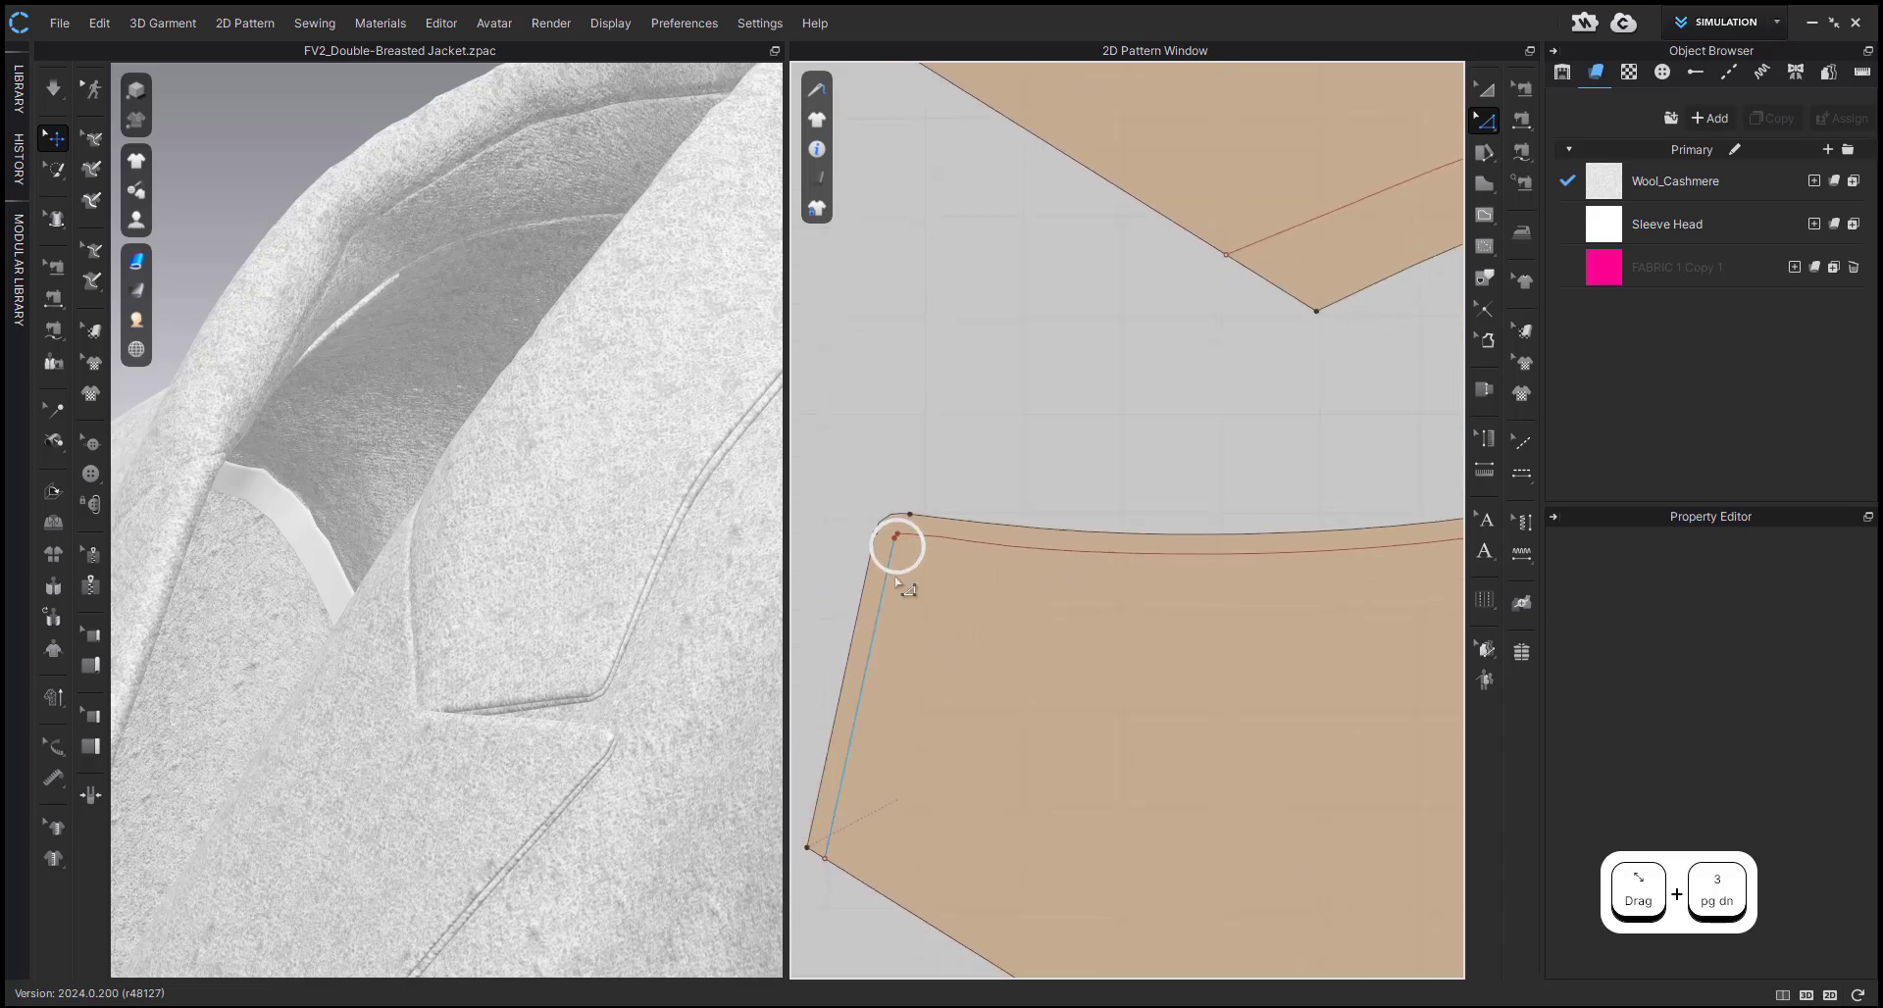
pyautogui.press('m')
pyautogui.click(826, 856)
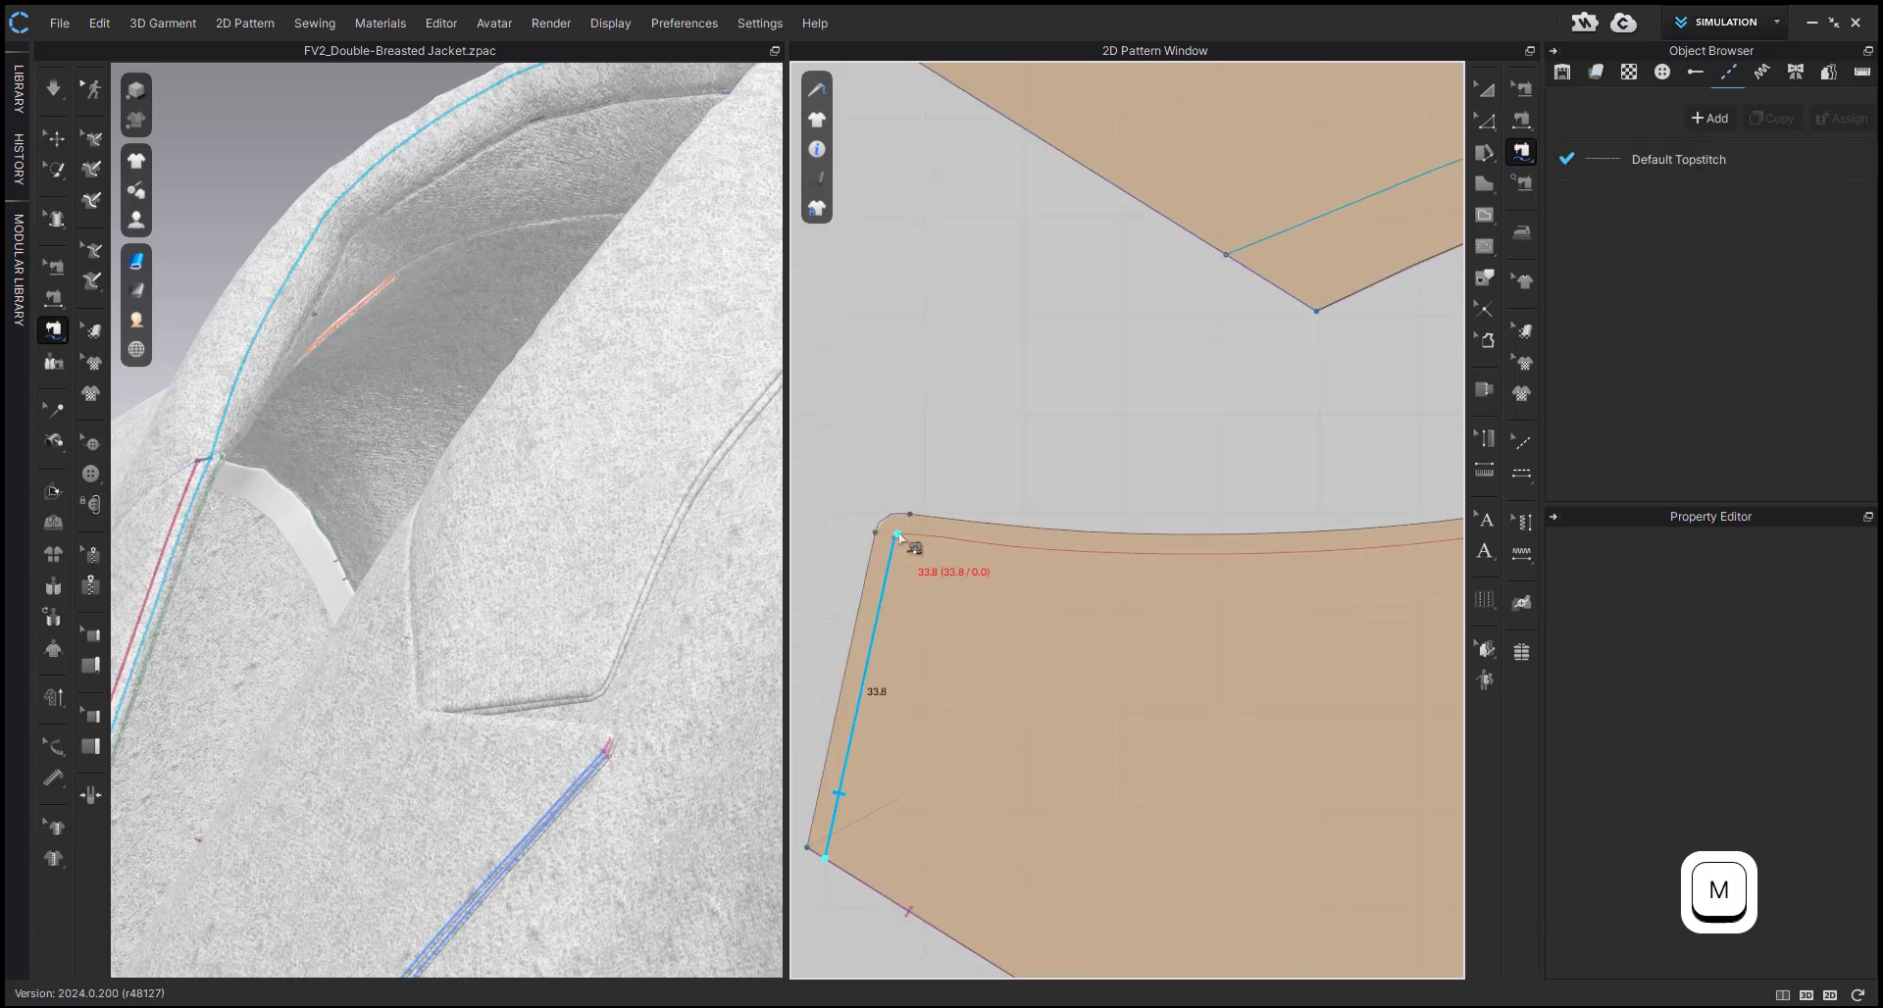
pyautogui.scroll(-3, 902, 637)
pyautogui.scroll(2, 908, 735)
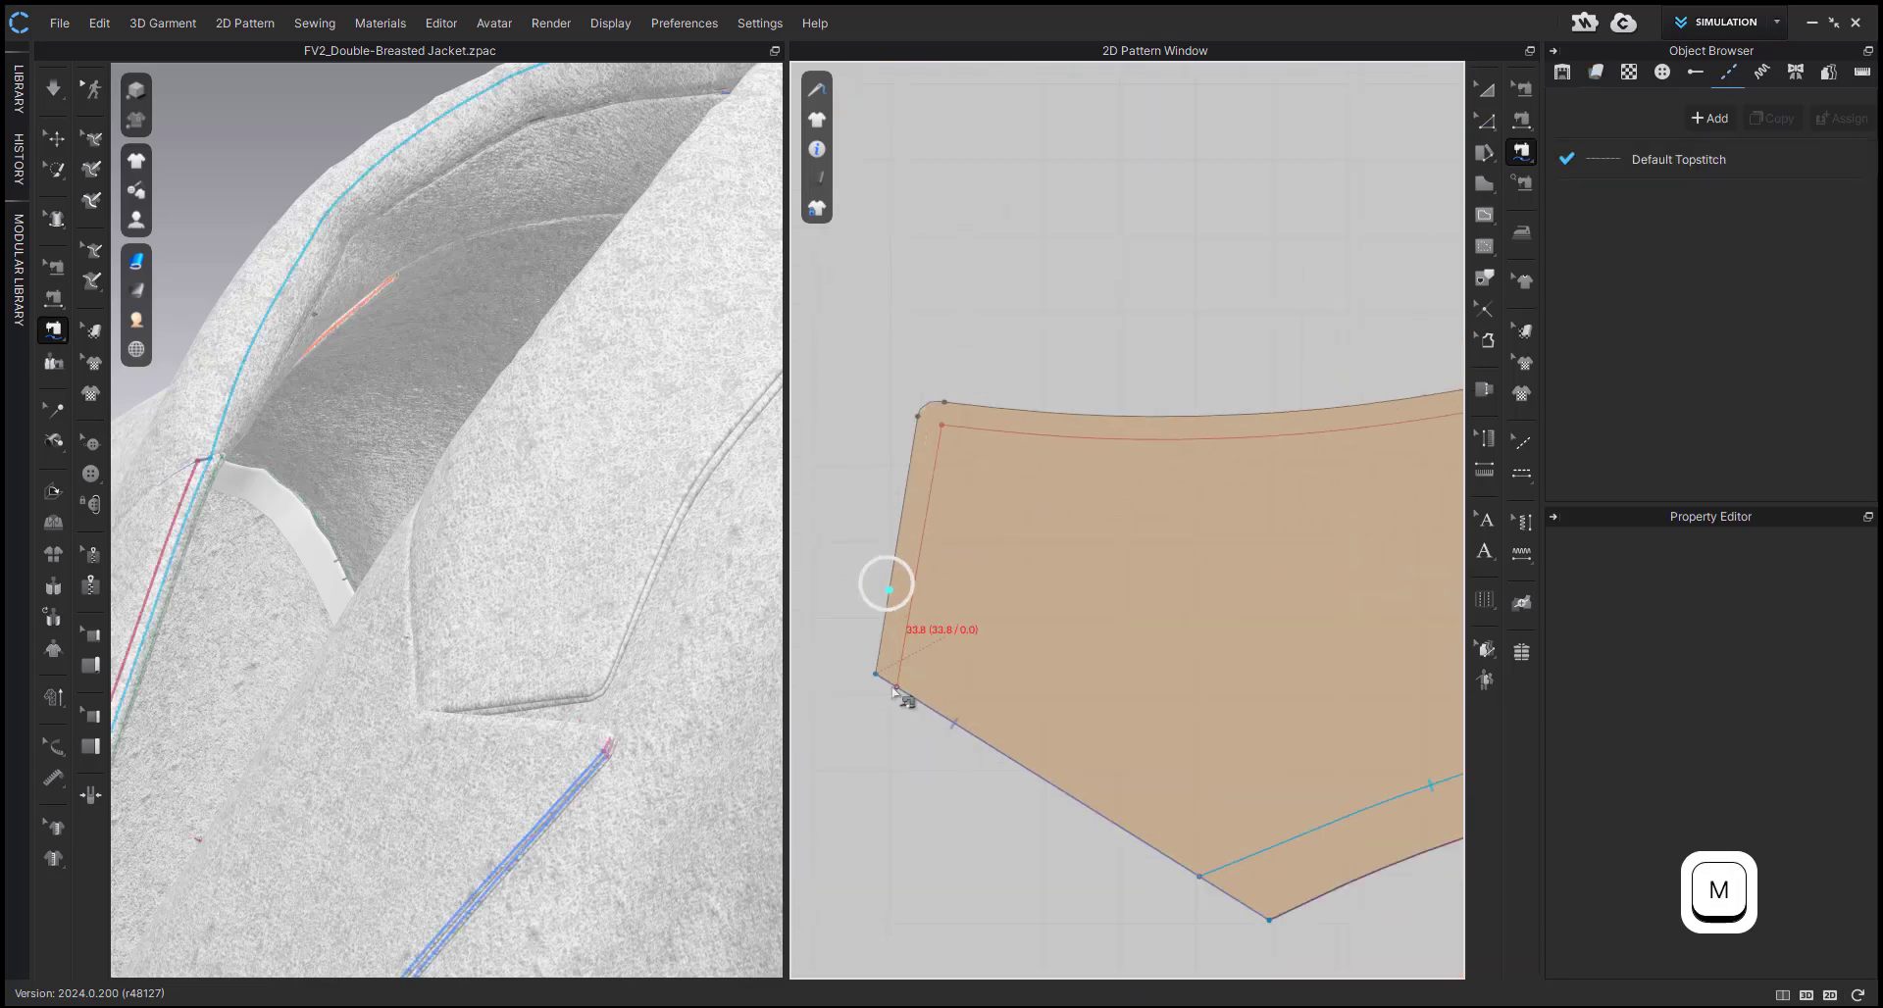
pyautogui.click(938, 448)
# - Sew the upper collar's outer offset line to the under collar's outer offset line, from the front corner to the centre back
pyautogui.scroll(-3, 937, 431)
pyautogui.scroll(3, 1314, 394)
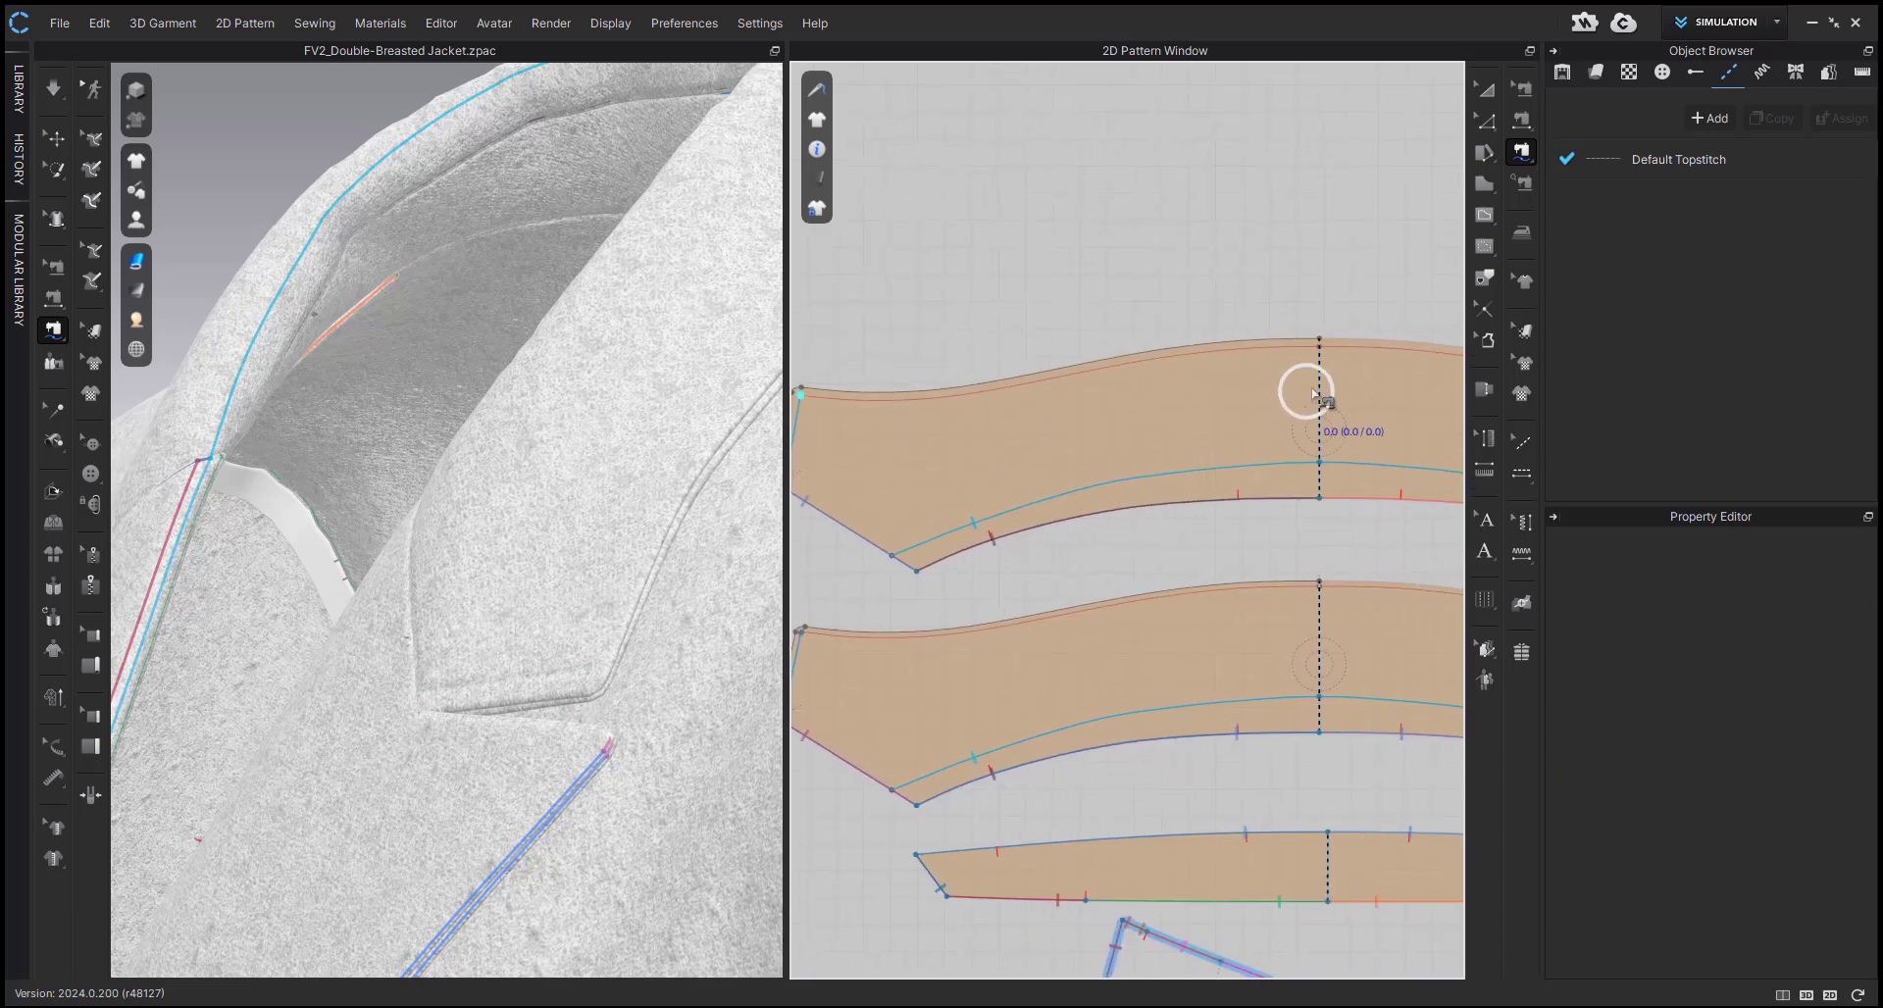
pyautogui.click(1317, 377)
pyautogui.click(805, 633)
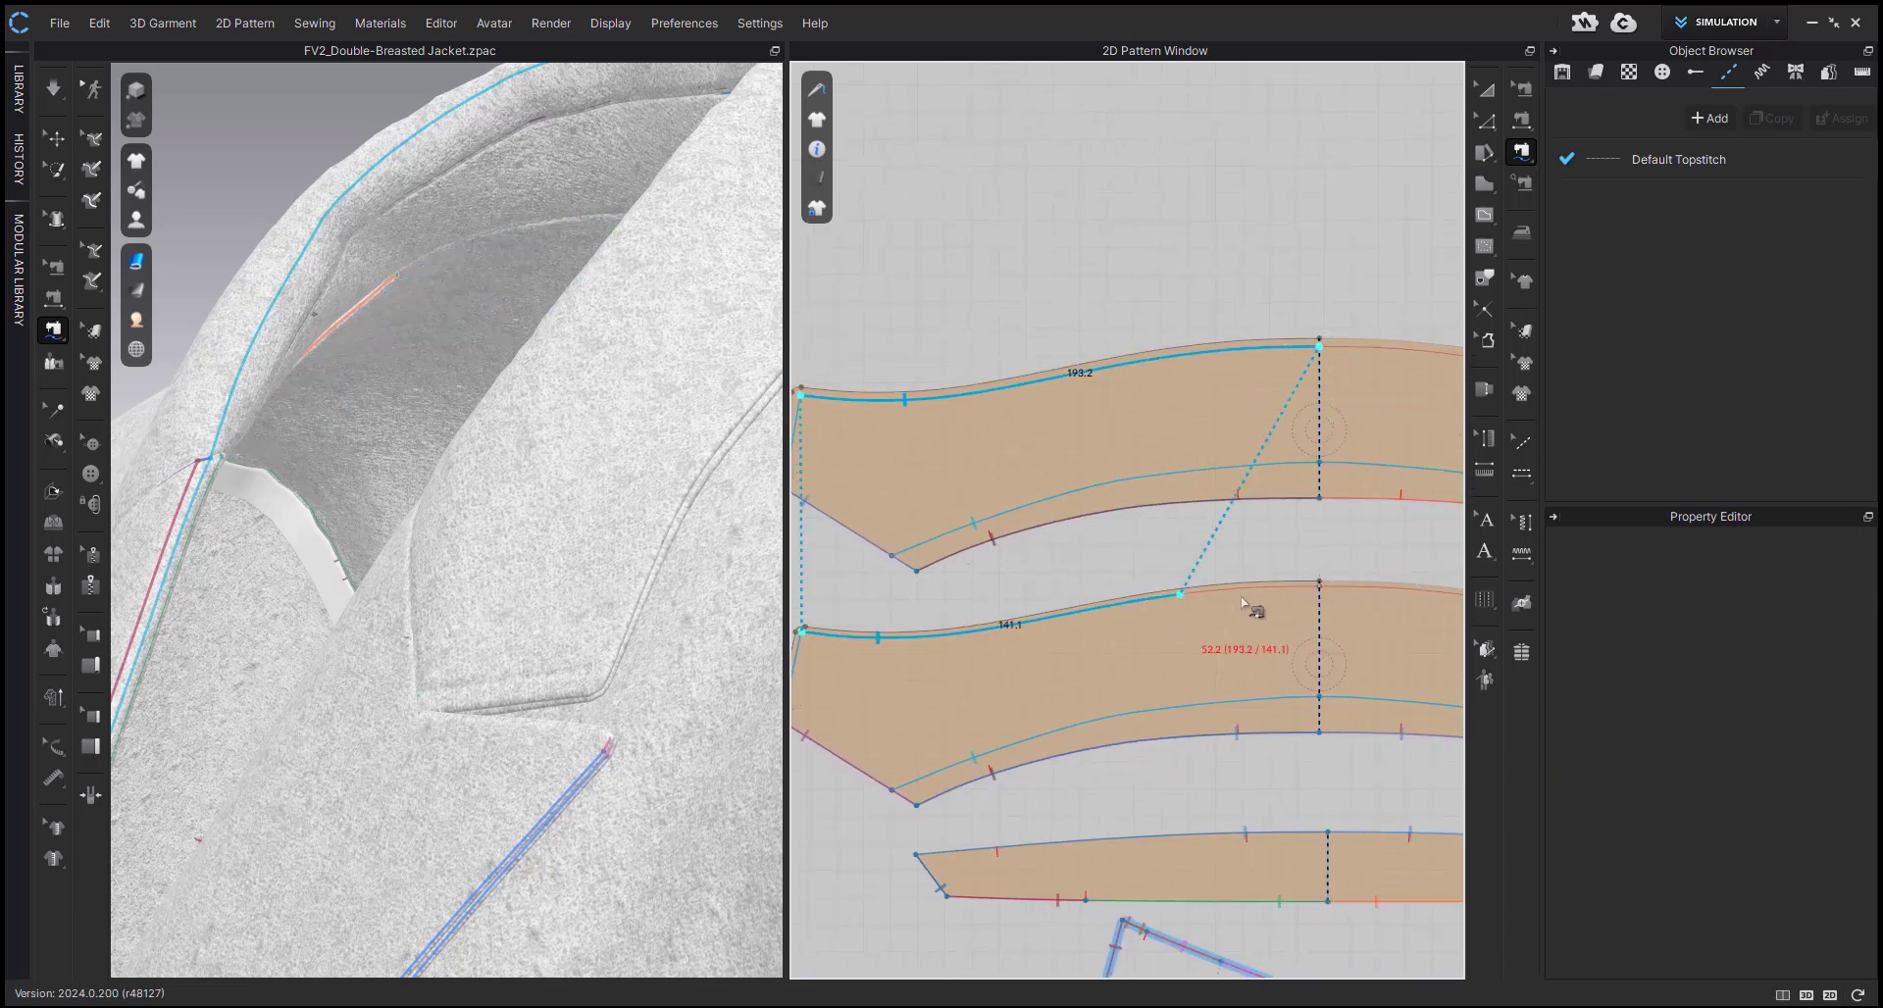
pyautogui.click(1322, 588)
# - Inspect the sewing between the two collars' outer and front offset lines on both halves
pyautogui.scroll(-5, 1227, 582)
pyautogui.press('a')
pyautogui.moveTo(506, 559)
pyautogui.mouseDown(button='right')
pyautogui.moveTo(525, 542)
pyautogui.moveTo(510, 549)
pyautogui.mouseUp(button='right')
pyautogui.press('b')
pyautogui.scroll(2, 1059, 515)
pyautogui.scroll(2, 1060, 516)
pyautogui.click(1067, 494)
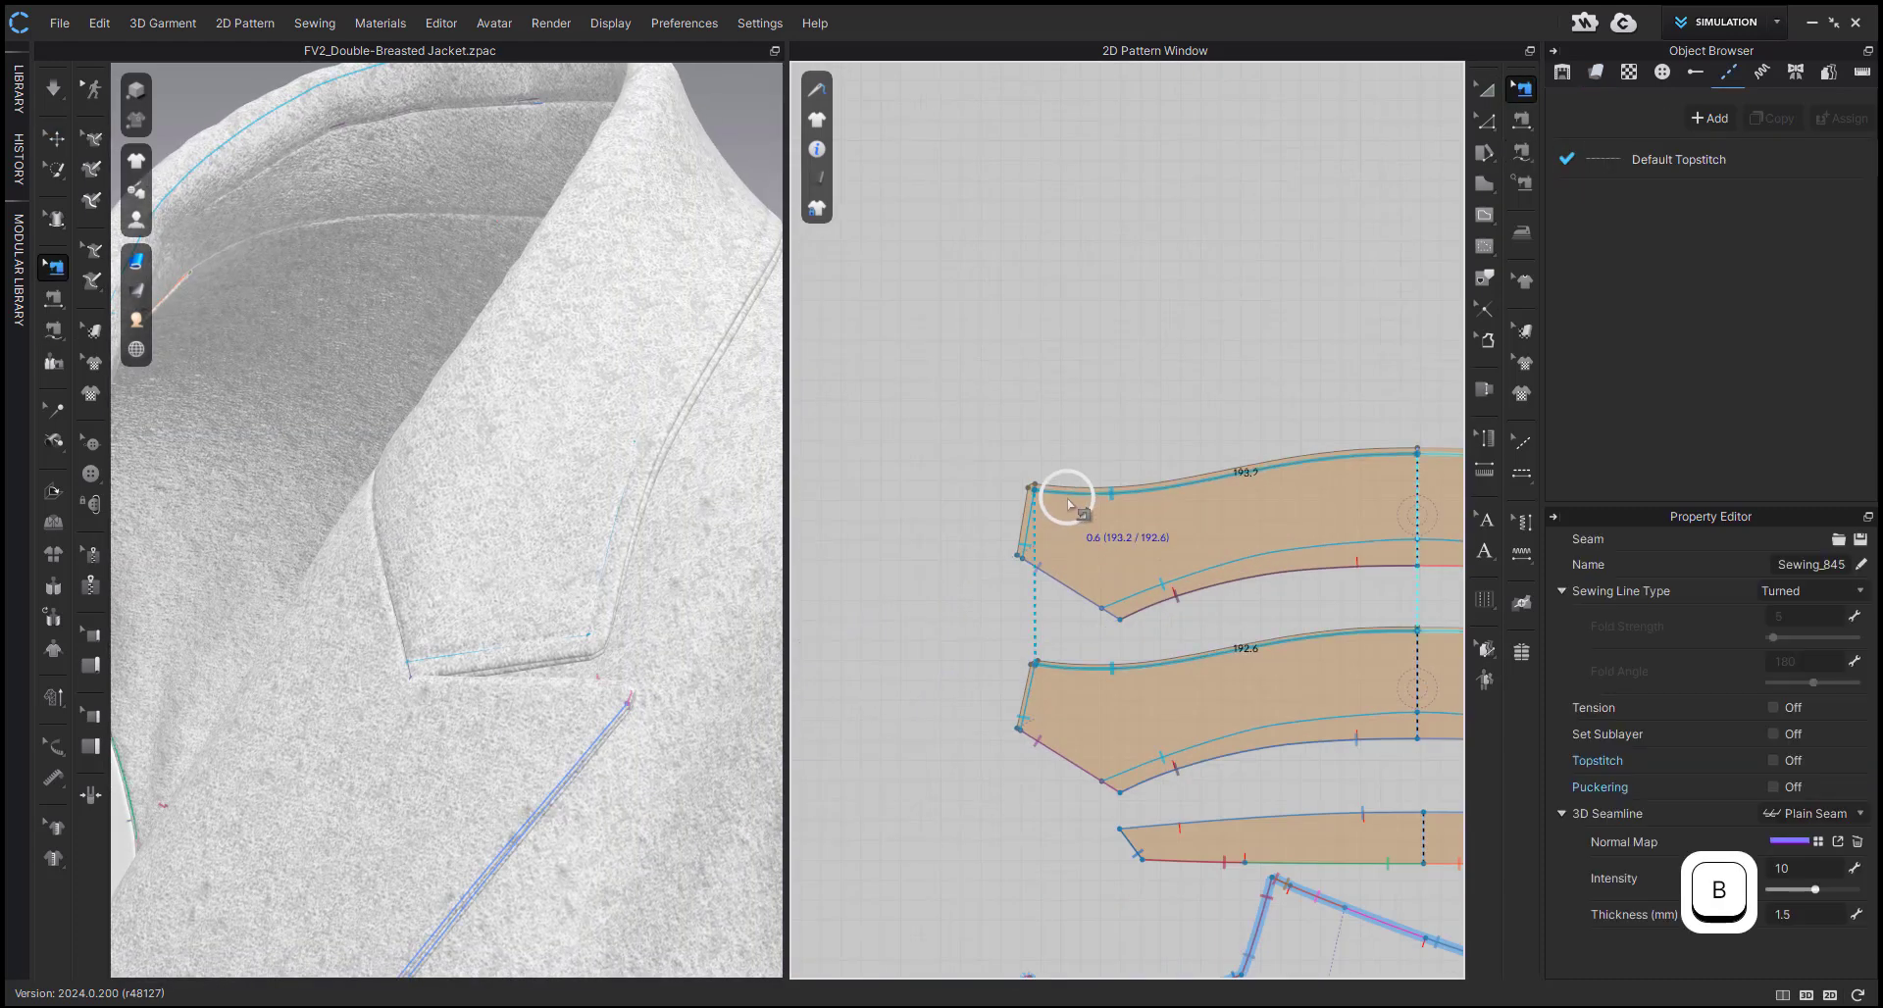
pyautogui.keyDown('shift'); pyautogui.click(1033, 543); pyautogui.keyUp('shift')
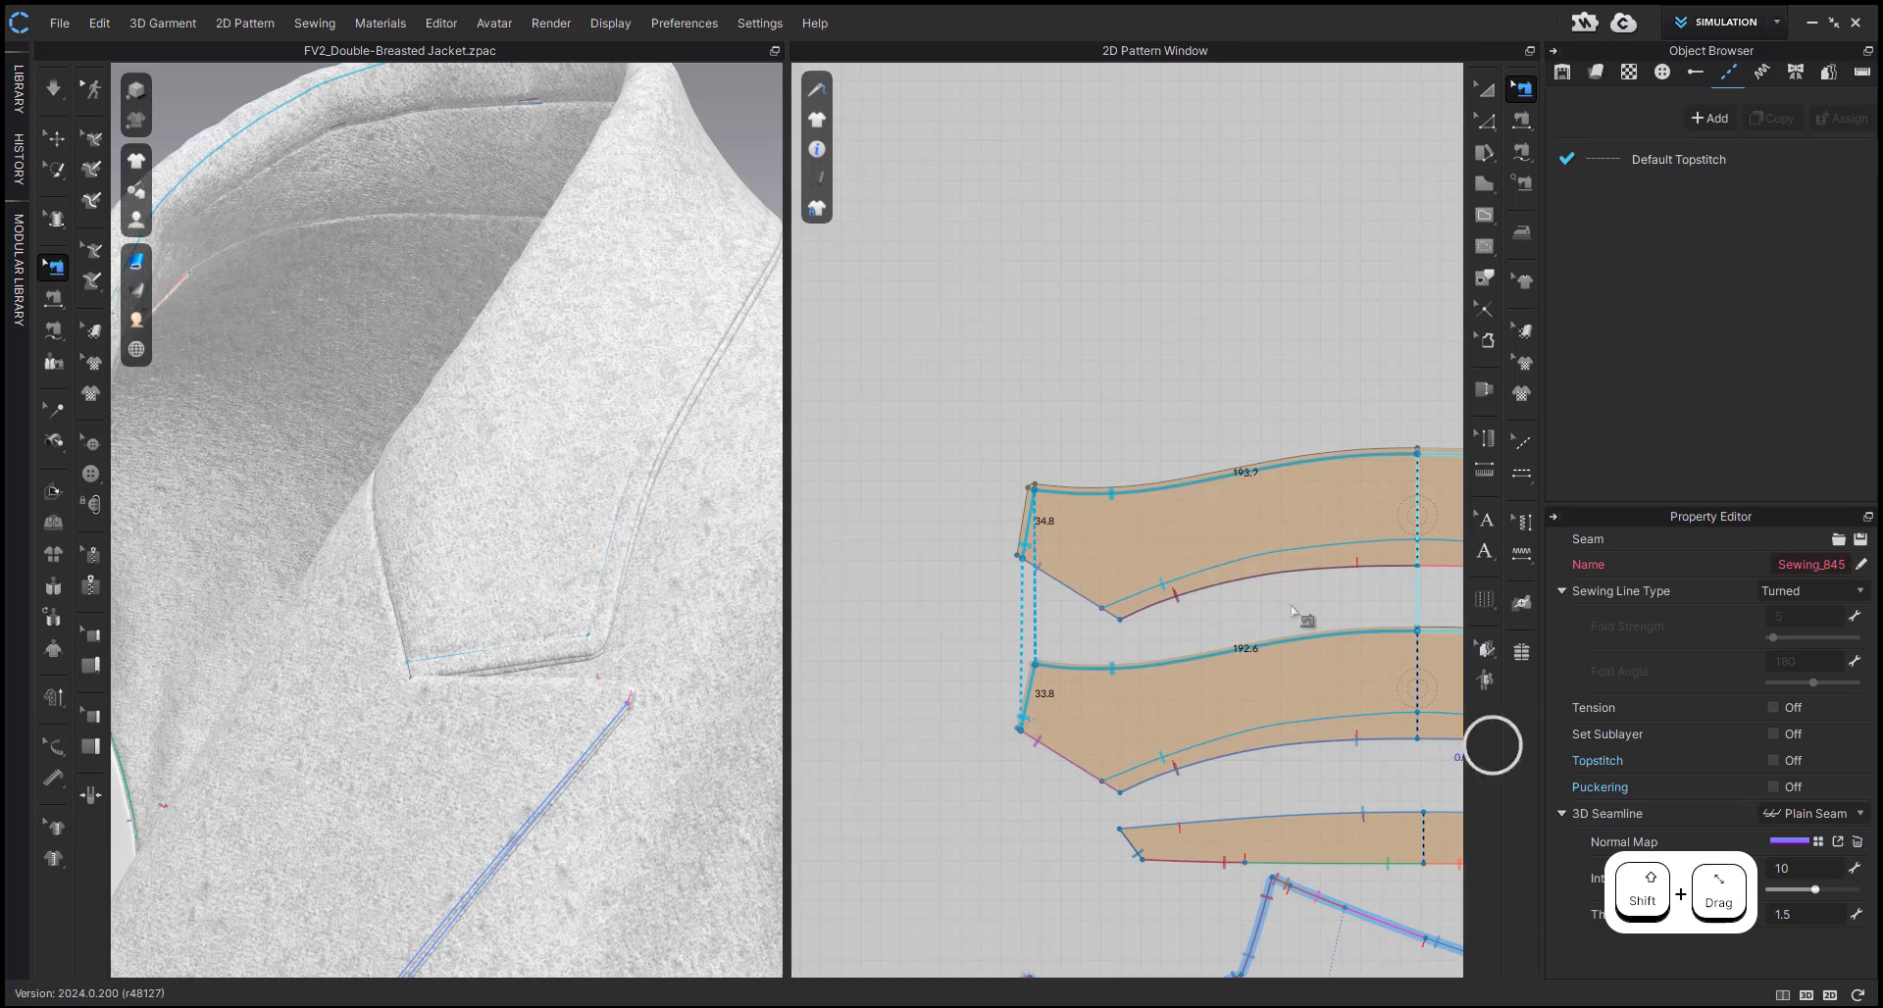
pyautogui.moveTo(1287, 592); pyautogui.dragTo(1020, 563, button='right')
pyautogui.moveTo(1315, 639); pyautogui.dragTo(1182, 623, button='right')
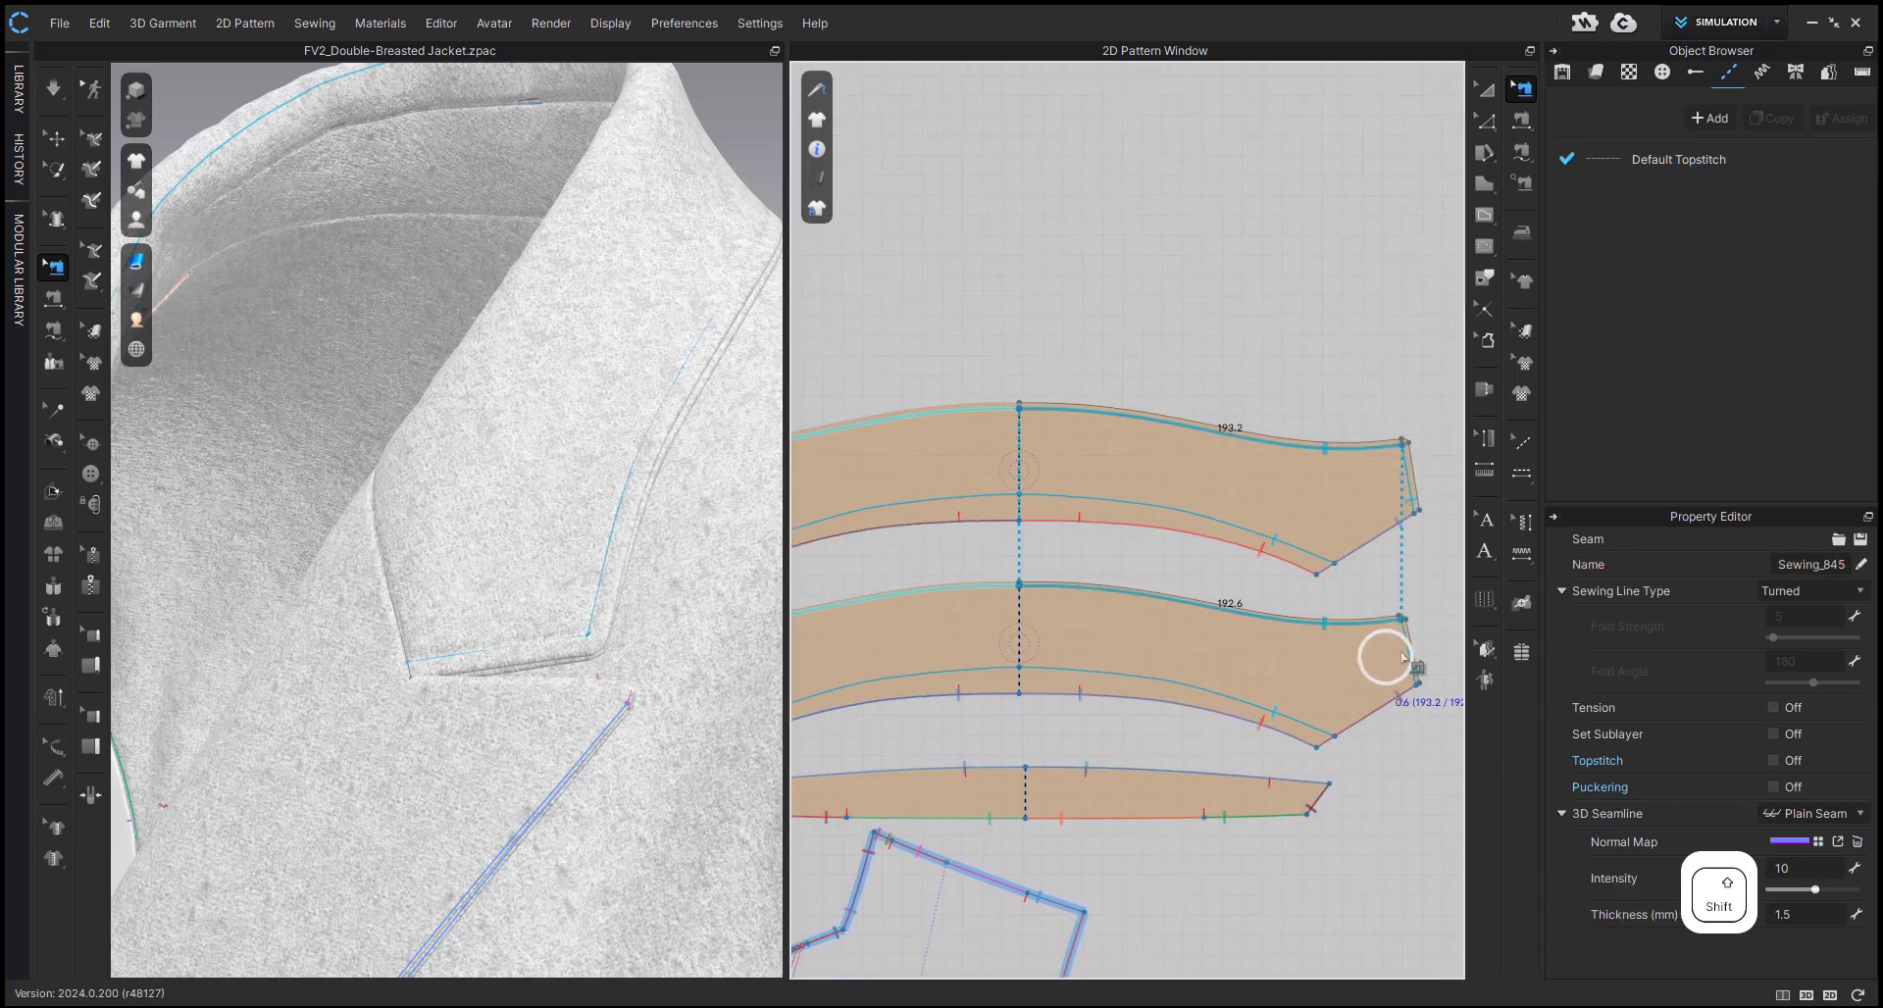
pyautogui.keyDown('shift'); pyautogui.click(1408, 649); pyautogui.keyUp('shift')
# - Simulate the jacket with the sewn offset lines and examine the collar's front tip and edges up close
pyautogui.press('a')
pyautogui.scroll(3, 555, 584)
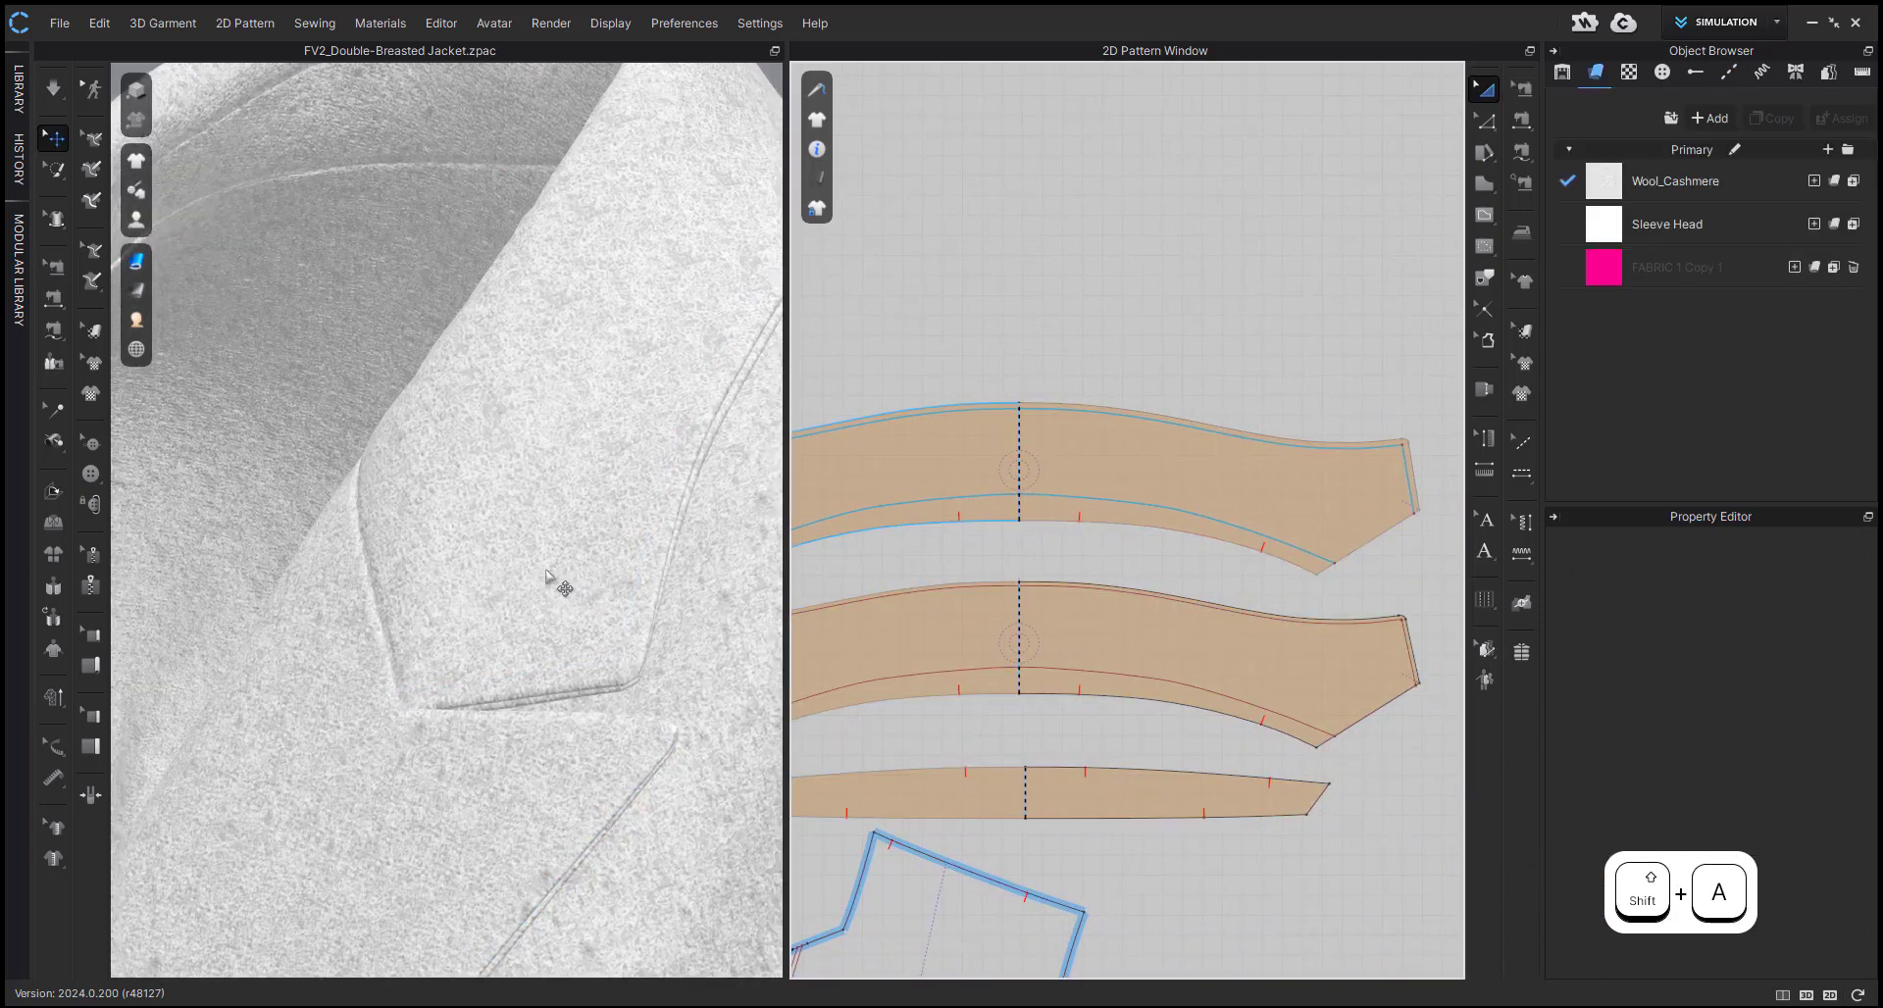
pyautogui.press('space')
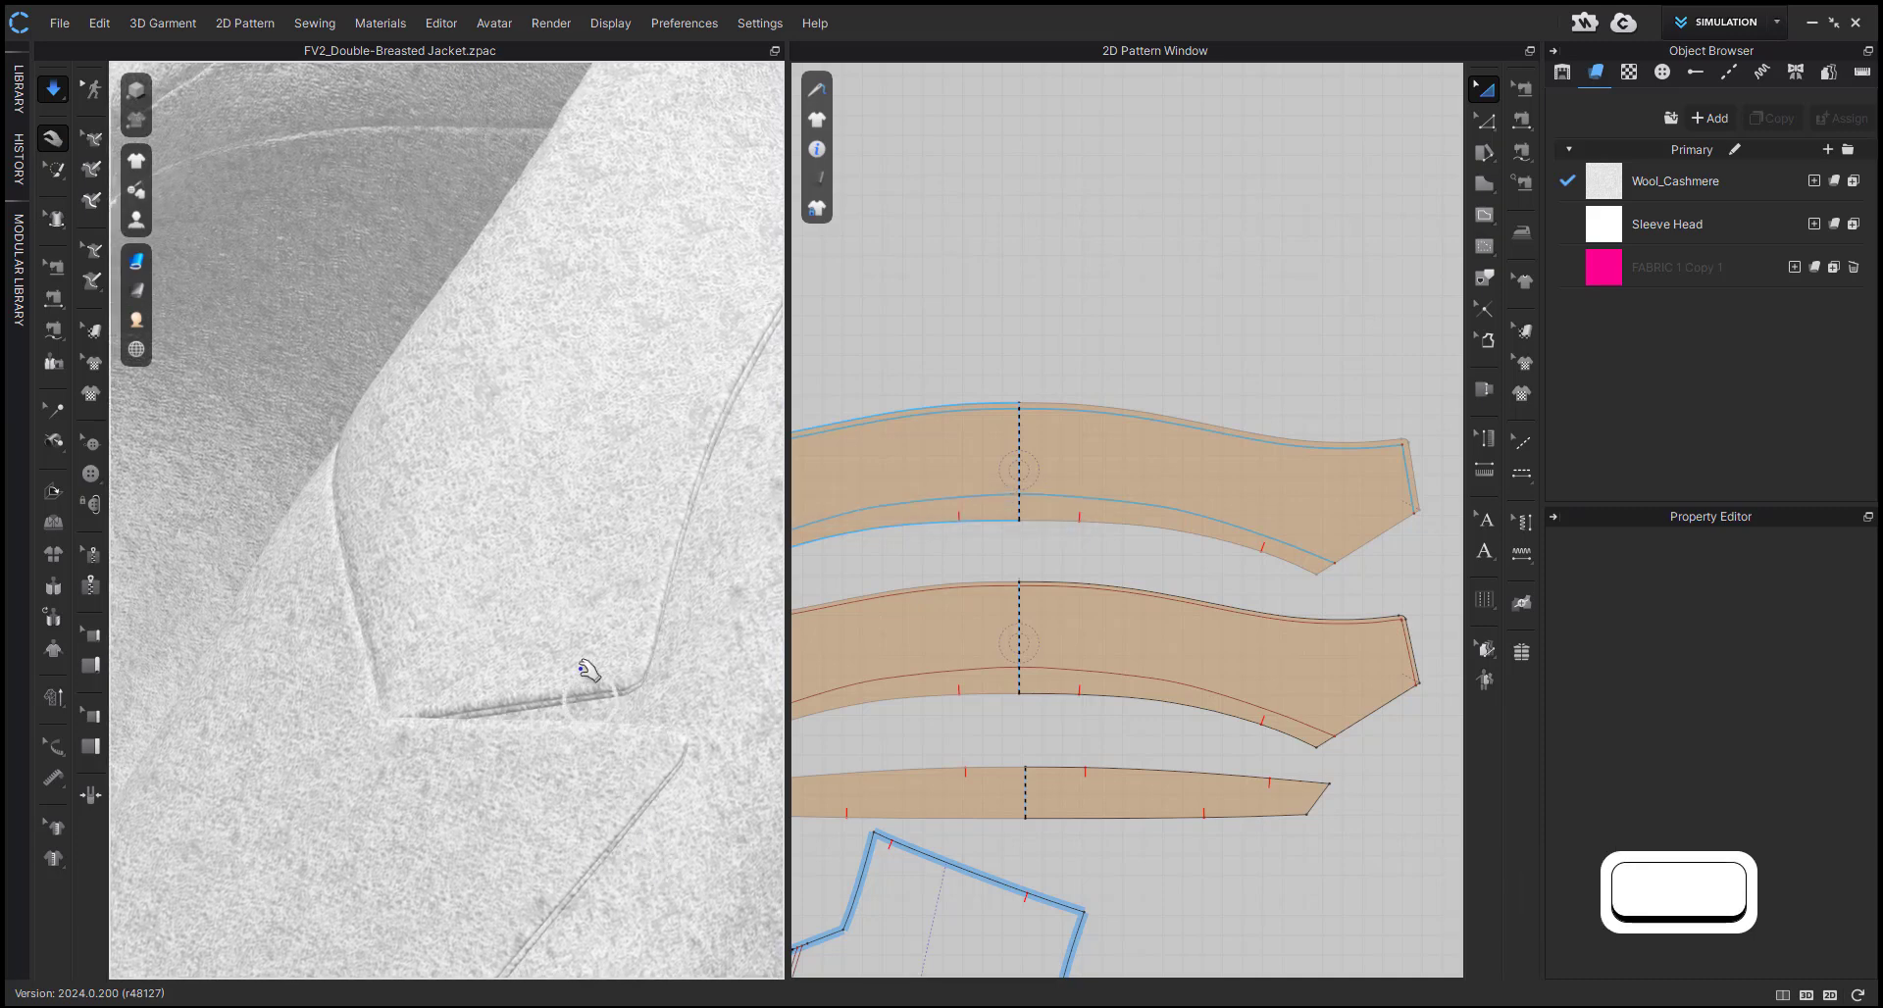
pyautogui.click(628, 643)
pyautogui.moveTo(631, 648); pyautogui.dragTo(646, 677, button='right')
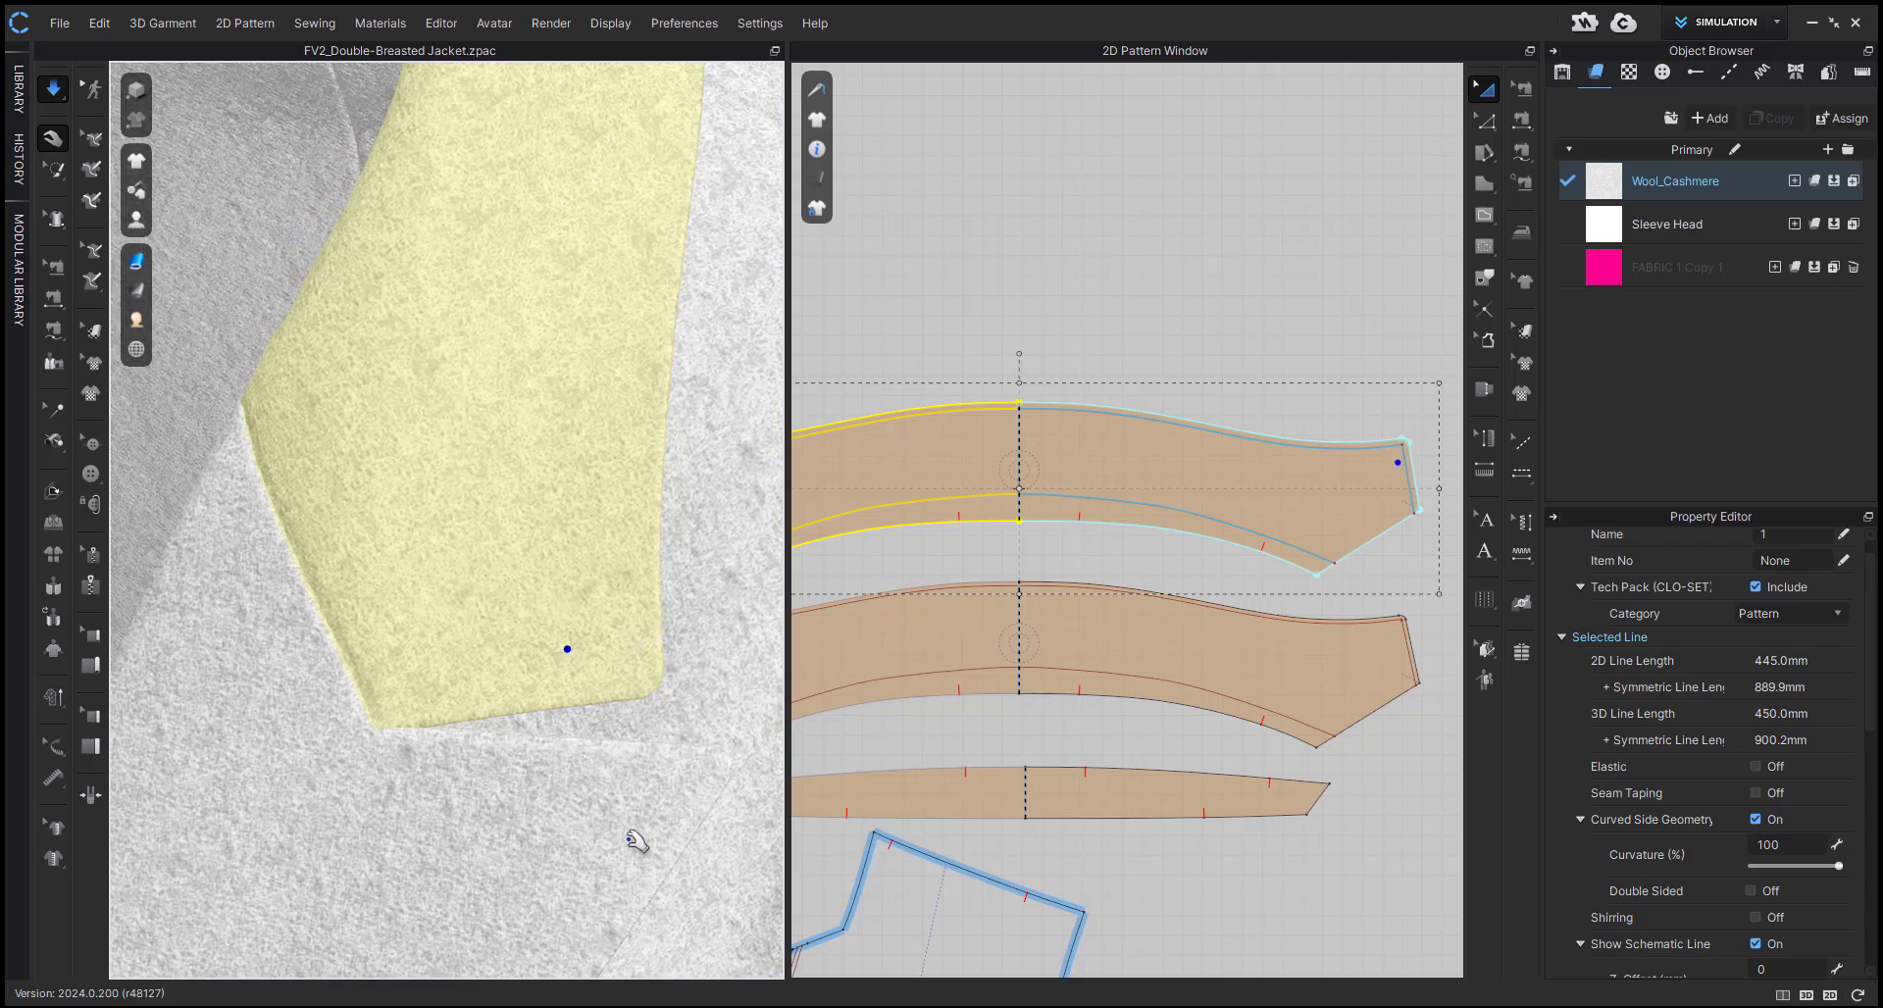
pyautogui.moveTo(551, 424); pyautogui.dragTo(299, 552, button='right')
pyautogui.moveTo(624, 443); pyautogui.dragTo(524, 473, button='right')
pyautogui.press('space')
# - Set the upper collar's bond preset to the collar reinforcement option
pyautogui.click(494, 520)
pyautogui.scroll(-3, 1192, 518)
pyautogui.moveTo(1192, 518); pyautogui.dragTo(1216, 501, button='middle')
pyautogui.click(1132, 462)
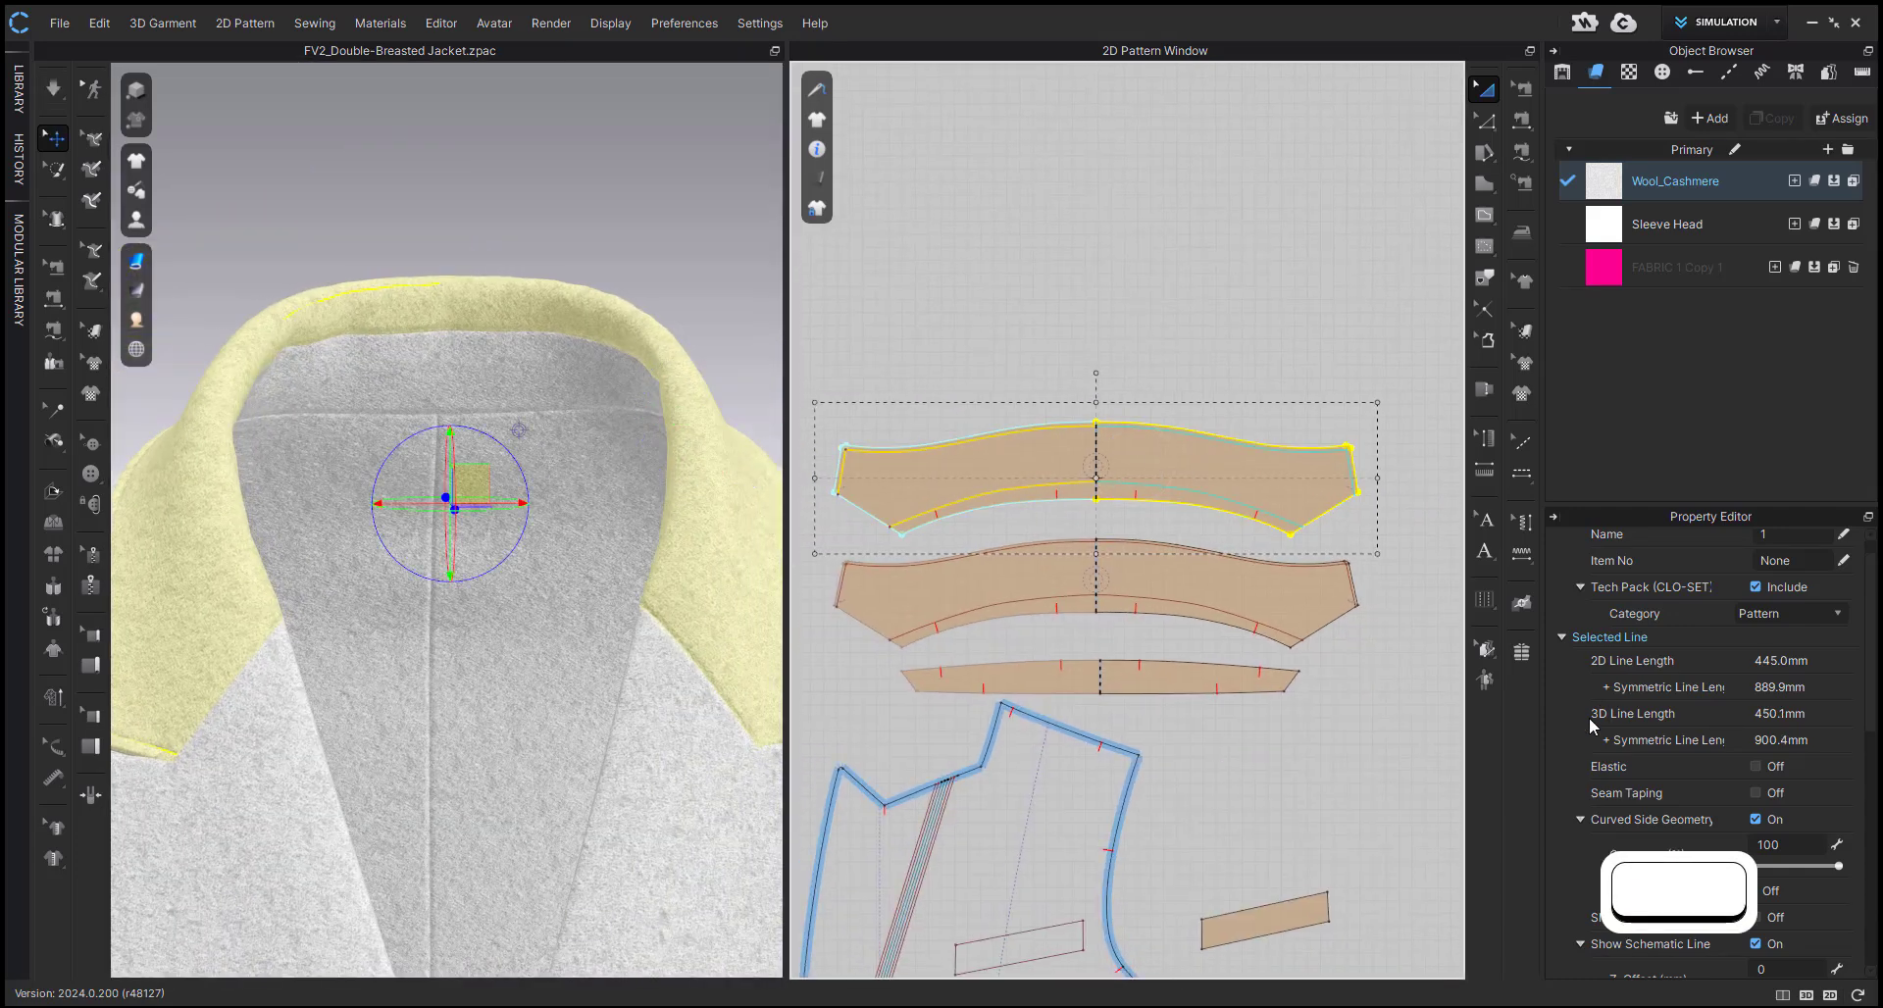
pyautogui.scroll(-6, 1589, 715)
pyautogui.click(443, 316)
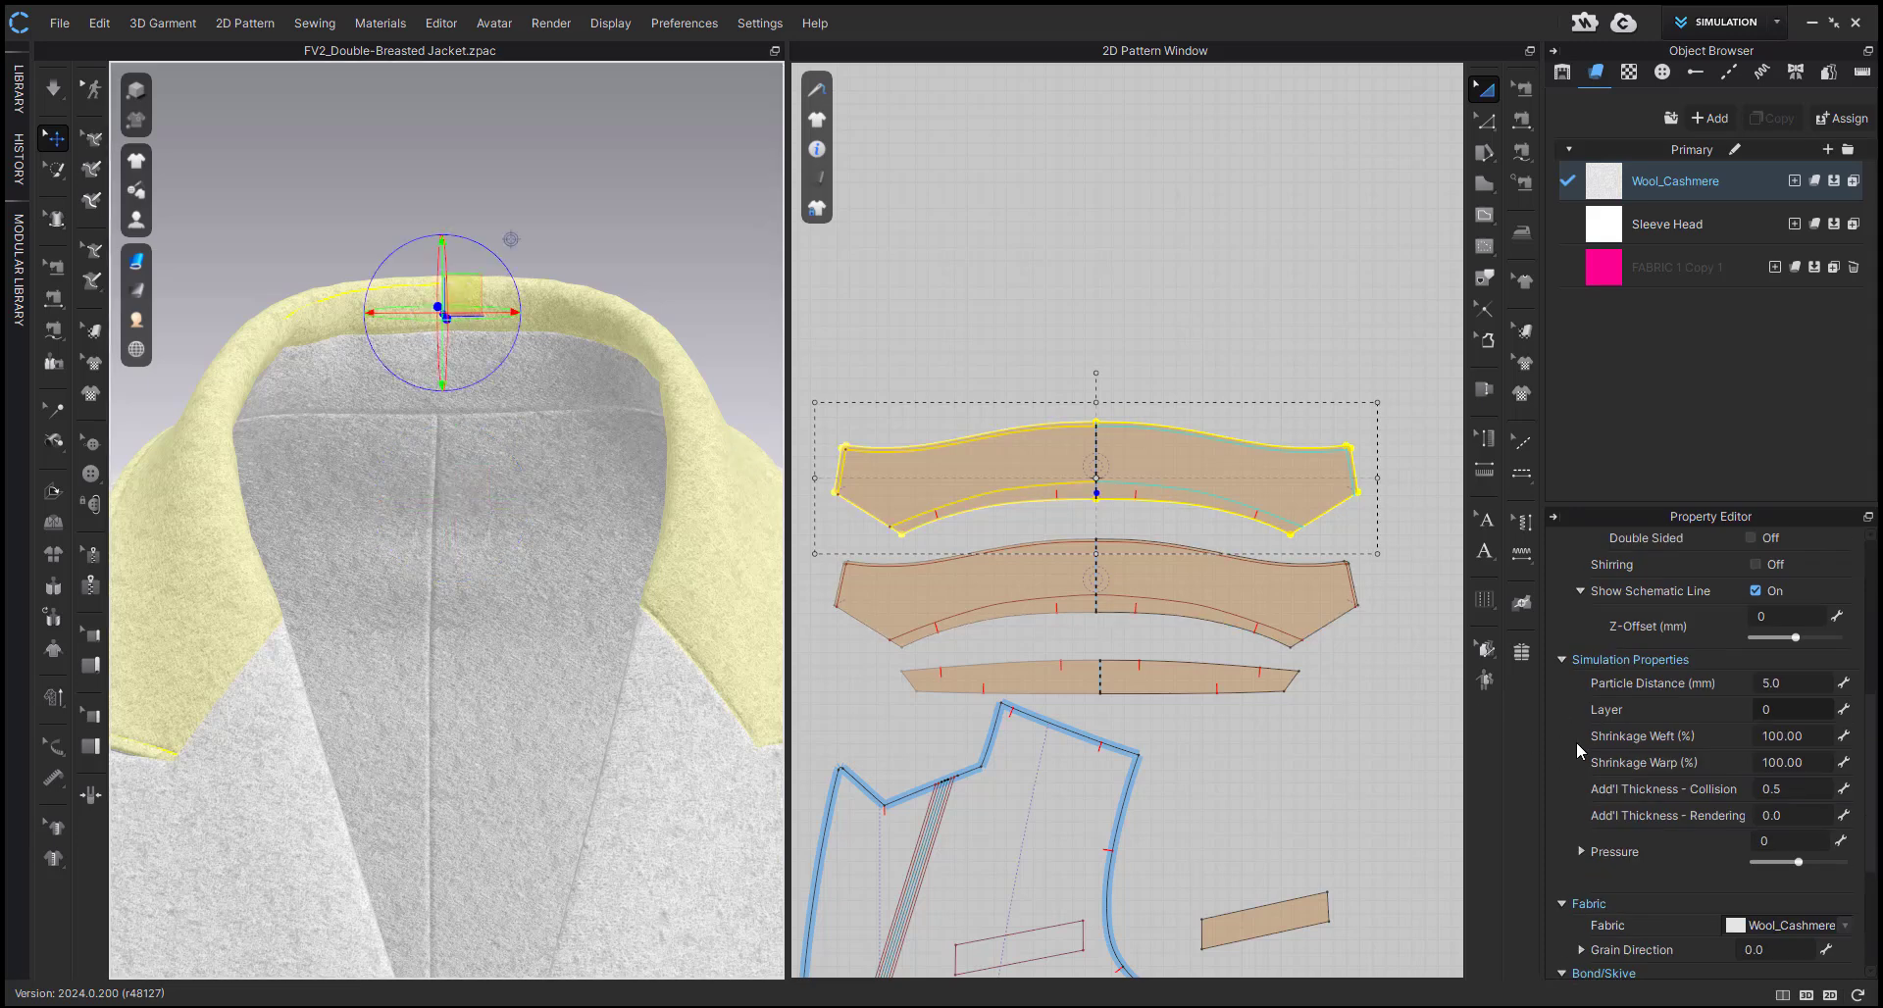
pyautogui.scroll(-4, 1618, 755)
pyautogui.click(1718, 826)
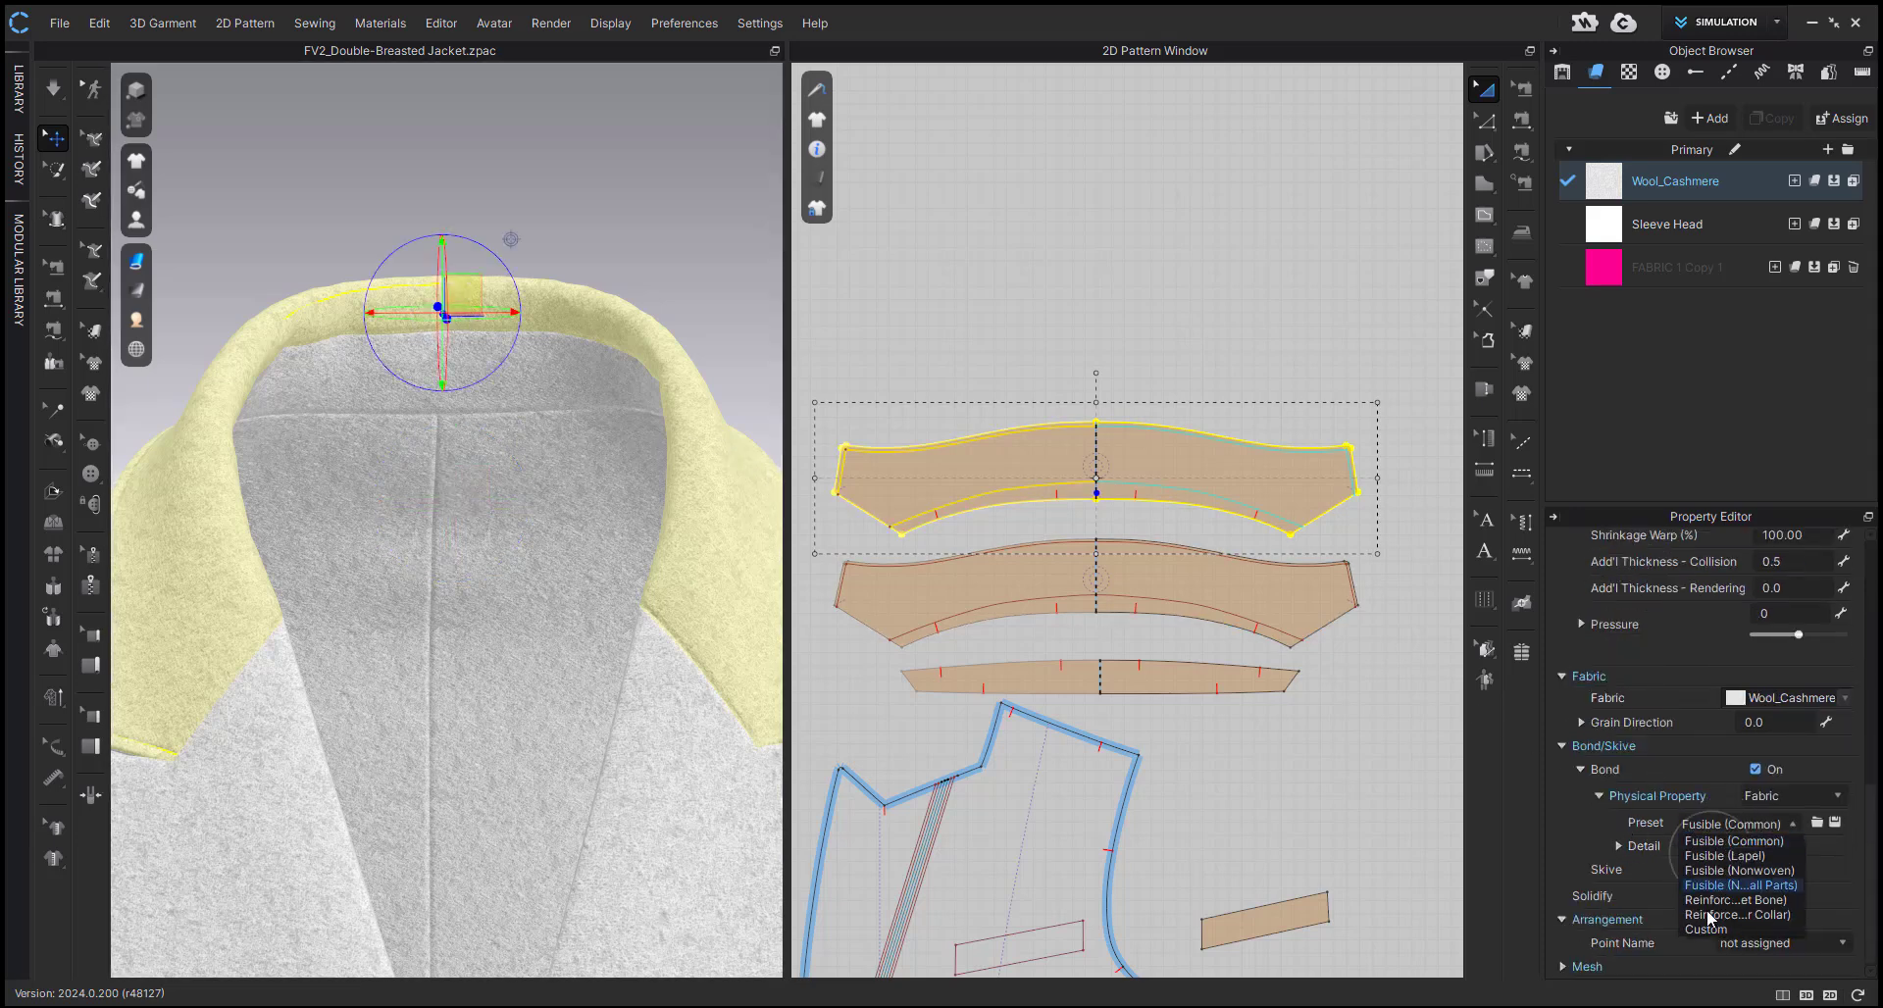
pyautogui.click(1697, 918)
pyautogui.click(1069, 340)
pyautogui.moveTo(547, 494); pyautogui.dragTo(333, 566, button='right')
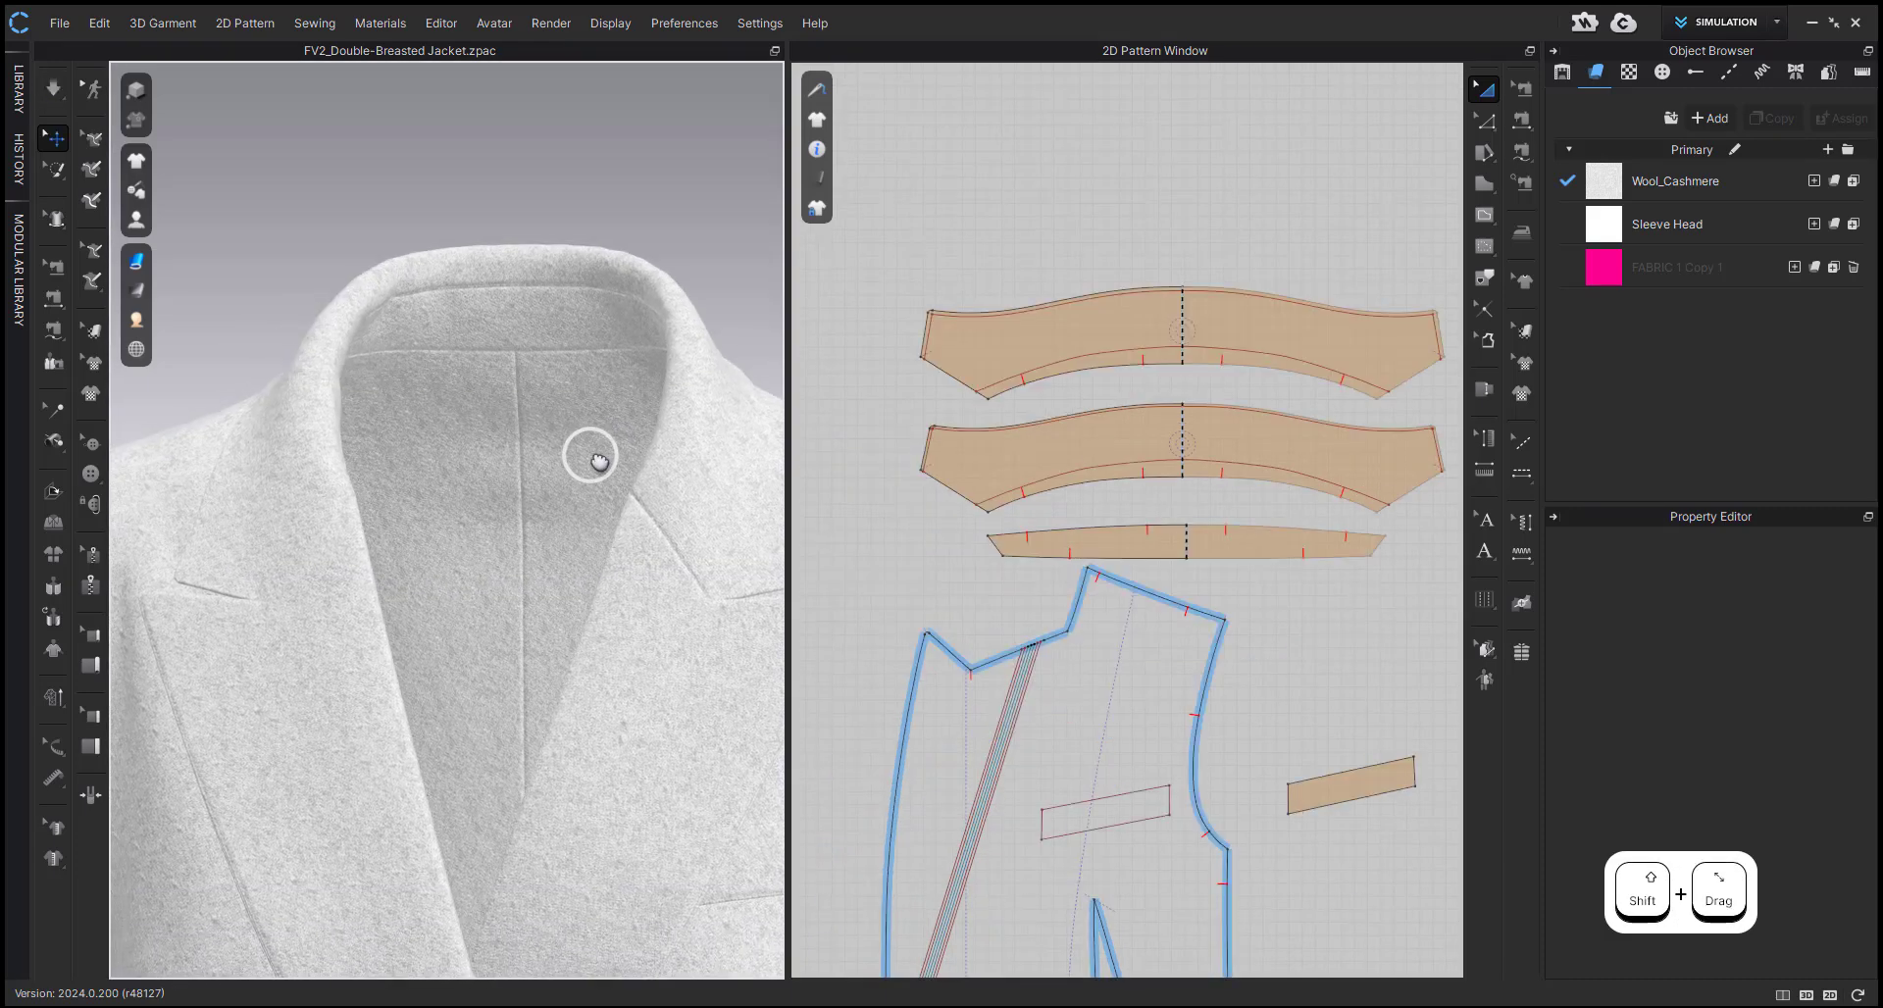
# - Examine where the under collar's roll line meets the lapel fold lines, in the patterns and on the garment
pyautogui.keyDown('ctrl'); pyautogui.keyDown('shift'); pyautogui.moveTo(592, 457); pyautogui.dragTo(603, 477, button='middle'); pyautogui.keyUp('shift'); pyautogui.keyUp('ctrl')
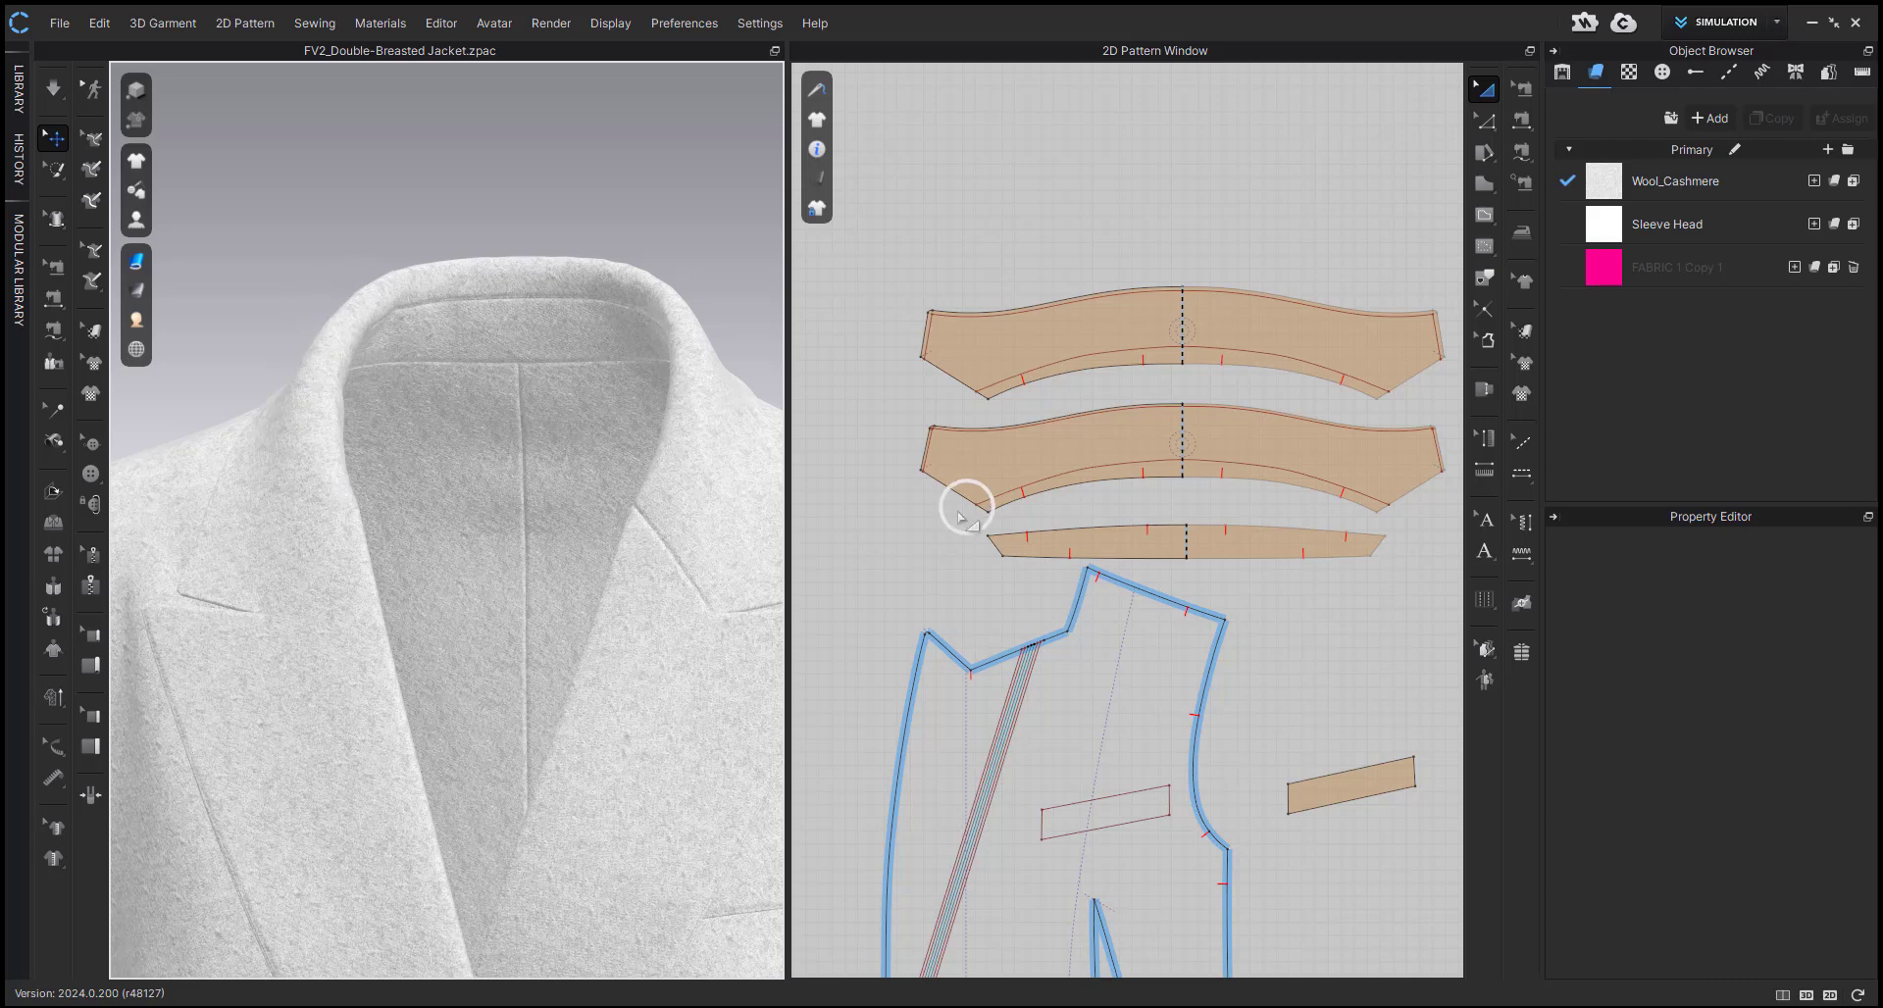
pyautogui.scroll(3, 1002, 523)
pyautogui.press('z')
pyautogui.moveTo(981, 515); pyautogui.dragTo(974, 453, button='middle')
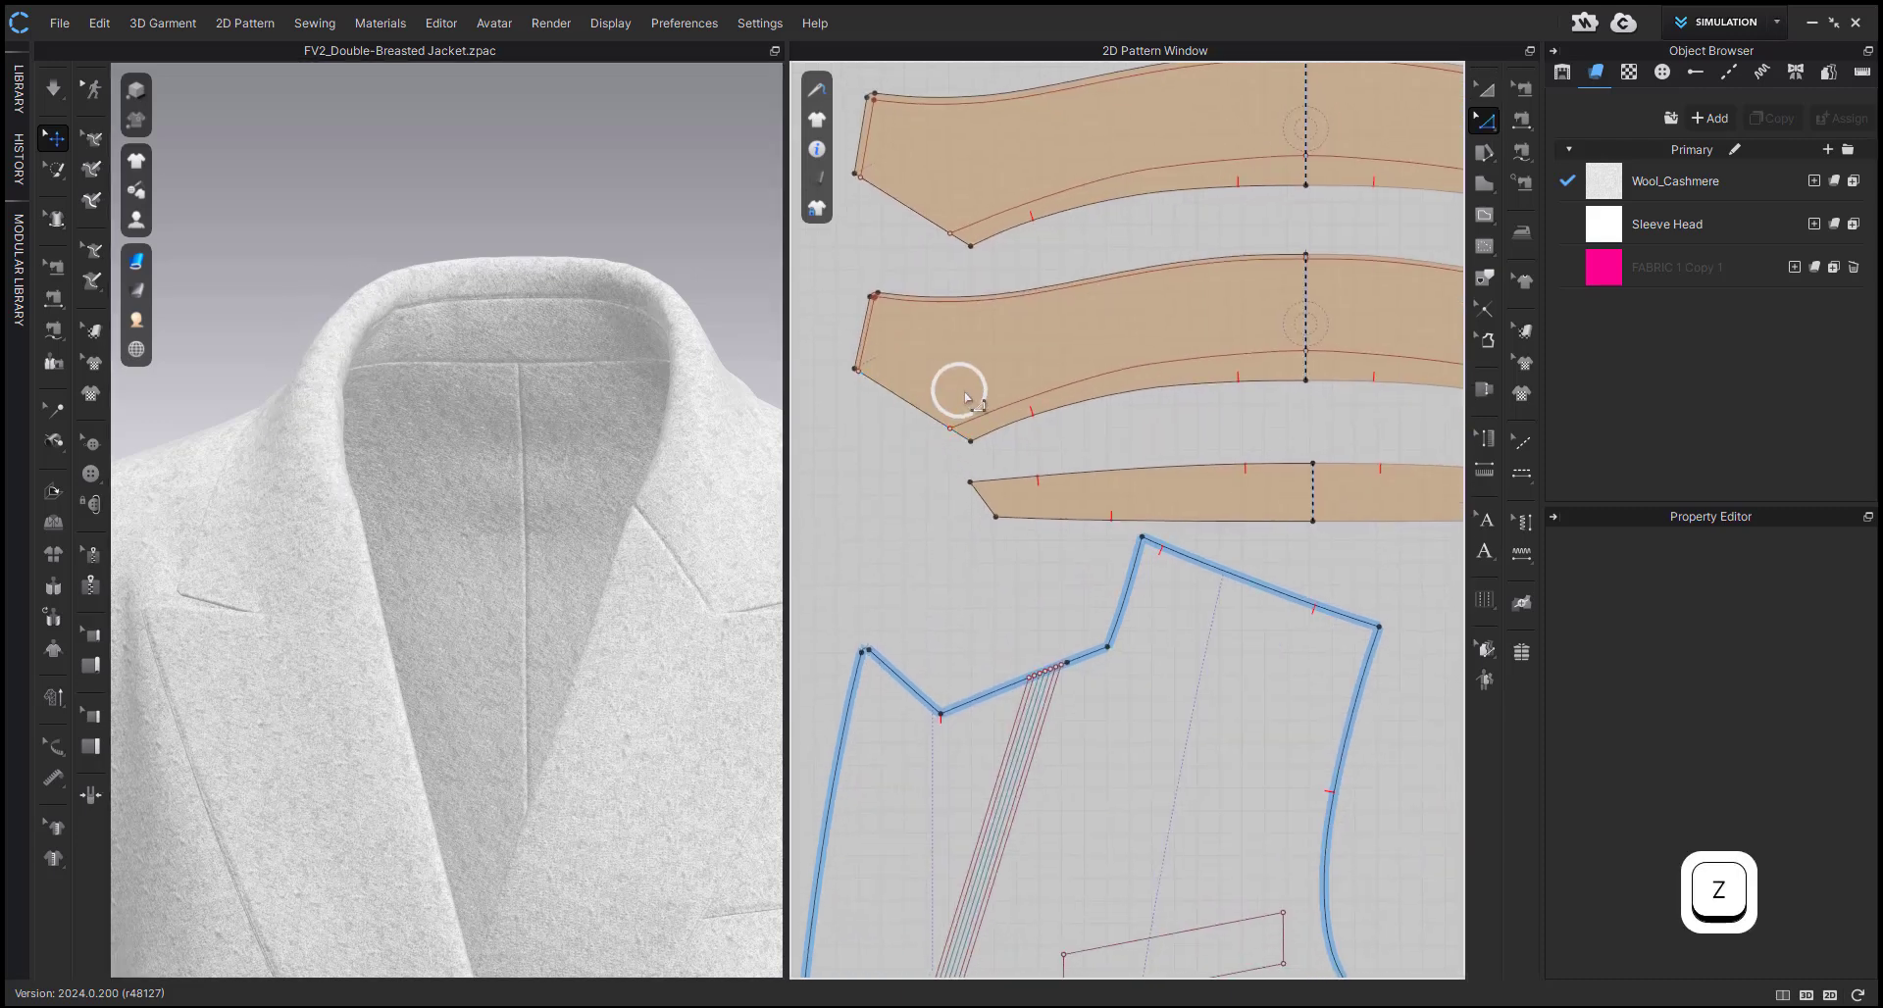
pyautogui.click(987, 419)
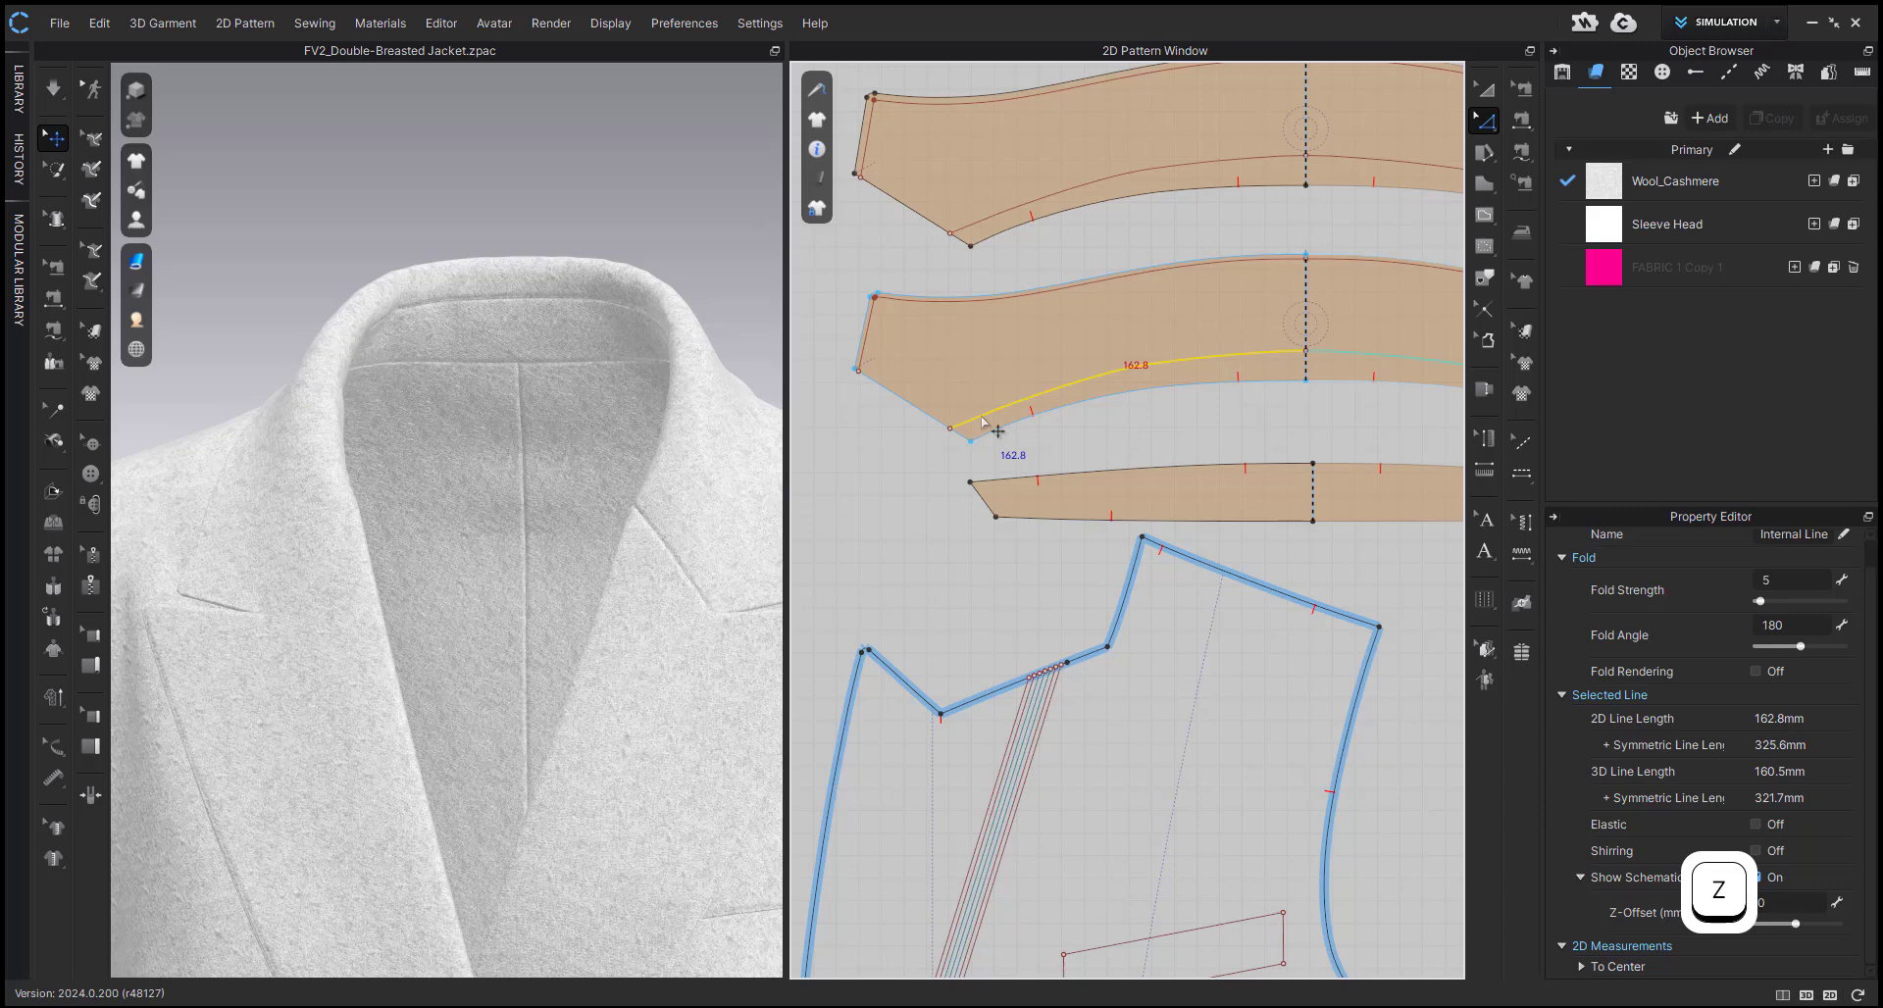
pyautogui.scroll(3, 1021, 631)
pyautogui.click(1056, 655)
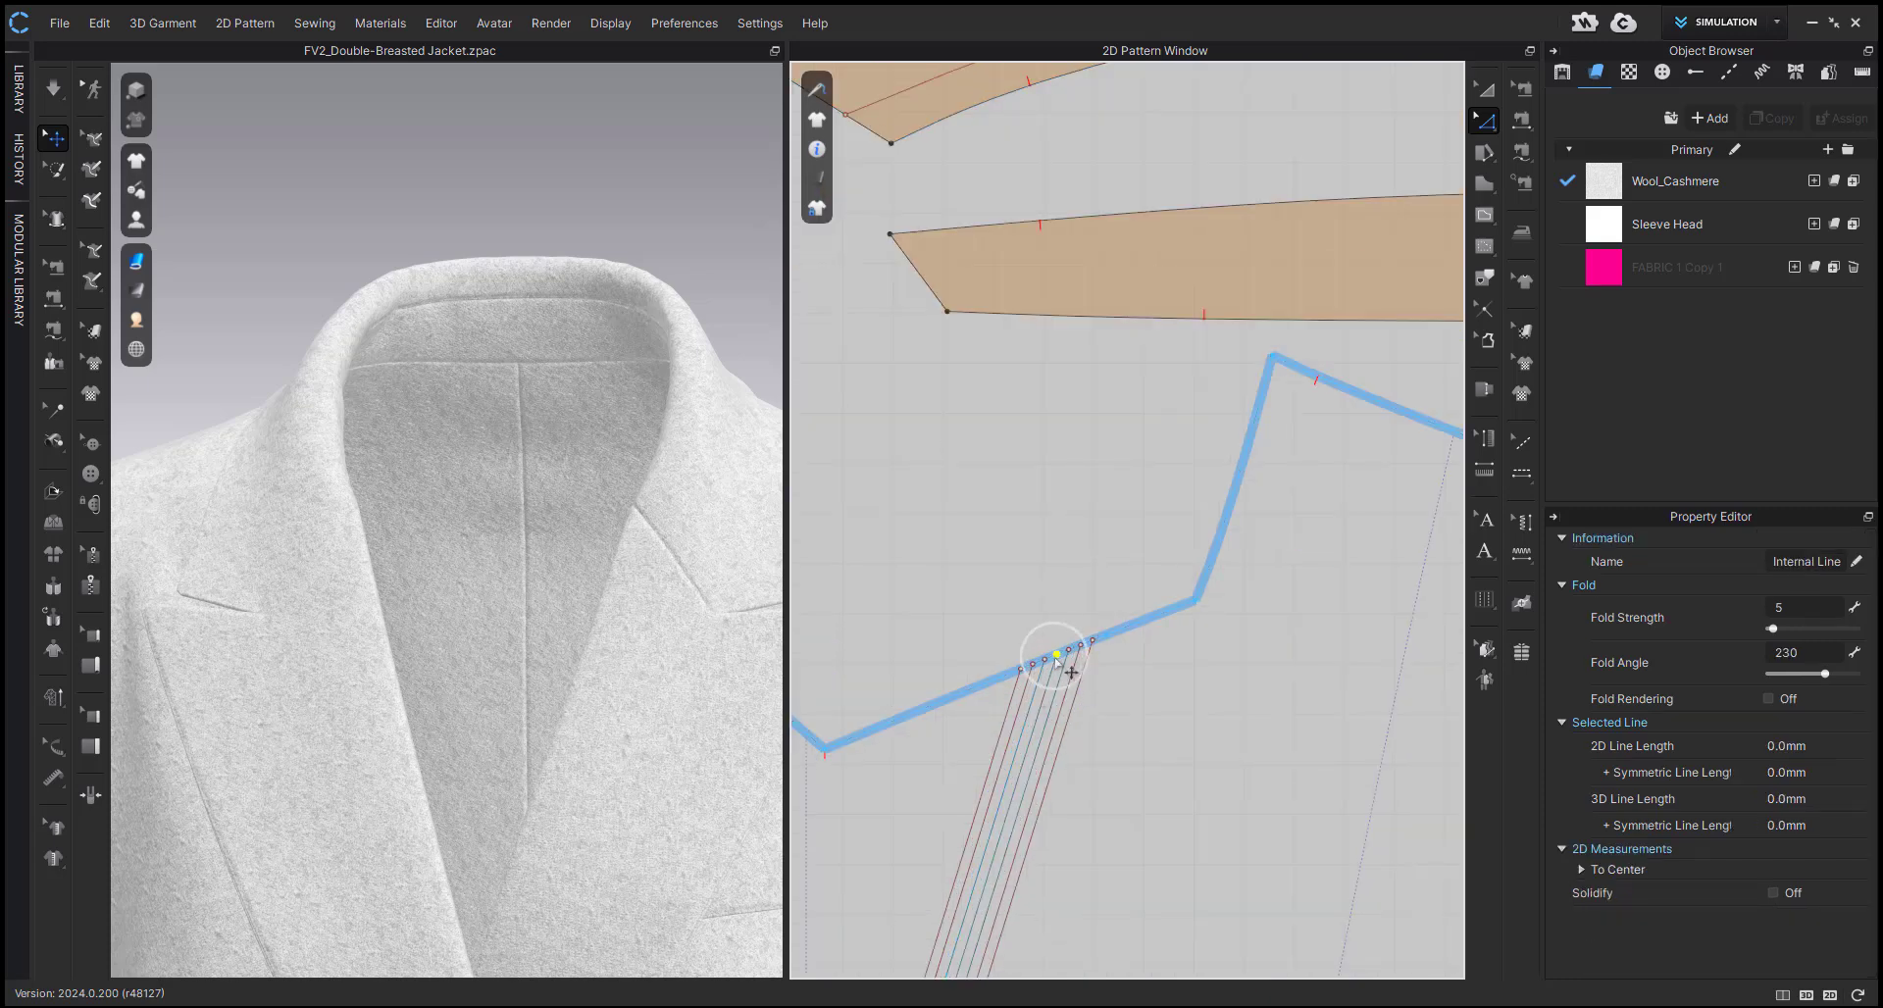
pyautogui.scroll(5, 593, 627)
pyautogui.click(592, 621)
pyautogui.moveTo(593, 622); pyautogui.dragTo(687, 622, button='right')
pyautogui.scroll(-3, 1063, 606)
pyautogui.moveTo(1065, 610); pyautogui.dragTo(1061, 653, button='middle')
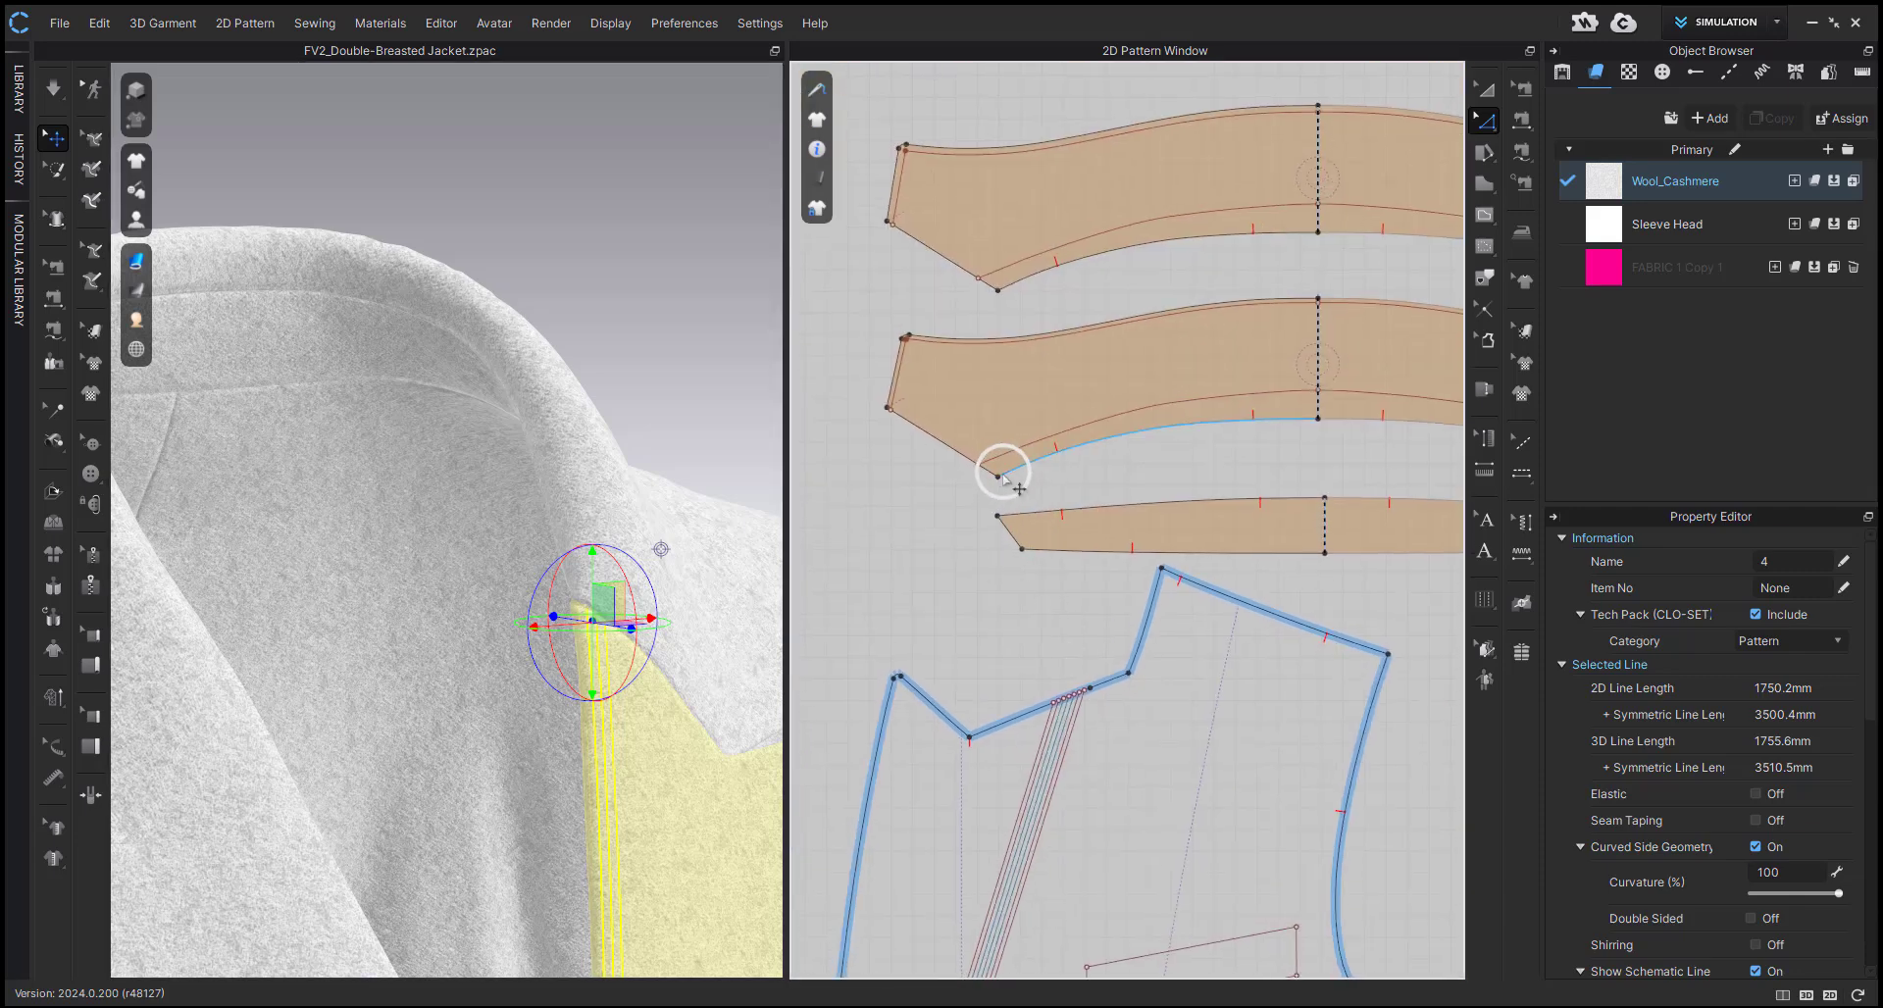
# - Move the under collar pattern down close to the front panel's neckline
pyautogui.scroll(-2, 961, 402)
pyautogui.press('a')
pyautogui.moveTo(950, 399); pyautogui.dragTo(983, 522)
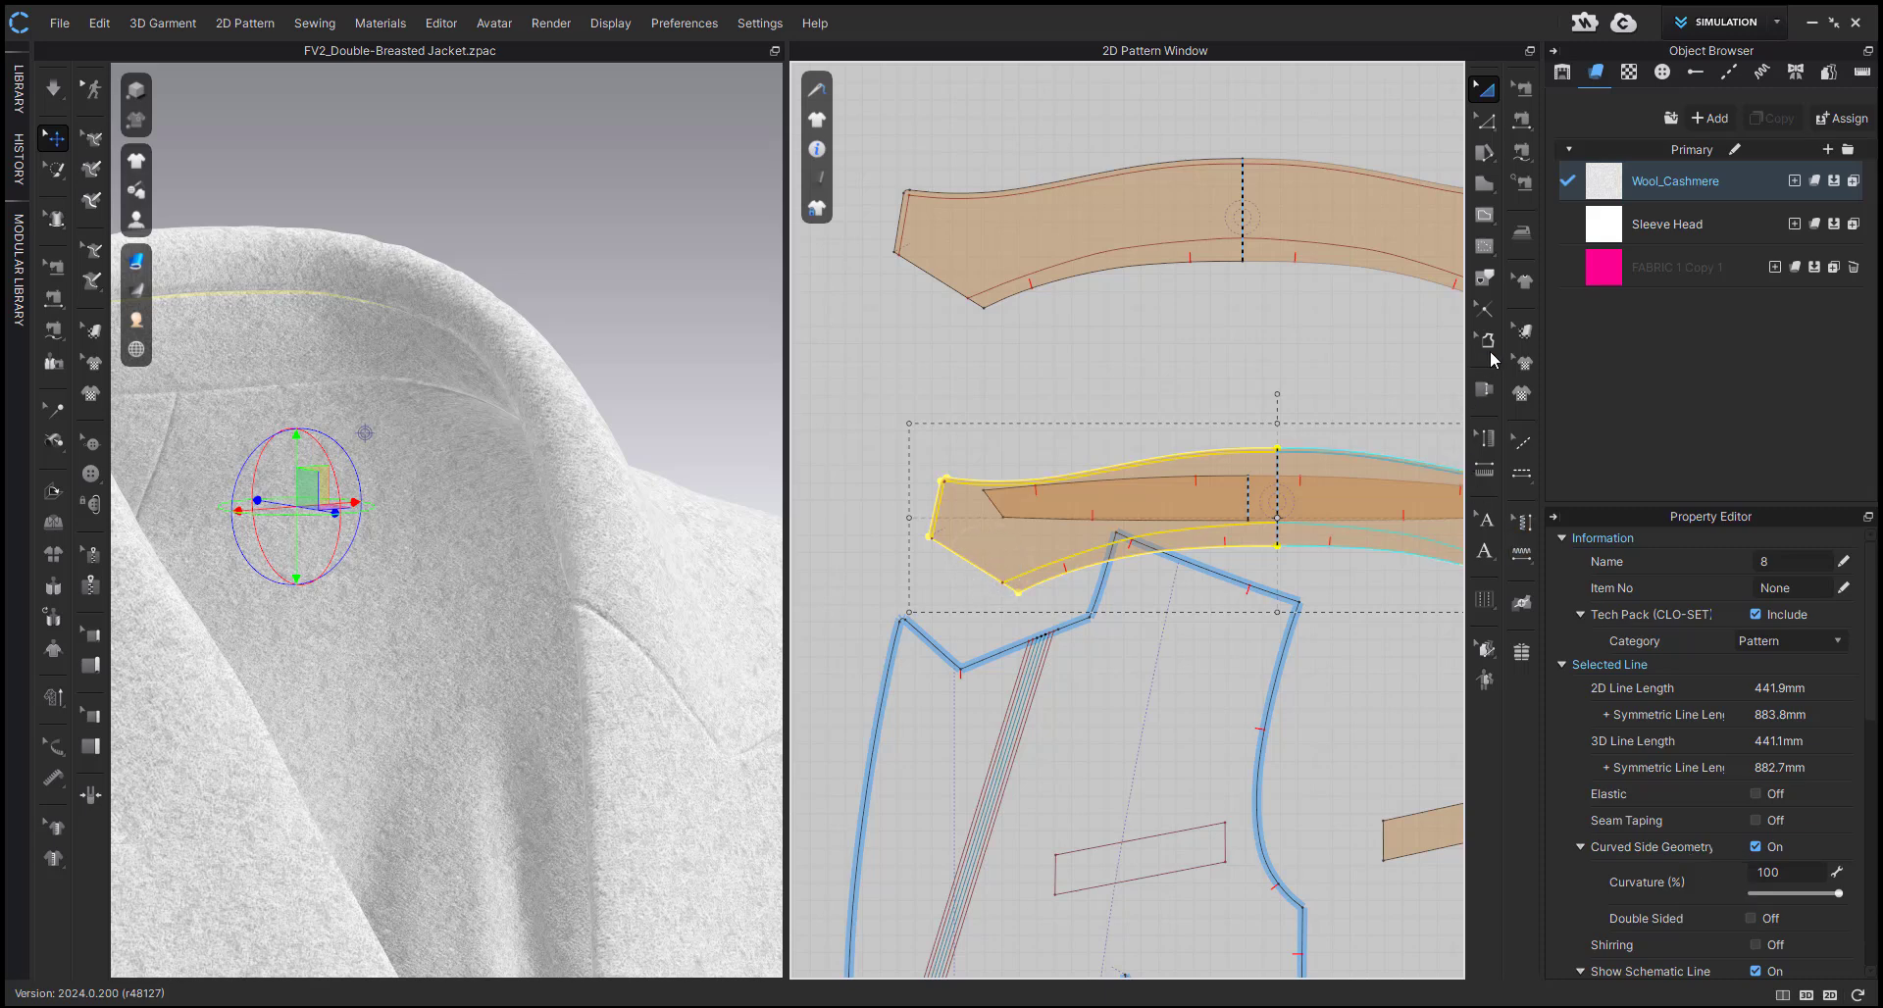
# - Walk the under collar from its lower front corner along the front panel's neckline, and move it to the intersection there
pyautogui.click(1483, 389)
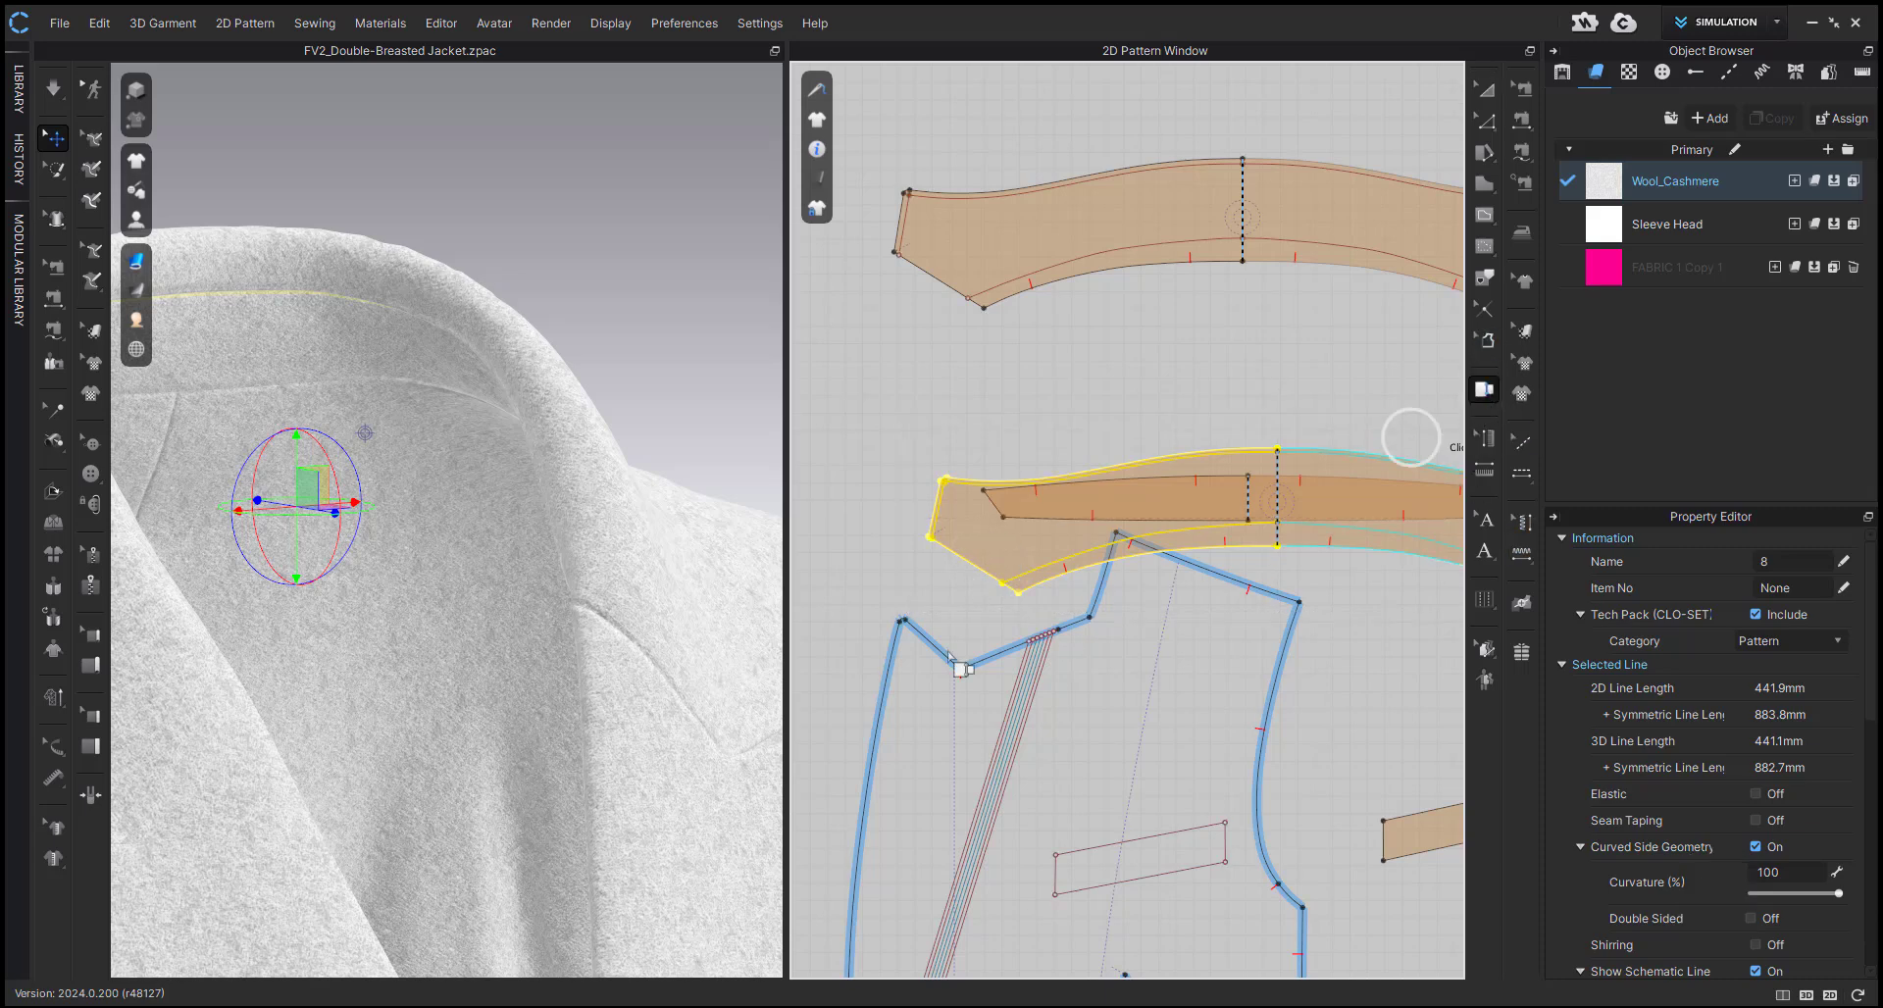
pyautogui.scroll(3, 961, 647)
pyautogui.click(1079, 538)
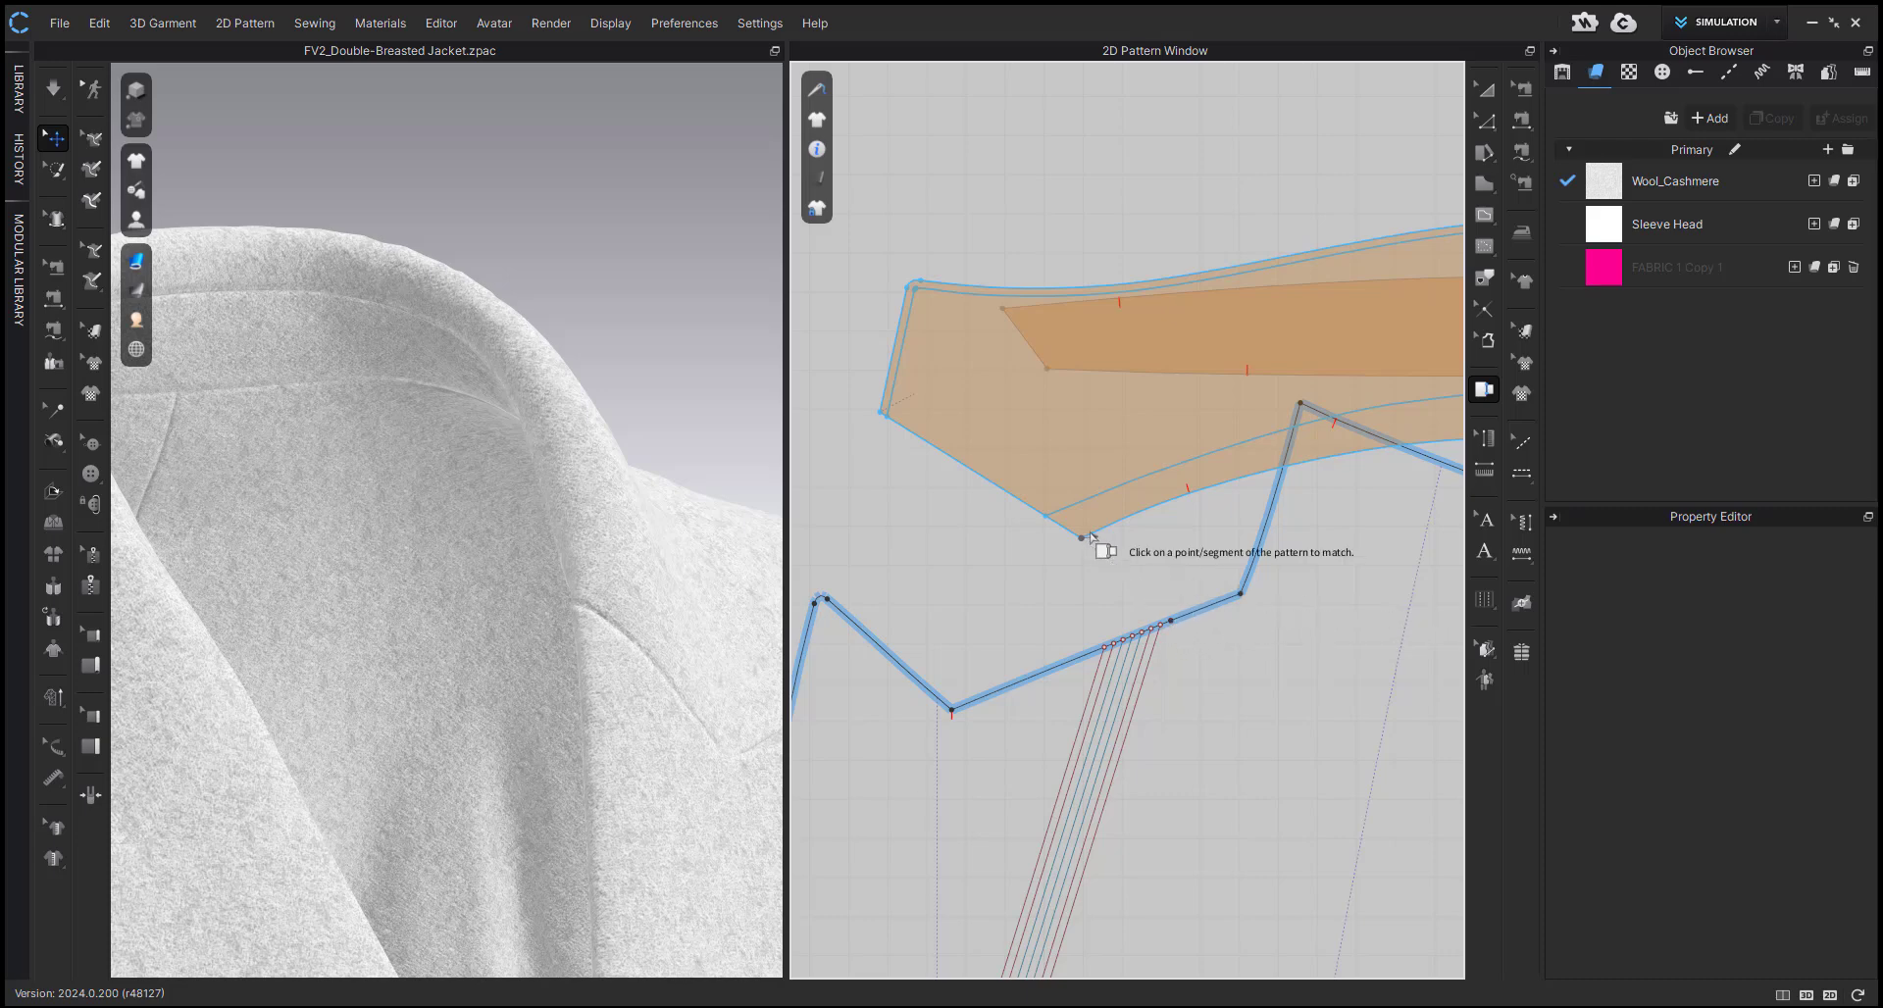
pyautogui.click(1169, 621)
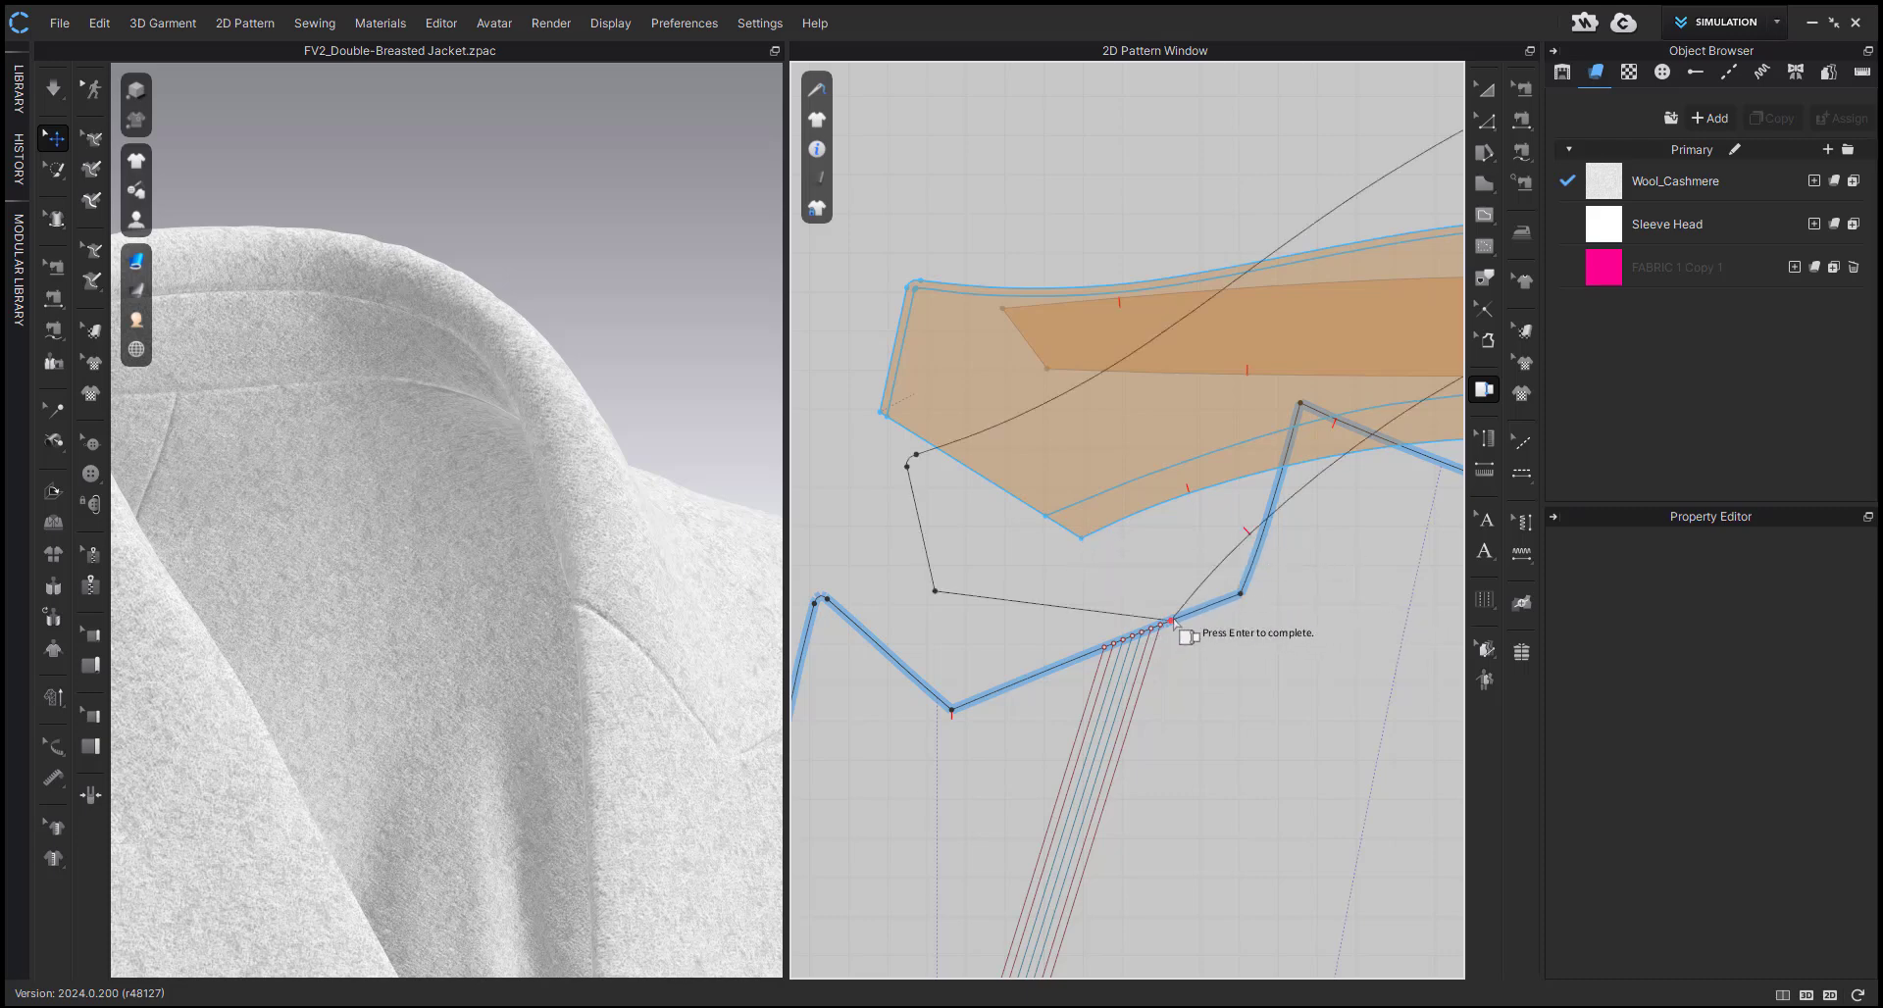
pyautogui.rightClick(1081, 657)
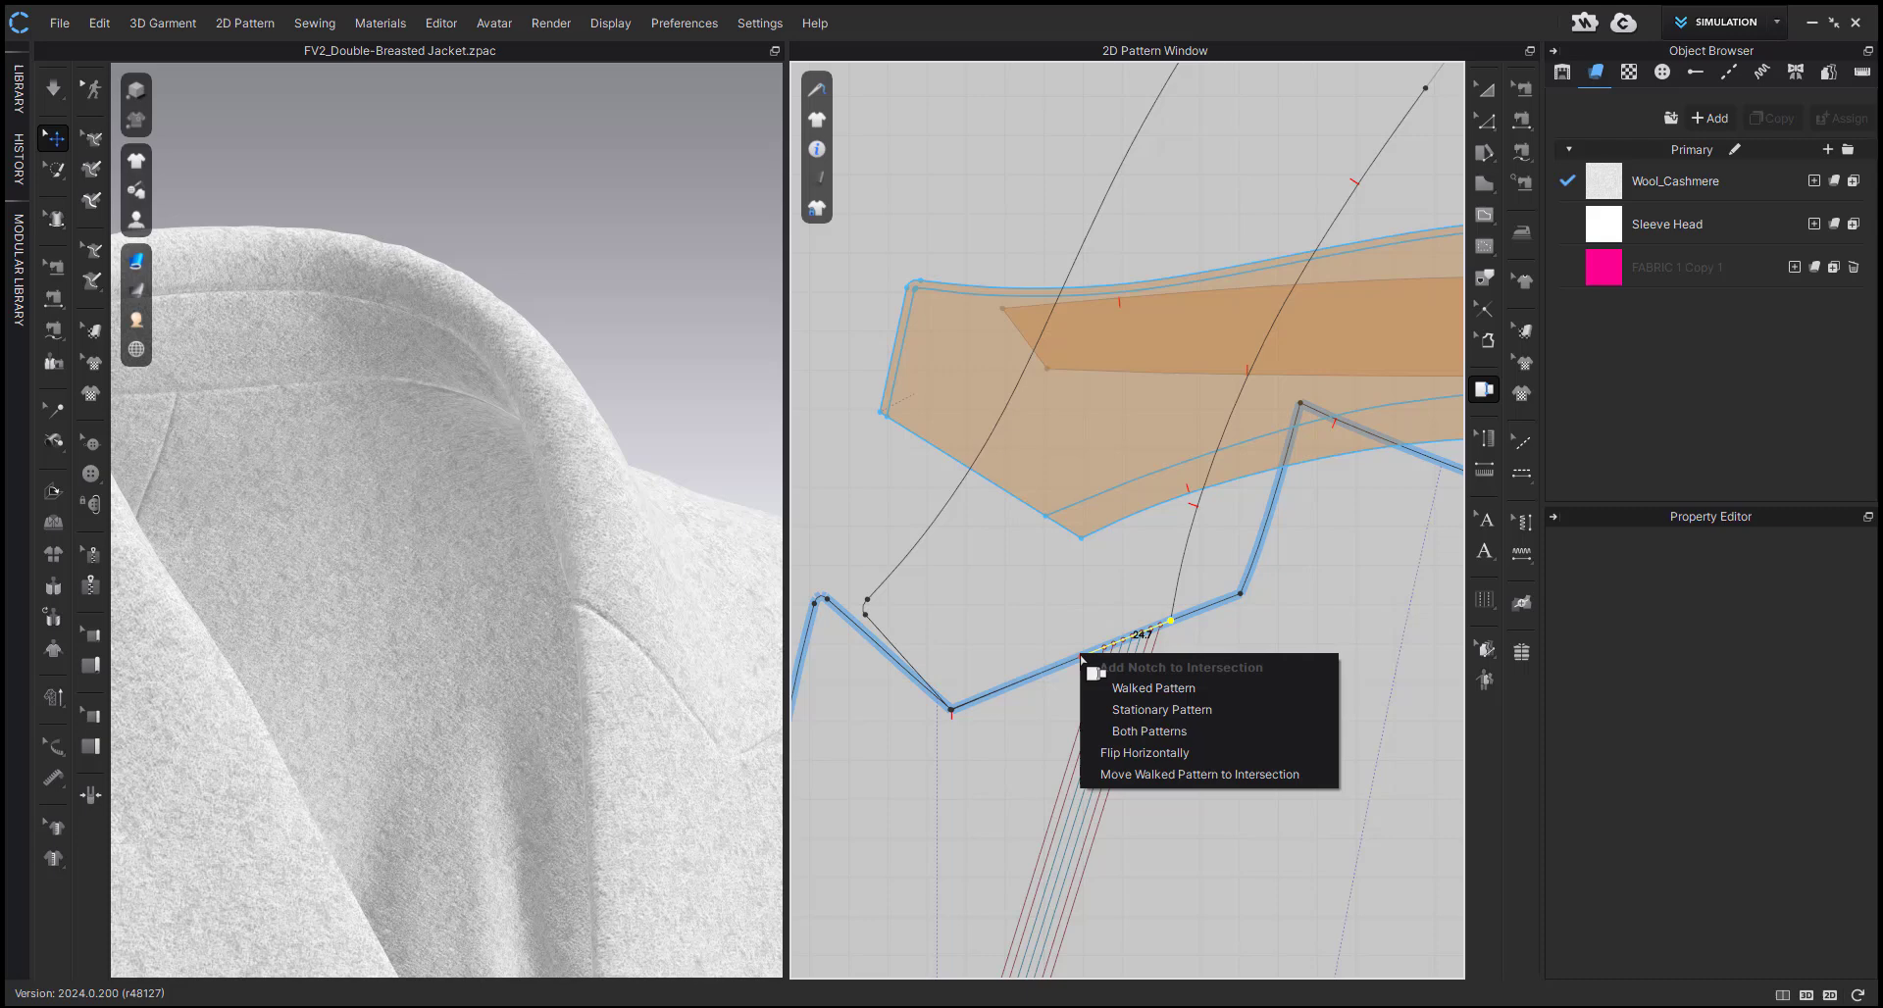
pyautogui.click(1205, 776)
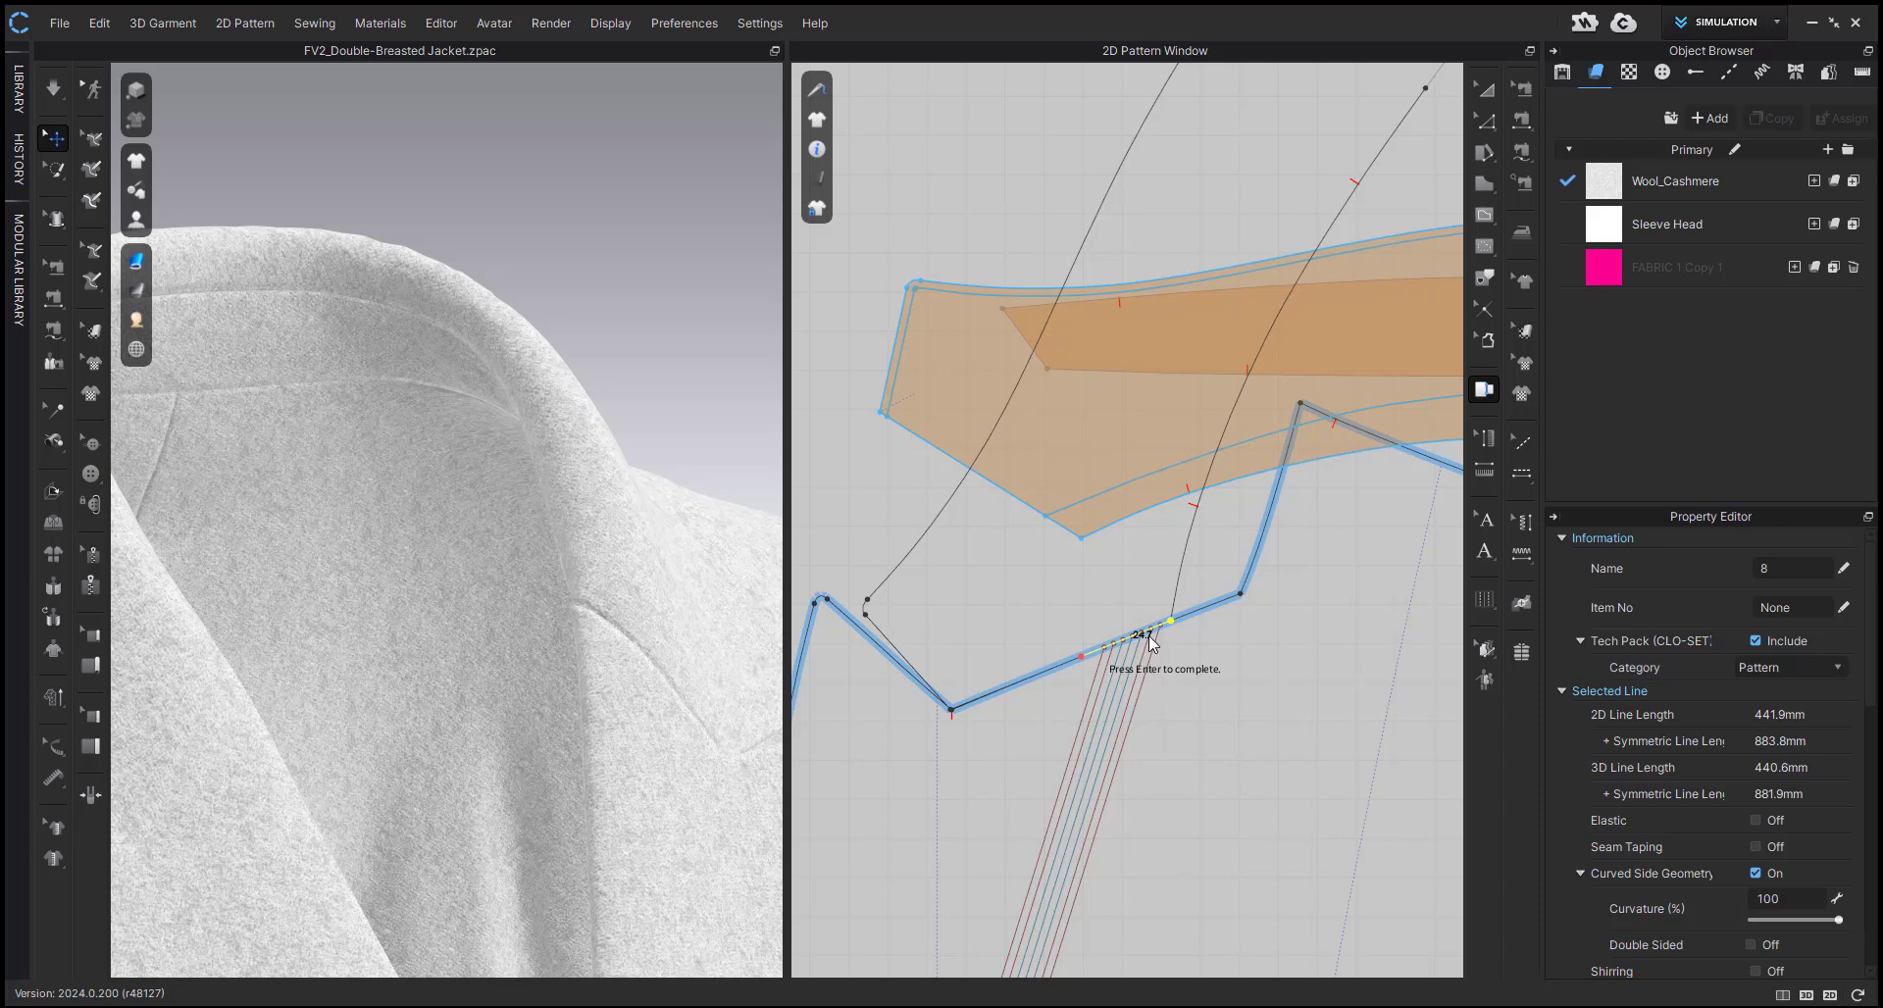
pyautogui.press('Return')
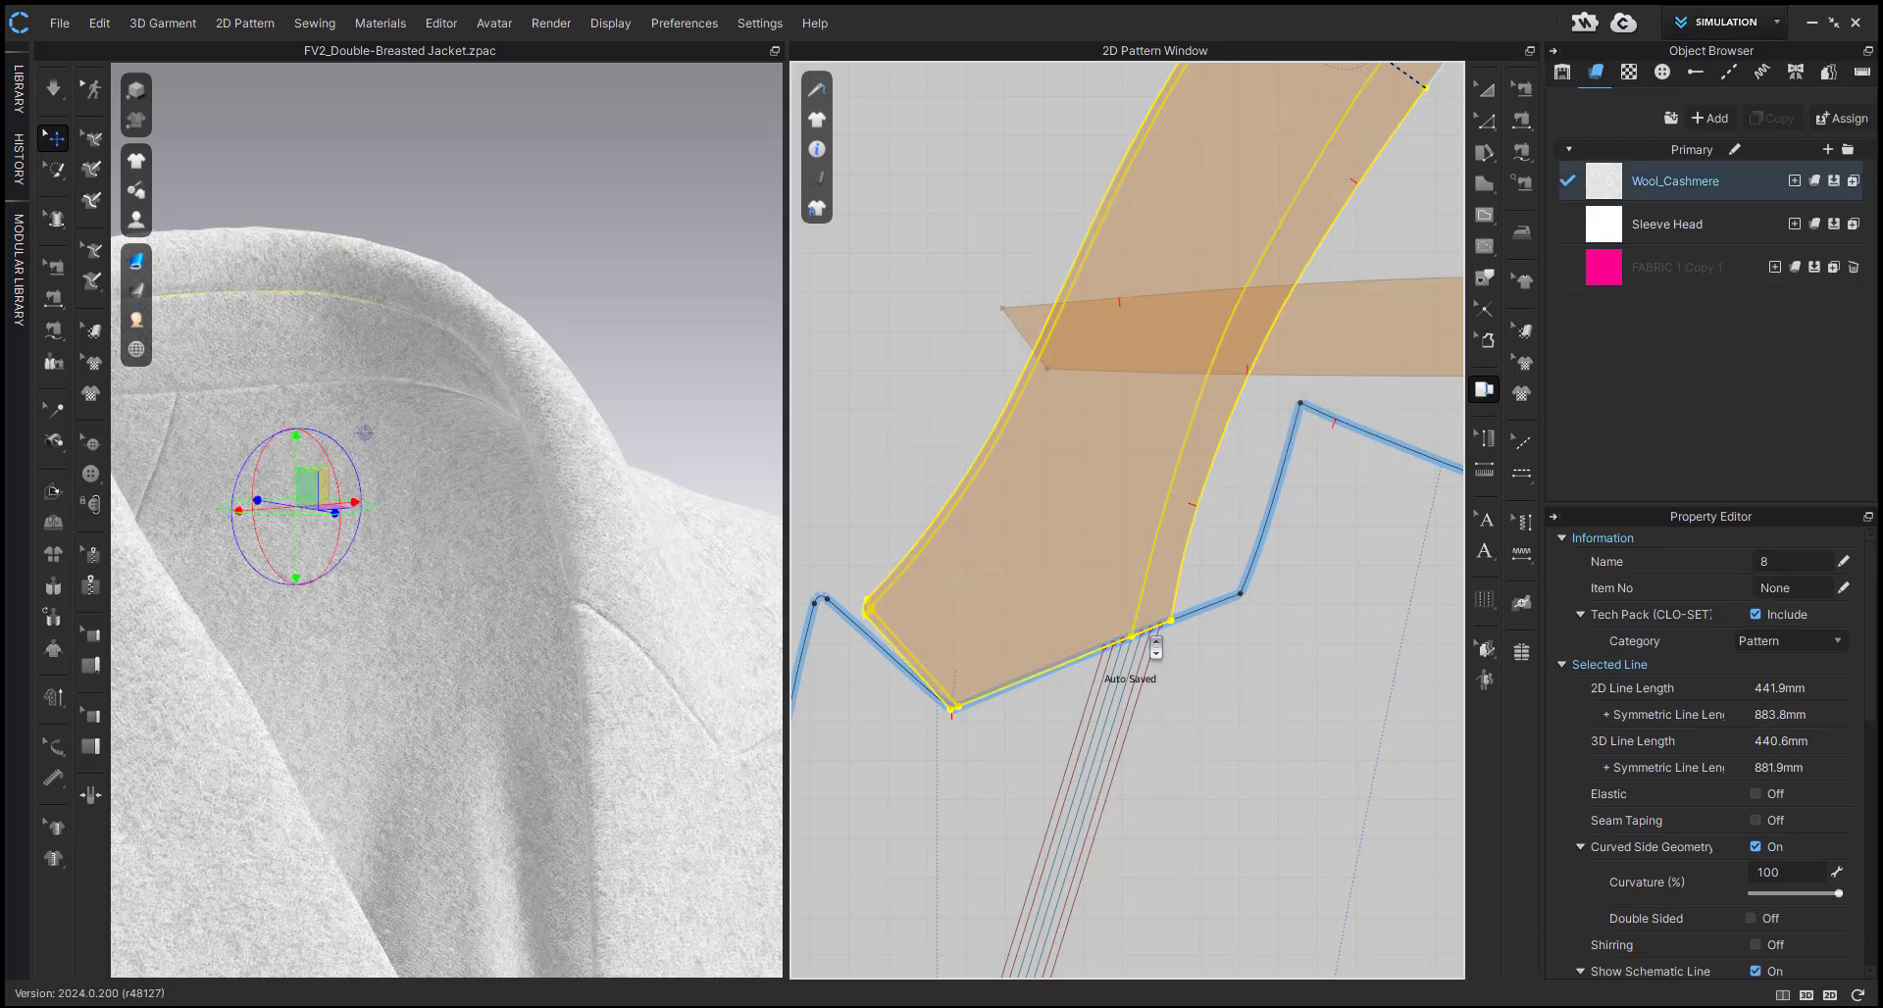
# - Move the end point of the under collar's roll line onto the middle lapel fold line at the neckline
pyautogui.scroll(8, 1152, 648)
pyautogui.press('z')
pyautogui.click(1339, 761)
pyautogui.scroll(2, 1049, 666)
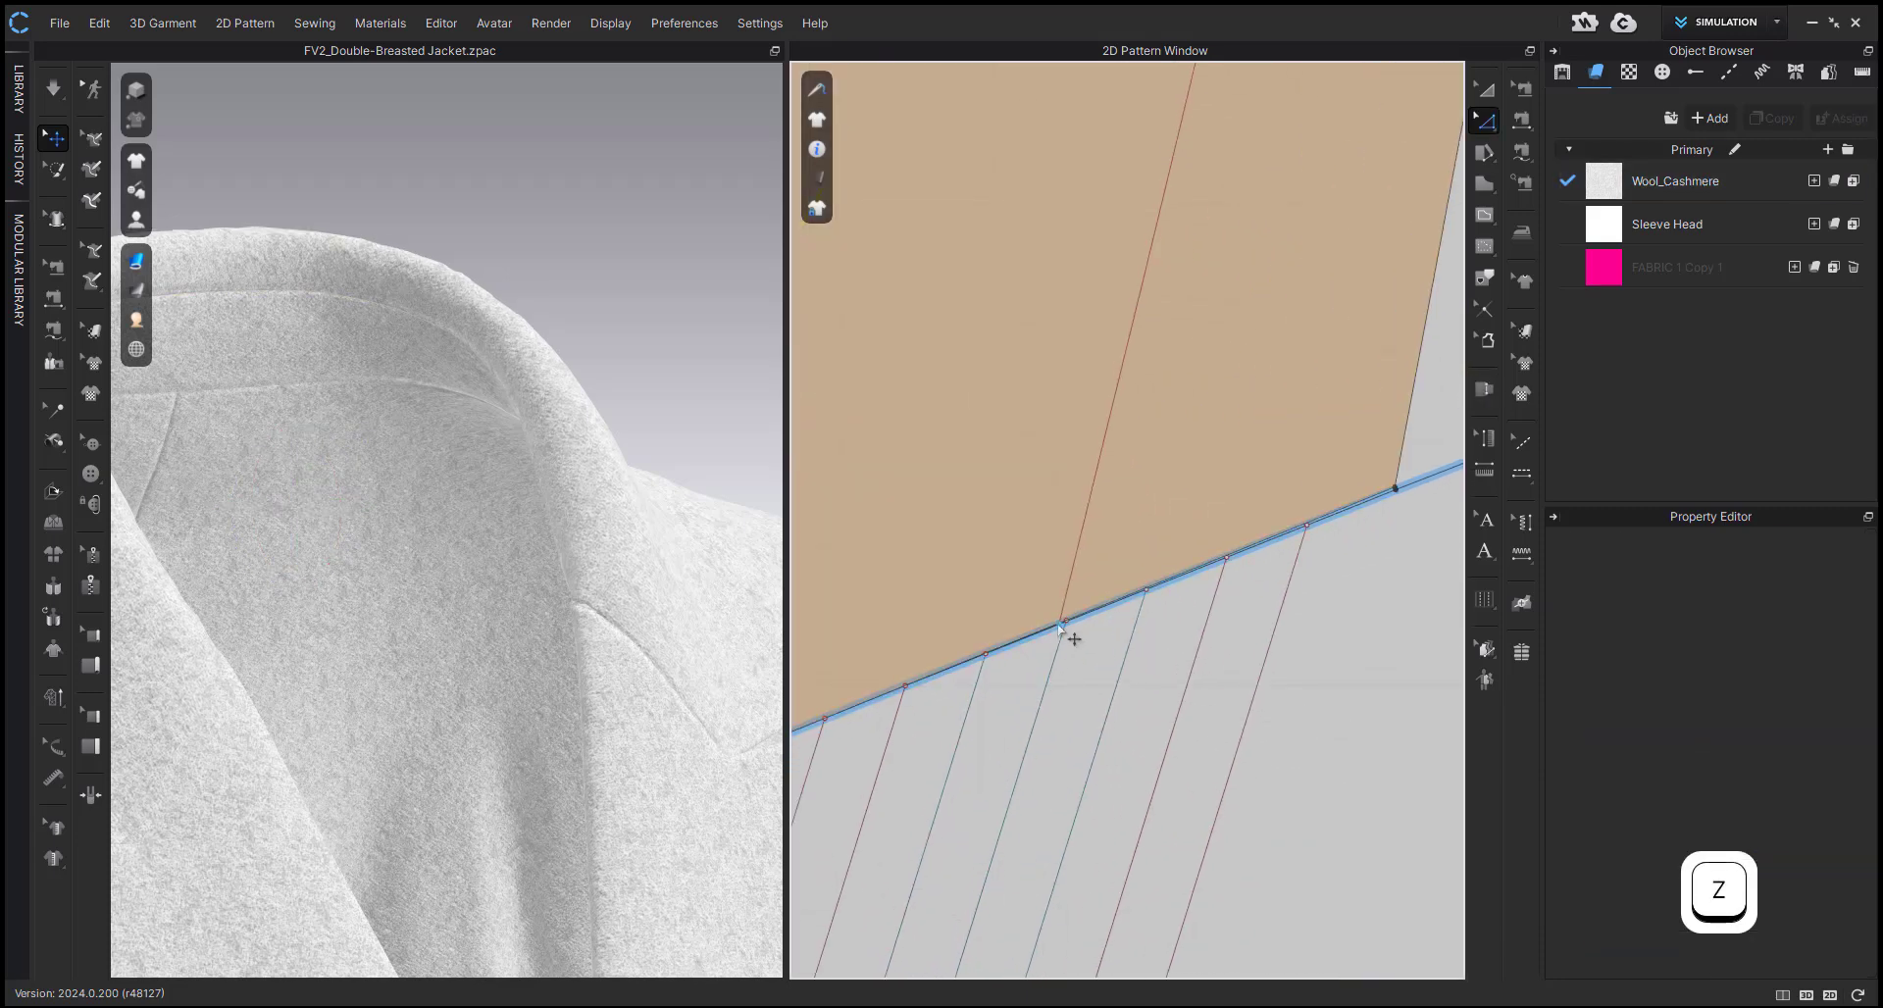
pyautogui.click(1061, 623)
pyautogui.moveTo(1061, 623); pyautogui.dragTo(1066, 620)
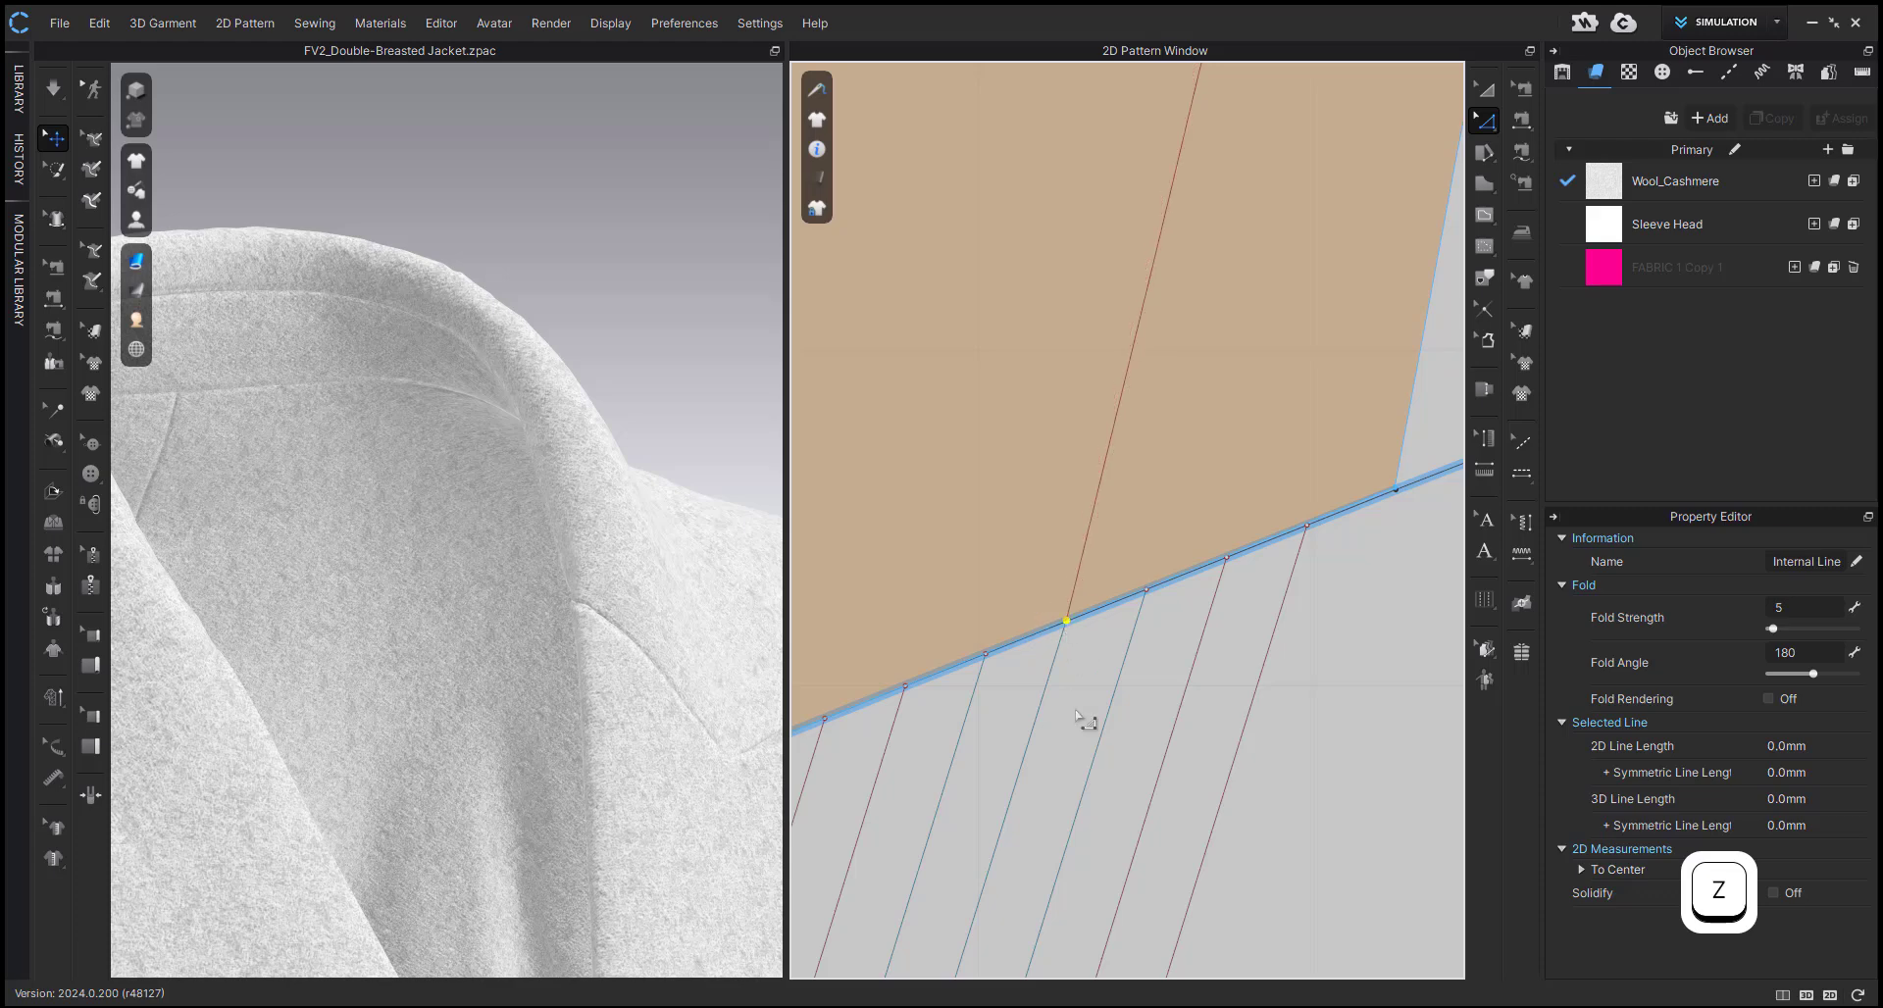
# - Move the under collar pattern away from the front panel's neckline
pyautogui.scroll(-5, 1081, 719)
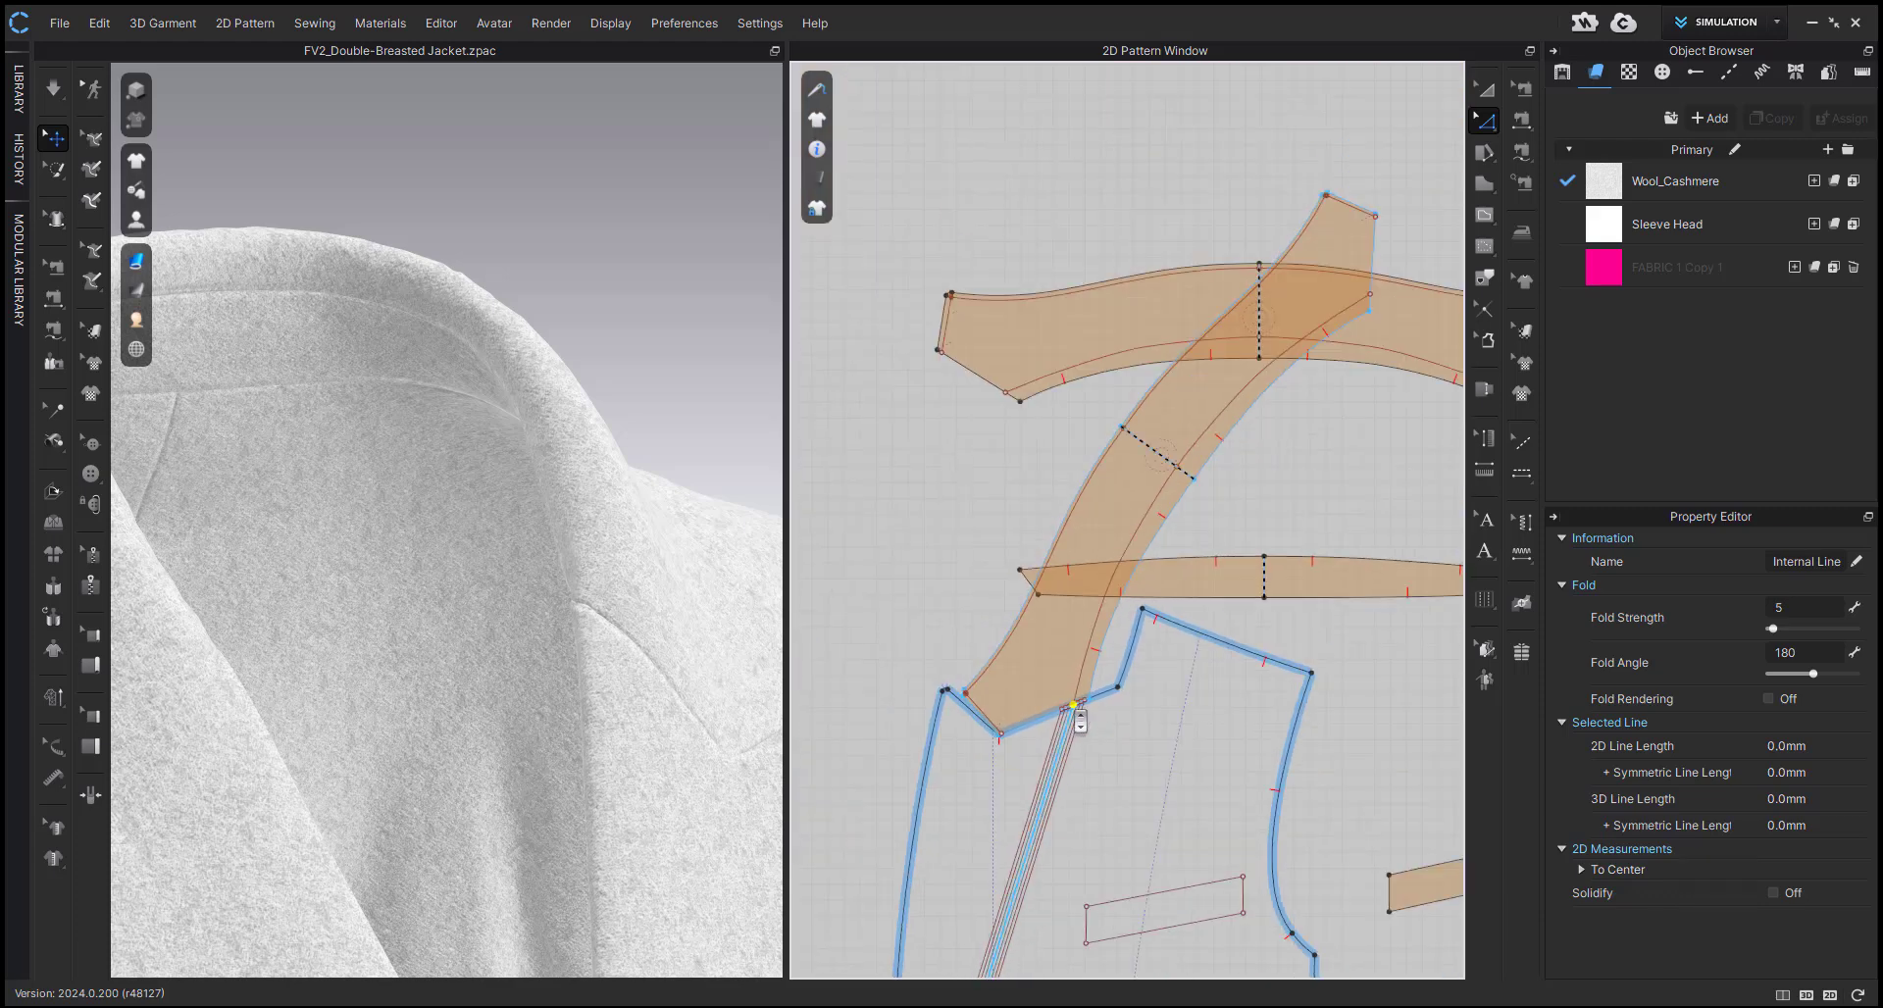
pyautogui.press('a')
pyautogui.moveTo(1103, 507); pyautogui.dragTo(1081, 465)
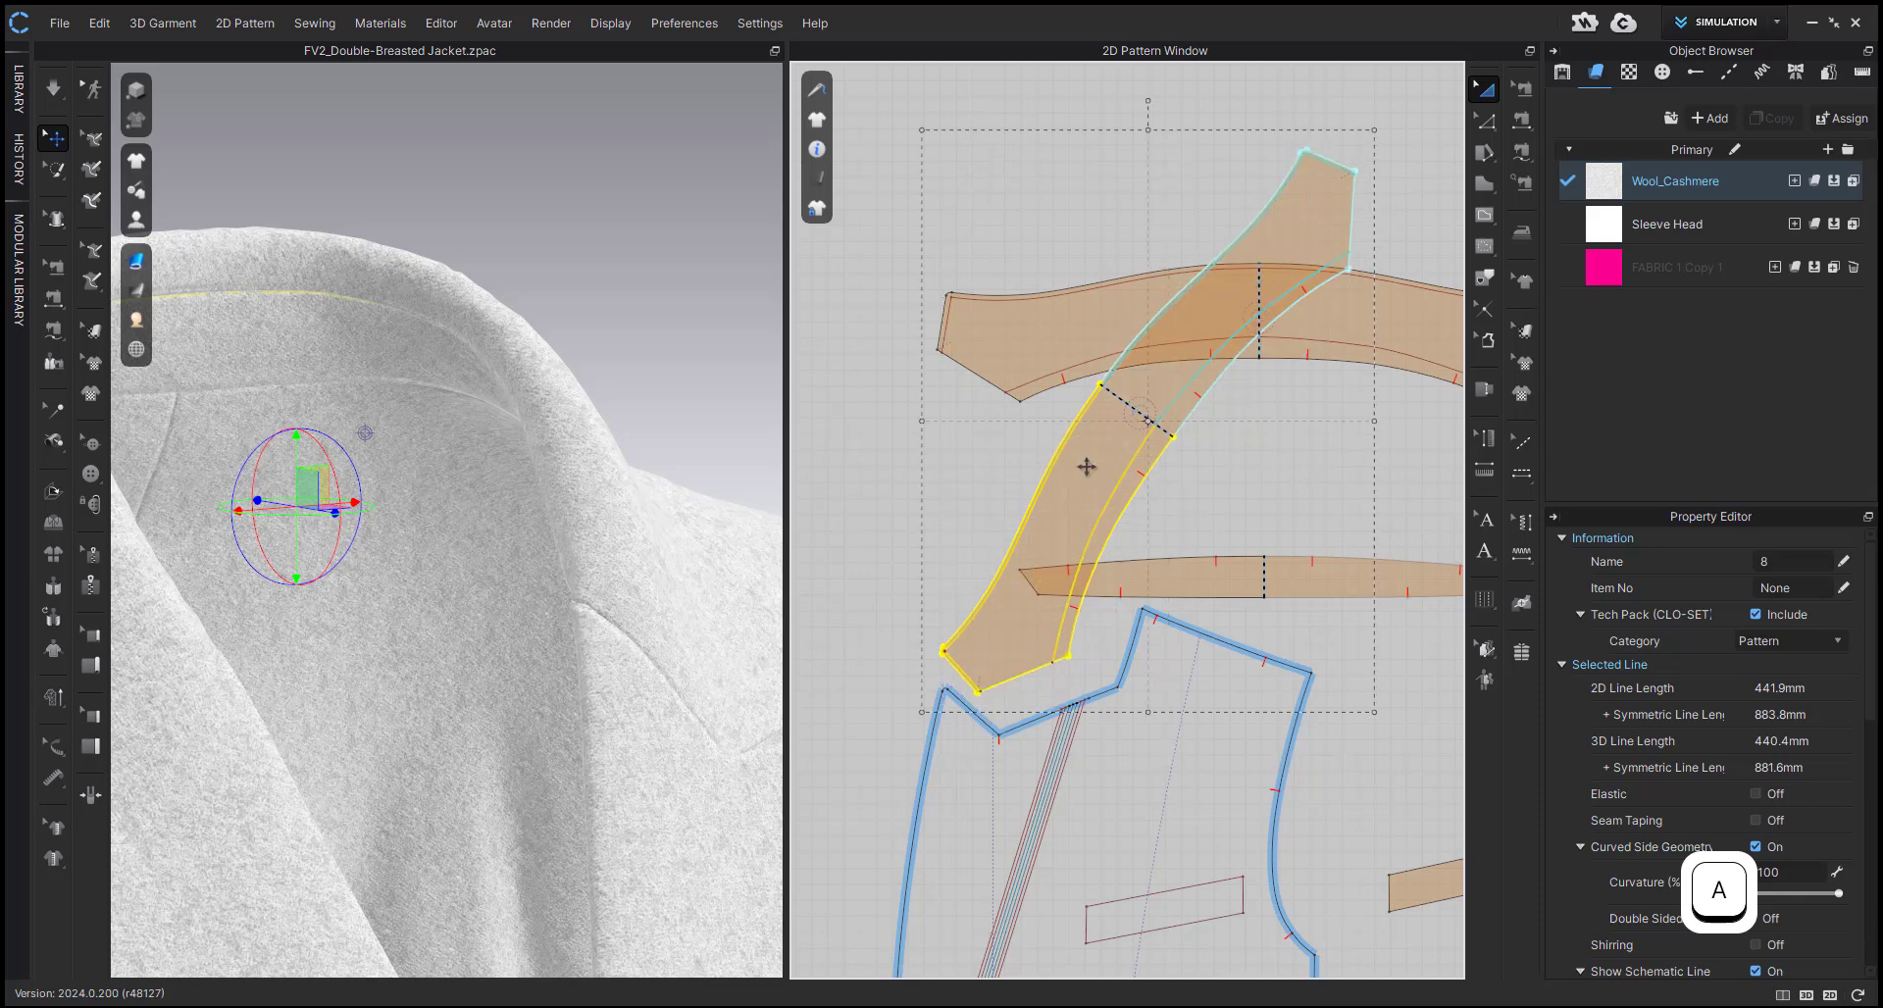
# - Rotate the under collar back along its grain direction and place it centred between the top collar and the collar stand
pyautogui.rightClick(1083, 466)
pyautogui.click(885, 488)
pyautogui.click(1073, 473)
pyautogui.rightClick(1073, 472)
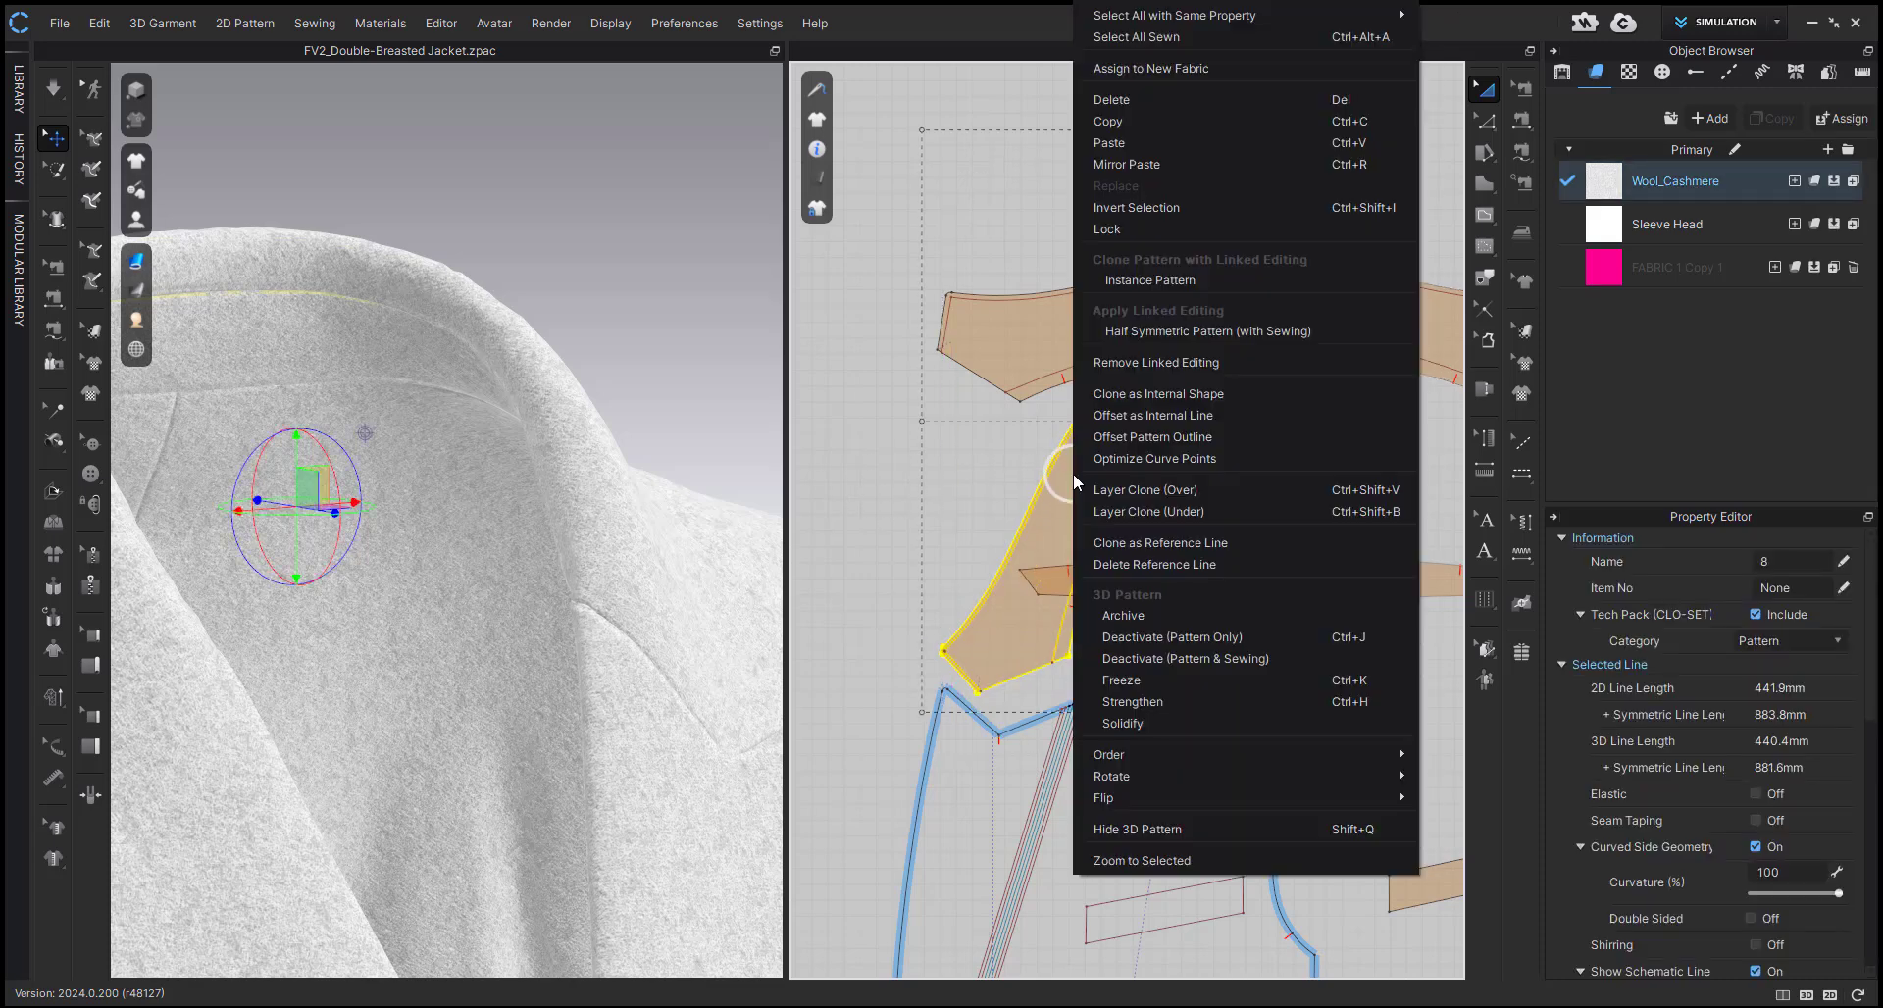
pyautogui.moveTo(1109, 779)
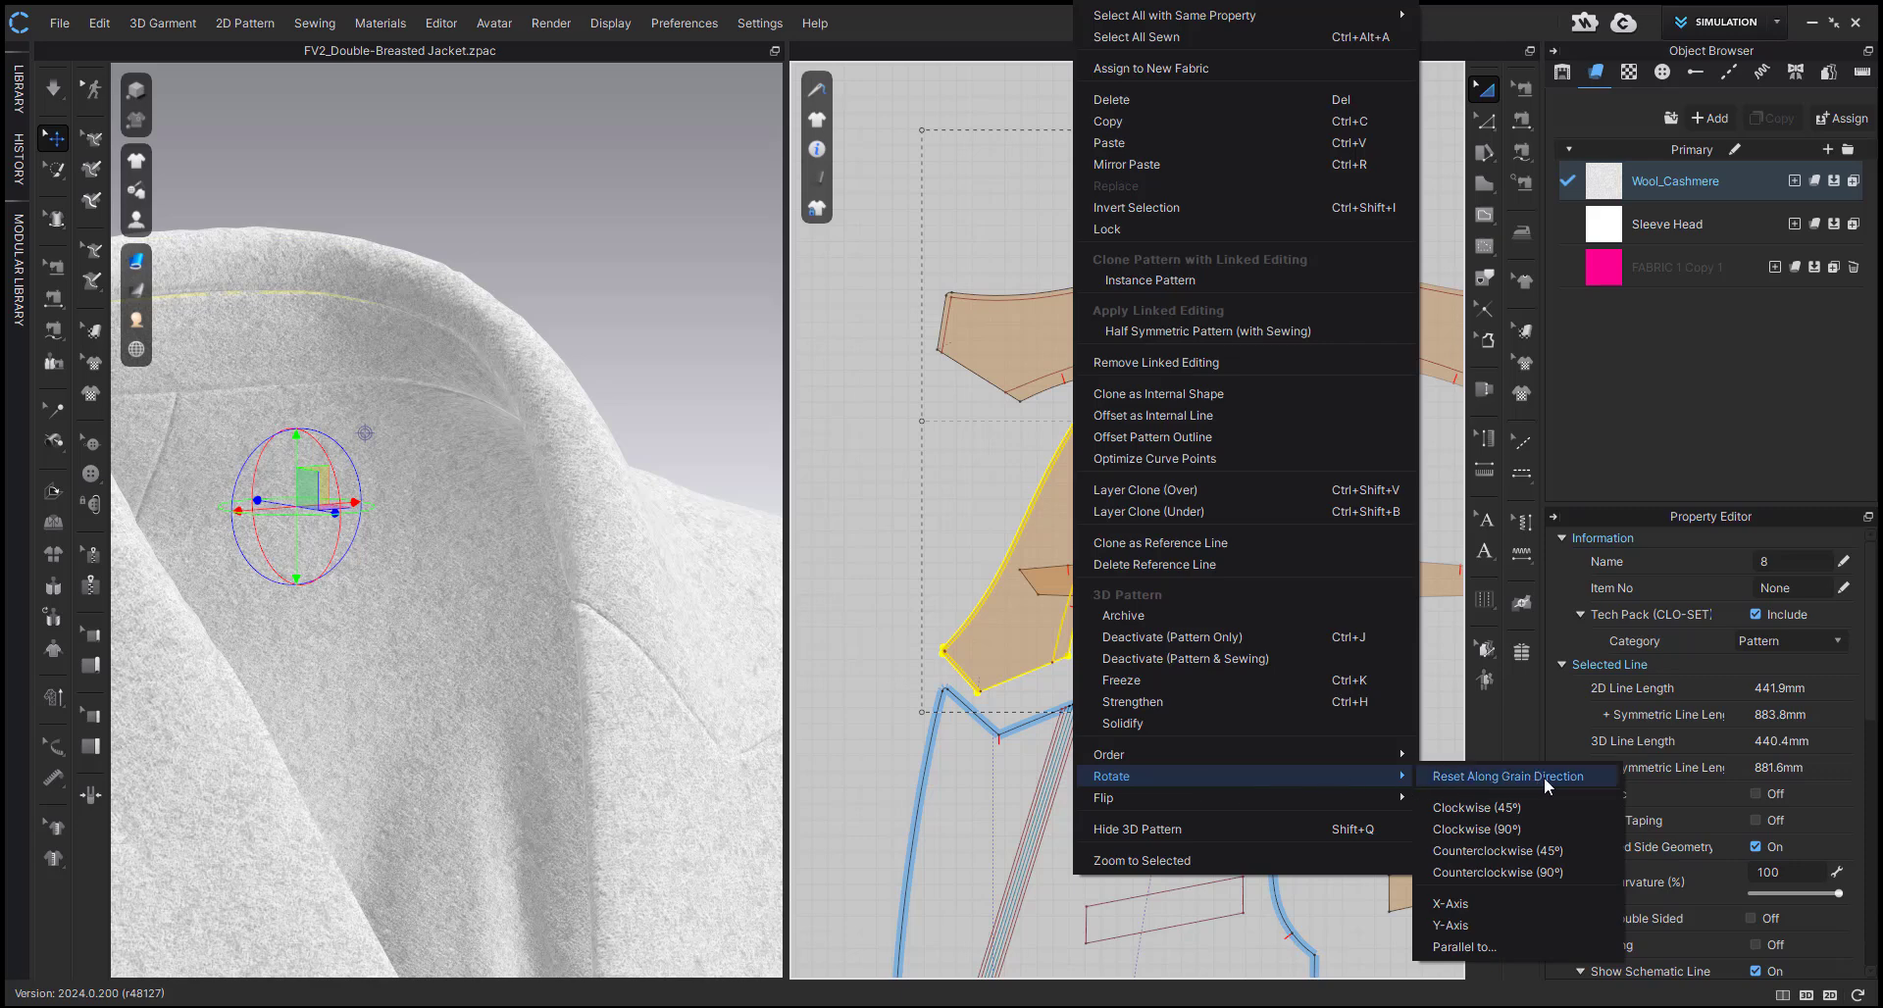
pyautogui.click(1569, 774)
pyautogui.scroll(3, 991, 589)
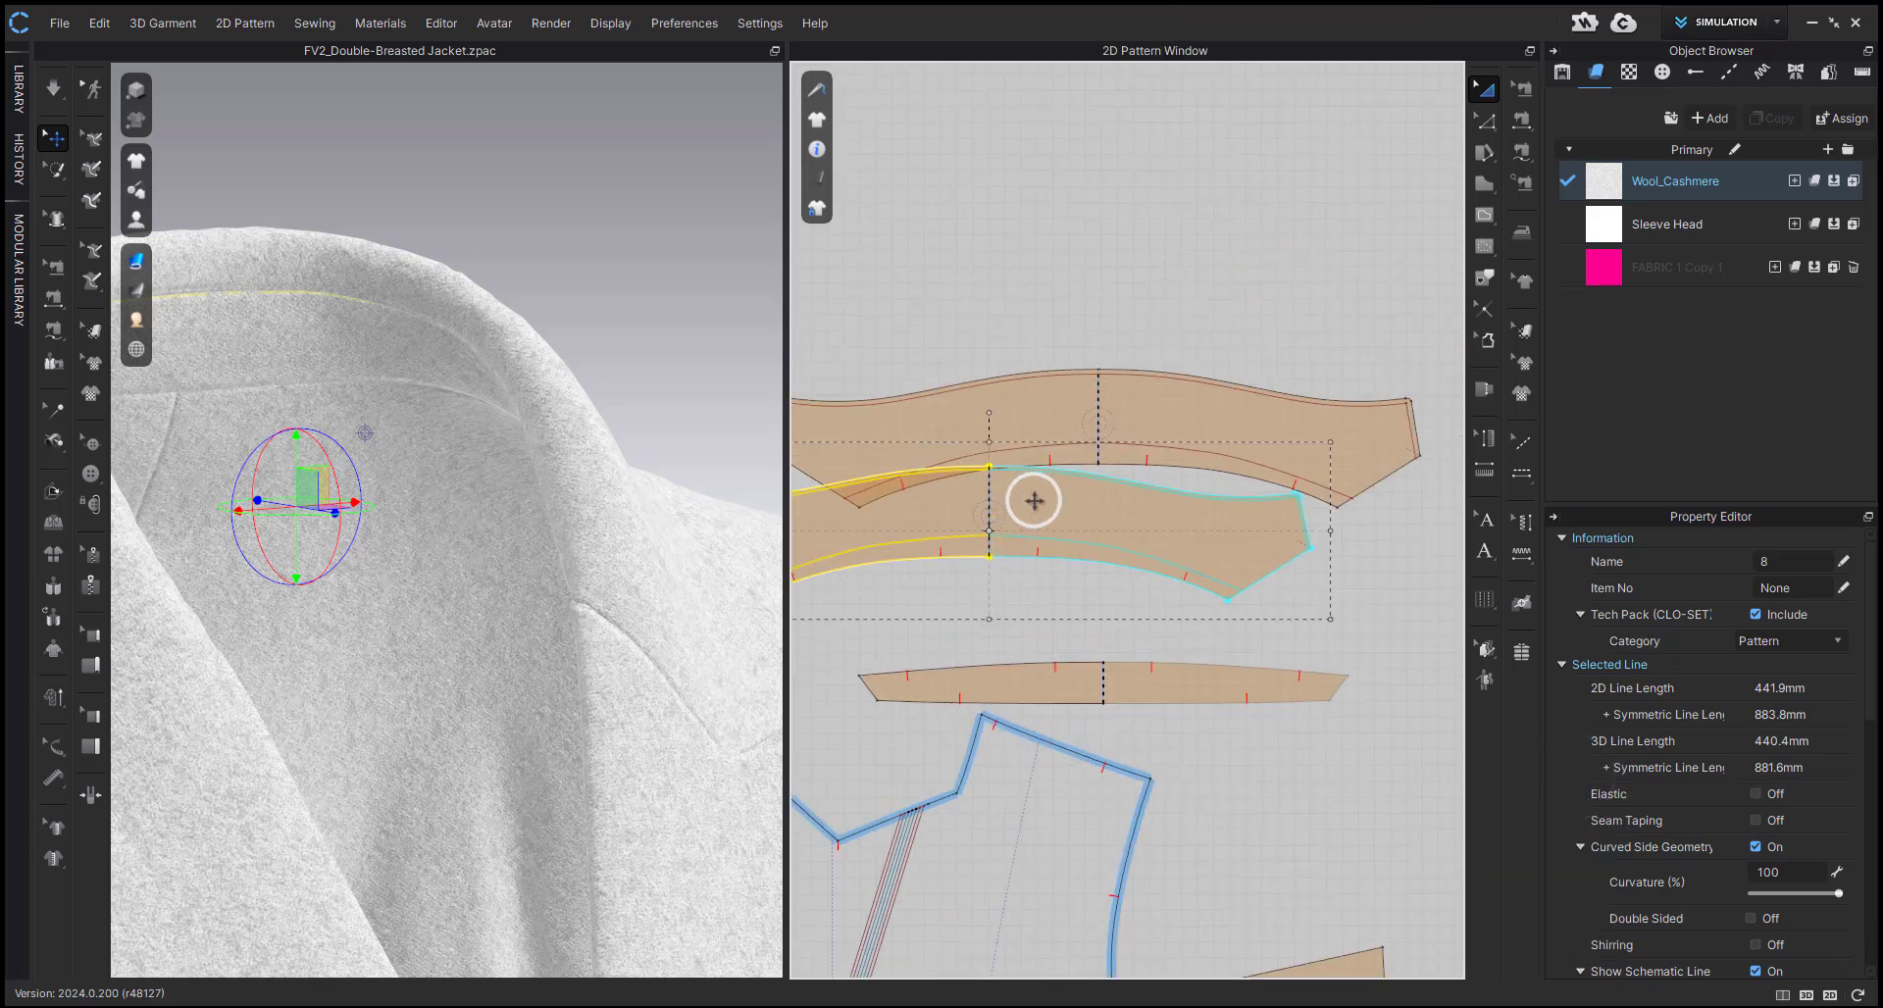
pyautogui.moveTo(1030, 500); pyautogui.dragTo(1143, 537)
pyautogui.moveTo(1049, 562); pyautogui.dragTo(1177, 542, button='middle')
pyautogui.scroll(-3, 1258, 639)
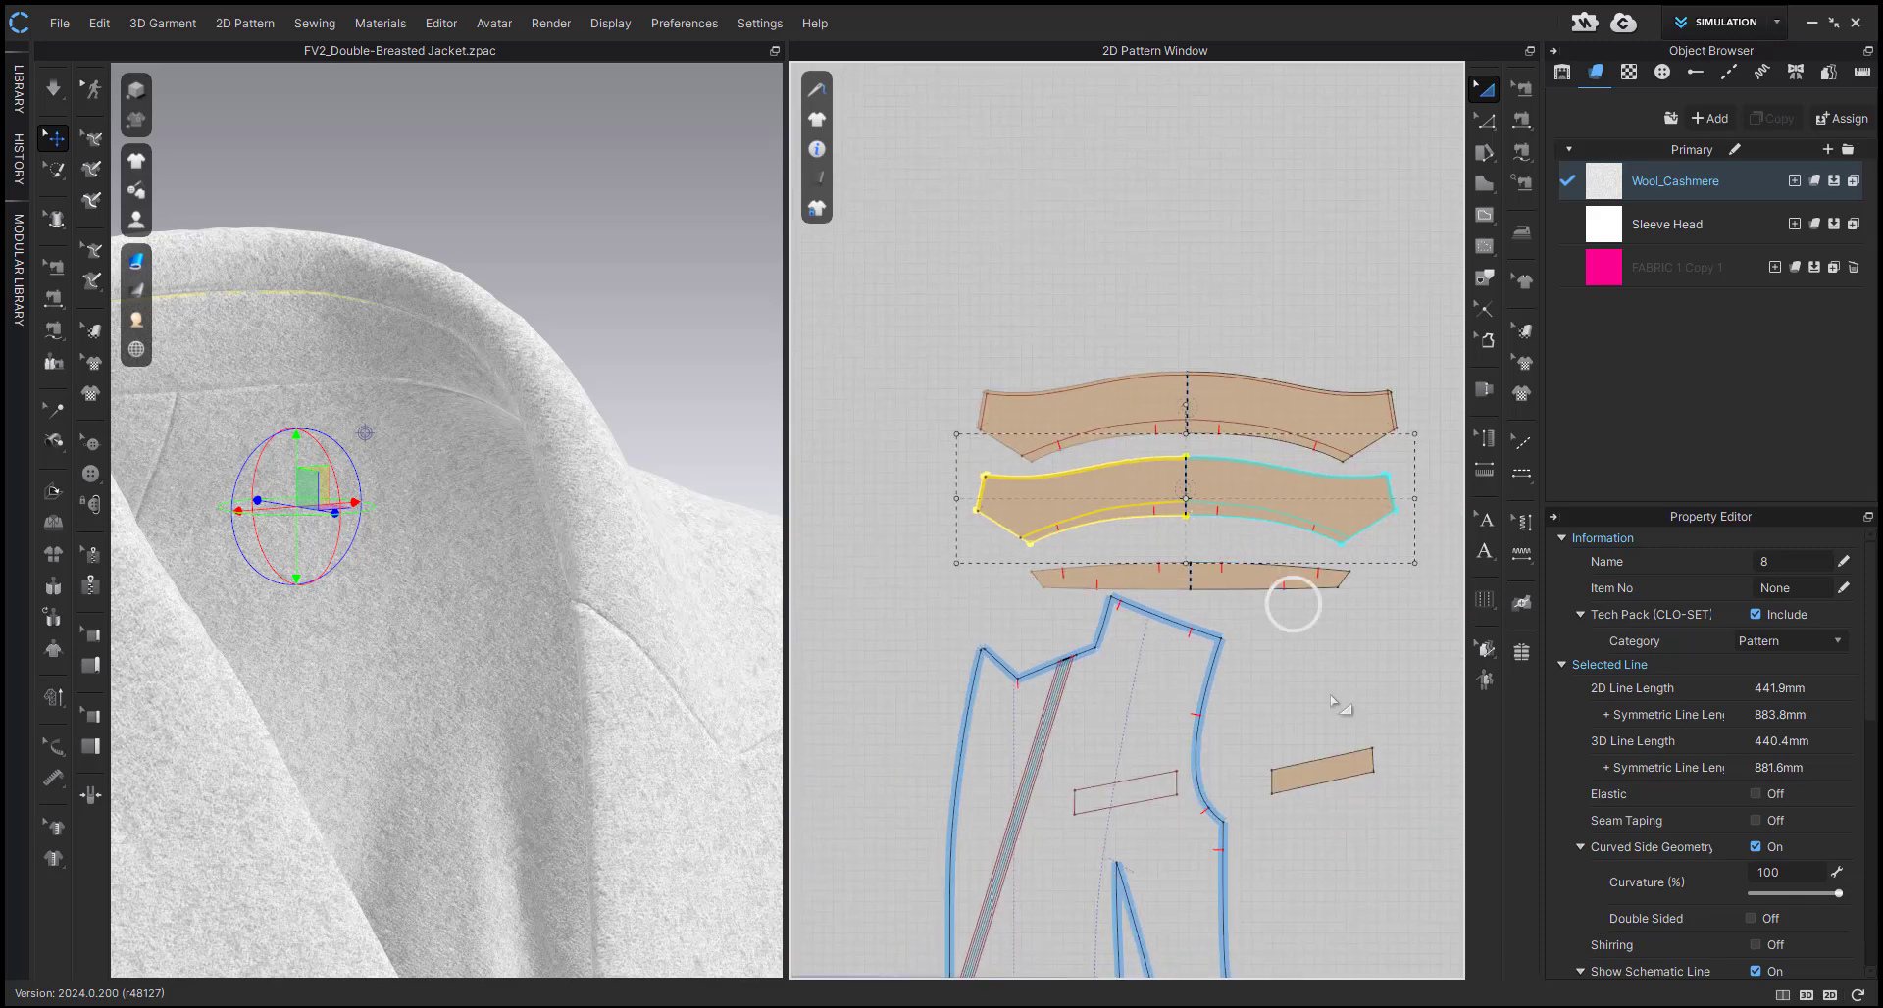
pyautogui.click(1290, 600)
# - Offset the roll lines of both collars as three internal lines on both sides, 2 mm apart, extended to the pattern outline
pyautogui.moveTo(667, 680); pyautogui.dragTo(740, 670, button='right')
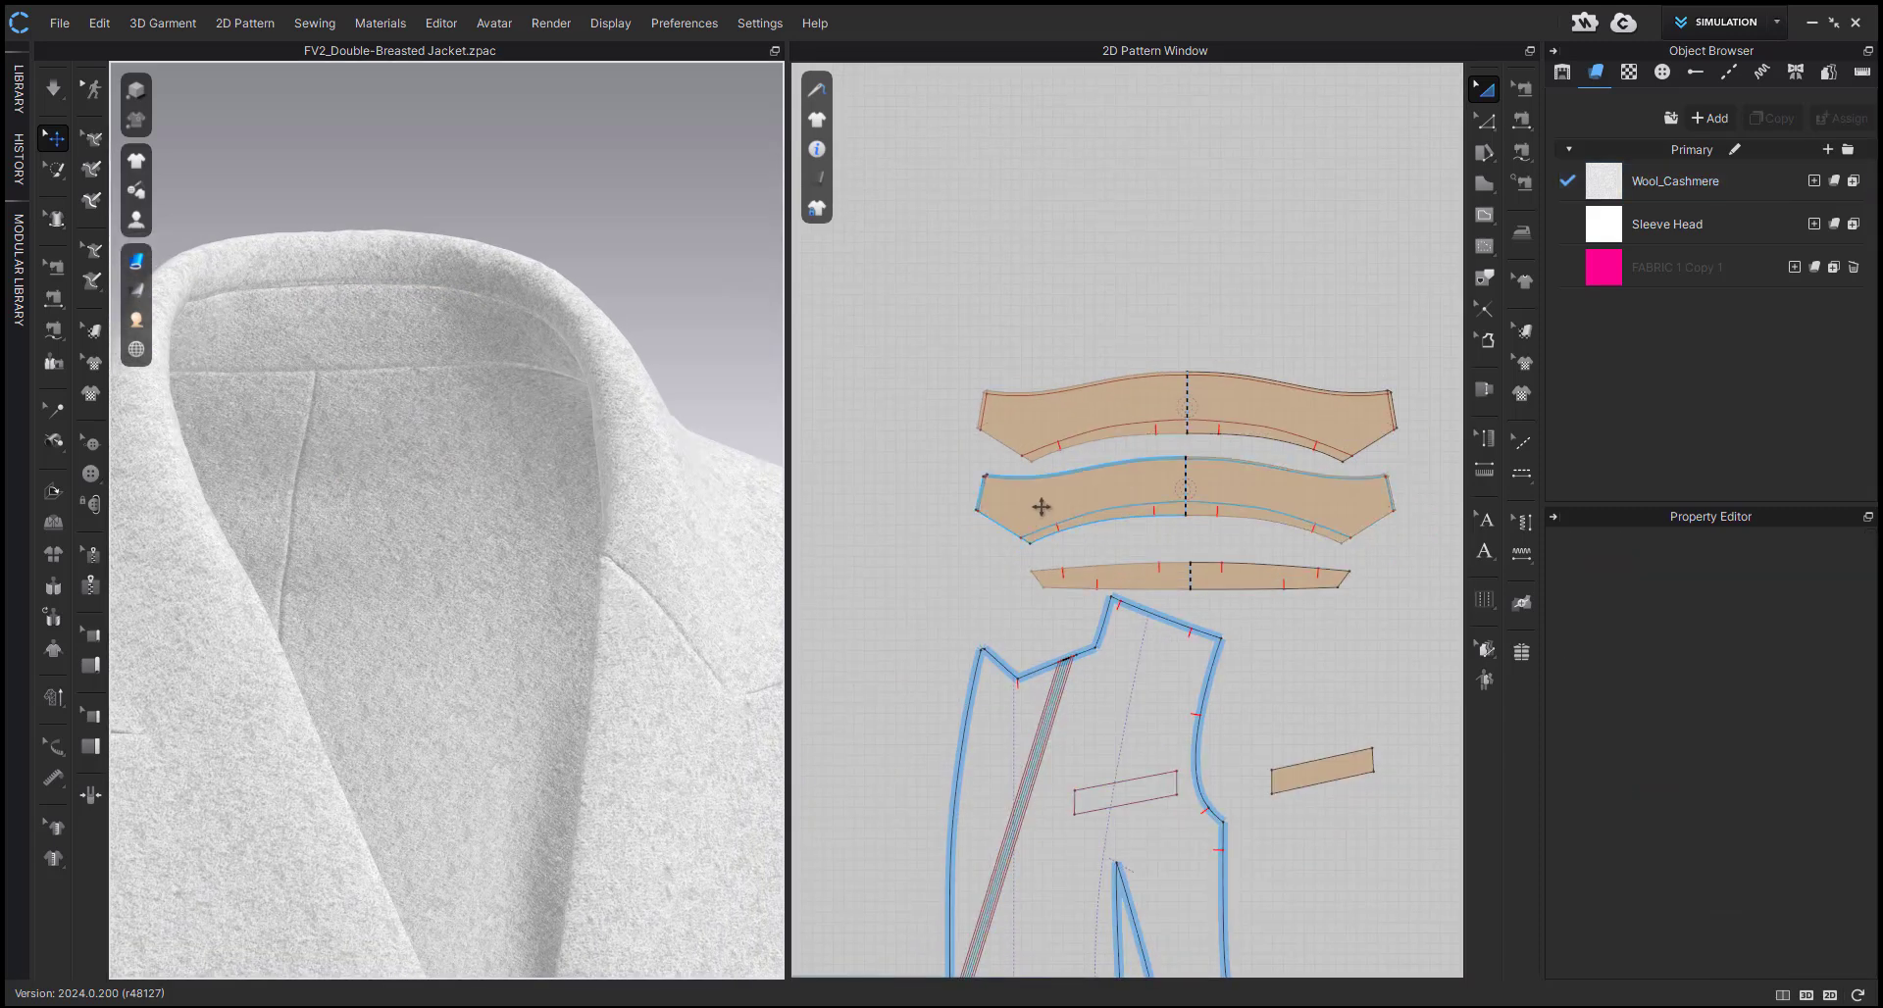
pyautogui.scroll(5, 1033, 504)
pyautogui.press('z')
pyautogui.click(1101, 541)
pyautogui.keyDown('shift'); pyautogui.click(1077, 386); pyautogui.keyUp('shift')
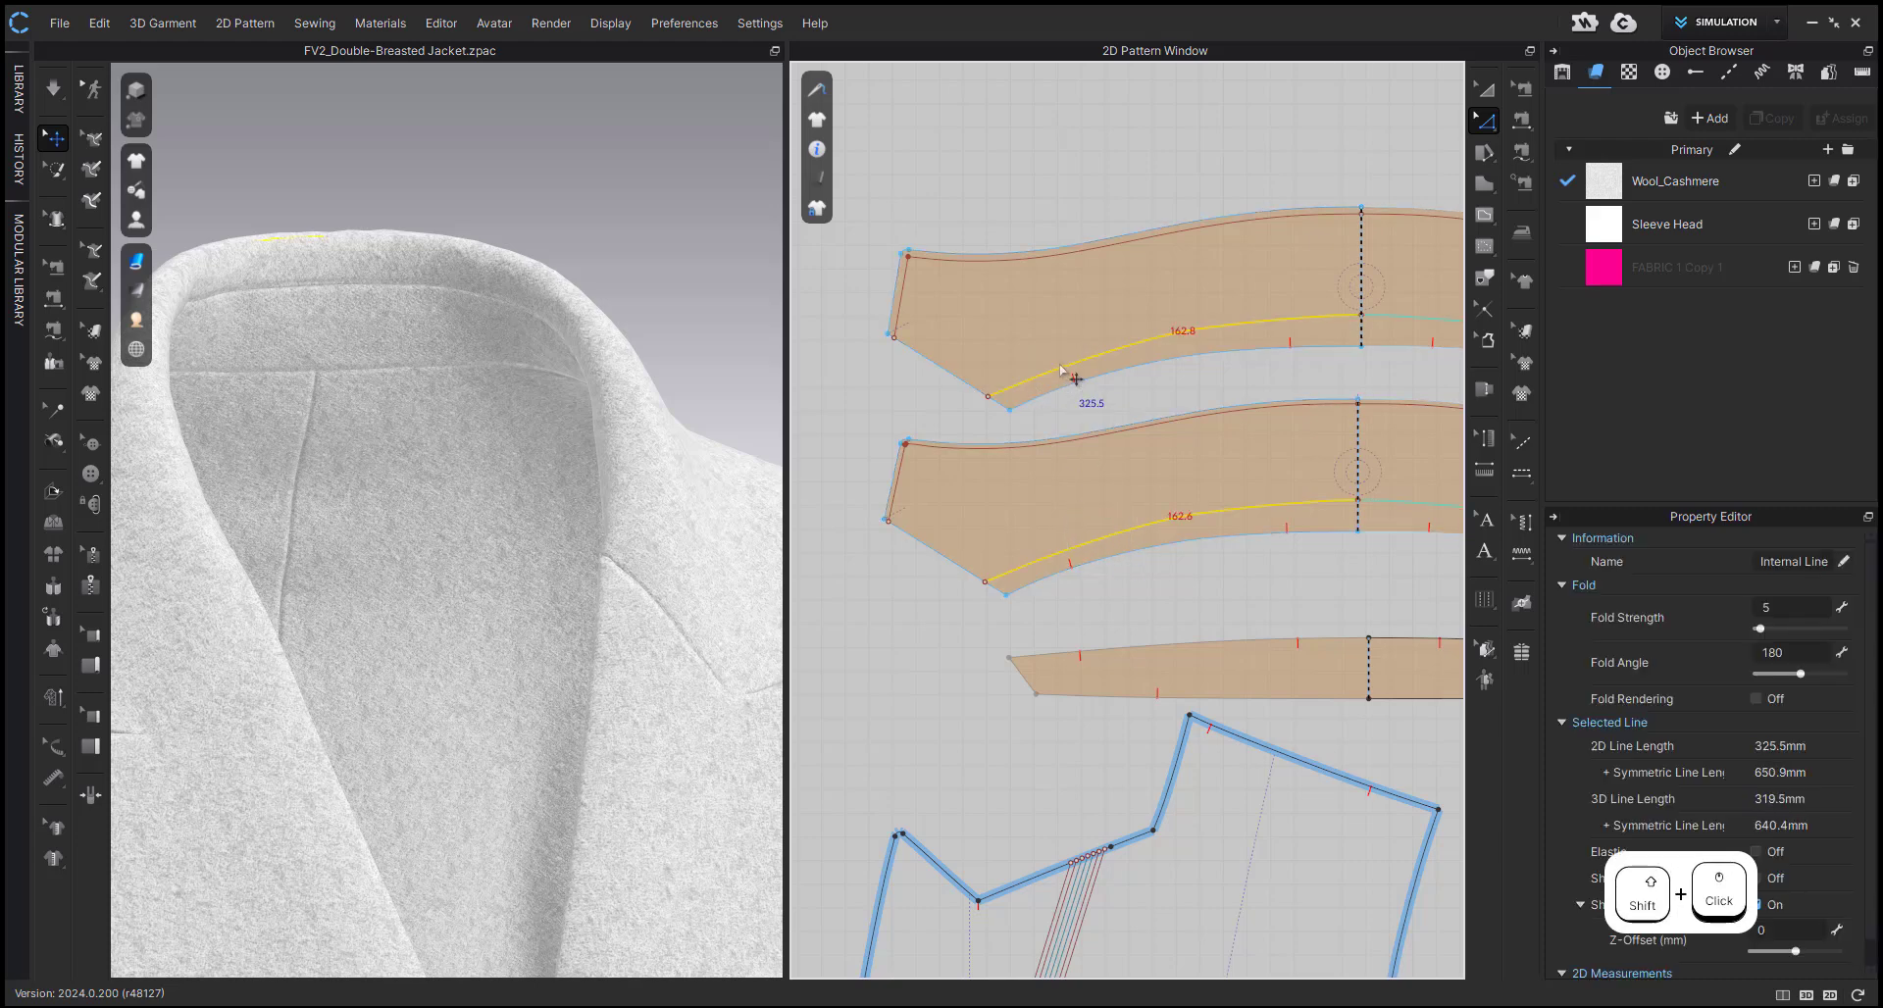
pyautogui.rightClick(1078, 393)
pyautogui.click(1137, 601)
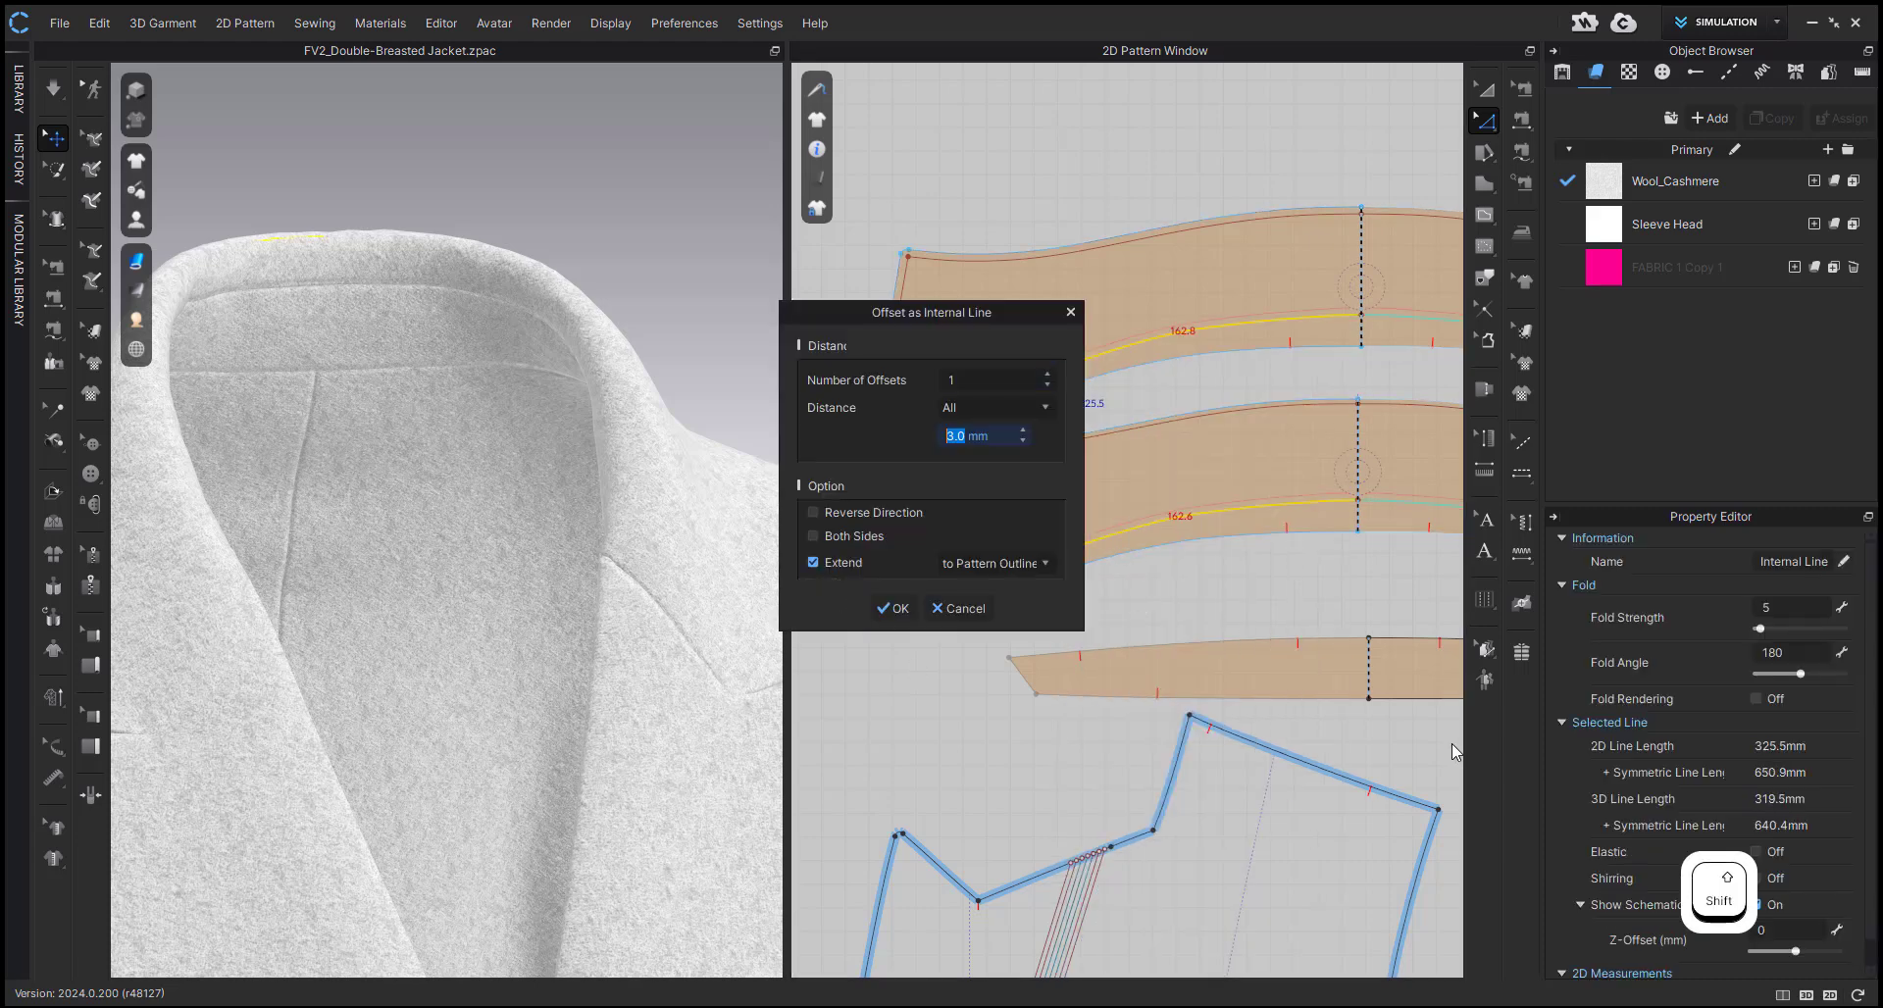
pyautogui.write('2')
pyautogui.click(1048, 375)
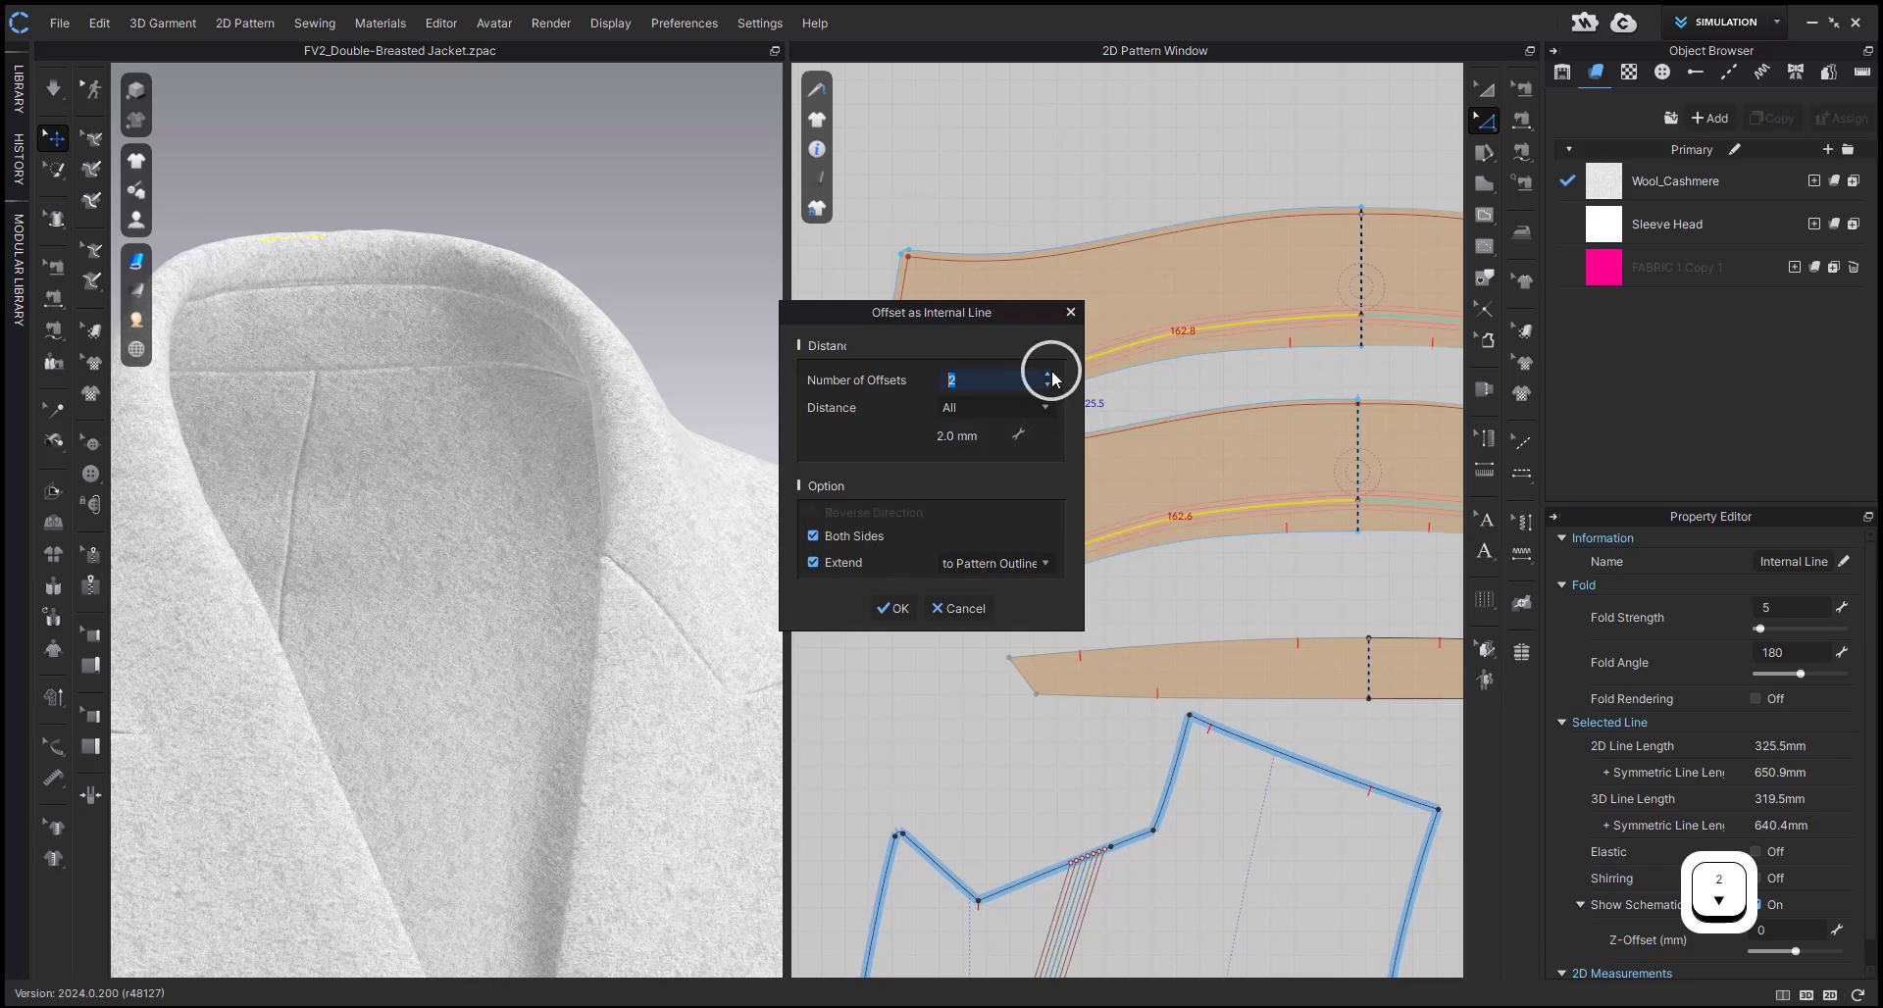
pyautogui.click(895, 608)
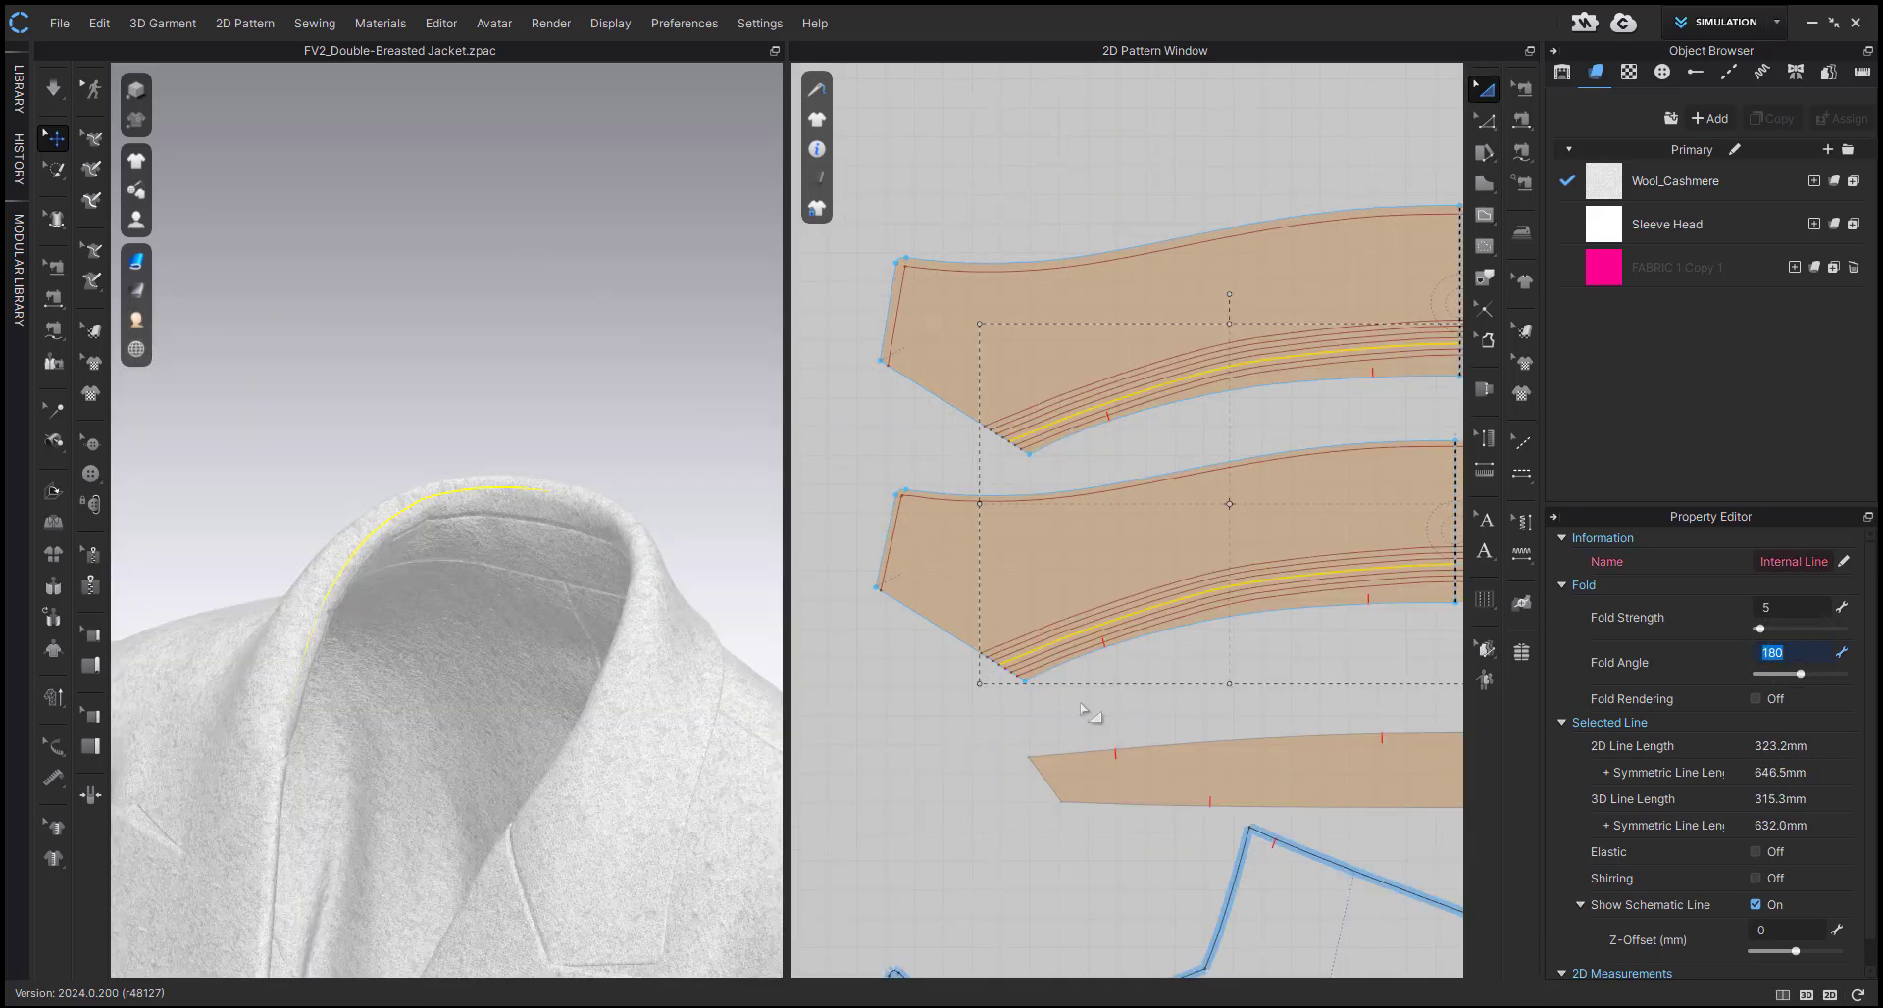
# - Switch the garment rendering to Textured Surface and briefly hide the top collar to check the collar layers in 3D
pyautogui.click(127, 265)
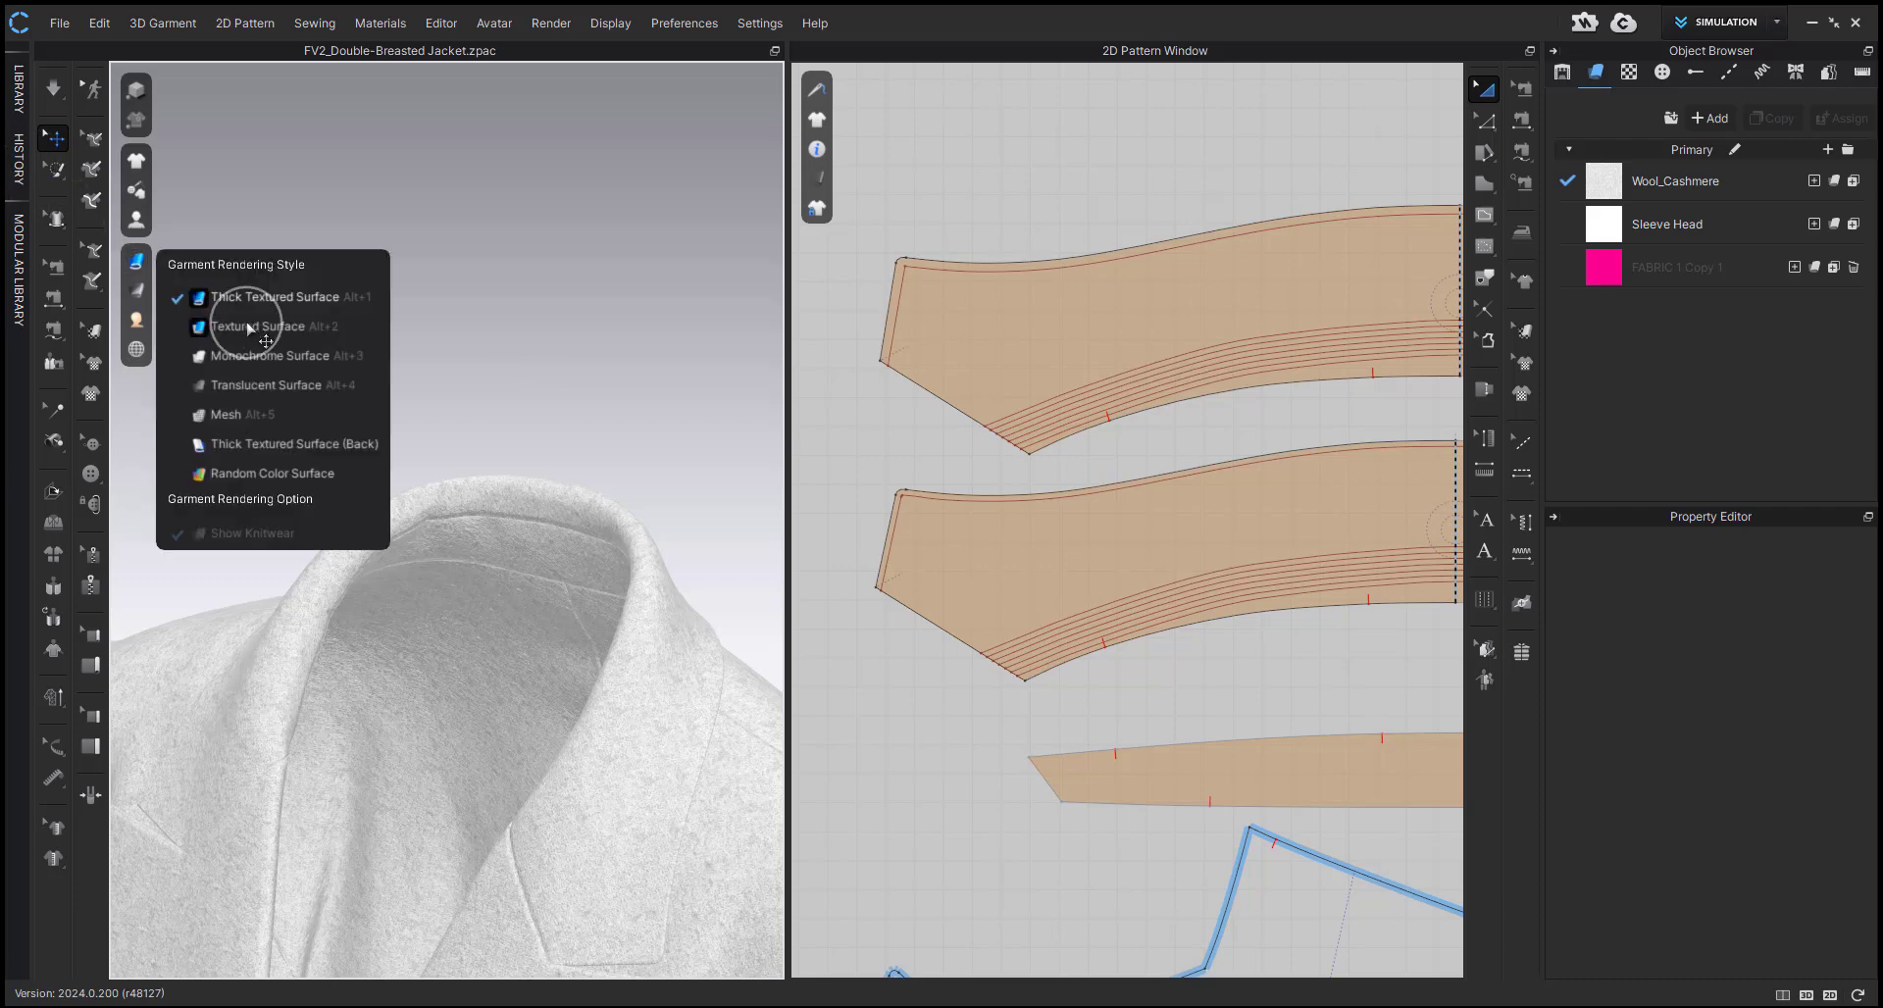
pyautogui.click(248, 326)
pyautogui.click(609, 518)
pyautogui.hotkey('shift', 'q')
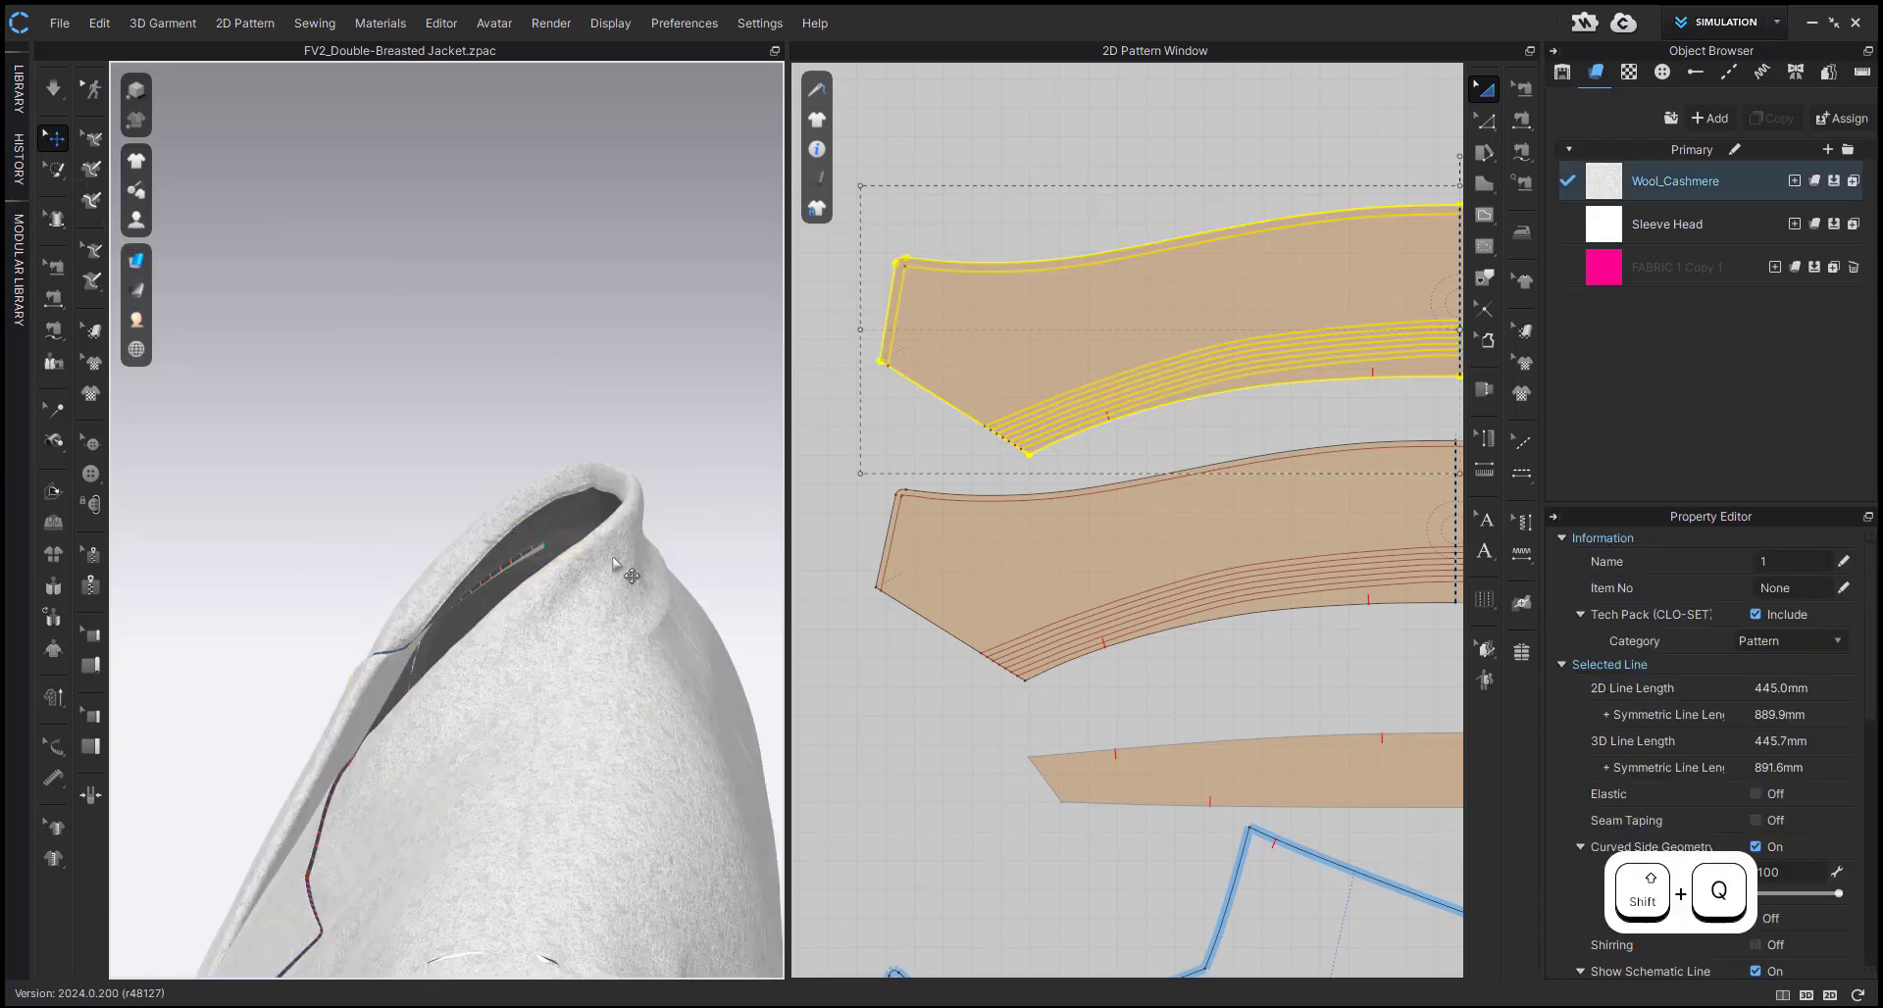
pyautogui.click(613, 551)
pyautogui.hotkey('shift', 'w')
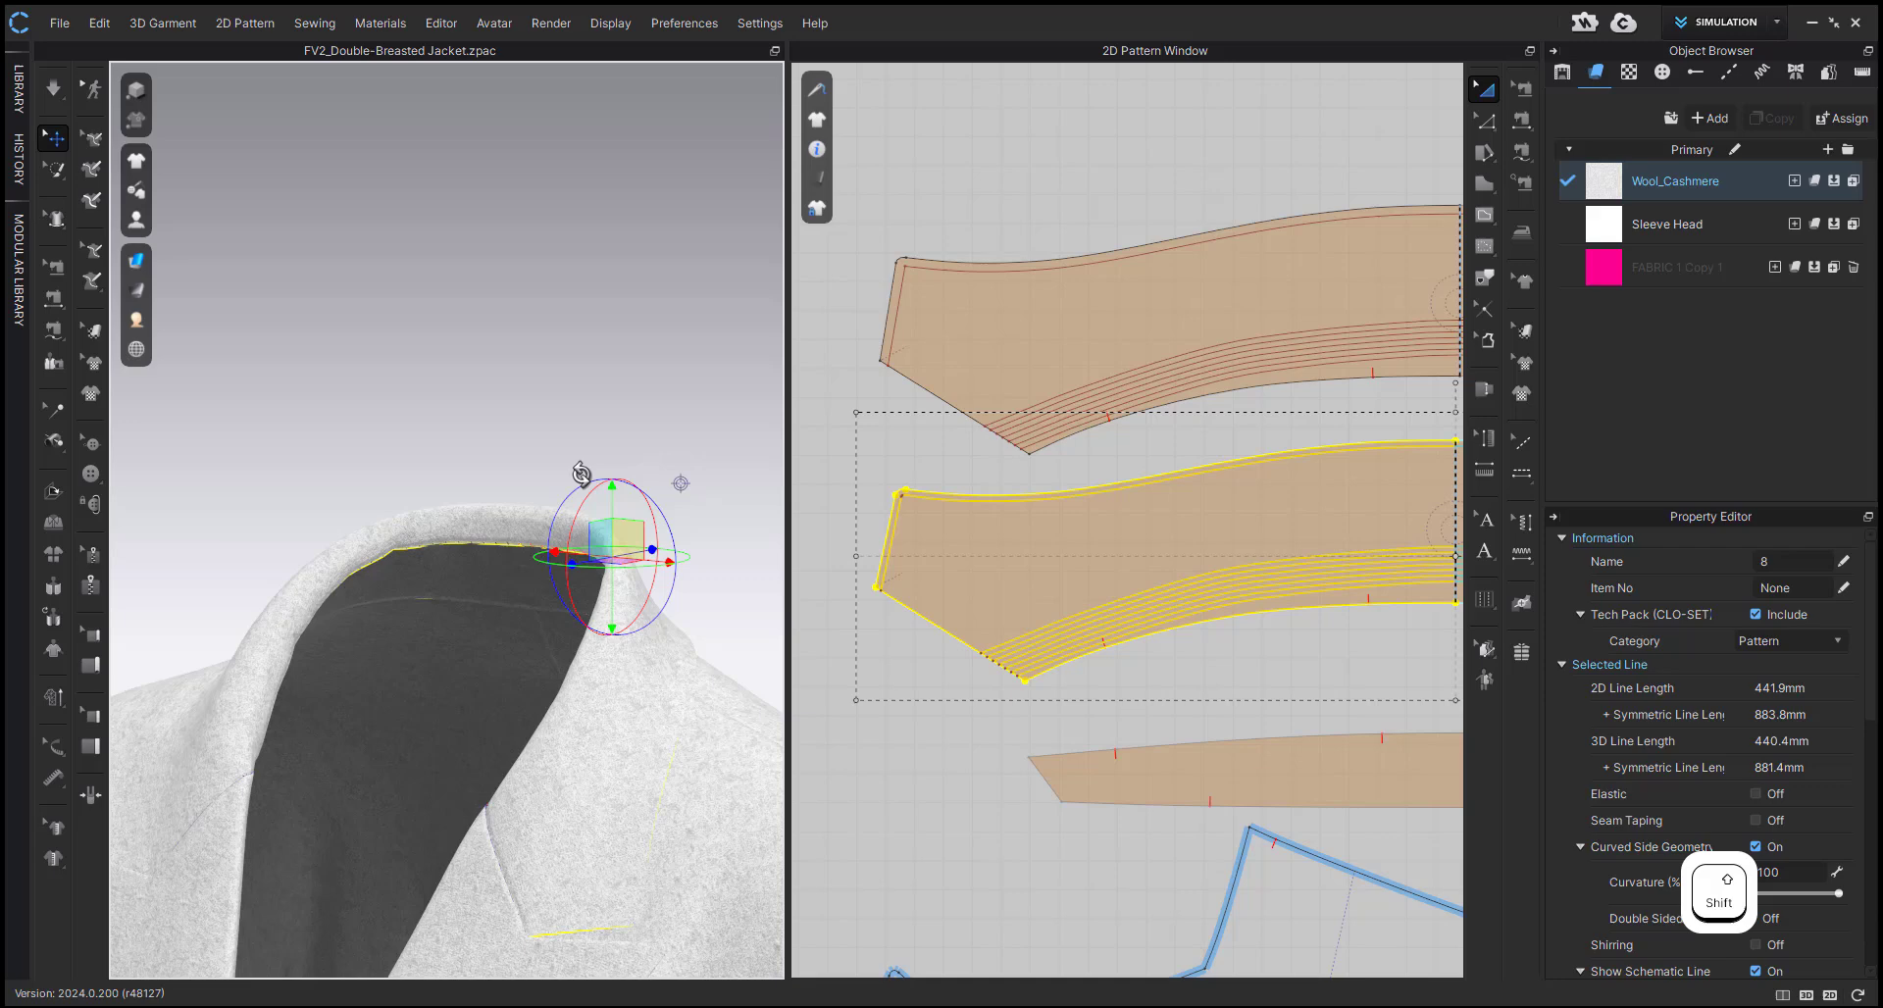
pyautogui.click(841, 431)
pyautogui.click(511, 544)
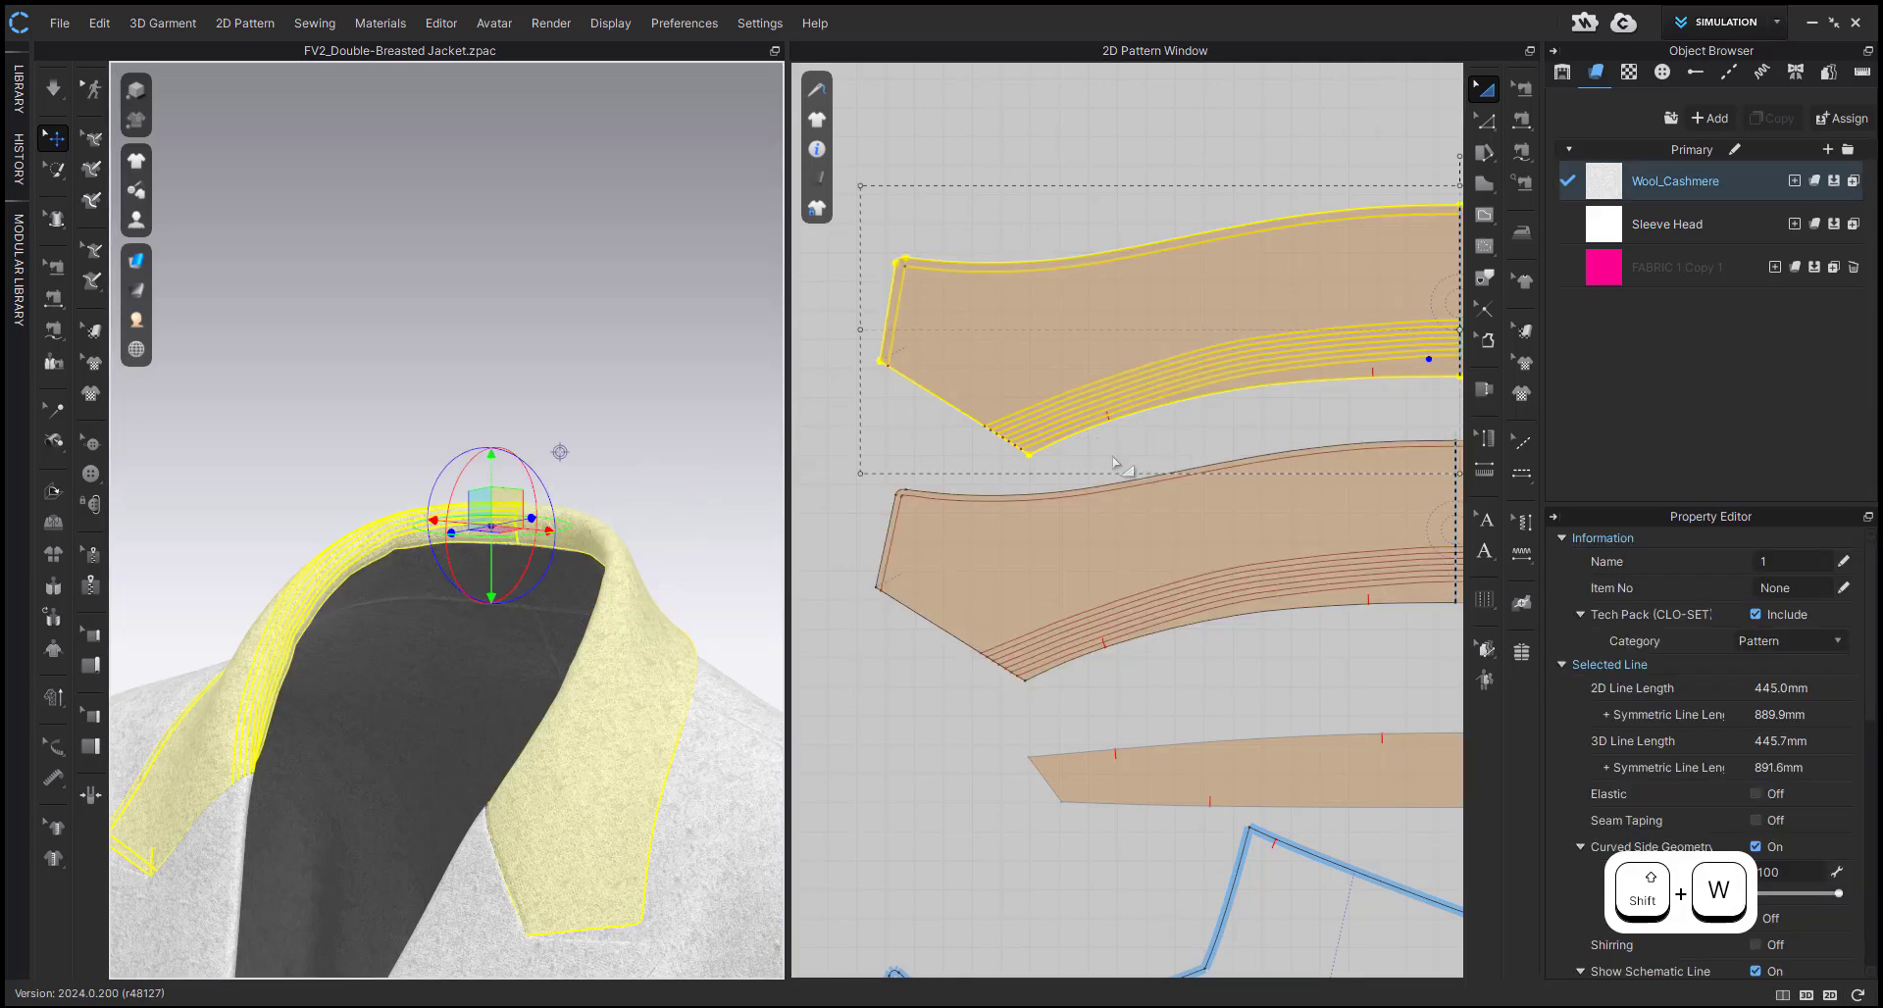
pyautogui.click(1180, 434)
# - Set the fold angle of the middle roll line on both the top collar and the under collar to 130
pyautogui.press('z')
pyautogui.scroll(5, 1034, 422)
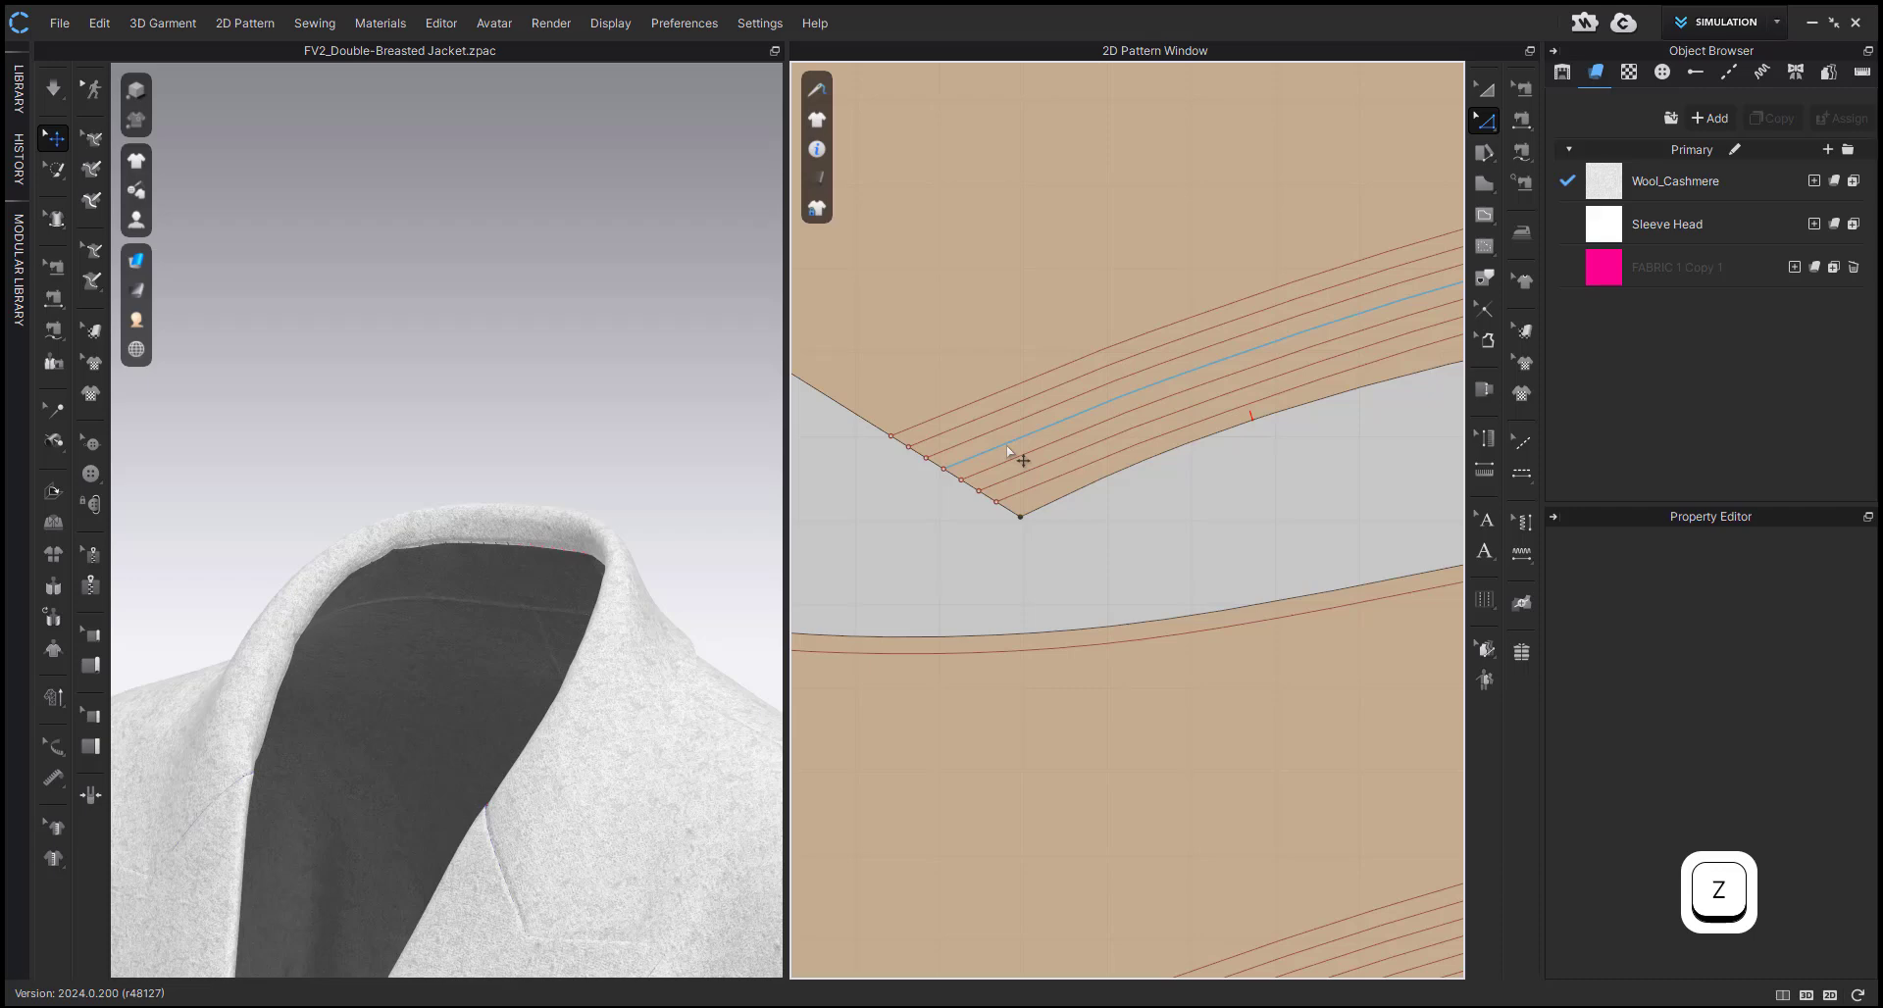
pyautogui.click(1007, 451)
pyautogui.scroll(-1, 1047, 649)
pyautogui.moveTo(1087, 738); pyautogui.dragTo(967, 702, button='right')
pyautogui.keyDown('shift'); pyautogui.click(962, 692); pyautogui.keyUp('shift')
pyautogui.doubleClick(1797, 647)
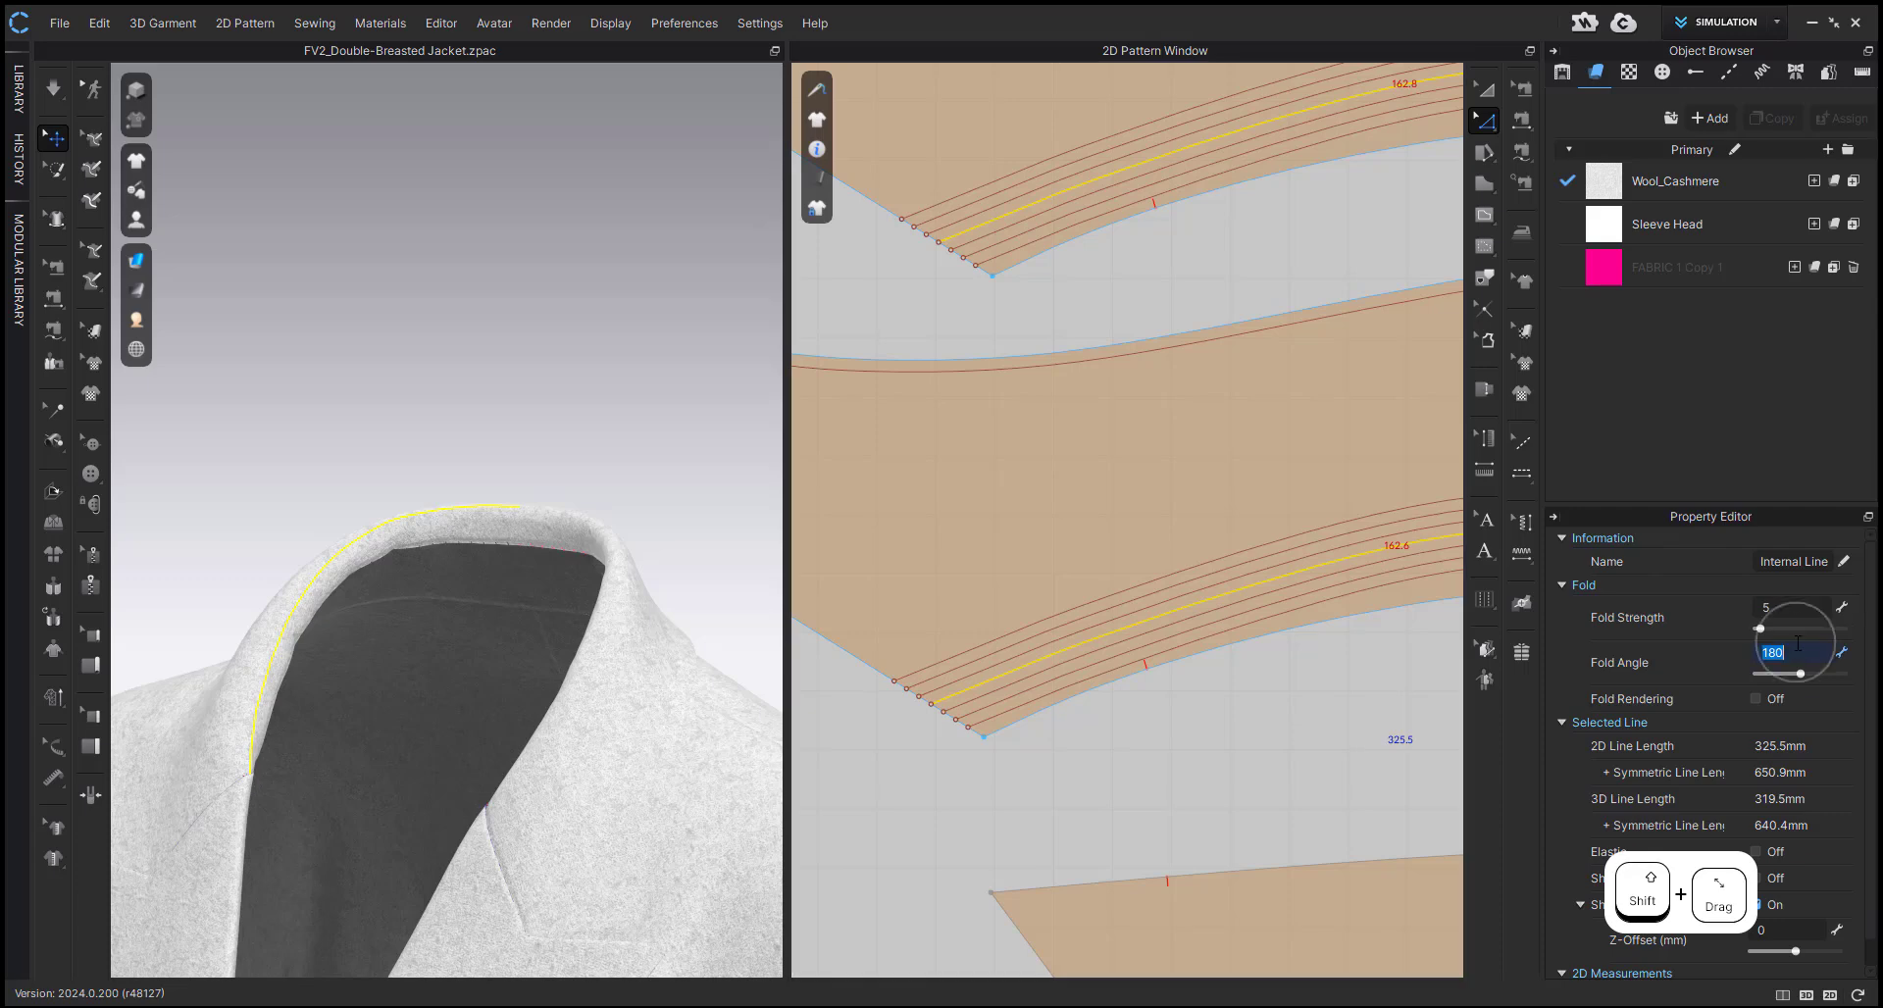
pyautogui.write('130')
pyautogui.press('Return')
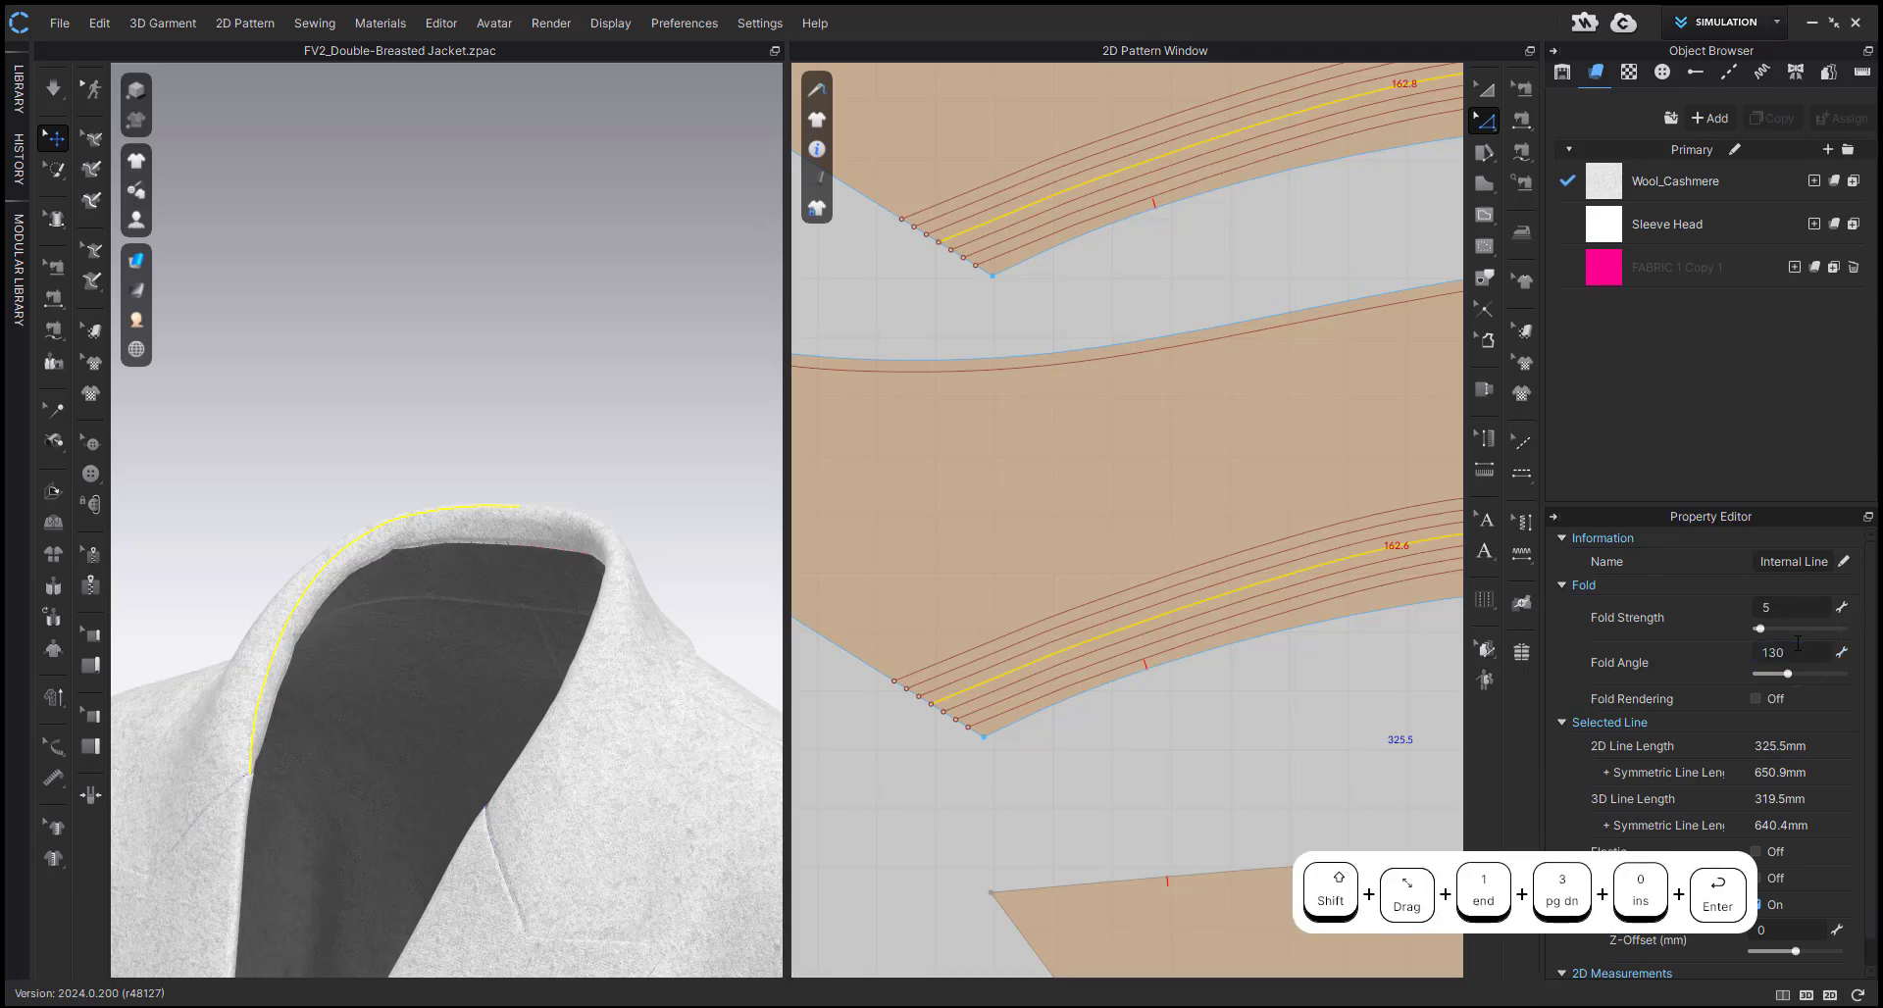
# - Set the fold angle of the lines directly above and below the middle roll line on both collars to 90
pyautogui.click(994, 693)
pyautogui.keyDown('shift'); pyautogui.click(1025, 651); pyautogui.keyUp('shift')
pyautogui.scroll(3, 962, 209)
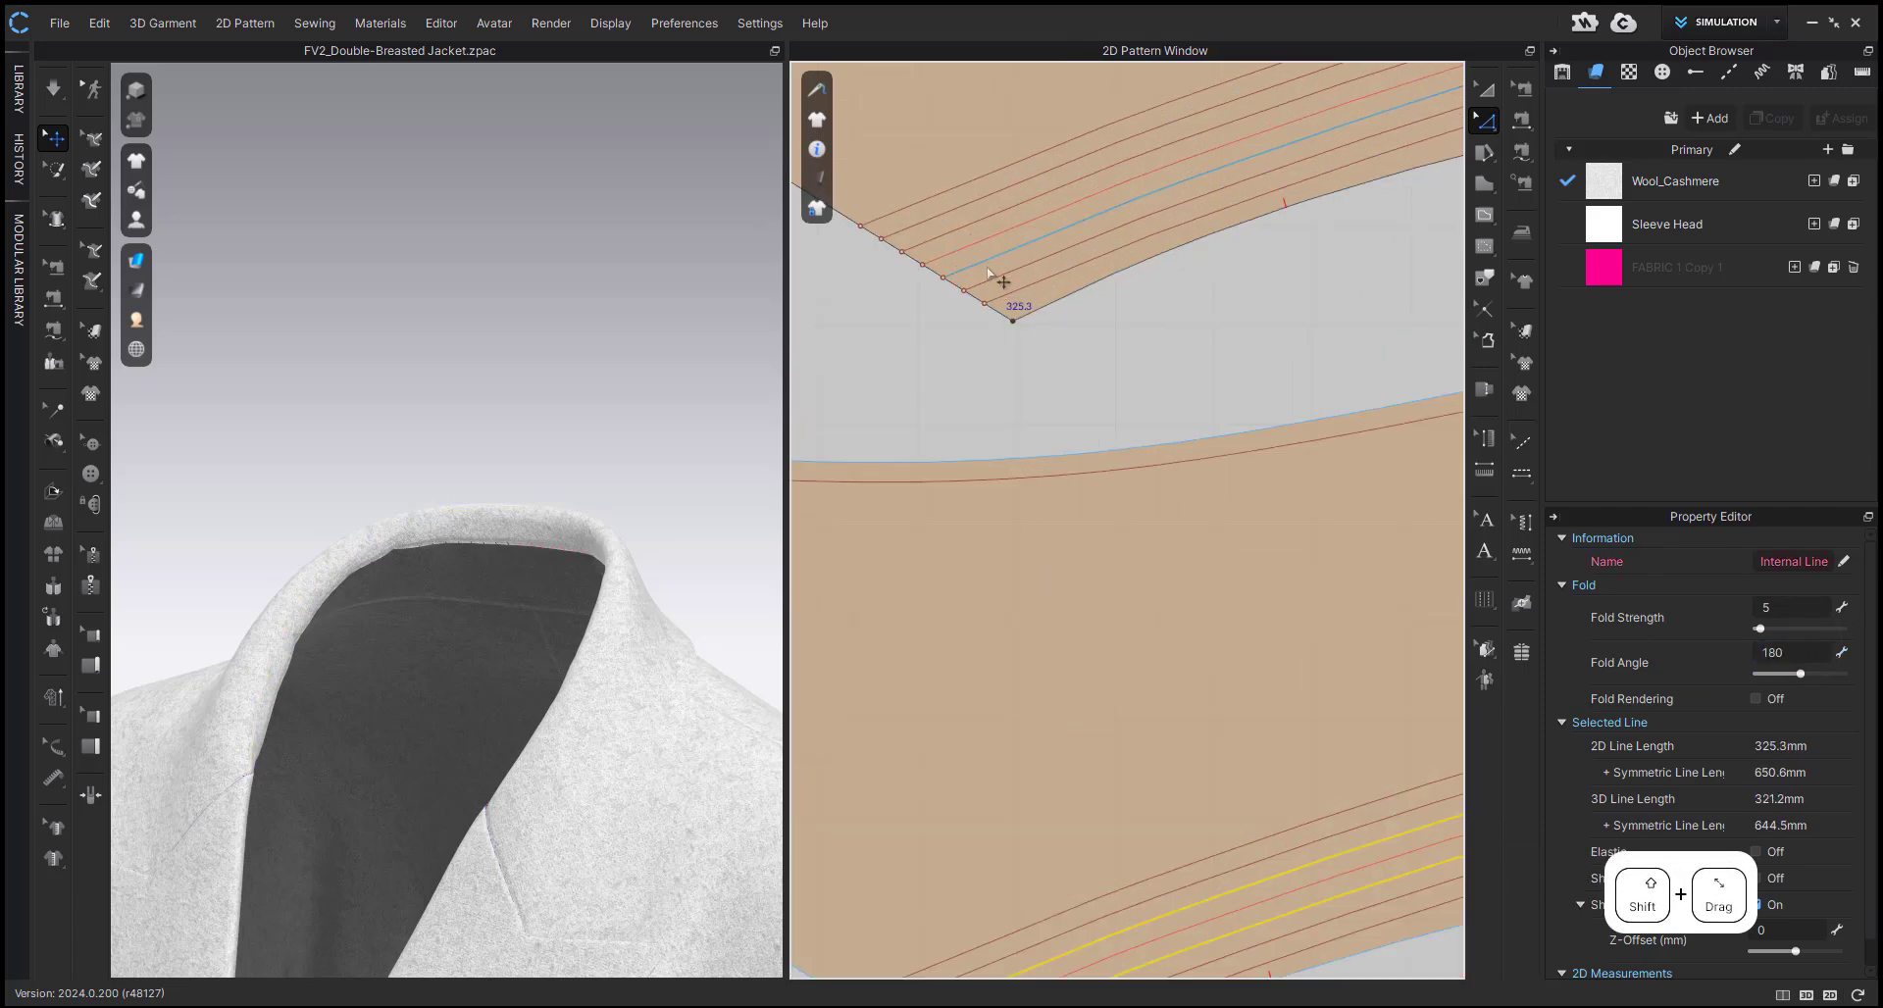
pyautogui.keyDown('shift'); pyautogui.click(961, 239); pyautogui.keyUp('shift')
pyautogui.doubleClick(1788, 651)
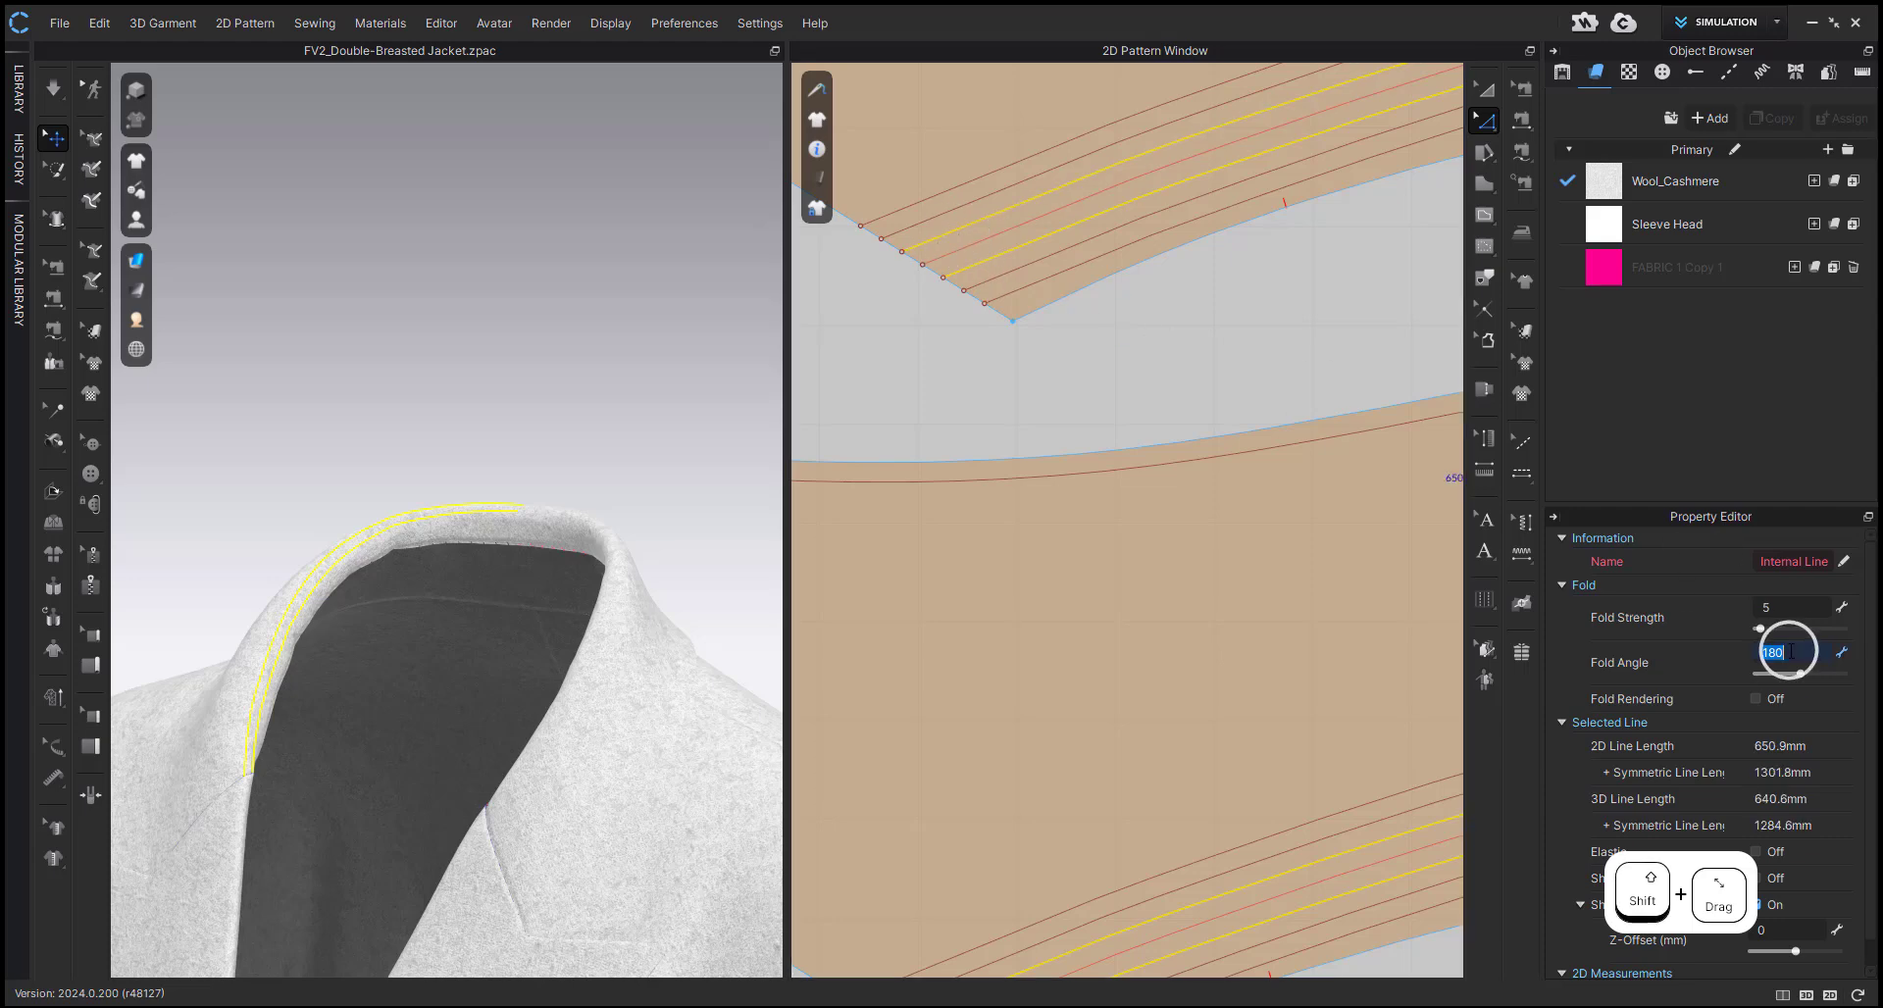
pyautogui.write('90')
pyautogui.press('Return')
# - Sew the two lines bordering the middle roll line on the top collar to the matching lines on the under collar
pyautogui.scroll(-3, 1122, 428)
pyautogui.scroll(2, 802, 500)
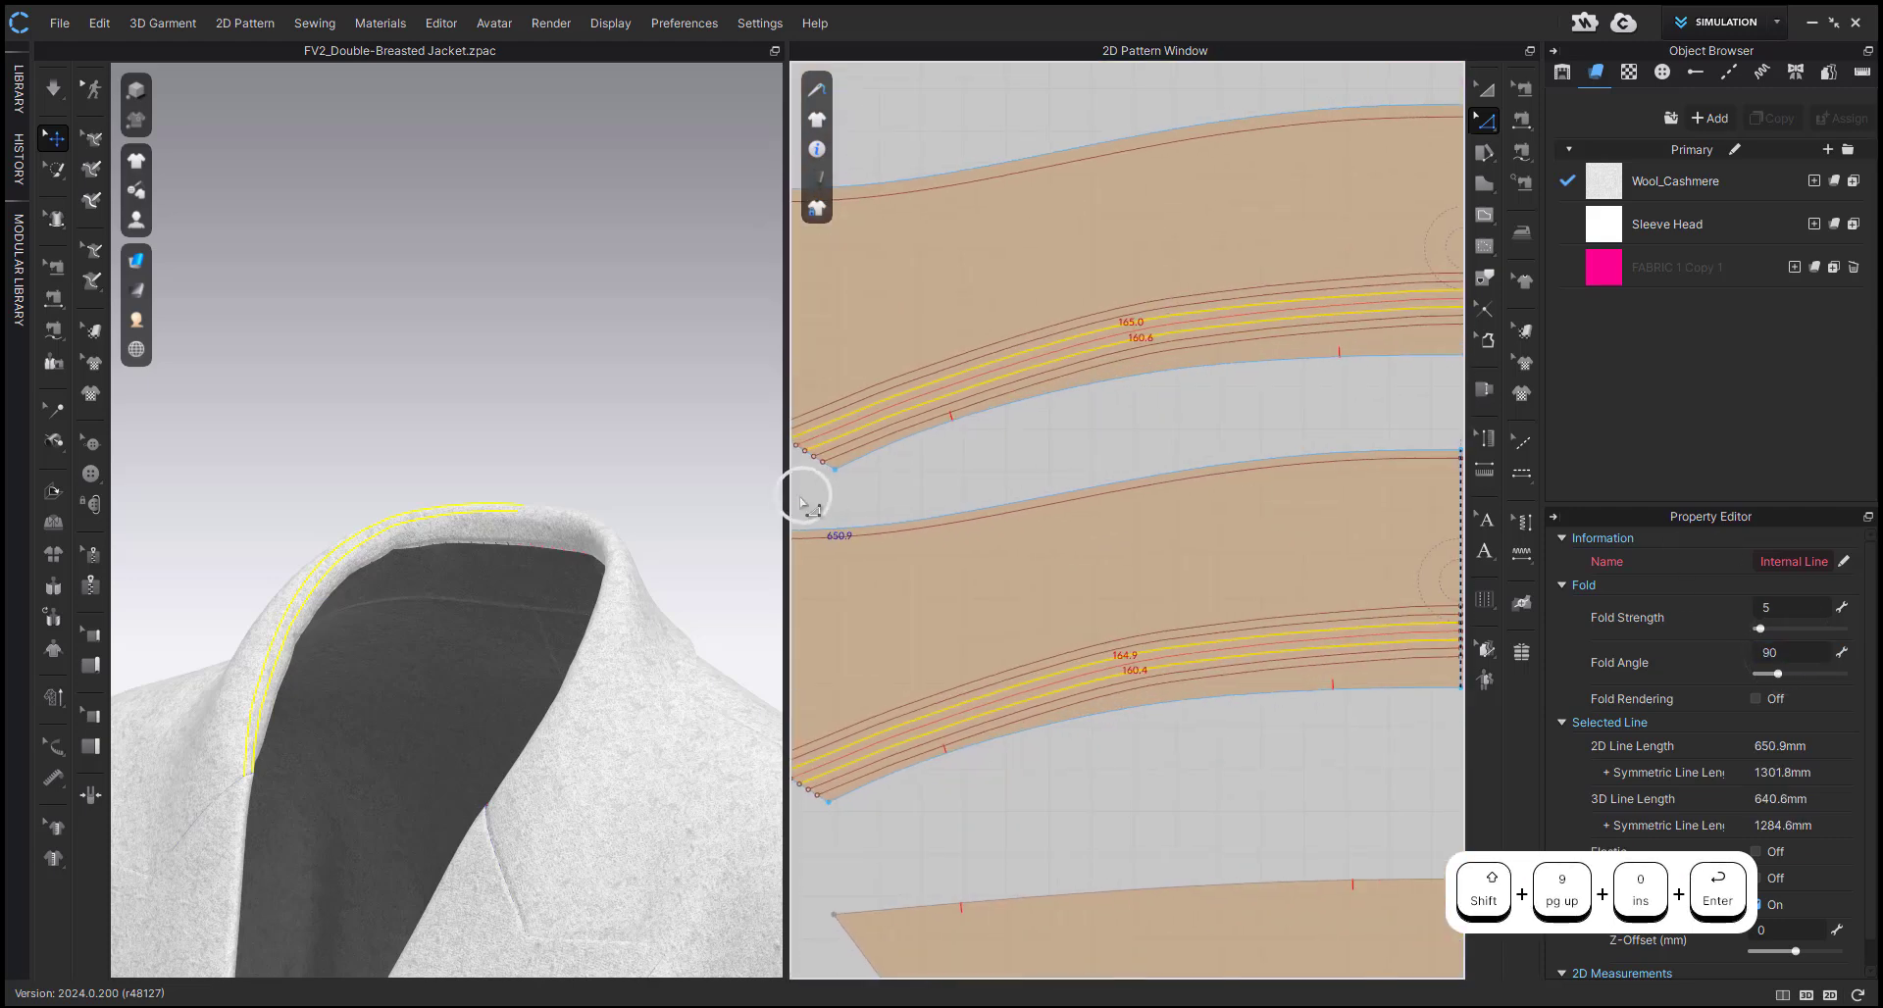
pyautogui.press('n')
pyautogui.moveTo(1157, 465); pyautogui.dragTo(816, 507, button='middle')
pyautogui.click(1059, 337)
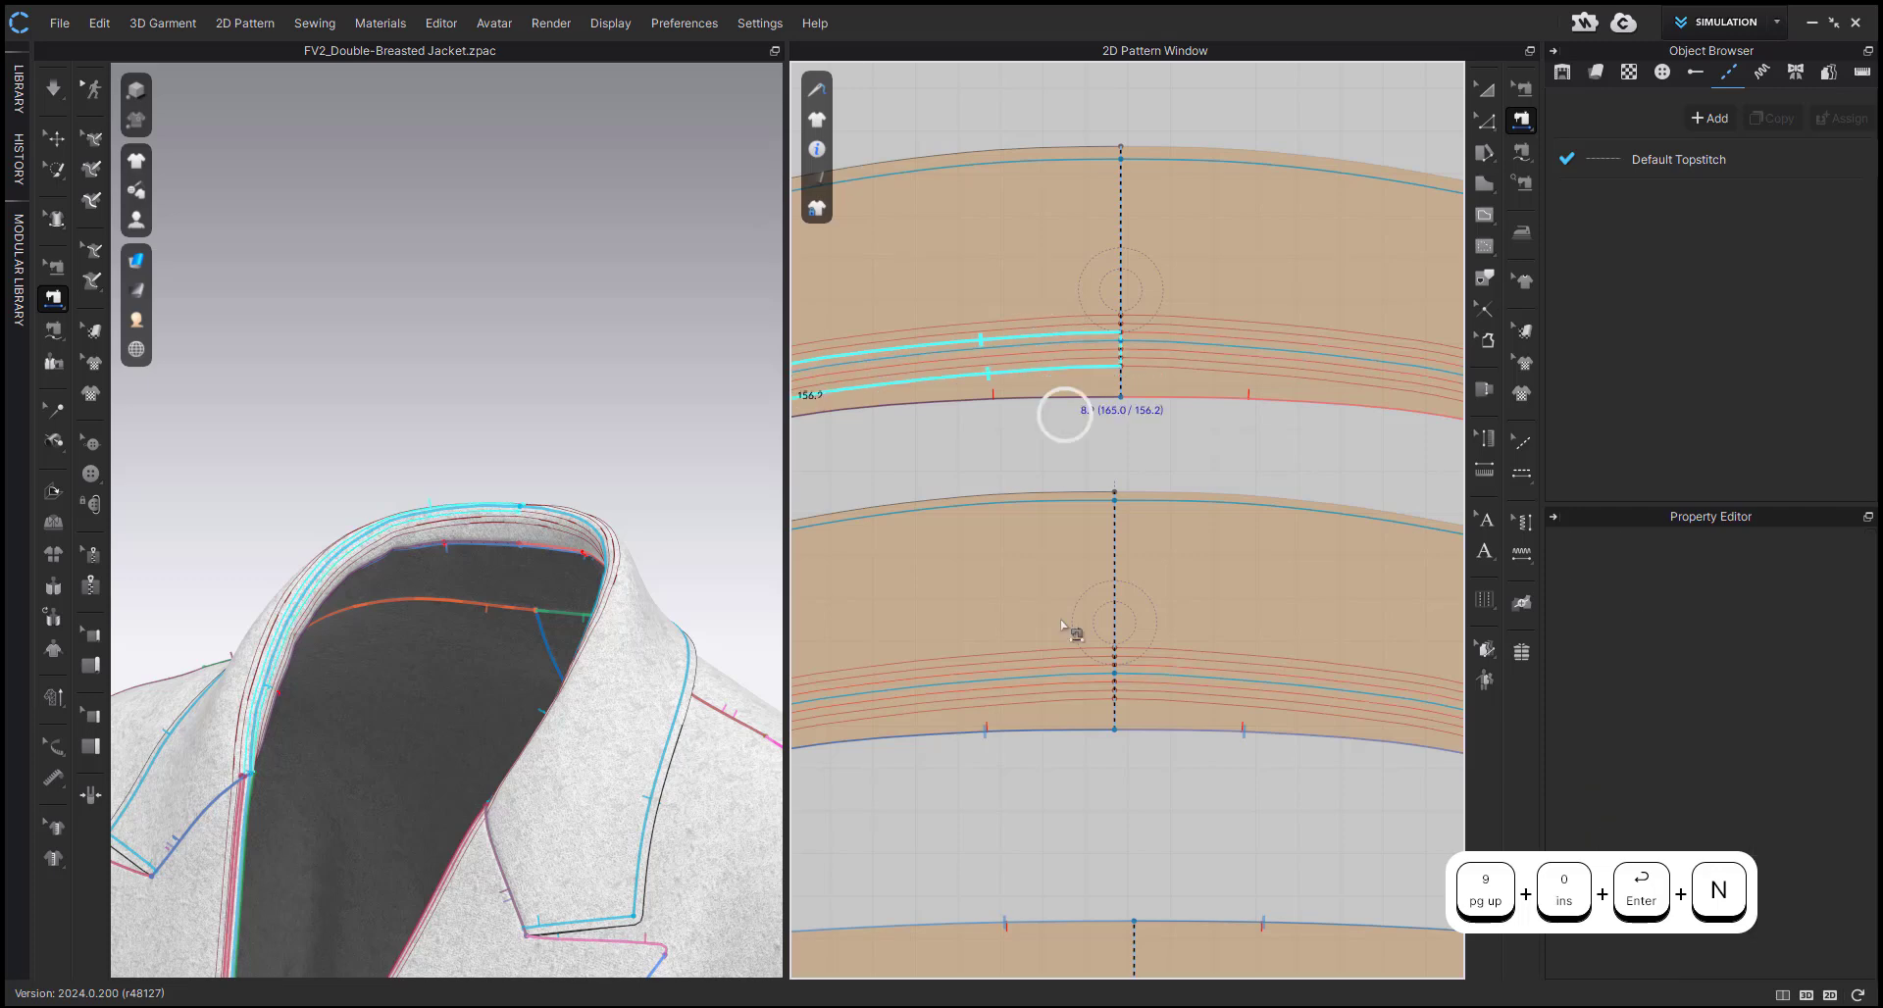
pyautogui.click(1039, 681)
pyautogui.click(1042, 454)
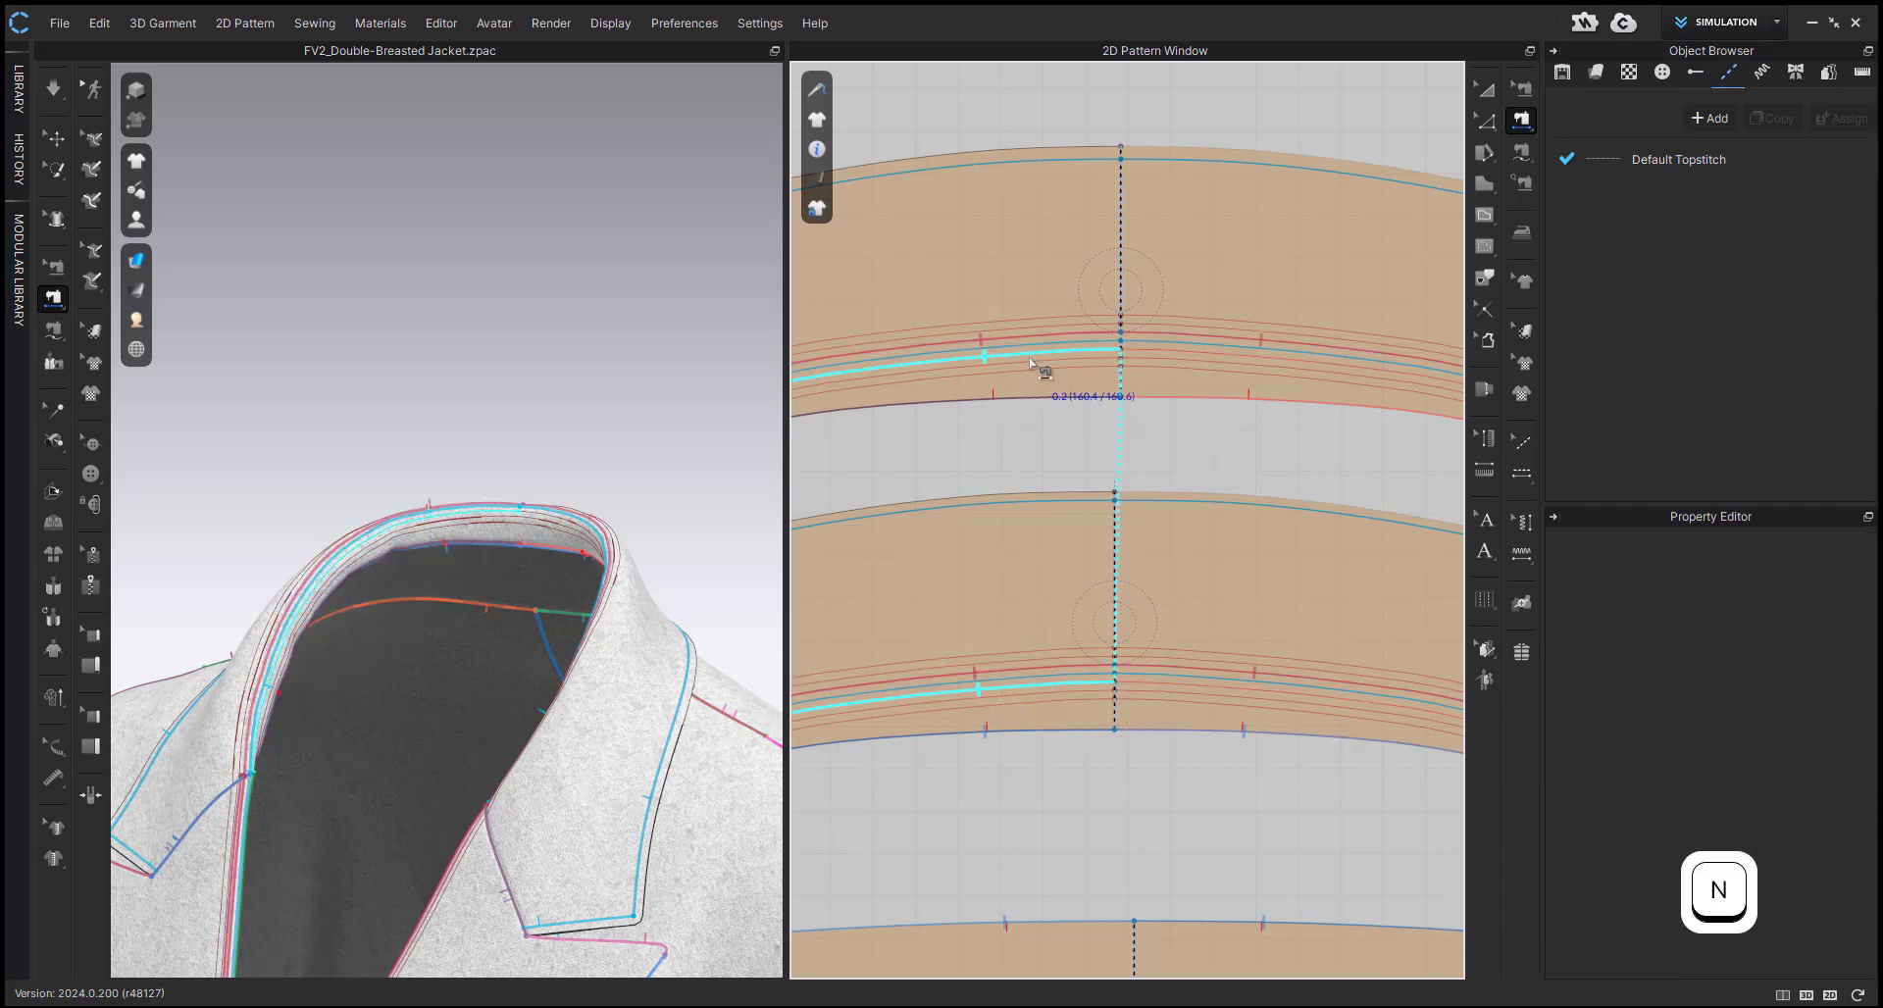
pyautogui.click(964, 343)
# - Remove the 3D seamline normal map from the new seams beside the roll line on both halves of the collars
pyautogui.press('b')
pyautogui.click(982, 339)
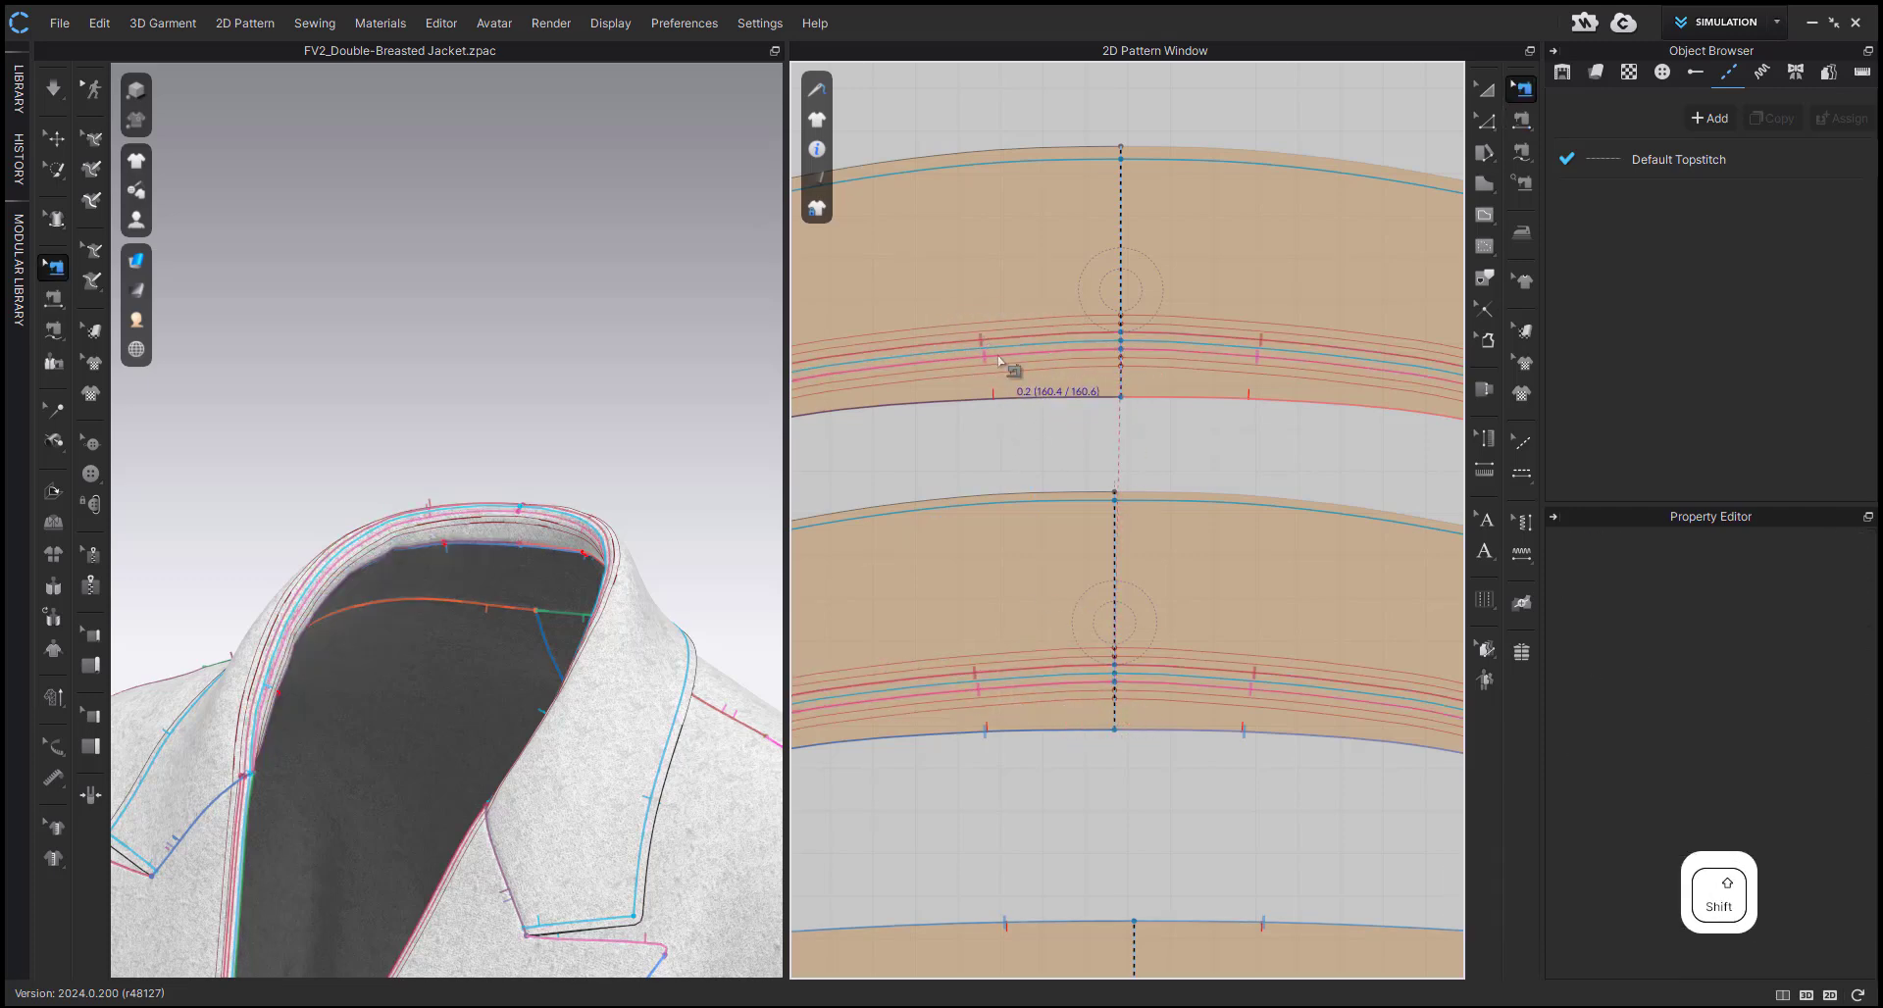
pyautogui.keyDown('shift'); pyautogui.click(1110, 410); pyautogui.keyUp('shift')
pyautogui.click(1857, 844)
pyautogui.click(1234, 773)
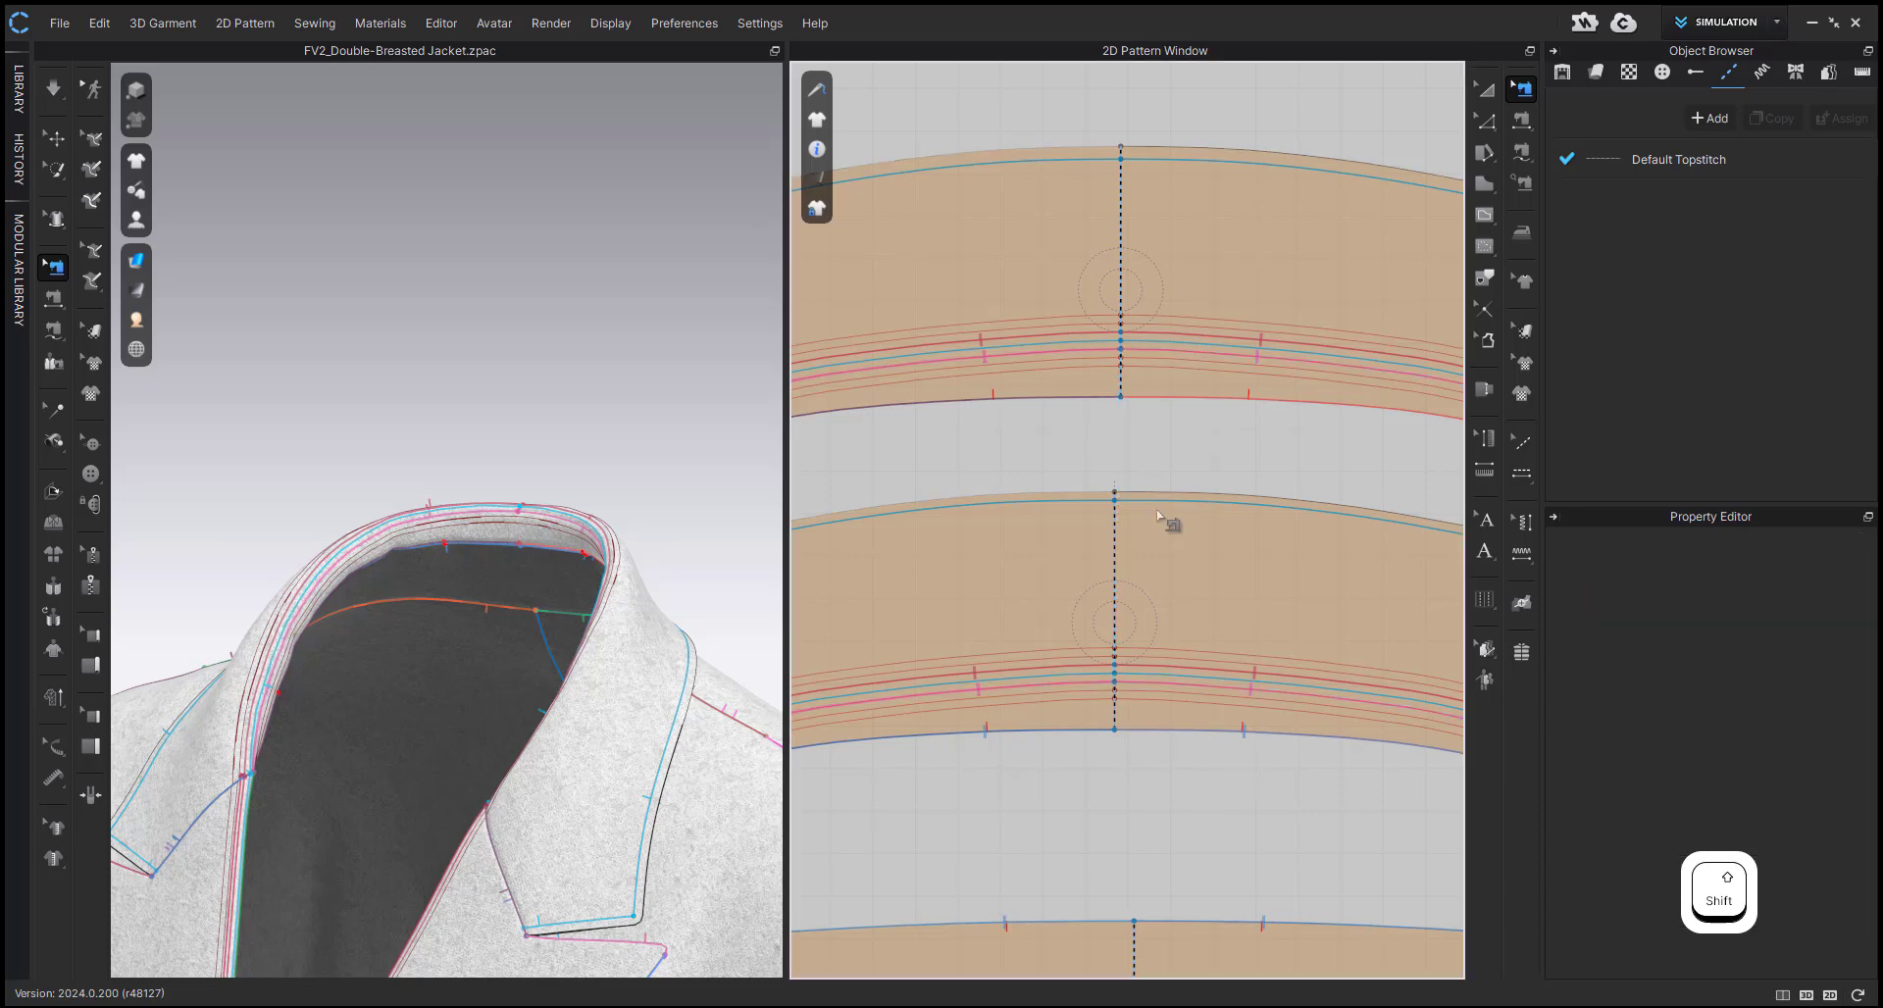
pyautogui.click(1167, 351)
pyautogui.keyDown('shift'); pyautogui.click(1166, 336); pyautogui.keyUp('shift')
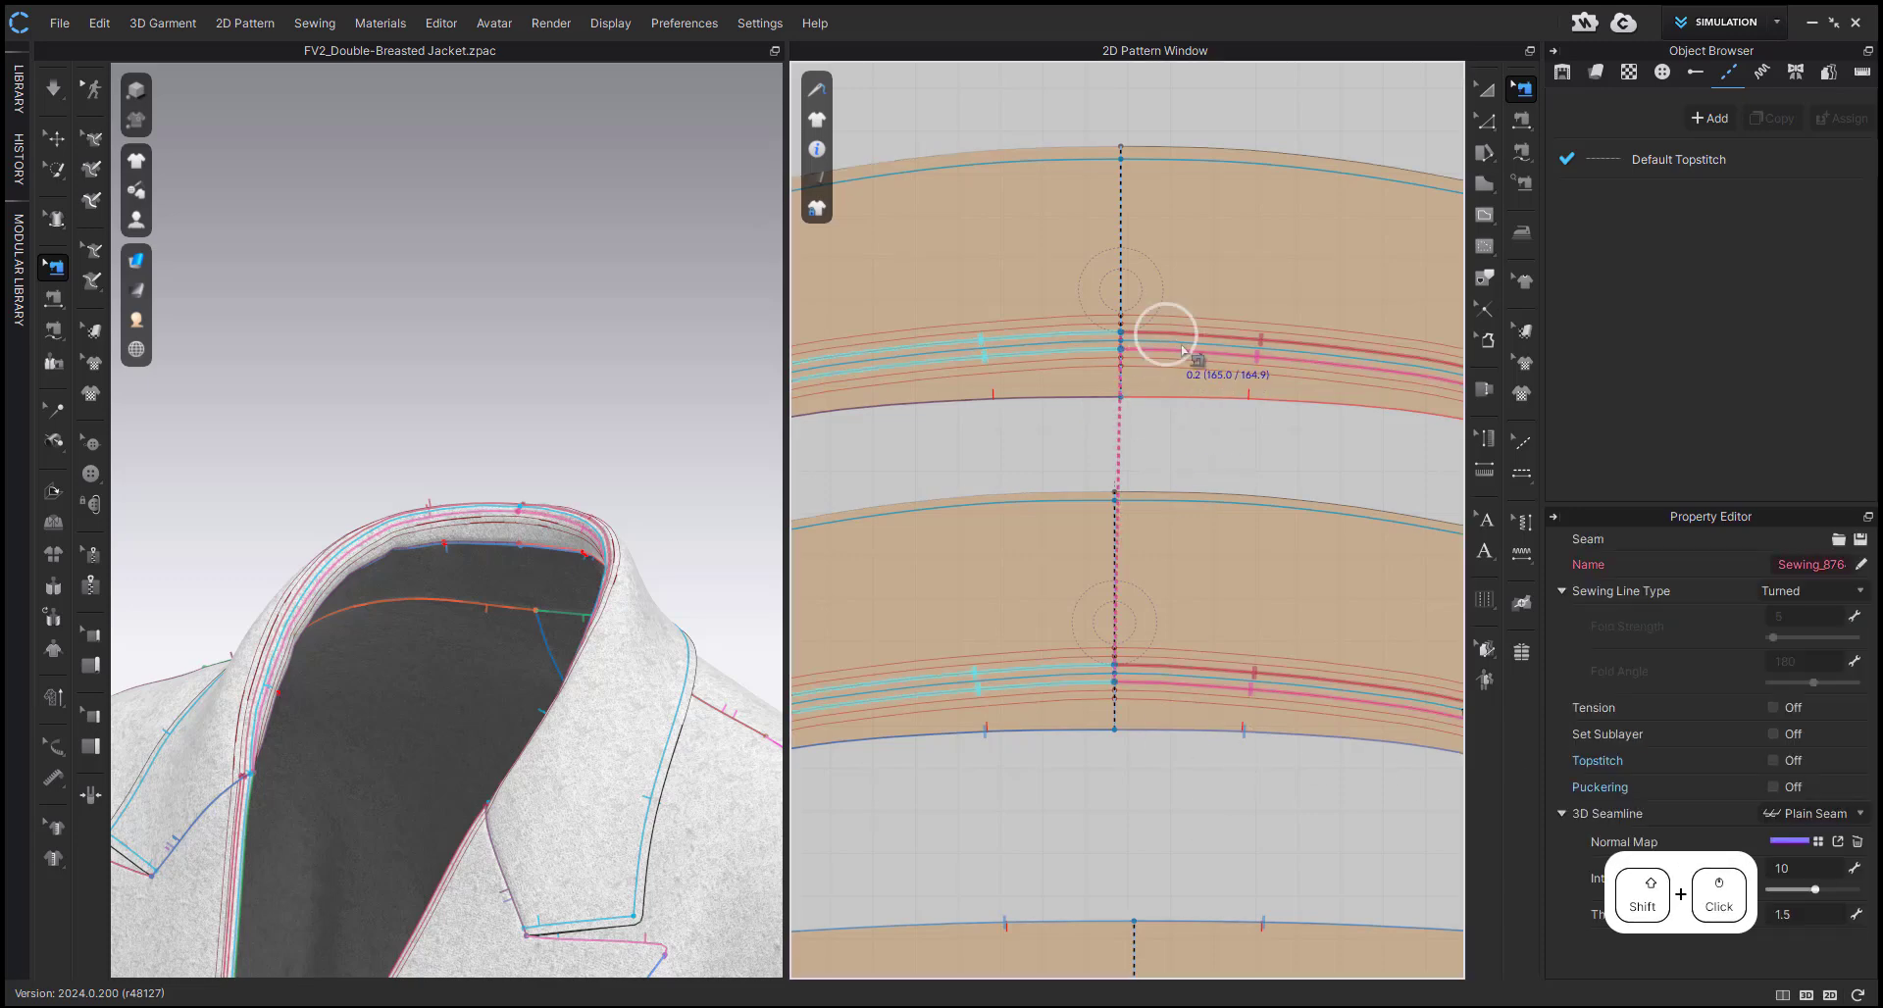
pyautogui.click(1855, 843)
pyautogui.click(832, 738)
# - Set the garment rendering to Thick Textured Surface and simulate the jacket to settle the collar roll
pyautogui.press('a')
pyautogui.press('2')
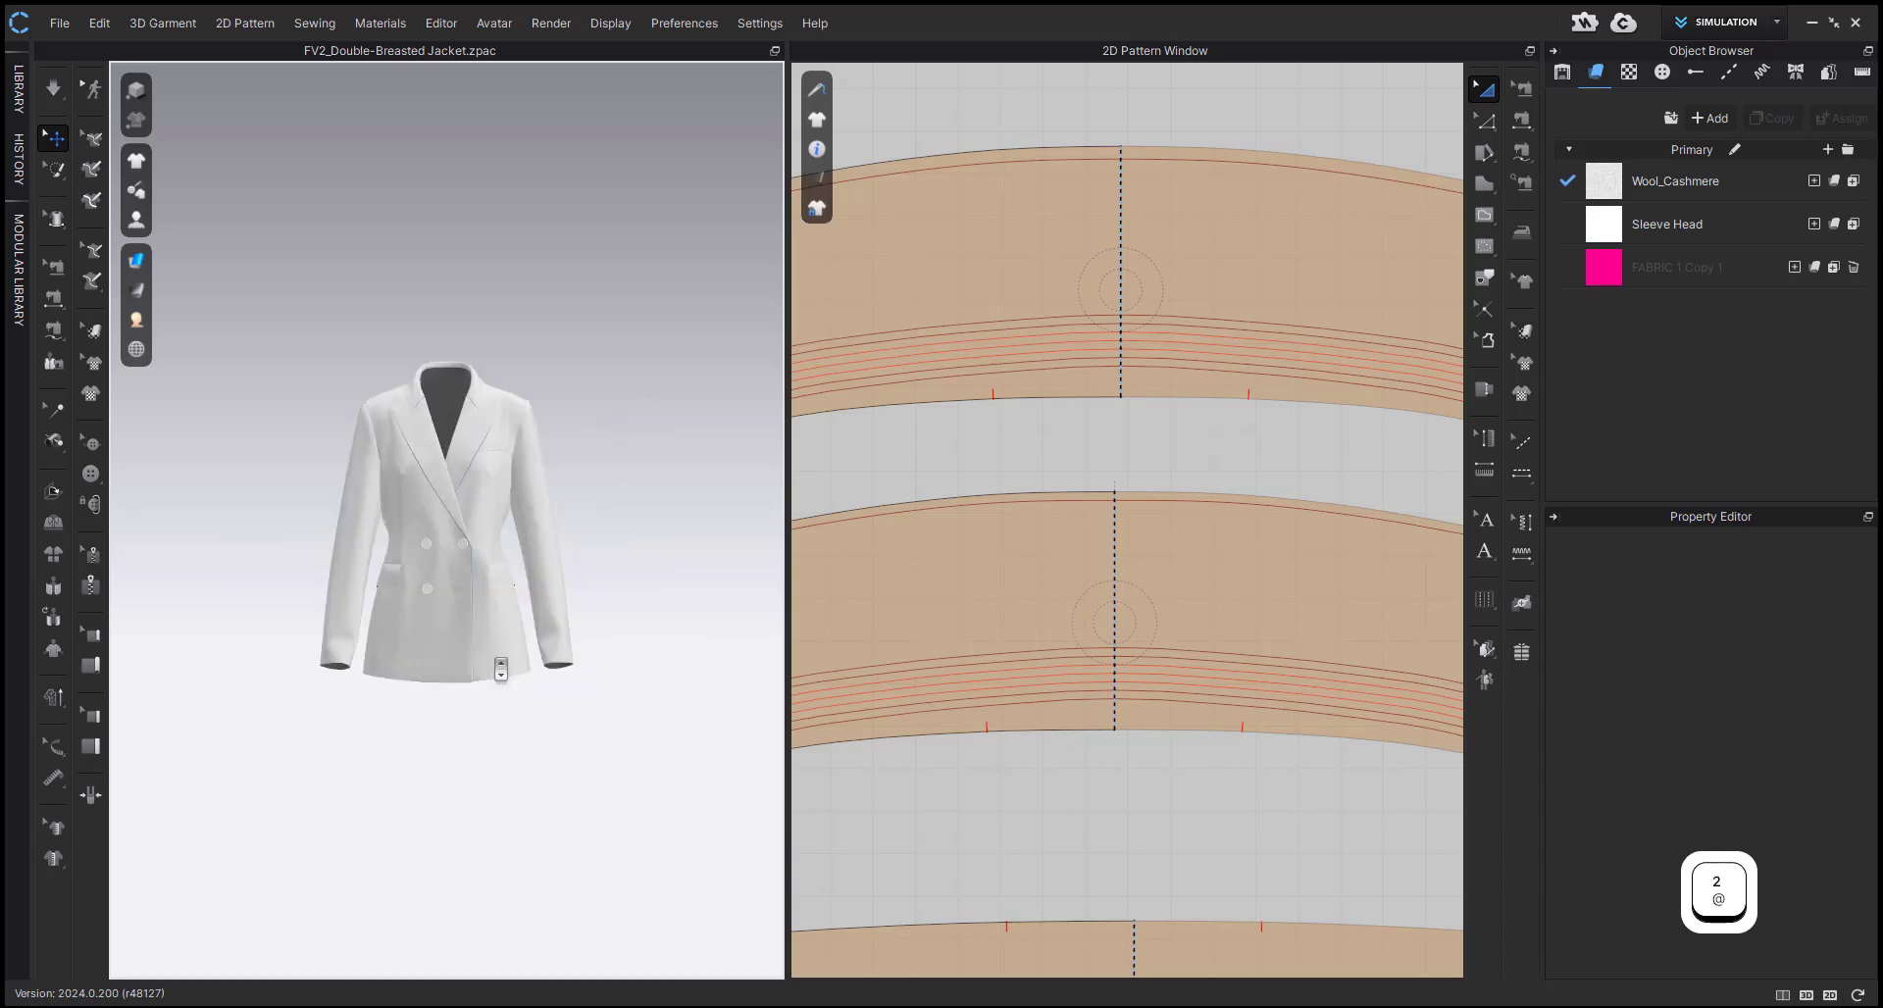
pyautogui.click(137, 260)
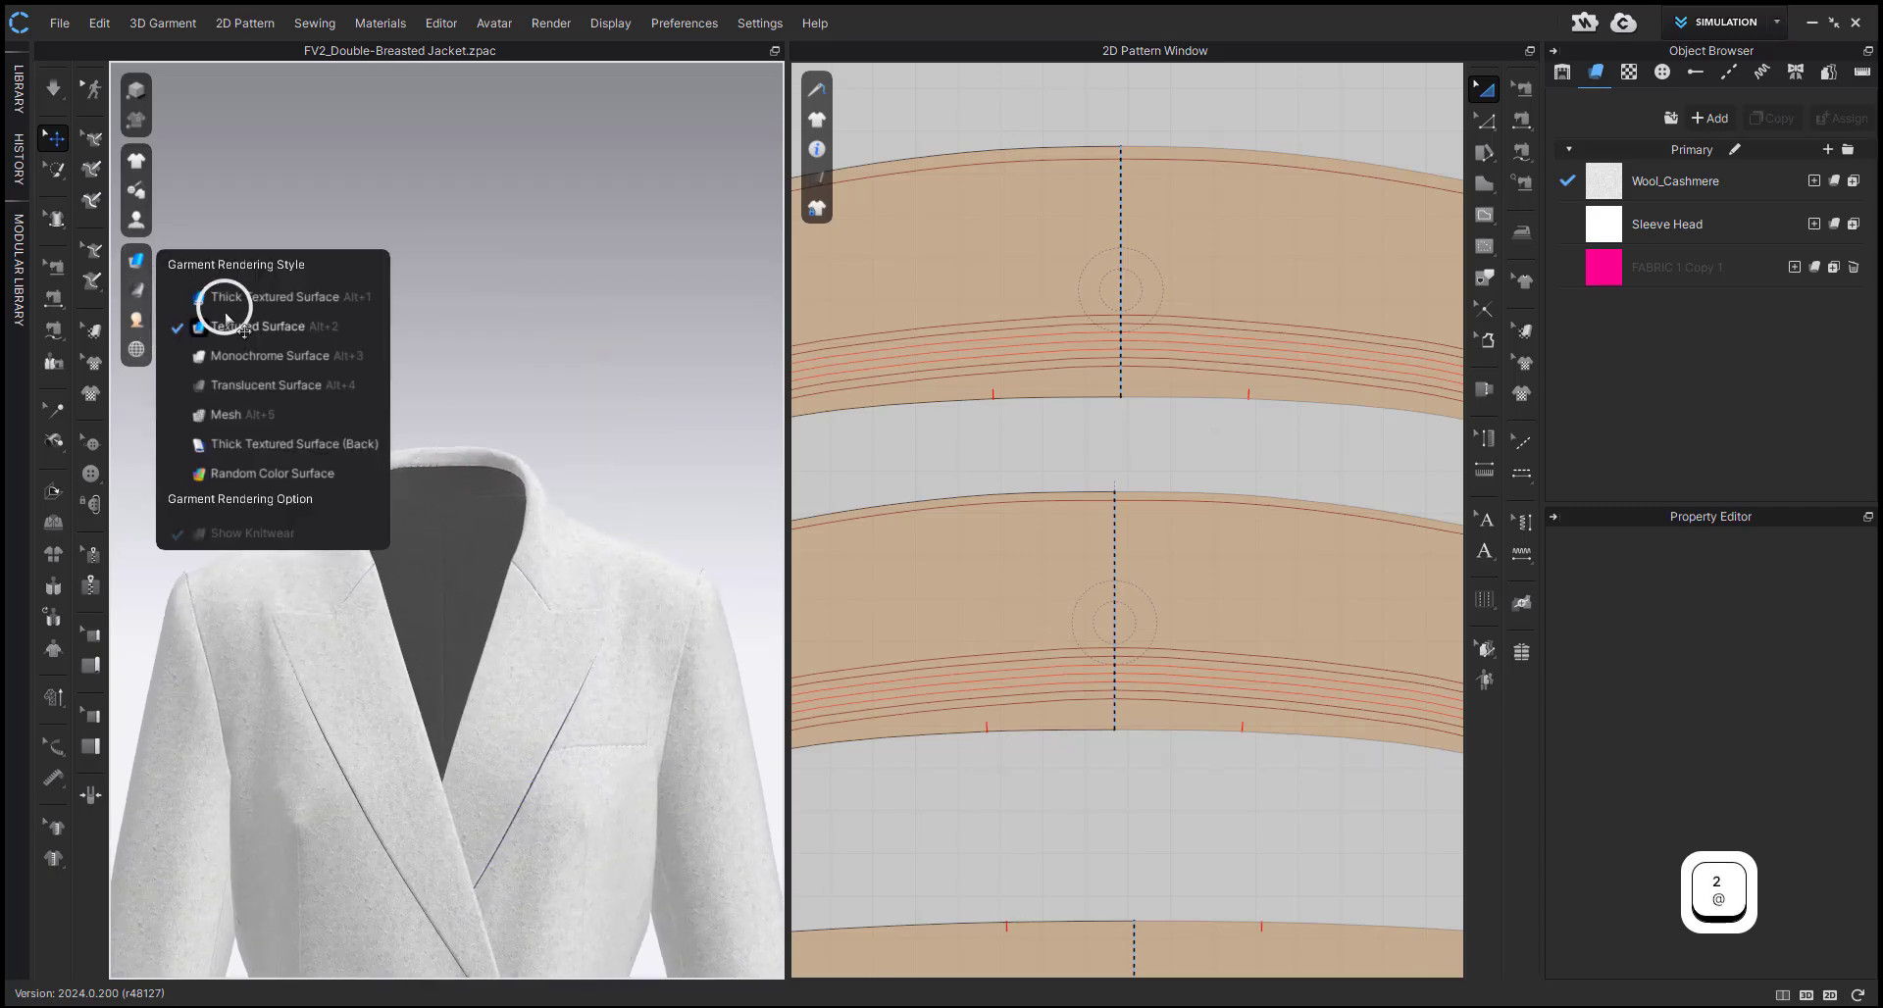
pyautogui.click(224, 299)
pyautogui.scroll(5, 588, 419)
pyautogui.press('space')
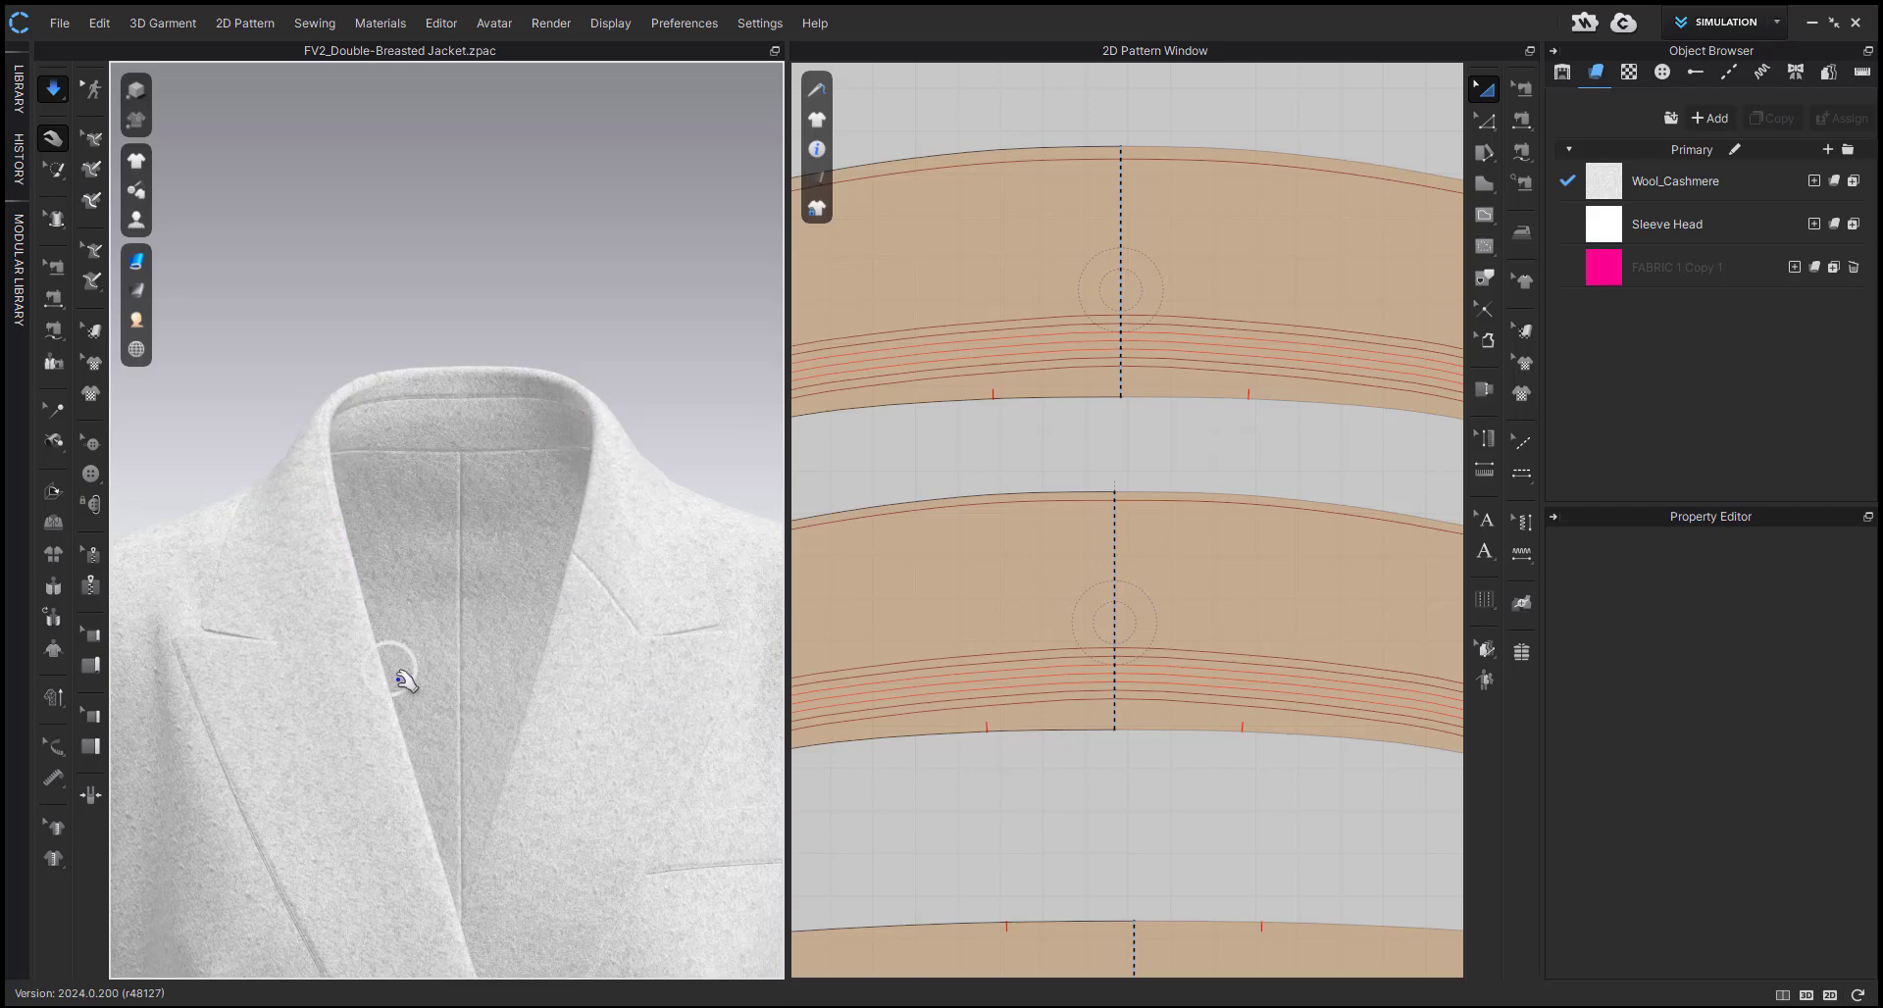
pyautogui.moveTo(402, 679); pyautogui.dragTo(461, 603)
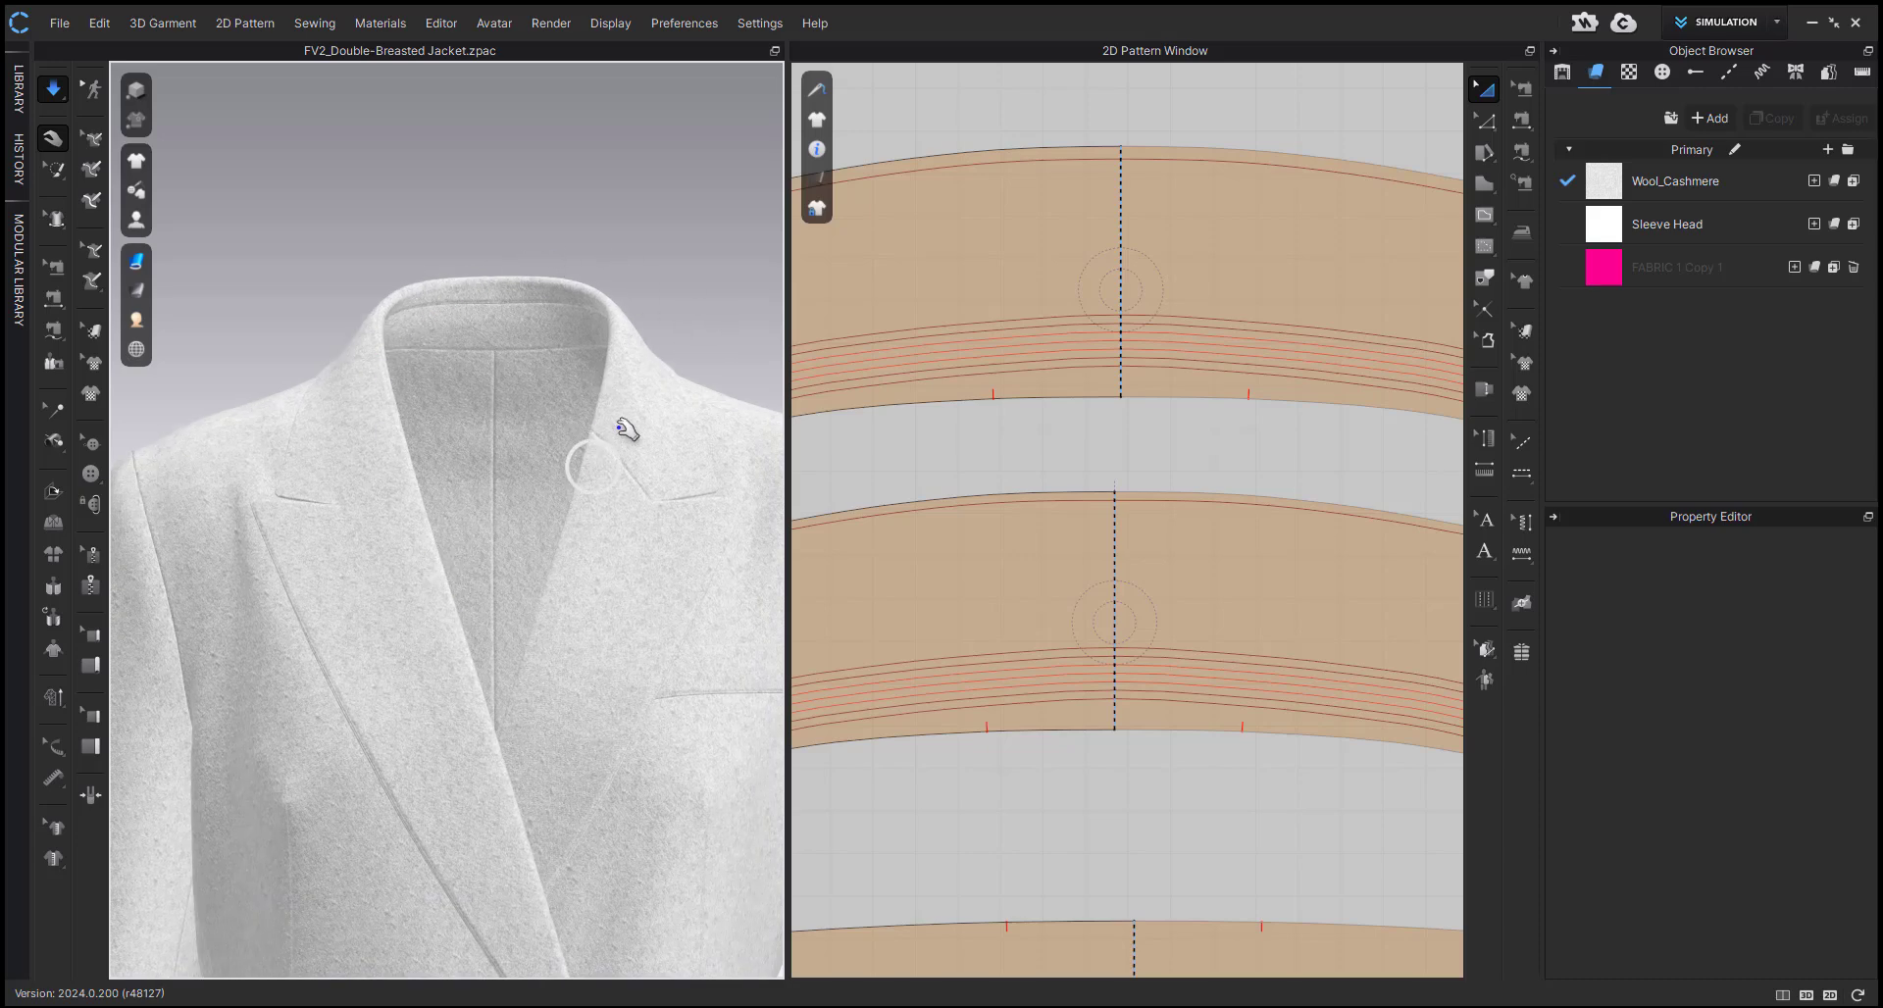
pyautogui.moveTo(367, 432); pyautogui.dragTo(379, 378, button='right')
pyautogui.scroll(5, 421, 517)
pyautogui.press('space')
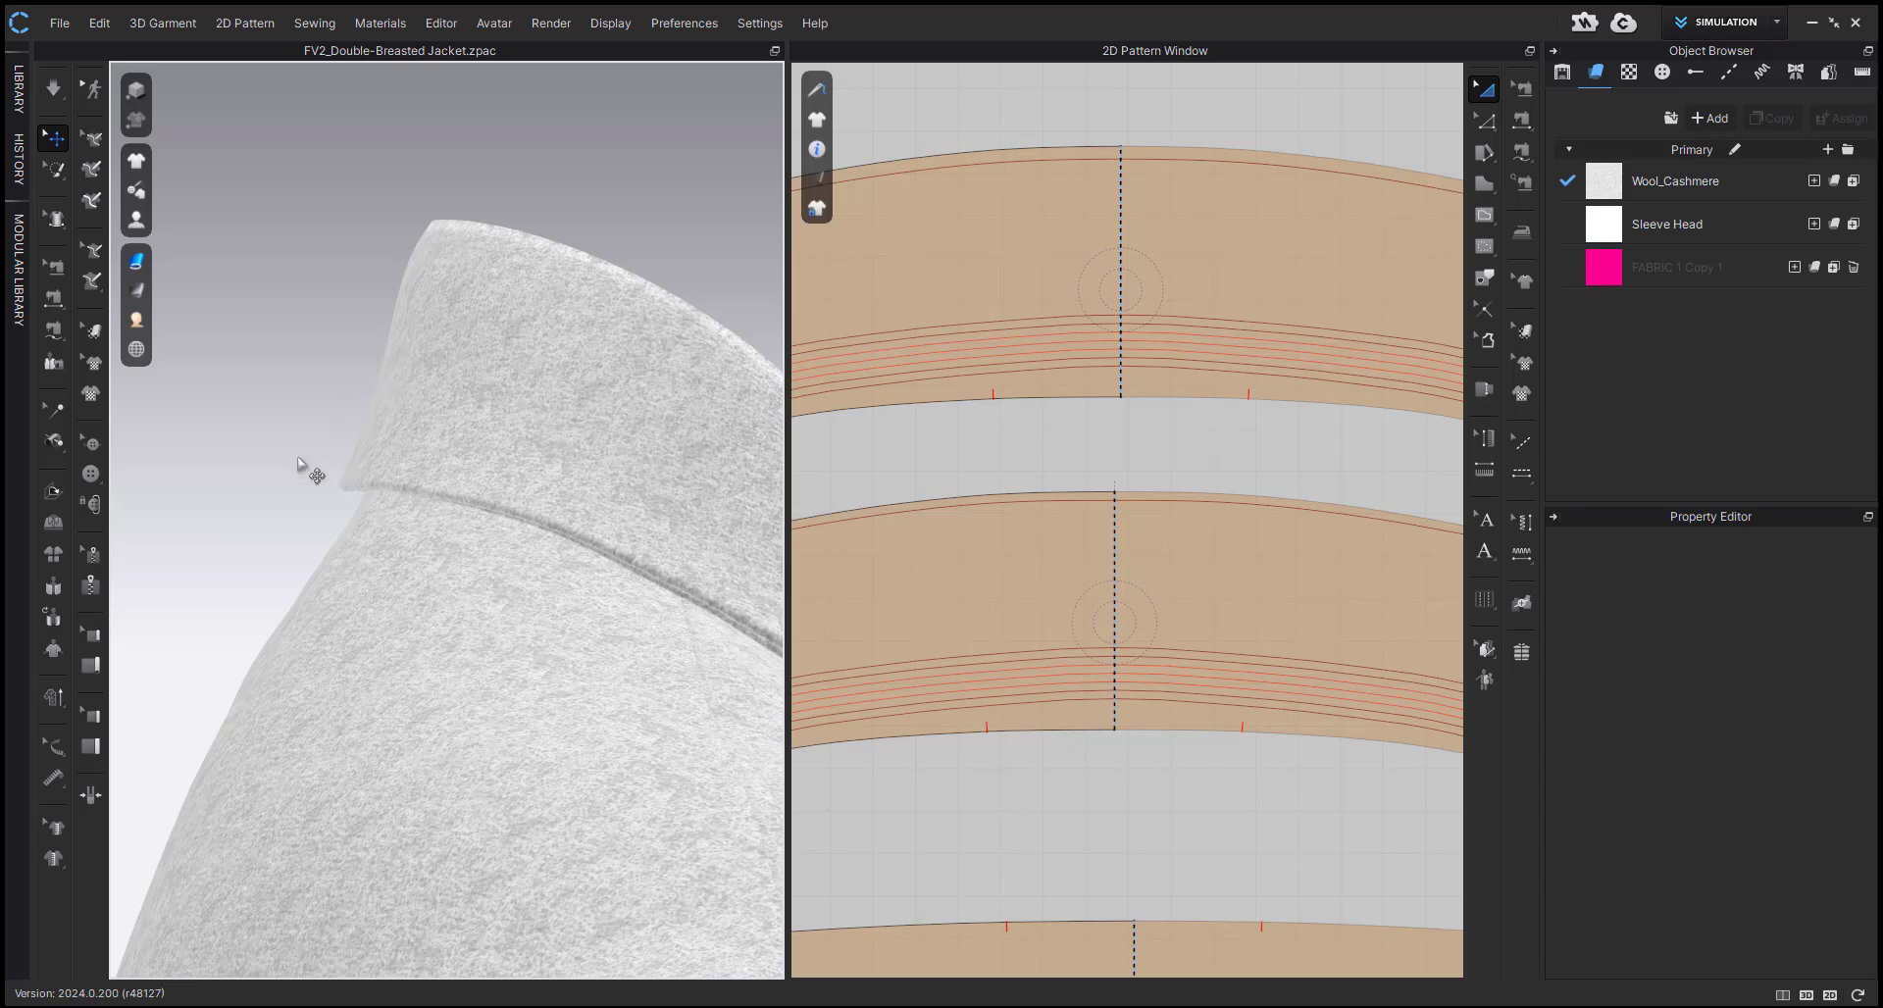
# - Examine the rolled collar from the inside, the side and the front of the jacket
pyautogui.click(441, 245)
pyautogui.moveTo(441, 245); pyautogui.dragTo(263, 262, button='right')
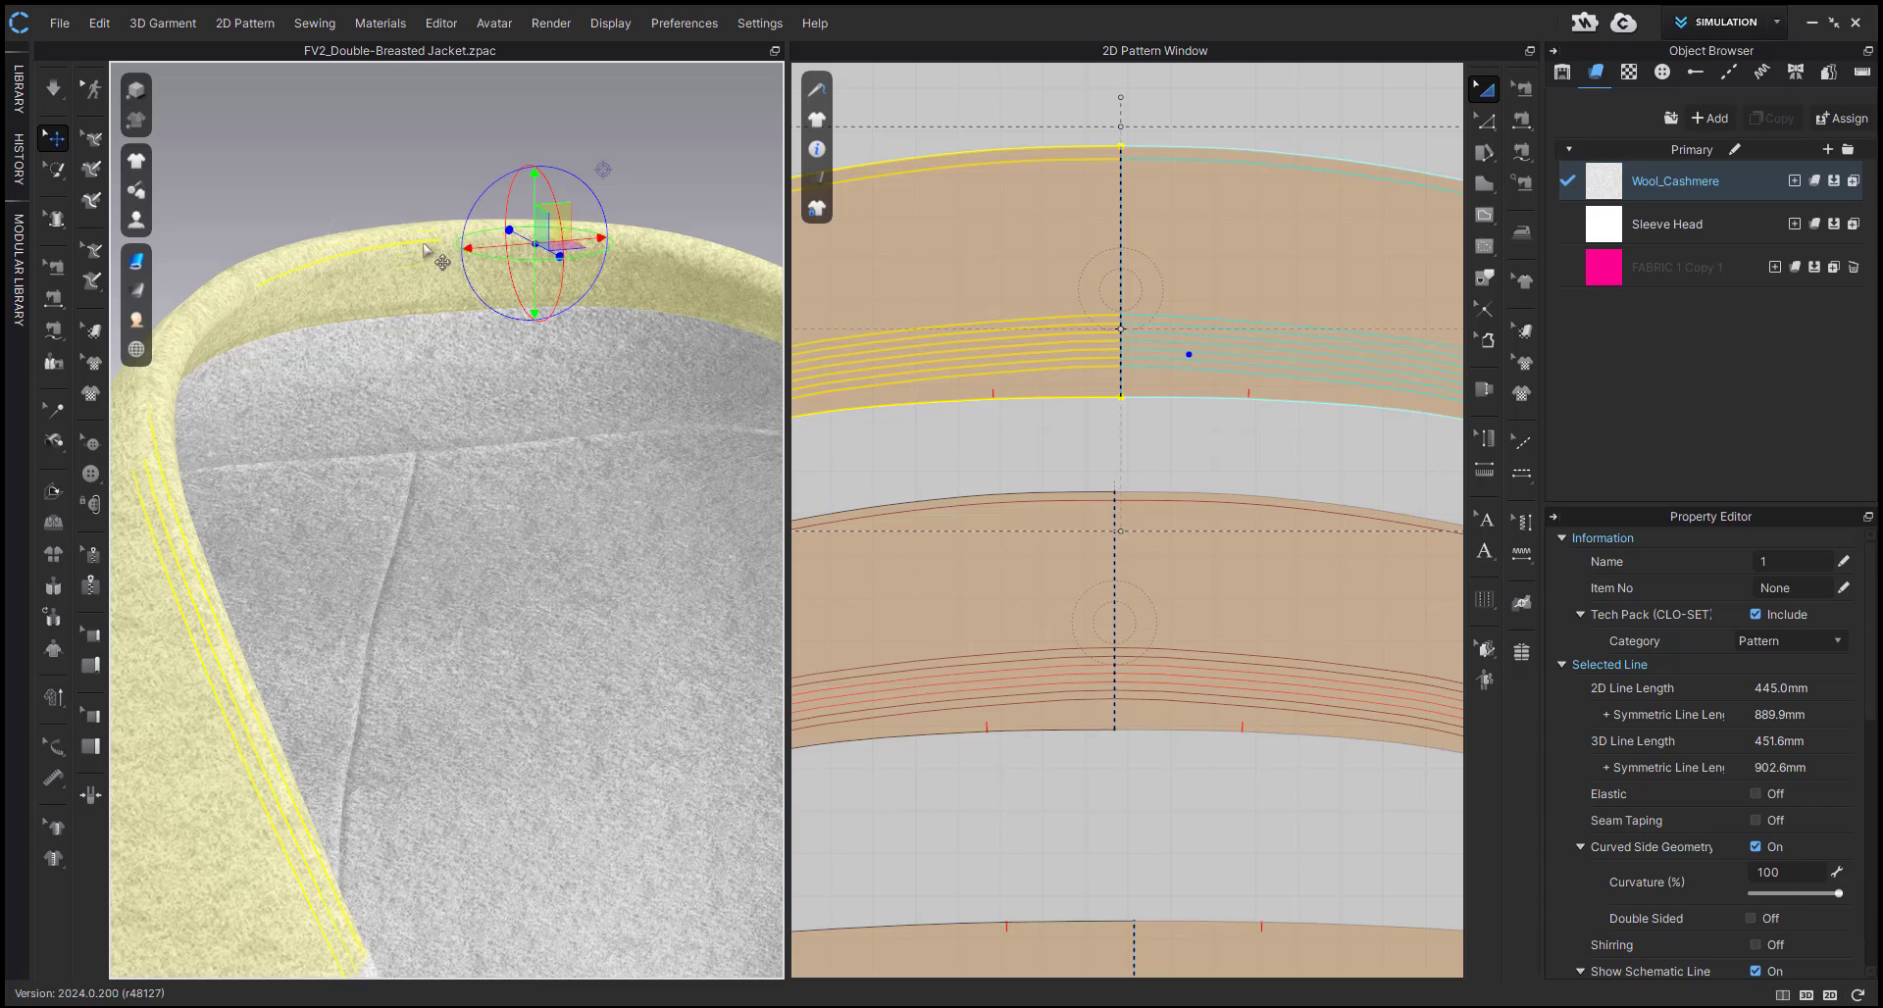
pyautogui.moveTo(443, 262); pyautogui.dragTo(369, 156, button='right')
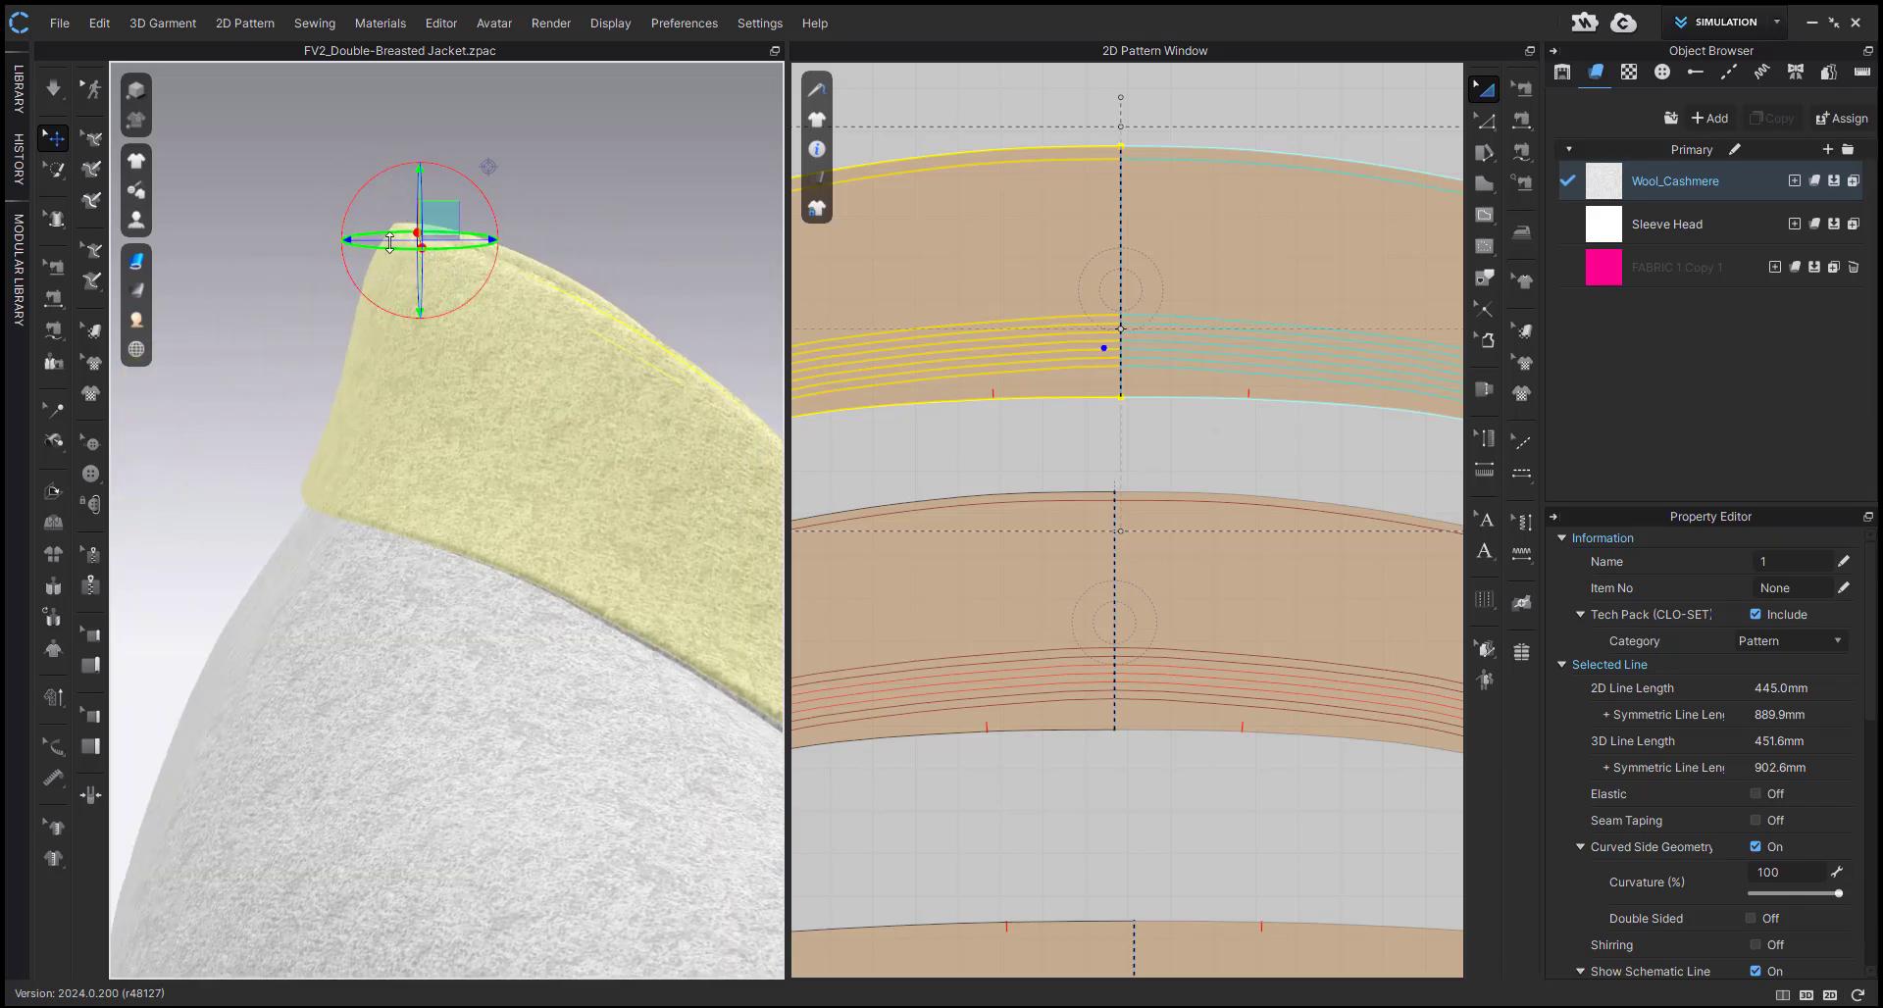
pyautogui.moveTo(305, 491); pyautogui.dragTo(533, 240, button='right')
pyautogui.click(568, 336)
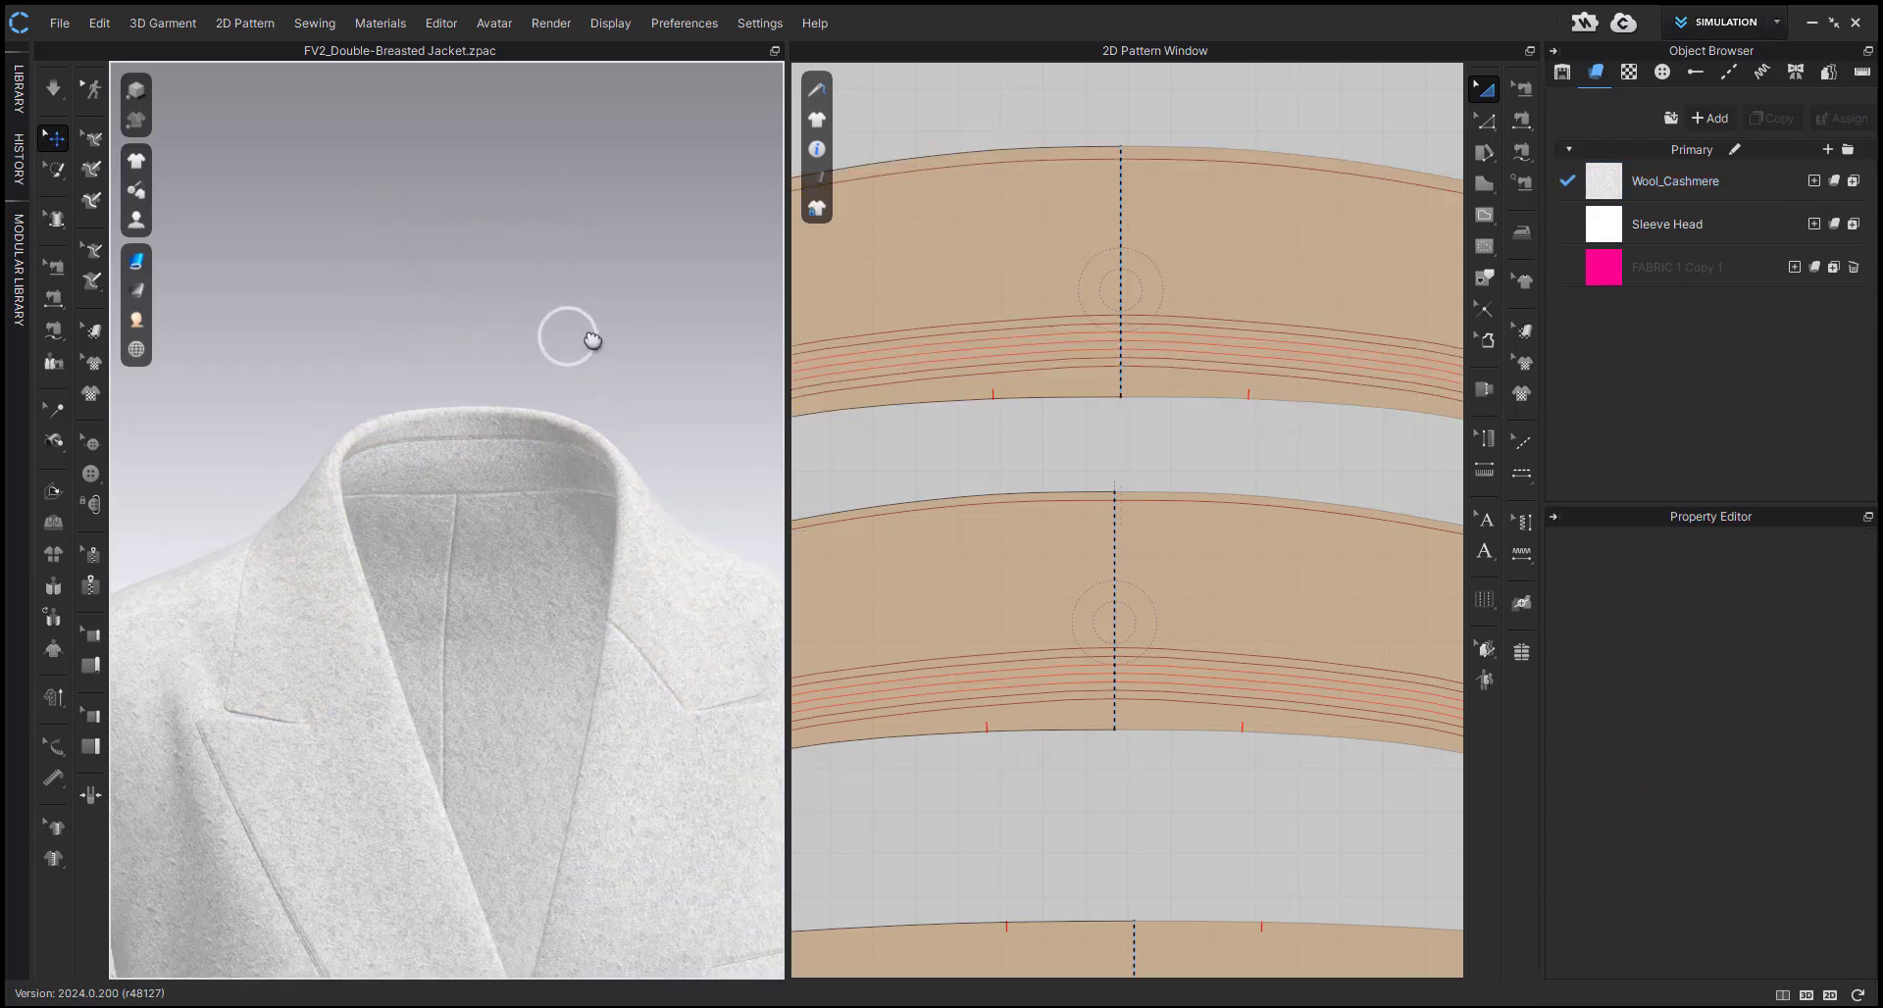
pyautogui.click(493, 412)
pyautogui.moveTo(537, 501); pyautogui.dragTo(672, 533, button='right')
pyautogui.click(697, 315)
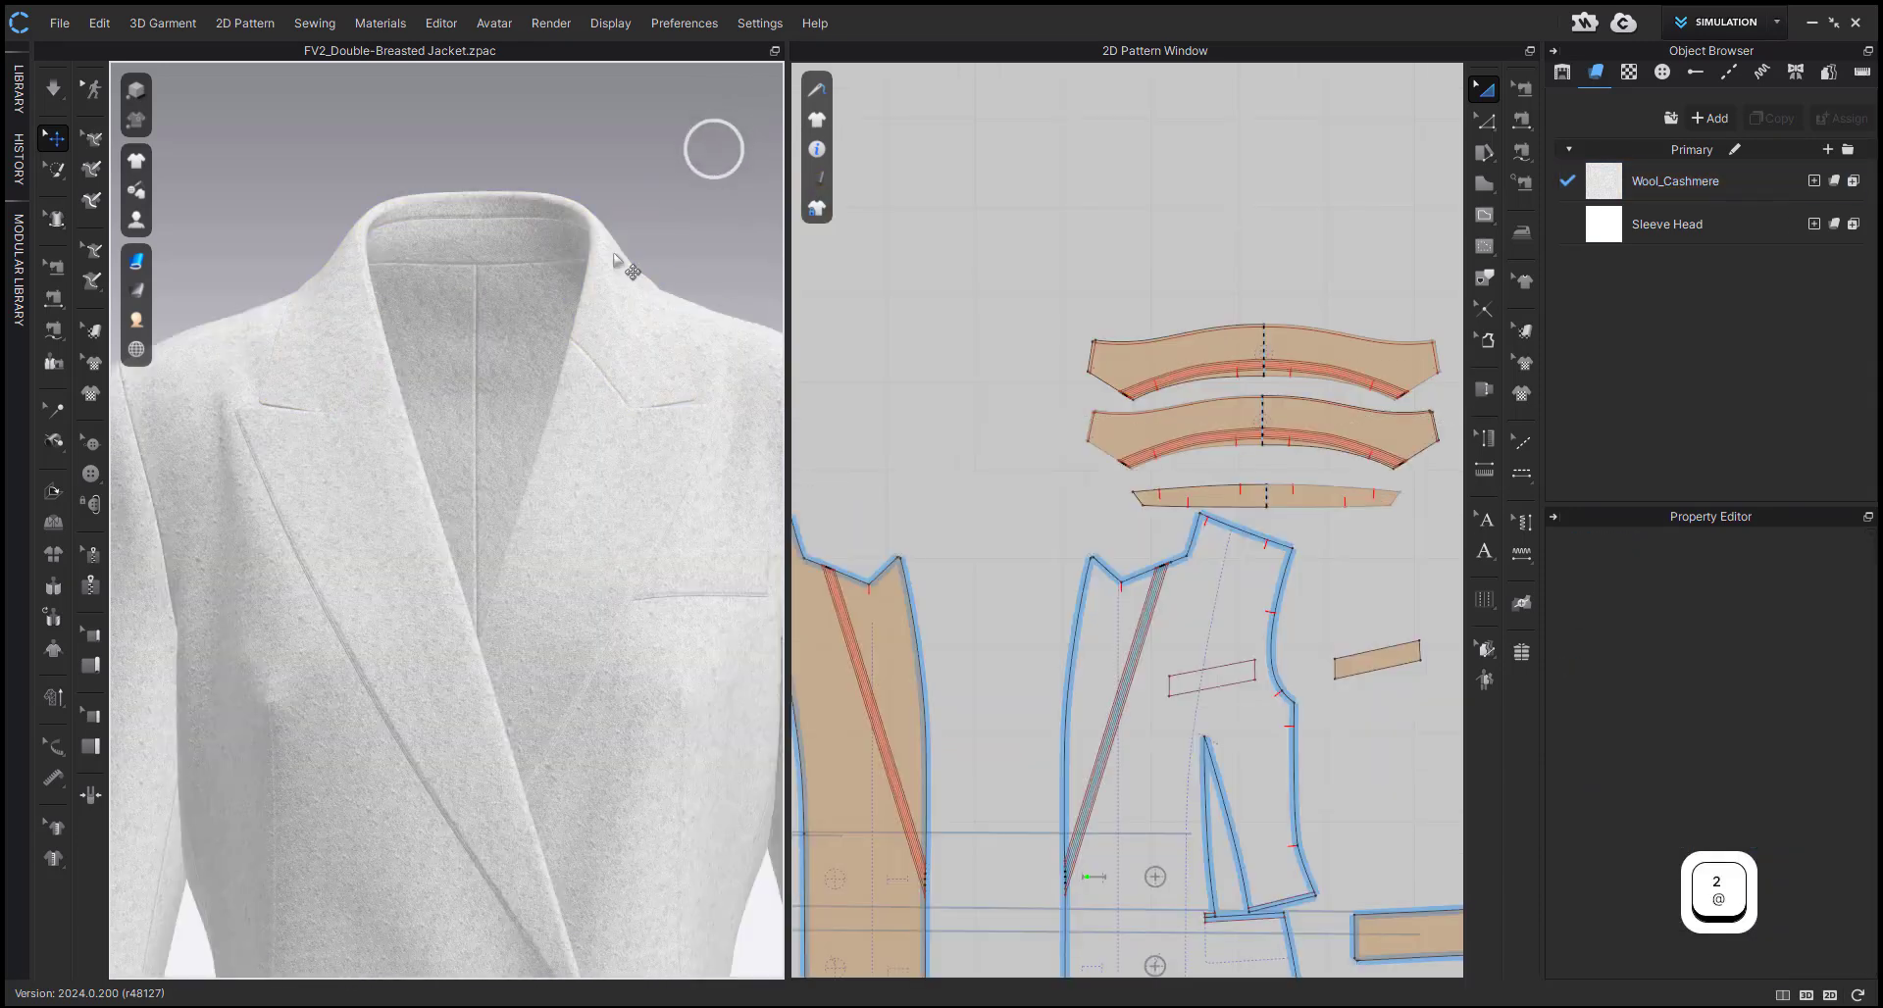
# - Duplicate the Wool_Cashmere fabric and assign the copy to the facings and the top collar
pyautogui.click(1672, 181)
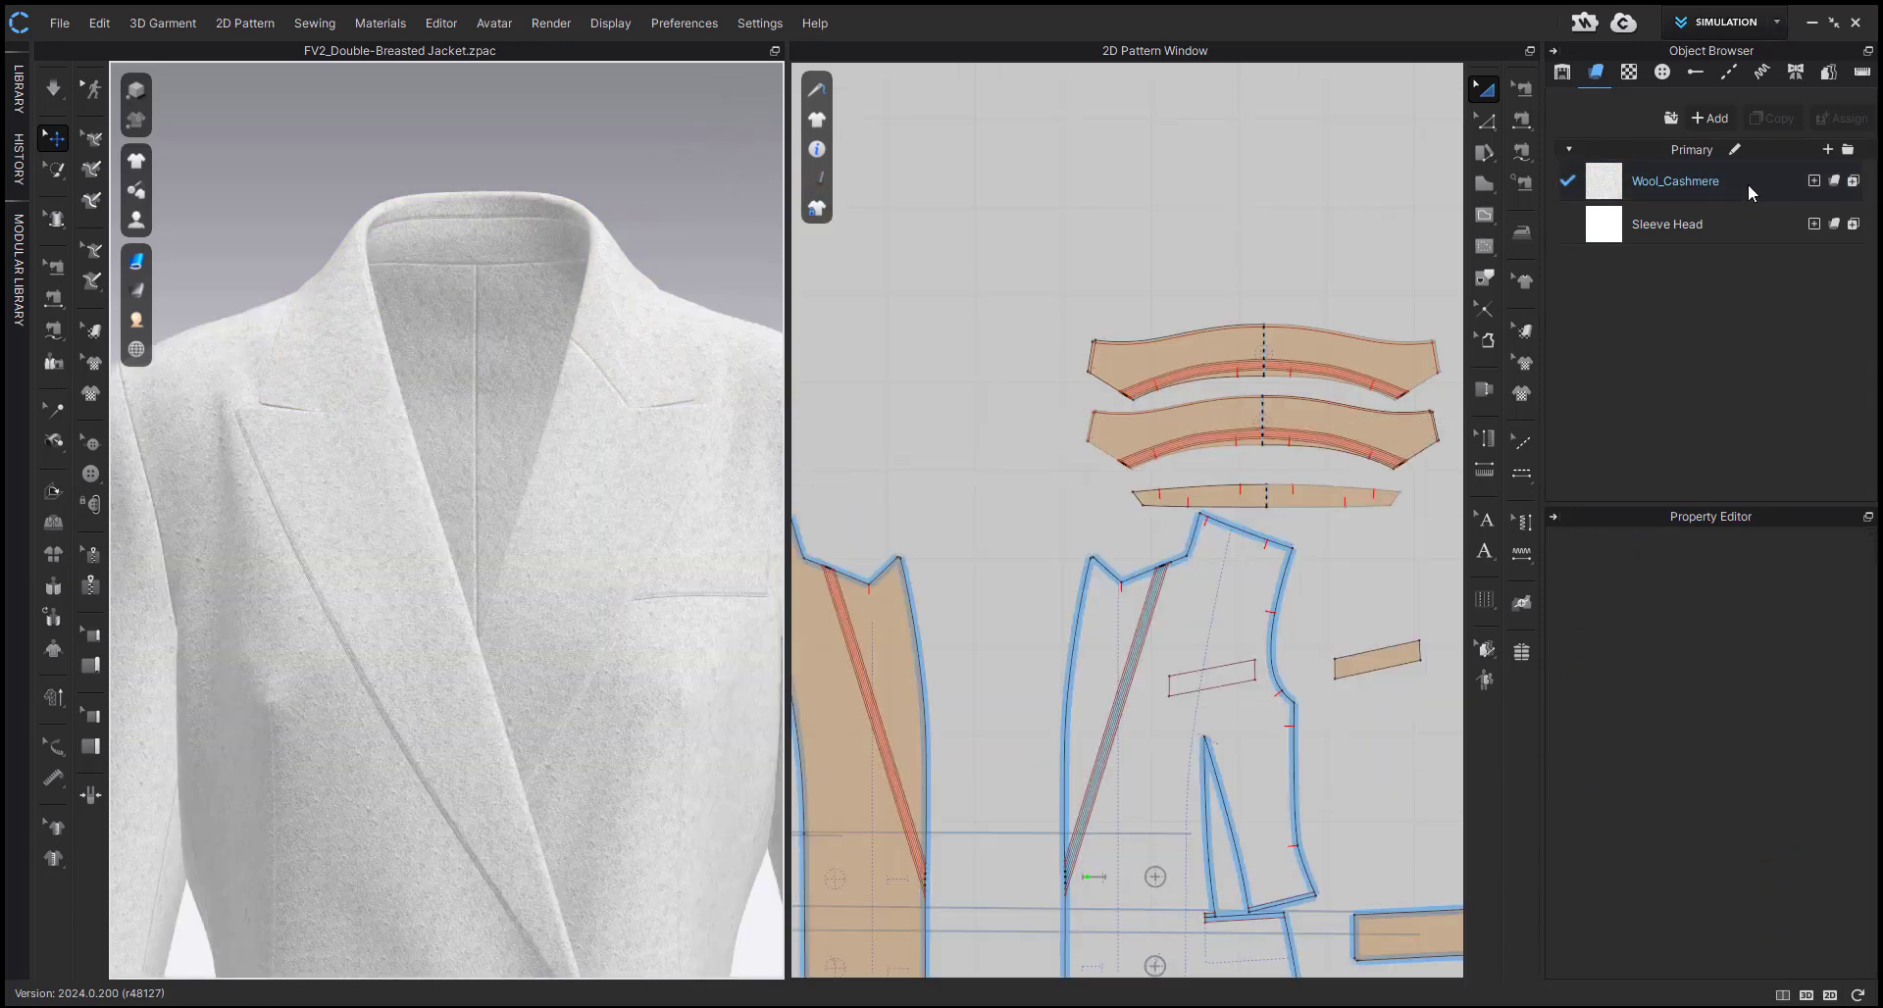
pyautogui.click(1771, 118)
pyautogui.click(831, 637)
pyautogui.scroll(-4, 833, 640)
pyautogui.moveTo(834, 639); pyautogui.dragTo(1108, 639, button='middle')
pyautogui.keyDown('shift'); pyautogui.click(1000, 617); pyautogui.keyUp('shift')
pyautogui.scroll(5, 1326, 454)
pyautogui.keyDown('shift'); pyautogui.click(1326, 449); pyautogui.keyUp('shift')
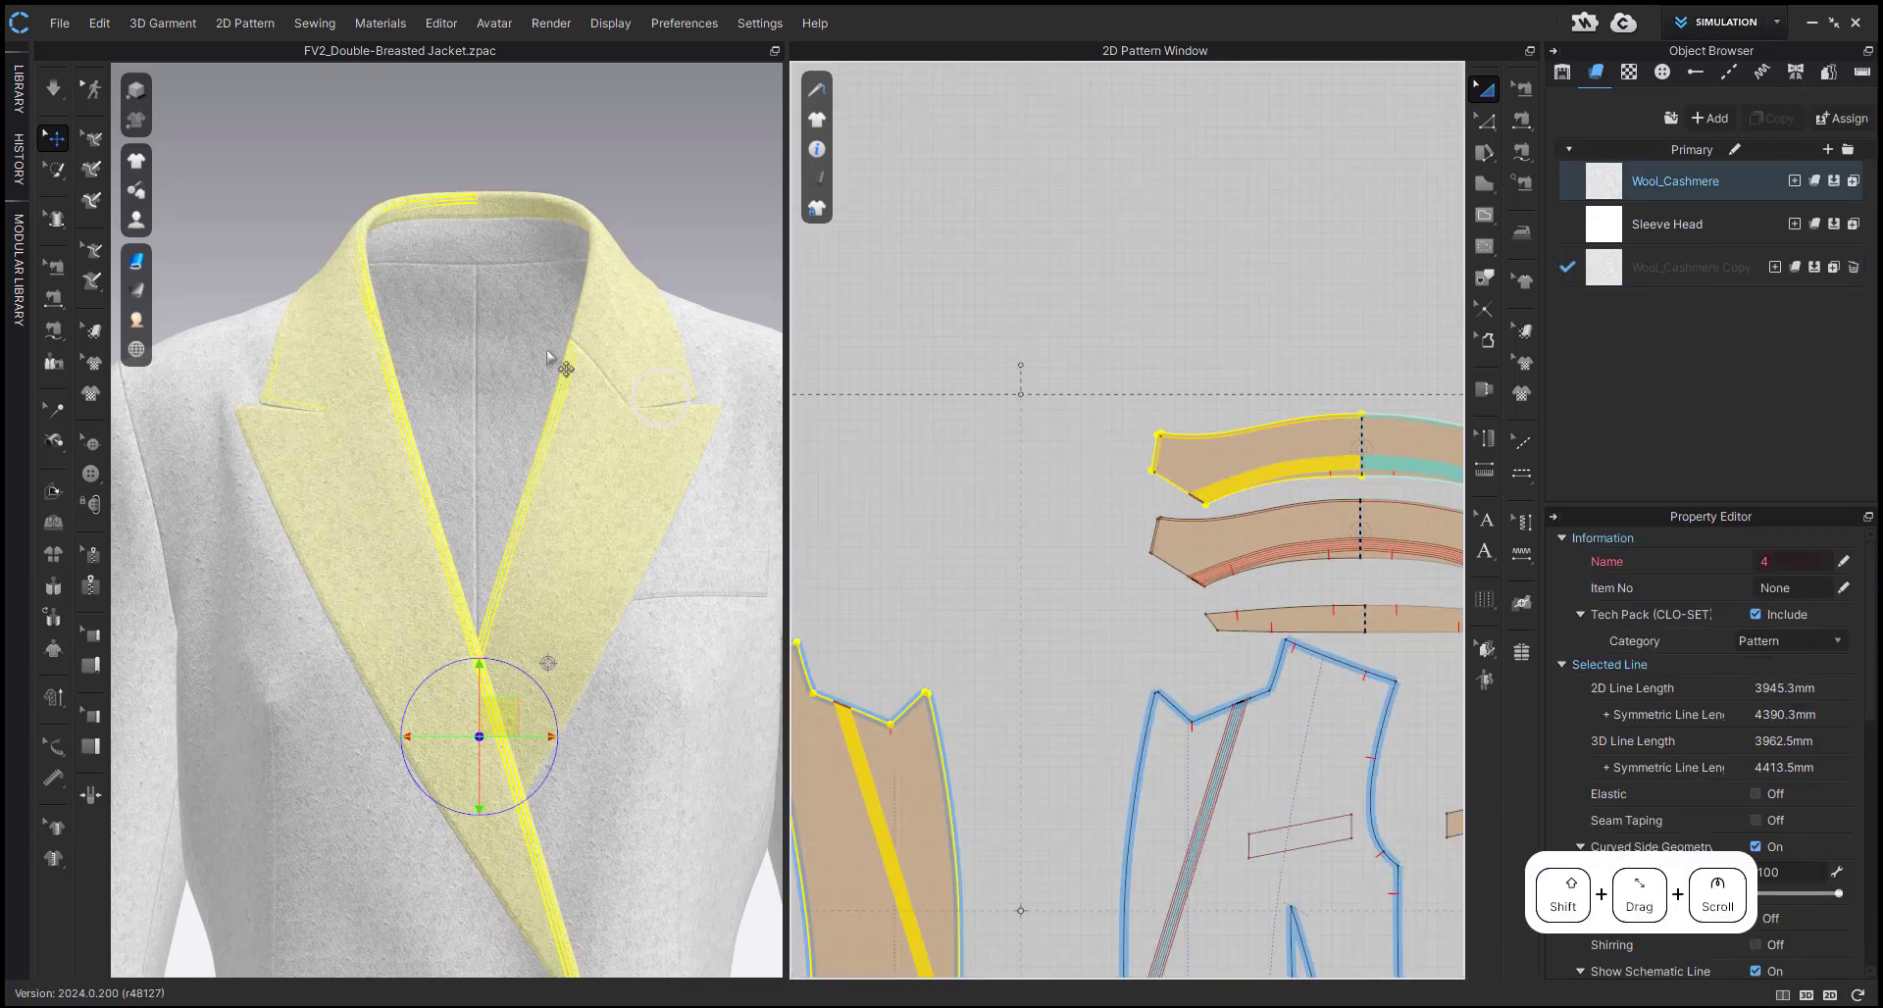
pyautogui.click(1689, 267)
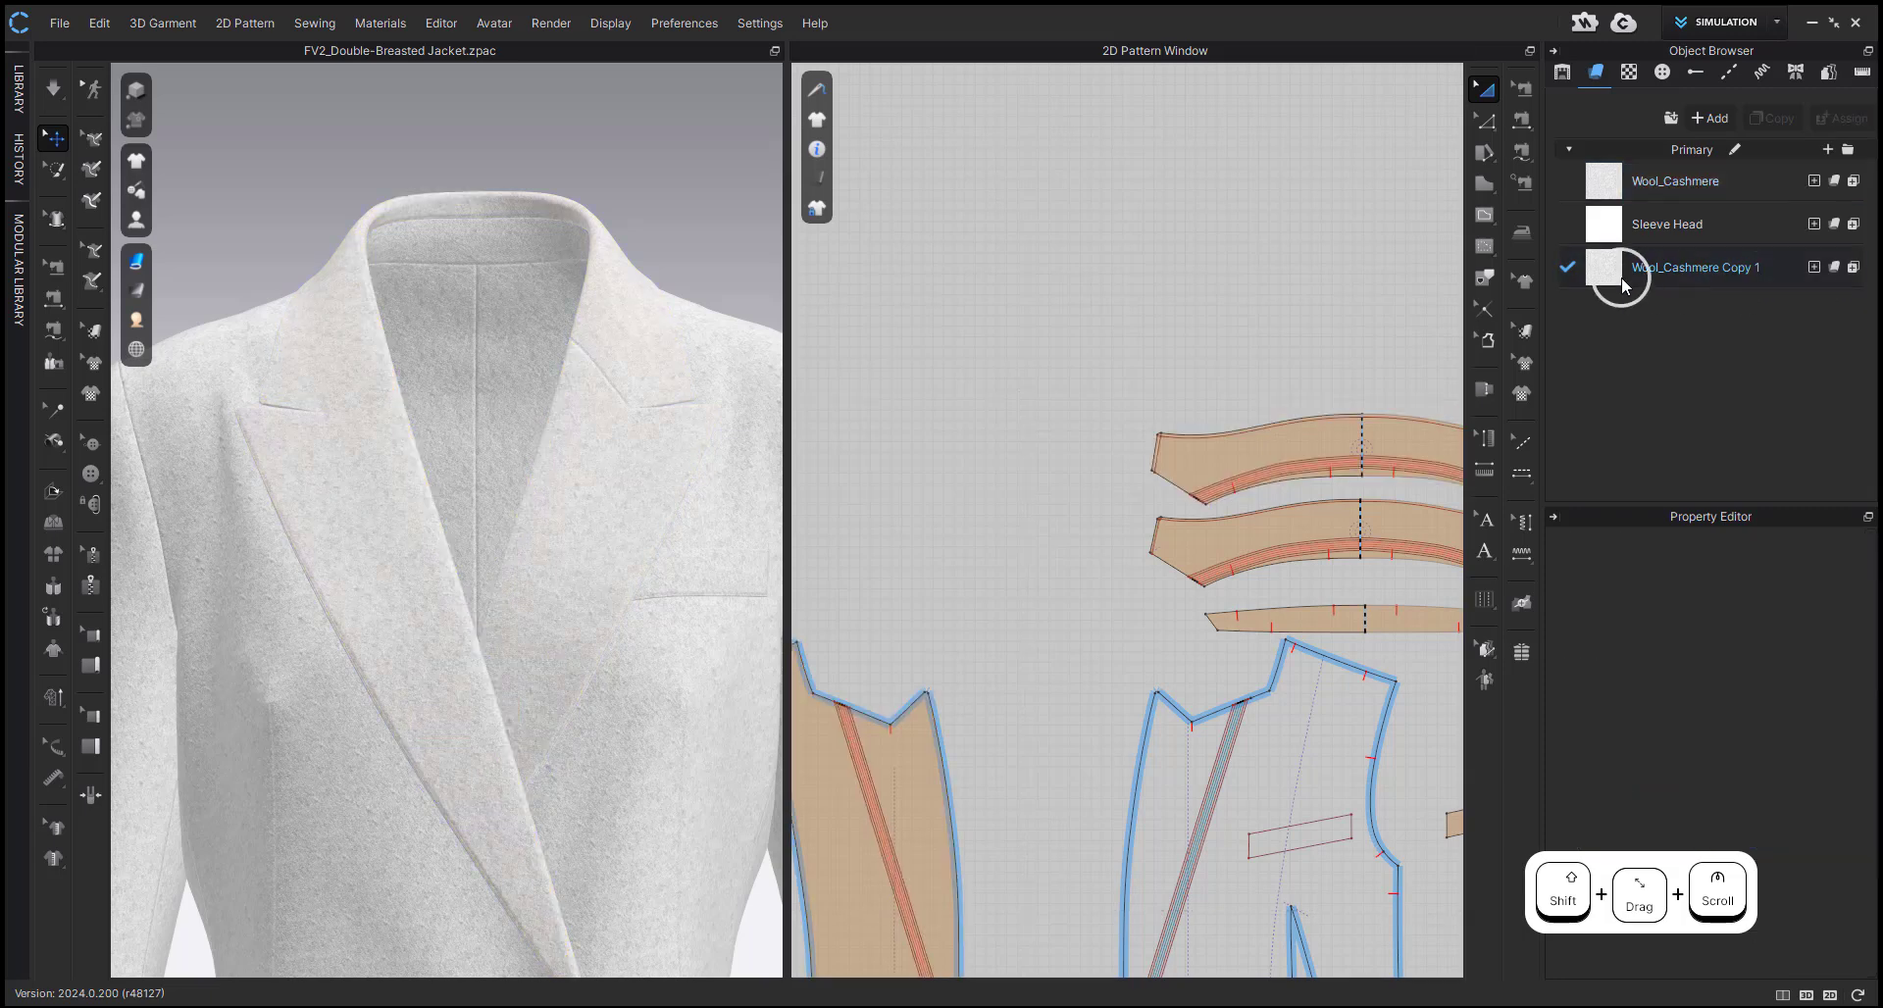
# - Change the copied Wool_Cashmere fabric's color to light blue C7D1F1
pyautogui.click(1843, 766)
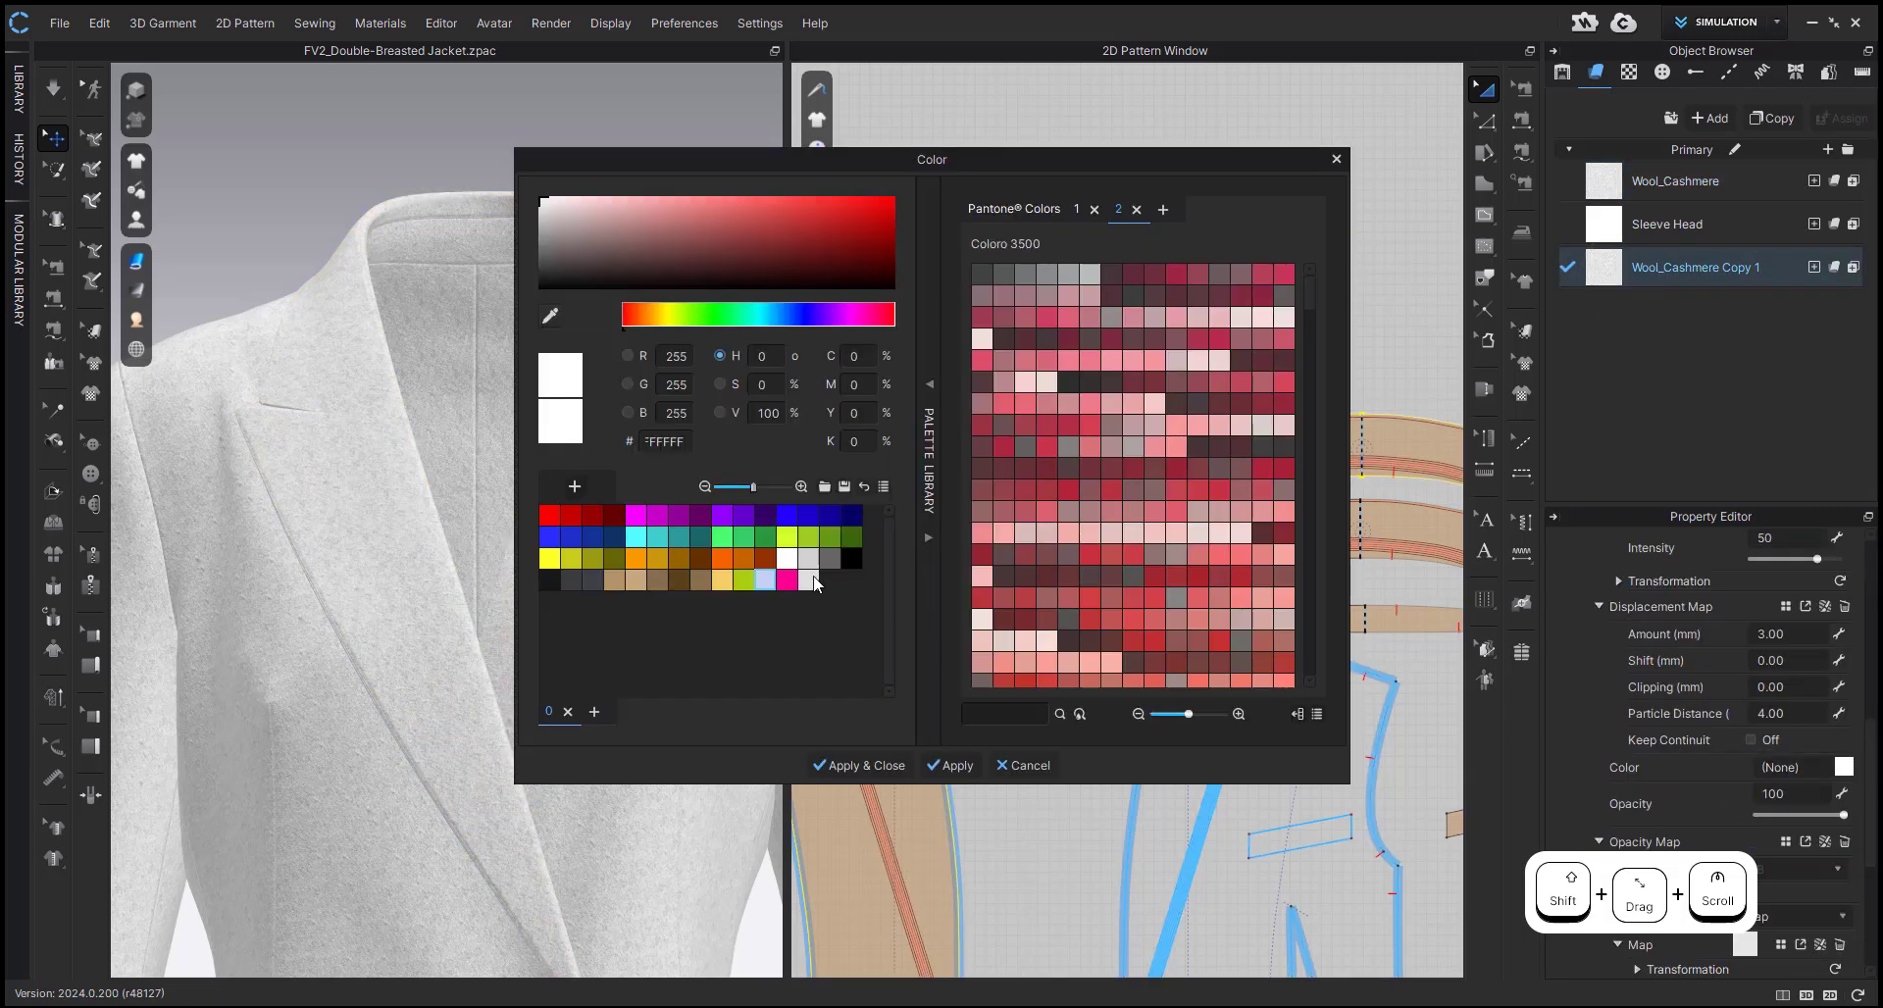
pyautogui.click(764, 580)
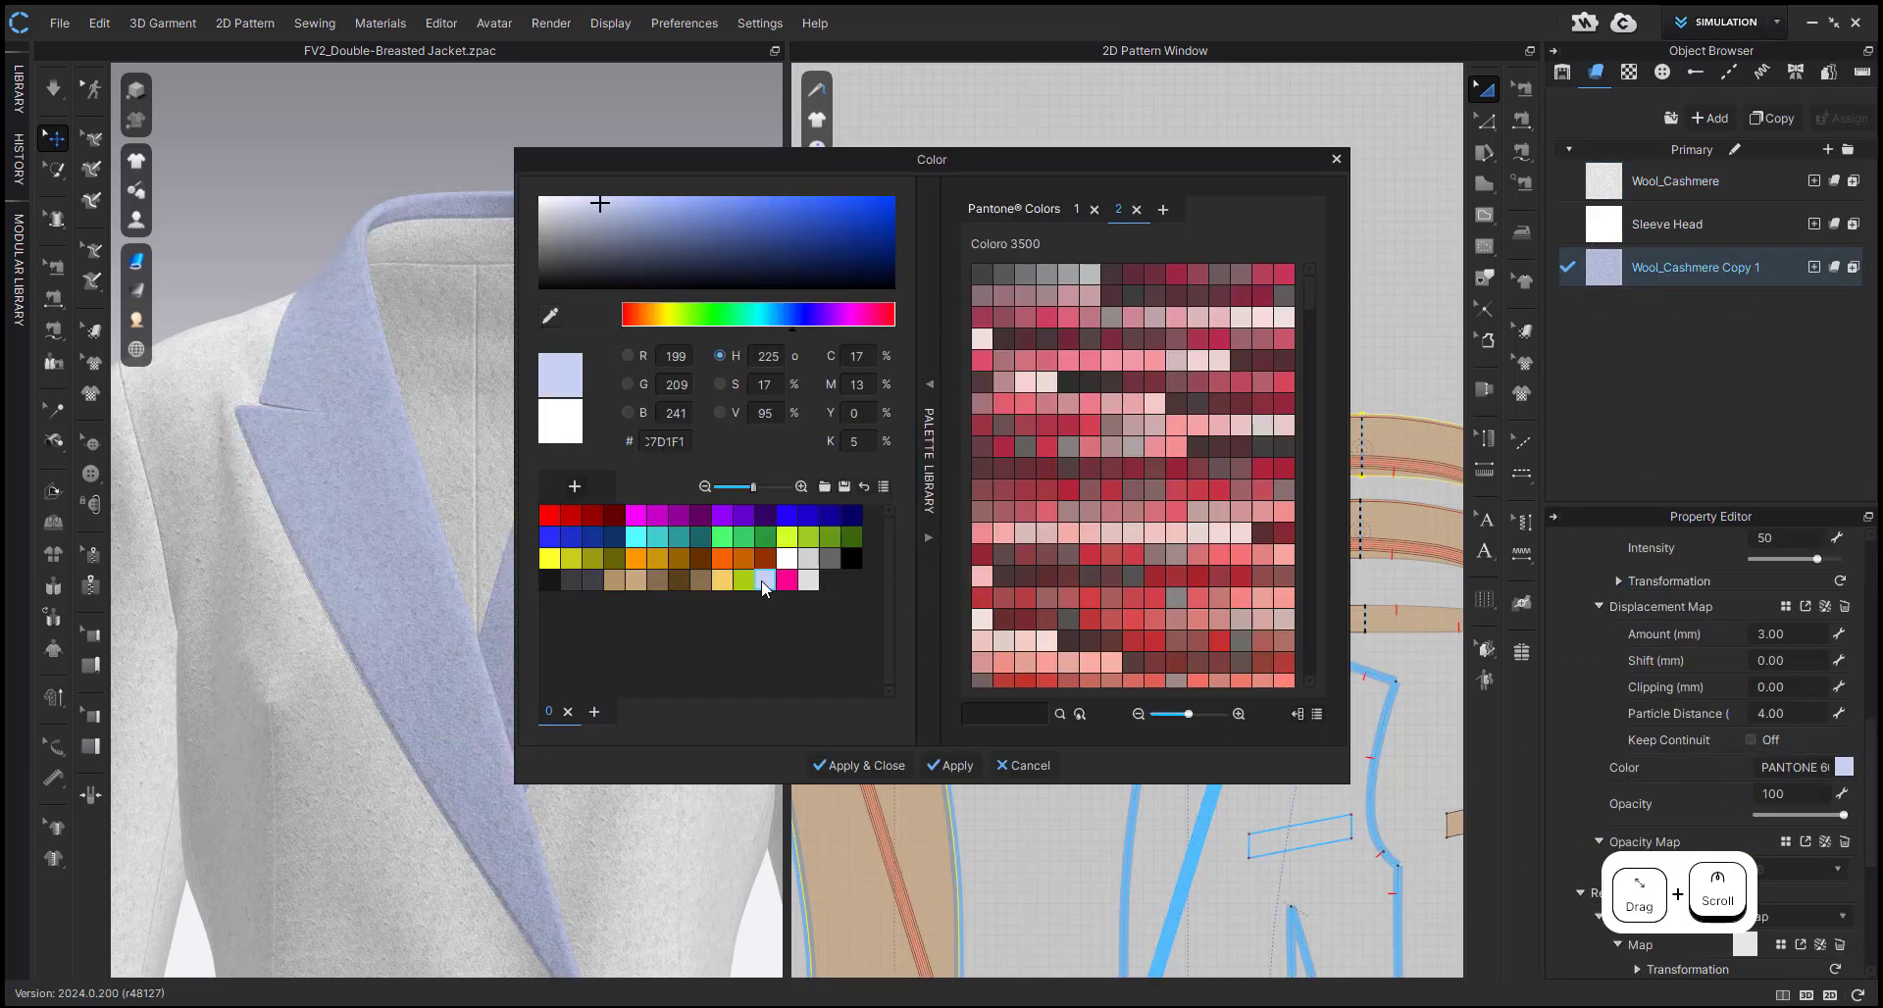
pyautogui.click(847, 765)
pyautogui.click(419, 135)
# - Examine the collar notch and the lapel edge up close from several angles, checking where the facing meets the front panel
pyautogui.scroll(10, 597, 452)
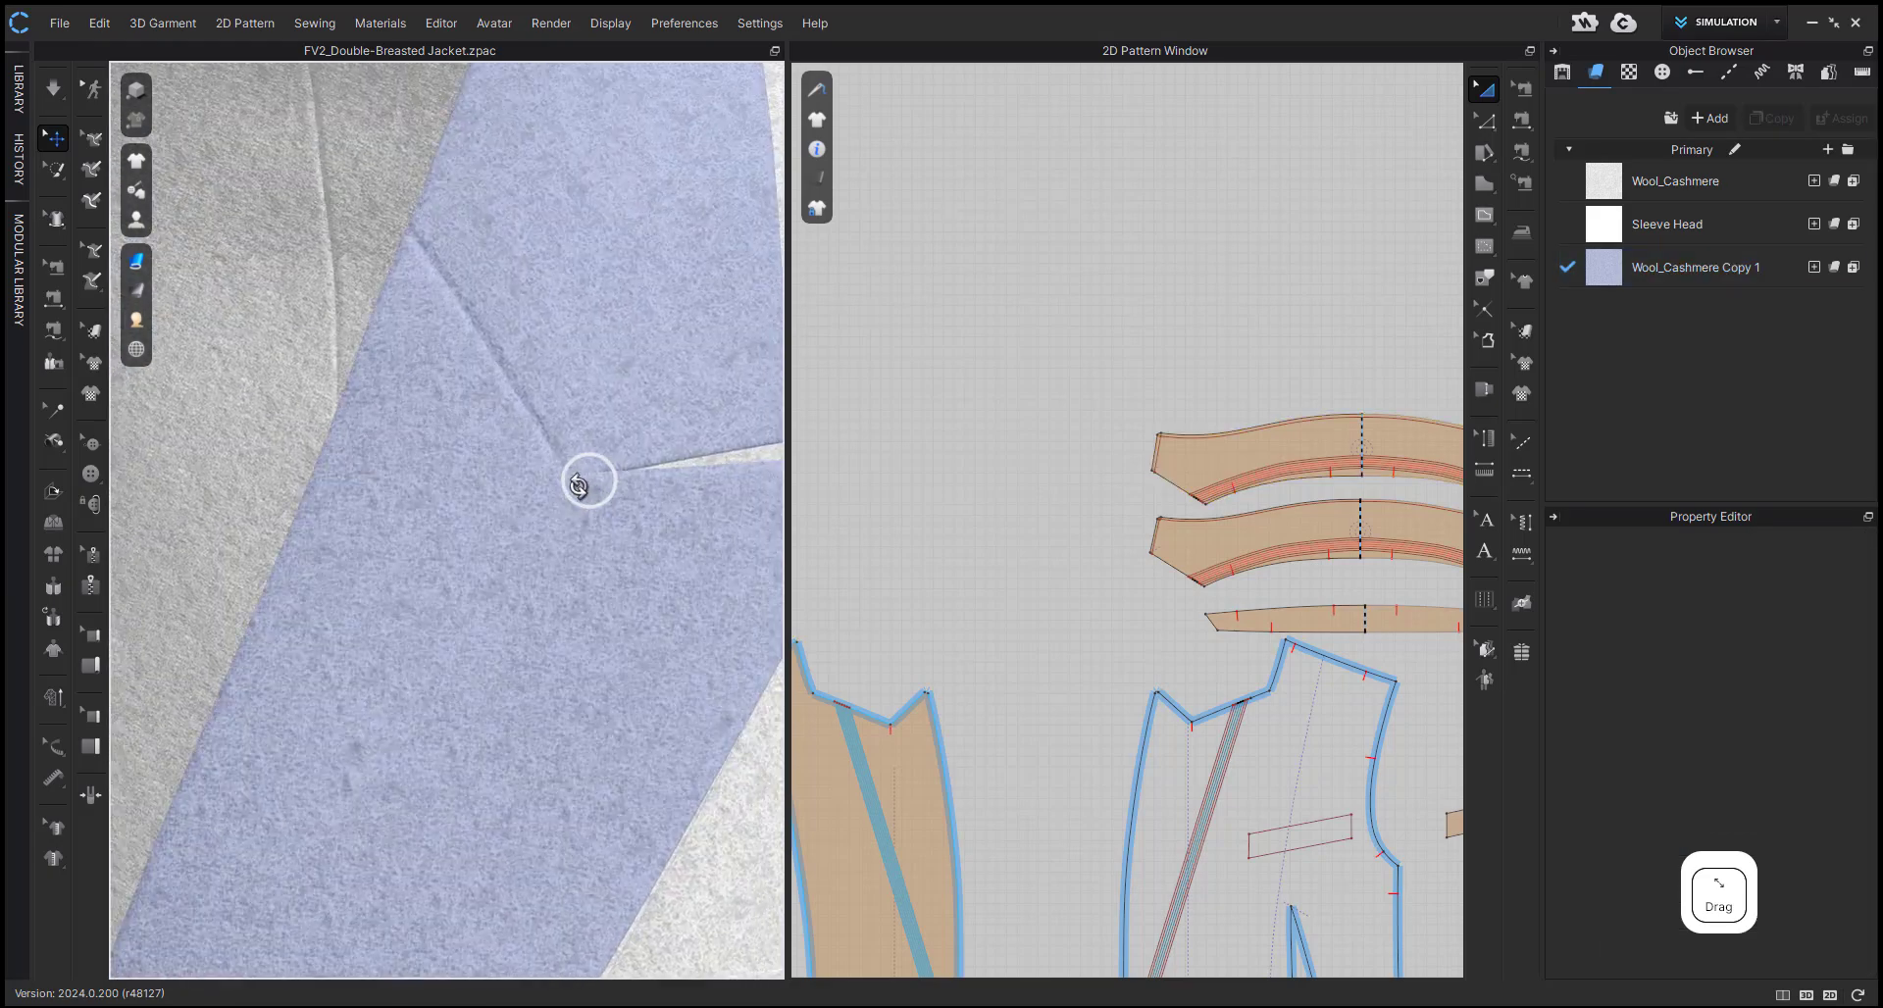
pyautogui.moveTo(578, 483); pyautogui.dragTo(475, 507, button='right')
pyautogui.click(551, 505)
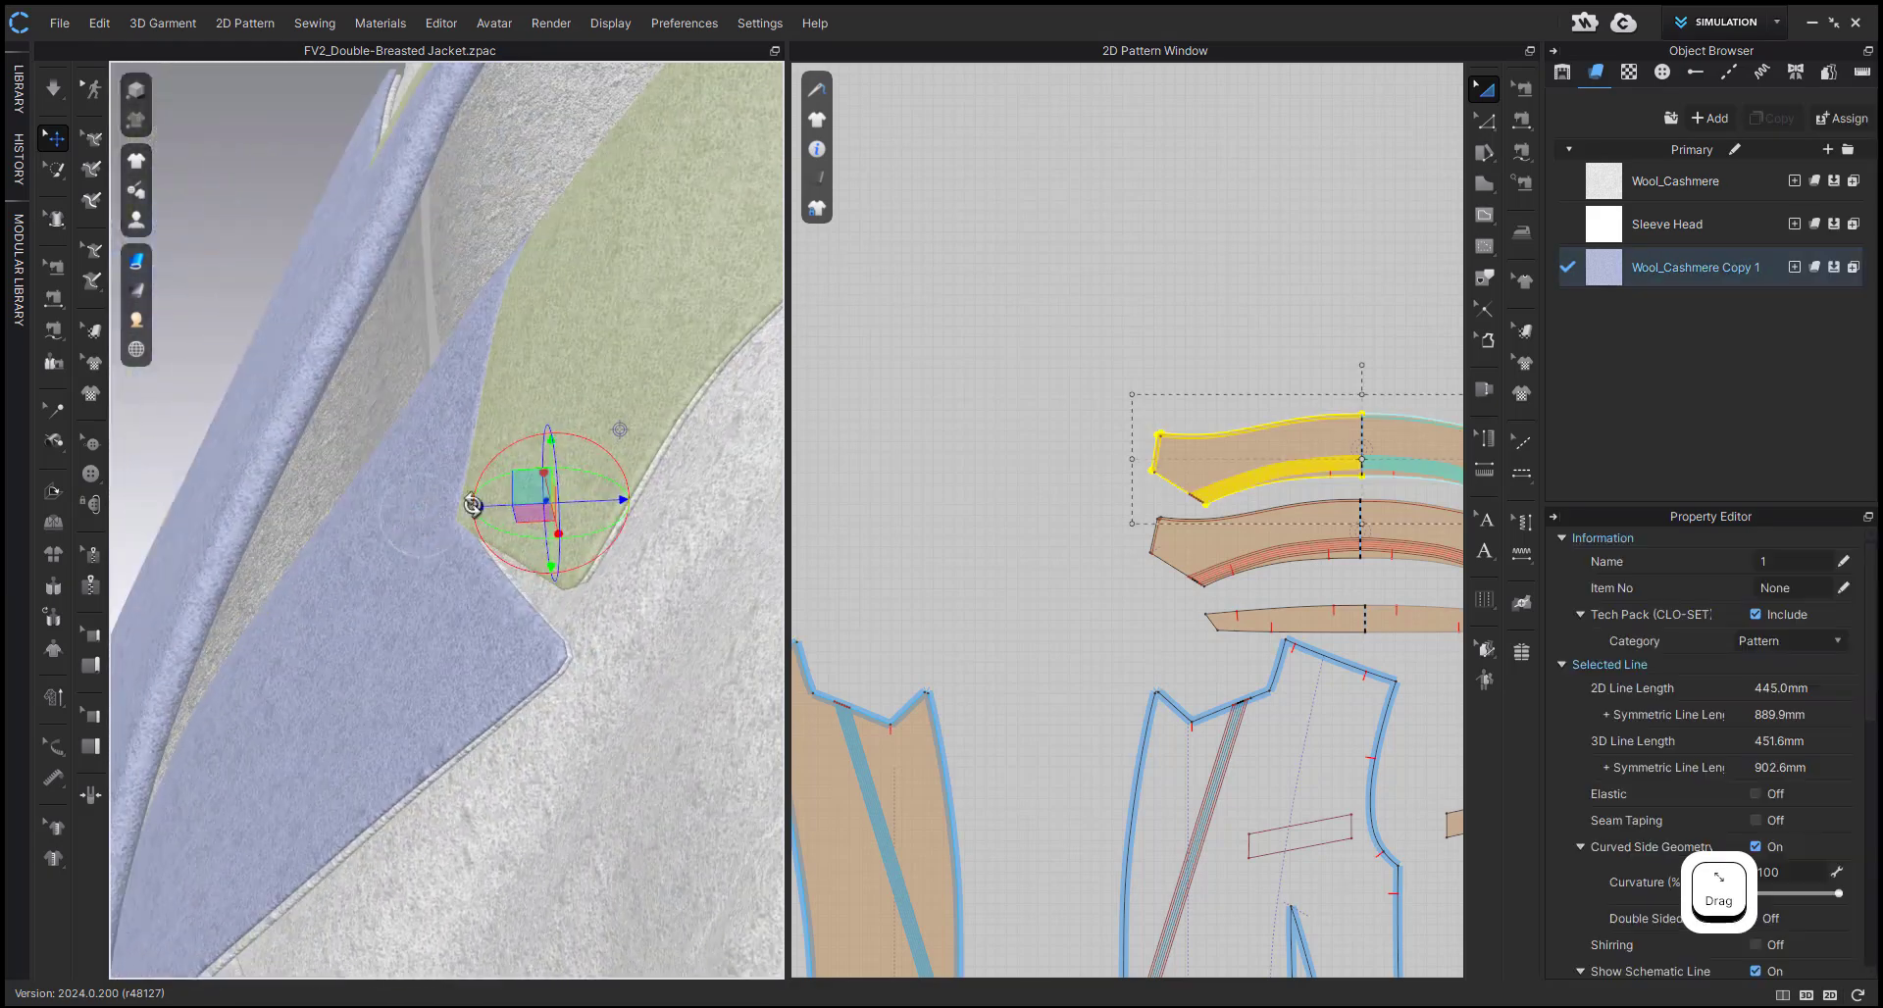
pyautogui.moveTo(601, 423); pyautogui.dragTo(347, 549, button='middle')
pyautogui.moveTo(660, 338); pyautogui.dragTo(462, 609, button='right')
pyautogui.moveTo(462, 609); pyautogui.dragTo(721, 392, button='middle')
pyautogui.moveTo(451, 534); pyautogui.dragTo(525, 593, button='right')
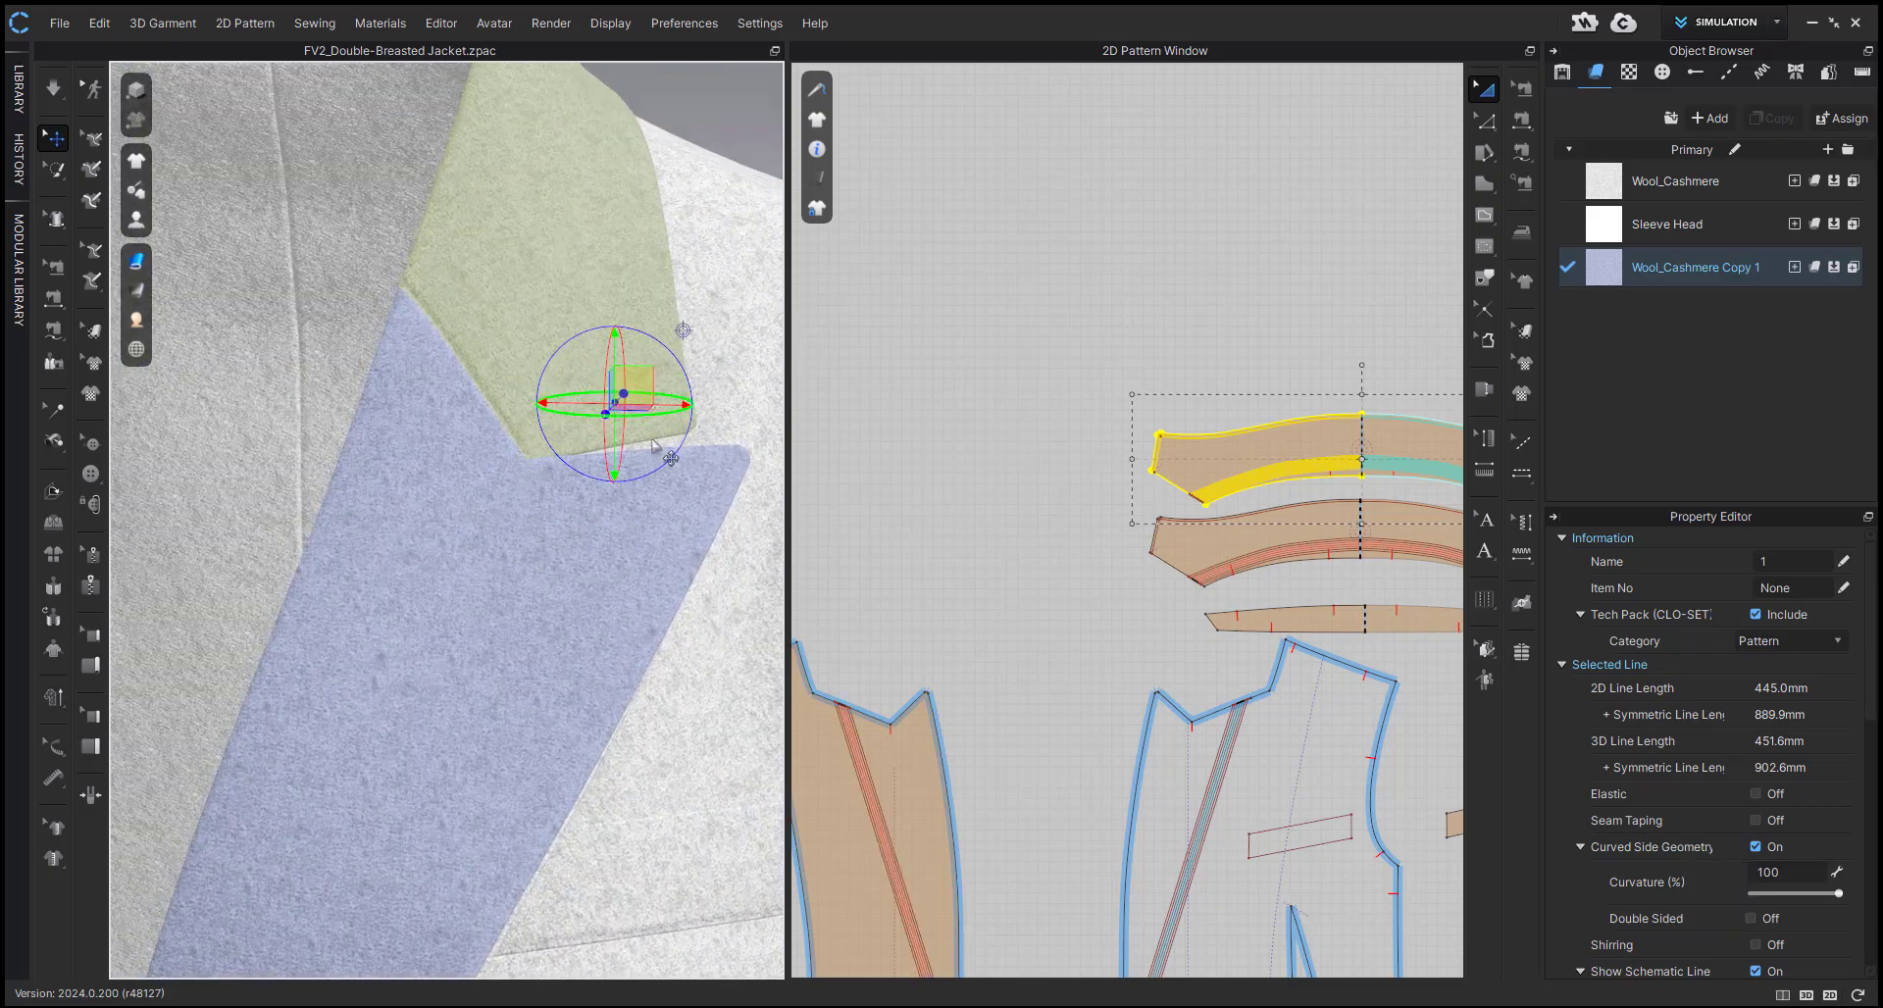
pyautogui.scroll(-4, 652, 446)
pyautogui.moveTo(558, 504); pyautogui.dragTo(600, 504, button='right')
pyautogui.scroll(2, 458, 555)
pyautogui.moveTo(458, 555); pyautogui.dragTo(618, 601, button='right')
pyautogui.moveTo(617, 601); pyautogui.dragTo(441, 477, button='middle')
pyautogui.moveTo(442, 476); pyautogui.dragTo(461, 554, button='right')
pyautogui.scroll(3, 443, 553)
pyautogui.click(444, 556)
pyautogui.scroll(2, 509, 626)
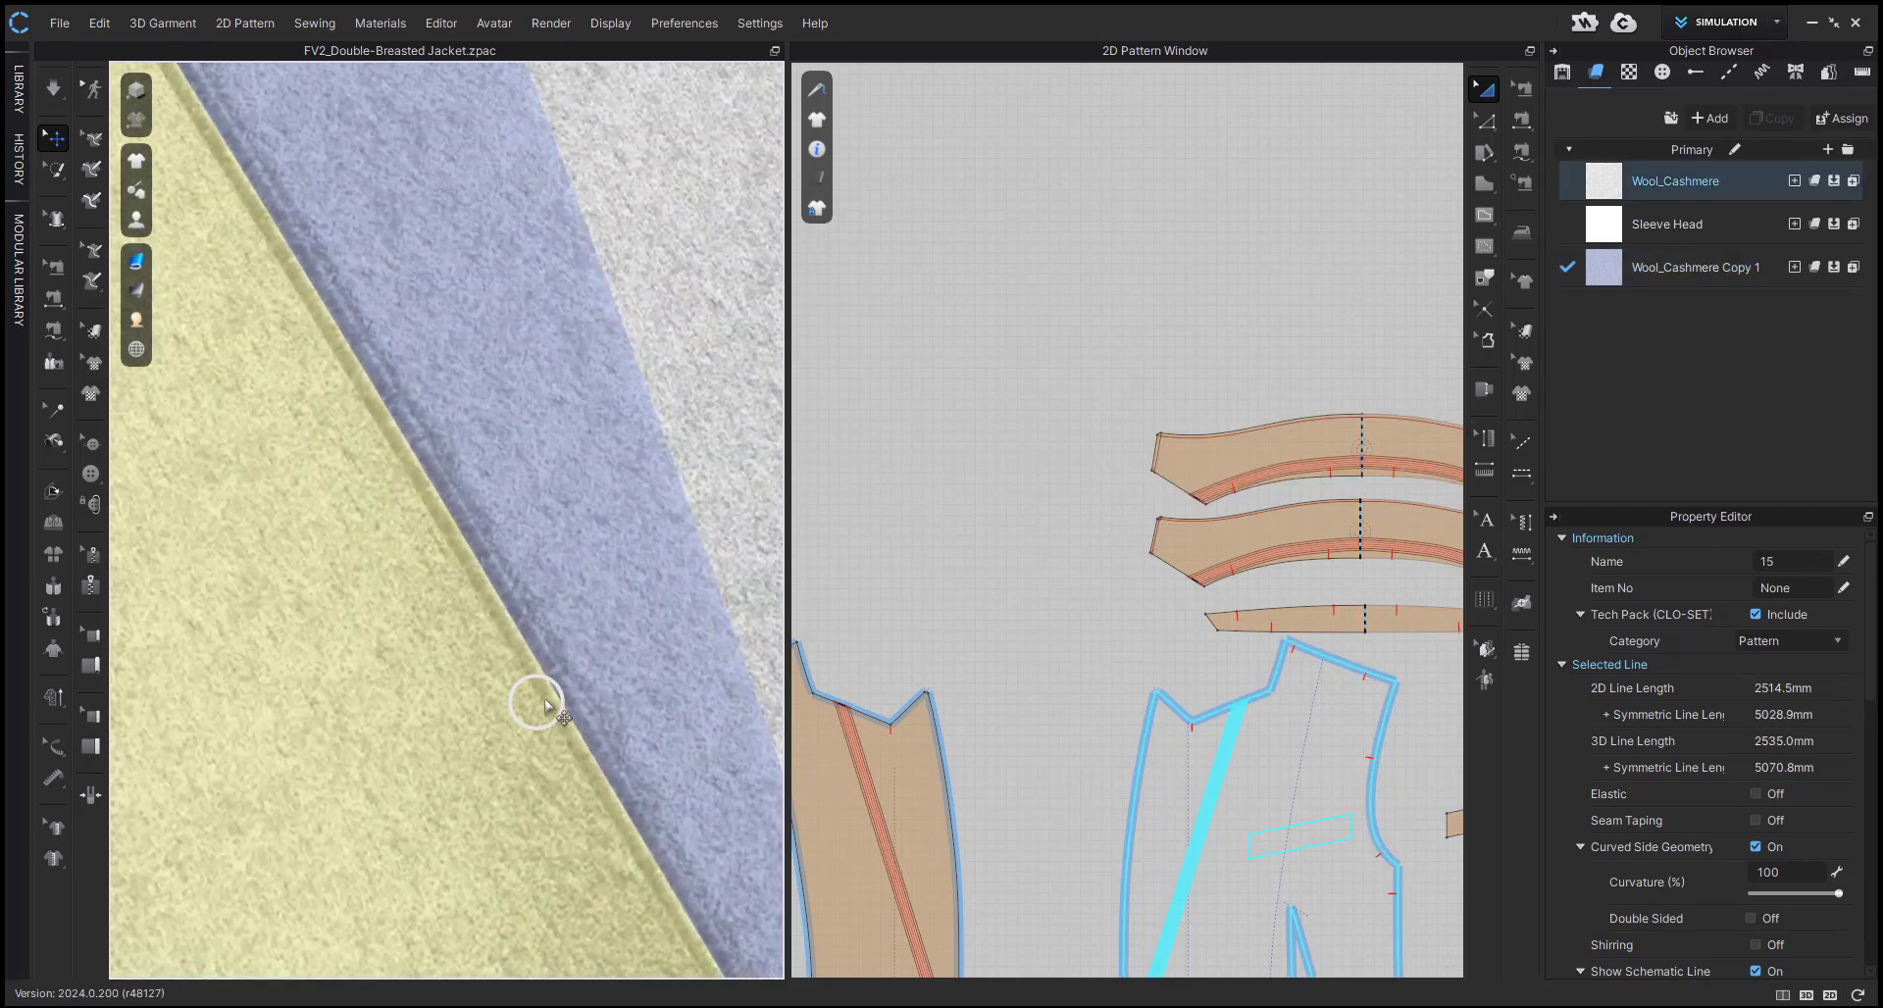
pyautogui.click(544, 699)
pyautogui.moveTo(544, 699); pyautogui.dragTo(412, 775, button='right')
# - Offset the front panel's curved lapel edge as one internal line at 2 mm, with Extend off
pyautogui.scroll(-5, 971, 672)
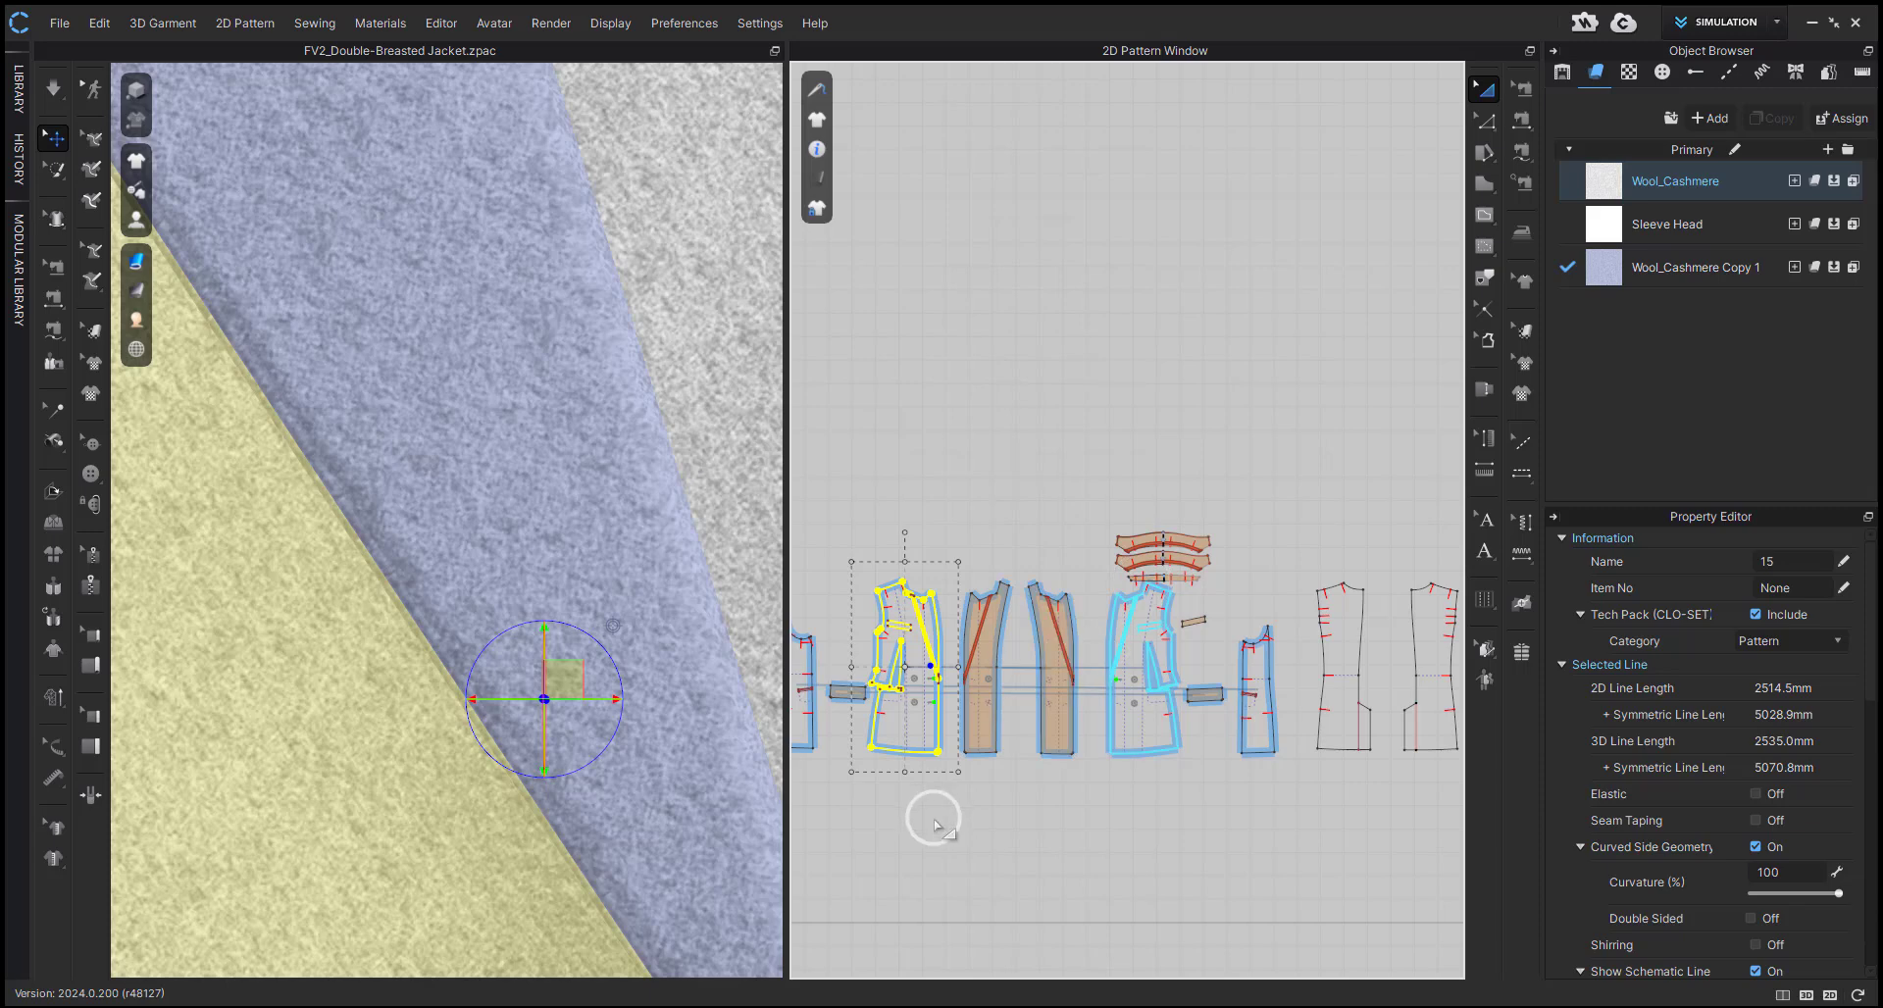
pyautogui.click(933, 822)
pyautogui.scroll(8, 941, 628)
pyautogui.press('z')
pyautogui.click(946, 613)
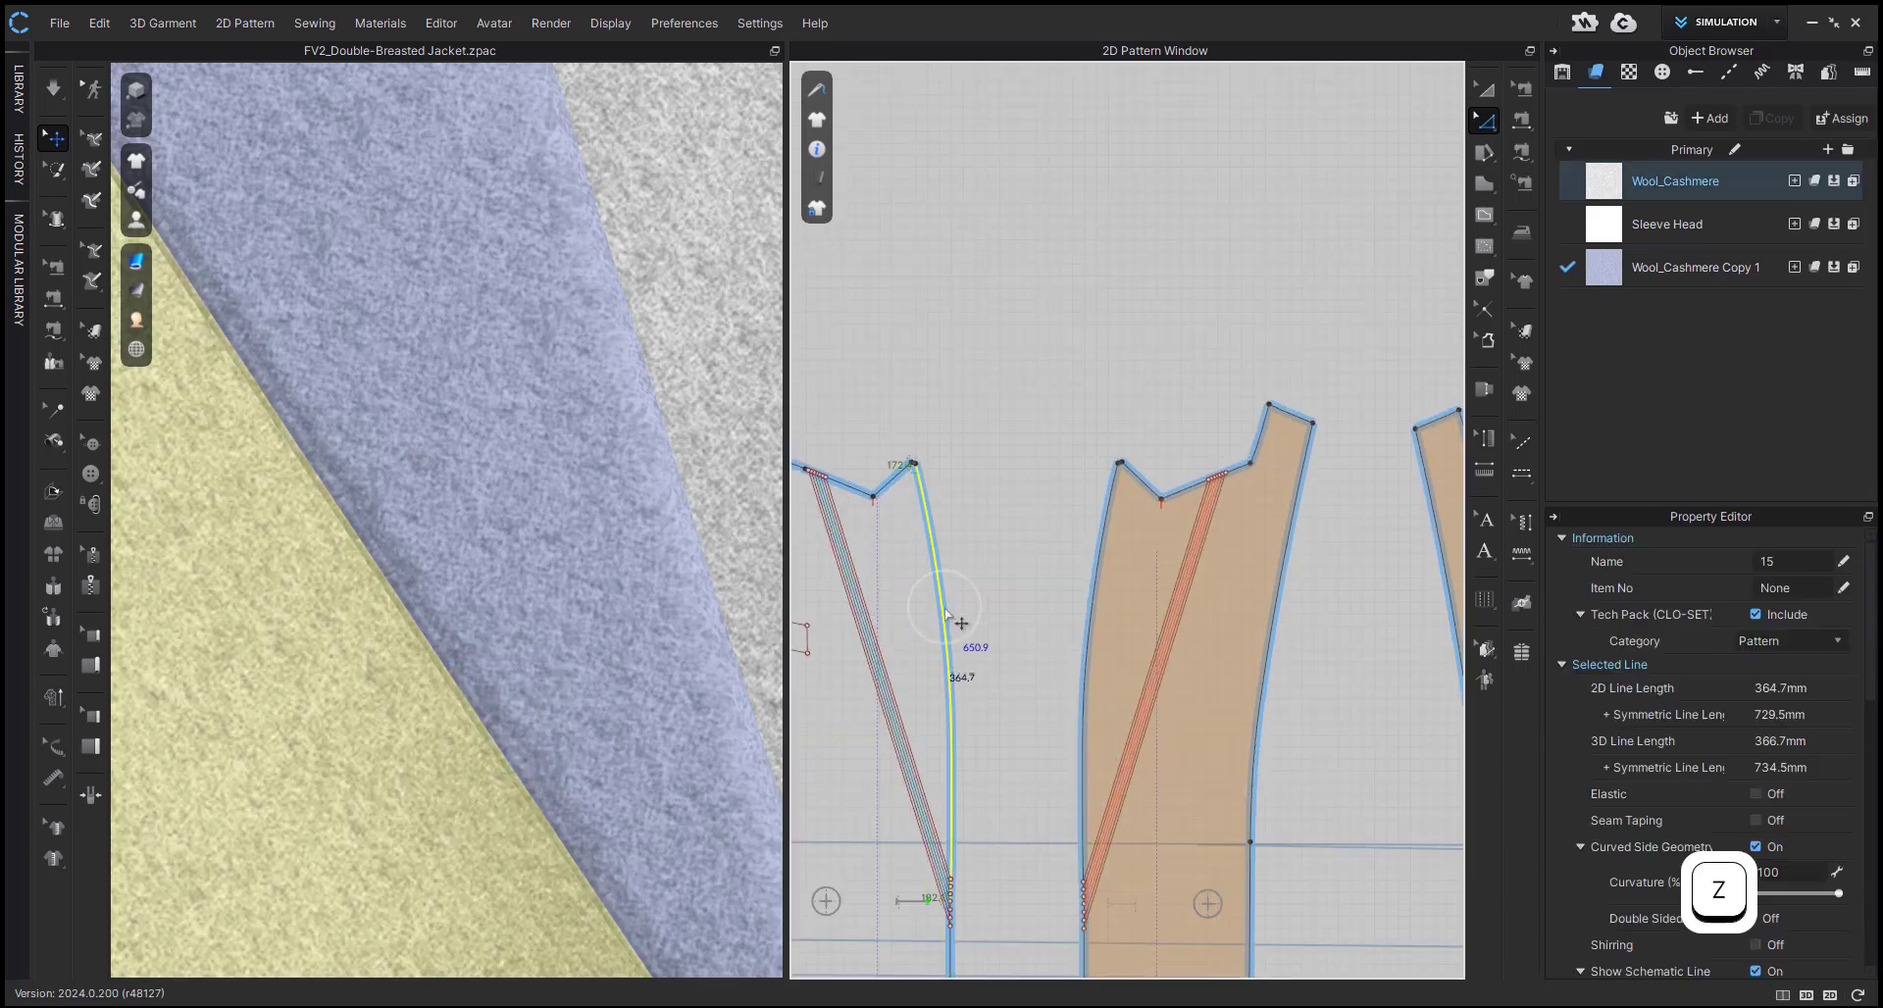
pyautogui.scroll(-5, 696, 600)
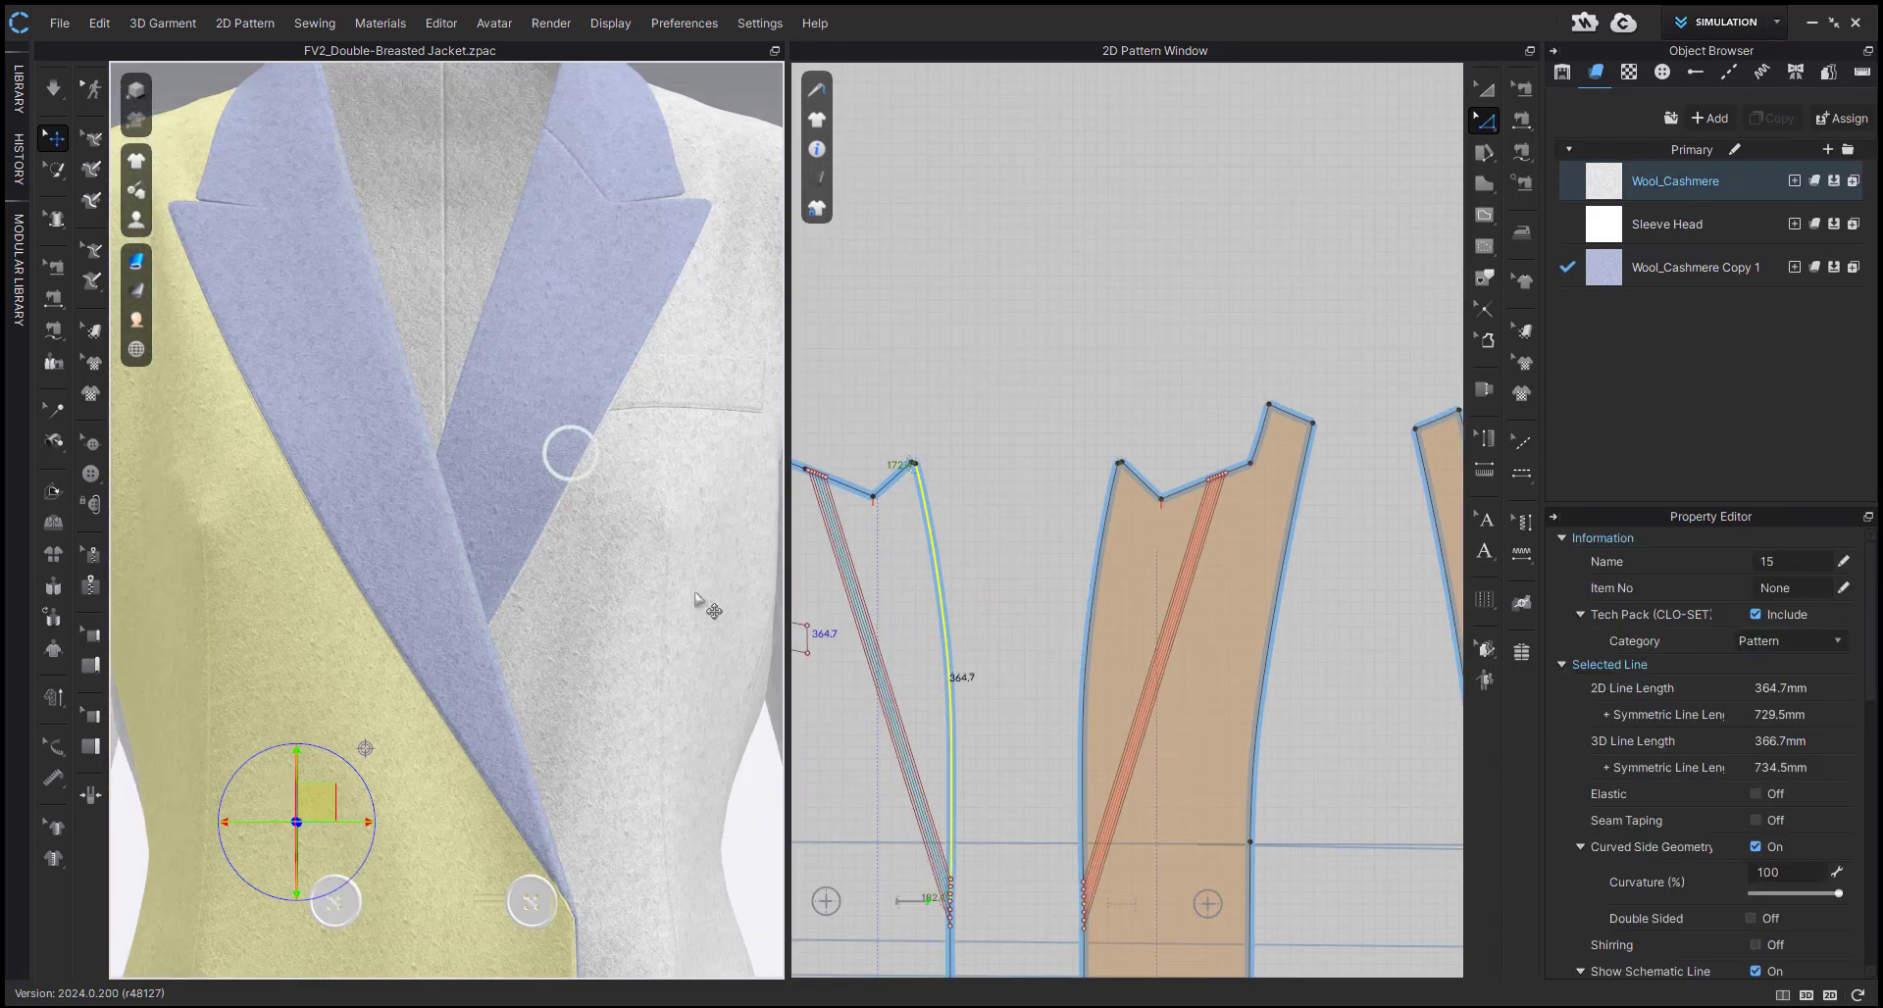
pyautogui.rightClick(1076, 670)
pyautogui.click(943, 628)
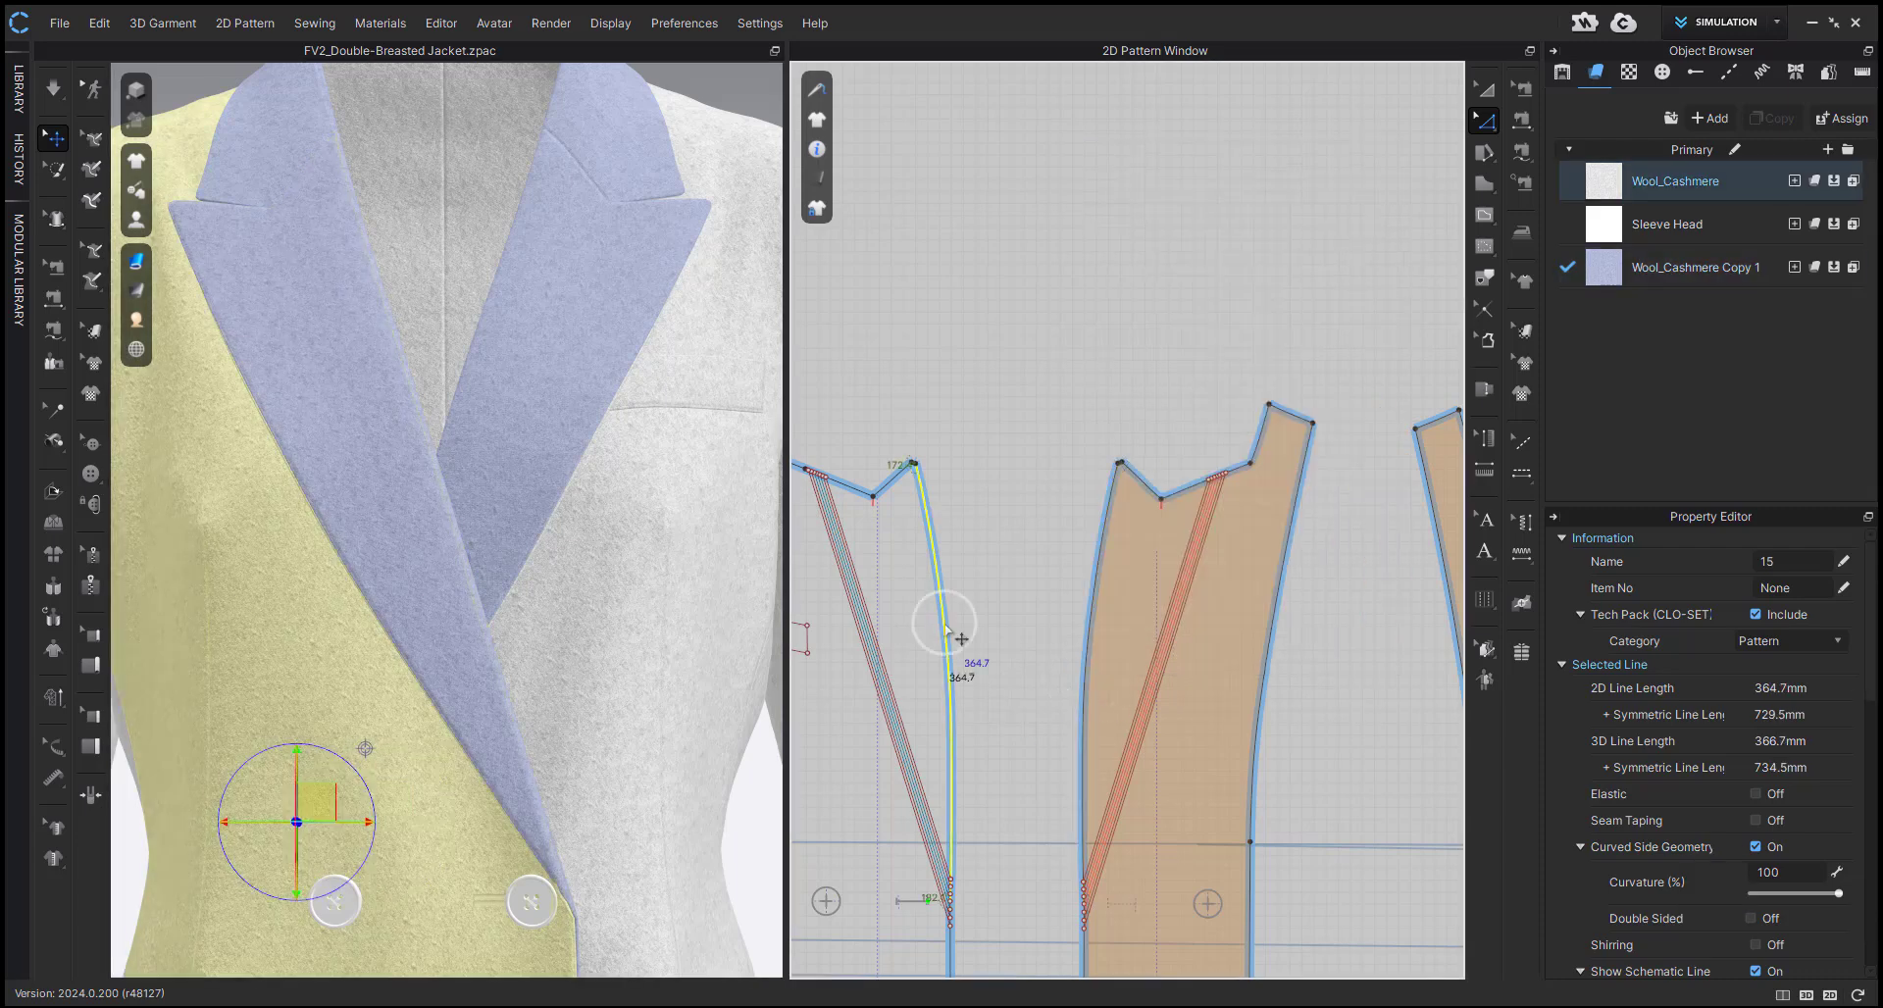
pyautogui.rightClick(945, 623)
pyautogui.click(997, 334)
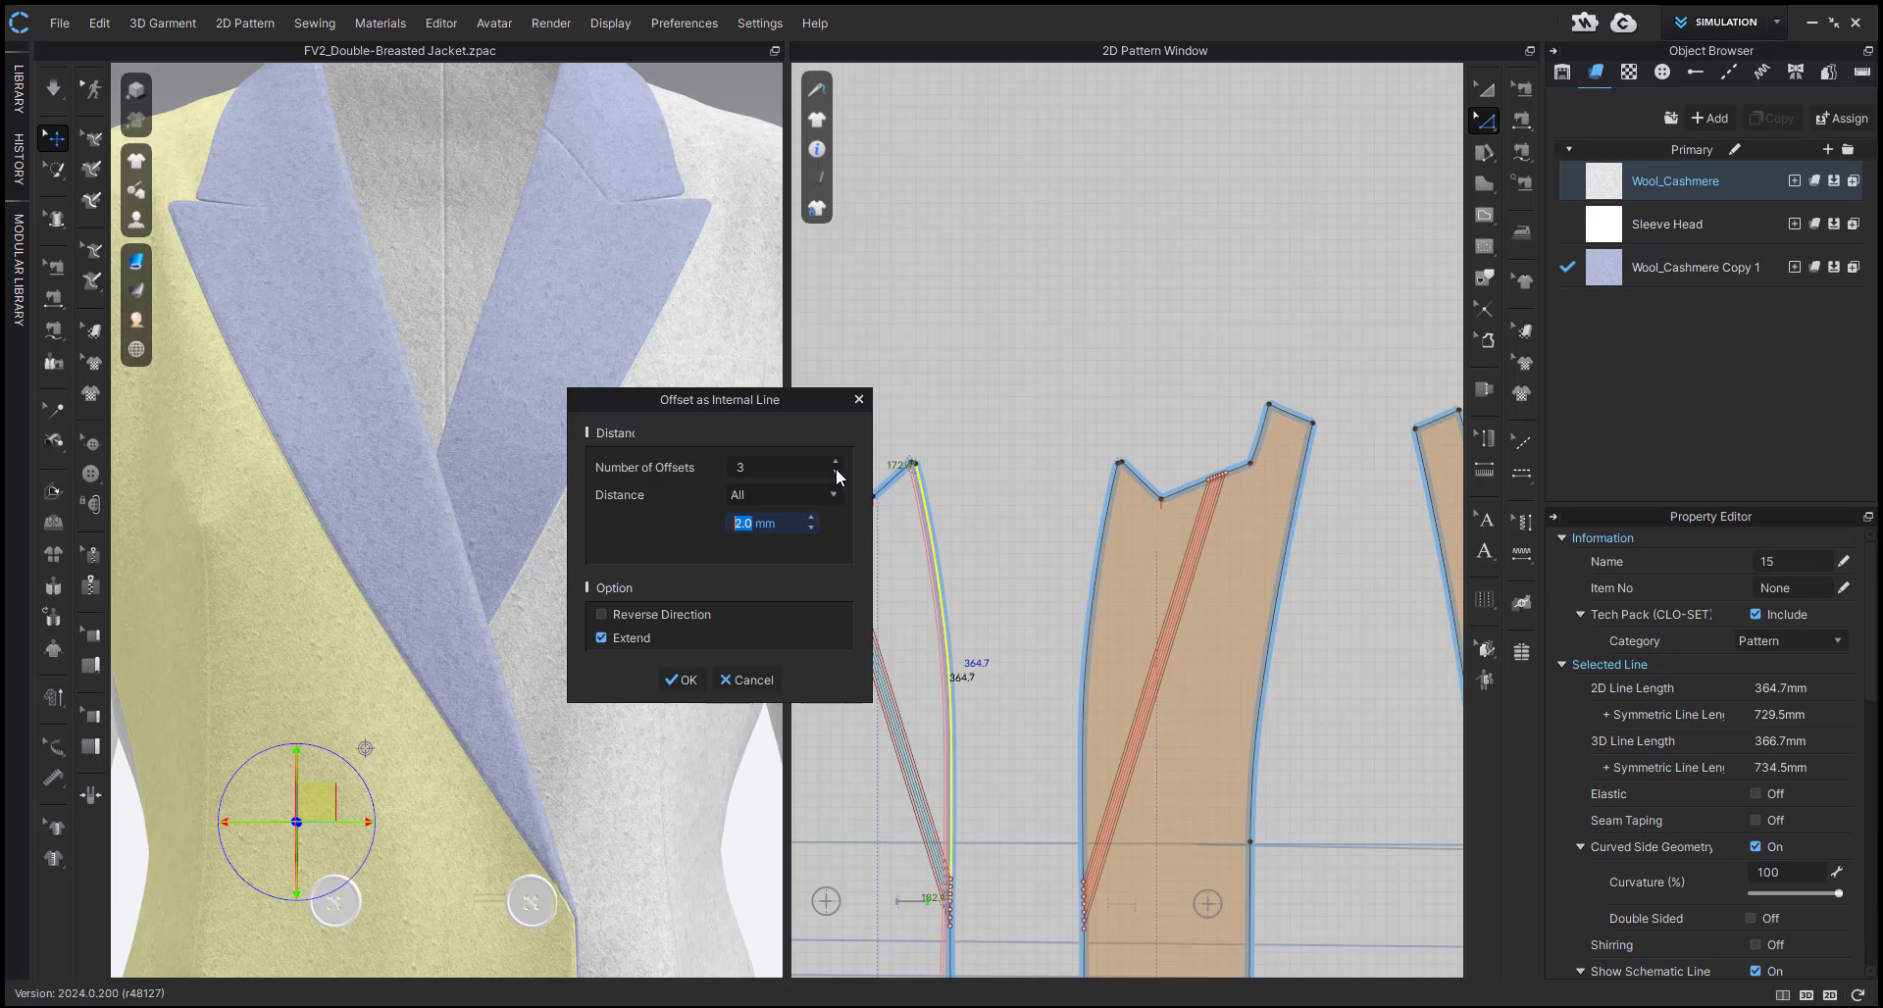
pyautogui.click(600, 638)
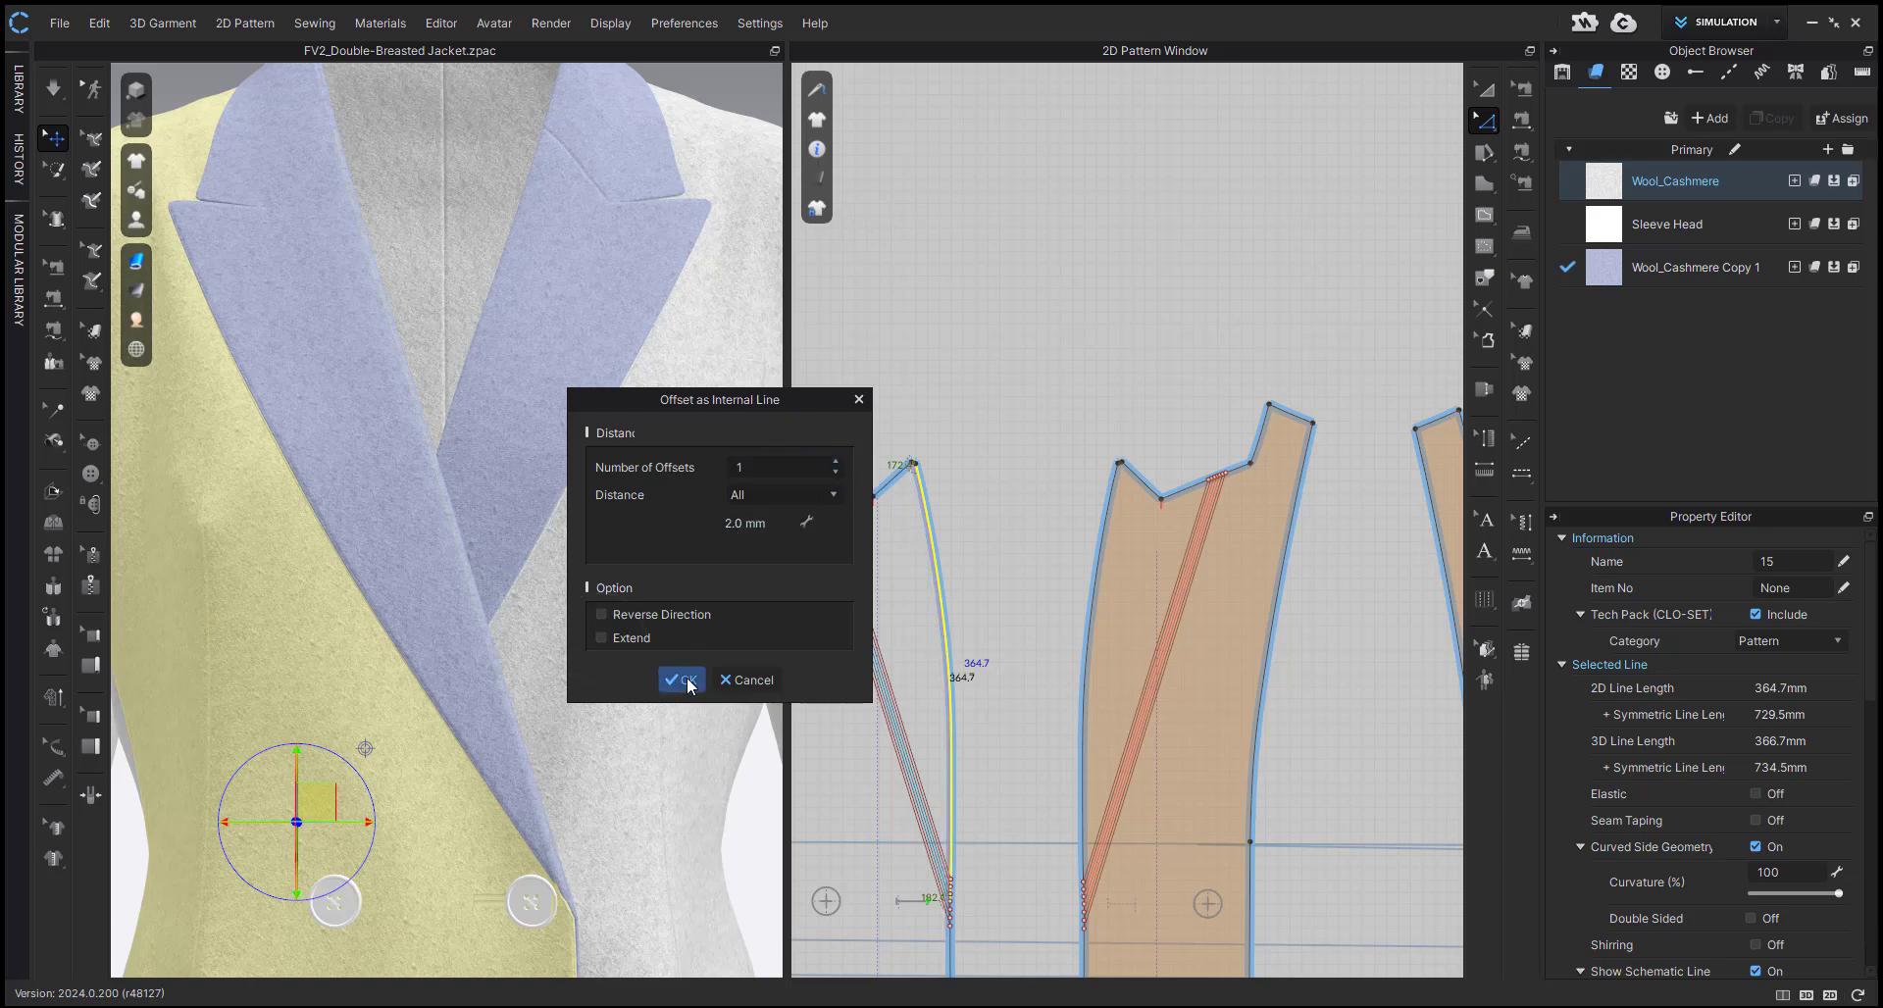
pyautogui.click(683, 679)
# - Offset the facing's curved lapel edge as one internal line at 3 mm
pyautogui.rightClick(1098, 582)
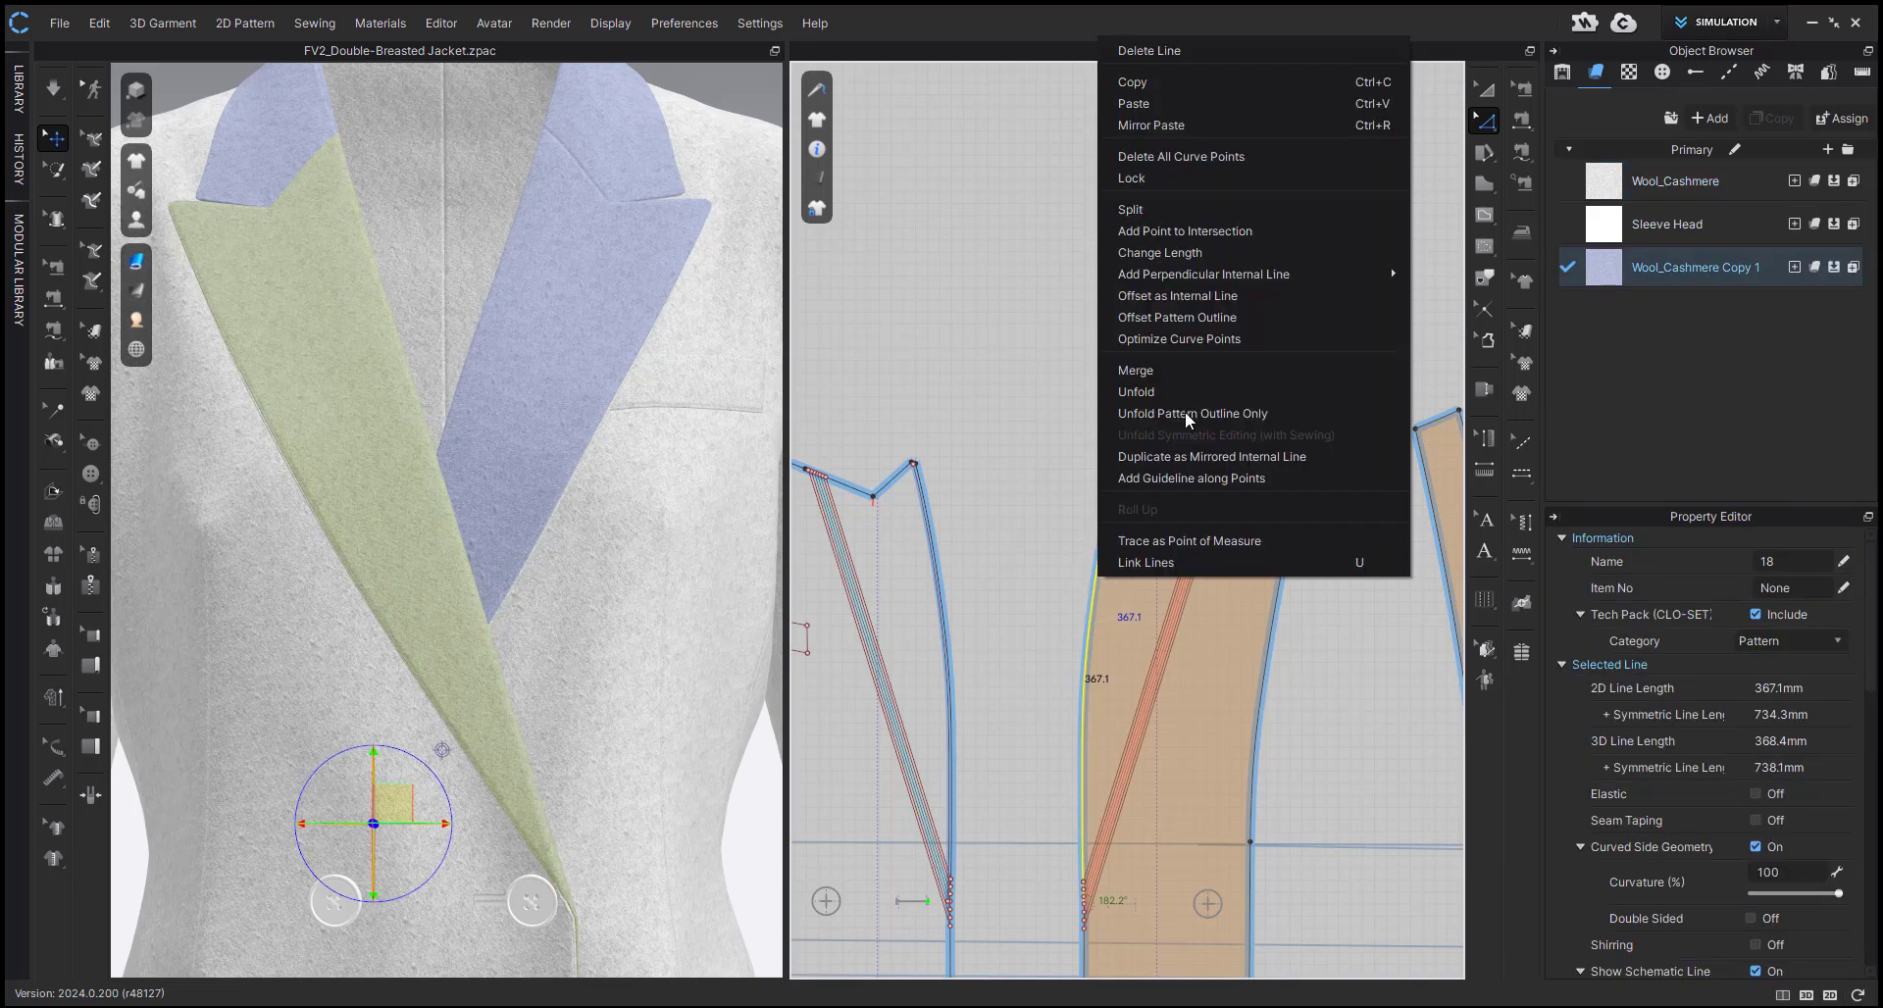
pyautogui.click(1162, 290)
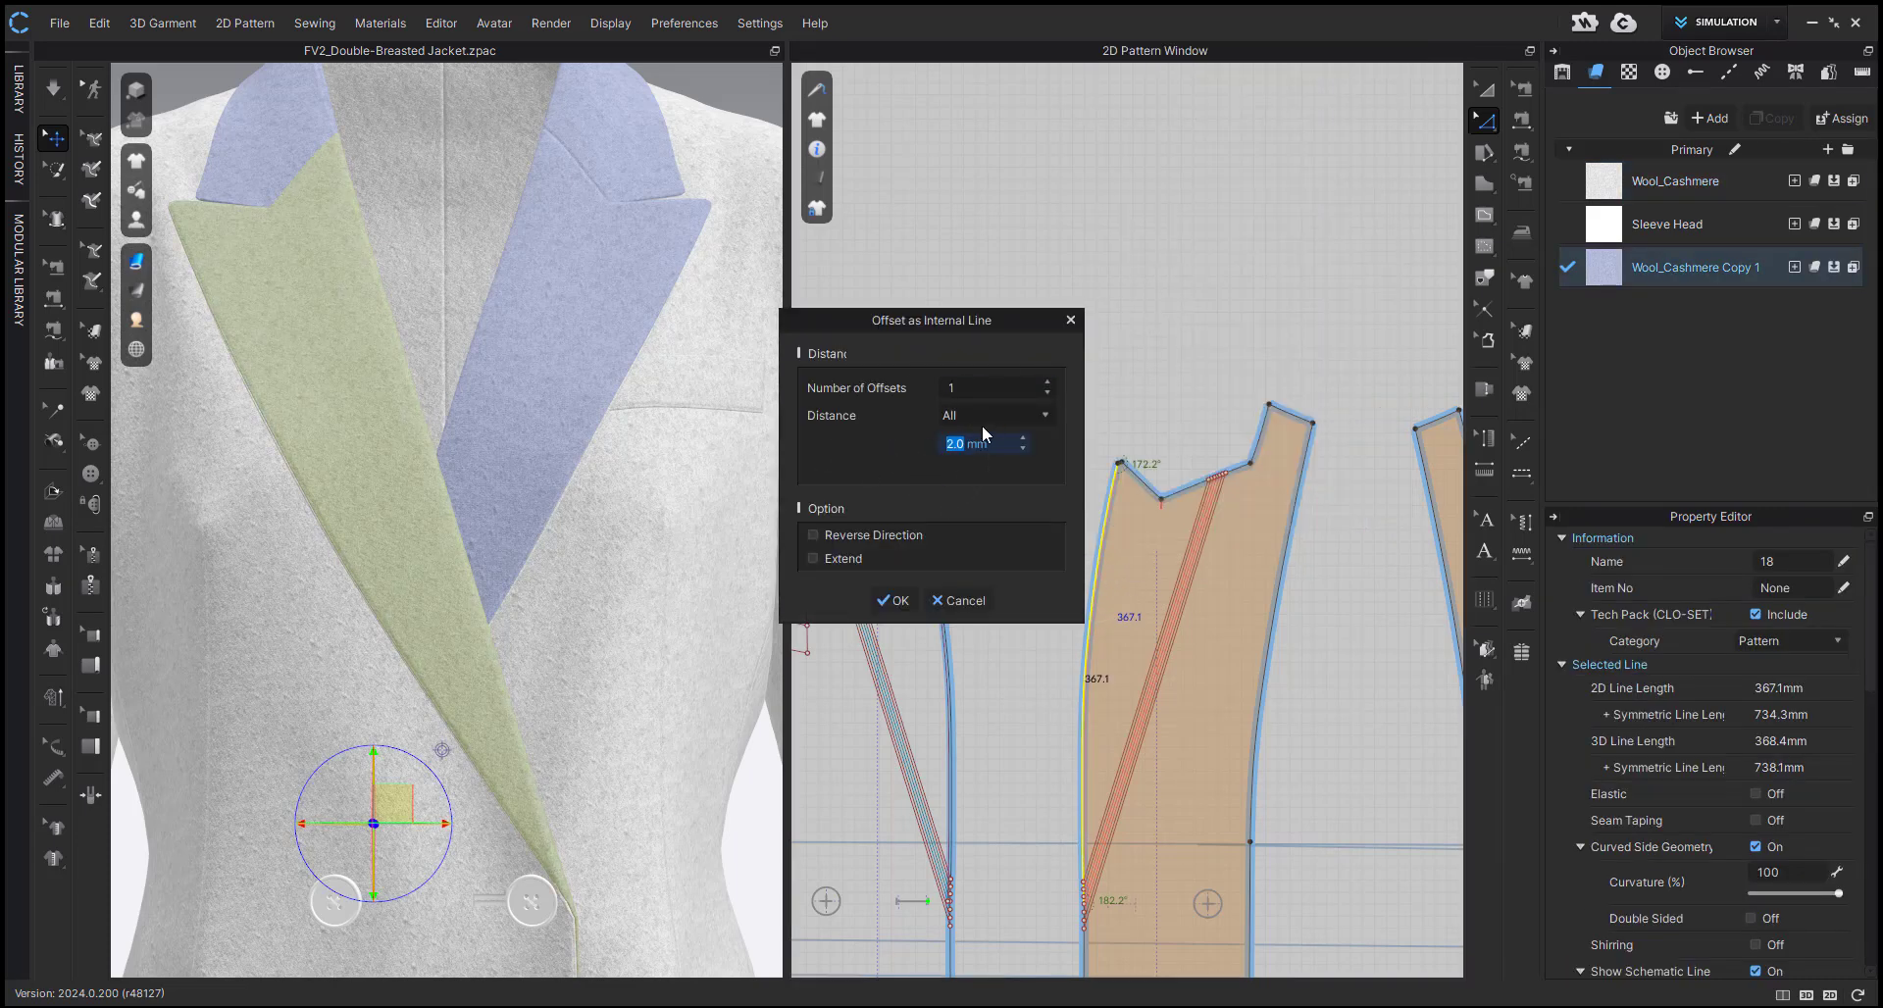
pyautogui.write('3')
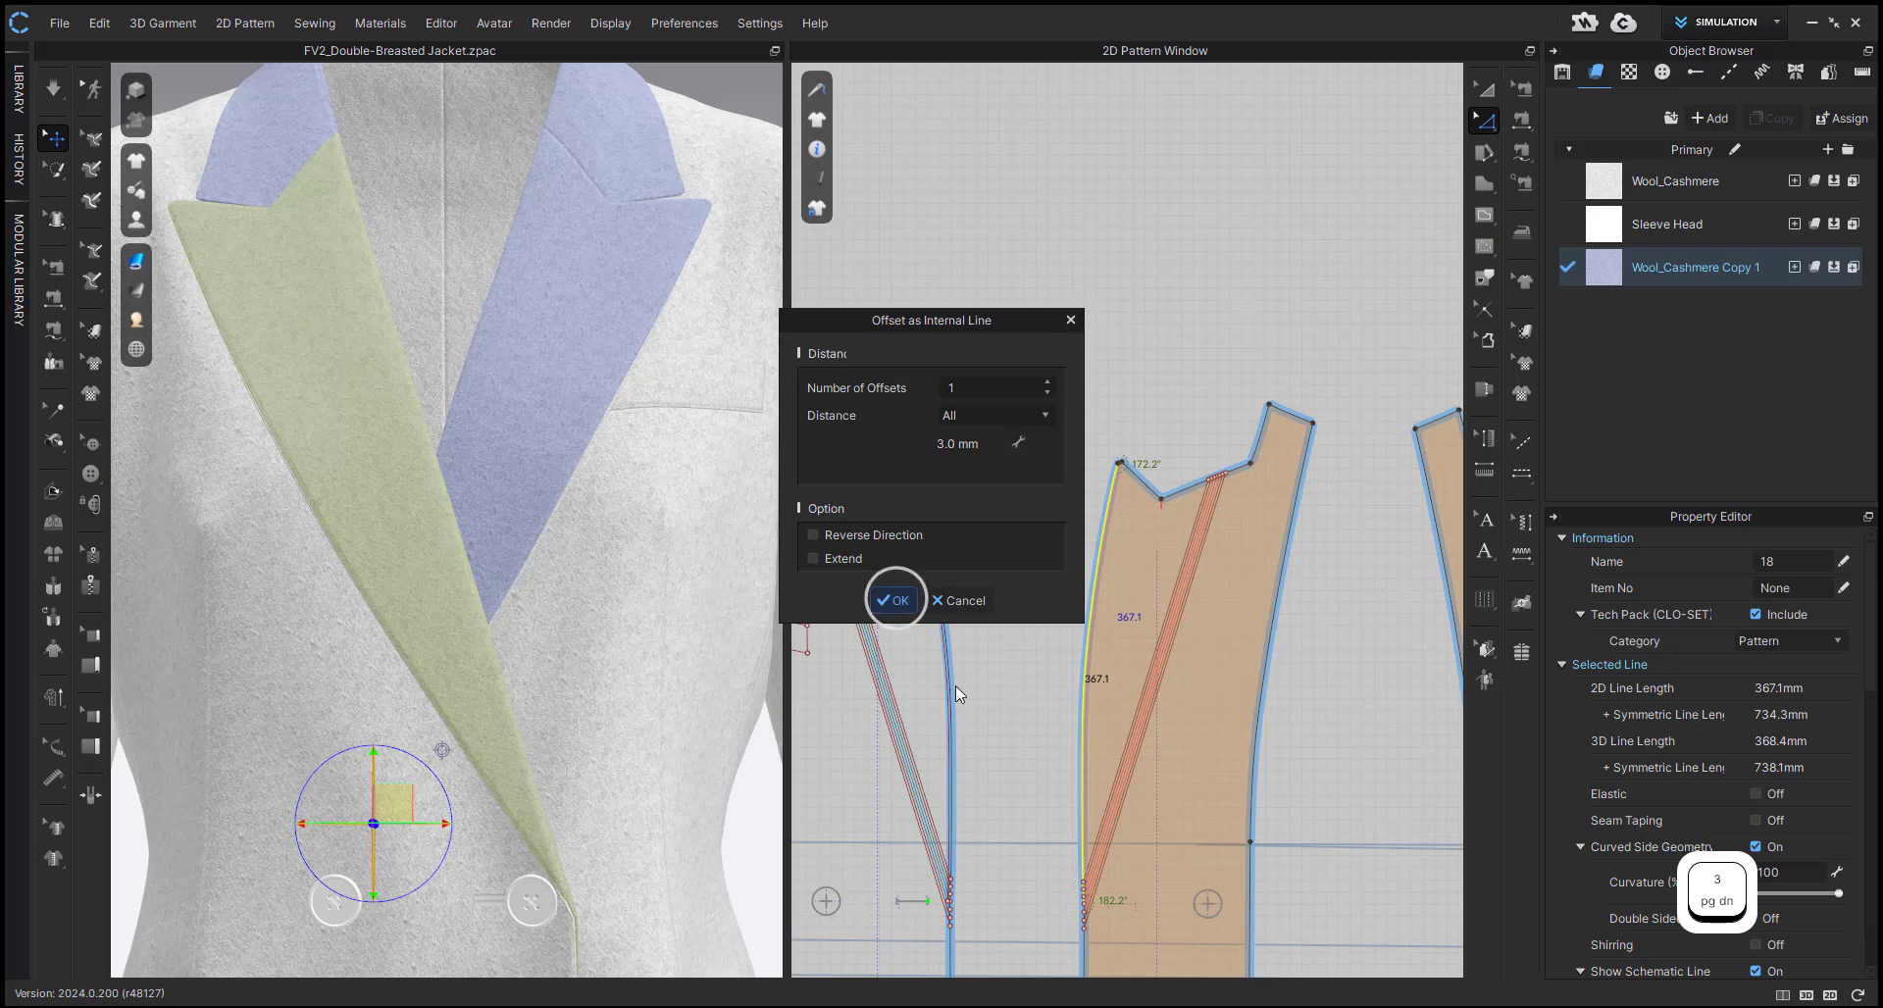
# - Sew the offset line along the front panel's lapel edge to the matching offset line on the facing
pyautogui.write('n')
pyautogui.scroll(3, 1030, 673)
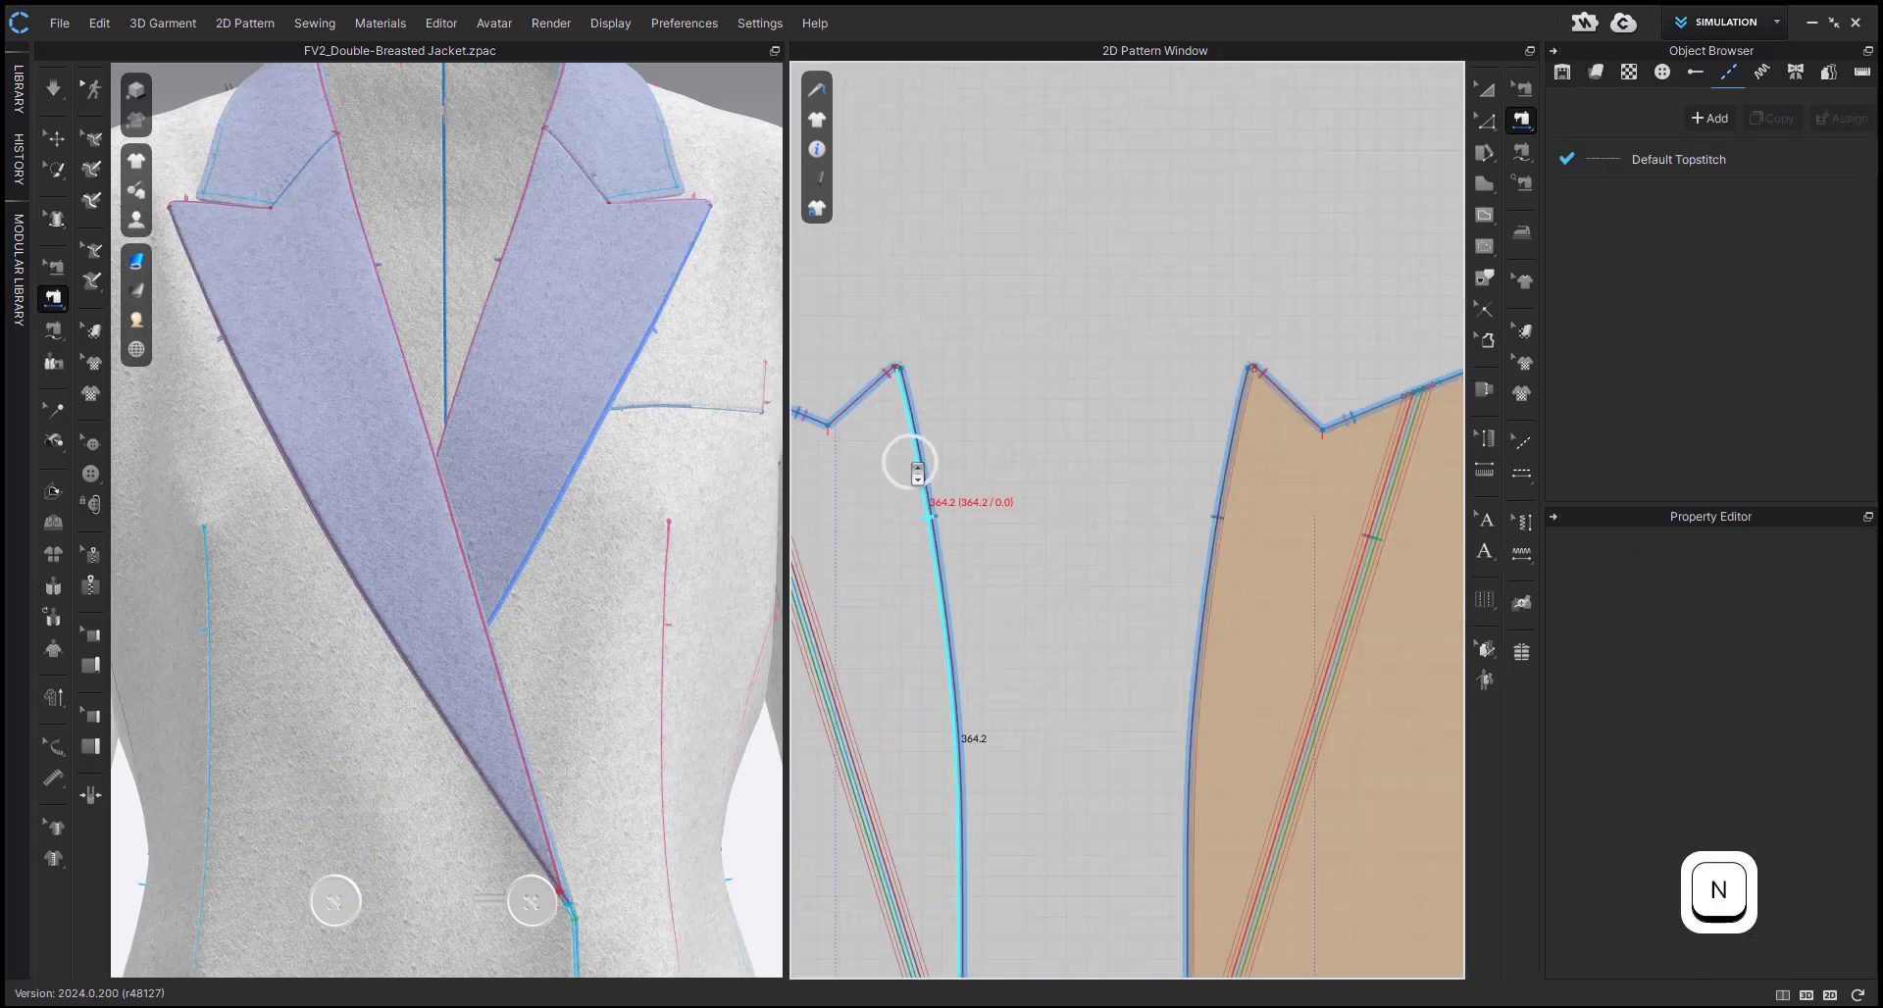
pyautogui.click(1230, 478)
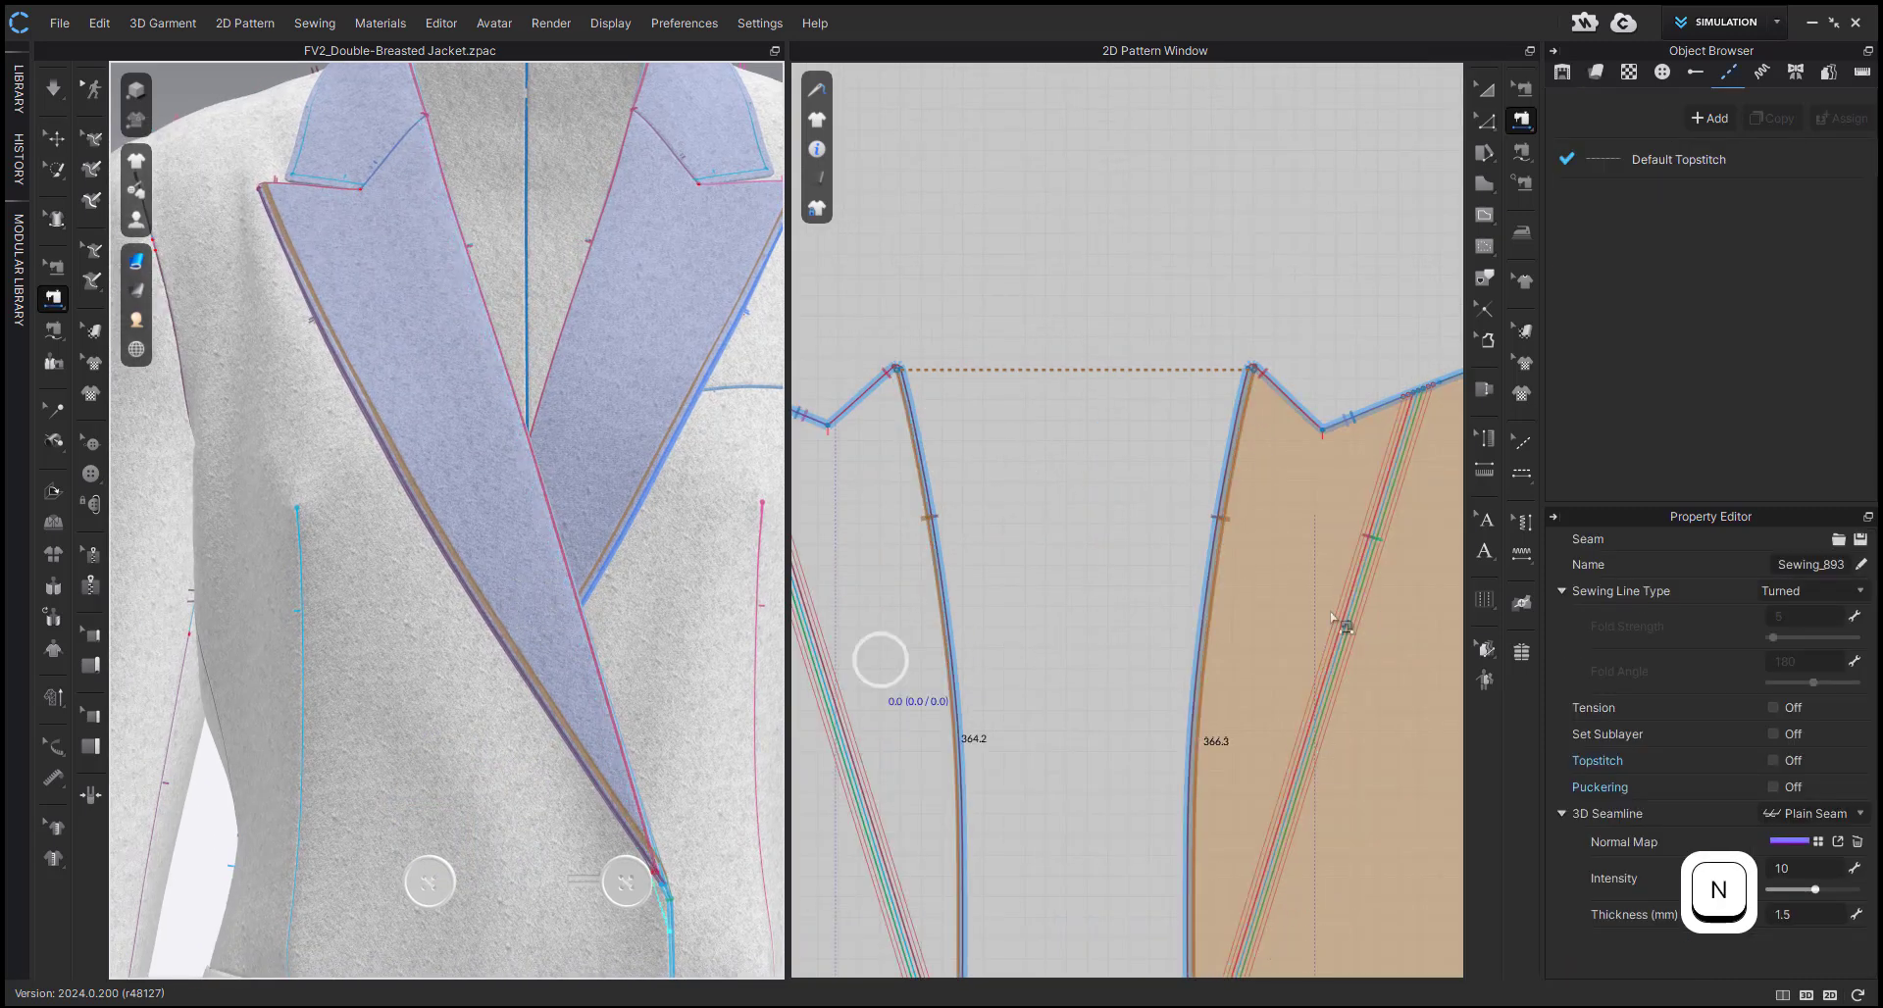
# - Remove the 3D seamline normal map from the new lapel edge seams on both sides
pyautogui.press('b')
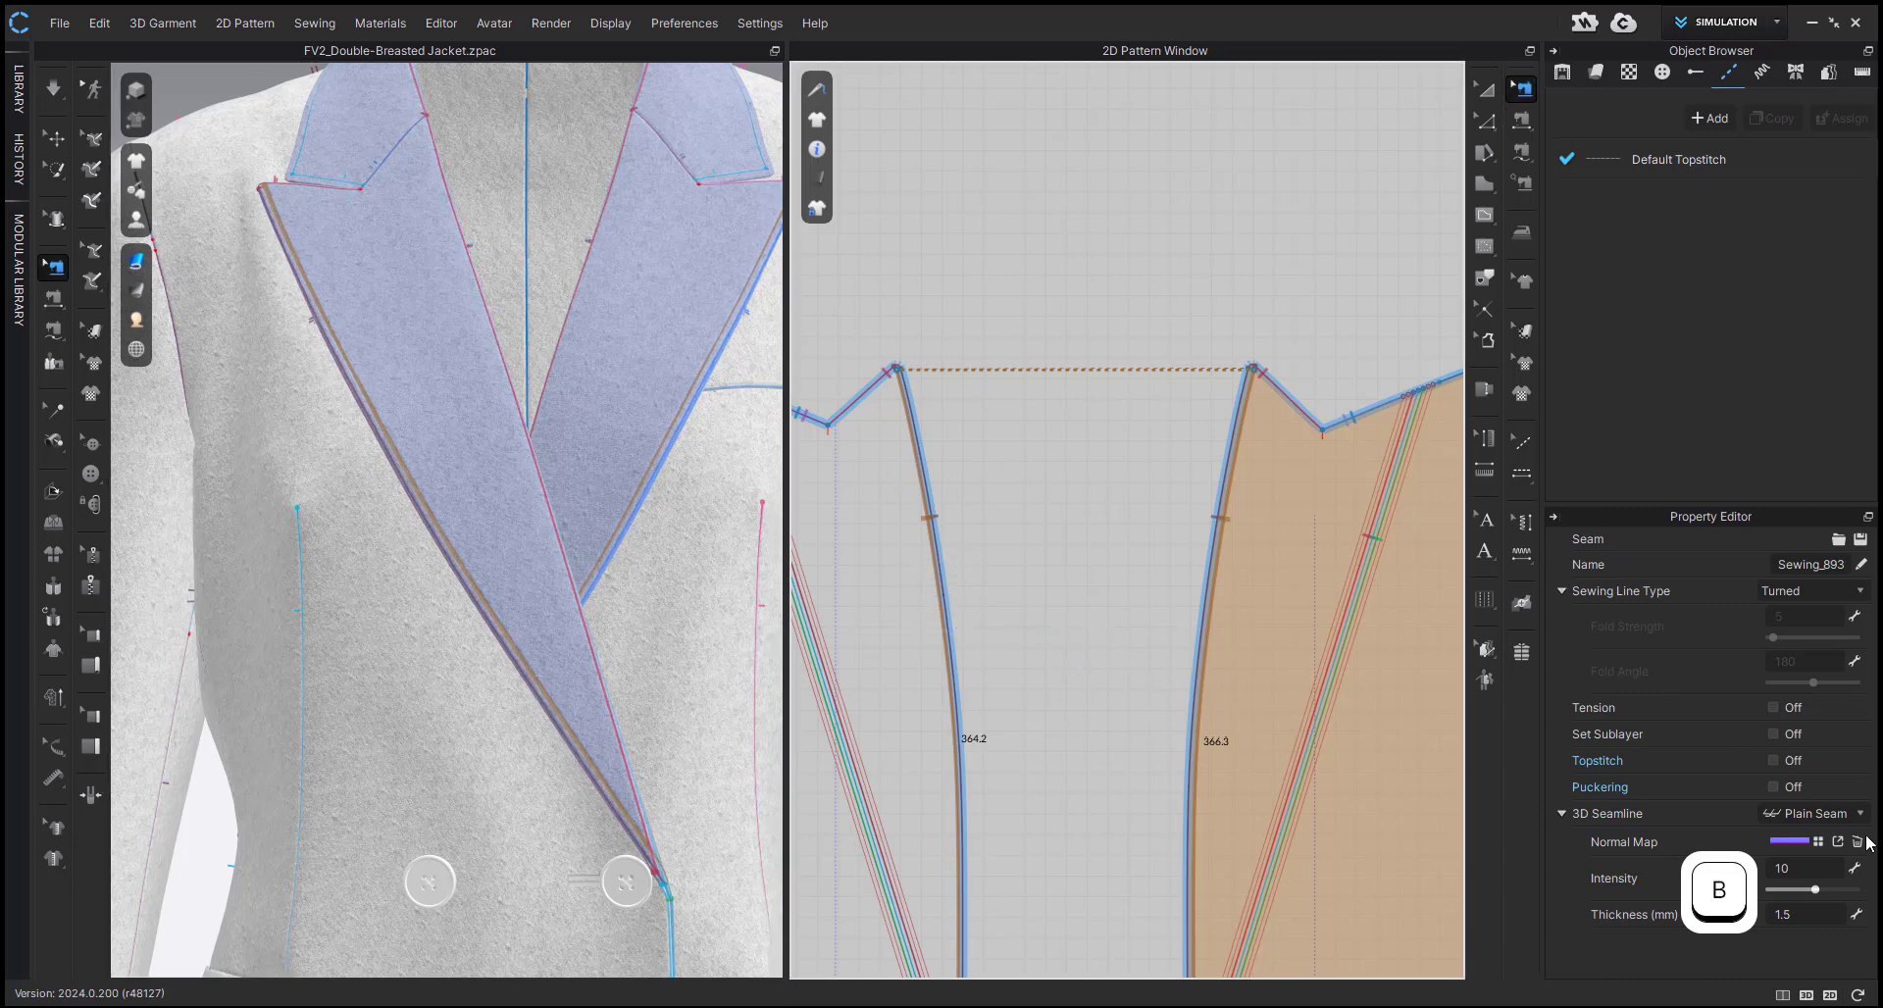
pyautogui.scroll(-5, 872, 647)
pyautogui.scroll(5, 1221, 647)
pyautogui.click(1198, 656)
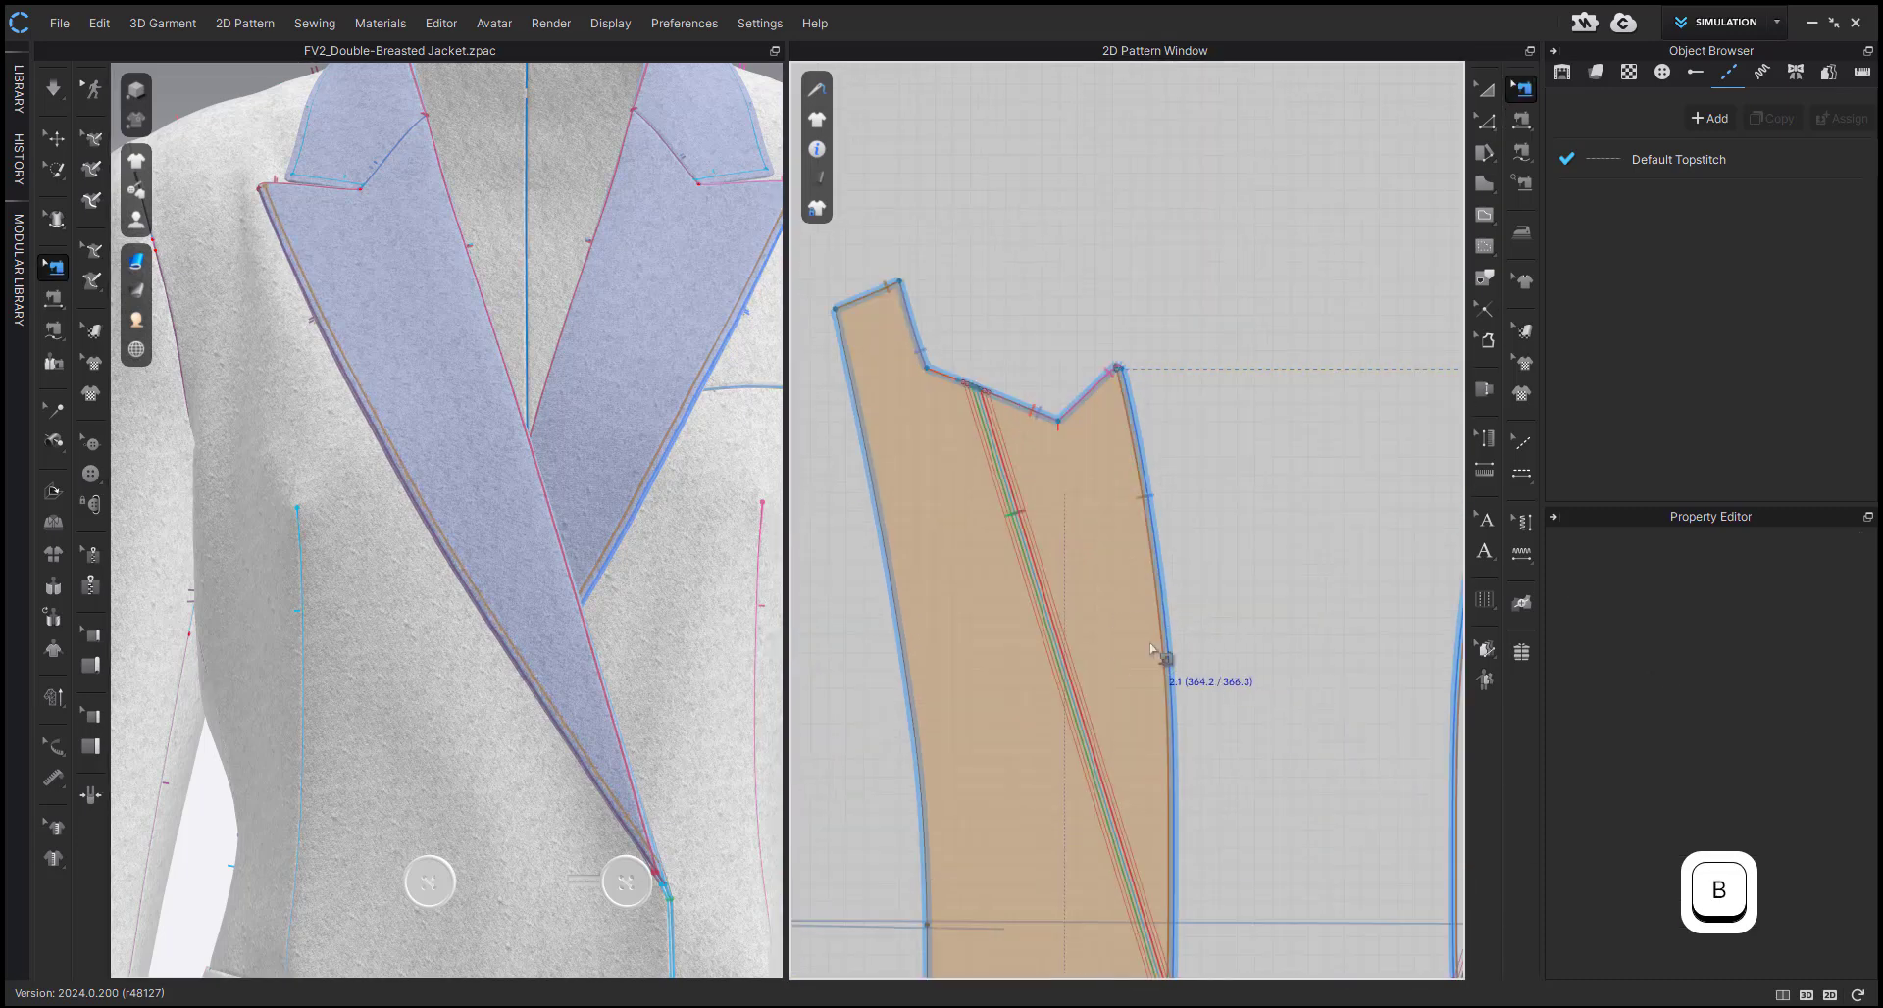
pyautogui.click(1150, 643)
pyautogui.click(1858, 842)
pyautogui.click(1195, 723)
pyautogui.press('a')
# - Simulate the jacket to settle the newly sewn lapel edge, checking the edge up close and the whole front
pyautogui.scroll(3, 540, 612)
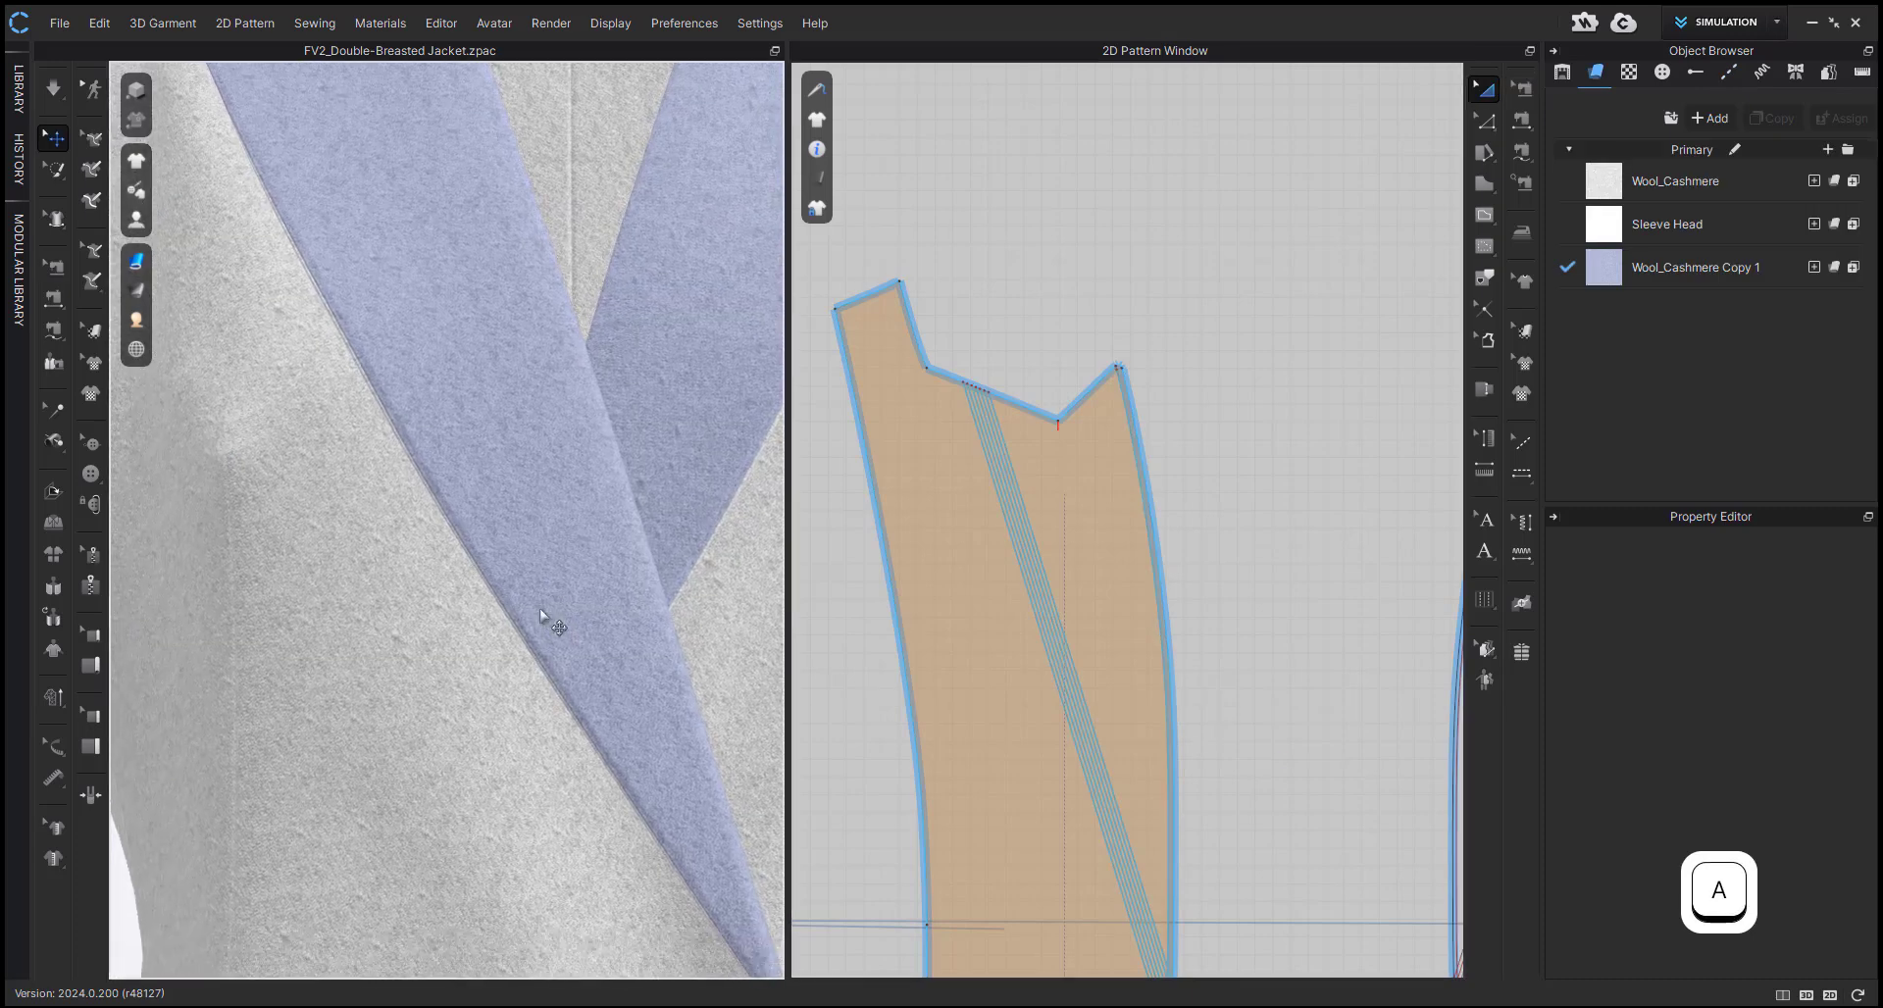
pyautogui.press('space')
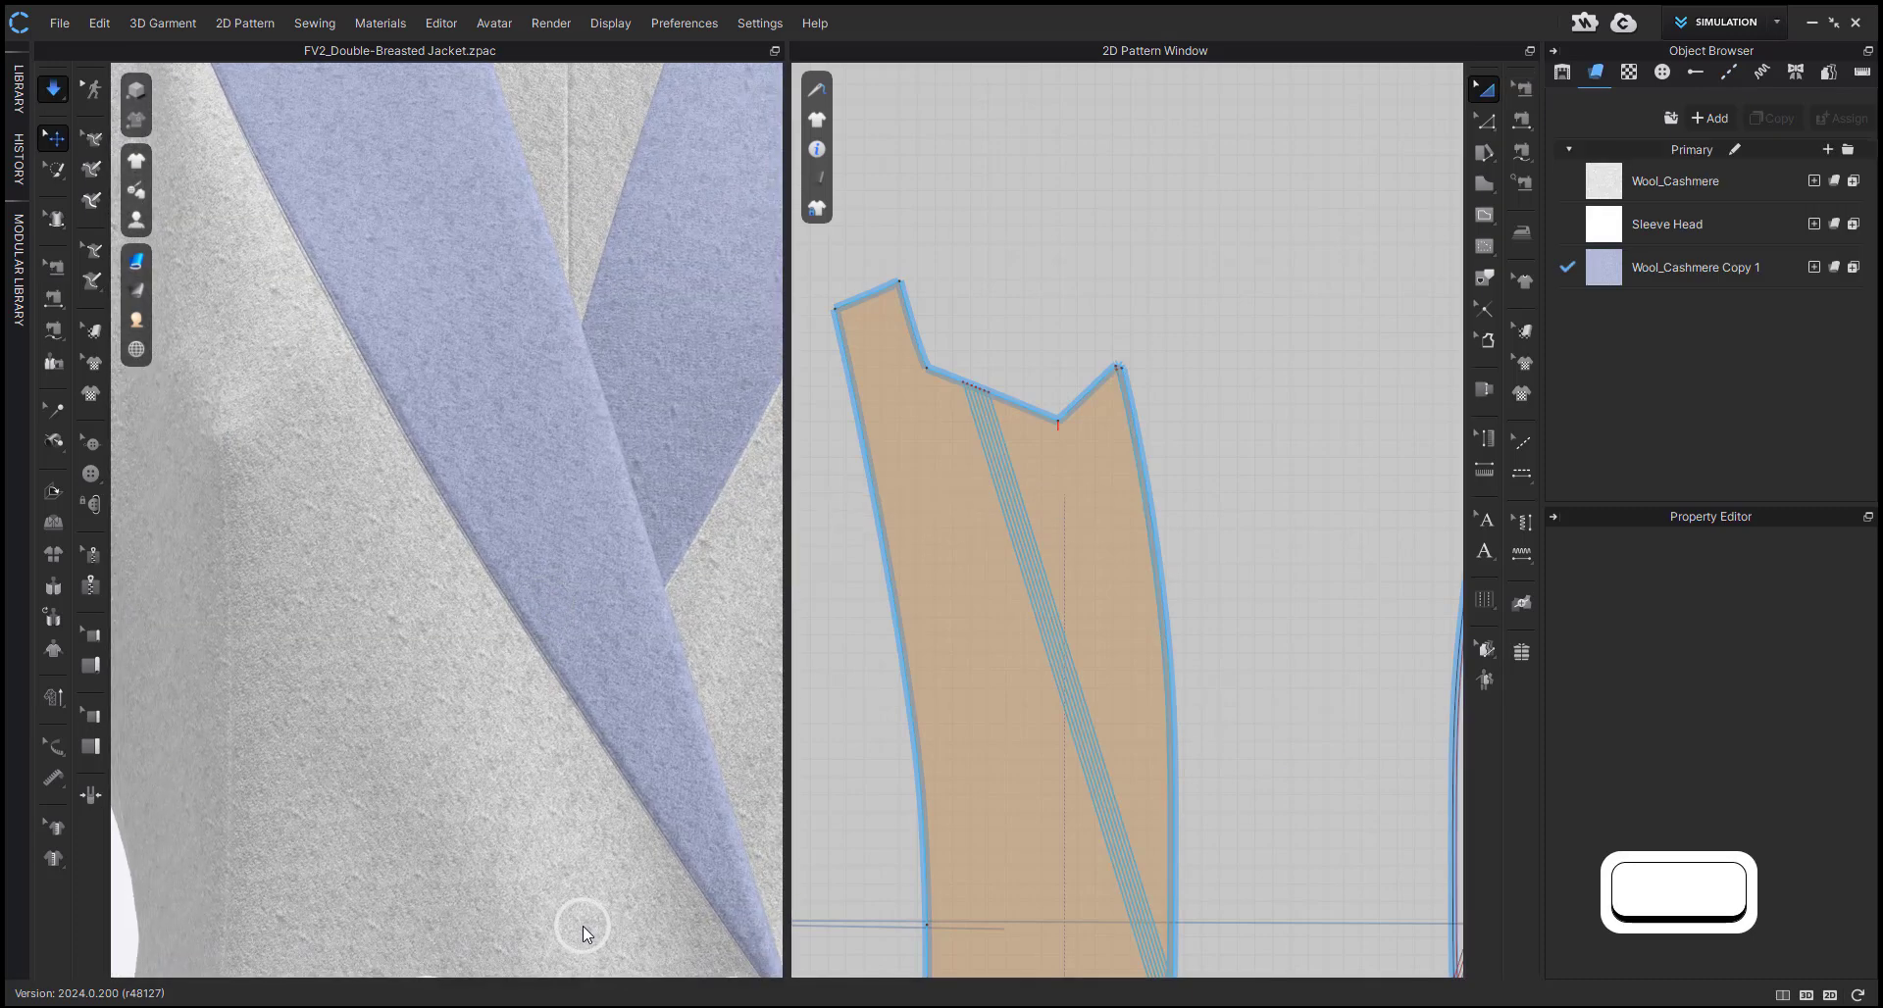
pyautogui.scroll(2, 599, 711)
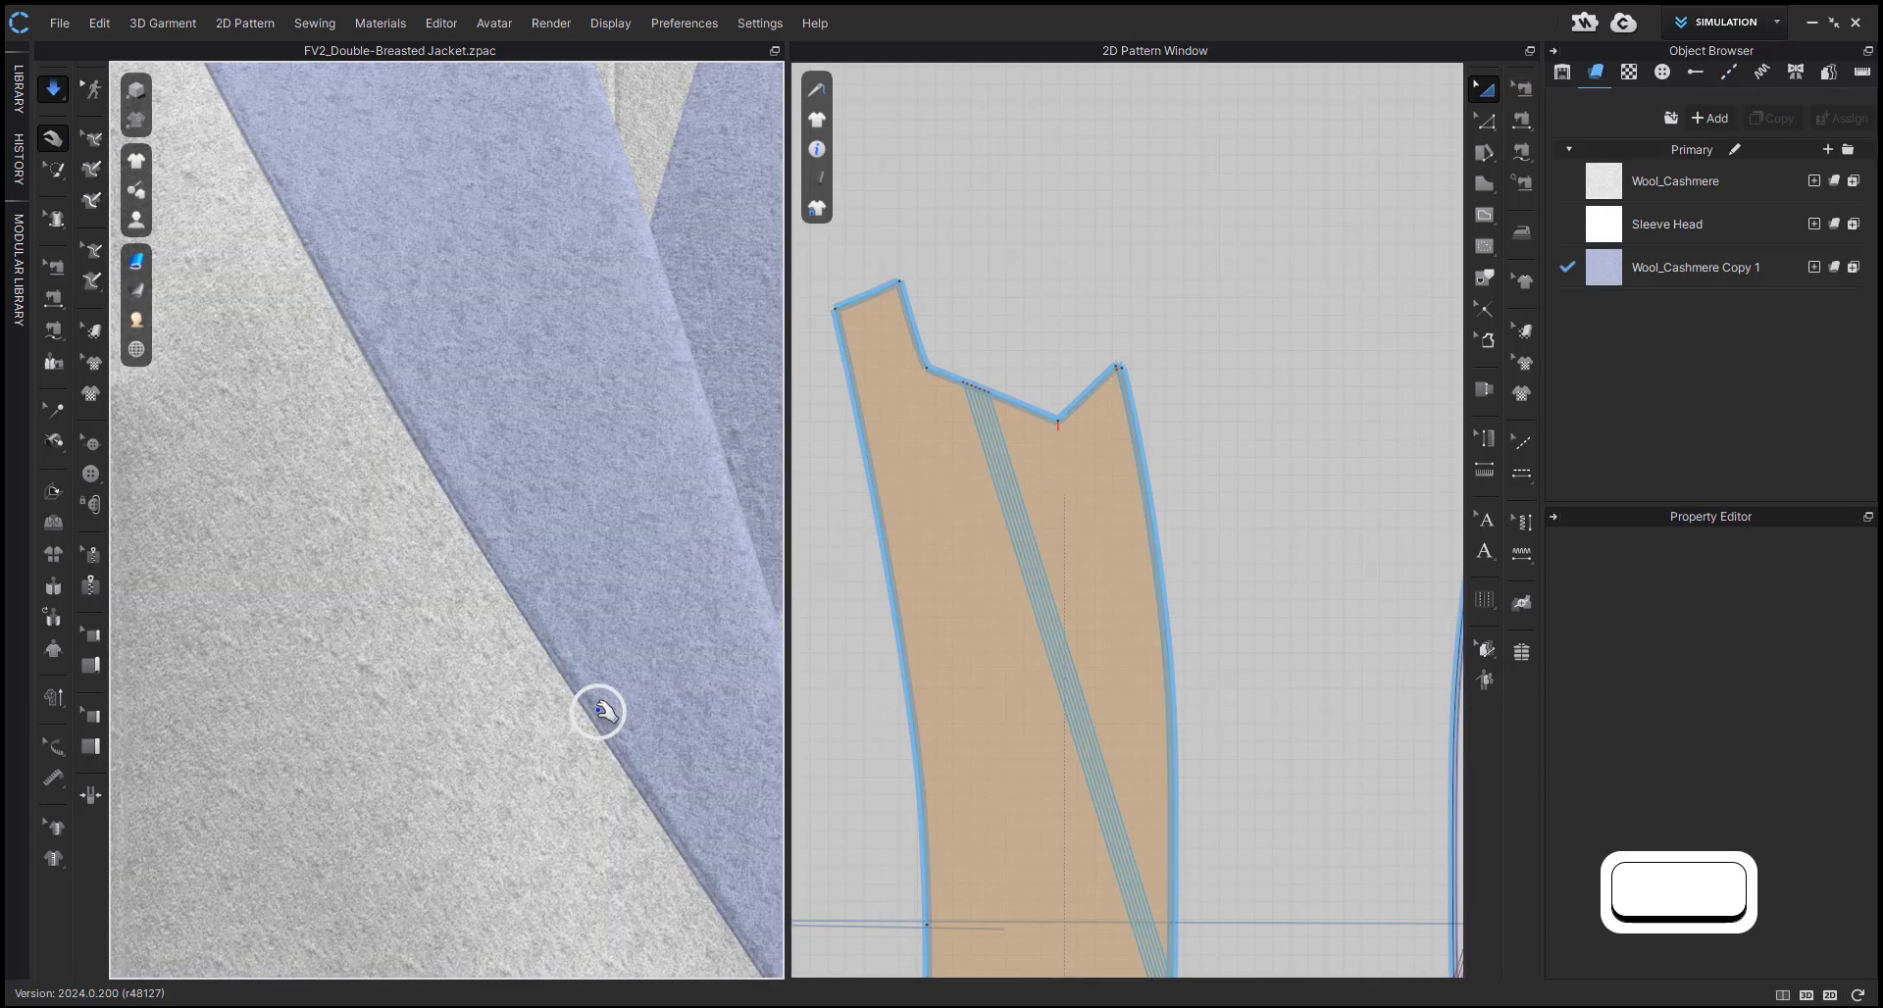
pyautogui.click(598, 709)
pyautogui.moveTo(652, 787); pyautogui.dragTo(581, 832, button='right')
pyautogui.scroll(1, 555, 843)
pyautogui.scroll(-5, 576, 857)
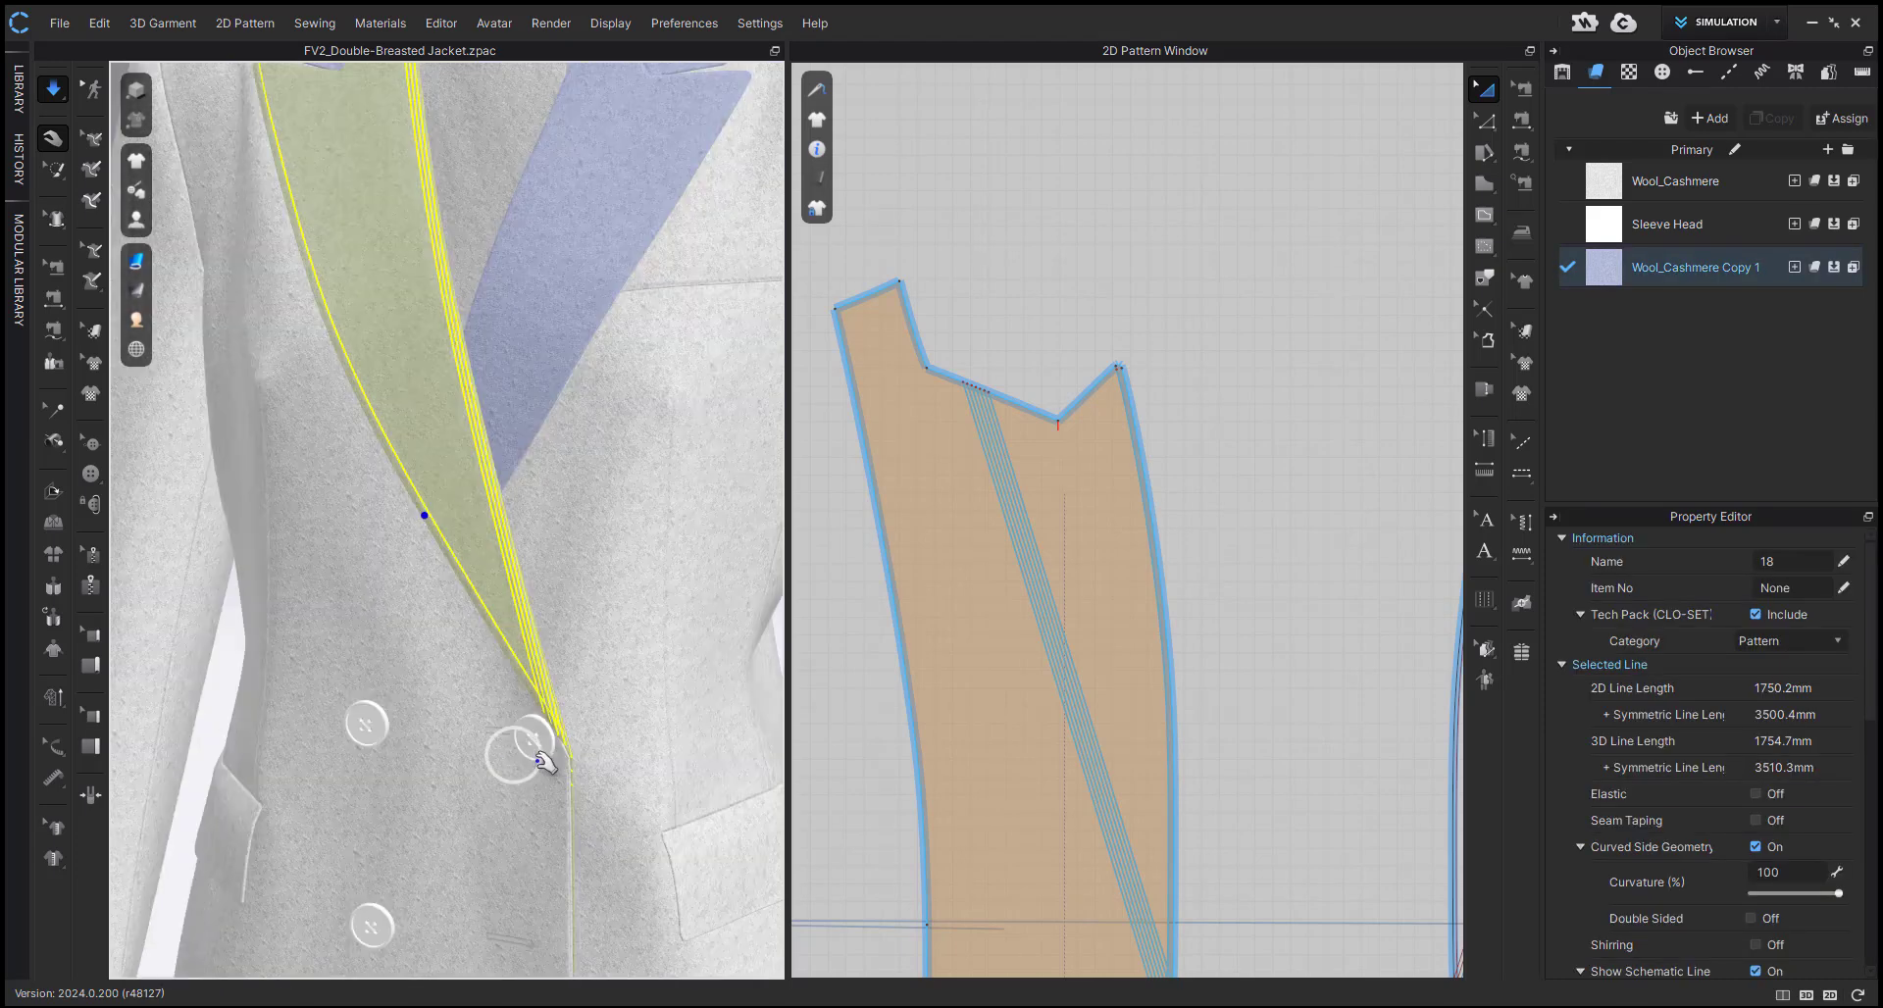
pyautogui.moveTo(547, 759); pyautogui.dragTo(598, 720, button='right')
pyautogui.press('space')
pyautogui.scroll(-5, 737, 752)
pyautogui.click(601, 693)
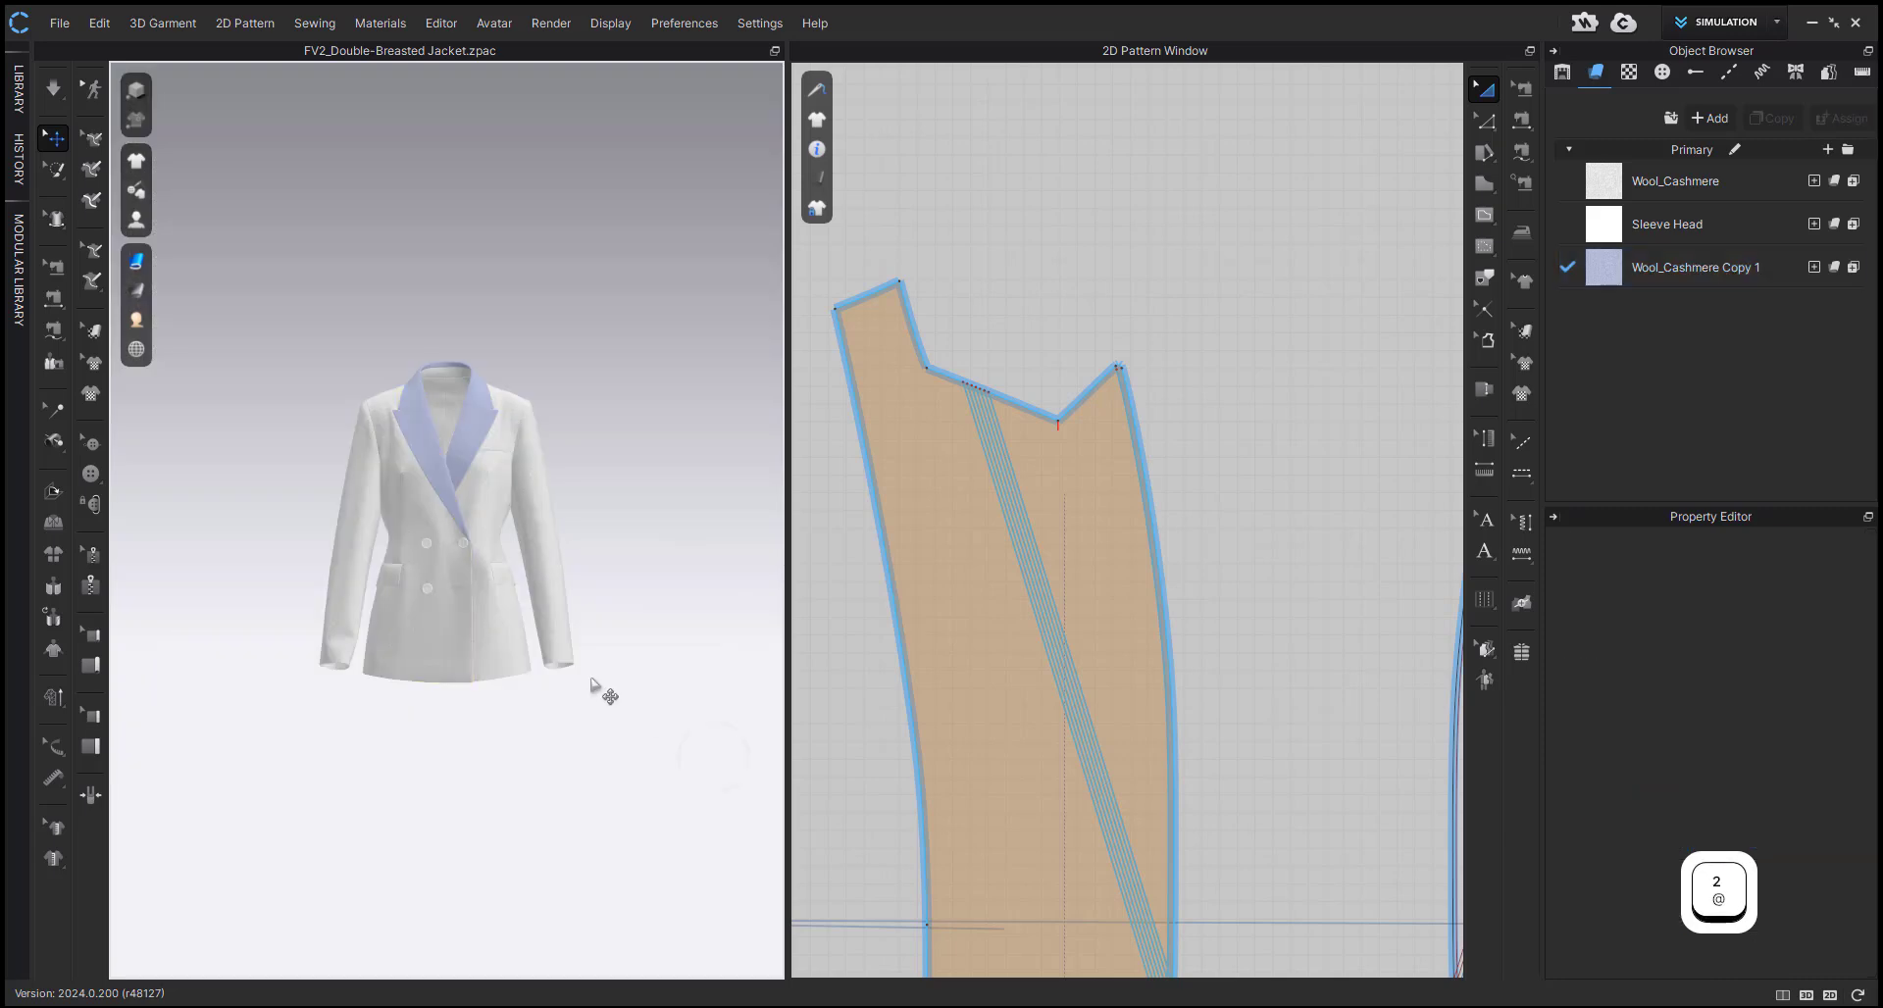
pyautogui.scroll(2, 588, 677)
pyautogui.moveTo(526, 595); pyautogui.dragTo(534, 715, button='middle')
pyautogui.scroll(3, 519, 725)
pyautogui.moveTo(504, 731); pyautogui.dragTo(515, 733, button='right')
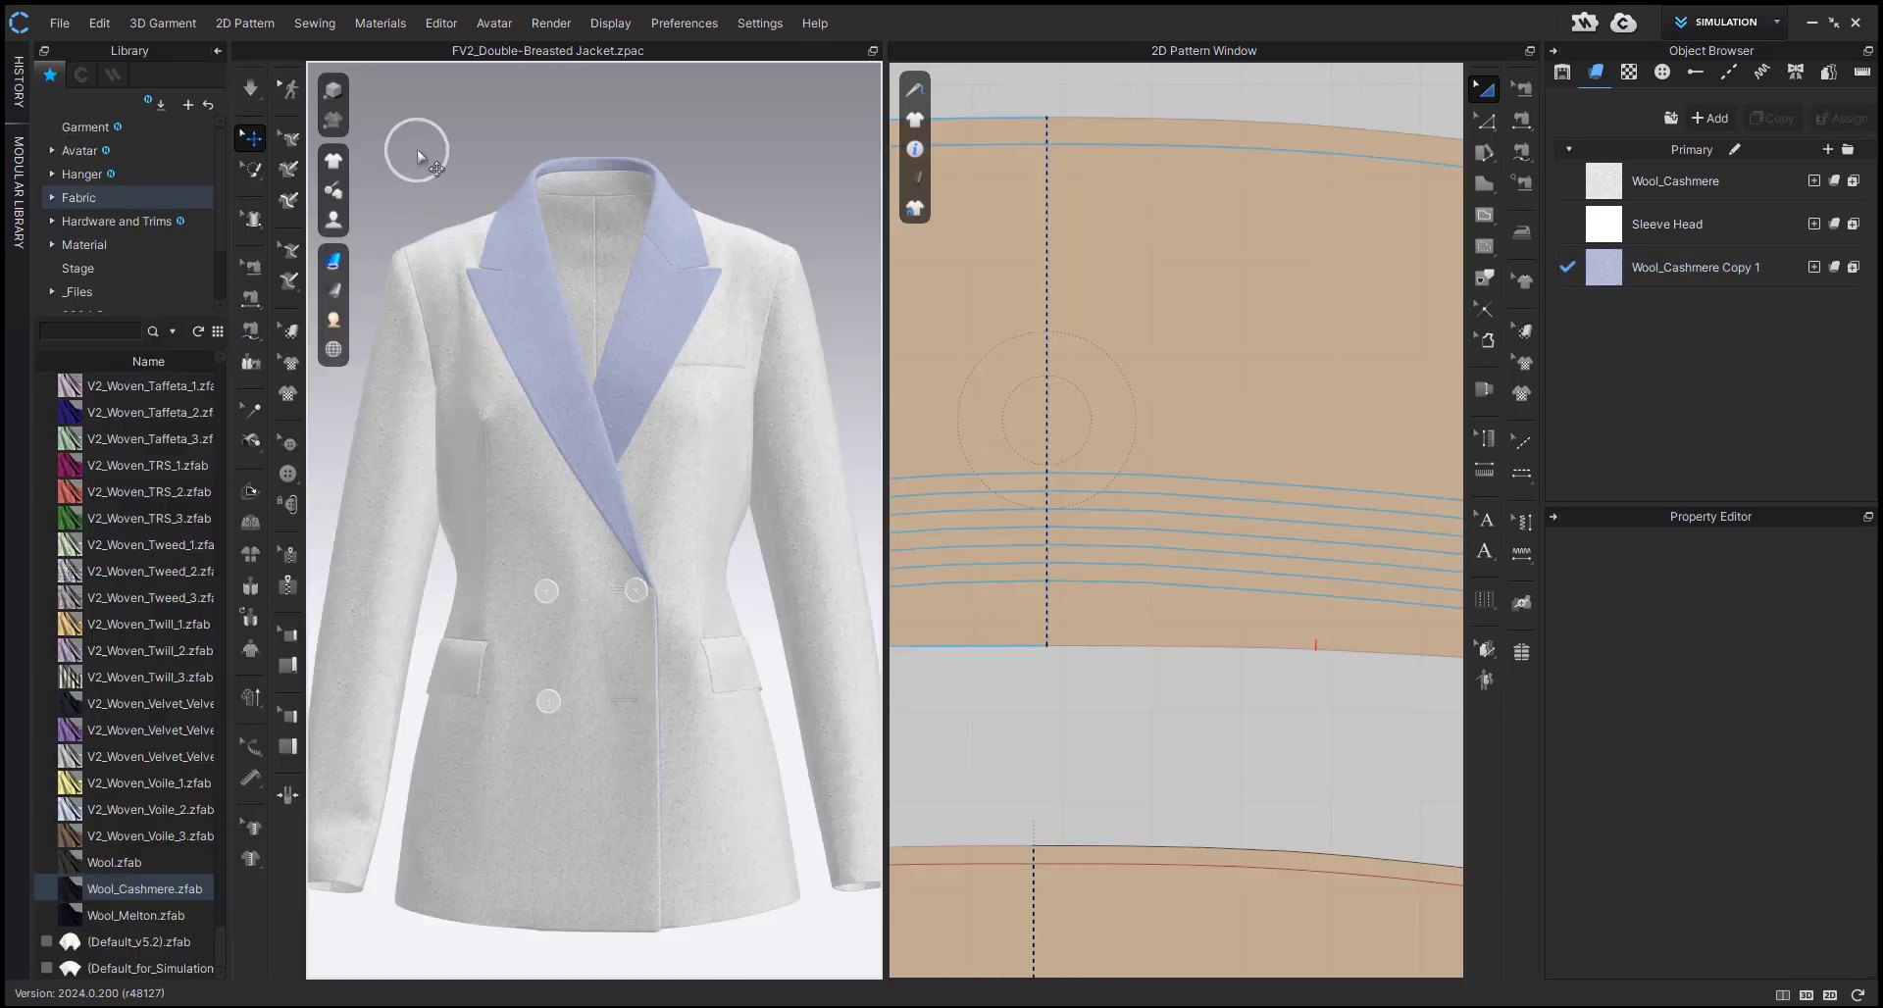
# - Replace both Wool_Cashmere and its light blue copy with the Cotton_Gabardine fabric from the library
pyautogui.moveTo(214, 738)
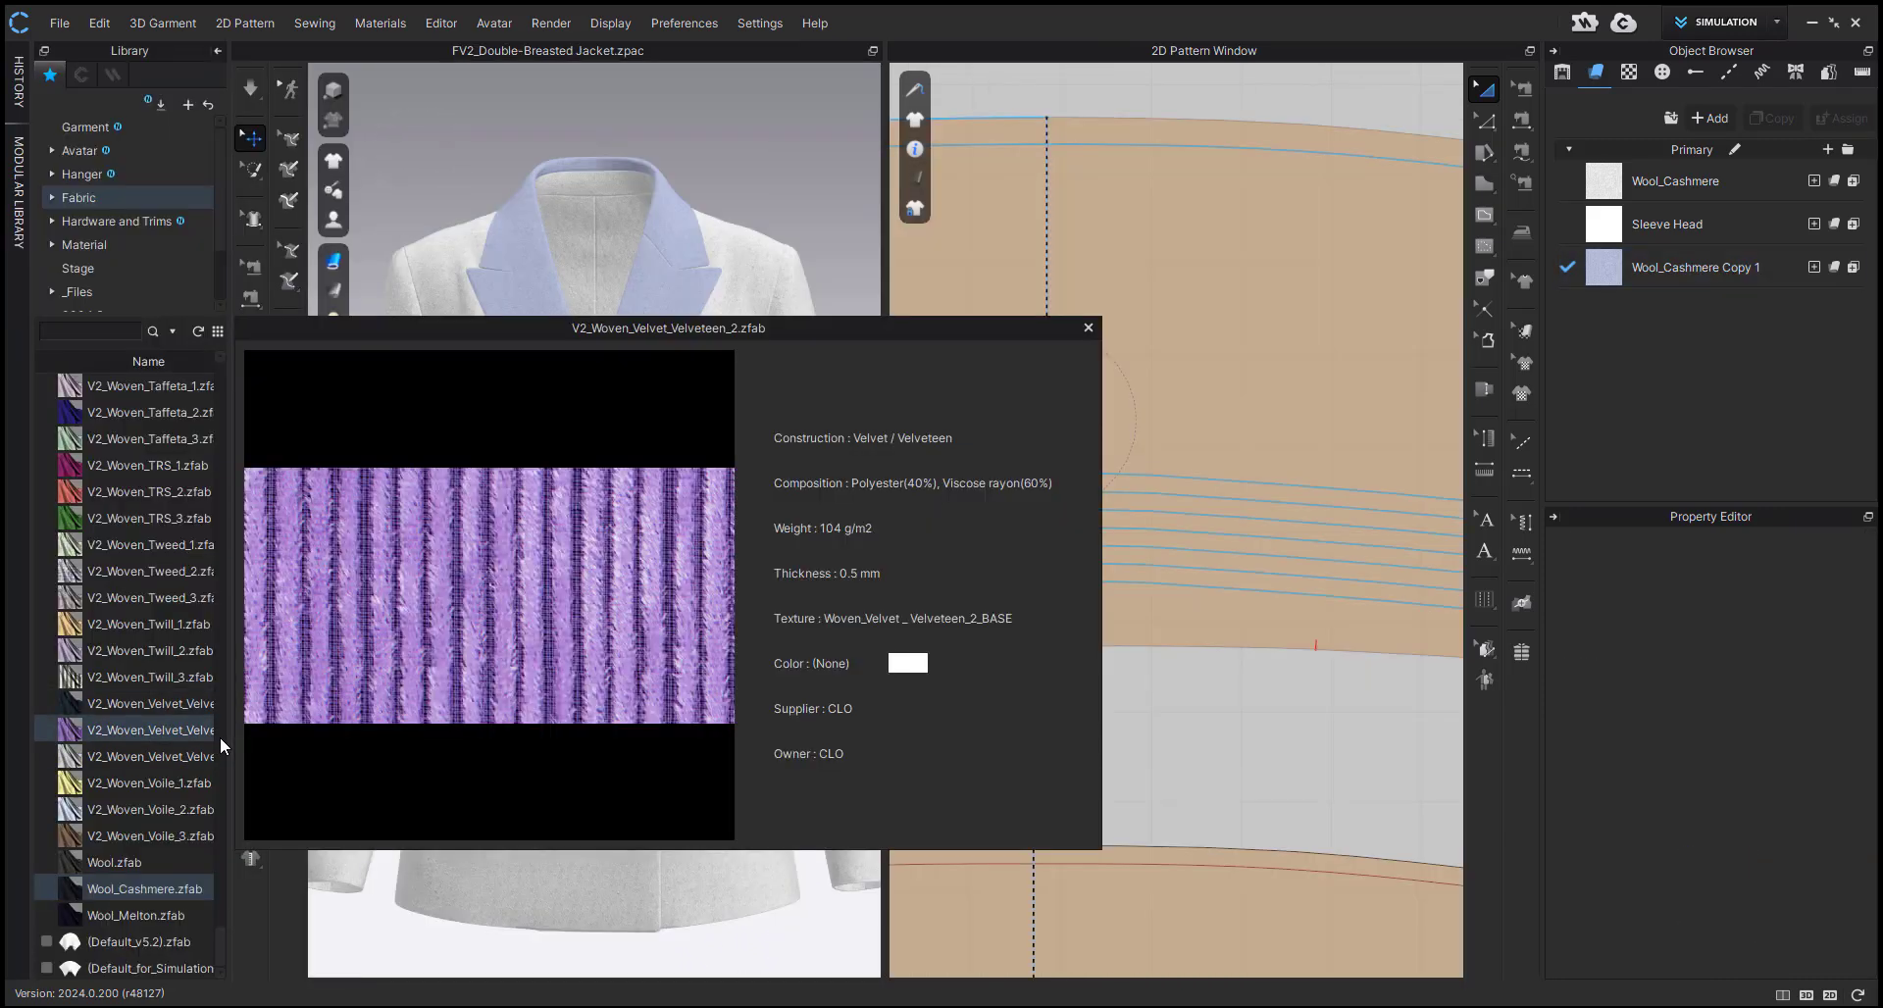
pyautogui.moveTo(186, 765)
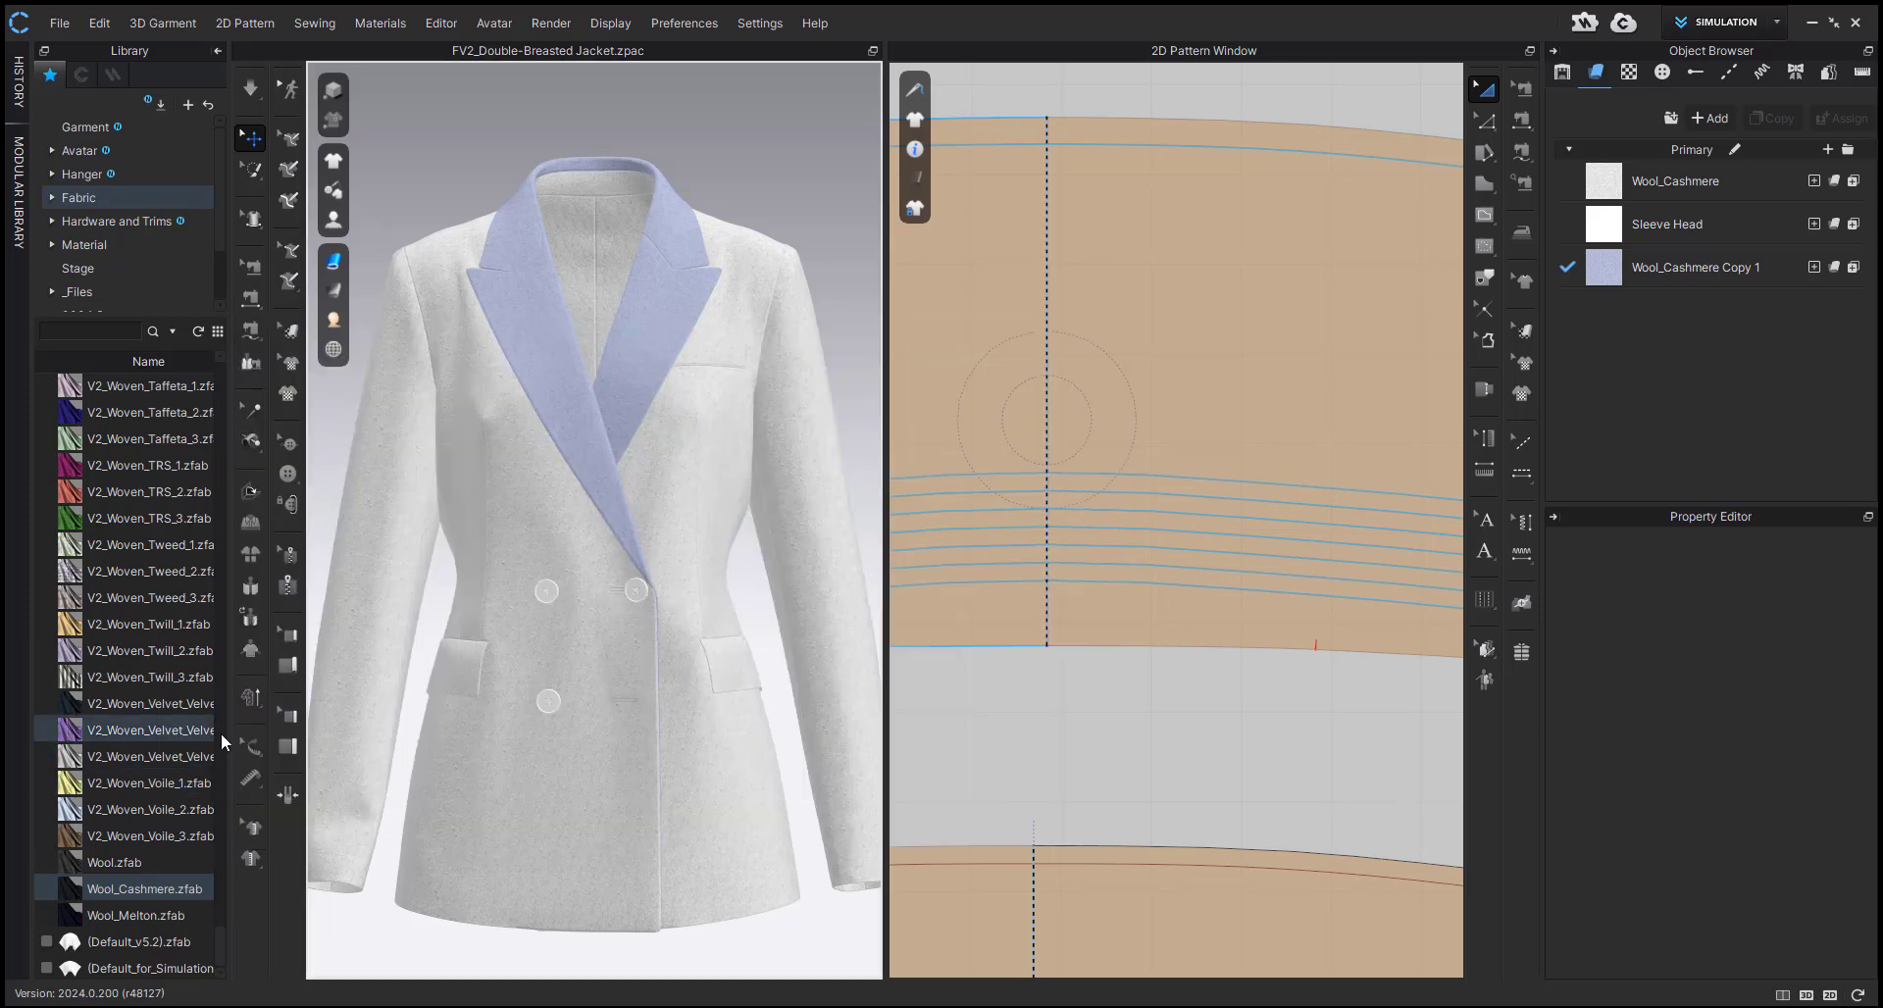
pyautogui.moveTo(216, 931)
pyautogui.moveTo(216, 931); pyautogui.dragTo(194, 379)
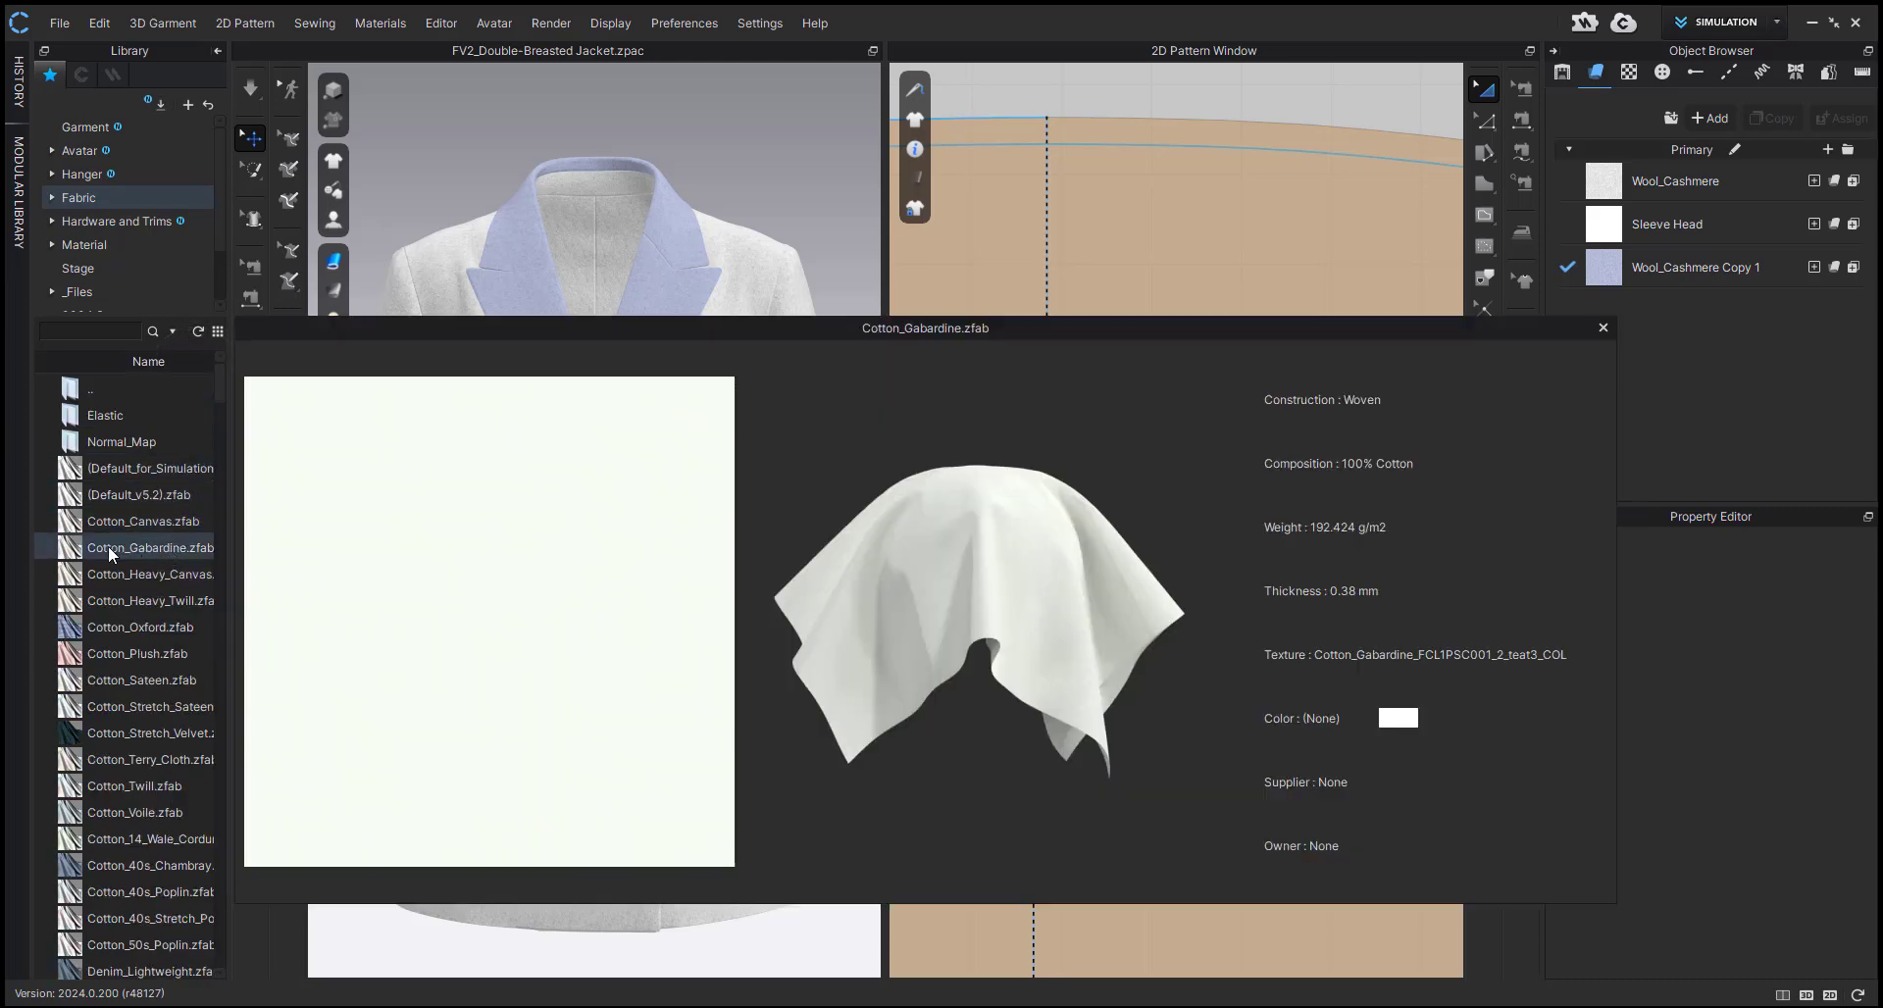
pyautogui.moveTo(108, 545); pyautogui.dragTo(1606, 180)
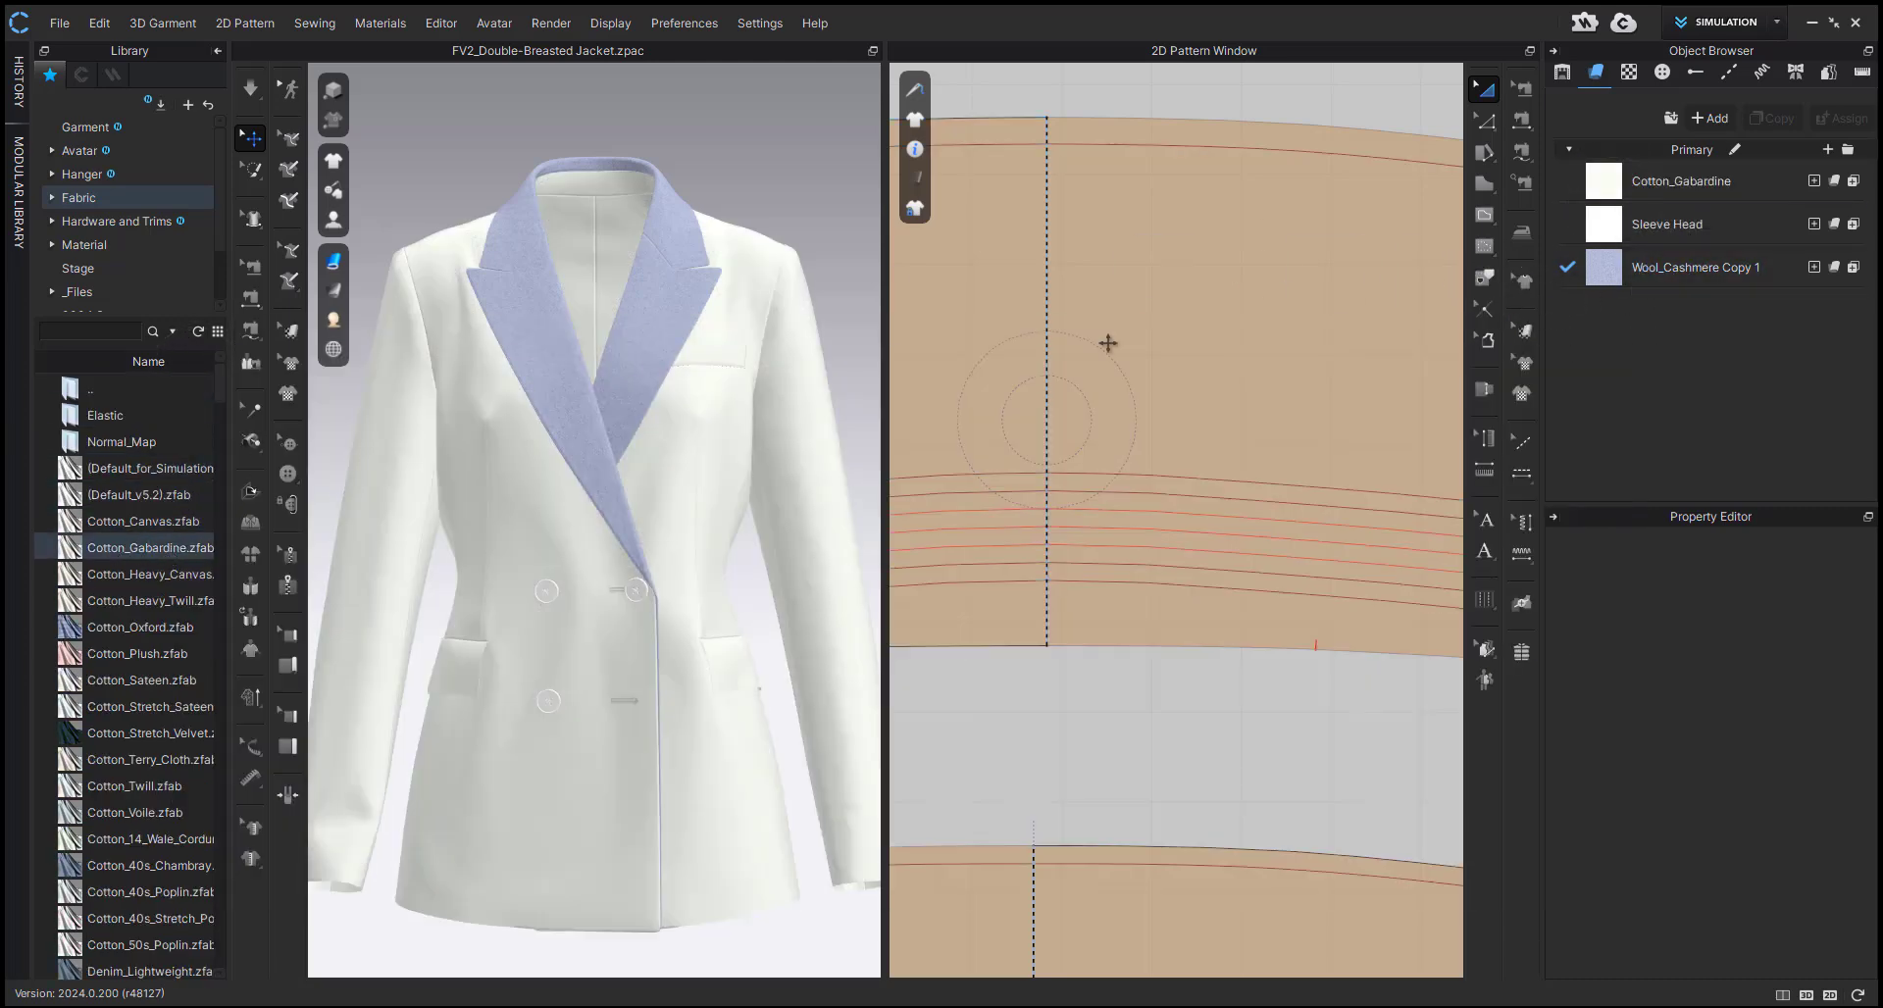
pyautogui.moveTo(115, 551); pyautogui.dragTo(1602, 269)
# - Simulate the jacket in Cotton_Gabardine and inspect the lower lapel roll up close
pyautogui.scroll(5, 770, 250)
pyautogui.press('space')
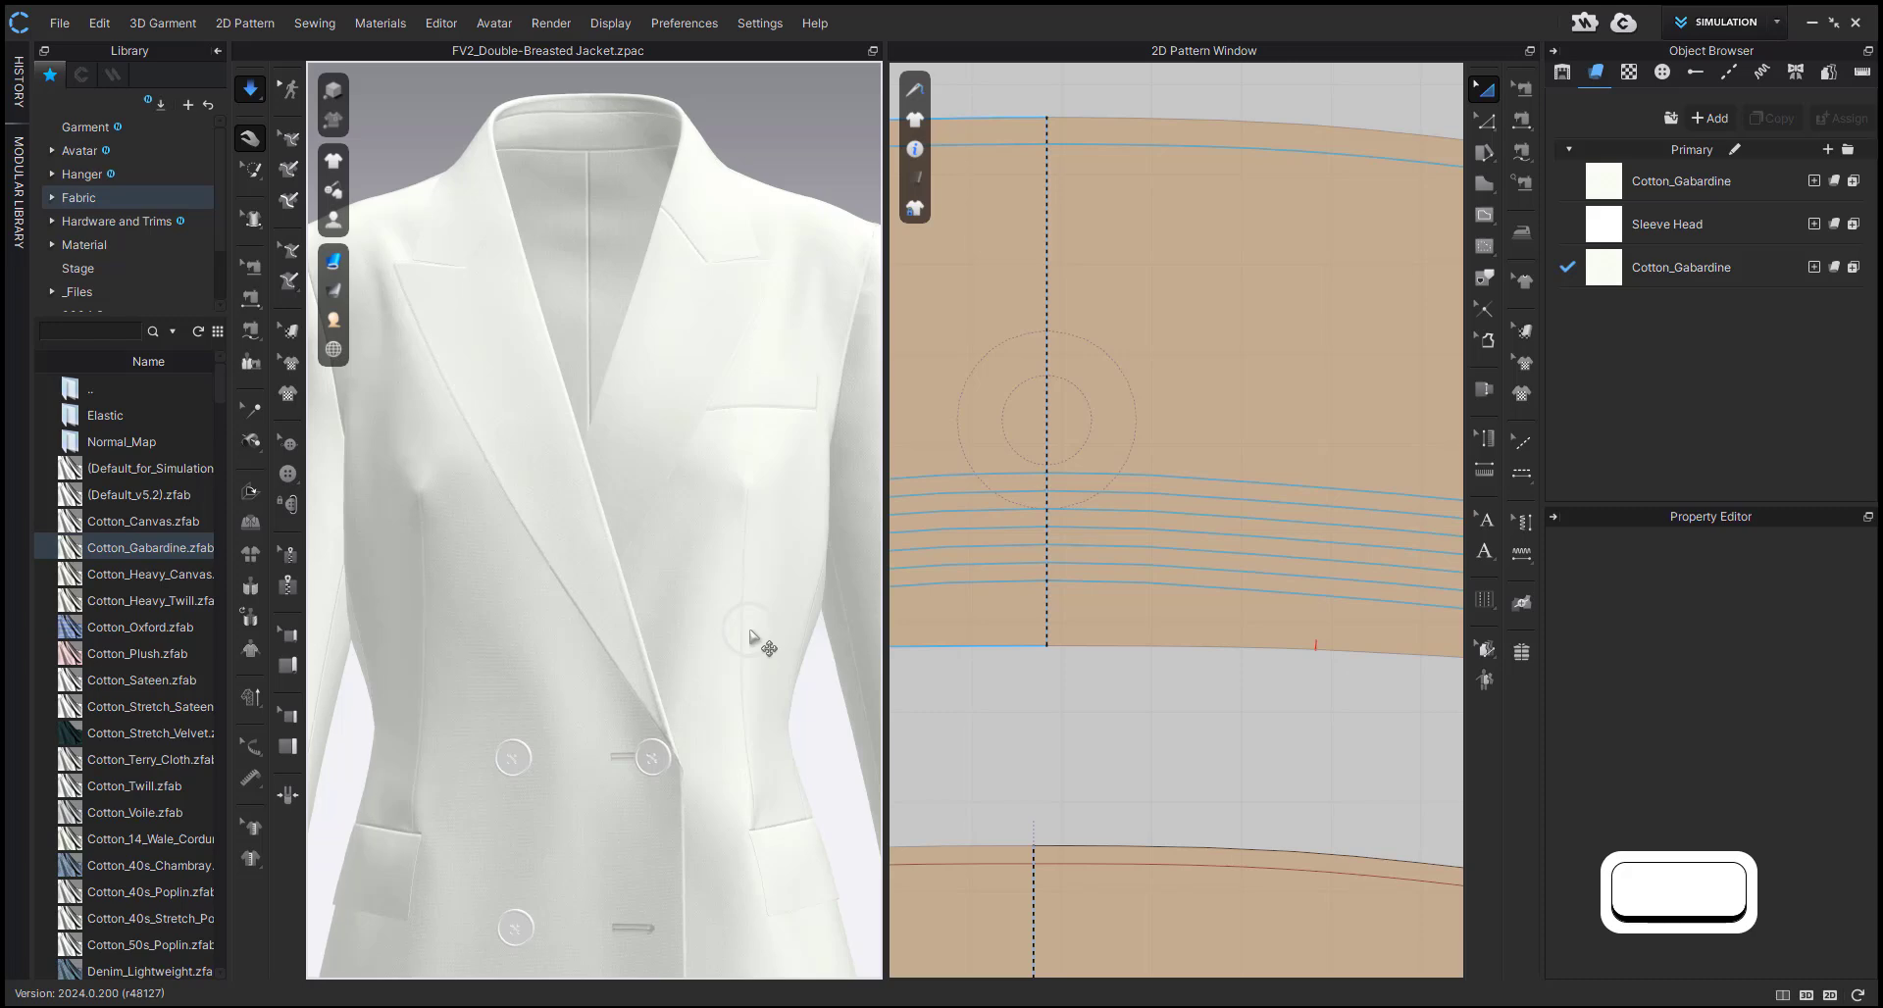
pyautogui.scroll(-2, 757, 631)
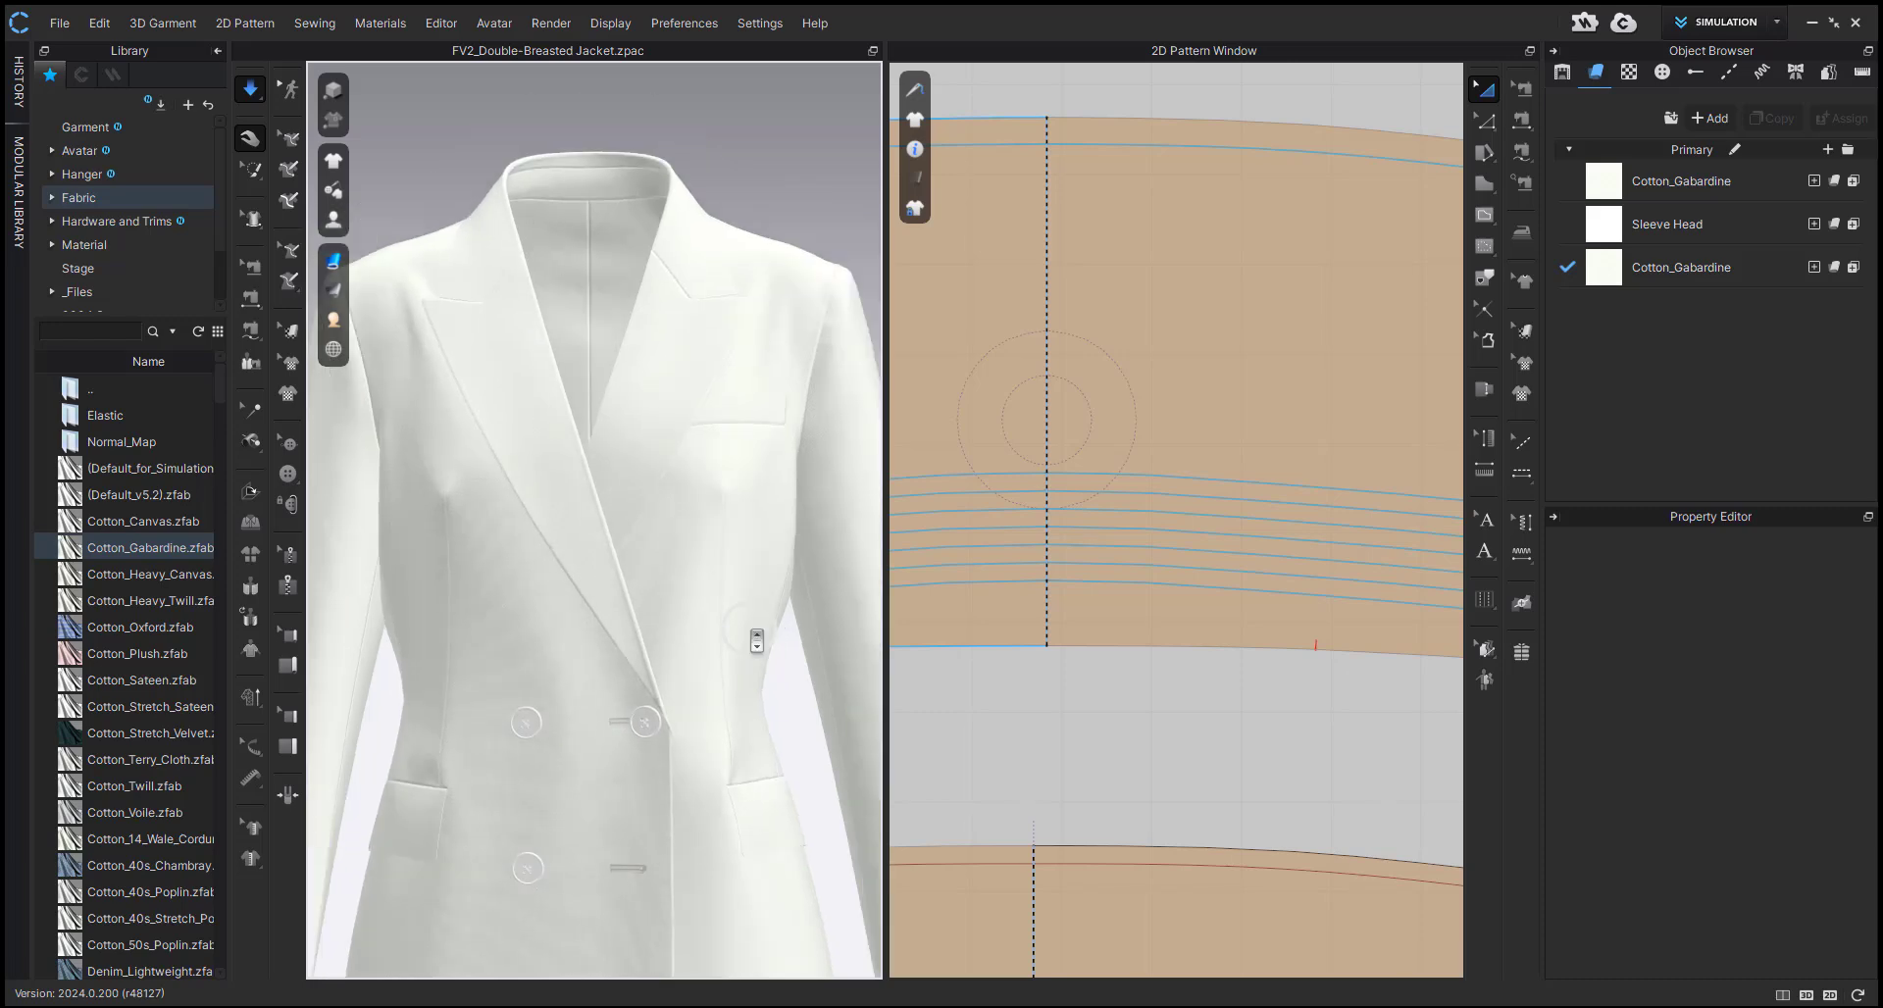
pyautogui.press('w')
pyautogui.scroll(5, 756, 641)
pyautogui.click(603, 574)
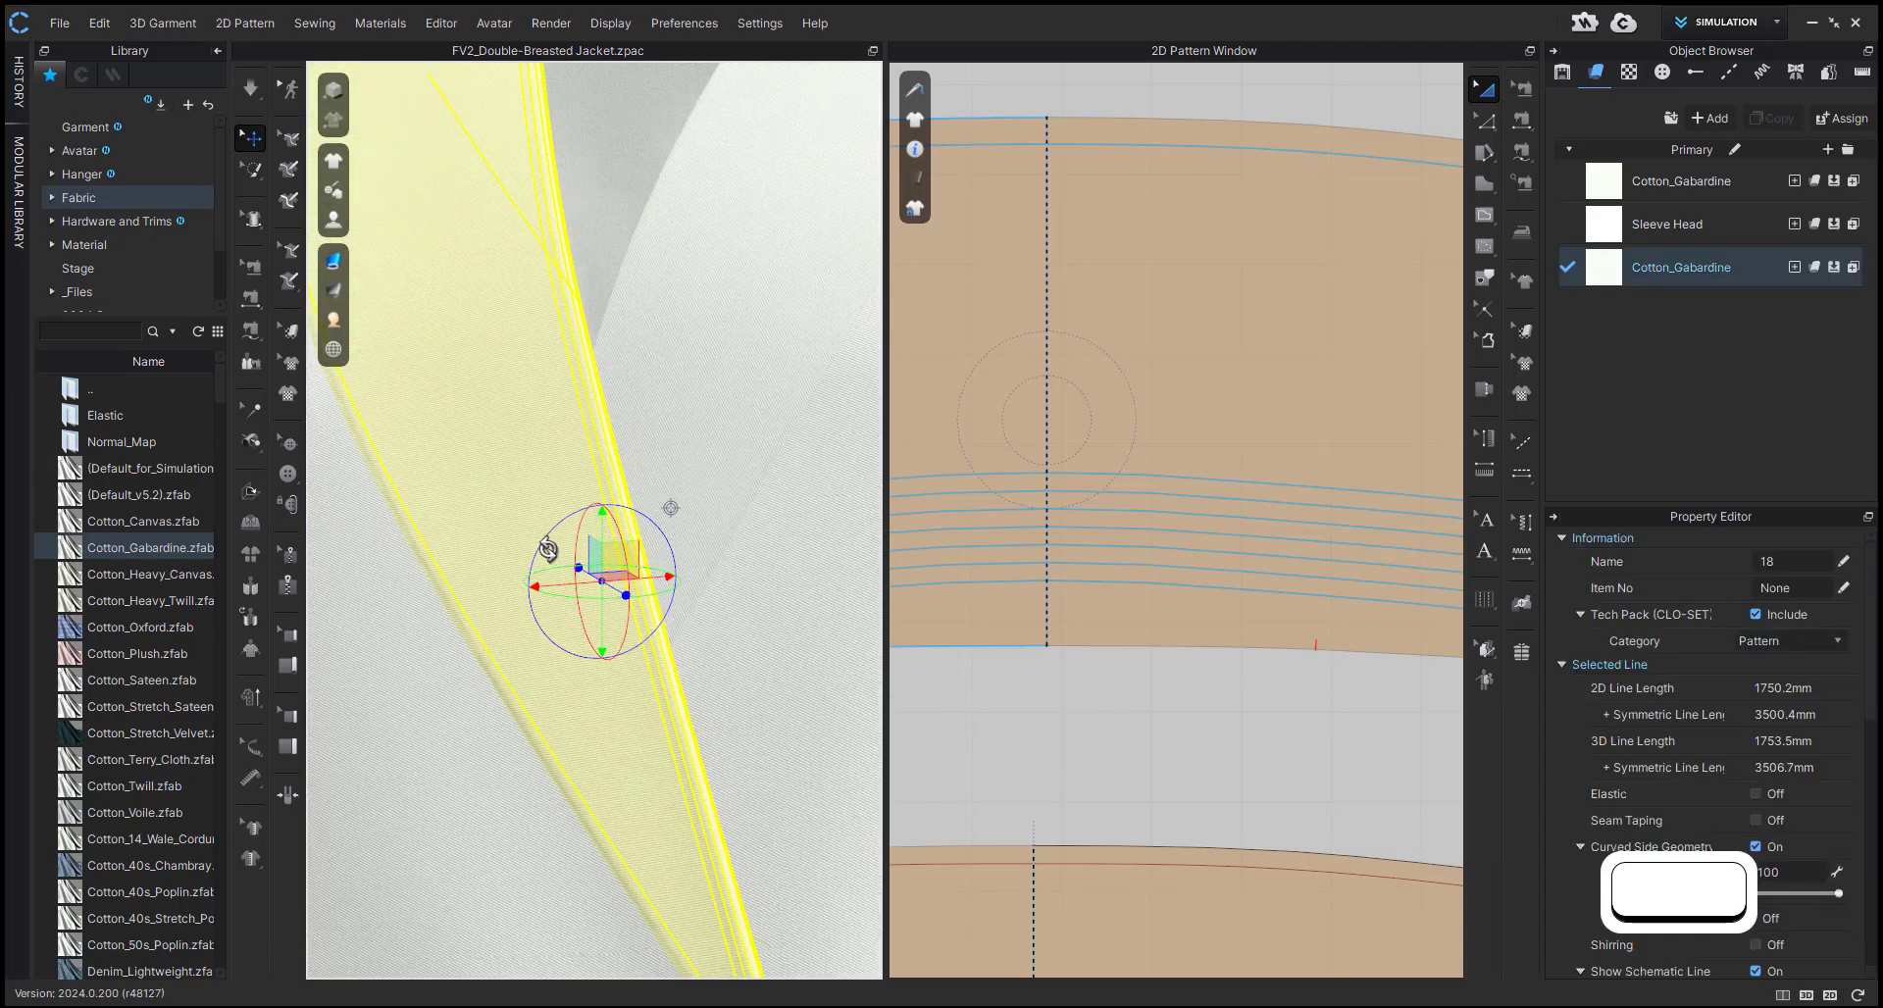
# - Inspect the whole jacket front and the lapel's roll line down to the top button
pyautogui.moveTo(603, 573); pyautogui.dragTo(590, 407, button='right')
pyautogui.click(582, 423)
pyautogui.press('2')
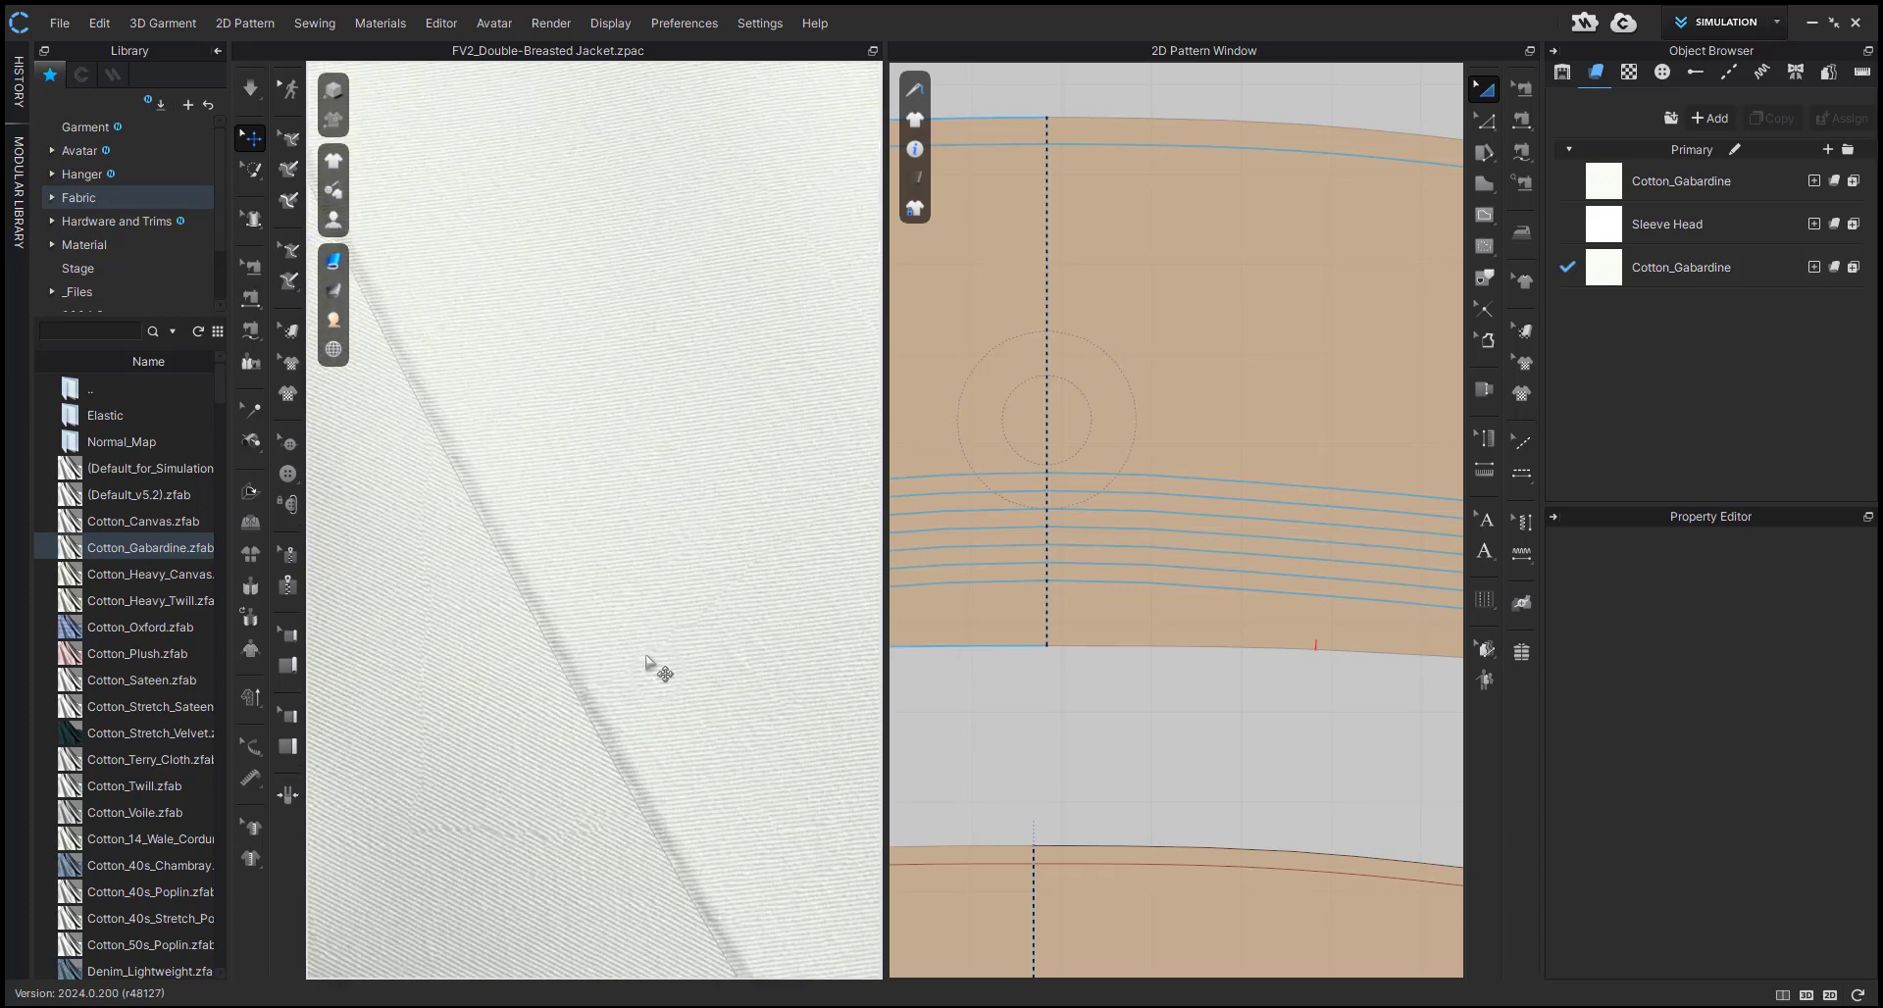
pyautogui.scroll(4, 623, 589)
pyautogui.scroll(2, 623, 589)
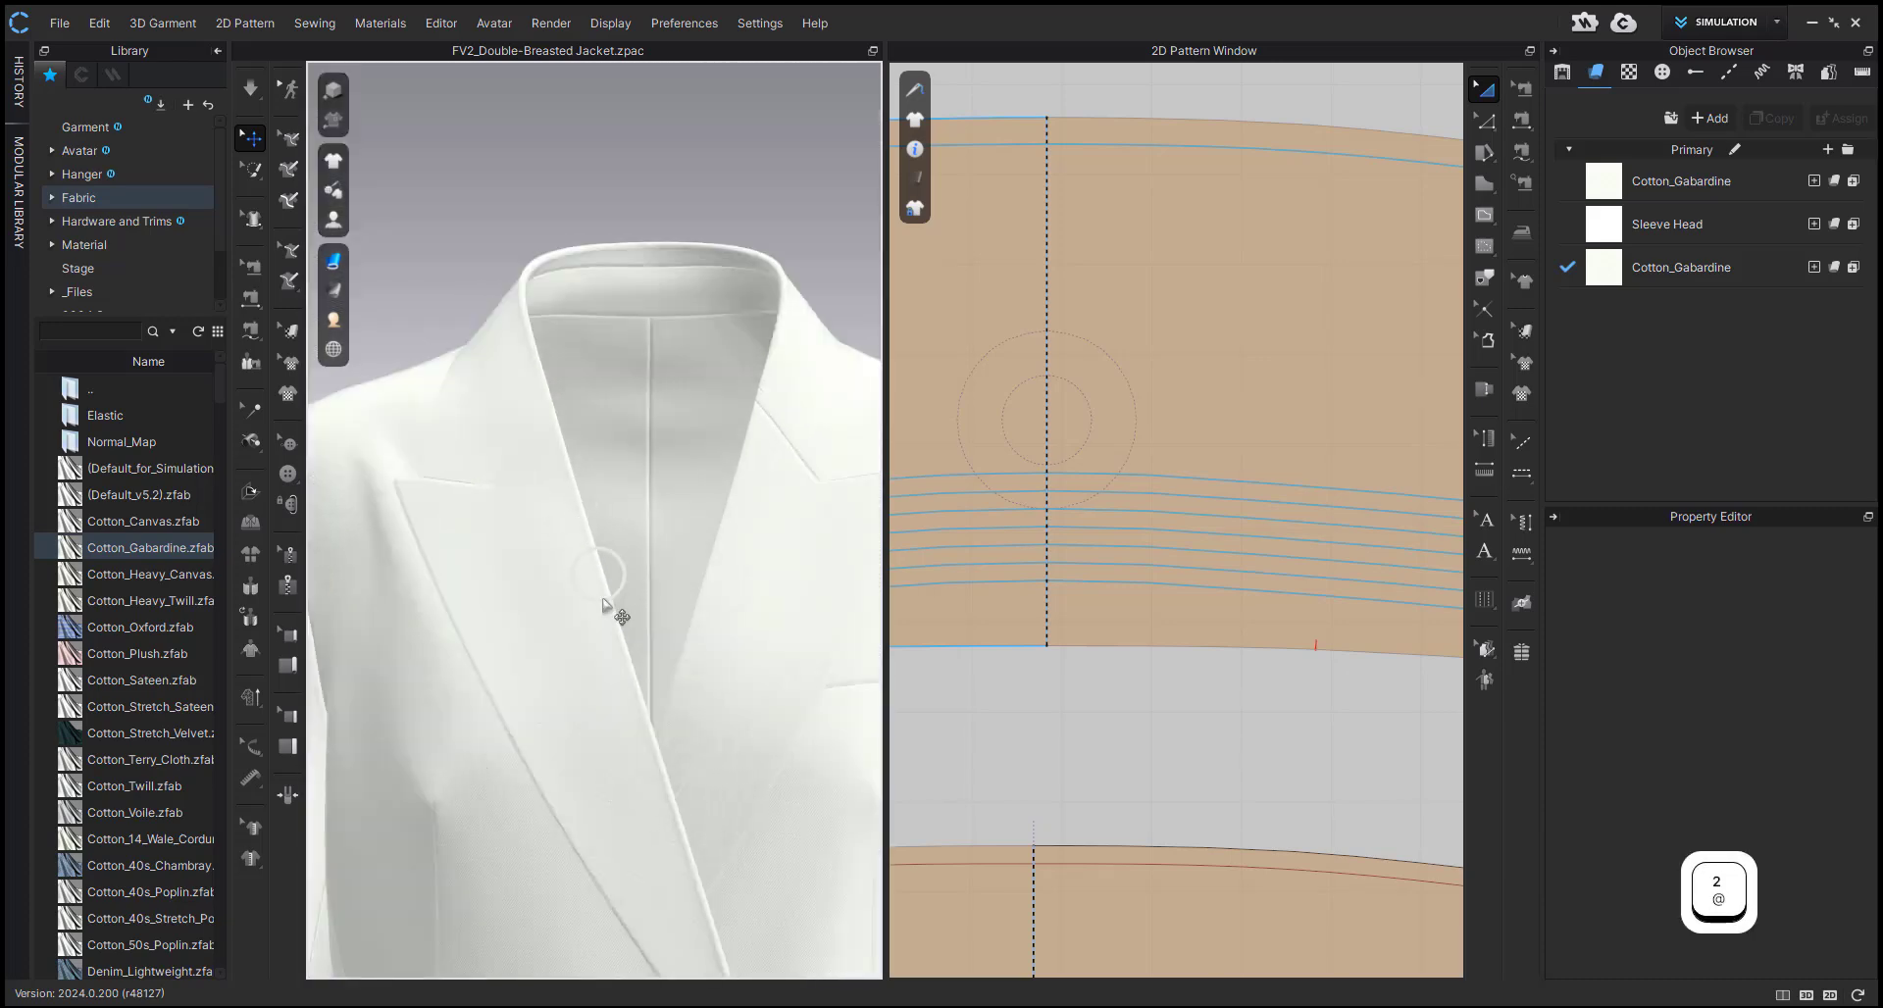
pyautogui.moveTo(744, 518)
pyautogui.mouseDown(button='right')
pyautogui.moveTo(695, 524)
pyautogui.moveTo(752, 533)
pyautogui.mouseUp(button='right')
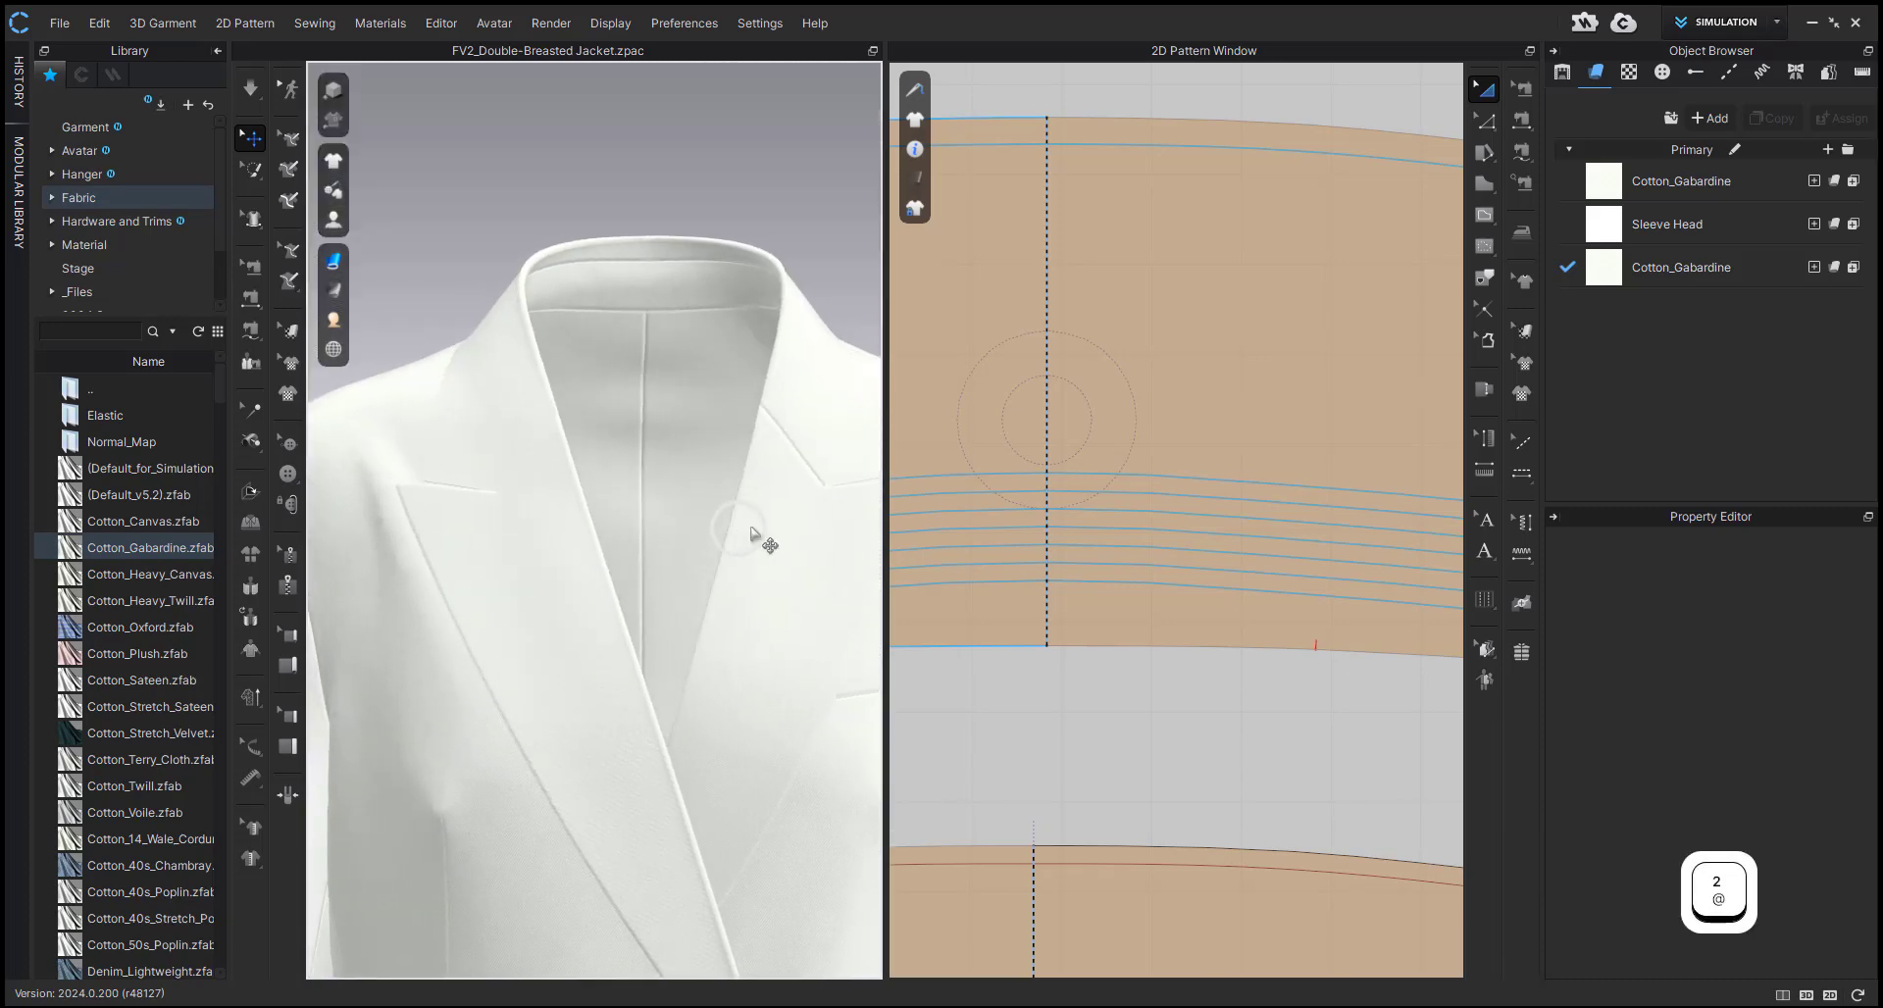
pyautogui.scroll(-7, 1218, 708)
pyautogui.moveTo(1218, 708); pyautogui.dragTo(1120, 610, button='middle')
pyautogui.moveTo(651, 780); pyautogui.dragTo(644, 556, button='middle')
pyautogui.moveTo(645, 556); pyautogui.dragTo(628, 522, button='right')
pyautogui.moveTo(610, 710); pyautogui.dragTo(610, 534, button='middle')
pyautogui.scroll(3, 609, 531)
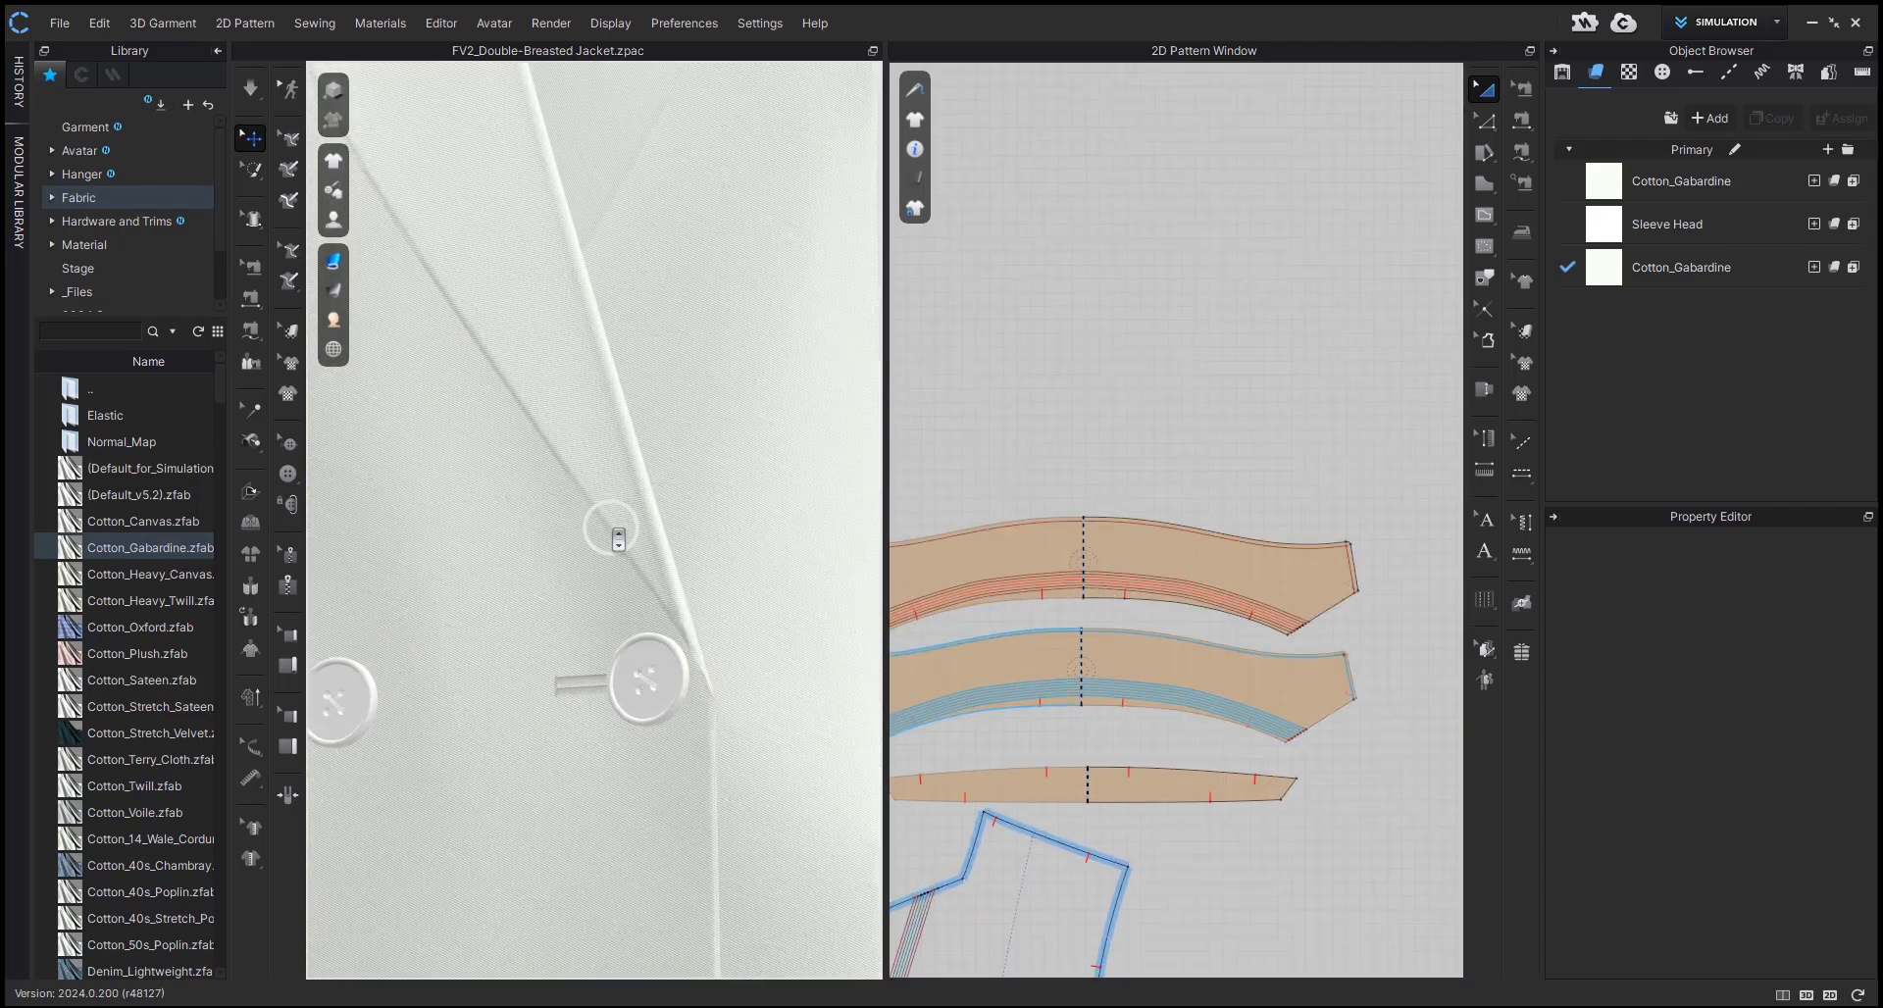
# - Examine the lapel's break point beside the upper button up close, on both the front panel and the facing
pyautogui.click(614, 526)
pyautogui.moveTo(618, 528); pyautogui.dragTo(613, 750, button='right')
pyautogui.click(702, 722)
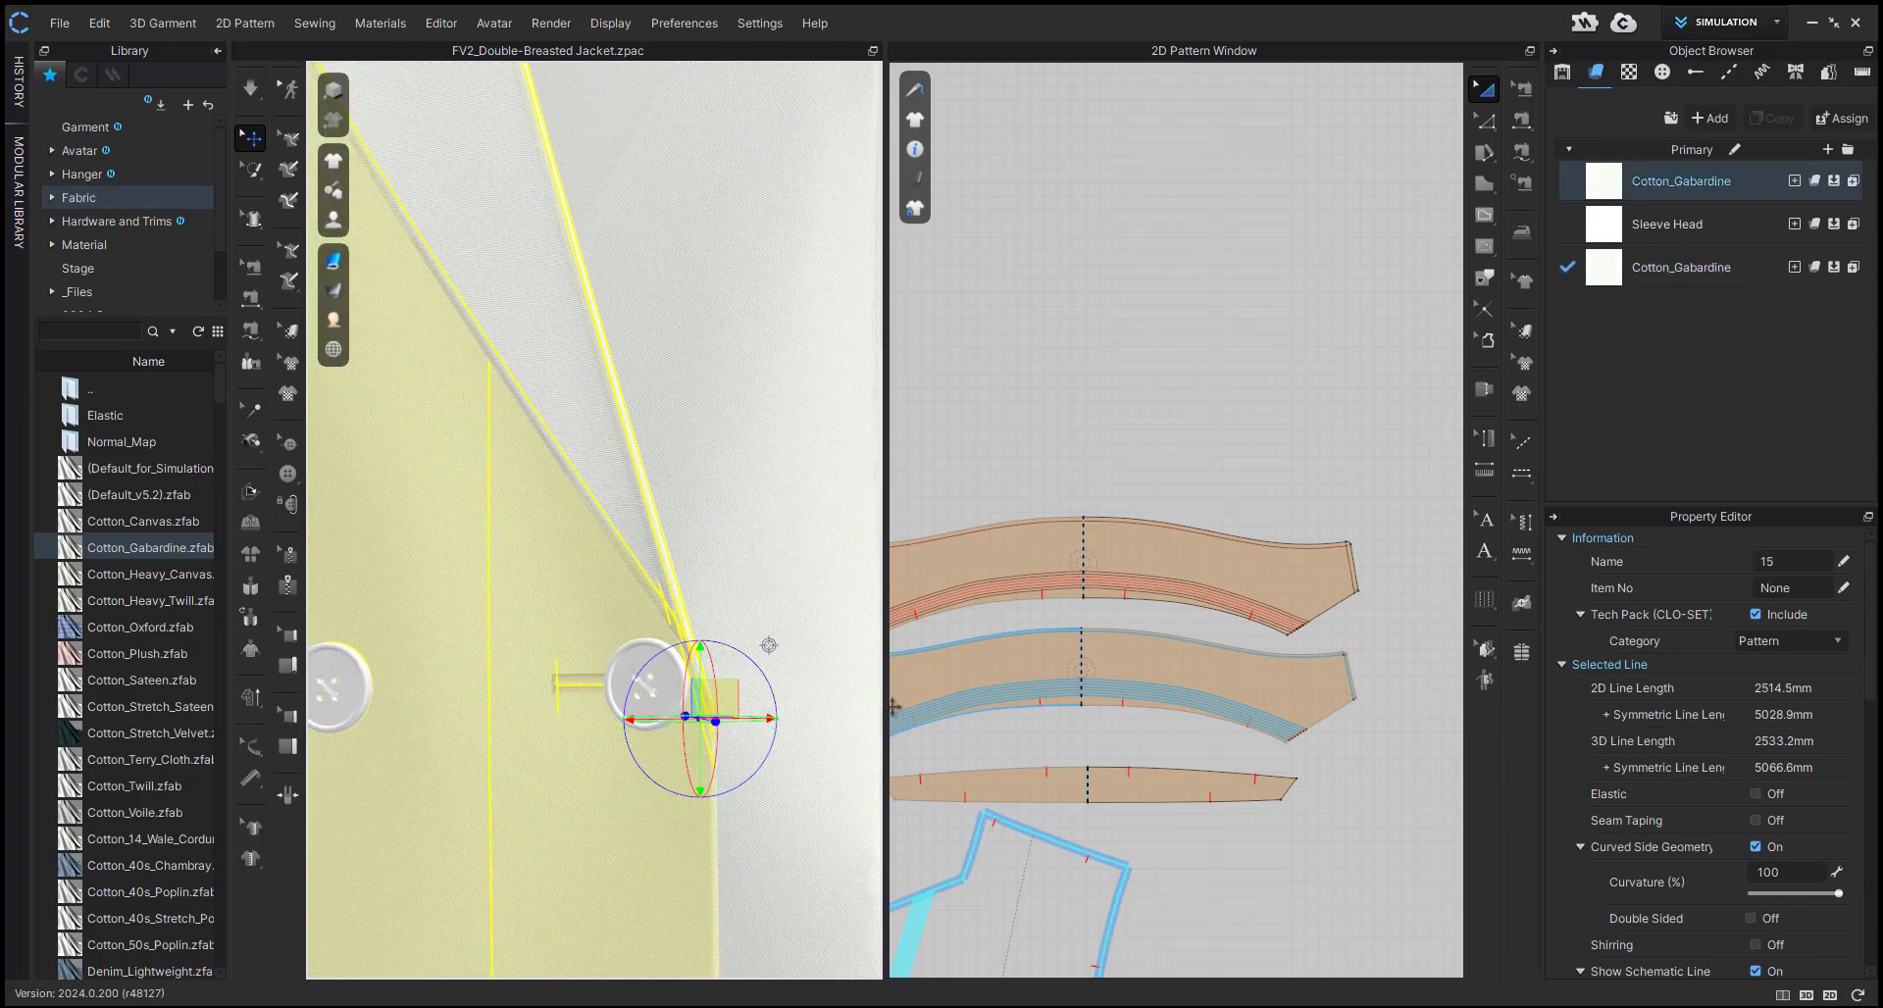
pyautogui.scroll(5, 663, 594)
pyautogui.click(638, 579)
pyautogui.moveTo(637, 578); pyautogui.dragTo(760, 727, button='right')
pyautogui.scroll(-3, 995, 861)
# - Shorten the front panel's seven parallel roll lines by moving their lower endpoints together along the lines, away from the front edge
pyautogui.scroll(10, 991, 782)
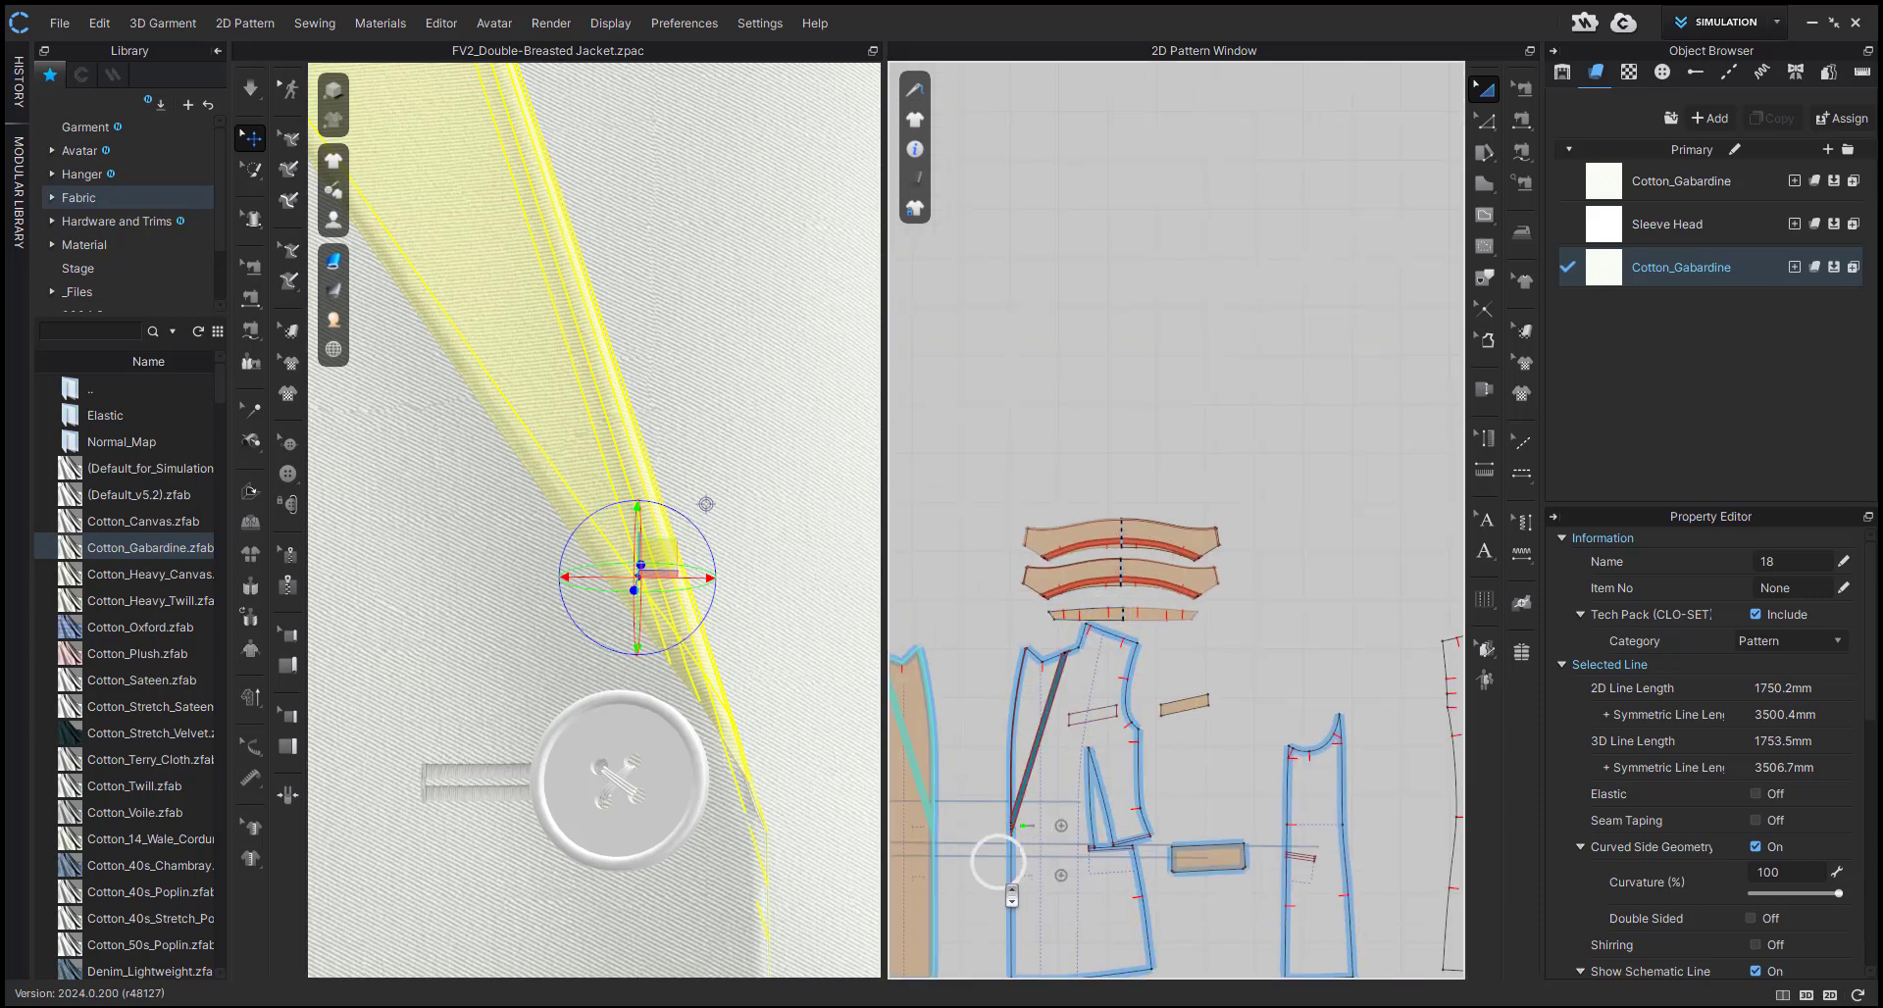
pyautogui.press('z')
pyautogui.moveTo(1022, 479); pyautogui.dragTo(1057, 608)
pyautogui.keyDown('shift'); pyautogui.click(1045, 643); pyautogui.keyUp('shift')
pyautogui.click(1057, 667)
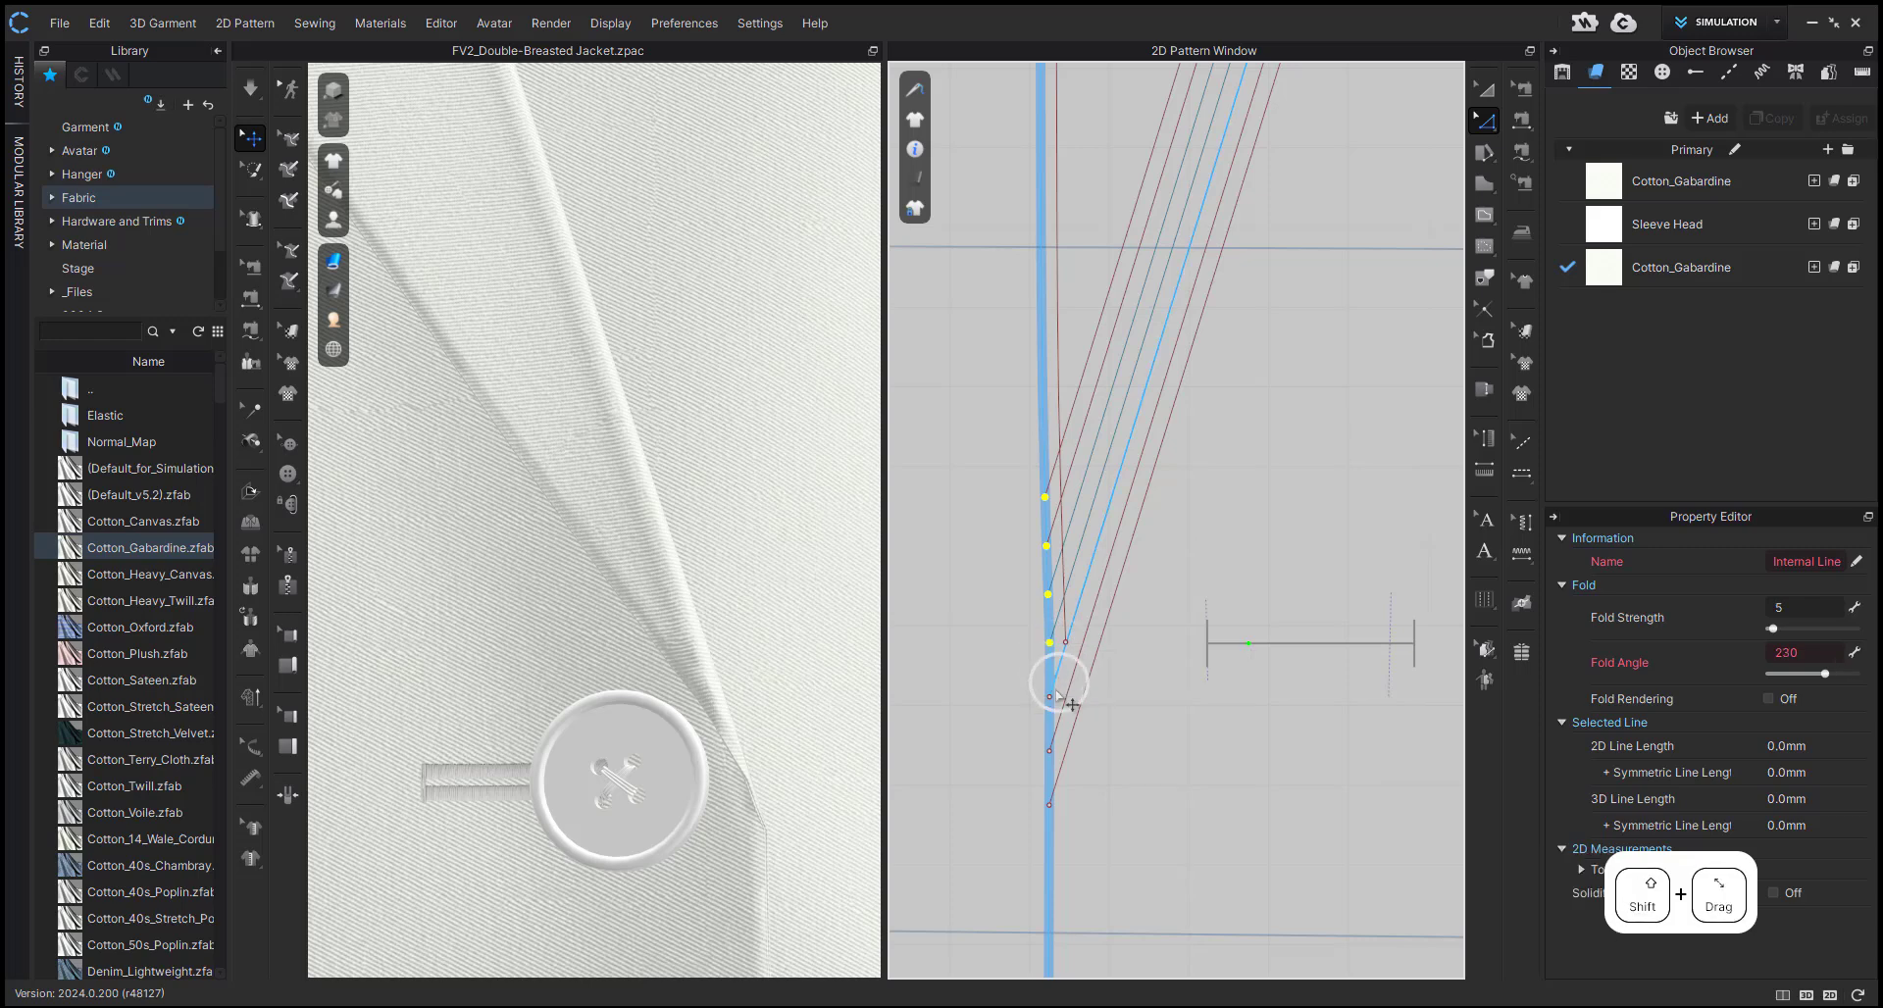
pyautogui.keyDown('shift'); pyautogui.click(1049, 696); pyautogui.keyUp('shift')
pyautogui.keyDown('shift'); pyautogui.click(1047, 808); pyautogui.keyUp('shift')
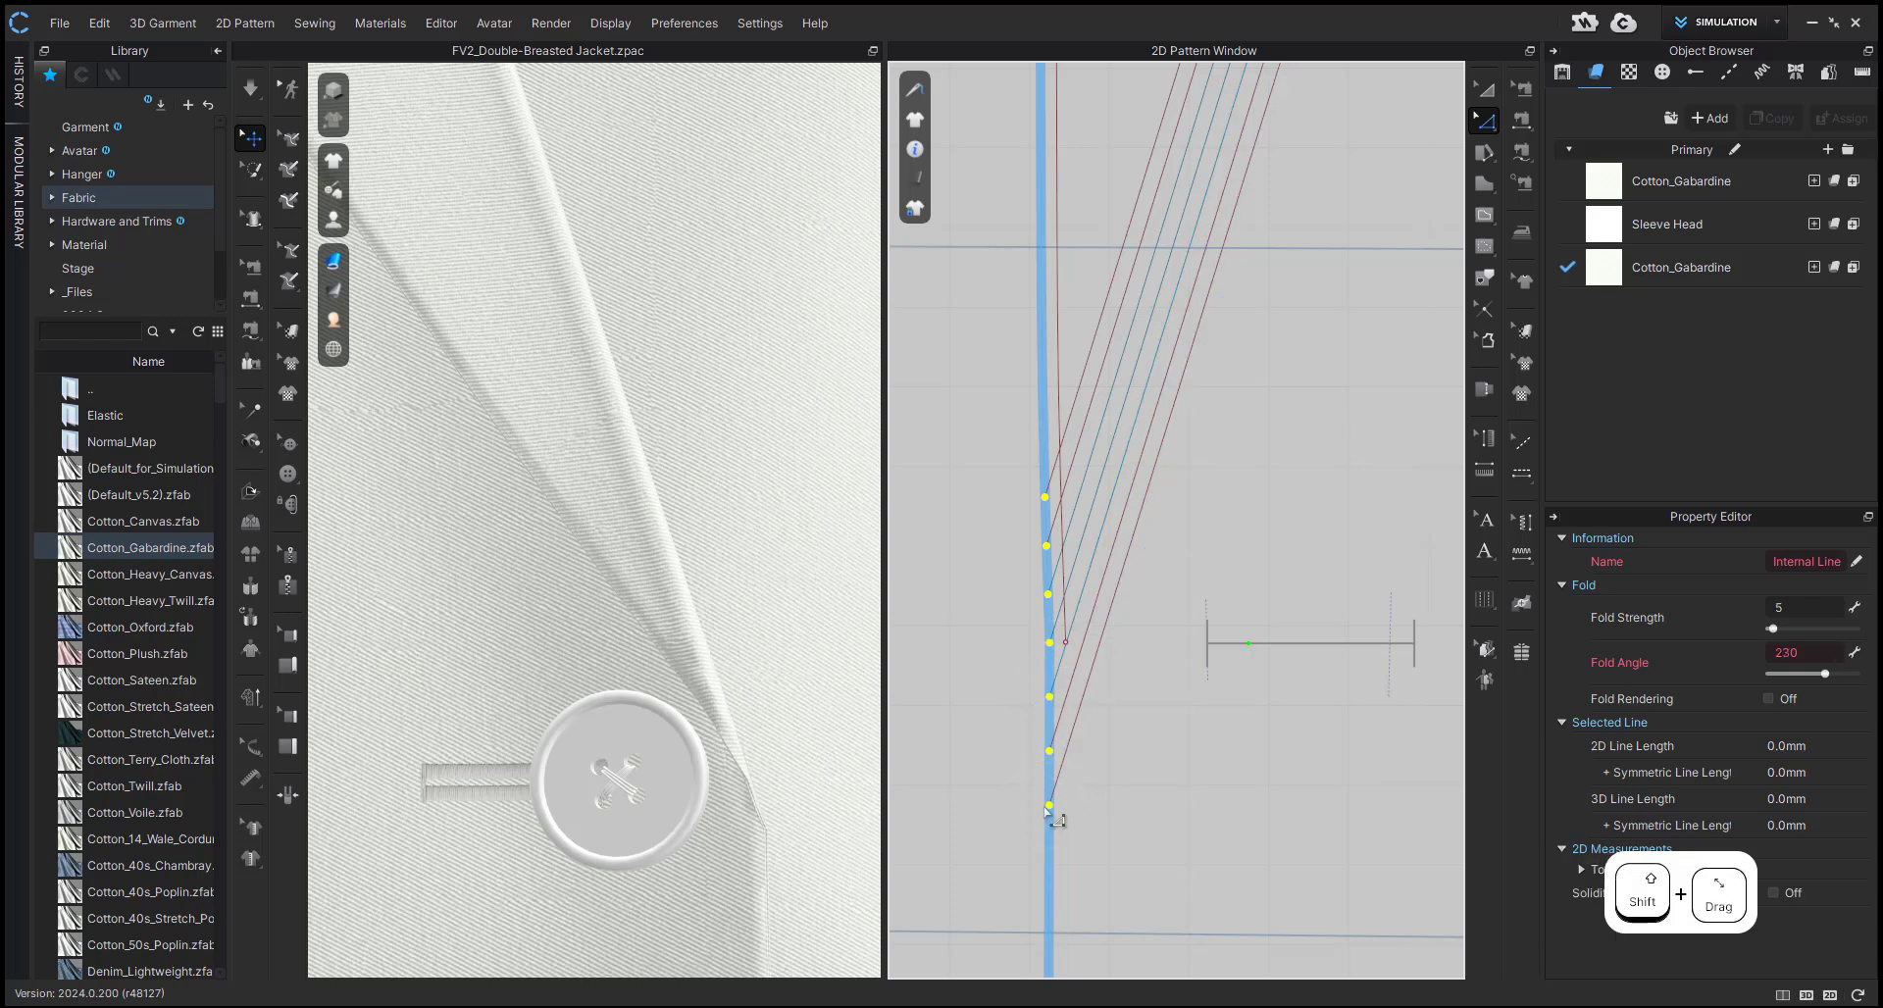
pyautogui.keyDown('shift'); pyautogui.moveTo(1059, 775); pyautogui.dragTo(1078, 744); pyautogui.keyUp('shift')
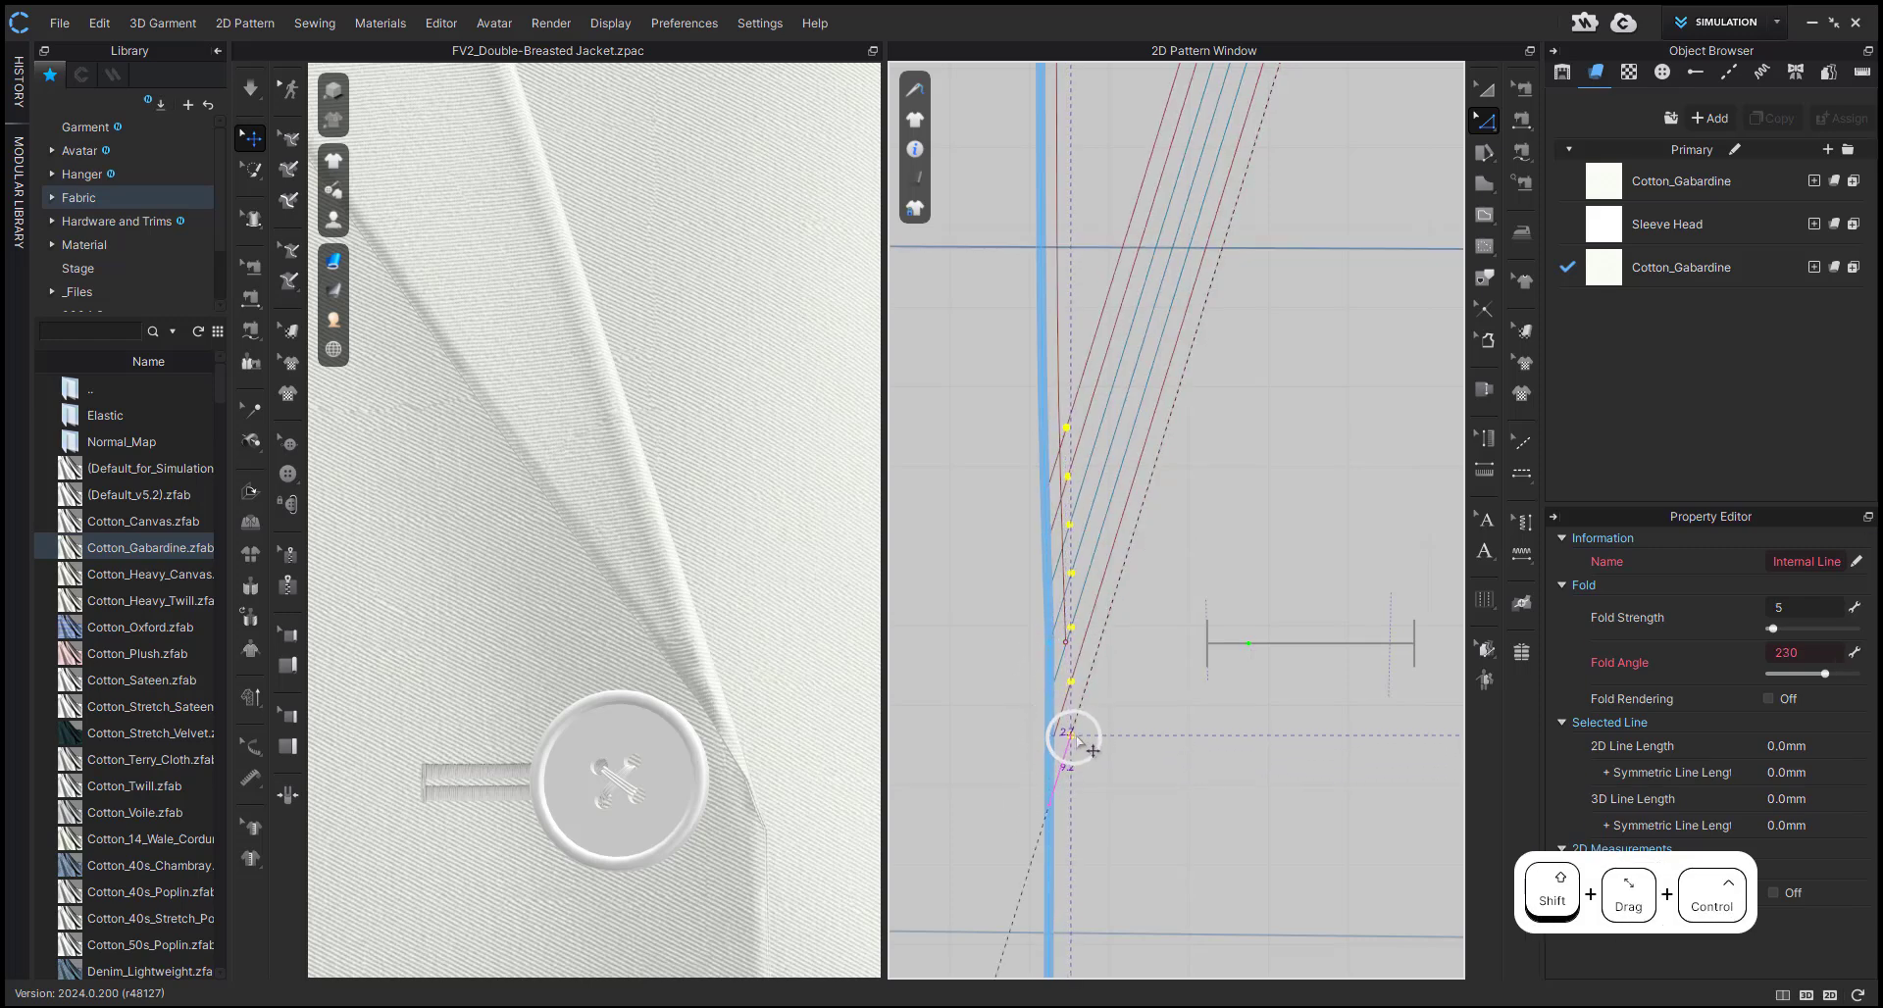
pyautogui.click(735, 793)
pyautogui.click(983, 781)
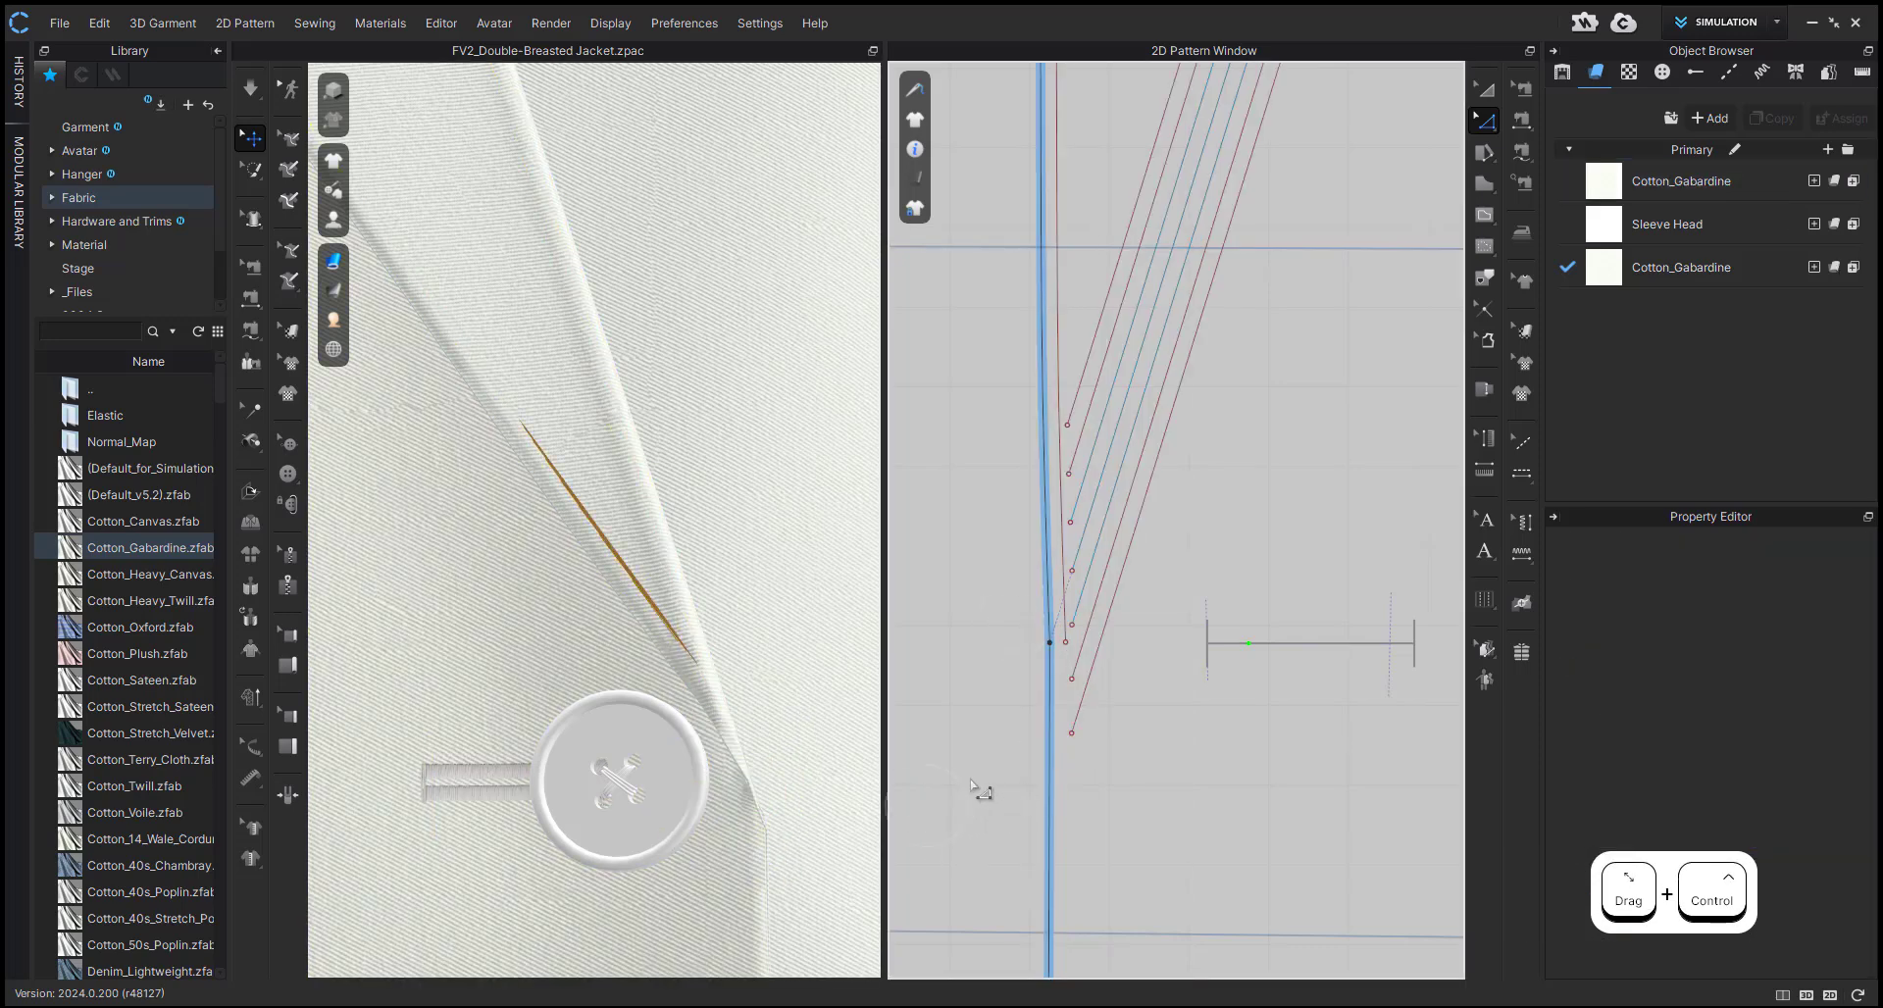
# - Shorten the facing's parallel roll lines the same way, pulling their lower endpoints together inward from the front edge
pyautogui.scroll(-5, 1127, 651)
pyautogui.scroll(10, 1069, 618)
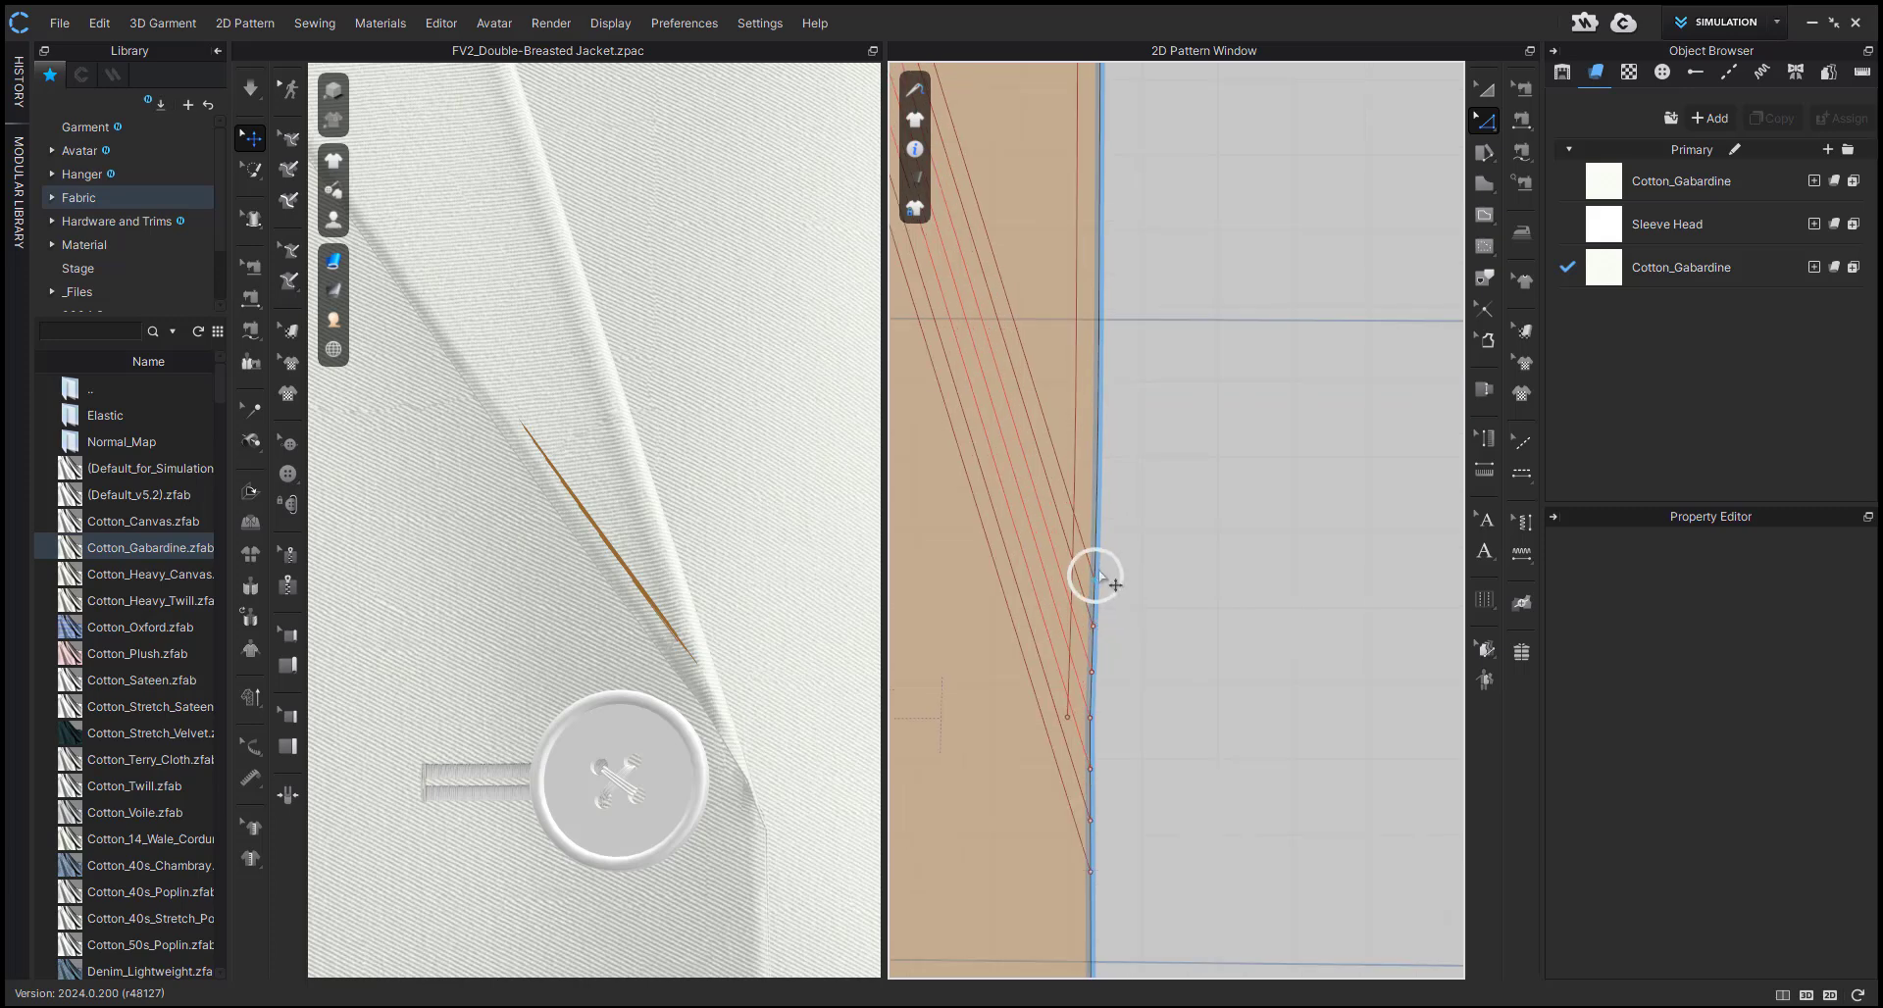
pyautogui.moveTo(1114, 610); pyautogui.dragTo(1088, 728)
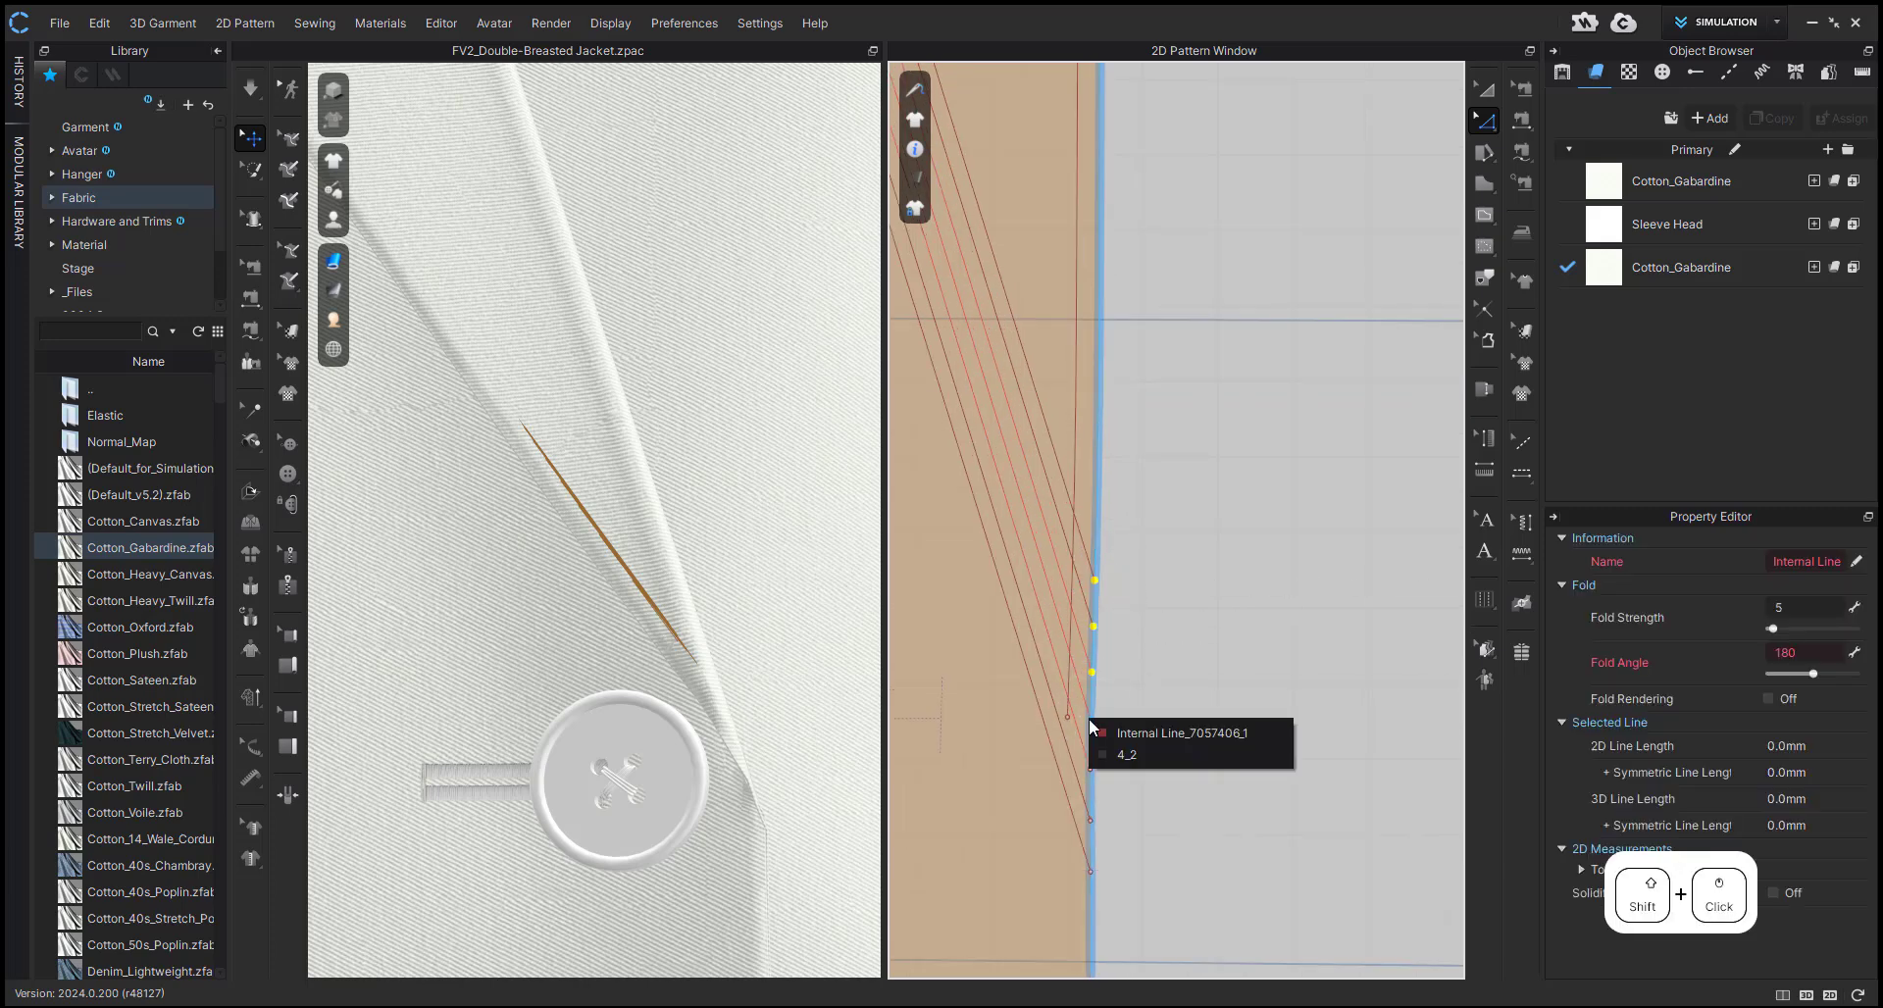
pyautogui.keyDown('shift'); pyautogui.moveTo(1082, 822); pyautogui.dragTo(1051, 694); pyautogui.keyUp('shift')
pyautogui.click(1106, 730)
# - Simulate the jacket with the shortened roll lines and inspect the break point and the whole front
pyautogui.press('space')
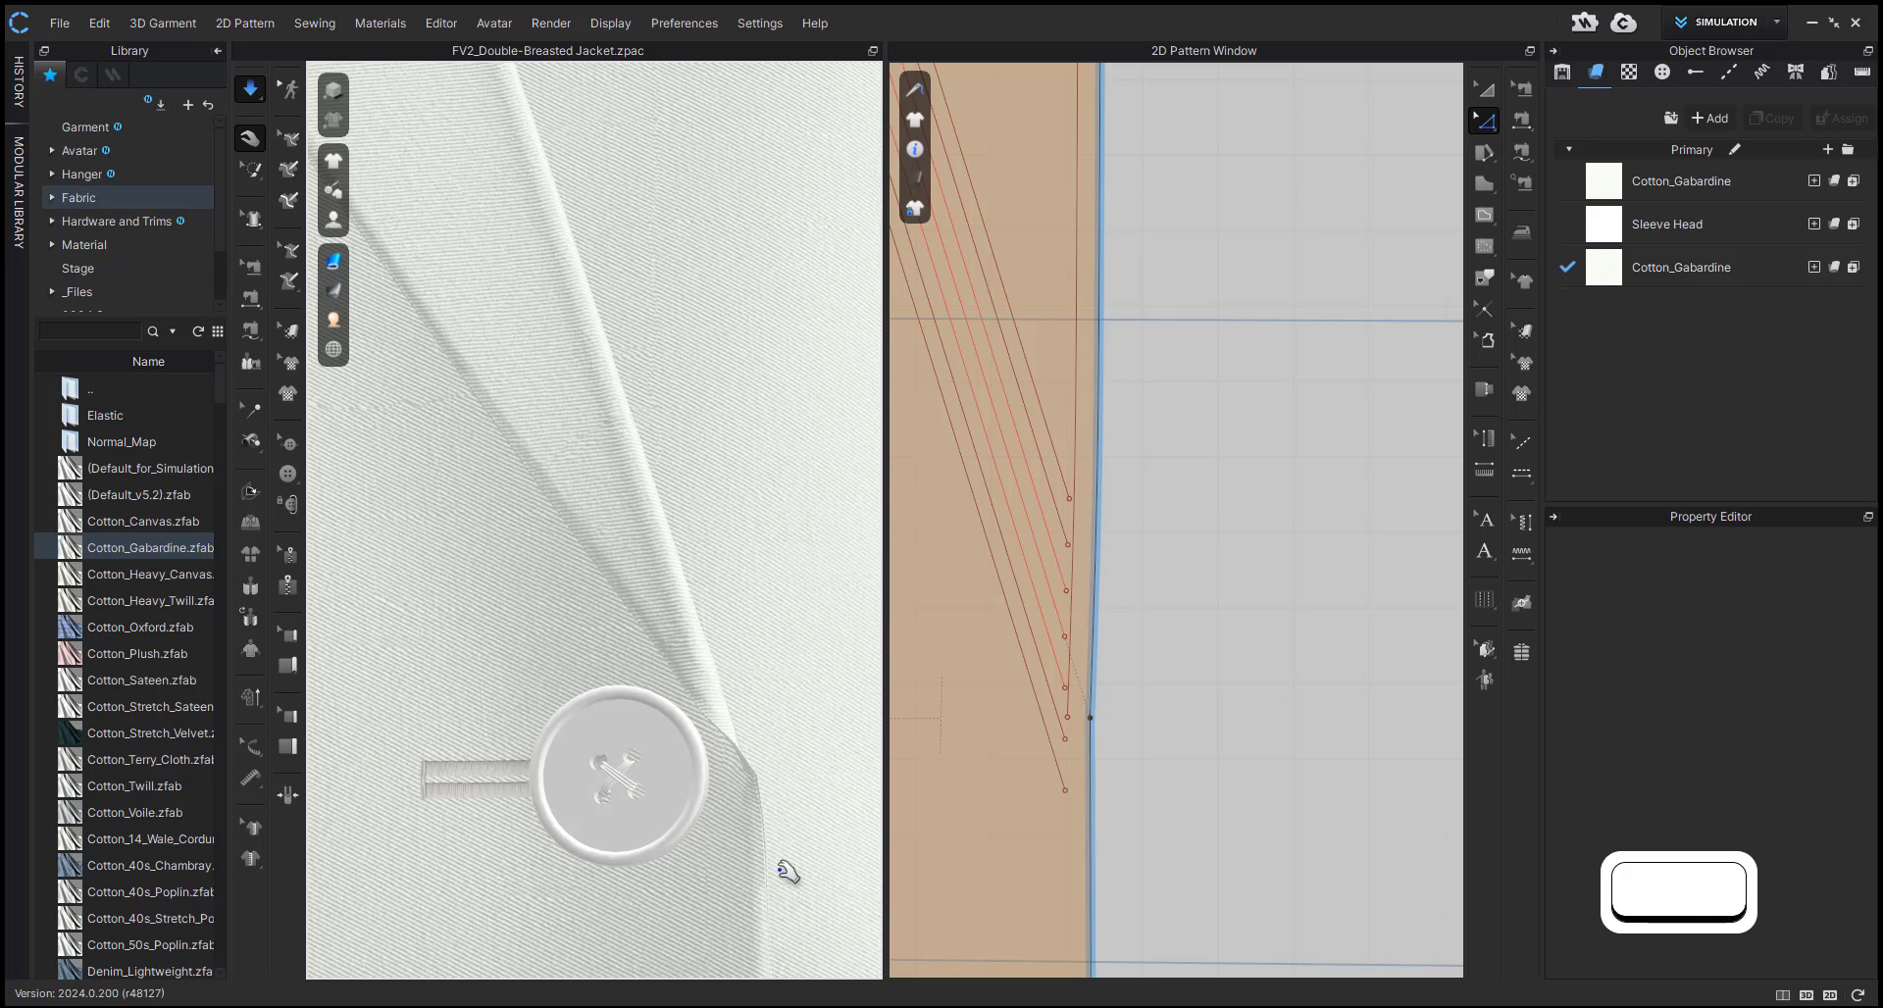
pyautogui.click(742, 810)
pyautogui.press('a')
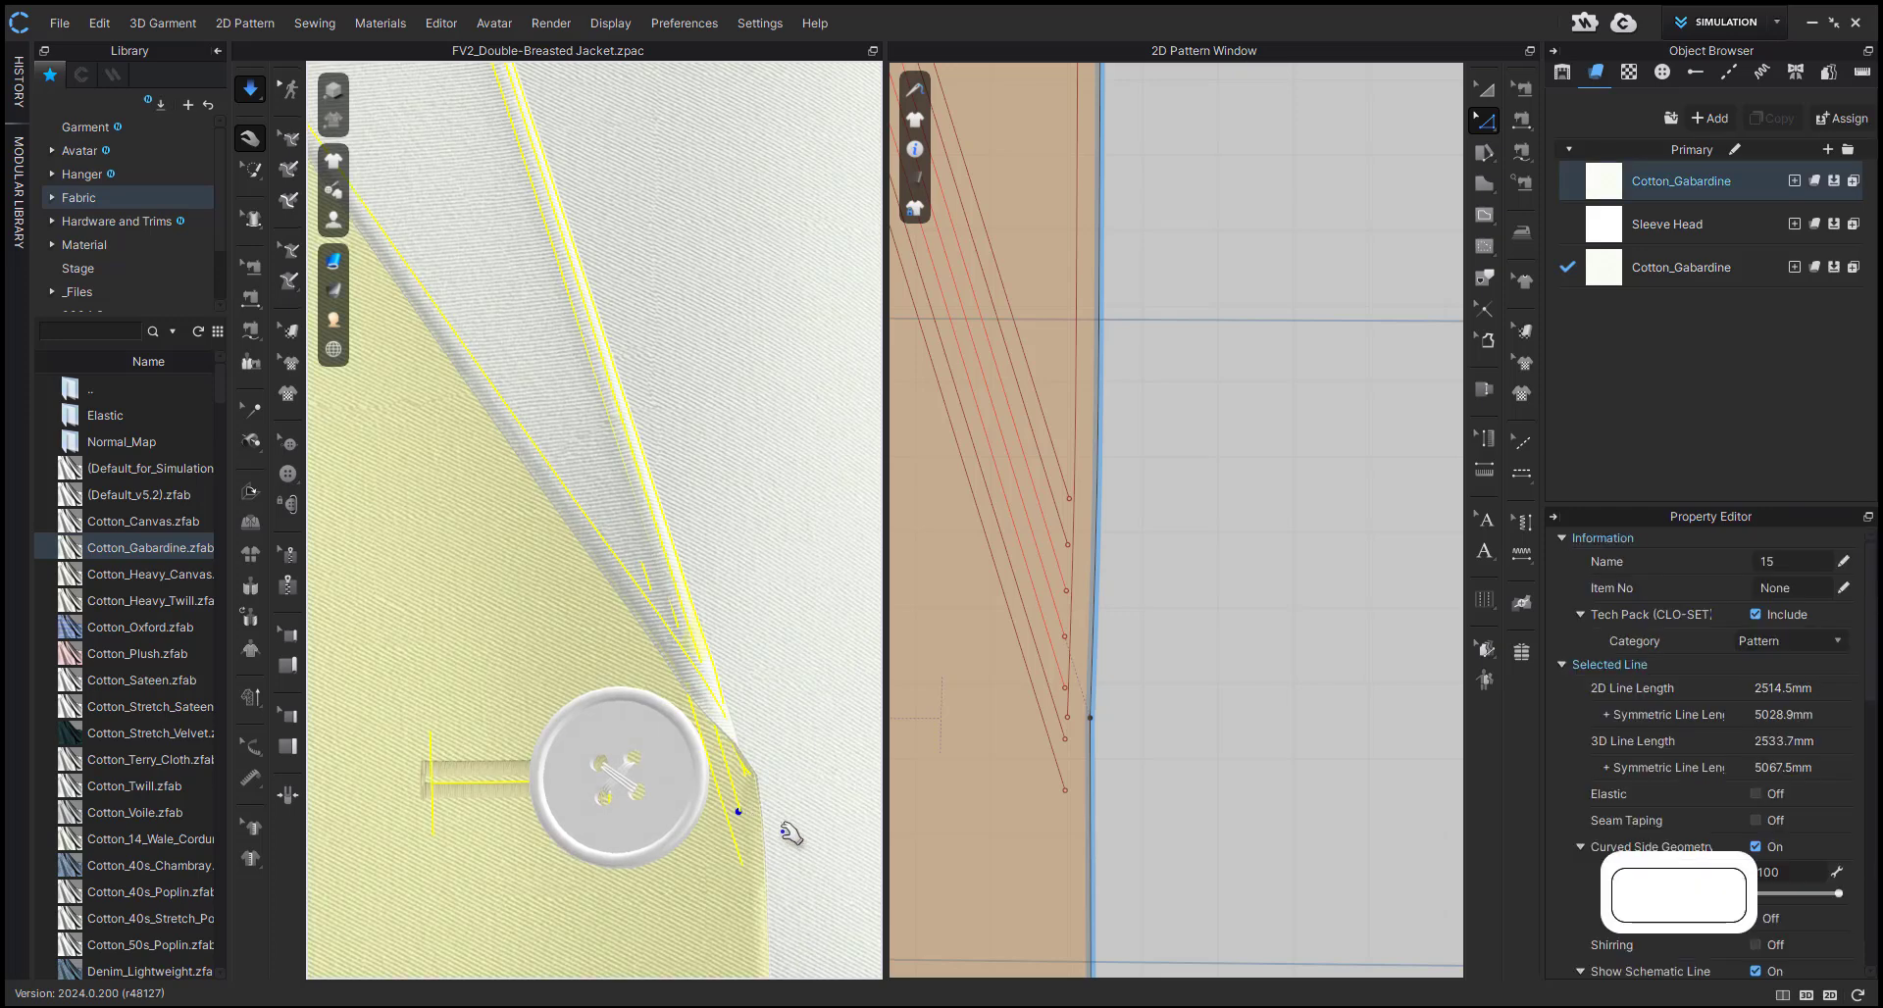
pyautogui.scroll(-5, 790, 838)
pyautogui.click(829, 423)
pyautogui.moveTo(816, 431); pyautogui.dragTo(684, 454, button='right')
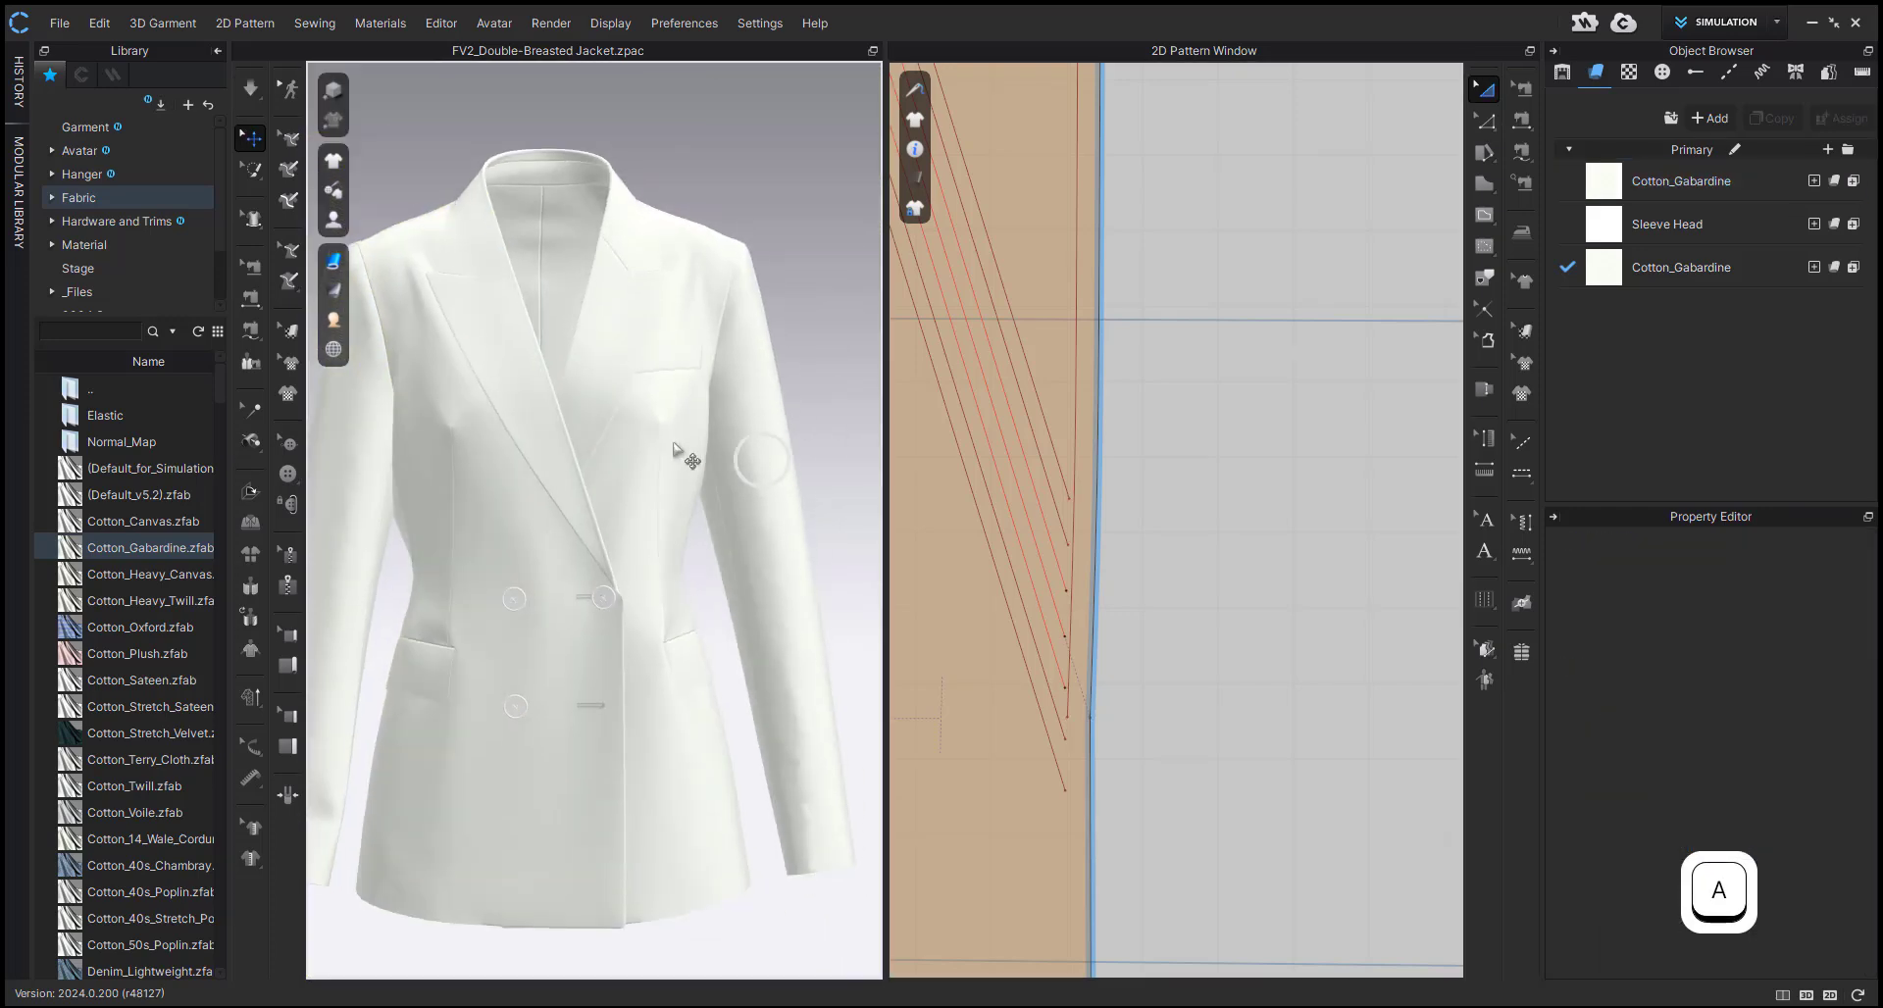
pyautogui.moveTo(684, 454); pyautogui.dragTo(791, 361, button='right')
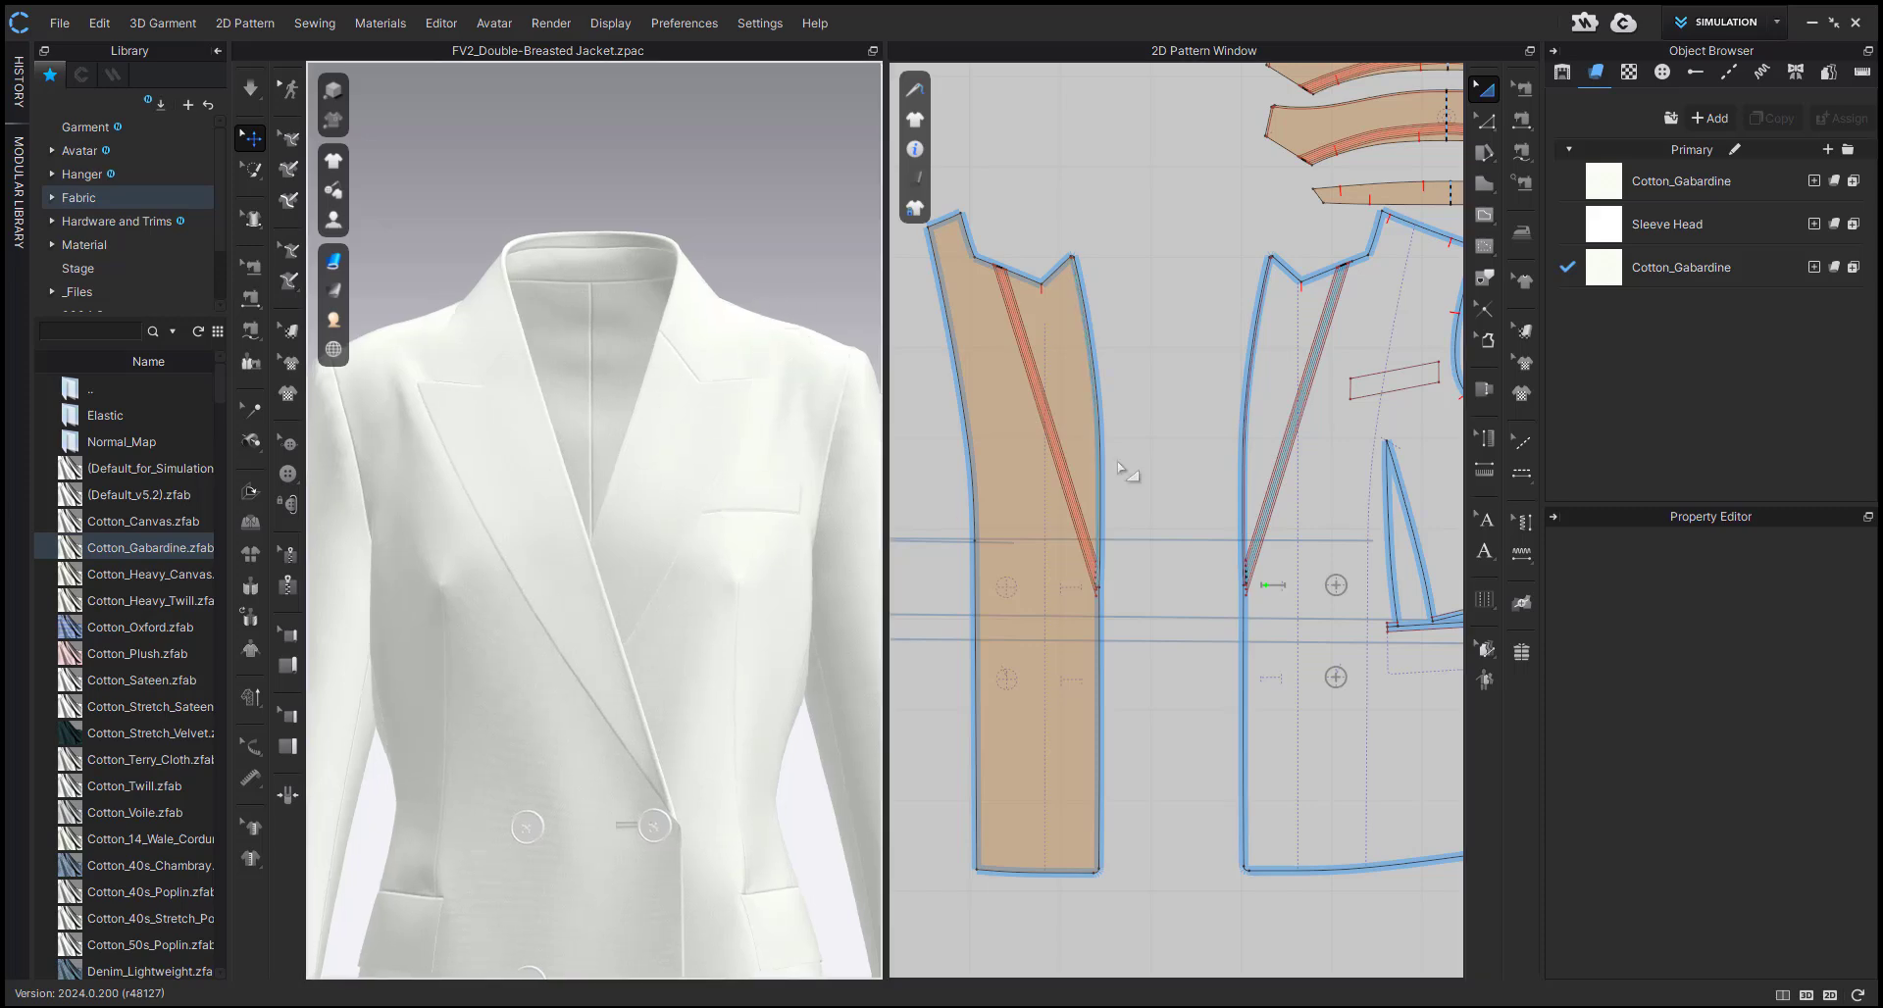
# - Set the fold angle of the two facing roll lines on either side of the central one to 130
pyautogui.scroll(10, 1118, 468)
pyautogui.press('z')
pyautogui.click(1097, 510)
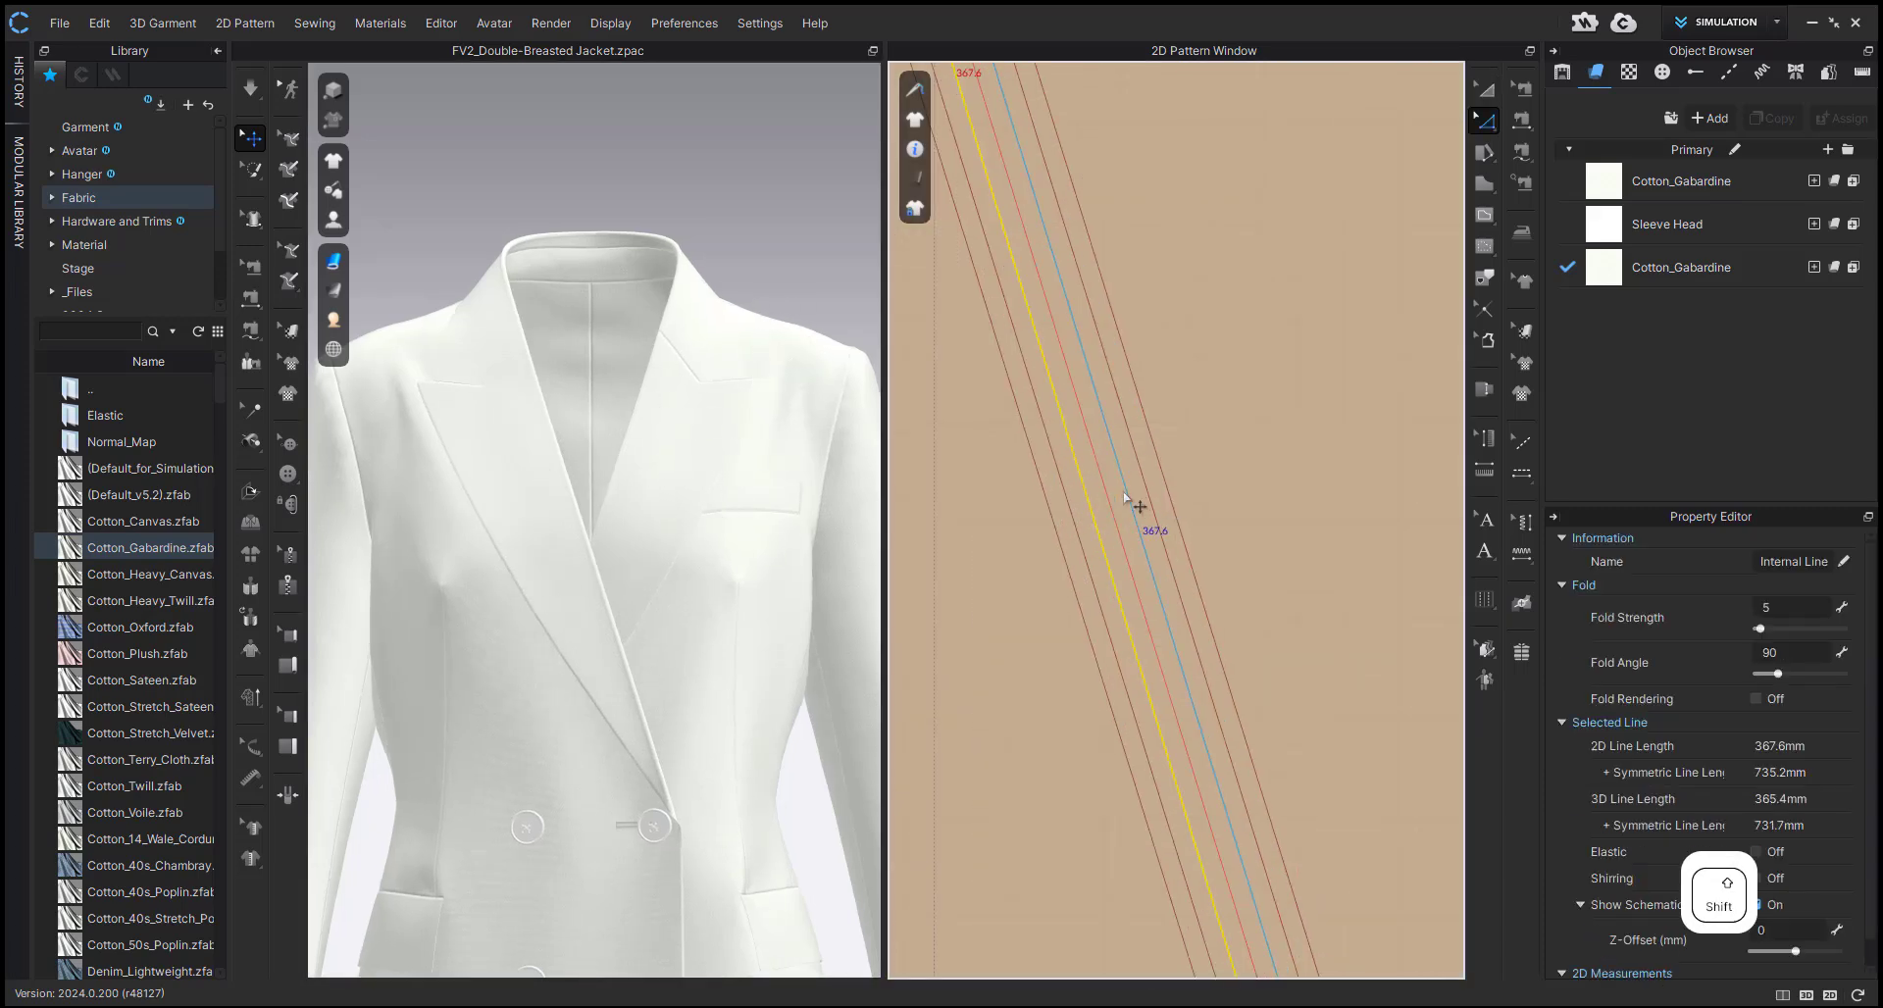
pyautogui.keyDown('shift'); pyautogui.click(1125, 498); pyautogui.keyUp('shift')
pyautogui.scroll(-6, 1123, 495)
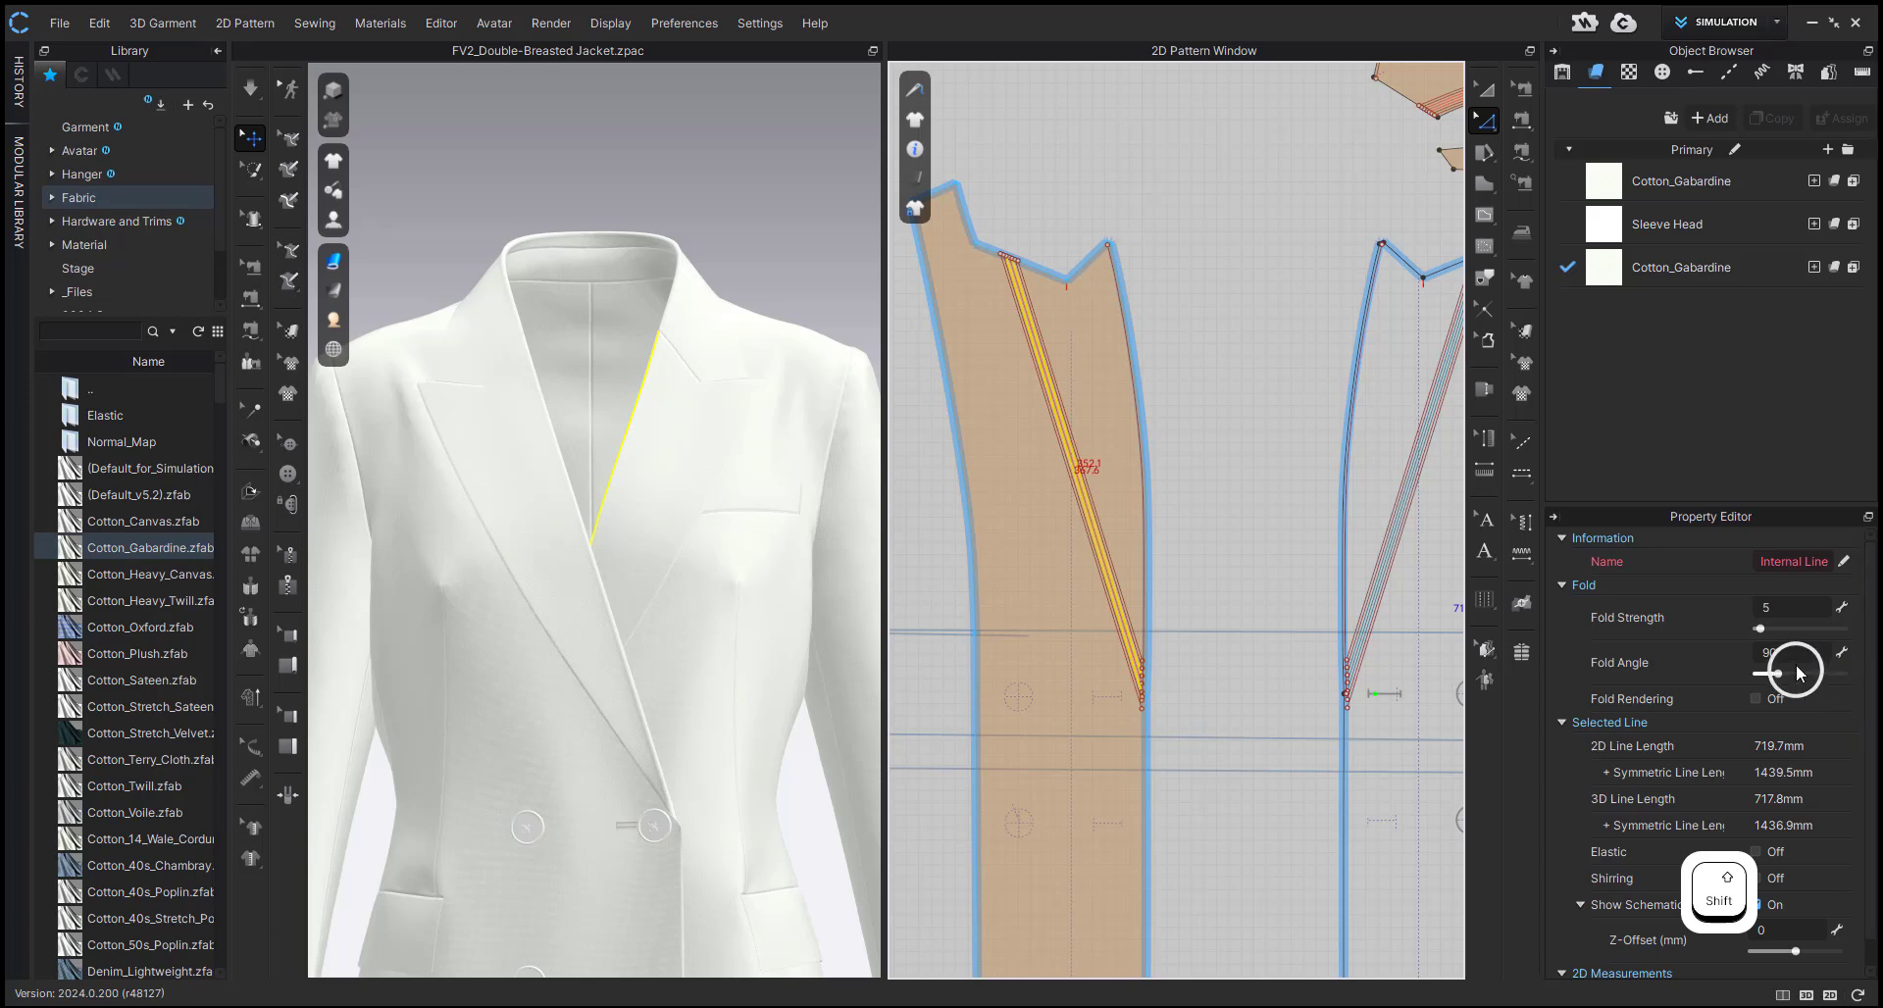
pyautogui.doubleClick(1771, 653)
pyautogui.scroll(5, 1105, 561)
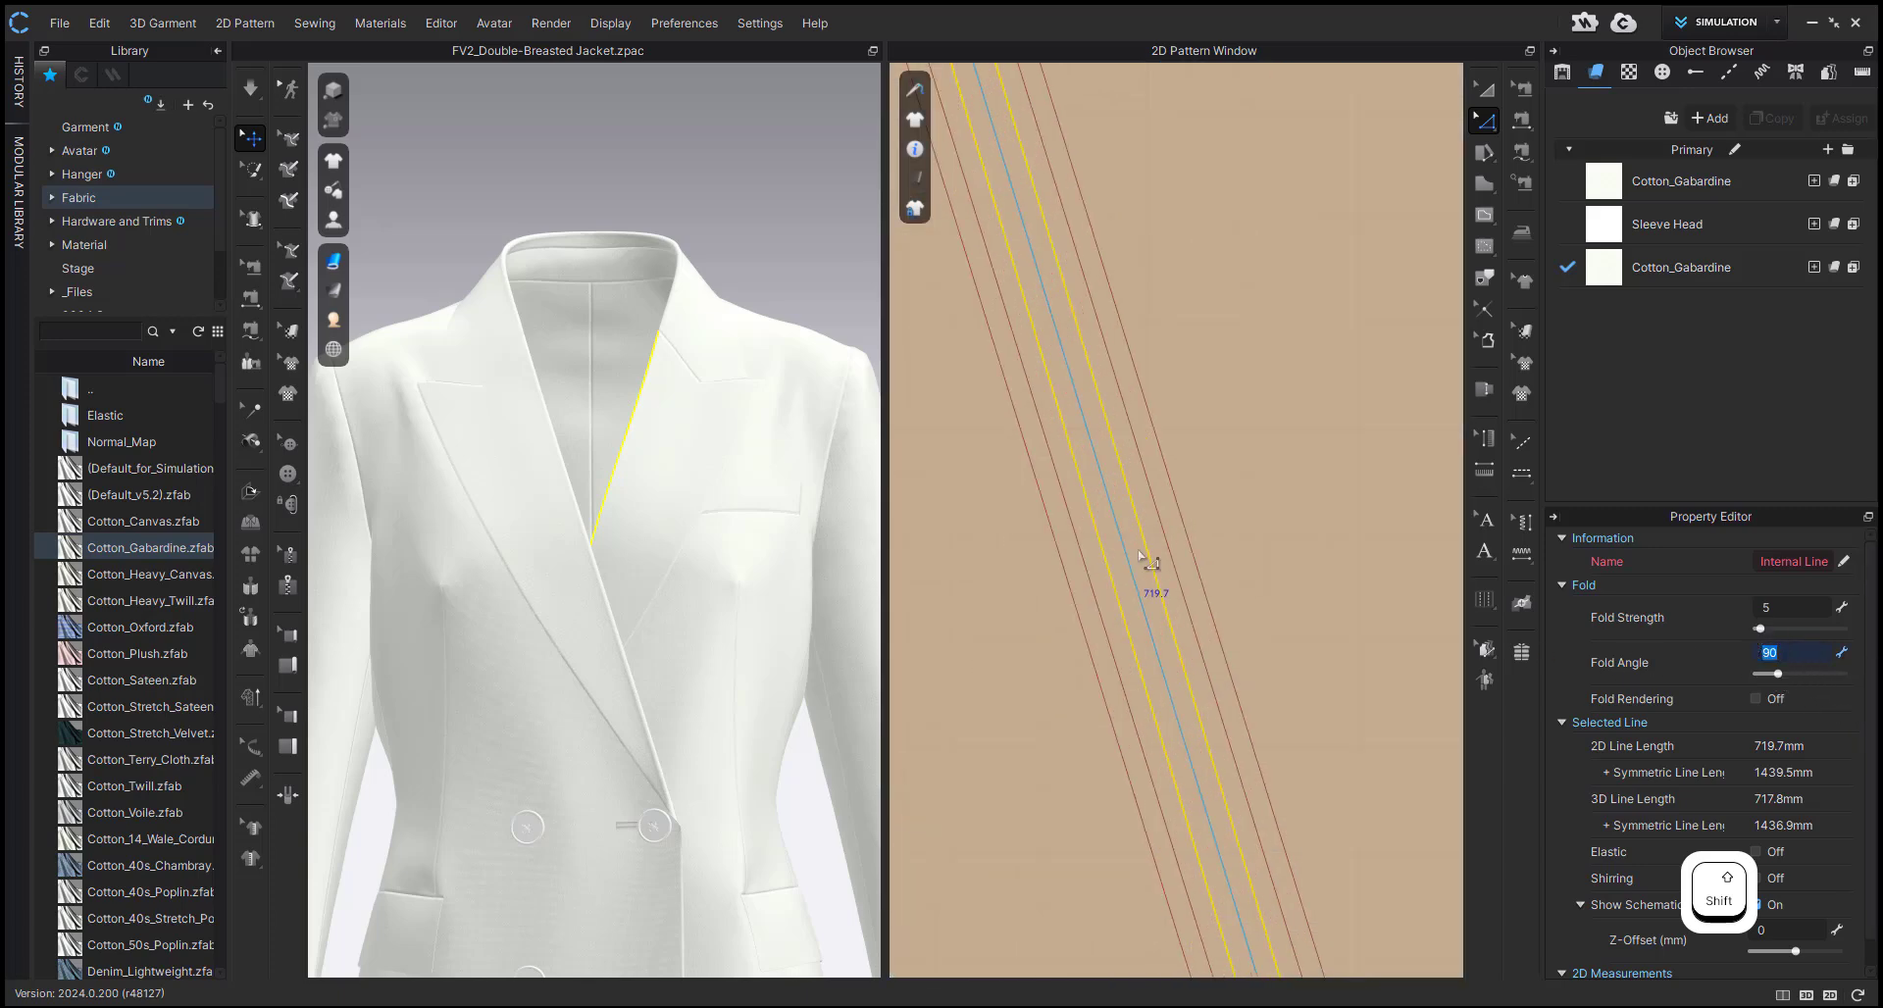
pyautogui.write('130')
pyautogui.press('Return')
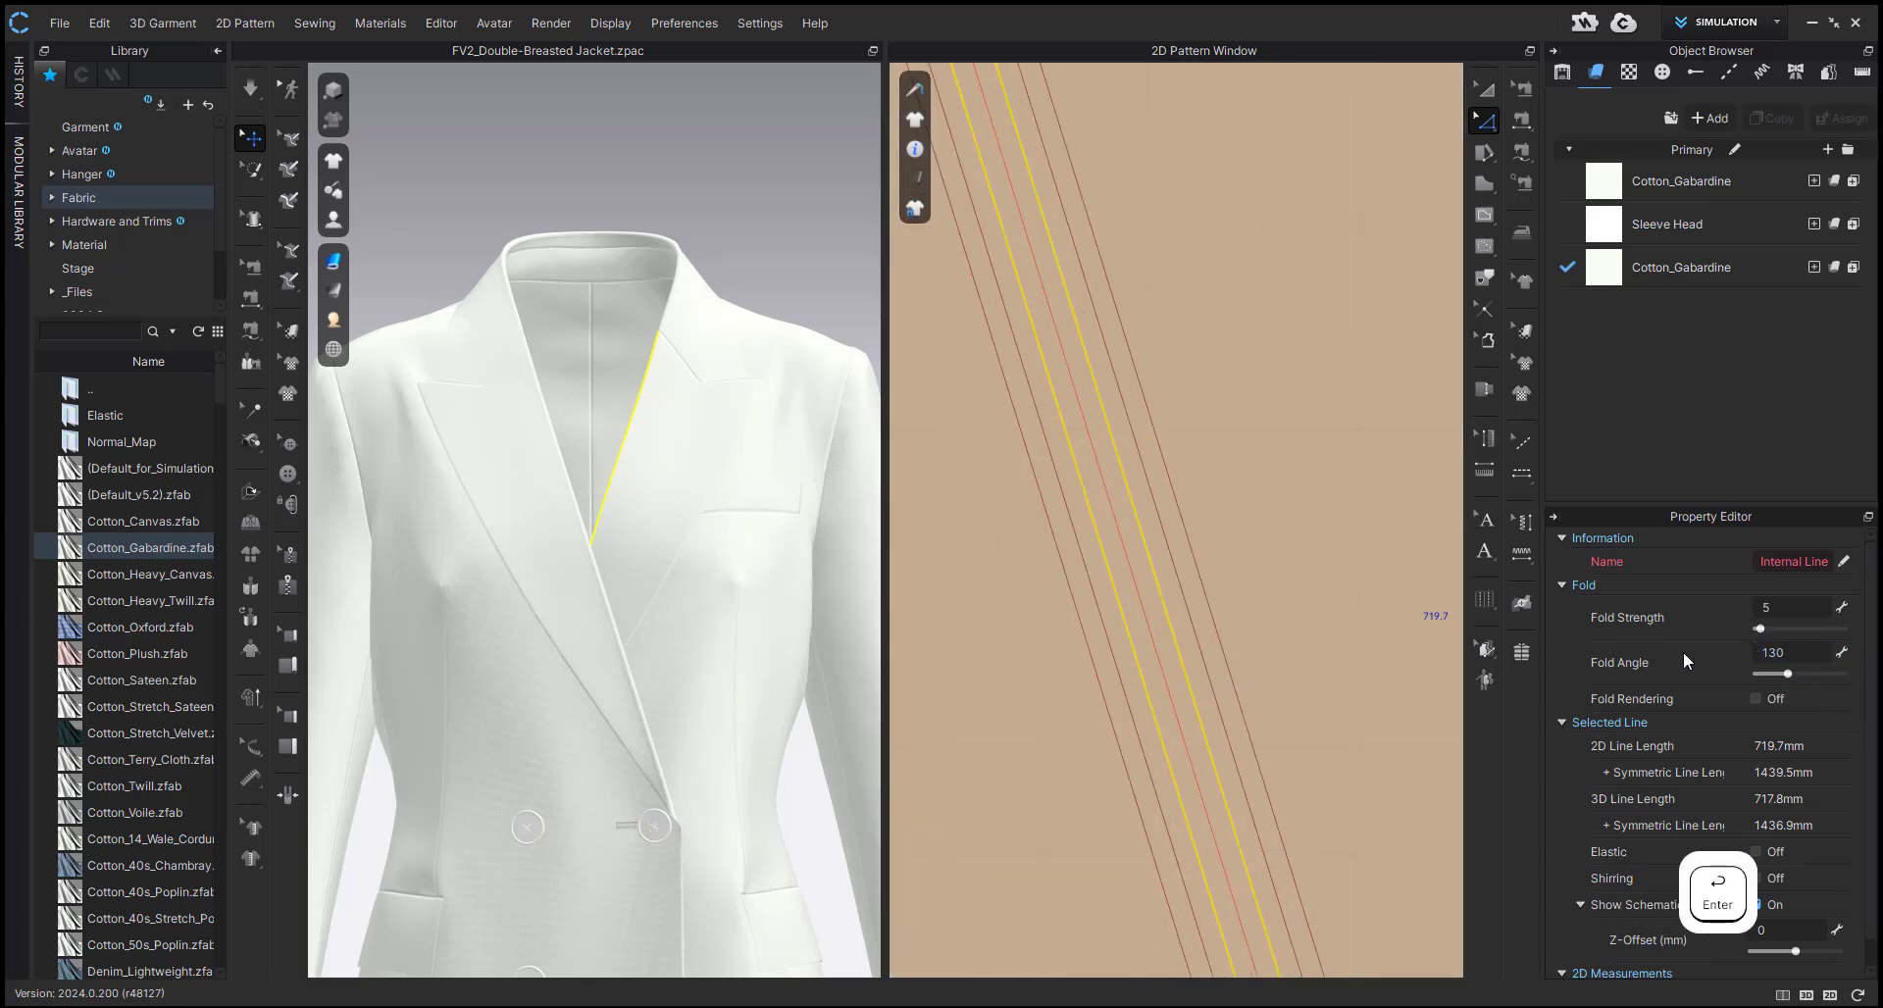
# - Set the fold angle of the two front panel roll lines on either side of the central one to 230
pyautogui.scroll(-5, 1076, 603)
pyautogui.scroll(6, 1076, 603)
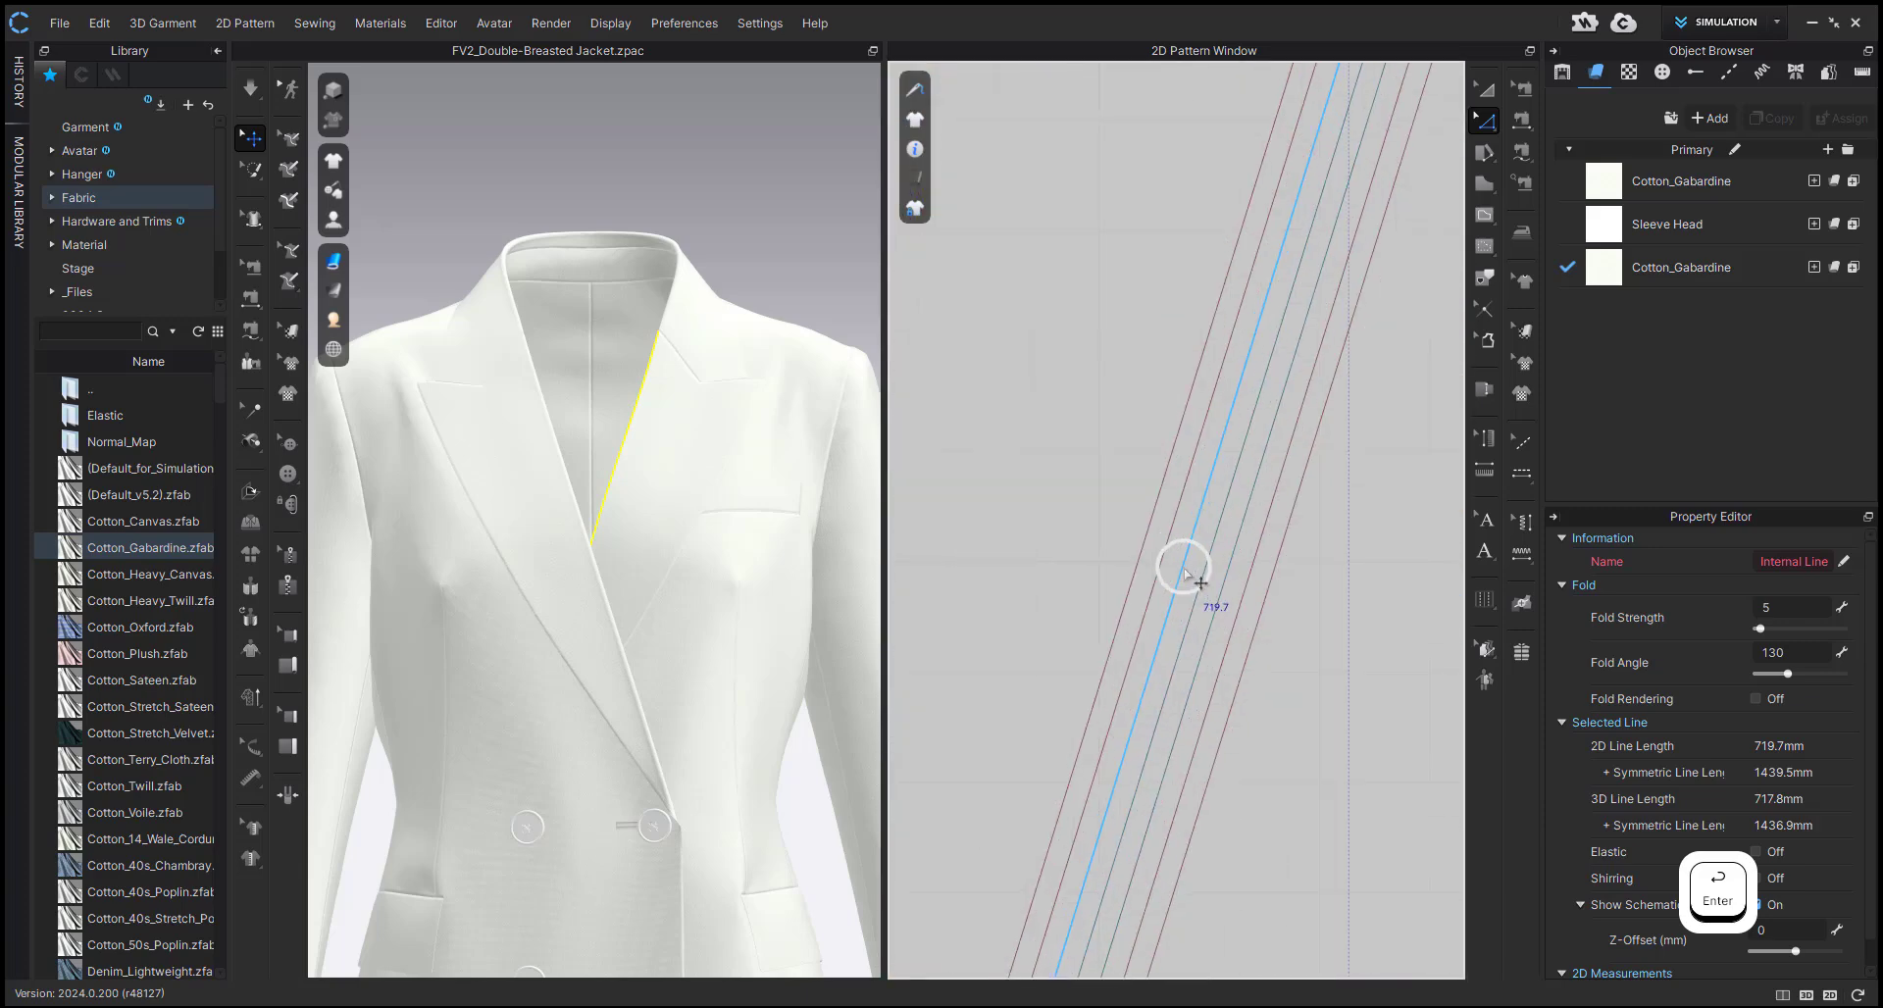
pyautogui.keyDown('shift'); pyautogui.click(1246, 590); pyautogui.keyUp('shift')
pyautogui.moveTo(1765, 652); pyautogui.dragTo(1787, 652)
pyautogui.press('BackSpace')
pyautogui.write('230')
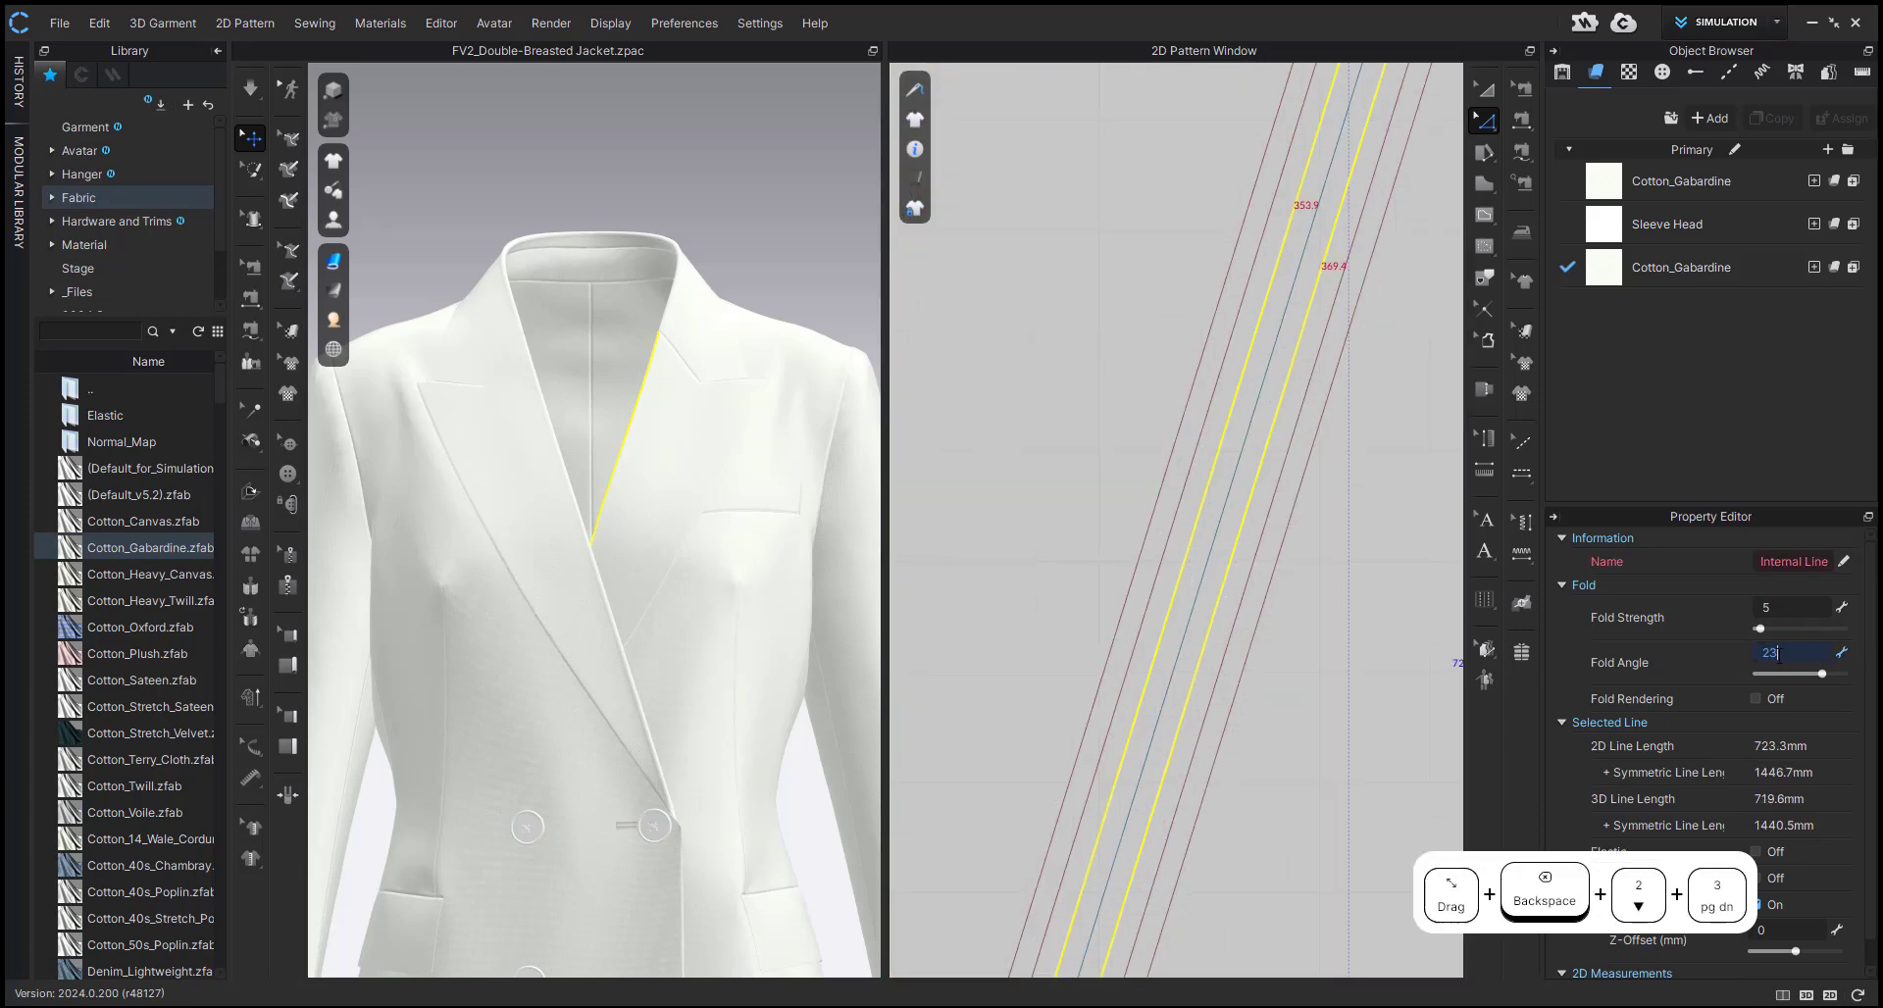
pyautogui.press('Return')
pyautogui.click(1323, 728)
# - Simulate the jacket with the new fold angles, tug the lapel into place and inspect the front
pyautogui.press('space')
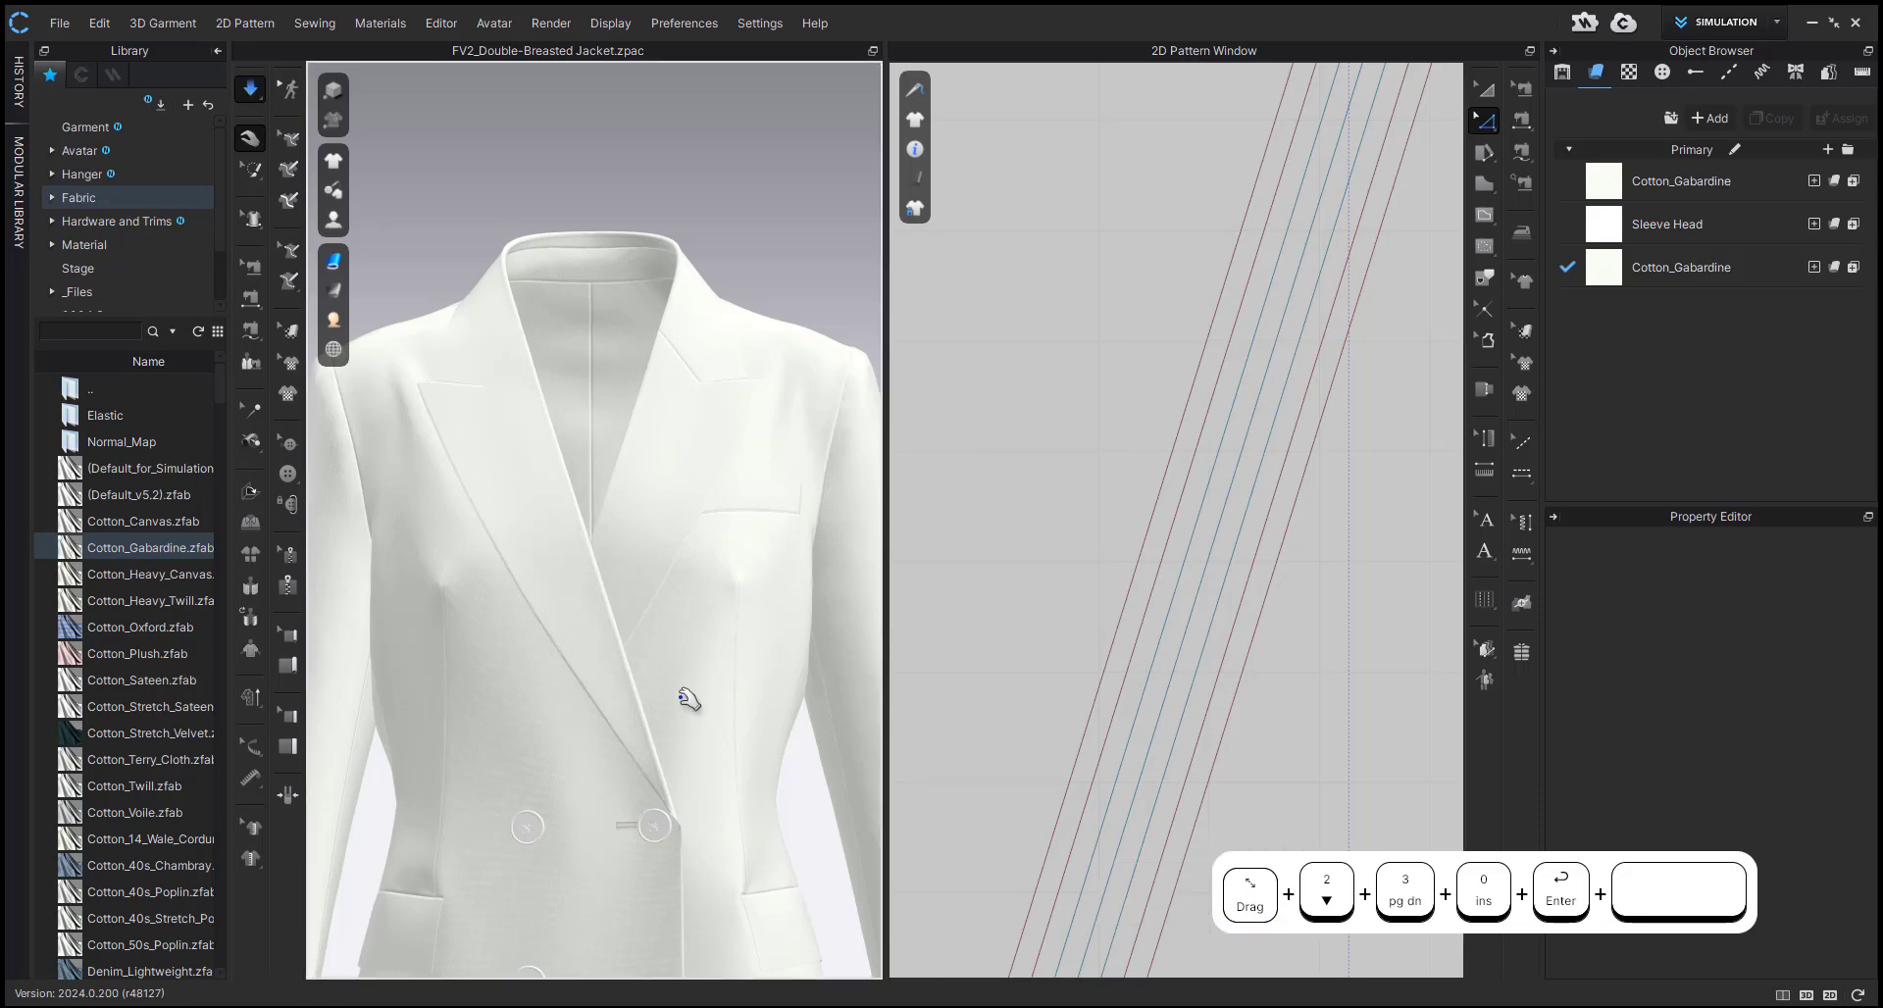
pyautogui.scroll(2, 688, 698)
pyautogui.moveTo(527, 545); pyautogui.dragTo(592, 581)
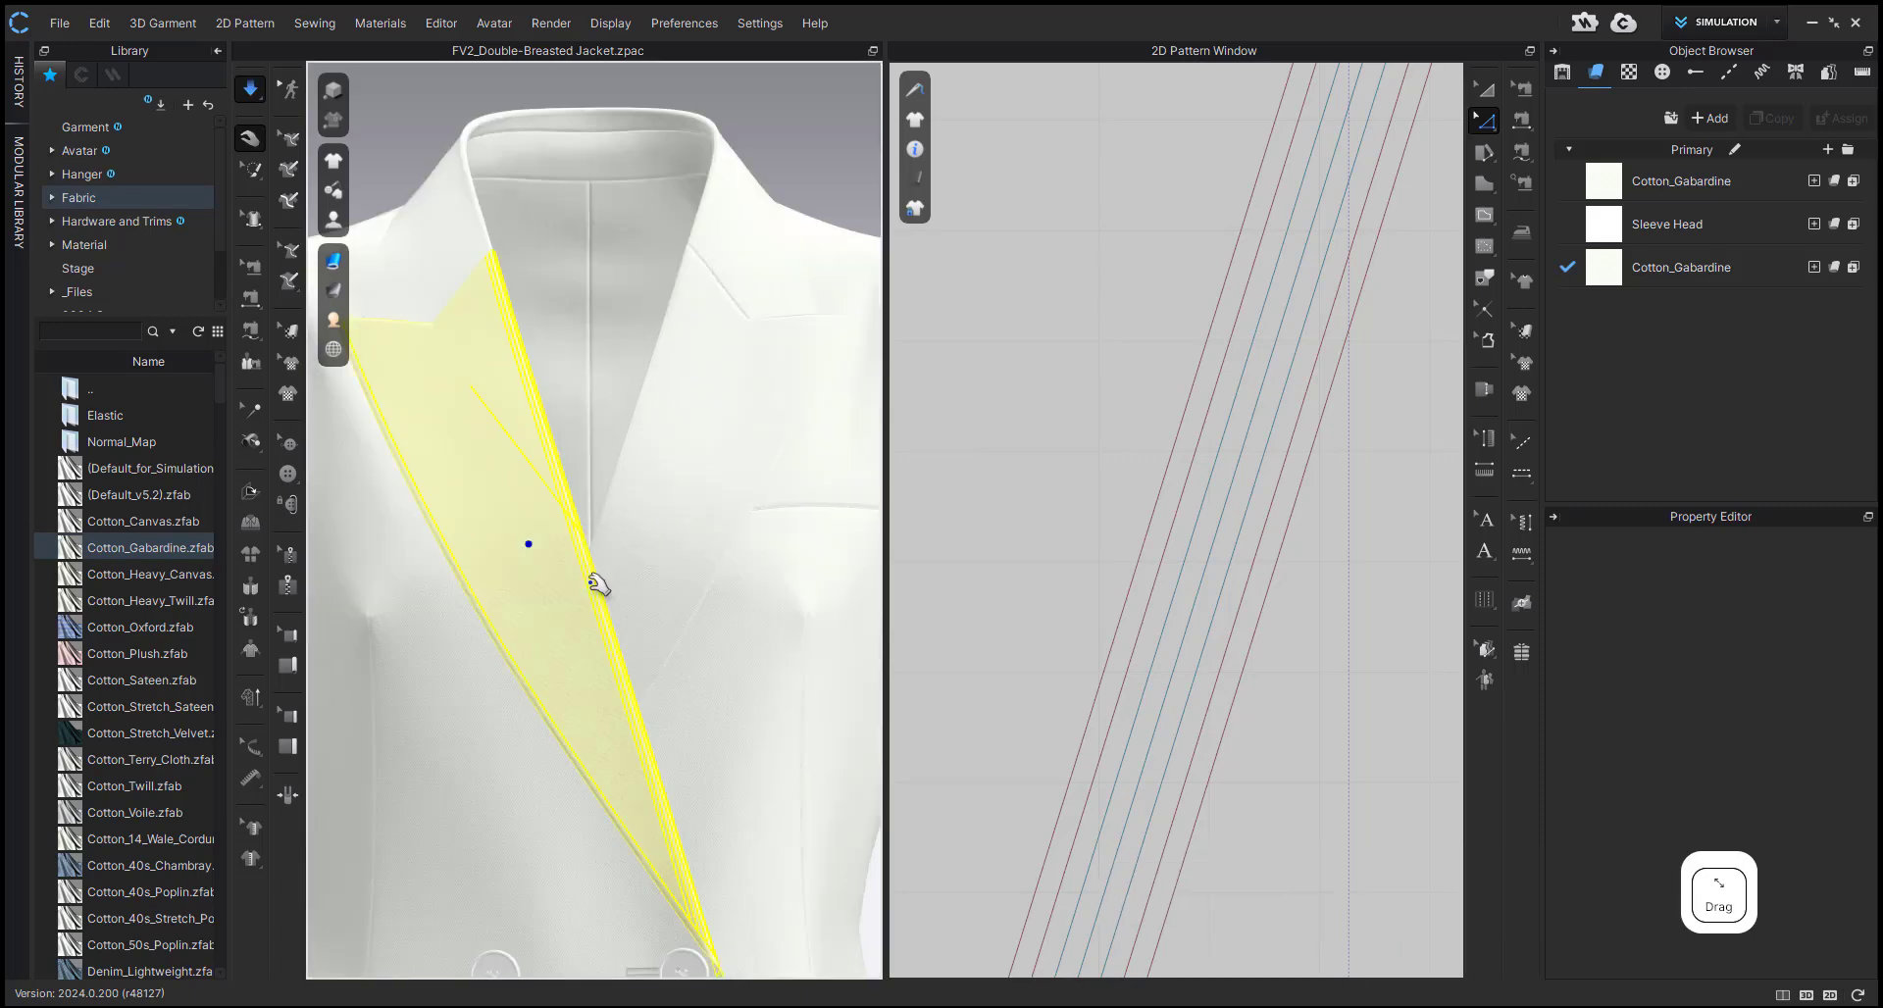
pyautogui.scroll(-2, 788, 213)
pyautogui.click(790, 169)
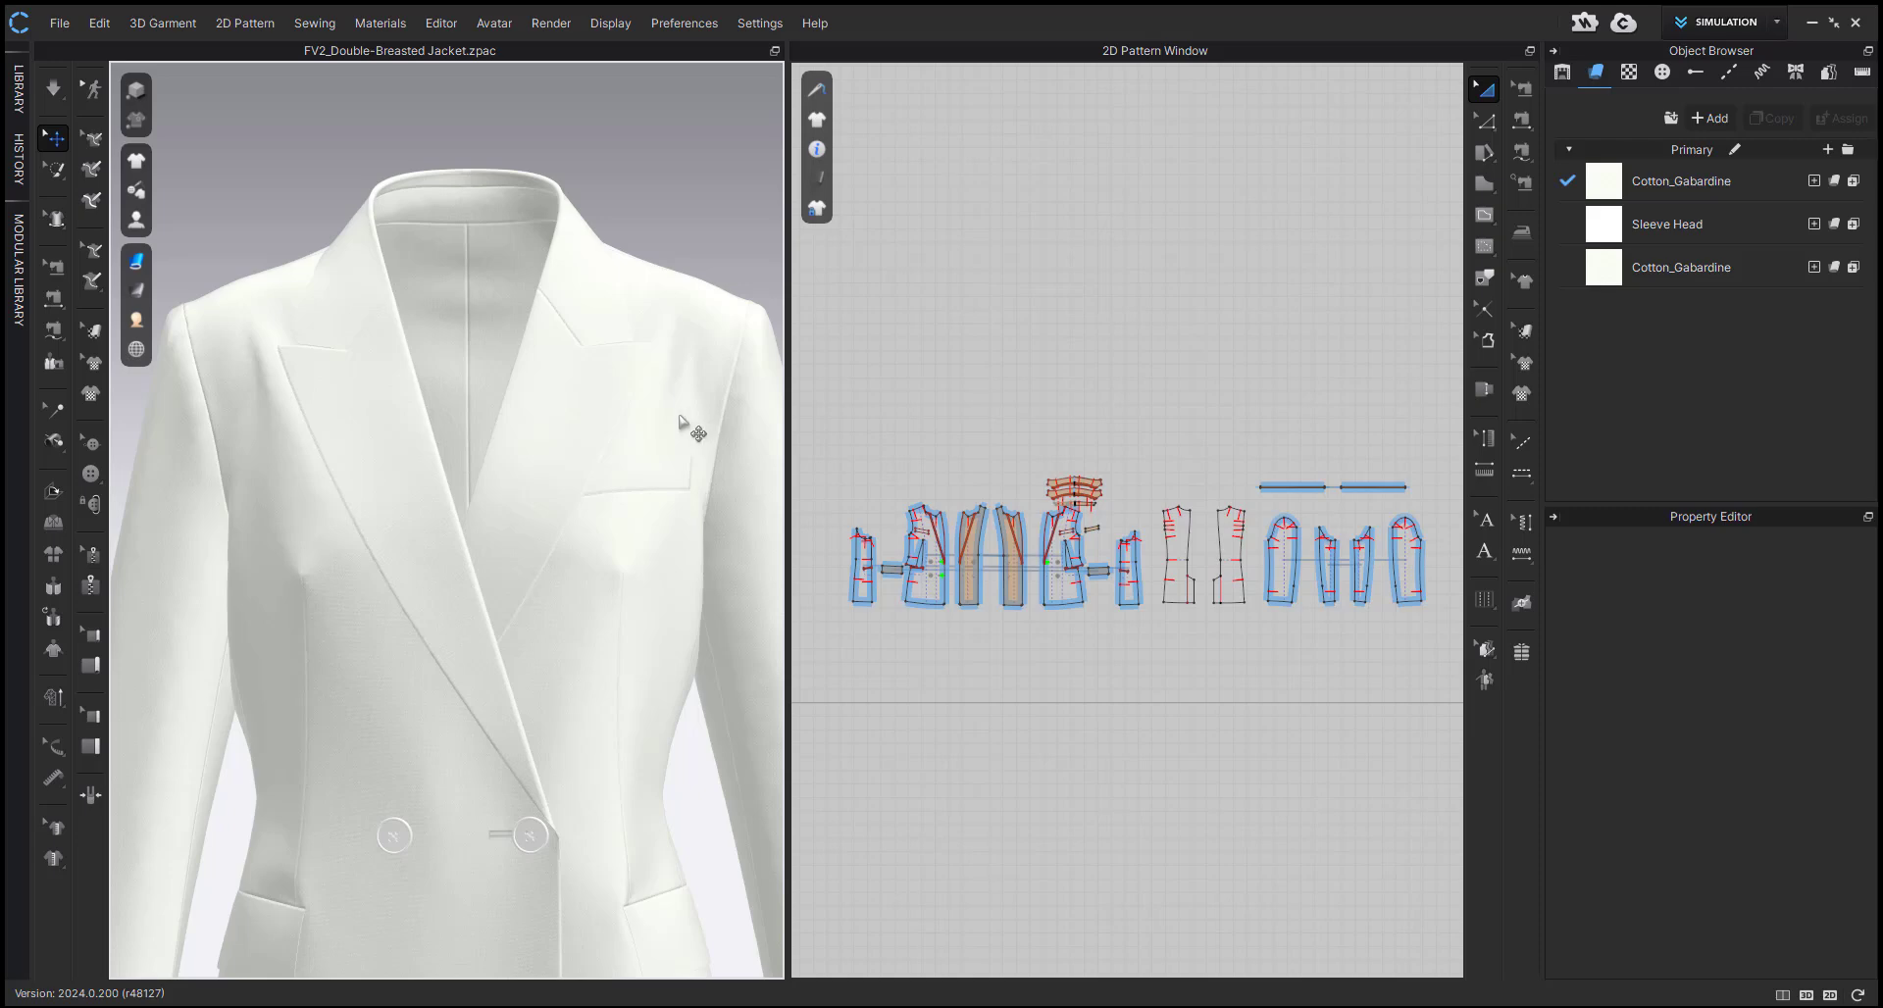
pyautogui.moveTo(683, 422)
pyautogui.mouseDown(button='right')
pyautogui.moveTo(521, 420)
pyautogui.moveTo(678, 416)
pyautogui.mouseUp(button='right')
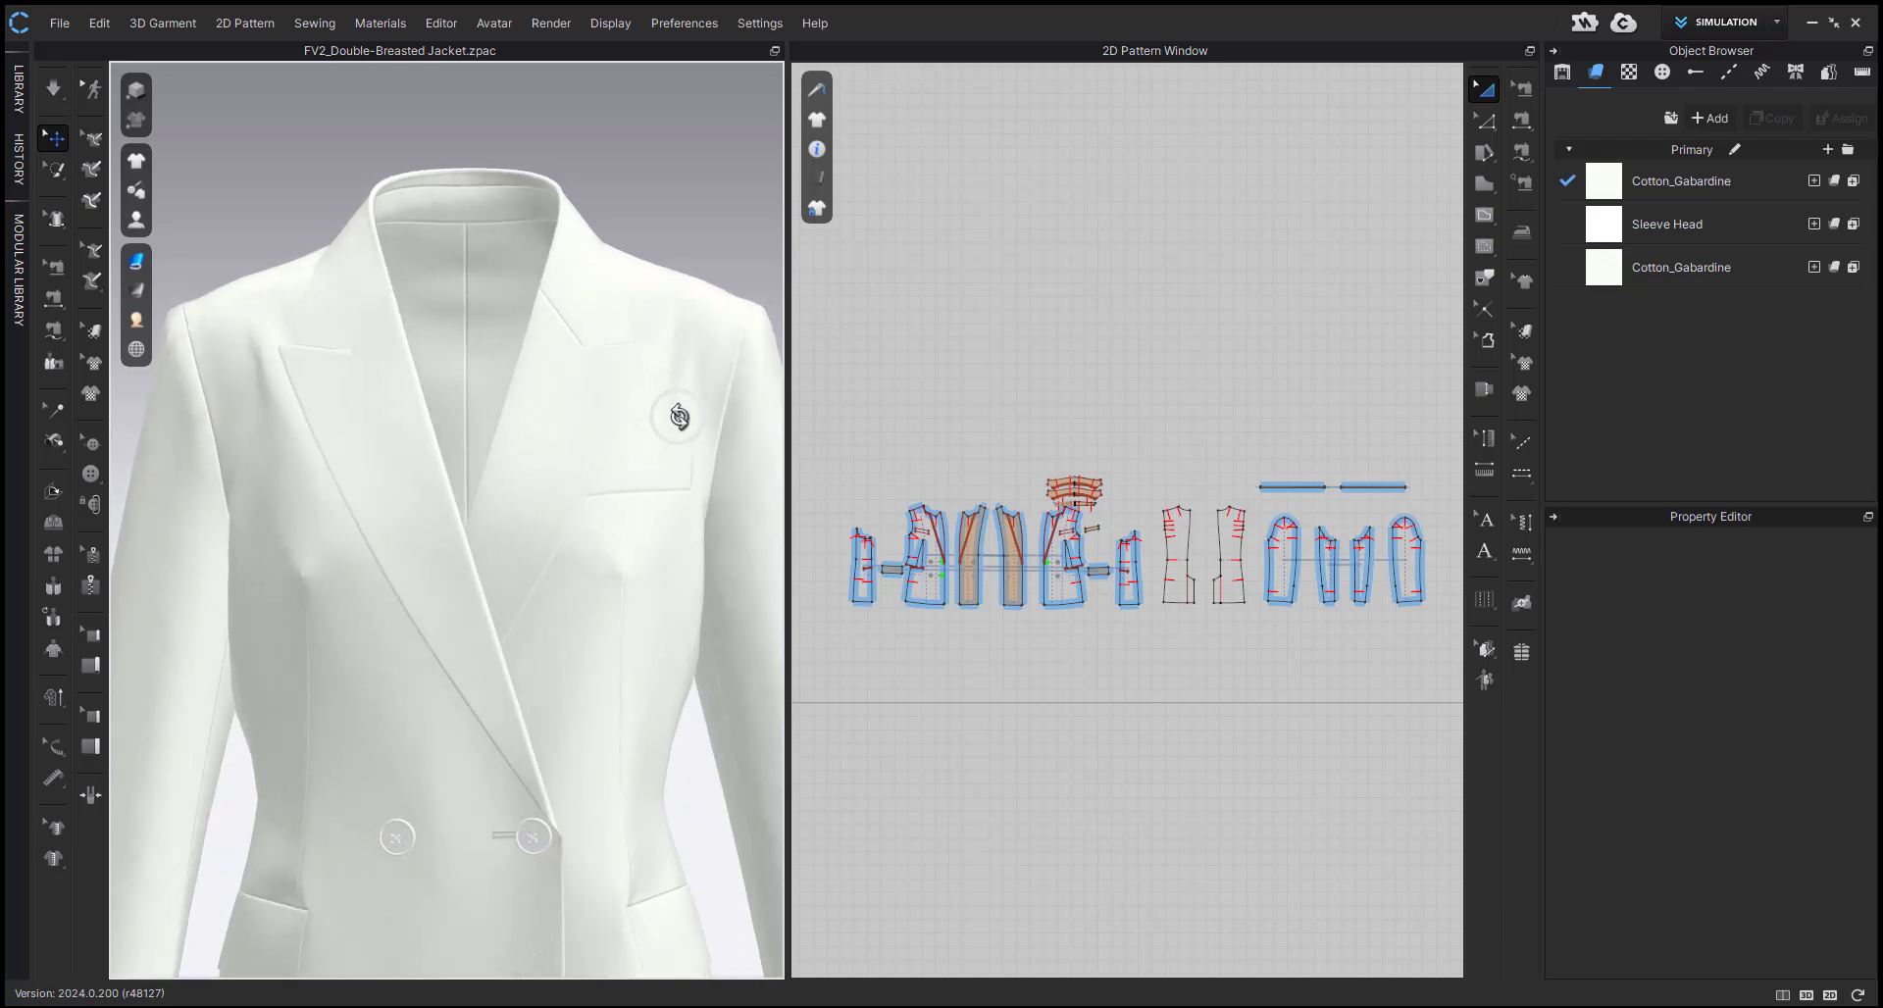